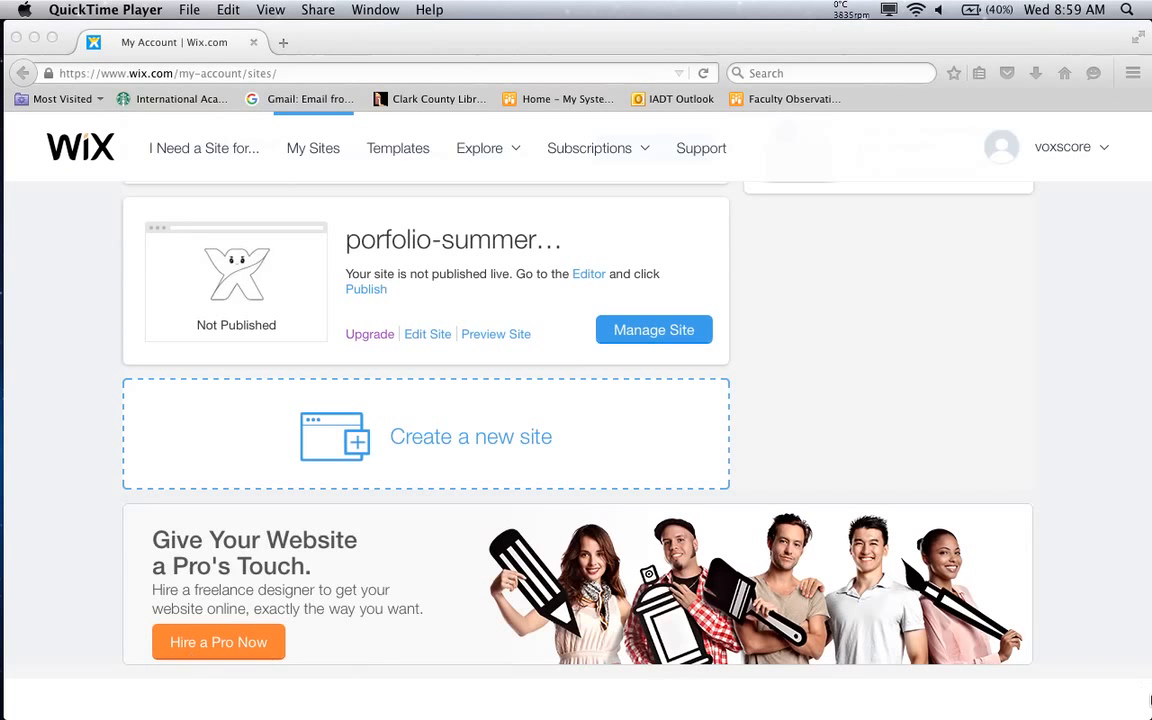
Start creating a new site from the My Sites page
{"action": "scroll", "coordinate": [920, 410], "scroll_direction": "down", "scroll_amount": 3}
{"action": "scroll", "coordinate": [920, 418], "scroll_direction": "up", "scroll_amount": 7}
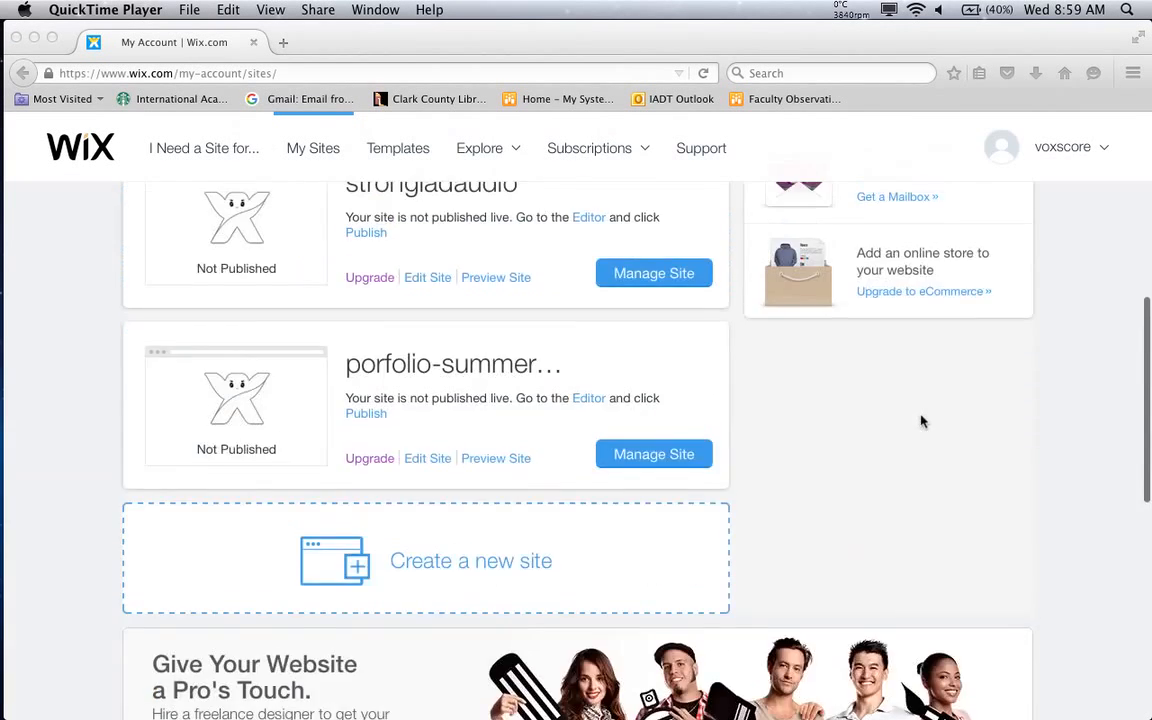
{"action": "scroll", "coordinate": [920, 418], "scroll_direction": "down", "scroll_amount": 5}
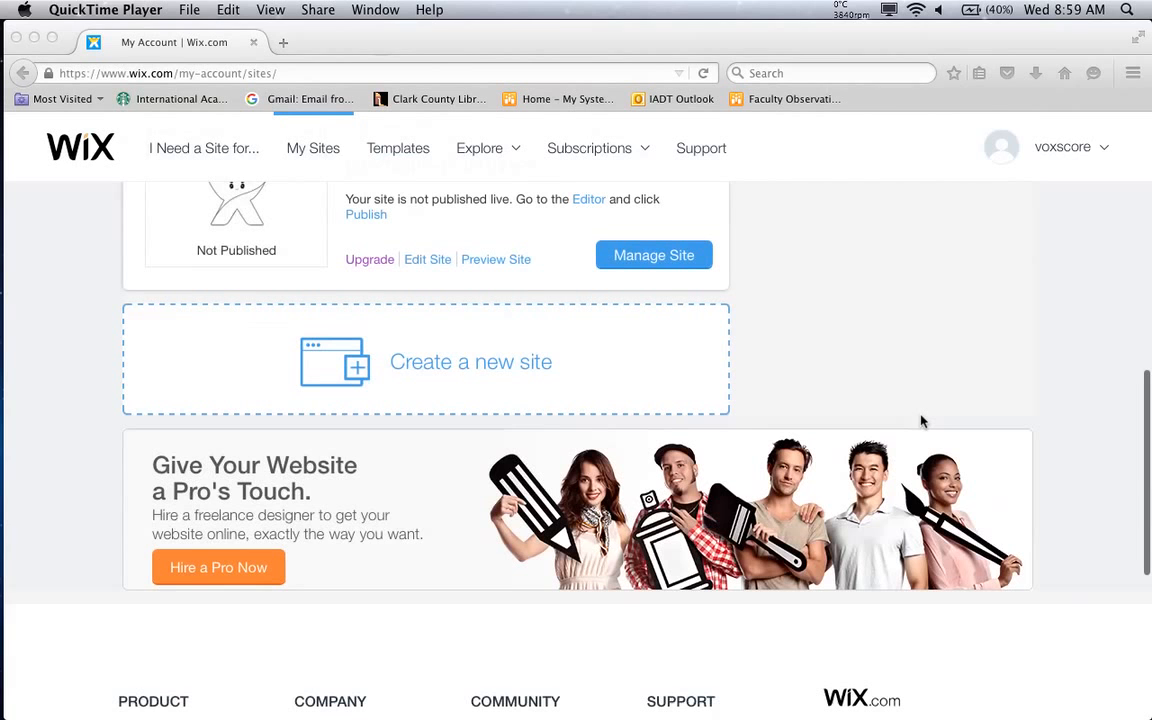
{"action": "left_click", "coordinate": [478, 348]}
{"action": "left_click", "coordinate": [379, 363]}
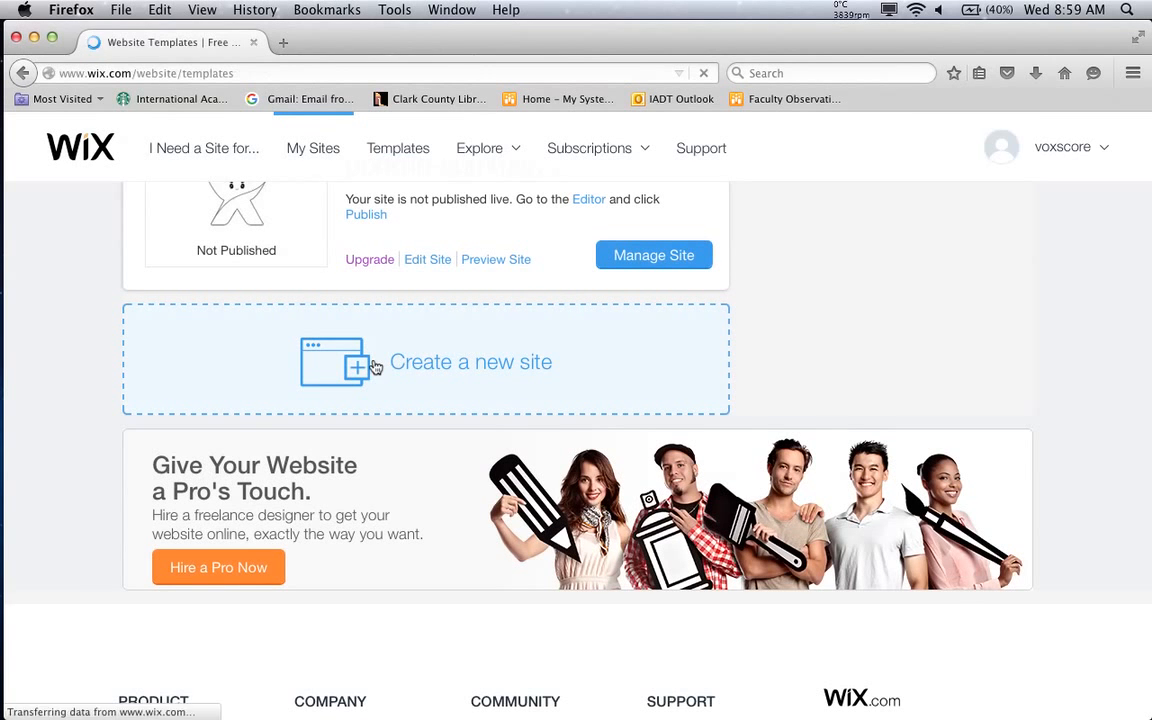
Look through the first page of all website templates, from the IP Law Firm design to the Rock Music design
{"action": "mouse_move", "coordinate": [373, 366]}
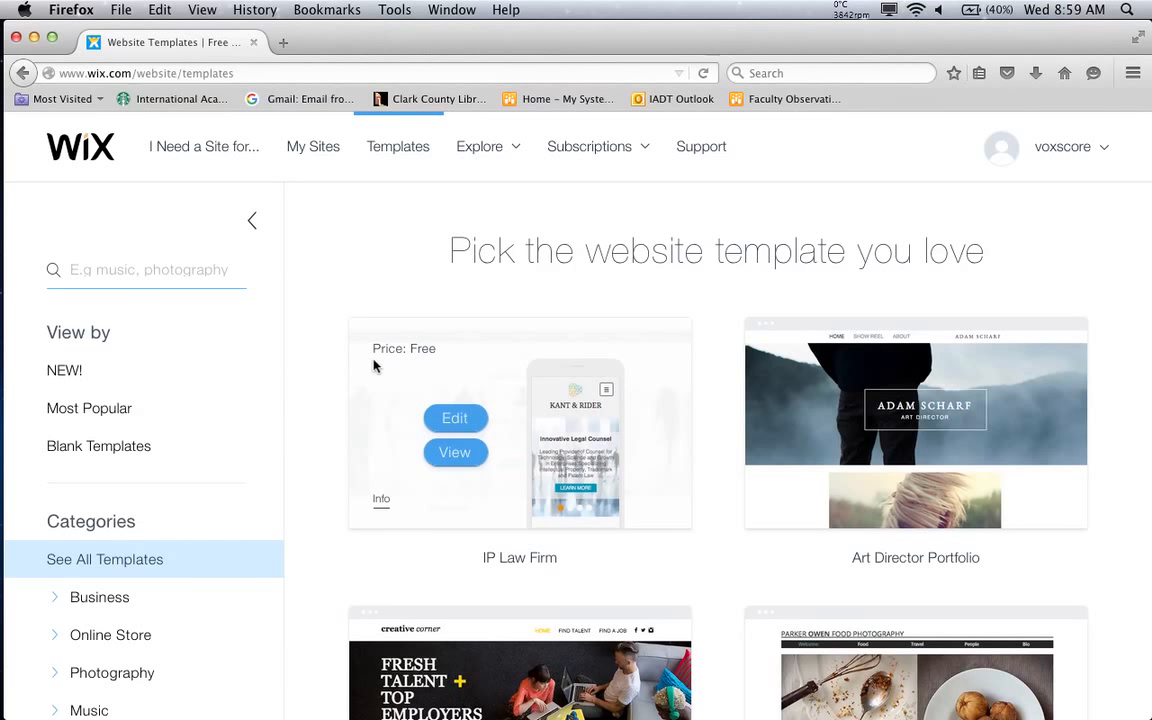
{"action": "scroll", "coordinate": [765, 571], "scroll_direction": "down", "scroll_amount": 1}
{"action": "scroll", "coordinate": [765, 571], "scroll_direction": "down", "scroll_amount": 1}
{"action": "scroll", "coordinate": [765, 571], "scroll_direction": "up", "scroll_amount": 1}
{"action": "scroll", "coordinate": [765, 571], "scroll_direction": "down", "scroll_amount": 2}
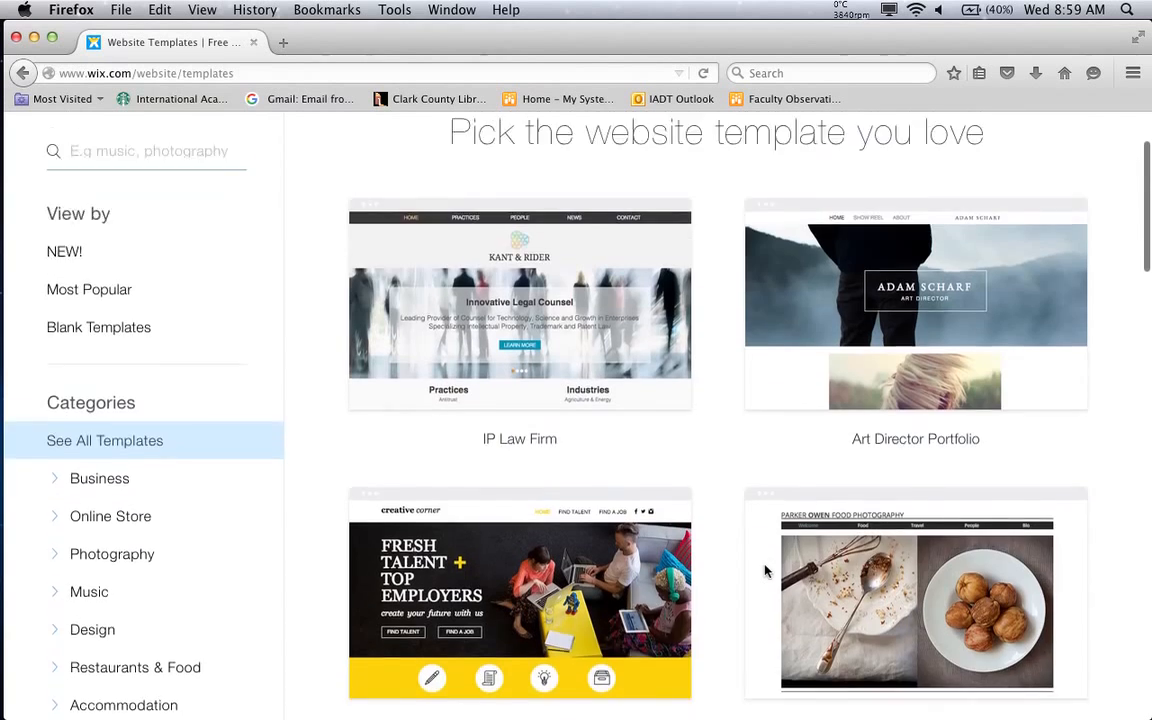
{"action": "scroll", "coordinate": [765, 571], "scroll_direction": "down", "scroll_amount": 1}
{"action": "scroll", "coordinate": [765, 571], "scroll_direction": "down", "scroll_amount": 2}
{"action": "scroll", "coordinate": [765, 571], "scroll_direction": "down", "scroll_amount": 3}
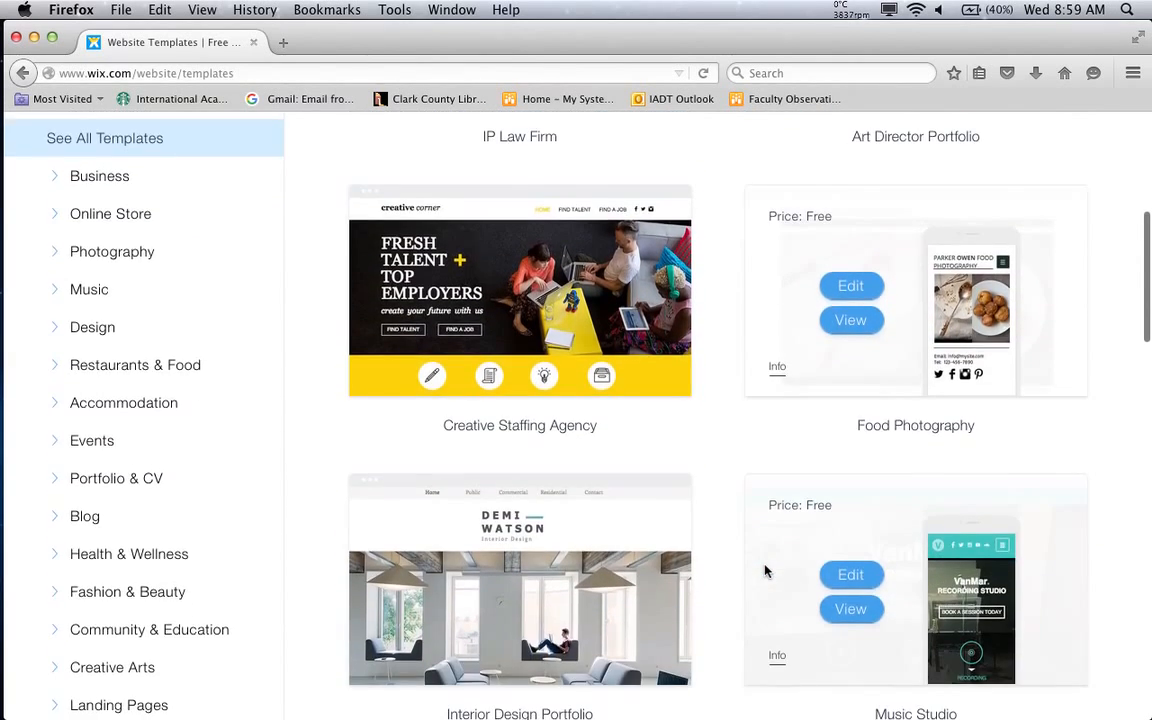
{"action": "scroll", "coordinate": [765, 571], "scroll_direction": "down", "scroll_amount": 3}
{"action": "scroll", "coordinate": [685, 505], "scroll_direction": "up", "scroll_amount": 3}
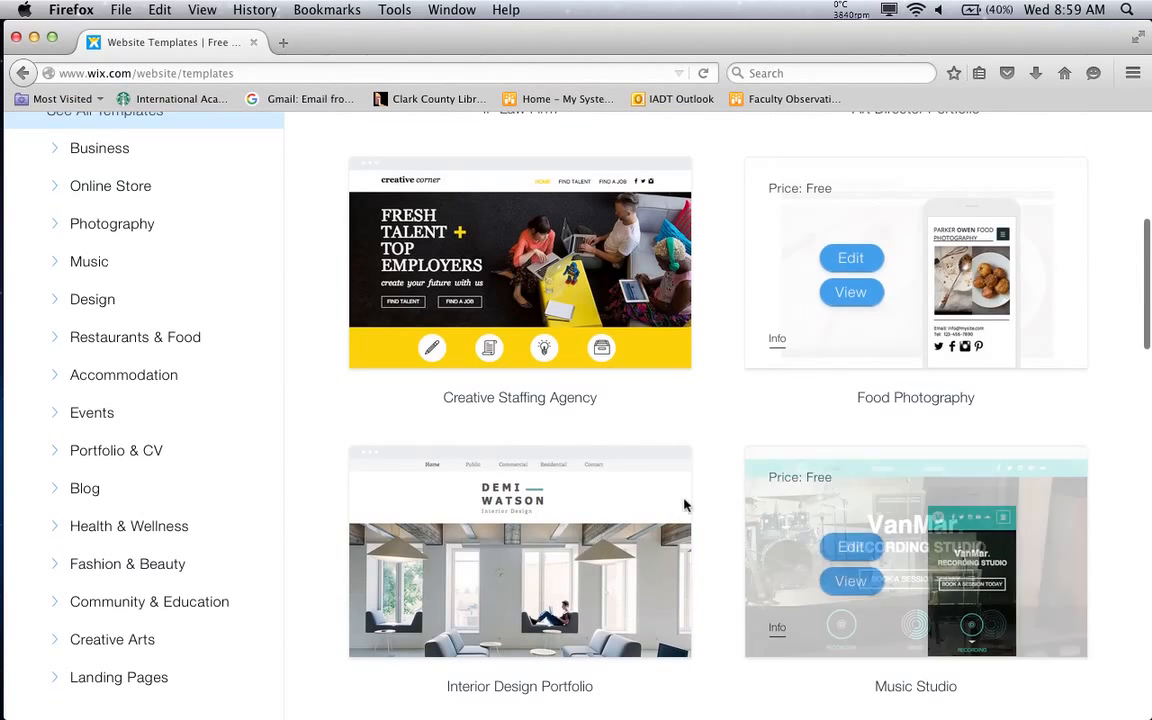
{"action": "scroll", "coordinate": [657, 489], "scroll_direction": "down", "scroll_amount": 10}
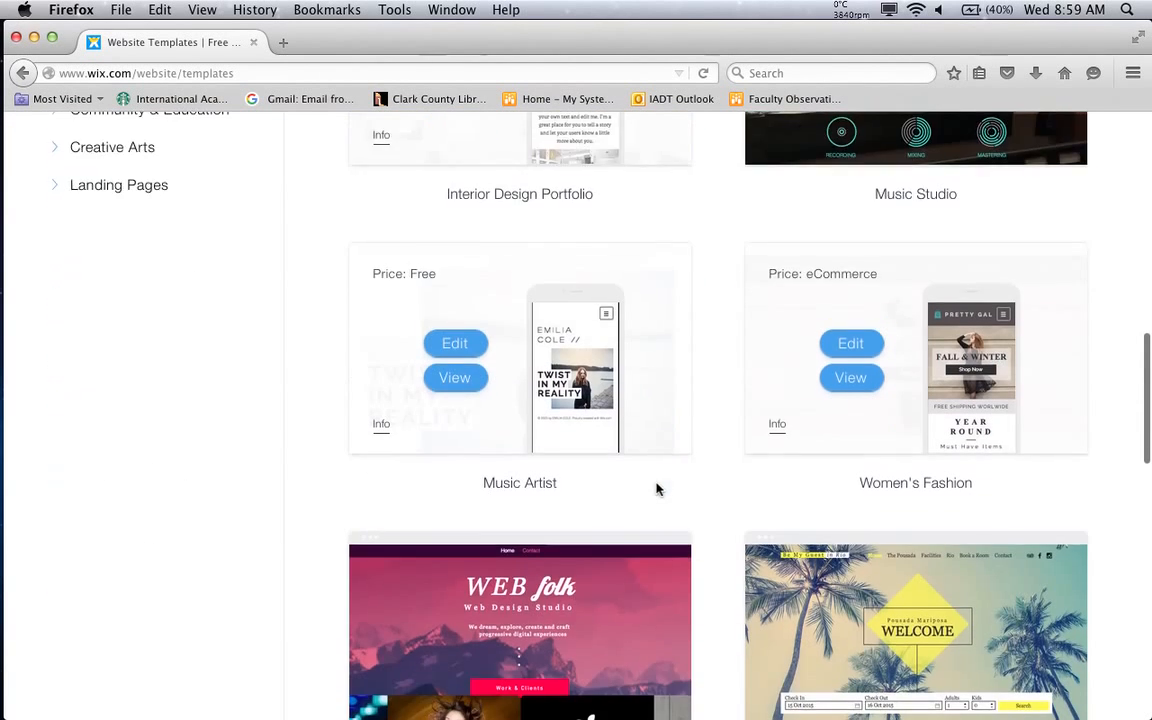
{"action": "scroll", "coordinate": [657, 489], "scroll_direction": "down", "scroll_amount": 3}
{"action": "scroll", "coordinate": [657, 489], "scroll_direction": "down", "scroll_amount": 2}
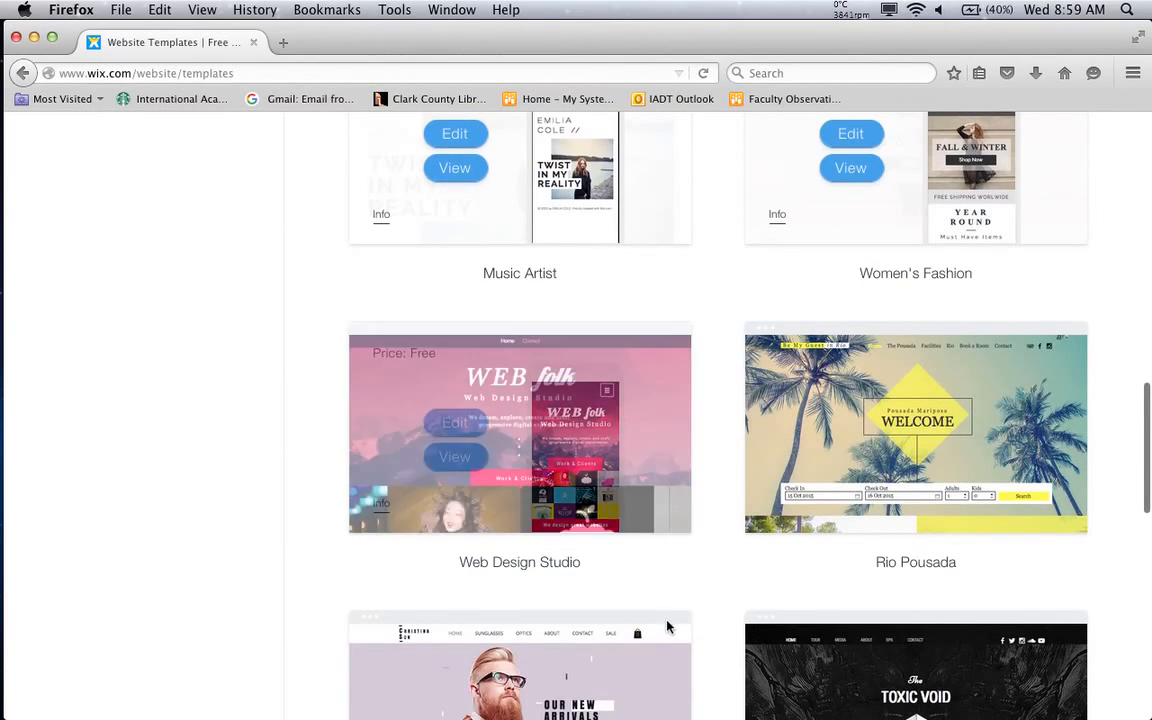
{"action": "scroll", "coordinate": [668, 627], "scroll_direction": "down", "scroll_amount": 5}
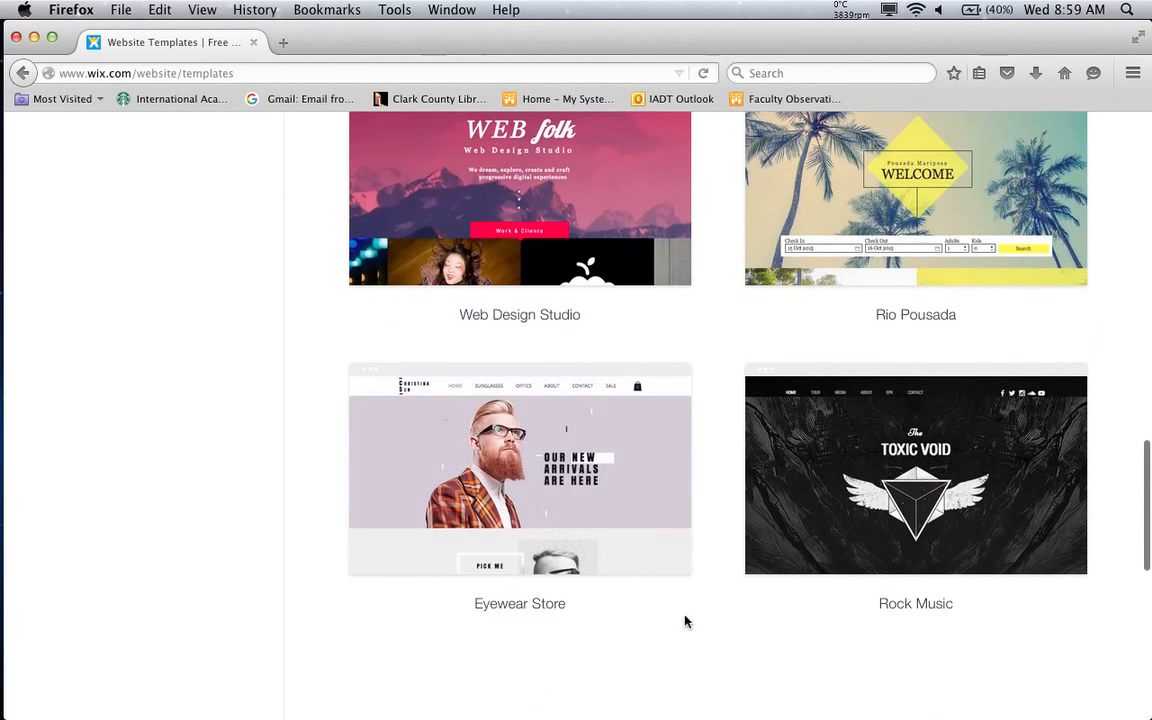
{"action": "scroll", "coordinate": [720, 625], "scroll_direction": "down", "scroll_amount": 3}
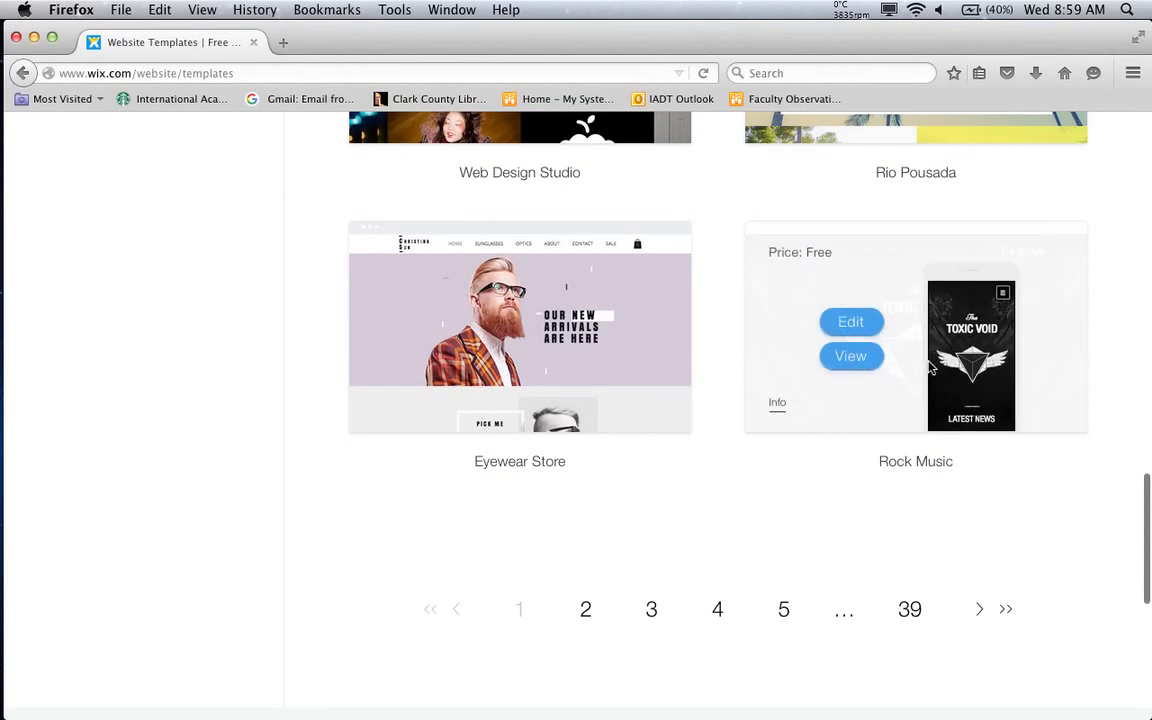
{"action": "scroll", "coordinate": [797, 469], "scroll_direction": "up", "scroll_amount": 20}
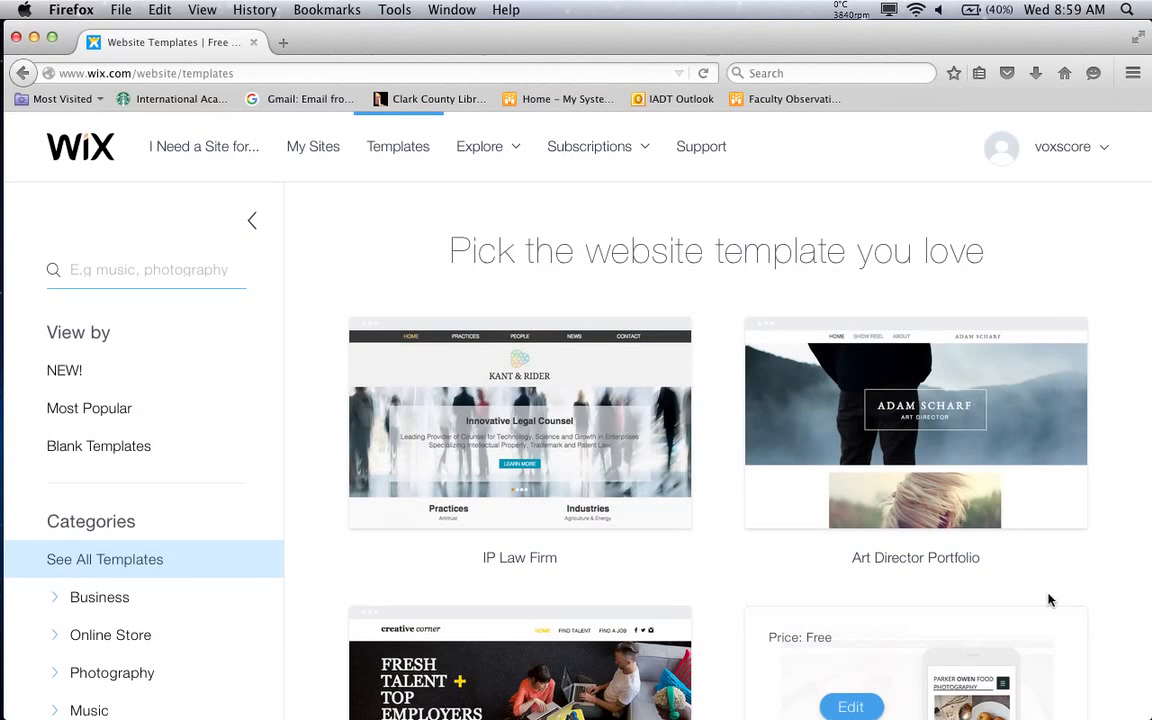
Review the first page of templates again down to the page numbers, dismissing the popular-template suggestions
{"action": "scroll", "coordinate": [1049, 600], "scroll_direction": "down", "scroll_amount": 5}
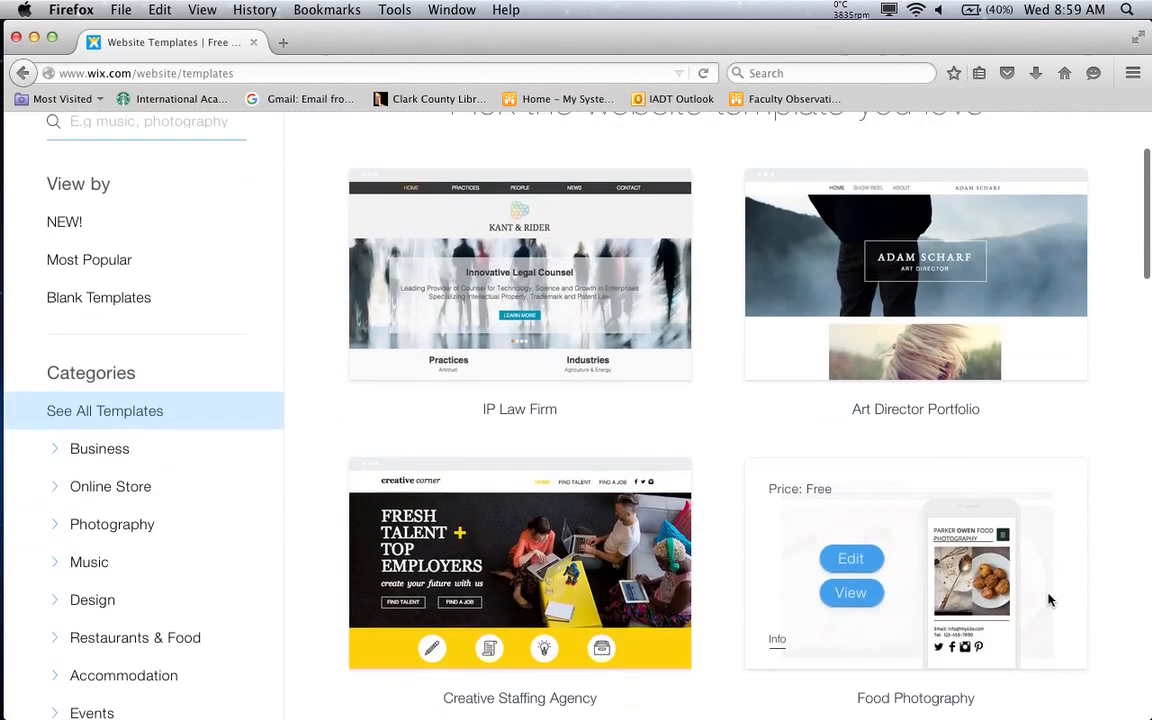
{"action": "scroll", "coordinate": [1049, 600], "scroll_direction": "down", "scroll_amount": 9}
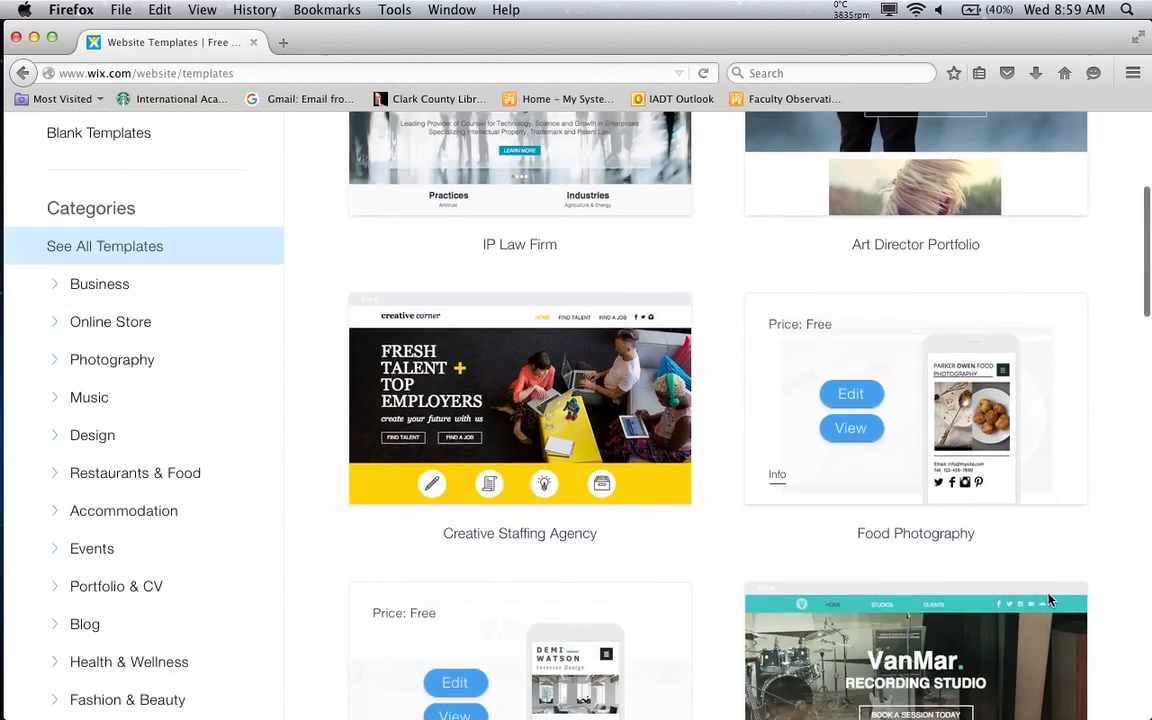
{"action": "scroll", "coordinate": [1049, 600], "scroll_direction": "down", "scroll_amount": 12}
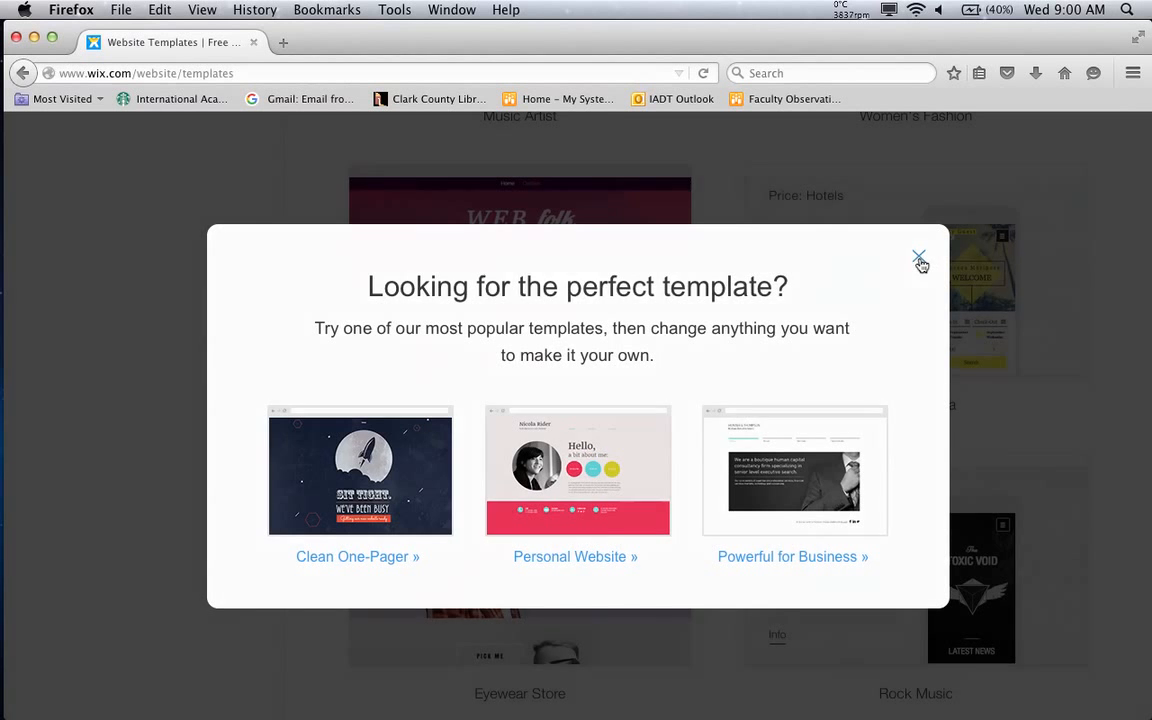
{"action": "left_click", "coordinate": [919, 260]}
{"action": "scroll", "coordinate": [1108, 548], "scroll_direction": "down", "scroll_amount": 5}
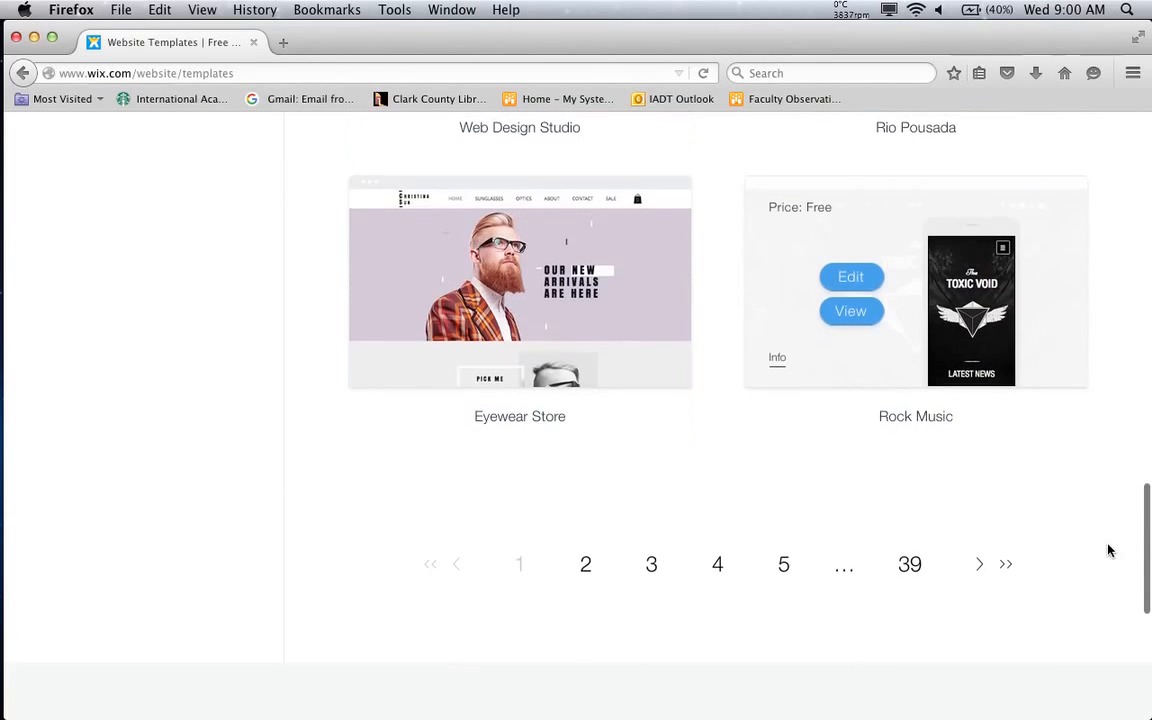
{"action": "scroll", "coordinate": [1108, 550], "scroll_direction": "up", "scroll_amount": 15}
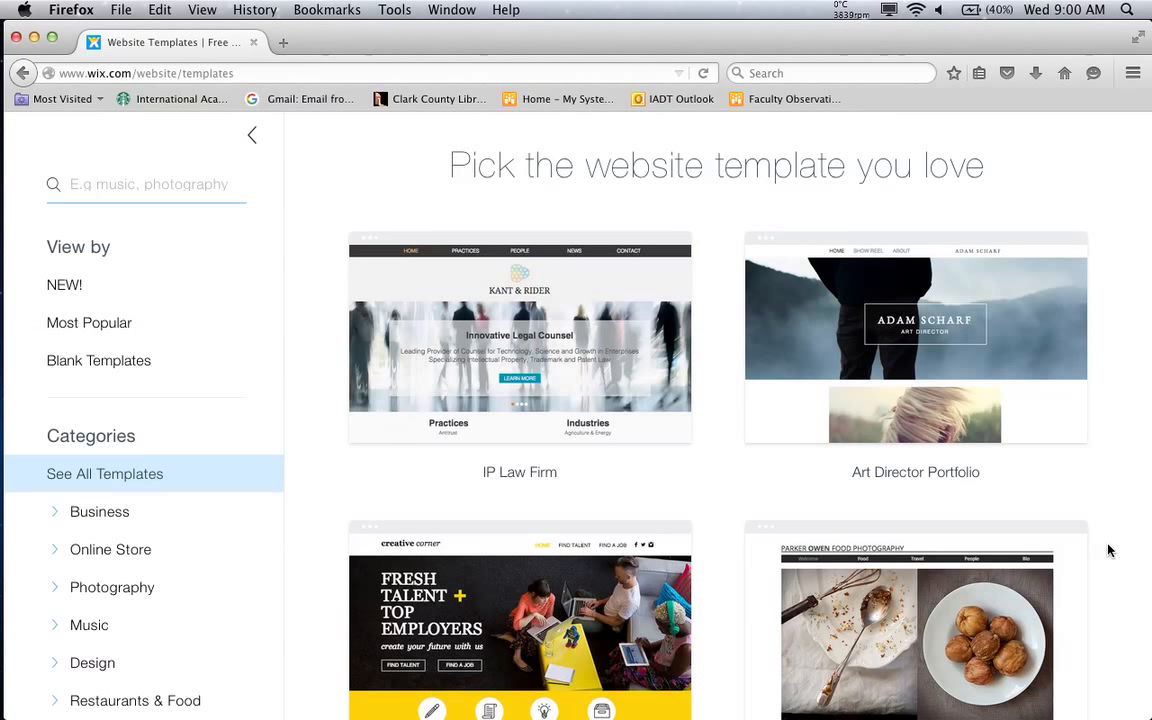
{"action": "scroll", "coordinate": [1108, 550], "scroll_direction": "down", "scroll_amount": 10}
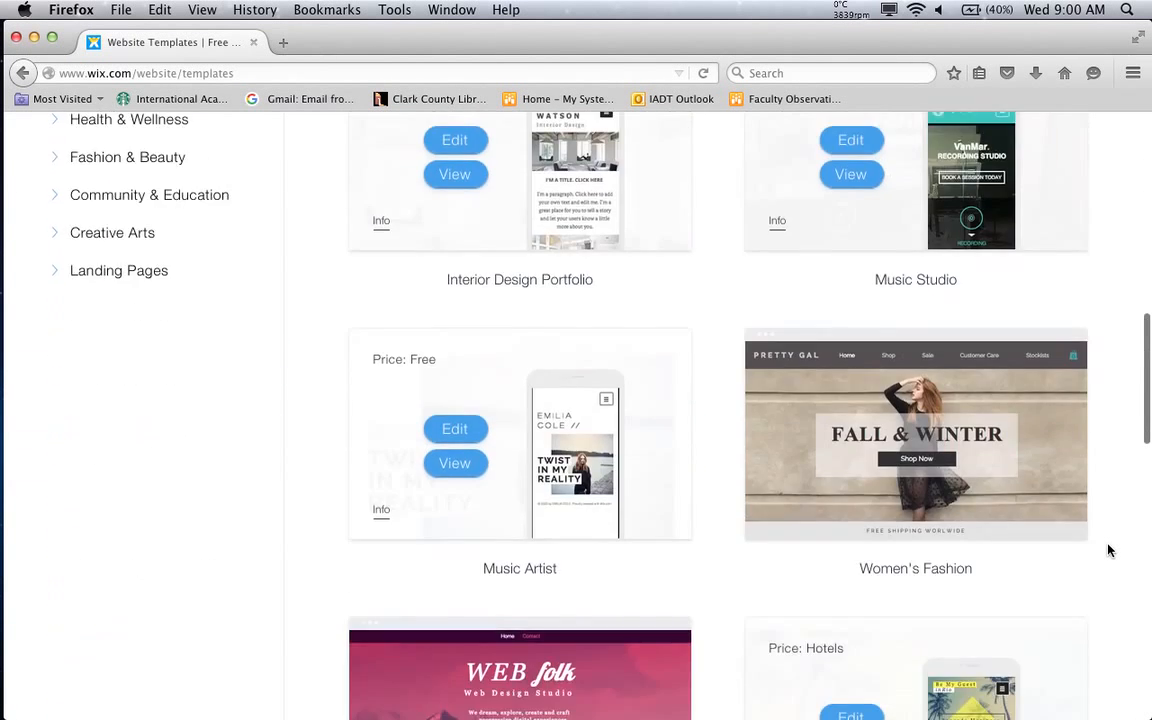
{"action": "scroll", "coordinate": [1108, 550], "scroll_direction": "down", "scroll_amount": 7}
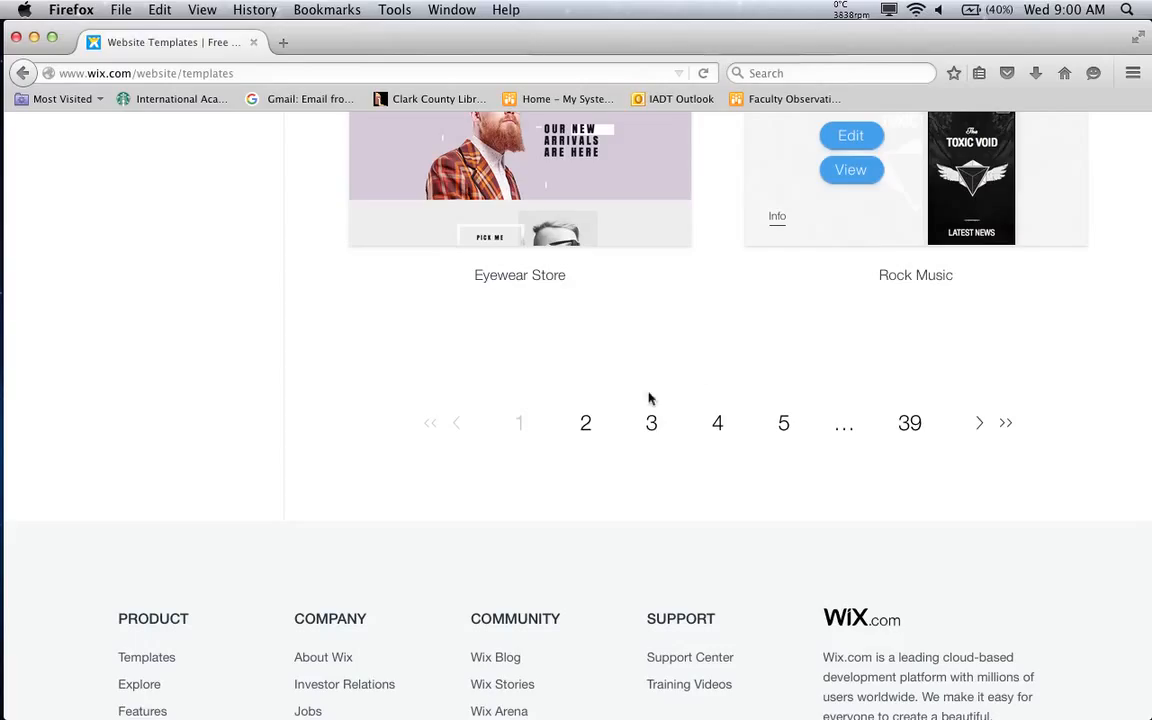
Go to page 2 of the website templates and look through its designs down to the page numbers
{"action": "left_click", "coordinate": [586, 425]}
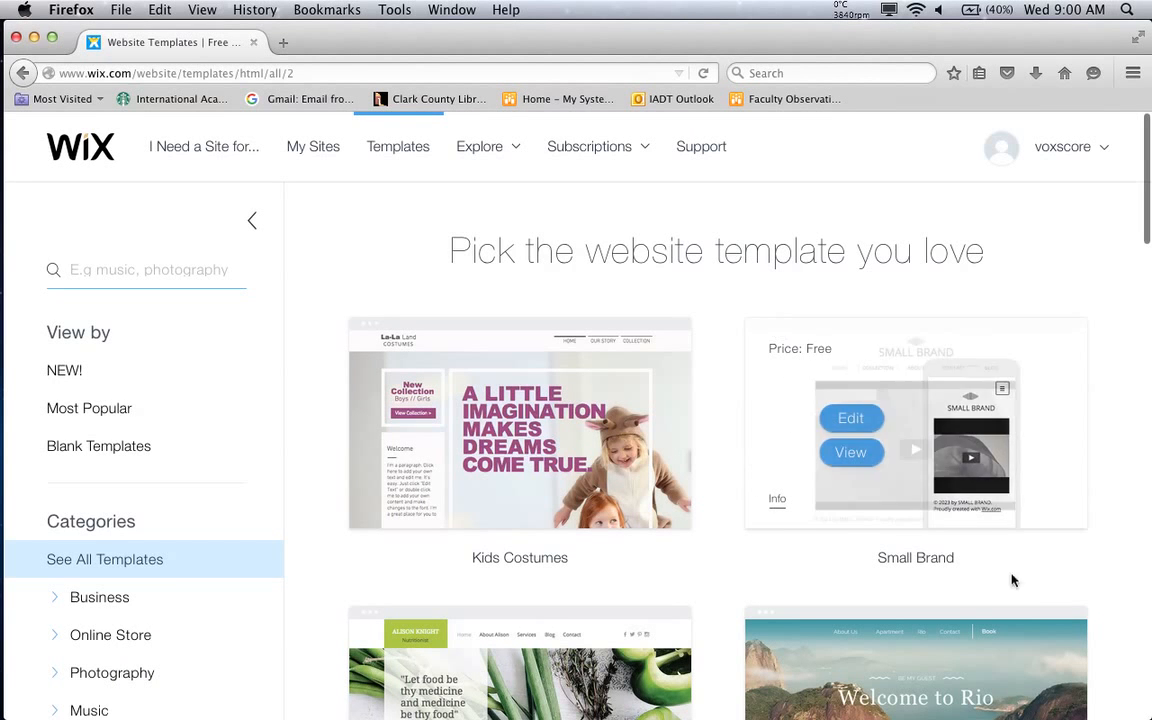
{"action": "scroll", "coordinate": [1028, 590], "scroll_direction": "down", "scroll_amount": 3}
{"action": "scroll", "coordinate": [1028, 590], "scroll_direction": "down", "scroll_amount": 4}
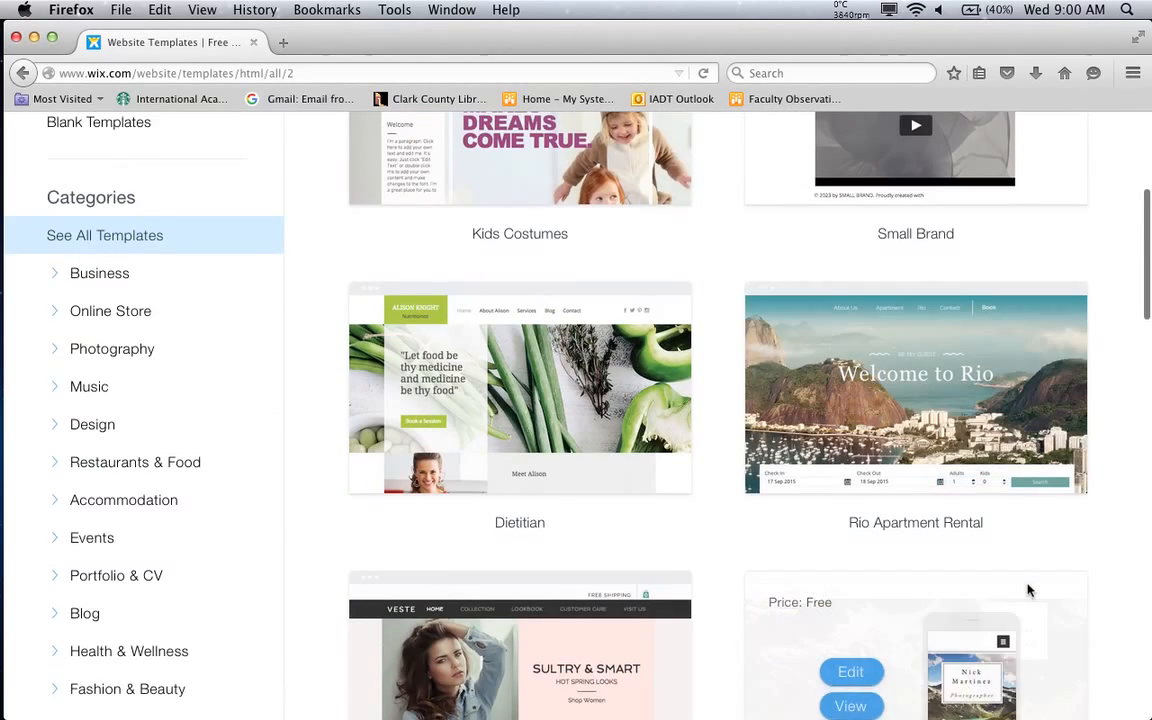
{"action": "scroll", "coordinate": [1028, 590], "scroll_direction": "down", "scroll_amount": 5}
{"action": "scroll", "coordinate": [1028, 590], "scroll_direction": "down", "scroll_amount": 15}
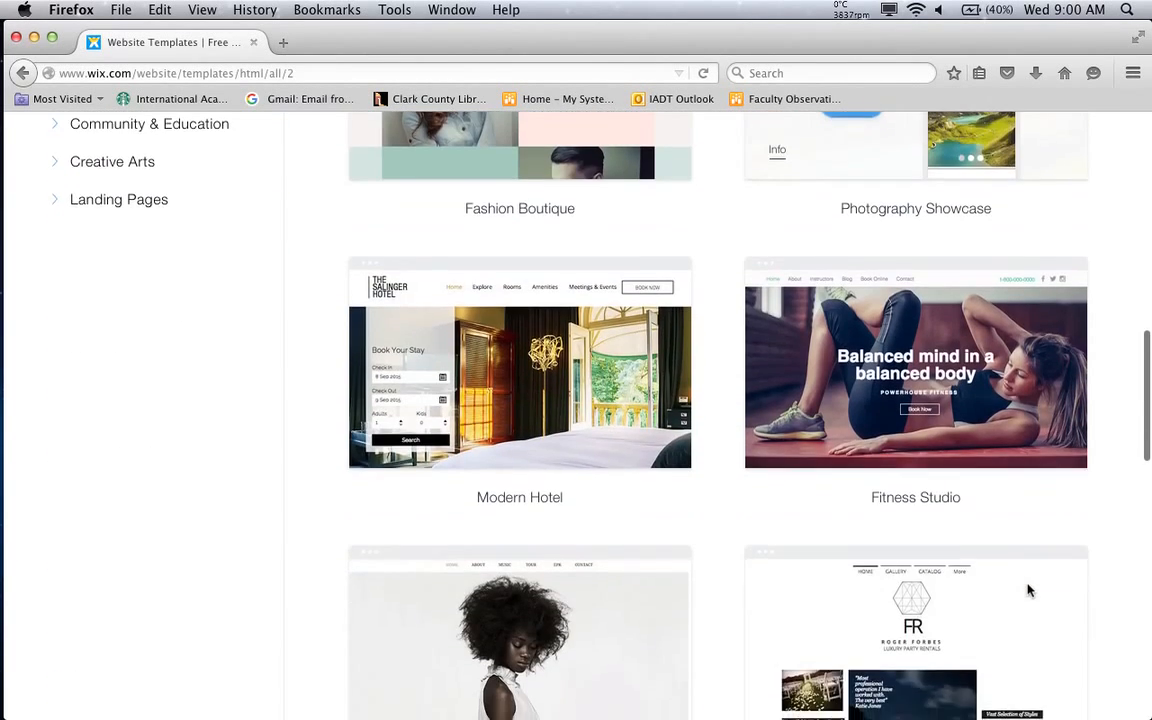
{"action": "scroll", "coordinate": [1028, 590], "scroll_direction": "down", "scroll_amount": 5}
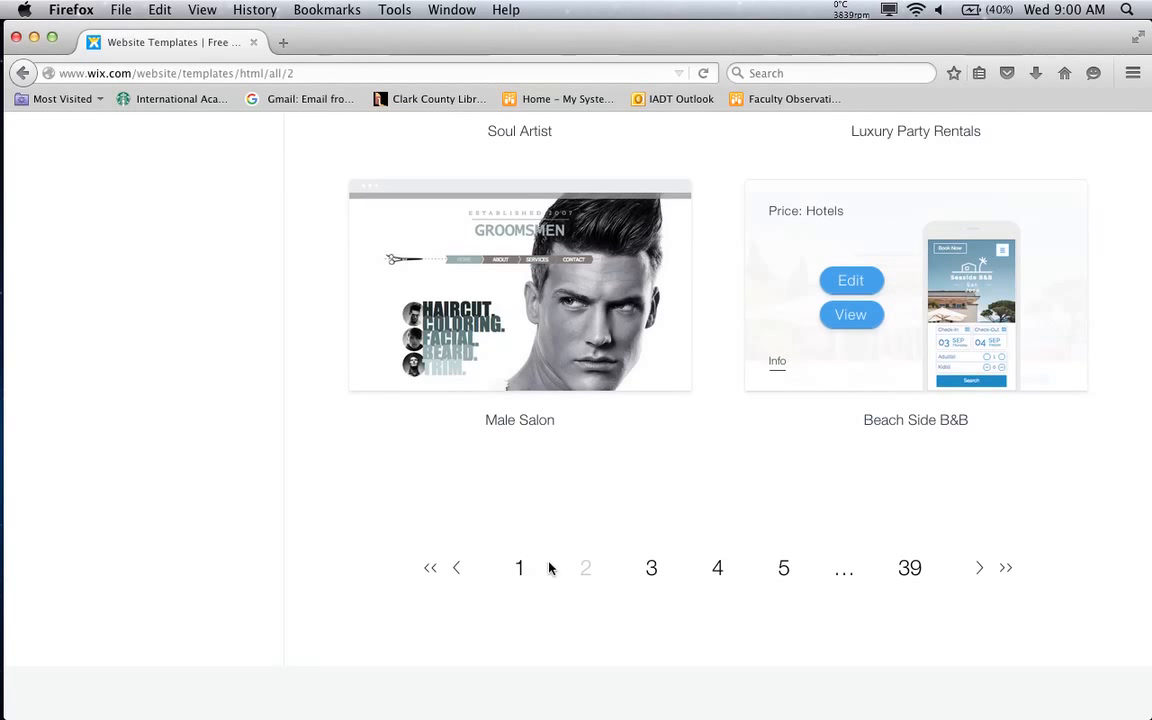
Go to page 3 of the website templates and browse as far as the Jazz Musician design
{"action": "left_click", "coordinate": [649, 570]}
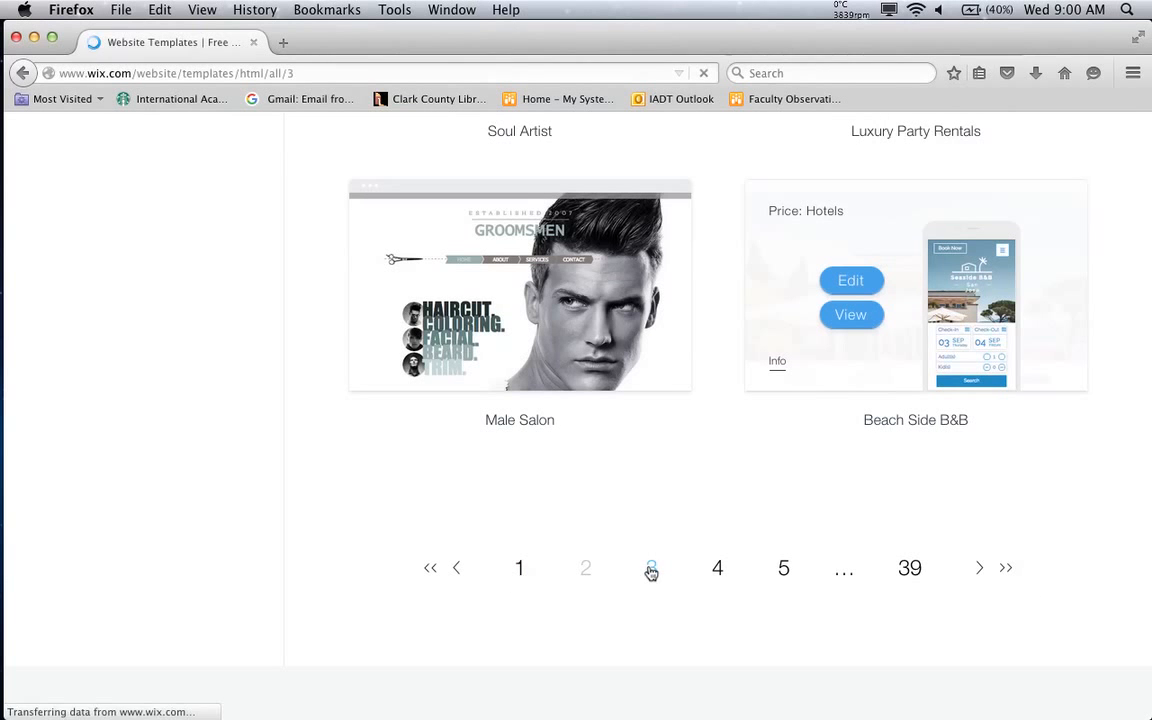
{"action": "scroll", "coordinate": [649, 572], "scroll_direction": "down", "scroll_amount": 10}
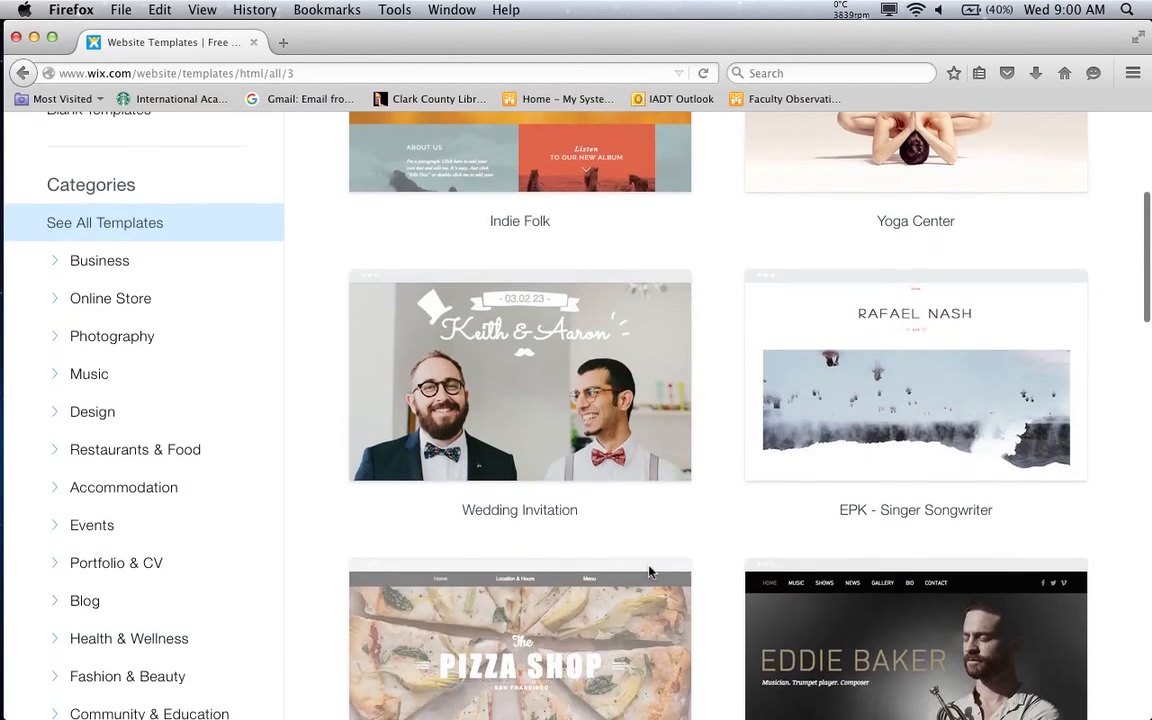
{"action": "scroll", "coordinate": [649, 572], "scroll_direction": "down", "scroll_amount": 2}
{"action": "scroll", "coordinate": [649, 572], "scroll_direction": "down", "scroll_amount": 1}
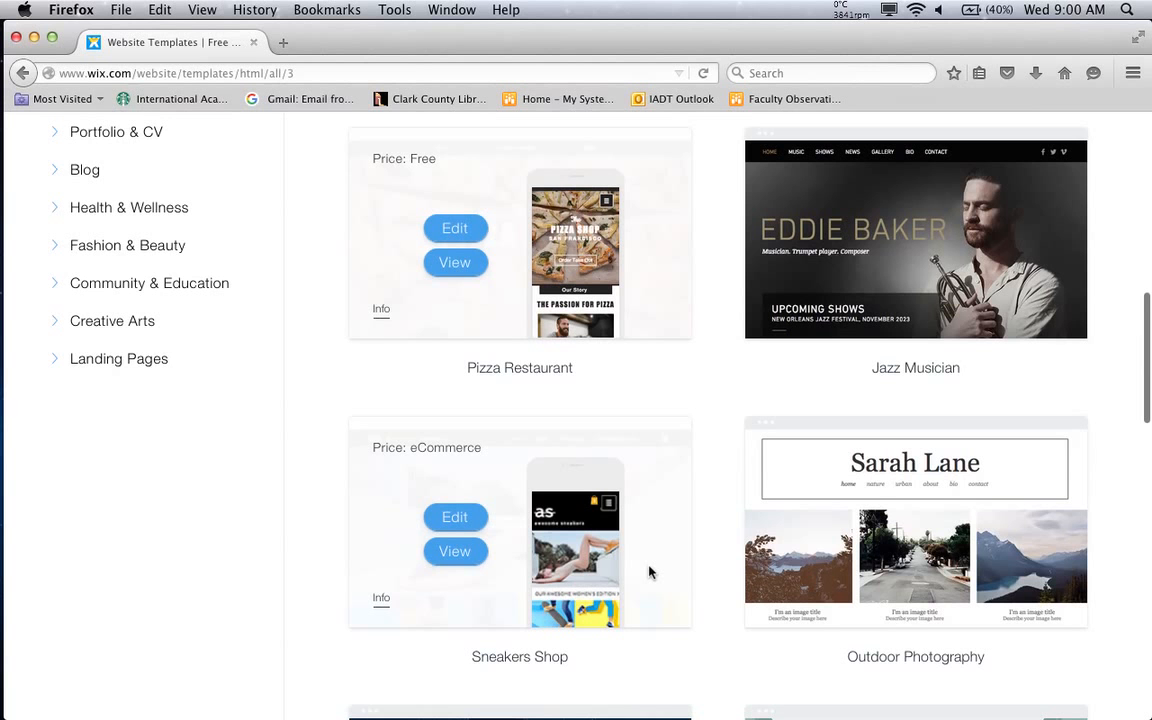
{"action": "scroll", "coordinate": [654, 570], "scroll_direction": "down", "scroll_amount": 1}
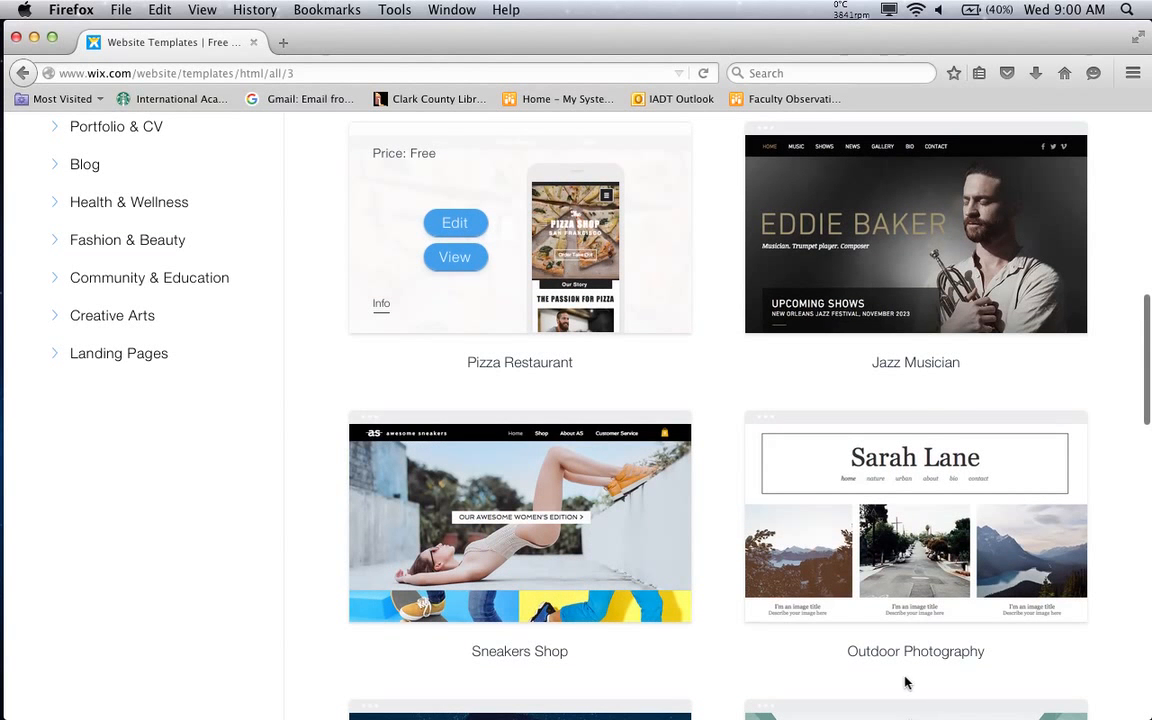
Open the Jazz Musician template for editing and dismiss the Wix Music Opening Act promotion
{"action": "mouse_move", "coordinate": [904, 245]}
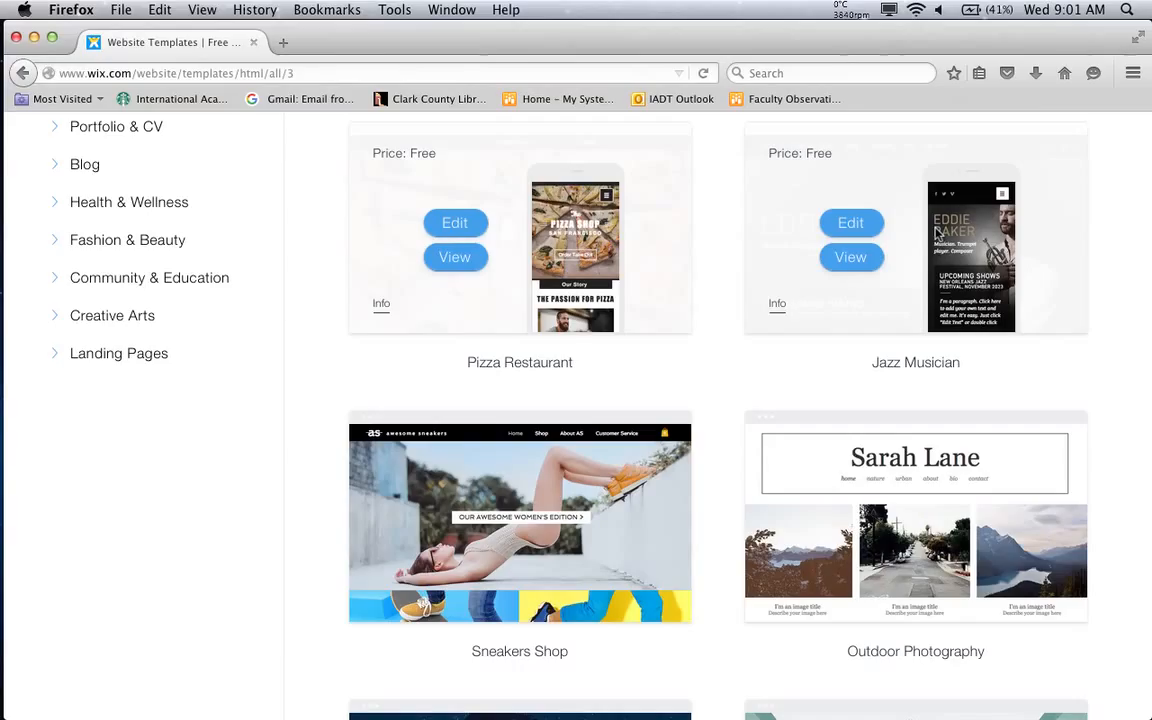
{"action": "left_click", "coordinate": [859, 225]}
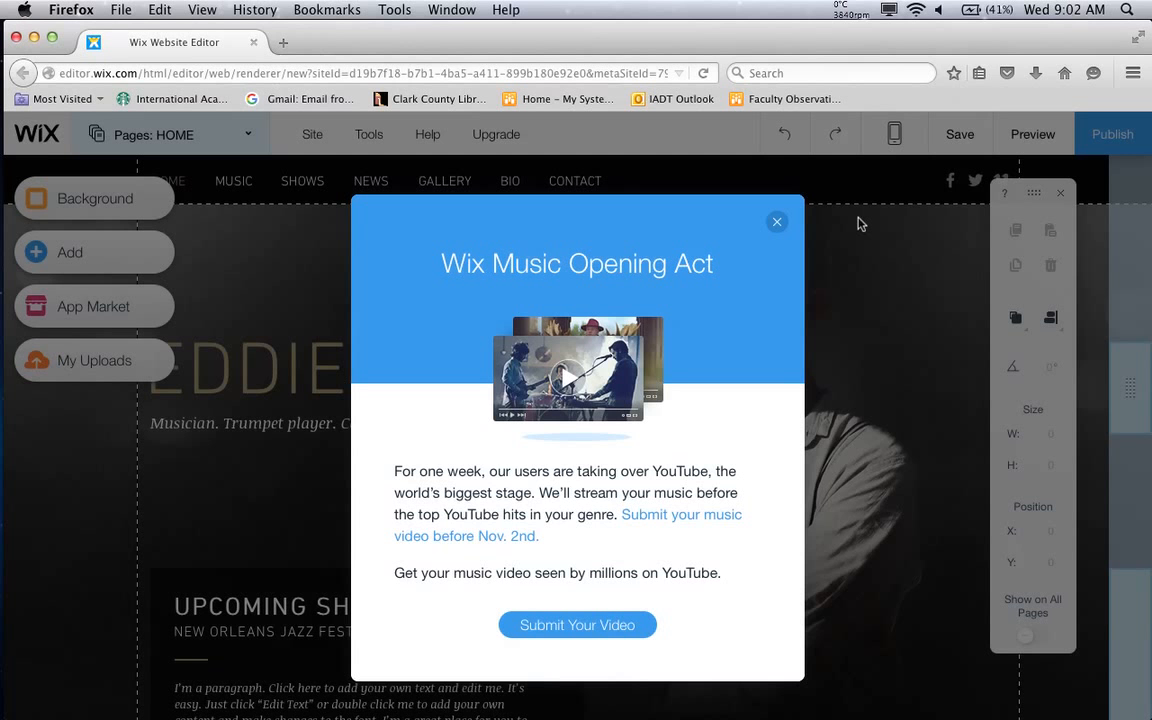
{"action": "left_click", "coordinate": [777, 222]}
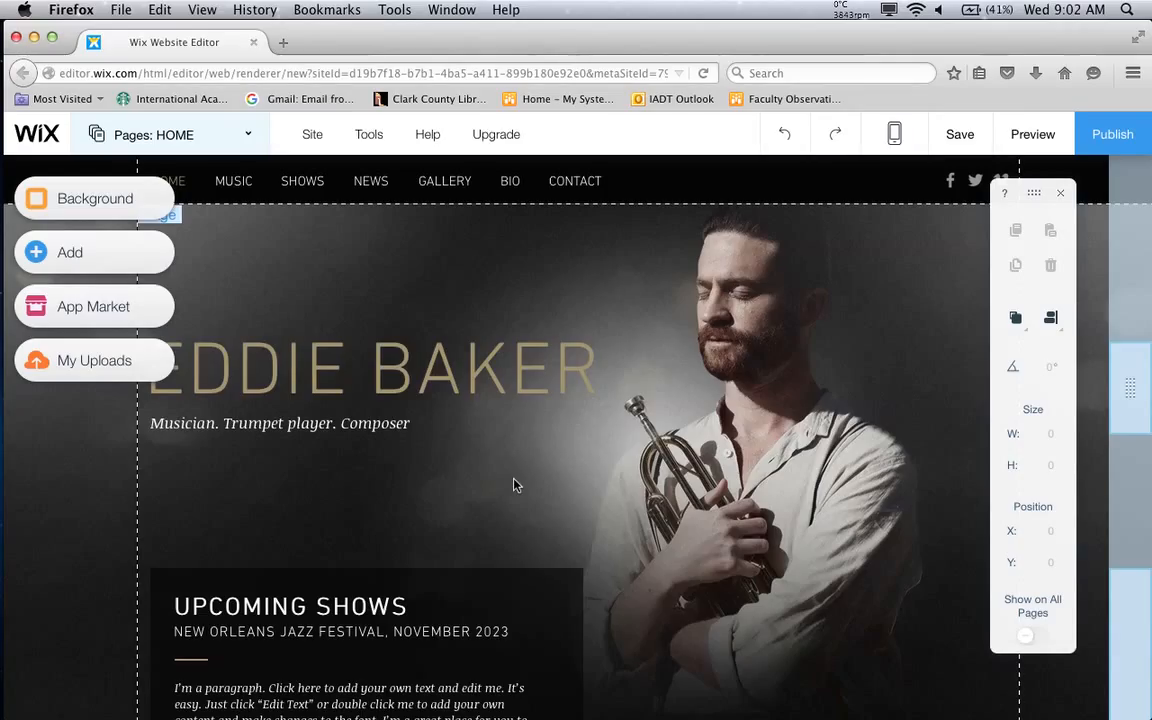
Preview the site, examine the home page's upcoming shows, latest news and album sections, and return to the editor
{"action": "left_click", "coordinate": [1034, 136]}
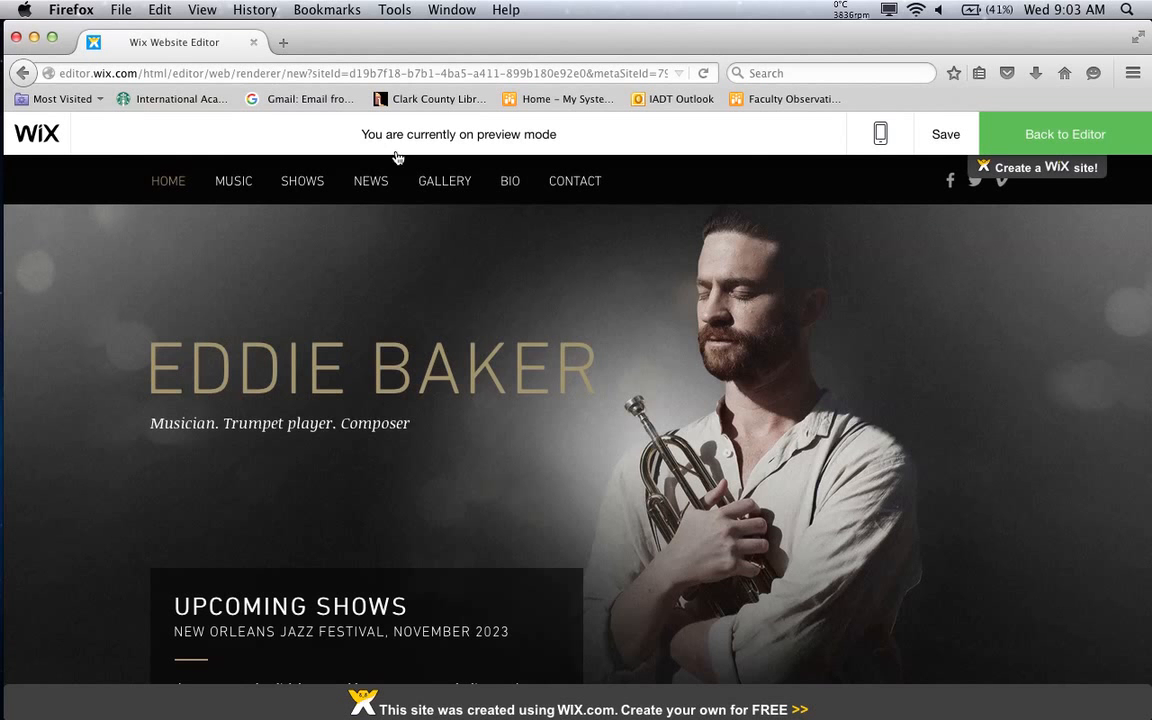
{"action": "scroll", "coordinate": [252, 435], "scroll_direction": "down", "scroll_amount": 5}
{"action": "scroll", "coordinate": [280, 485], "scroll_direction": "up", "scroll_amount": 2}
{"action": "scroll", "coordinate": [281, 489], "scroll_direction": "down", "scroll_amount": 6}
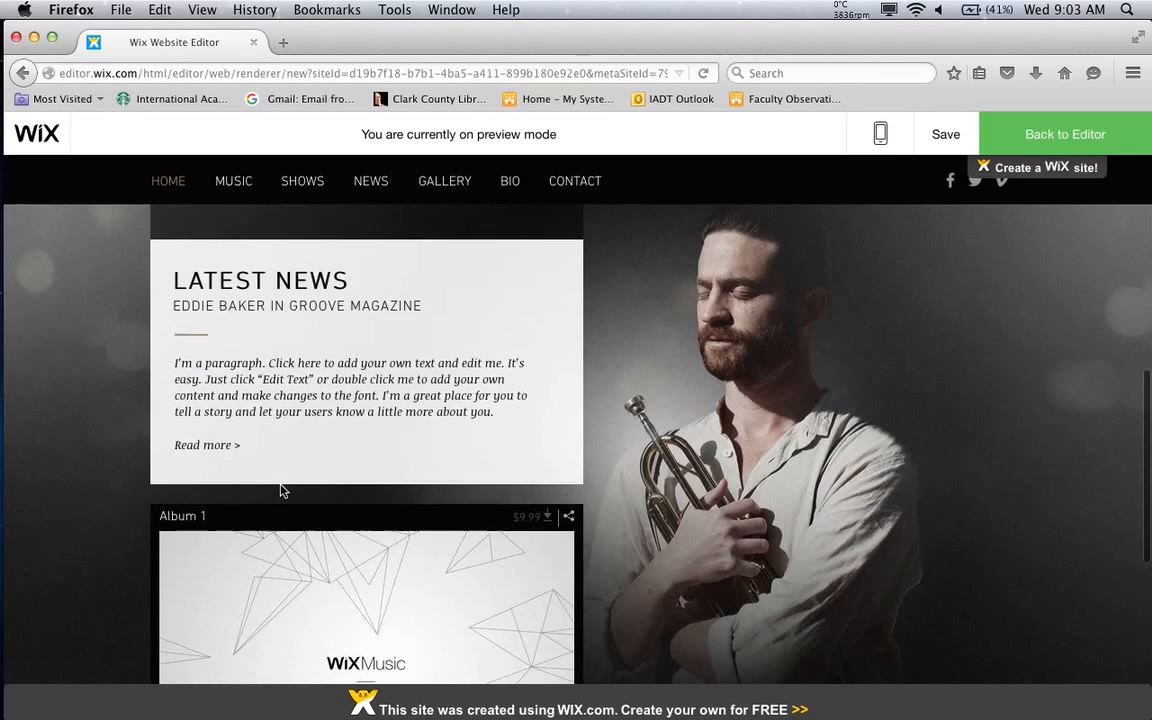
{"action": "scroll", "coordinate": [281, 490], "scroll_direction": "down", "scroll_amount": 3}
{"action": "scroll", "coordinate": [281, 490], "scroll_direction": "up", "scroll_amount": 8}
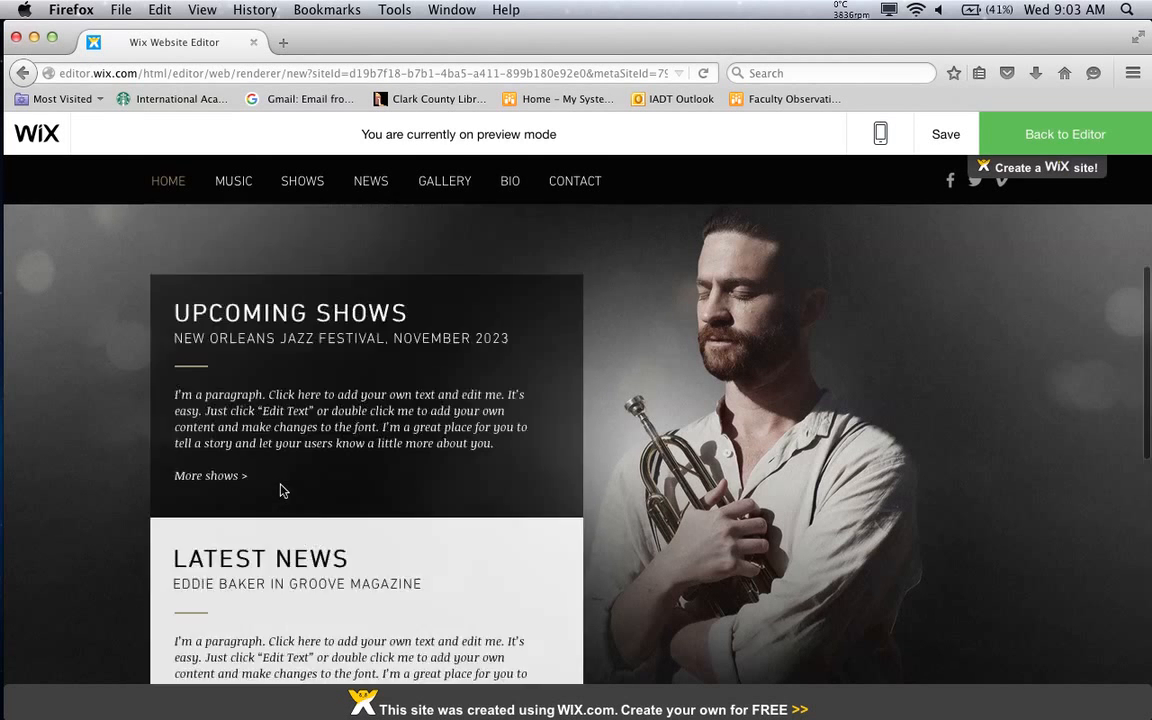
{"action": "scroll", "coordinate": [281, 490], "scroll_direction": "down", "scroll_amount": 5}
{"action": "scroll", "coordinate": [281, 490], "scroll_direction": "up", "scroll_amount": 5}
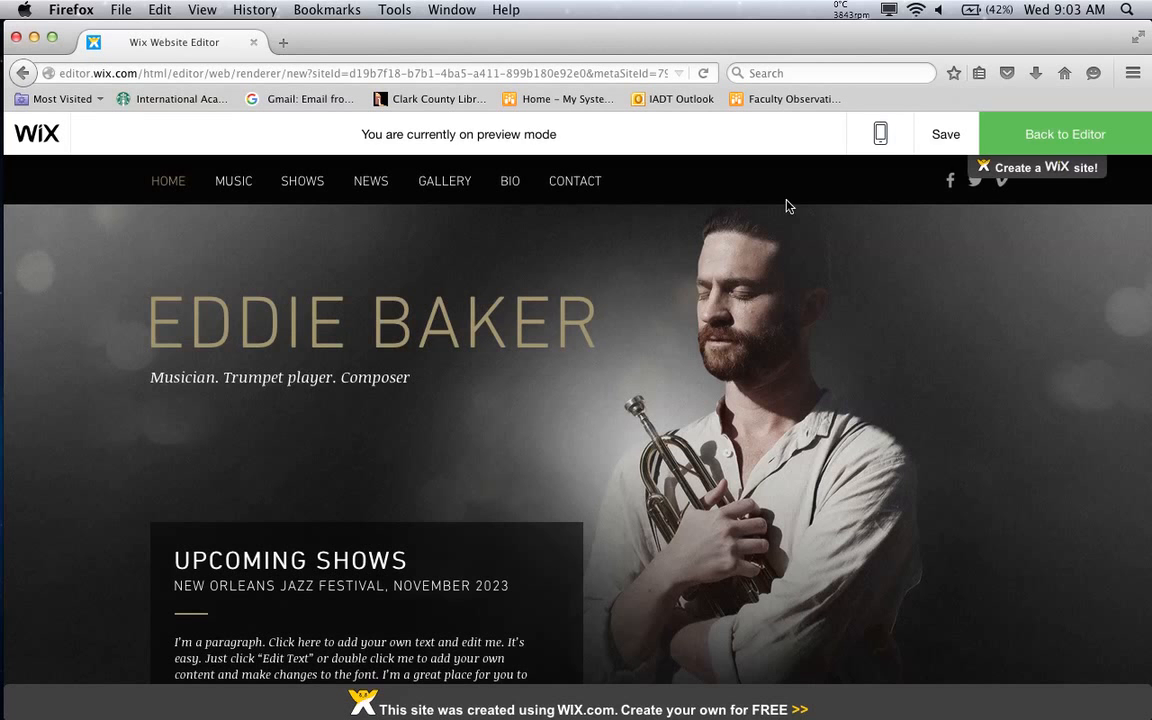
{"action": "left_click", "coordinate": [1013, 149]}
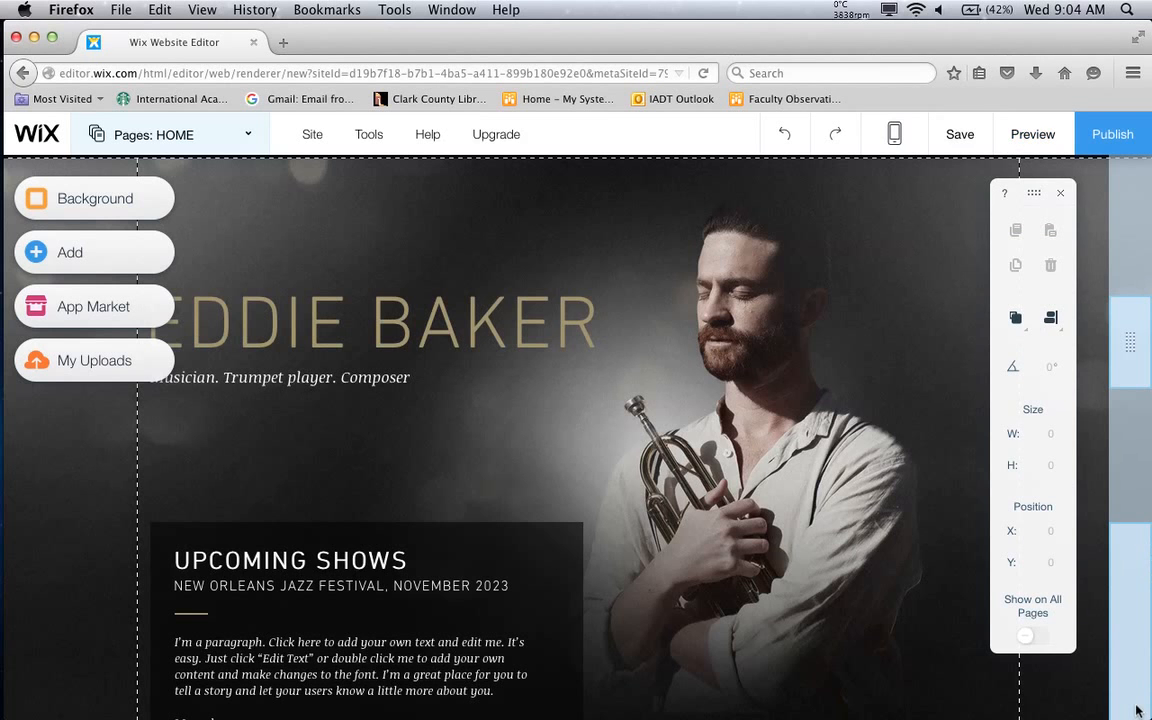
{"action": "key", "text": "ctrl+super+Escape"}
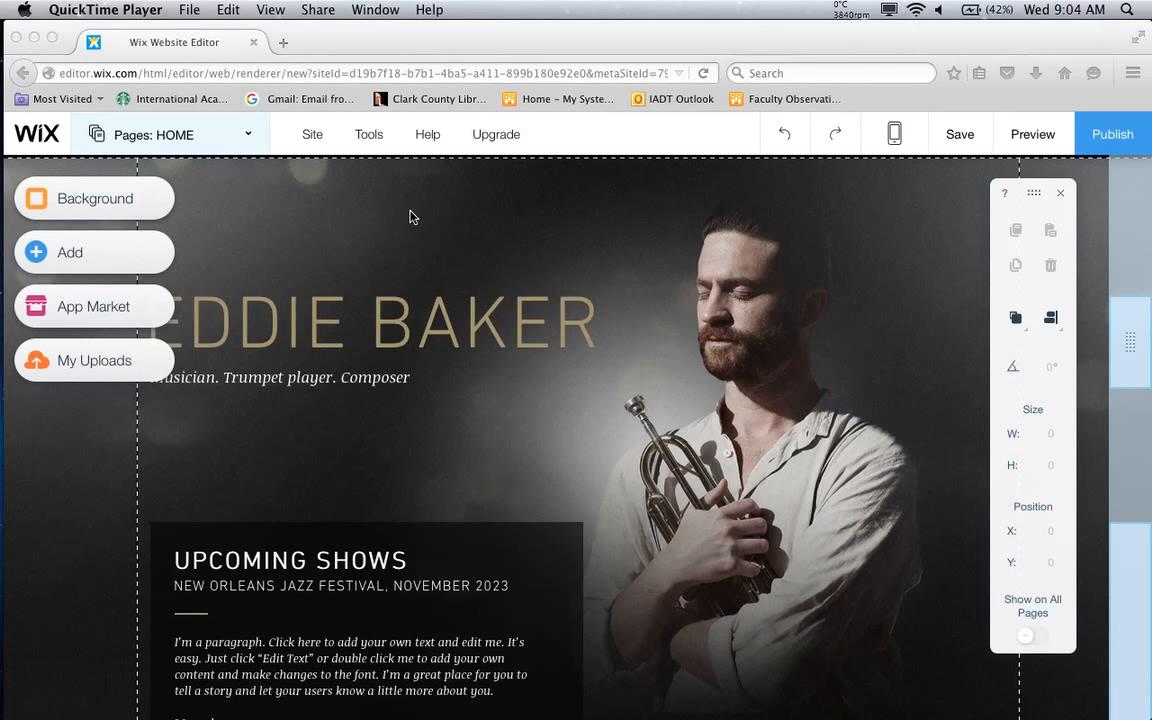
{"action": "left_click", "coordinate": [177, 42]}
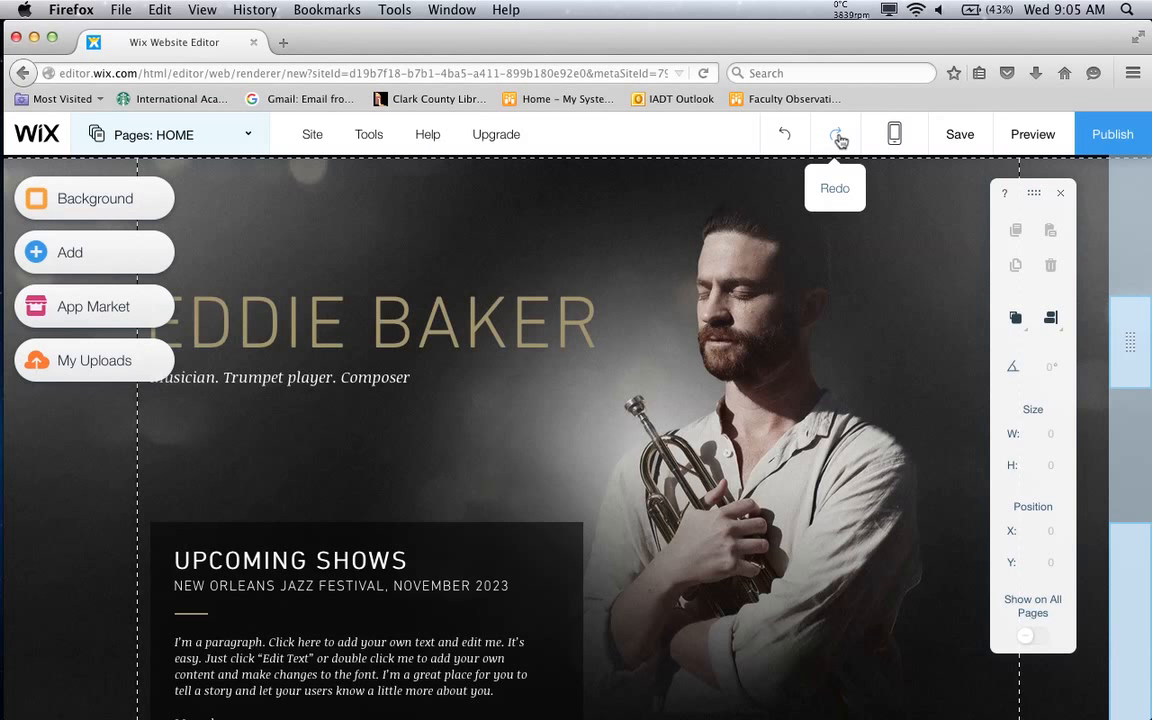
Save the site to a free Wix.com domain, using a first name as the site address, and close the save dialog
{"action": "left_click", "coordinate": [958, 135]}
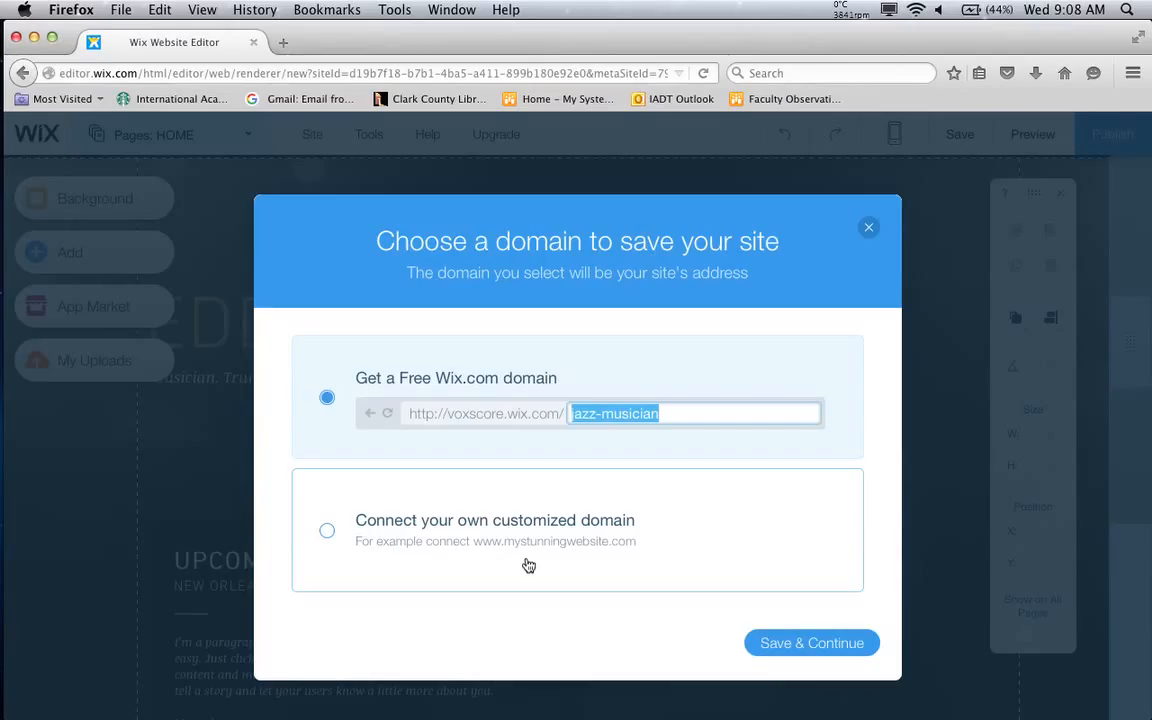
{"action": "type", "text": "vince"}
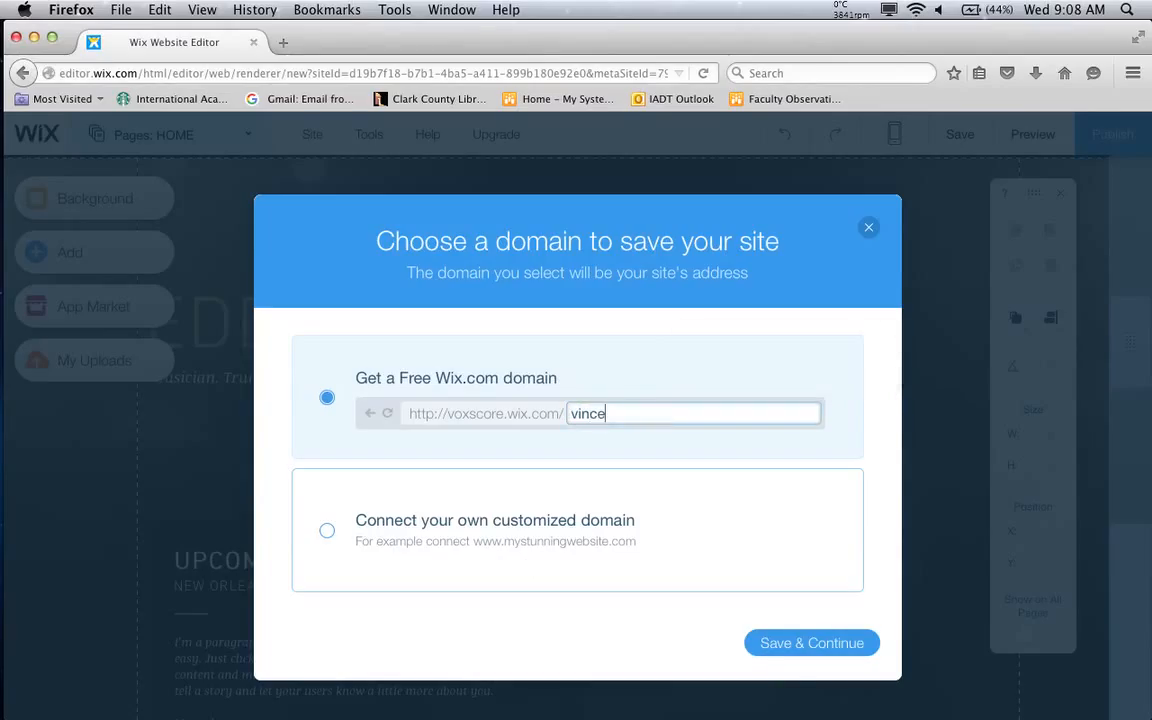
{"action": "left_click", "coordinate": [797, 645]}
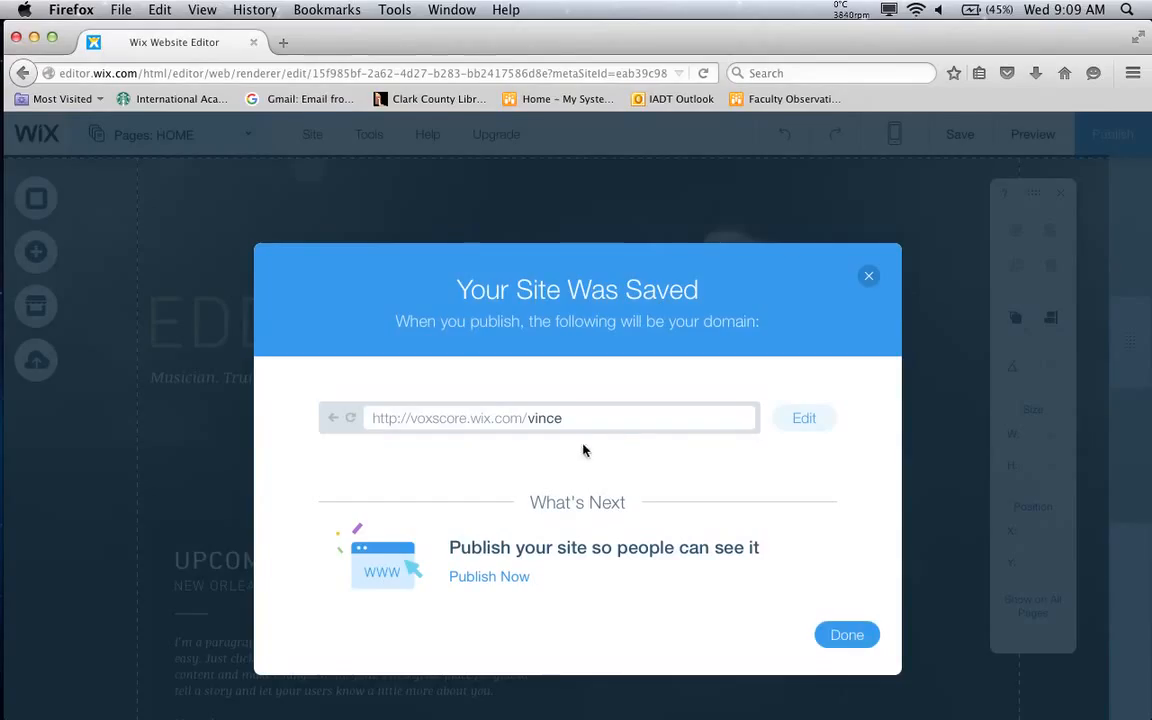
{"action": "left_click", "coordinate": [847, 636]}
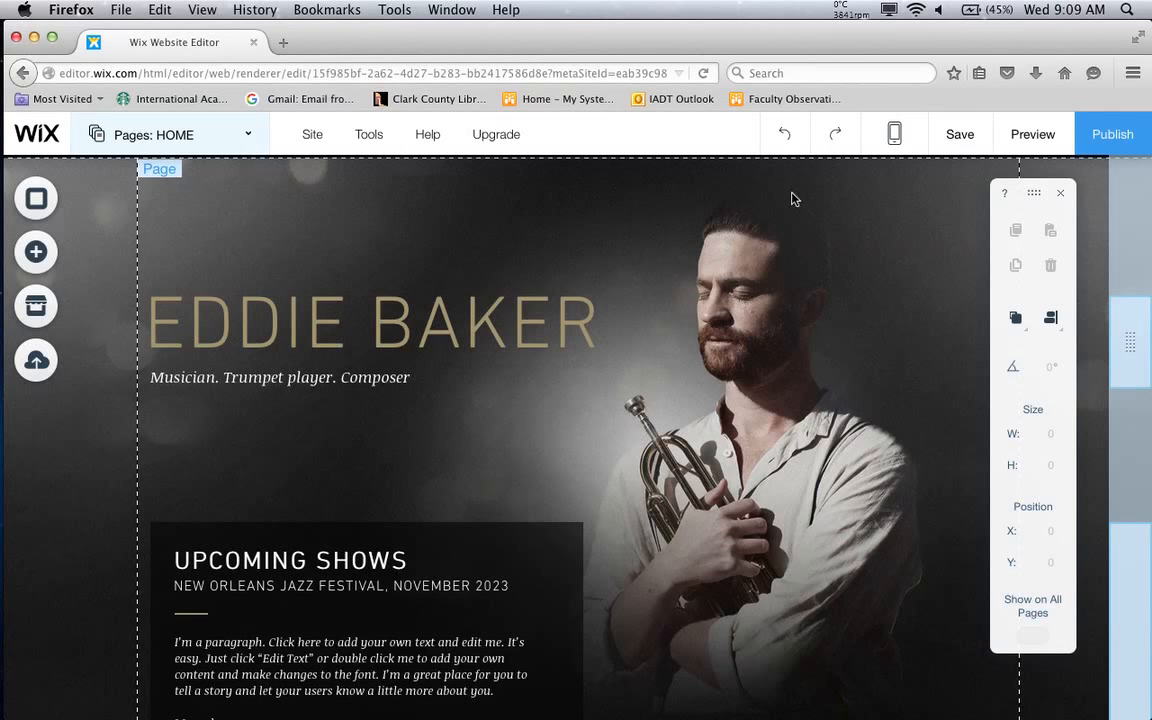
Switch to editing the mobile view and look through the mobile home page from its header to the footer and back
{"action": "left_click", "coordinate": [896, 138]}
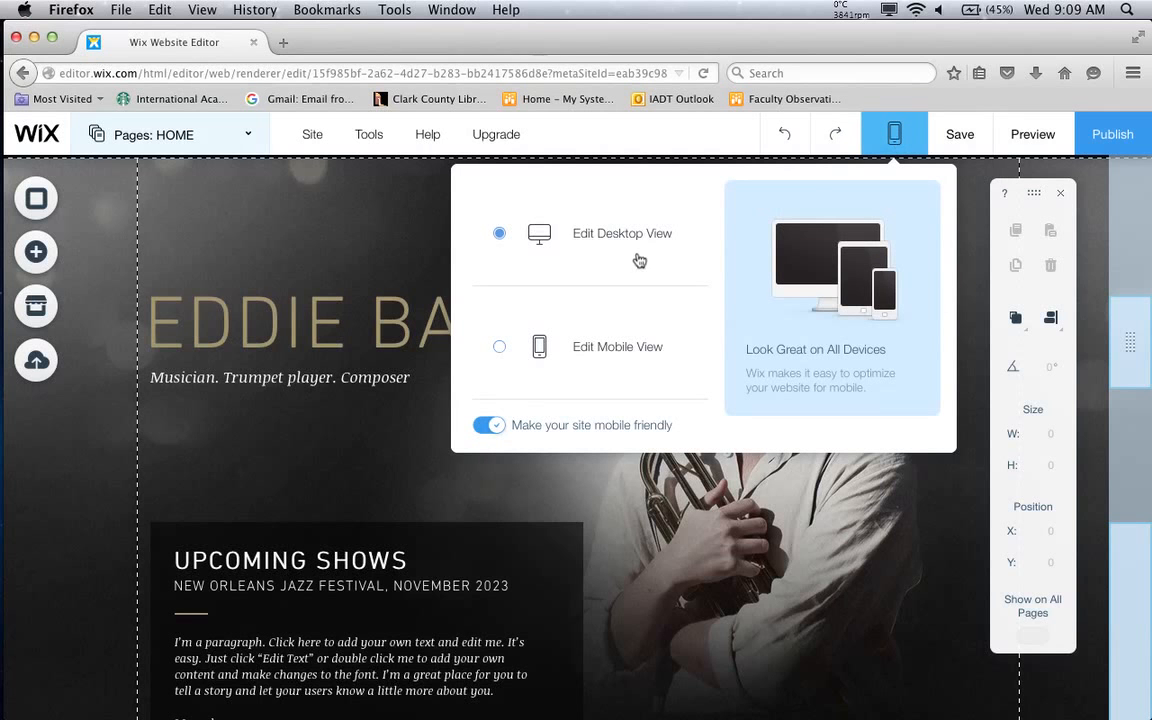
{"action": "left_click", "coordinate": [500, 350]}
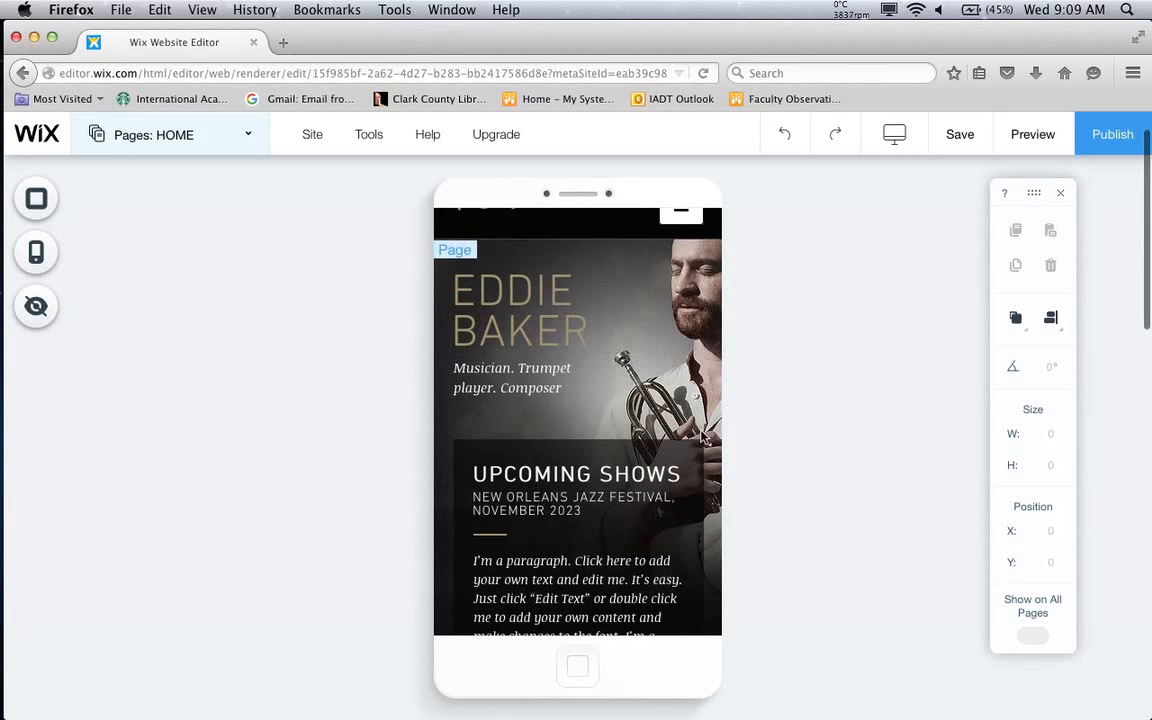
{"action": "scroll", "coordinate": [702, 437], "scroll_direction": "down", "scroll_amount": 10}
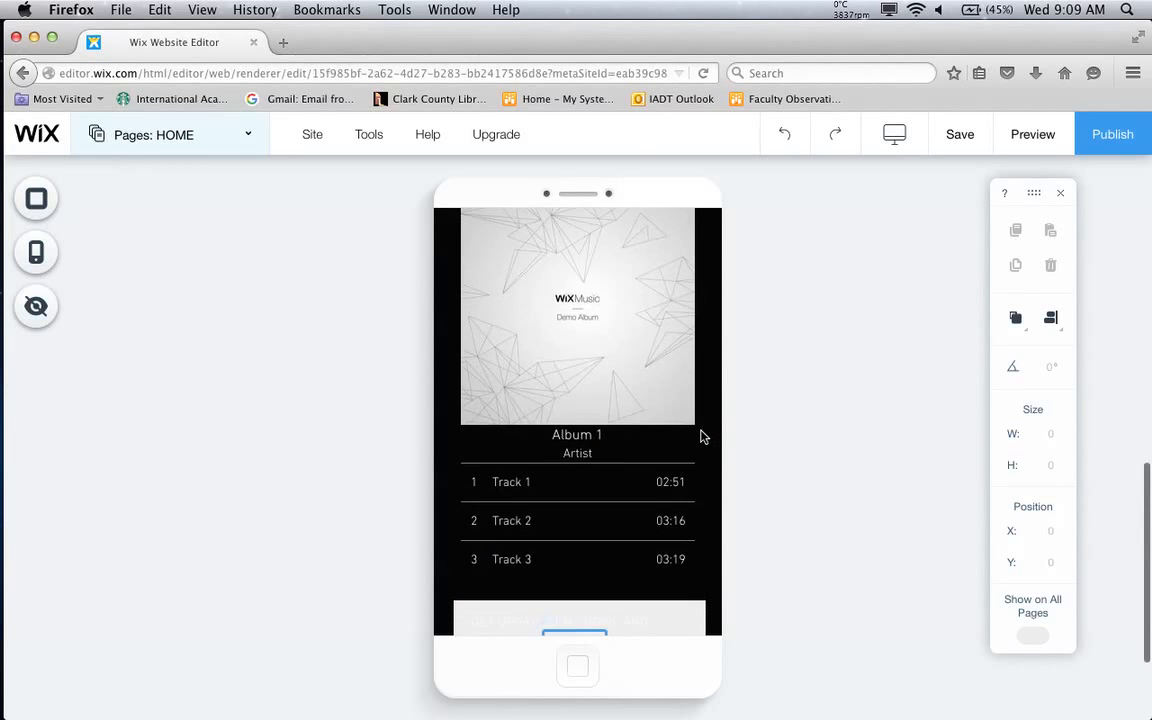
{"action": "scroll", "coordinate": [702, 437], "scroll_direction": "down", "scroll_amount": 3}
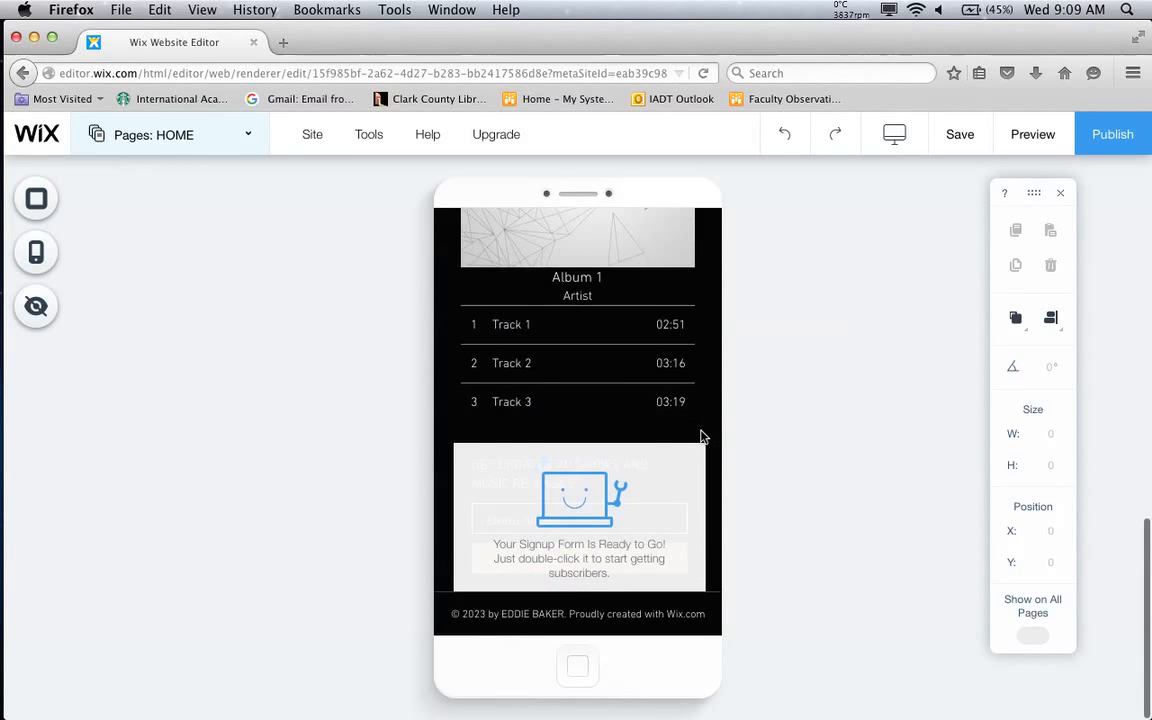
{"action": "scroll", "coordinate": [702, 437], "scroll_direction": "up", "scroll_amount": 15}
{"action": "scroll", "coordinate": [702, 437], "scroll_direction": "down", "scroll_amount": 1}
{"action": "scroll", "coordinate": [702, 437], "scroll_direction": "up", "scroll_amount": 1}
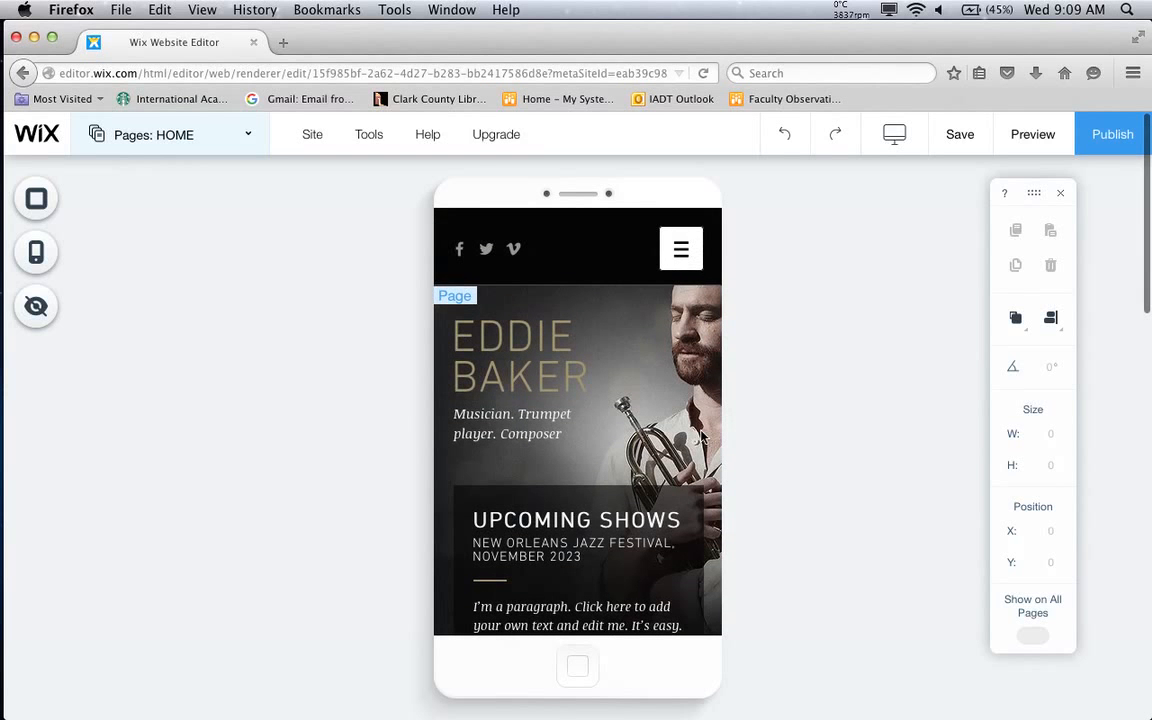
Look at the mobile background options and the mobile tools, and close them by selecting the page's name heading
{"action": "left_click", "coordinate": [36, 195]}
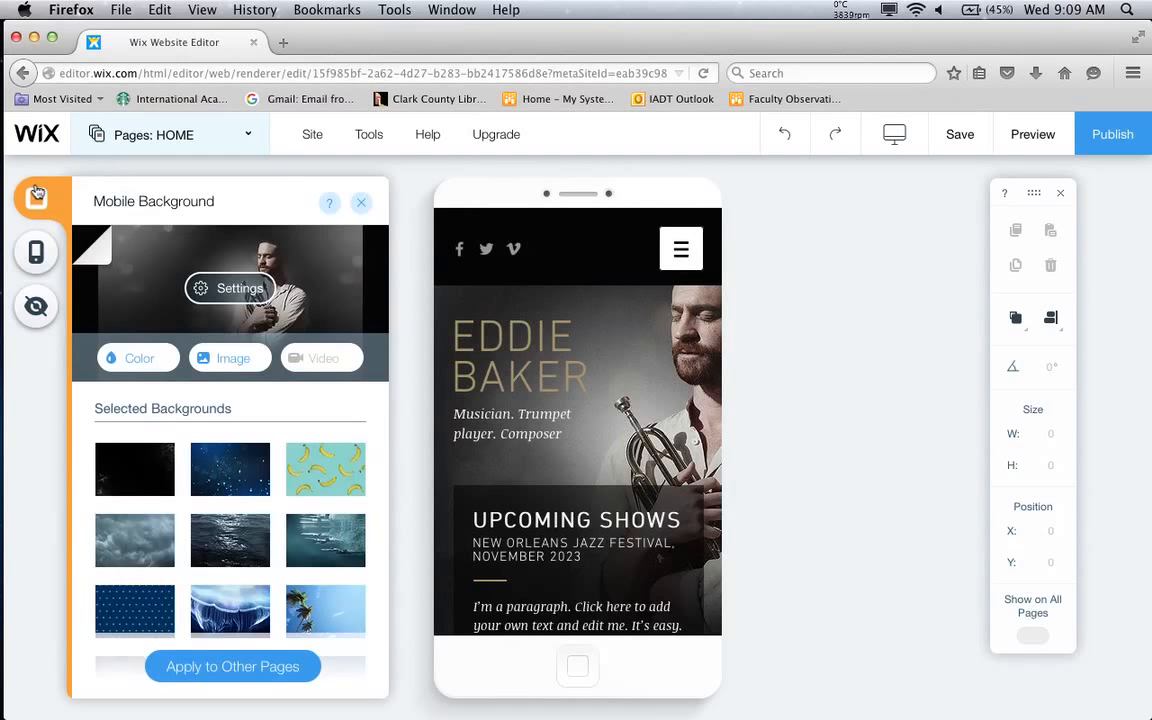
{"action": "left_click", "coordinate": [37, 256]}
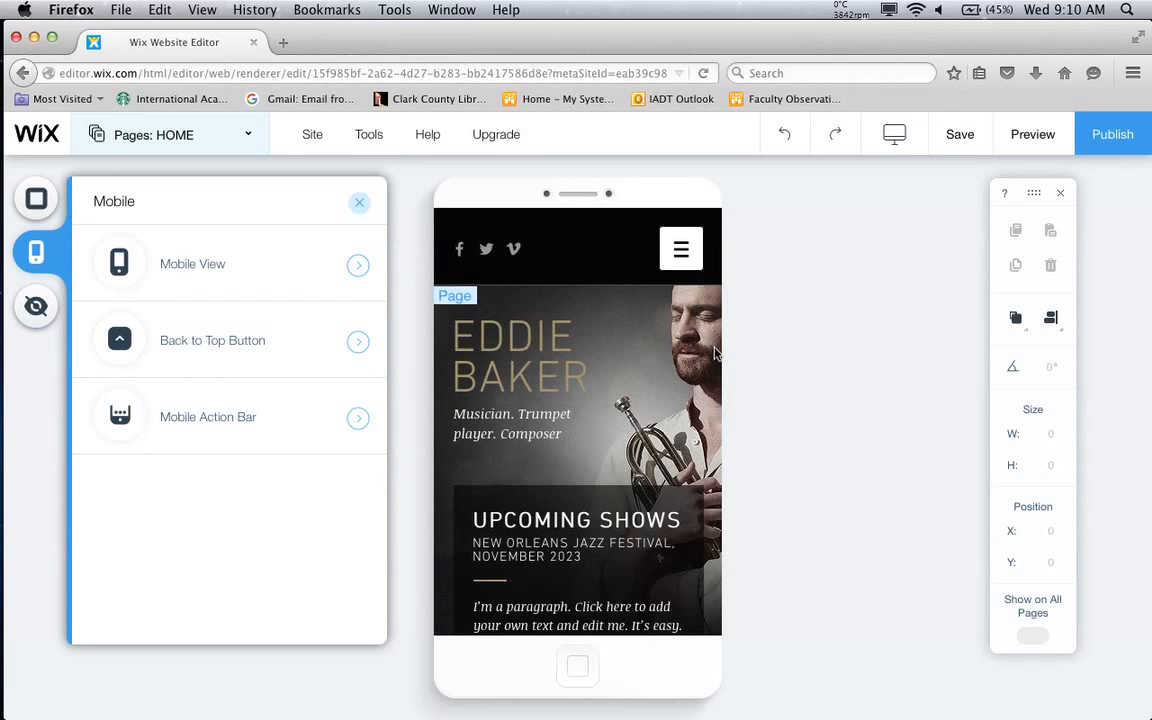
{"action": "left_click", "coordinate": [512, 385]}
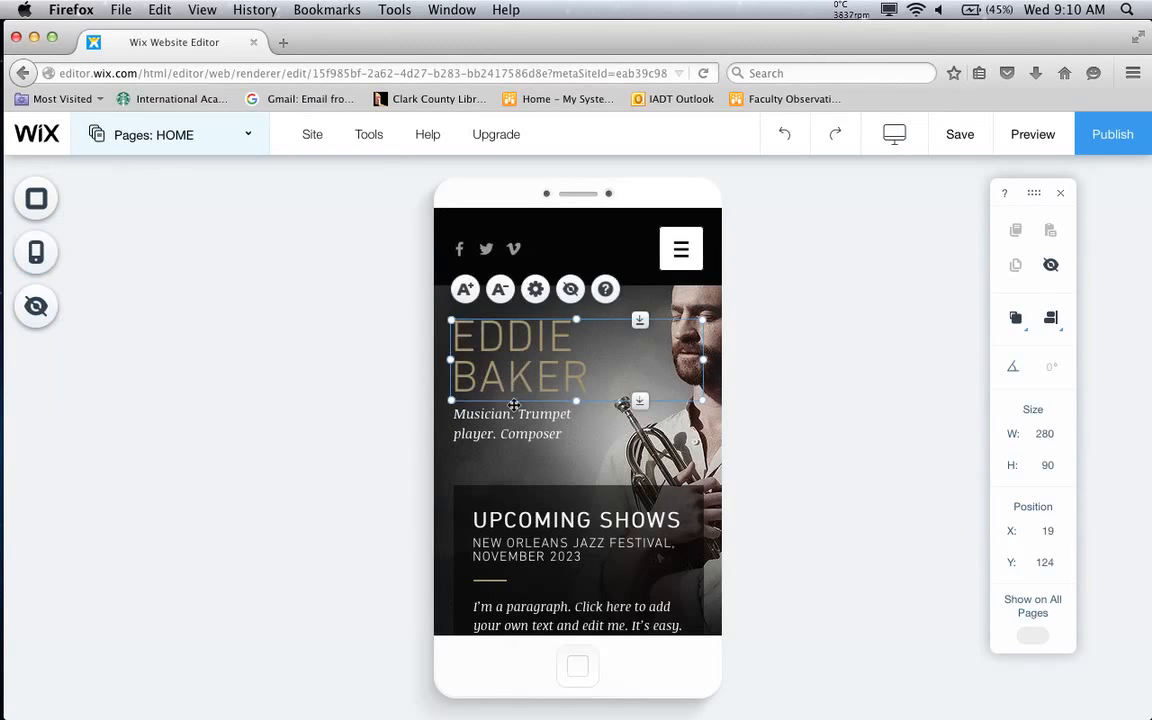
Try to copy the "Musician. Trumpet player. Composer" text in the mobile view and dismiss the resulting notice
{"action": "left_click", "coordinate": [526, 474]}
{"action": "left_click", "coordinate": [549, 452]}
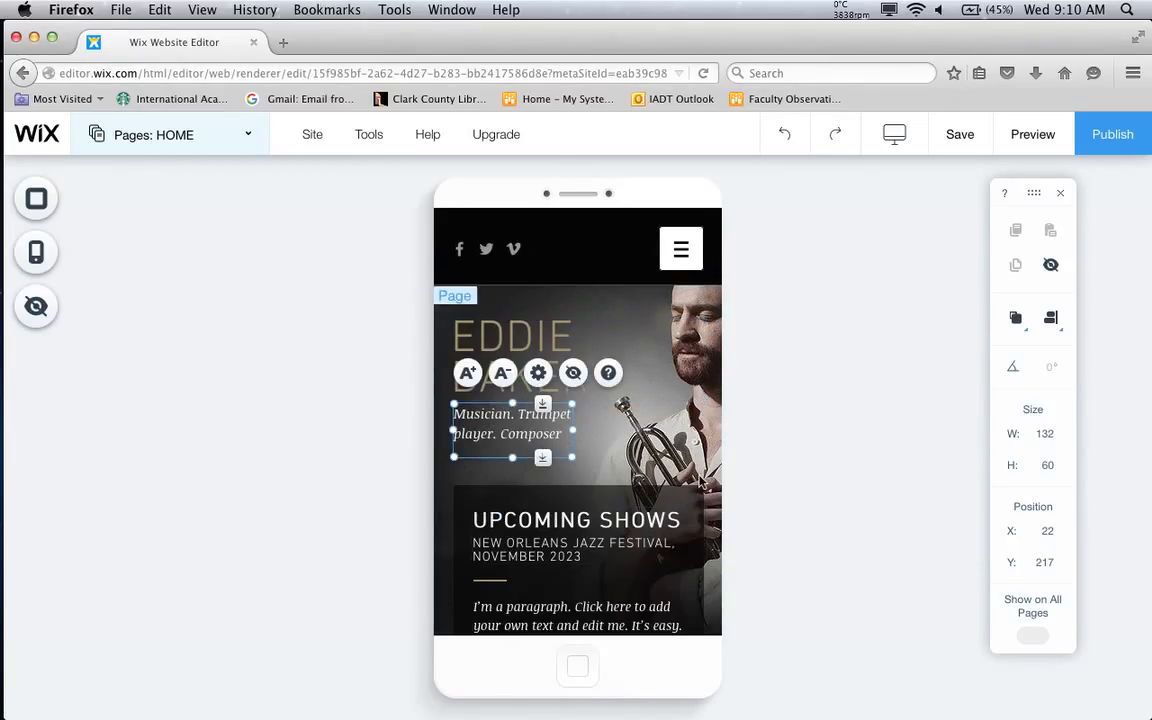
{"action": "key", "text": "super+c"}
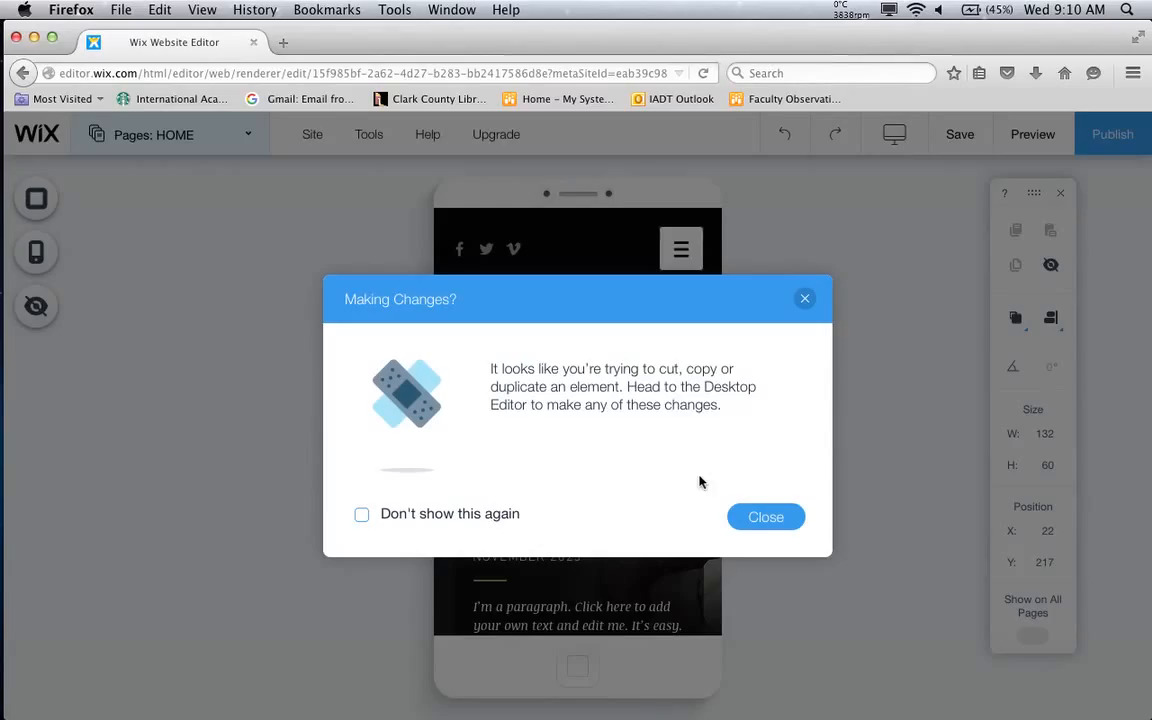
{"action": "left_click", "coordinate": [752, 518]}
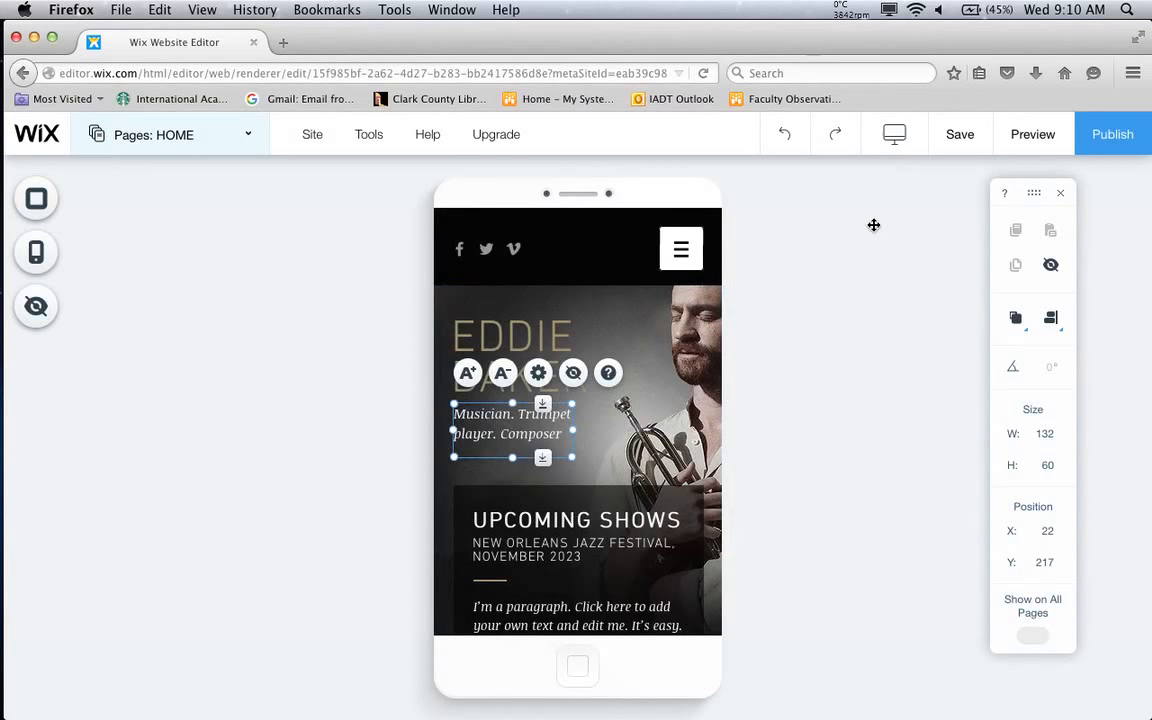
Return to editing the desktop view and move the floating editing toolbar clear of the header's social icons
{"action": "left_click", "coordinate": [893, 140]}
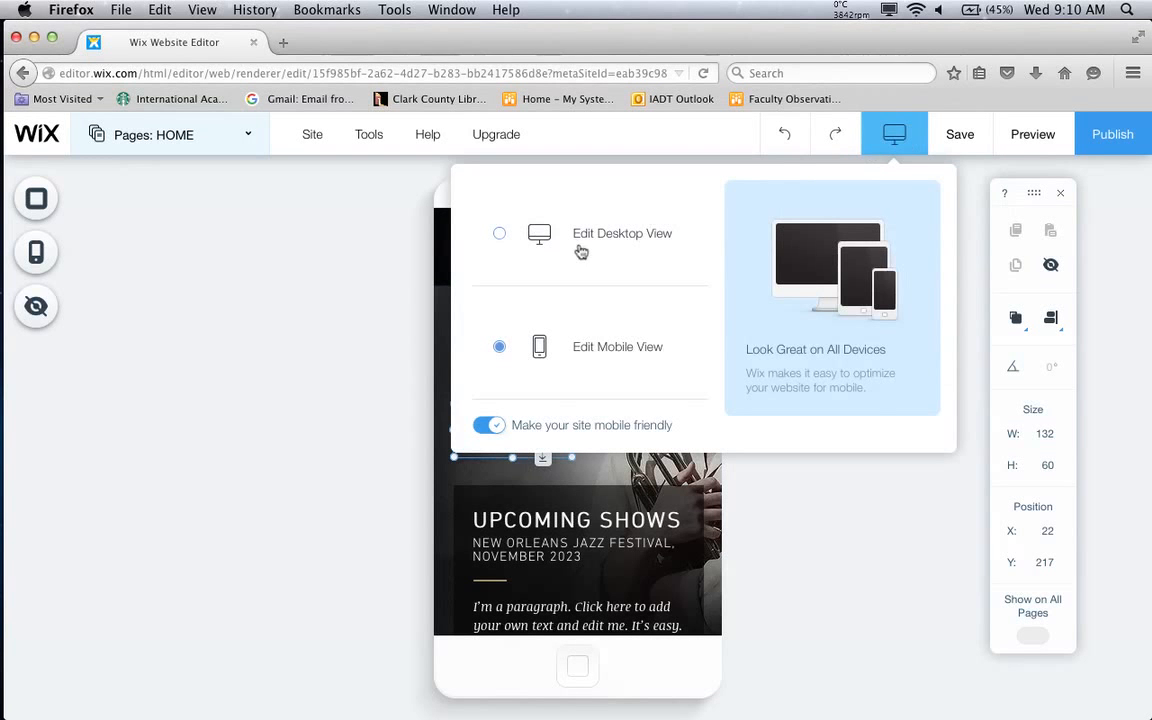
{"action": "left_click", "coordinate": [500, 235]}
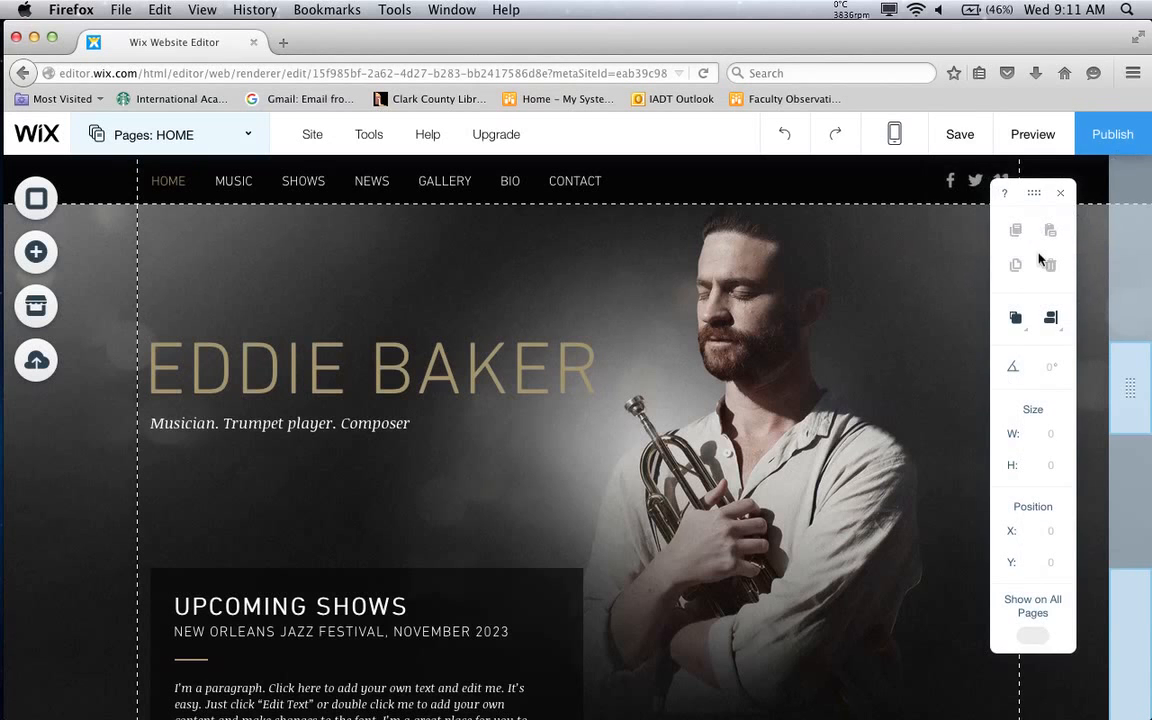
{"action": "left_click_drag", "start_coordinate": [1032, 191], "coordinate": [1131, 229]}
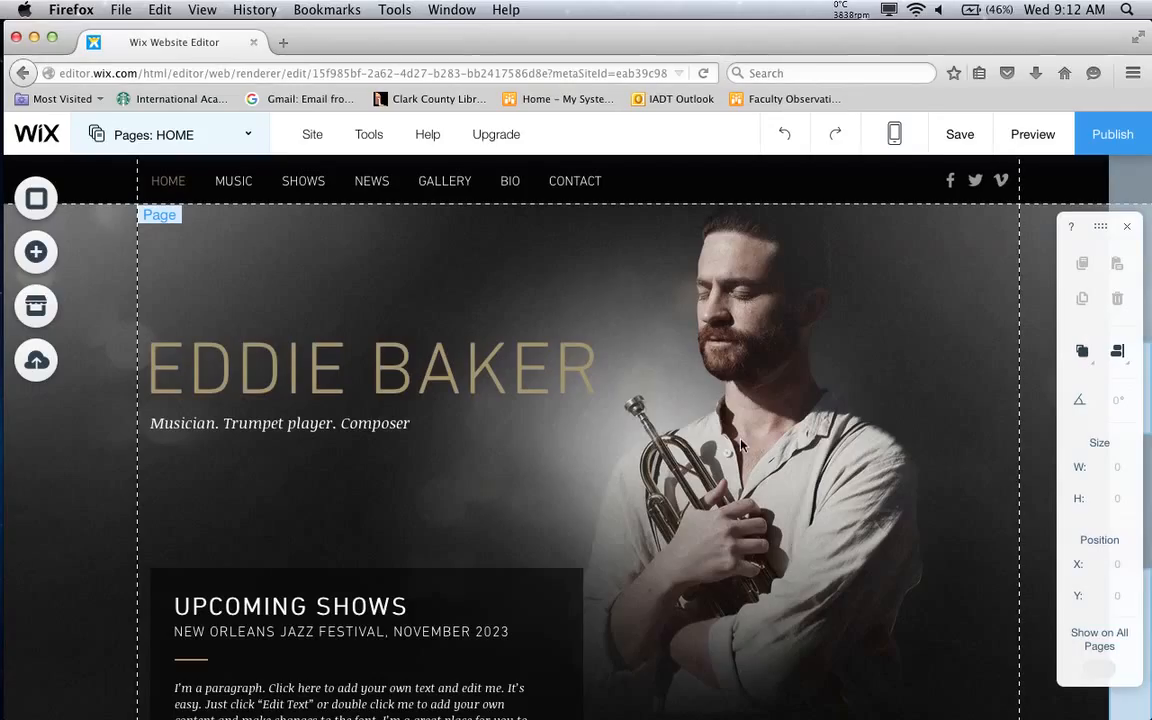
Zoom the browser page out to examine the whole home page layout down to its footer, and restore the original zoom
{"action": "key", "text": "super+minus"}
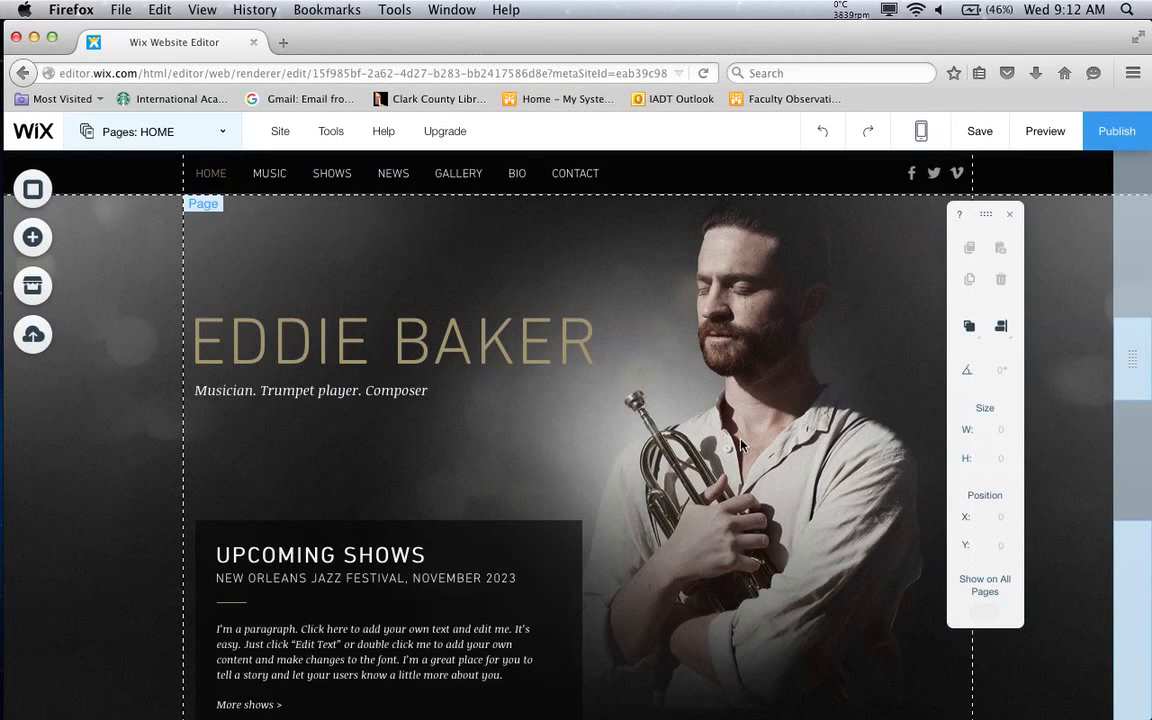
{"action": "key", "text": "super+minus"}
{"action": "key", "text": "super+minus"}
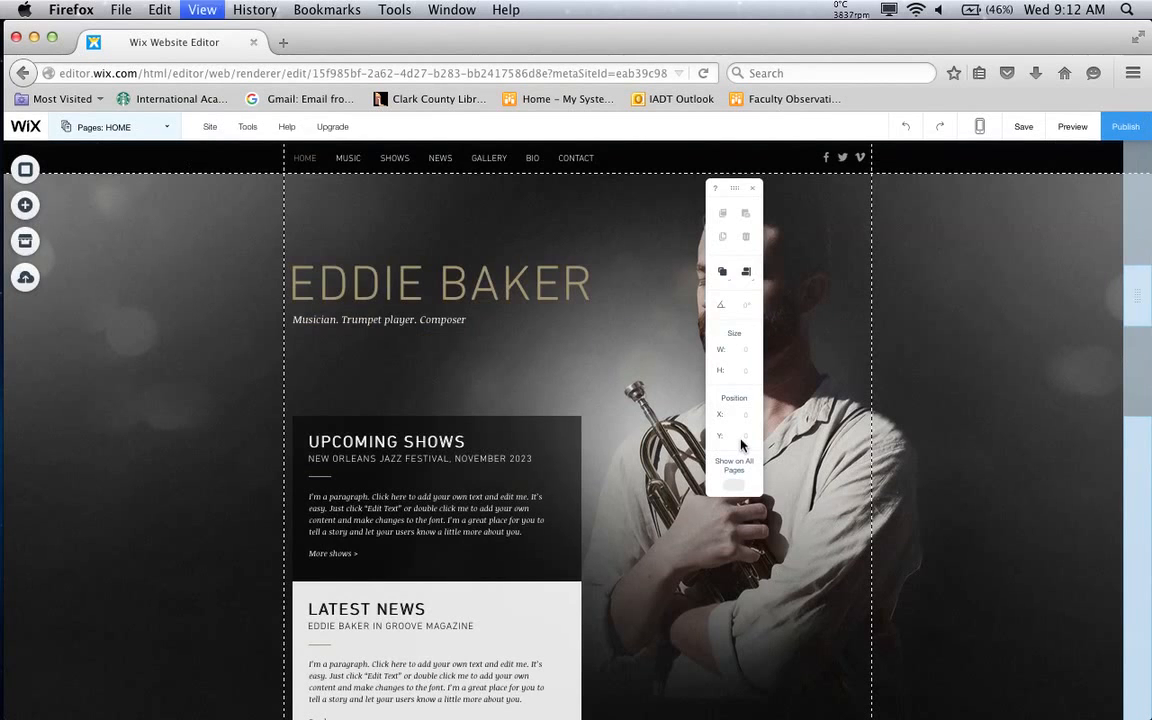
{"action": "key", "text": "super+minus"}
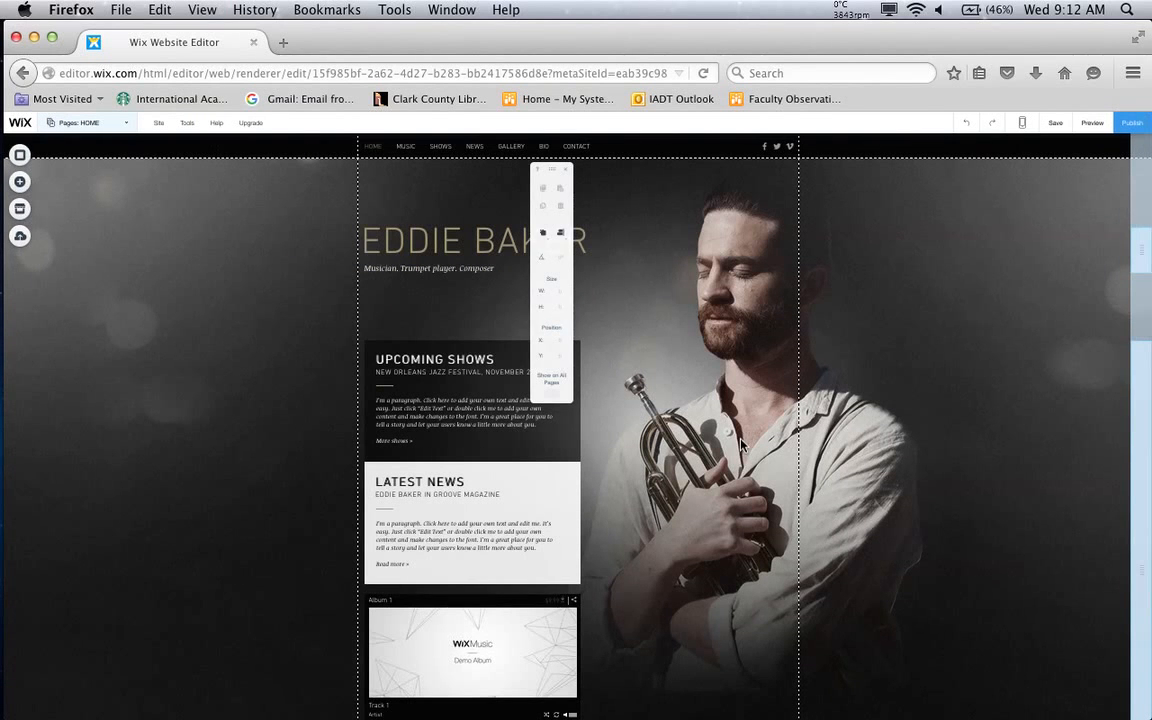
{"action": "key", "text": "super+minus"}
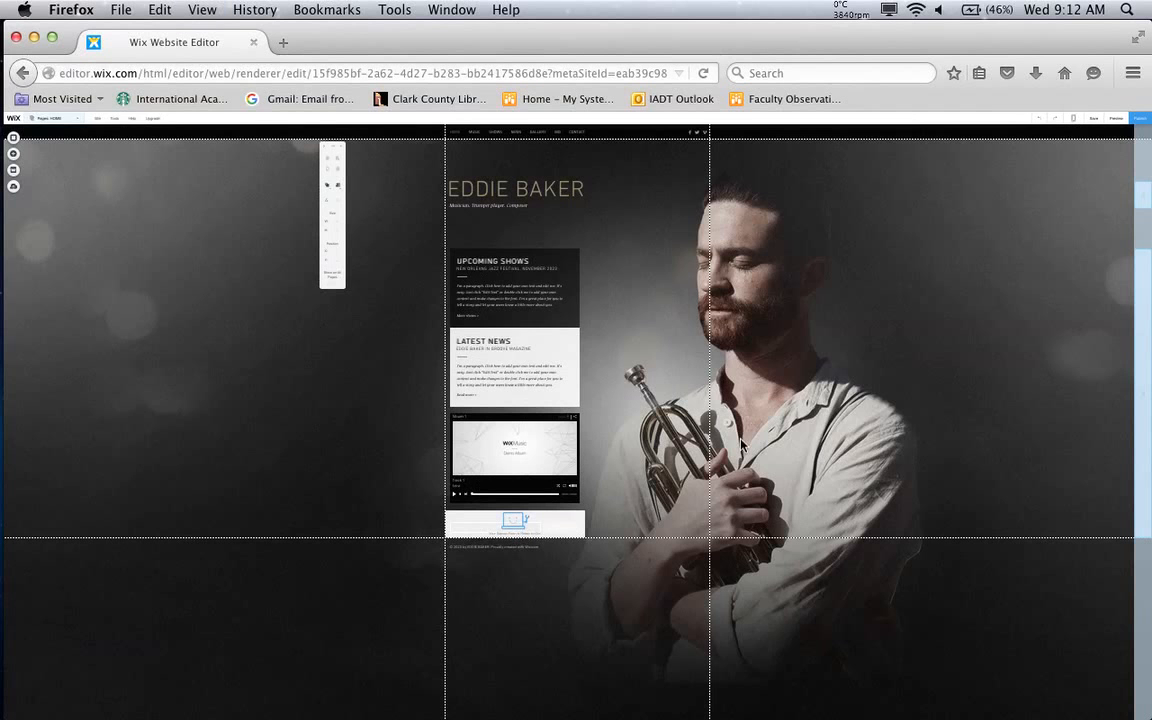
{"action": "key", "text": "super+0"}
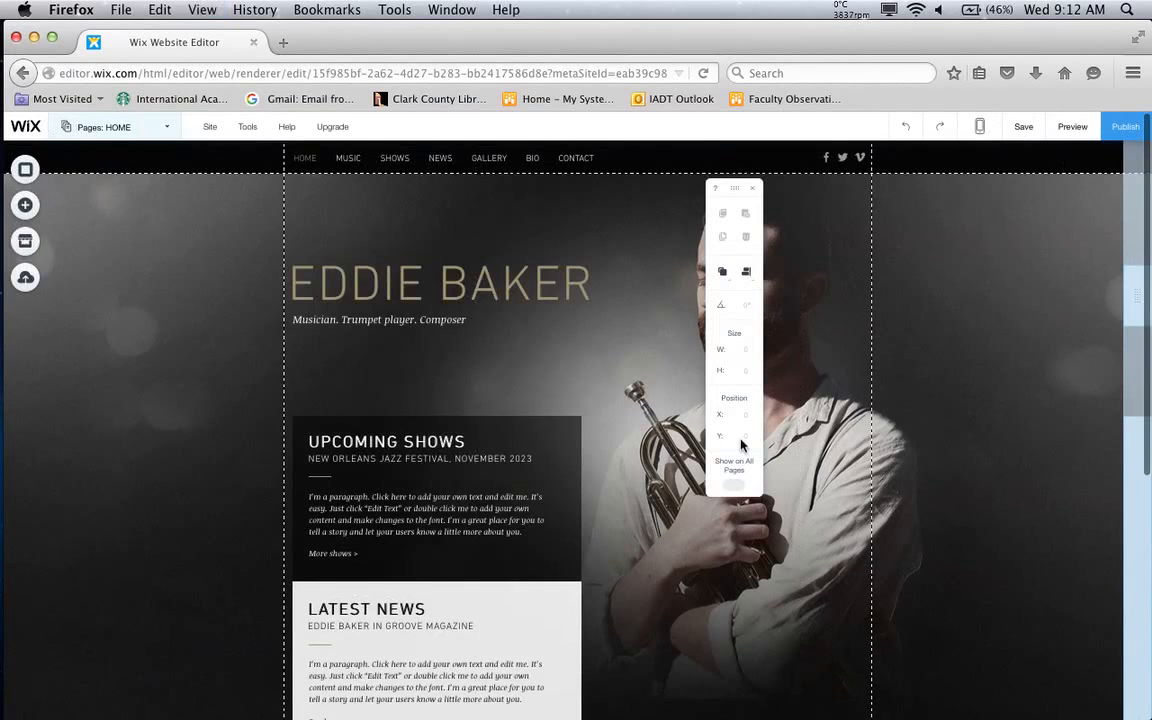
{"action": "key", "text": "super+plus"}
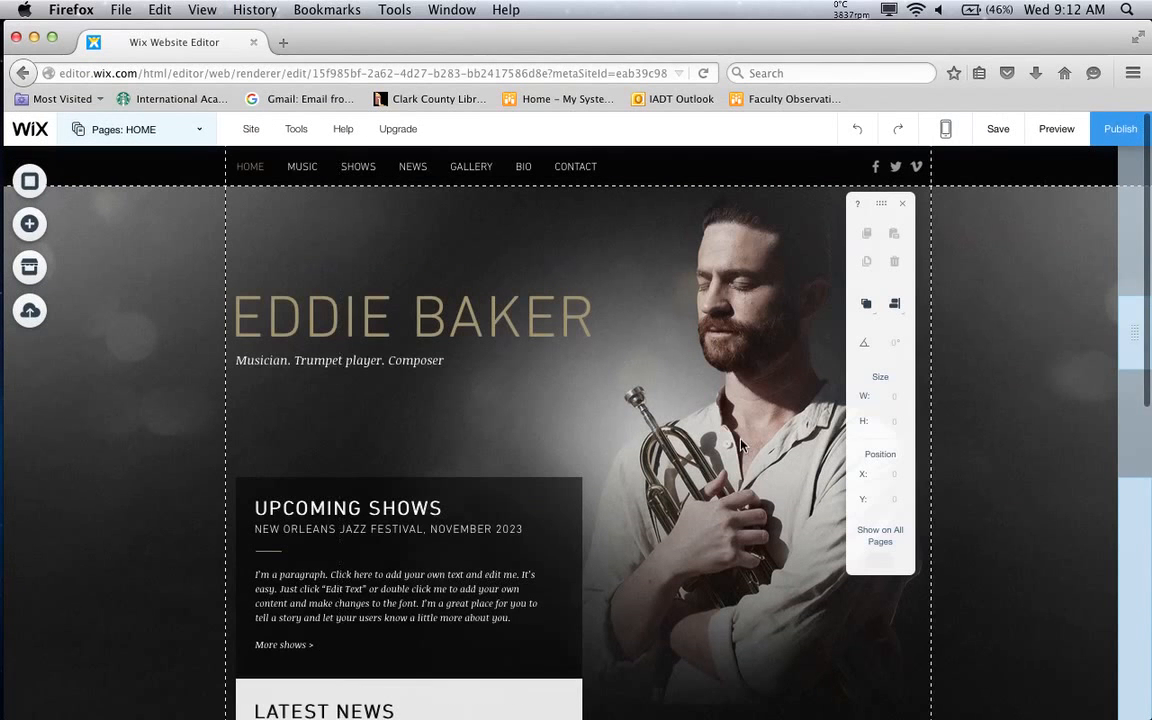
{"action": "key", "text": "super+plus"}
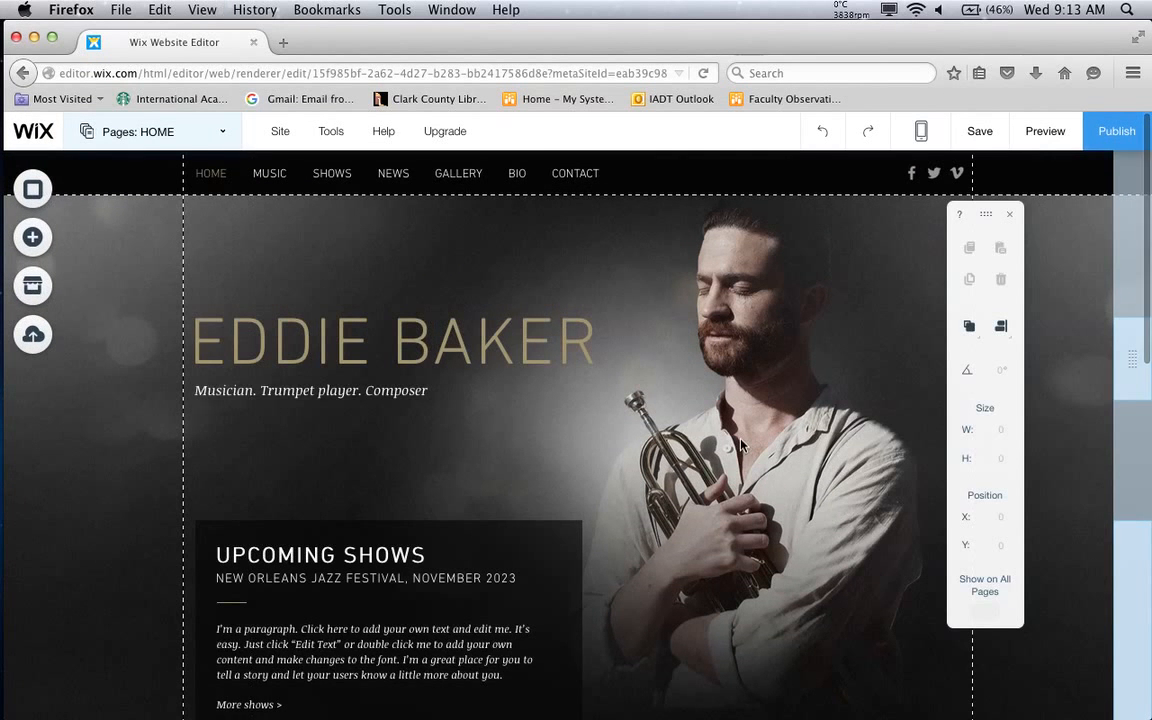
{"action": "key", "text": "super+minus"}
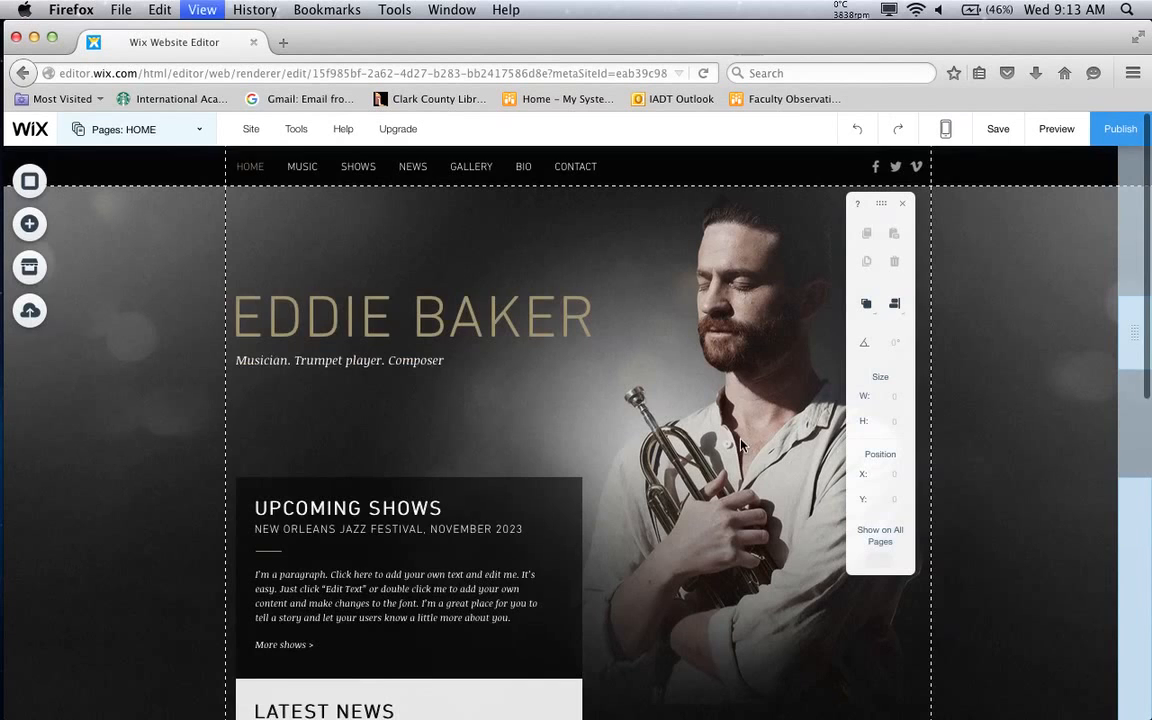
{"action": "key", "text": "super+minus"}
{"action": "key", "text": "super+minus"}
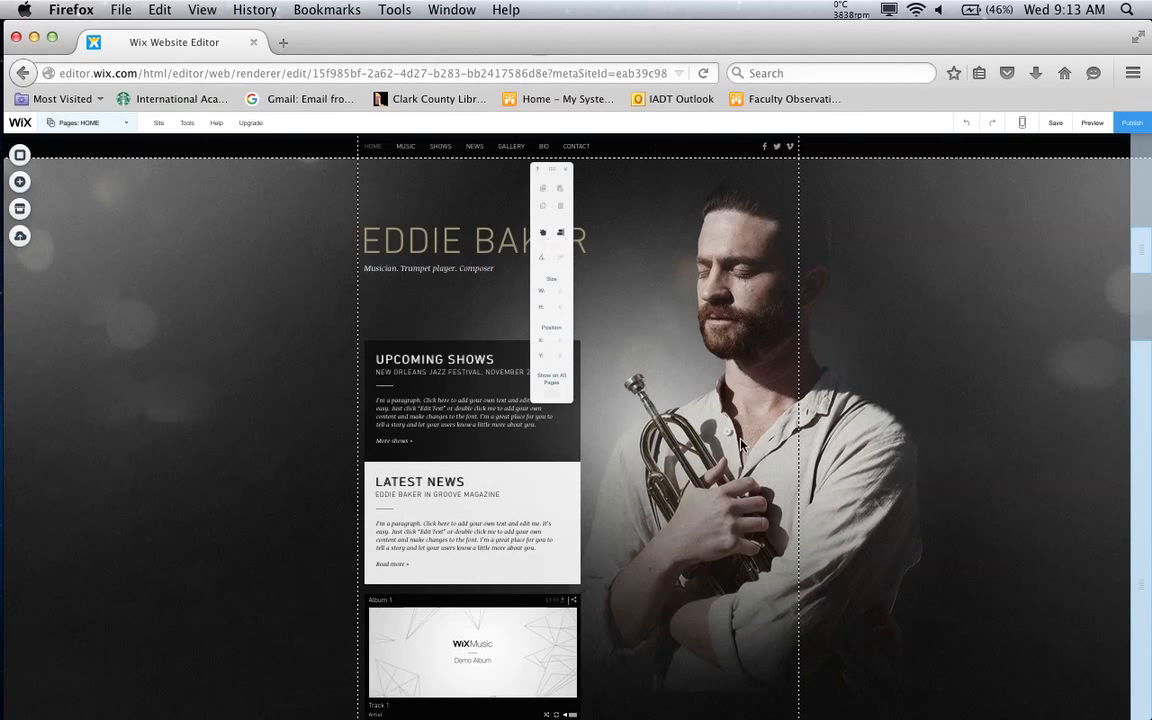
{"action": "key", "text": "super+plus"}
{"action": "key", "text": "super+plus"}
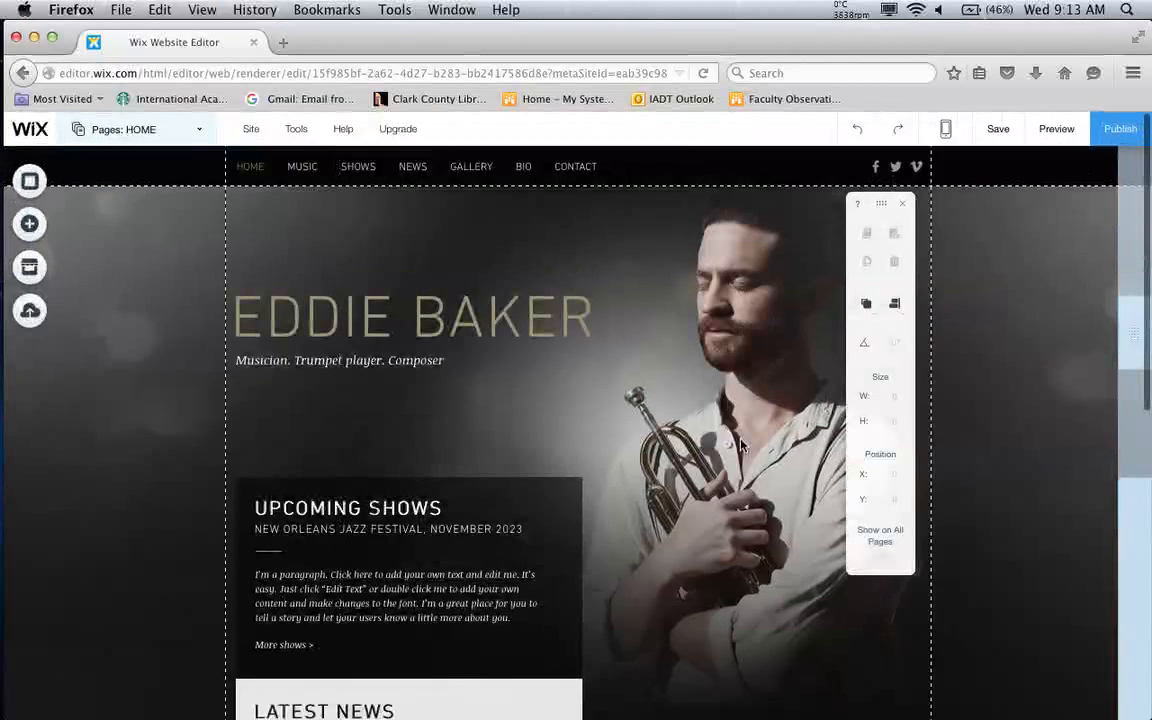
{"action": "key", "text": "super+plus"}
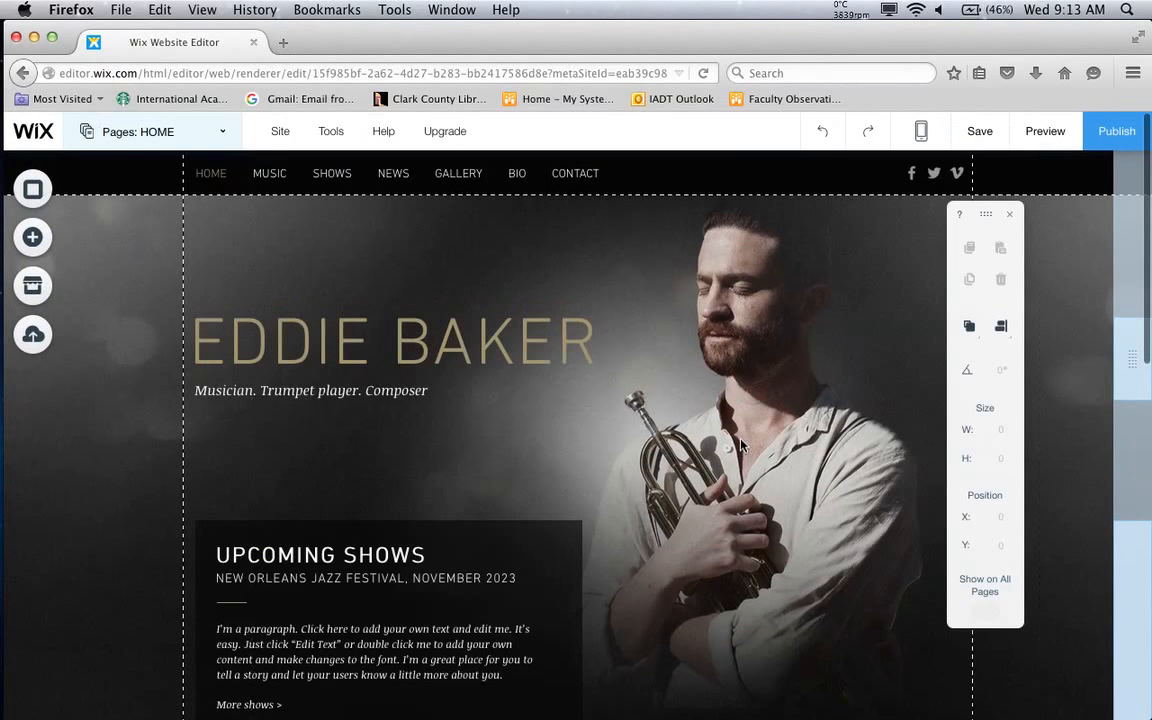
{"action": "key", "text": "super+plus"}
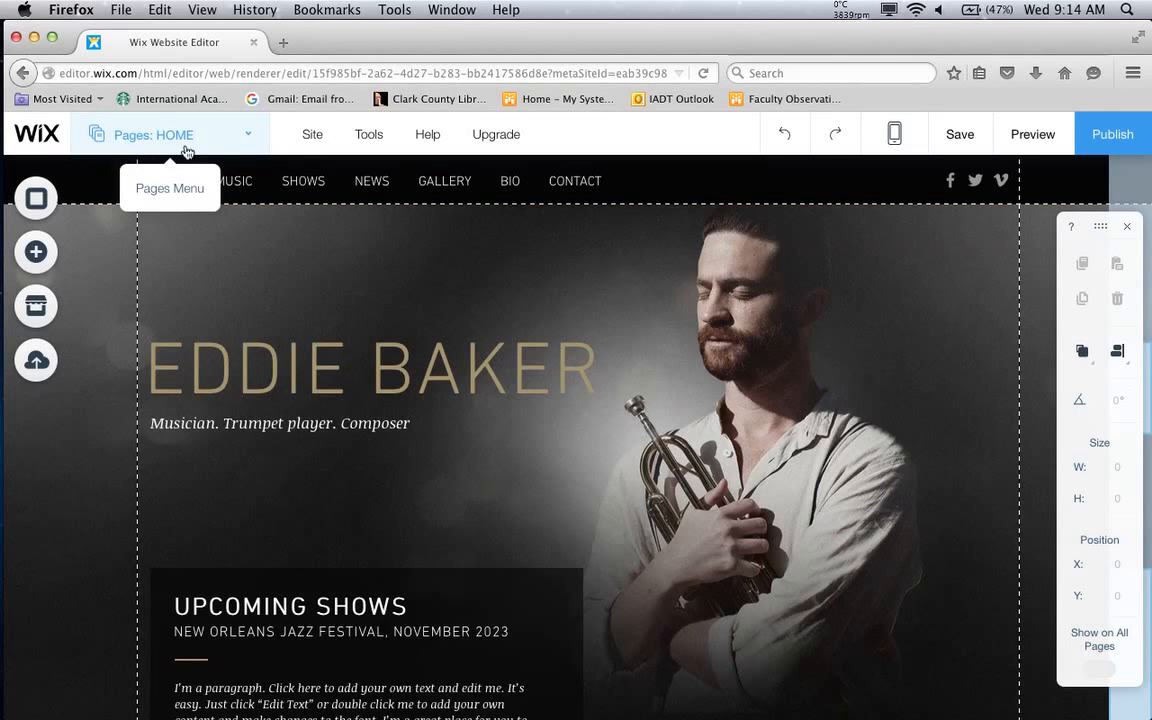
View the site's list of pages from HOME to CONTACT and close it, keeping the page at its original zoom
{"action": "left_click", "coordinate": [249, 144]}
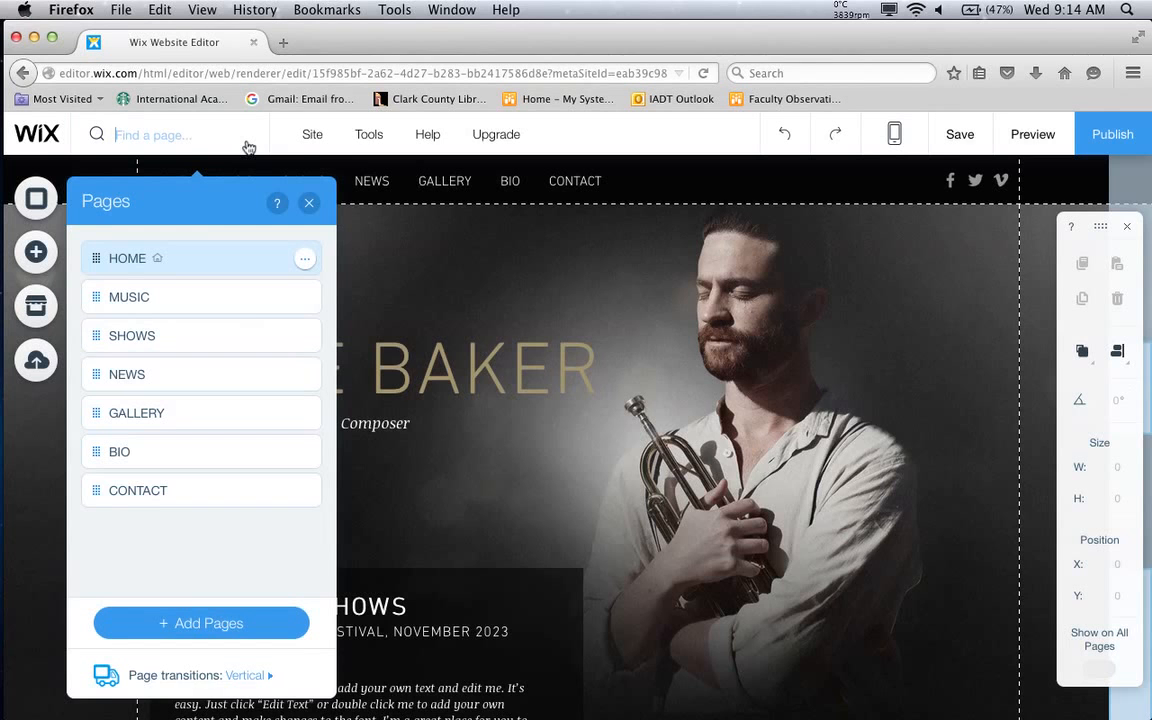
{"action": "left_click", "coordinate": [310, 206]}
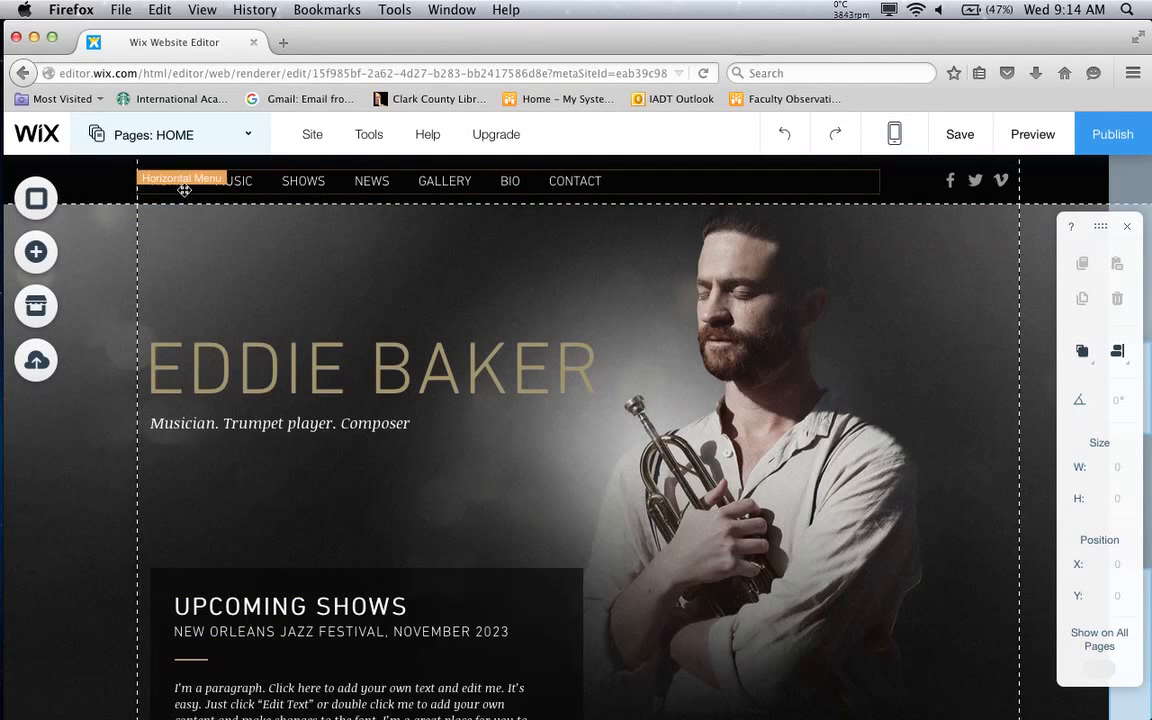
{"action": "key", "text": "super+plus"}
{"action": "key", "text": "super+minus"}
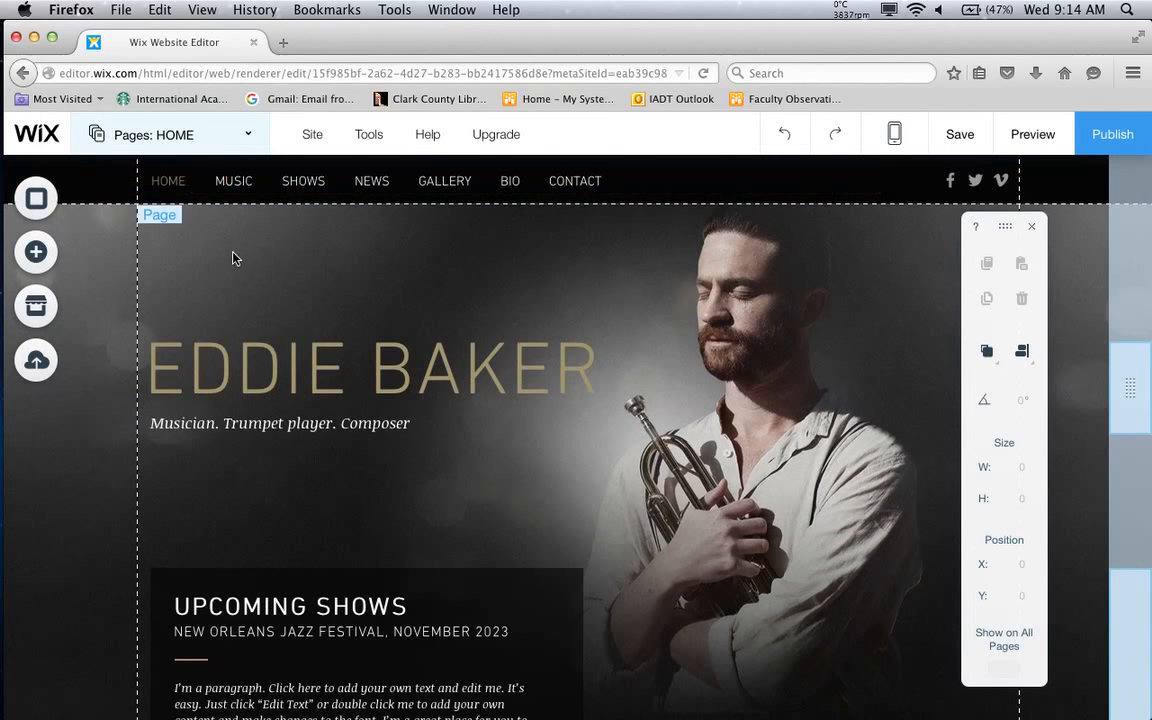
Reorder the site's page list so that SHOWS sits directly below HOME
{"action": "left_click", "coordinate": [367, 179]}
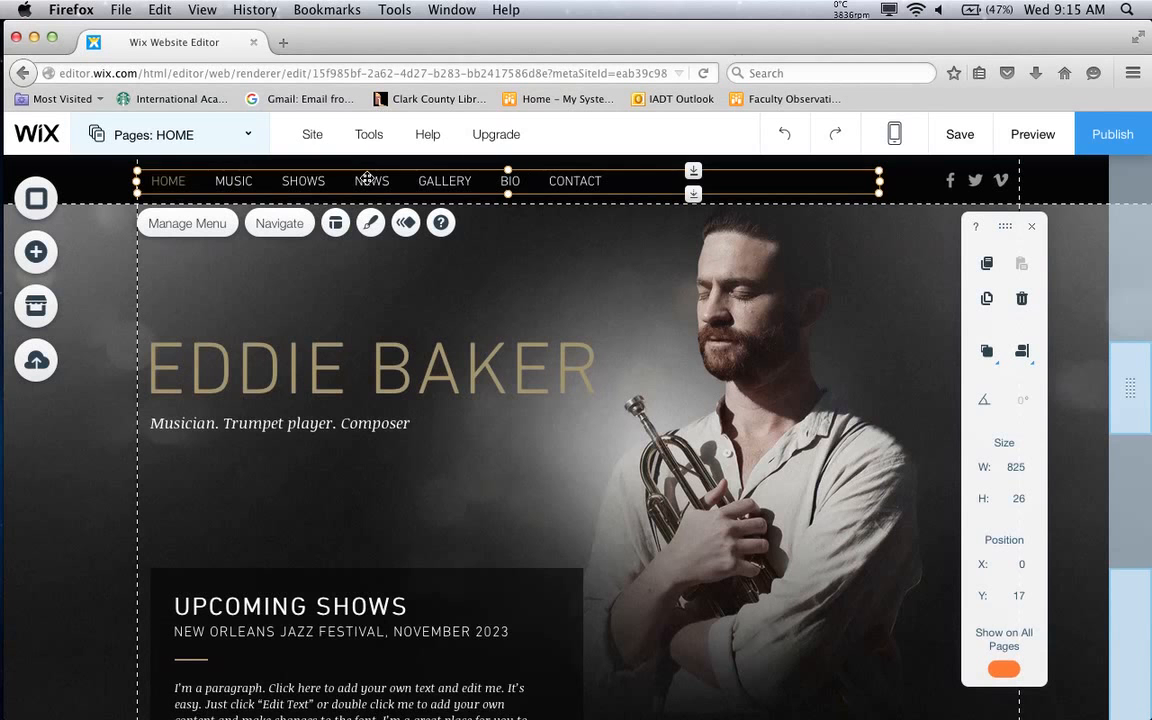
{"action": "left_click", "coordinate": [248, 140]}
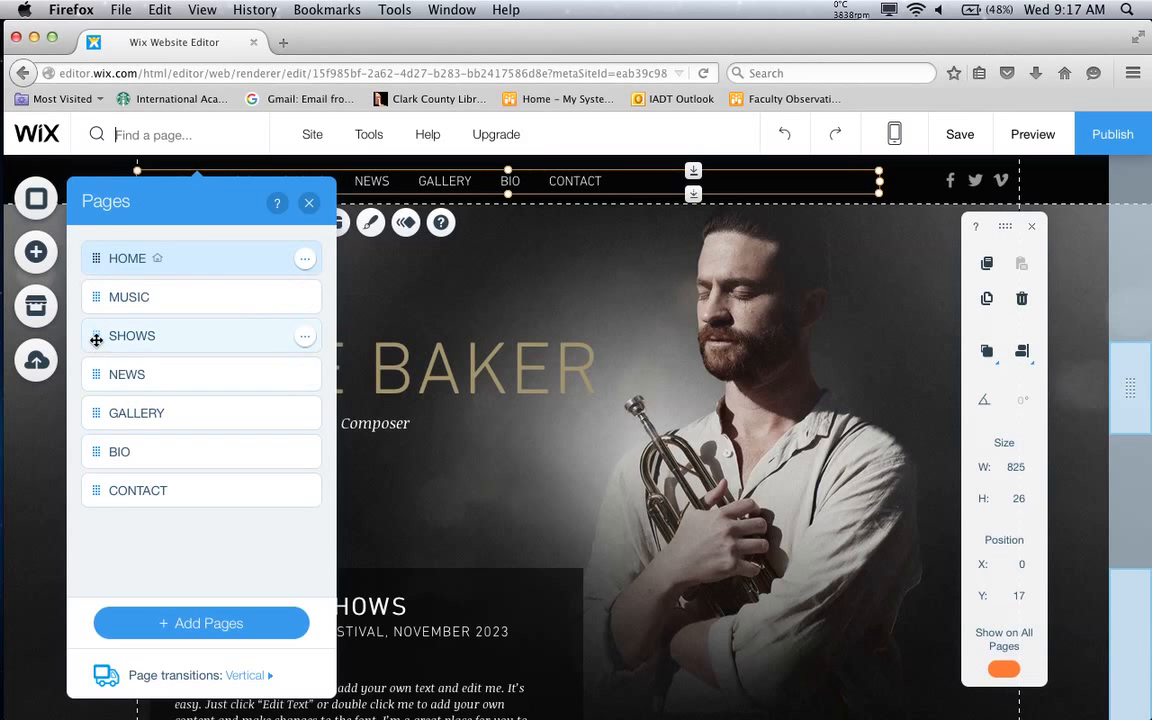
{"action": "left_click_drag", "start_coordinate": [96, 340], "coordinate": [93, 248]}
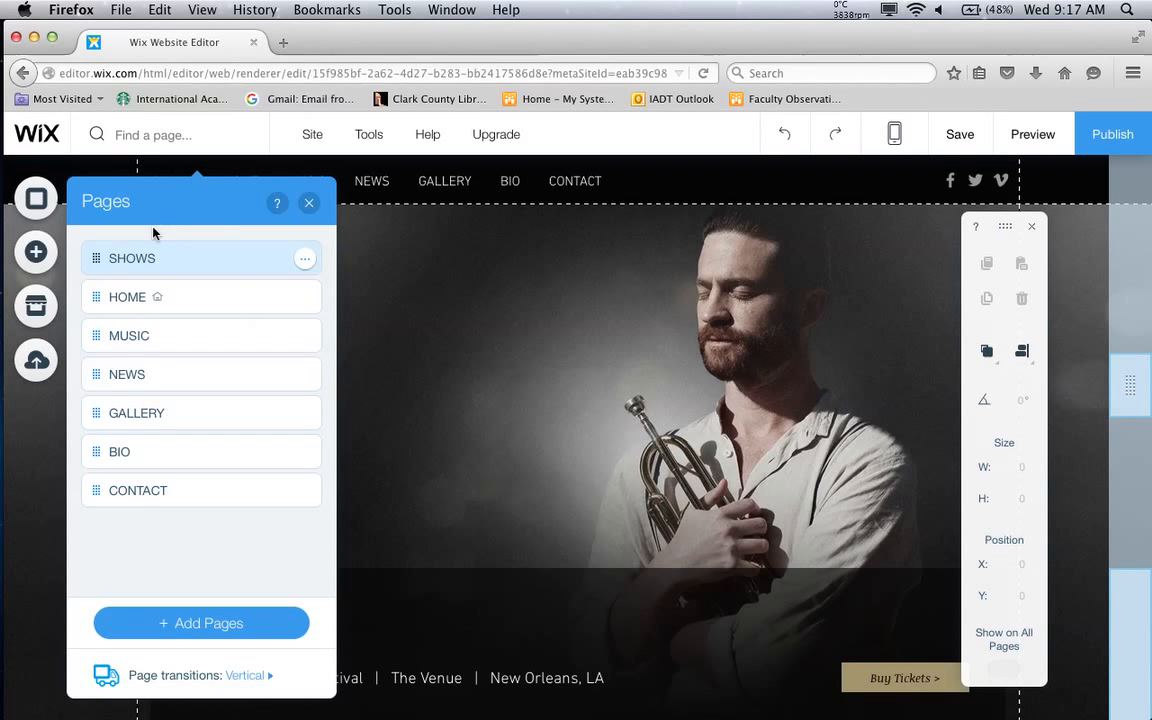
{"action": "left_click_drag", "start_coordinate": [96, 260], "coordinate": [95, 309]}
Move the CONTACT page up to directly below HOME and return it to the end of the page list
{"action": "left_click_drag", "start_coordinate": [90, 489], "coordinate": [100, 288]}
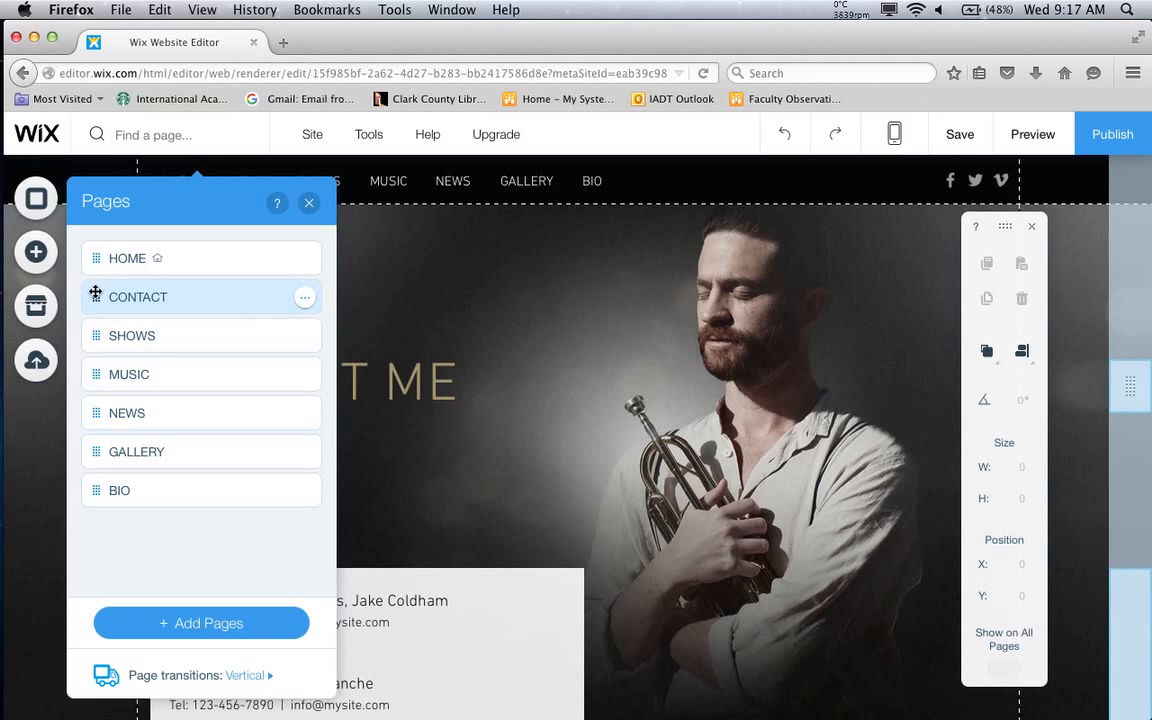
{"action": "left_click_drag", "start_coordinate": [95, 293], "coordinate": [95, 488]}
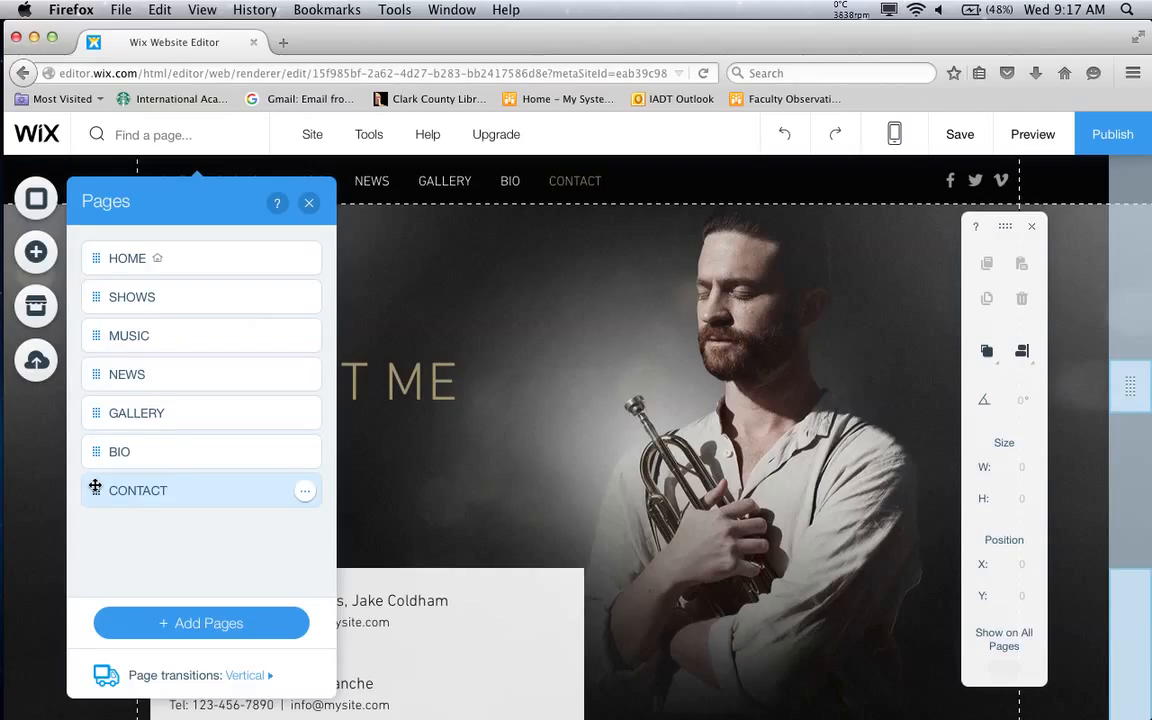
View the available options for the SHOWS page and hide that page from the site menu
{"action": "left_click", "coordinate": [142, 291]}
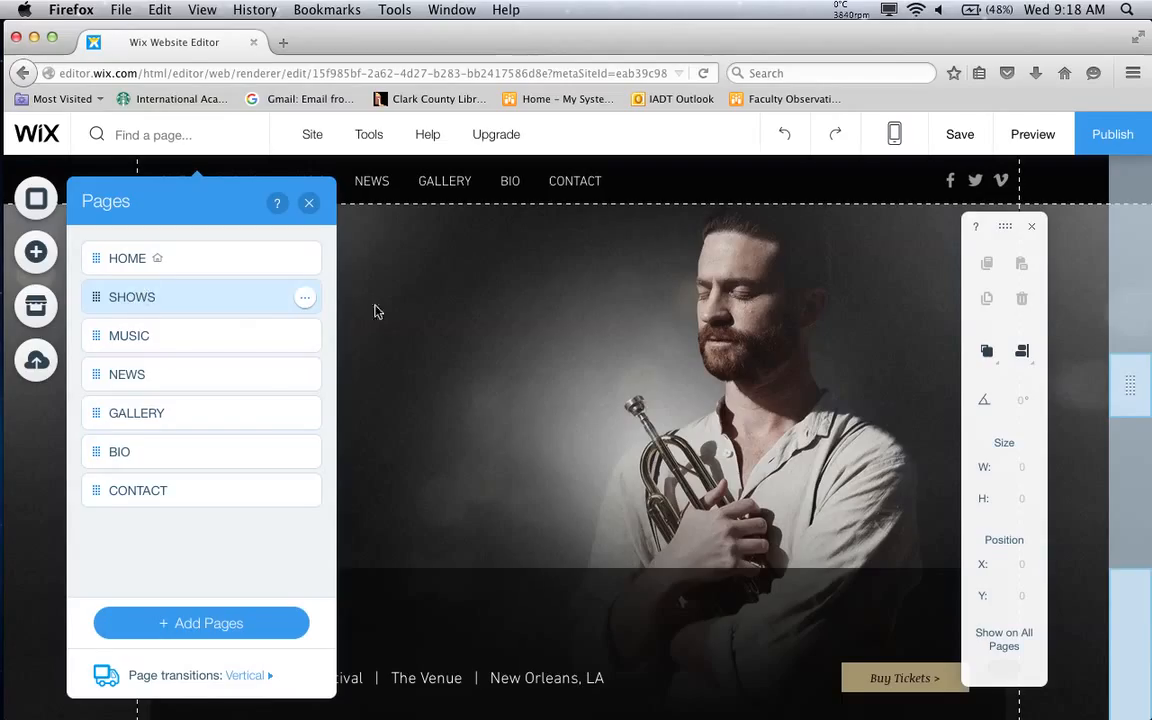
{"action": "left_click", "coordinate": [303, 299]}
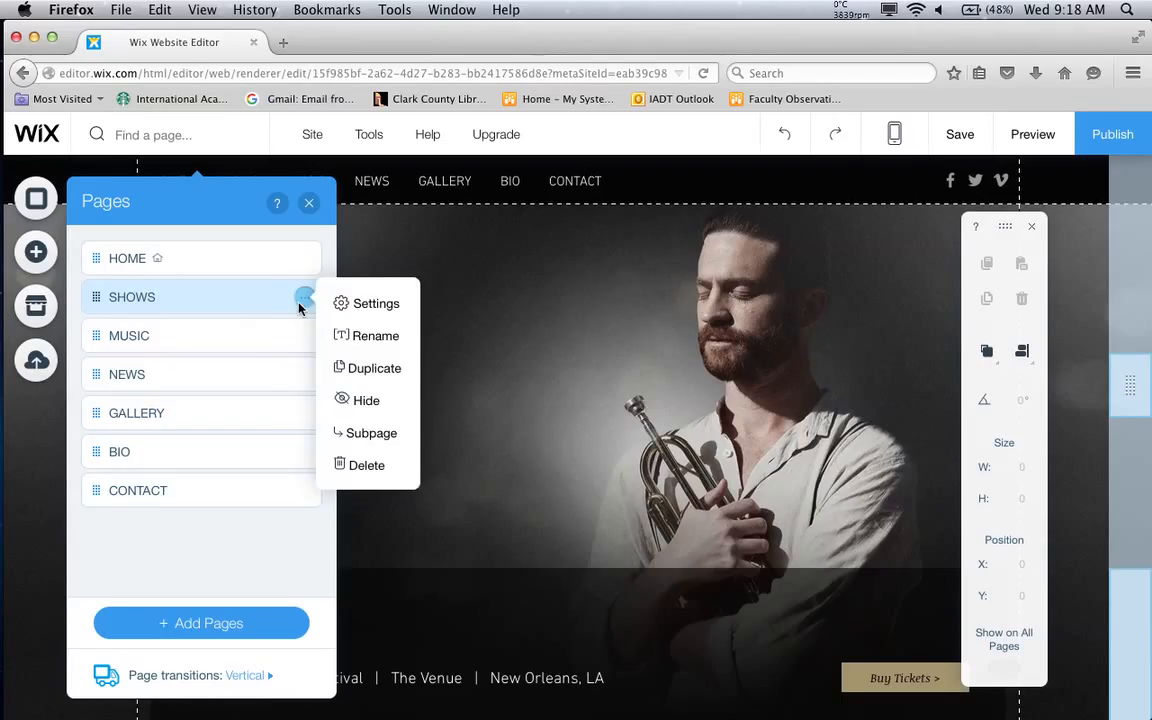
{"action": "left_click", "coordinate": [302, 302]}
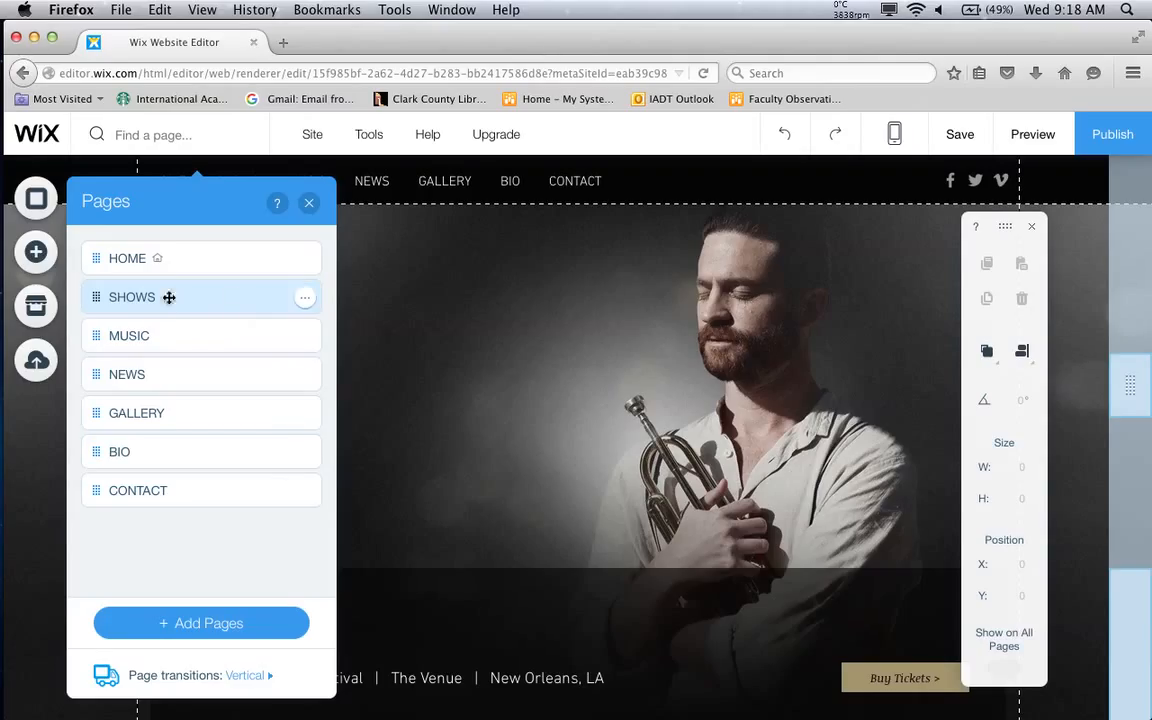
{"action": "left_click", "coordinate": [305, 301]}
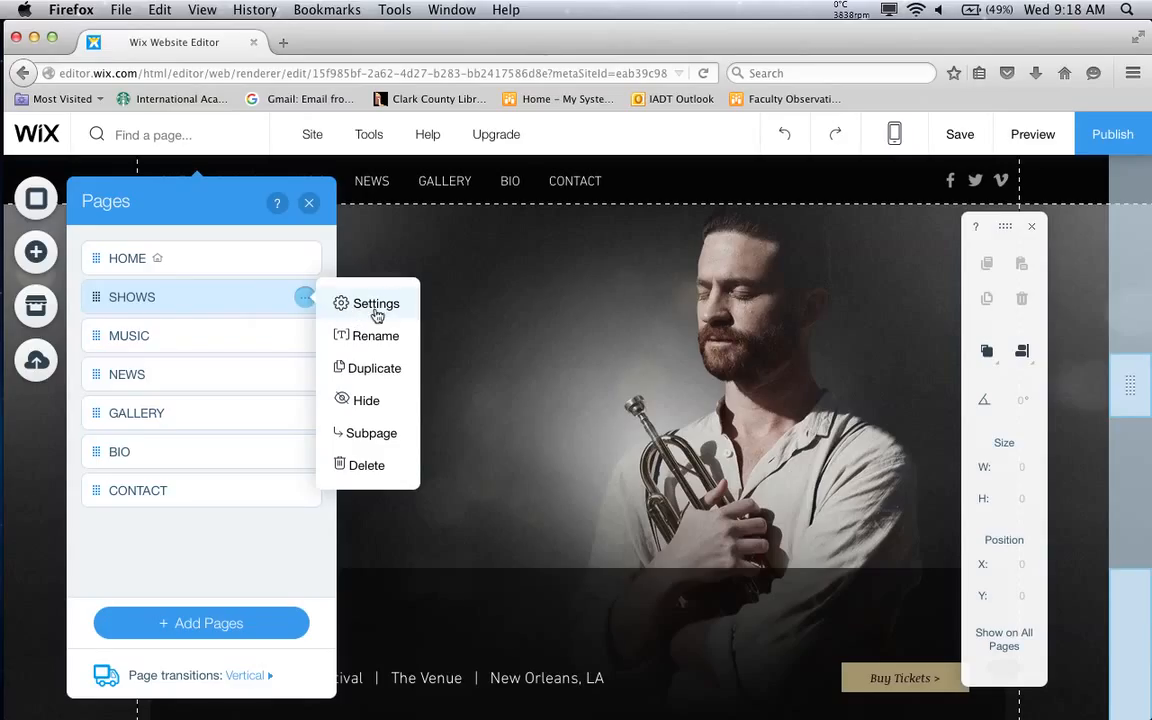
{"action": "left_click", "coordinate": [390, 402]}
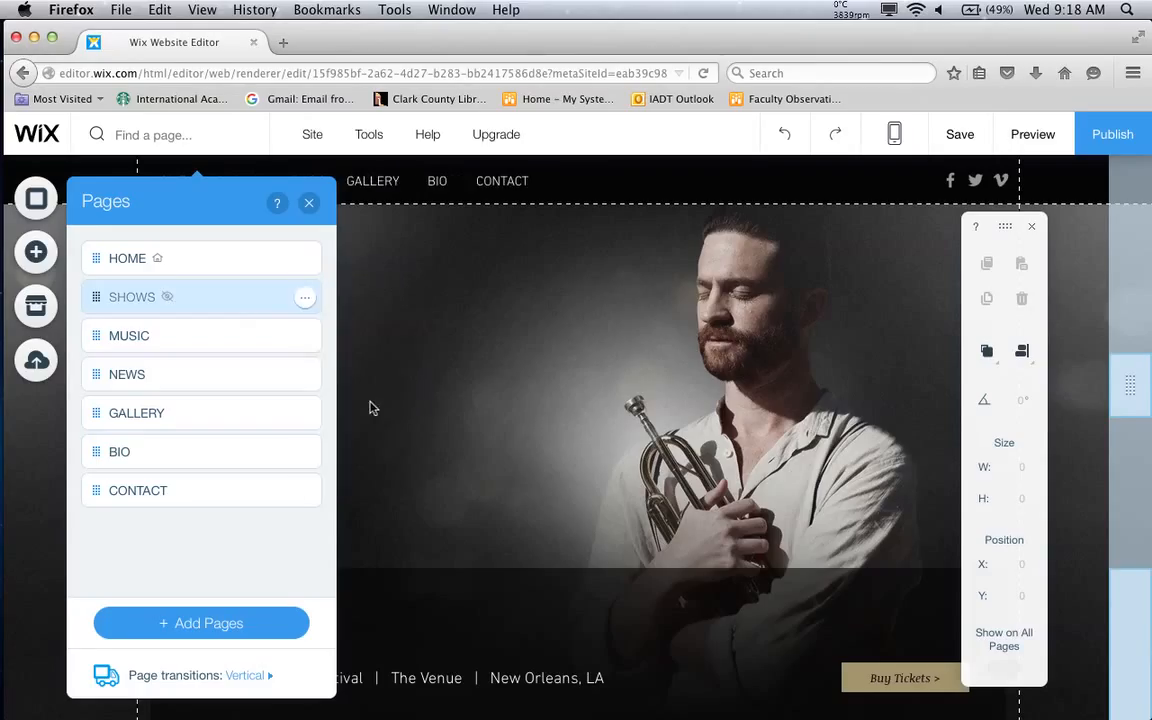
Hide the MUSIC and NEWS pages from the site menu
{"action": "left_click", "coordinate": [313, 344]}
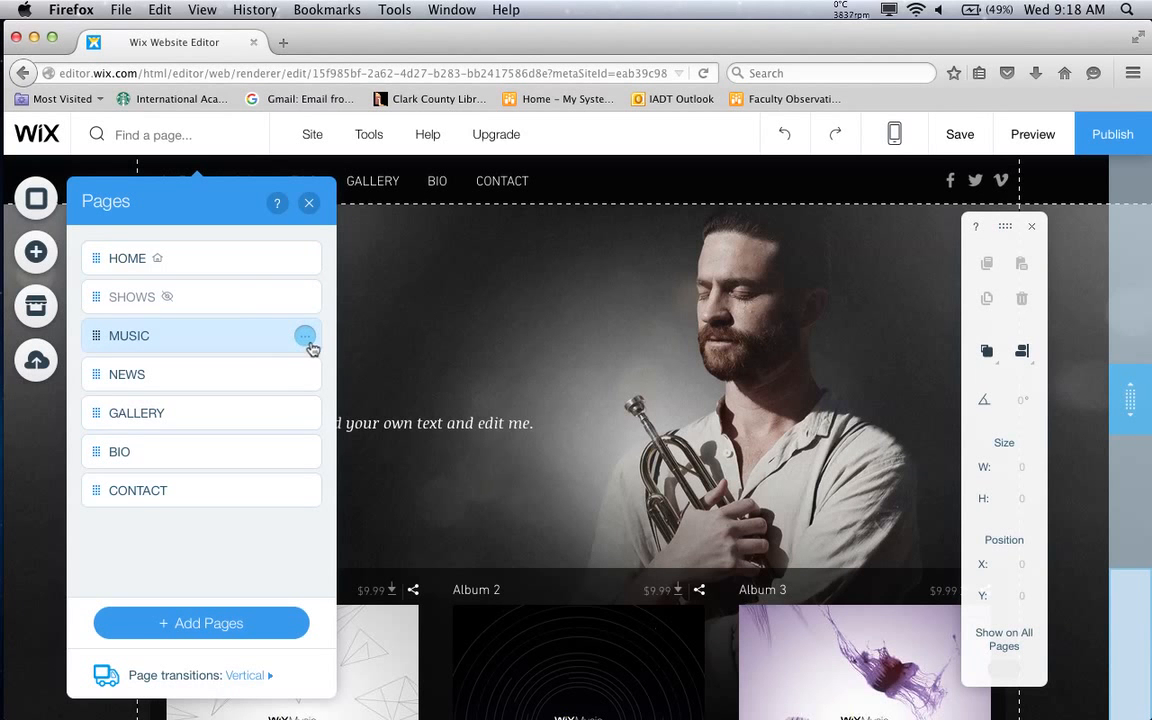
{"action": "left_click", "coordinate": [306, 339]}
{"action": "left_click", "coordinate": [346, 442]}
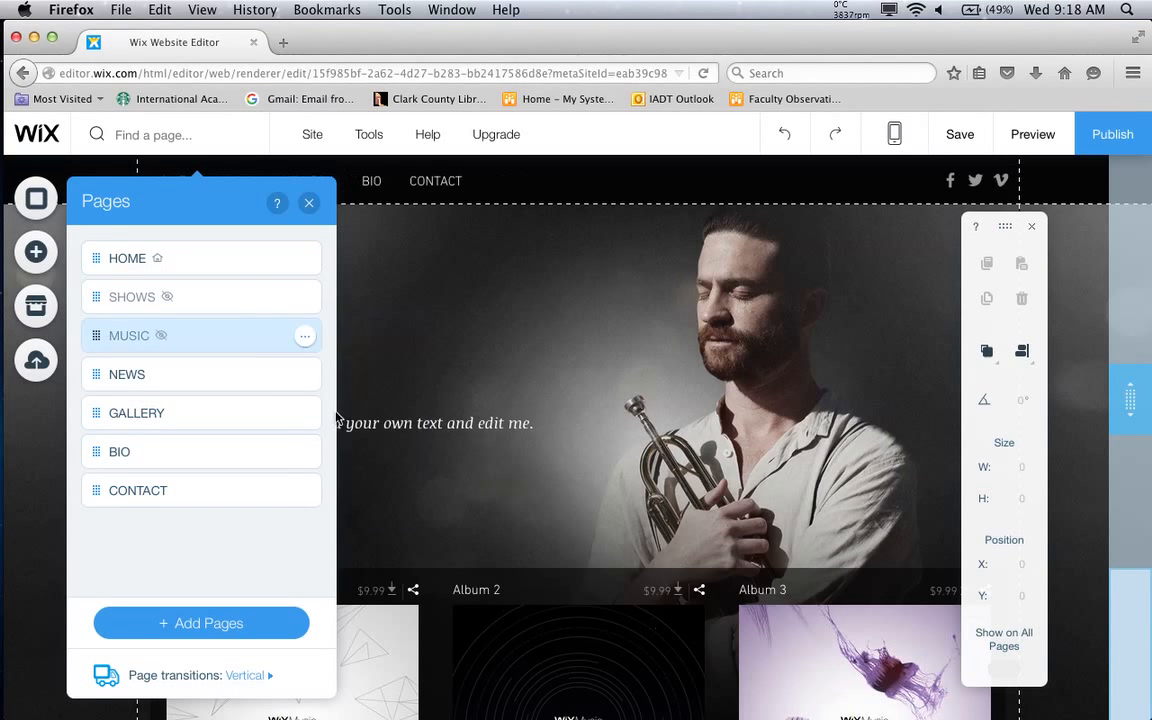
{"action": "left_click", "coordinate": [303, 378]}
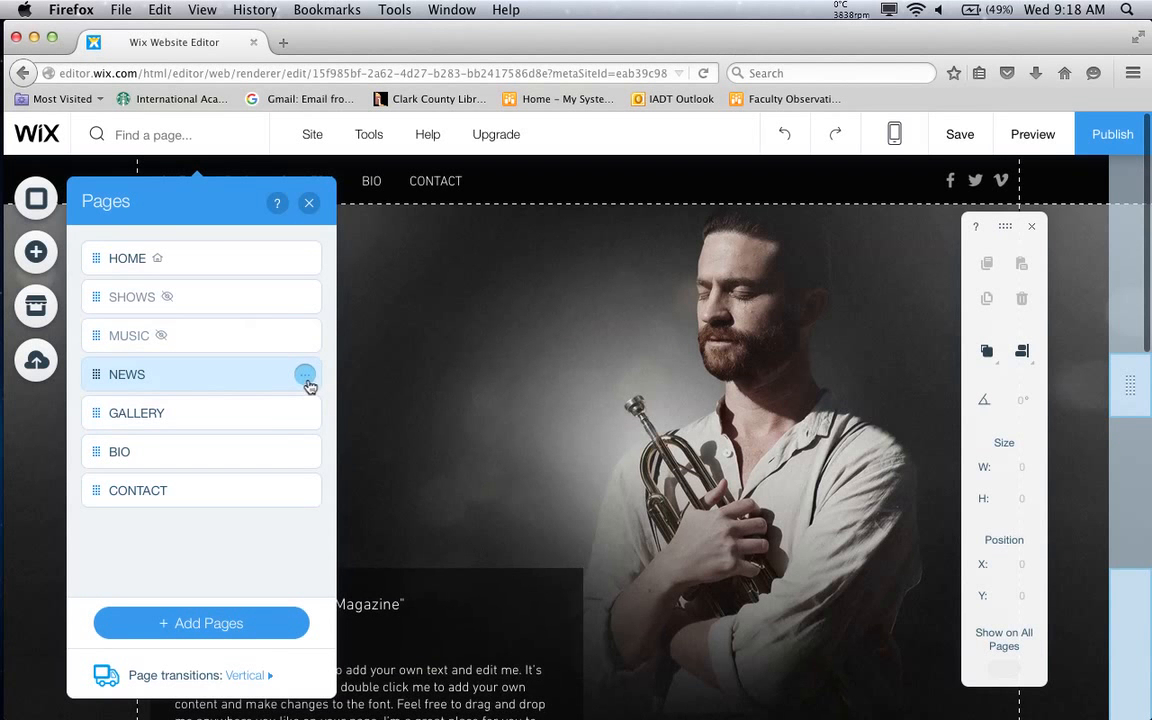
{"action": "left_click", "coordinate": [305, 376]}
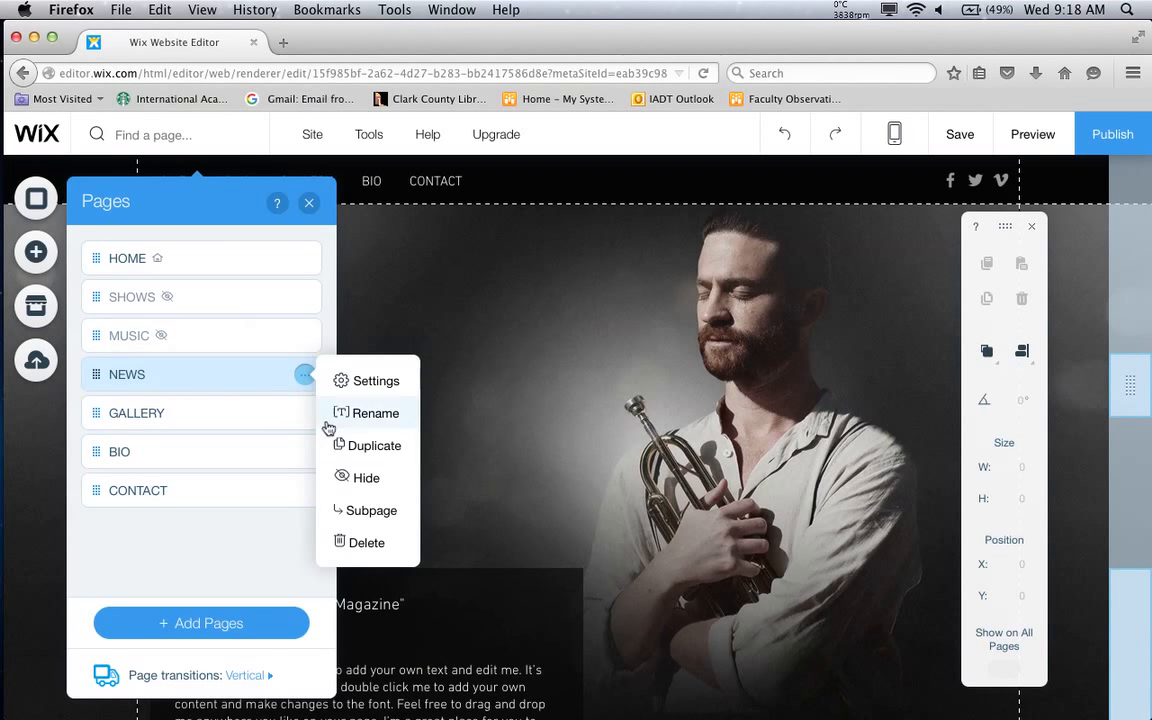
{"action": "left_click", "coordinate": [340, 480]}
Hide the GALLERY and BIO pages from the site menu
{"action": "left_click", "coordinate": [298, 417]}
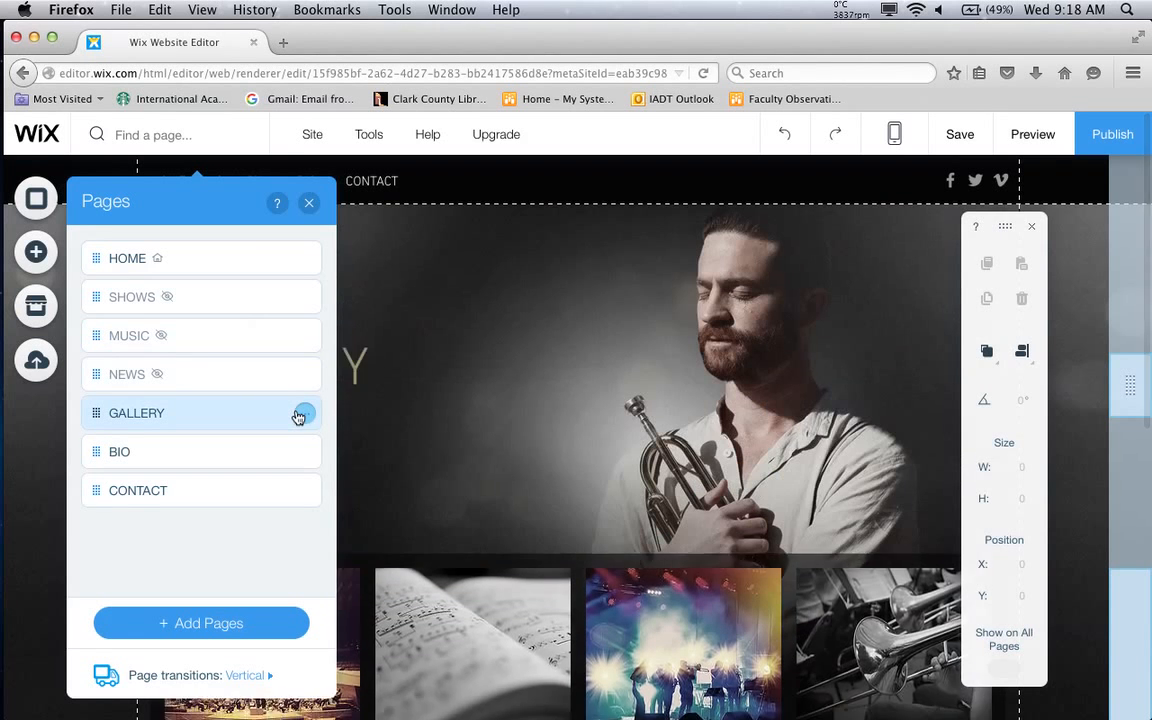
{"action": "left_click", "coordinate": [306, 421]}
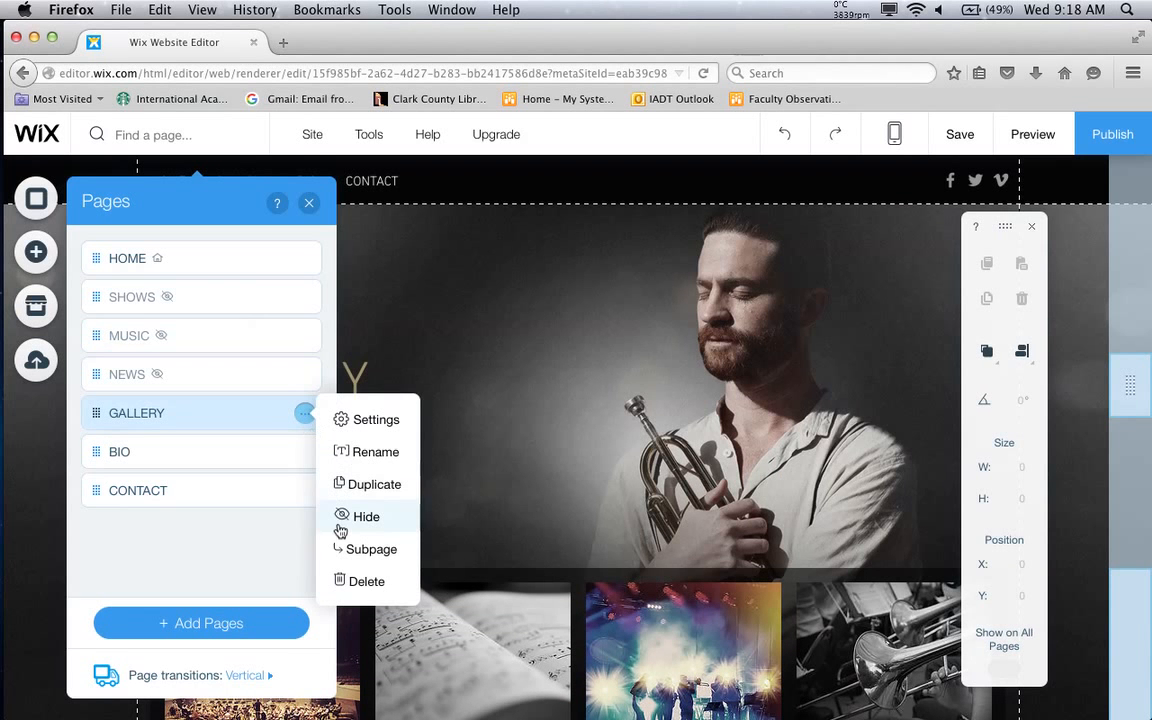
{"action": "left_click", "coordinate": [350, 517]}
{"action": "left_click", "coordinate": [347, 515]}
{"action": "left_click", "coordinate": [205, 132]}
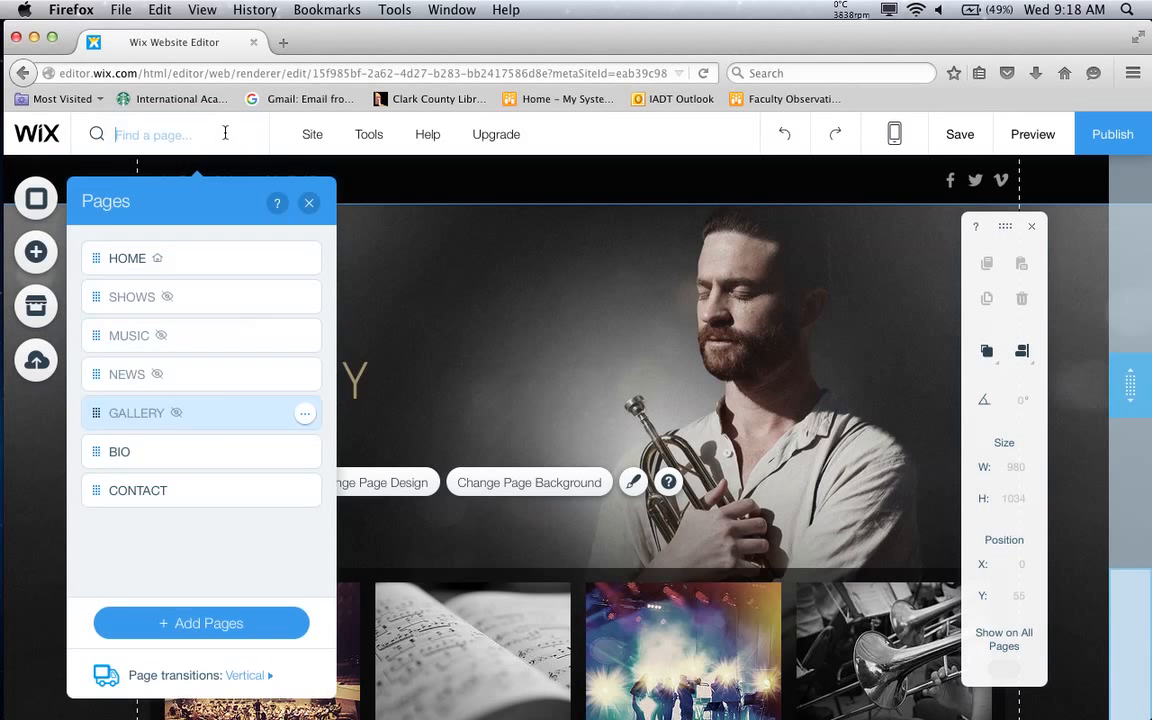
{"action": "left_click", "coordinate": [298, 455]}
{"action": "left_click", "coordinate": [305, 452]}
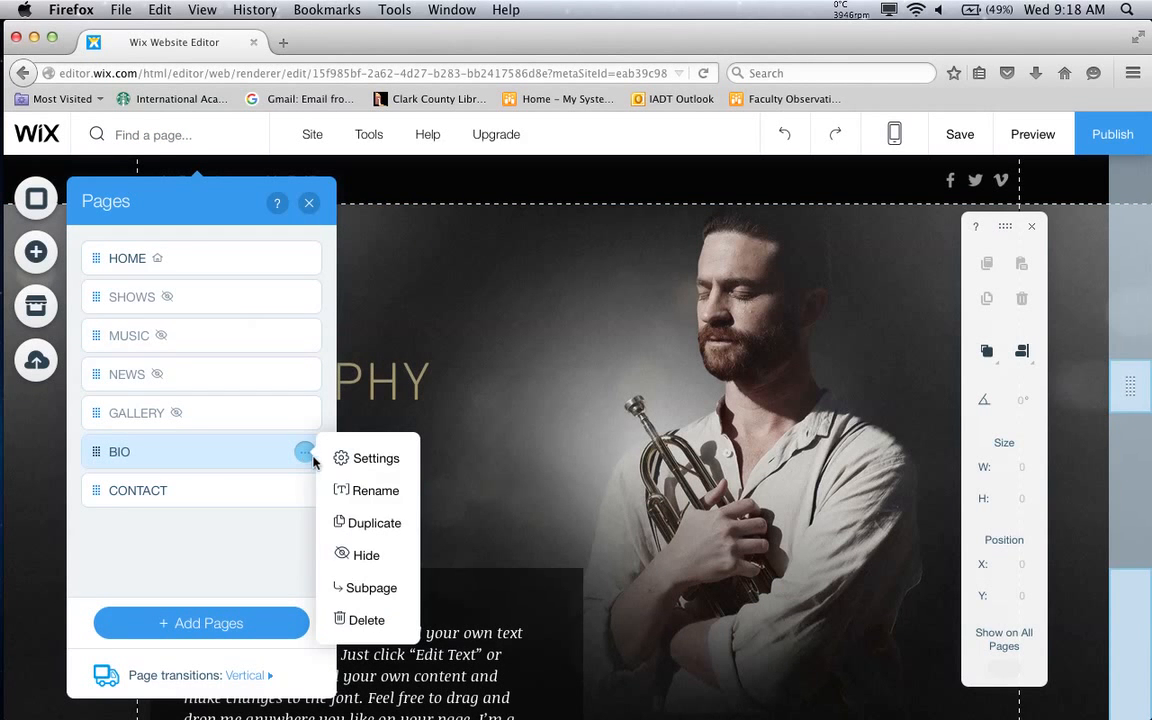
{"action": "left_click", "coordinate": [365, 560]}
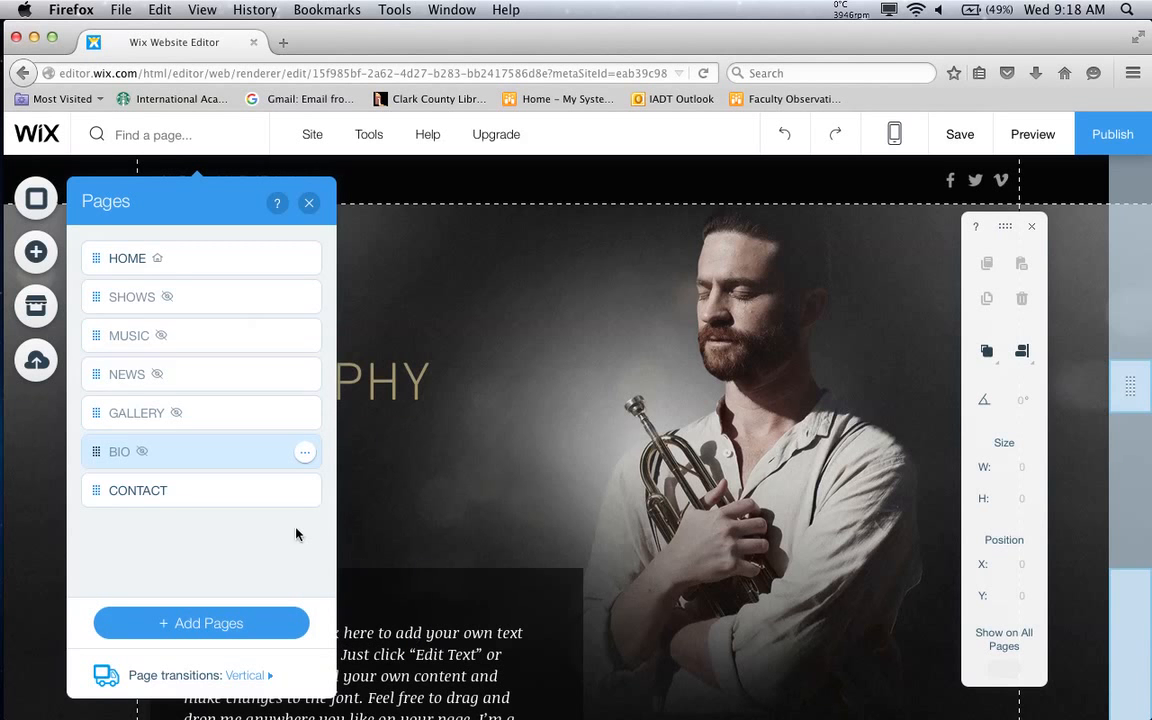
Move the CONTACT page directly below HOME and add a new page named AUDIO PORTFOLIO after it
{"action": "left_click_drag", "start_coordinate": [97, 492], "coordinate": [102, 285]}
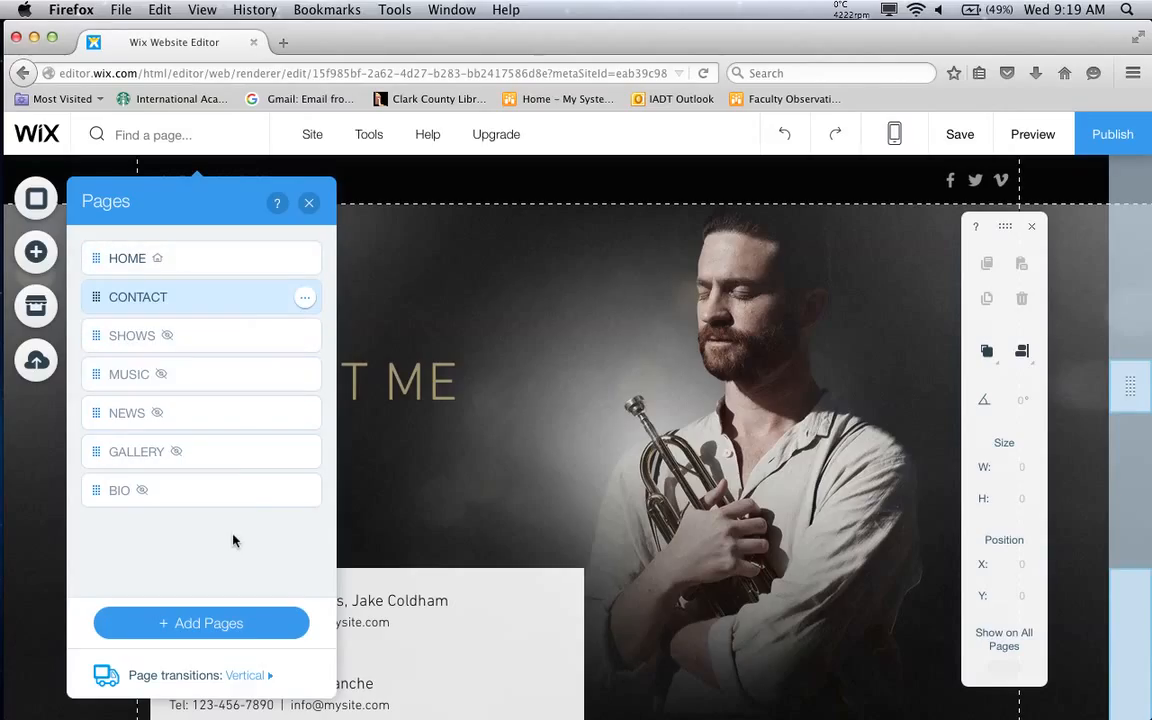
{"action": "left_click", "coordinate": [204, 625]}
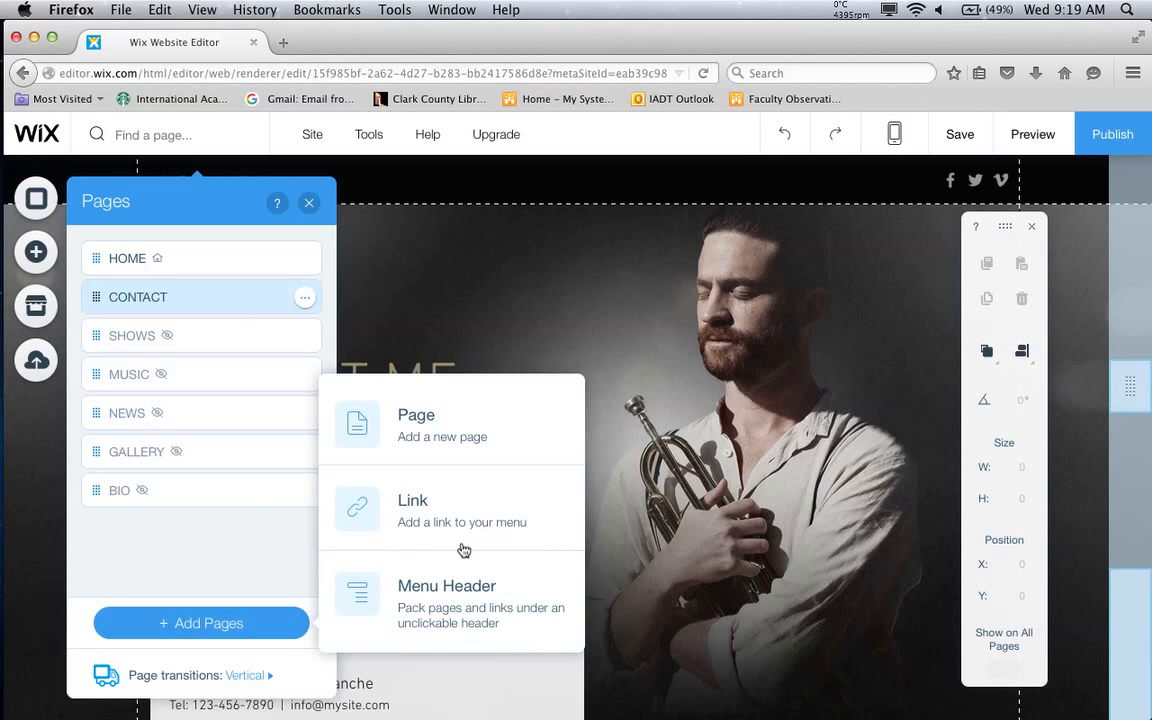
{"action": "left_click", "coordinate": [433, 430]}
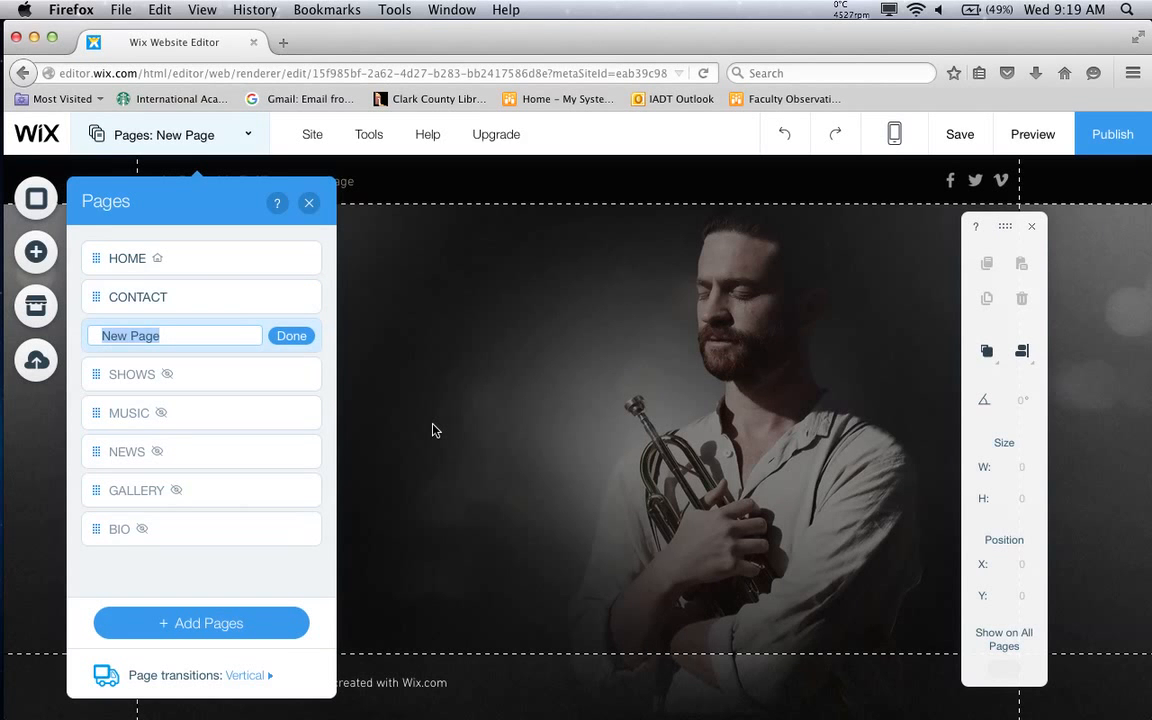
{"action": "type", "text": "Audi"}
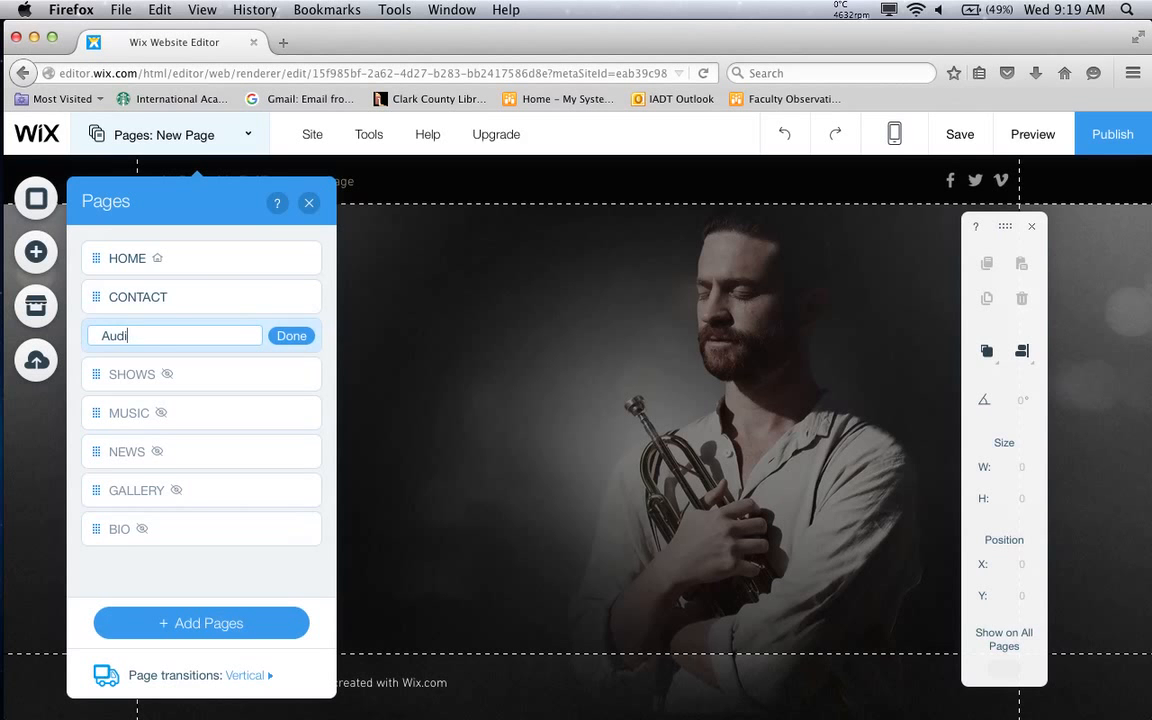
{"action": "key", "text": "BackSpace"}
{"action": "type", "text": "AUDI"}
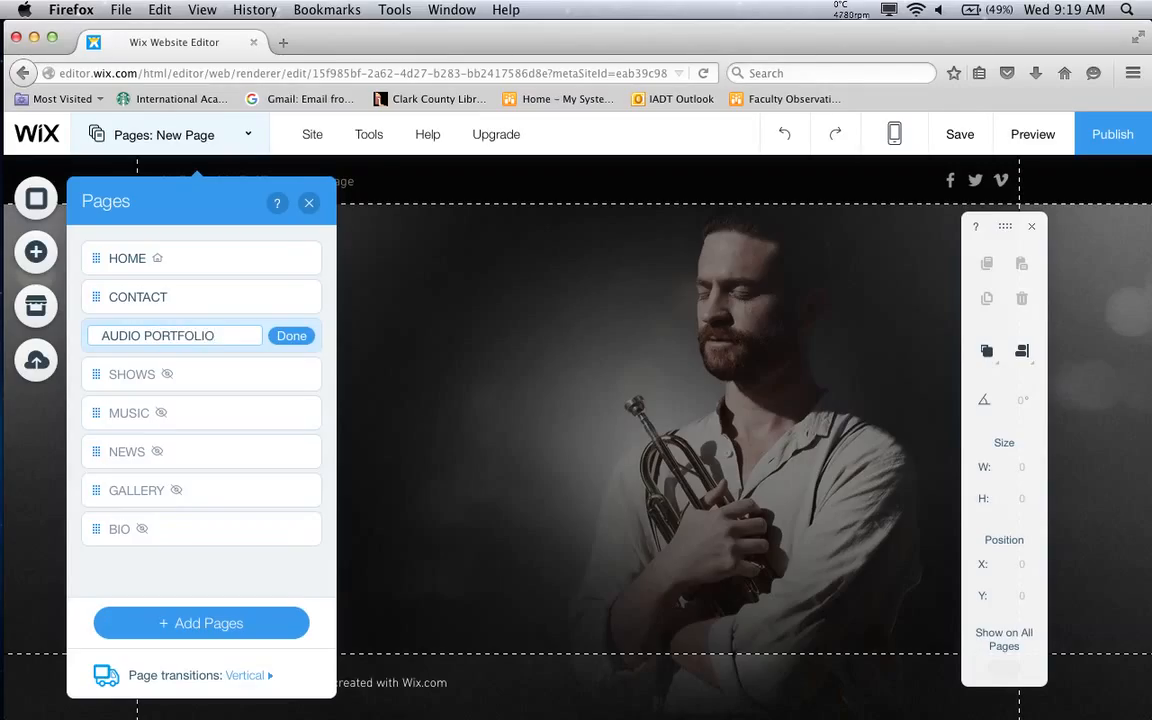
{"action": "type", "text": "O PORTFOLIO"}
{"action": "key", "text": "Return"}
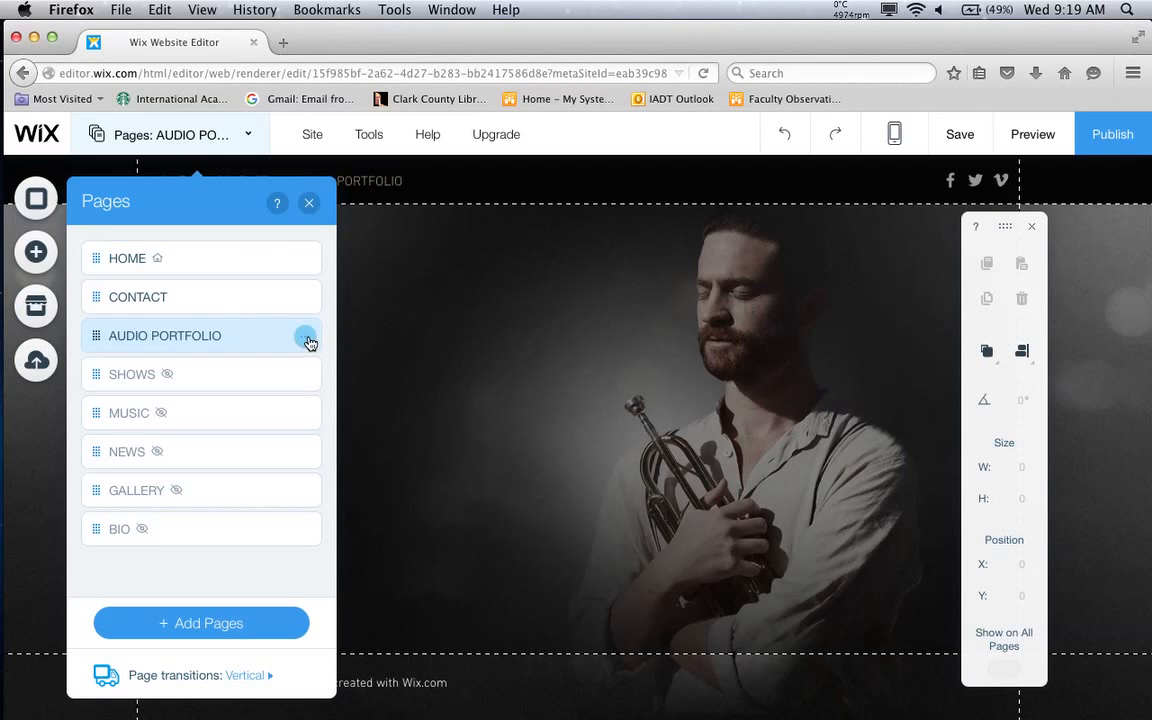
Add a new page named RESUME after AUDIO PORTFOLIO and move CONTACT directly below it
{"action": "left_click", "coordinate": [193, 623]}
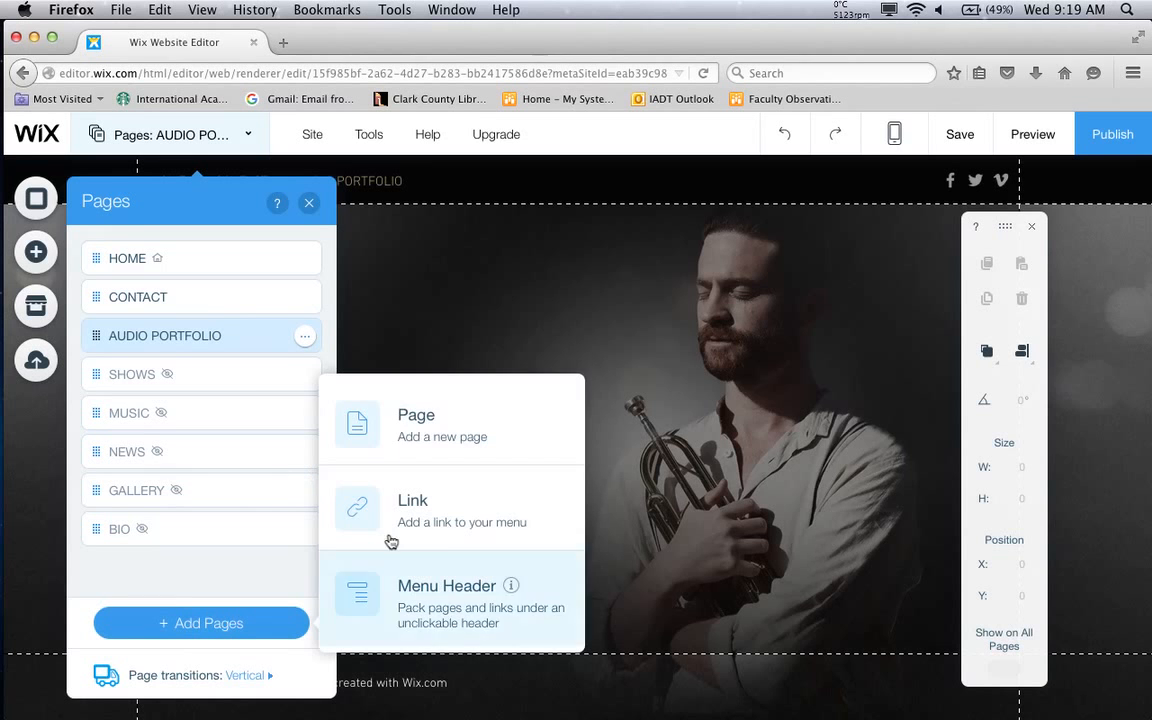
{"action": "left_click", "coordinate": [410, 430]}
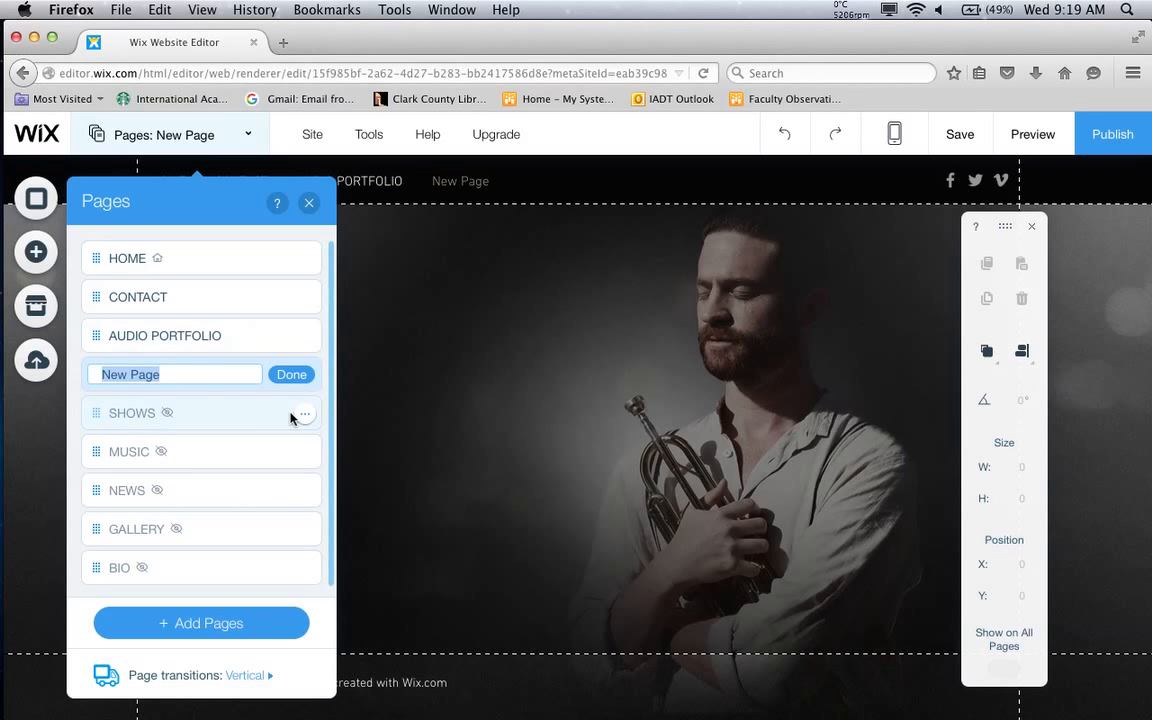
{"action": "type", "text": "RESUME"}
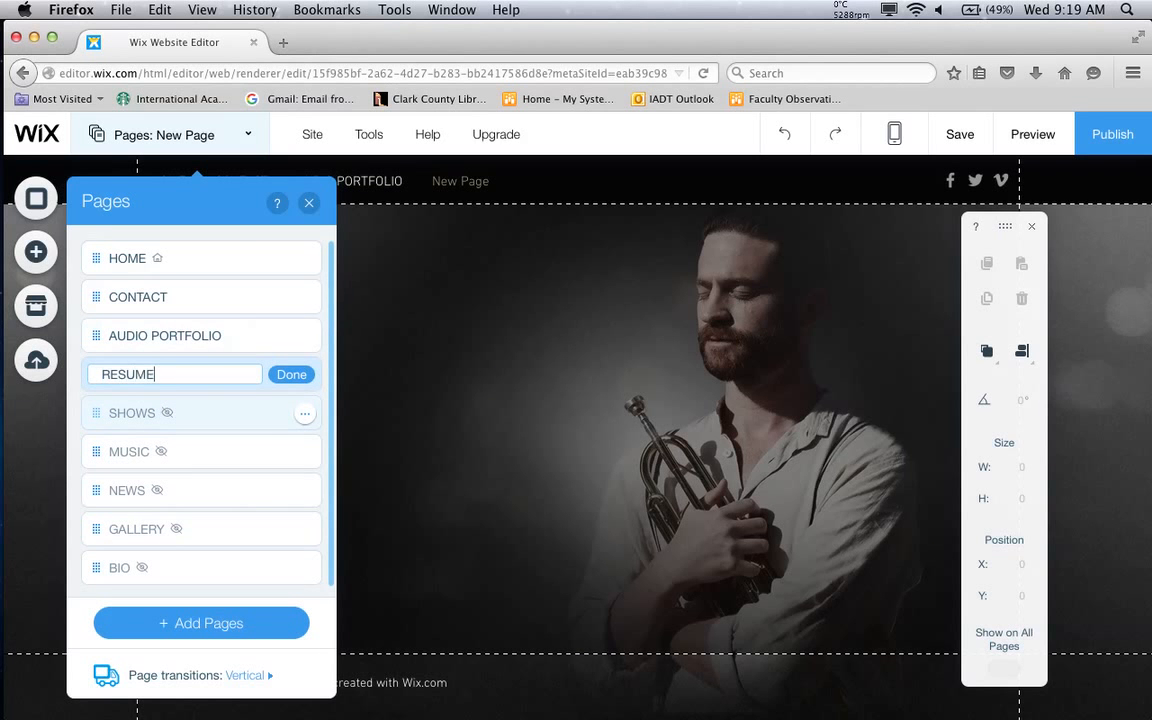
{"action": "left_click", "coordinate": [296, 375]}
{"action": "left_click_drag", "start_coordinate": [111, 298], "coordinate": [93, 361]}
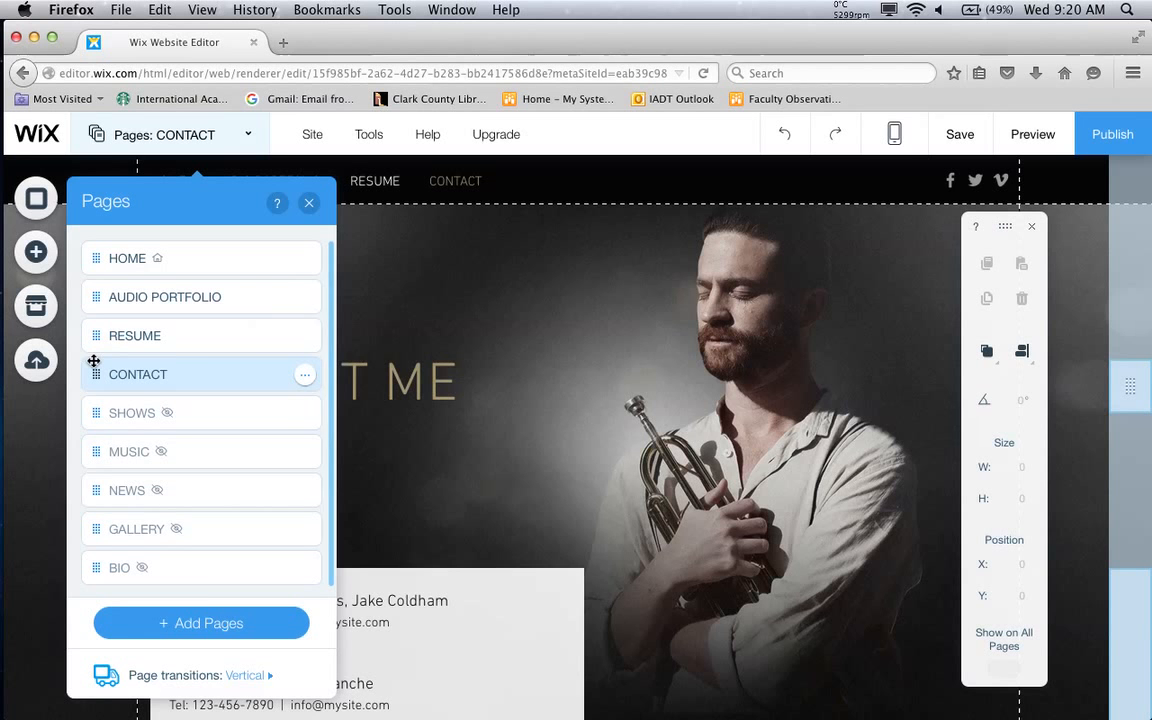
Add a new page named CREDITS and place it between AUDIO PORTFOLIO and RESUME
{"action": "left_click", "coordinate": [259, 633]}
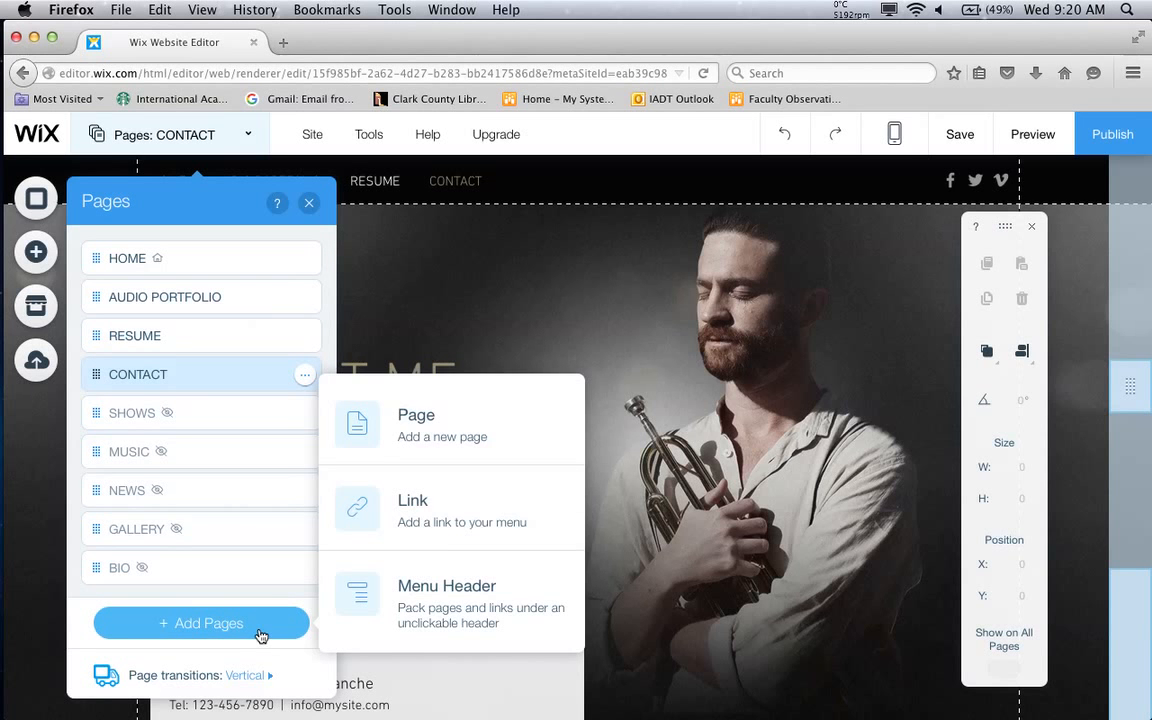
{"action": "left_click", "coordinate": [424, 450]}
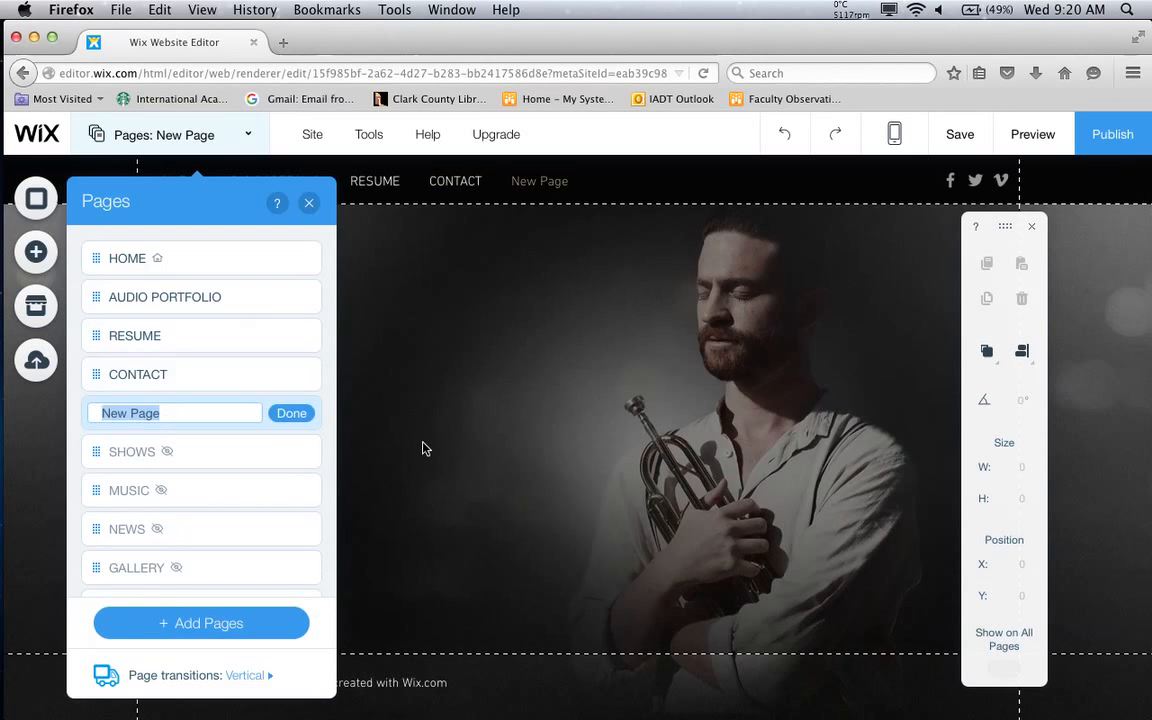
{"action": "type", "text": "CREDITS"}
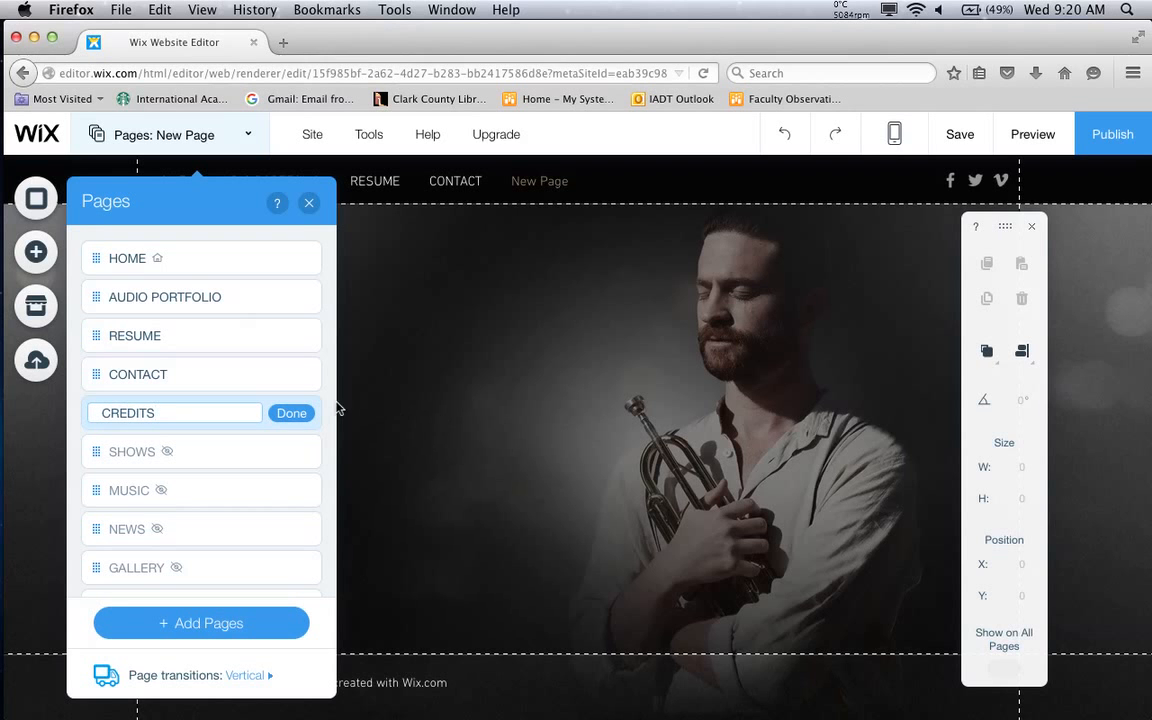
{"action": "left_click", "coordinate": [286, 407]}
{"action": "left_click_drag", "start_coordinate": [103, 406], "coordinate": [102, 352]}
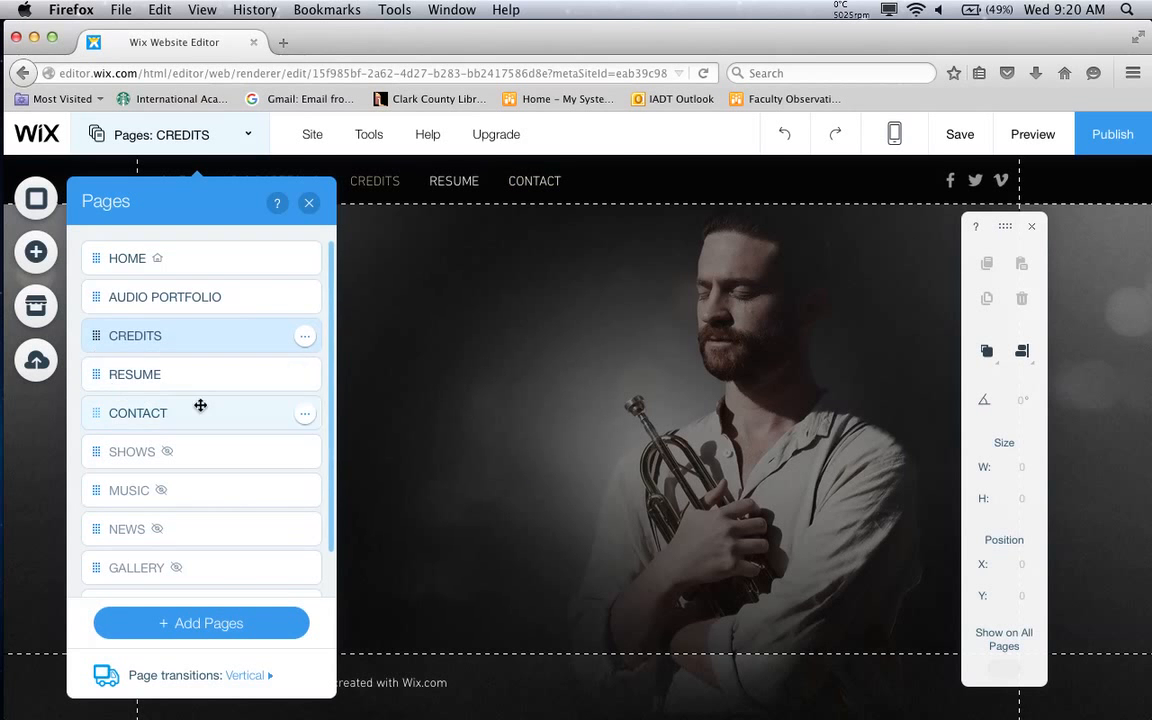
Add a new page named IMAGES and order the pages after HOME as AUDIO PORTFOLIO, RESUME, CREDITS, IMAGES, CONTACT
{"action": "left_click", "coordinate": [232, 625]}
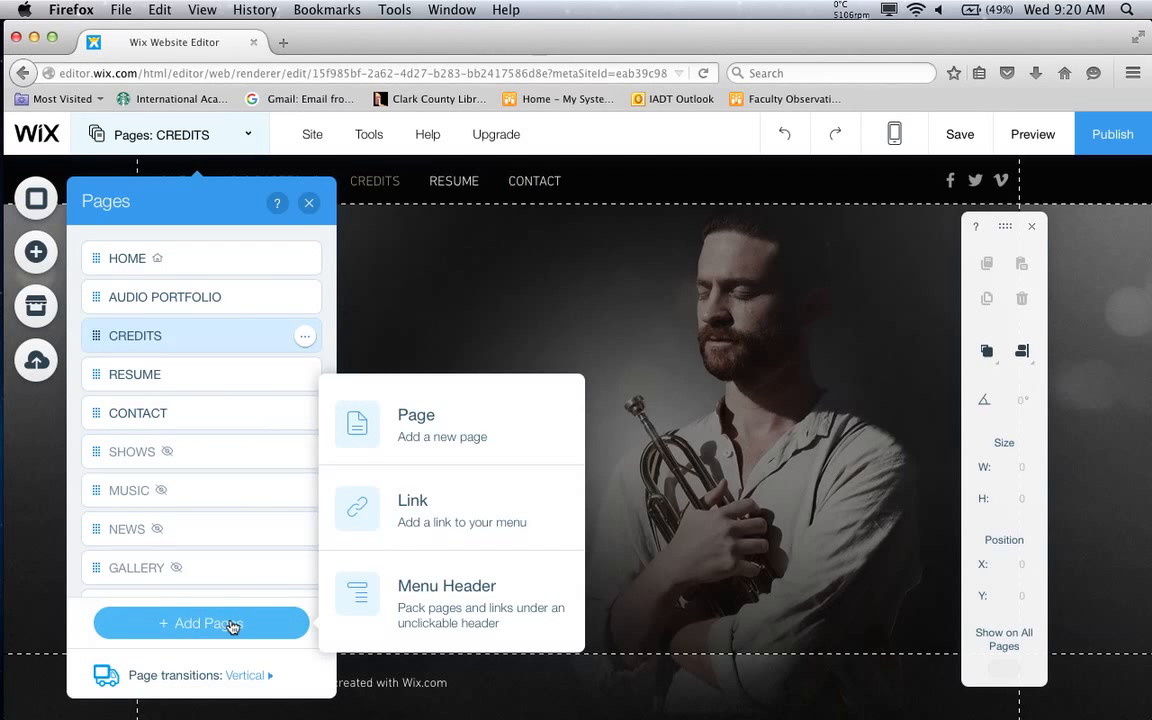
{"action": "left_click", "coordinate": [395, 432]}
{"action": "type", "text": "IMAGES"}
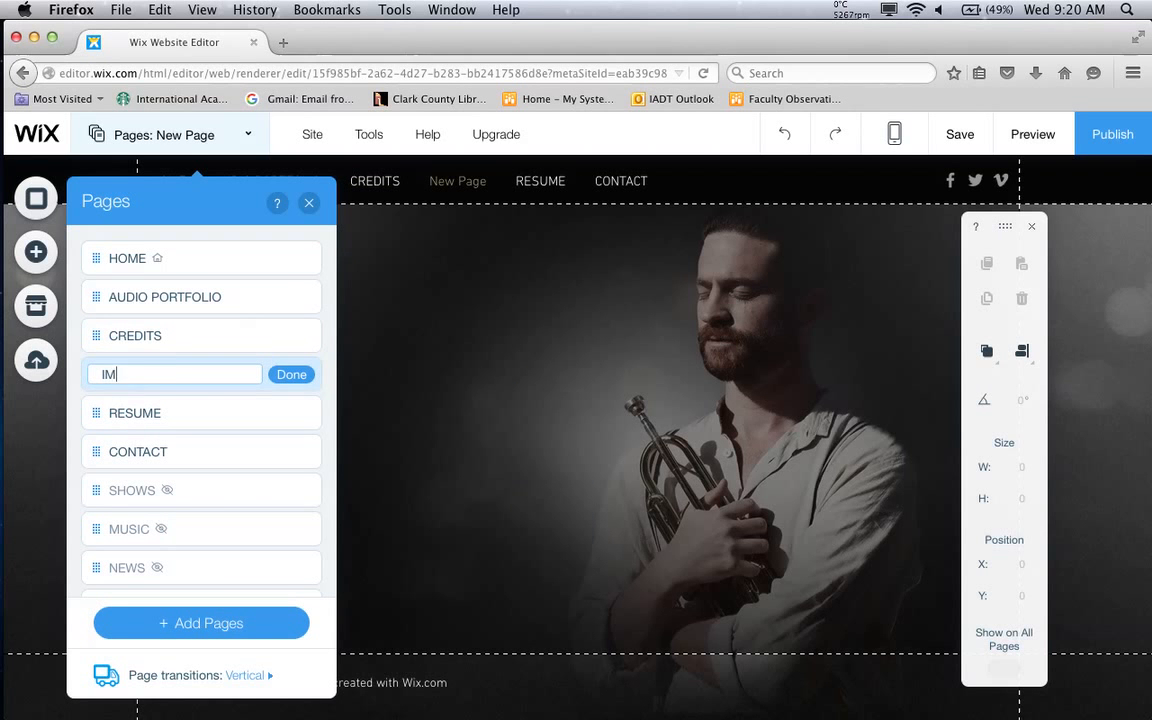
{"action": "left_click", "coordinate": [290, 374]}
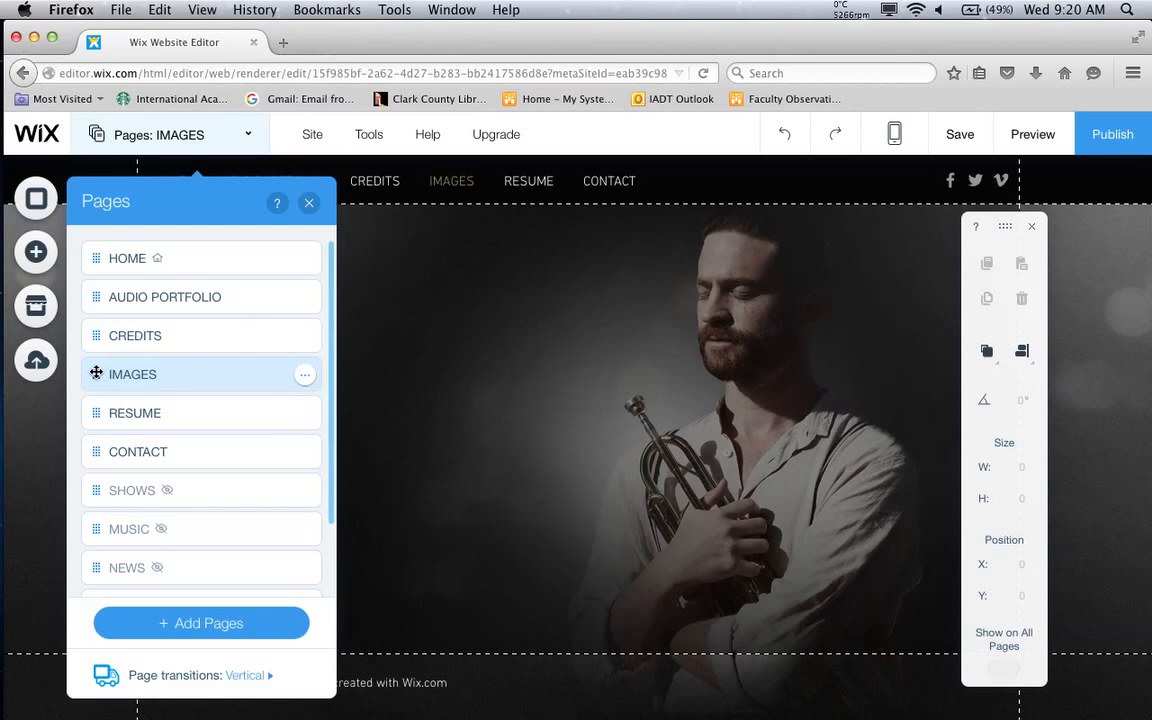
{"action": "left_click_drag", "start_coordinate": [95, 374], "coordinate": [96, 296]}
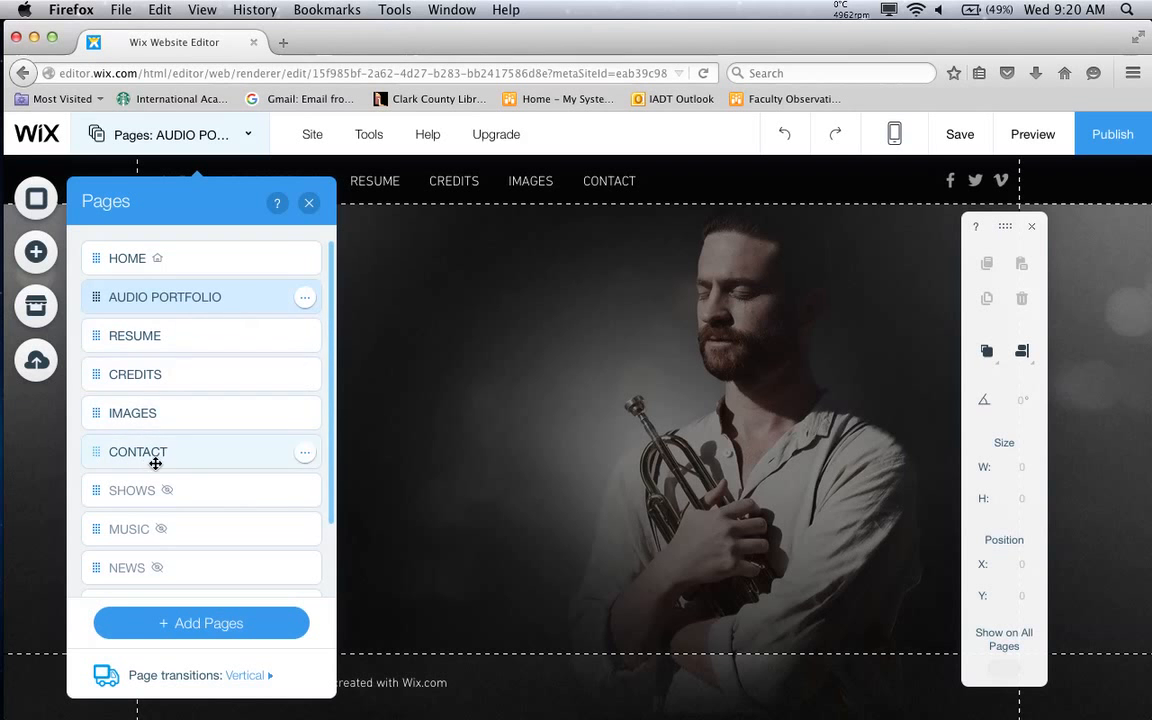
{"action": "left_click", "coordinate": [309, 203]}
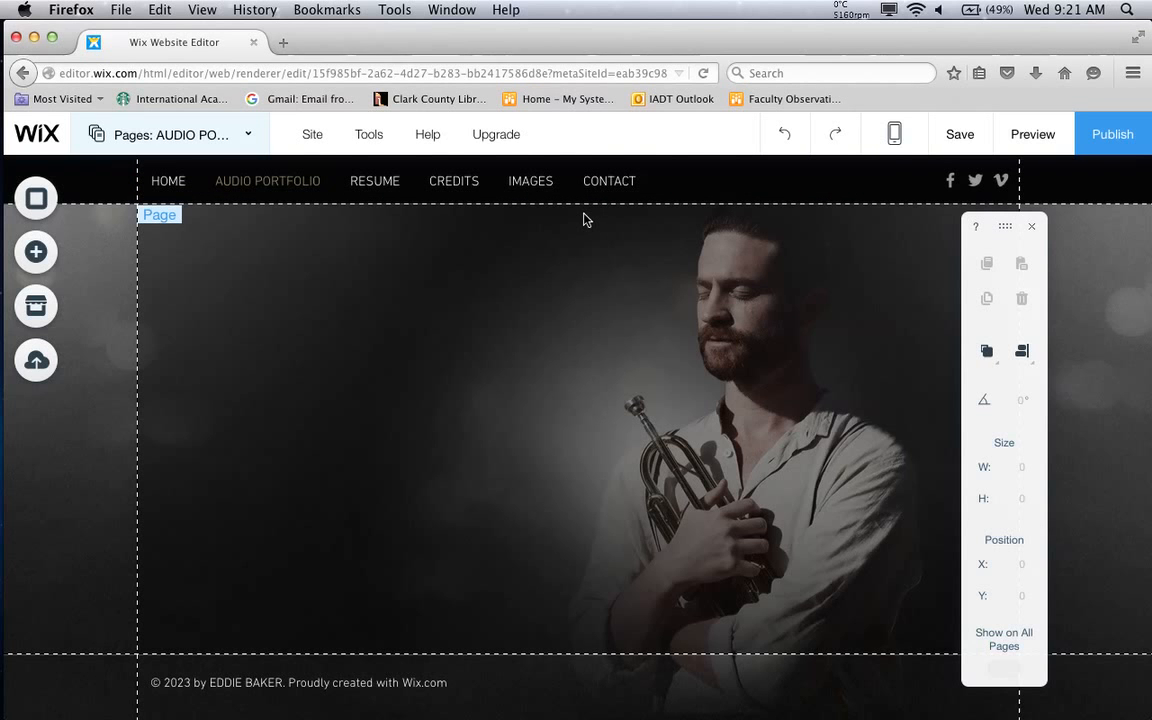
Open the page list from the site's header menu to check the page order, and close it
{"action": "left_click", "coordinate": [580, 180]}
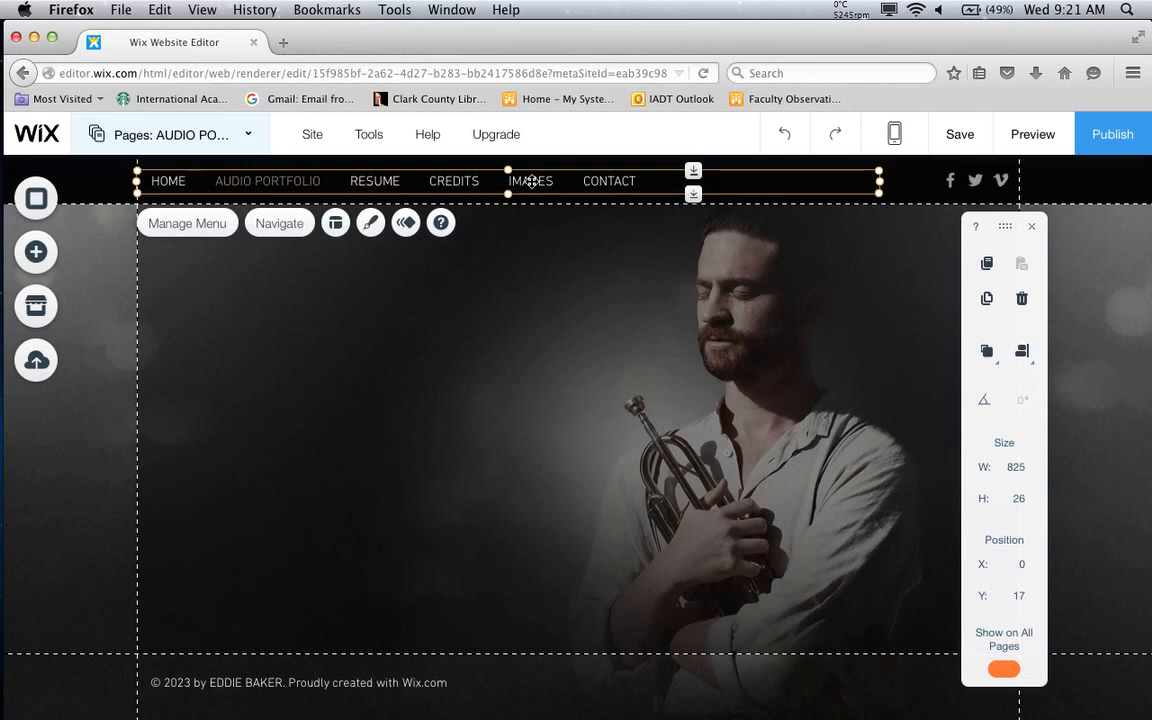
{"action": "double_click", "coordinate": [532, 181]}
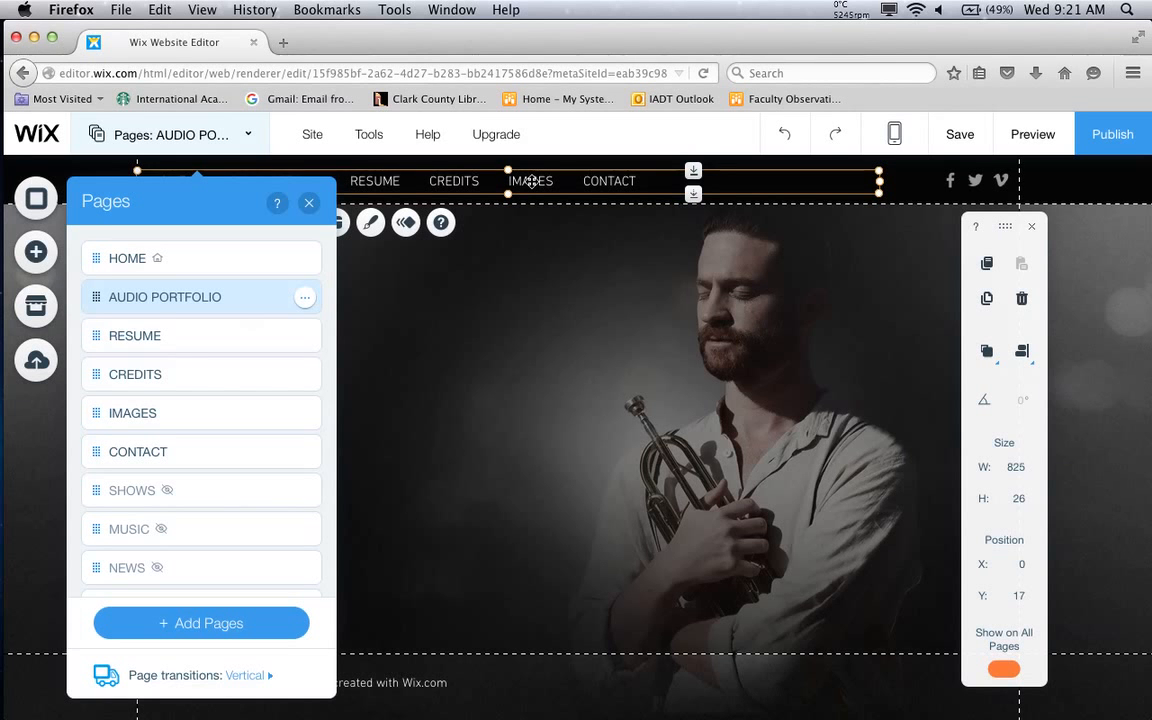
{"action": "left_click", "coordinate": [310, 206]}
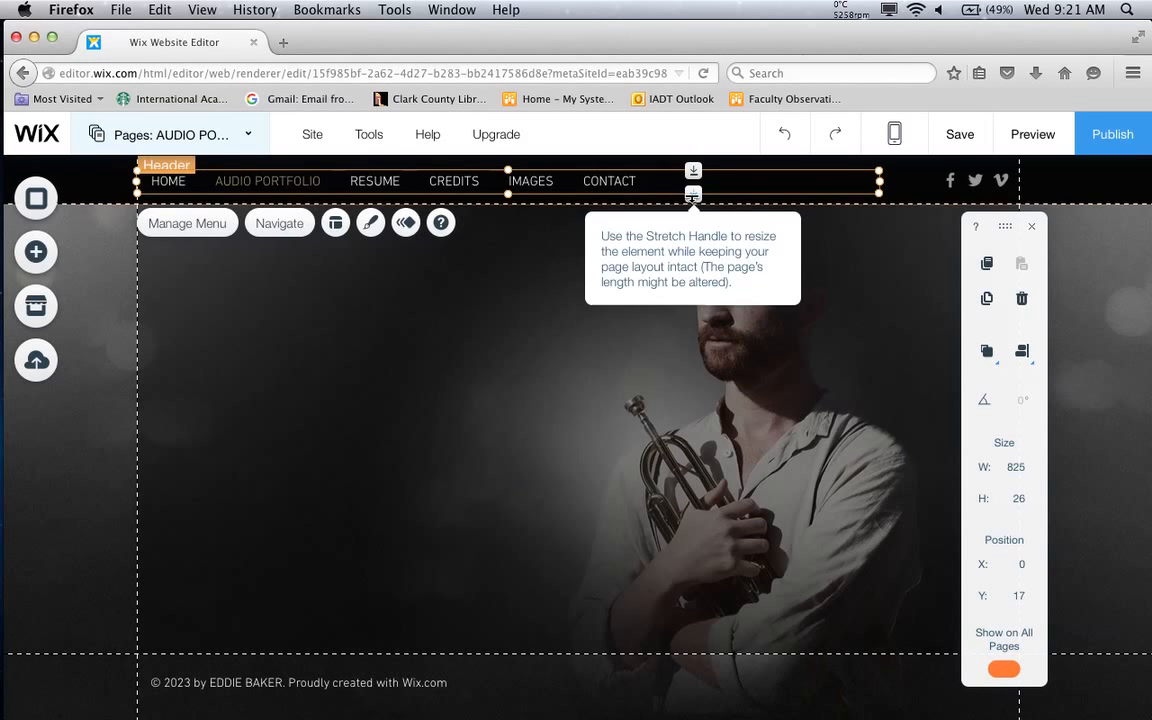
{"action": "left_click", "coordinate": [222, 138]}
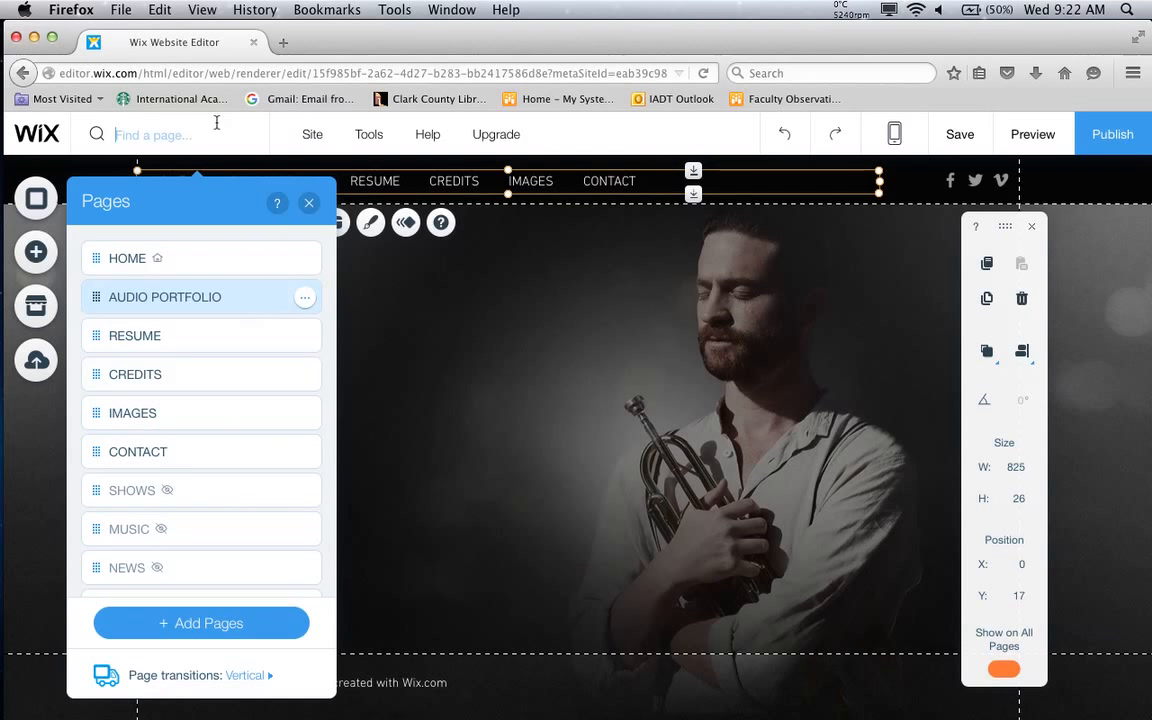
{"action": "left_click", "coordinate": [309, 203]}
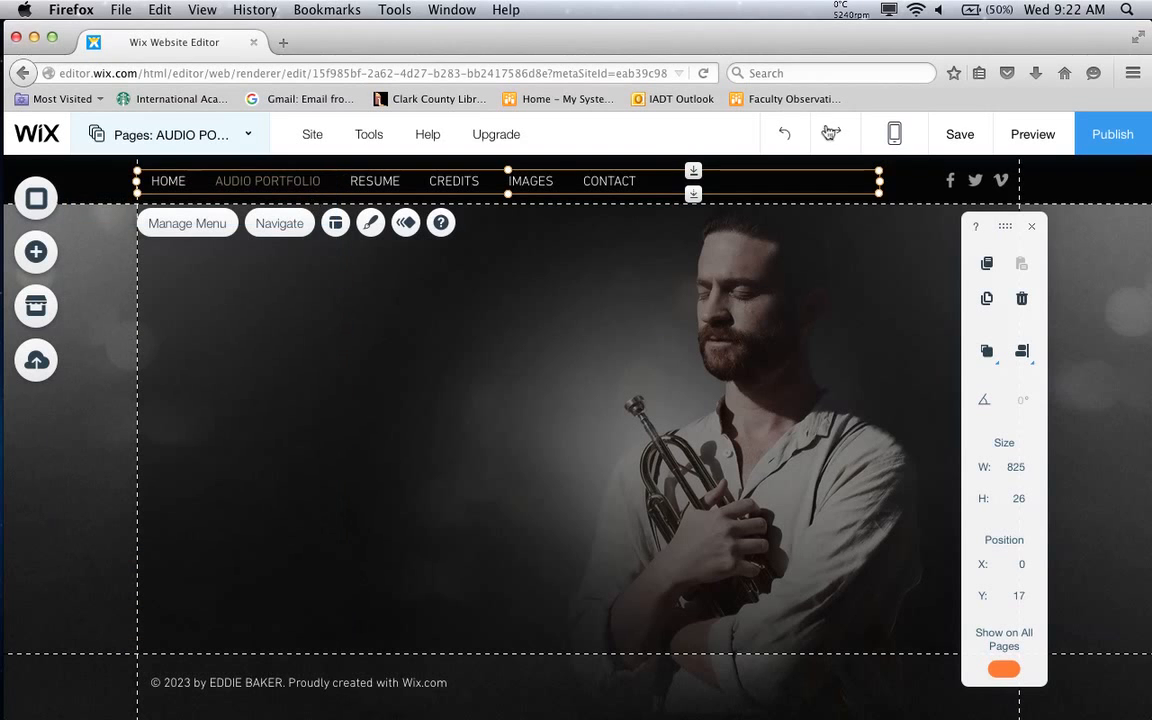
Save the site without publishing it and dismiss the save dialog
{"action": "left_click", "coordinate": [958, 133]}
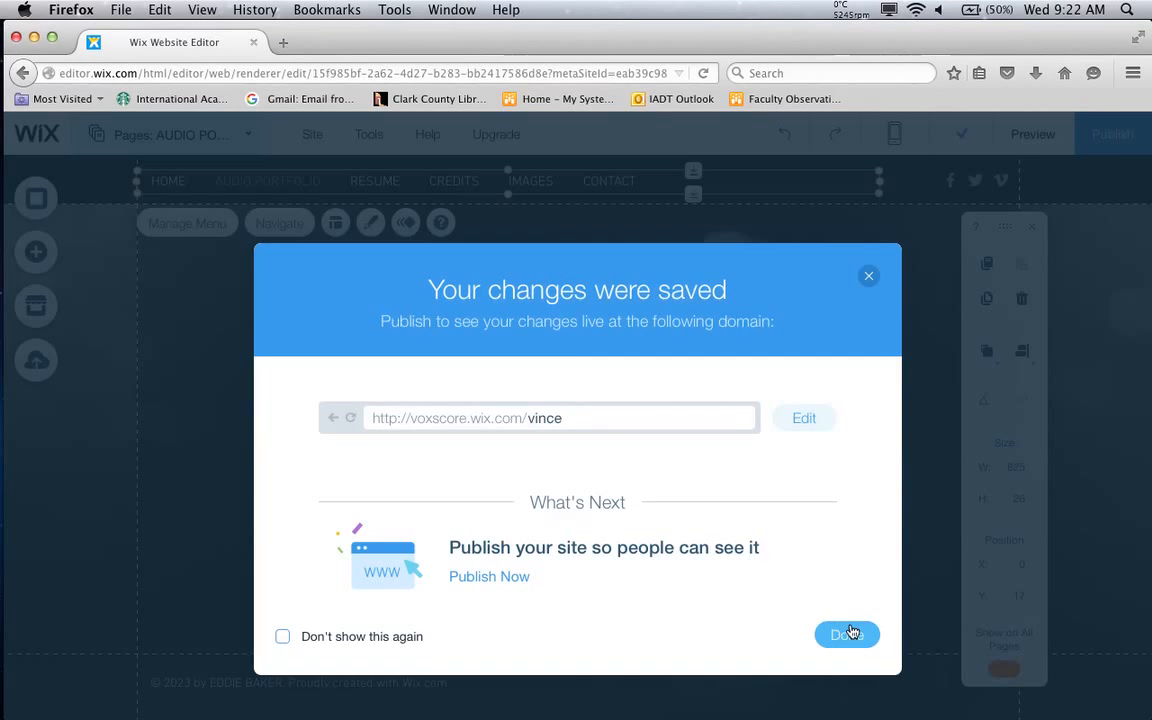
{"action": "left_click", "coordinate": [847, 634]}
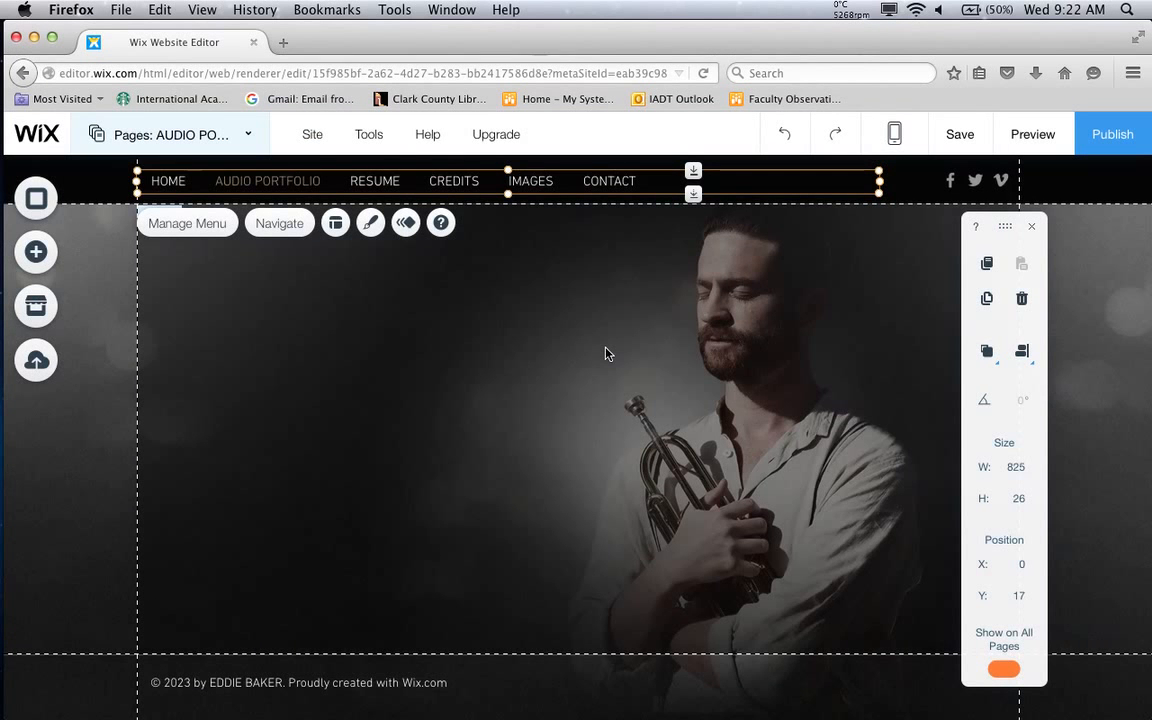
Go to the HOME page and open its page settings to review the page name and URL
{"action": "left_click", "coordinate": [241, 147]}
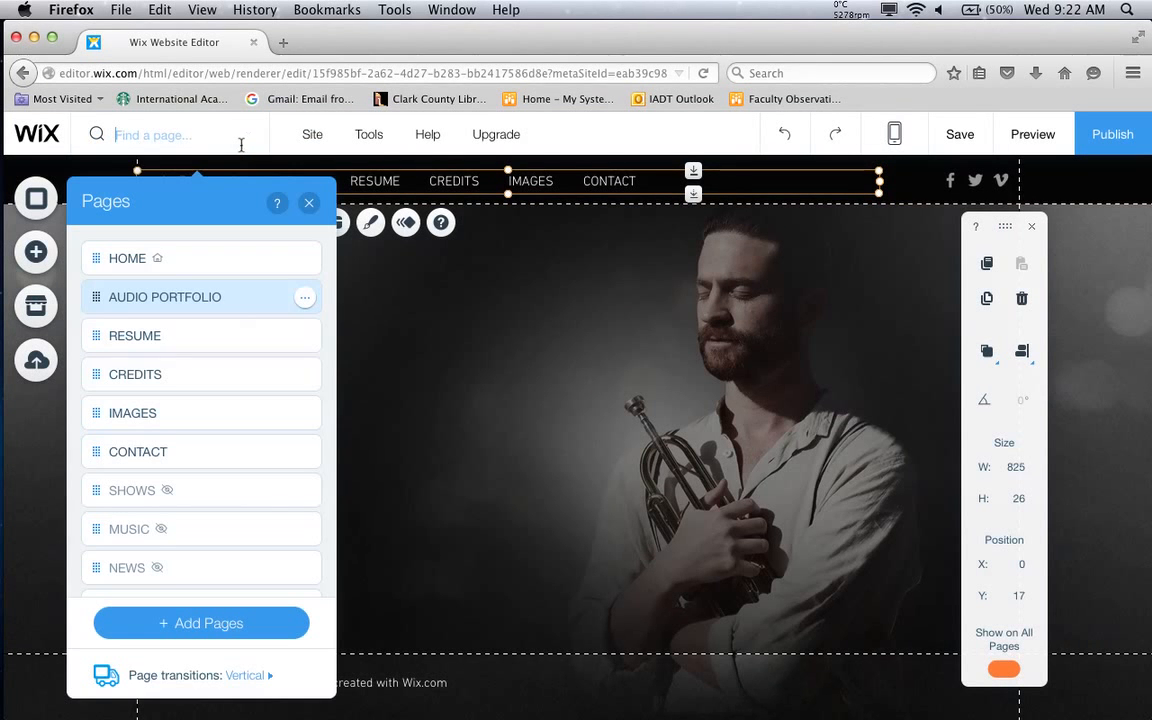
{"action": "left_click", "coordinate": [180, 271]}
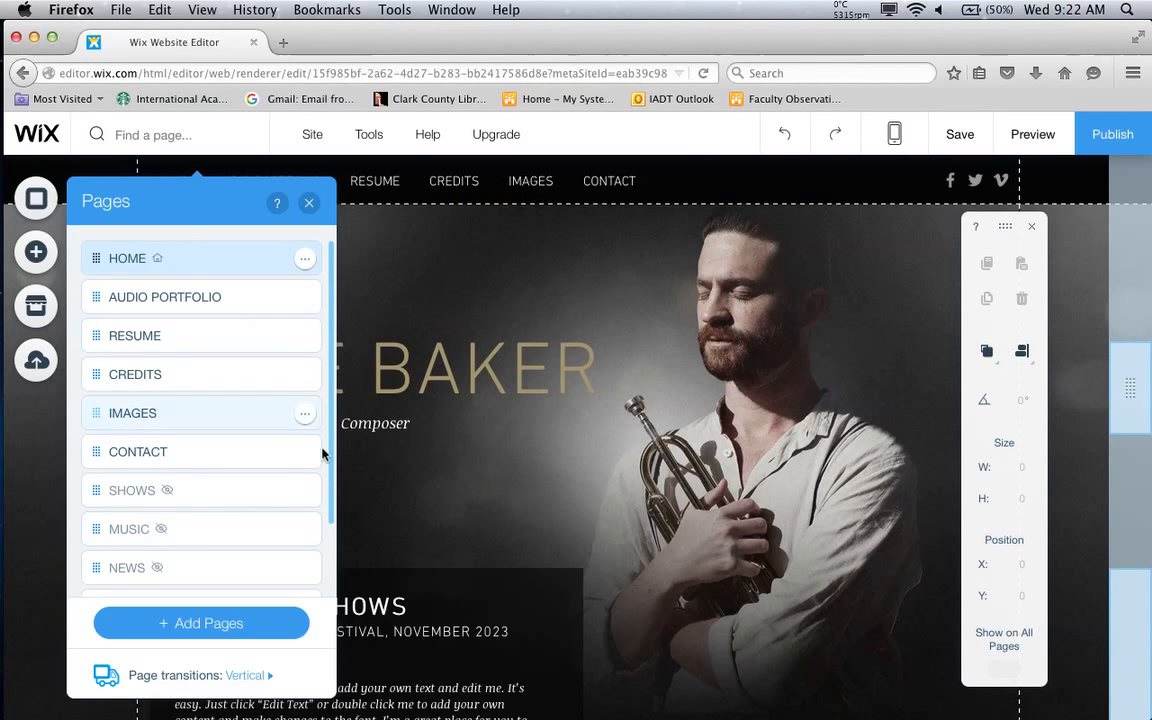
{"action": "left_click", "coordinate": [306, 261]}
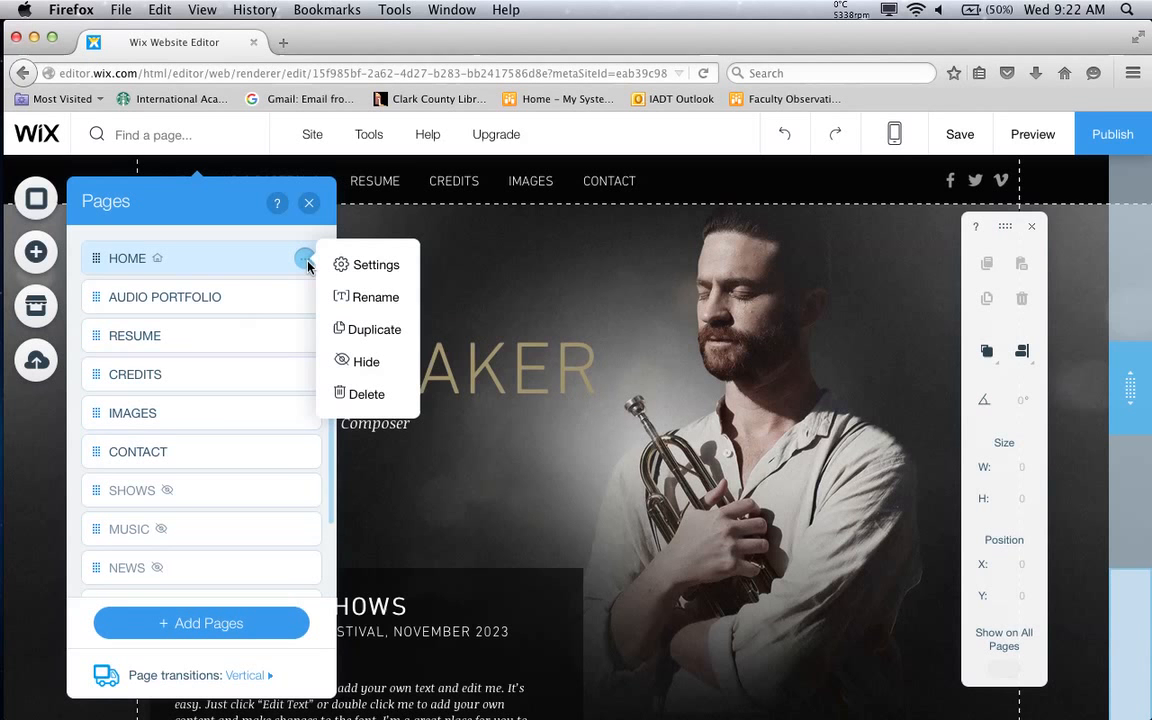
{"action": "left_click", "coordinate": [388, 279]}
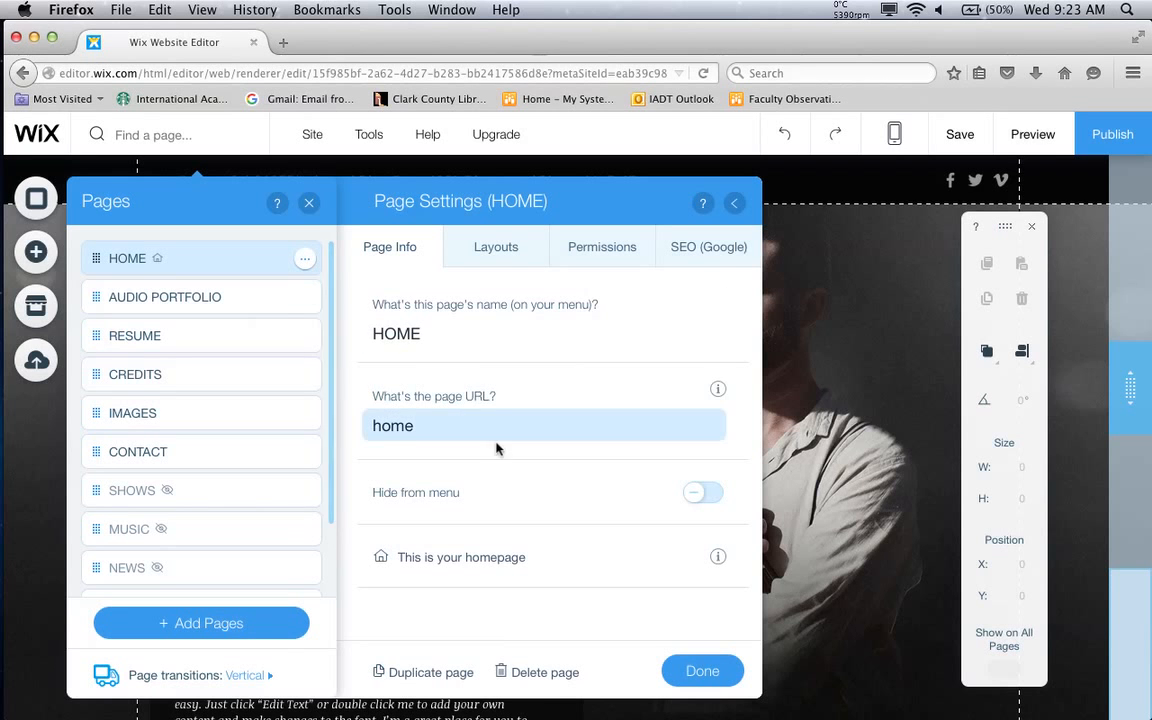
Set the AUDIO PORTFOLIO page's URL to ap in its page settings
{"action": "left_click", "coordinate": [247, 296]}
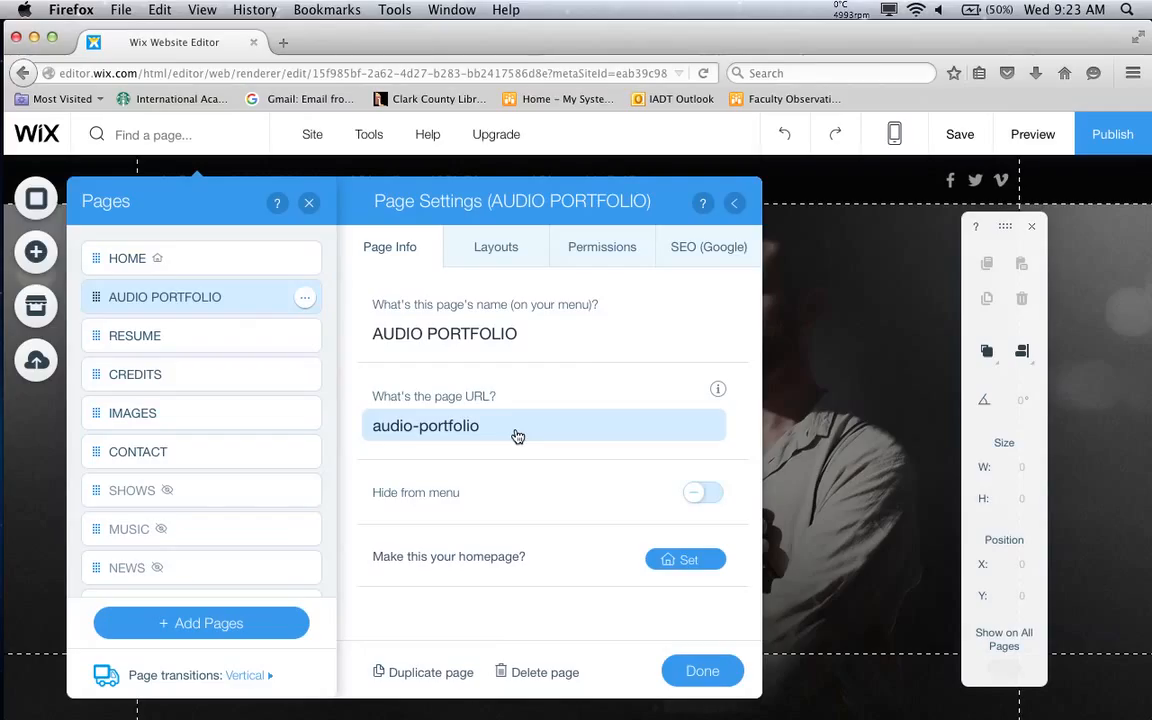
{"action": "left_click", "coordinate": [524, 421]}
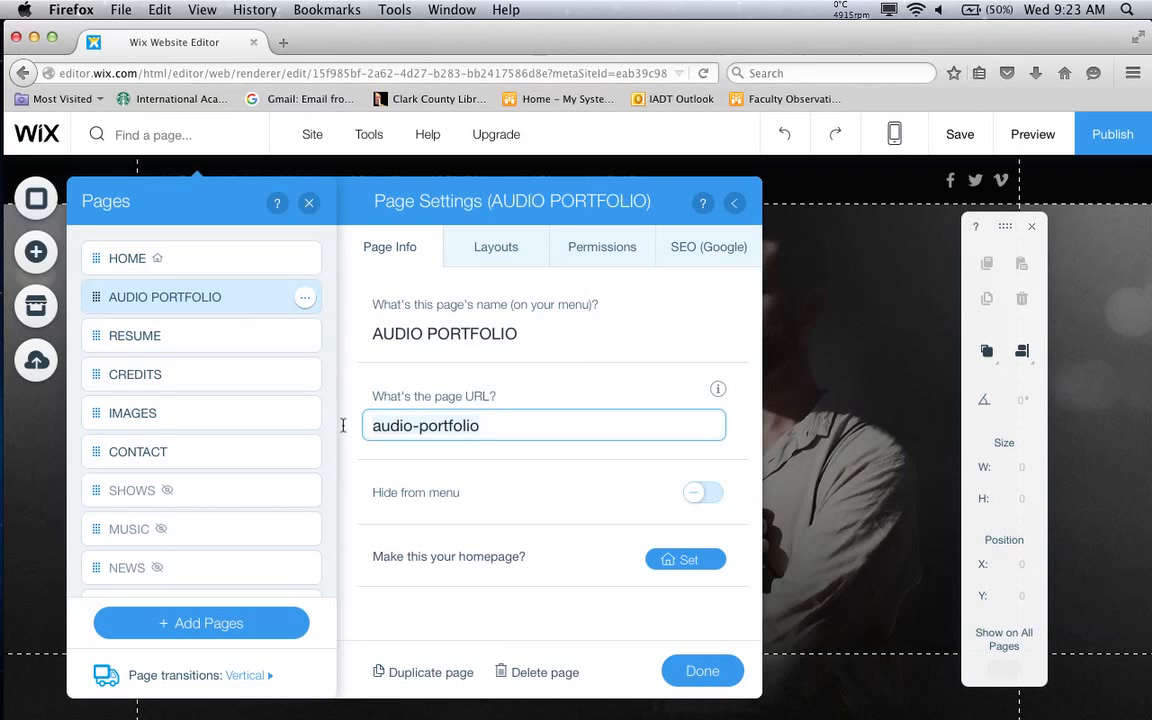
{"action": "key", "text": "super+a"}
{"action": "type", "text": "ap"}
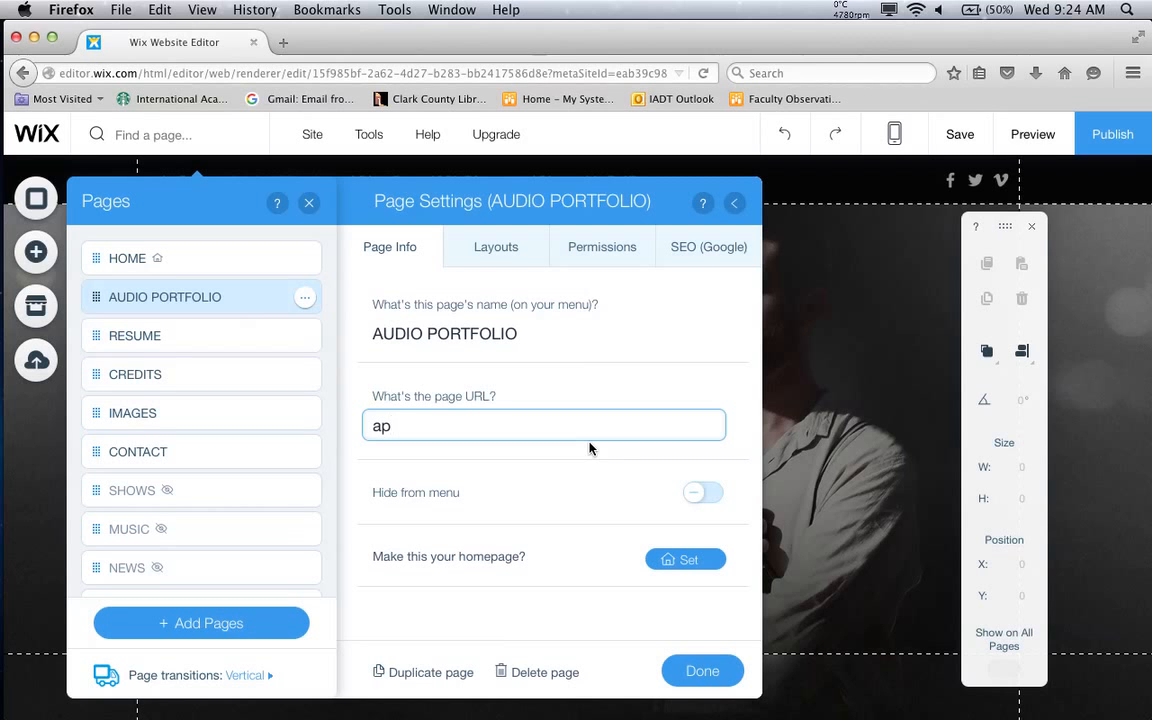
Undo the URL change and move the AUDIO PORTFOLIO page directly below HOME
{"action": "key", "text": "super+z"}
{"action": "key", "text": "super+z"}
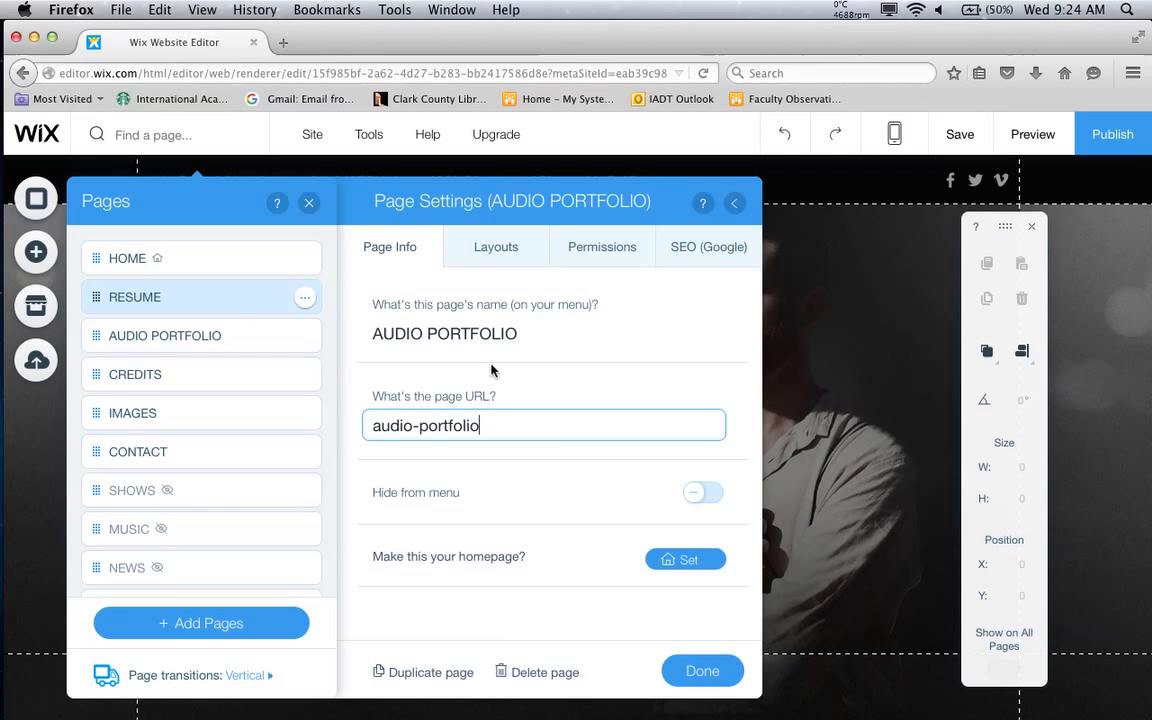
{"action": "left_click_drag", "start_coordinate": [102, 333], "coordinate": [100, 293]}
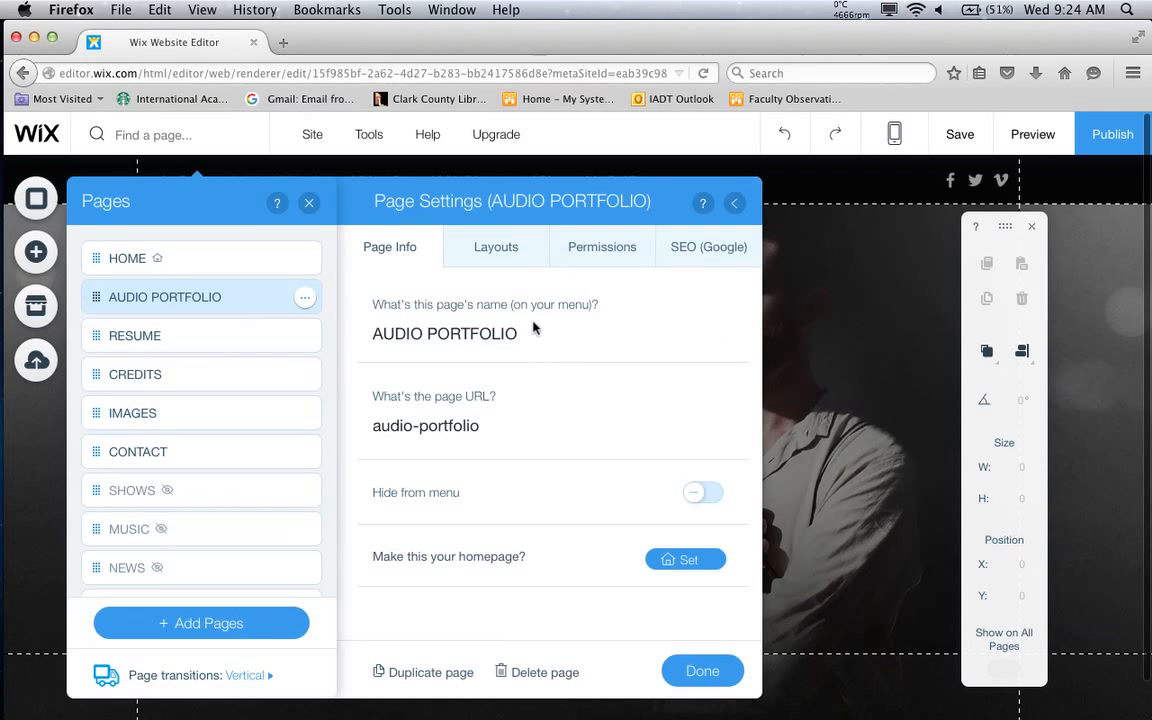
Try the No Header & Footer layout on the AUDIO PORTFOLIO page, view the page, and undo the change
{"action": "left_click", "coordinate": [508, 248]}
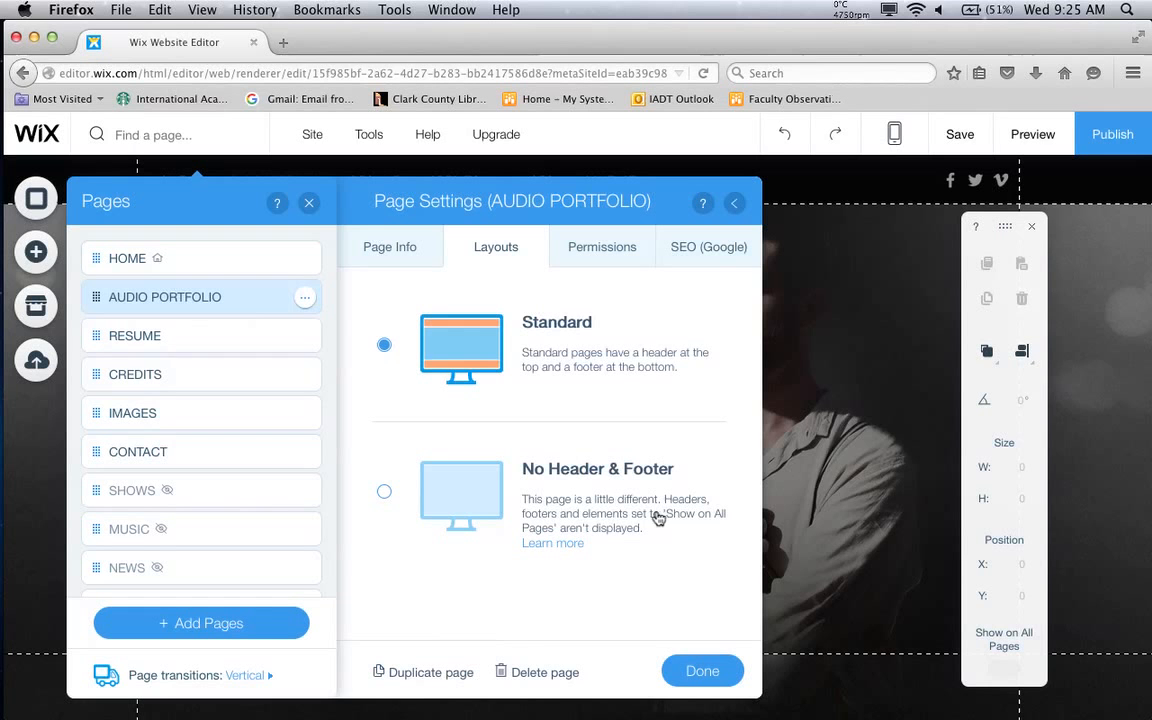
{"action": "left_click", "coordinate": [383, 493]}
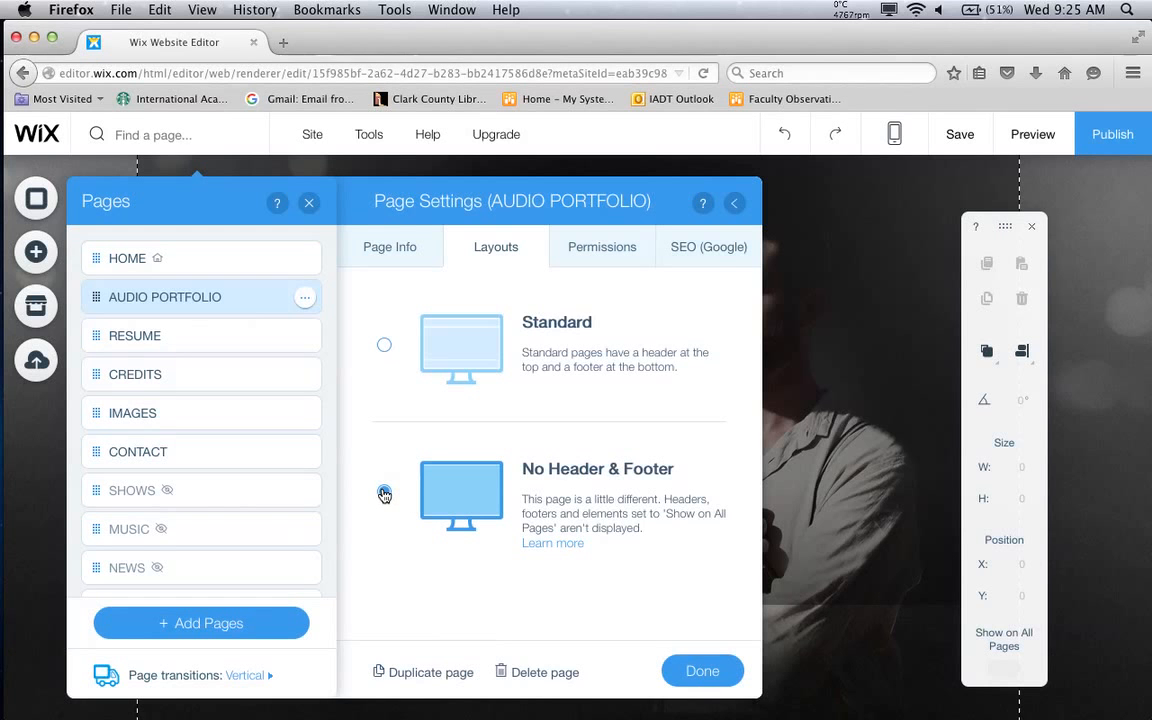
{"action": "left_click", "coordinate": [704, 673]}
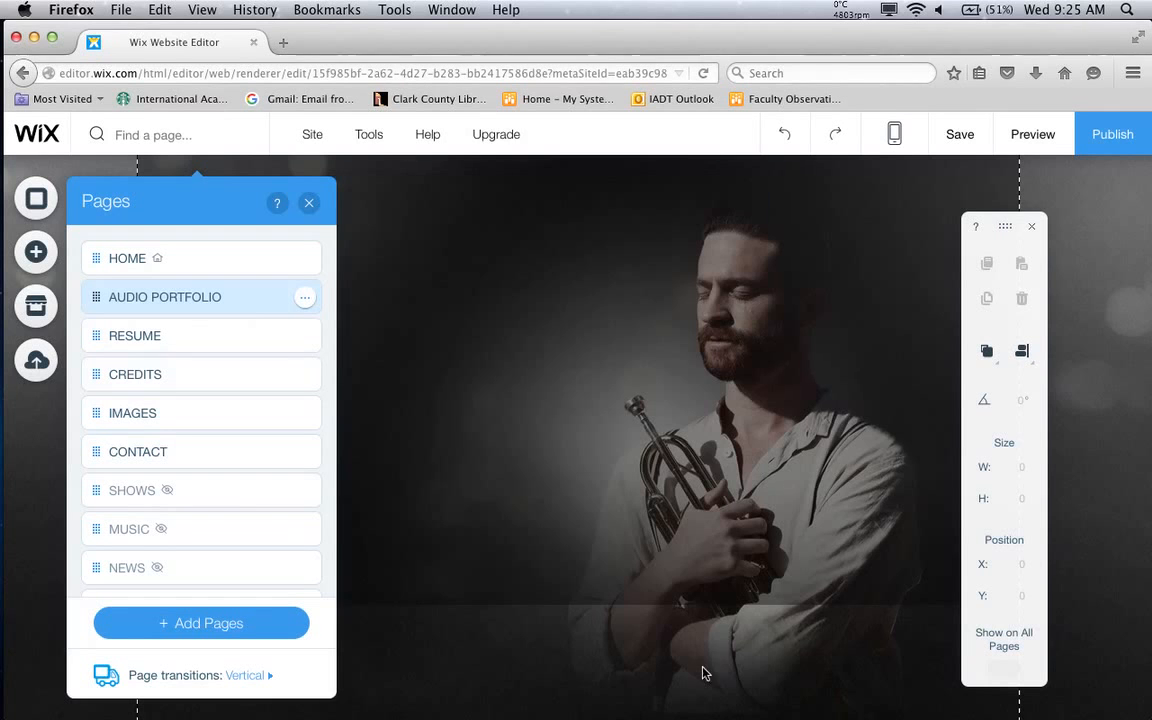
{"action": "left_click", "coordinate": [310, 204]}
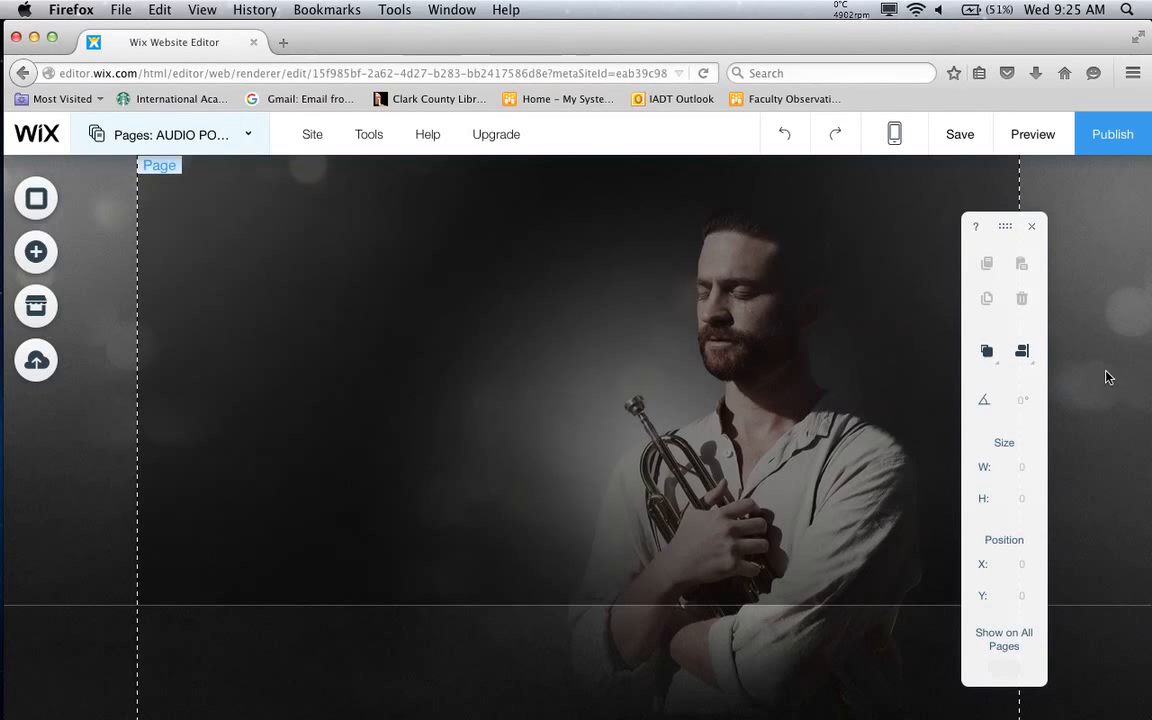
{"action": "left_click", "coordinate": [785, 136]}
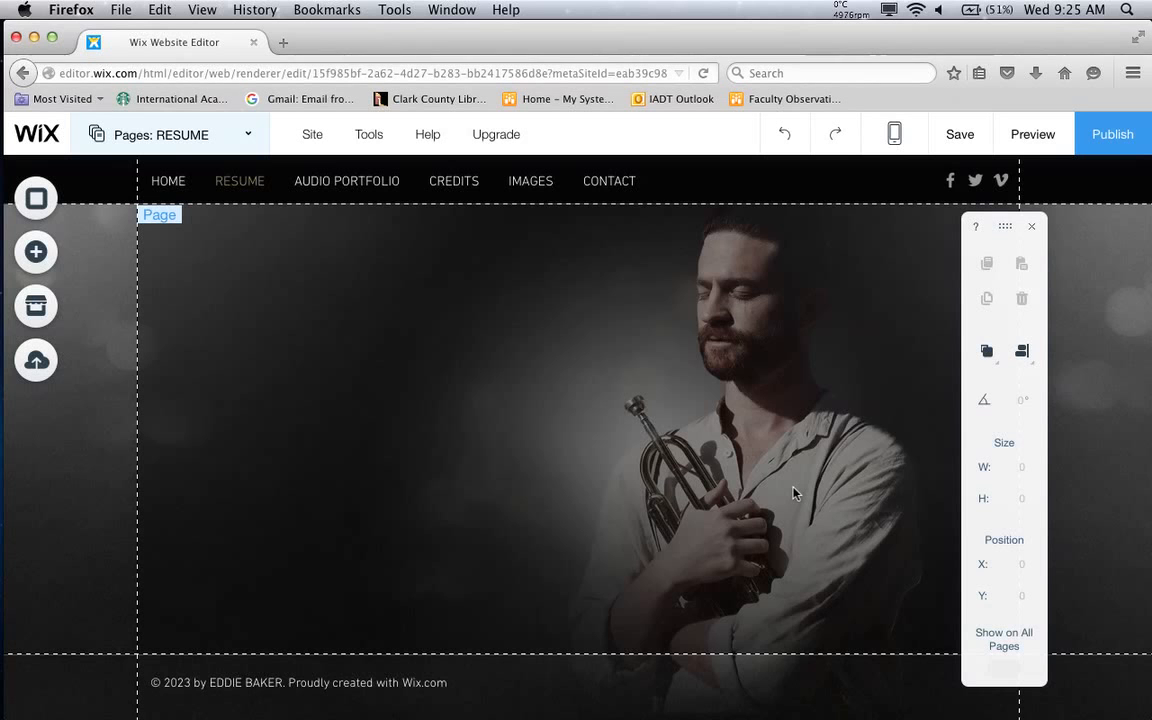
Examine how the header and footer appear on the RESUME page
{"action": "scroll", "coordinate": [793, 492], "scroll_direction": "down", "scroll_amount": 1}
{"action": "scroll", "coordinate": [793, 492], "scroll_direction": "up", "scroll_amount": 1}
{"action": "scroll", "coordinate": [793, 492], "scroll_direction": "down", "scroll_amount": 1}
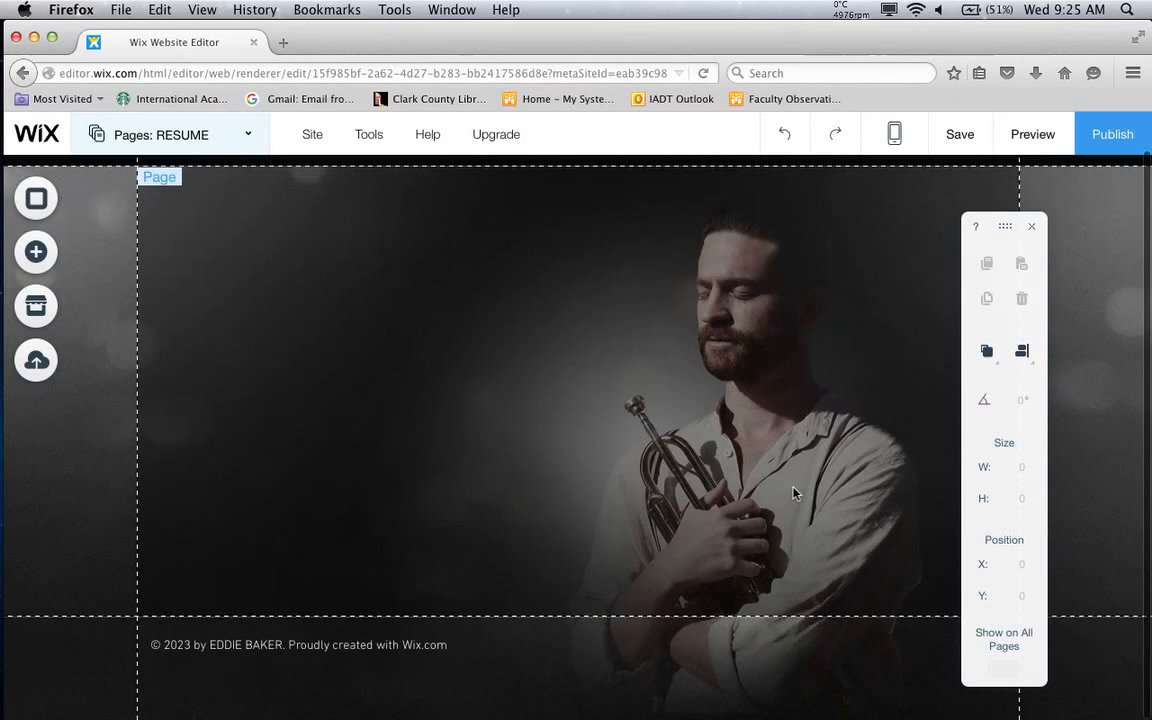
{"action": "scroll", "coordinate": [793, 492], "scroll_direction": "up", "scroll_amount": 1}
{"action": "scroll", "coordinate": [793, 492], "scroll_direction": "down", "scroll_amount": 1}
{"action": "scroll", "coordinate": [793, 492], "scroll_direction": "up", "scroll_amount": 1}
{"action": "scroll", "coordinate": [793, 492], "scroll_direction": "down", "scroll_amount": 1}
{"action": "scroll", "coordinate": [793, 492], "scroll_direction": "up", "scroll_amount": 1}
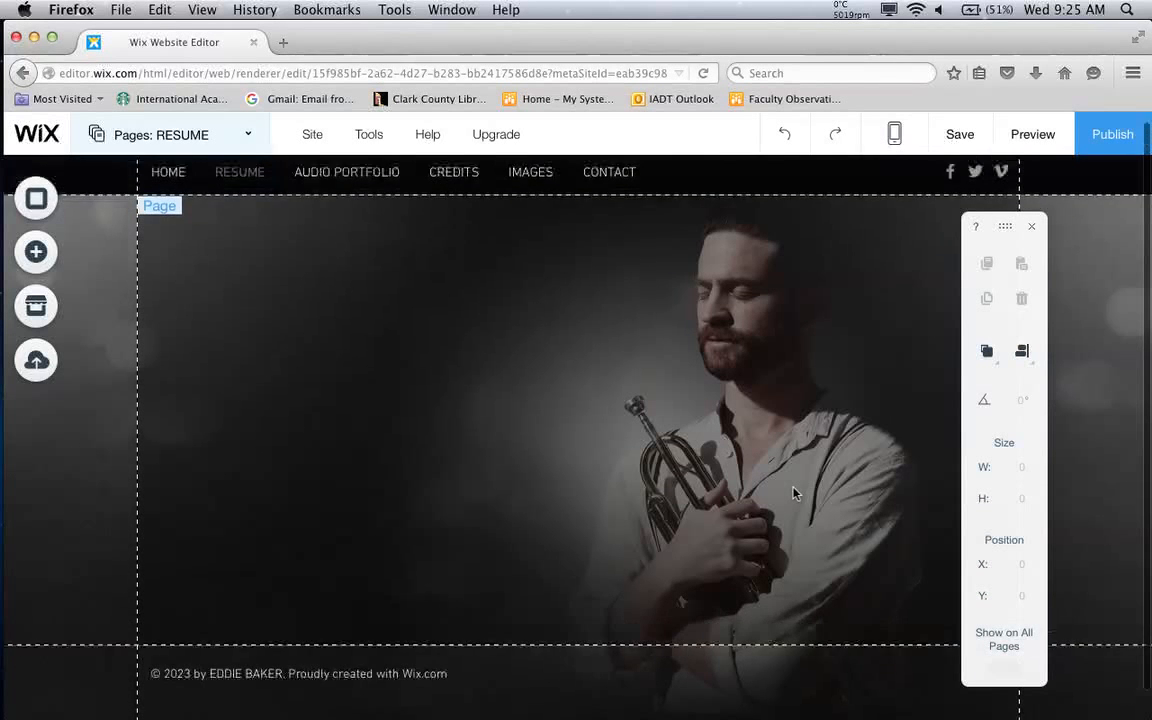
{"action": "scroll", "coordinate": [793, 492], "scroll_direction": "down", "scroll_amount": 1}
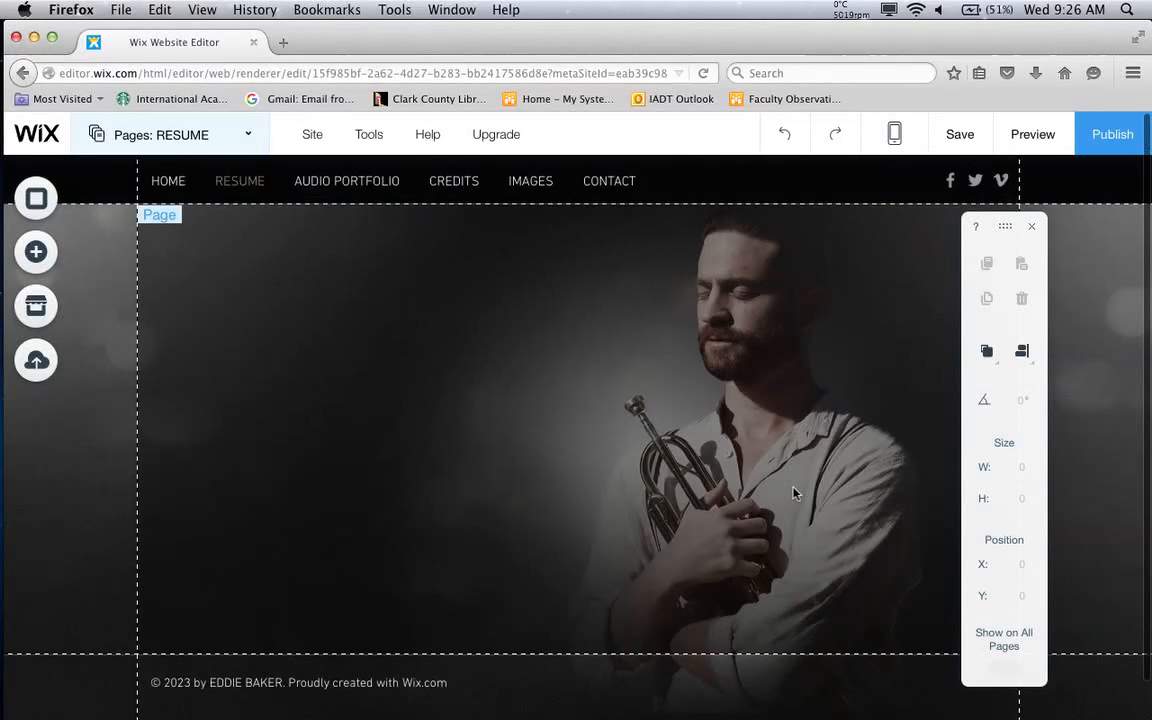
Go to the HOME page and look through its content from the header down to the footer
{"action": "left_click", "coordinate": [240, 145]}
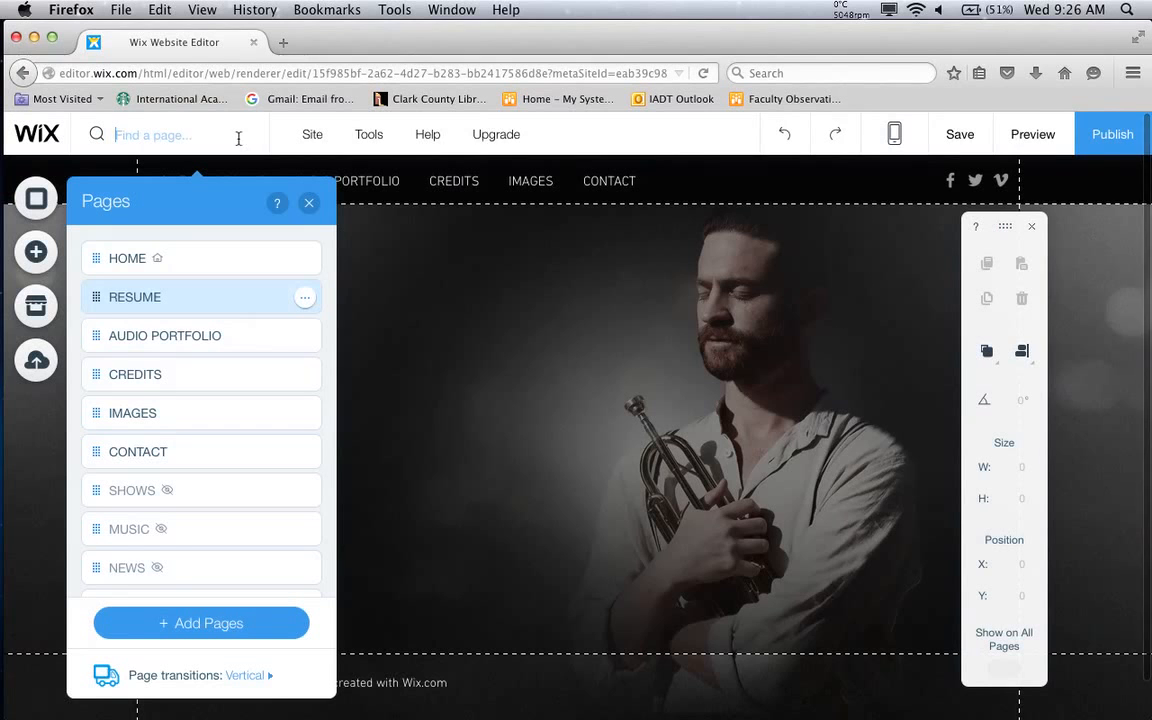
{"action": "left_click", "coordinate": [196, 269]}
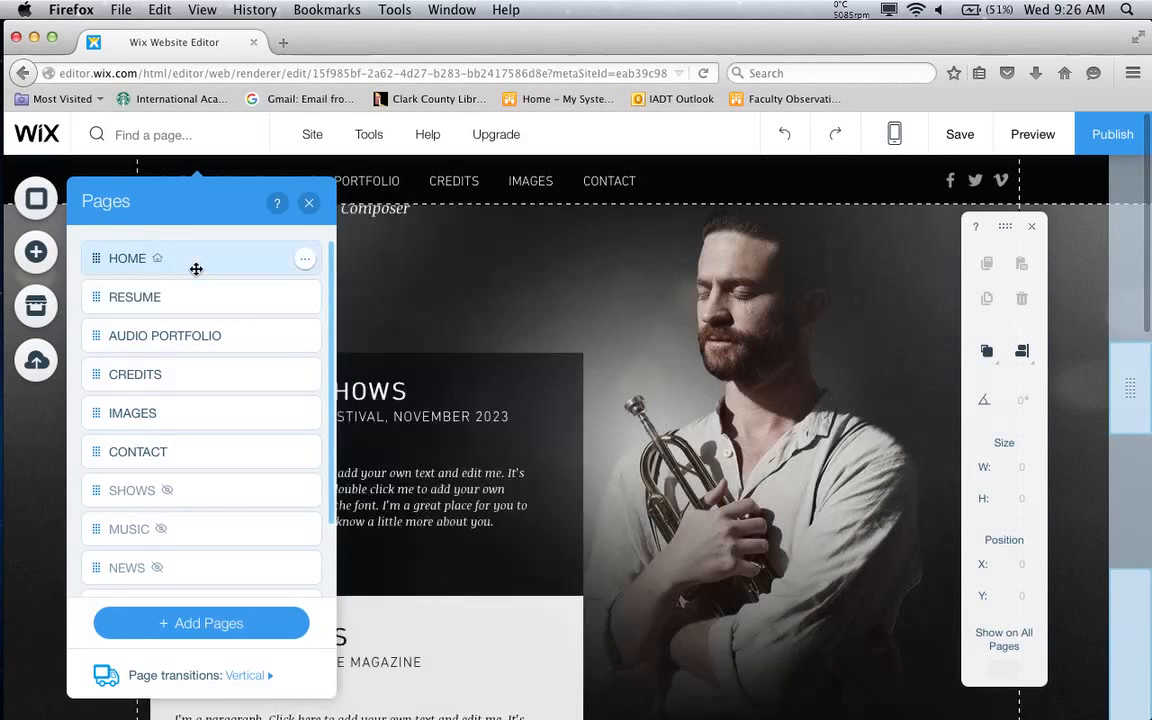
{"action": "left_click", "coordinate": [309, 203]}
{"action": "left_click", "coordinate": [755, 556]}
{"action": "scroll", "coordinate": [755, 556], "scroll_direction": "down", "scroll_amount": 3}
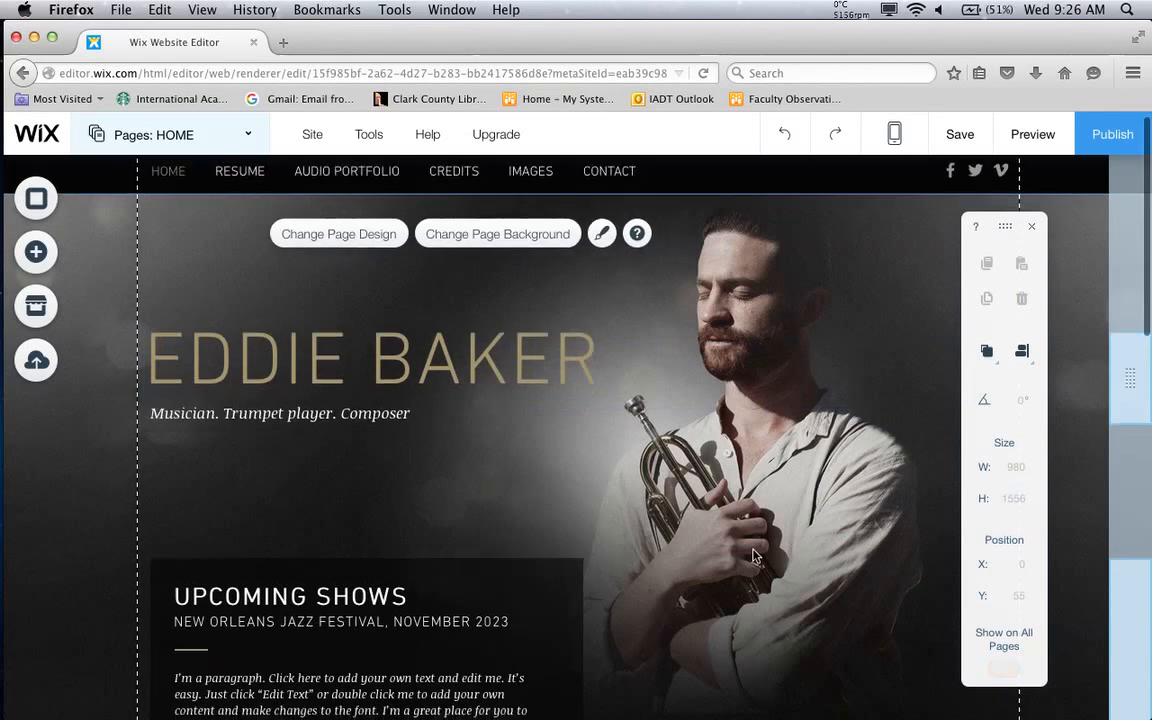
{"action": "scroll", "coordinate": [755, 556], "scroll_direction": "up", "scroll_amount": 3}
{"action": "scroll", "coordinate": [755, 556], "scroll_direction": "down", "scroll_amount": 10}
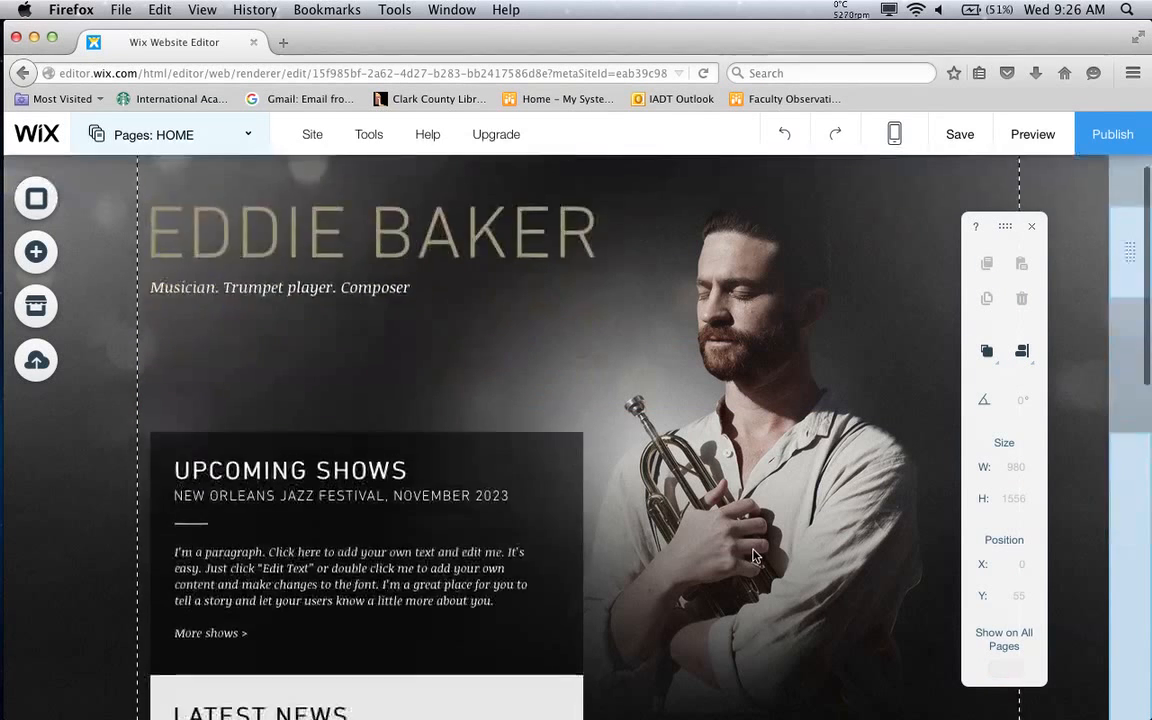
{"action": "scroll", "coordinate": [755, 556], "scroll_direction": "down", "scroll_amount": 8}
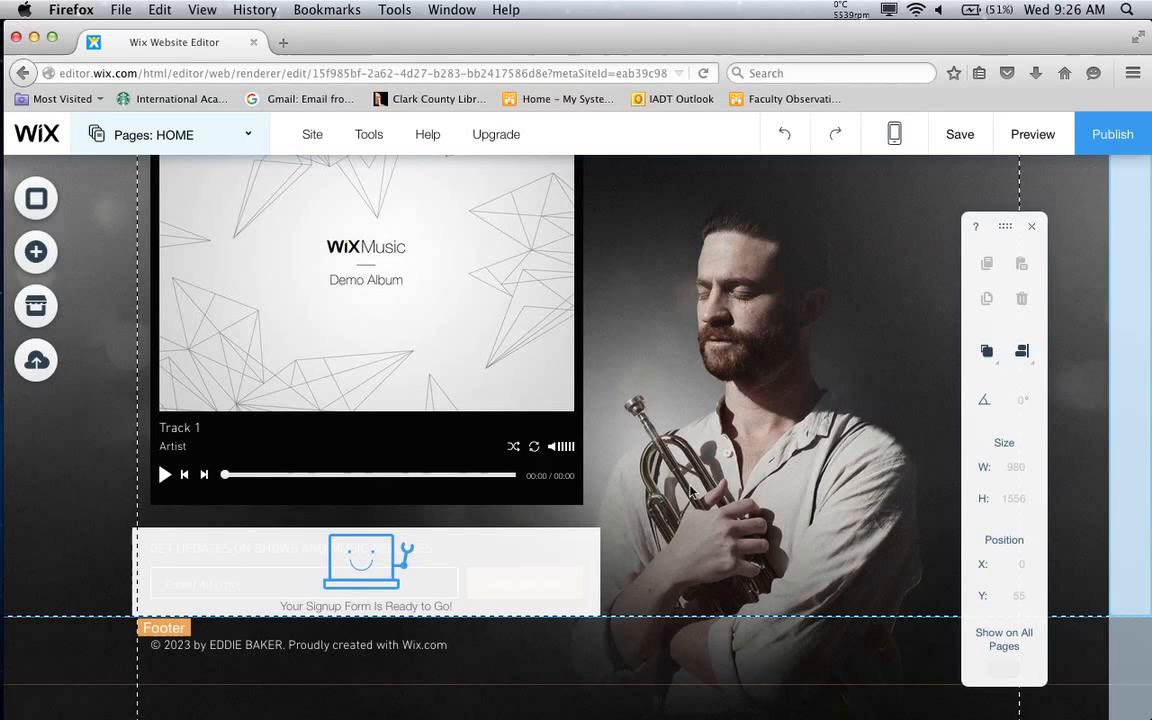
{"action": "scroll", "coordinate": [697, 477], "scroll_direction": "up", "scroll_amount": 10}
{"action": "scroll", "coordinate": [697, 477], "scroll_direction": "down", "scroll_amount": 5}
{"action": "scroll", "coordinate": [697, 477], "scroll_direction": "down", "scroll_amount": 5}
{"action": "scroll", "coordinate": [697, 477], "scroll_direction": "up", "scroll_amount": 10}
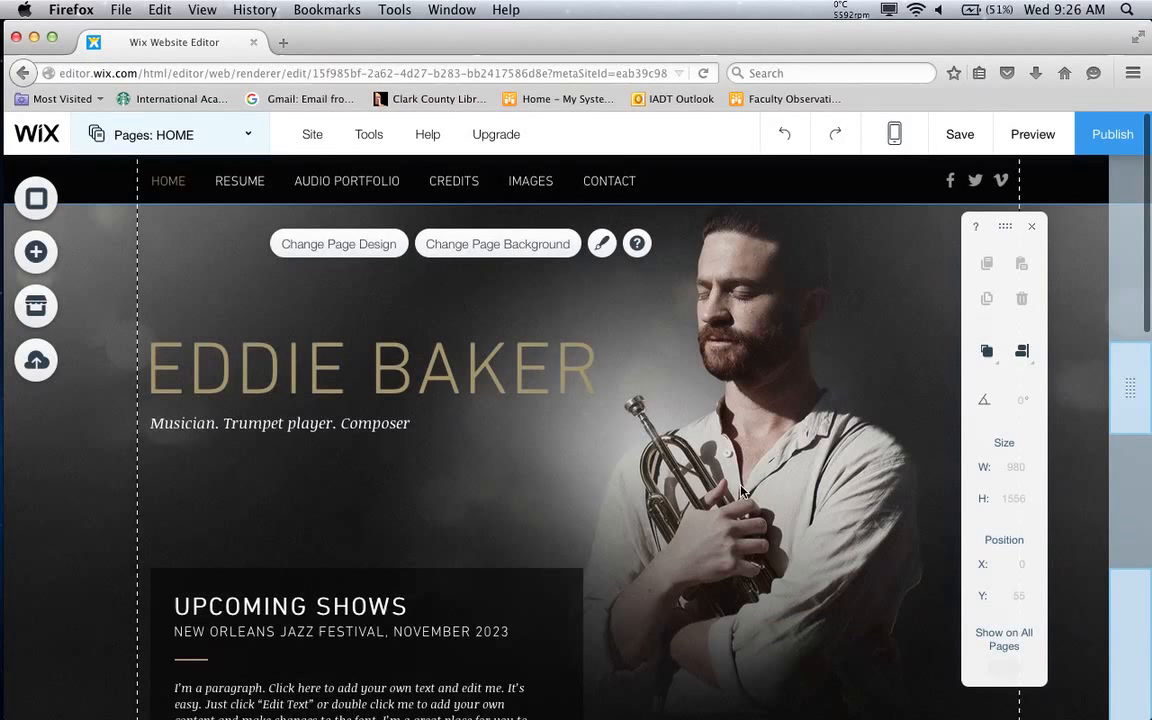
Preview the HOME page as visitors see it and return to editing
{"action": "left_click", "coordinate": [1030, 134]}
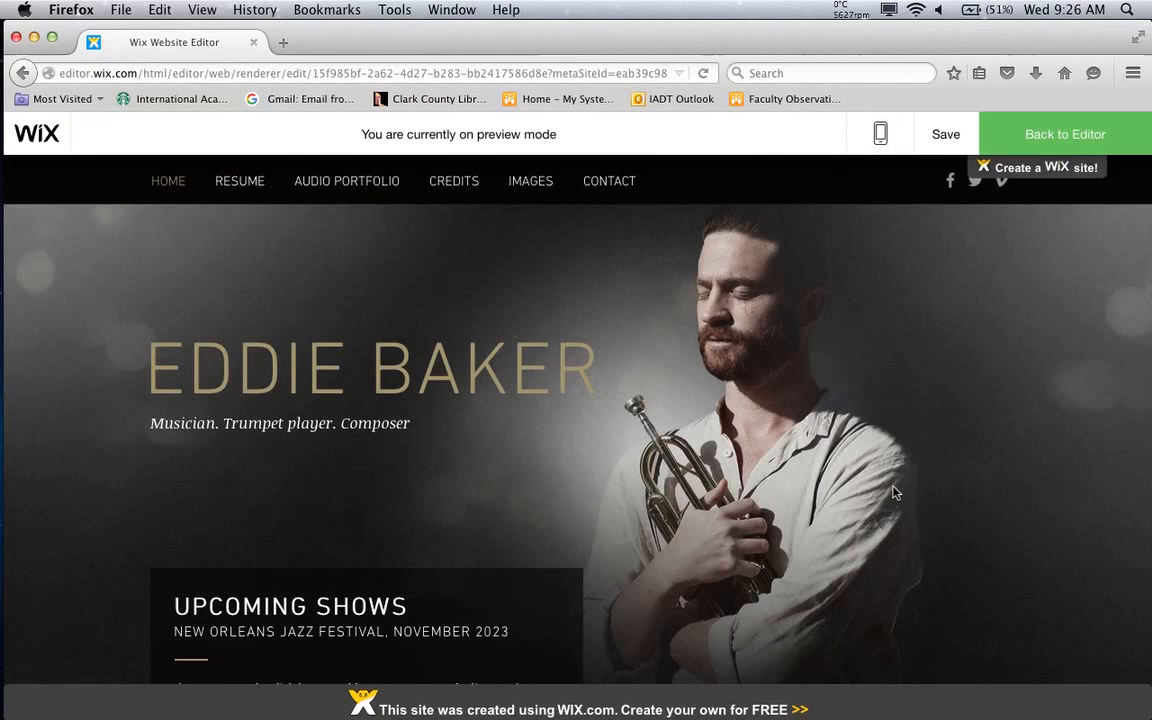
{"action": "mouse_move", "coordinate": [1040, 188]}
{"action": "left_click", "coordinate": [1066, 134]}
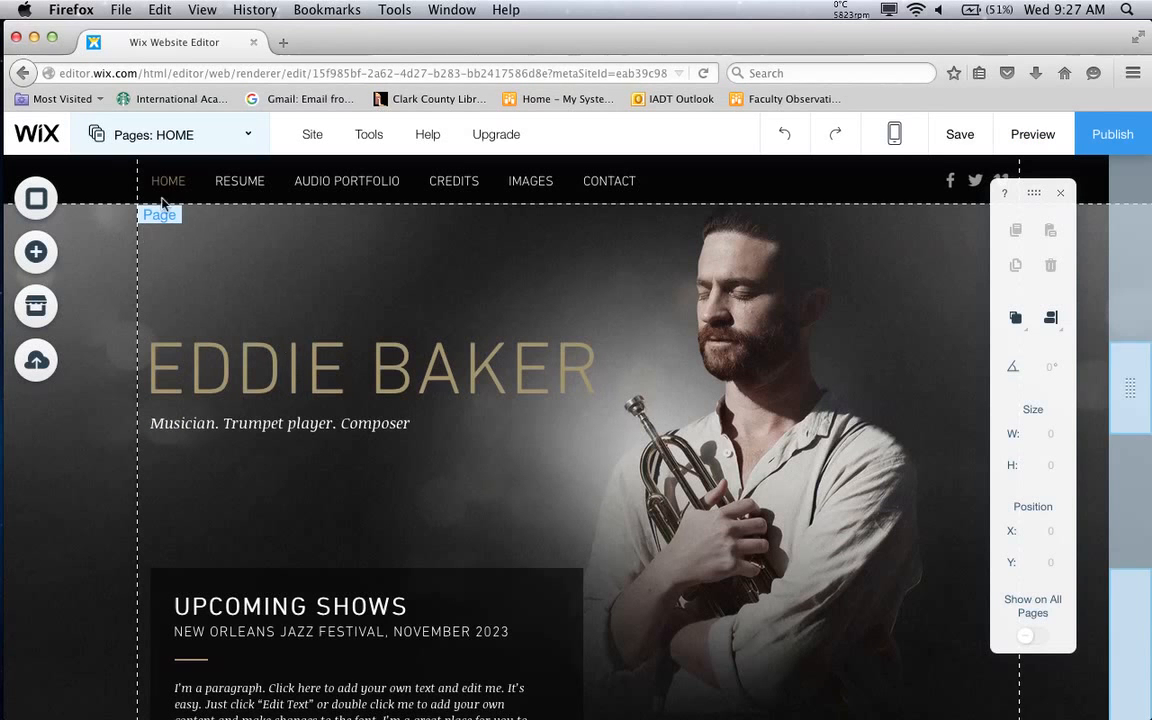
Open the page settings of the HOME page from the site's page list
{"action": "left_click", "coordinate": [251, 139]}
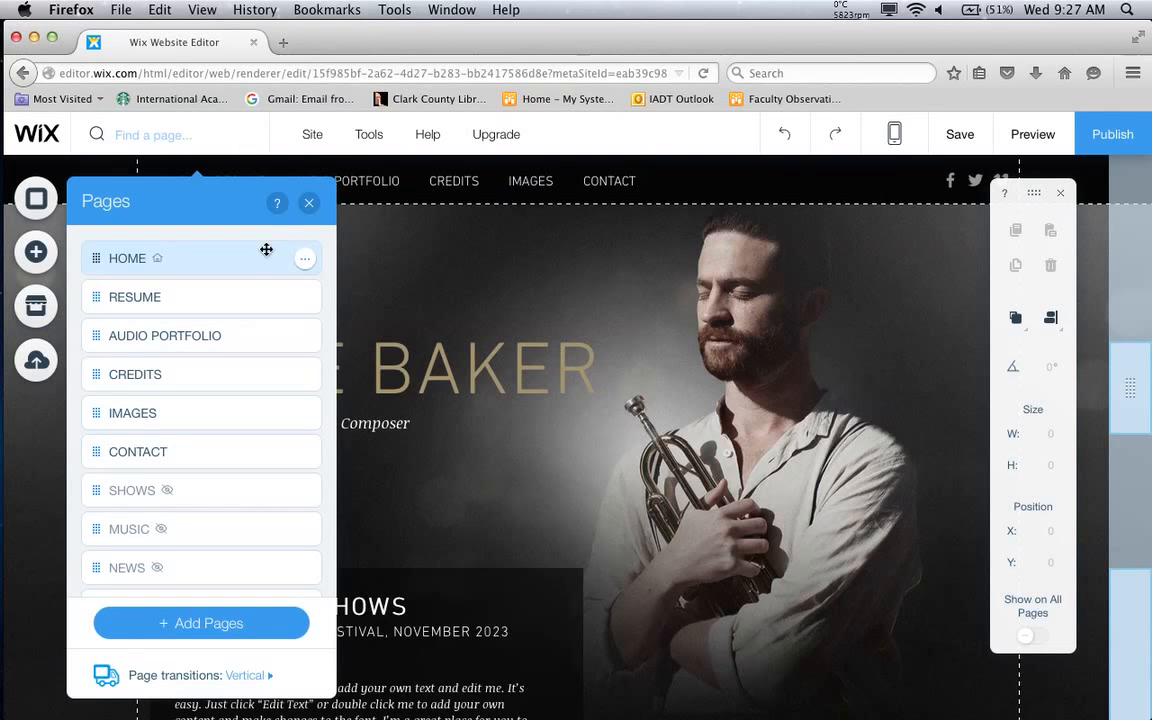
{"action": "left_click", "coordinate": [302, 293]}
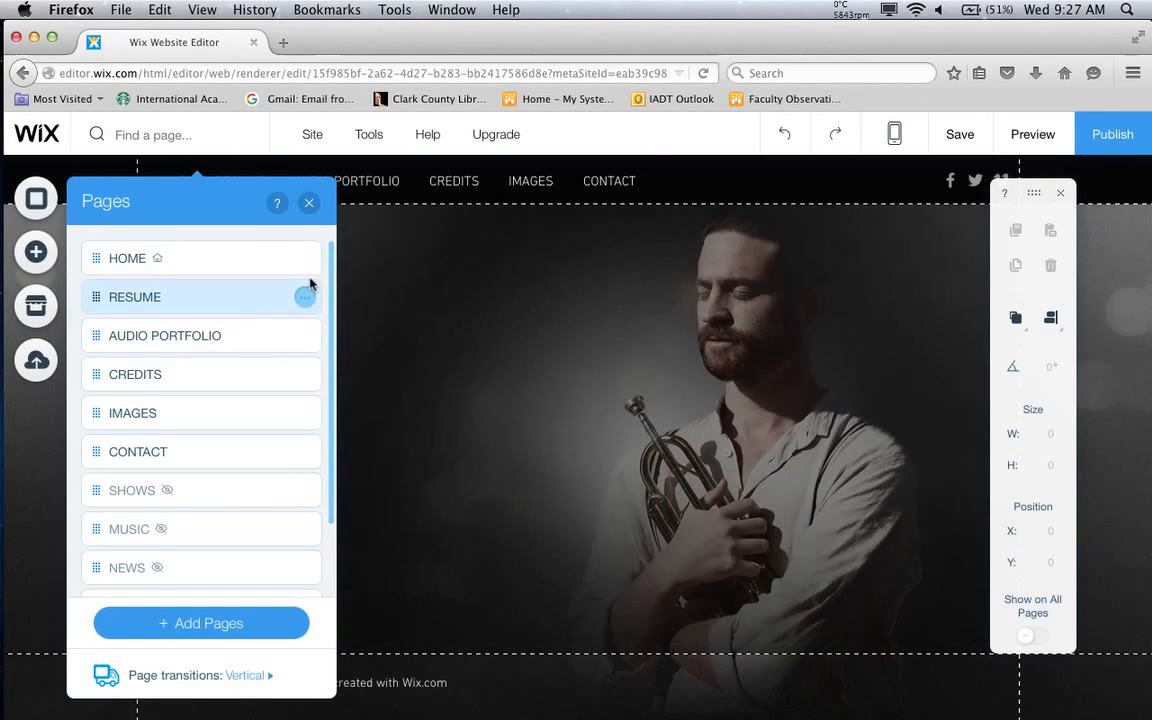
{"action": "left_click", "coordinate": [304, 260]}
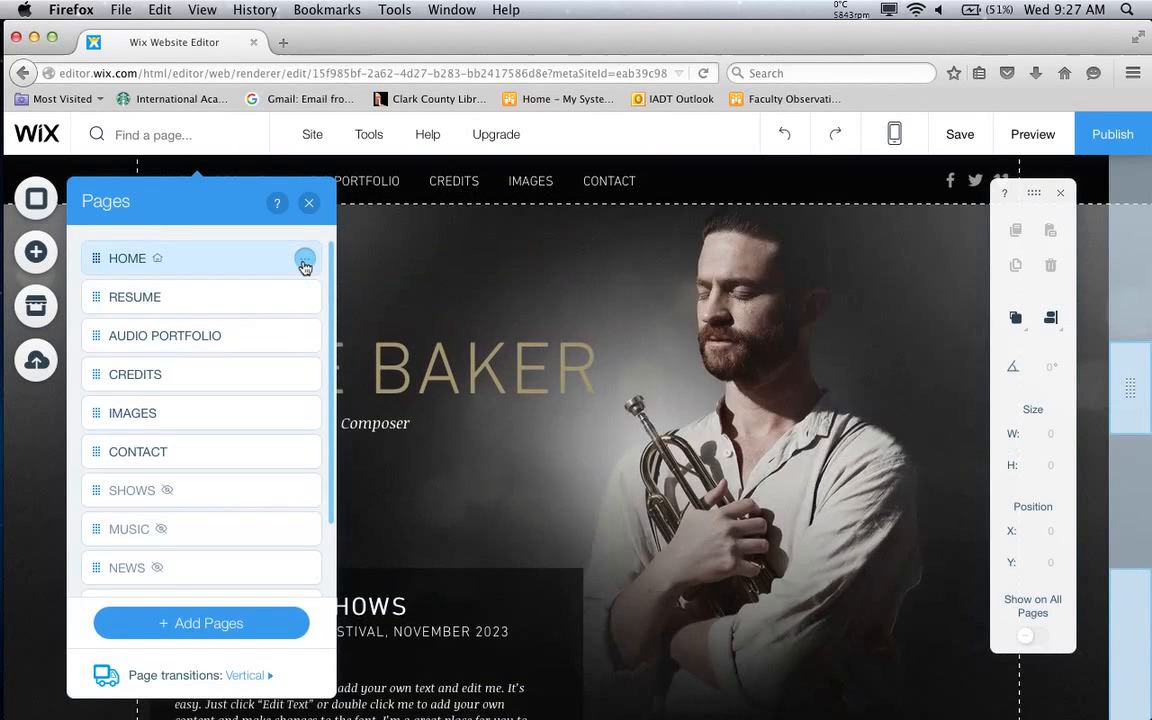
{"action": "left_click", "coordinate": [304, 261]}
{"action": "left_click", "coordinate": [378, 265]}
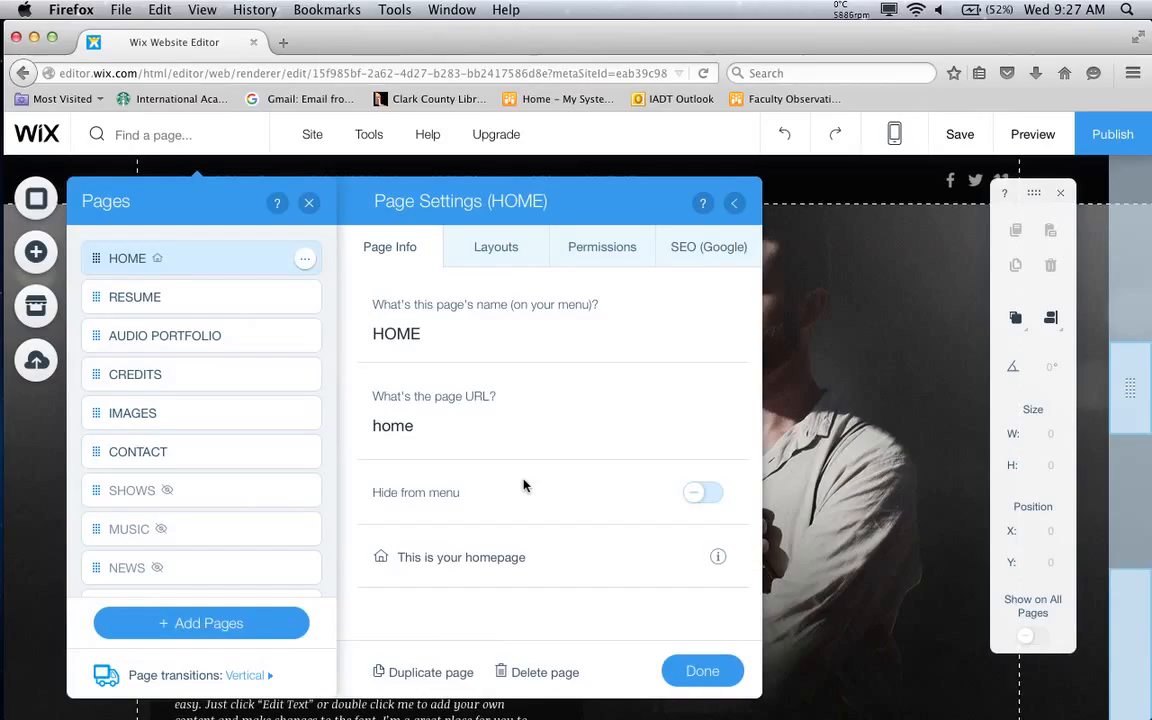
Examine the HOME page's Permissions options and its SEO (Google) fields down to the hide-from-search-results option
{"action": "left_click", "coordinate": [591, 262]}
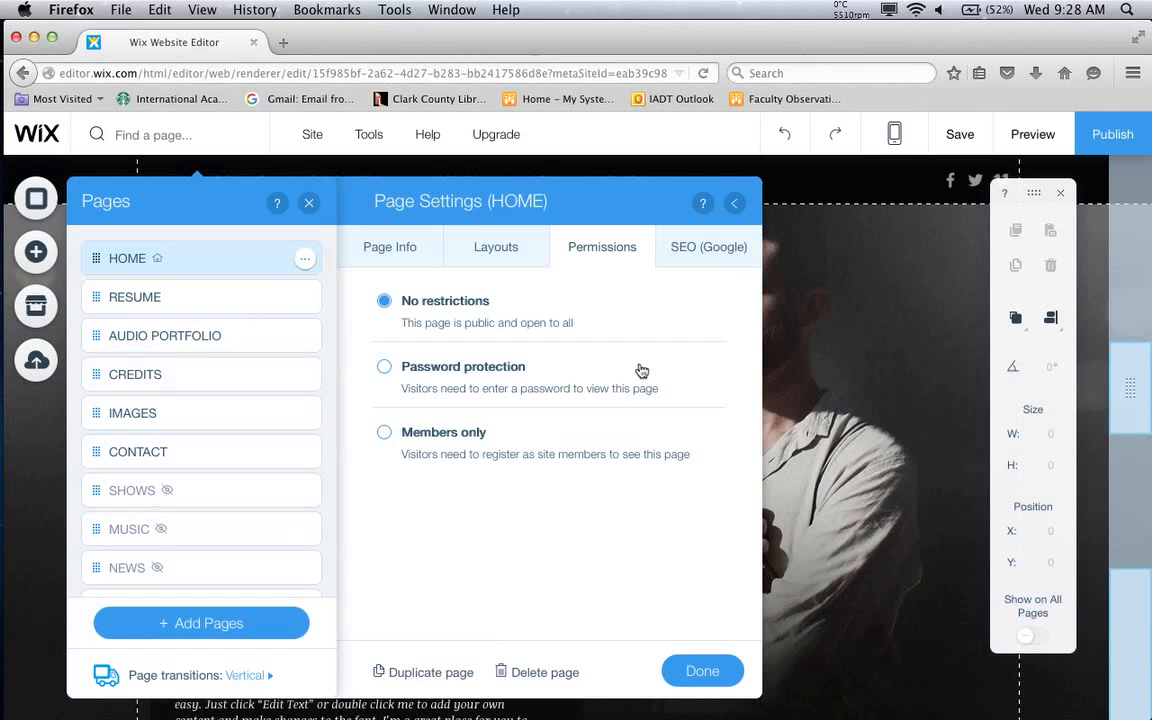
{"action": "left_click", "coordinate": [721, 259]}
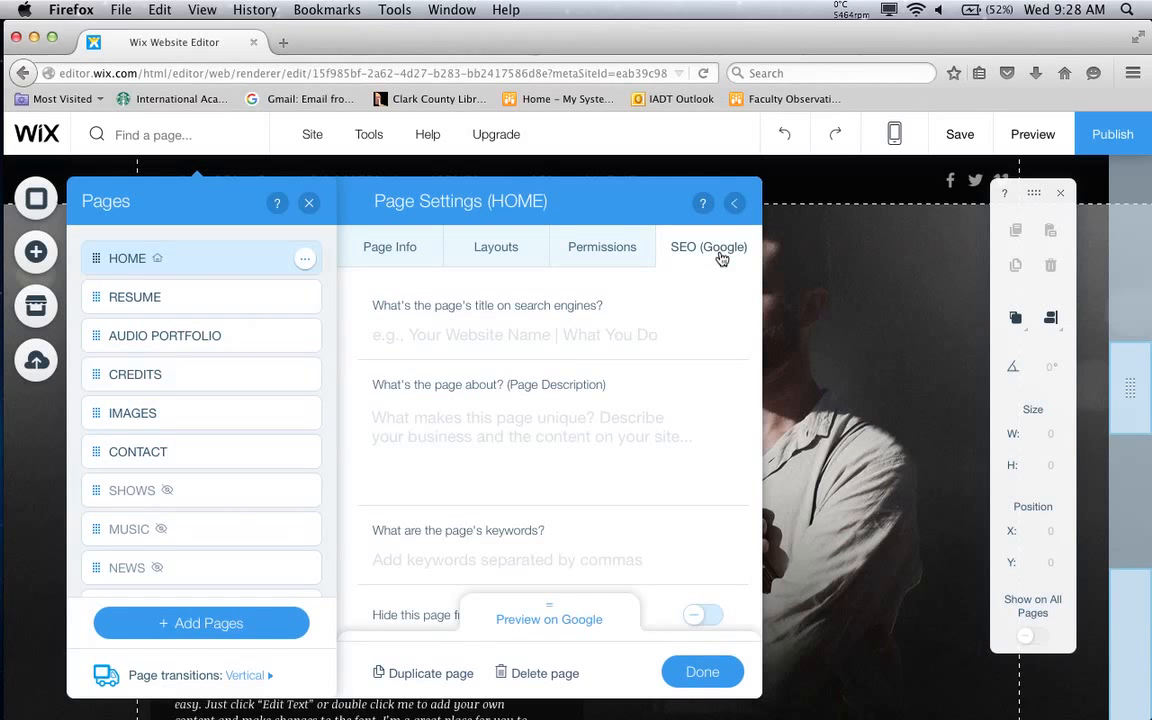
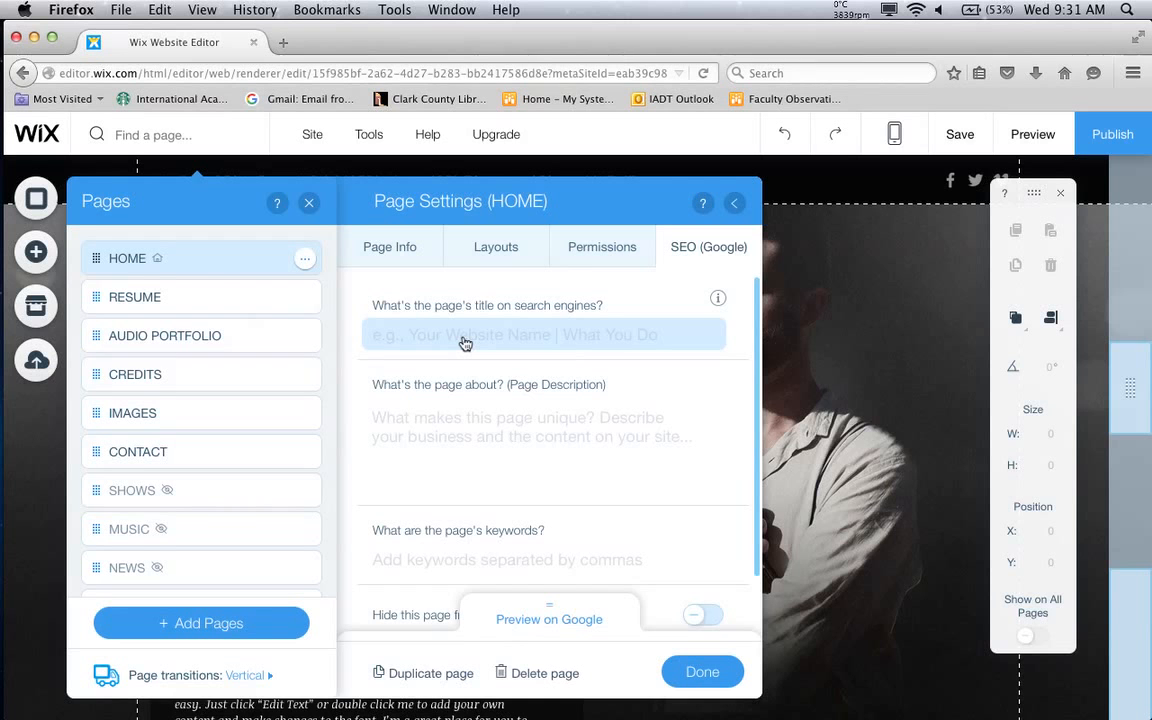
{"action": "scroll", "coordinate": [671, 483], "scroll_direction": "down", "scroll_amount": 1}
{"action": "scroll", "coordinate": [671, 483], "scroll_direction": "down", "scroll_amount": 2}
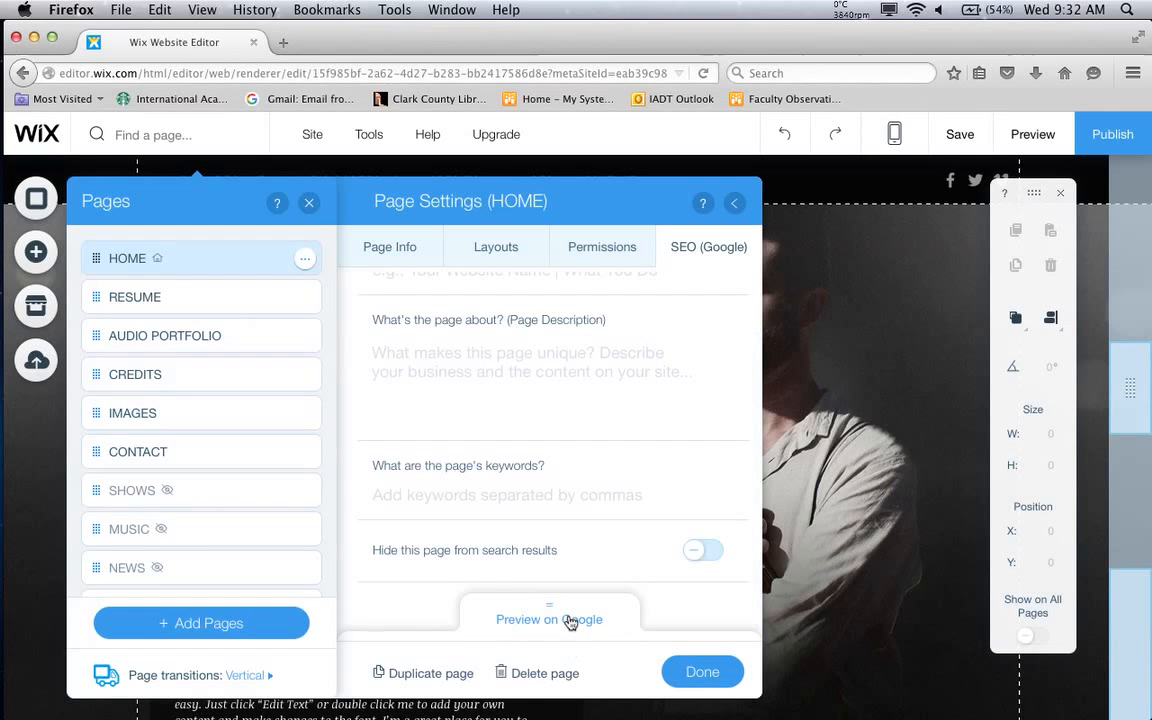
{"action": "scroll", "coordinate": [641, 471], "scroll_direction": "up", "scroll_amount": 2}
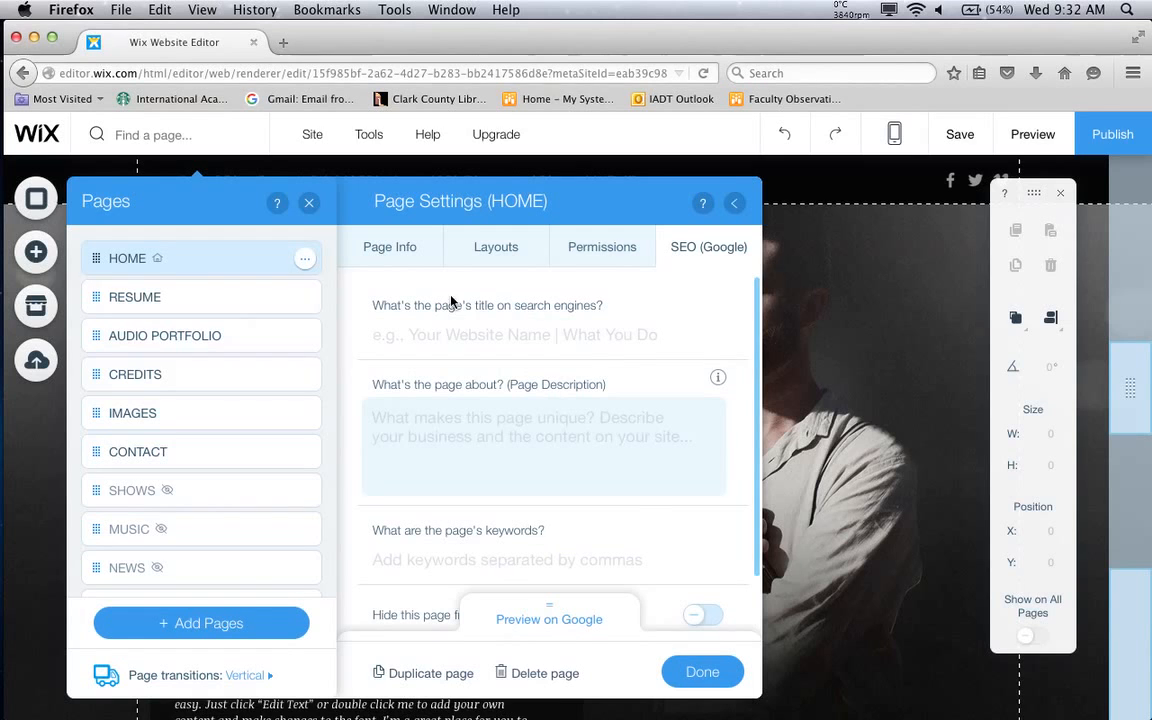
Search Google for the artist's full name in a new browser tab and open the artist's Wix site in another tab
{"action": "left_click", "coordinate": [283, 42]}
{"action": "left_click", "coordinate": [787, 72]}
{"action": "type", "text": "vince cas"}
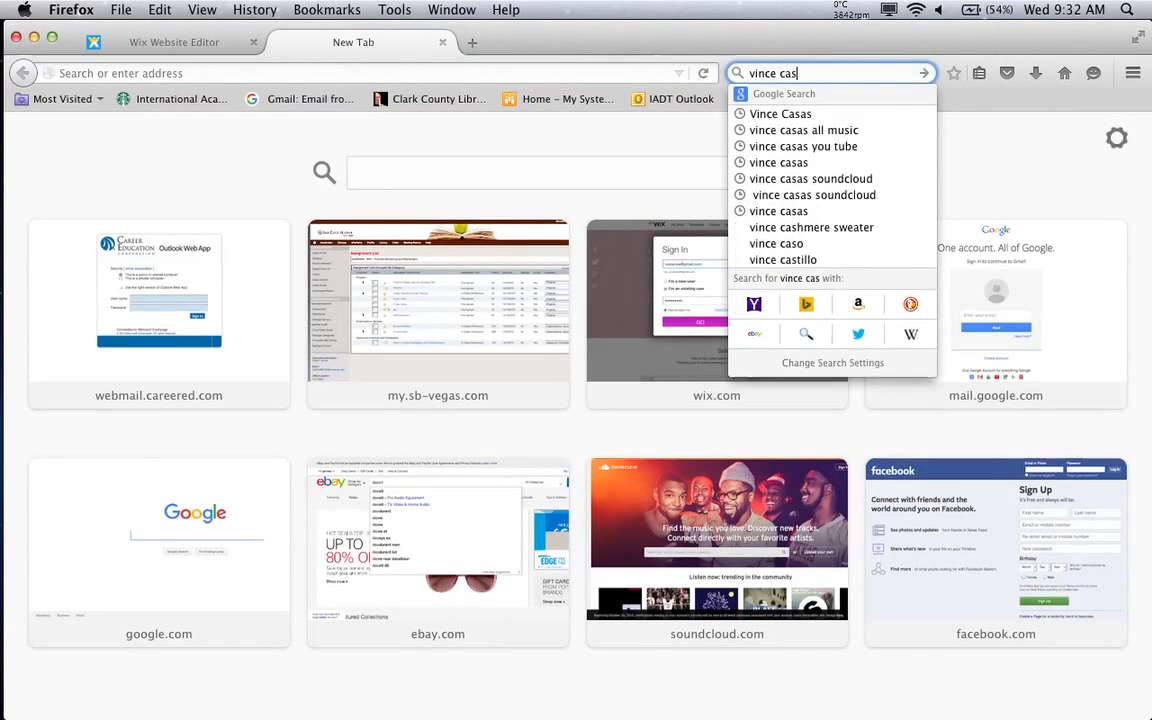
{"action": "type", "text": "as"}
{"action": "key", "text": "Return"}
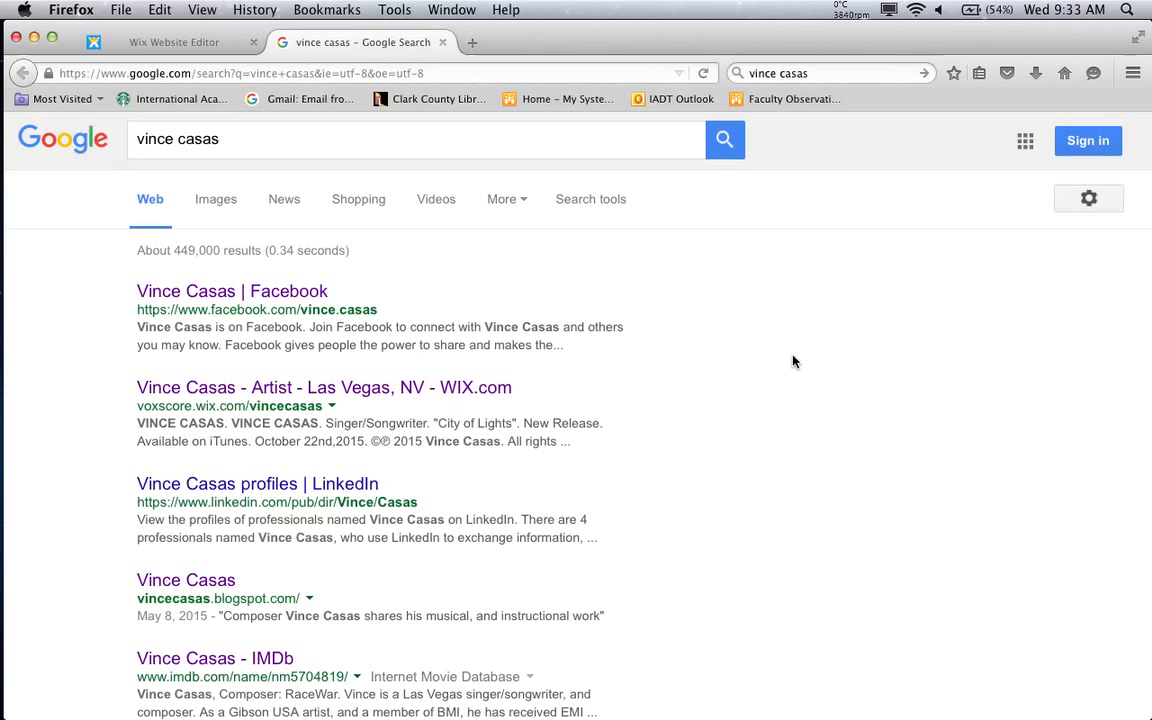
{"action": "right_click", "coordinate": [323, 390]}
{"action": "left_click", "coordinate": [488, 395]}
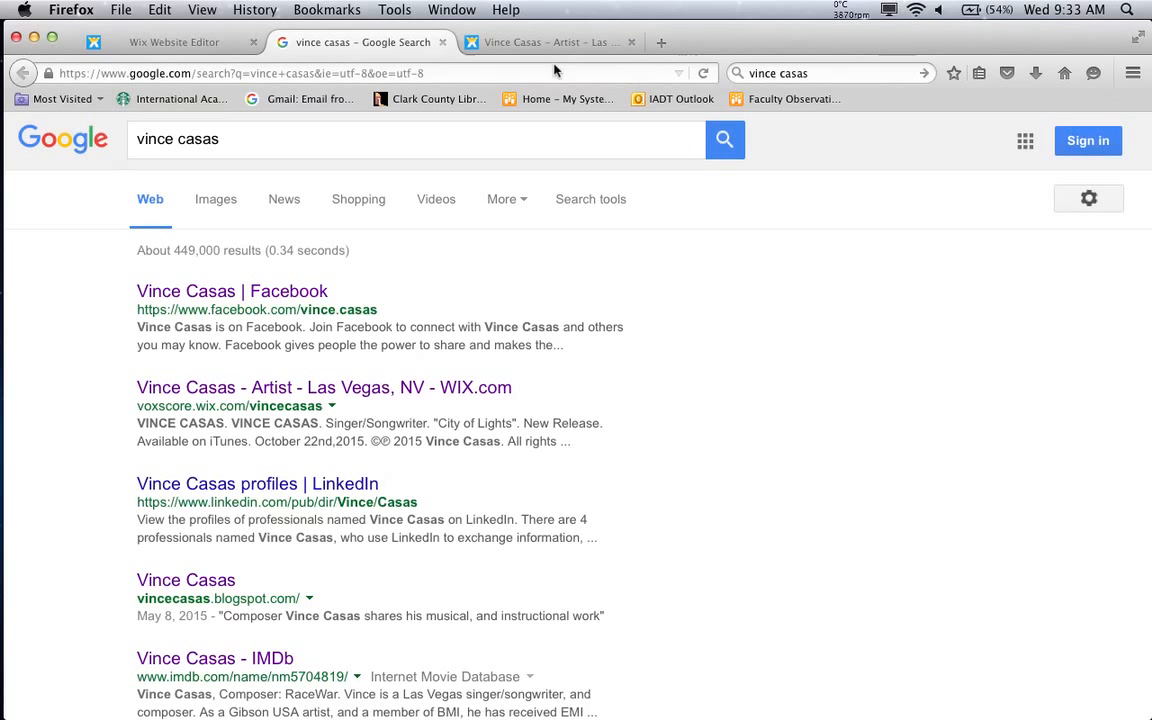
{"action": "left_click", "coordinate": [560, 44]}
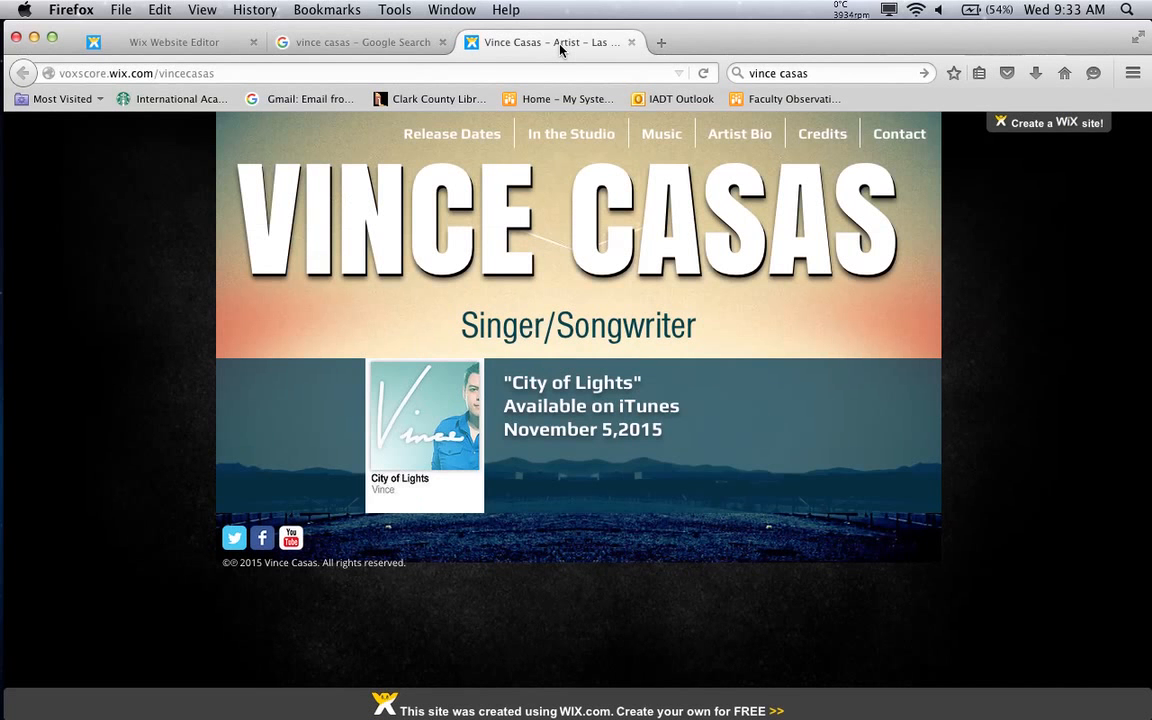
Open the Facebook, YouTube and Twitter links of the artist's site, each in its own new browser tab
{"action": "right_click", "coordinate": [264, 548]}
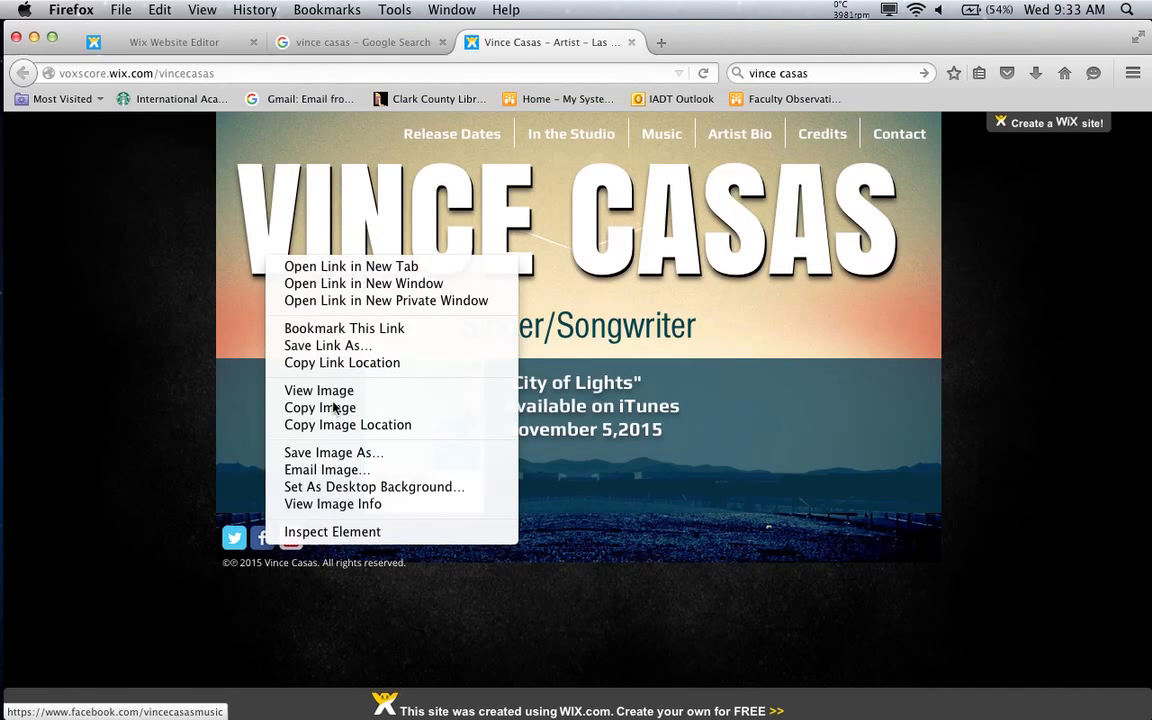
{"action": "left_click", "coordinate": [391, 268]}
{"action": "right_click", "coordinate": [292, 530]}
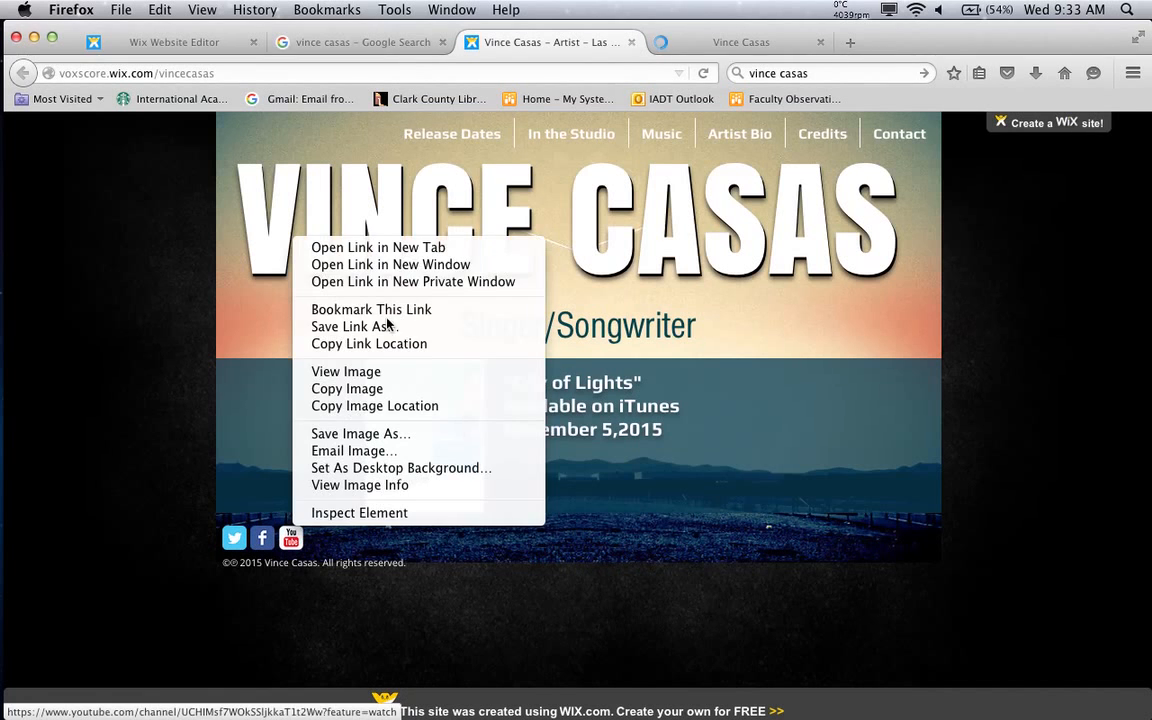
{"action": "left_click", "coordinate": [407, 249]}
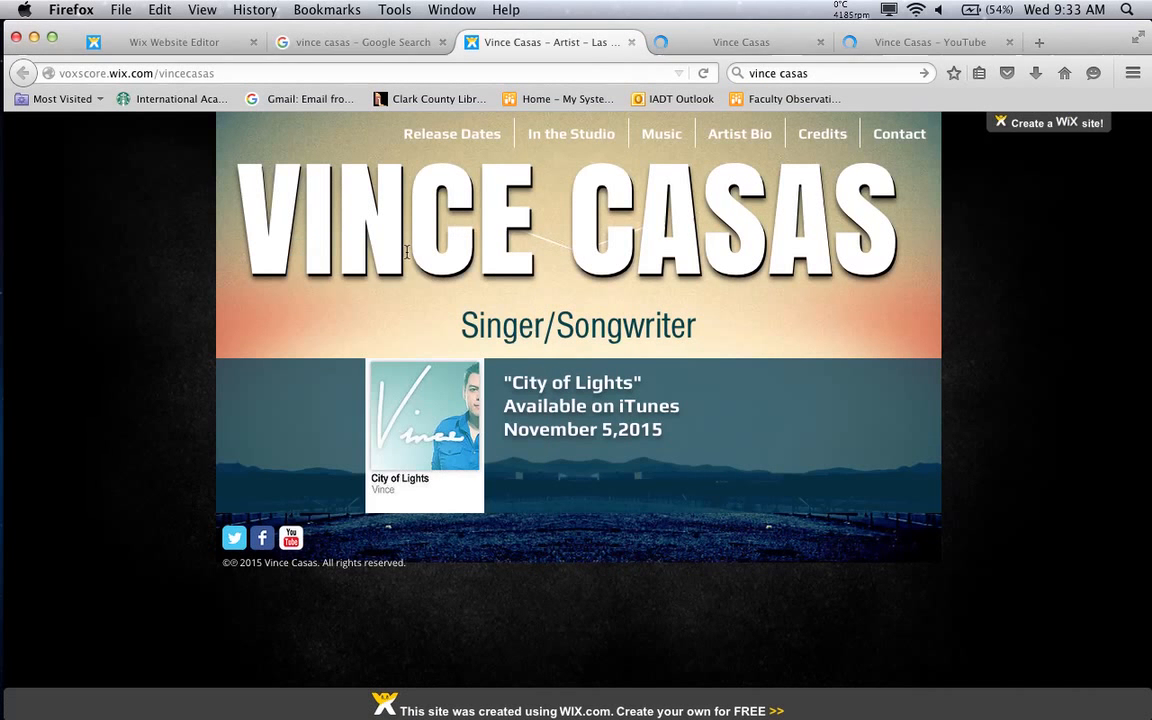
{"action": "right_click", "coordinate": [238, 535]}
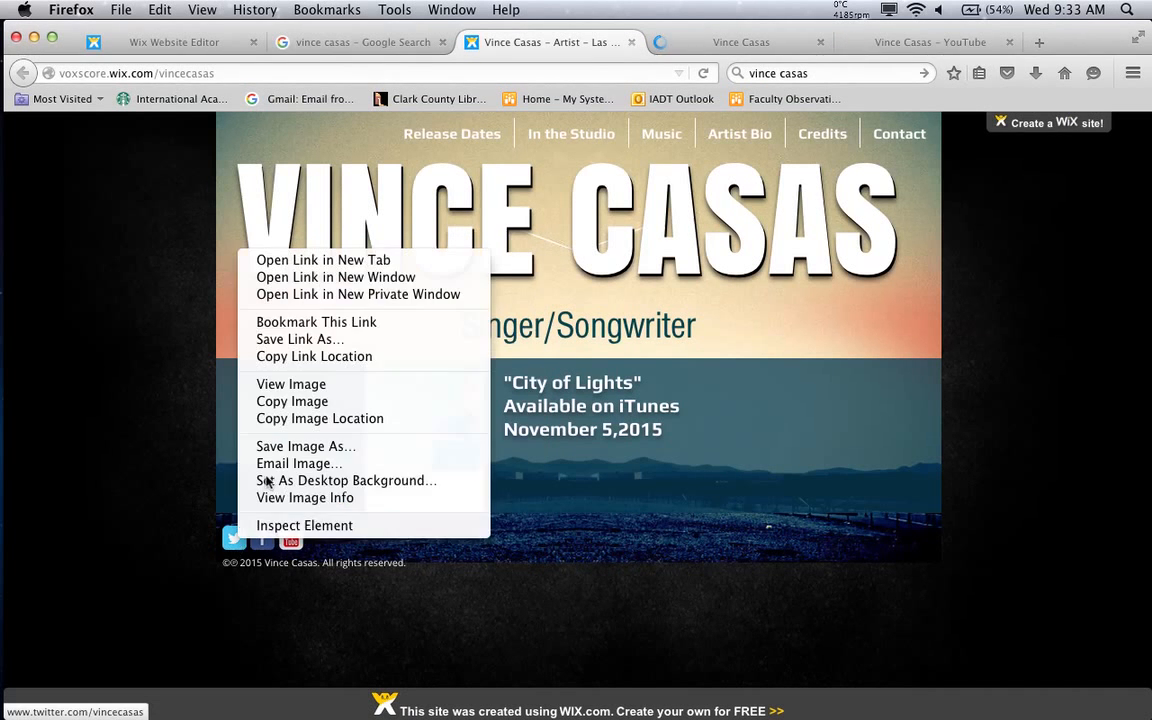
{"action": "left_click", "coordinate": [367, 261]}
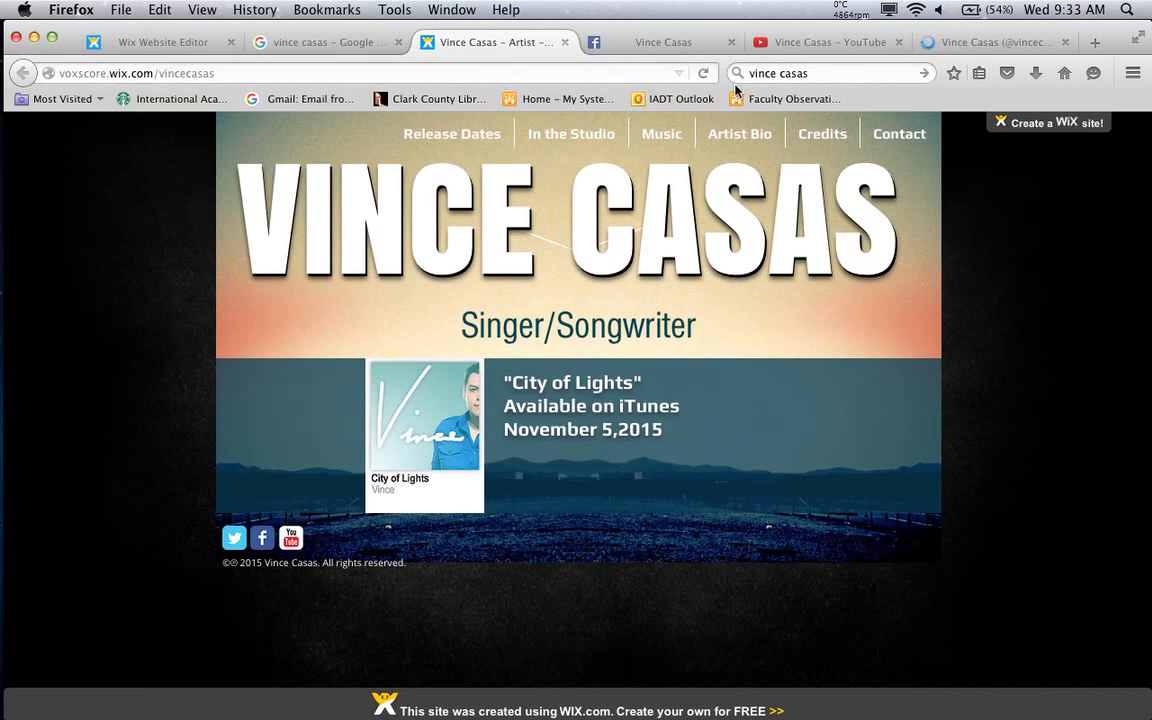
View the artist's YouTube, Twitter and Facebook pages and close those three browser tabs
{"action": "left_click", "coordinate": [818, 45]}
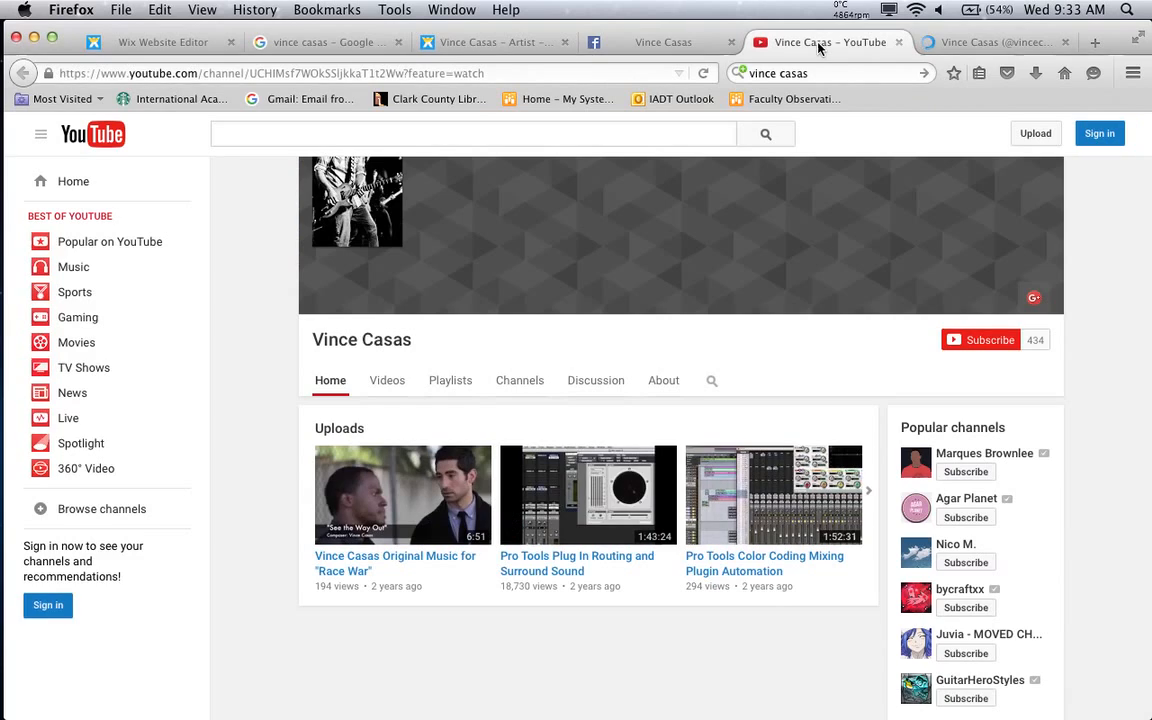
{"action": "left_click", "coordinate": [952, 47]}
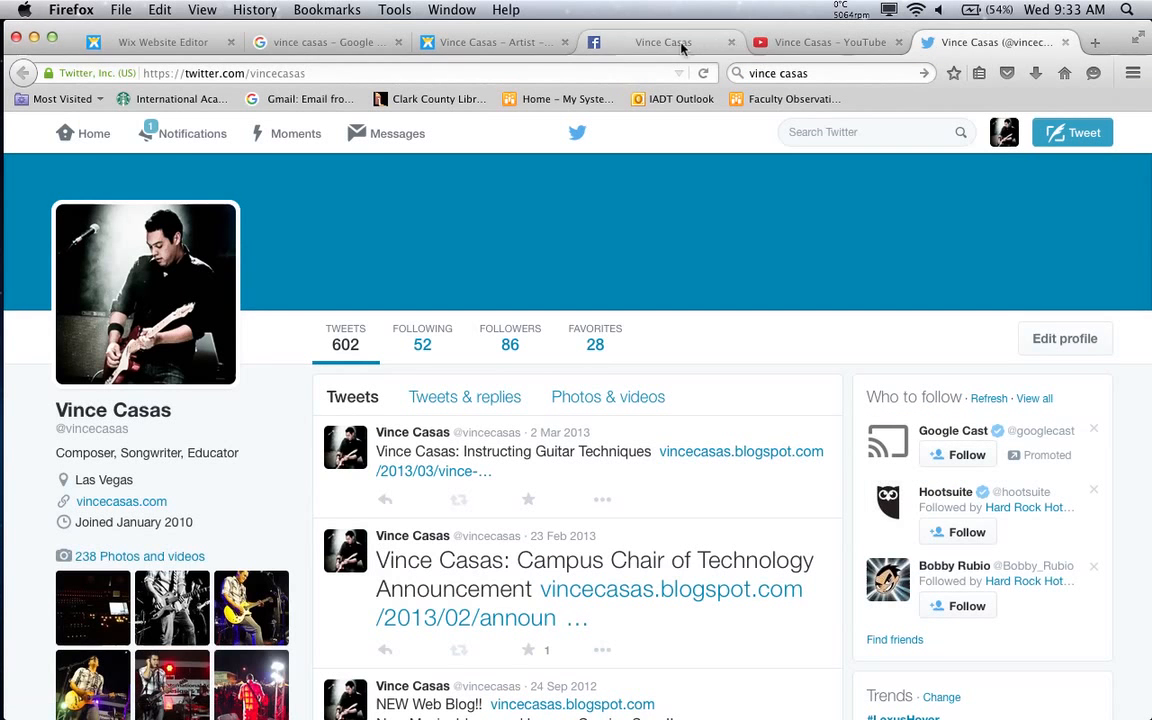
{"action": "left_click", "coordinate": [668, 44]}
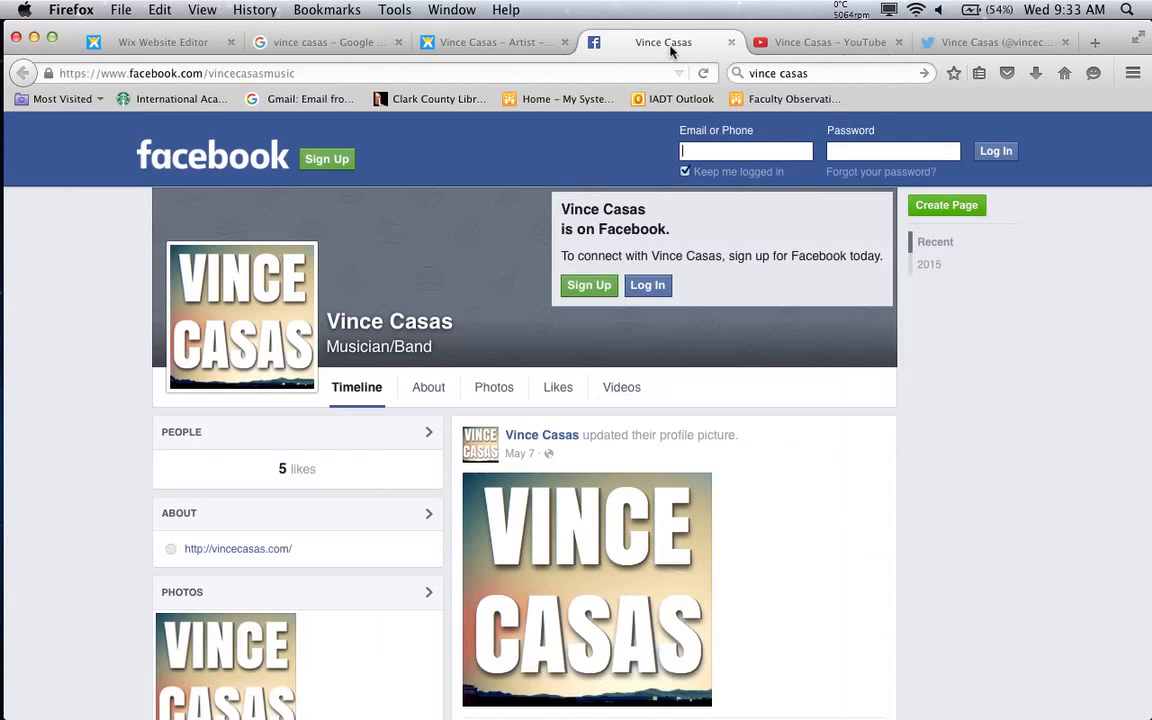
{"action": "left_click", "coordinate": [732, 43]}
{"action": "left_click", "coordinate": [732, 43]}
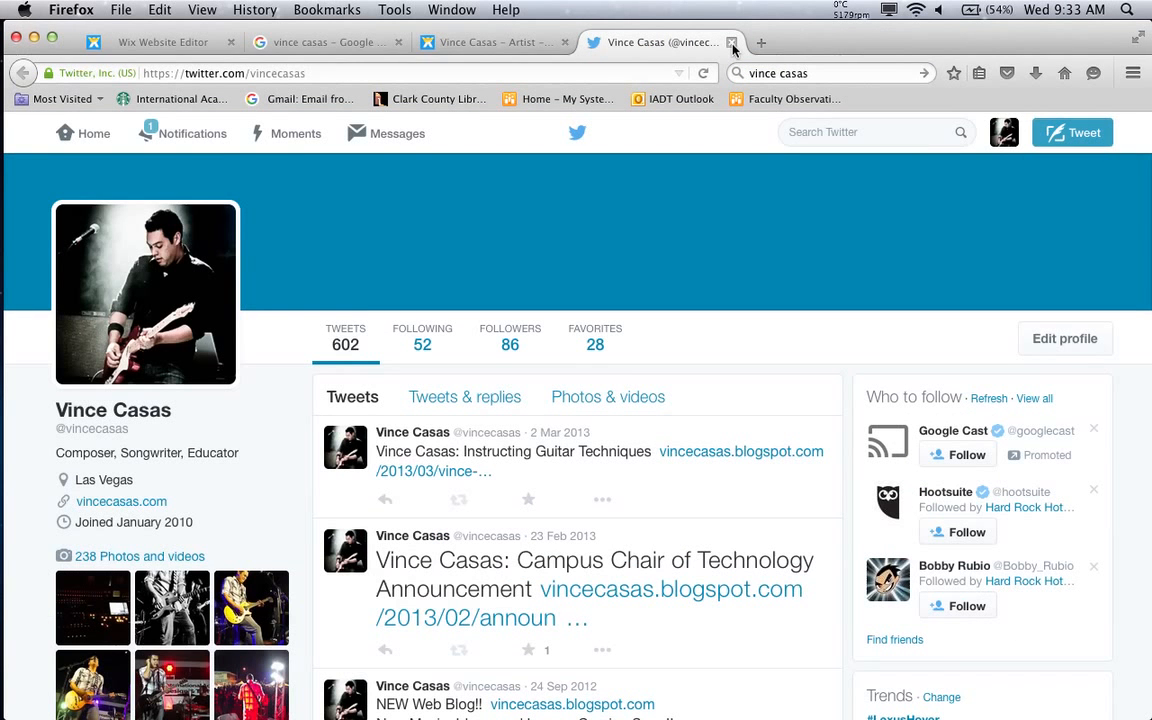
{"action": "left_click", "coordinate": [732, 43]}
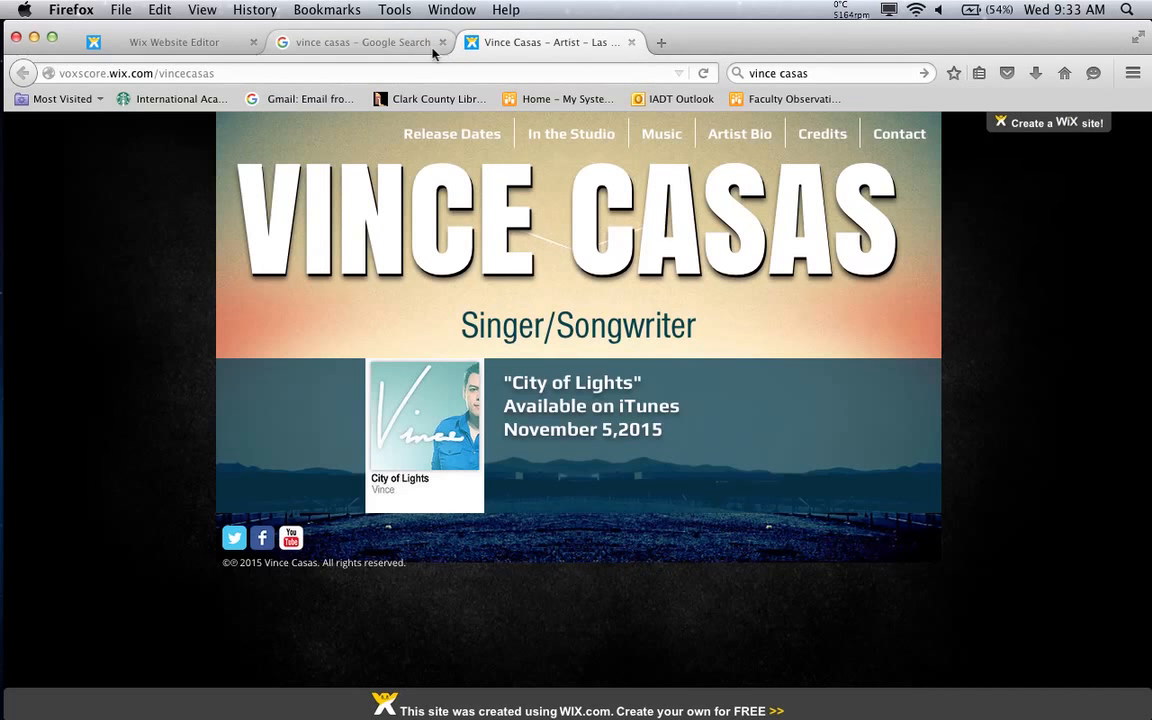
Switch back to the Wix Website Editor and close the HOME page settings and the page list
{"action": "left_click", "coordinate": [380, 43]}
{"action": "left_click", "coordinate": [172, 42]}
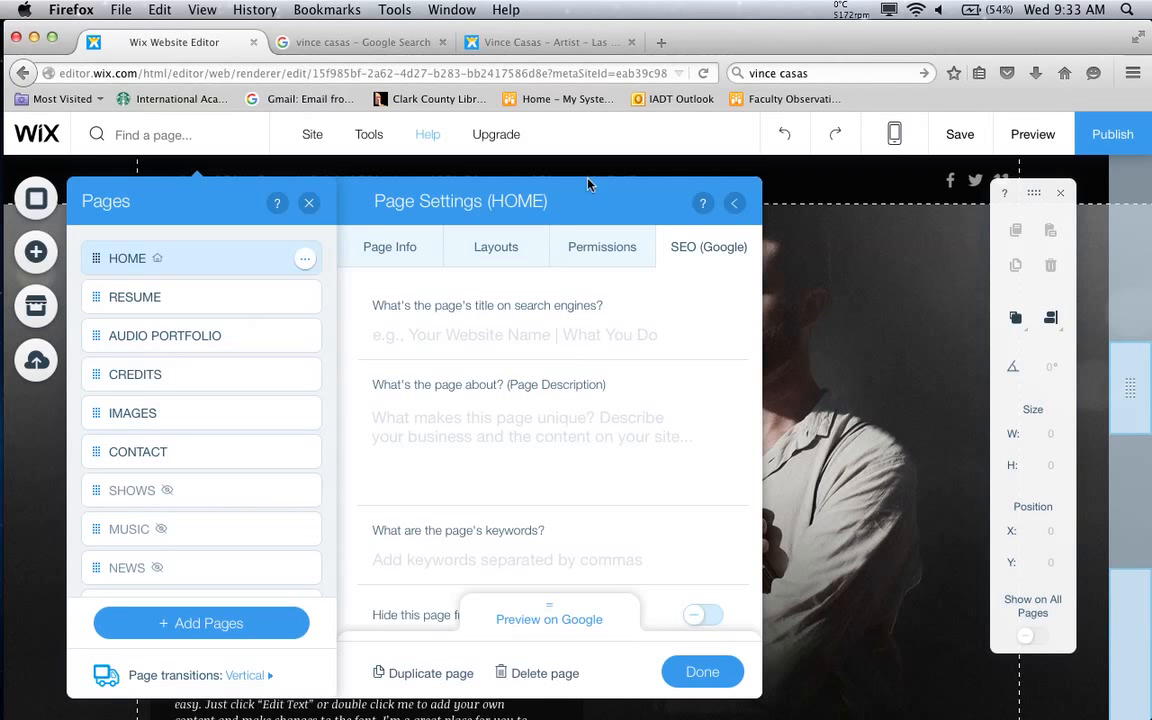
{"action": "left_click", "coordinate": [733, 205]}
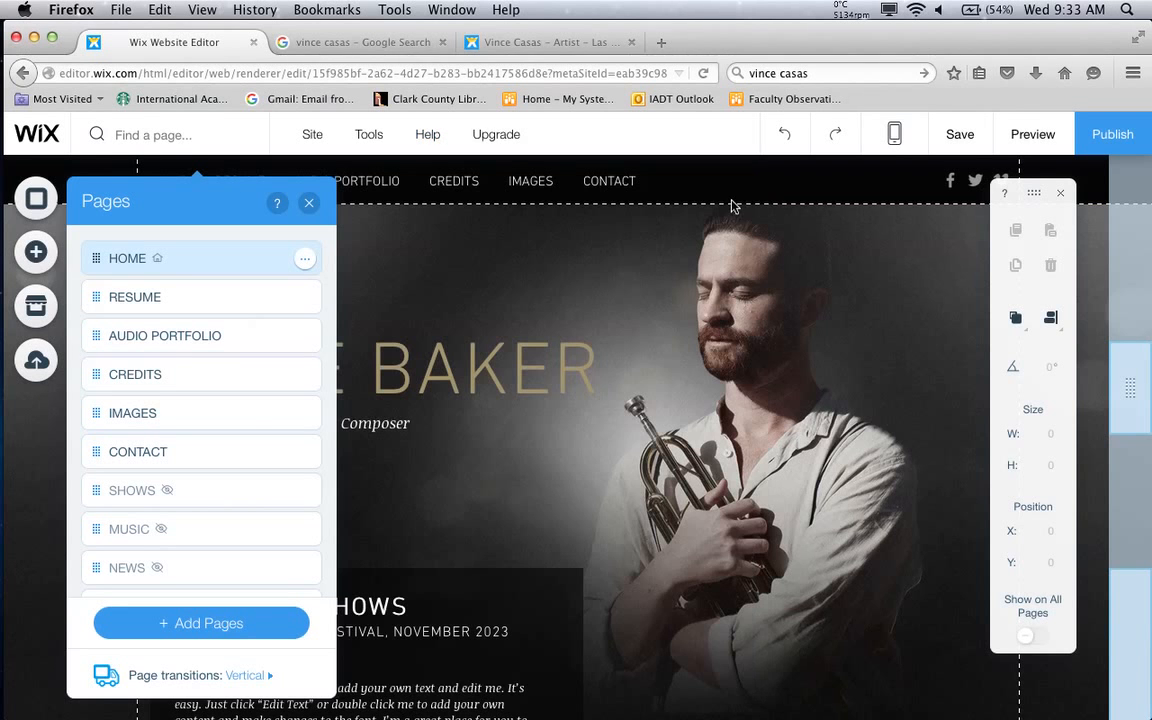
{"action": "left_click", "coordinate": [310, 204]}
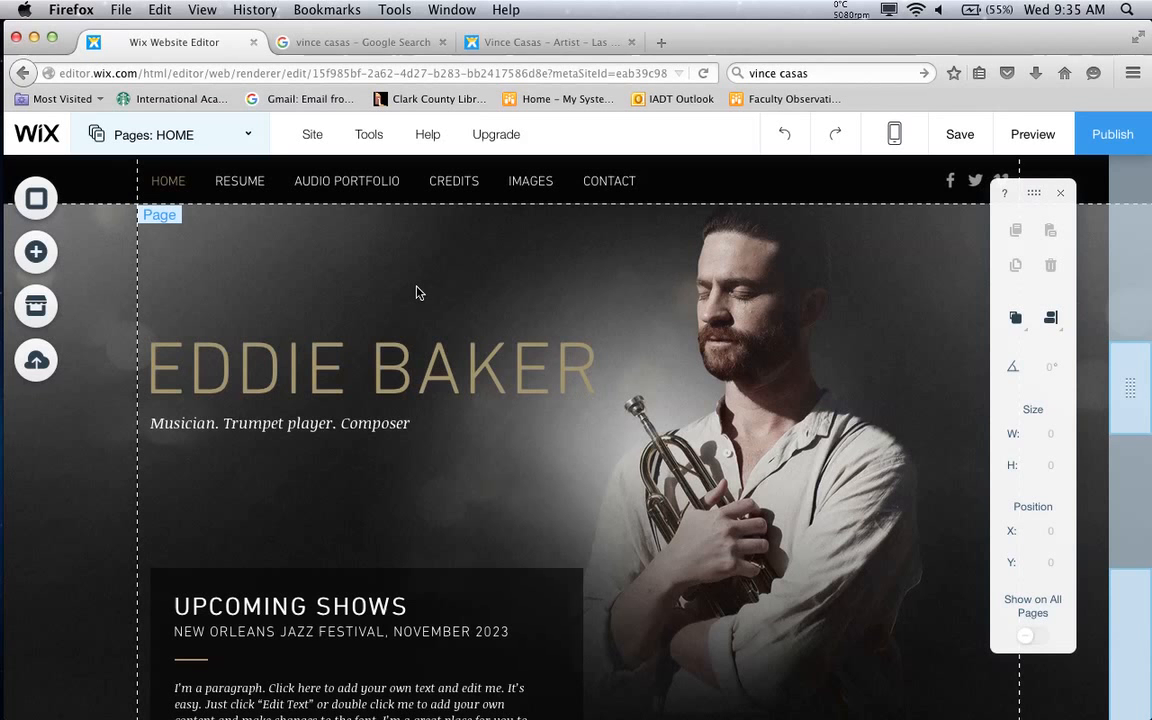
Search Google for the artist's full name again in a new browser tab and look through the results for the artist's online profiles
{"action": "left_click", "coordinate": [660, 42]}
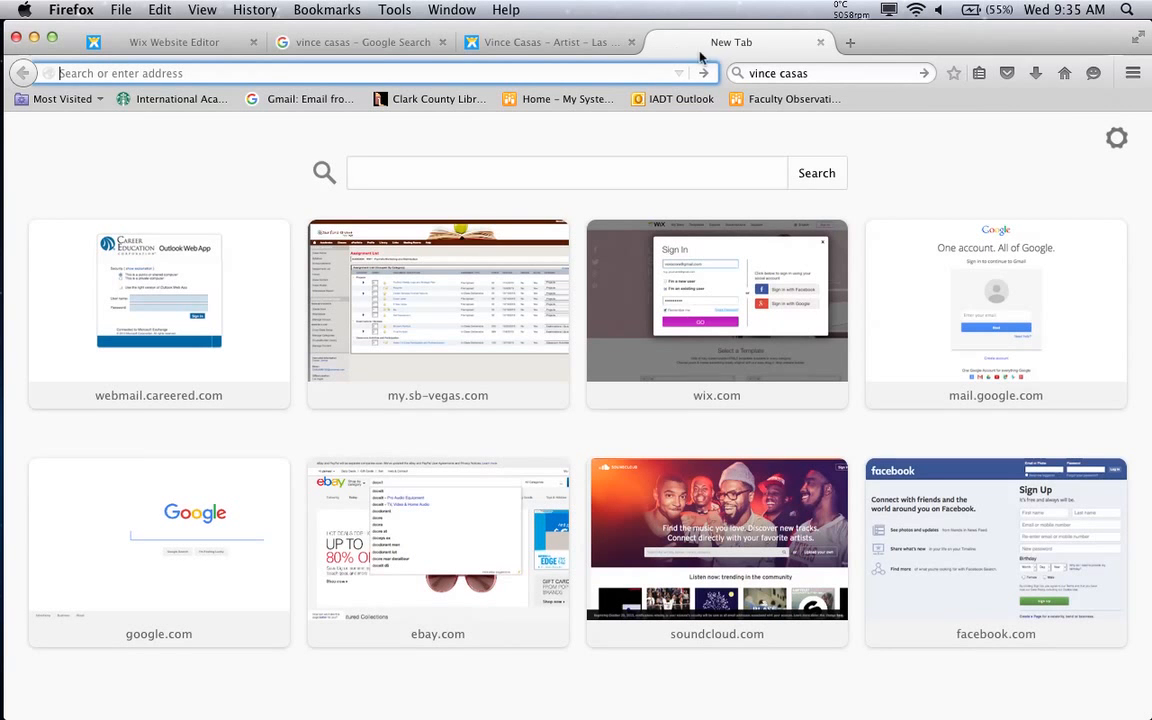
{"action": "left_click", "coordinate": [792, 73]}
{"action": "key", "text": "Return"}
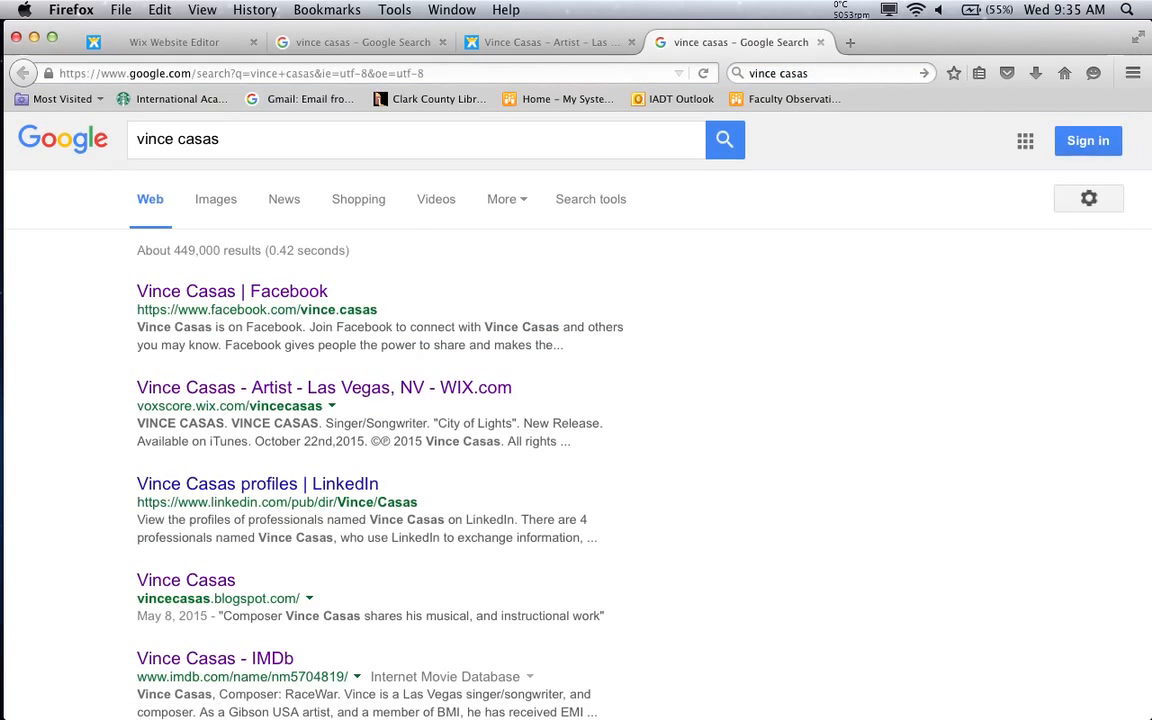
{"action": "scroll", "coordinate": [775, 345], "scroll_direction": "down", "scroll_amount": 3}
{"action": "scroll", "coordinate": [775, 352], "scroll_direction": "down", "scroll_amount": 8}
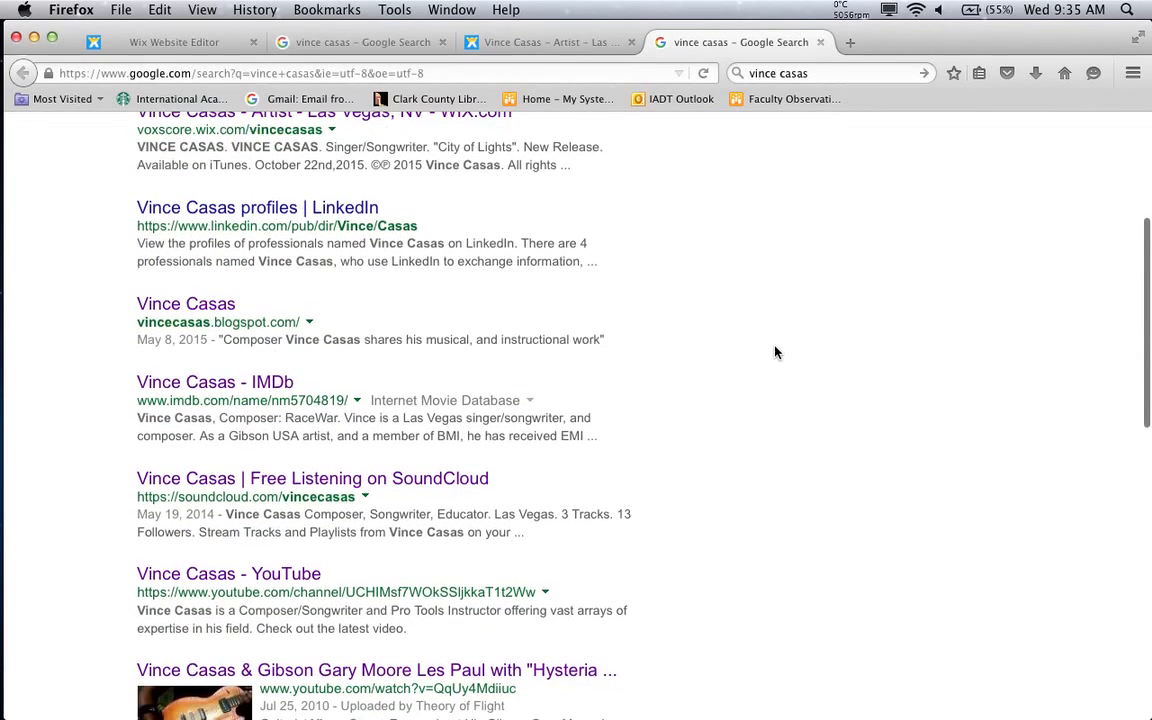
{"action": "scroll", "coordinate": [775, 352], "scroll_direction": "down", "scroll_amount": 4}
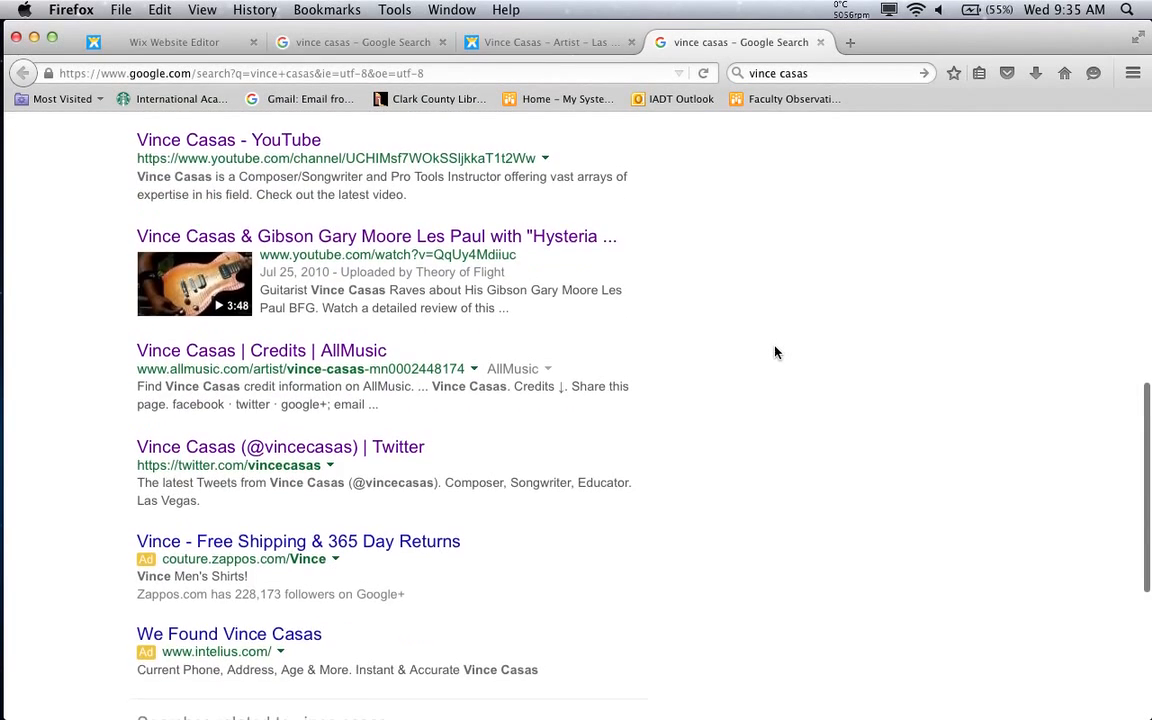
{"action": "scroll", "coordinate": [775, 352], "scroll_direction": "down", "scroll_amount": 2}
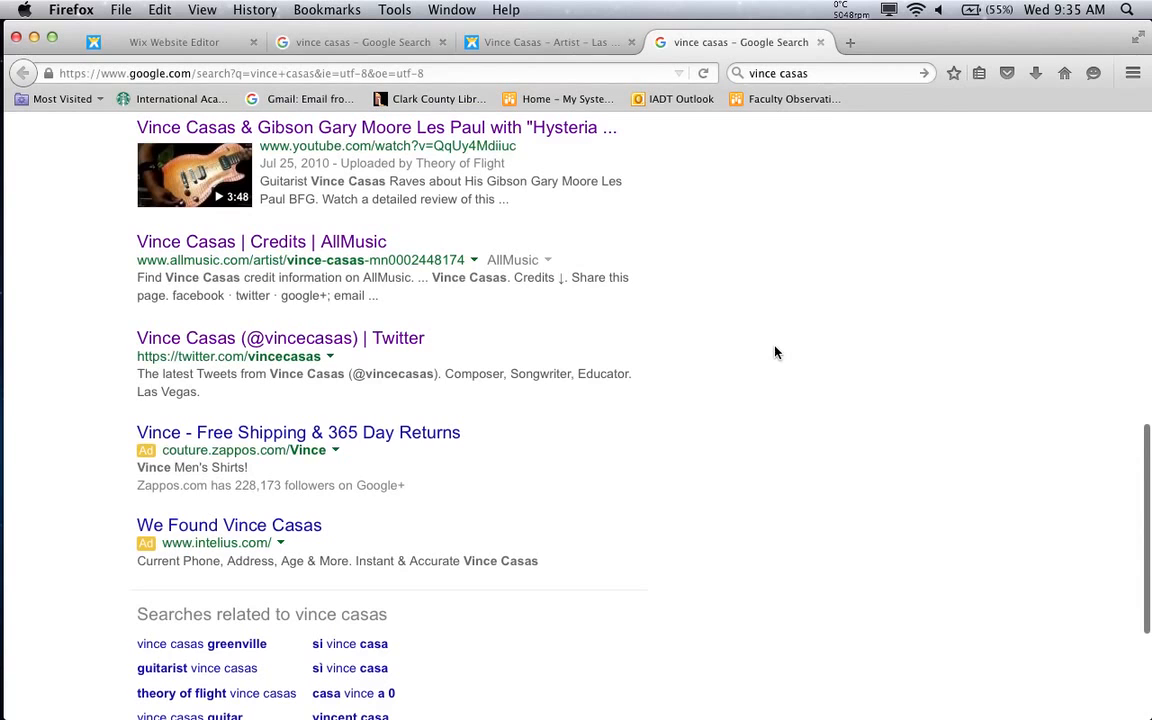
{"action": "scroll", "coordinate": [775, 352], "scroll_direction": "up", "scroll_amount": 1}
{"action": "scroll", "coordinate": [775, 352], "scroll_direction": "up", "scroll_amount": 1}
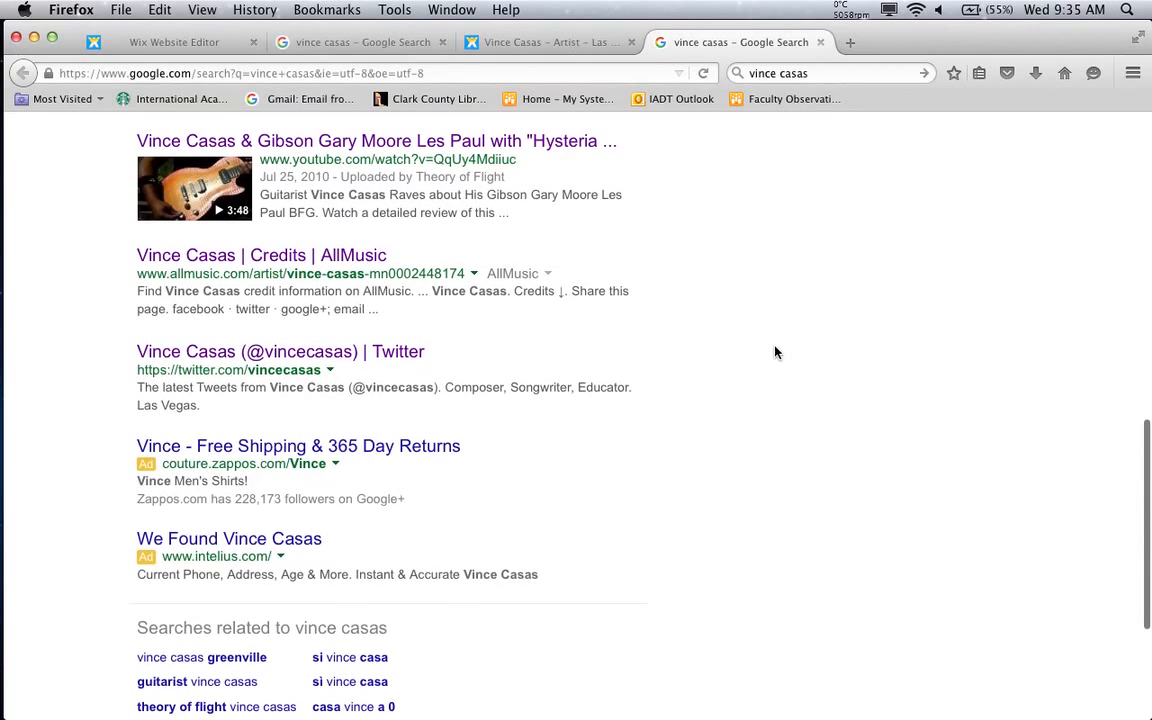
{"action": "scroll", "coordinate": [775, 352], "scroll_direction": "up", "scroll_amount": 4}
{"action": "scroll", "coordinate": [775, 352], "scroll_direction": "up", "scroll_amount": 5}
{"action": "scroll", "coordinate": [775, 352], "scroll_direction": "down", "scroll_amount": 4}
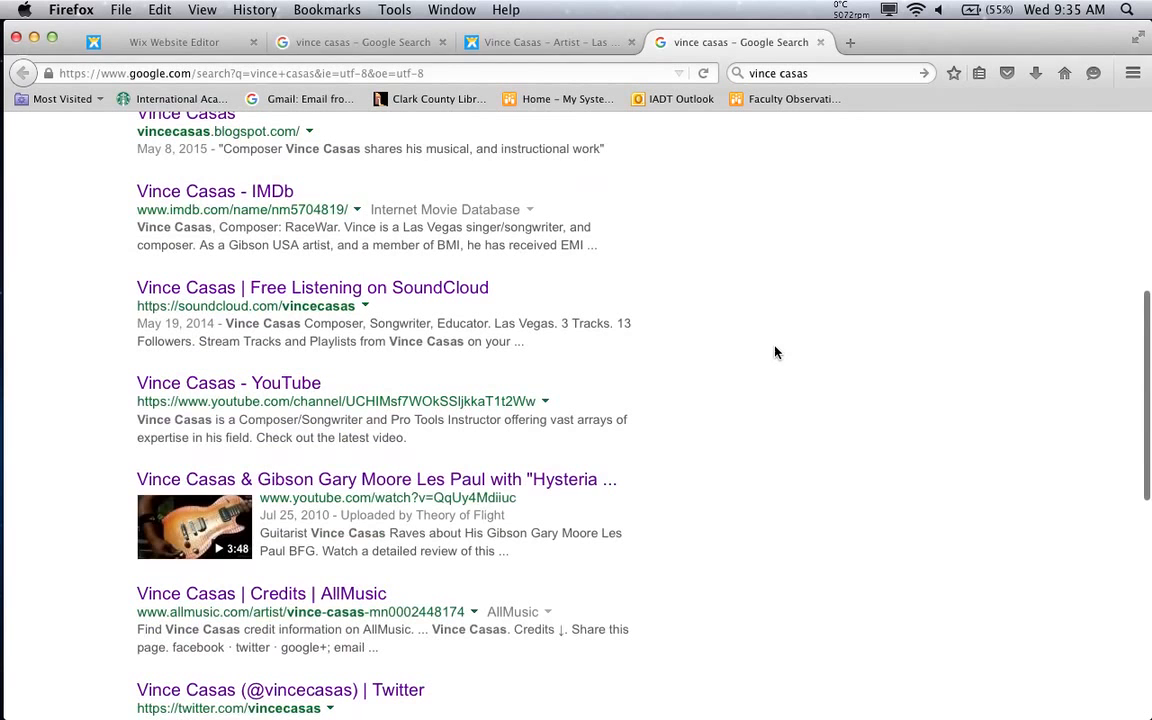
Open the Gibson Gary Moore Les Paul "Hysteria" video result in a new browser tab and pause the video
{"action": "right_click", "coordinate": [222, 482]}
{"action": "left_click", "coordinate": [318, 489]}
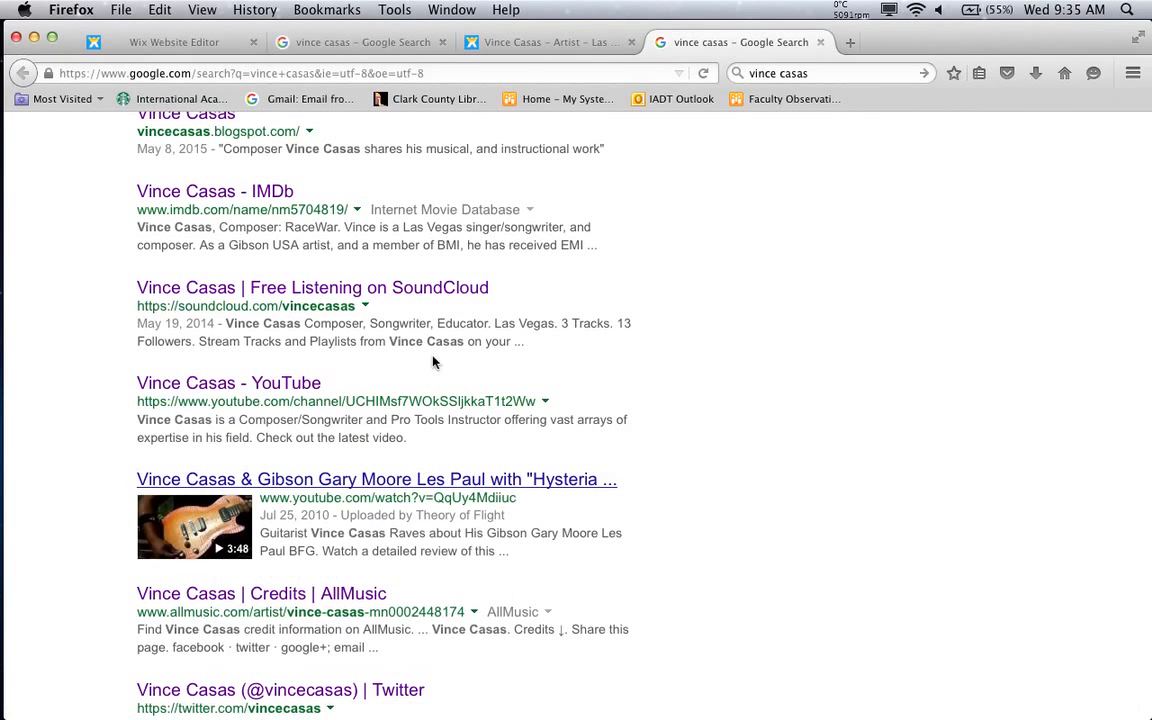
{"action": "left_click", "coordinate": [880, 45]}
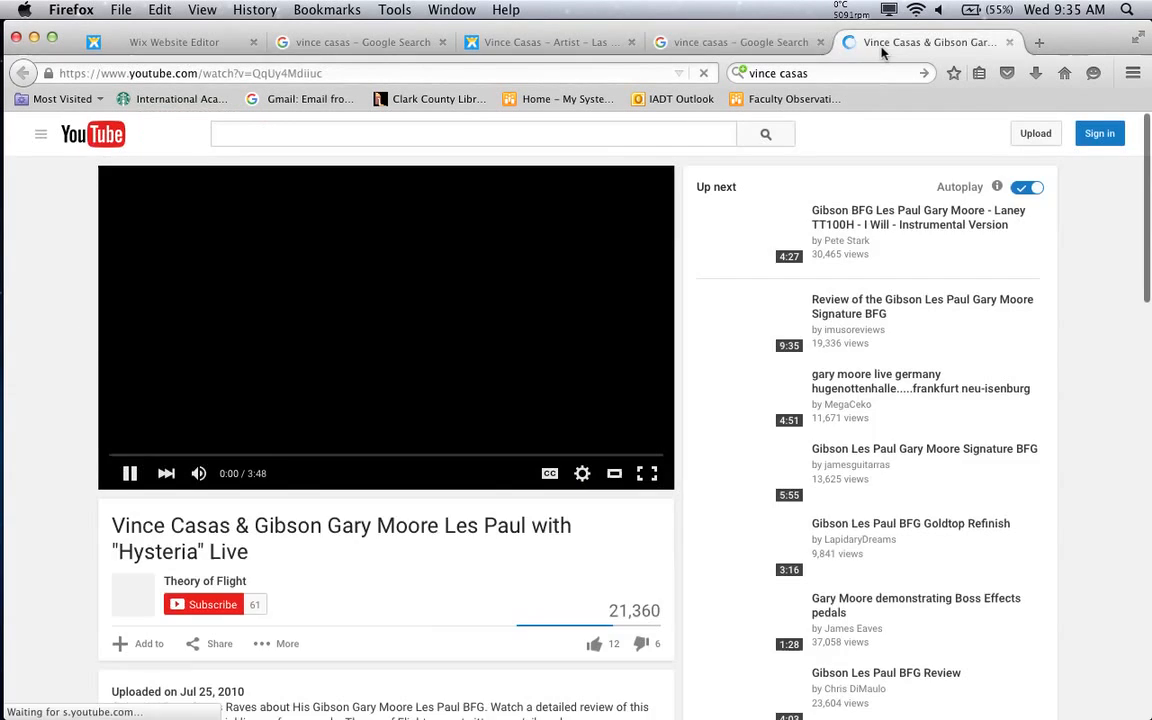
{"action": "left_click", "coordinate": [130, 473]}
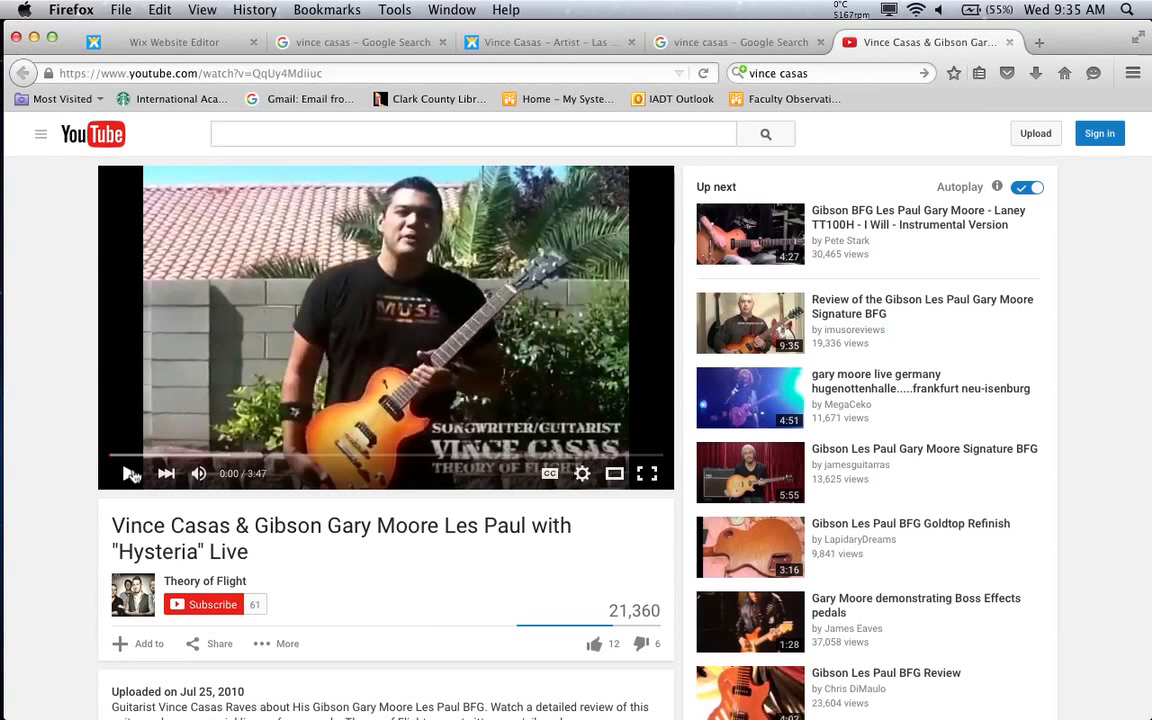
Look through the YouTube video's description and comments and close its browser tab
{"action": "key", "text": "super+r"}
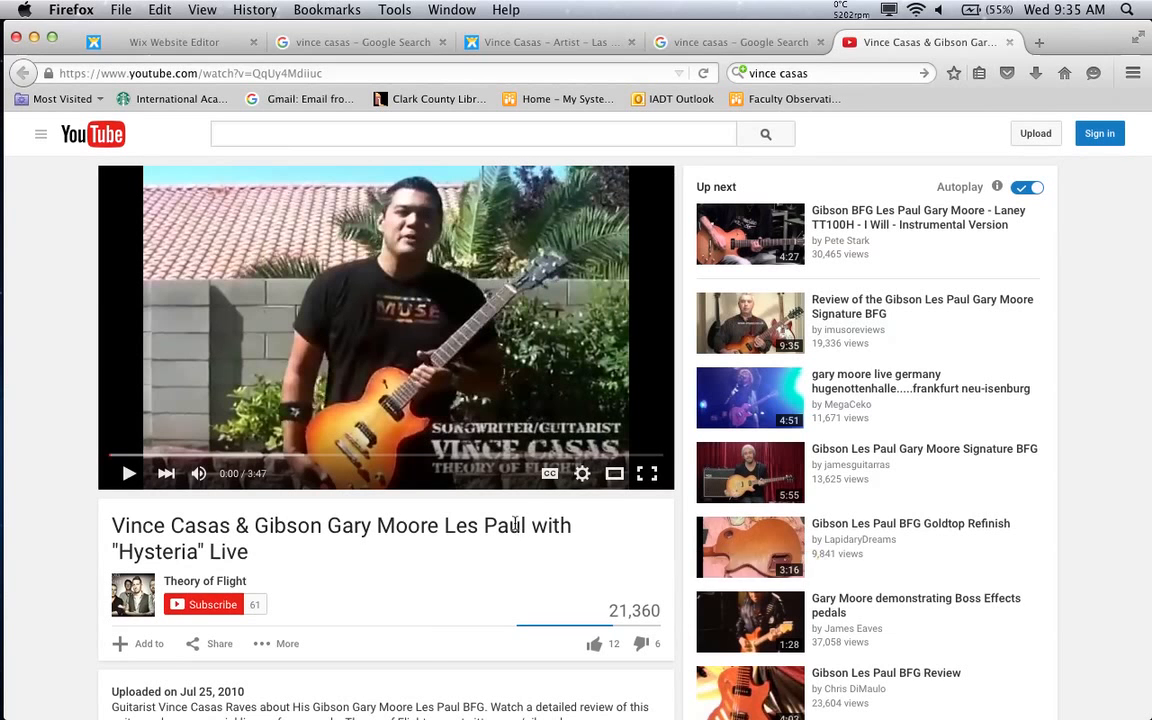
{"action": "scroll", "coordinate": [516, 533], "scroll_direction": "down", "scroll_amount": 3}
{"action": "scroll", "coordinate": [516, 529], "scroll_direction": "down", "scroll_amount": 5}
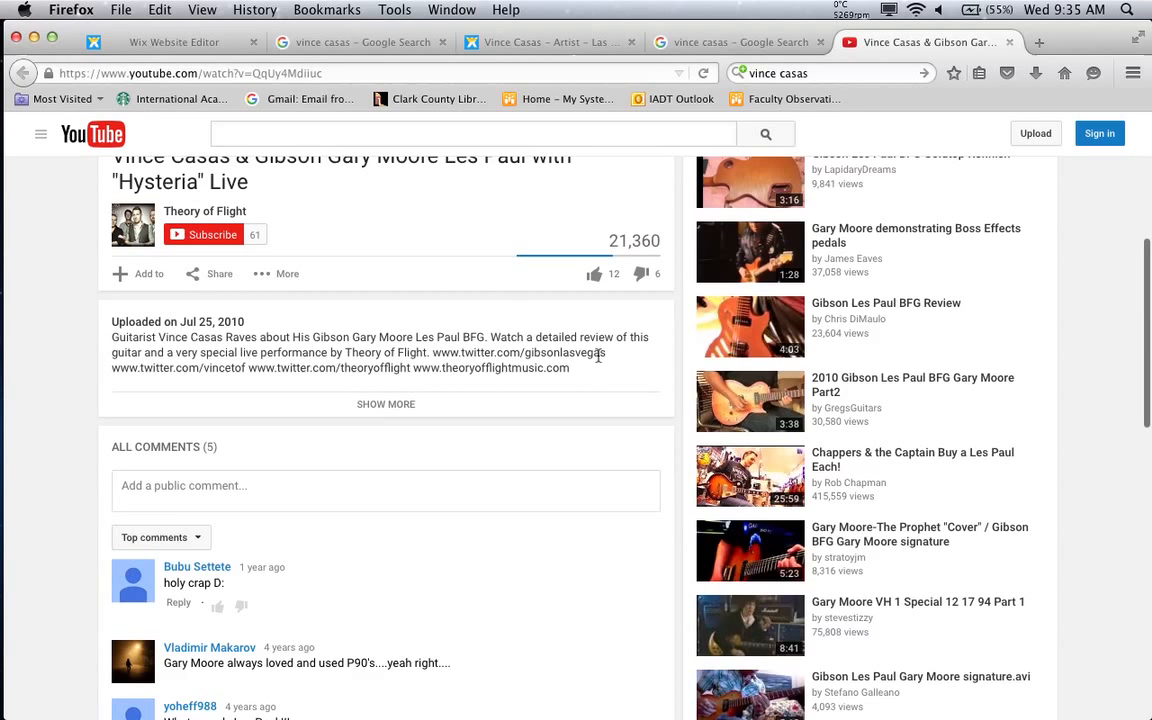
{"action": "scroll", "coordinate": [550, 344], "scroll_direction": "down", "scroll_amount": 1}
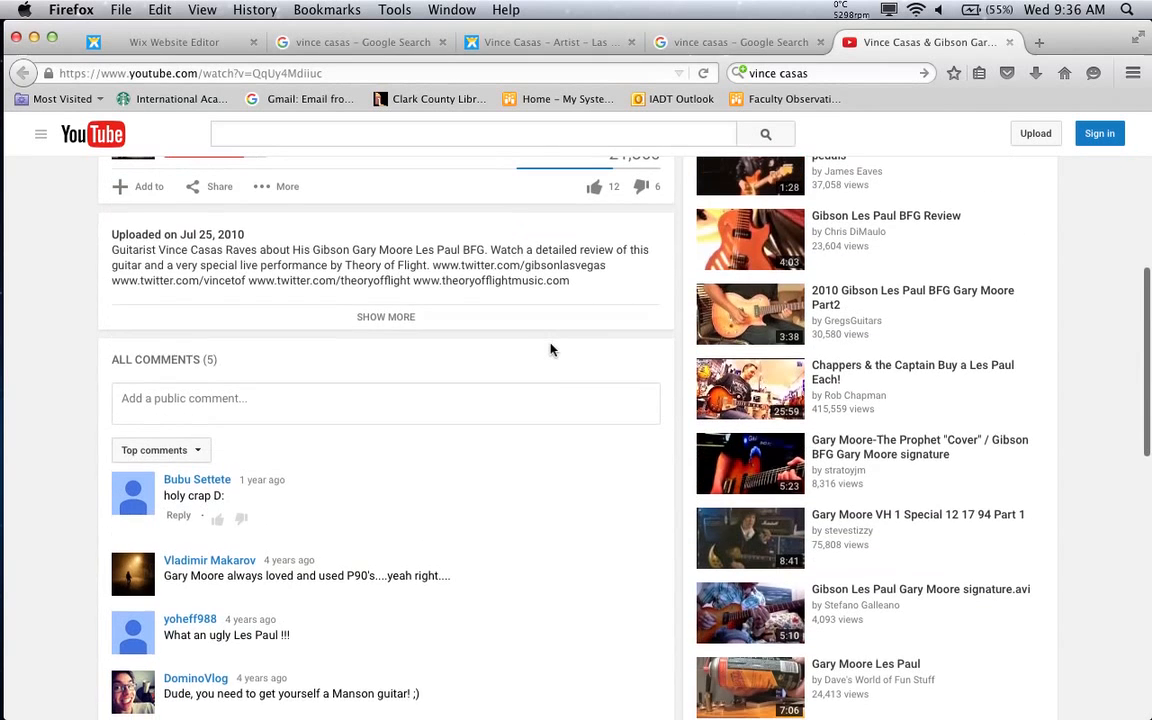
{"action": "scroll", "coordinate": [552, 347], "scroll_direction": "up", "scroll_amount": 3}
{"action": "scroll", "coordinate": [550, 349], "scroll_direction": "up", "scroll_amount": 5}
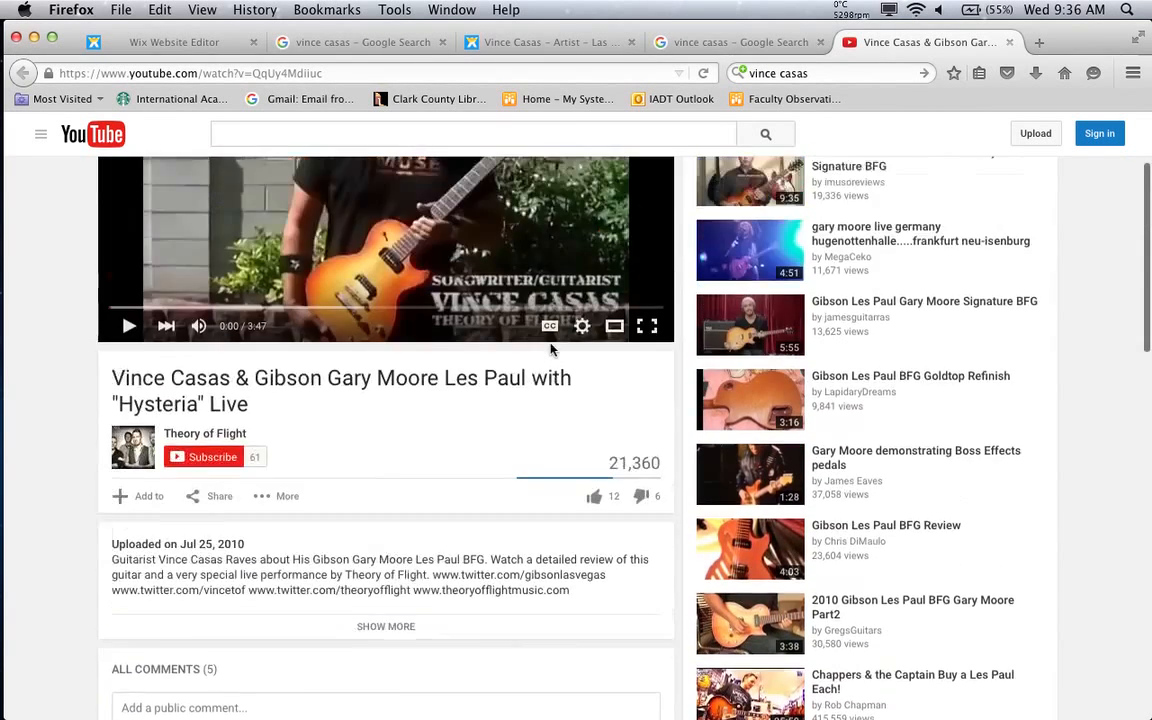
{"action": "left_click", "coordinate": [1011, 43]}
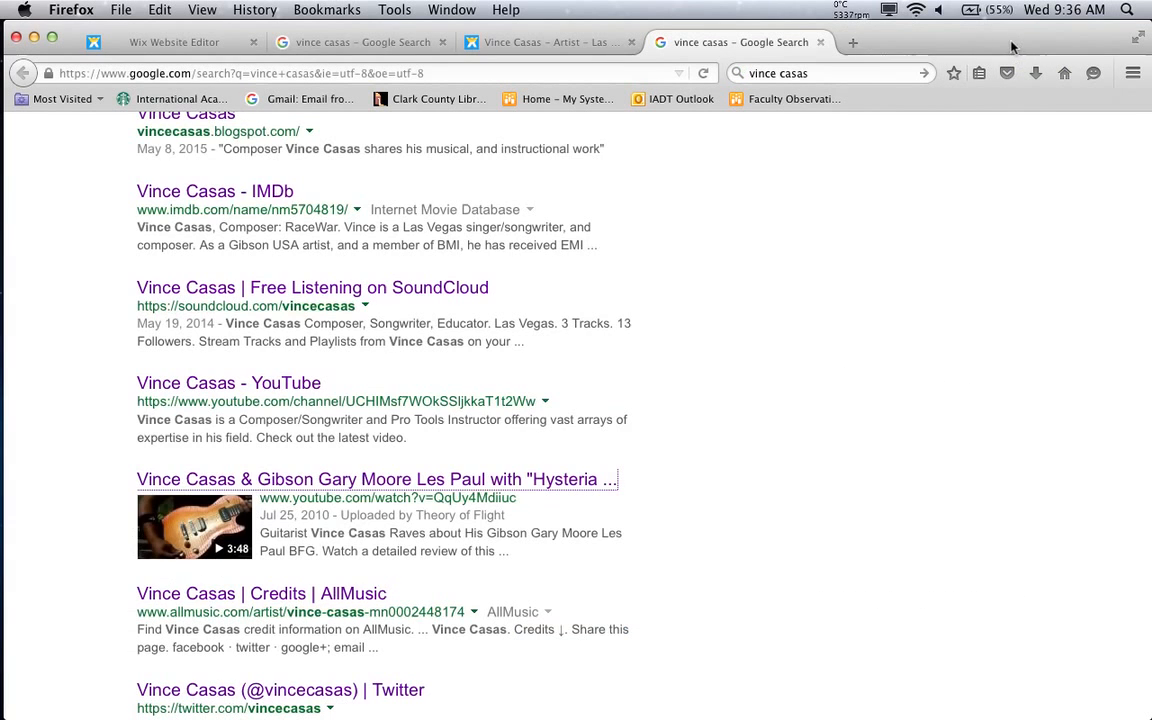
Switch back to the Wix Website Editor and move the floating editing toolbar clear of the page content
{"action": "scroll", "coordinate": [905, 400], "scroll_direction": "up", "scroll_amount": 5}
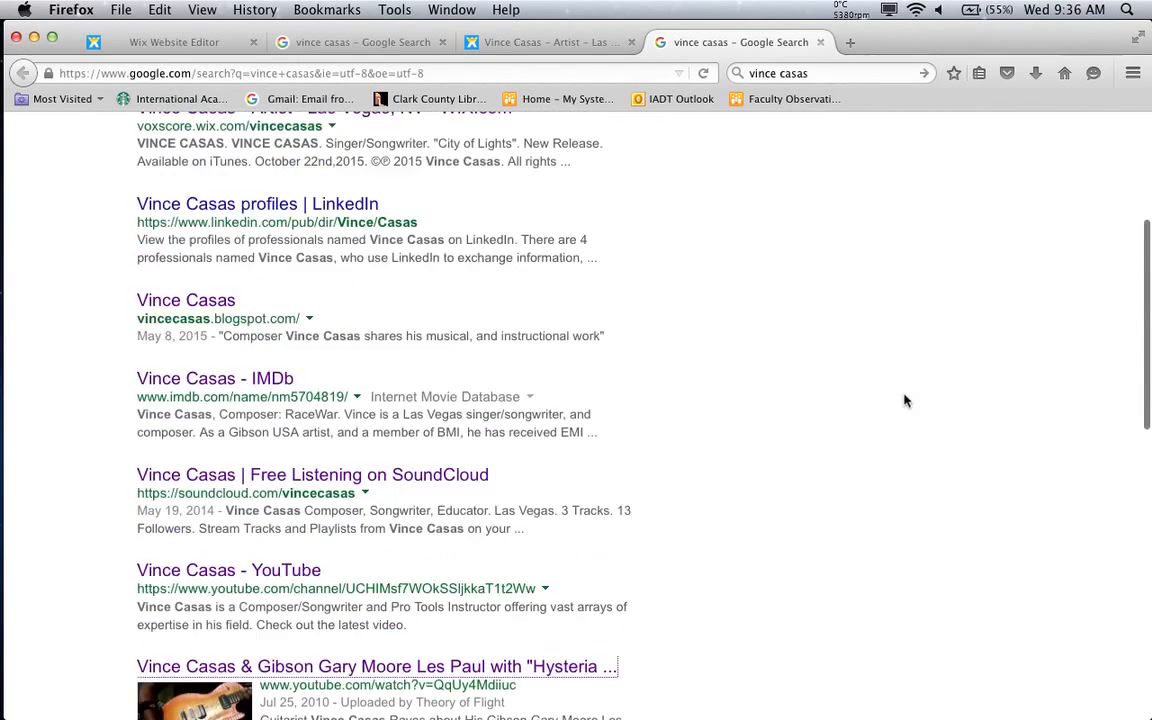
{"action": "scroll", "coordinate": [905, 400], "scroll_direction": "up", "scroll_amount": 1}
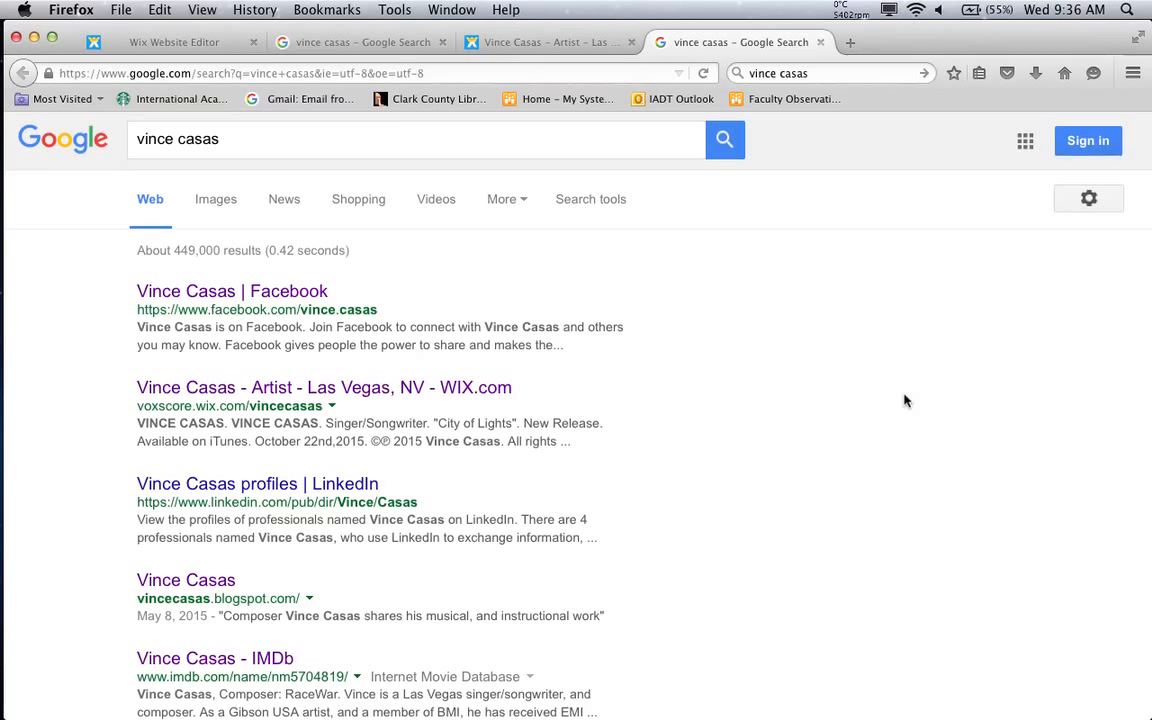
{"action": "left_click", "coordinate": [211, 50]}
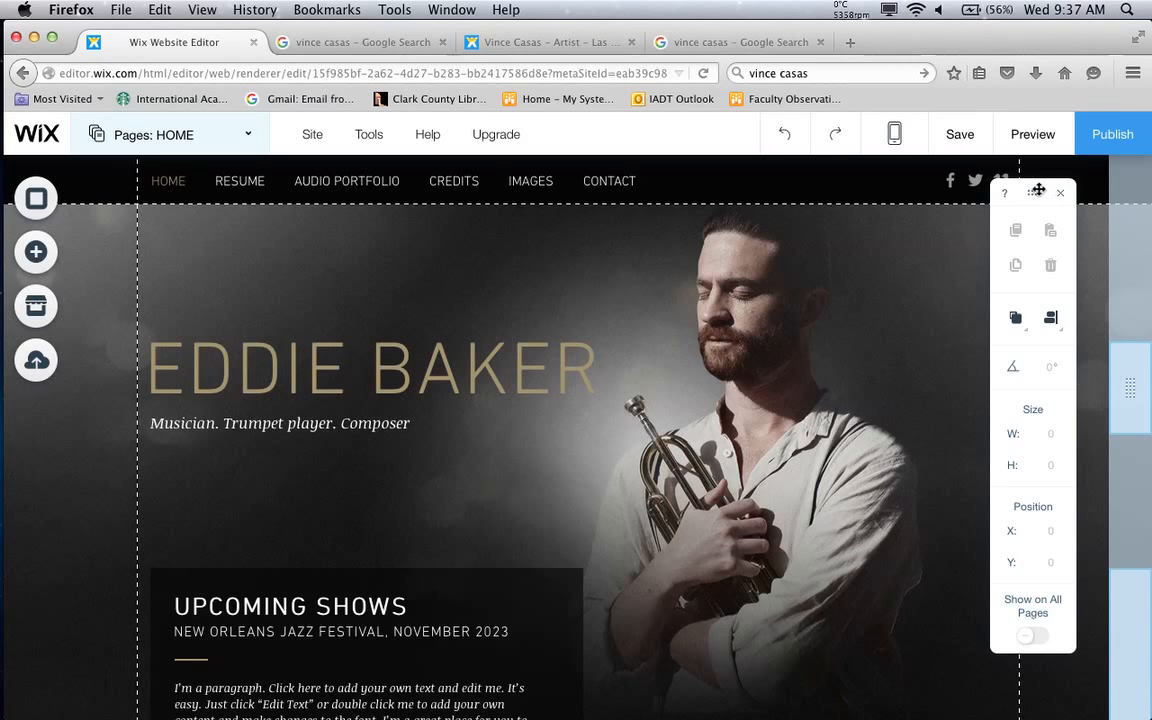
{"action": "left_click_drag", "start_coordinate": [1050, 193], "coordinate": [1117, 285]}
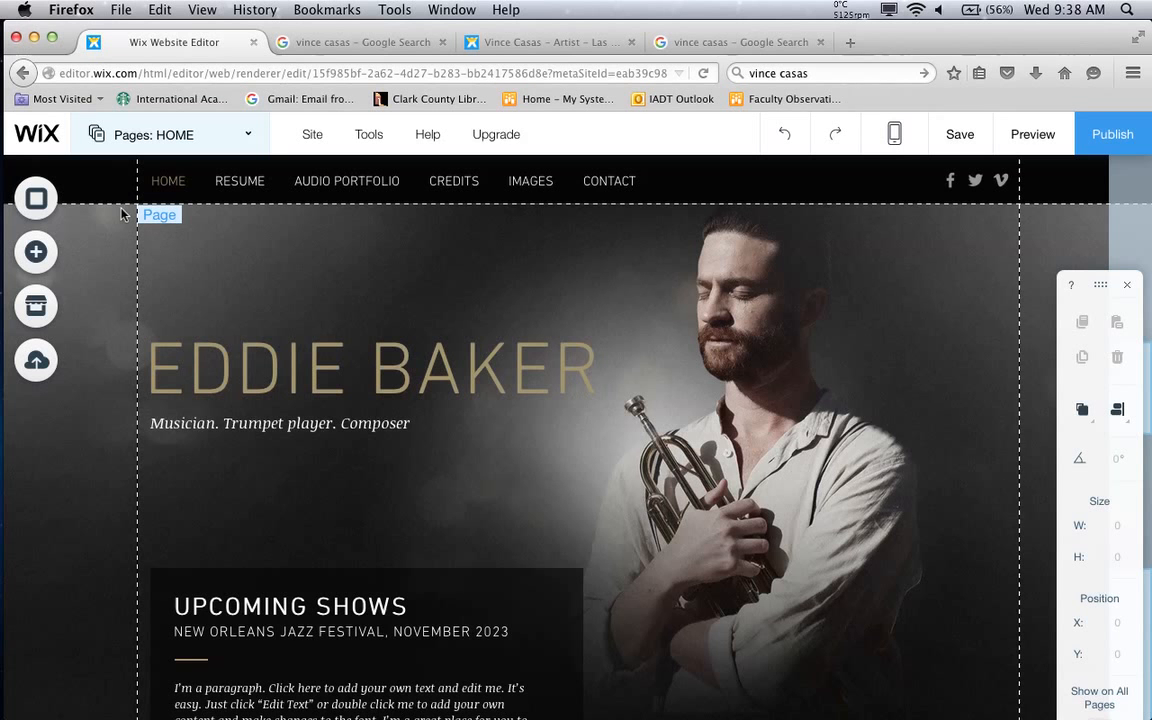
Replace the HOME page's footer text with "© 2015", the artist's full name and ". All Rights Reseerved"
{"action": "scroll", "coordinate": [480, 452], "scroll_direction": "down", "scroll_amount": 5}
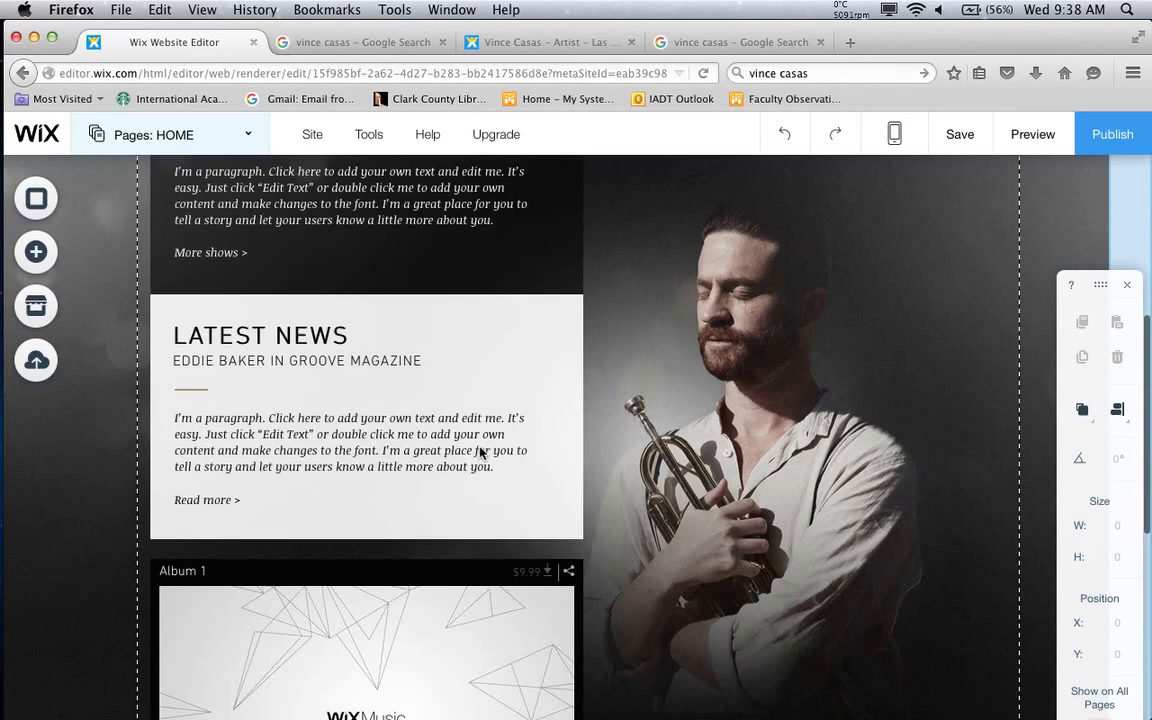
{"action": "scroll", "coordinate": [480, 452], "scroll_direction": "down", "scroll_amount": 5}
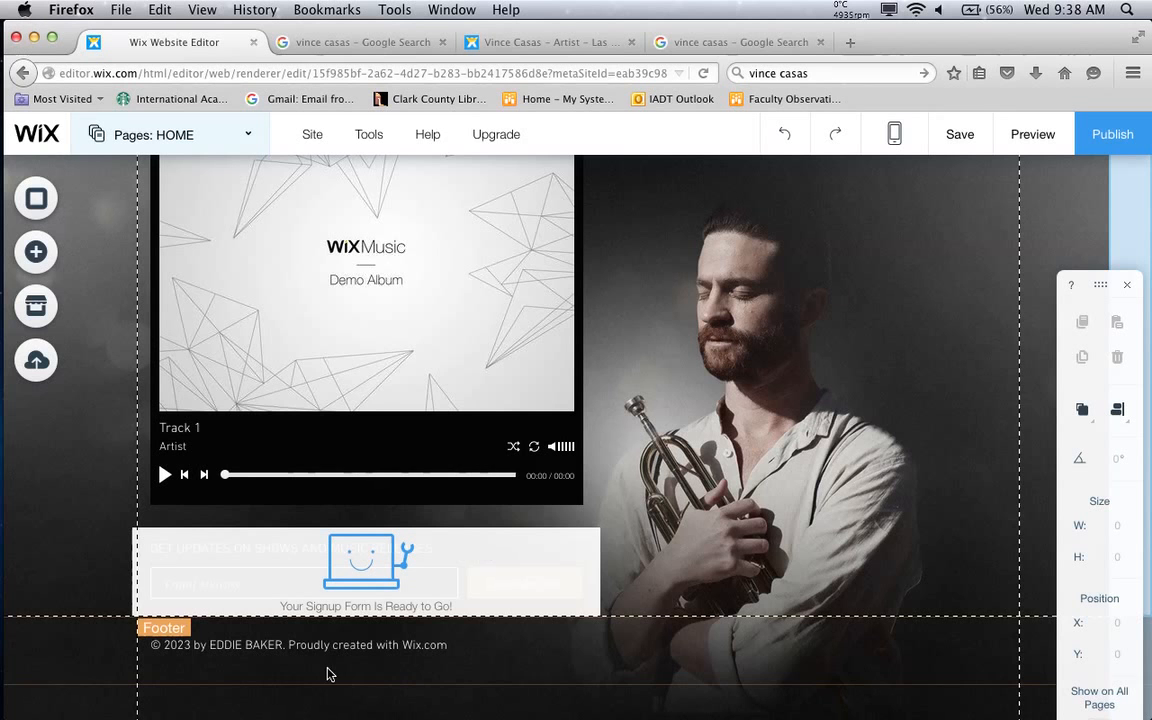
{"action": "left_click", "coordinate": [266, 650]}
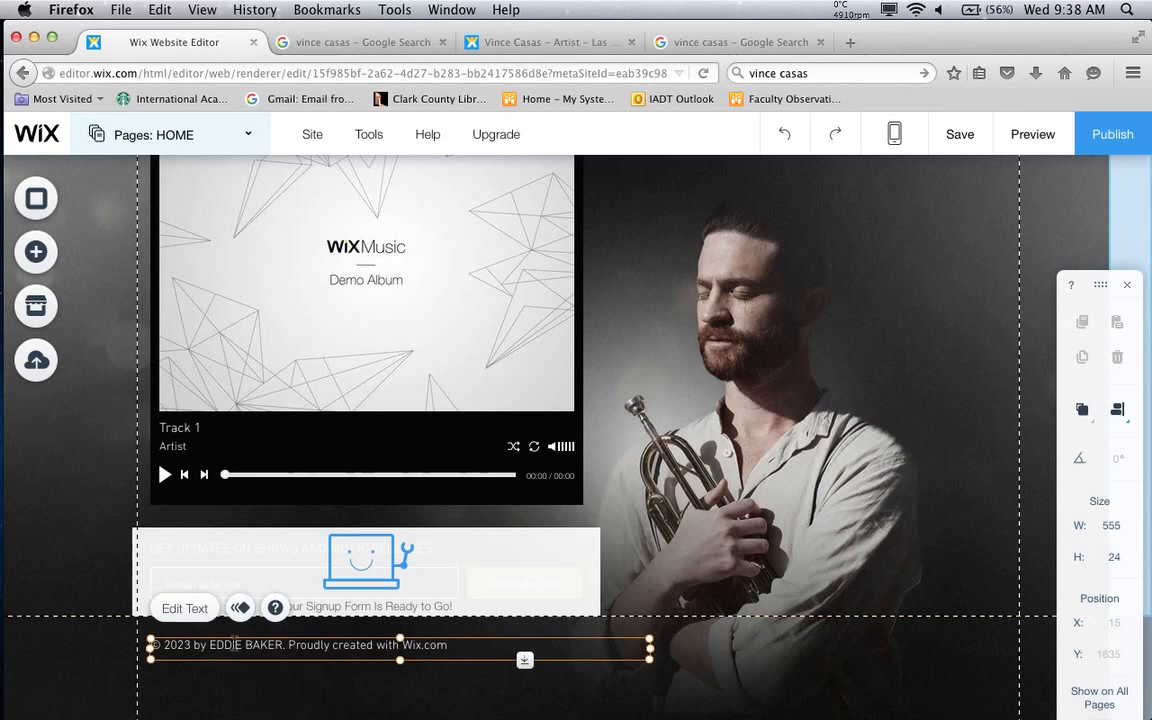
{"action": "left_click", "coordinate": [202, 612]}
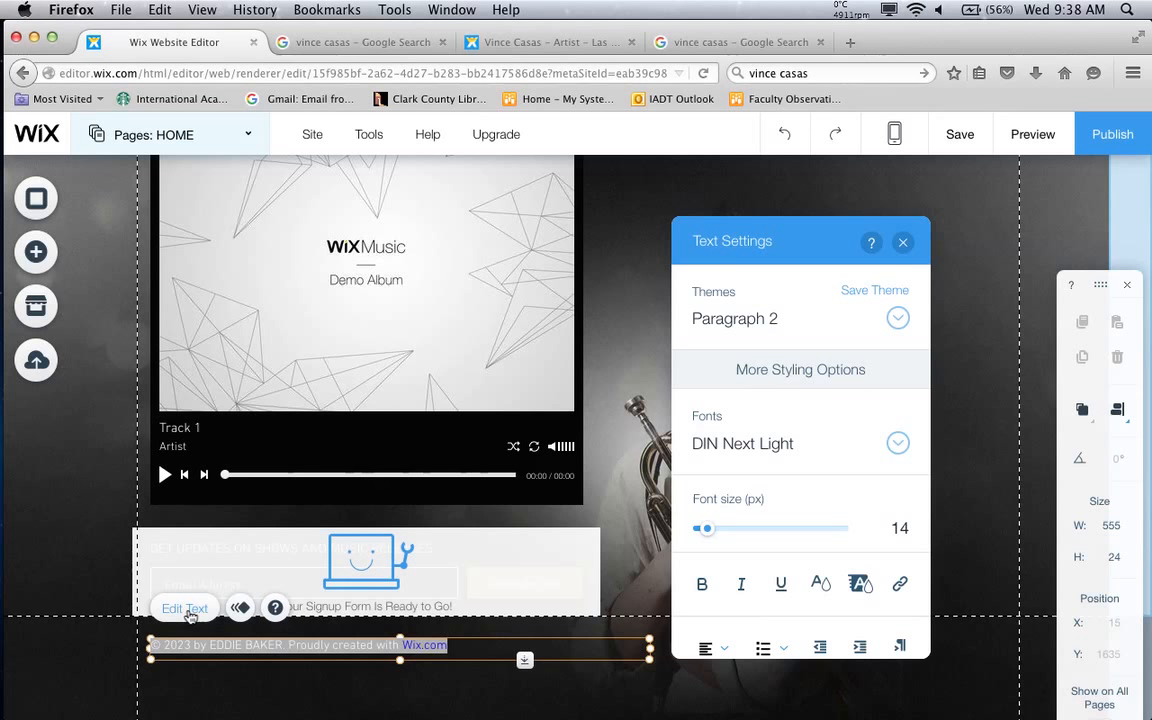
{"action": "left_click", "coordinate": [903, 242]}
{"action": "left_click", "coordinate": [189, 613]}
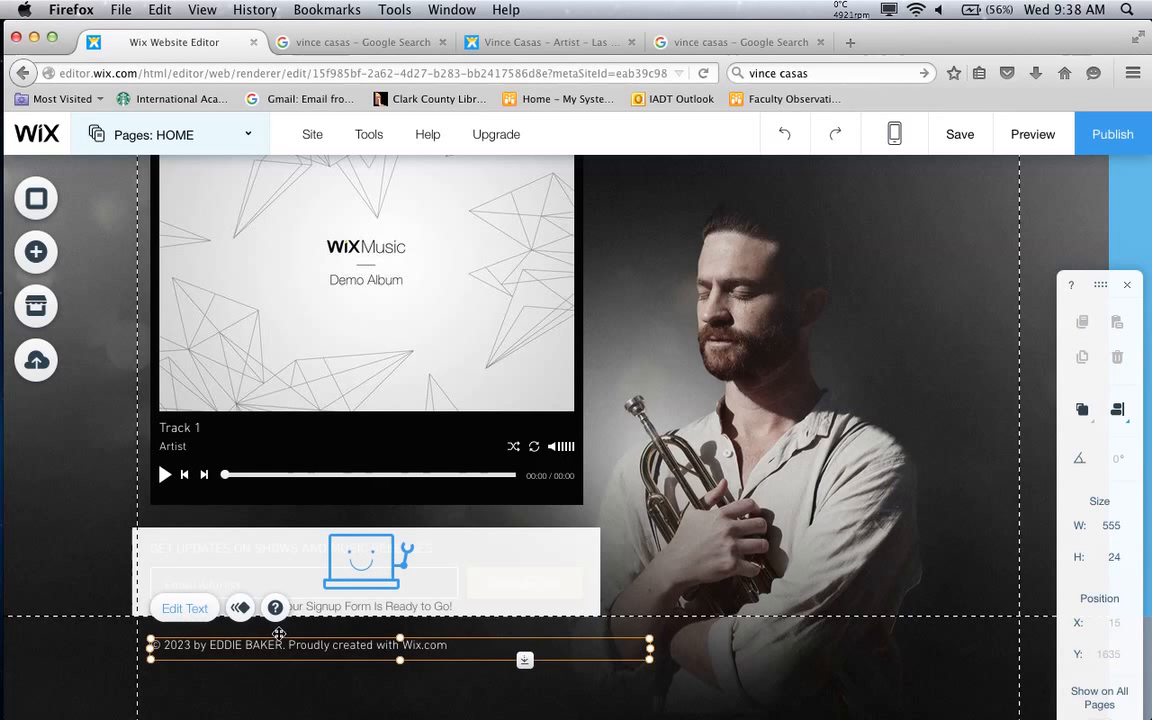
{"action": "left_click", "coordinate": [371, 649]}
{"action": "left_click_drag", "start_coordinate": [448, 646], "coordinate": [195, 646]}
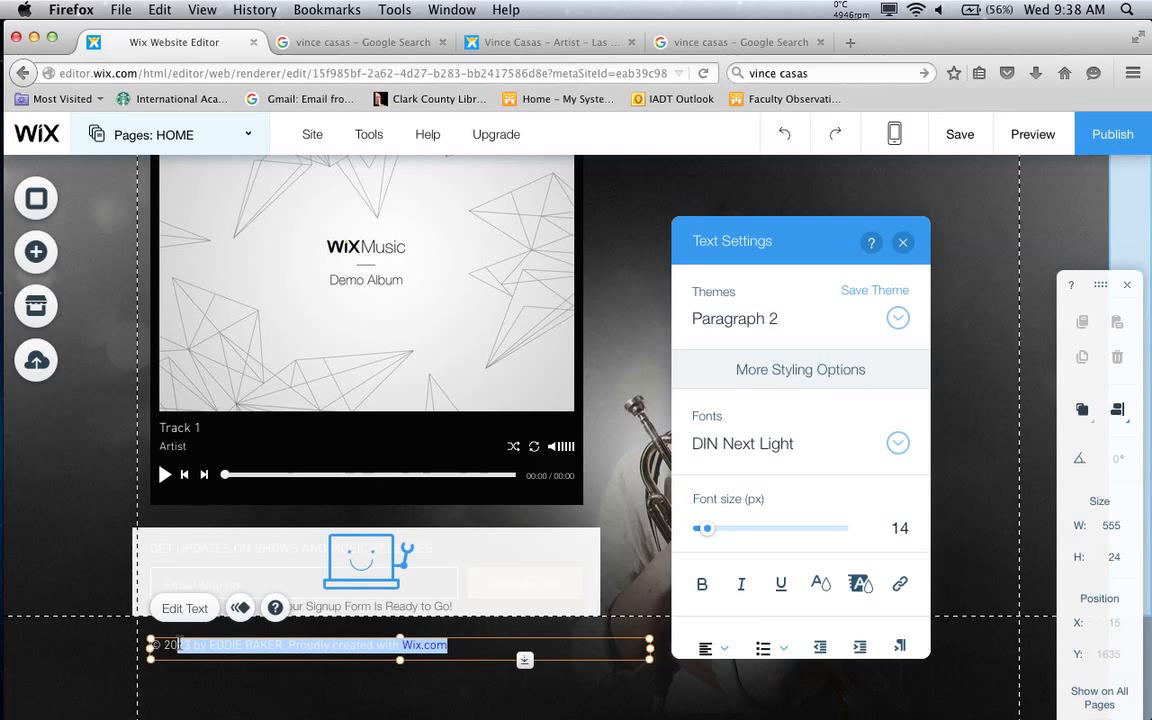
{"action": "type", "text": "15 Vince Casas"}
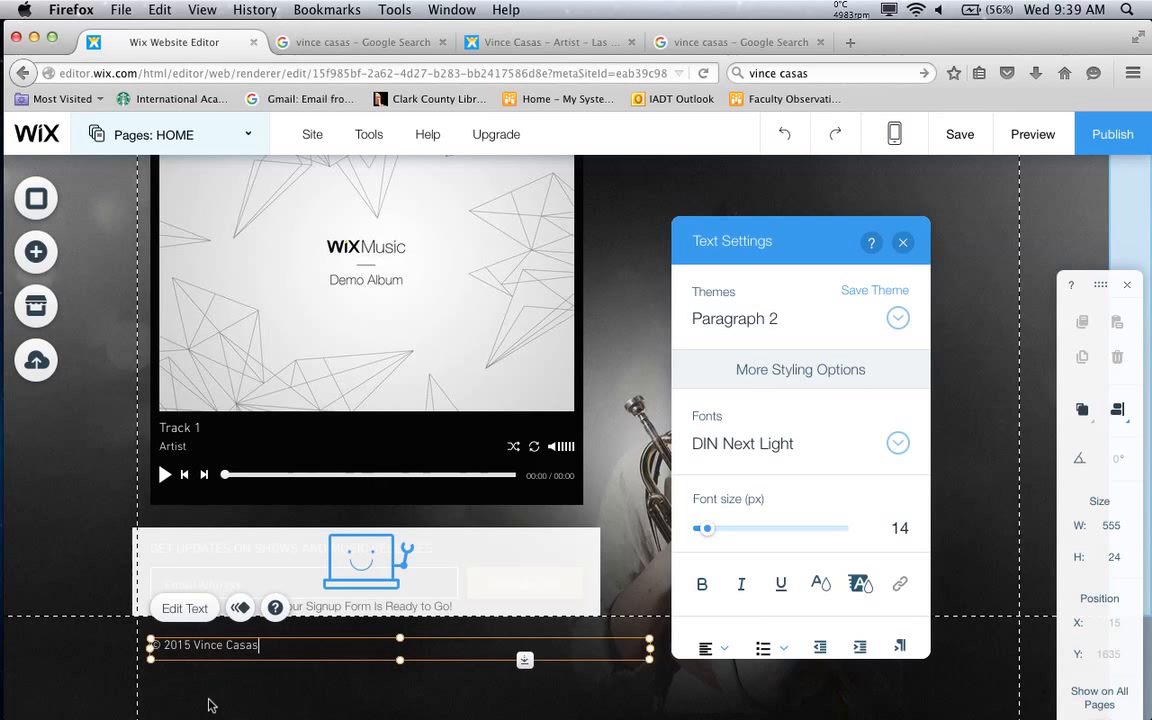
{"action": "type", "text": ". All Rights Reseerved"}
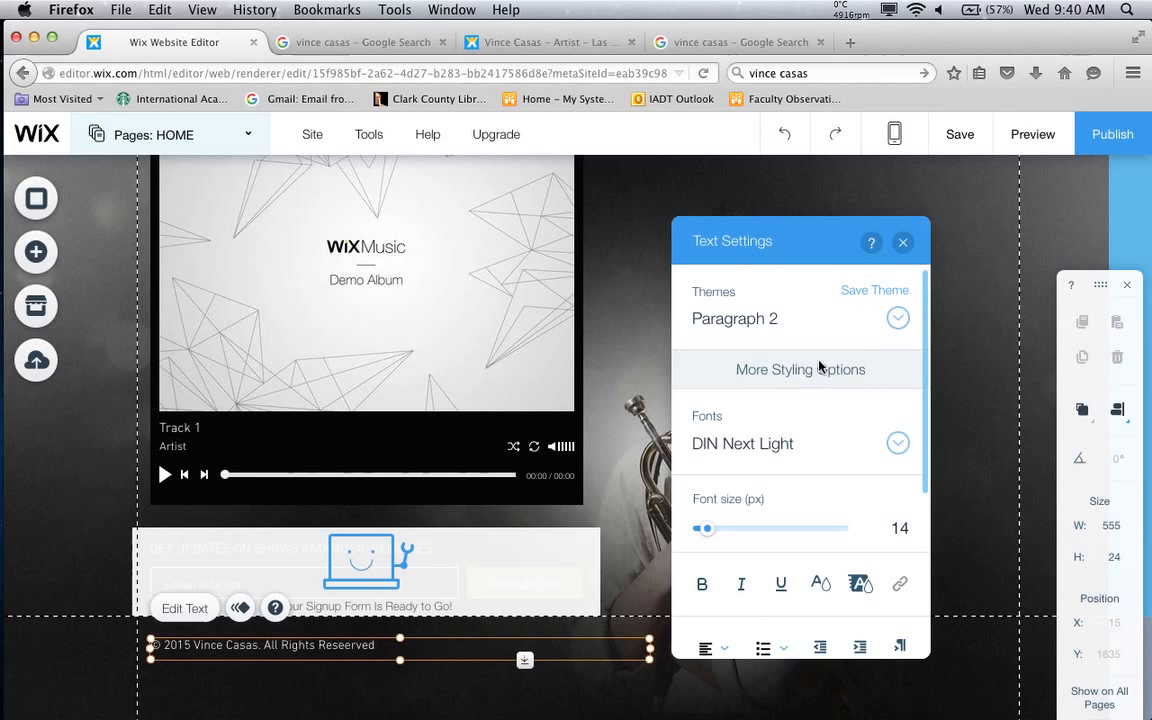
Review the text themes and fonts available for the footer text without changing either
{"action": "left_click", "coordinate": [898, 318]}
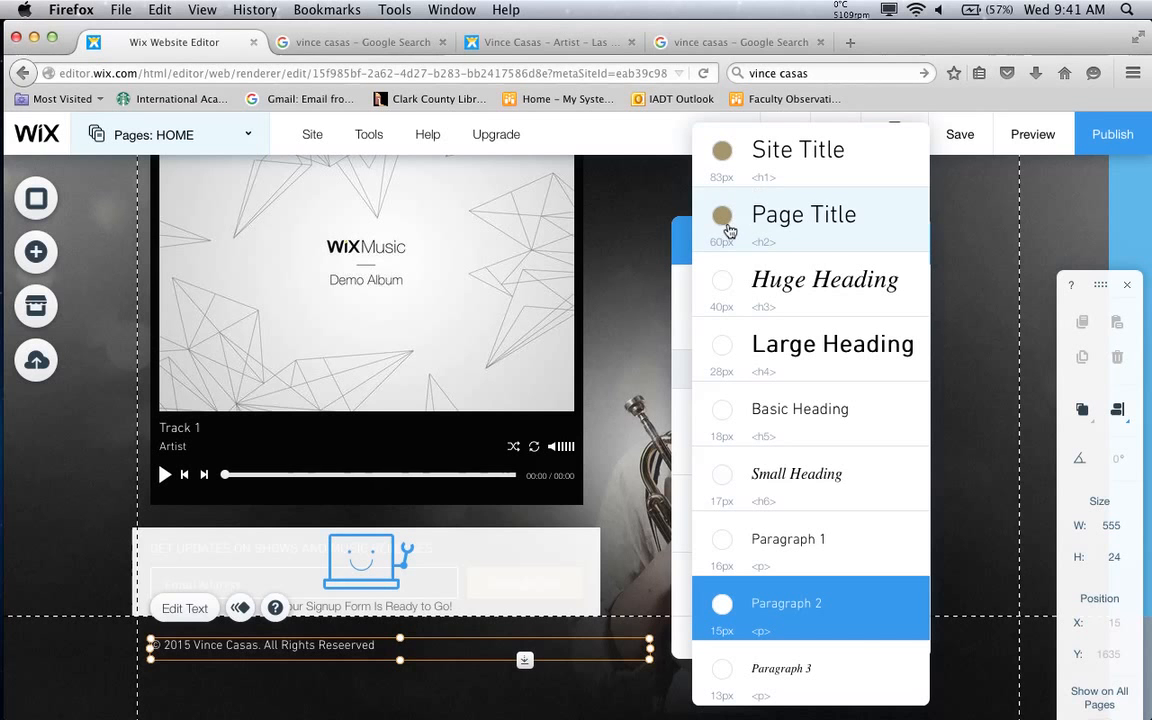
{"action": "left_click", "coordinate": [688, 288]}
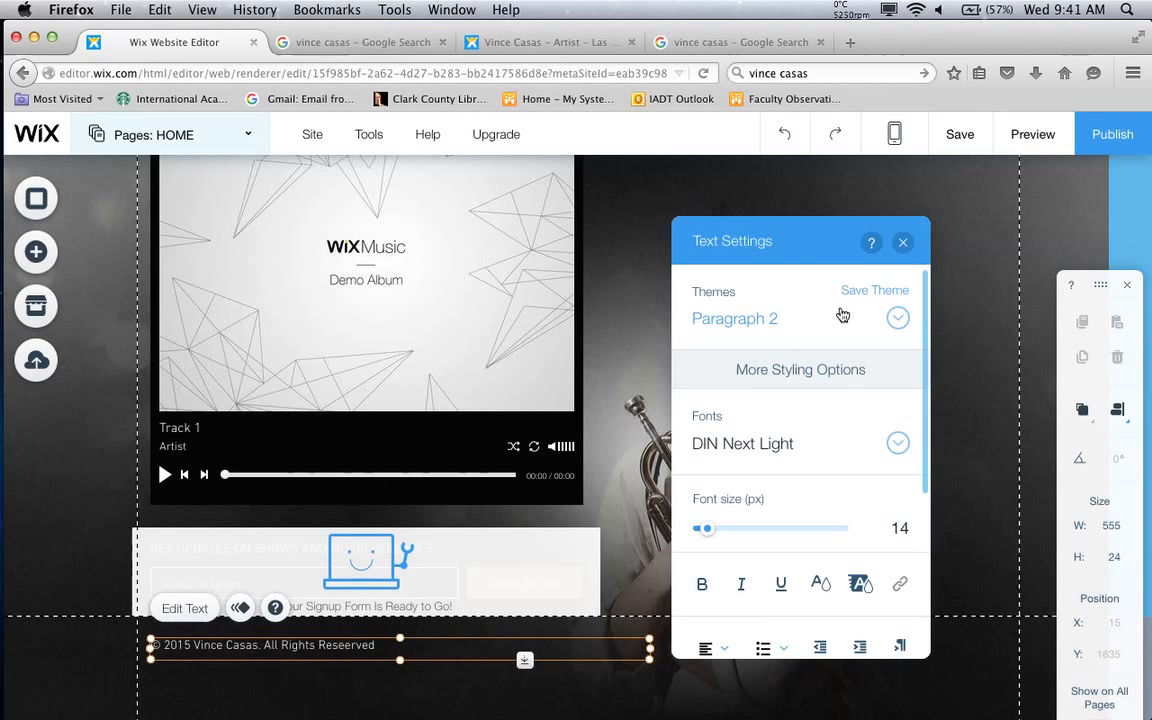
{"action": "left_click", "coordinate": [897, 318]}
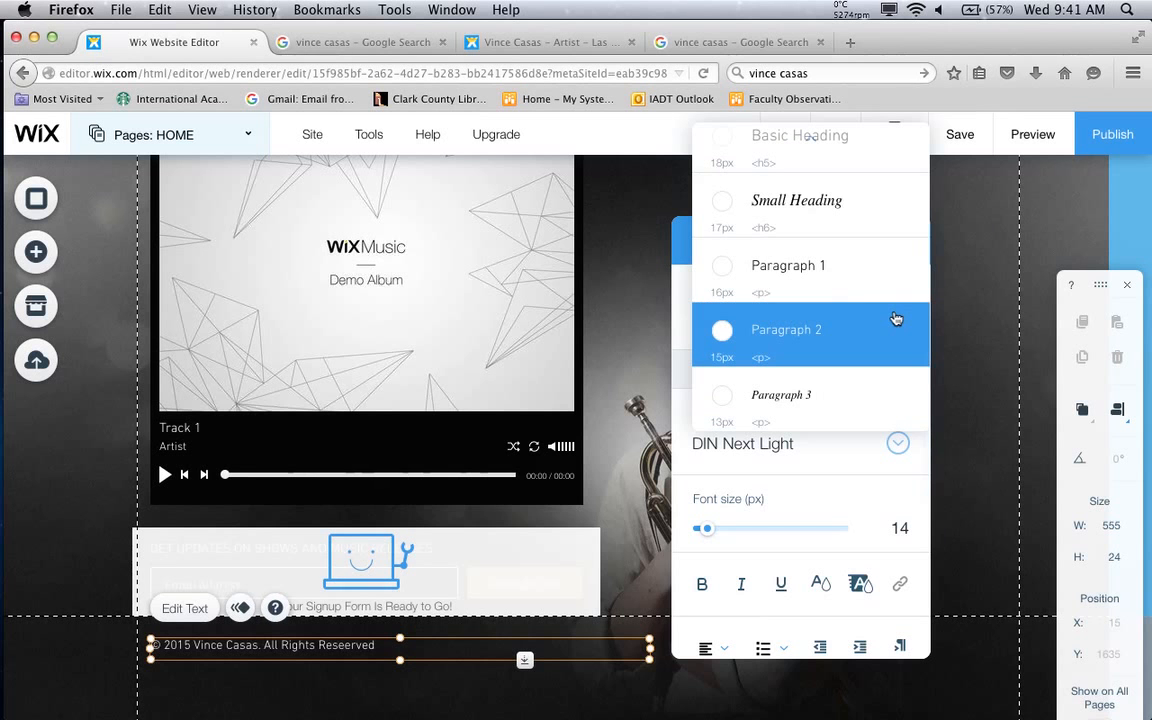
{"action": "scroll", "coordinate": [863, 160], "scroll_direction": "up", "scroll_amount": 4}
{"action": "scroll", "coordinate": [862, 146], "scroll_direction": "up", "scroll_amount": 5}
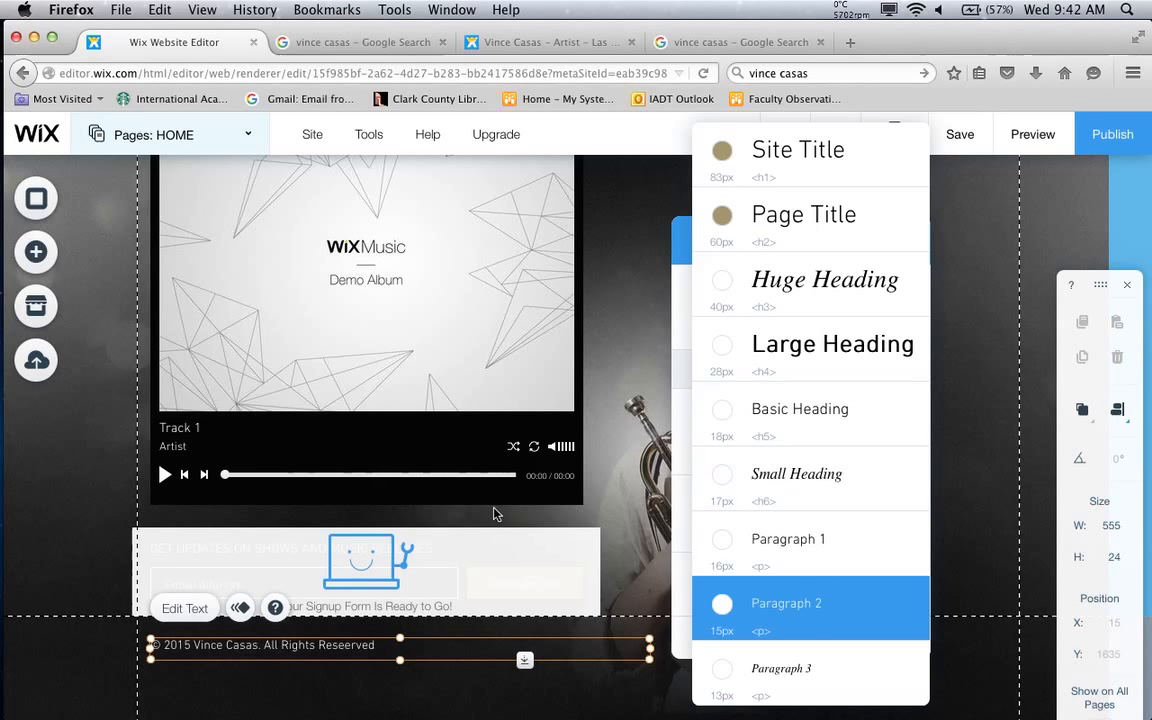
{"action": "left_click", "coordinate": [573, 688]}
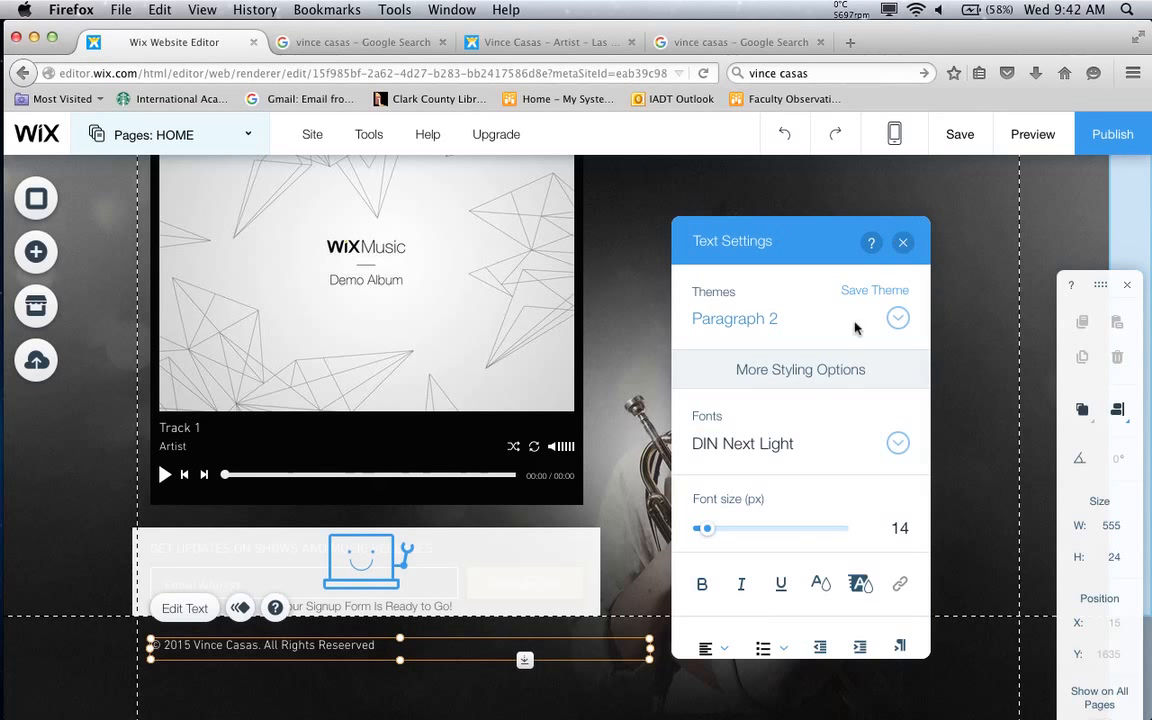
{"action": "left_click", "coordinate": [896, 442]}
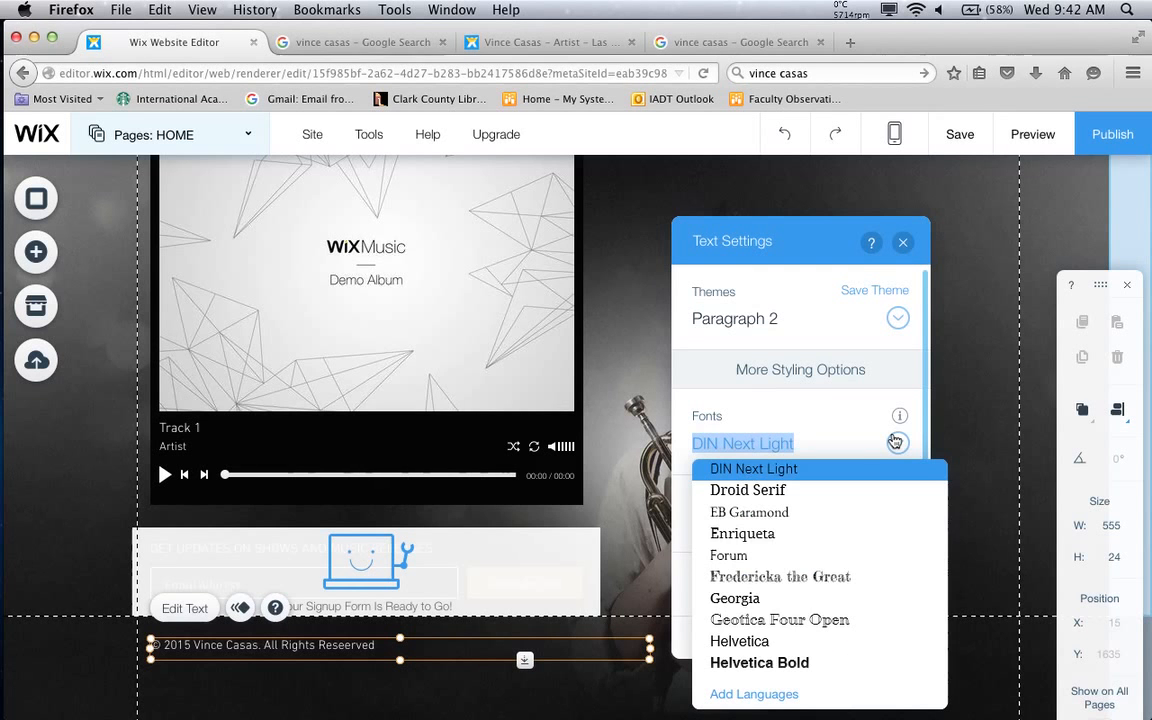
{"action": "left_click", "coordinate": [899, 444]}
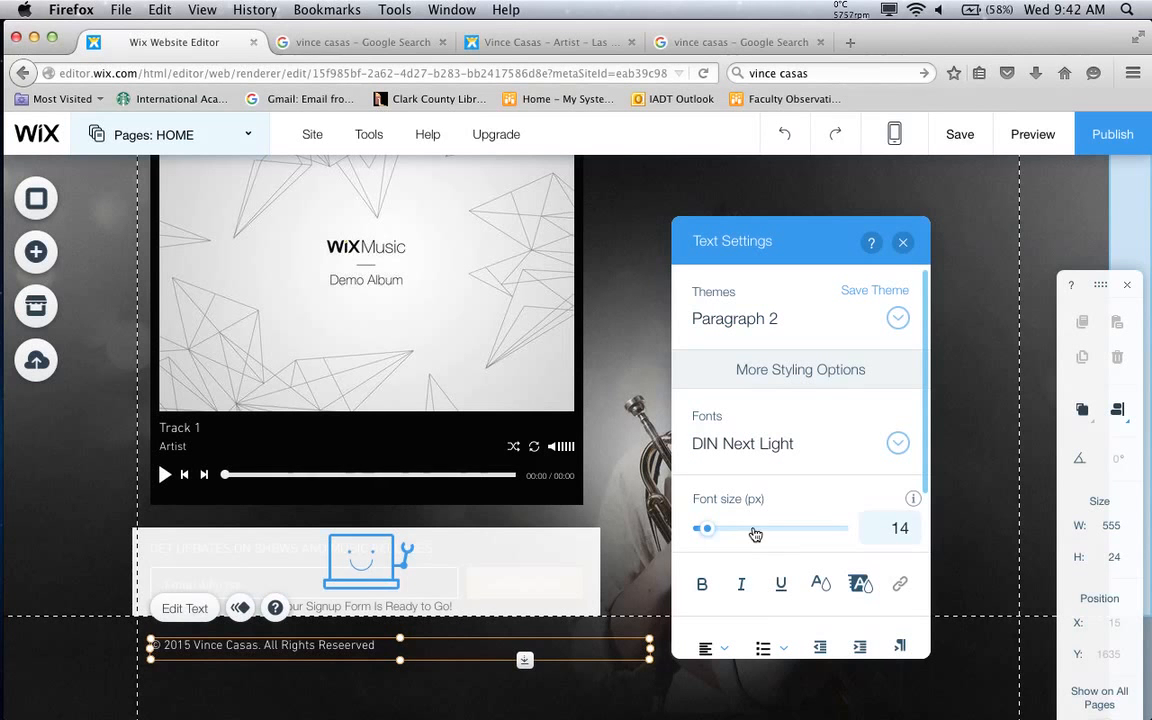
Try enlarging the footer text's font size to 103 px and undo the size changes
{"action": "left_click_drag", "start_coordinate": [709, 532], "coordinate": [745, 537]}
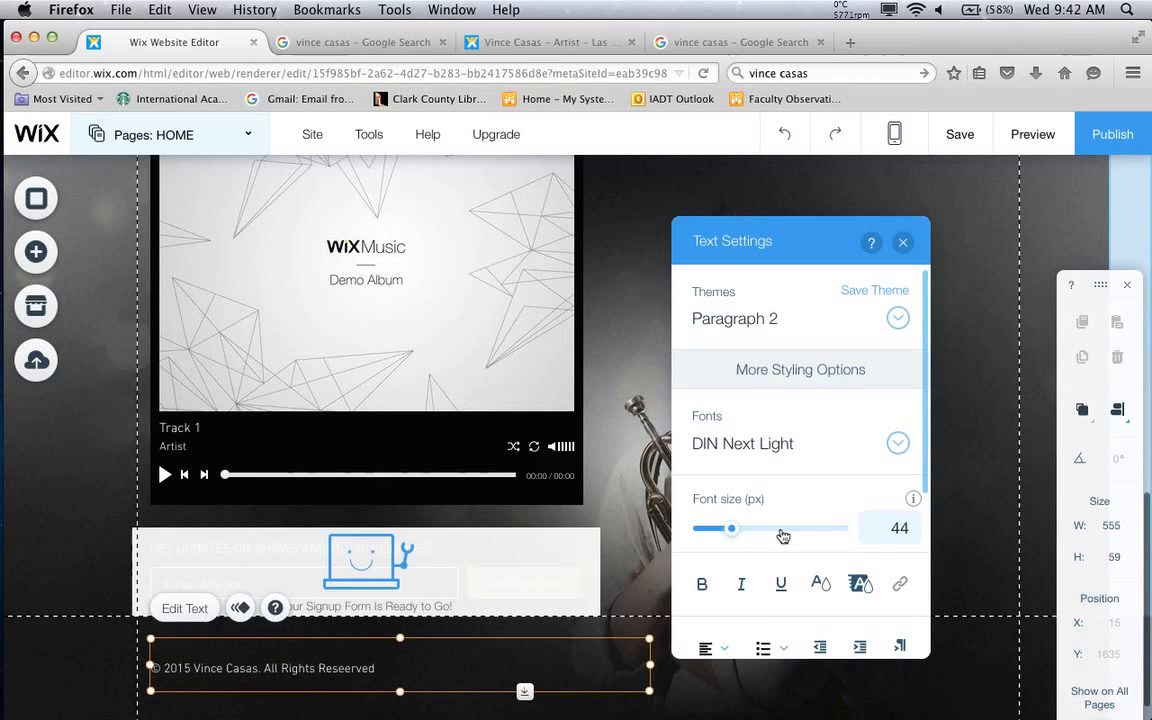
{"action": "left_click", "coordinate": [780, 532]}
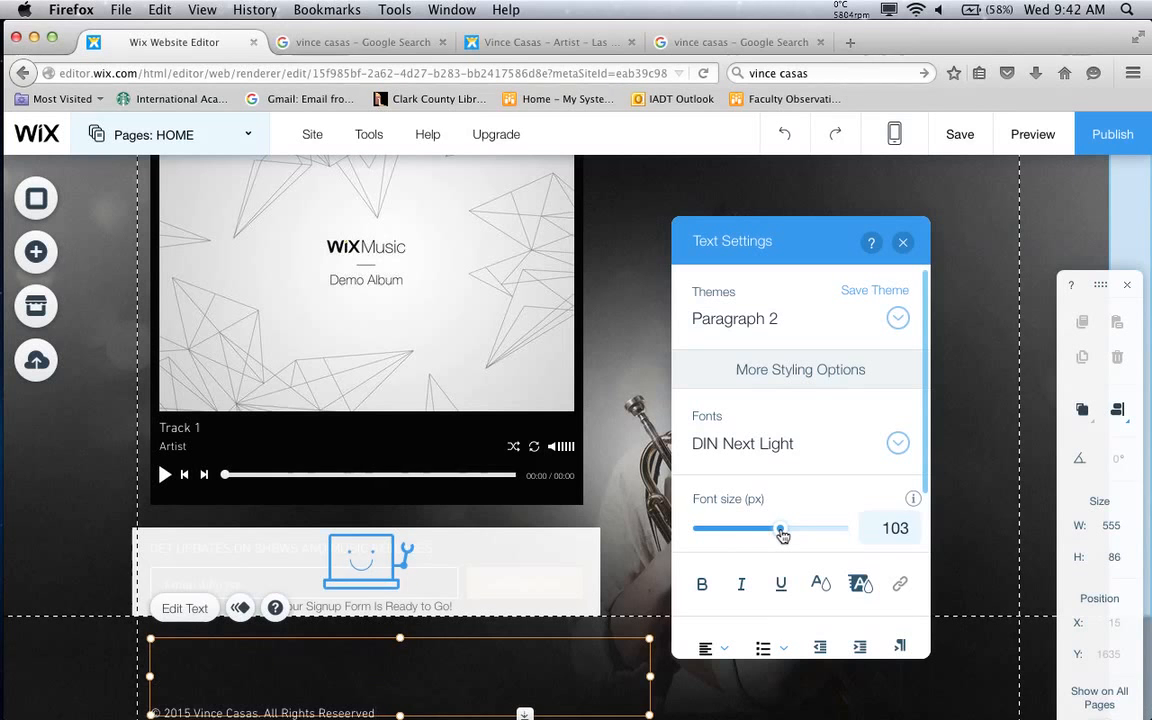
{"action": "left_click", "coordinate": [788, 140]}
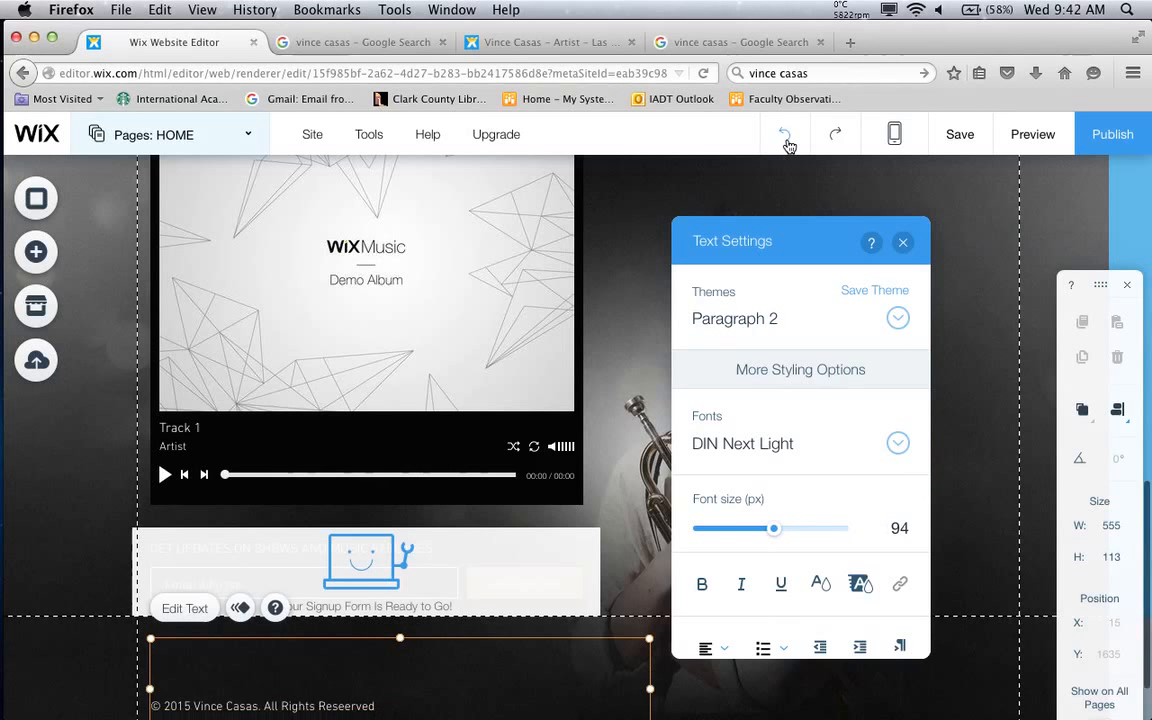
{"action": "left_click", "coordinate": [789, 144]}
{"action": "left_click", "coordinate": [789, 145]}
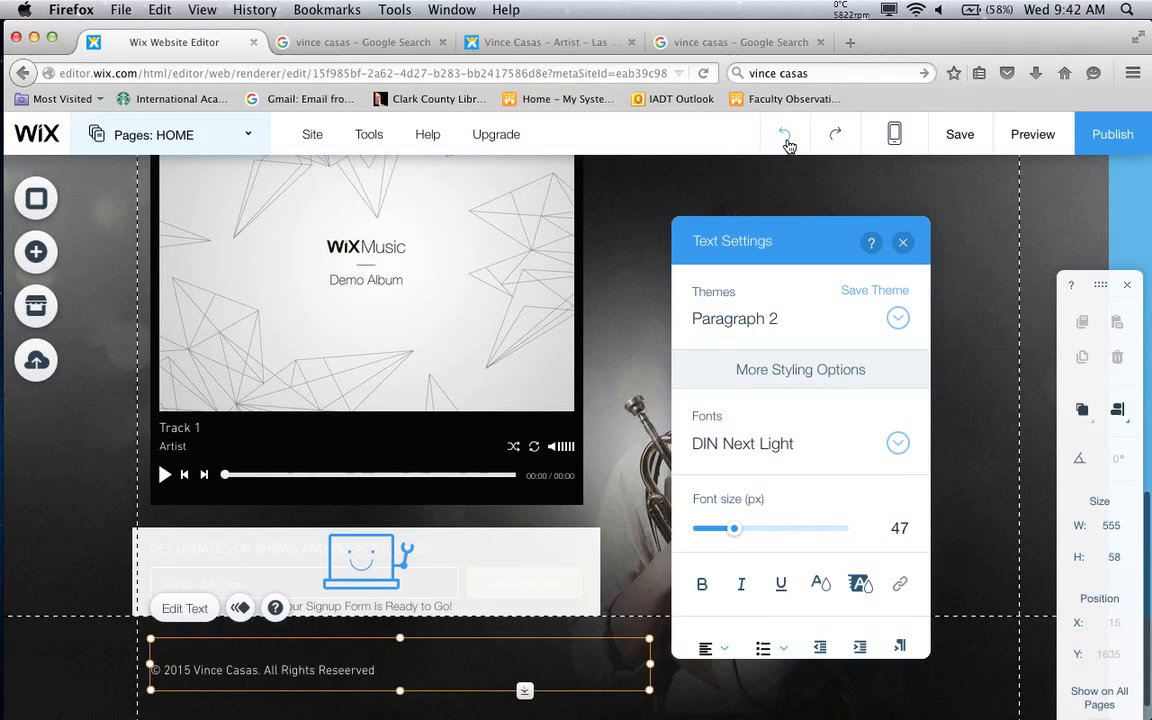
{"action": "left_click", "coordinate": [789, 145]}
{"action": "left_click", "coordinate": [789, 145]}
{"action": "left_click", "coordinate": [786, 143]}
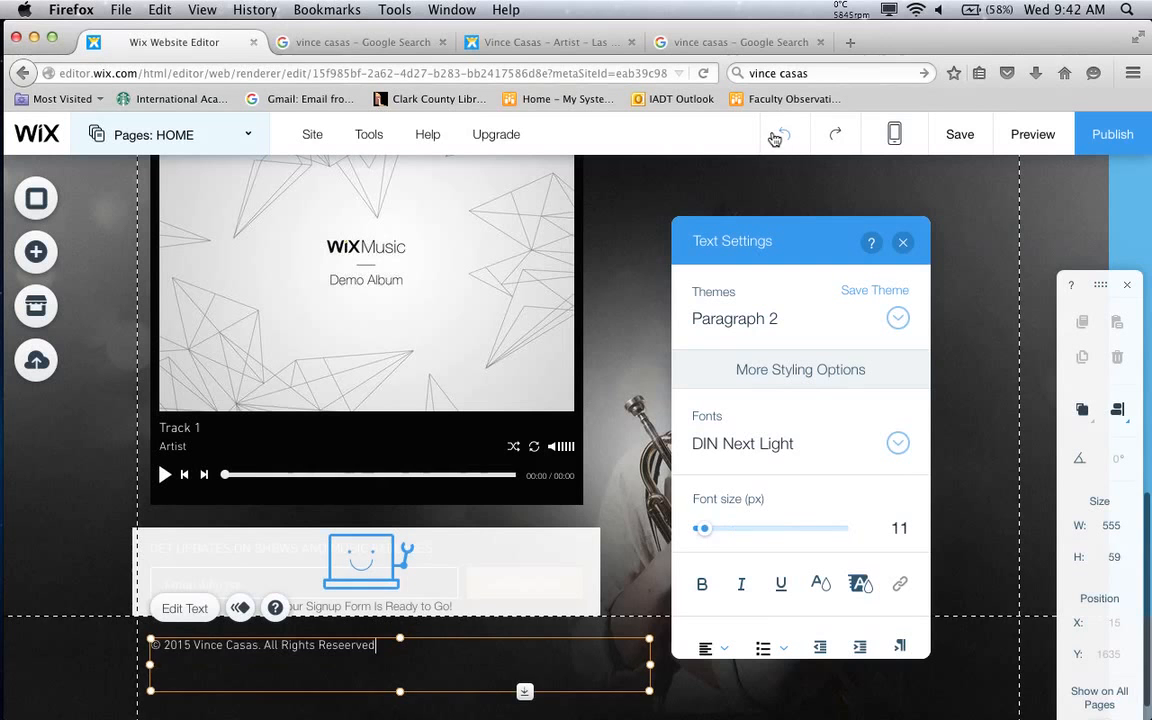
Select the whole footer copyright text, set its font size to 53 px and look through the remaining text settings
{"action": "double_click", "coordinate": [379, 646]}
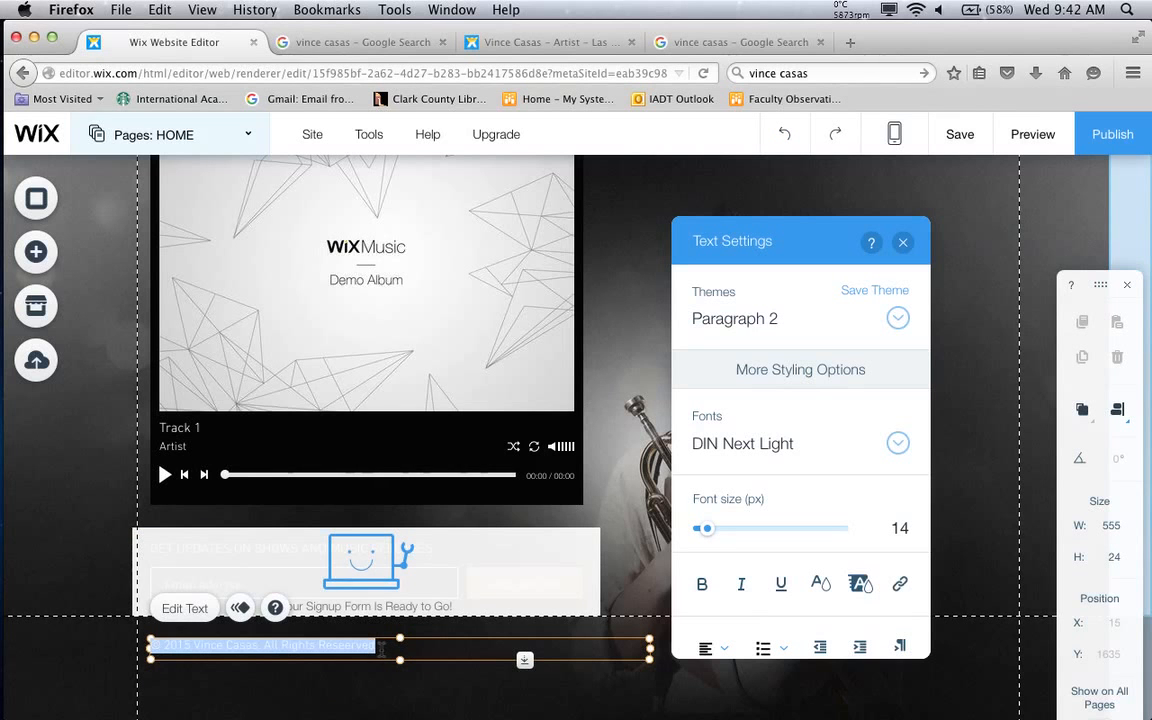
{"action": "left_click", "coordinate": [737, 530]}
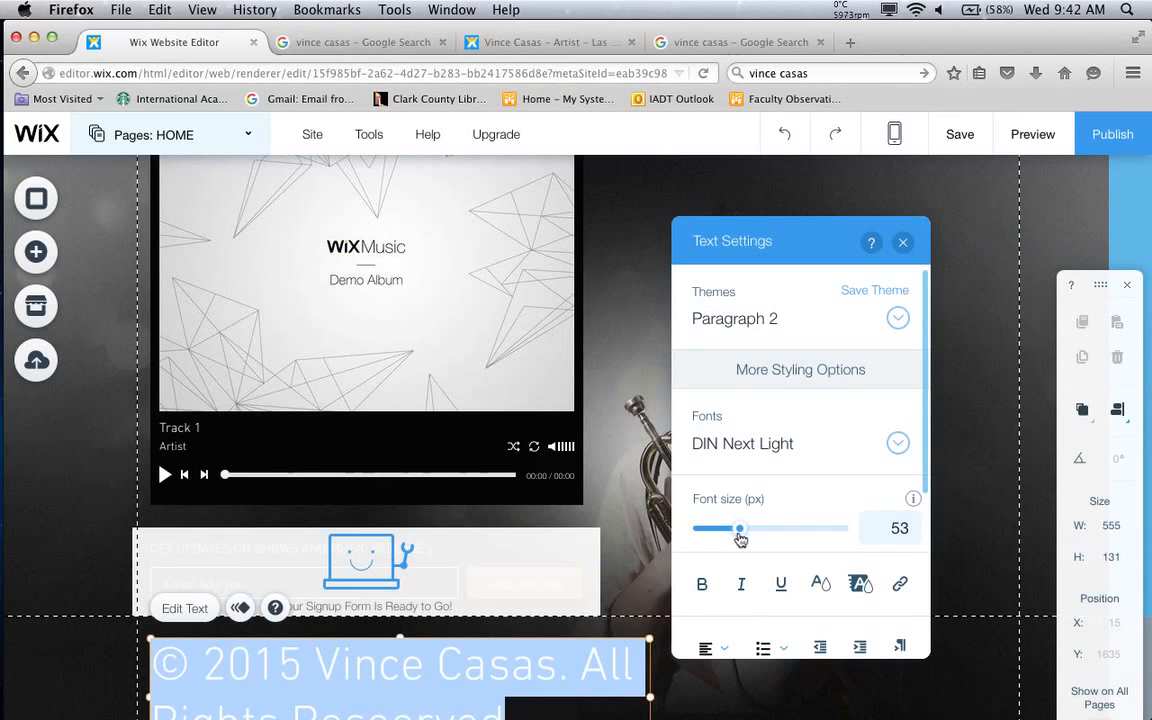
{"action": "scroll", "coordinate": [789, 494], "scroll_direction": "down", "scroll_amount": 5}
{"action": "scroll", "coordinate": [791, 497], "scroll_direction": "up", "scroll_amount": 2}
{"action": "scroll", "coordinate": [791, 497], "scroll_direction": "down", "scroll_amount": 2}
{"action": "scroll", "coordinate": [791, 497], "scroll_direction": "up", "scroll_amount": 1}
{"action": "scroll", "coordinate": [791, 497], "scroll_direction": "up", "scroll_amount": 2}
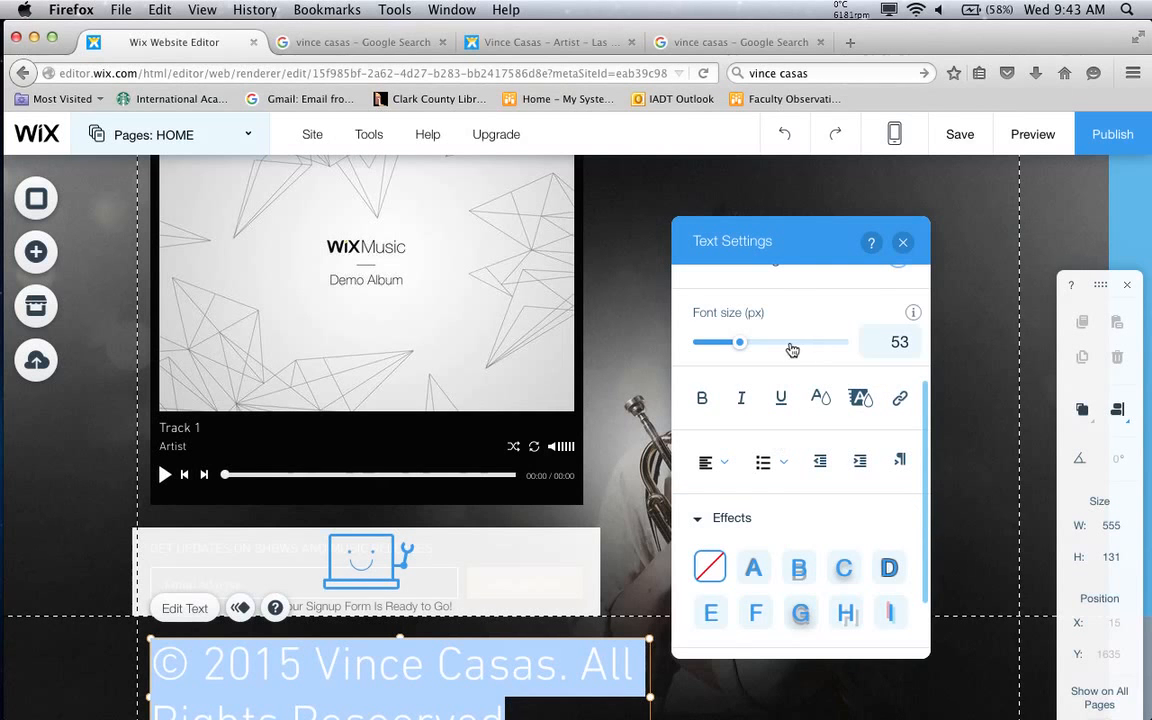
Undo the font size changes made to the footer copyright text
{"action": "left_click", "coordinate": [803, 142]}
{"action": "left_click", "coordinate": [785, 134]}
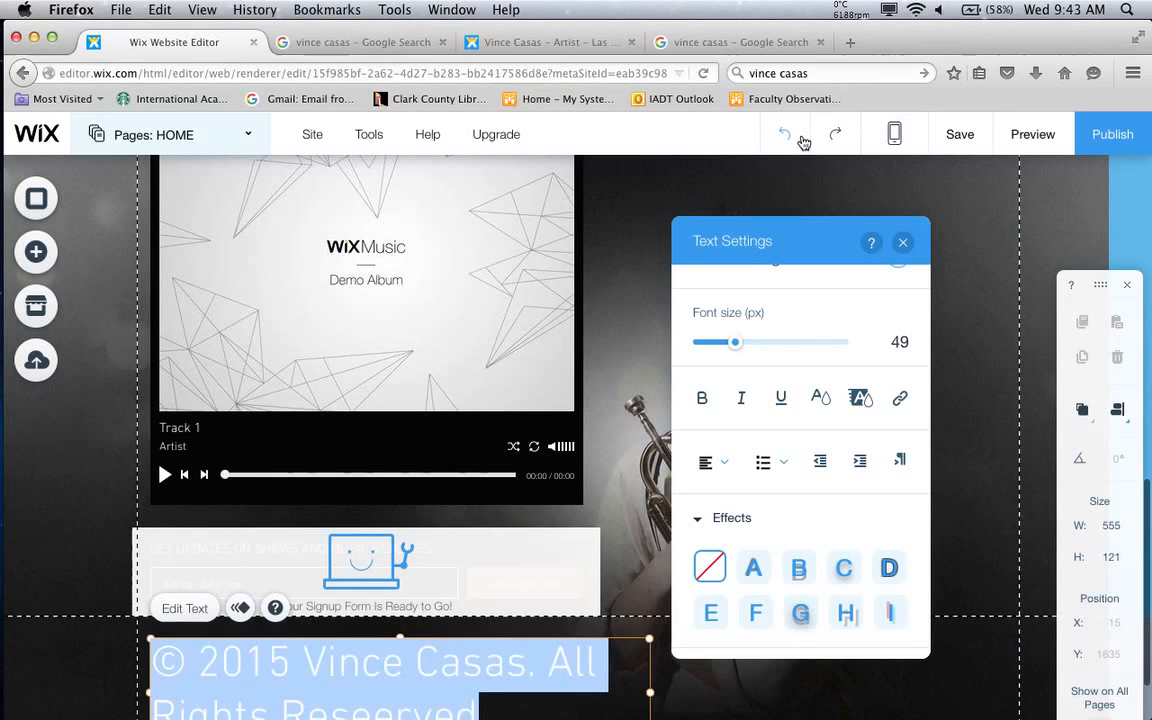
{"action": "left_click", "coordinate": [785, 134]}
{"action": "left_click", "coordinate": [803, 142]}
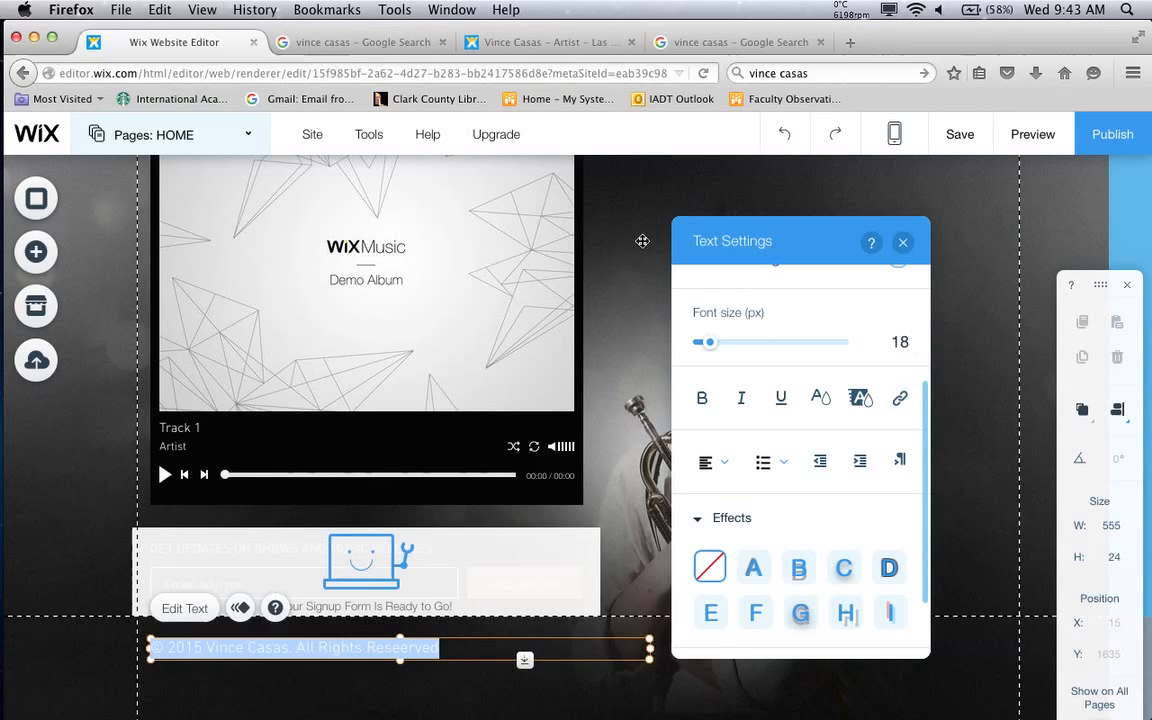
Review the alignment, list and character and line spacing options for the footer text, and close the text settings
{"action": "scroll", "coordinate": [648, 252], "scroll_direction": "up", "scroll_amount": 5}
{"action": "scroll", "coordinate": [645, 252], "scroll_direction": "up", "scroll_amount": 5}
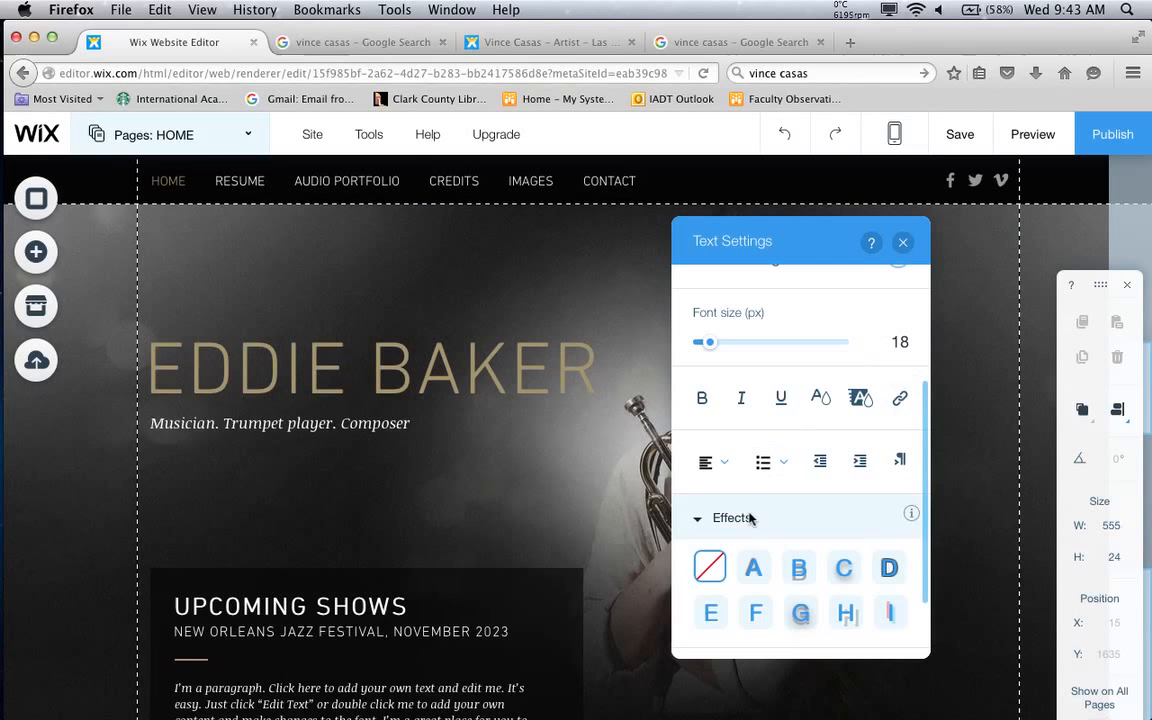
{"action": "scroll", "coordinate": [760, 480], "scroll_direction": "down", "scroll_amount": 2}
{"action": "left_click", "coordinate": [725, 390]}
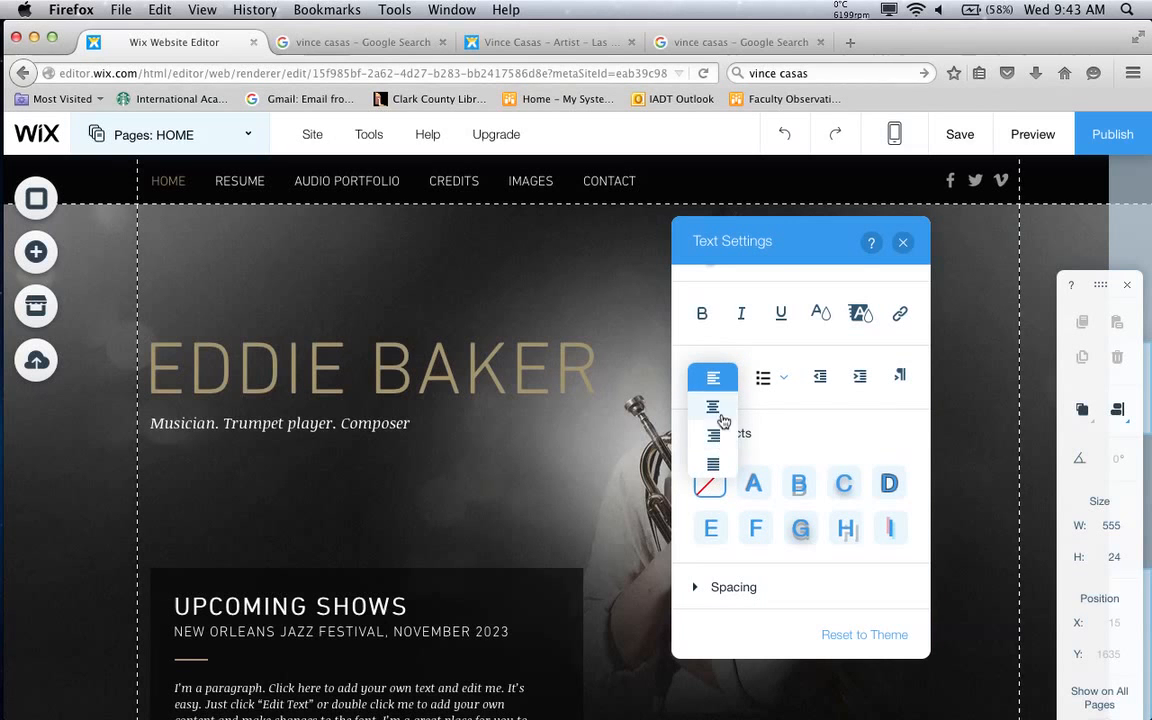
{"action": "left_click", "coordinate": [694, 376]}
{"action": "left_click", "coordinate": [790, 390]}
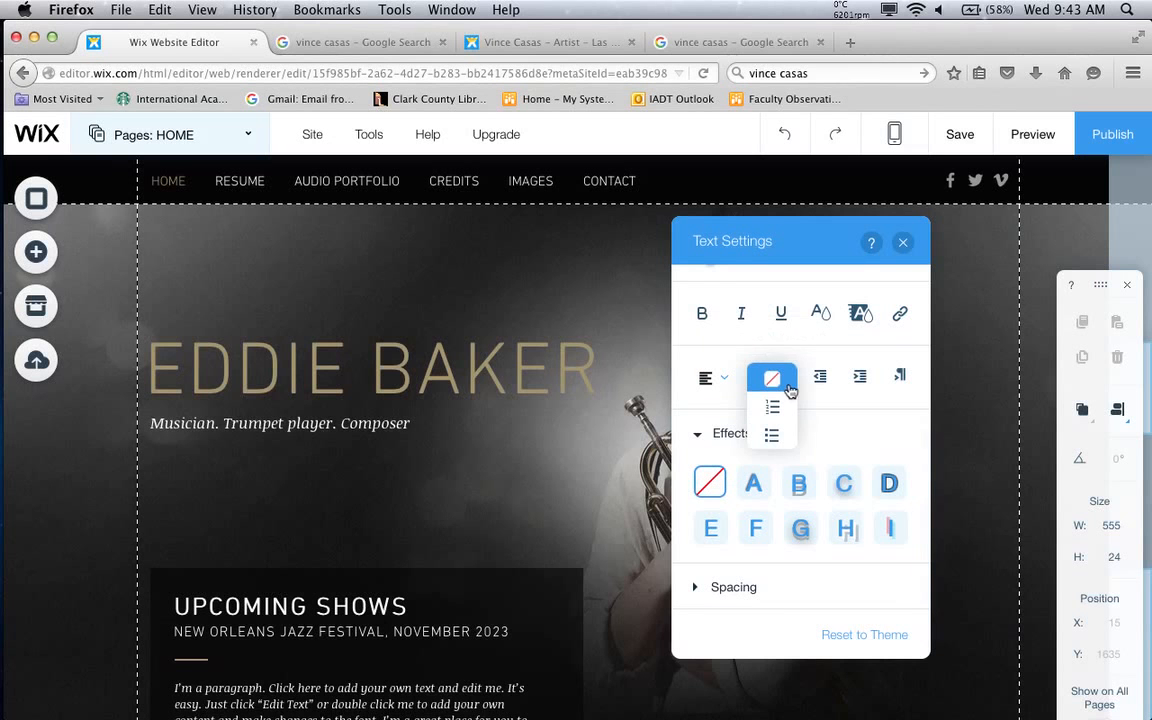
{"action": "left_click", "coordinate": [828, 407]}
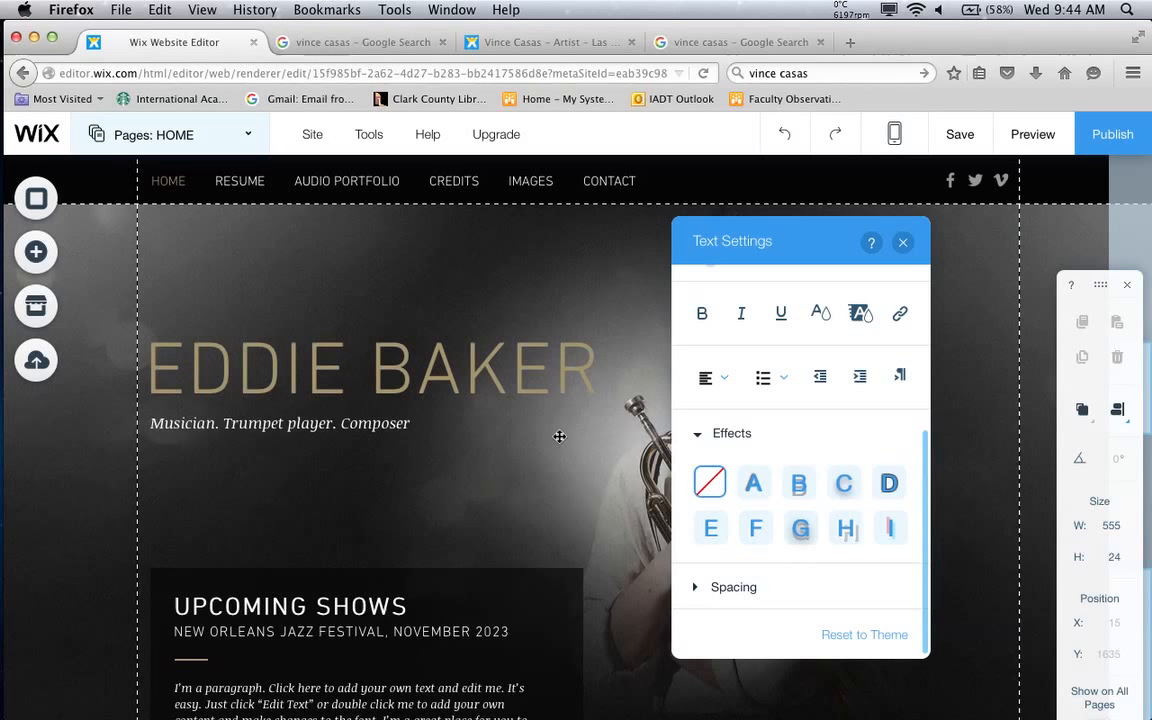
{"action": "left_click", "coordinate": [695, 588]}
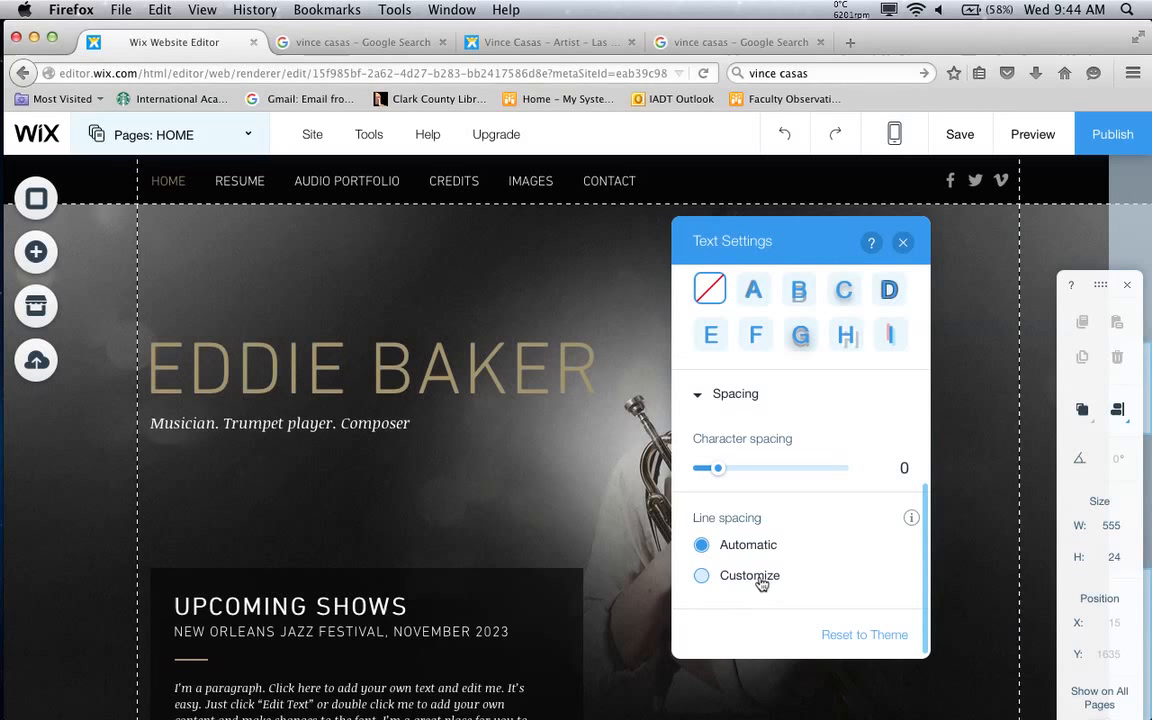
{"action": "left_click", "coordinate": [705, 396]}
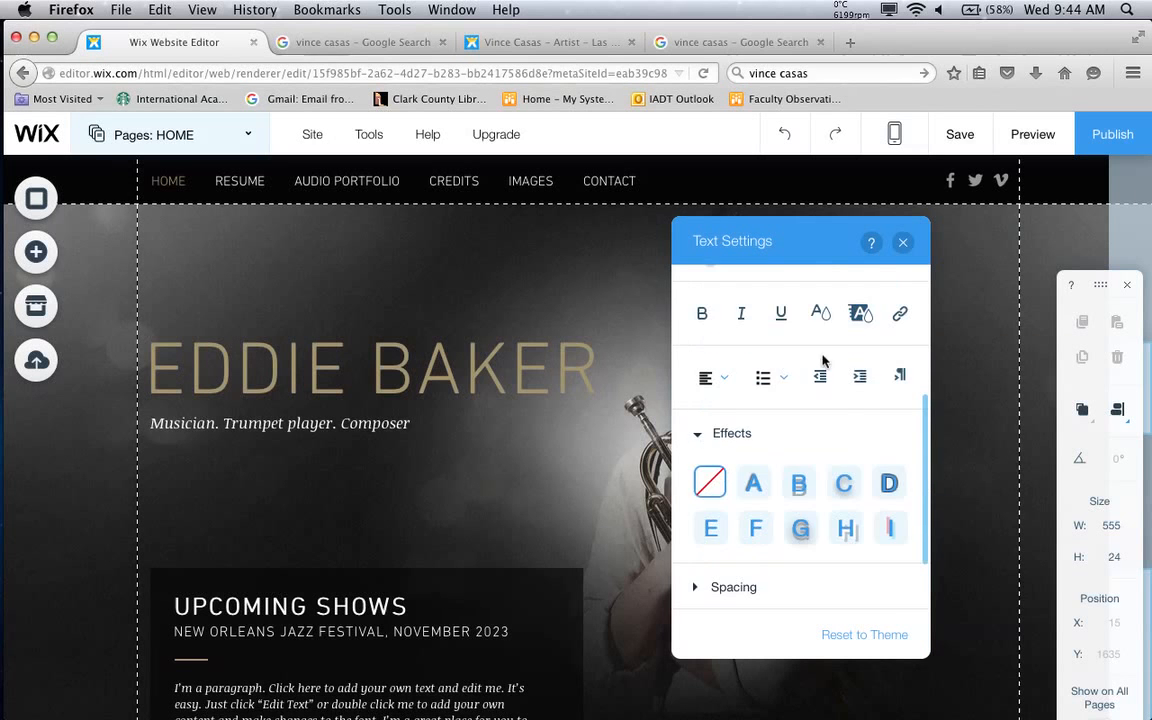
{"action": "scroll", "coordinate": [846, 432], "scroll_direction": "up", "scroll_amount": 3}
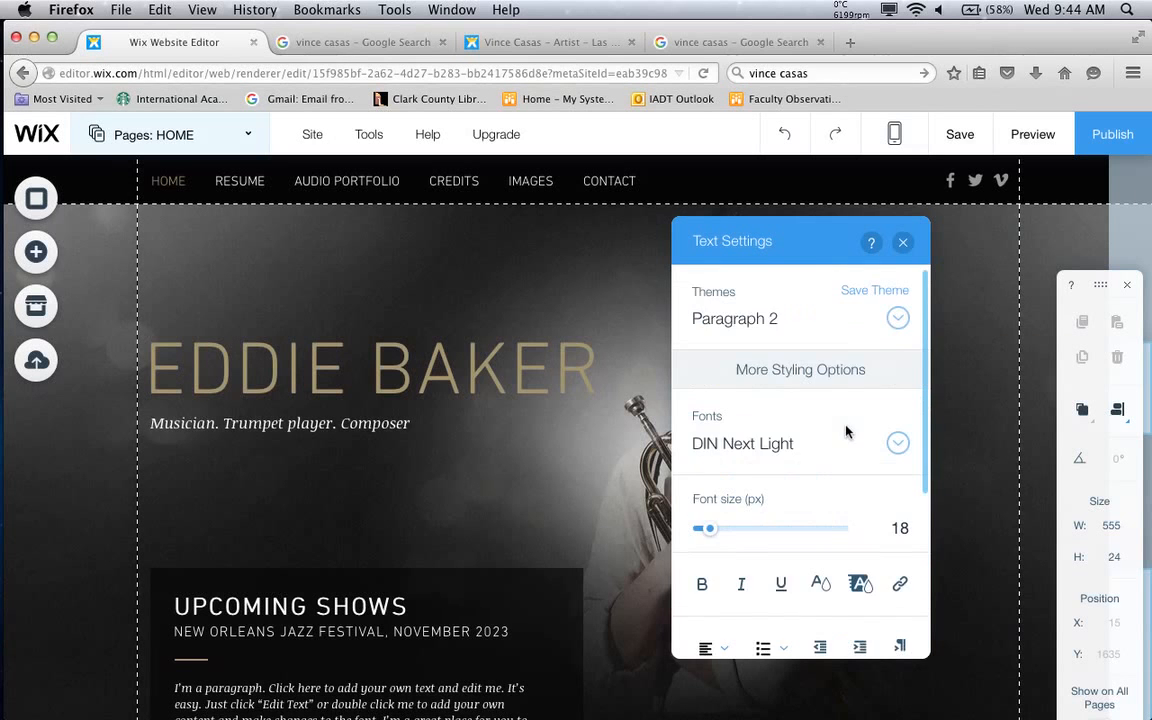
{"action": "left_click", "coordinate": [905, 245]}
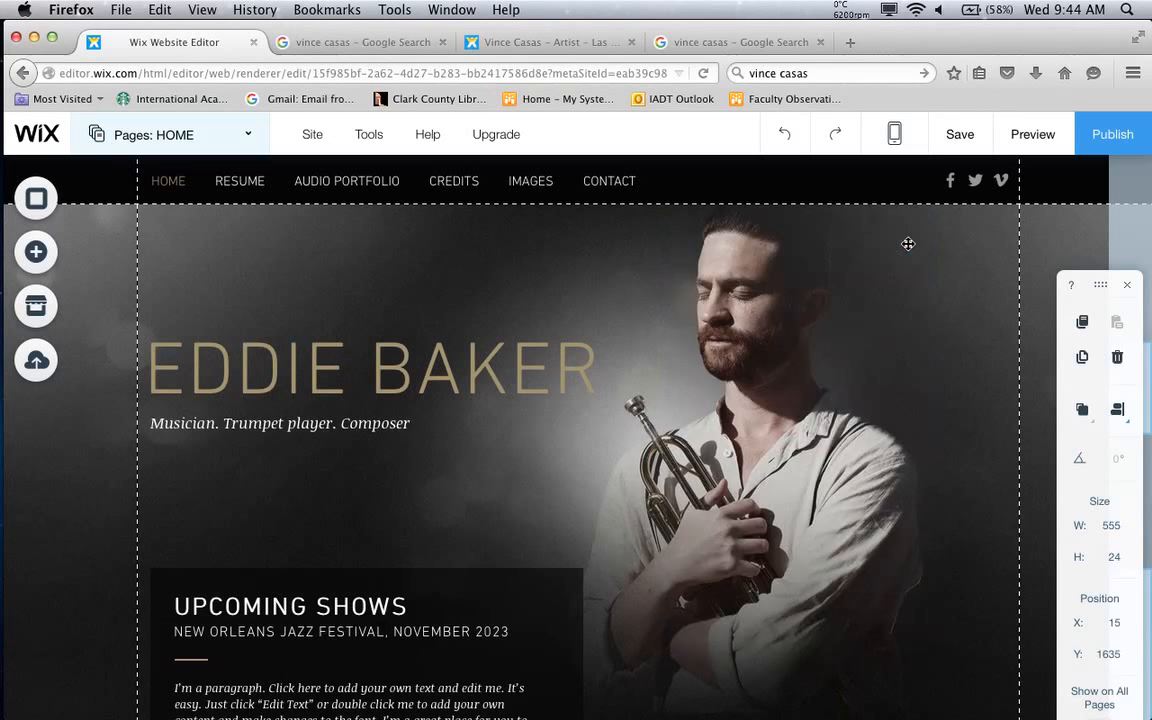
Return to the footer copyright text and step back further through its earlier font size changes
{"action": "scroll", "coordinate": [648, 520], "scroll_direction": "down", "scroll_amount": 3}
{"action": "scroll", "coordinate": [647, 519], "scroll_direction": "down", "scroll_amount": 6}
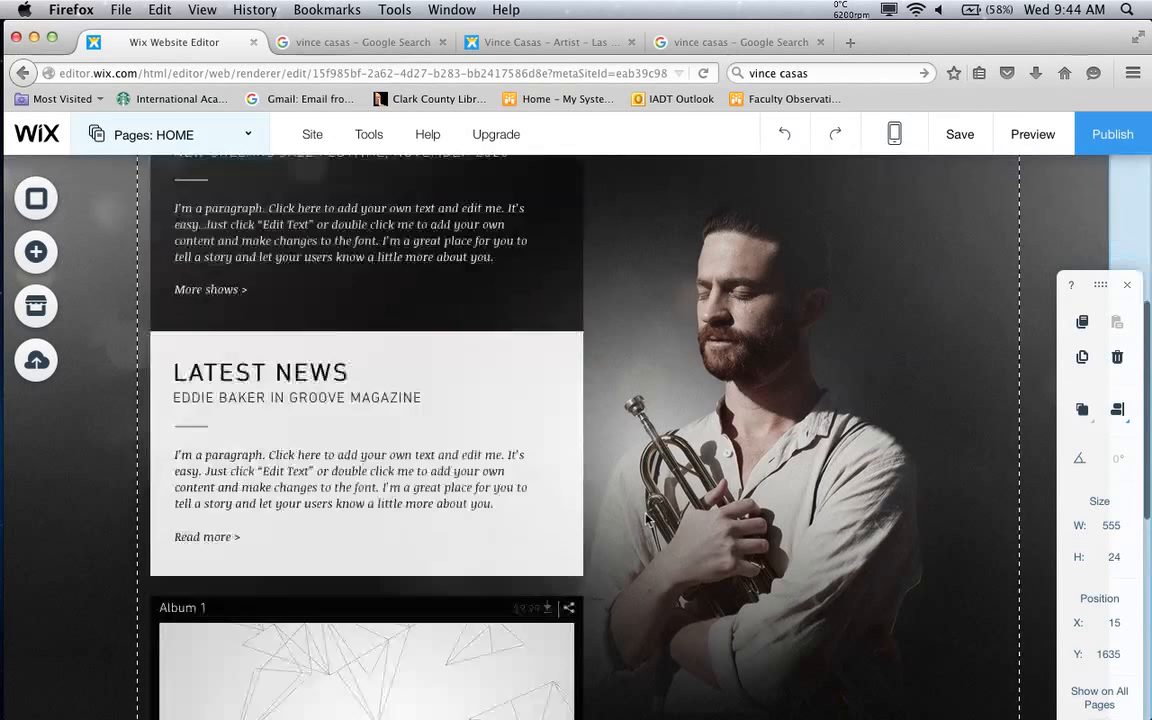
{"action": "scroll", "coordinate": [647, 519], "scroll_direction": "down", "scroll_amount": 2}
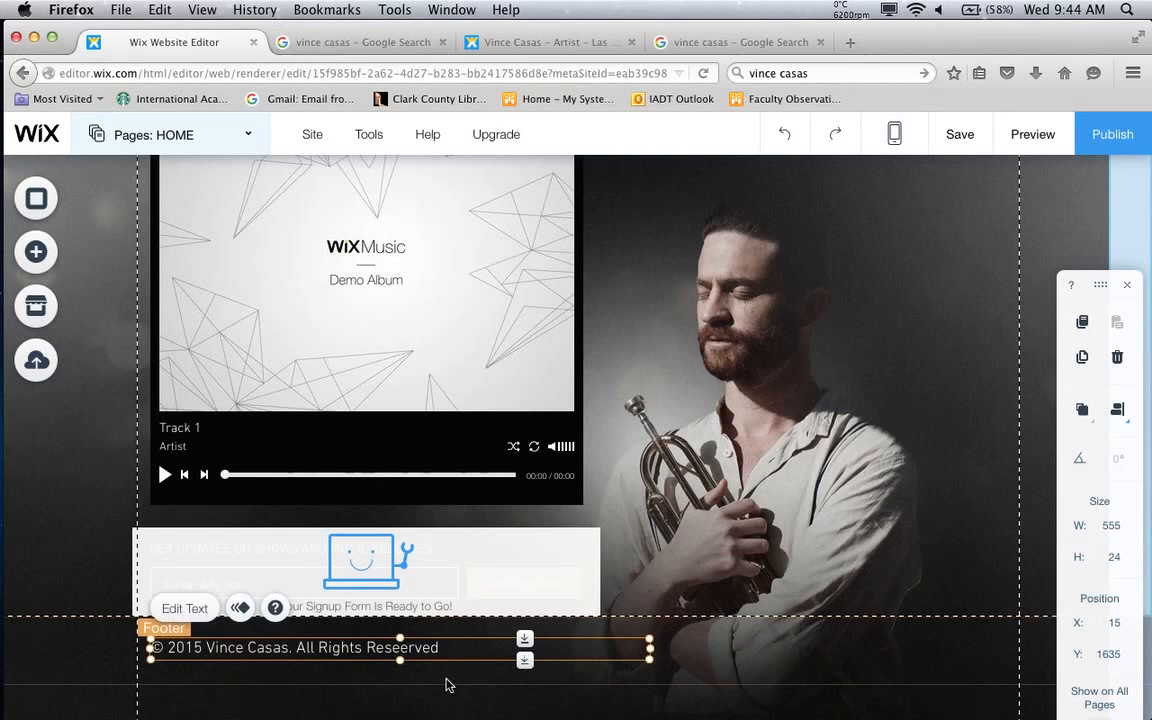
{"action": "left_click", "coordinate": [790, 138]}
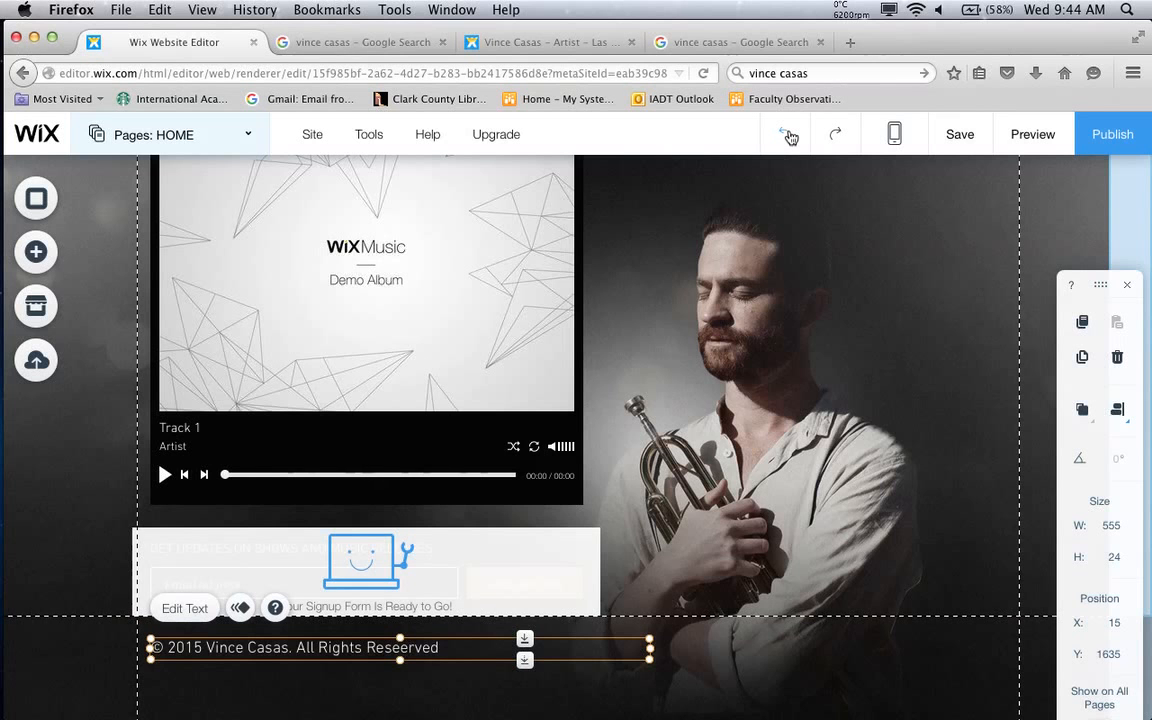
{"action": "left_click", "coordinate": [790, 138]}
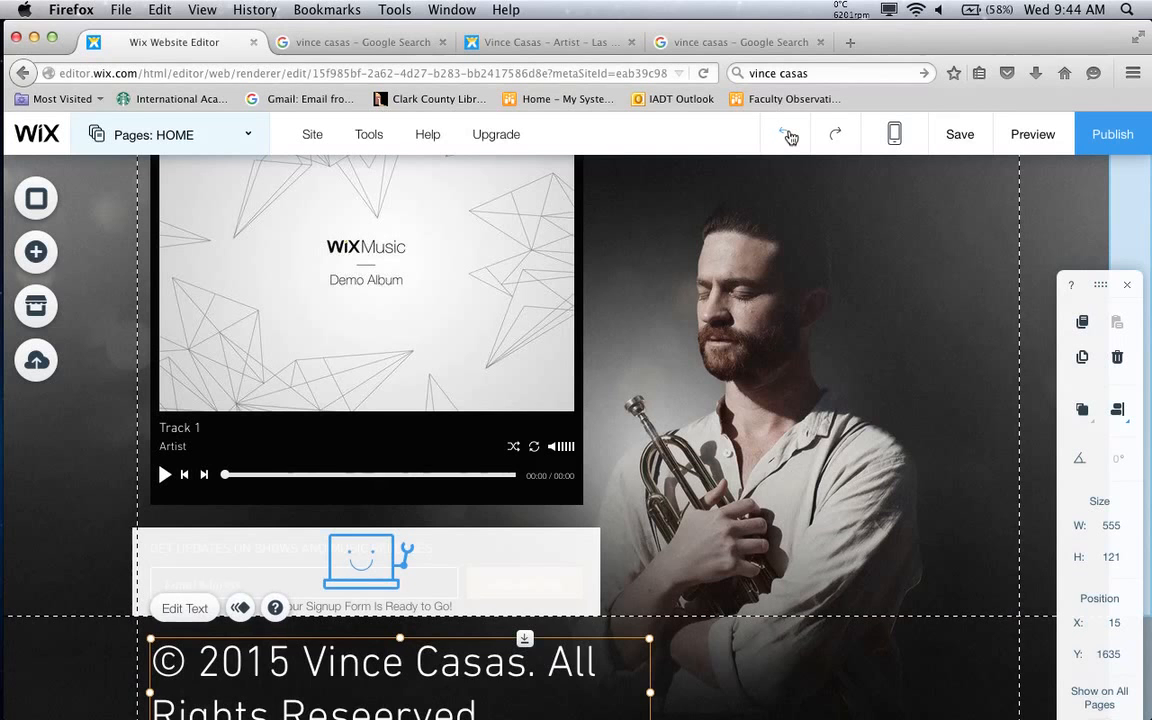
{"action": "left_click", "coordinate": [790, 138]}
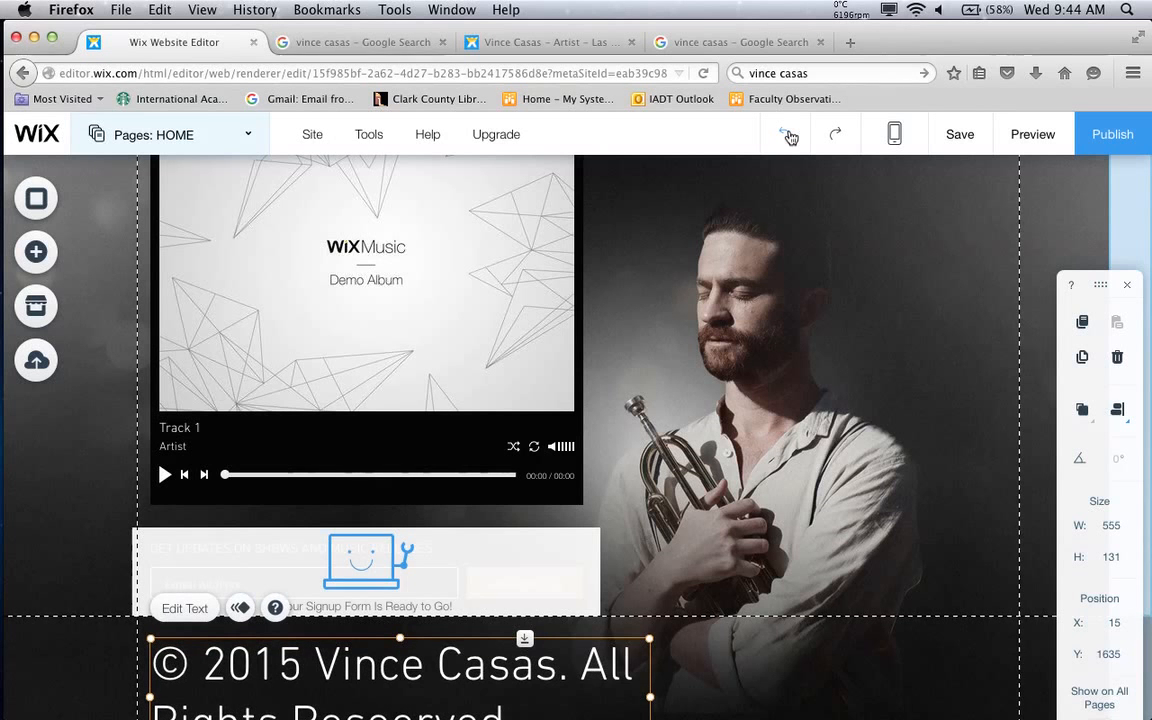
{"action": "left_click", "coordinate": [790, 138]}
Open the HOME page's background options, view the background image settings and open the background image chooser
{"action": "scroll", "coordinate": [787, 318], "scroll_direction": "up", "scroll_amount": 1}
{"action": "scroll", "coordinate": [787, 318], "scroll_direction": "up", "scroll_amount": 15}
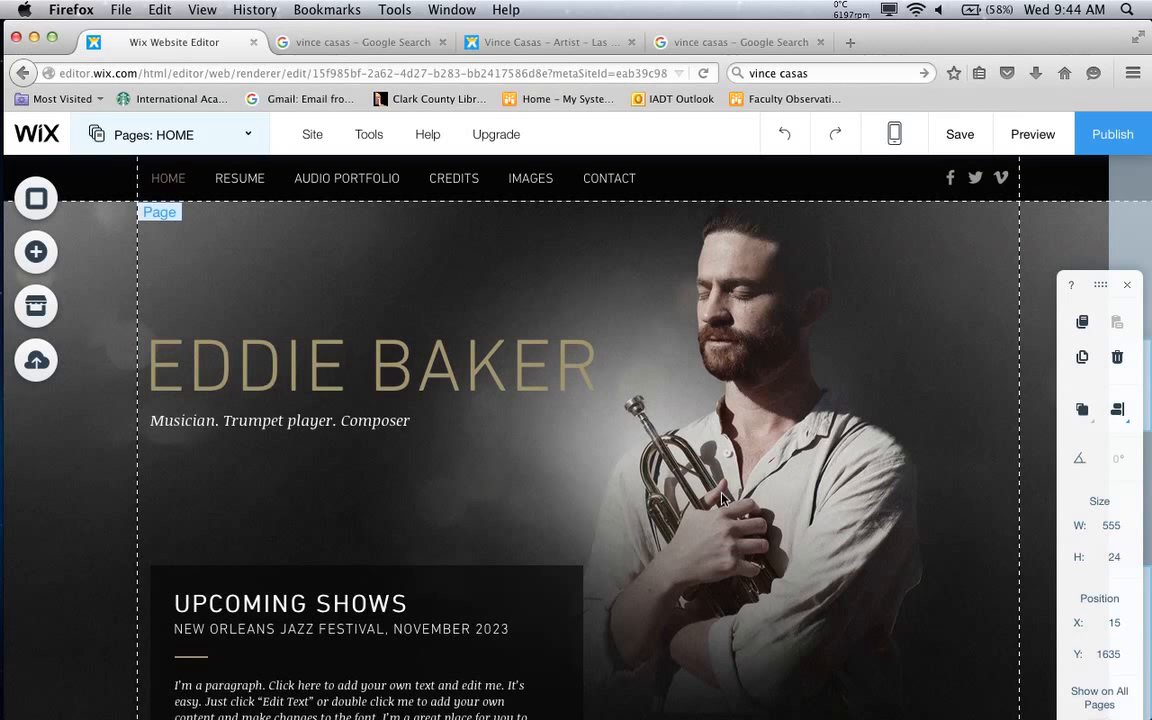
{"action": "scroll", "coordinate": [594, 408], "scroll_direction": "down", "scroll_amount": 2}
{"action": "scroll", "coordinate": [661, 456], "scroll_direction": "up", "scroll_amount": 2}
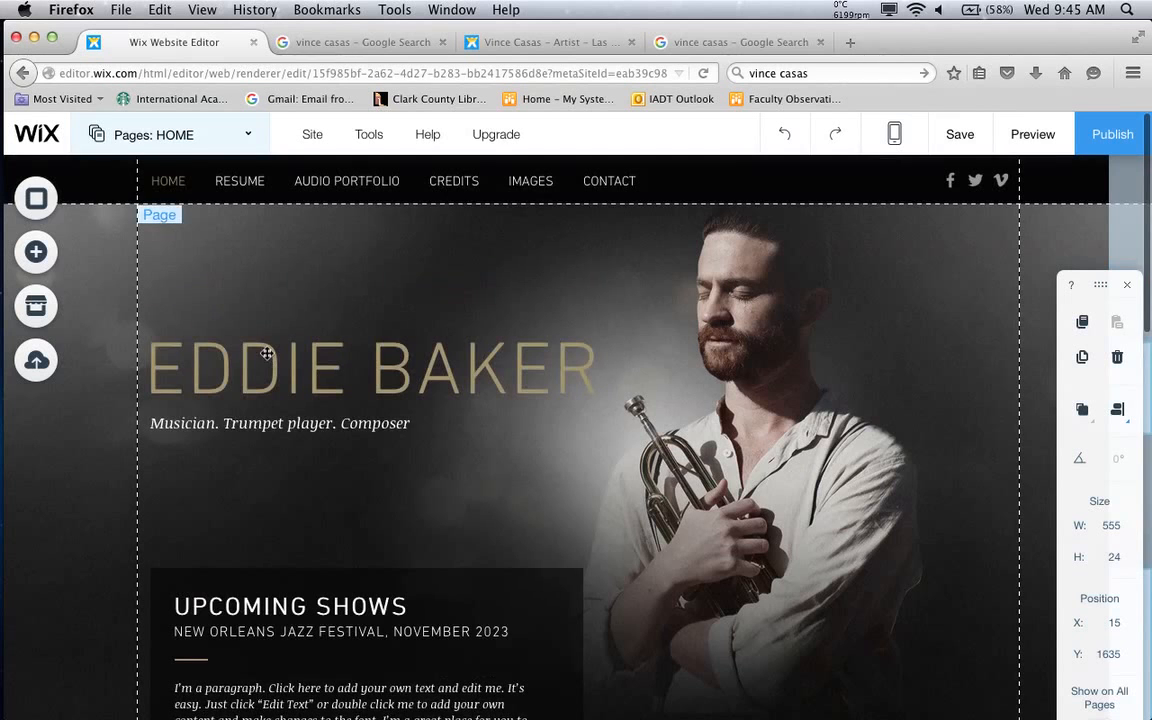
{"action": "left_click", "coordinate": [38, 202]}
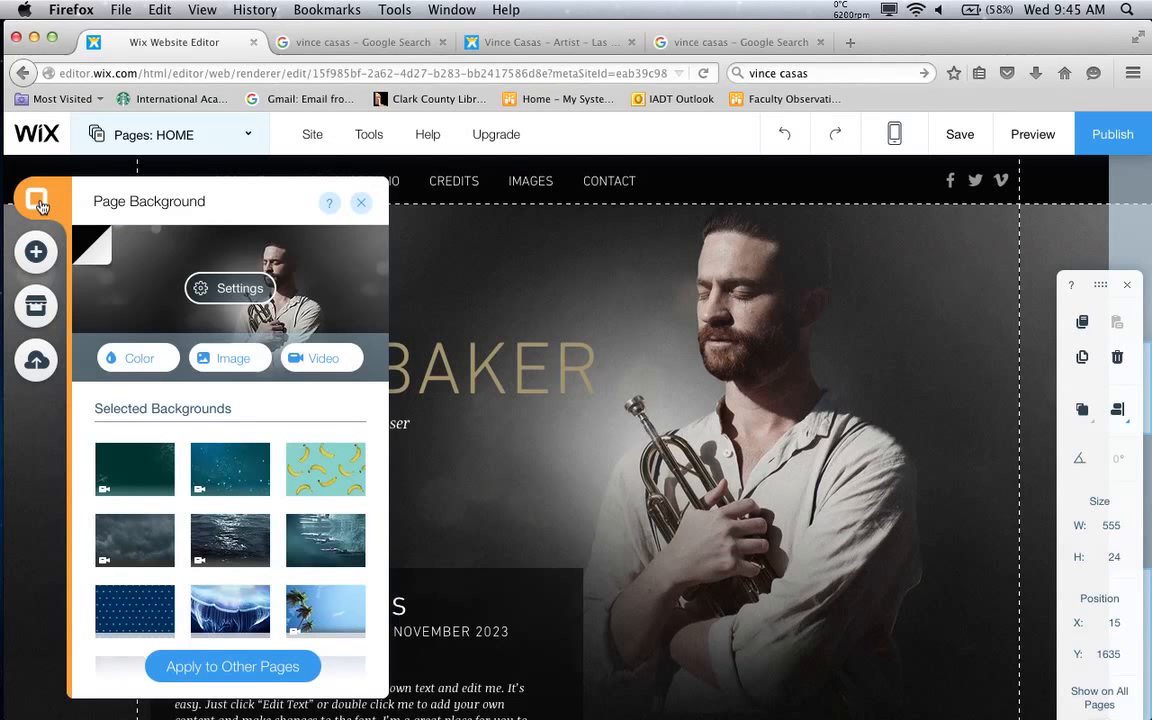
{"action": "left_click", "coordinate": [241, 292]}
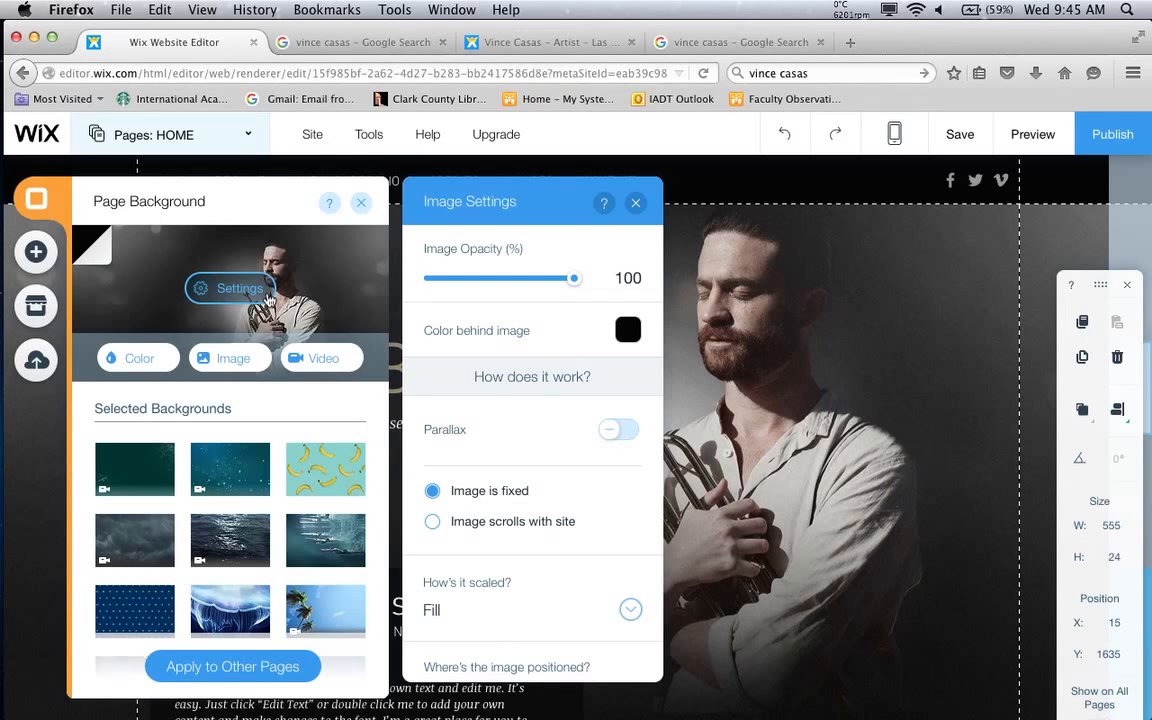
{"action": "left_click", "coordinate": [250, 361]}
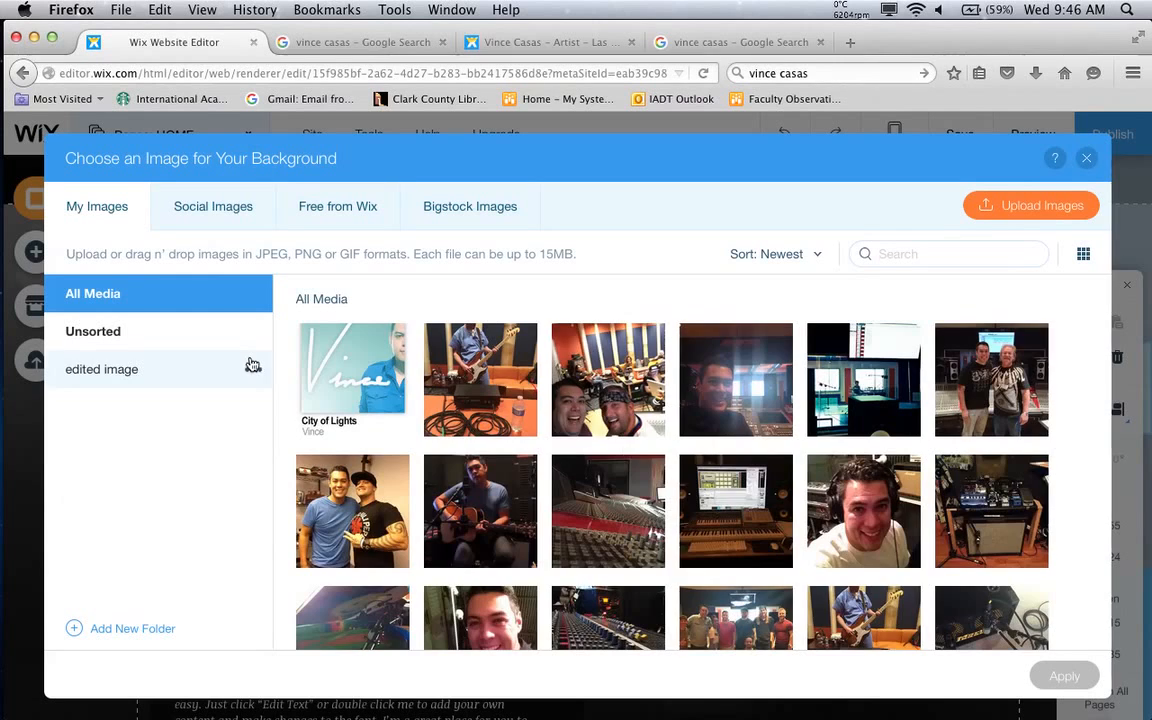
Look through all the uploaded pictures in My Images for a possible page background
{"action": "scroll", "coordinate": [627, 450], "scroll_direction": "down", "scroll_amount": 5}
{"action": "scroll", "coordinate": [627, 450], "scroll_direction": "up", "scroll_amount": 4}
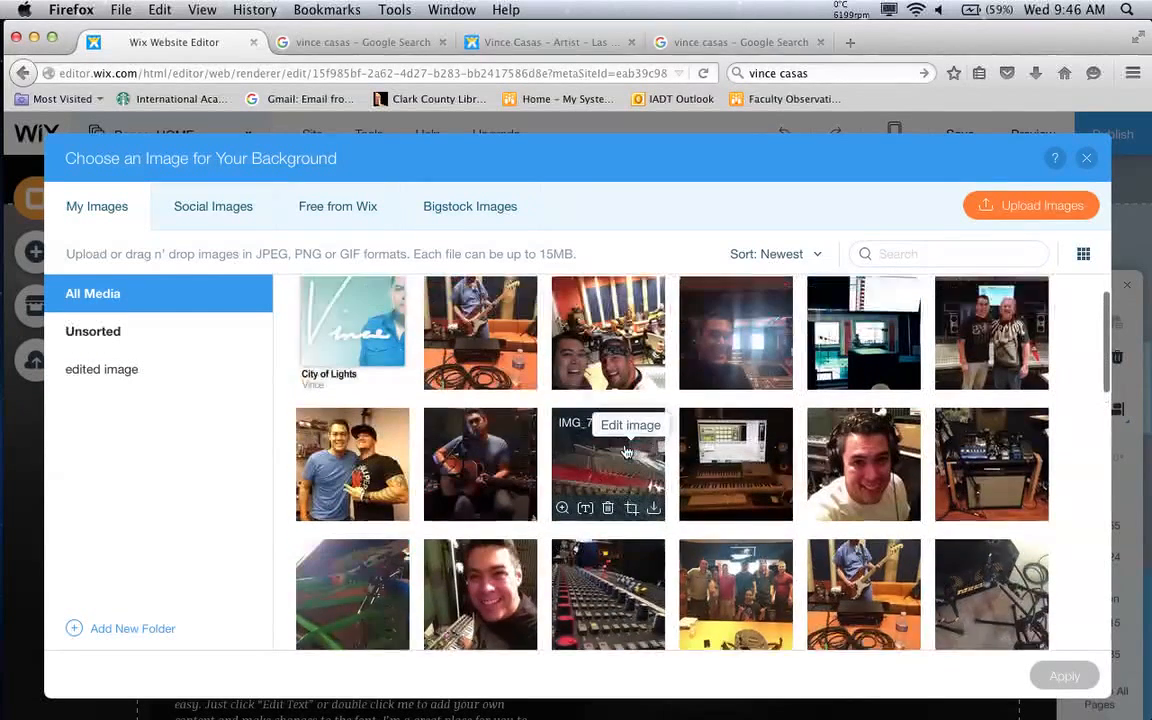
{"action": "scroll", "coordinate": [627, 452], "scroll_direction": "up", "scroll_amount": 1}
{"action": "scroll", "coordinate": [627, 452], "scroll_direction": "down", "scroll_amount": 4}
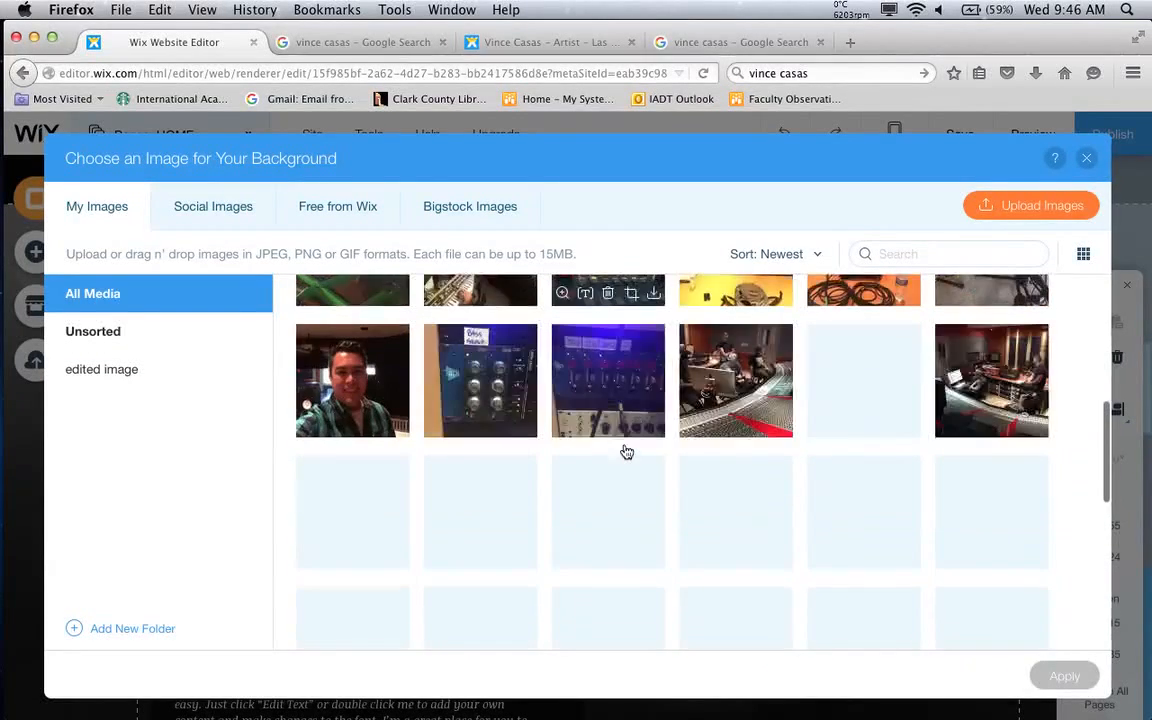
{"action": "scroll", "coordinate": [627, 452], "scroll_direction": "down", "scroll_amount": 4}
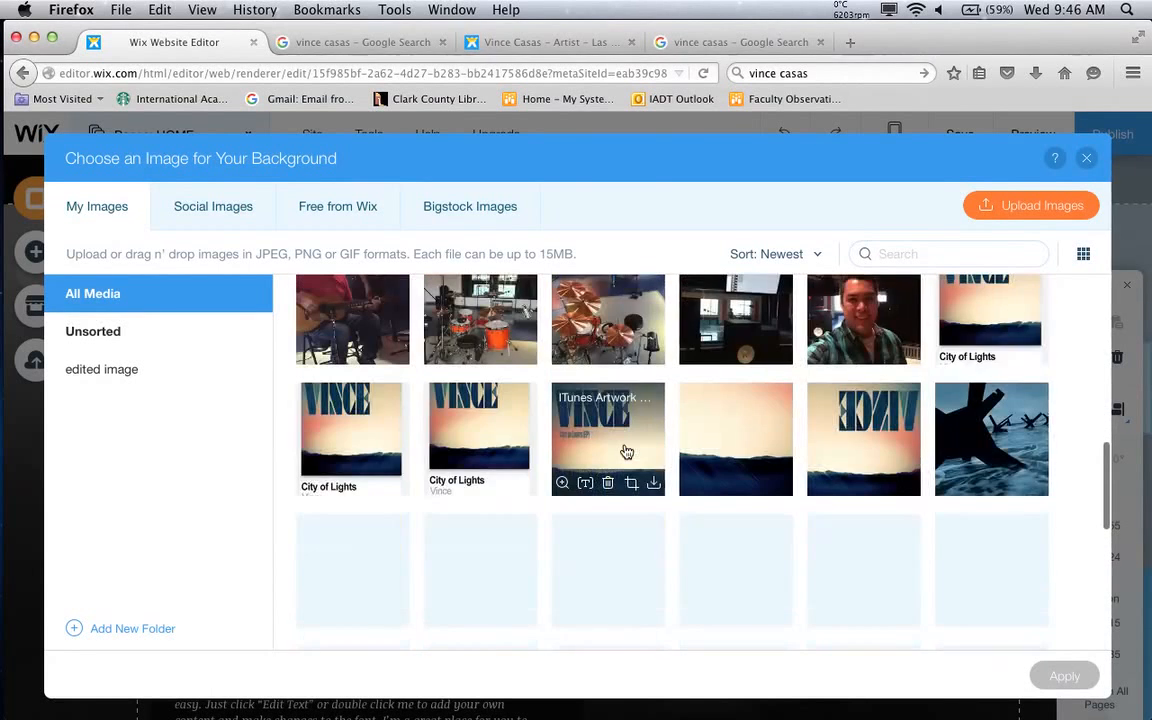
{"action": "scroll", "coordinate": [627, 452], "scroll_direction": "down", "scroll_amount": 4}
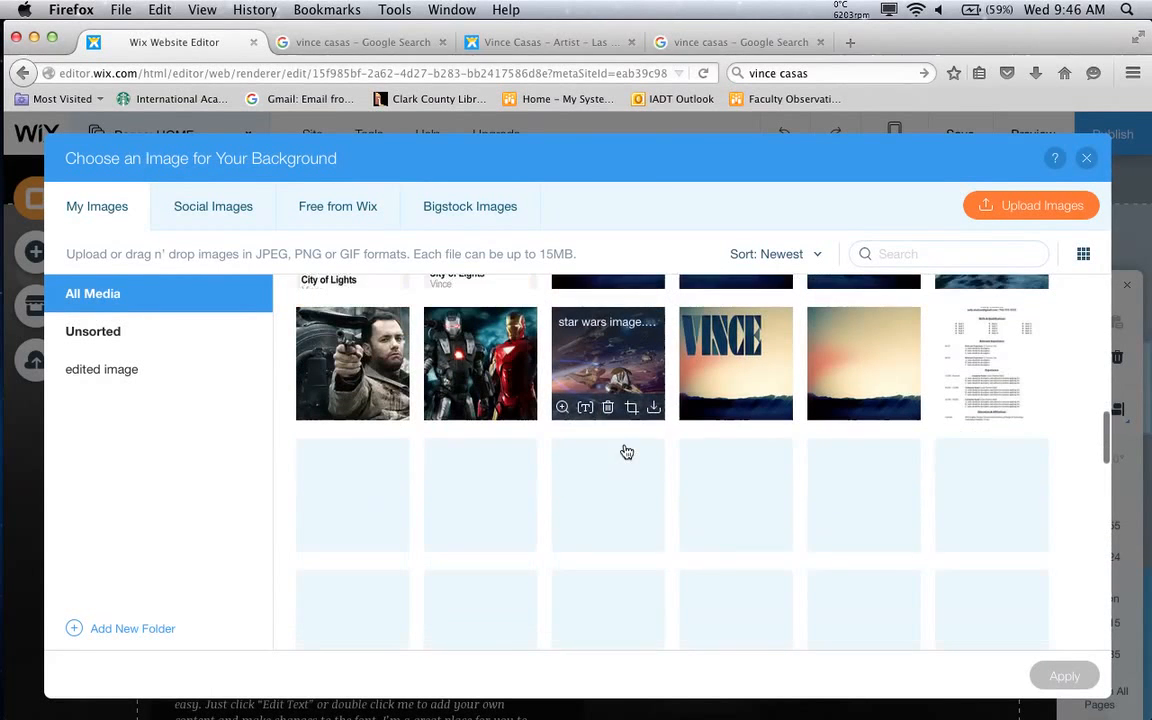
{"action": "scroll", "coordinate": [627, 452], "scroll_direction": "up", "scroll_amount": 3}
{"action": "scroll", "coordinate": [627, 452], "scroll_direction": "up", "scroll_amount": 15}
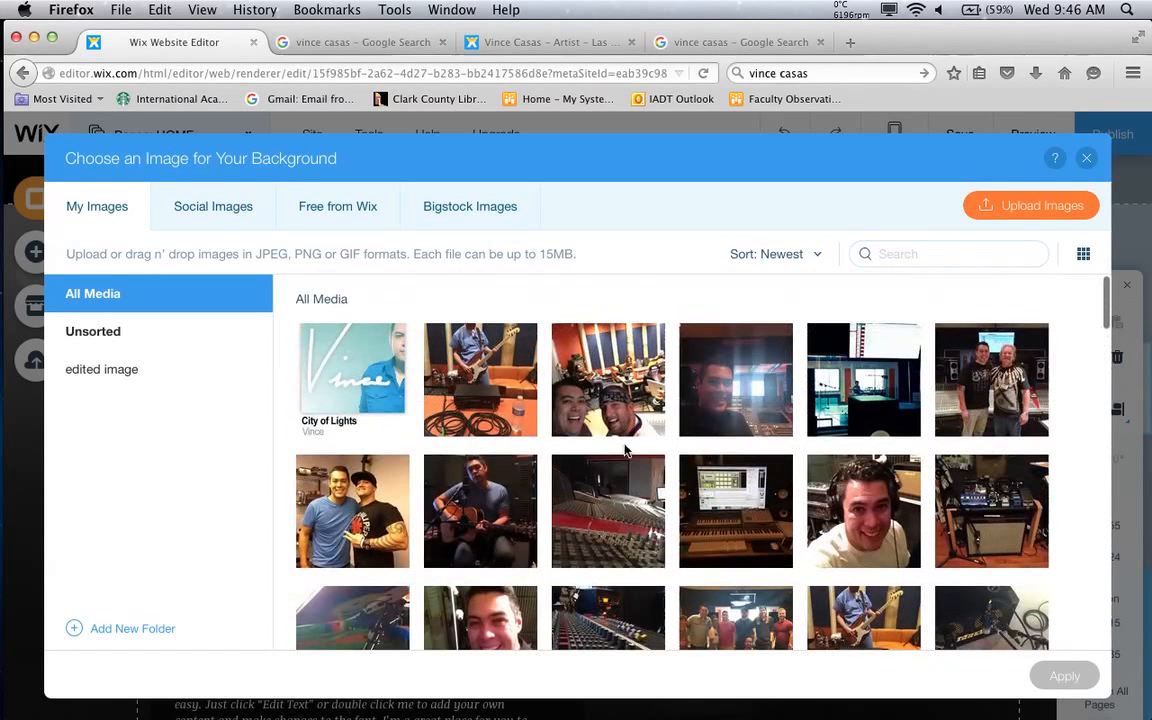
Try to upload the 113.4 MB PSD of the artist with a guitar from the Pictures folder as a background image
{"action": "left_click", "coordinate": [1006, 222]}
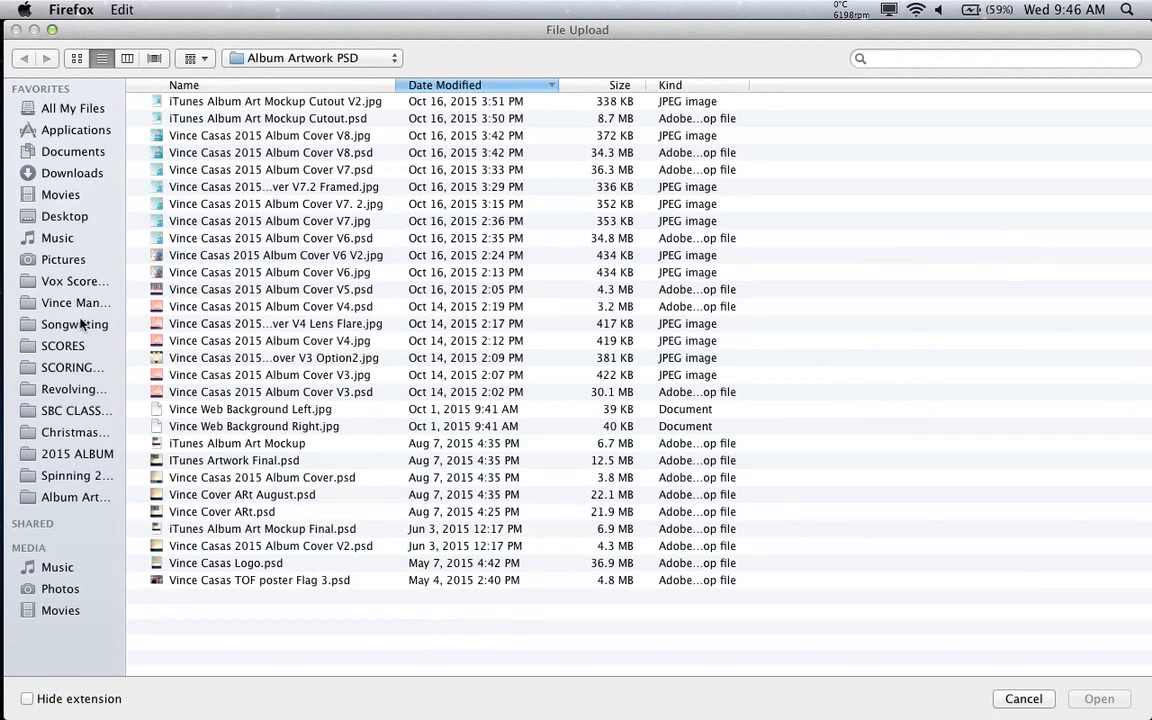
{"action": "left_click", "coordinate": [70, 260]}
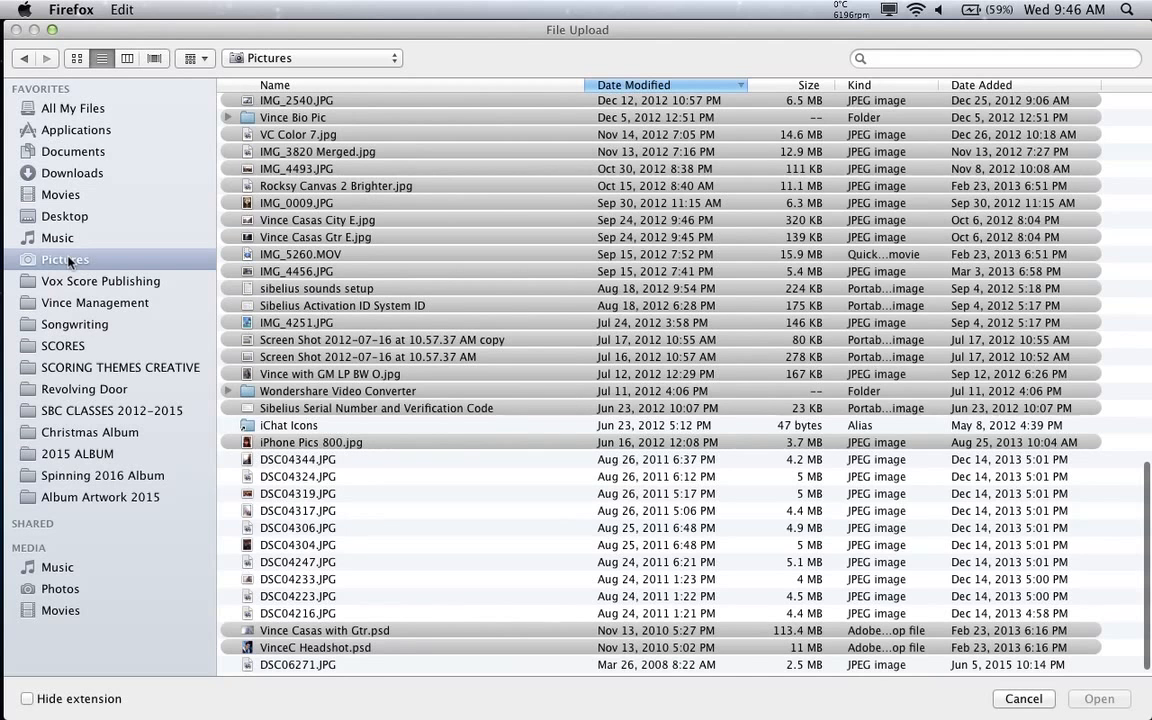
{"action": "scroll", "coordinate": [381, 531], "scroll_direction": "down", "scroll_amount": 1}
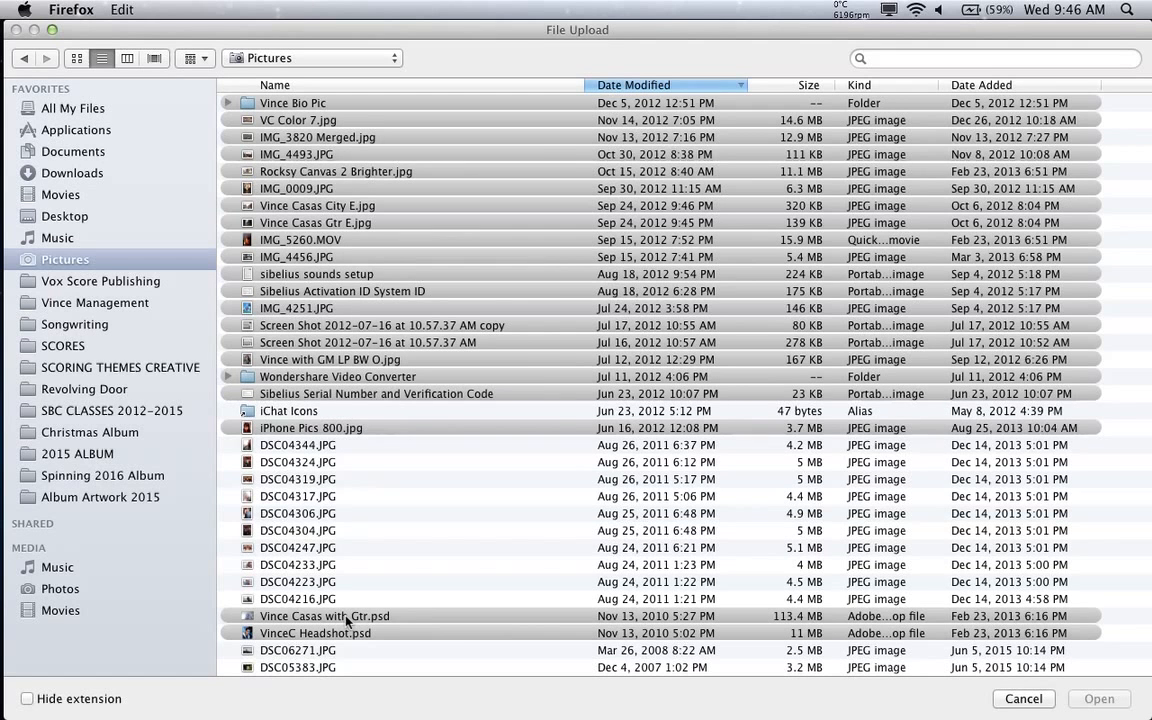
{"action": "left_click", "coordinate": [347, 620]}
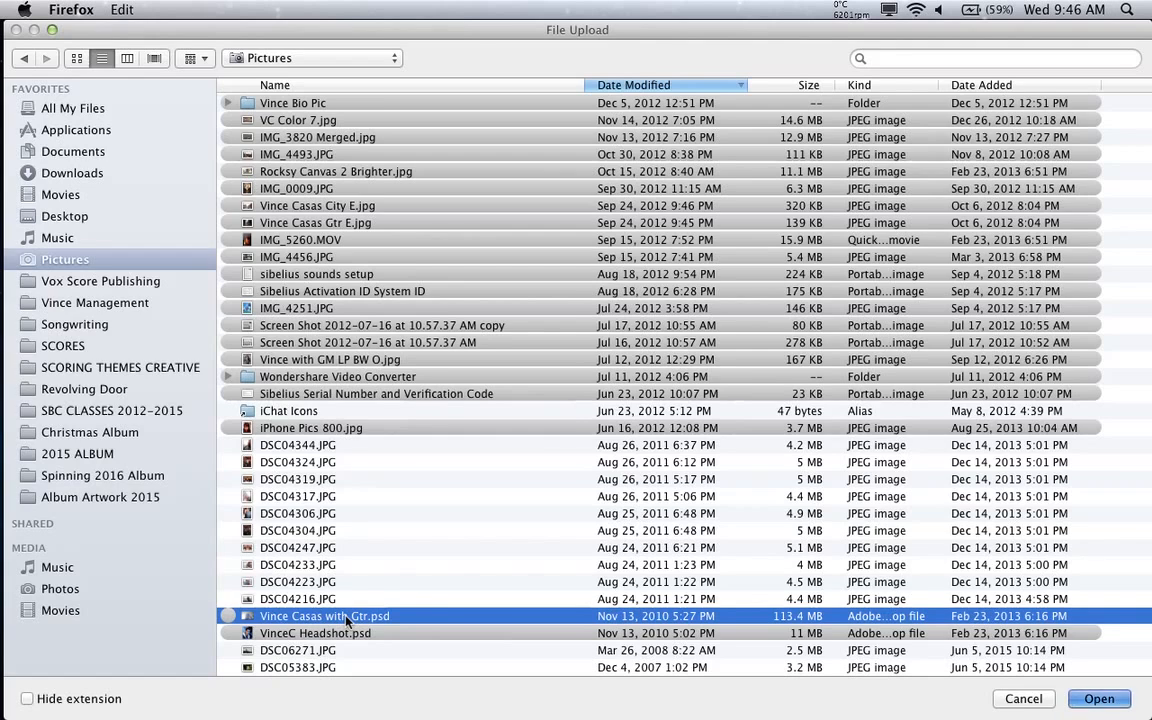
{"action": "double_click", "coordinate": [347, 620]}
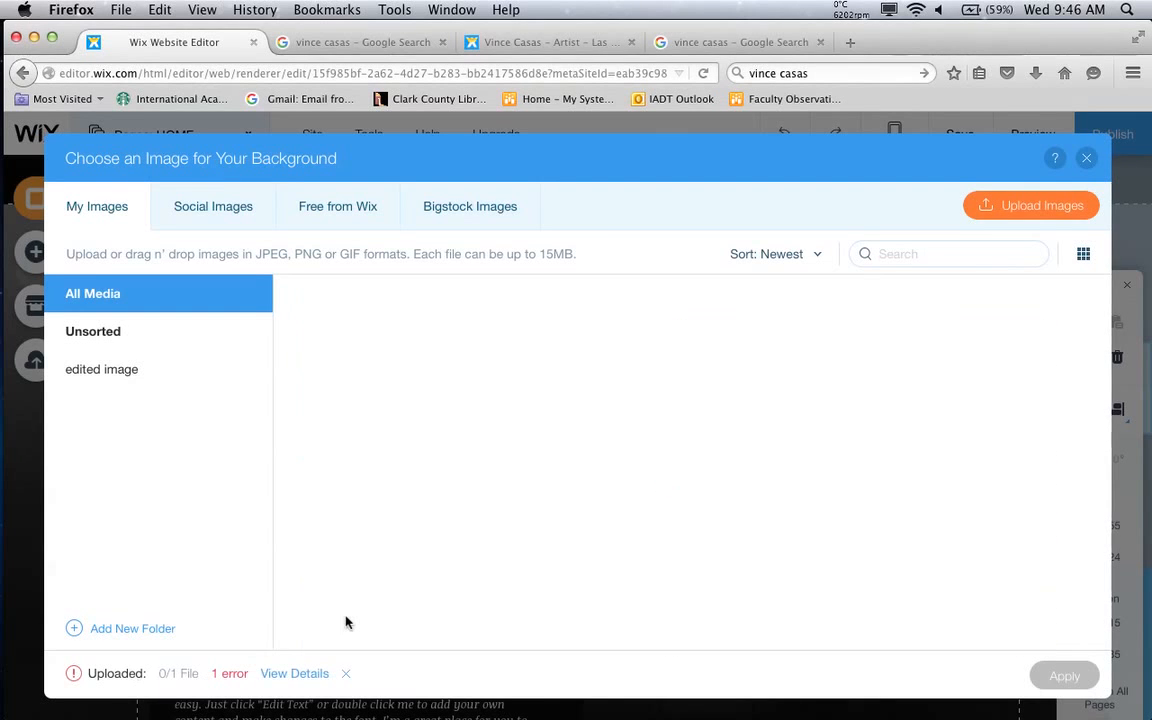
Switch to Finder, open a new window and find the artist's PSD photos in the Pictures folder
{"action": "key", "text": "super+Tab"}
{"action": "key", "text": "super+Tab"}
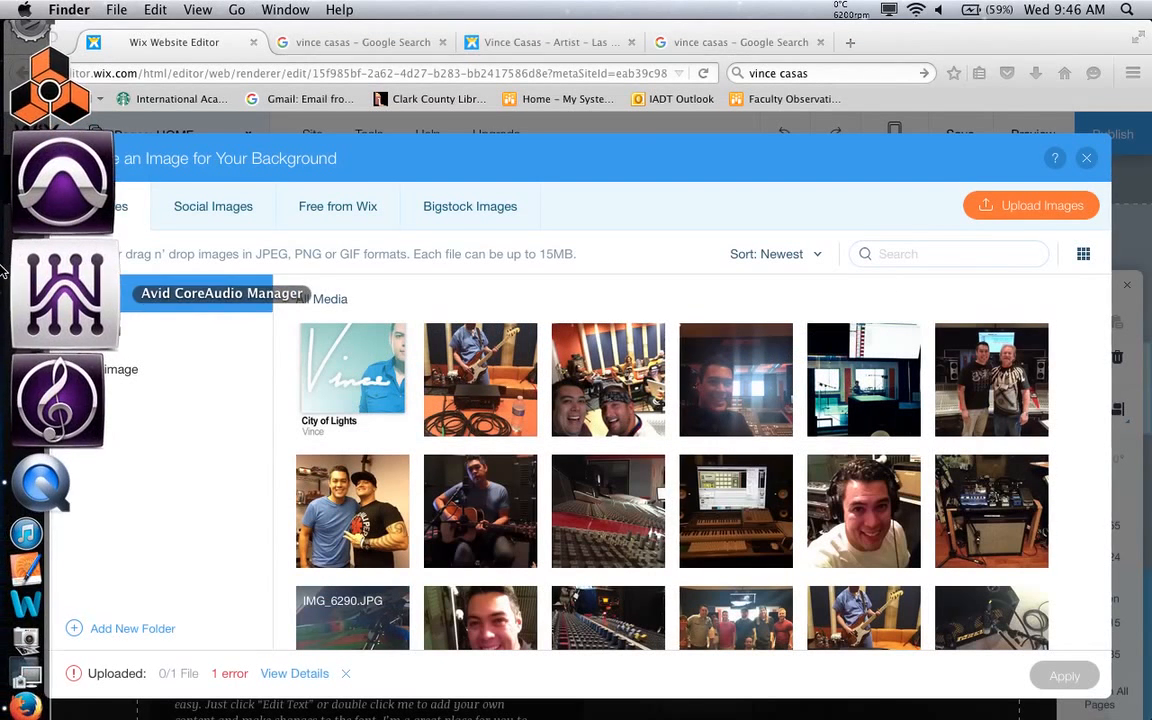
{"action": "key", "text": "super+Tab"}
{"action": "key", "text": "super+Tab"}
{"action": "key", "text": "super+Tab"}
{"action": "key", "text": "super+Tab"}
{"action": "key", "text": "super+Tab"}
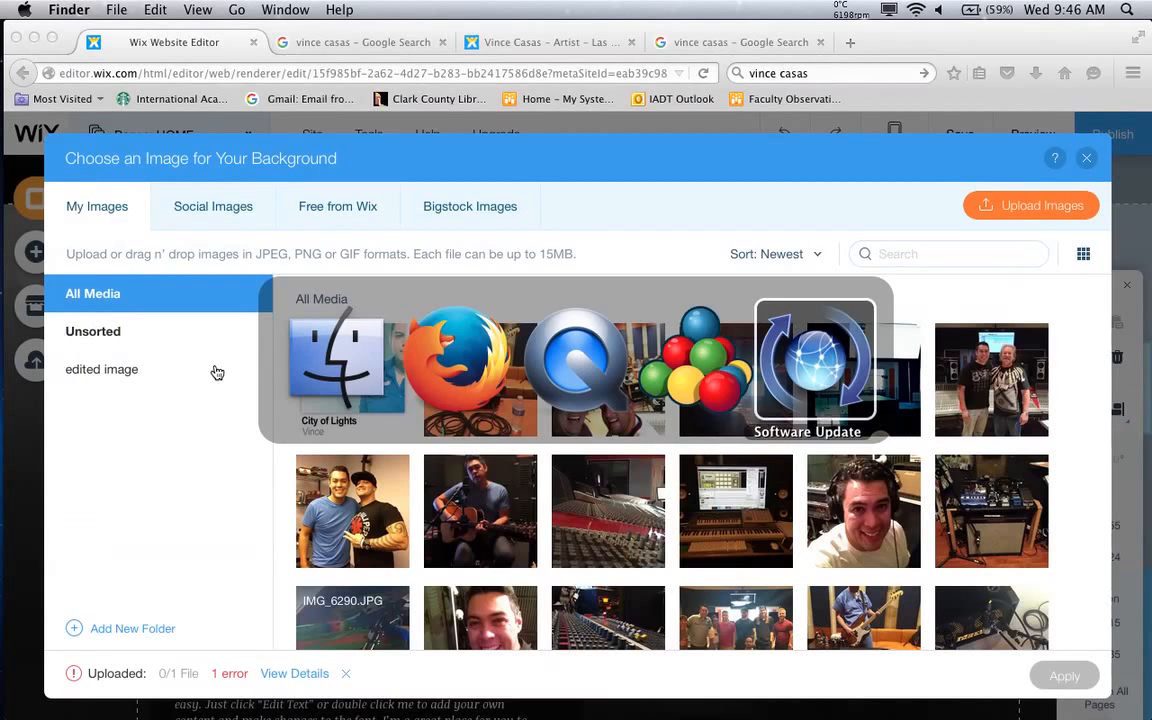
{"action": "key", "text": "super+n"}
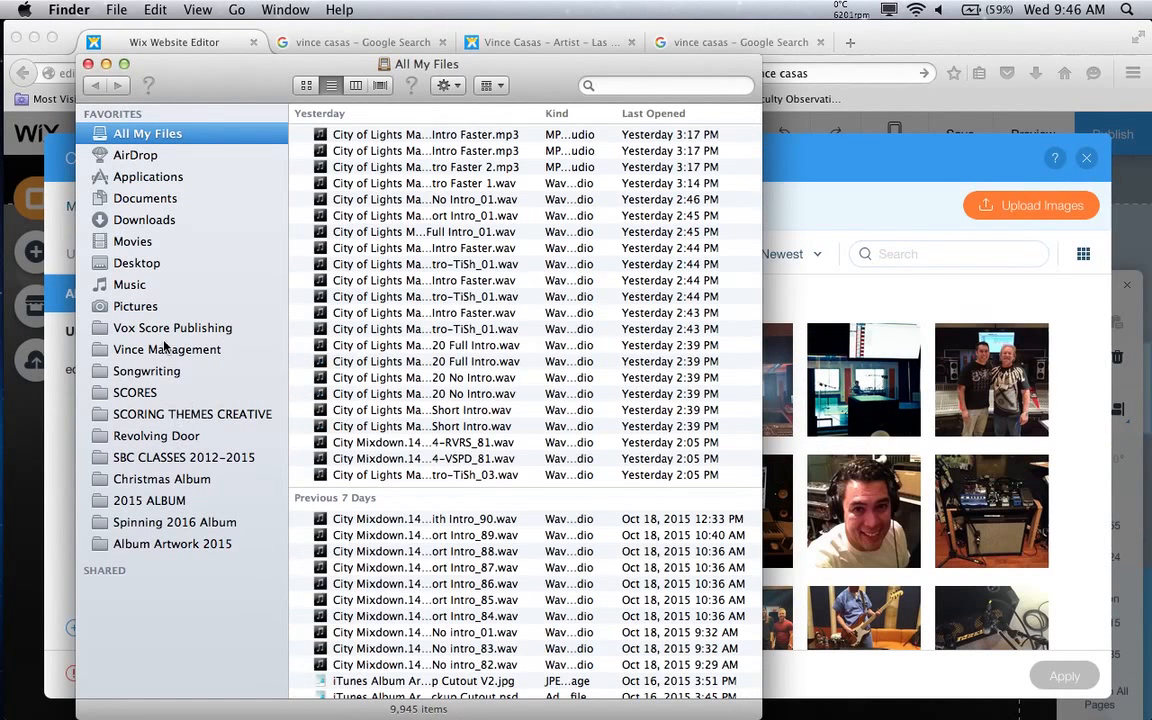
{"action": "left_click", "coordinate": [148, 308]}
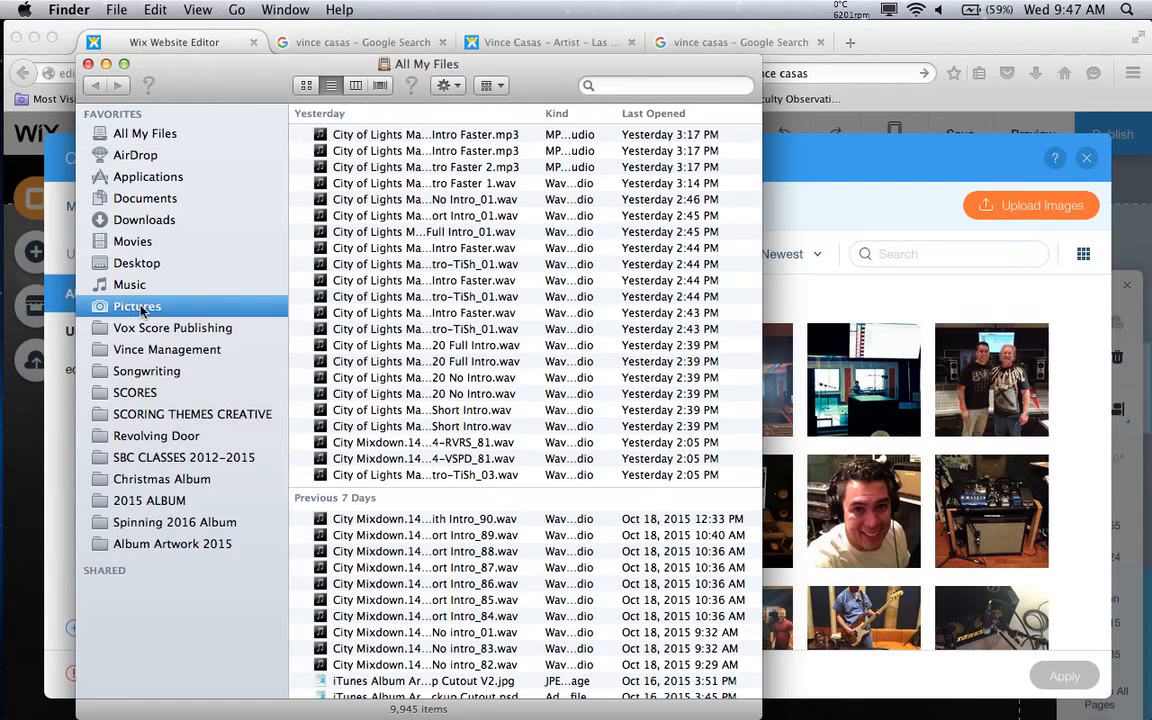
{"action": "scroll", "coordinate": [570, 525], "scroll_direction": "down", "scroll_amount": 1}
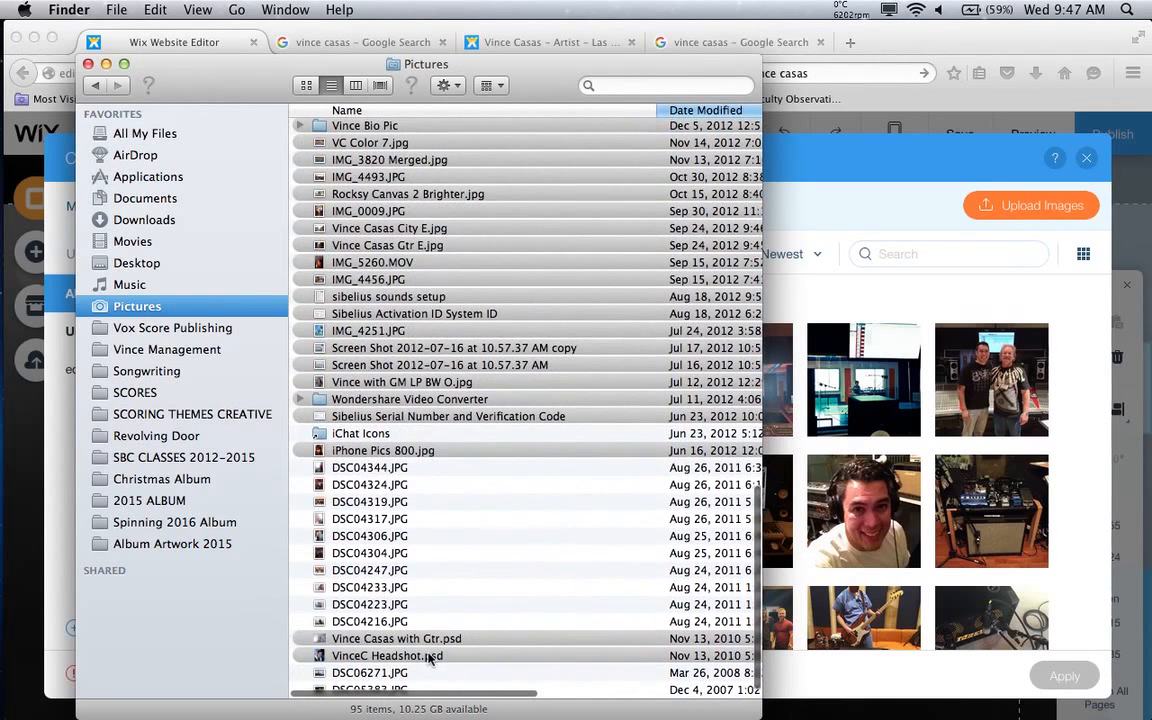
Open the PSD of the artist with a guitar in Photoshop and start saving a copy in JPEG format
{"action": "left_click", "coordinate": [420, 643]}
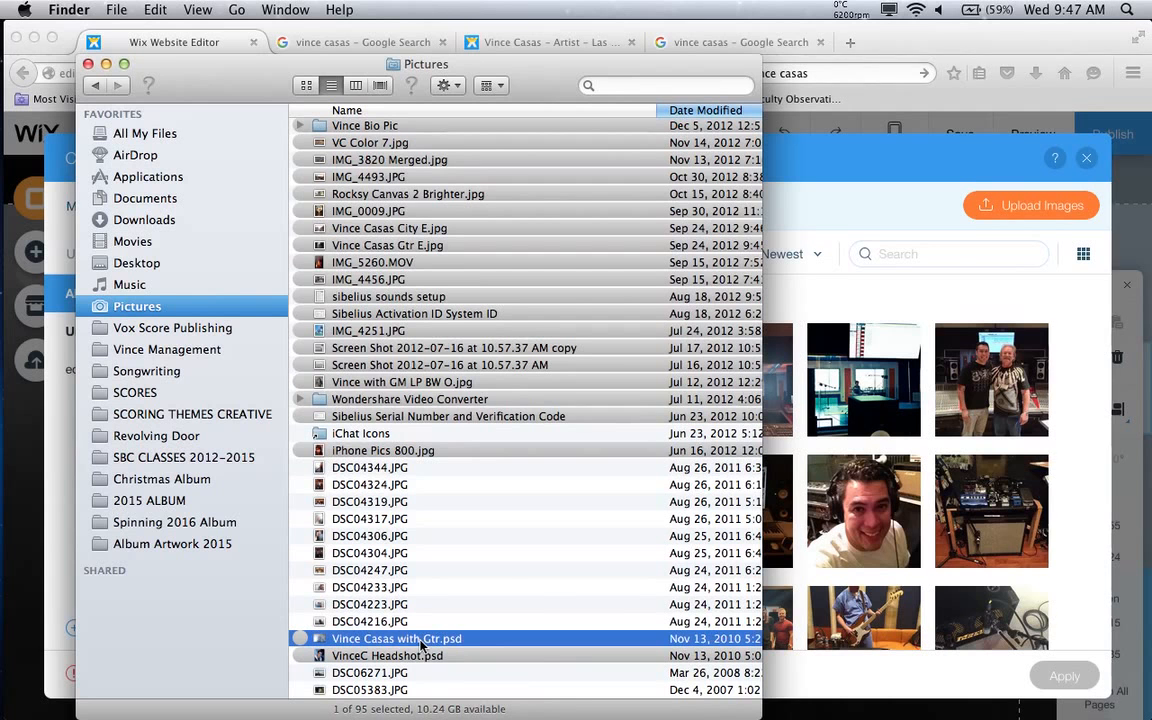
{"action": "double_click", "coordinate": [420, 643]}
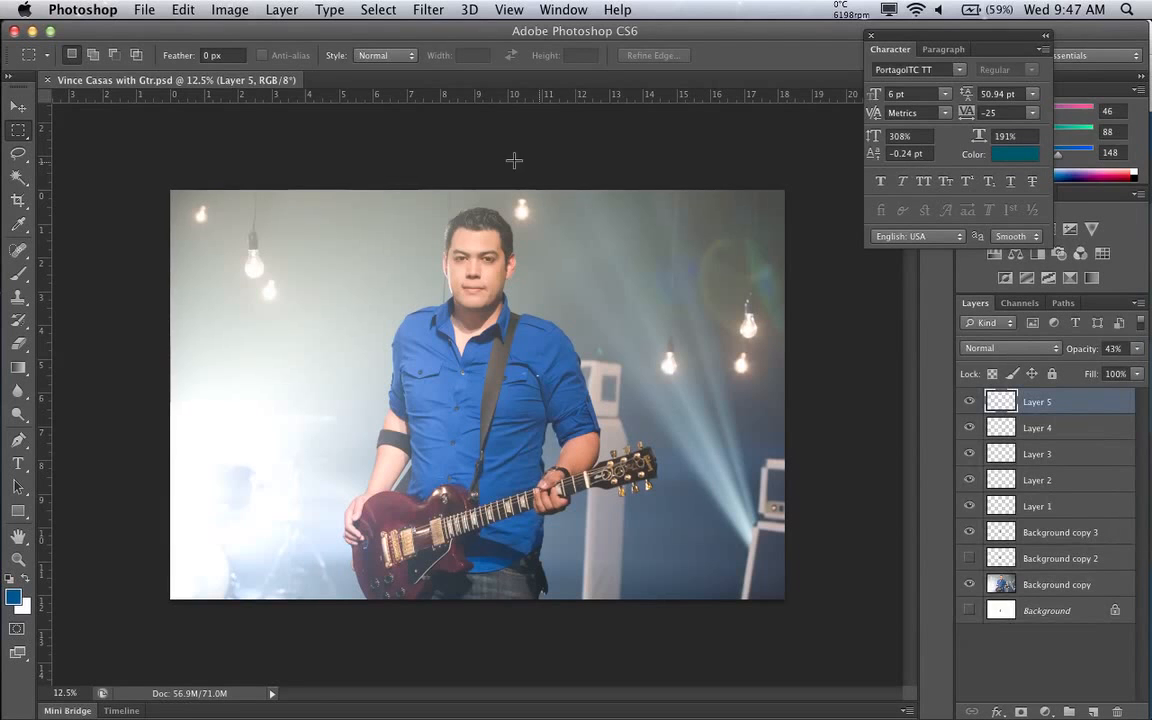
{"action": "left_click", "coordinate": [142, 9]}
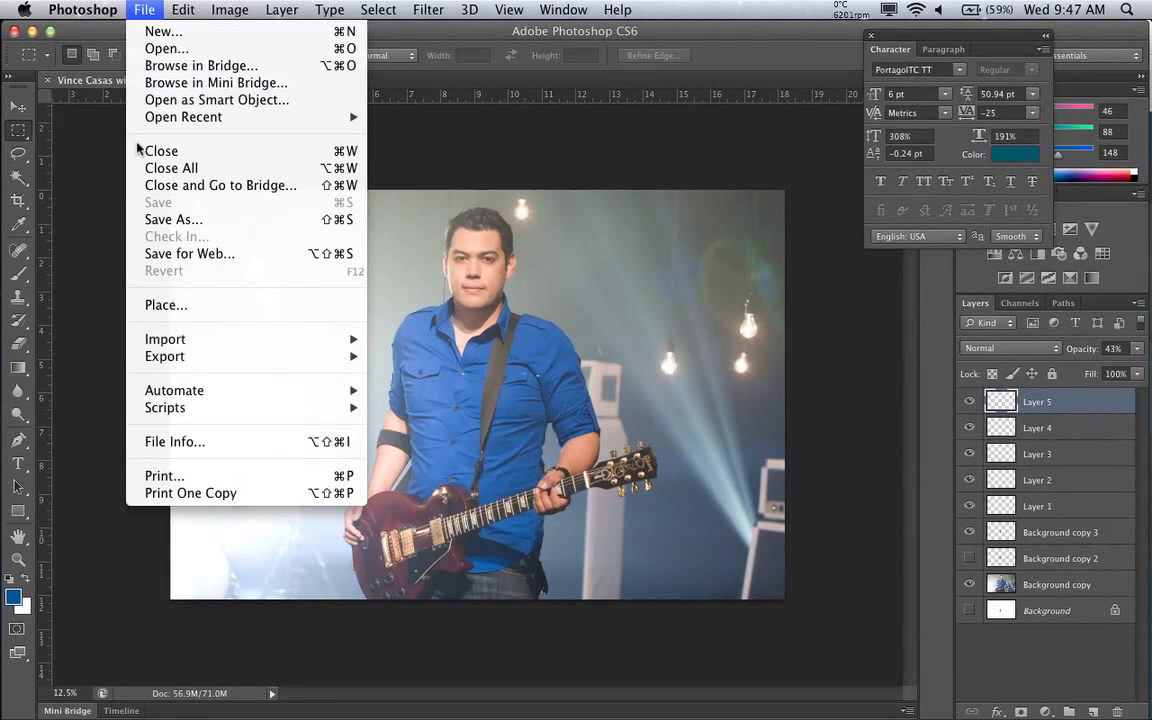
{"action": "left_click", "coordinate": [174, 218]}
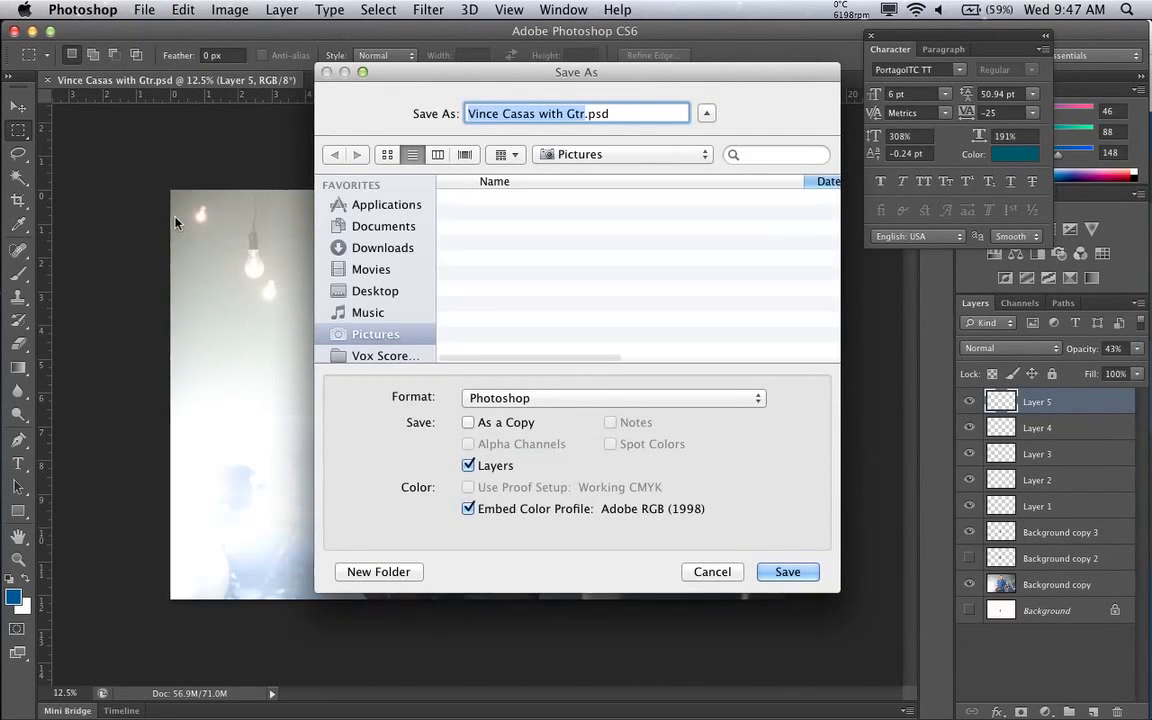
{"action": "left_click", "coordinate": [540, 400]}
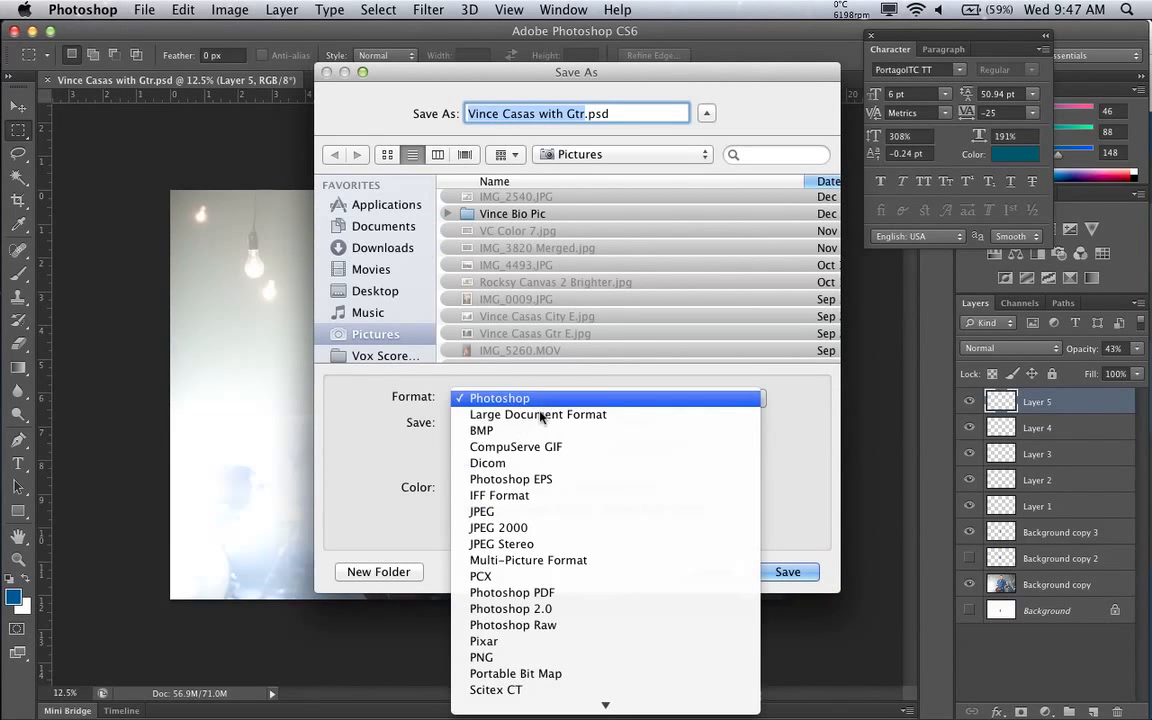
{"action": "left_click", "coordinate": [500, 511]}
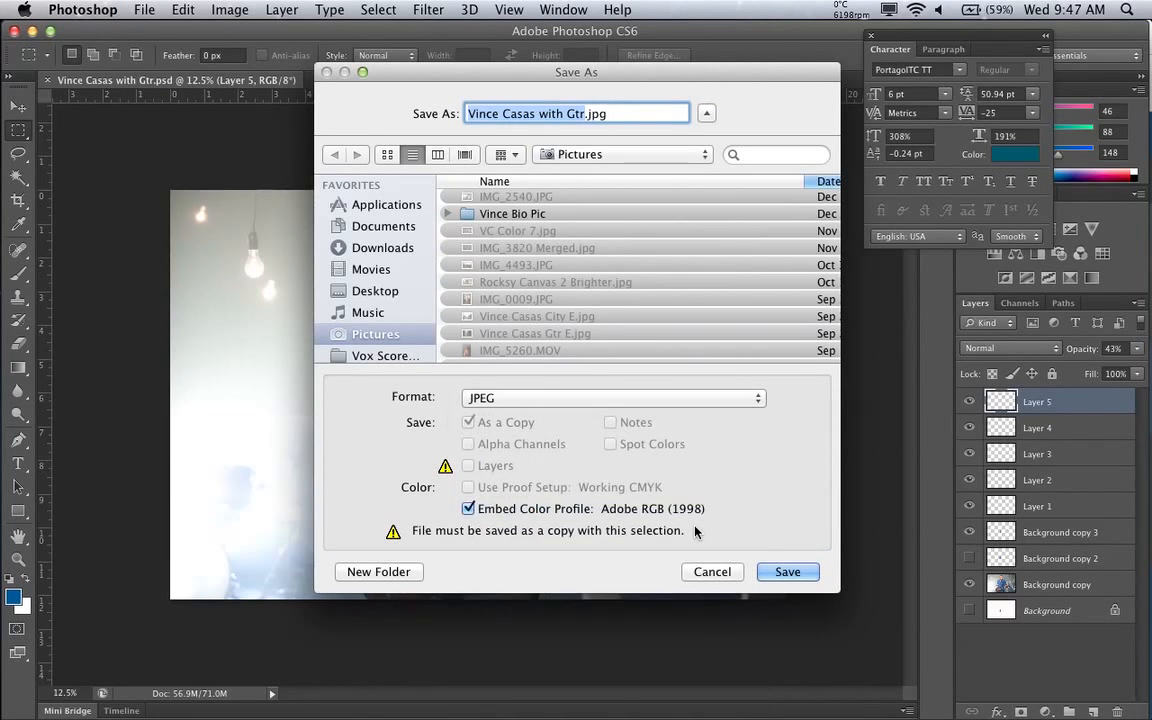
Decline replacing the existing JPEG and append "for Web" to the copy's file name
{"action": "left_click", "coordinate": [787, 571]}
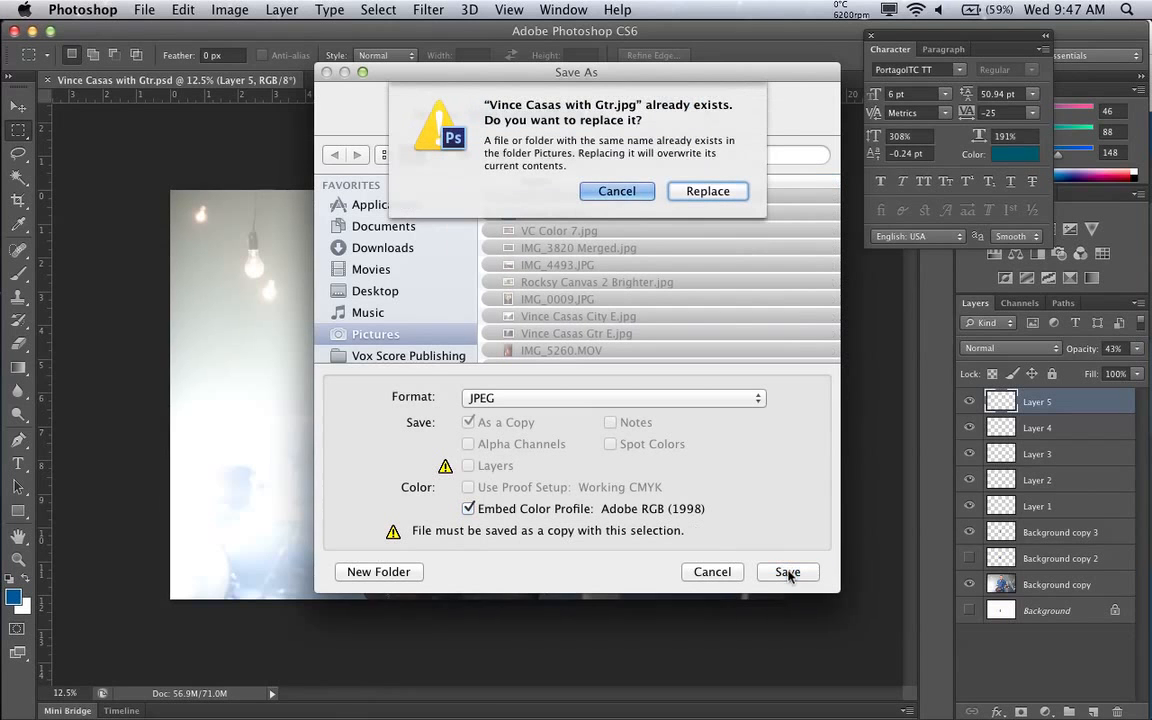
{"action": "left_click", "coordinate": [616, 191]}
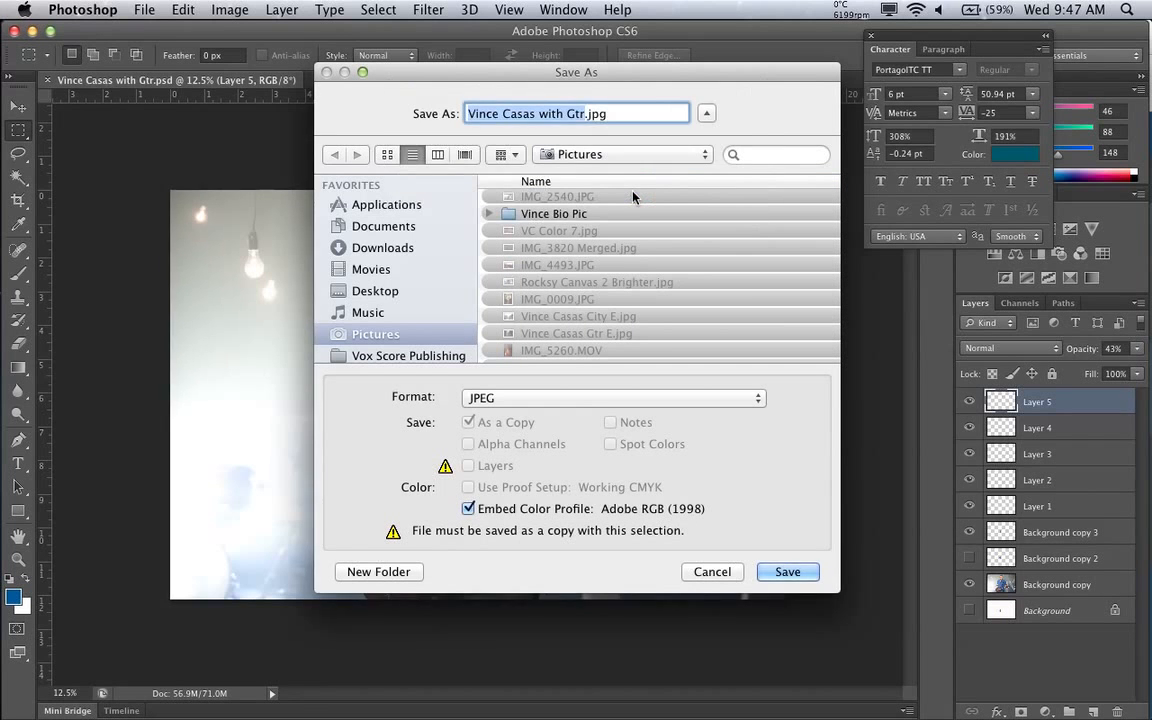
{"action": "left_click", "coordinate": [585, 115]}
{"action": "type", "text": "for We"}
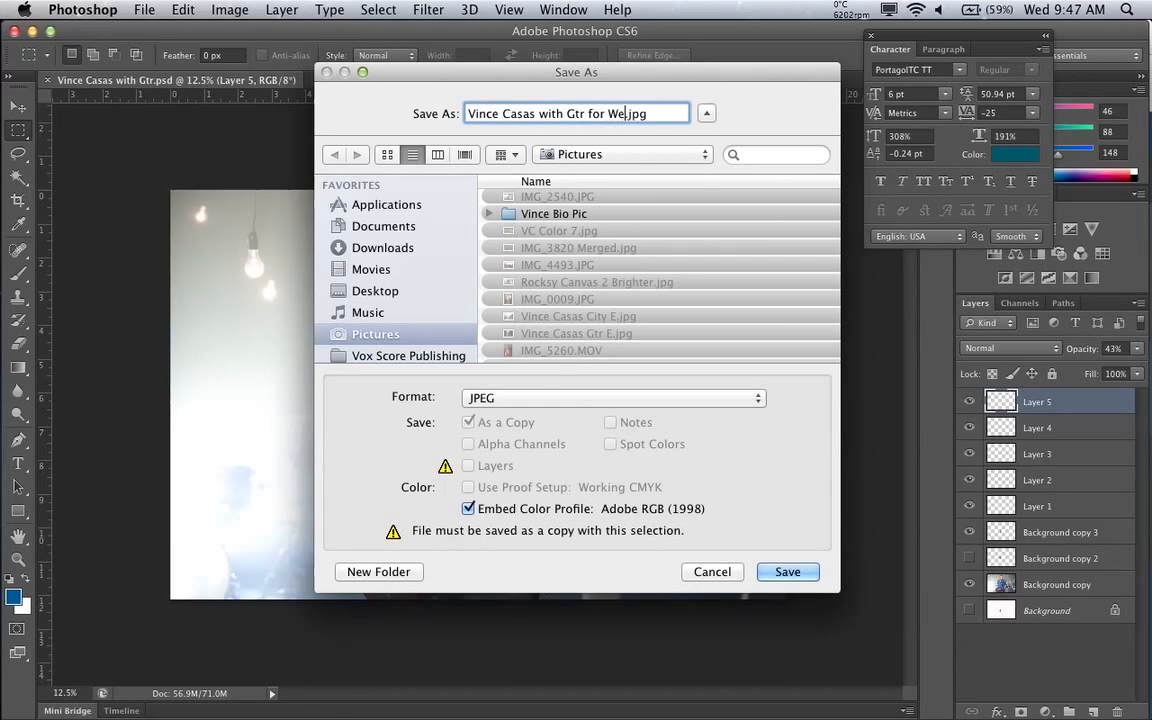
{"action": "type", "text": "b"}
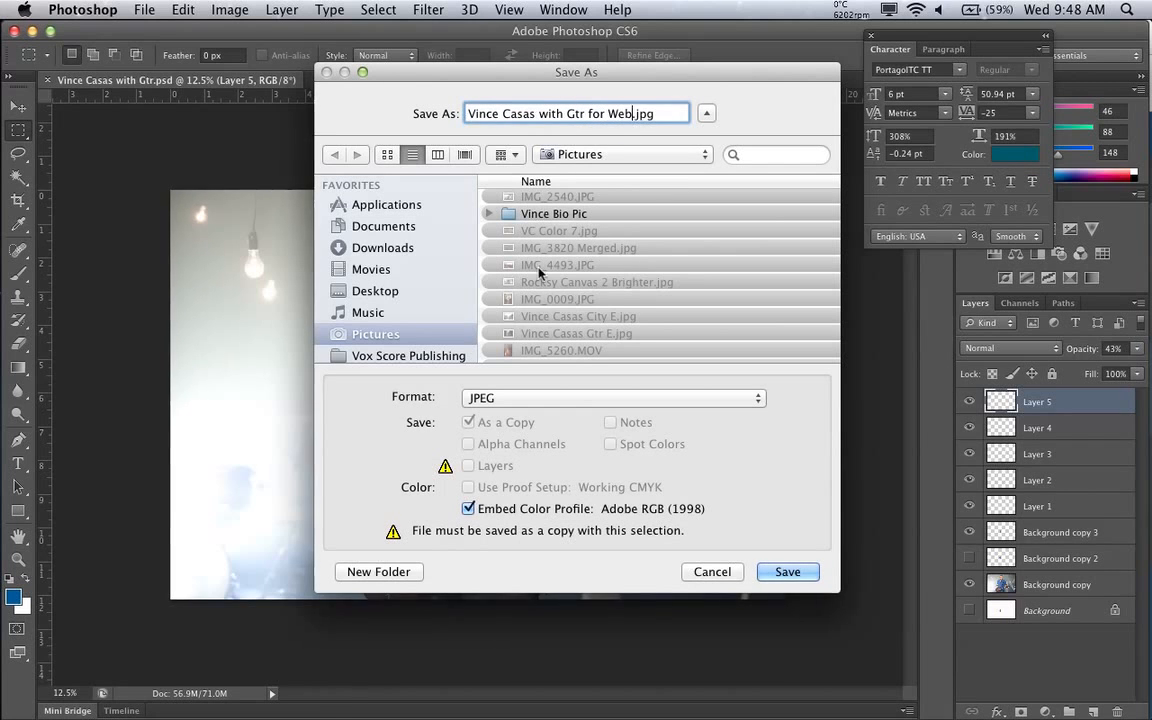
Create a folder named For Website Oct 2015 in Pictures and save the JPEG copy there at quality 12 (Maximum)
{"action": "left_click", "coordinate": [412, 567]}
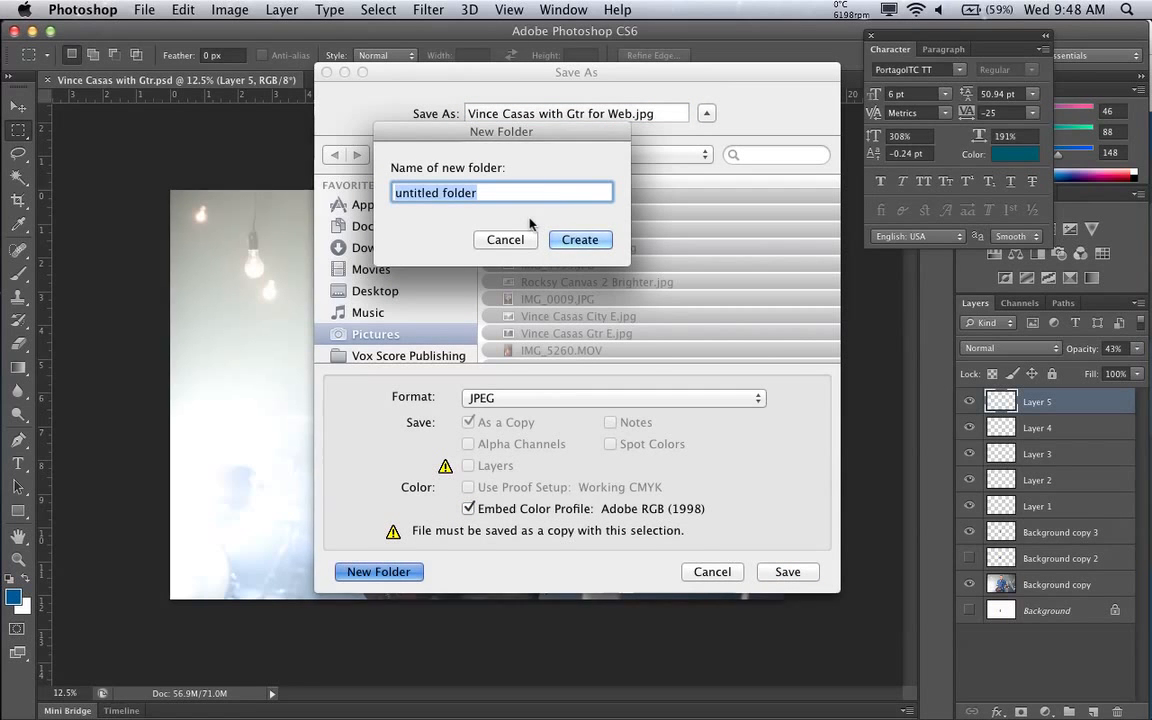
{"action": "type", "text": "For Website Oct 2015"}
{"action": "key", "text": "Return"}
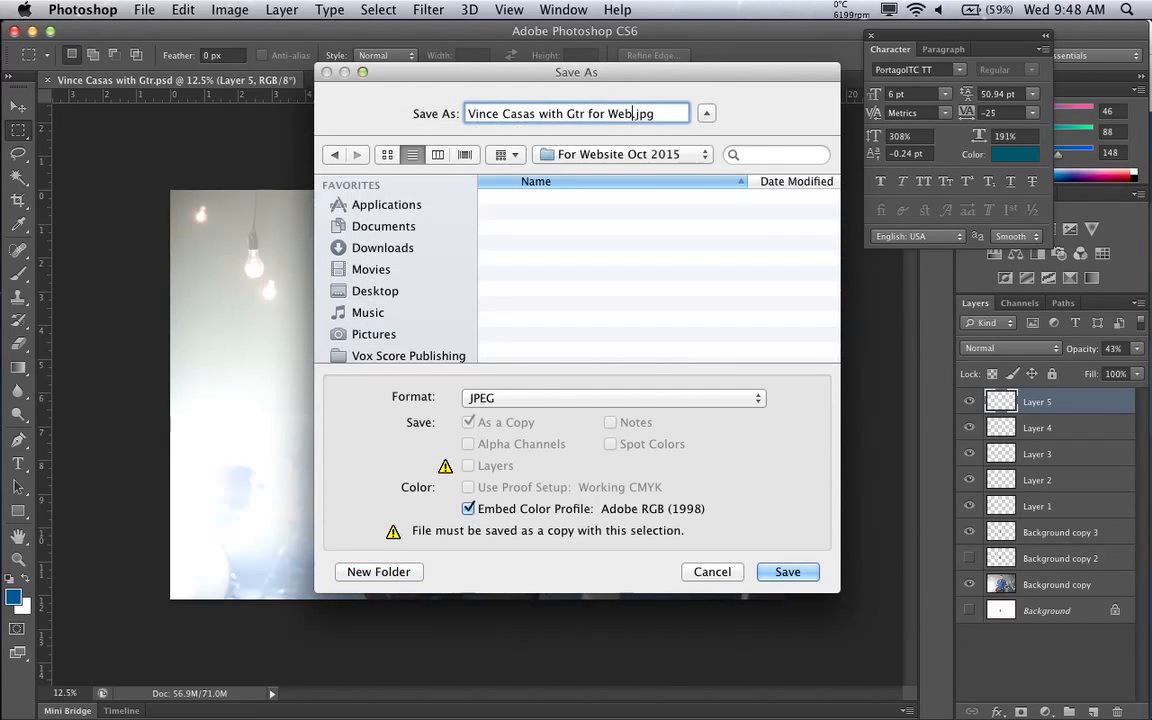
{"action": "key", "text": "Return"}
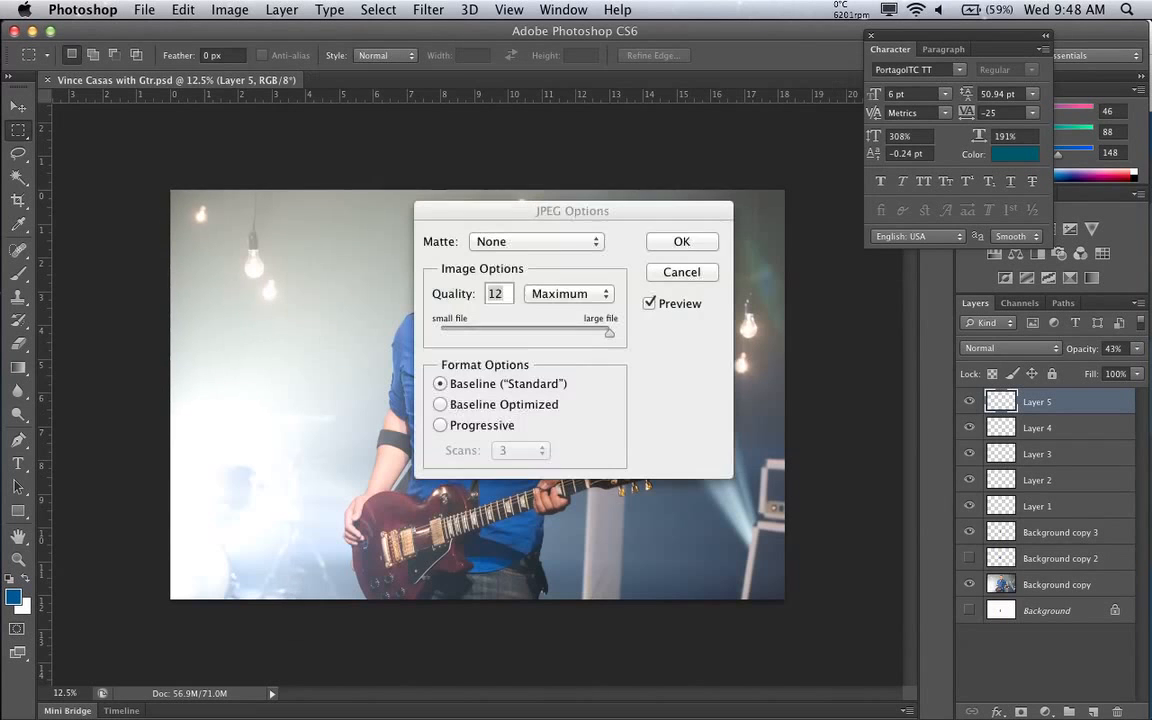
{"action": "left_click", "coordinate": [681, 242]}
Switch to Firefox and upload the JPEG of the artist with a guitar from the For Website Oct 2015 folder
{"action": "key", "text": "super+Tab"}
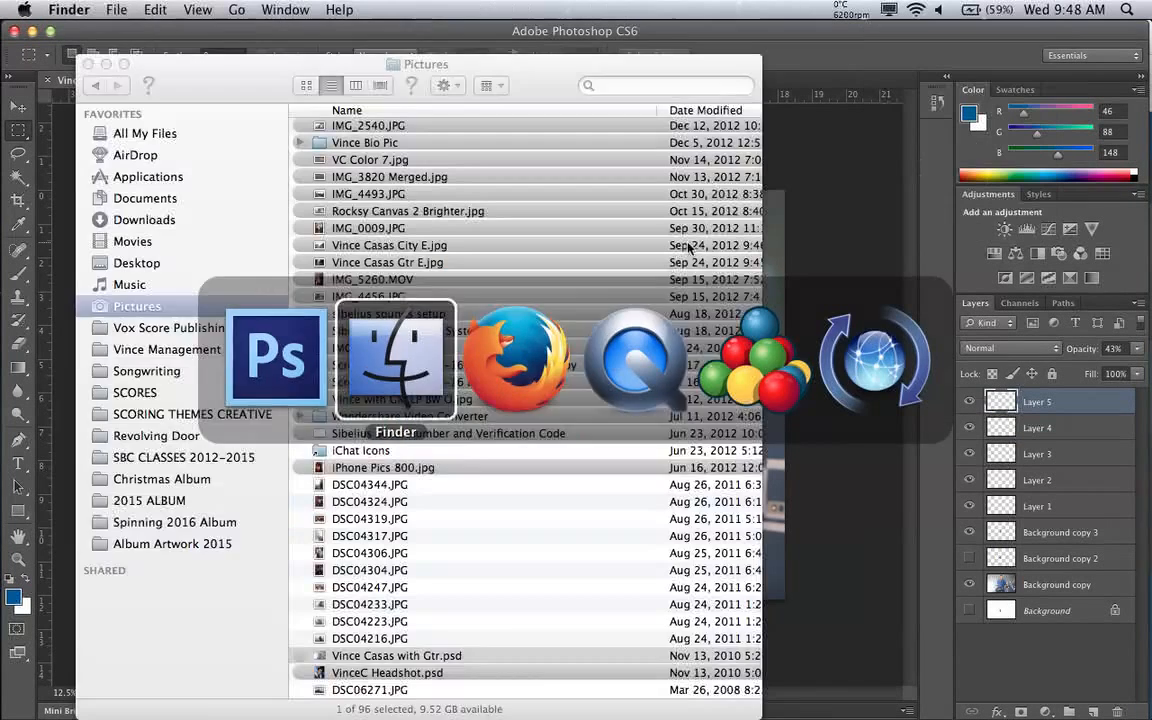
{"action": "key", "text": "super+Tab"}
{"action": "key", "text": "super+Tab"}
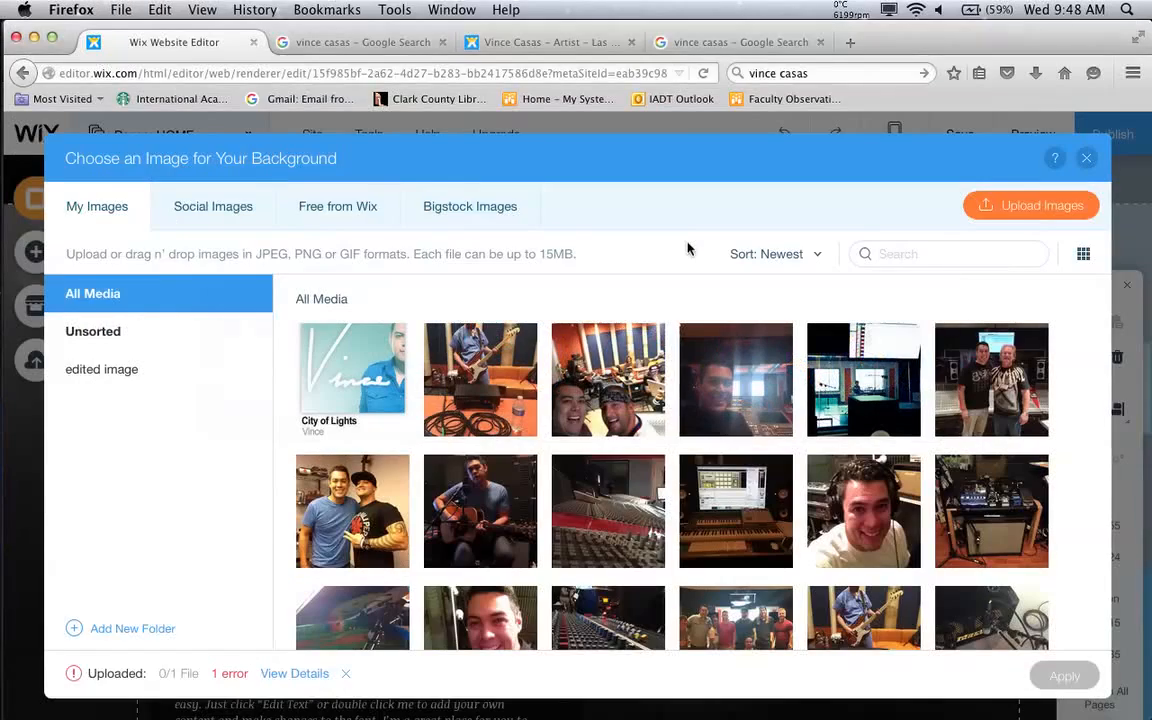
{"action": "left_click", "coordinate": [1025, 208]}
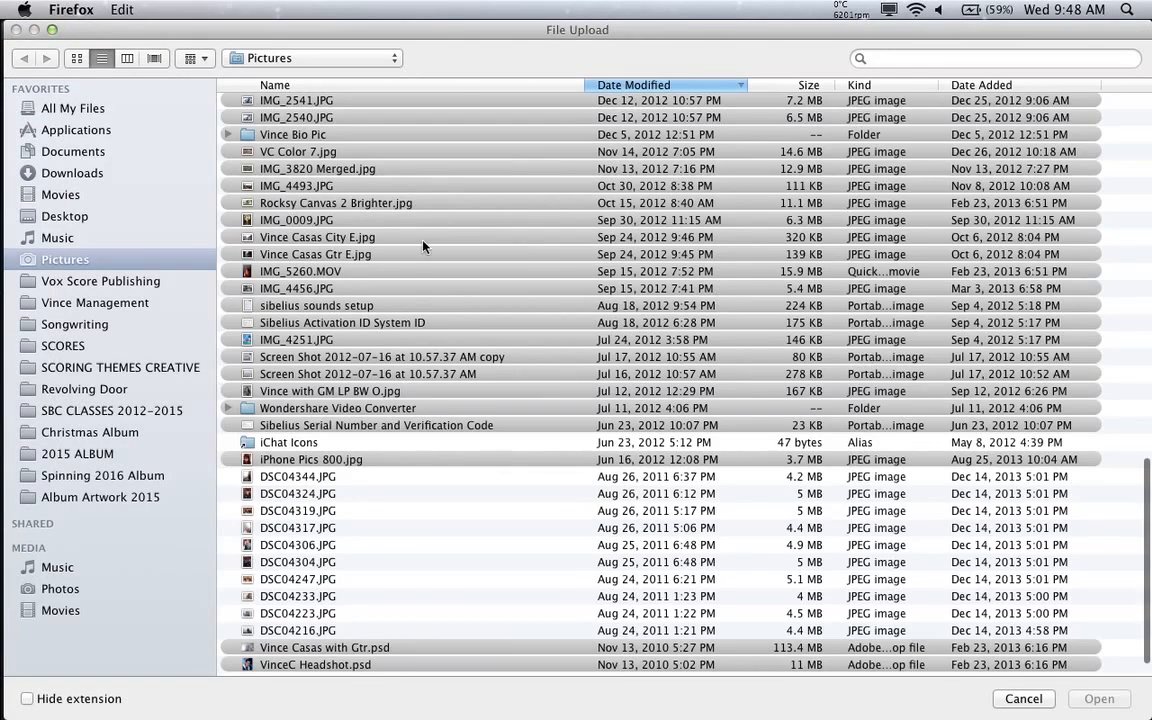
{"action": "scroll", "coordinate": [321, 355], "scroll_direction": "up", "scroll_amount": 15}
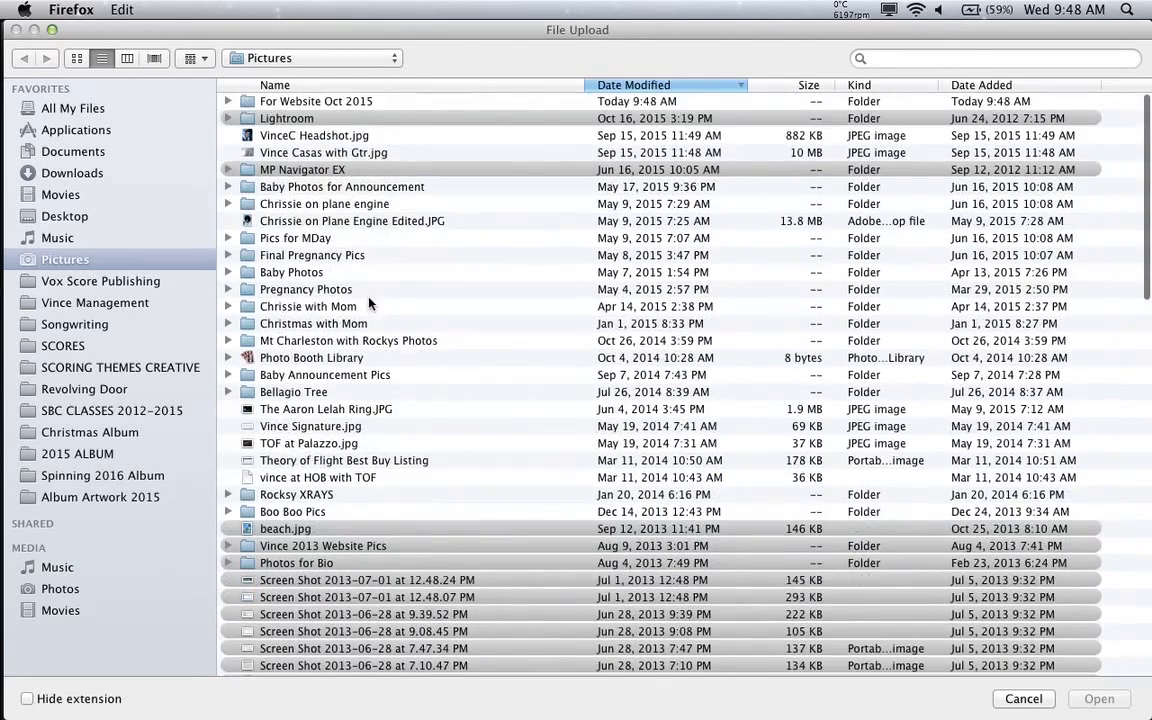
{"action": "double_click", "coordinate": [325, 101]}
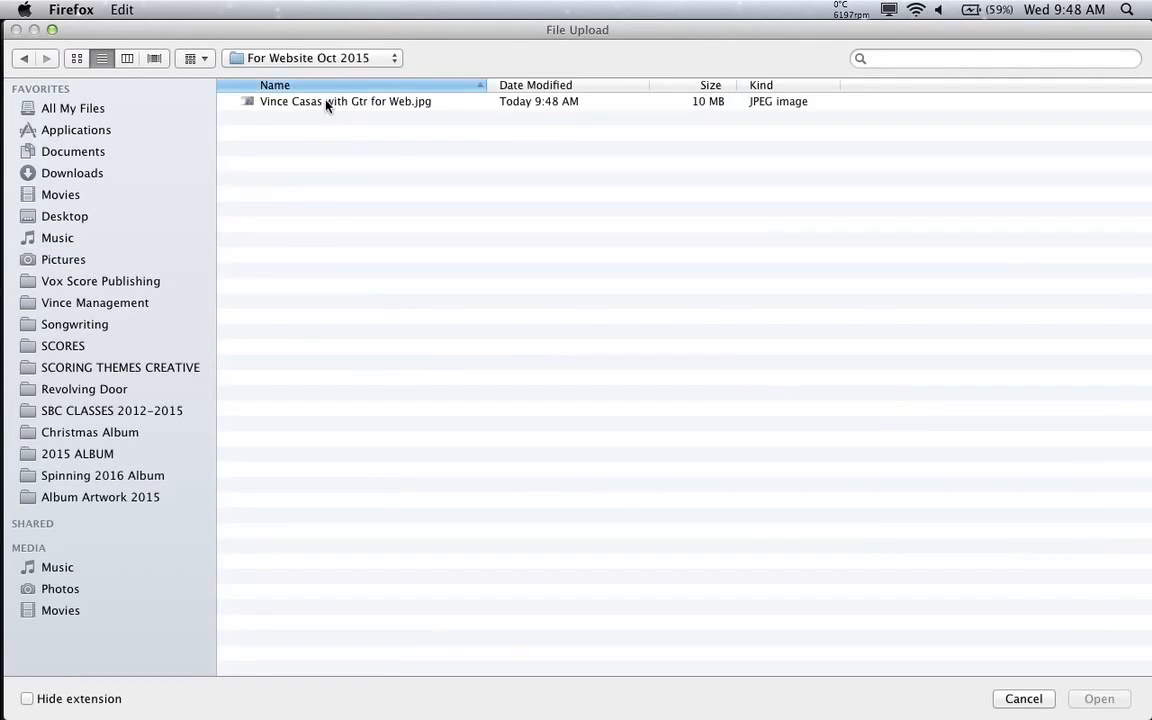
{"action": "left_click", "coordinate": [327, 103]}
{"action": "double_click", "coordinate": [326, 103]}
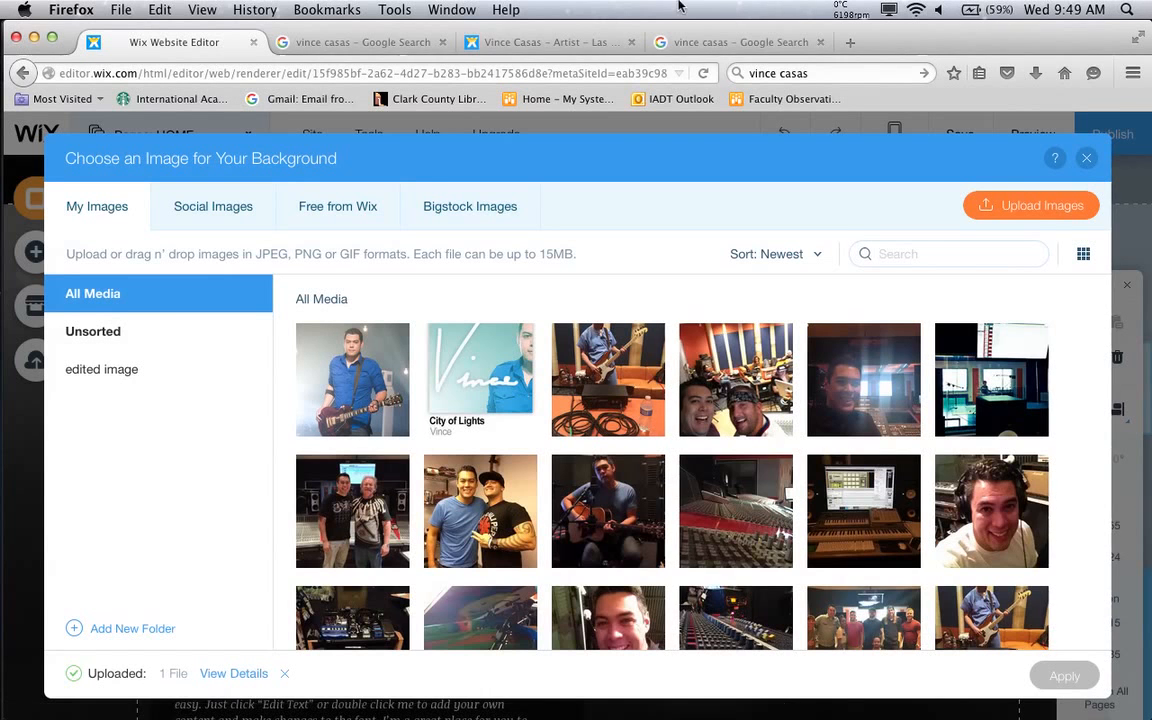
Apply the newly uploaded photo of the artist with a guitar as the HOME page background
{"action": "left_click", "coordinate": [337, 381]}
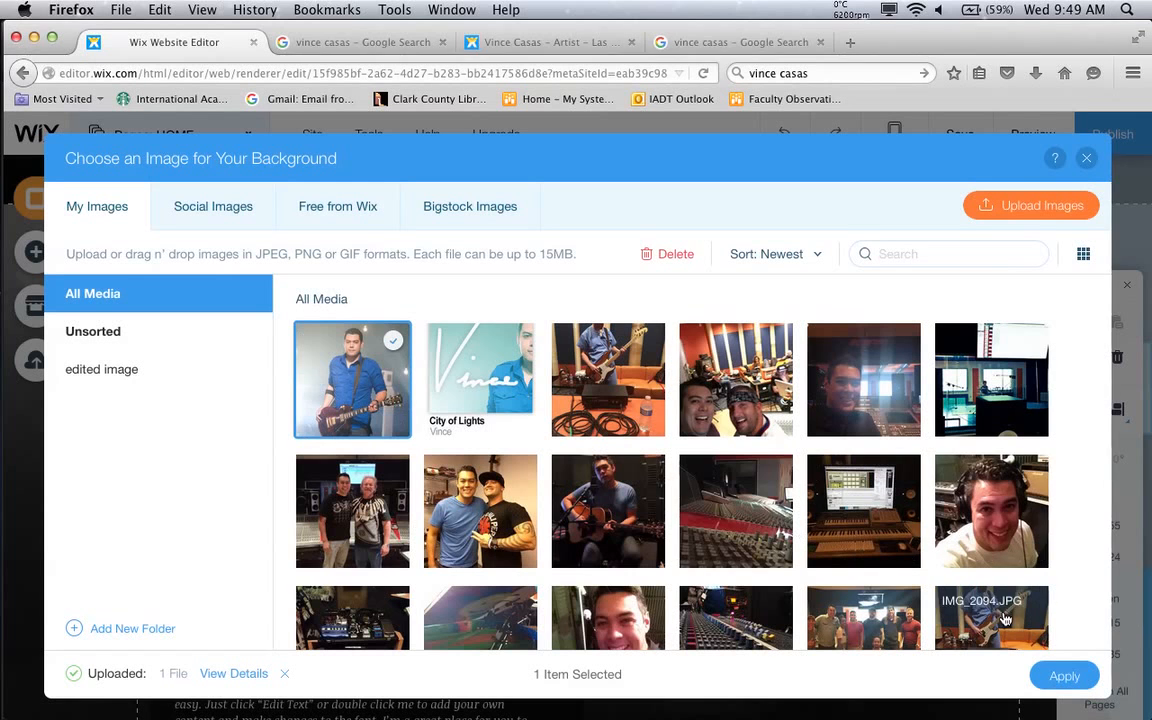
{"action": "key", "text": "super+Tab"}
{"action": "left_click", "coordinate": [1065, 678]}
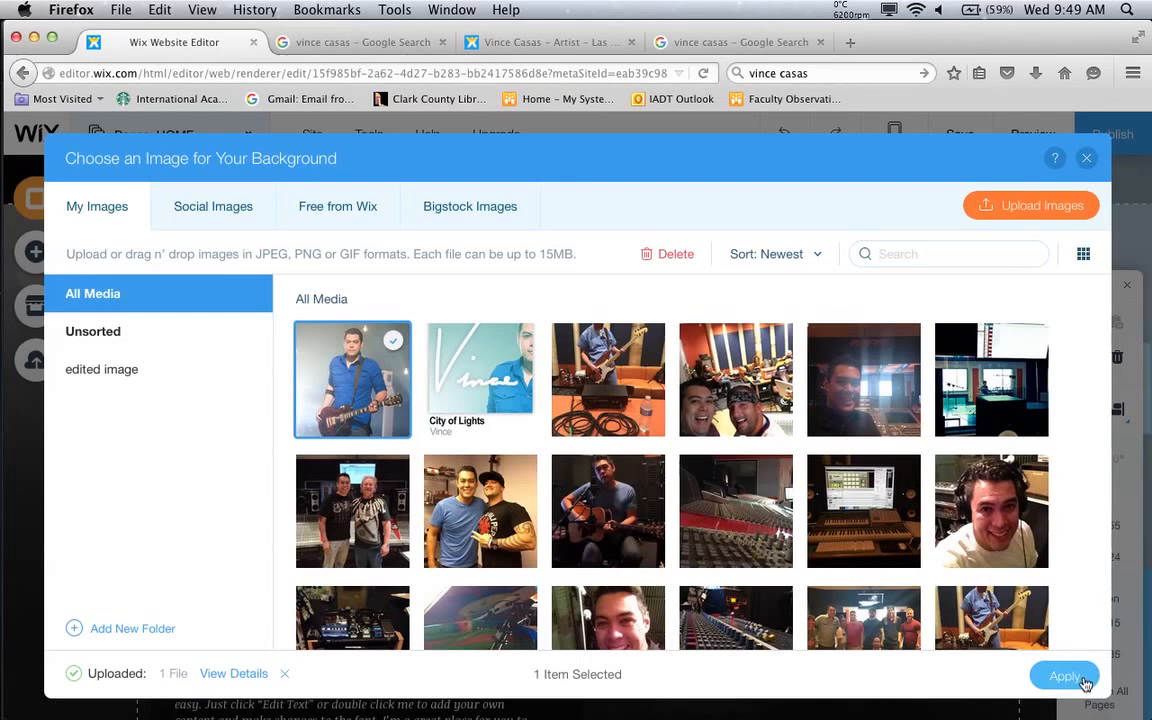
{"action": "left_click", "coordinate": [1062, 676]}
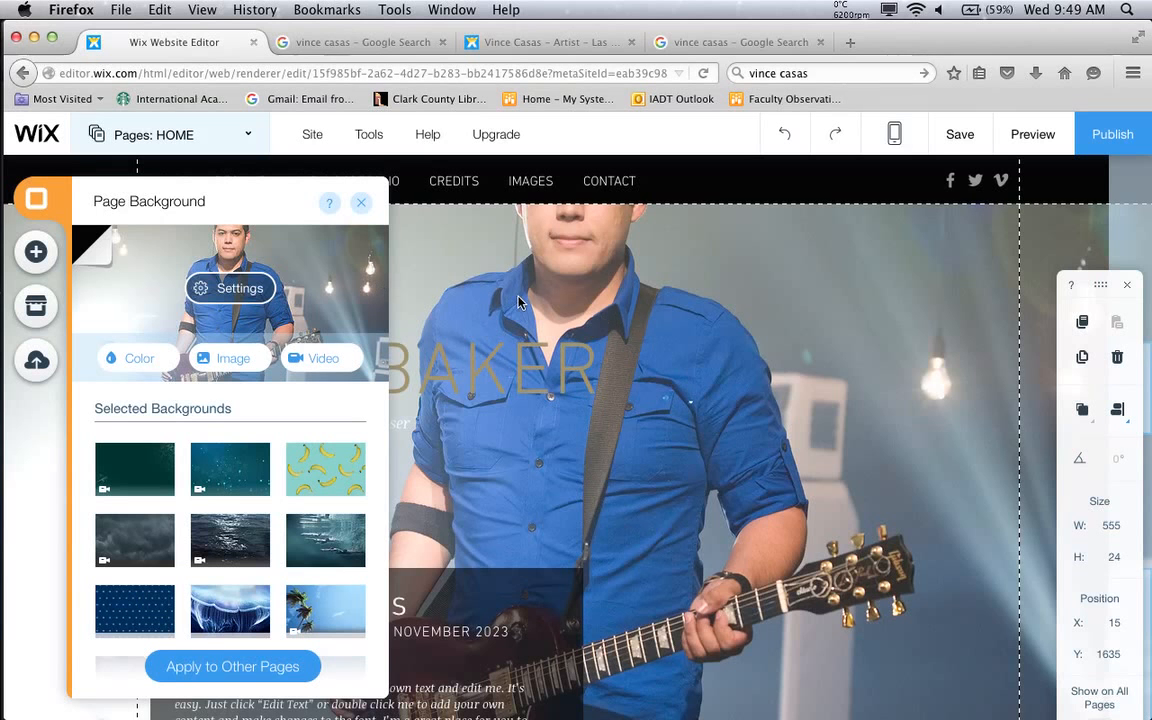
Open the image settings of the HOME page background to reach its scaling and position options
{"action": "left_click", "coordinate": [262, 291]}
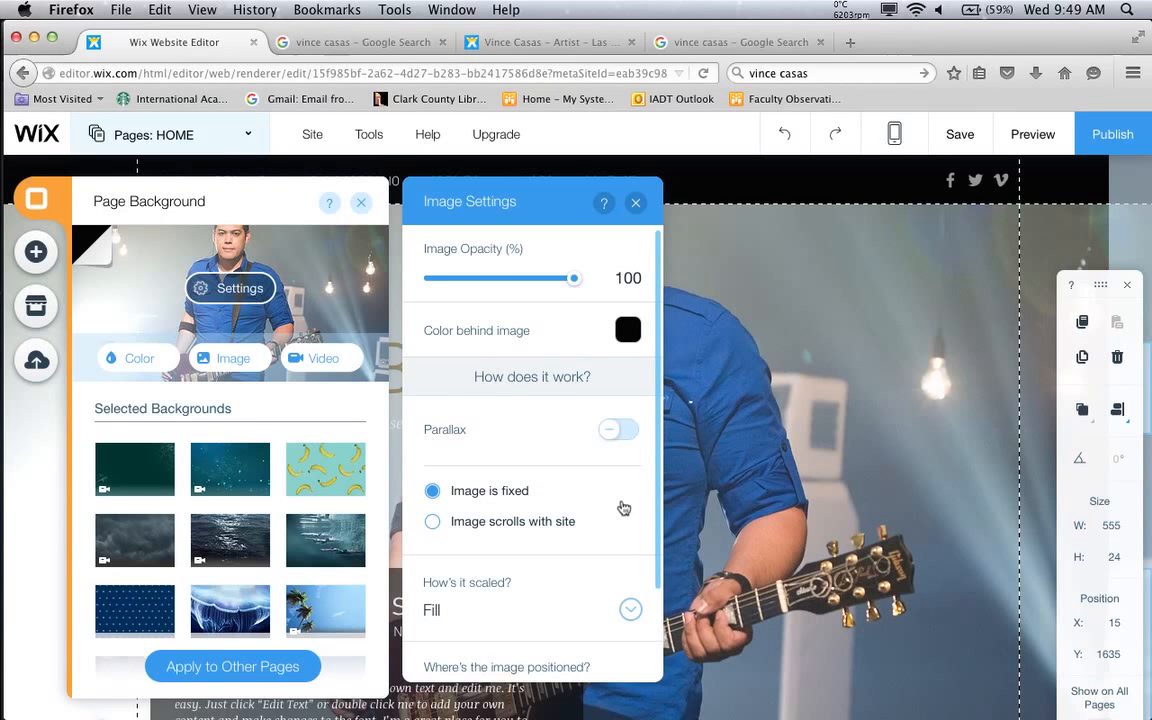
{"action": "scroll", "coordinate": [624, 508], "scroll_direction": "down", "scroll_amount": 1}
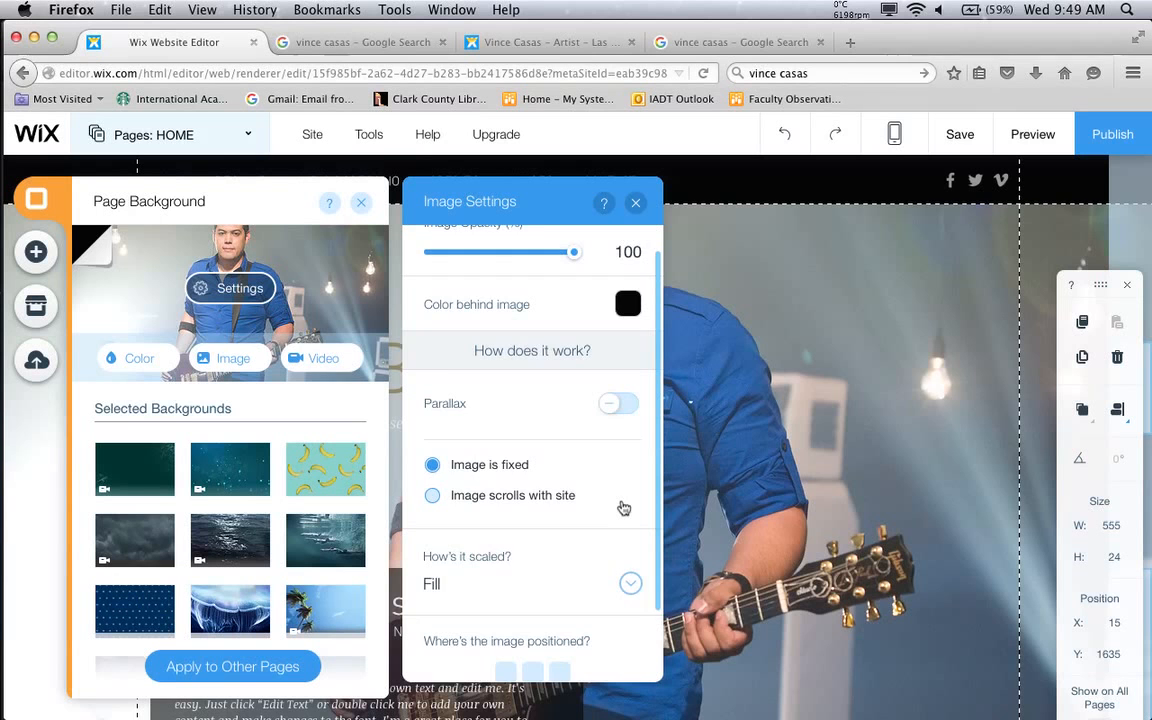
{"action": "scroll", "coordinate": [624, 508], "scroll_direction": "down", "scroll_amount": 3}
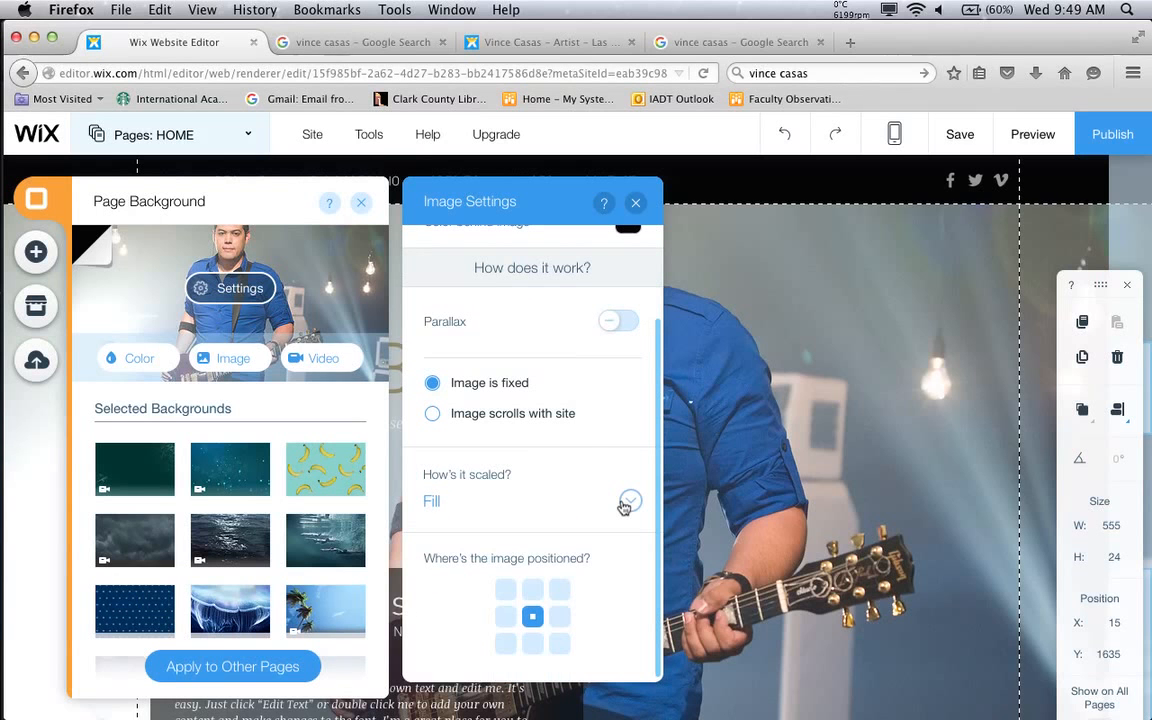
Try bottom, top, side and upper-corner positions for the background image and return it to the centre
{"action": "left_click", "coordinate": [532, 645]}
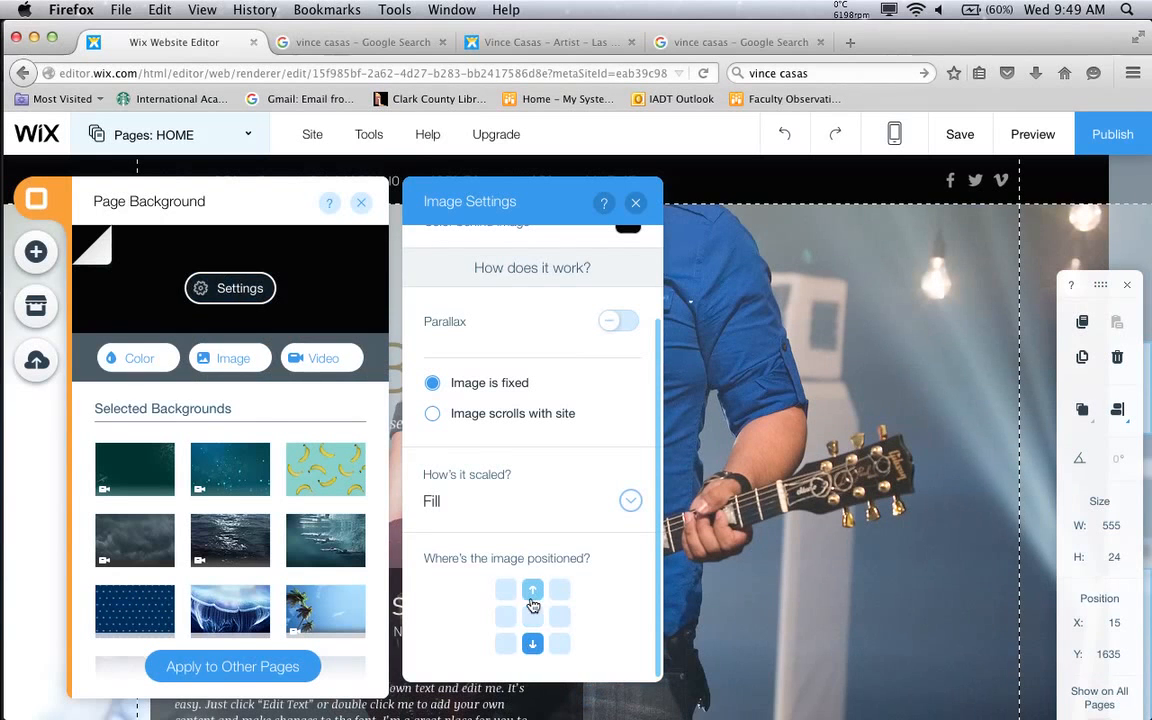
{"action": "left_click", "coordinate": [532, 592]}
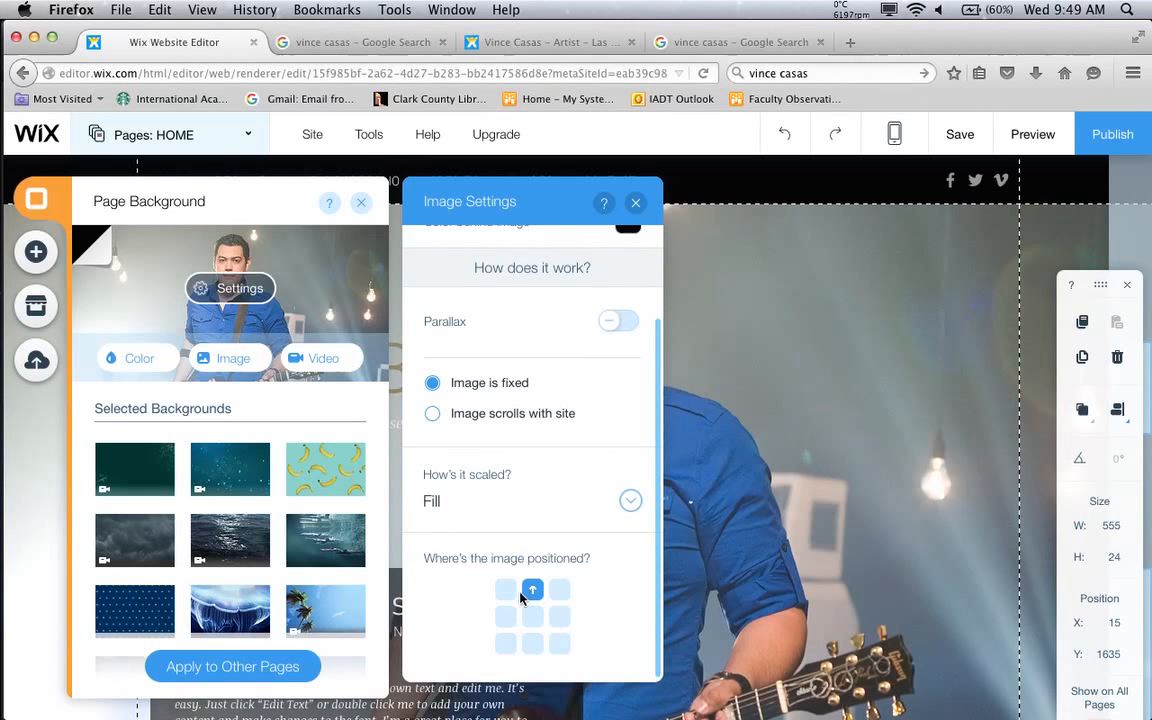
{"action": "left_click", "coordinate": [506, 590]}
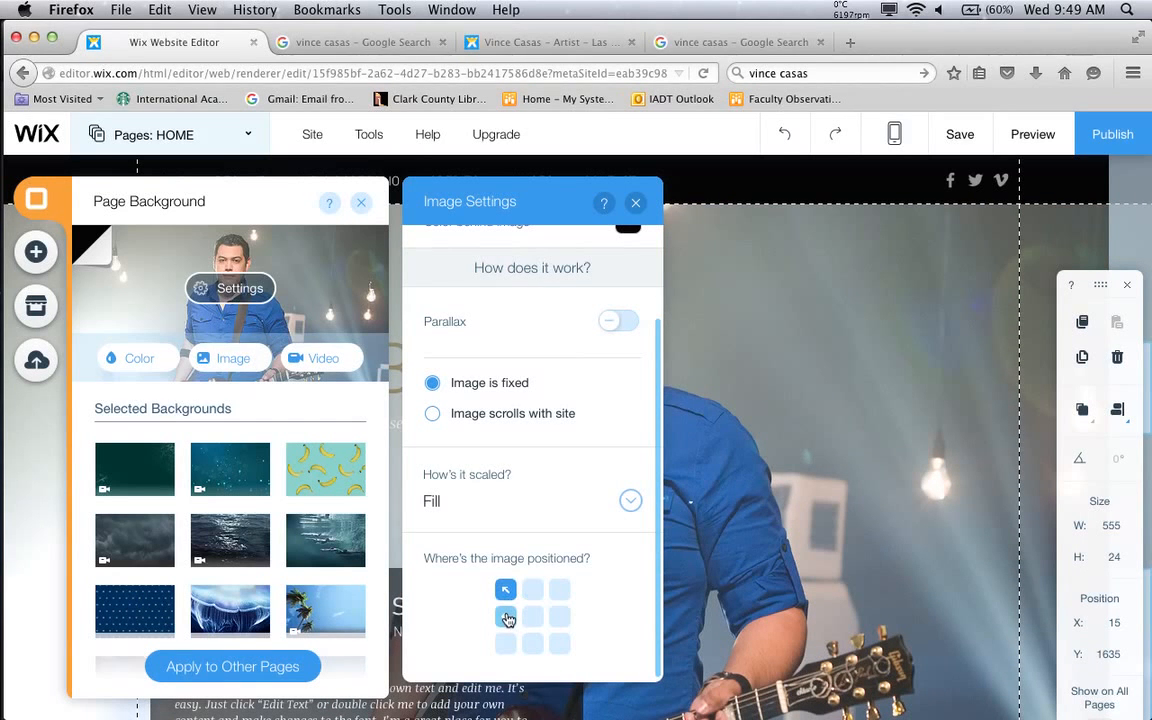
{"action": "left_click", "coordinate": [515, 617]}
{"action": "left_click", "coordinate": [534, 594]}
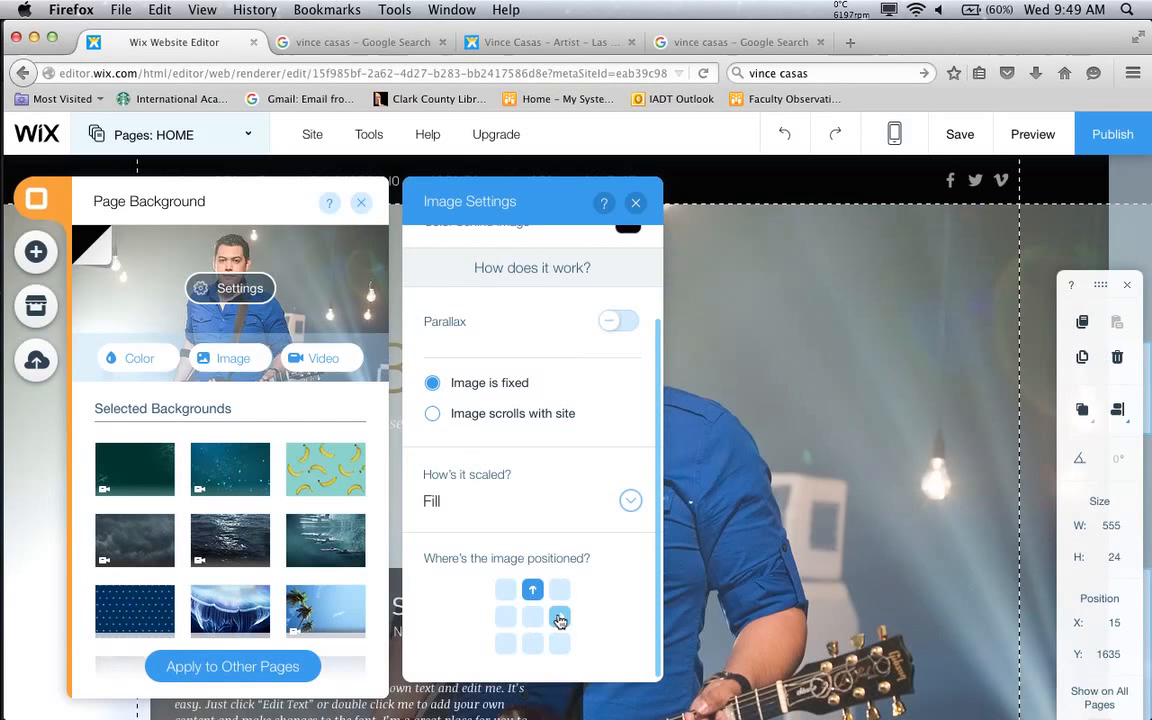
{"action": "left_click", "coordinate": [560, 621]}
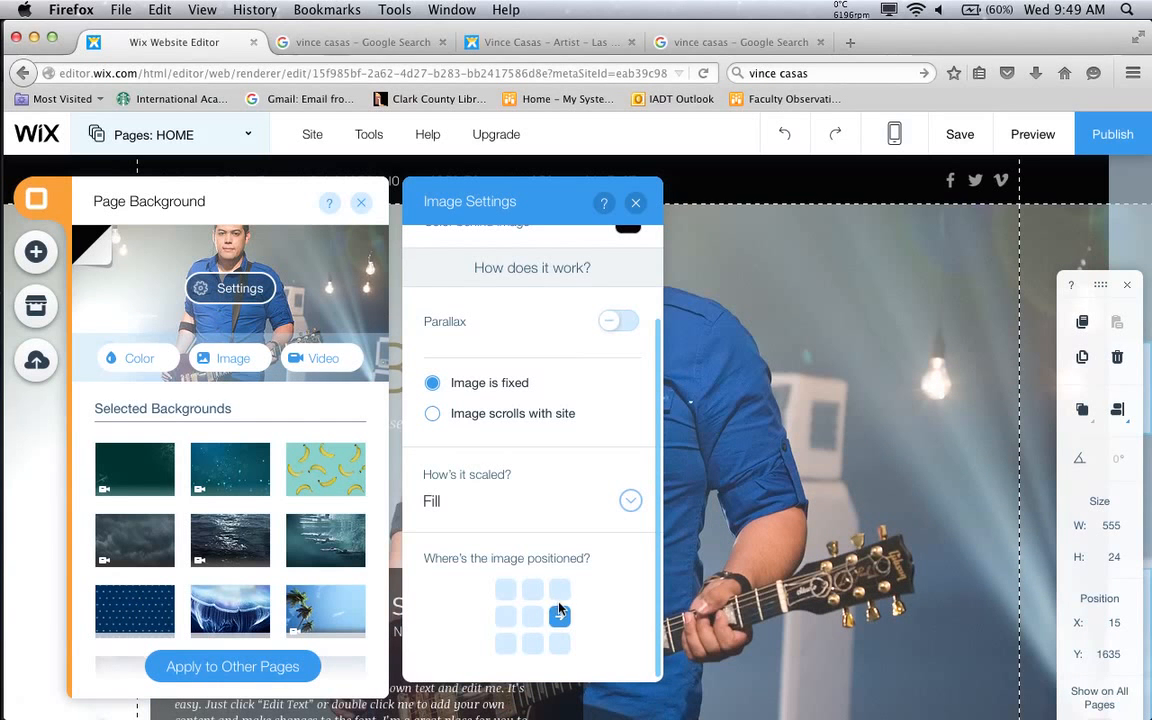
{"action": "left_click", "coordinate": [560, 592]}
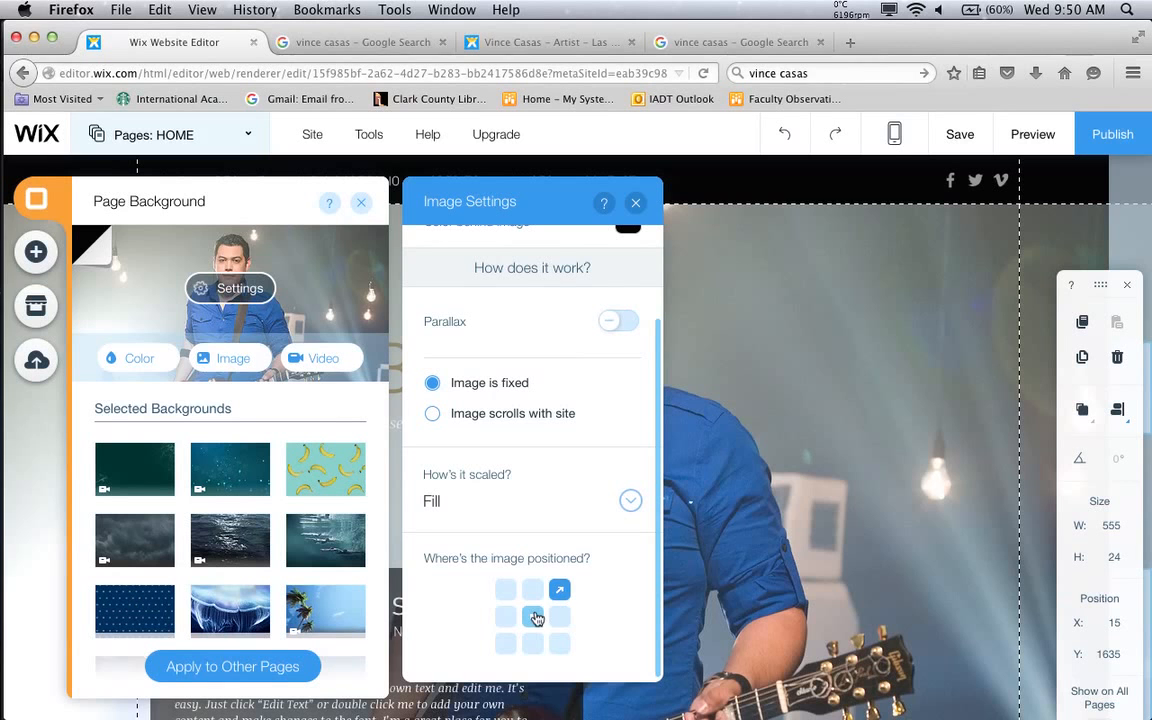
{"action": "left_click", "coordinate": [535, 617]}
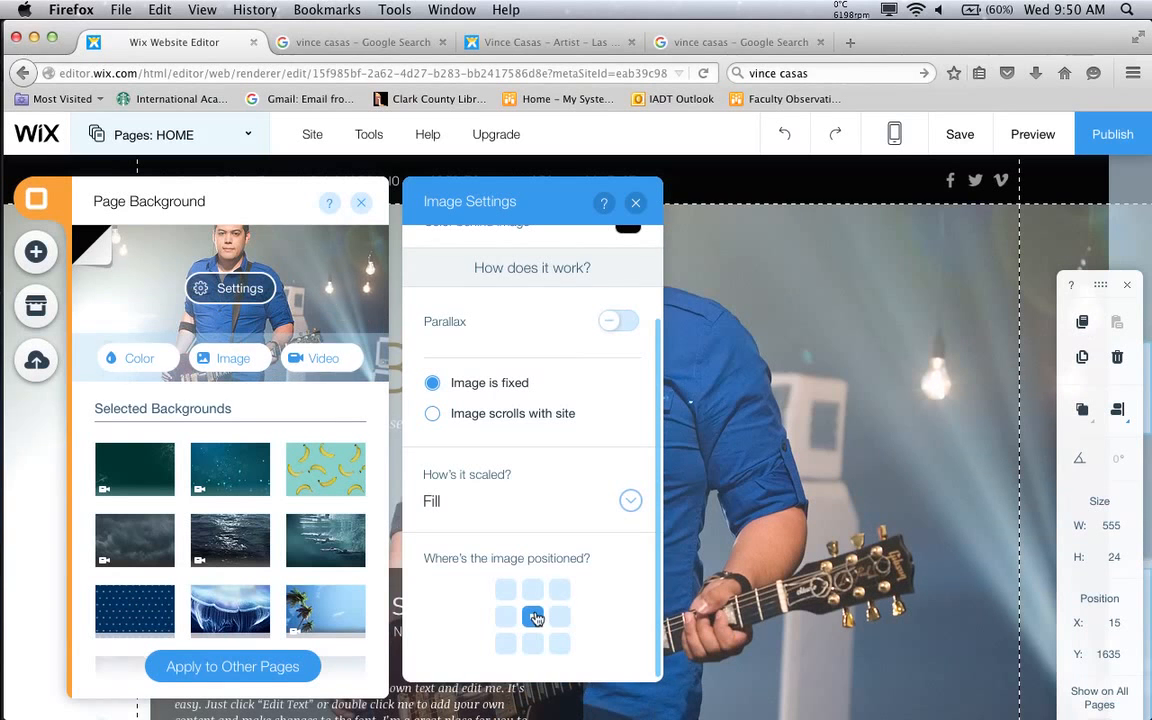
Try the Fit scaling option on the HOME page background image
{"action": "left_click", "coordinate": [630, 503]}
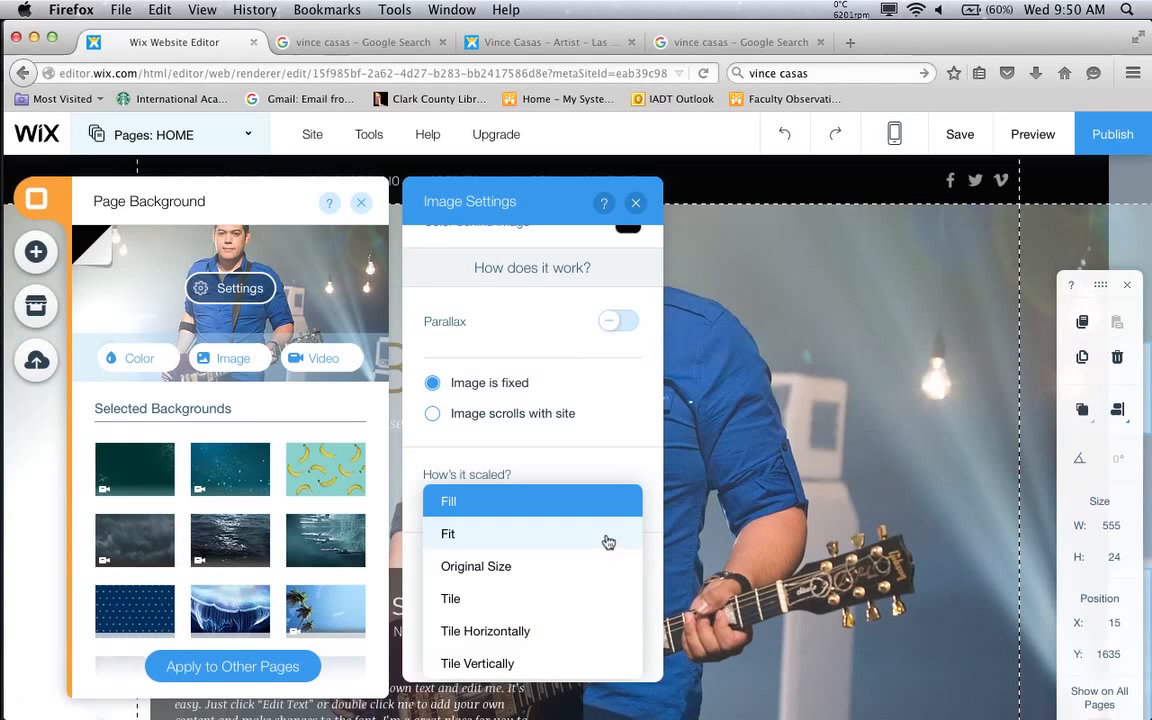
{"action": "left_click", "coordinate": [608, 540]}
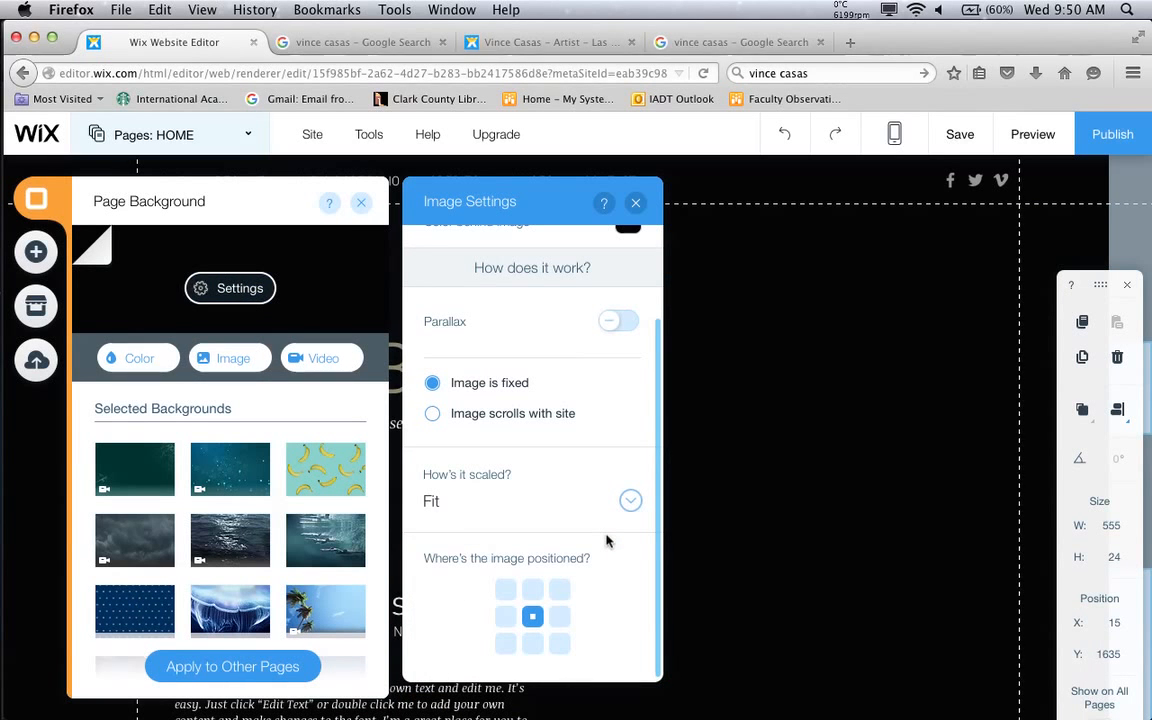
{"action": "left_click", "coordinate": [631, 503]}
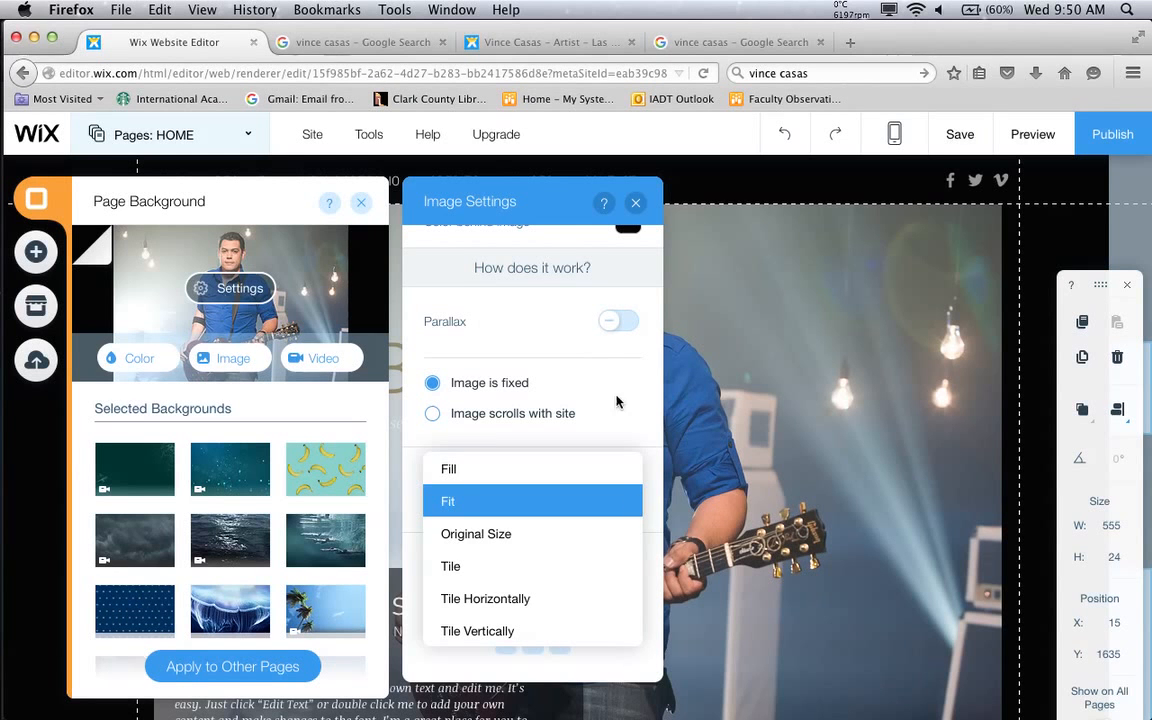
{"action": "left_click", "coordinate": [536, 371]}
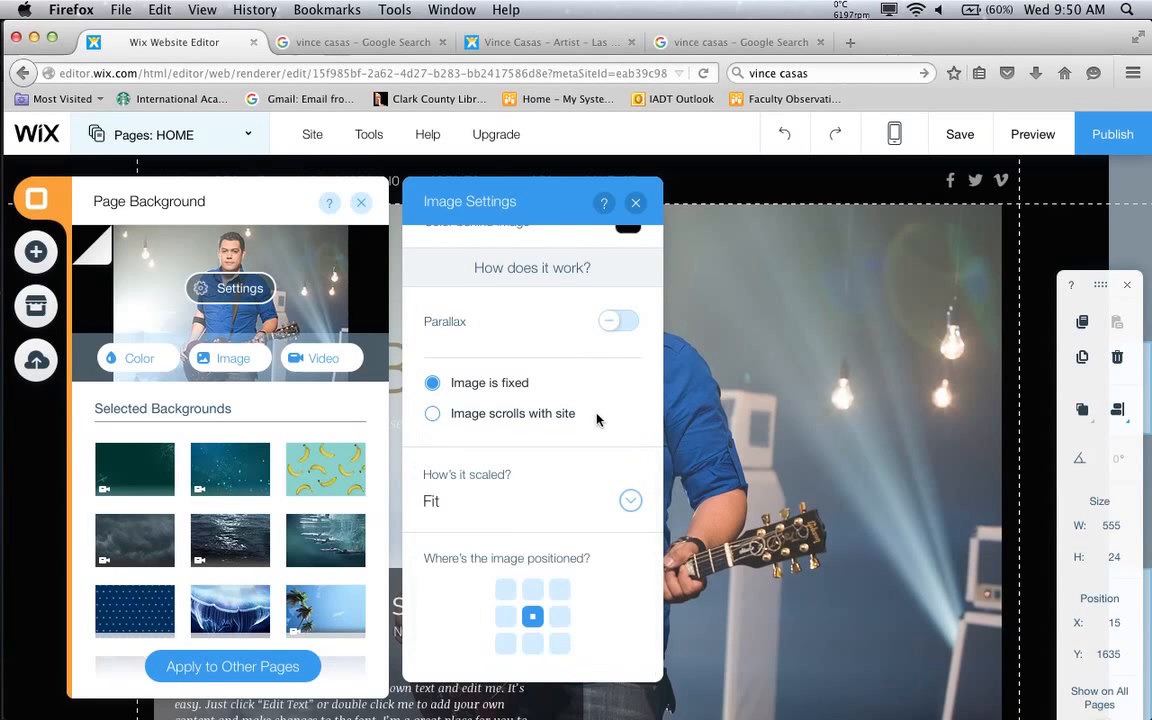
Position the HOME page background image at the middle right and set its scaling back to Fill
{"action": "left_click", "coordinate": [560, 617]}
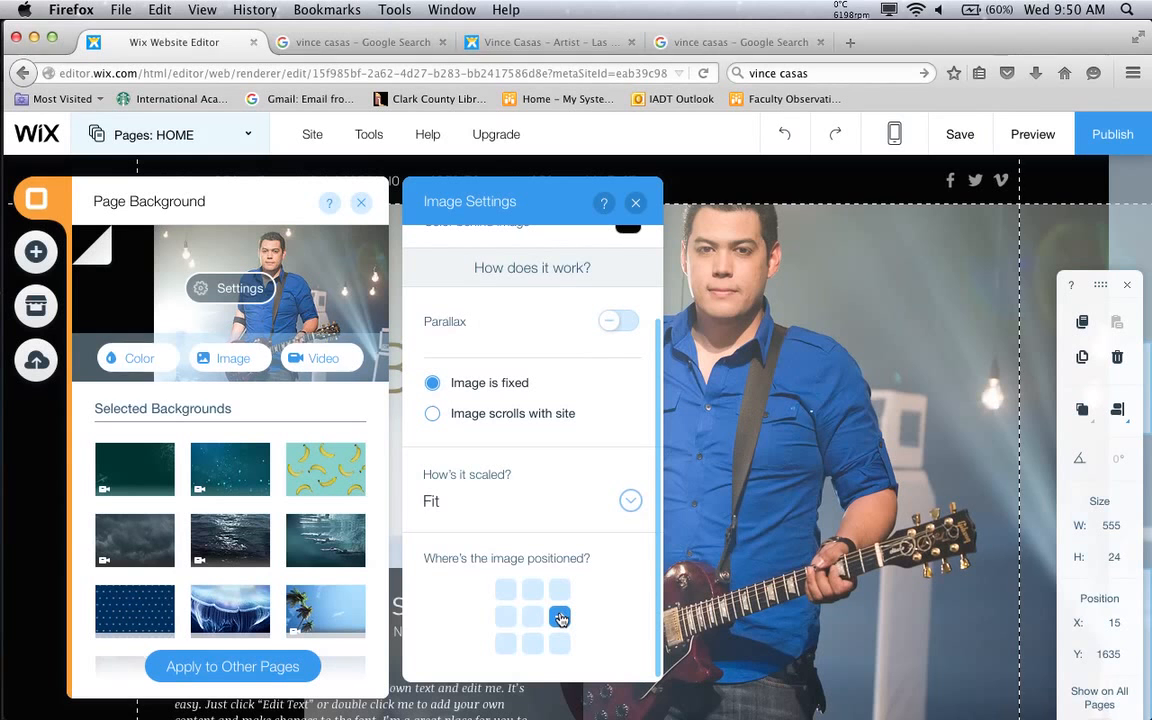
{"action": "left_click", "coordinate": [628, 501]}
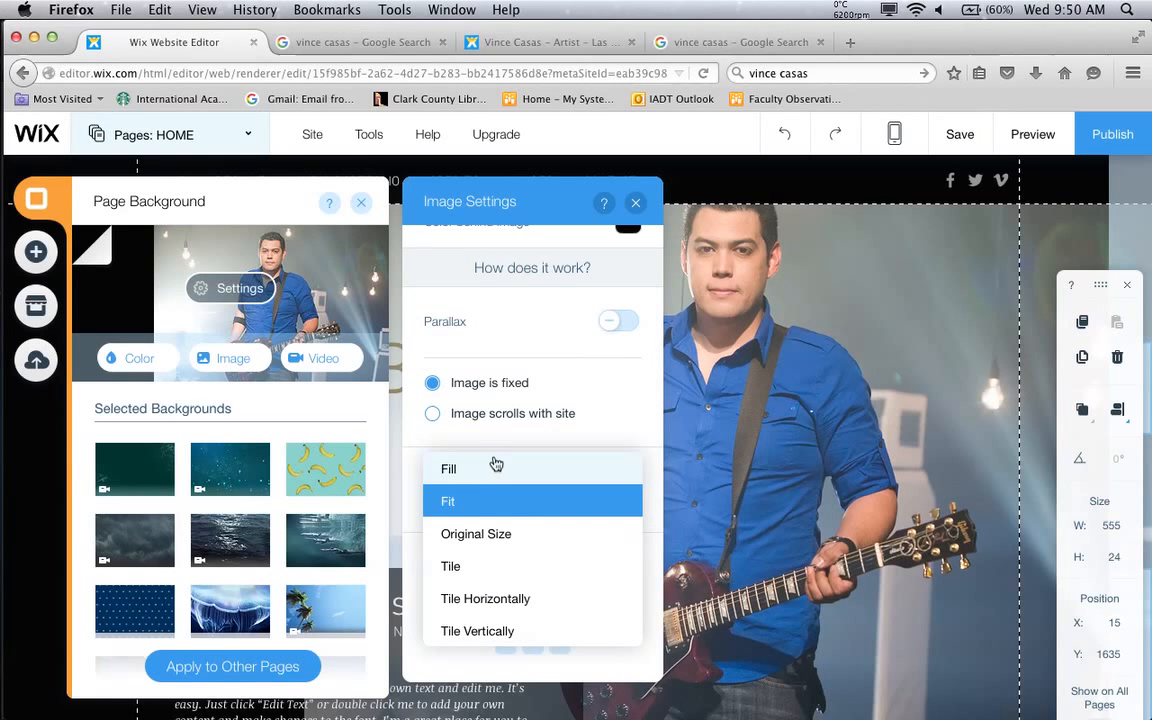
{"action": "left_click", "coordinate": [467, 471]}
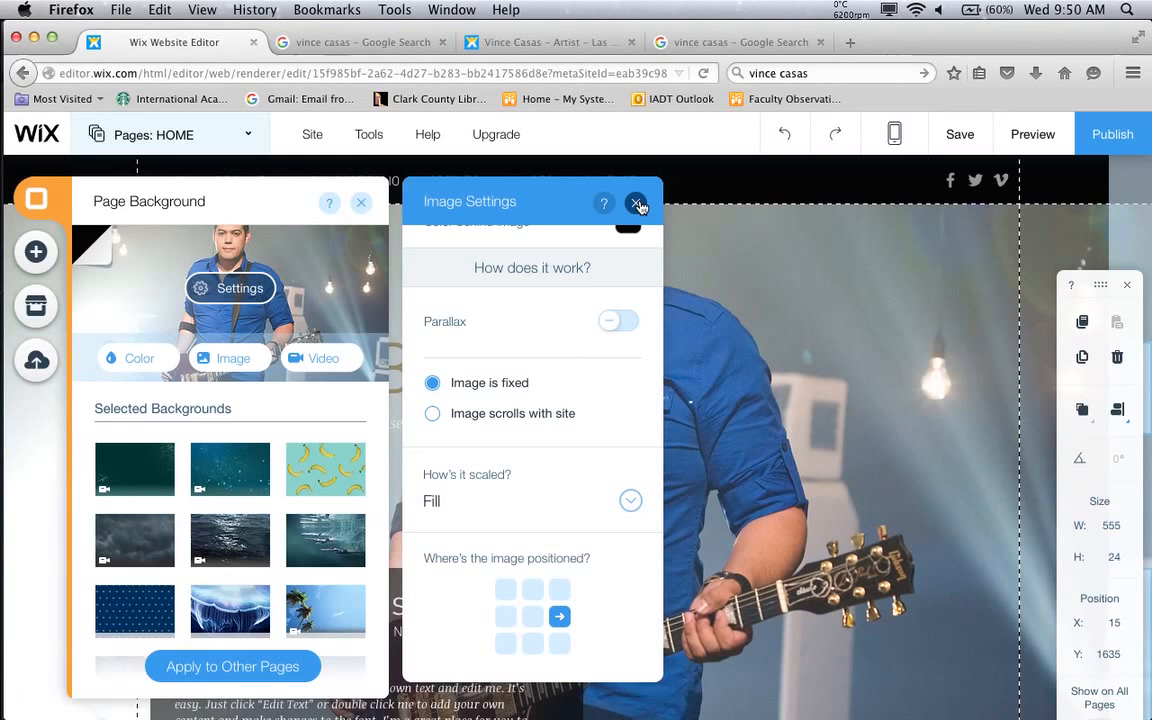
{"action": "left_click", "coordinate": [636, 204]}
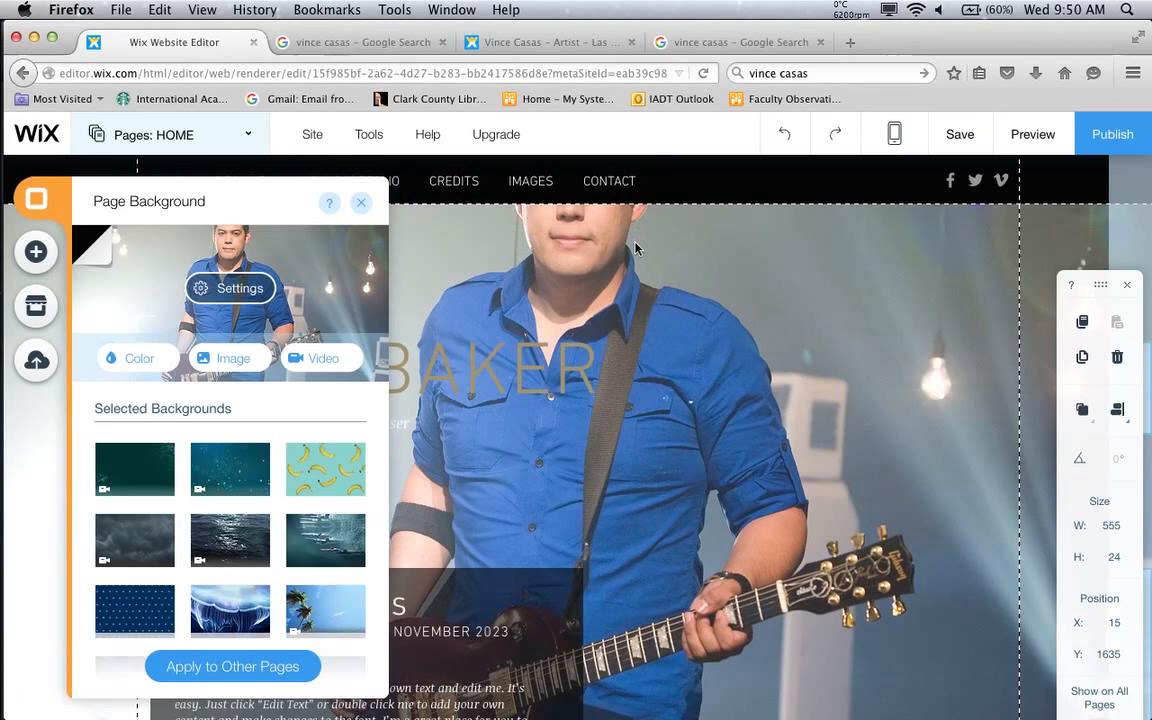
{"action": "left_click", "coordinate": [650, 291]}
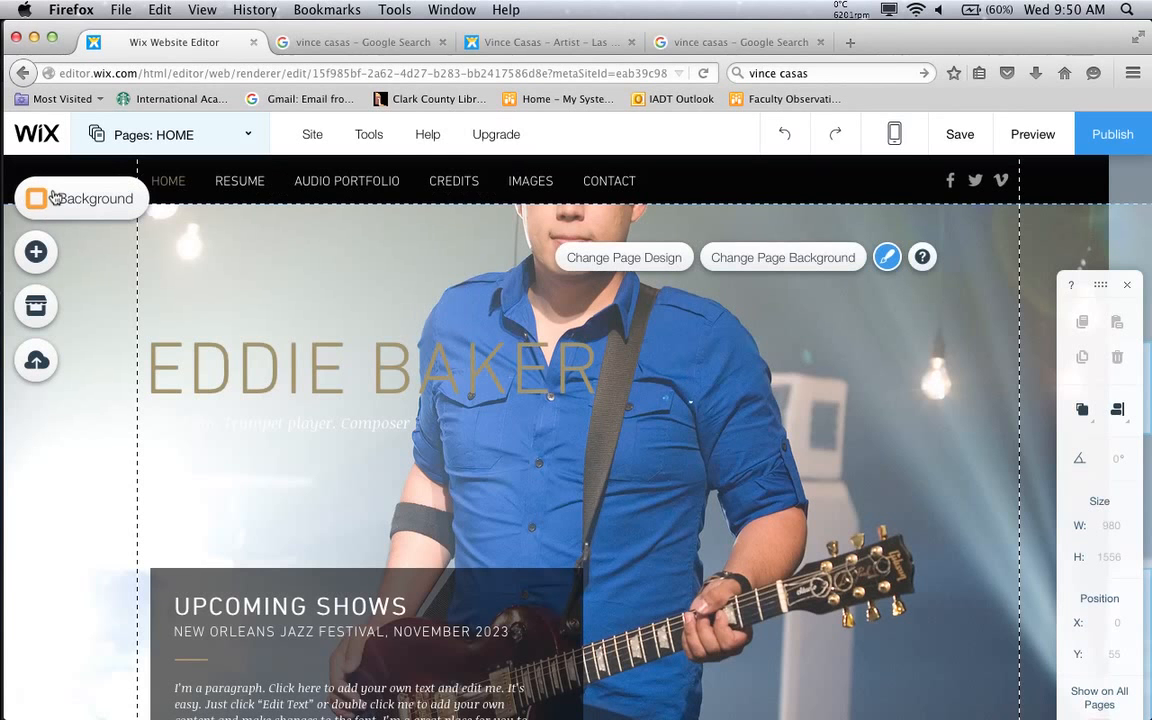
Turn on the Parallax effect in the image settings of the HOME page background
{"action": "left_click", "coordinate": [95, 197]}
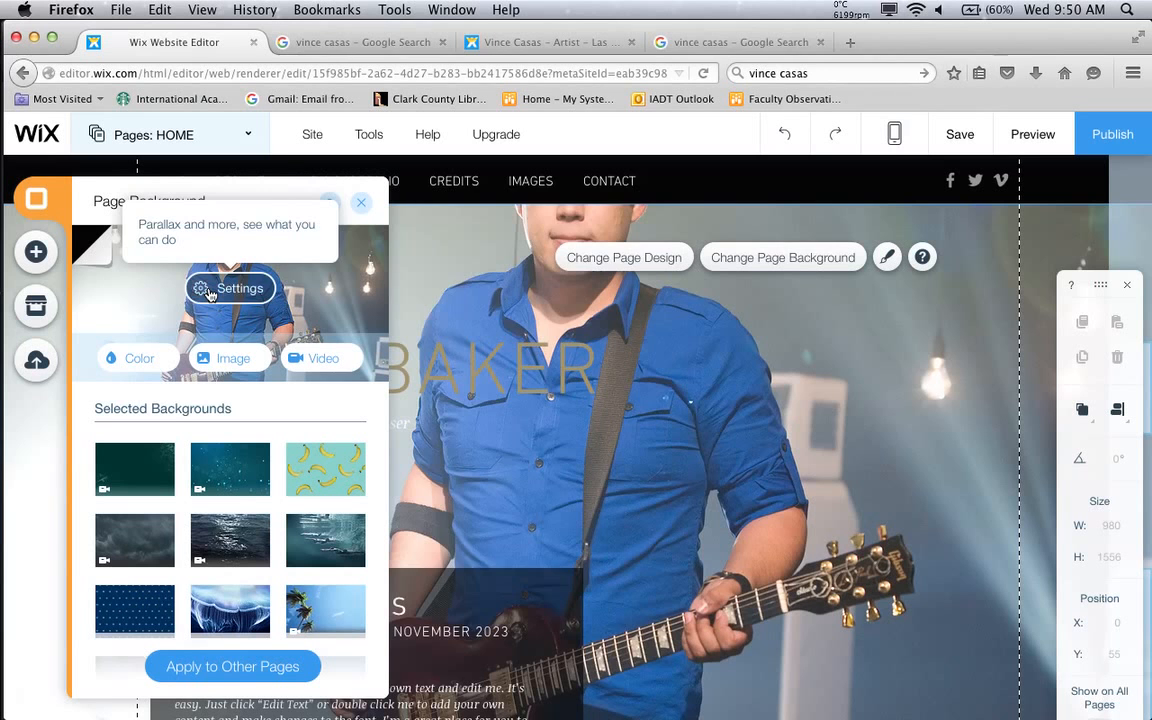
{"action": "left_click", "coordinate": [248, 309]}
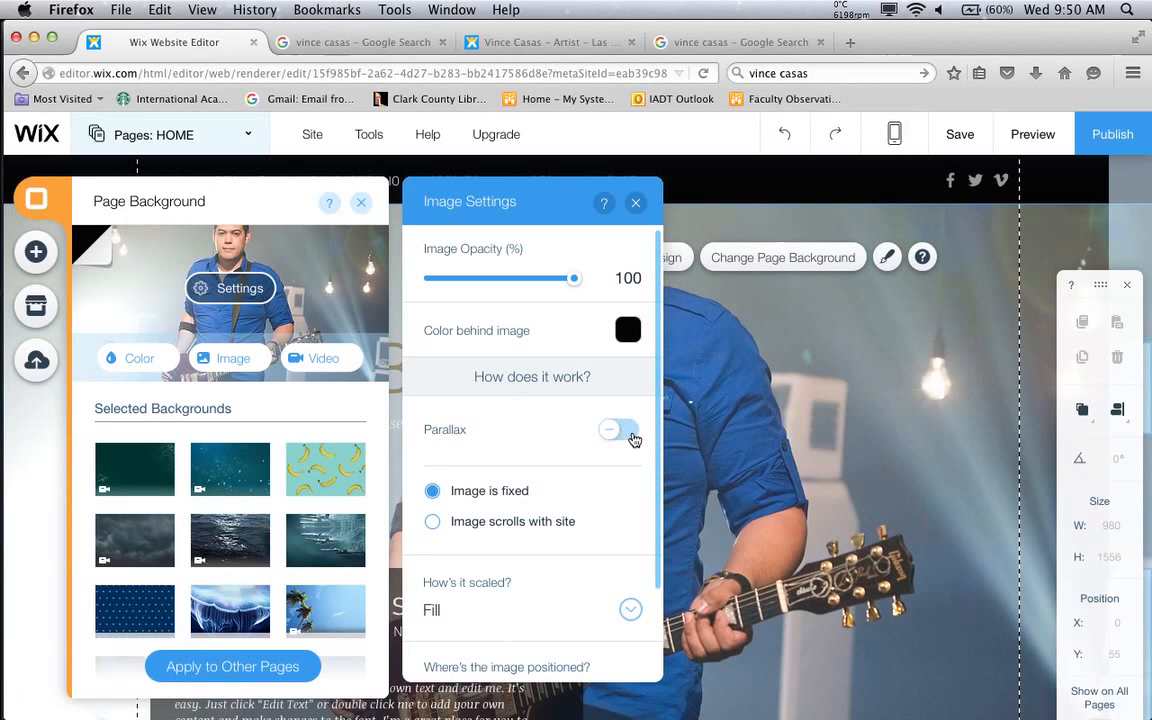
{"action": "left_click", "coordinate": [634, 440]}
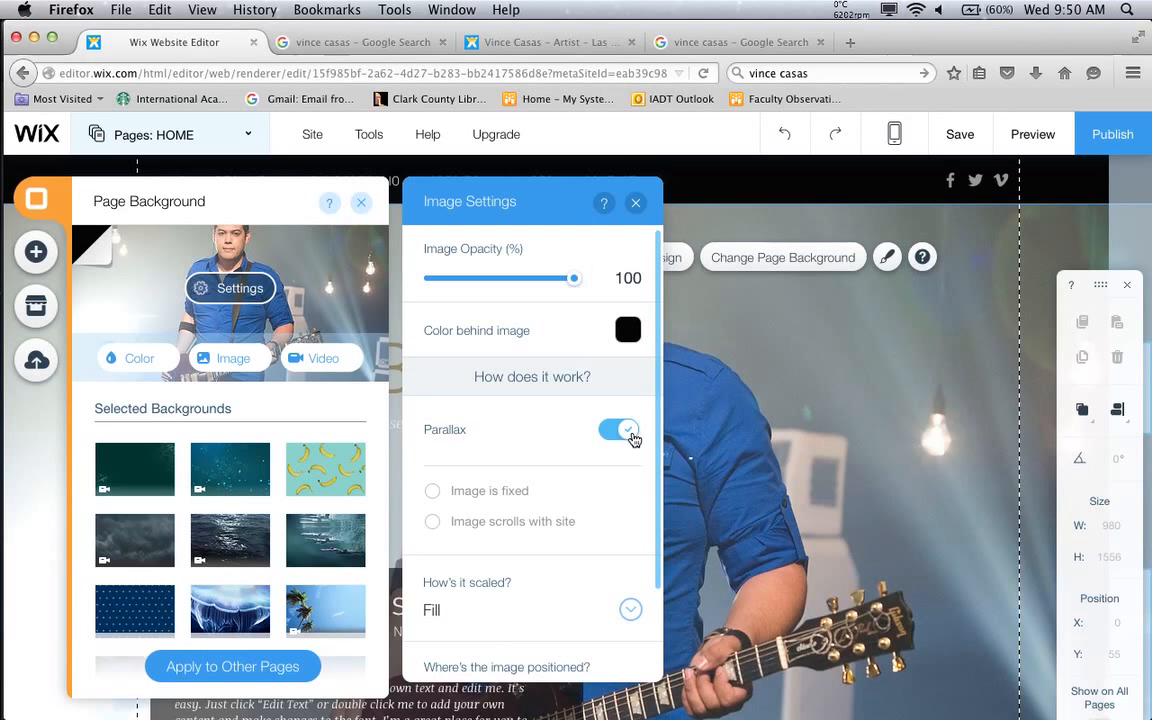
{"action": "left_click", "coordinate": [636, 205]}
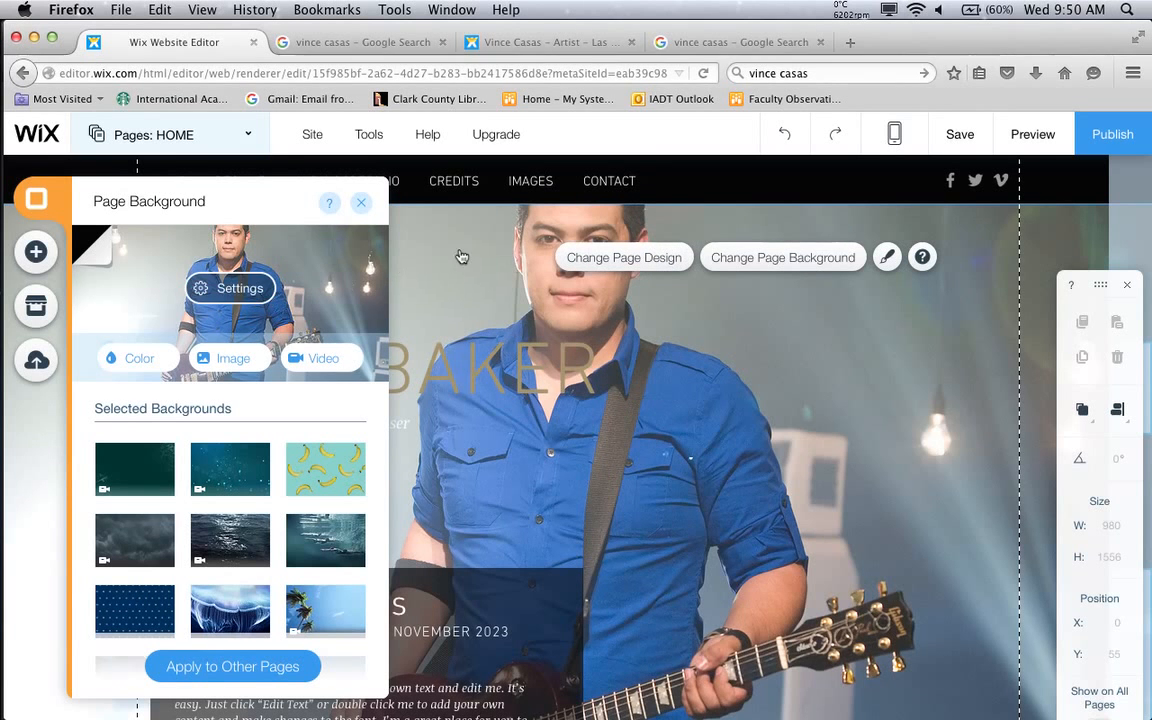
{"action": "left_click", "coordinate": [237, 361]}
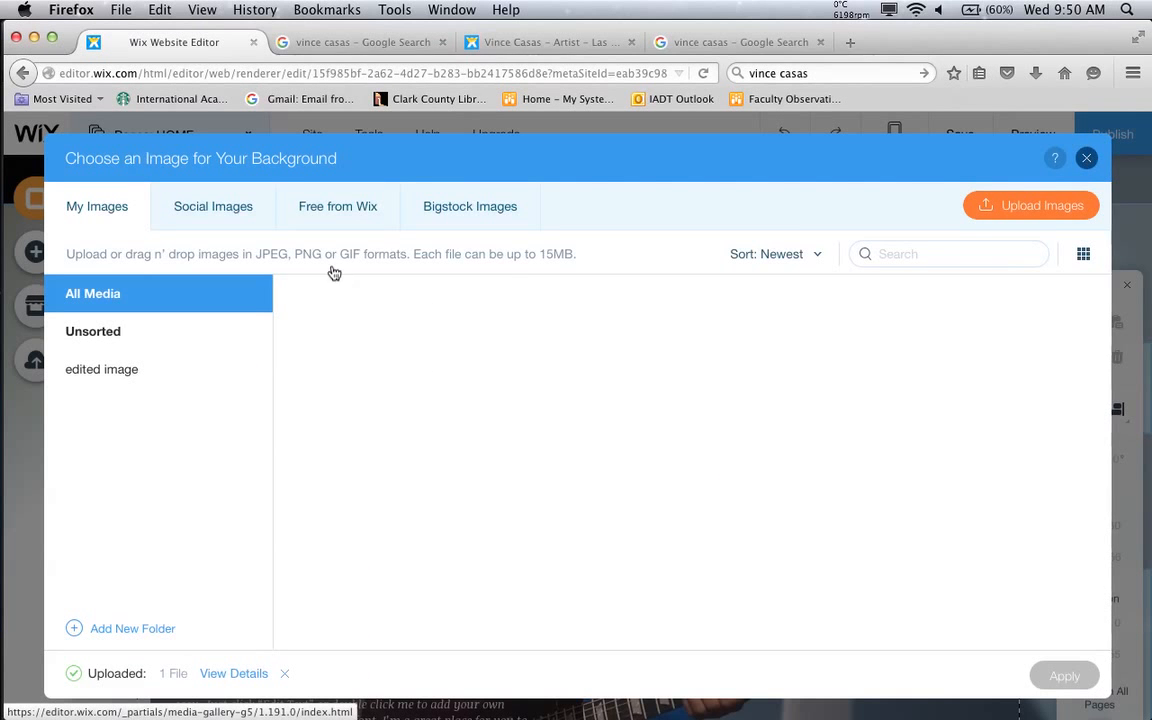
{"action": "left_click", "coordinate": [1086, 159]}
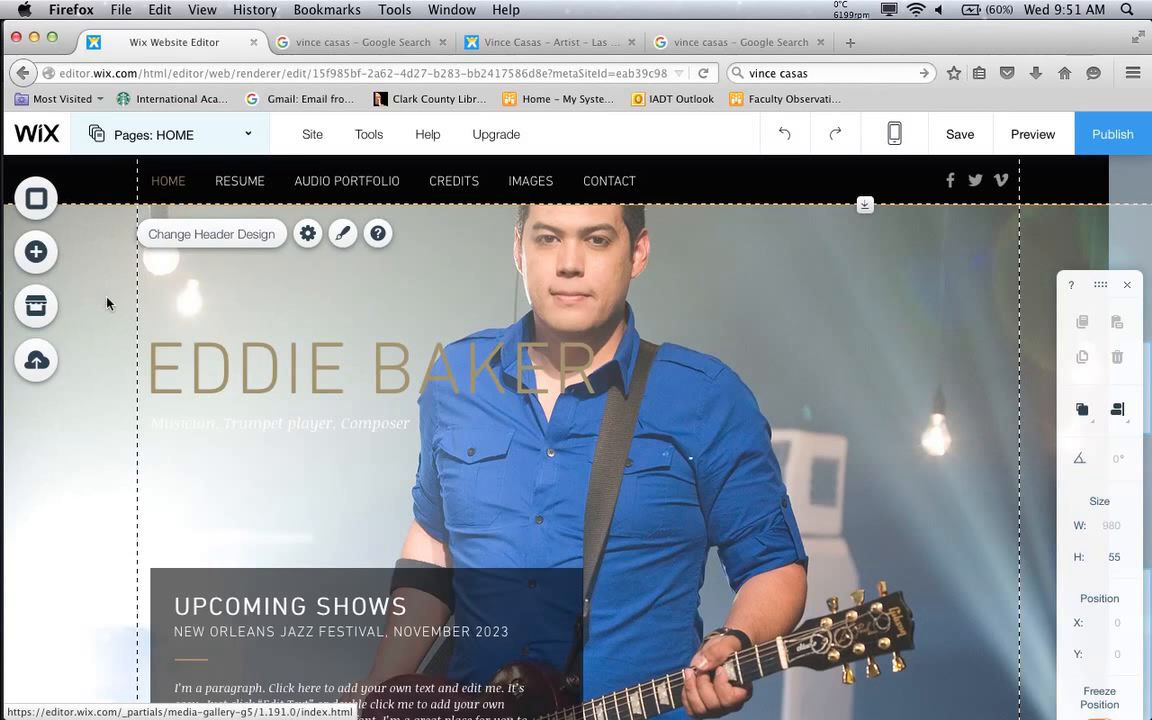
{"action": "left_click", "coordinate": [100, 197]}
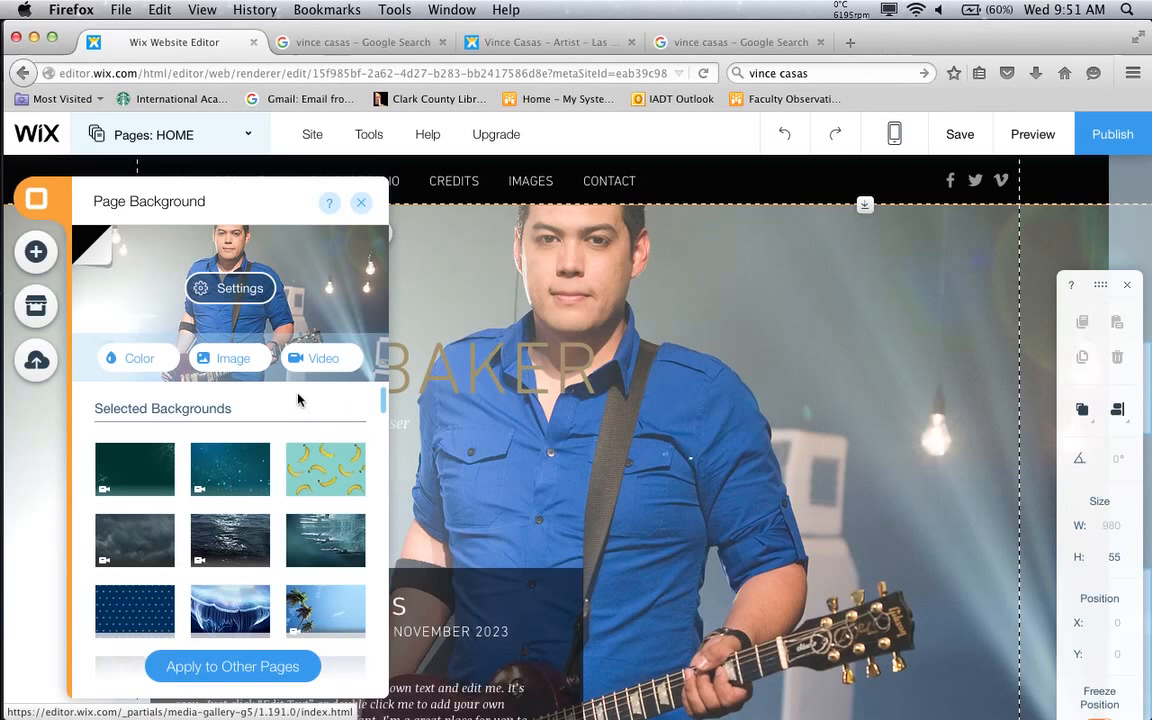
Open the page background's image settings and review the opacity, scroll behaviour, scaling and position options
{"action": "left_click", "coordinate": [252, 296]}
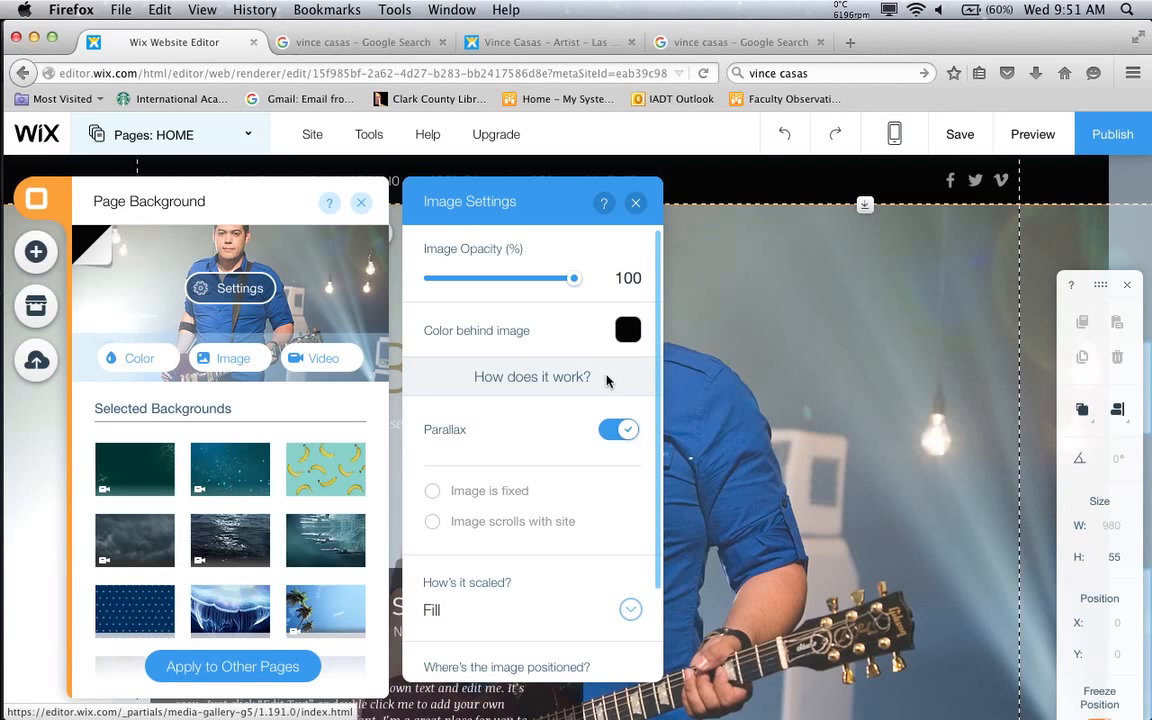
{"action": "scroll", "coordinate": [585, 468], "scroll_direction": "down", "scroll_amount": 2}
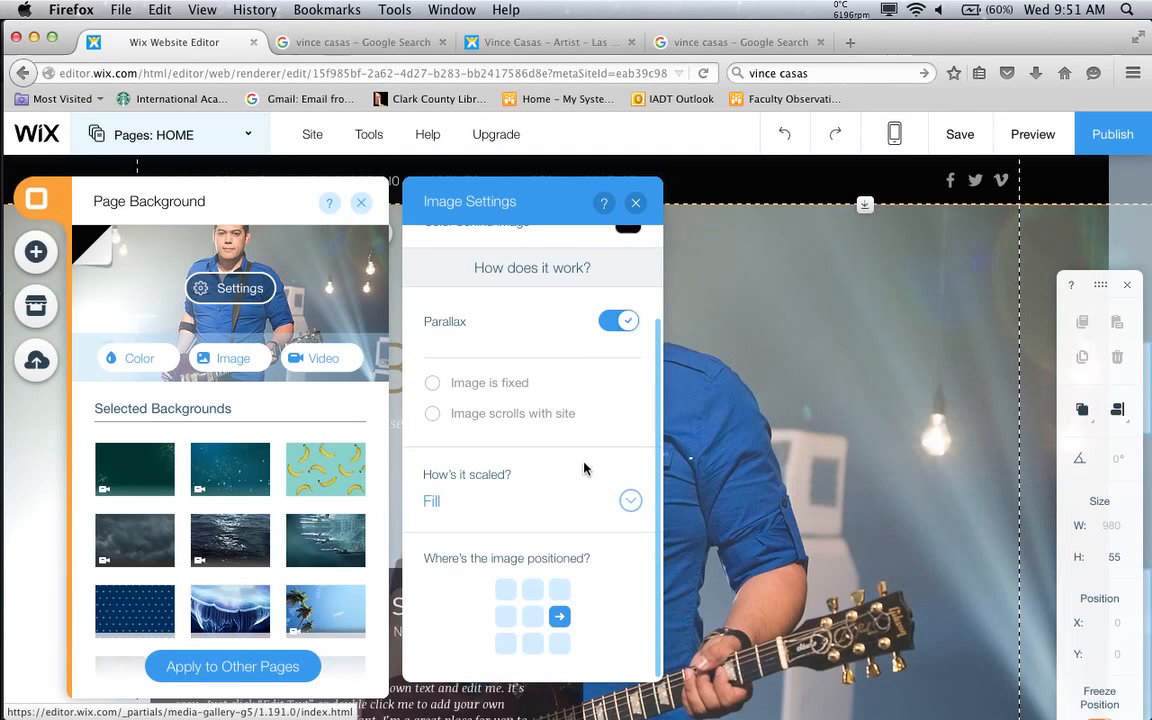
{"action": "scroll", "coordinate": [585, 468], "scroll_direction": "up", "scroll_amount": 2}
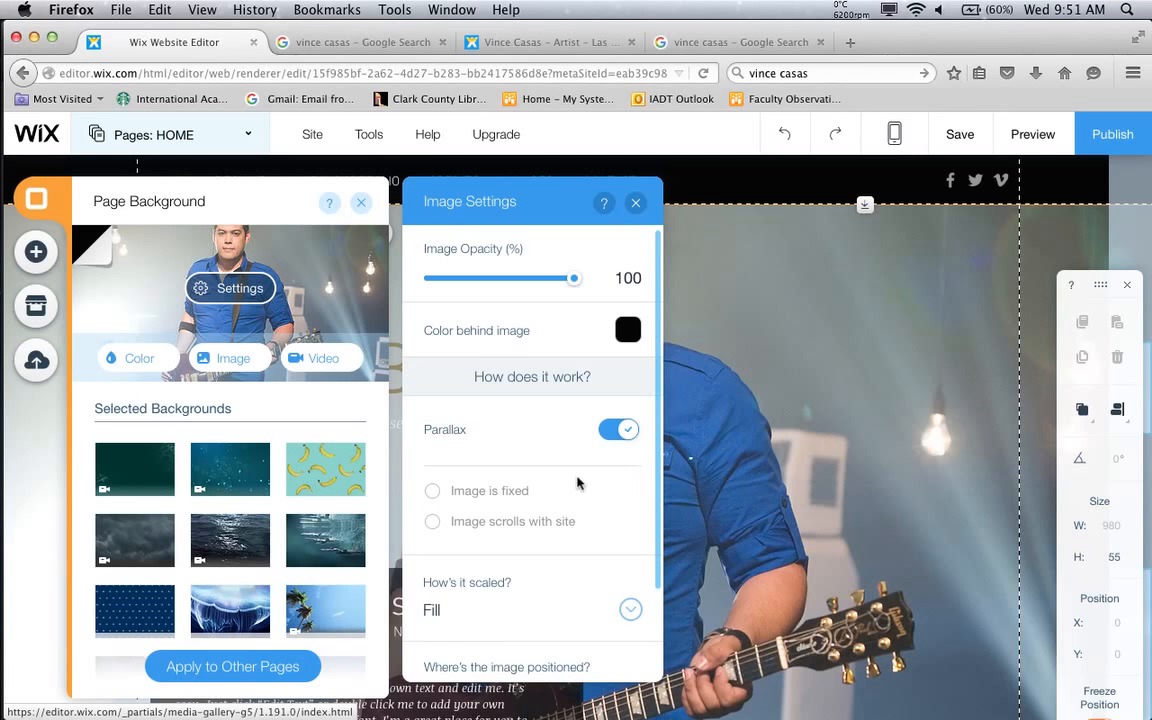
{"action": "scroll", "coordinate": [577, 484], "scroll_direction": "down", "scroll_amount": 2}
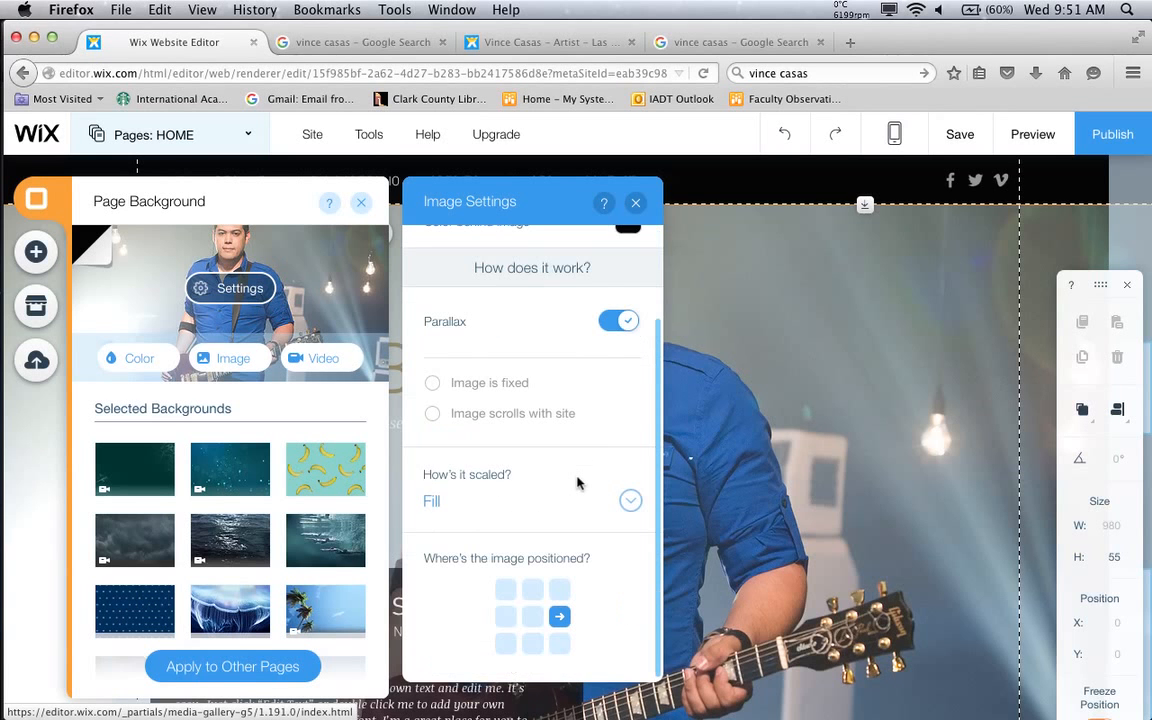
Try scaling the background image as Tile and return it to Fill
{"action": "left_click", "coordinate": [631, 505]}
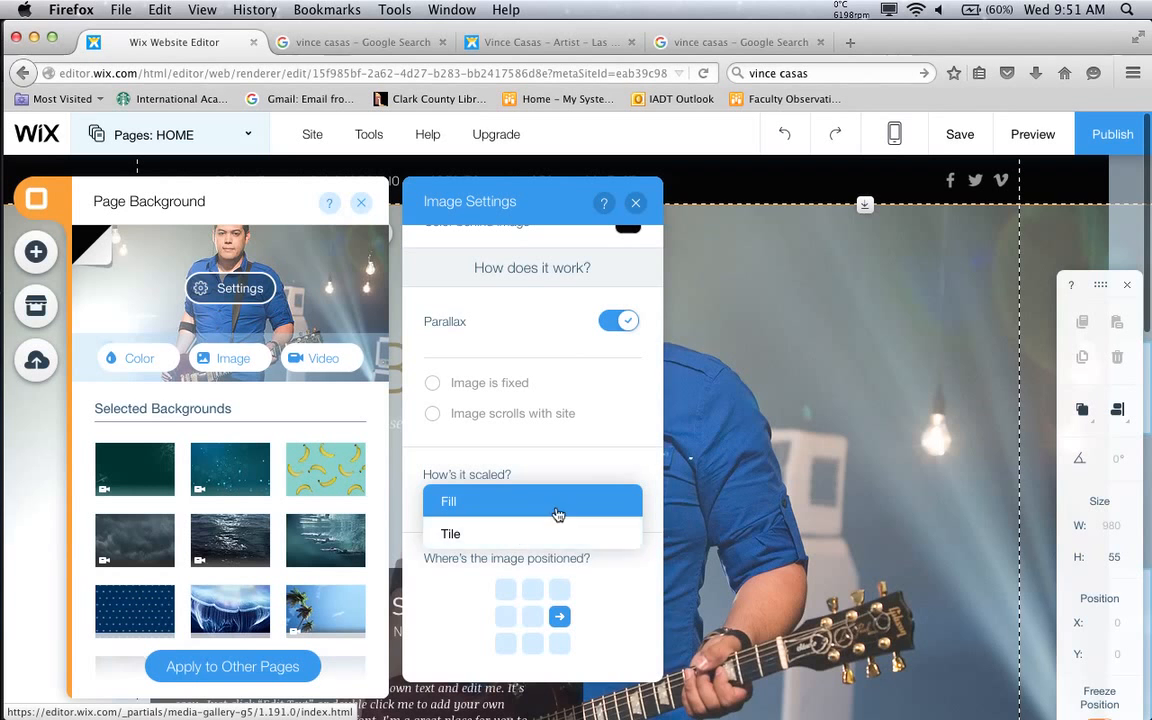
{"action": "left_click", "coordinate": [617, 533]}
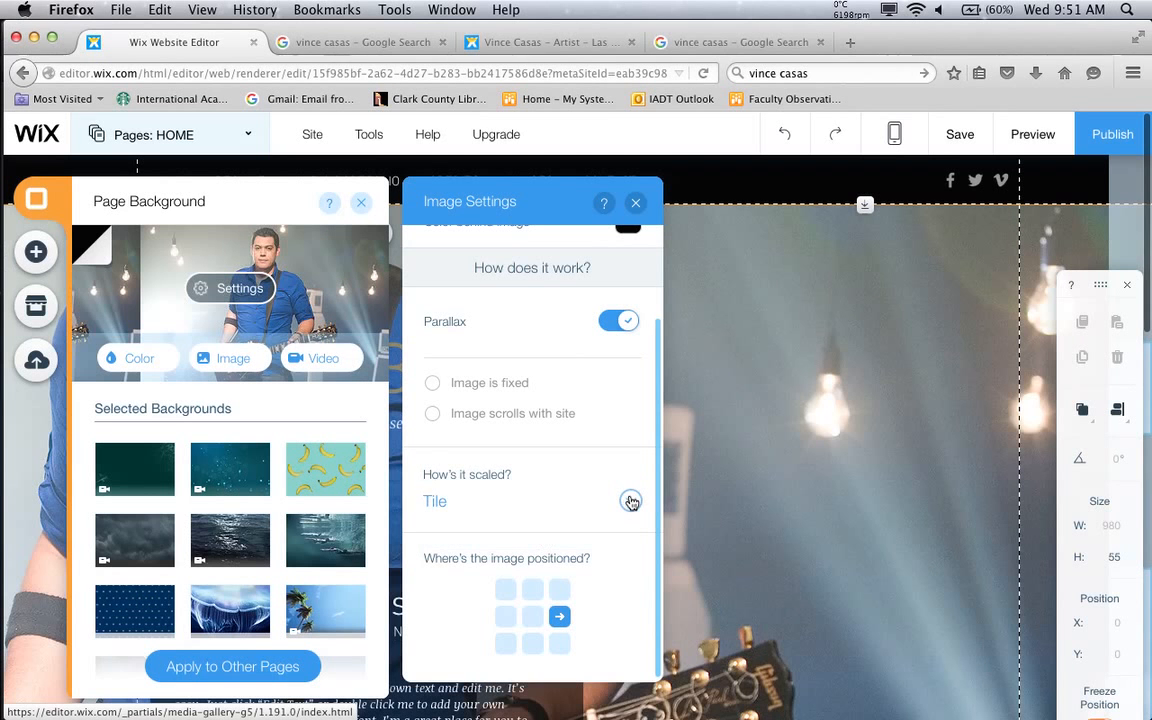
{"action": "left_click", "coordinate": [631, 505]}
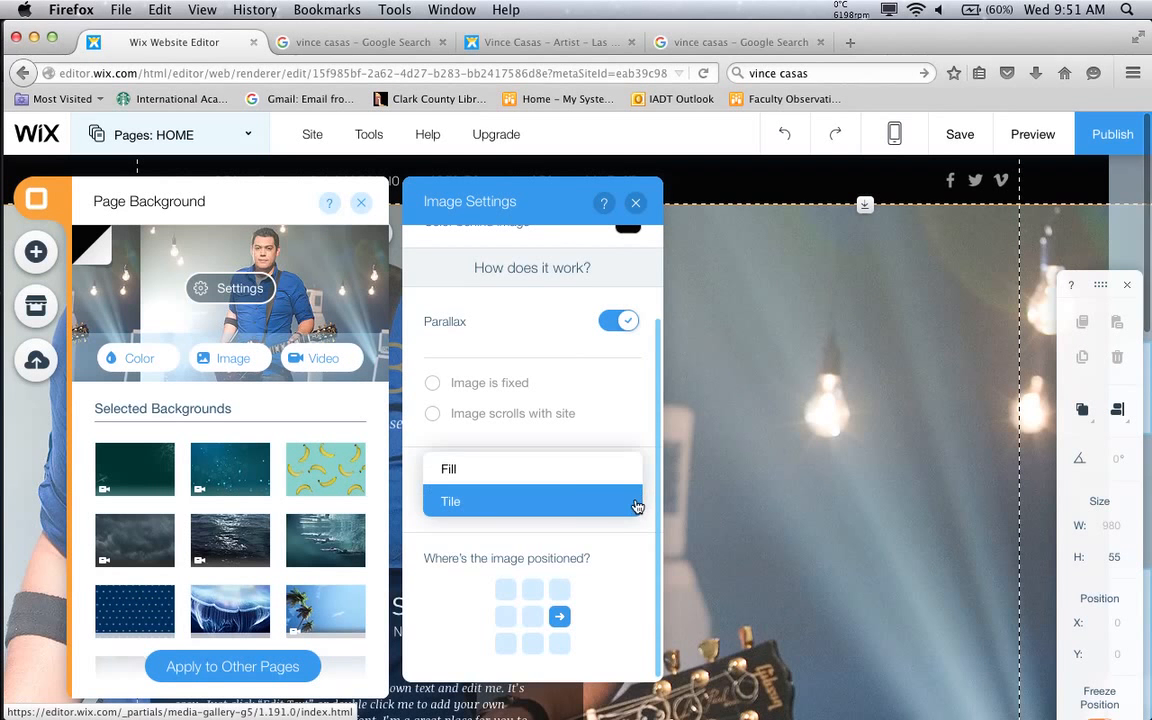
{"action": "left_click", "coordinate": [569, 473]}
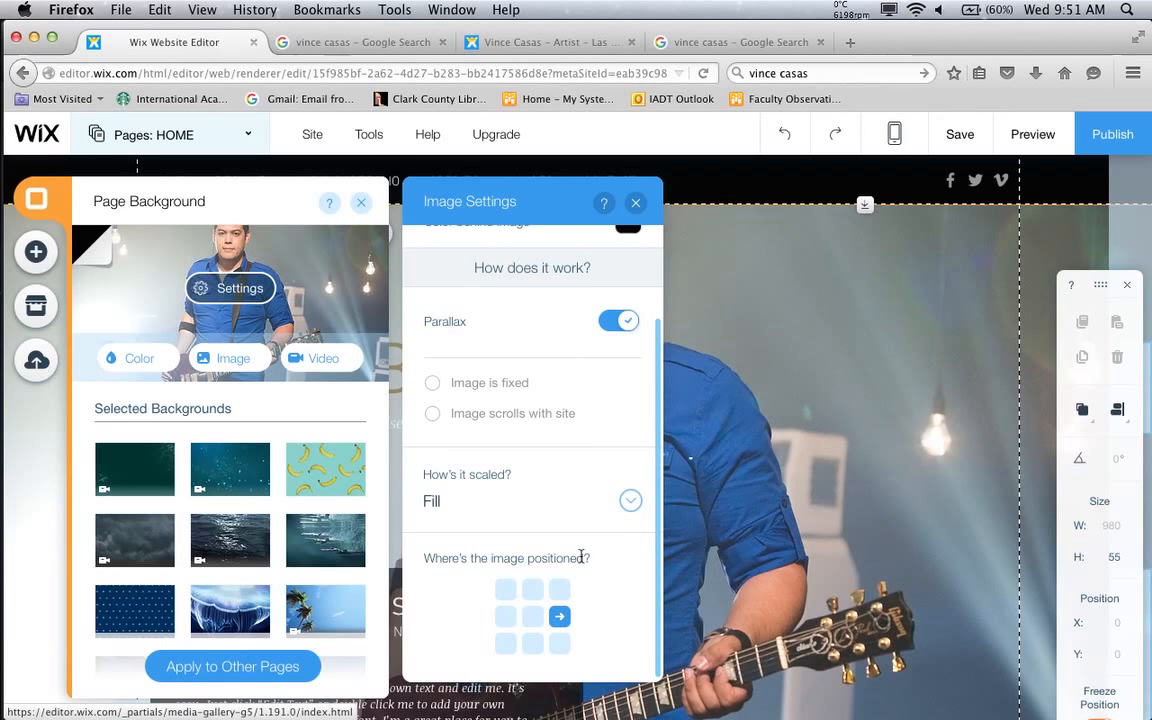
Anchor the background image to the top-right position and close its image settings
{"action": "left_click", "coordinate": [557, 644]}
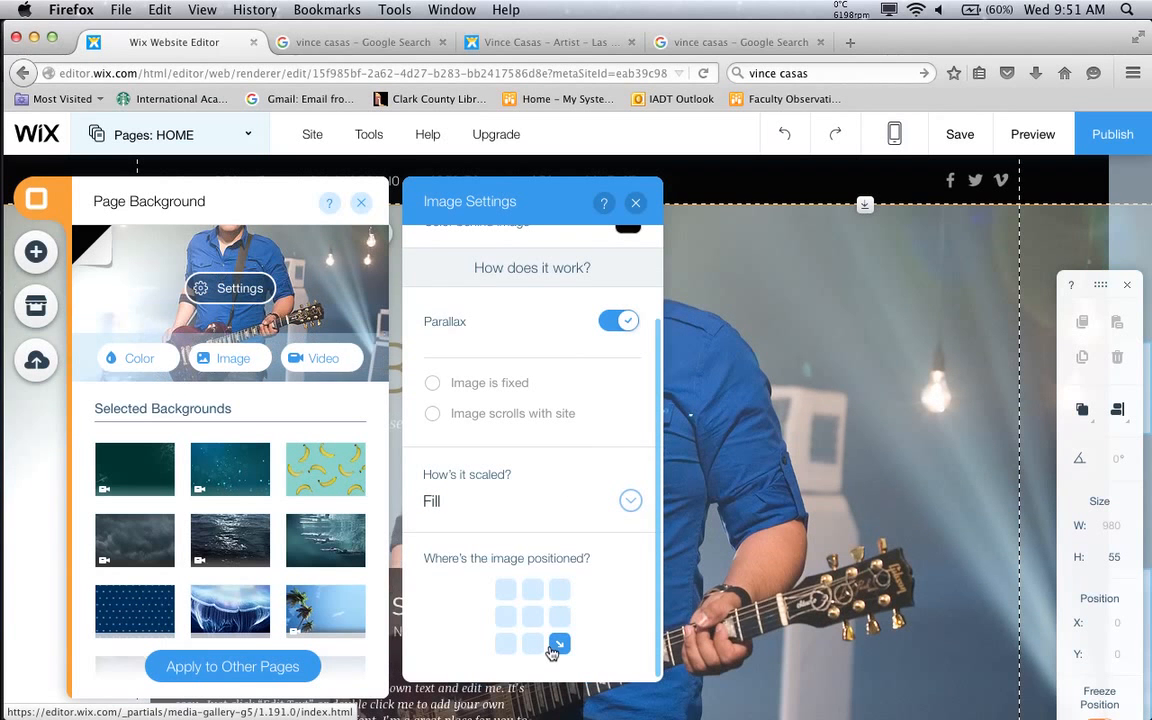
{"action": "left_click", "coordinate": [566, 597]}
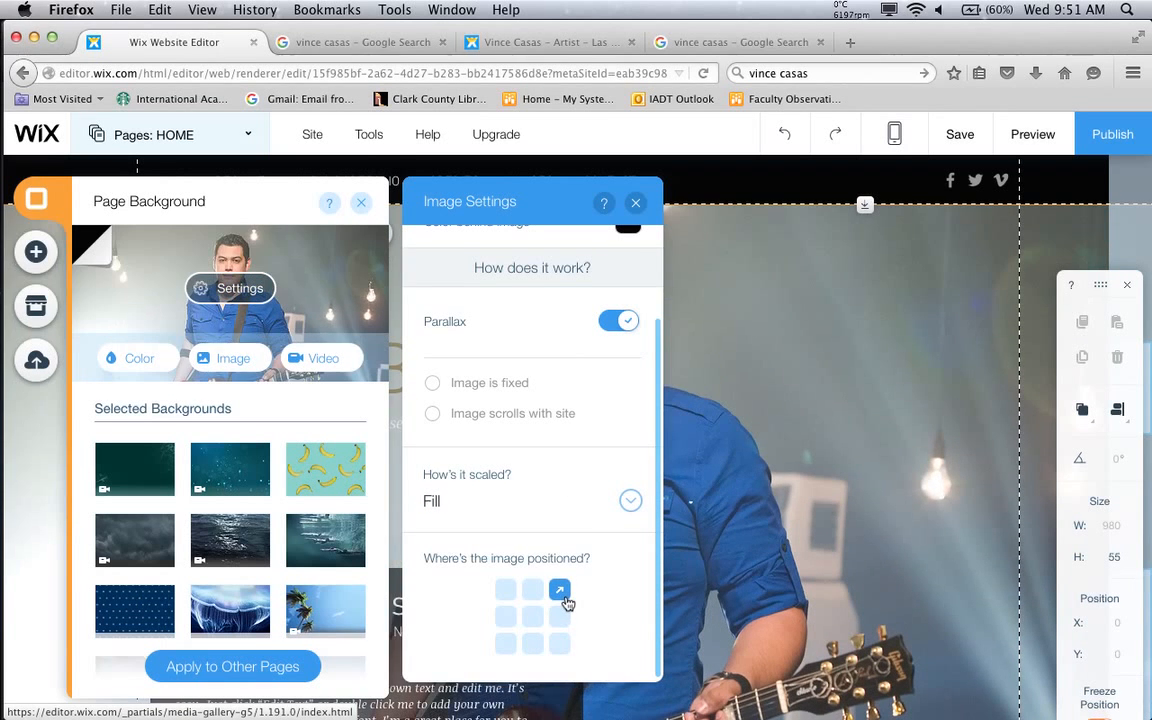
{"action": "left_click", "coordinate": [636, 204]}
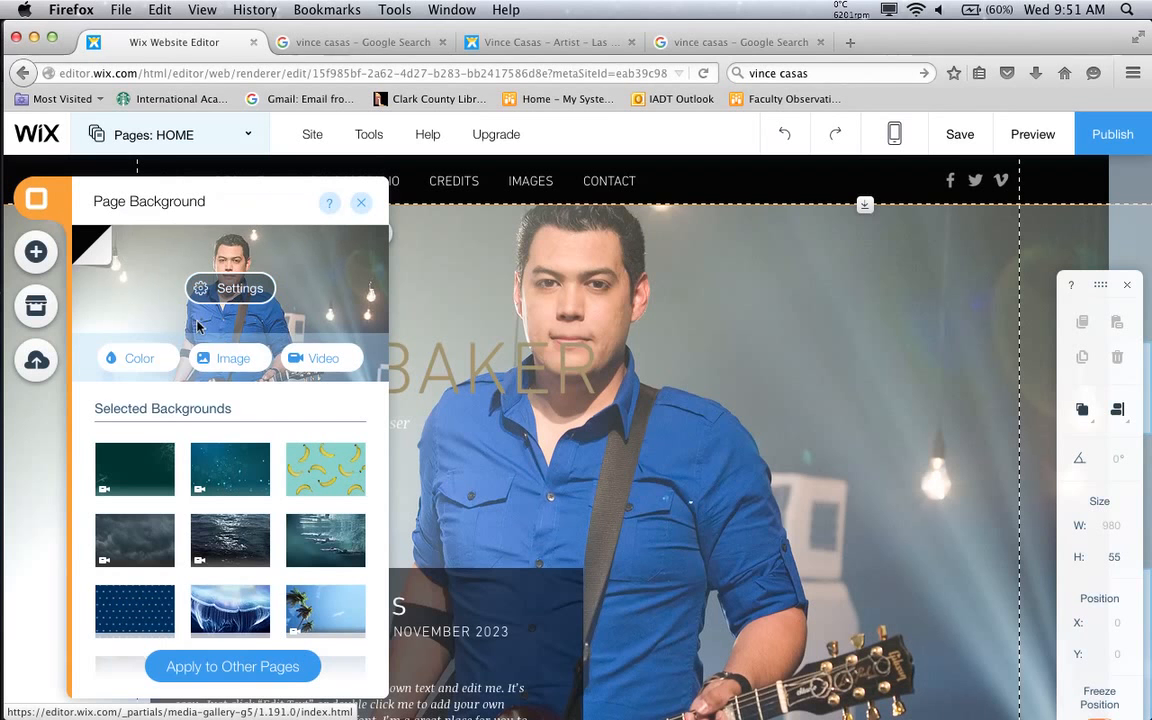
Apply the HOME page background to all pages of the site
{"action": "left_click", "coordinate": [147, 357]}
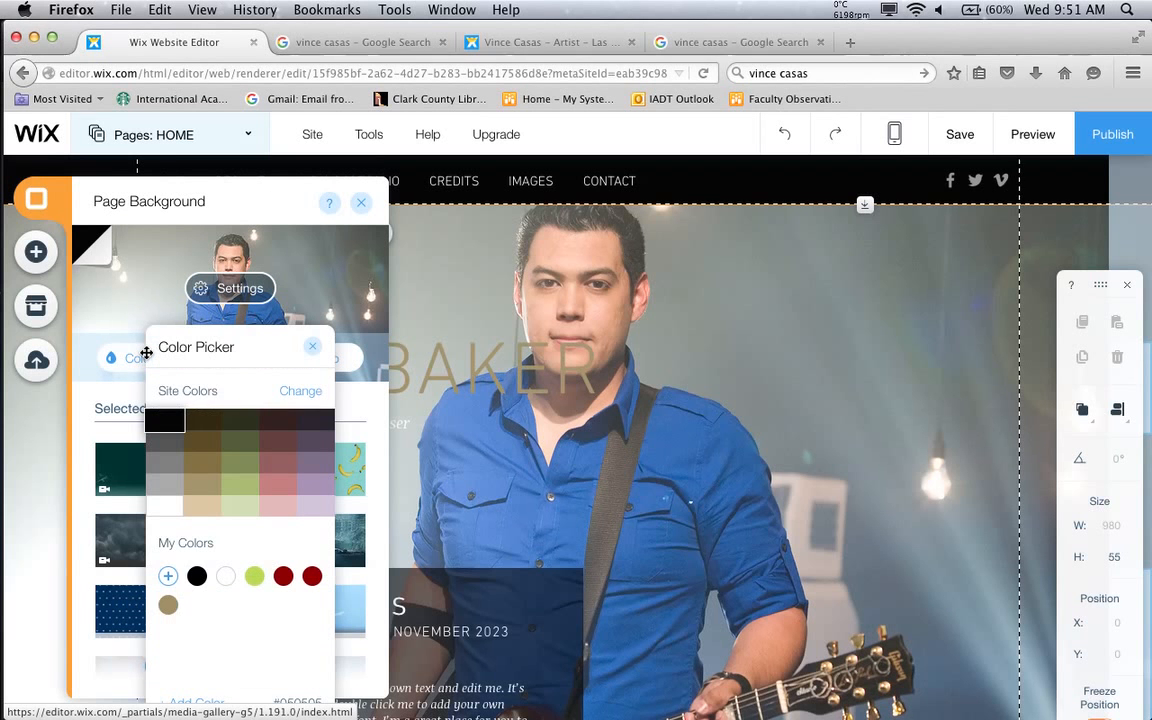
{"action": "left_click", "coordinate": [133, 310]}
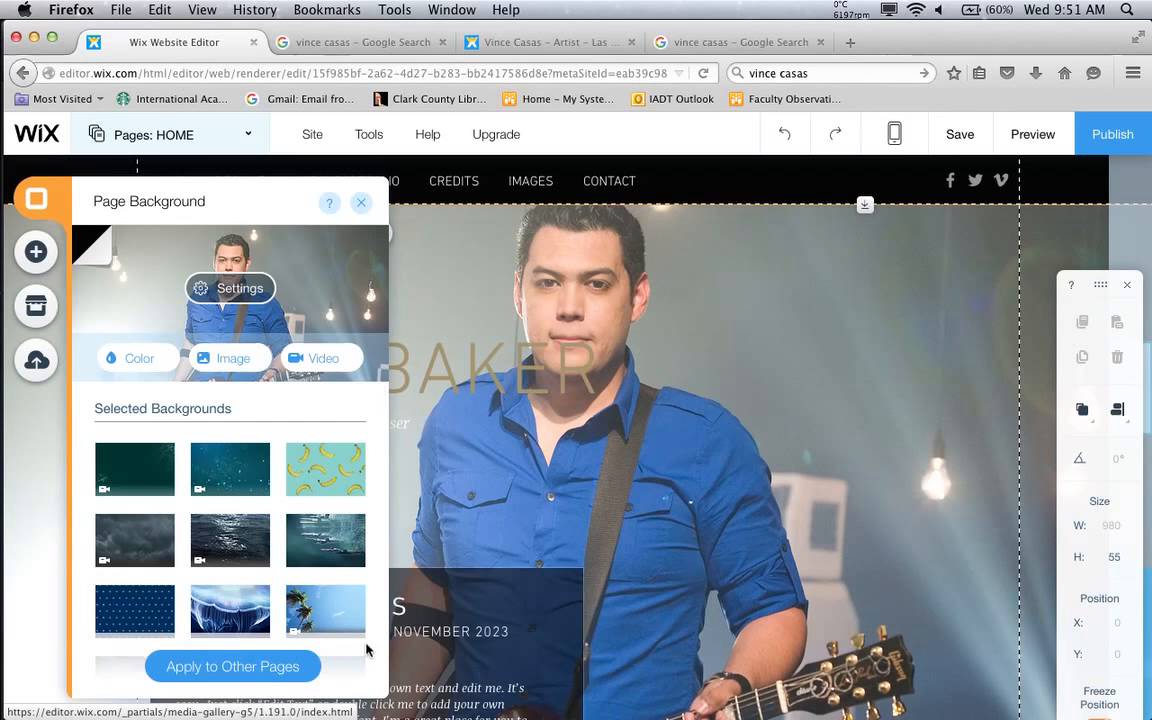
{"action": "left_click", "coordinate": [277, 665]}
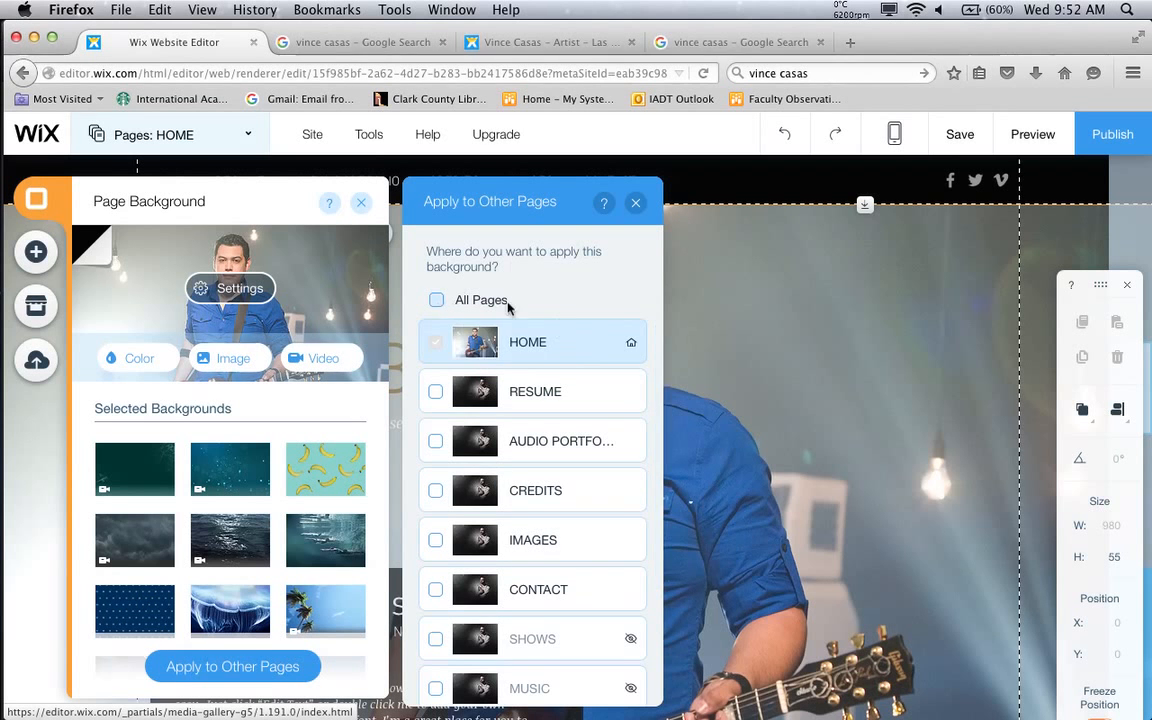
{"action": "scroll", "coordinate": [567, 396], "scroll_direction": "down", "scroll_amount": 3}
{"action": "scroll", "coordinate": [567, 396], "scroll_direction": "up", "scroll_amount": 3}
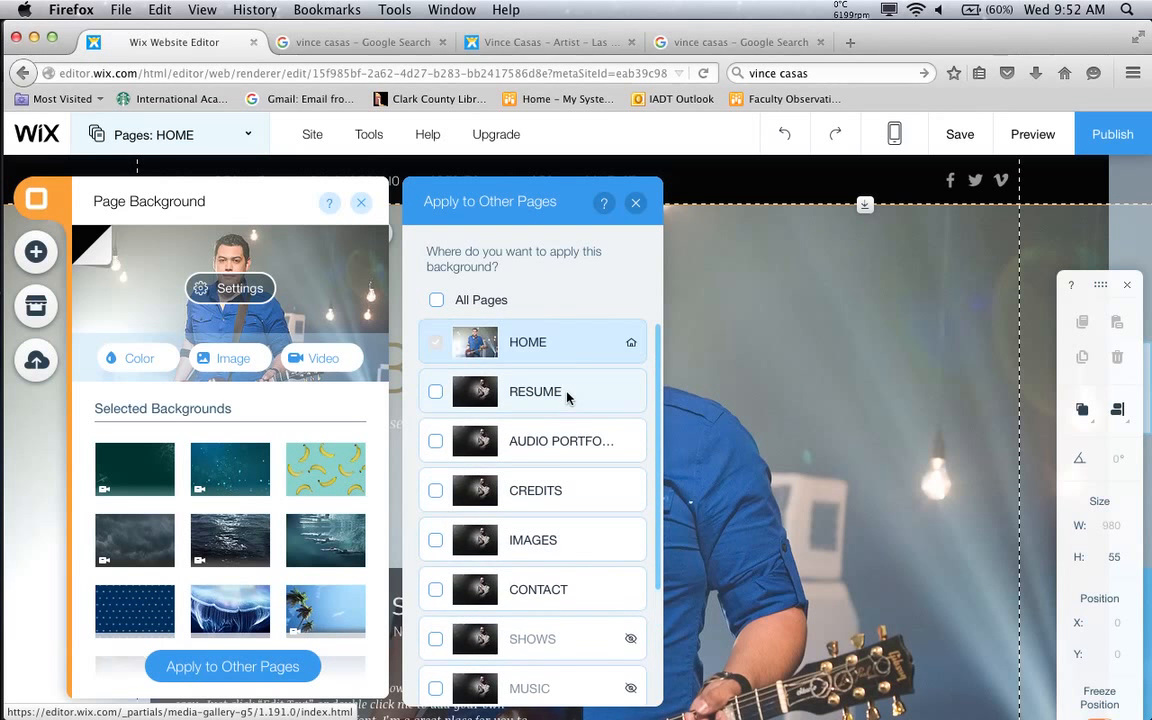
{"action": "left_click", "coordinate": [437, 302]}
{"action": "scroll", "coordinate": [555, 520], "scroll_direction": "down", "scroll_amount": 3}
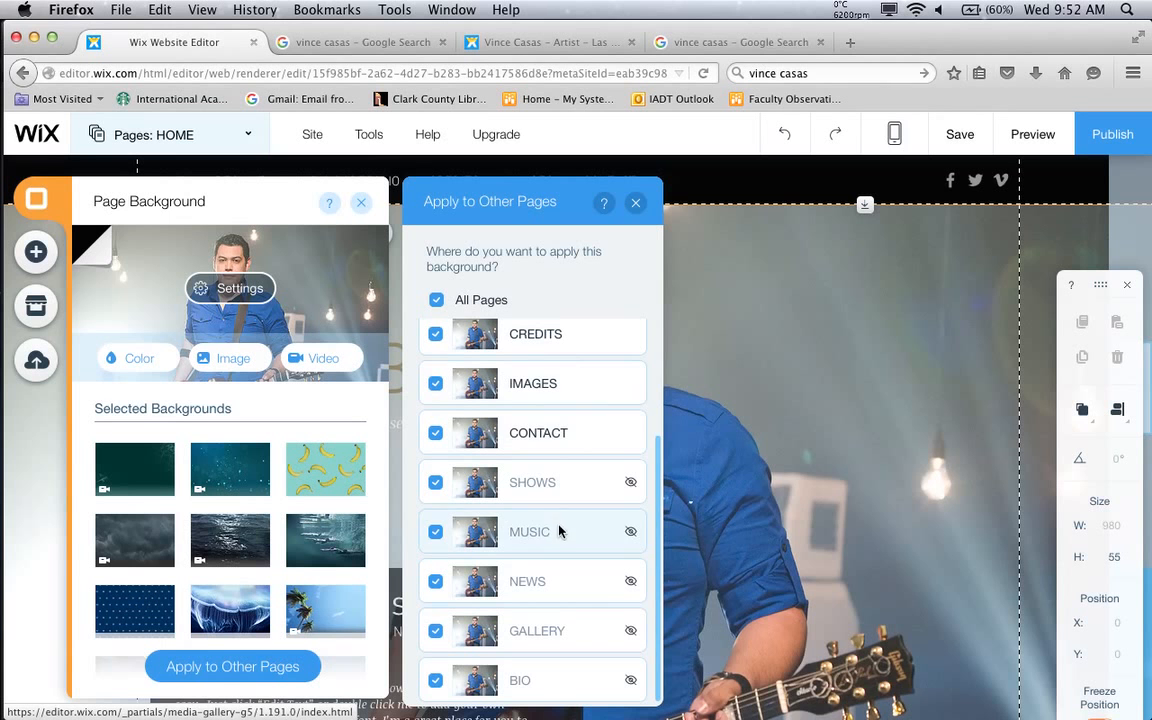
{"action": "left_click", "coordinate": [636, 204]}
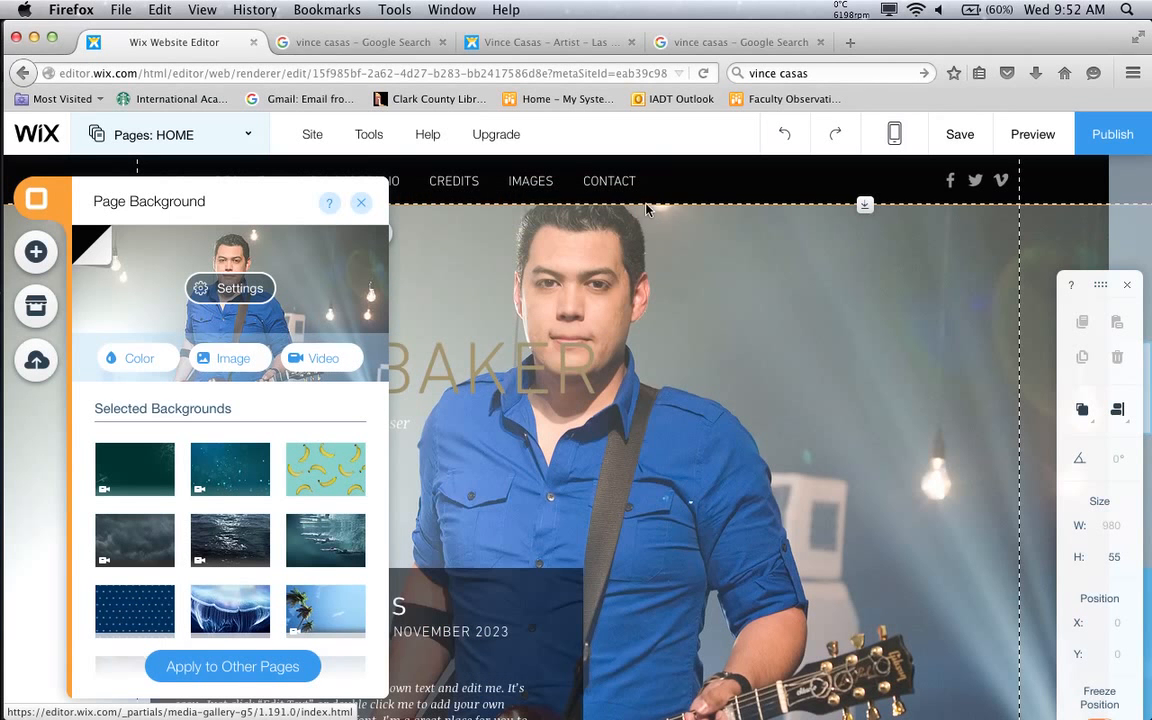
Check the background thumbnails of the other pages and close the page background settings
{"action": "left_click", "coordinate": [275, 668]}
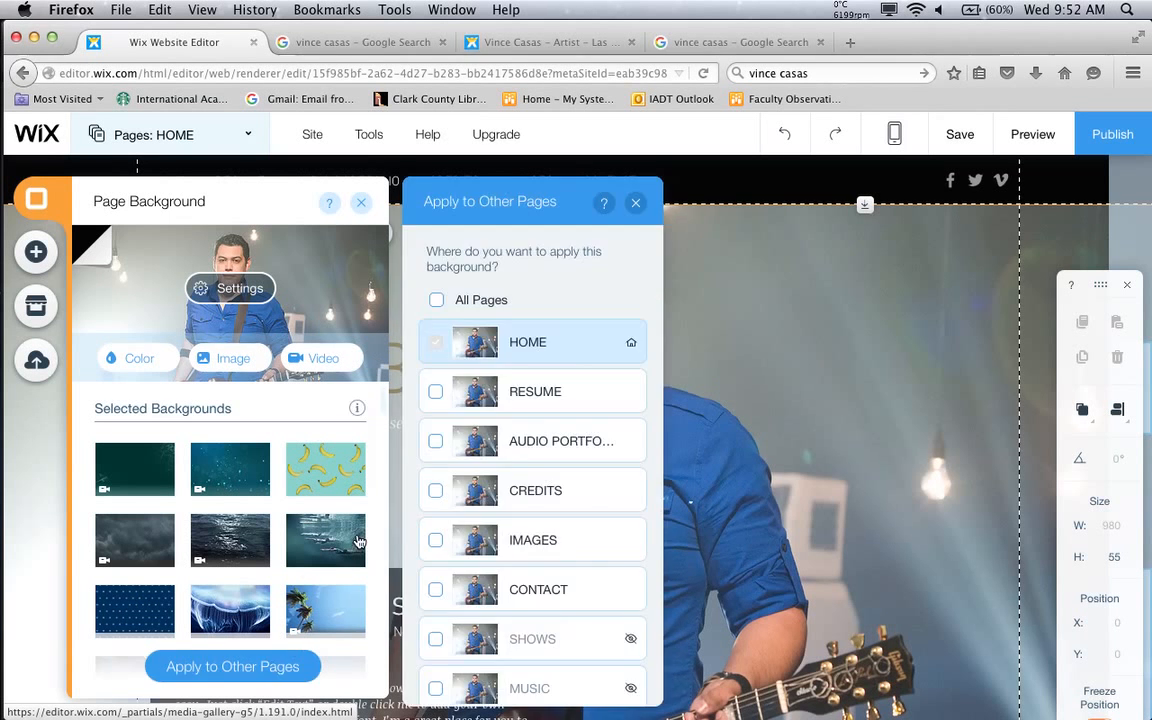
{"action": "left_click", "coordinate": [637, 207]}
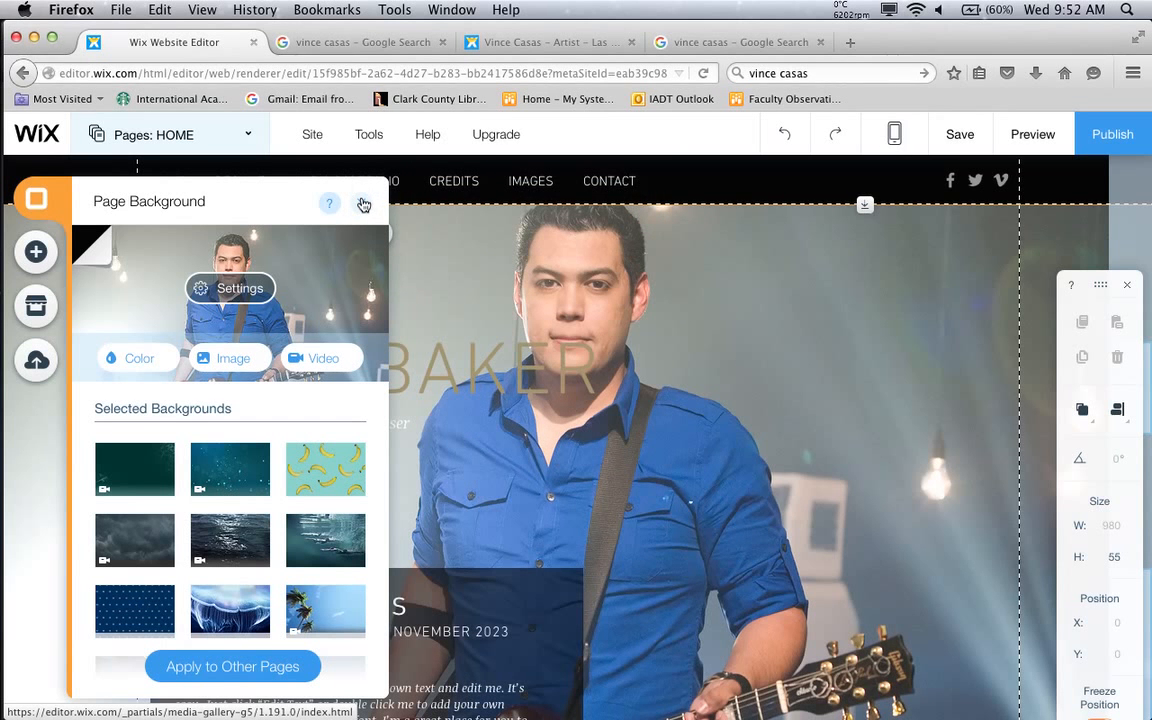
{"action": "left_click", "coordinate": [363, 204]}
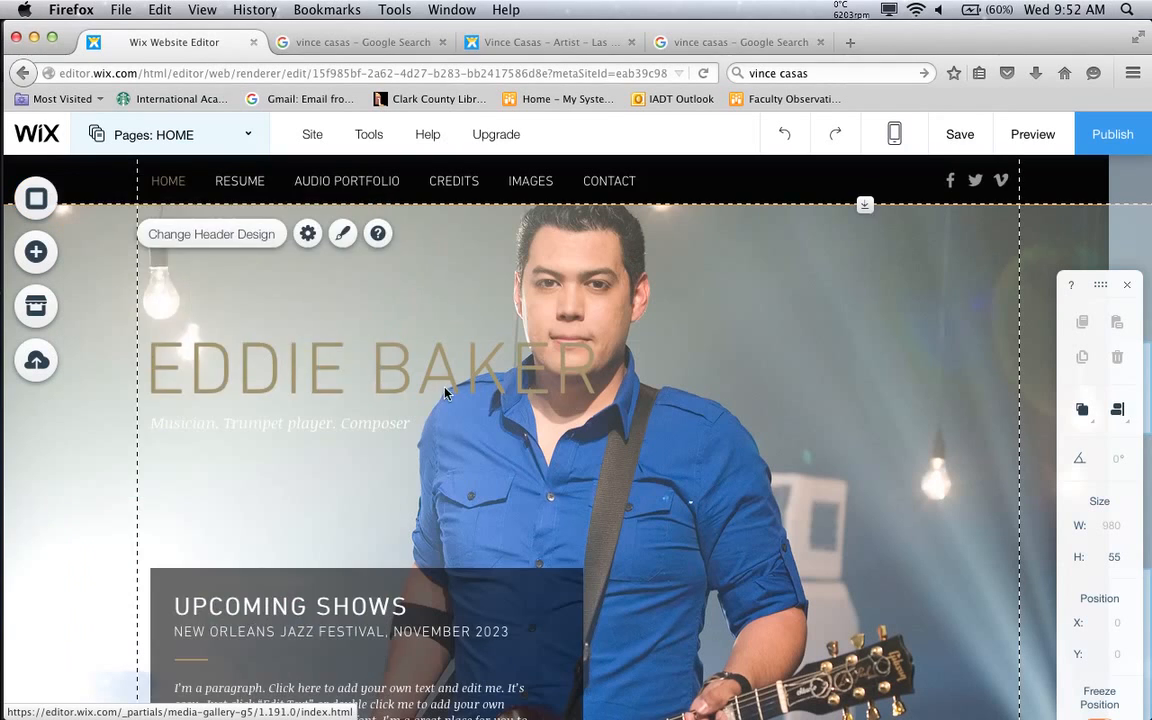
Examine how the new background image behaves behind the HOME page content from the header down to the footer
{"action": "scroll", "coordinate": [440, 386], "scroll_direction": "down", "scroll_amount": 5}
{"action": "scroll", "coordinate": [442, 386], "scroll_direction": "up", "scroll_amount": 5}
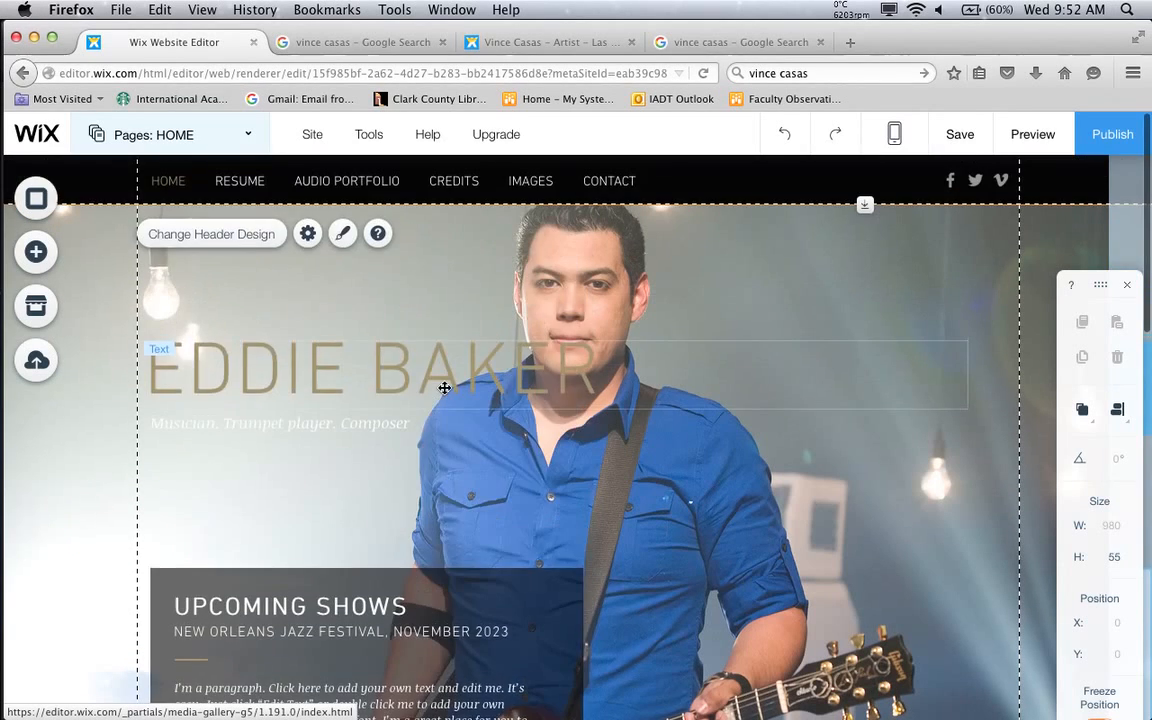
{"action": "scroll", "coordinate": [444, 387], "scroll_direction": "down", "scroll_amount": 10}
{"action": "scroll", "coordinate": [444, 387], "scroll_direction": "up", "scroll_amount": 2}
{"action": "scroll", "coordinate": [444, 387], "scroll_direction": "up", "scroll_amount": 8}
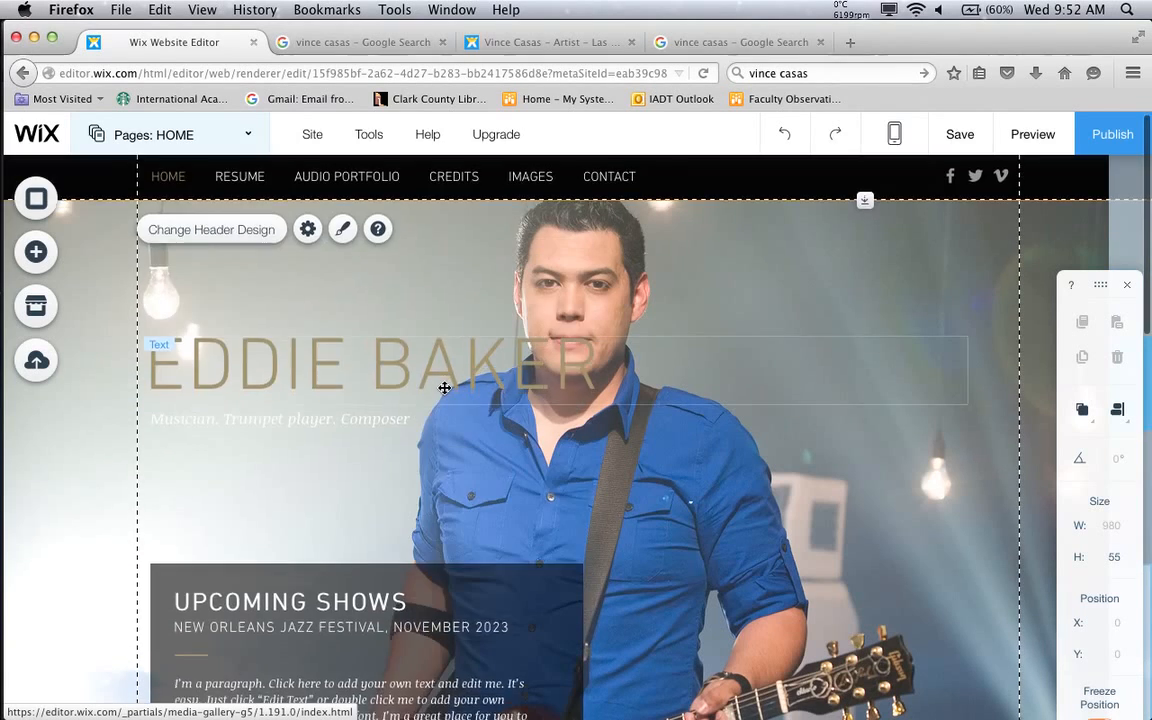
{"action": "scroll", "coordinate": [444, 387], "scroll_direction": "down", "scroll_amount": 6}
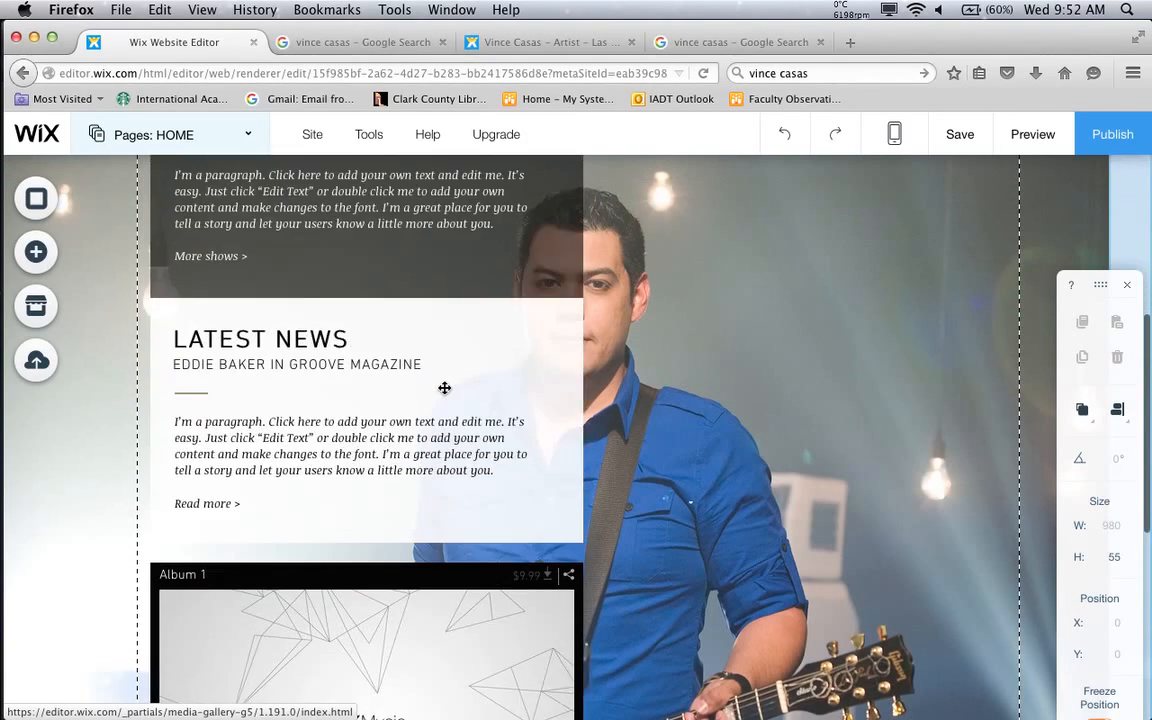
{"action": "scroll", "coordinate": [444, 387], "scroll_direction": "down", "scroll_amount": 5}
{"action": "scroll", "coordinate": [645, 429], "scroll_direction": "up", "scroll_amount": 7}
{"action": "scroll", "coordinate": [674, 443], "scroll_direction": "up", "scroll_amount": 3}
{"action": "scroll", "coordinate": [674, 407], "scroll_direction": "down", "scroll_amount": 3}
{"action": "scroll", "coordinate": [674, 407], "scroll_direction": "up", "scroll_amount": 2}
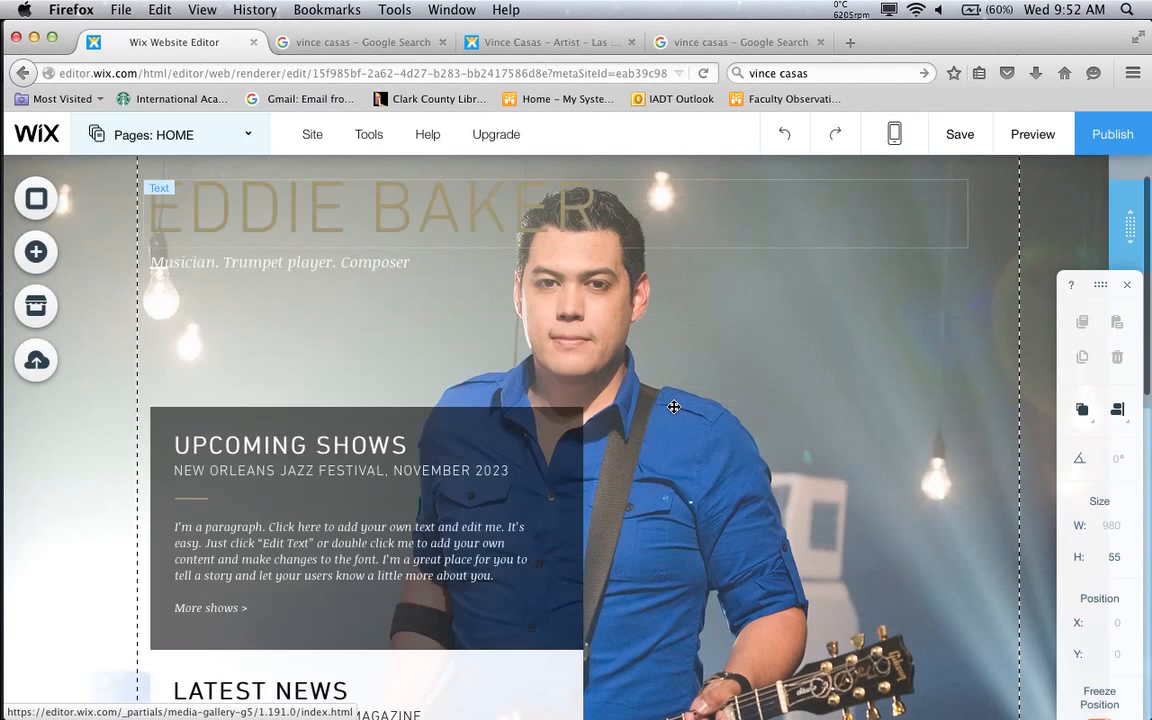
{"action": "scroll", "coordinate": [674, 407], "scroll_direction": "down", "scroll_amount": 8}
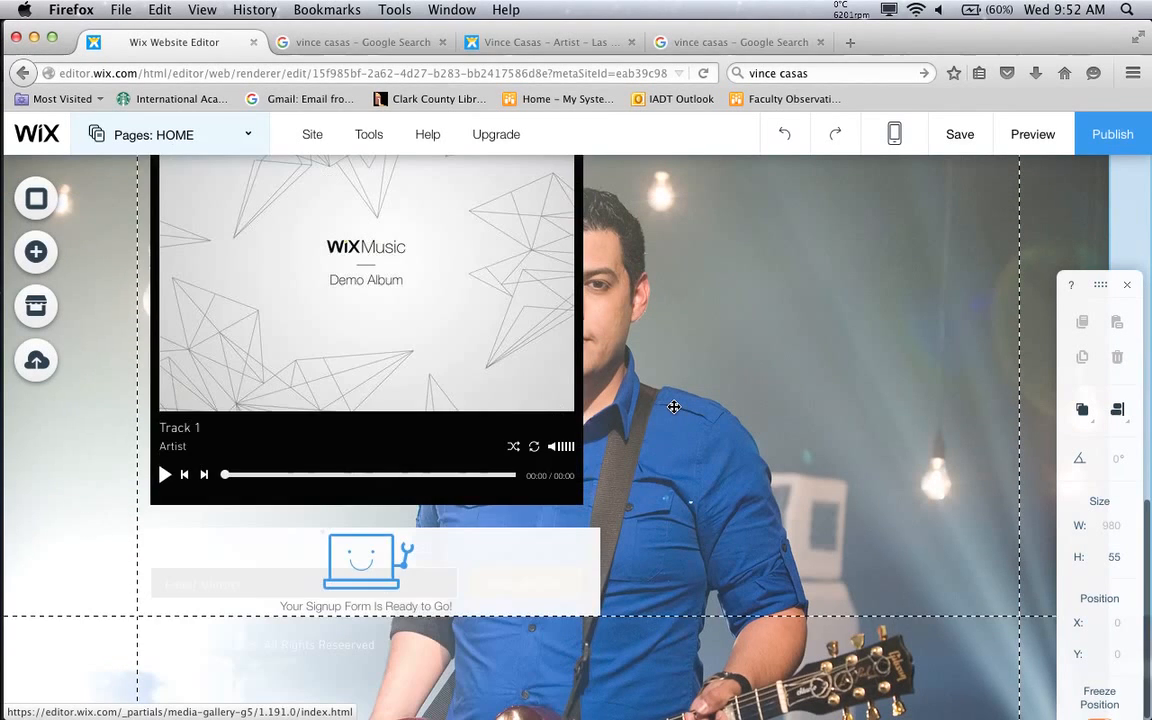
{"action": "scroll", "coordinate": [674, 407], "scroll_direction": "up", "scroll_amount": 9}
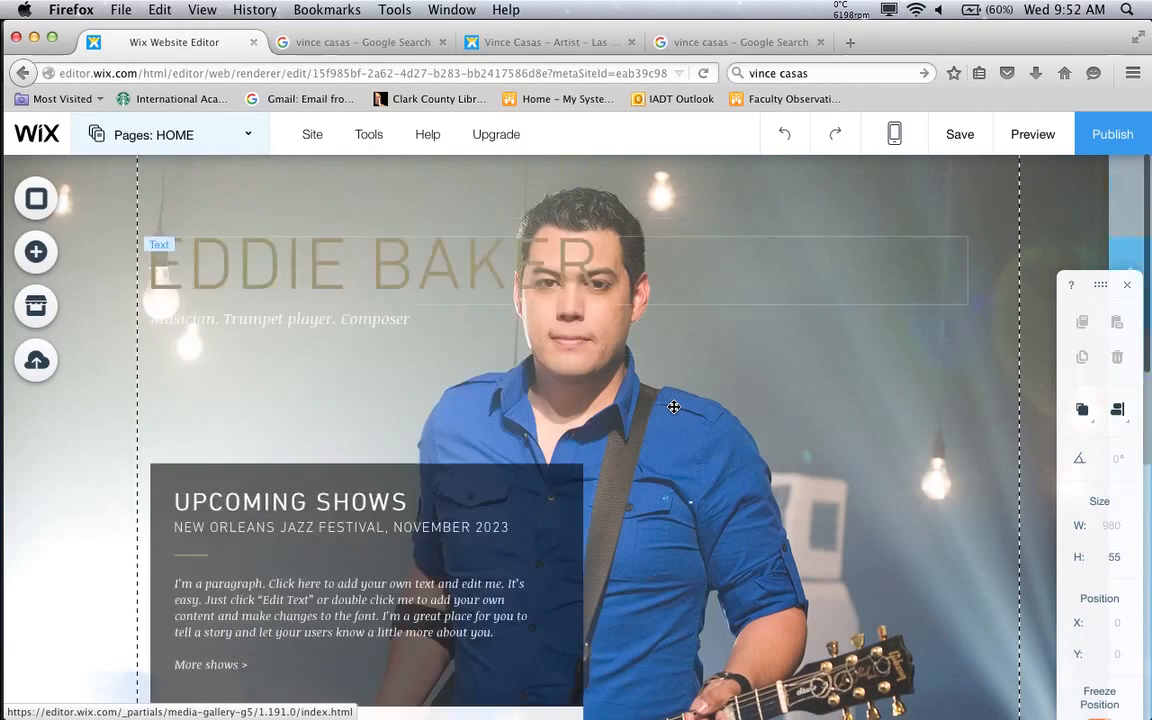
{"action": "scroll", "coordinate": [674, 407], "scroll_direction": "down", "scroll_amount": 2}
{"action": "scroll", "coordinate": [674, 407], "scroll_direction": "down", "scroll_amount": 6}
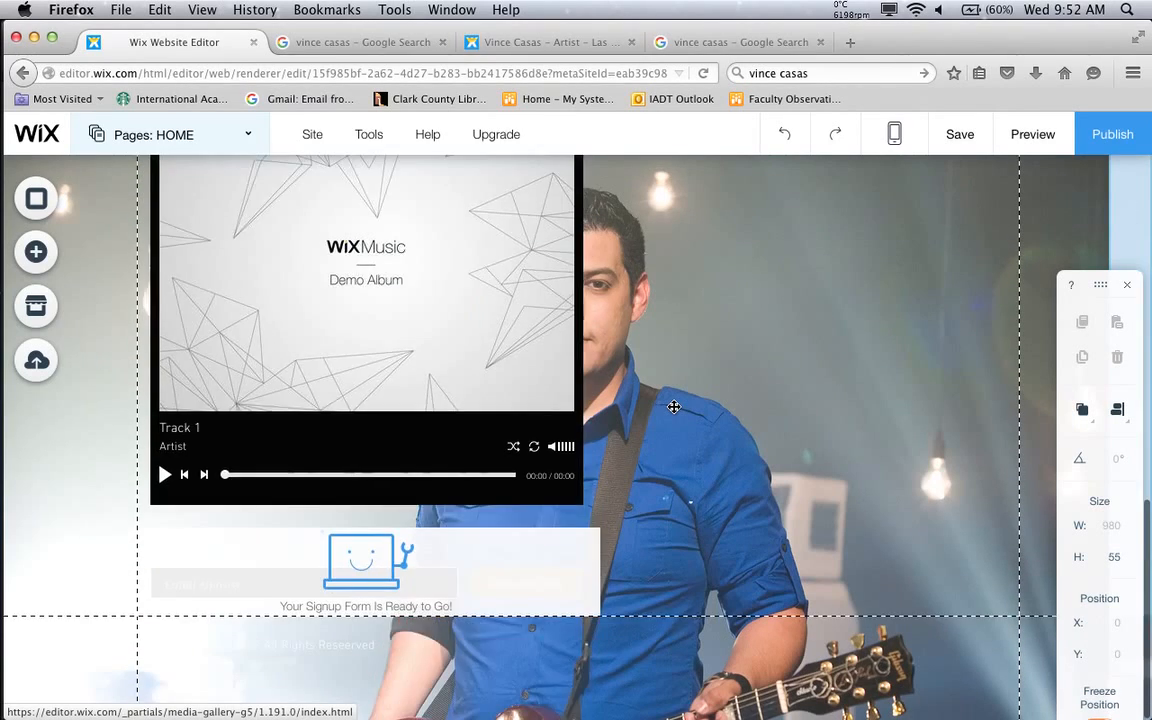
{"action": "scroll", "coordinate": [674, 407], "scroll_direction": "up", "scroll_amount": 8}
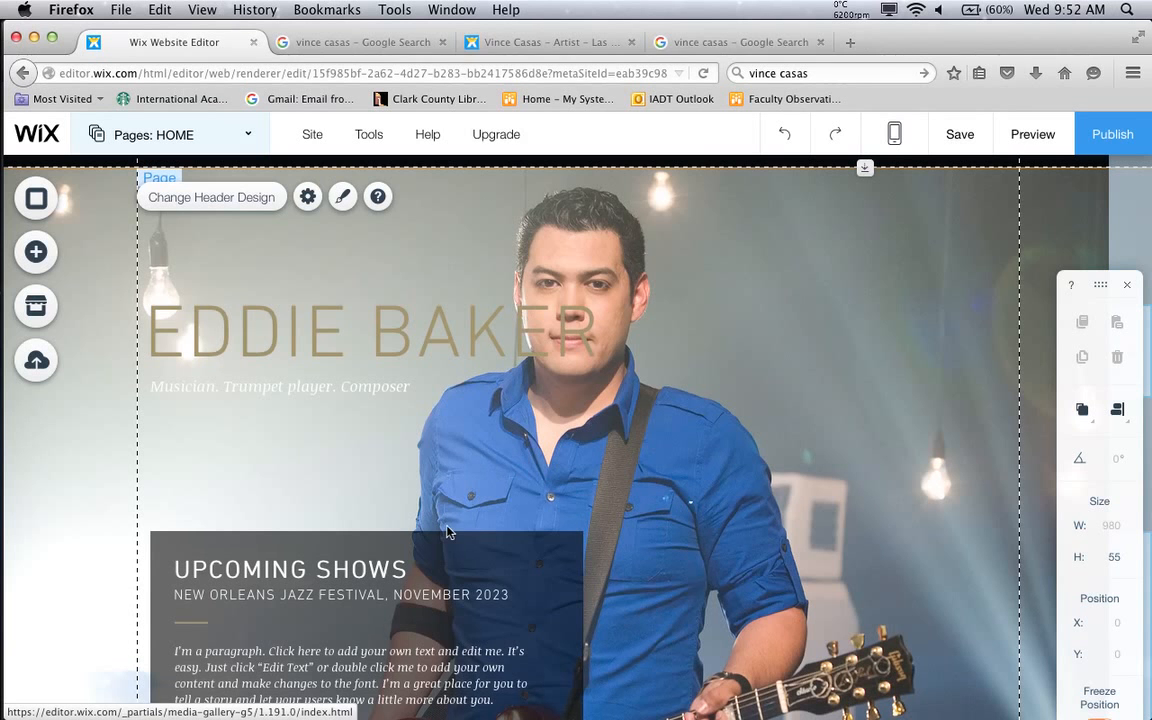
{"action": "scroll", "coordinate": [447, 532], "scroll_direction": "down", "scroll_amount": 10}
{"action": "scroll", "coordinate": [447, 532], "scroll_direction": "down", "scroll_amount": 4}
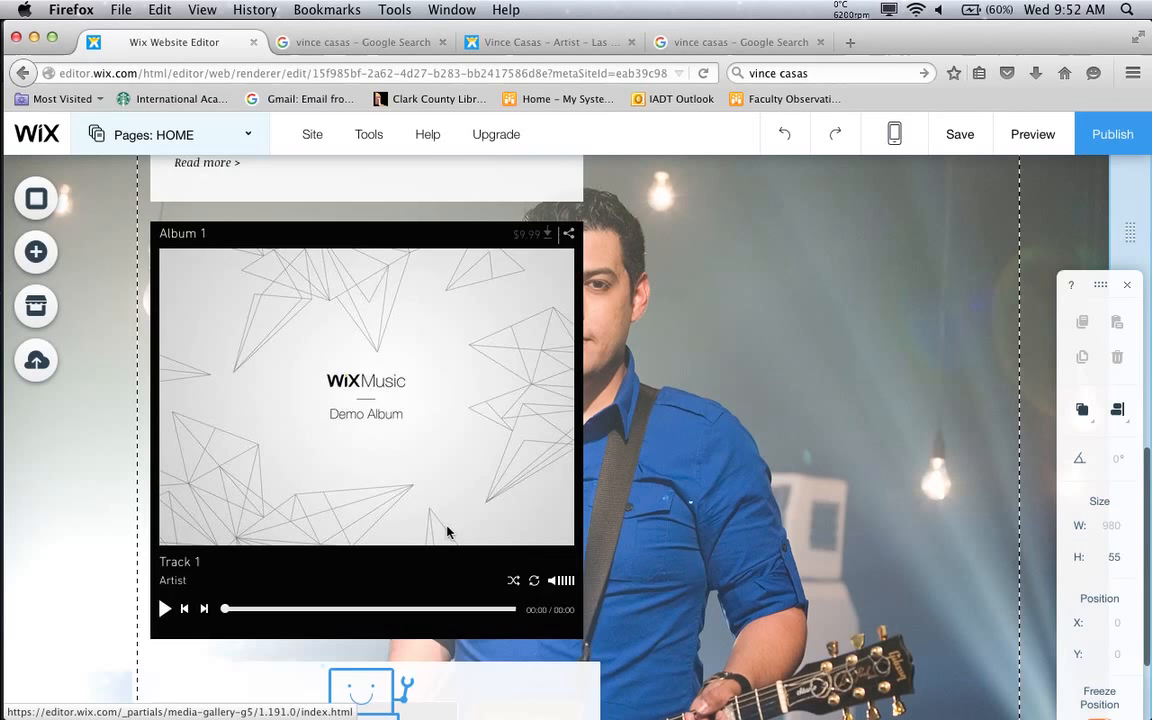
Switch to Photoshop and review the layered guitarist photo and the file commands available for saving it
{"action": "key", "text": "super+Tab"}
{"action": "key", "text": "super+Tab"}
{"action": "key", "text": "super+Tab"}
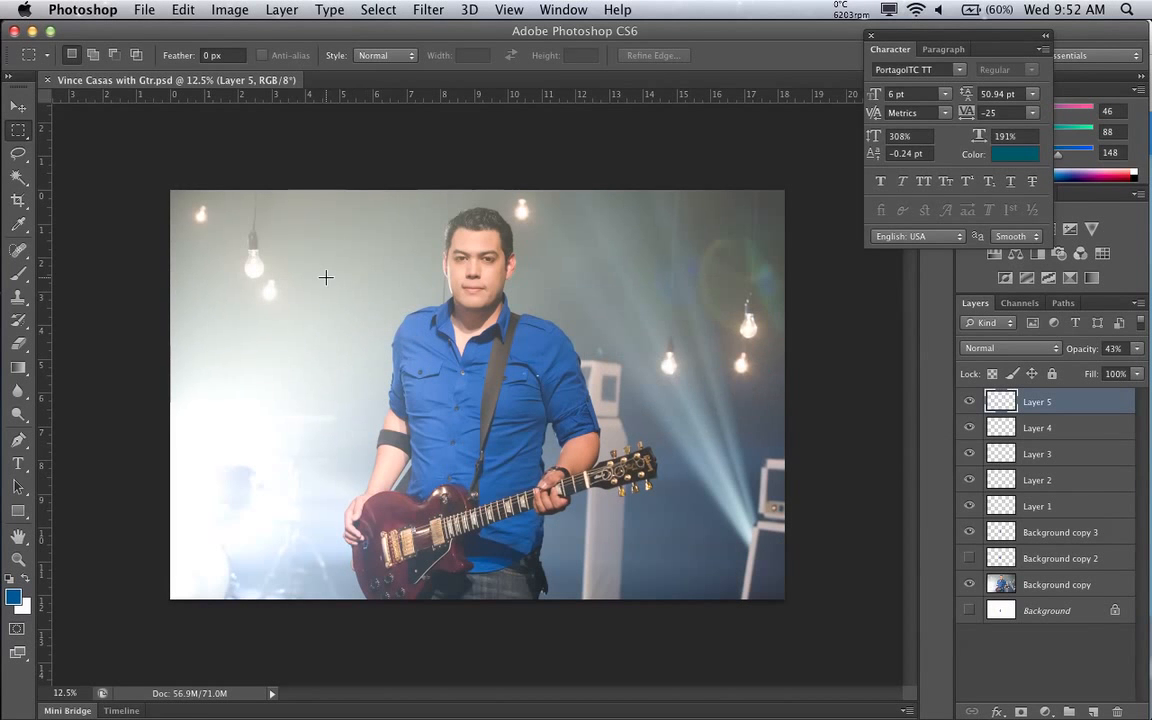
{"action": "left_click", "coordinate": [18, 106]}
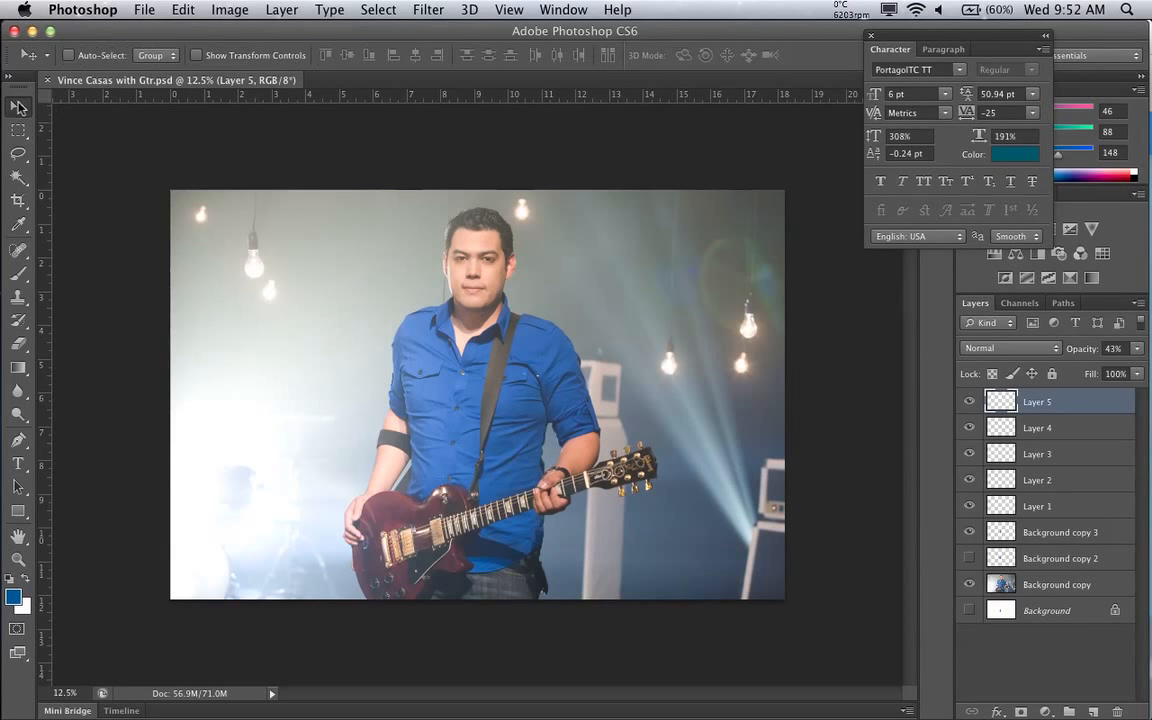
{"action": "left_click_drag", "start_coordinate": [425, 354], "coordinate": [426, 352]}
{"action": "left_click", "coordinate": [144, 9]}
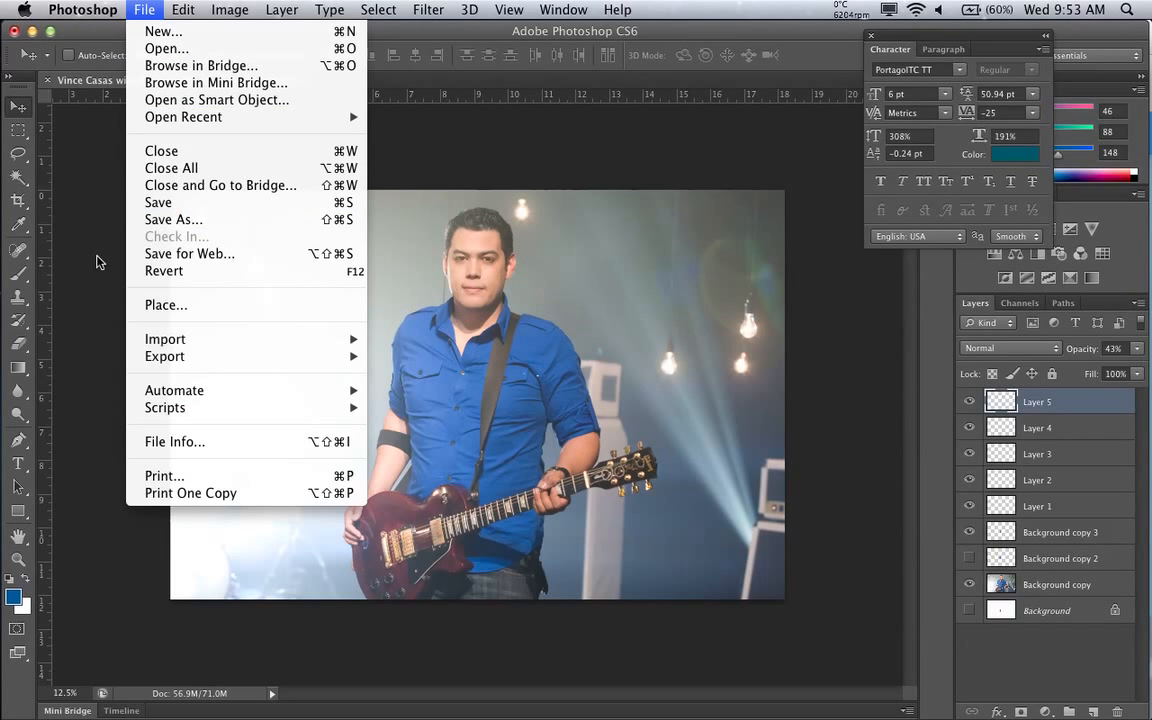
{"action": "left_click", "coordinate": [97, 262]}
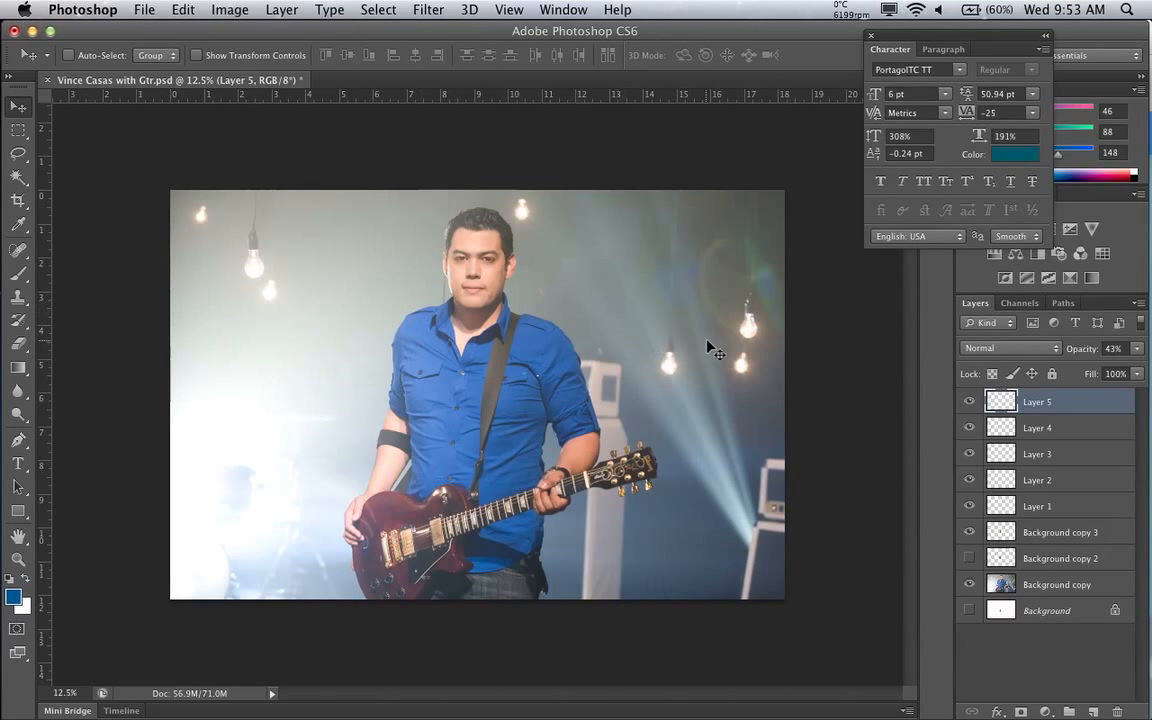
Switch back to the Wix editor in Firefox and turn off parallax for the HOME page background image
{"action": "key", "text": "super+Tab"}
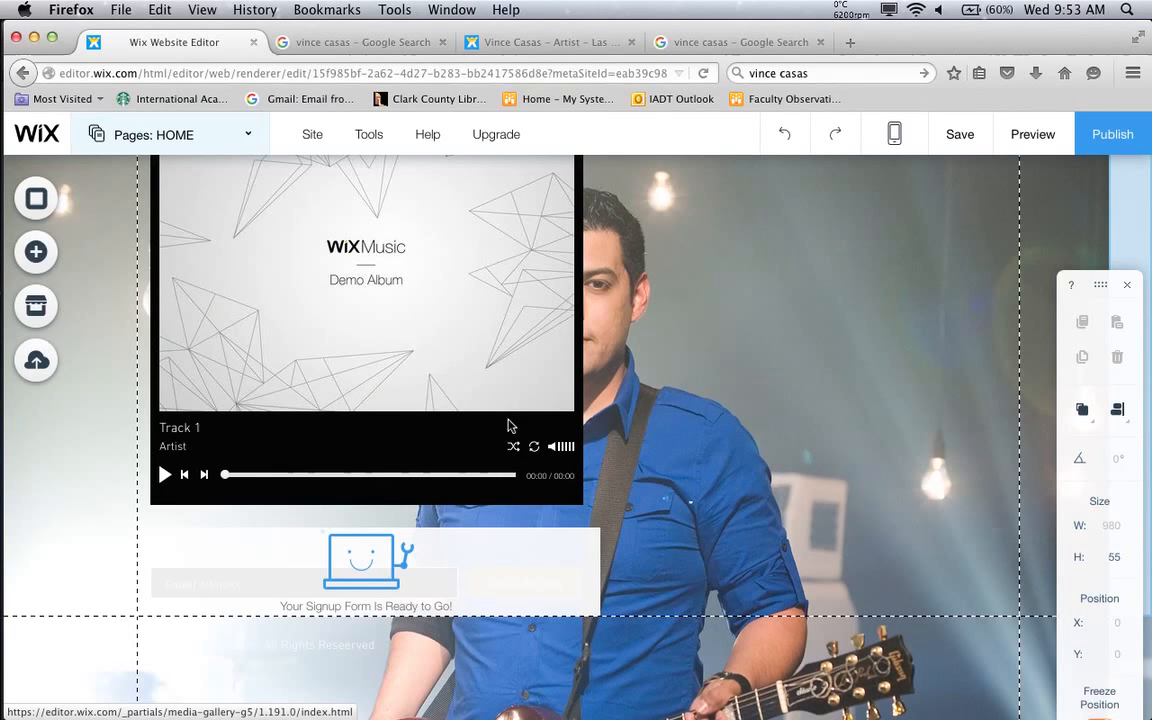
{"action": "scroll", "coordinate": [681, 416], "scroll_direction": "up", "scroll_amount": 10}
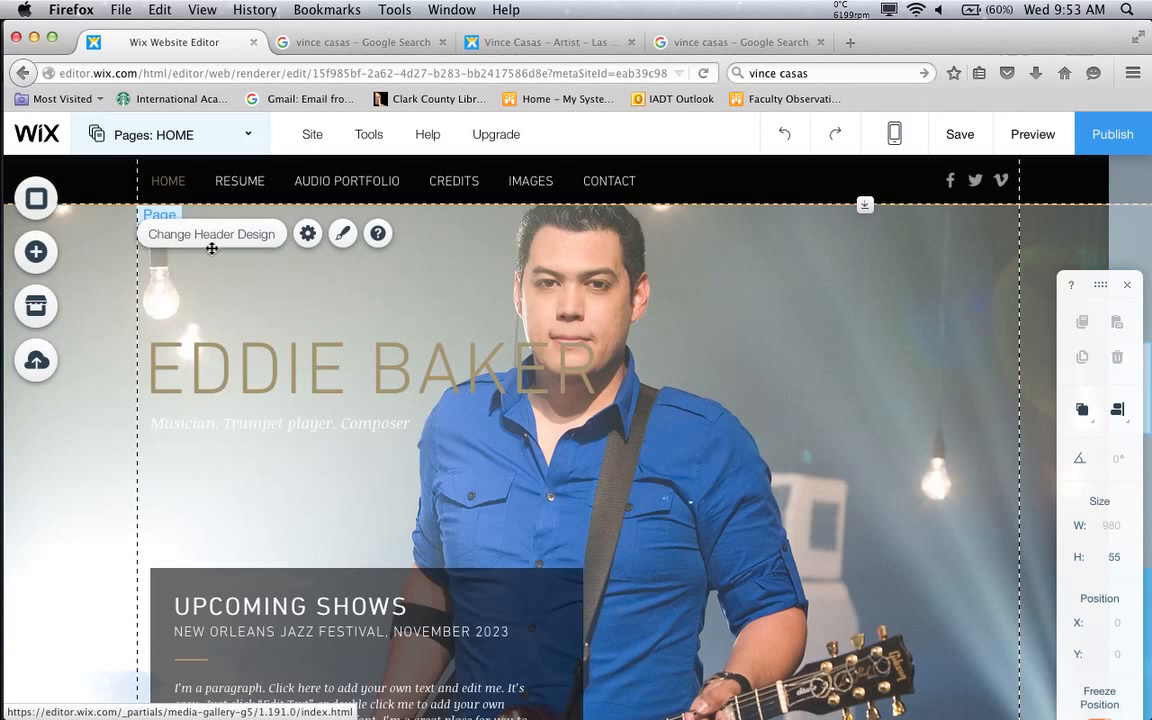
{"action": "left_click", "coordinate": [67, 203]}
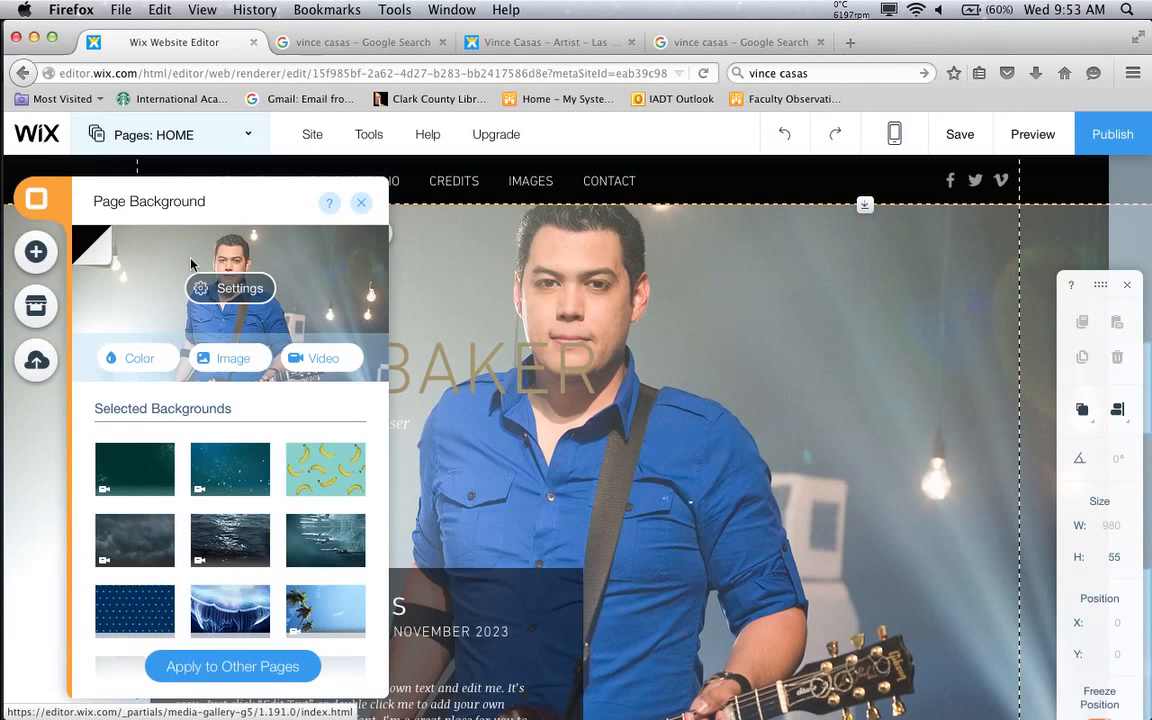
{"action": "left_click", "coordinate": [240, 289]}
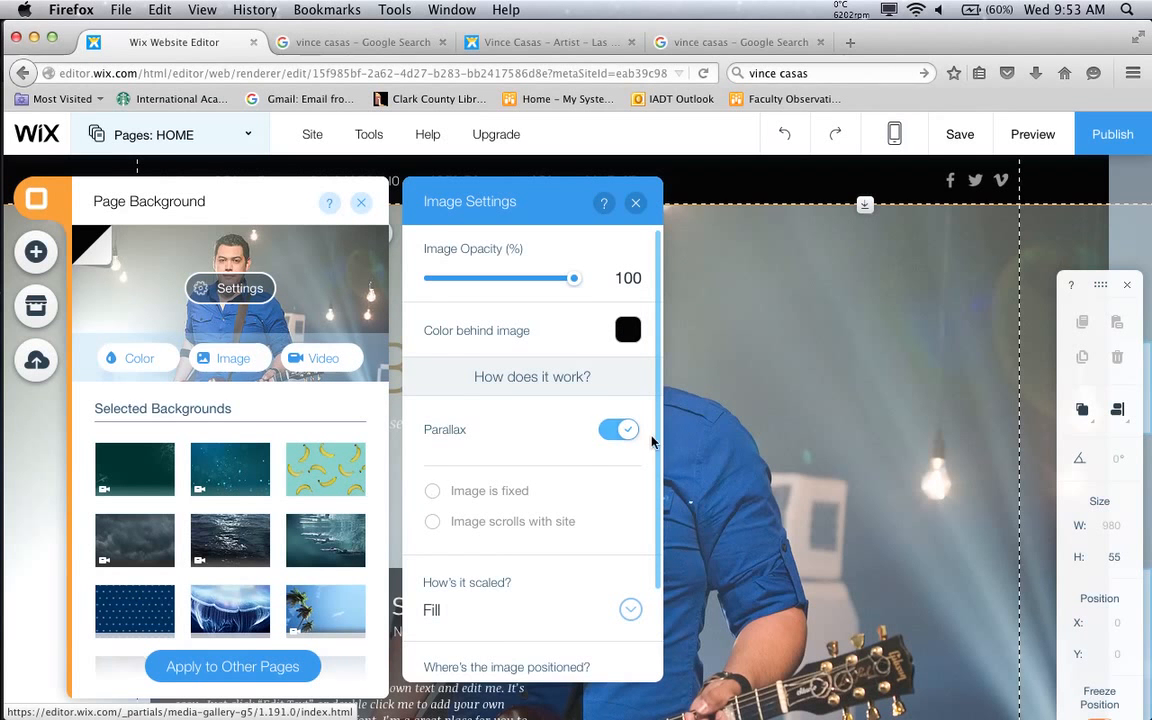
{"action": "left_click", "coordinate": [604, 440]}
{"action": "left_click", "coordinate": [617, 432]}
{"action": "left_click", "coordinate": [610, 440]}
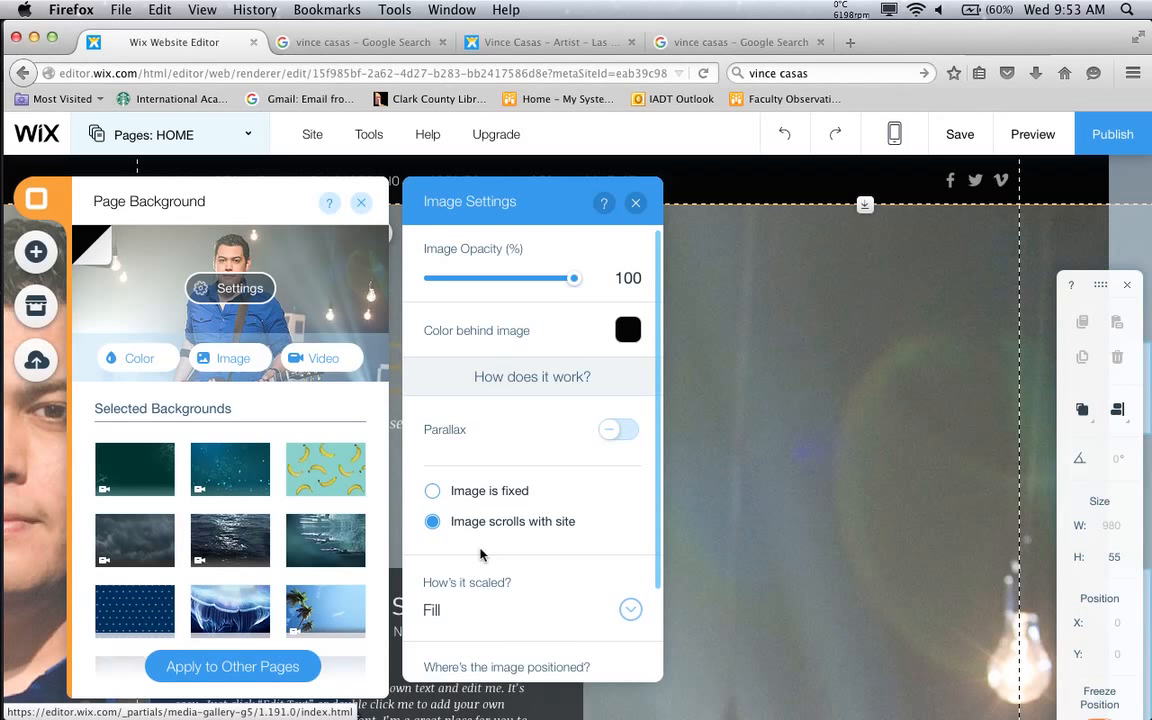
Anchor the background image to the top-left position and close the image and page background settings
{"action": "scroll", "coordinate": [480, 555], "scroll_direction": "down", "scroll_amount": 3}
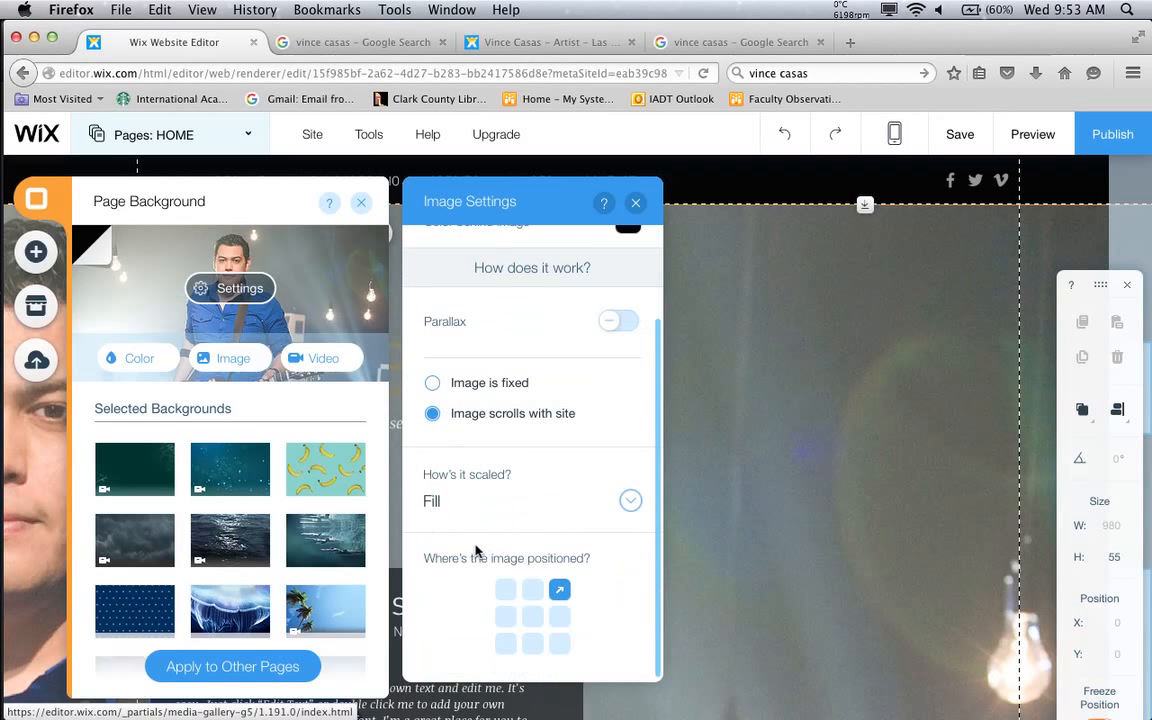
{"action": "left_click", "coordinate": [506, 590]}
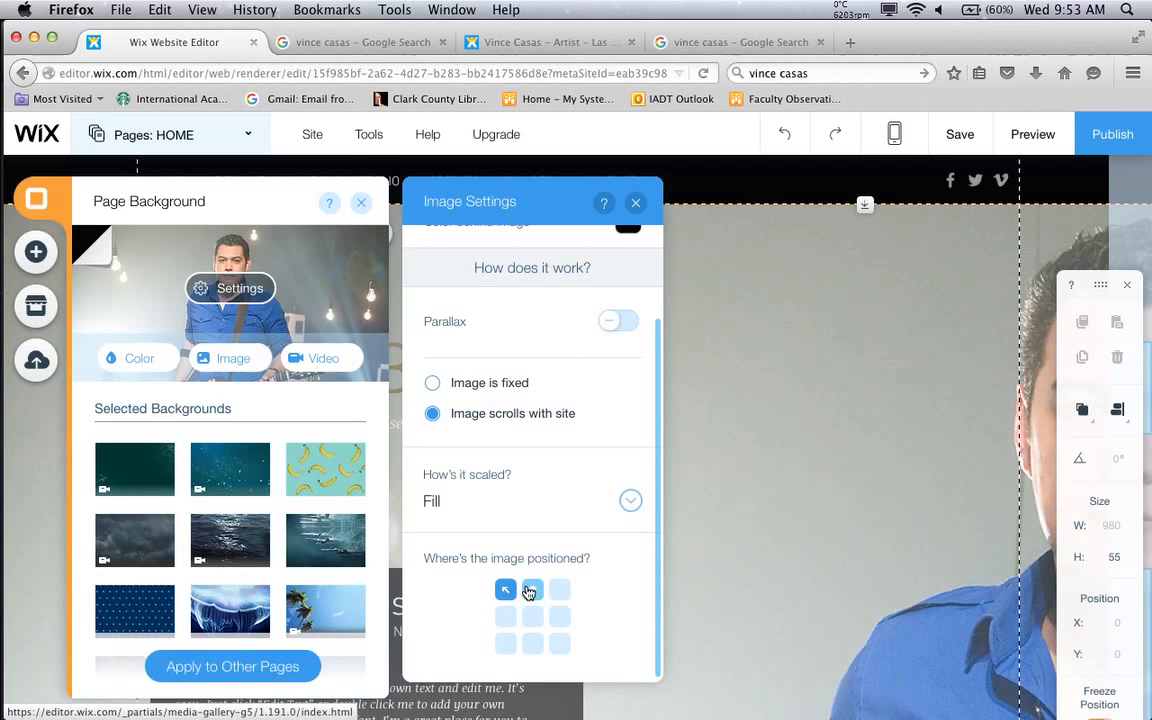
{"action": "left_click", "coordinate": [529, 591]}
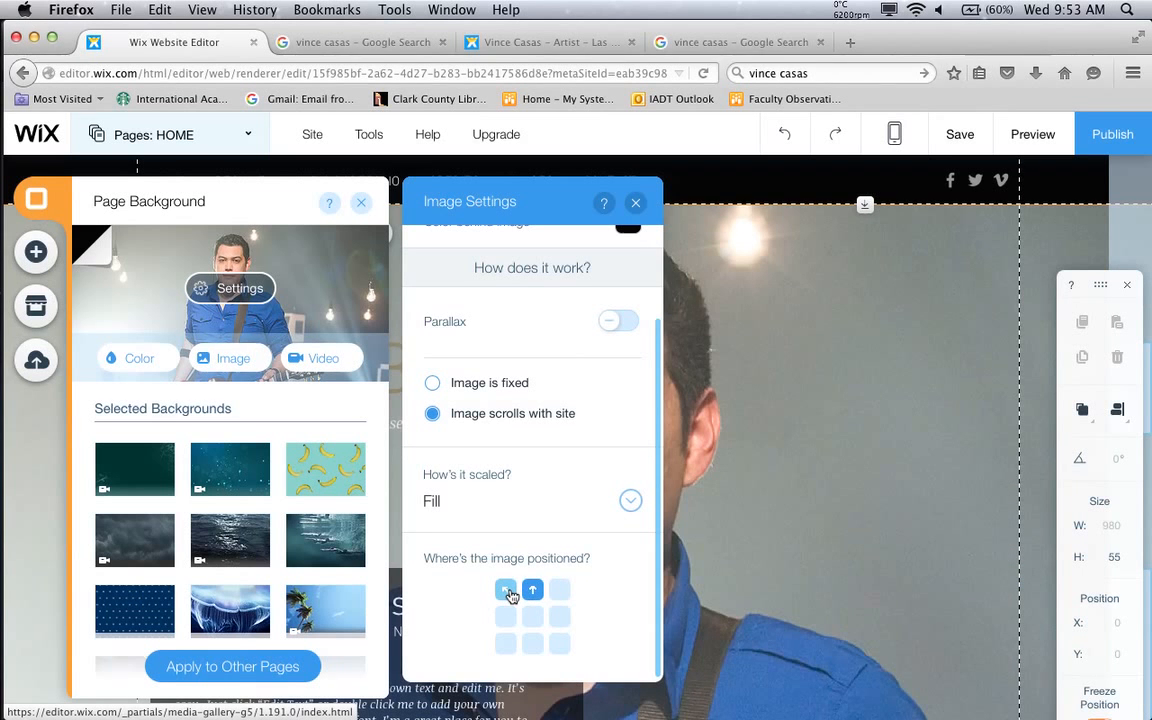
{"action": "left_click", "coordinate": [507, 591]}
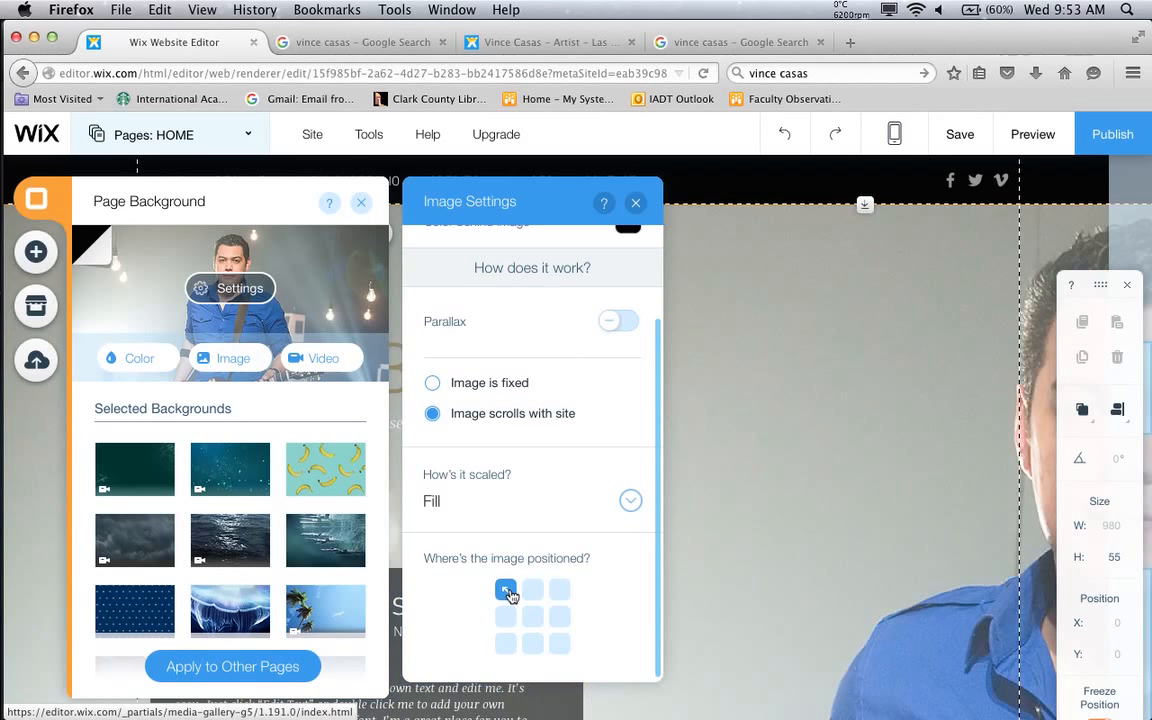
{"action": "left_click", "coordinate": [636, 204]}
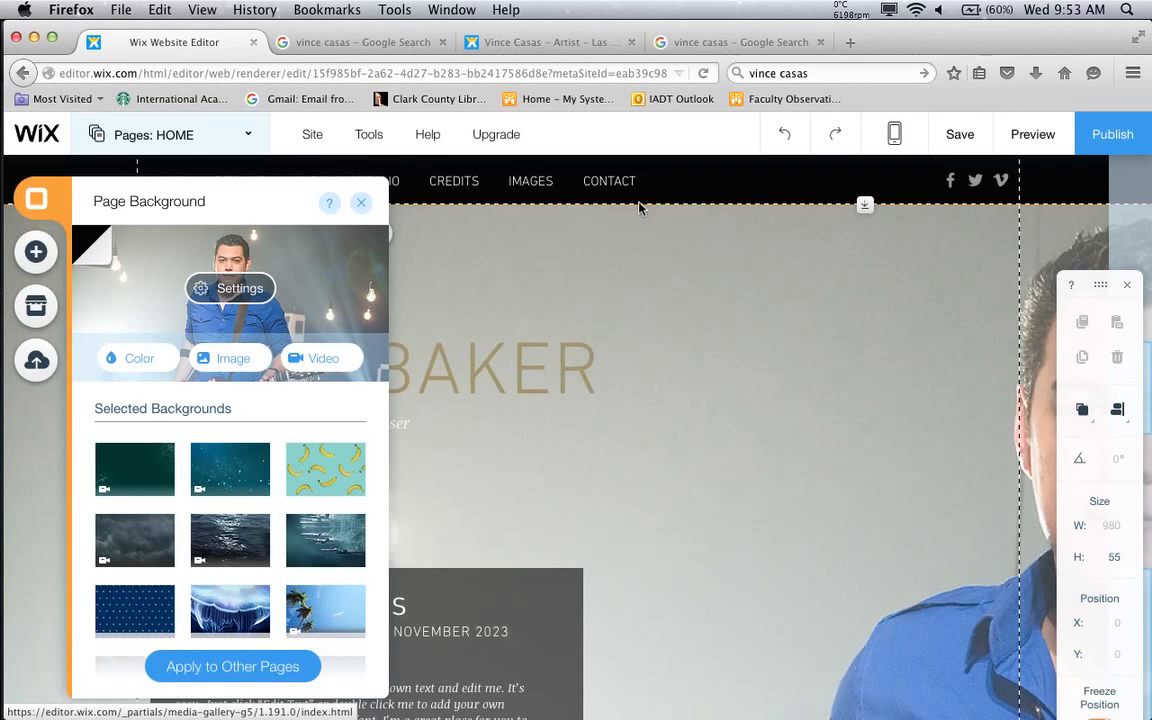
{"action": "left_click", "coordinate": [361, 204]}
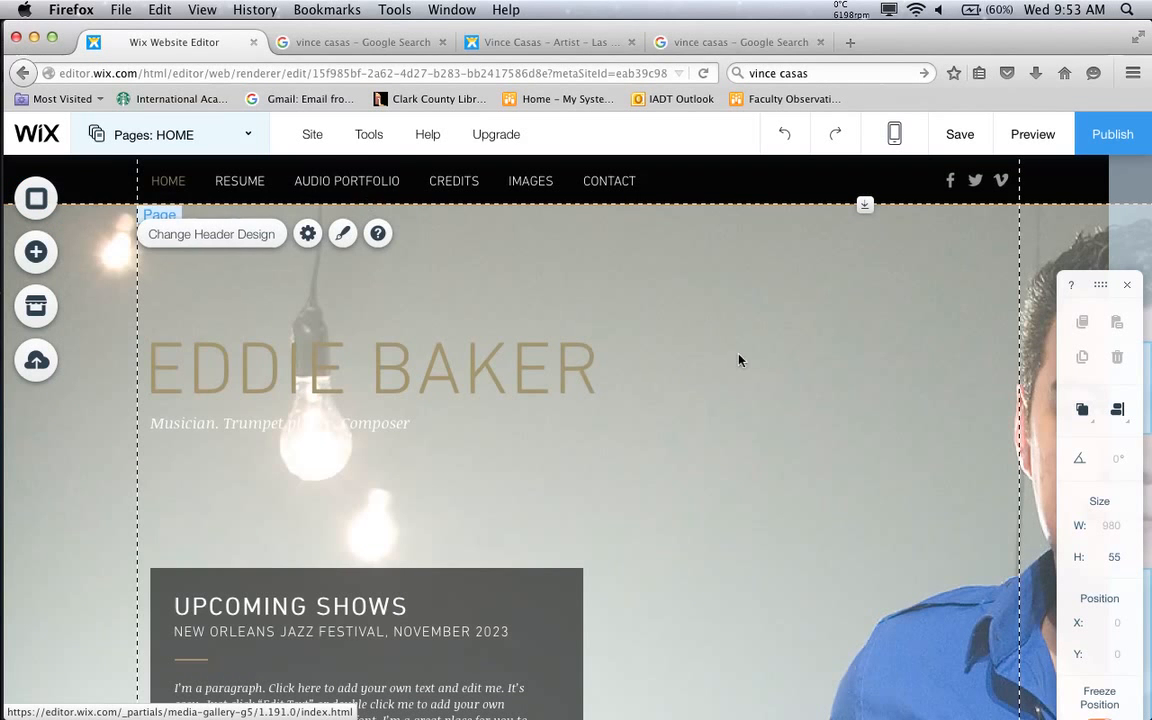
Check how the background scrolls with the HOME page down to the footer, and close the floating editing toolbar
{"action": "scroll", "coordinate": [735, 386], "scroll_direction": "down", "scroll_amount": 5}
{"action": "scroll", "coordinate": [737, 384], "scroll_direction": "up", "scroll_amount": 5}
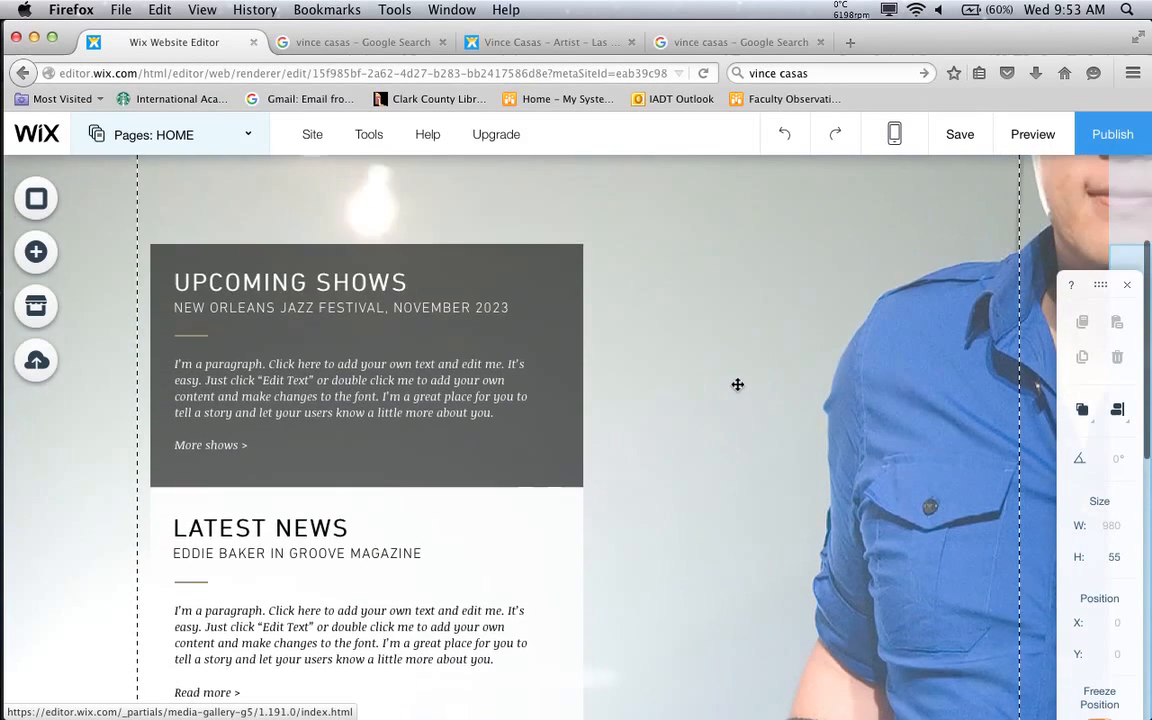
{"action": "scroll", "coordinate": [737, 384], "scroll_direction": "down", "scroll_amount": 3}
{"action": "scroll", "coordinate": [737, 384], "scroll_direction": "up", "scroll_amount": 3}
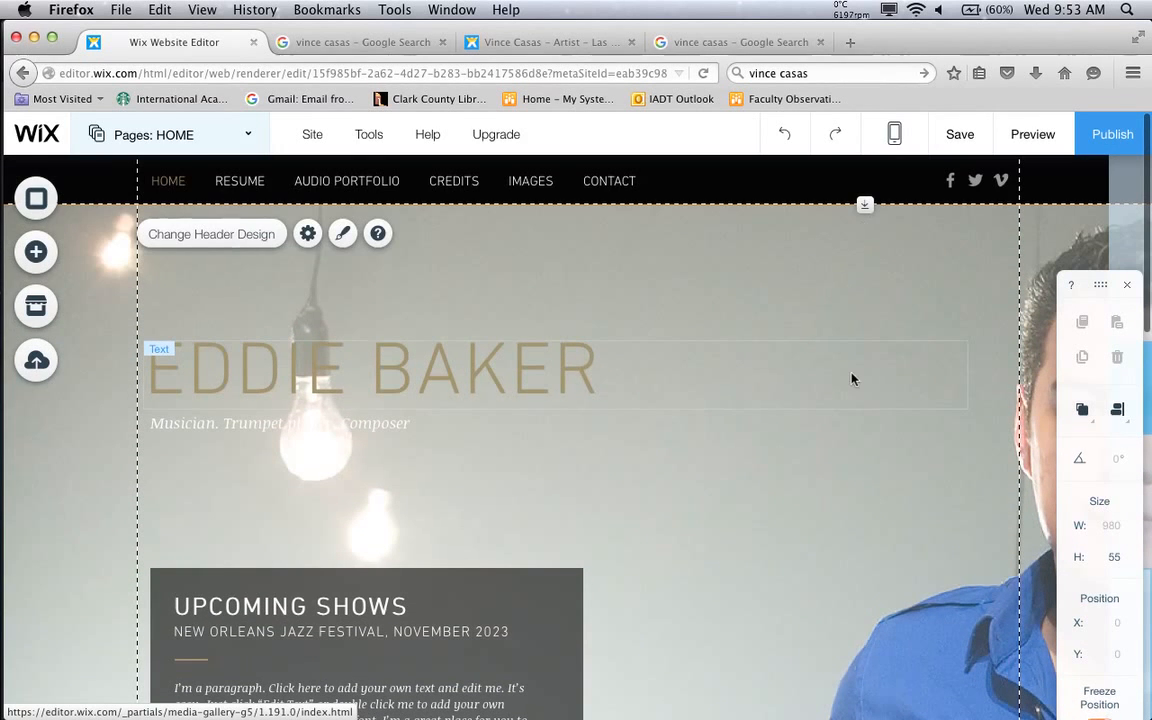
{"action": "scroll", "coordinate": [850, 385], "scroll_direction": "down", "scroll_amount": 10}
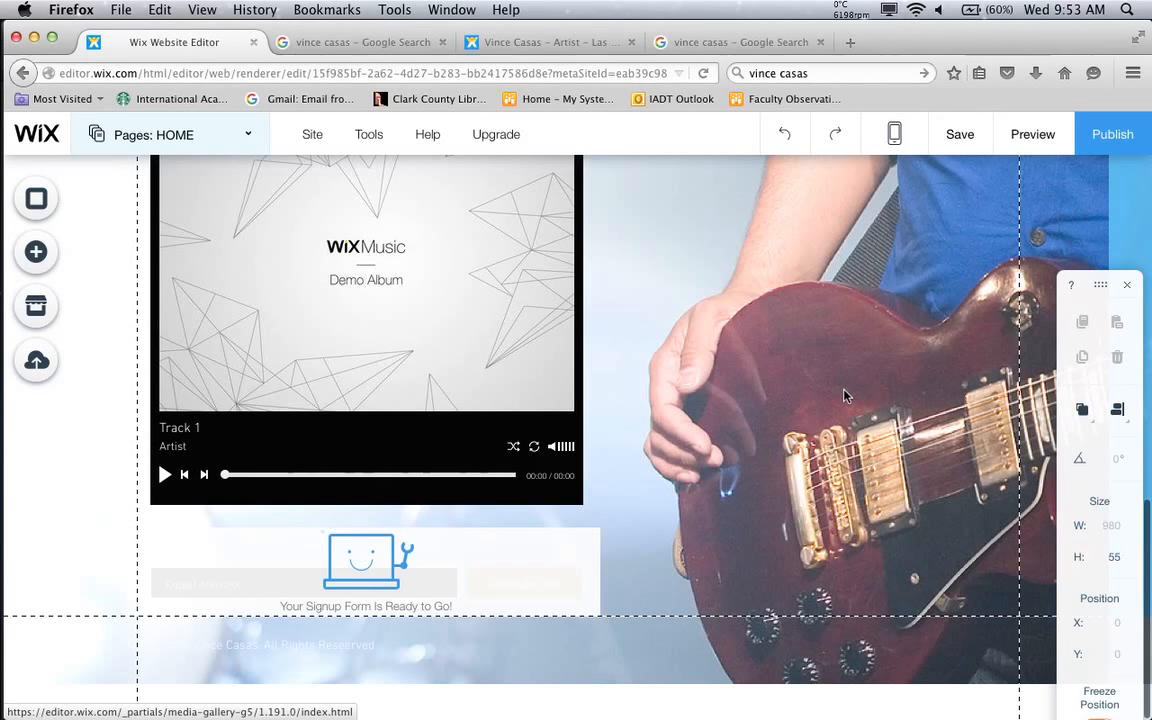
{"action": "left_click", "coordinate": [845, 395]}
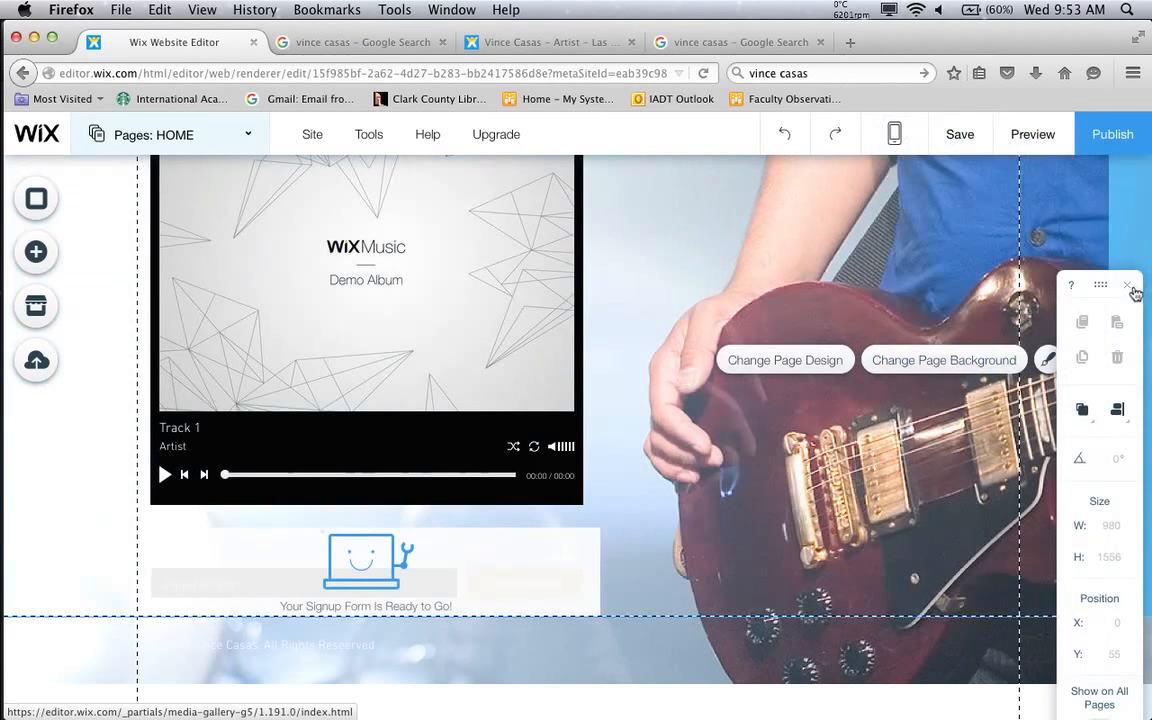
{"action": "left_click", "coordinate": [1127, 285]}
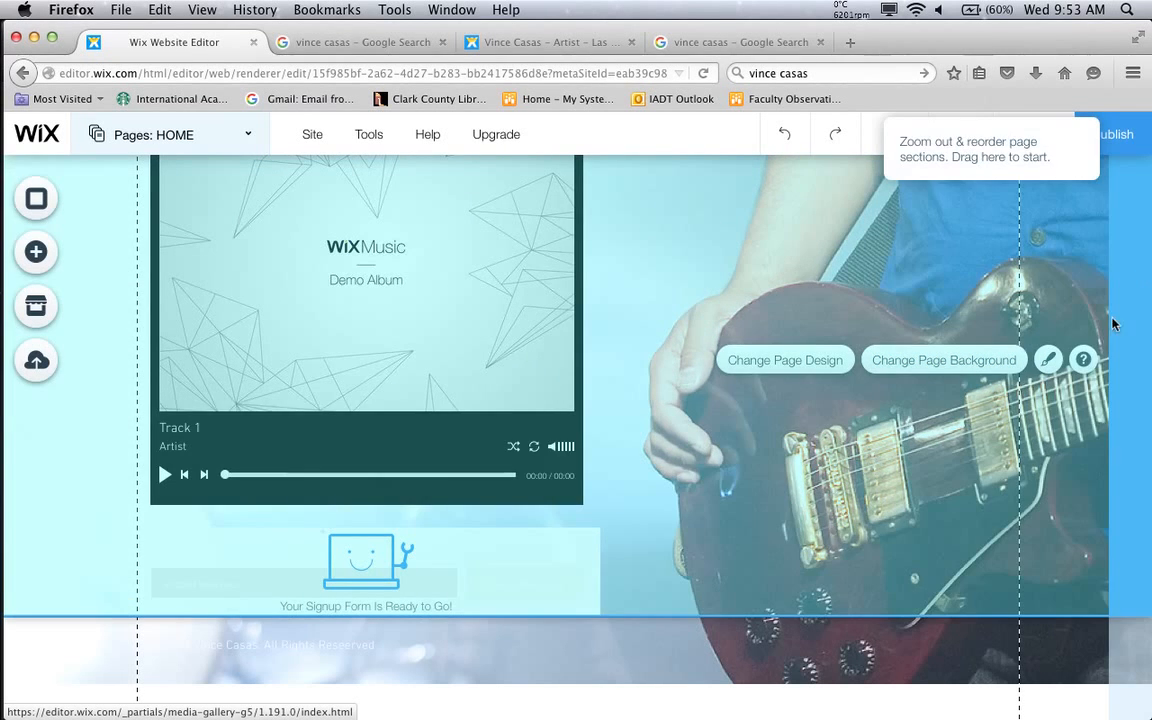
Reopen the HOME page background's image settings and set its scaling to Fit
{"action": "left_click", "coordinate": [1050, 362]}
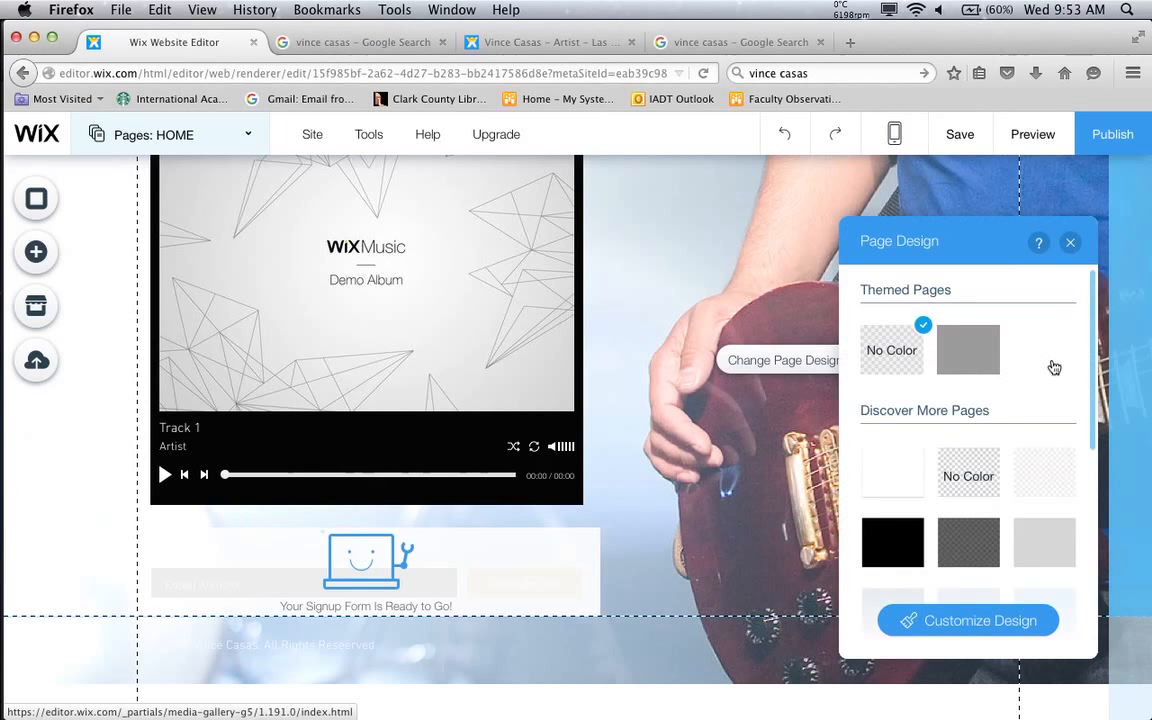
{"action": "left_click", "coordinate": [1070, 242]}
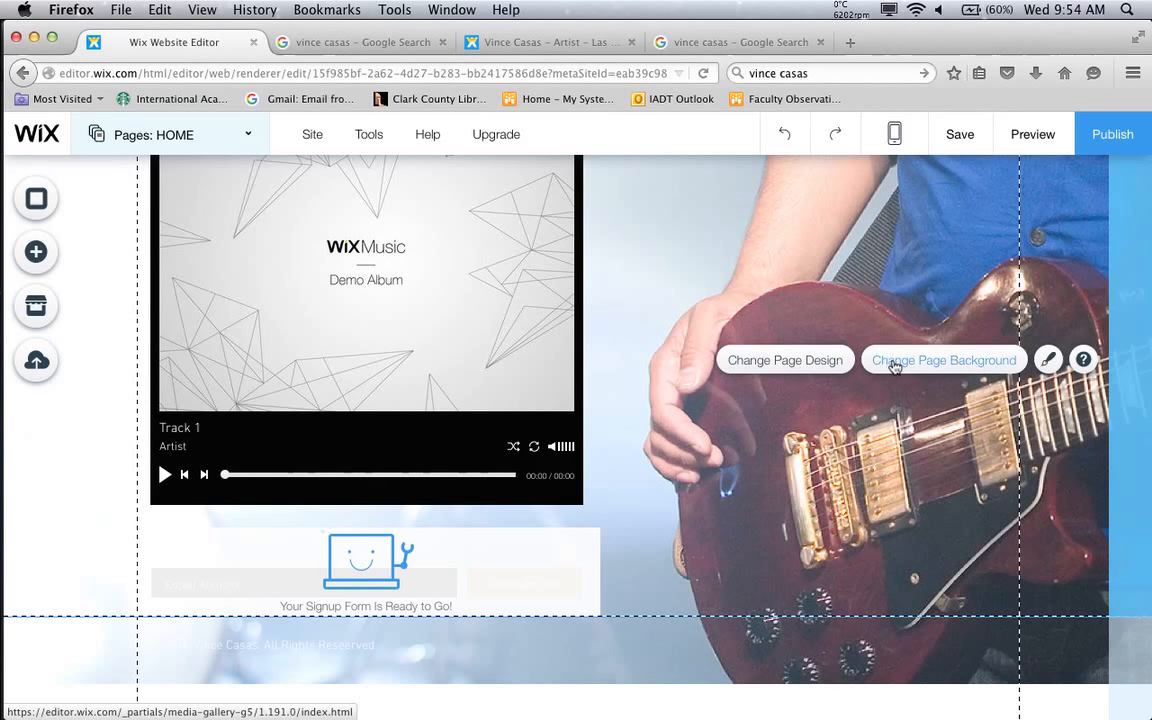
{"action": "left_click", "coordinate": [892, 362]}
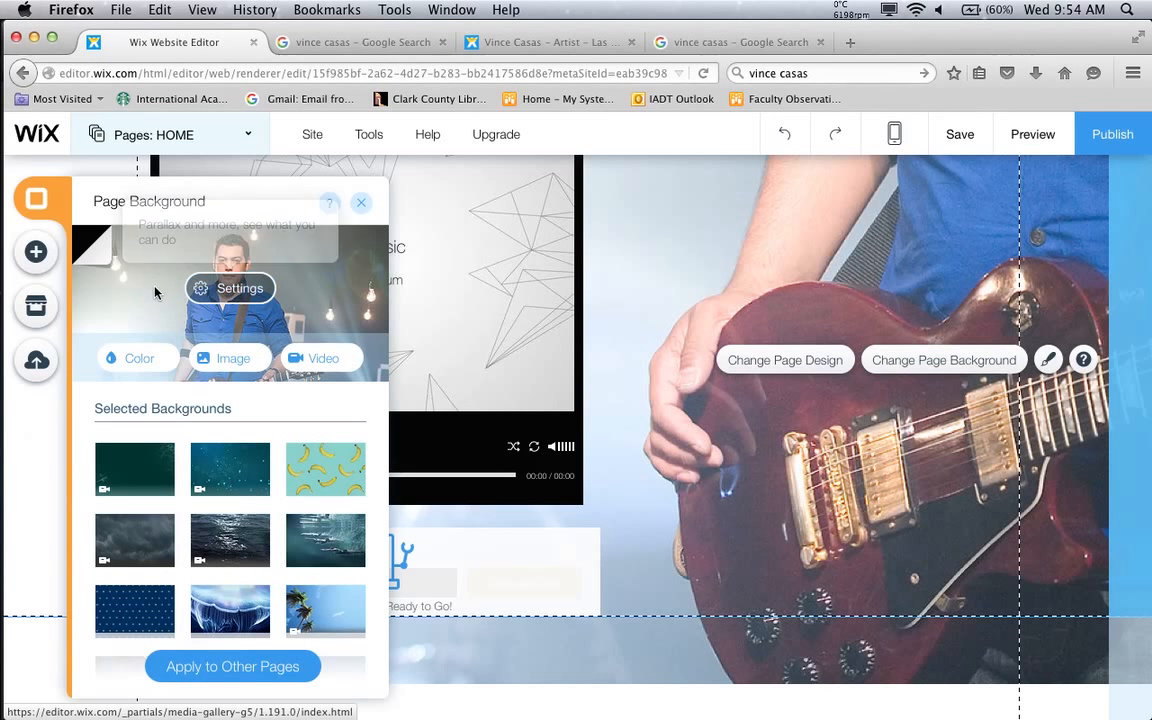
{"action": "left_click", "coordinate": [236, 288]}
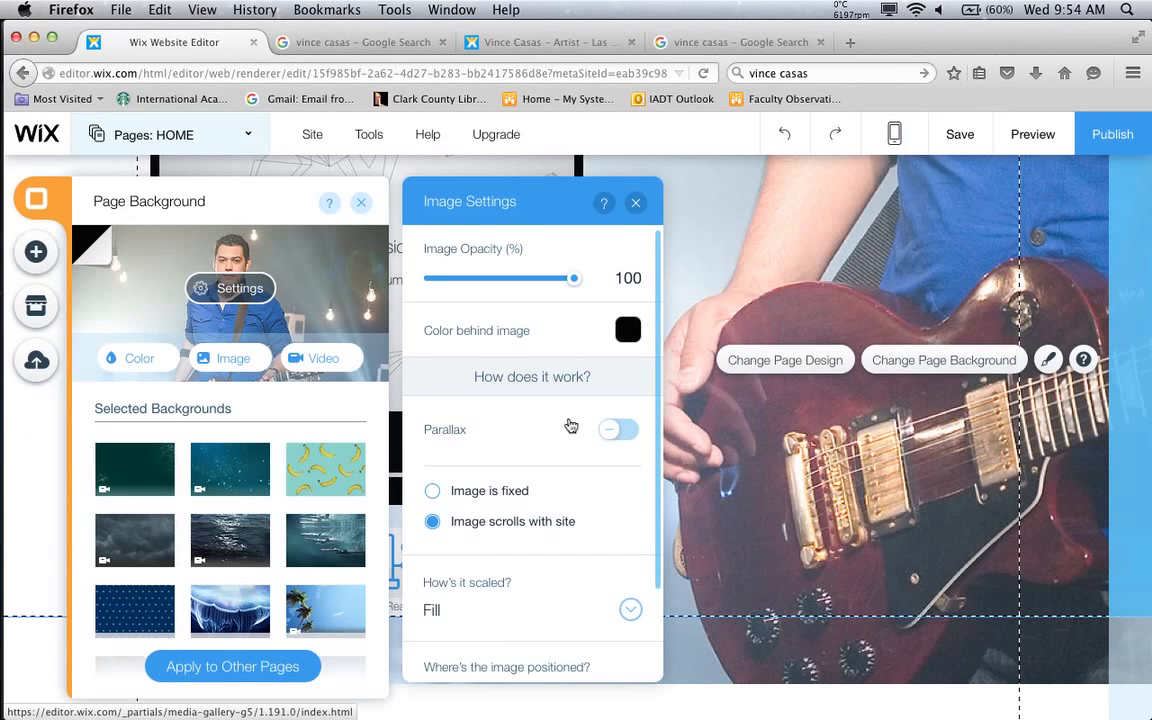
{"action": "scroll", "coordinate": [565, 424], "scroll_direction": "down", "scroll_amount": 3}
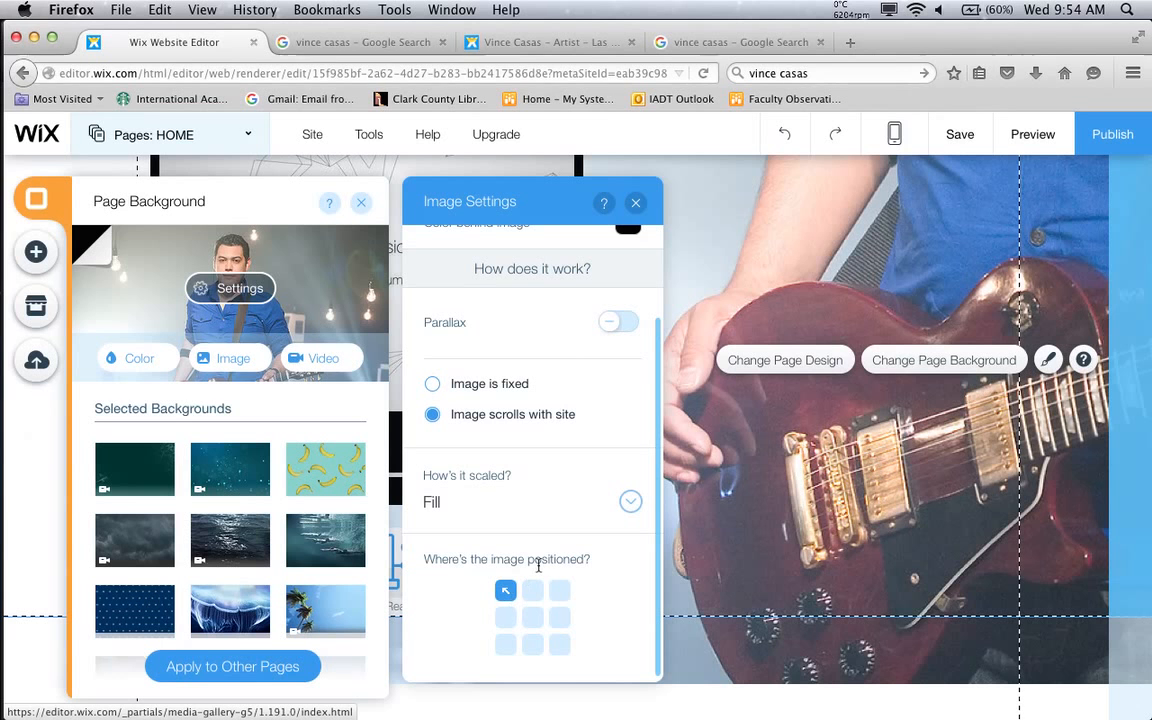
{"action": "left_click", "coordinate": [636, 509]}
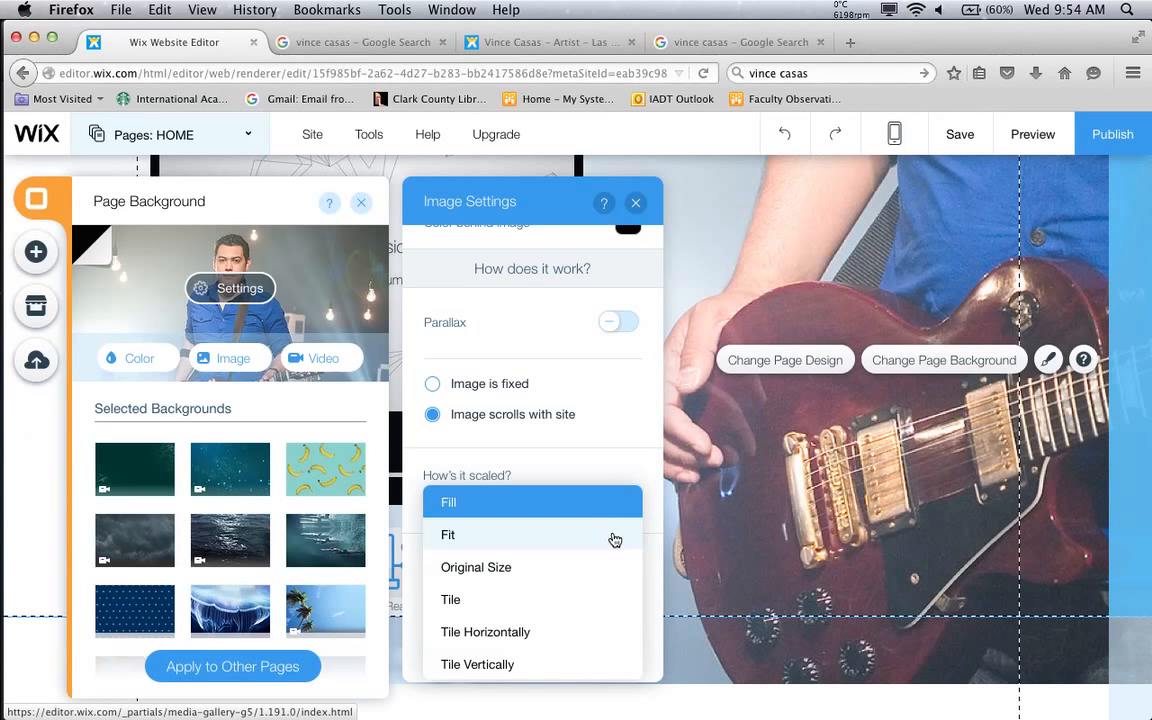
{"action": "left_click", "coordinate": [612, 537]}
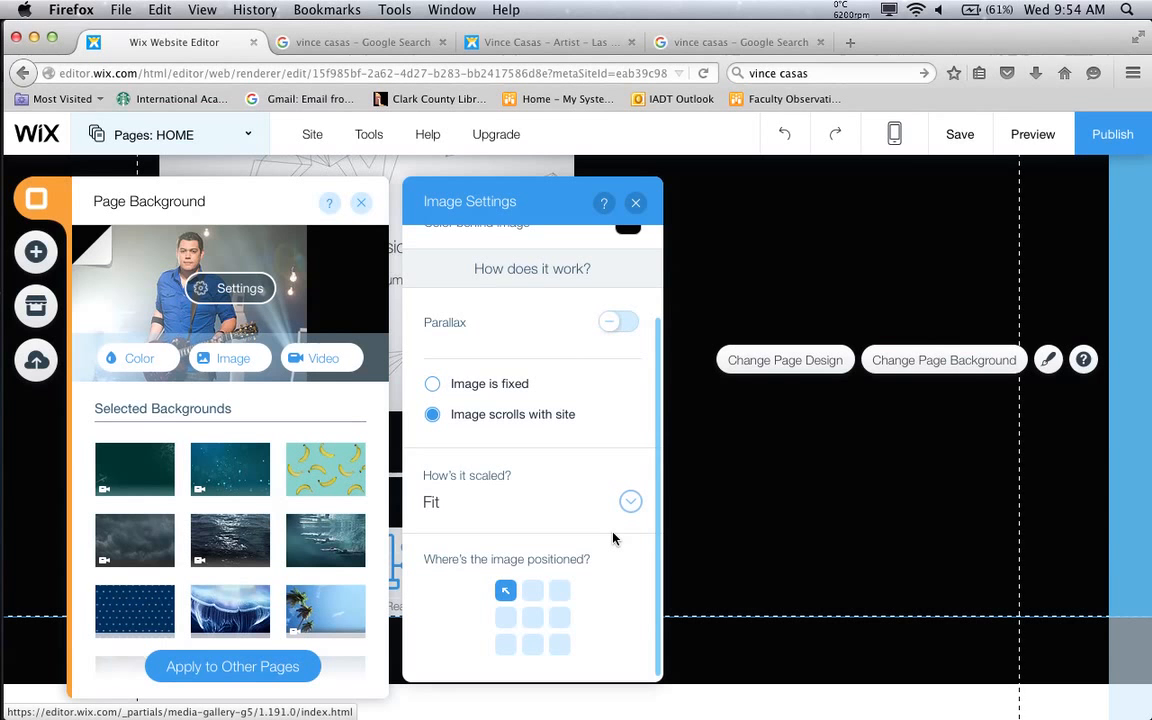
Review the other scaling options, keep Fit, and check the fitted background behind the HOME page content
{"action": "left_click", "coordinate": [630, 502]}
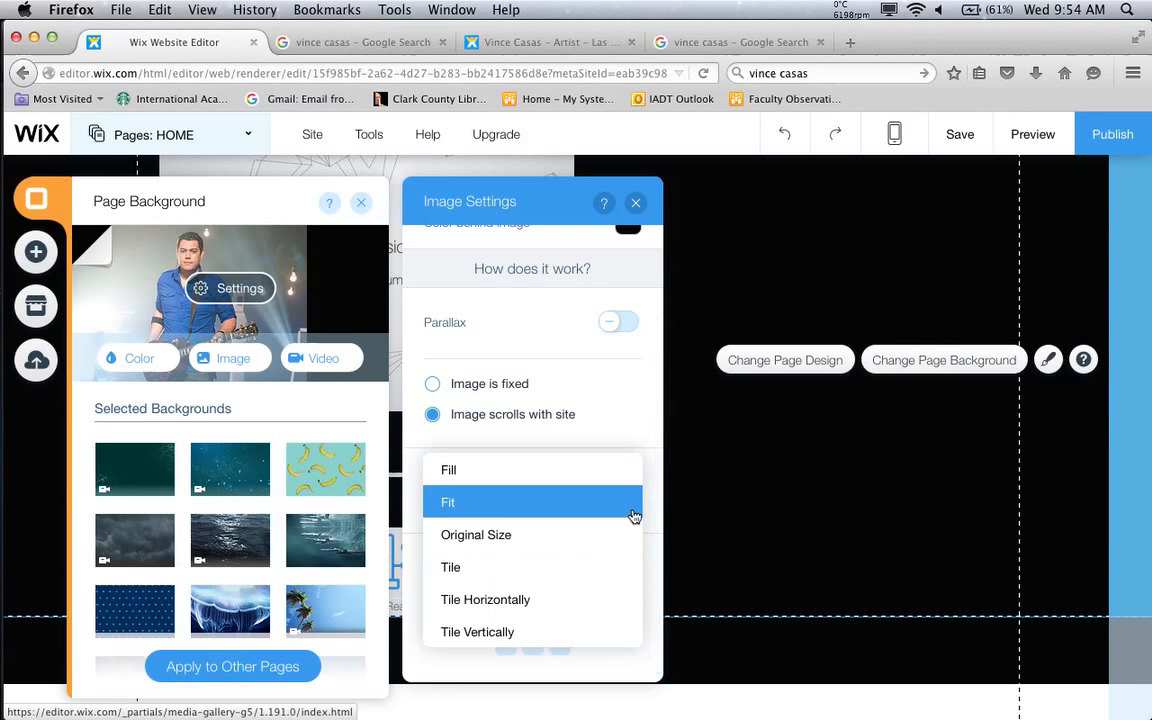
{"action": "left_click", "coordinate": [633, 513]}
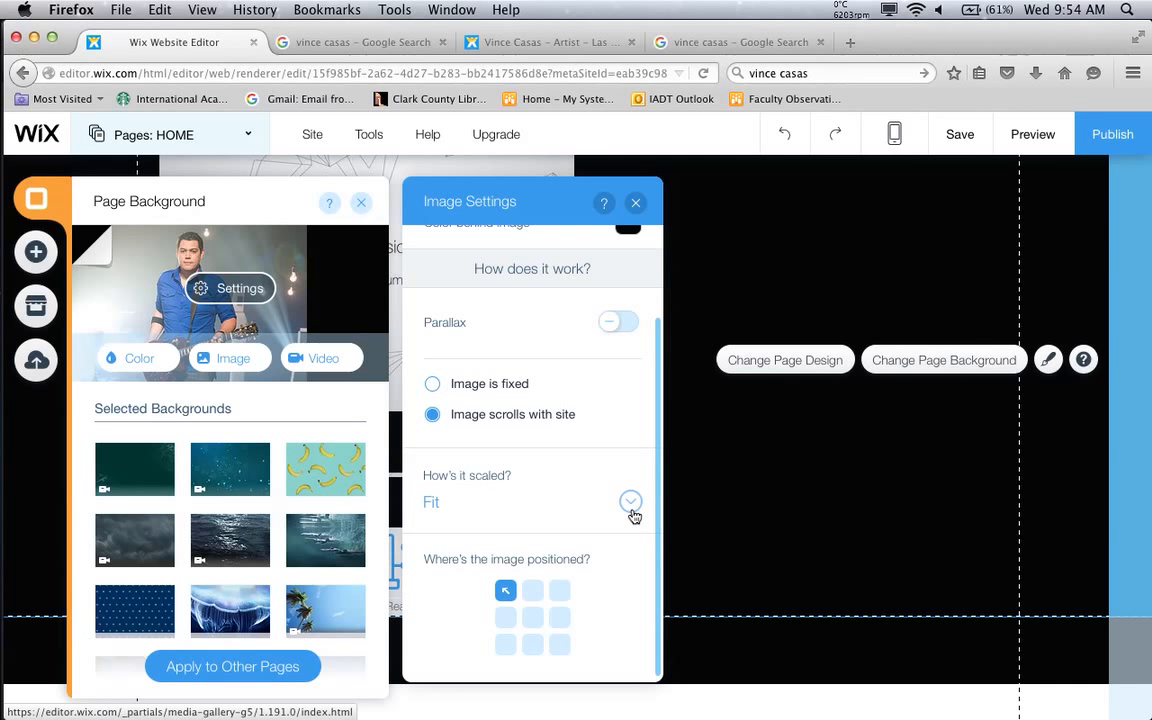
{"action": "left_click", "coordinate": [631, 503]}
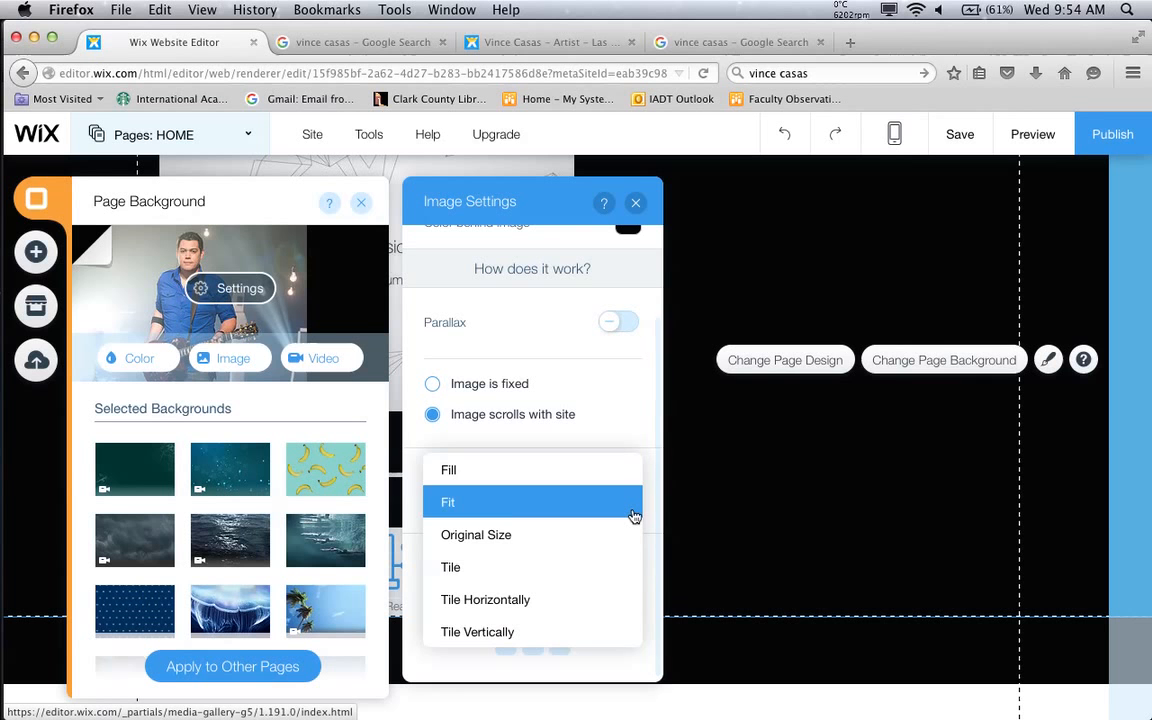
{"action": "left_click", "coordinate": [633, 514]}
{"action": "scroll", "coordinate": [612, 443], "scroll_direction": "up", "scroll_amount": 2}
{"action": "scroll", "coordinate": [613, 445], "scroll_direction": "down", "scroll_amount": 2}
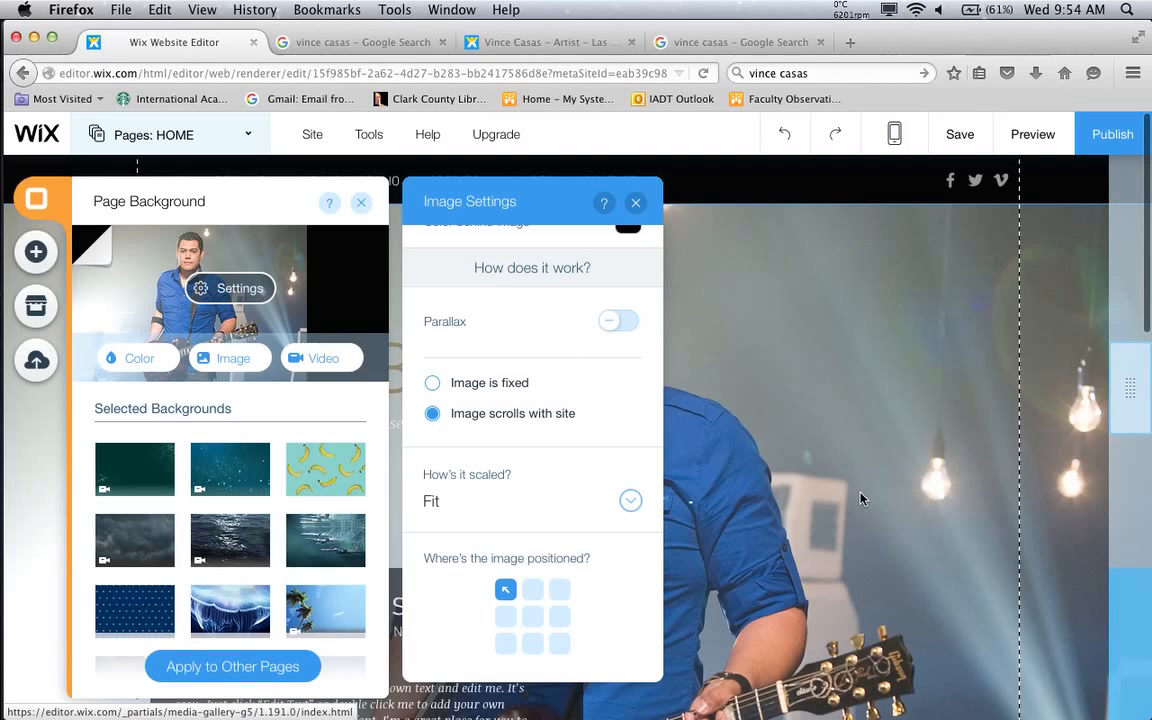
{"action": "scroll", "coordinate": [766, 443], "scroll_direction": "down", "scroll_amount": 3}
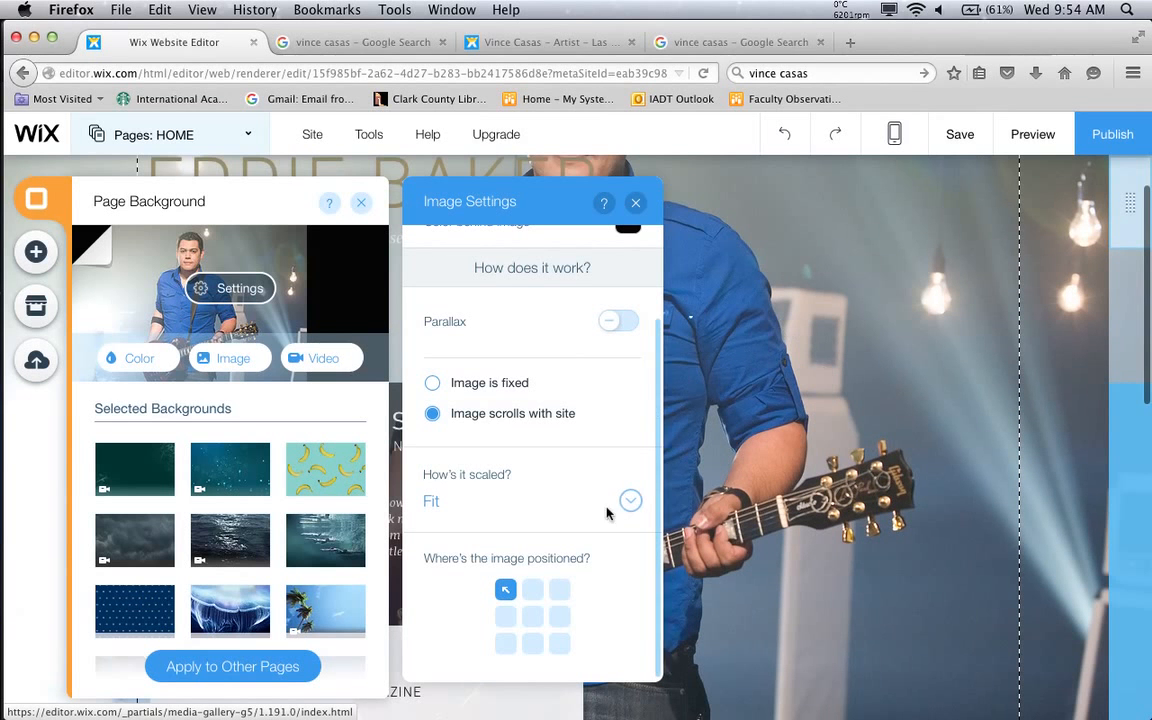
Keep the background image anchored top-left, set its scaling to Fill, and close the image and page background settings
{"action": "left_click", "coordinate": [559, 592]}
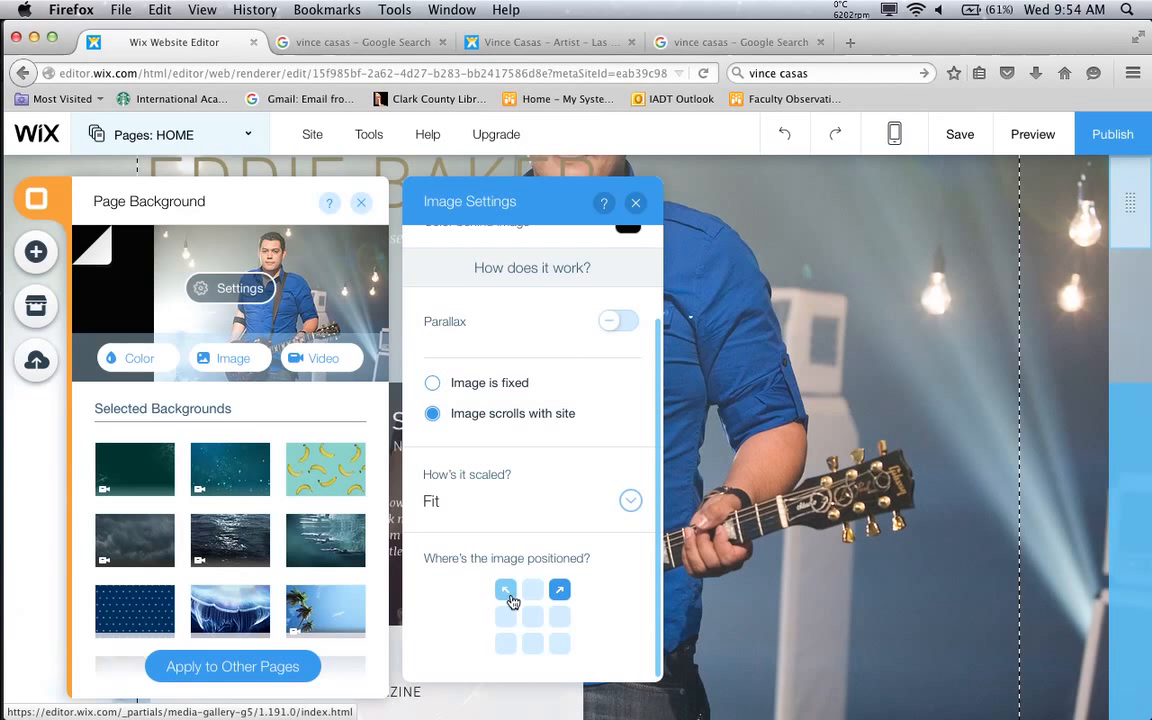
{"action": "left_click", "coordinate": [510, 598]}
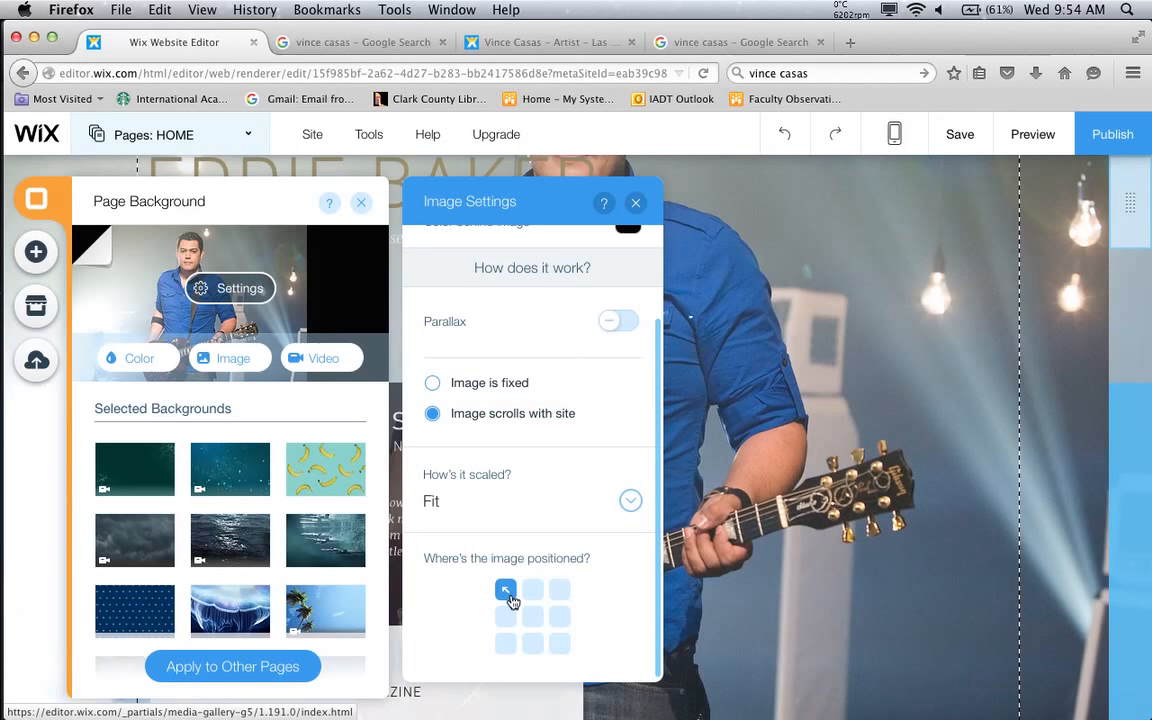
{"action": "left_click", "coordinate": [630, 500]}
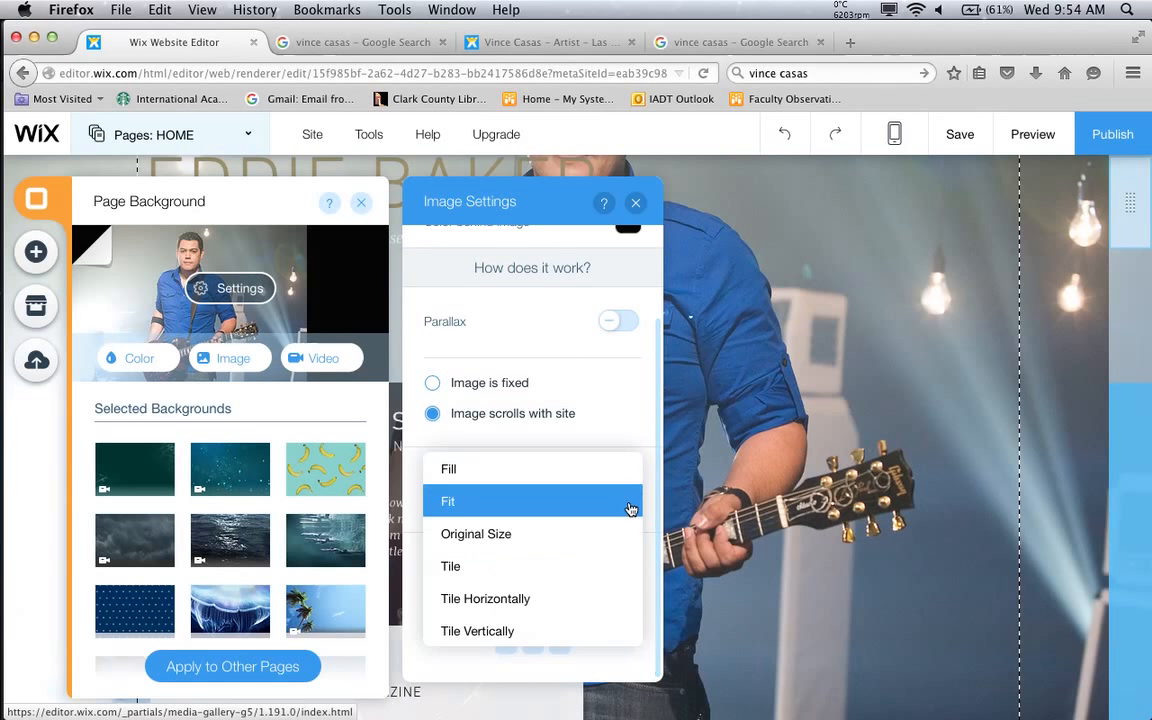
{"action": "left_click", "coordinate": [565, 476]}
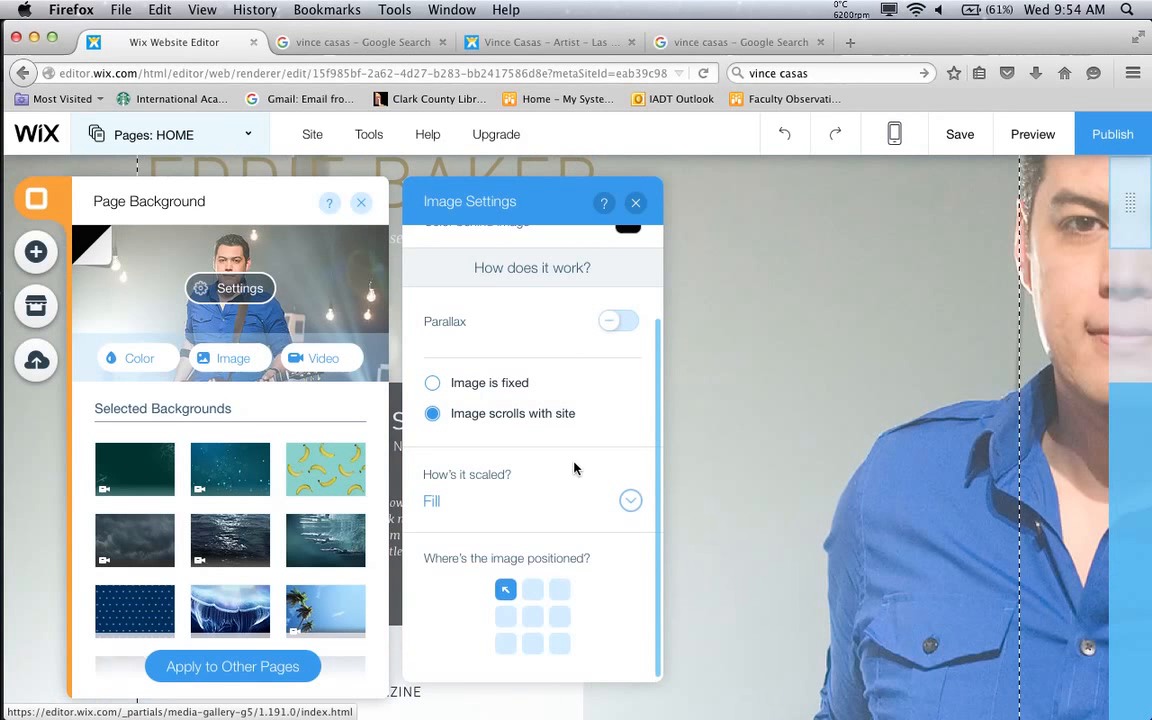
{"action": "left_click", "coordinate": [635, 203]}
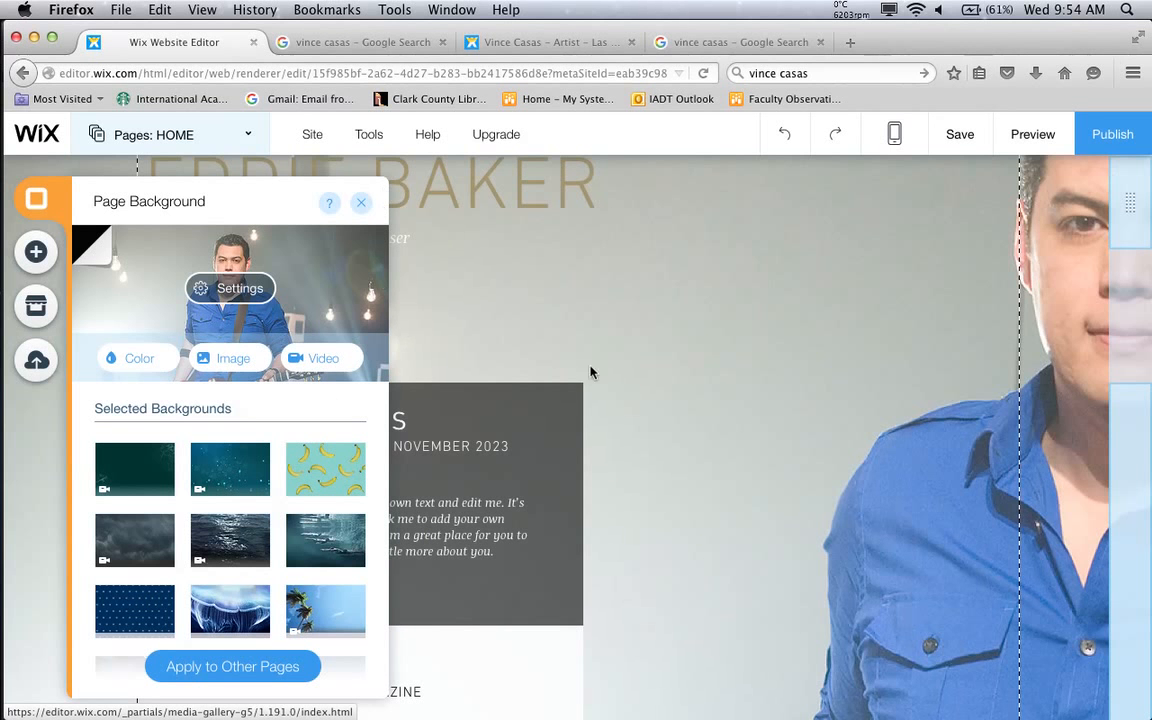
{"action": "left_click", "coordinate": [361, 203]}
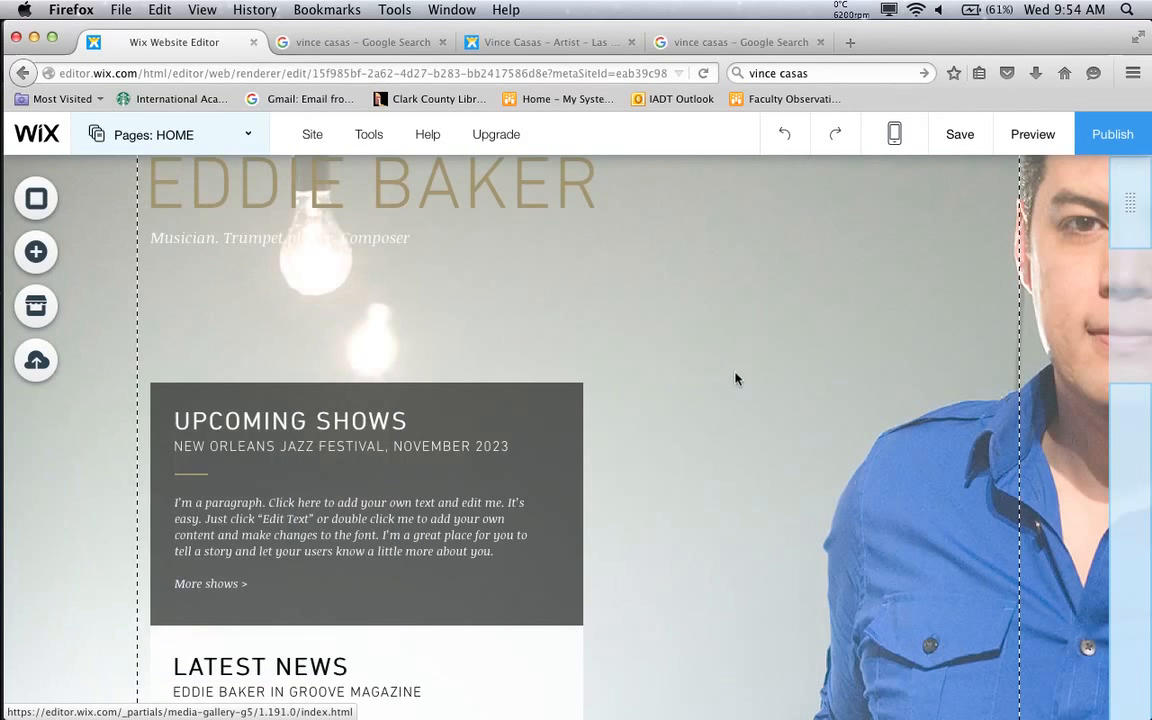
Replace the site title text on the HOME page with the featured musician's name in capitals
{"action": "scroll", "coordinate": [730, 370], "scroll_direction": "up", "scroll_amount": 3}
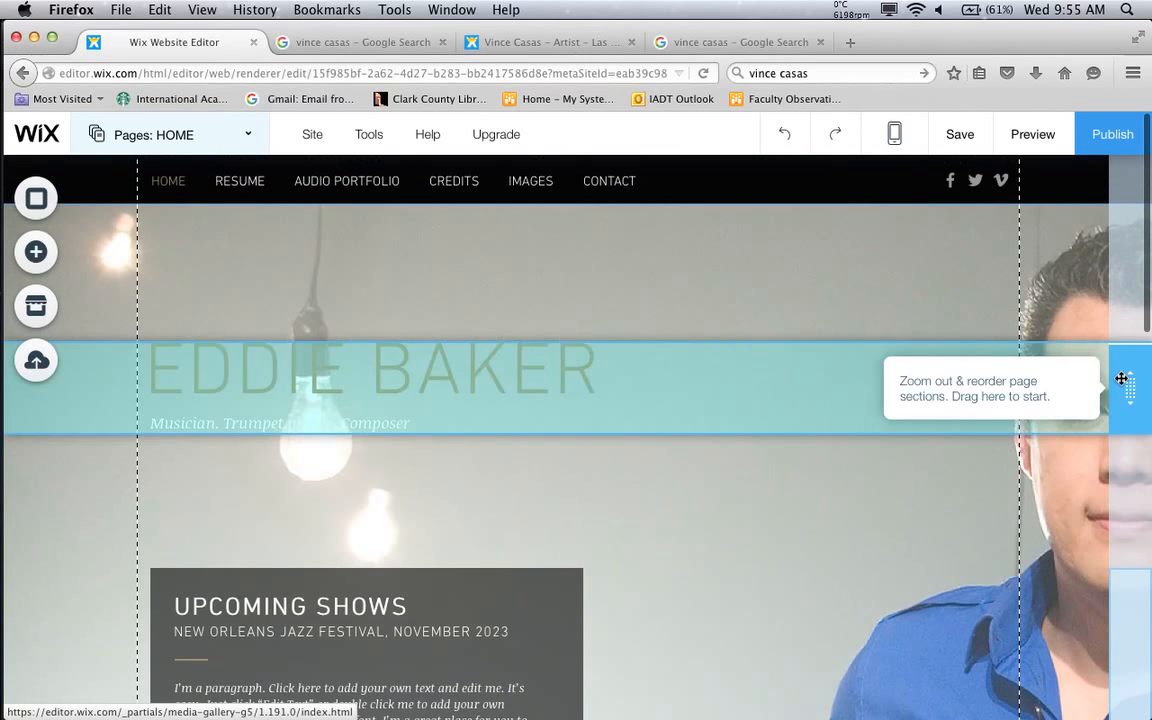
{"action": "scroll", "coordinate": [990, 465], "scroll_direction": "down", "scroll_amount": 3}
{"action": "scroll", "coordinate": [990, 465], "scroll_direction": "up", "scroll_amount": 3}
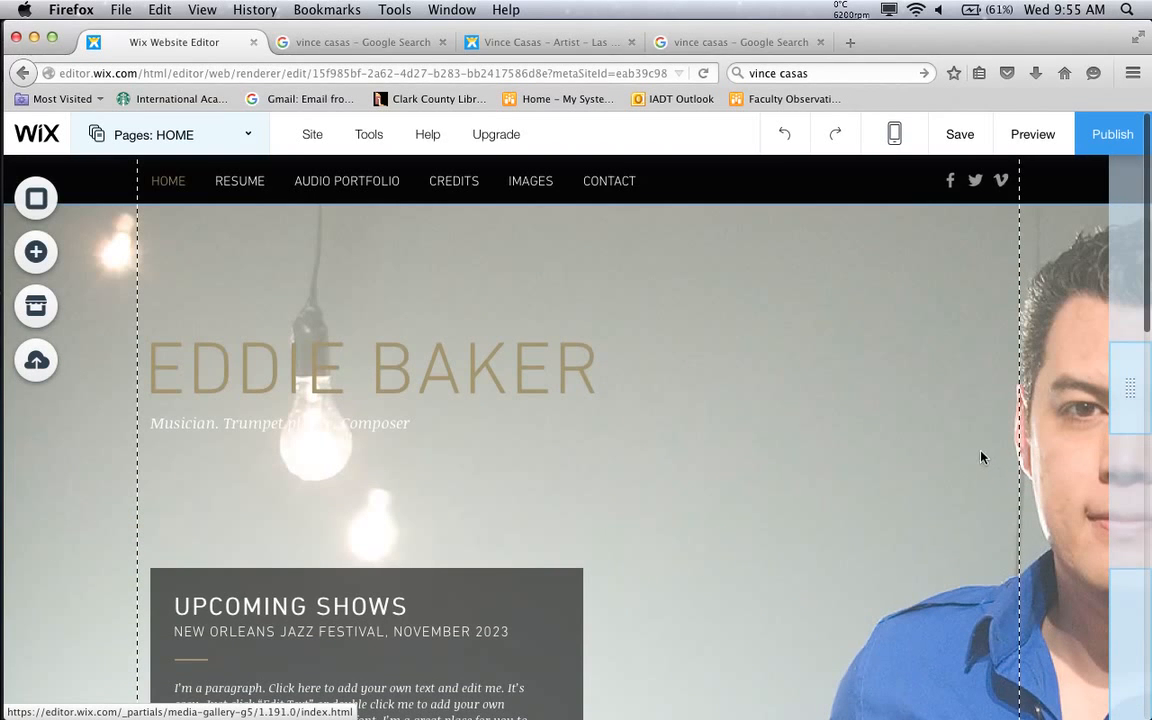
{"action": "left_click", "coordinate": [424, 366]}
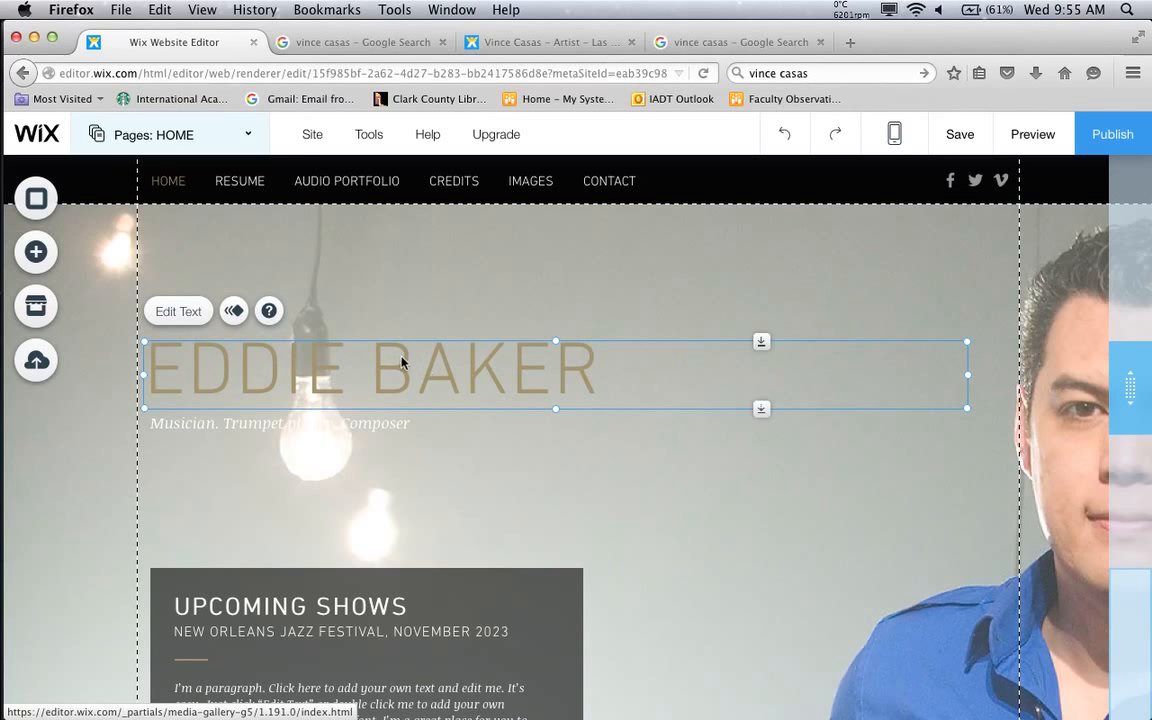
{"action": "double_click", "coordinate": [350, 362]}
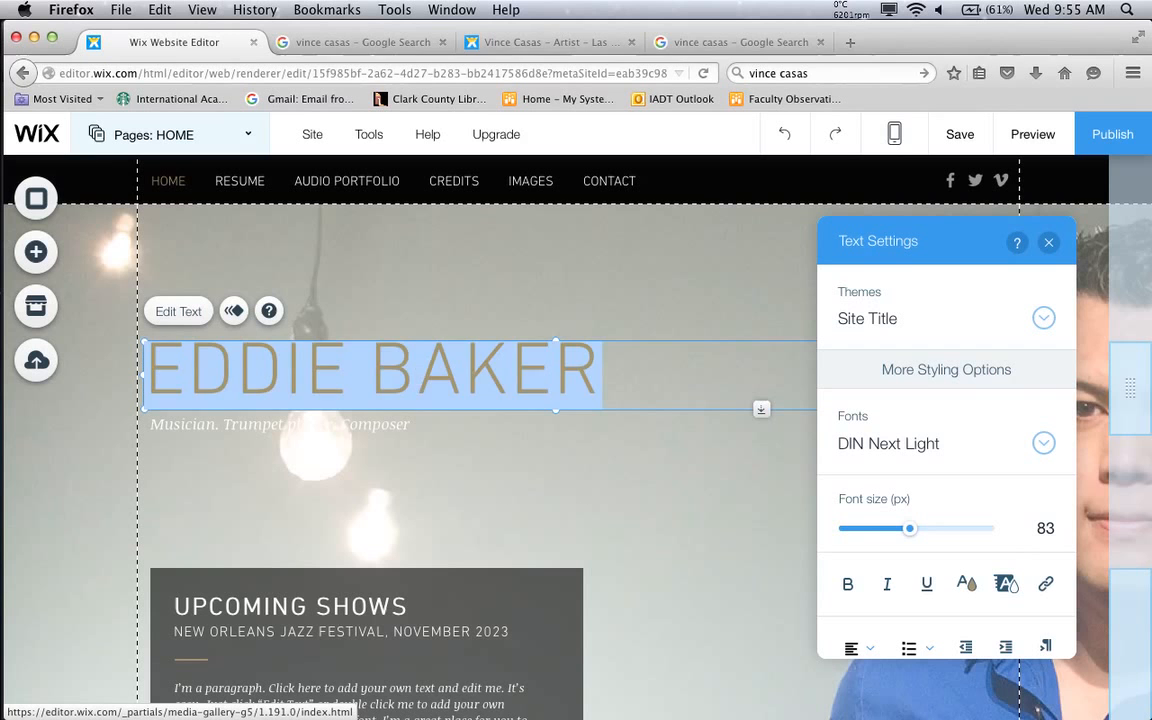
{"action": "type", "text": "Vin"}
{"action": "key", "text": "BackSpace"}
{"action": "key", "text": "BackSpace"}
{"action": "type", "text": "VINCE CASAS"}
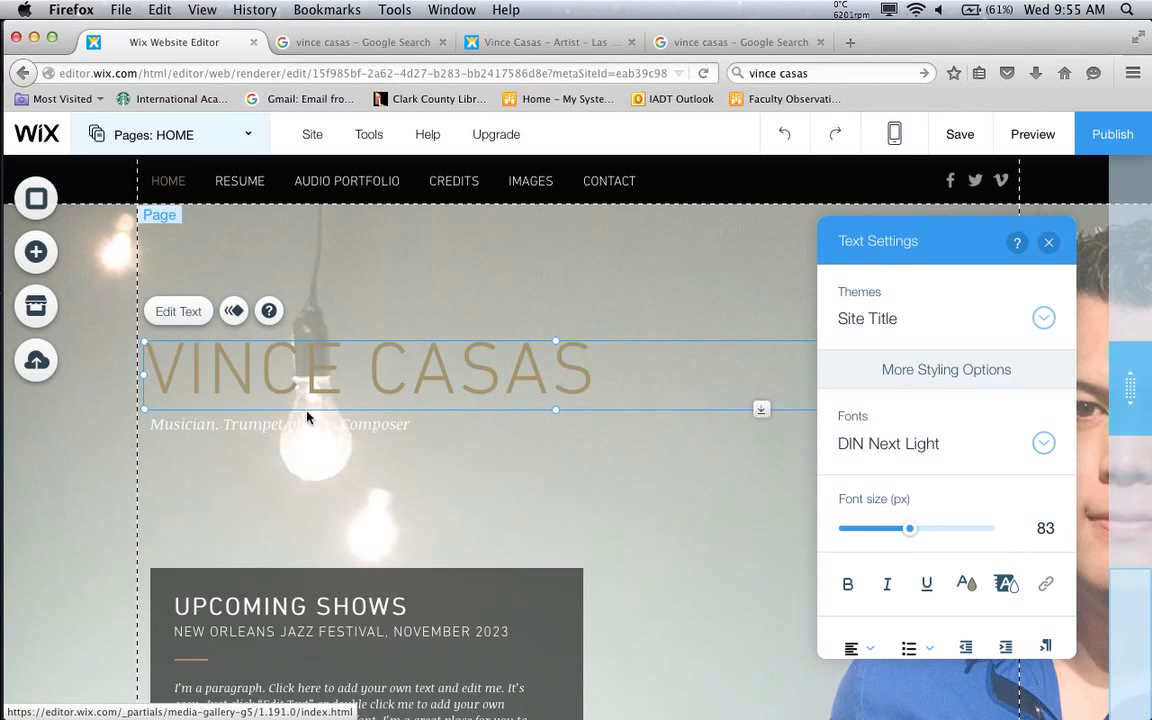
Compare text effects G, B and A on the site title, and apply effect G
{"action": "triple_click", "coordinate": [341, 383]}
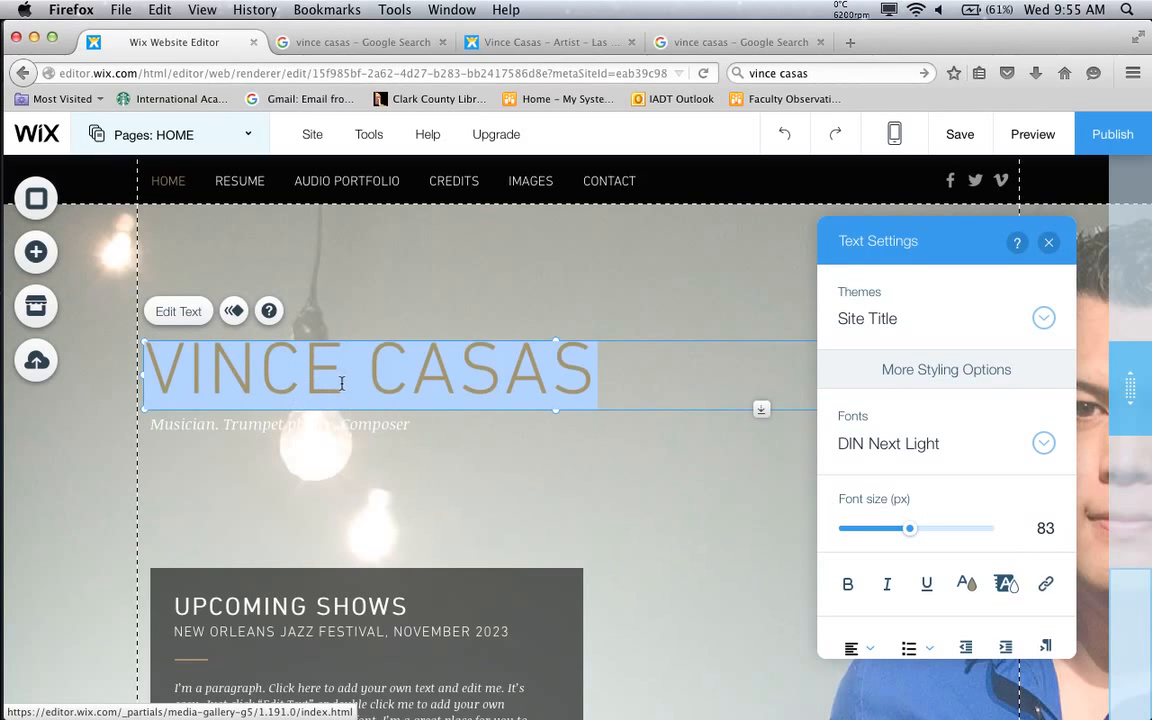
{"action": "left_click", "coordinate": [342, 384]}
{"action": "left_click", "coordinate": [351, 446]}
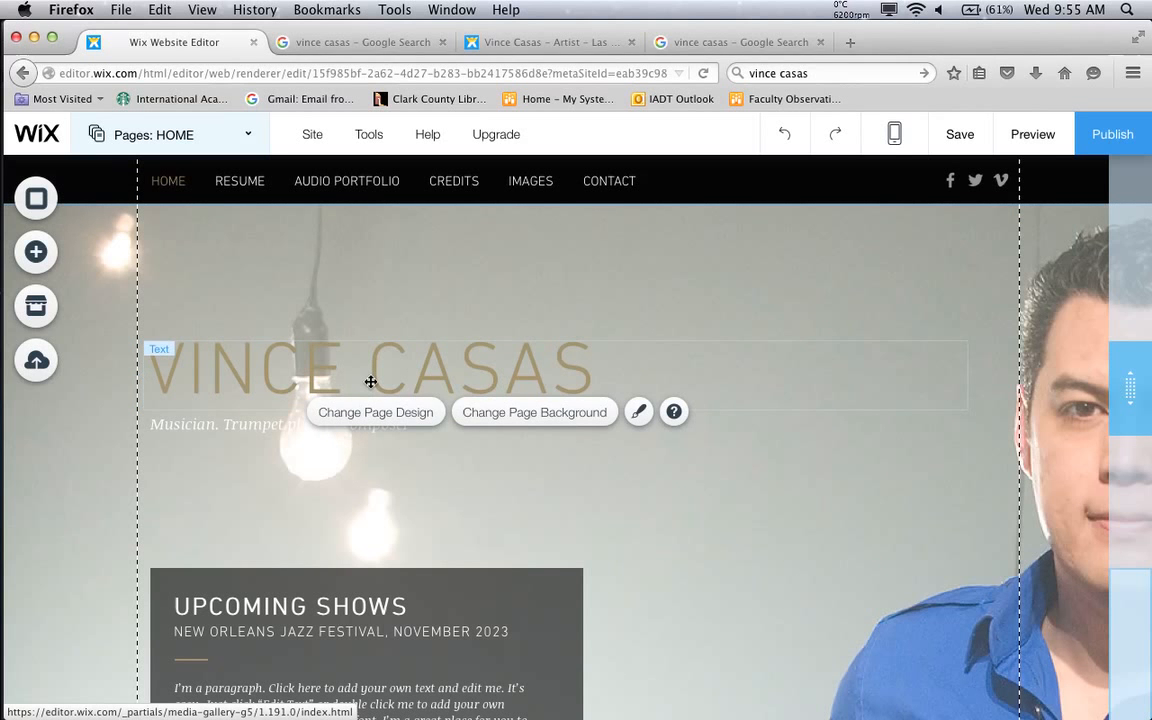
{"action": "left_click", "coordinate": [370, 381]}
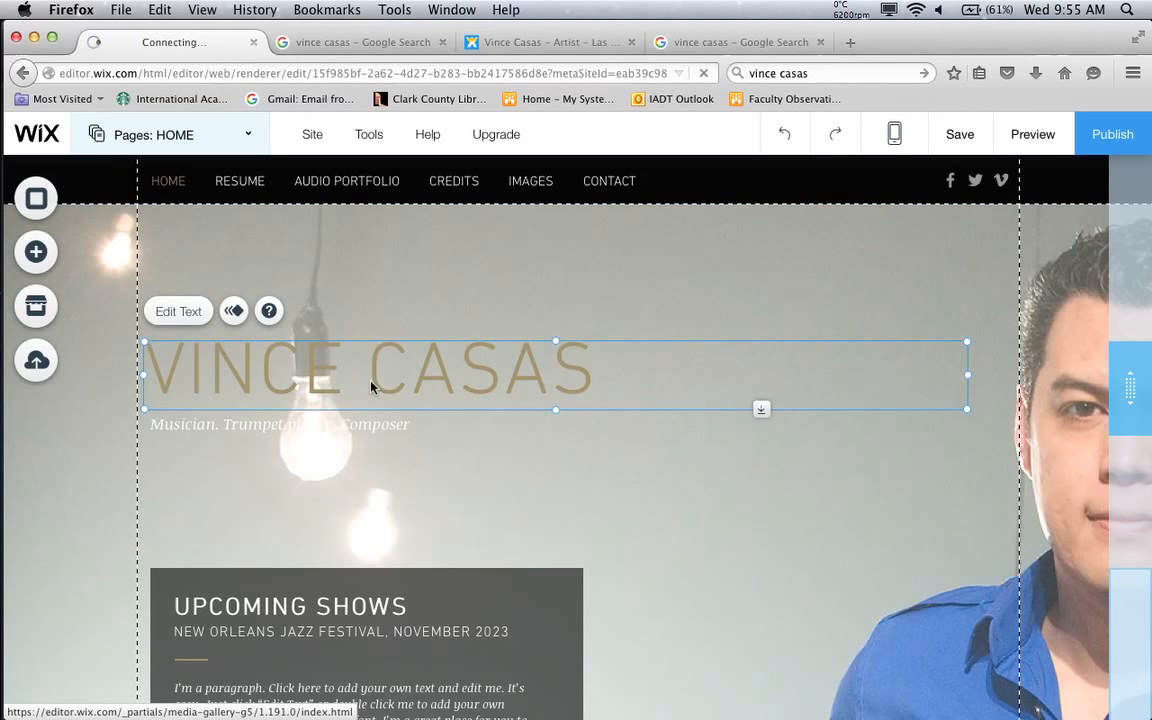
{"action": "left_click", "coordinate": [178, 311]}
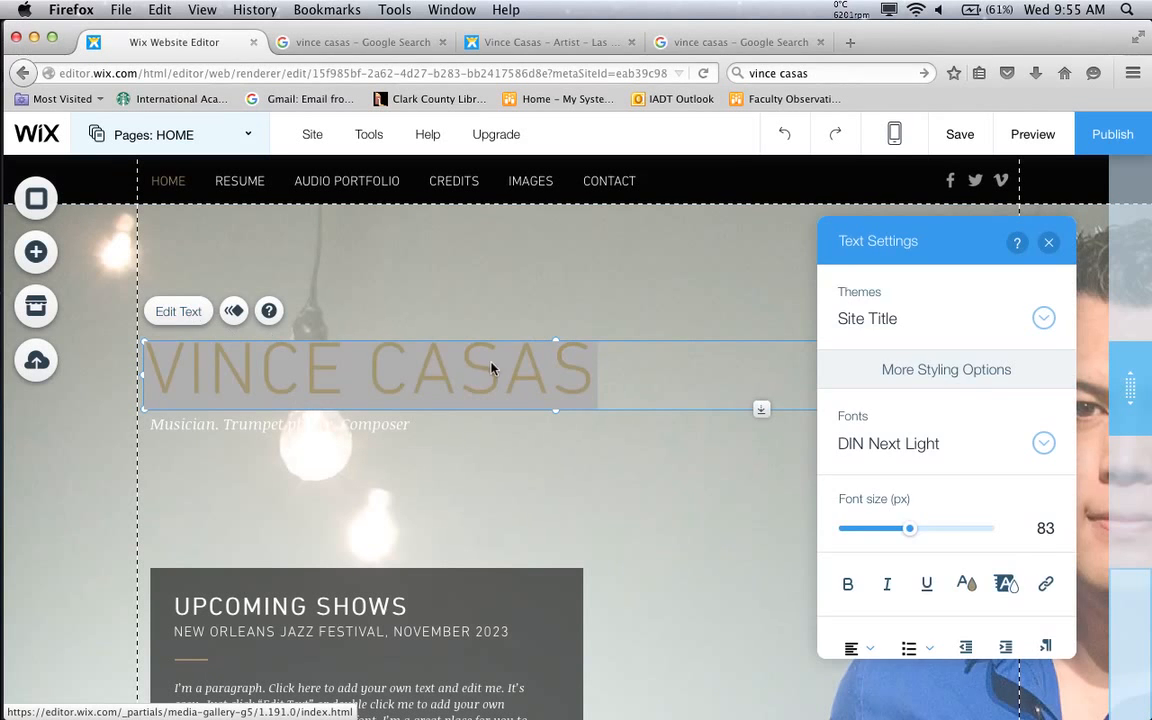
{"action": "scroll", "coordinate": [1013, 478], "scroll_direction": "down", "scroll_amount": 5}
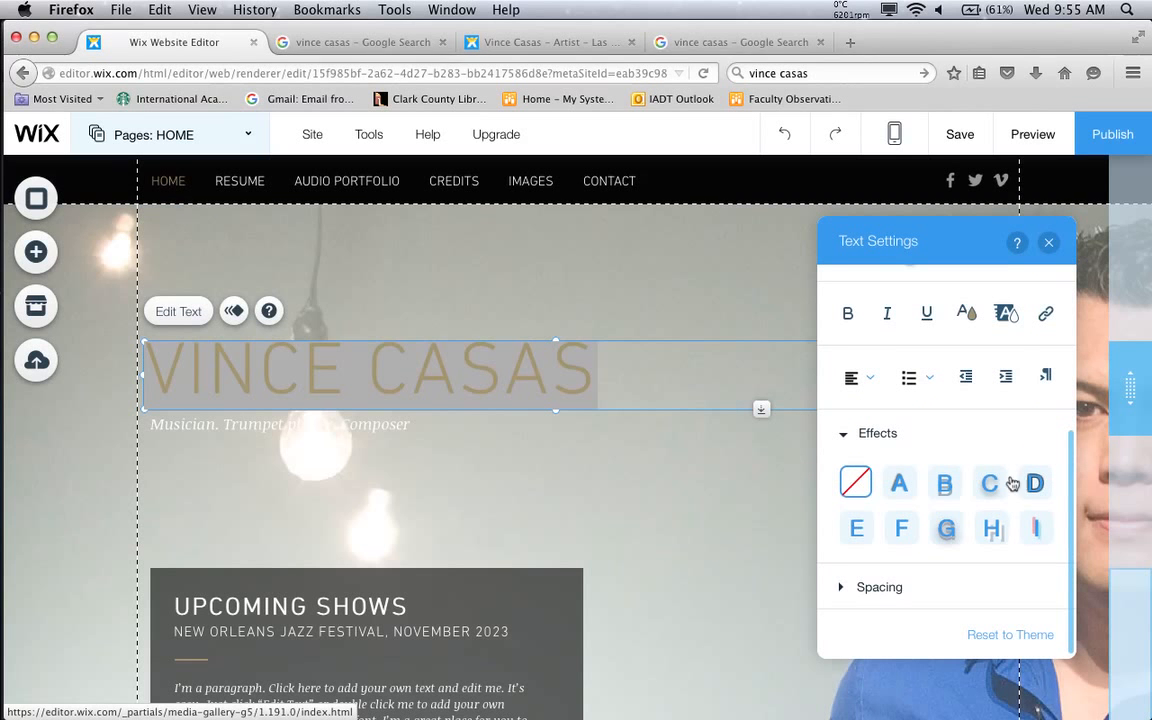
{"action": "left_click", "coordinate": [946, 529]}
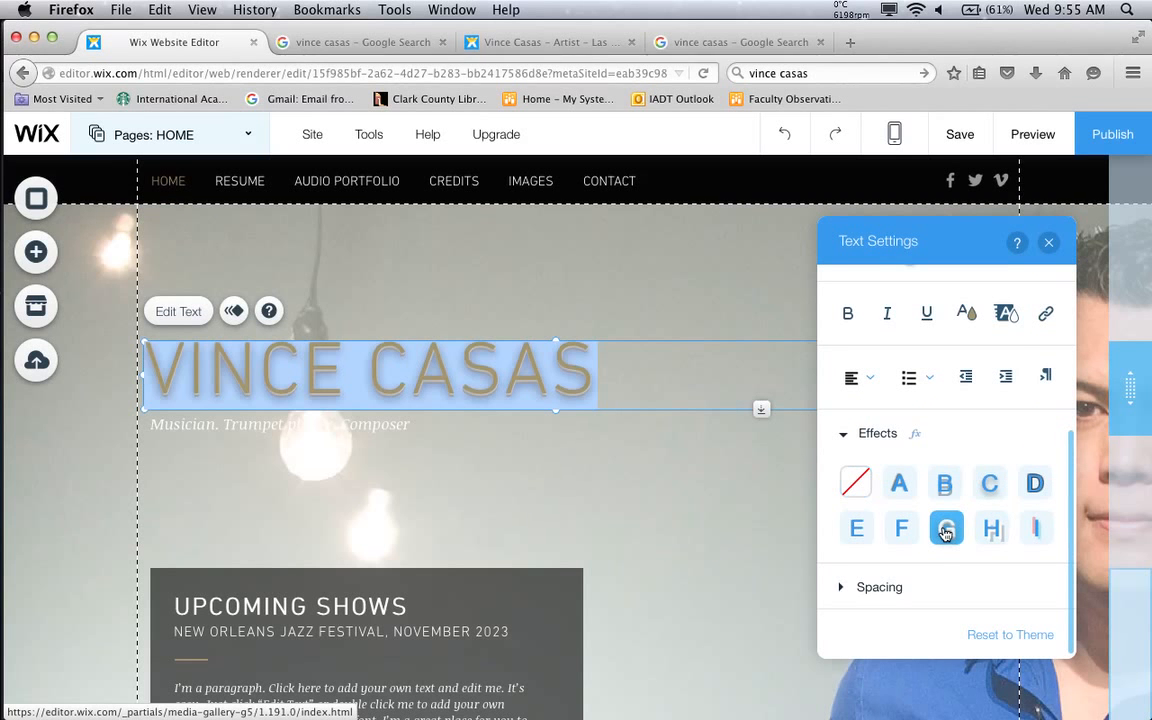
{"action": "left_click", "coordinate": [945, 484]}
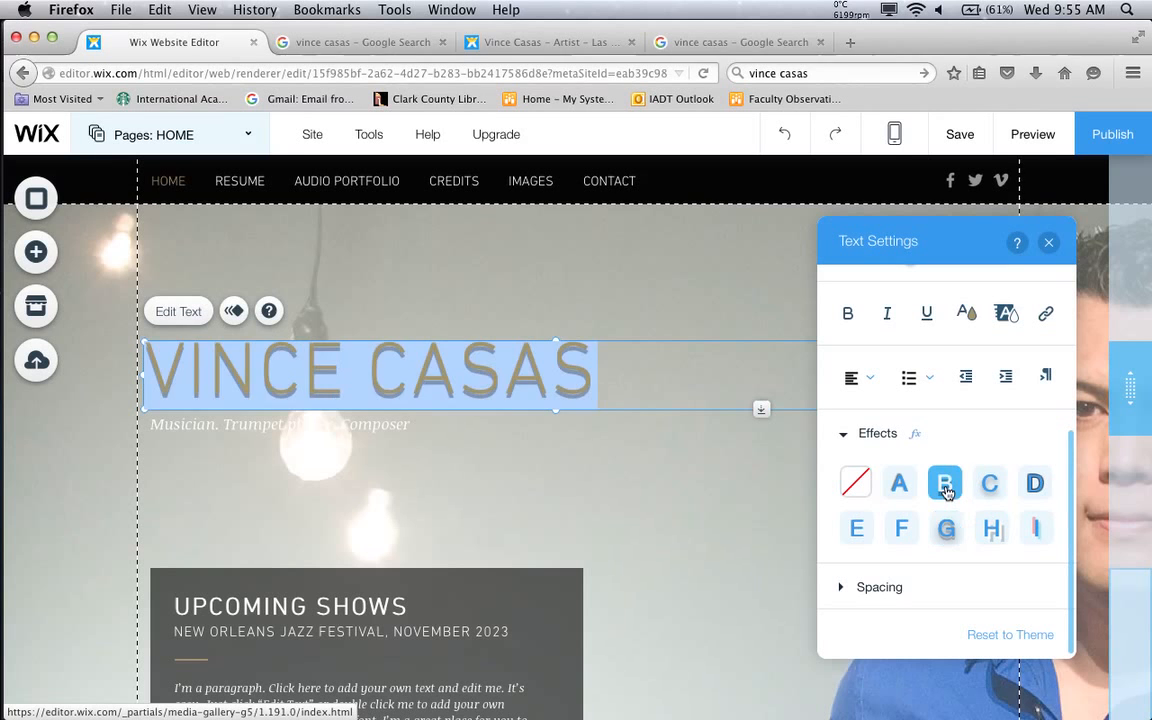
{"action": "left_click", "coordinate": [903, 483]}
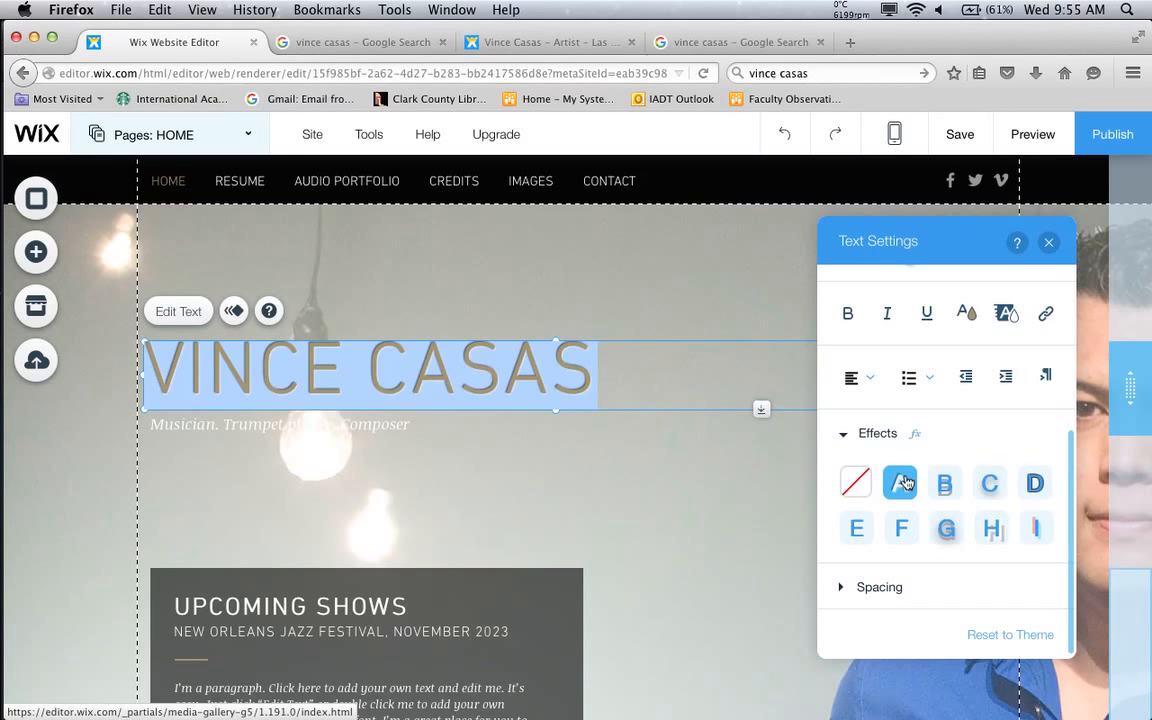
{"action": "left_click", "coordinate": [946, 528]}
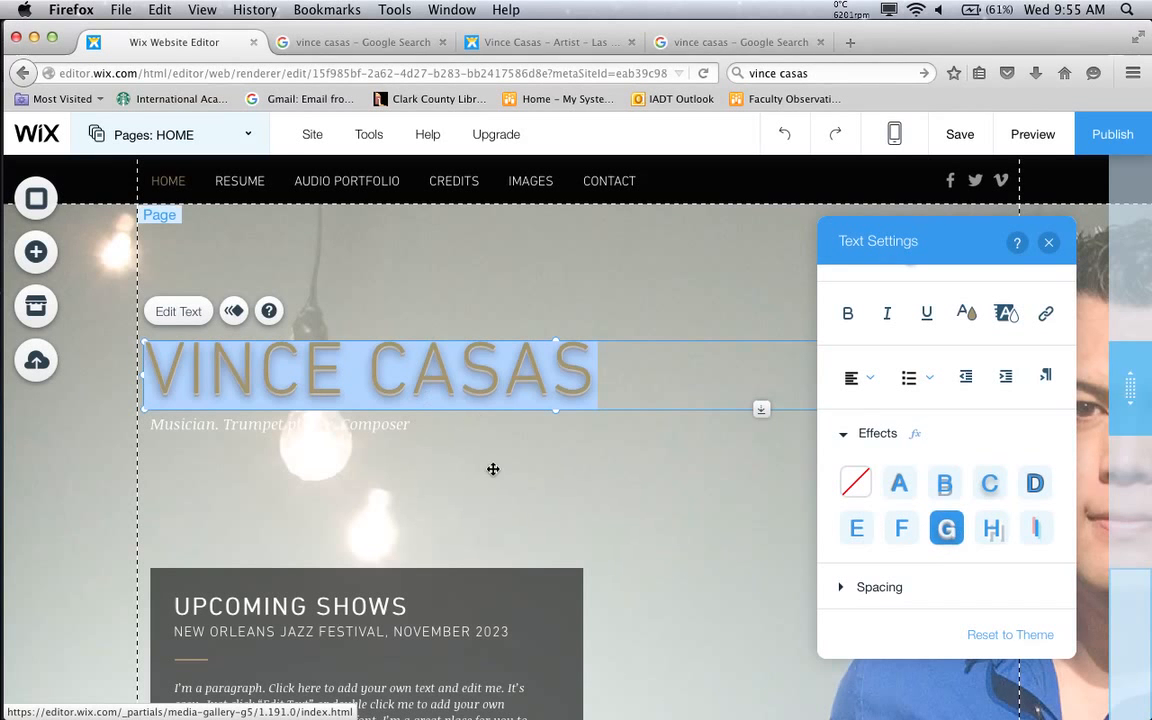
{"action": "left_click", "coordinate": [493, 481]}
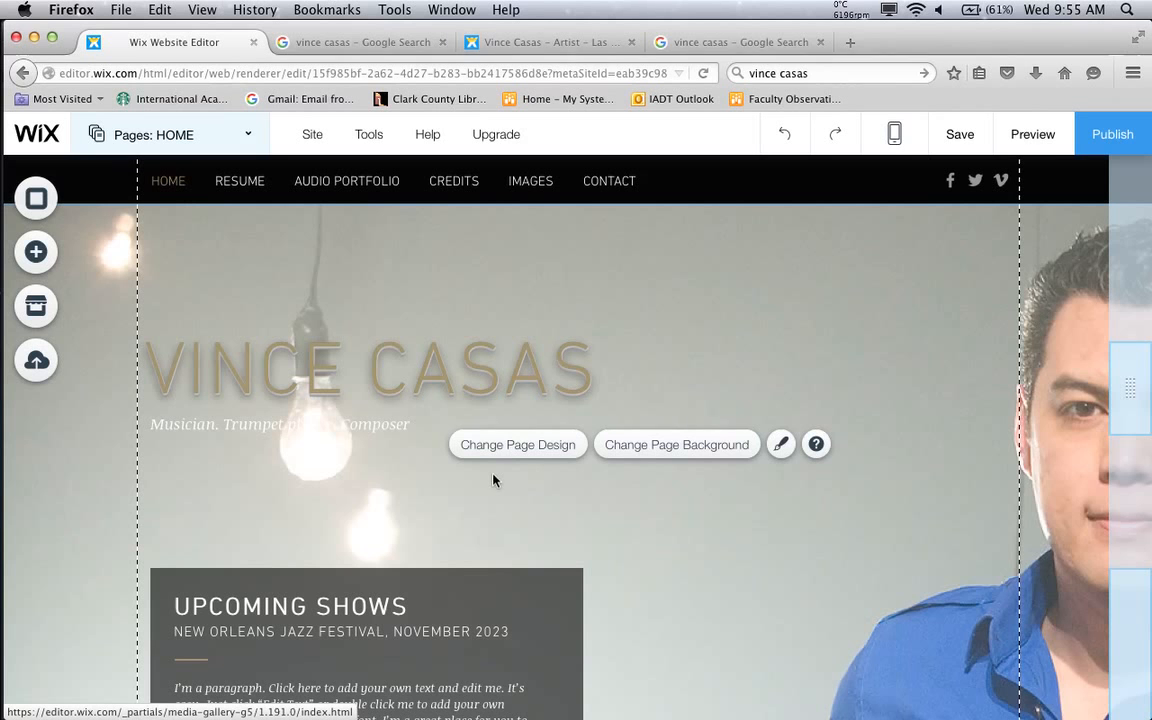
Try black and dark red on the site title, set its text colour to white #FFFFFF, and close the text settings
{"action": "left_click", "coordinate": [542, 372]}
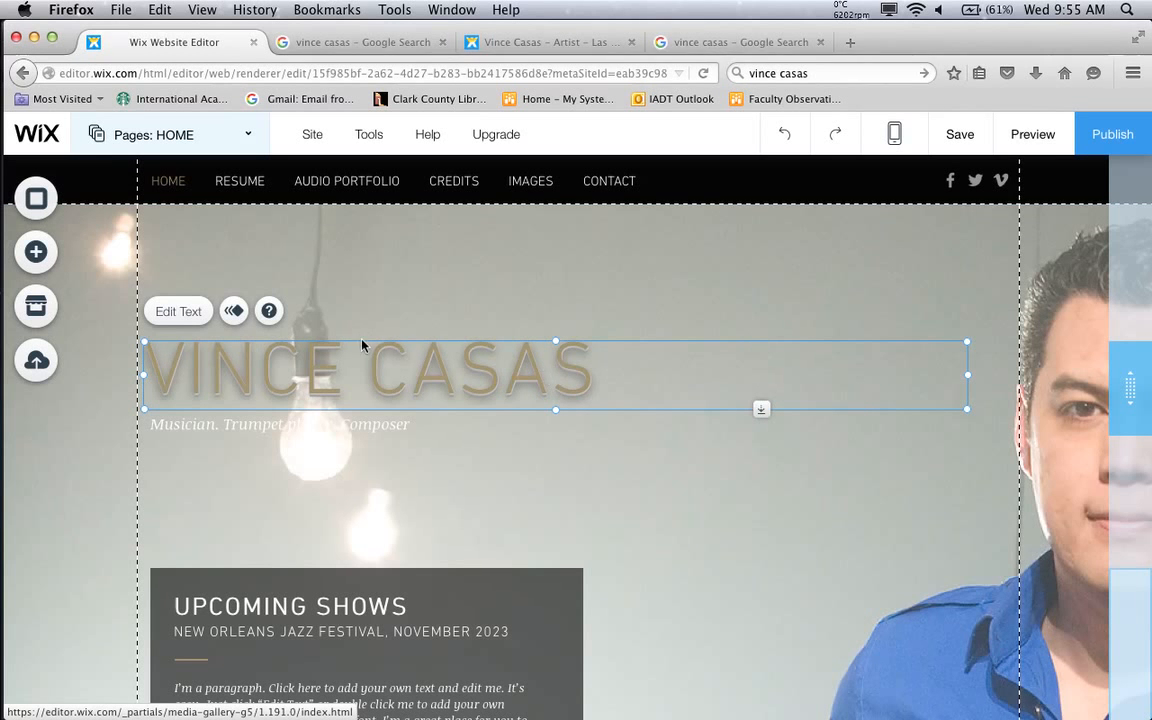
{"action": "left_click", "coordinate": [210, 313]}
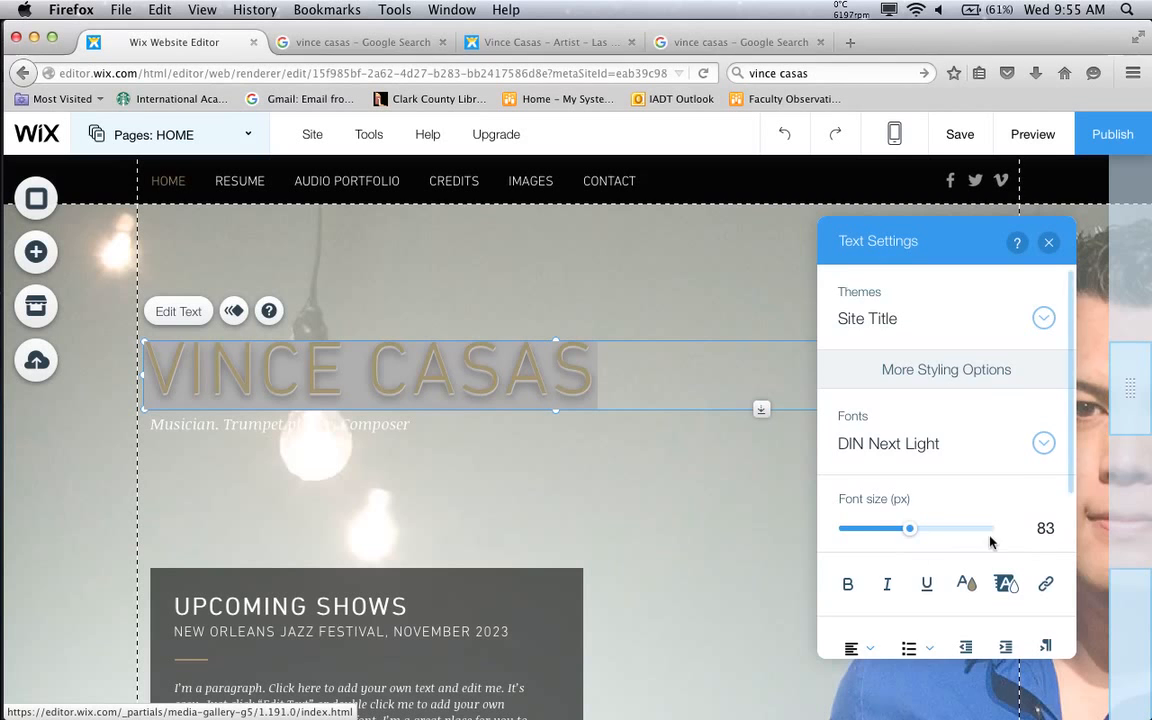
{"action": "scroll", "coordinate": [1016, 515], "scroll_direction": "down", "scroll_amount": 5}
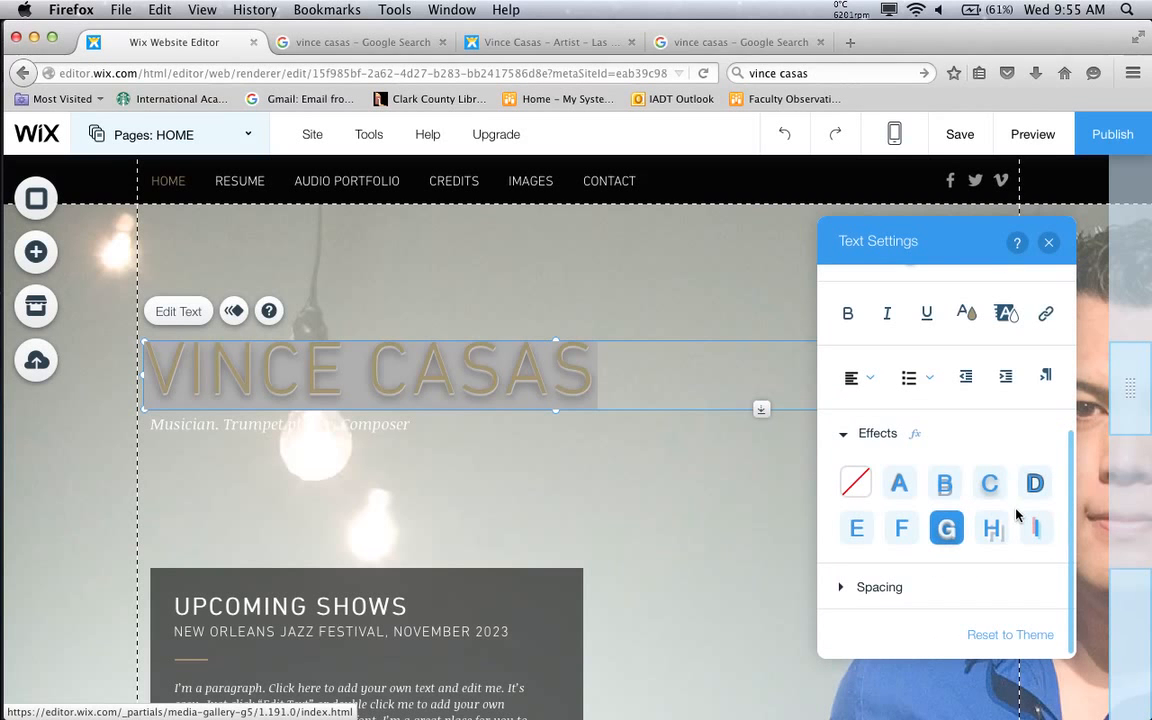
{"action": "scroll", "coordinate": [1016, 515], "scroll_direction": "up", "scroll_amount": 3}
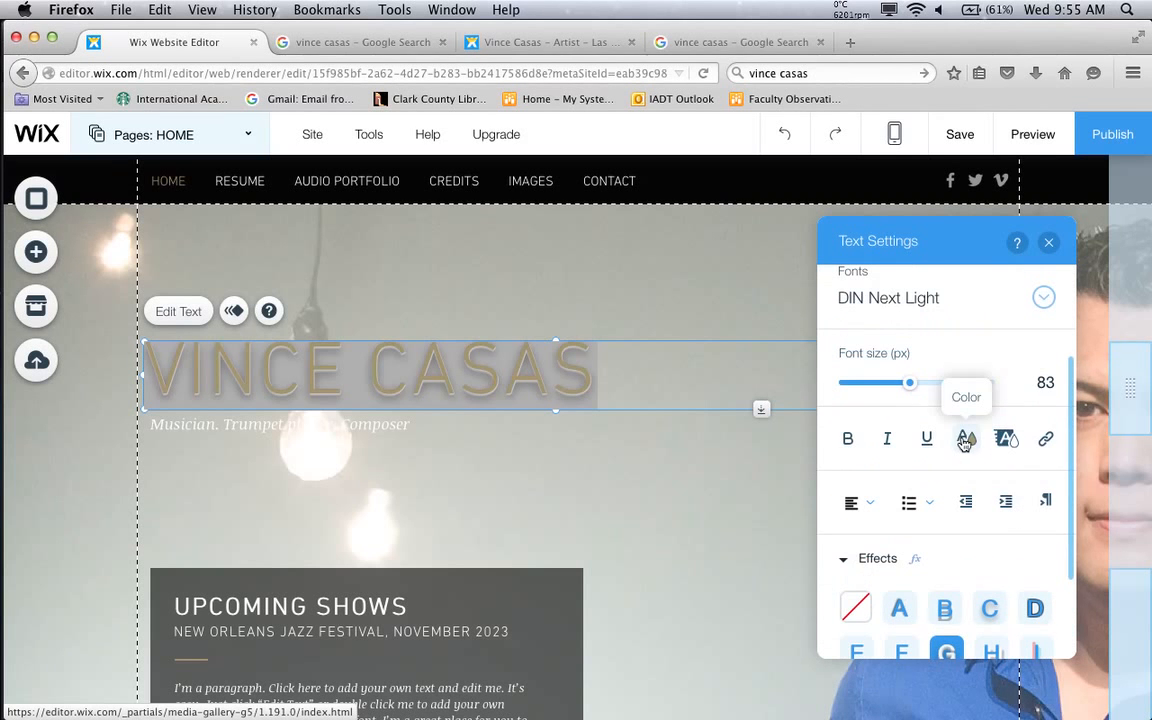
{"action": "left_click", "coordinate": [964, 444]}
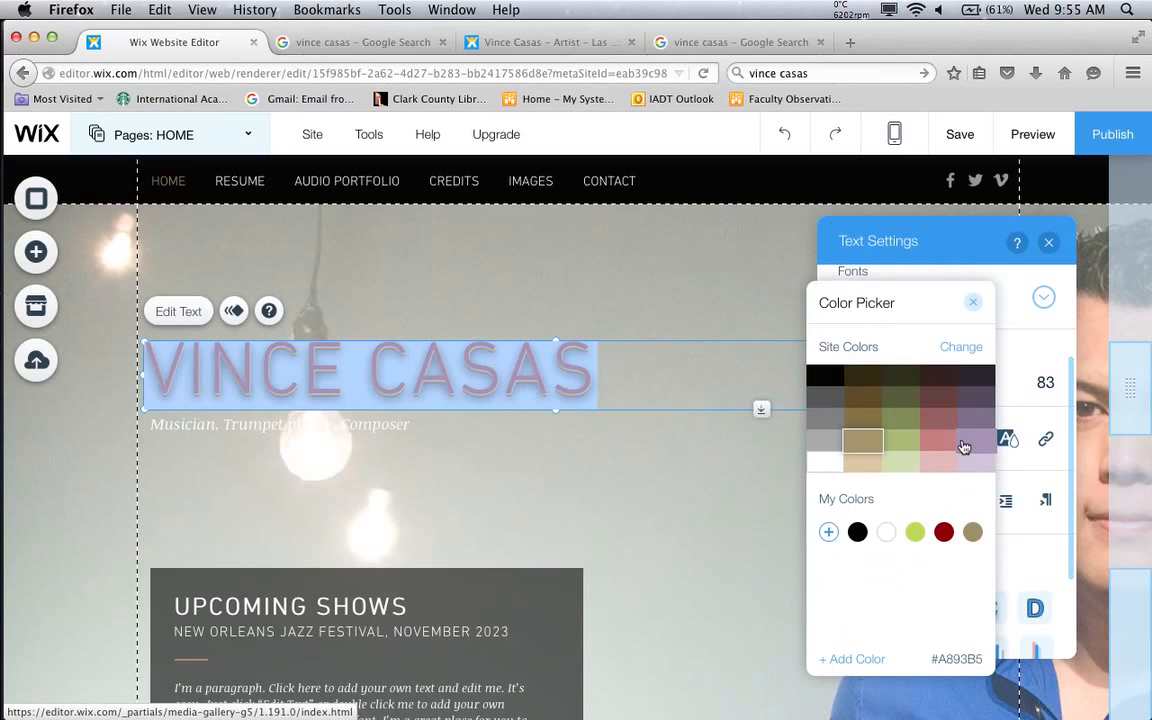
{"action": "left_click", "coordinate": [835, 466]}
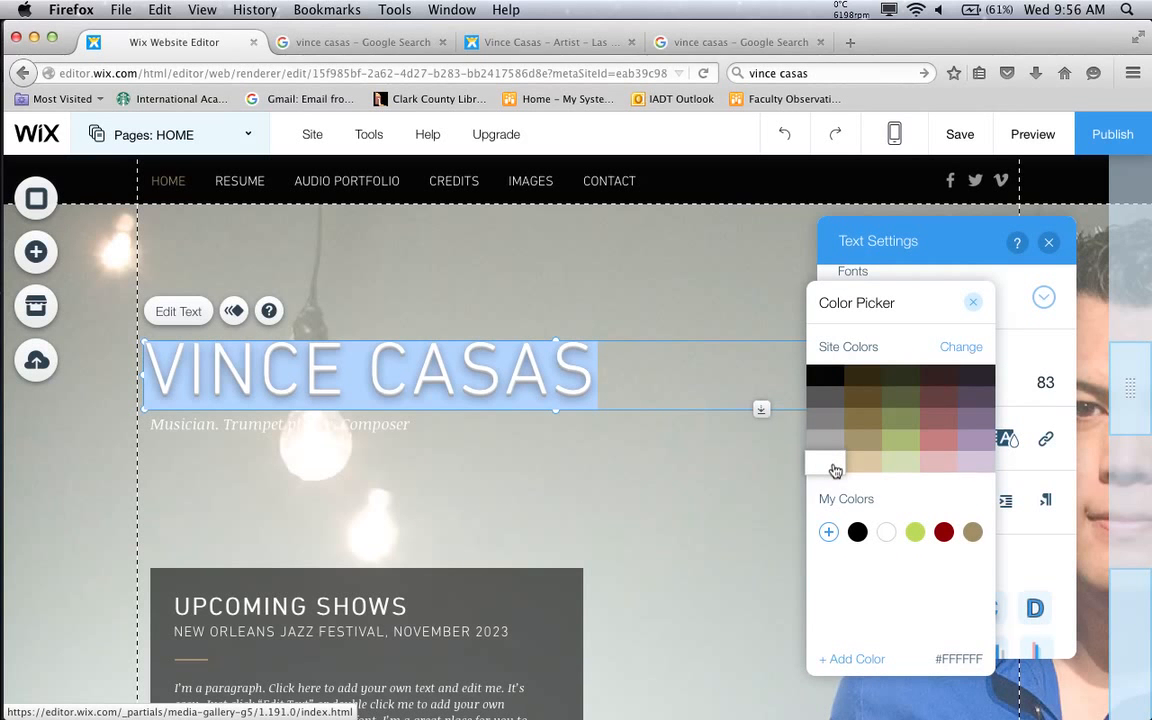
{"action": "left_click", "coordinate": [830, 377]}
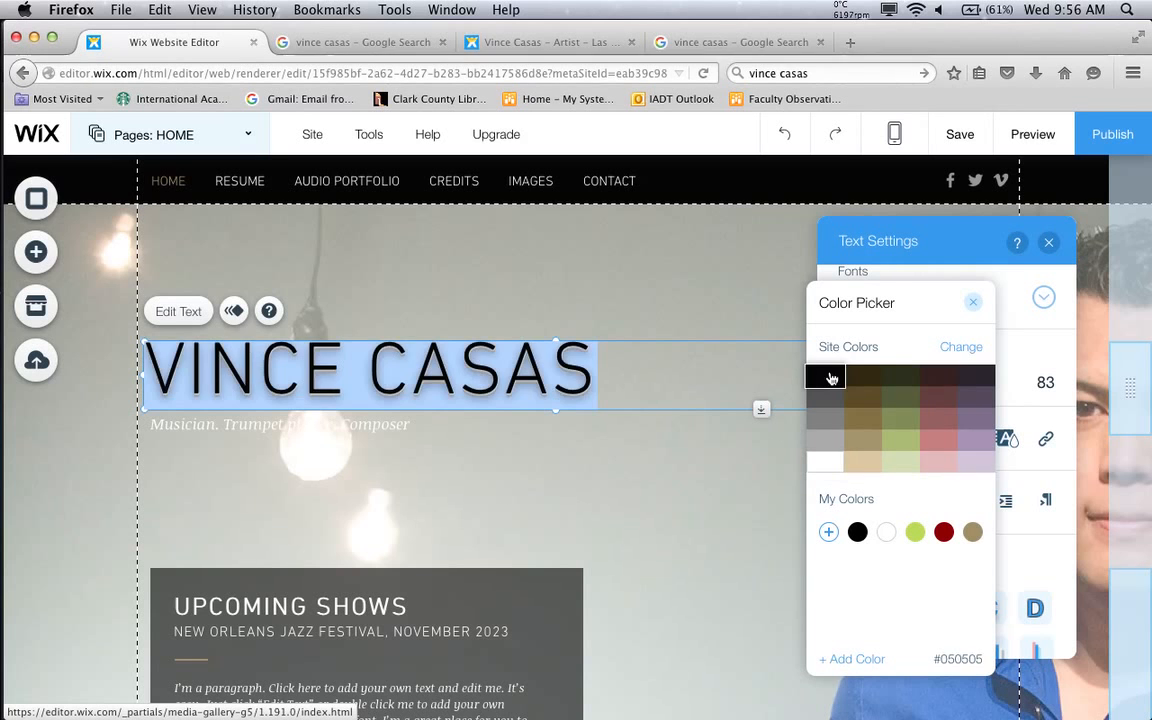
{"action": "left_click", "coordinate": [830, 468]}
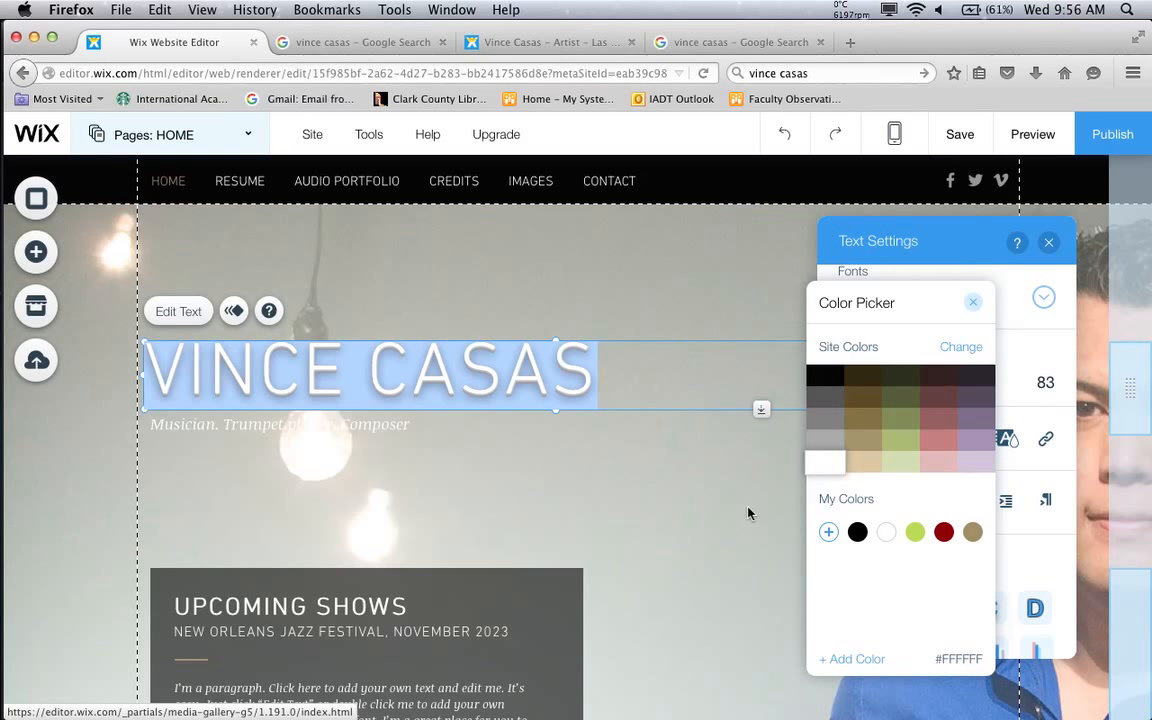
{"action": "left_click", "coordinate": [943, 533]}
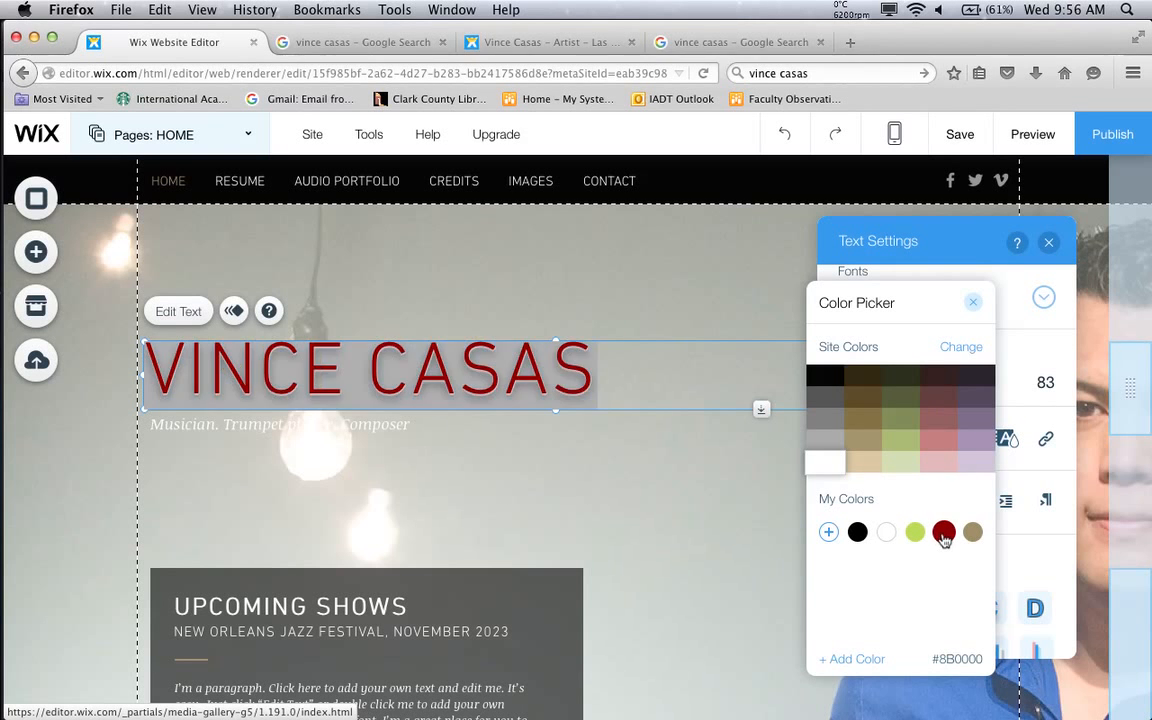
{"action": "left_click", "coordinate": [828, 465]}
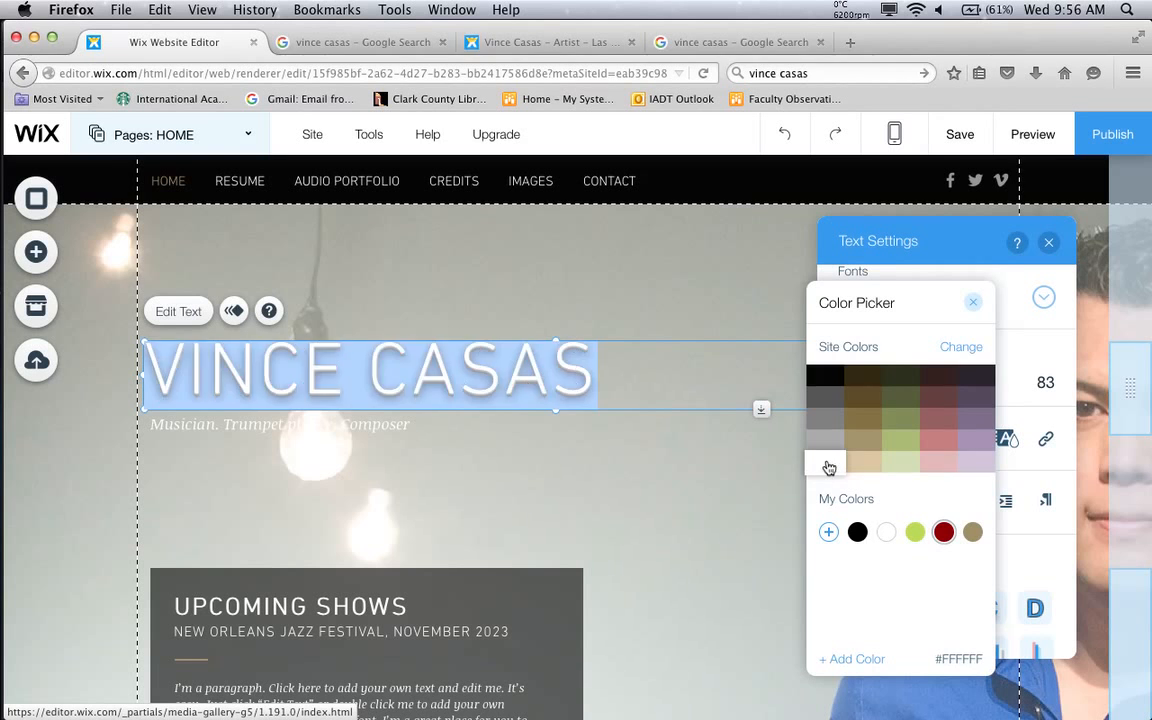
{"action": "left_click", "coordinate": [738, 473]}
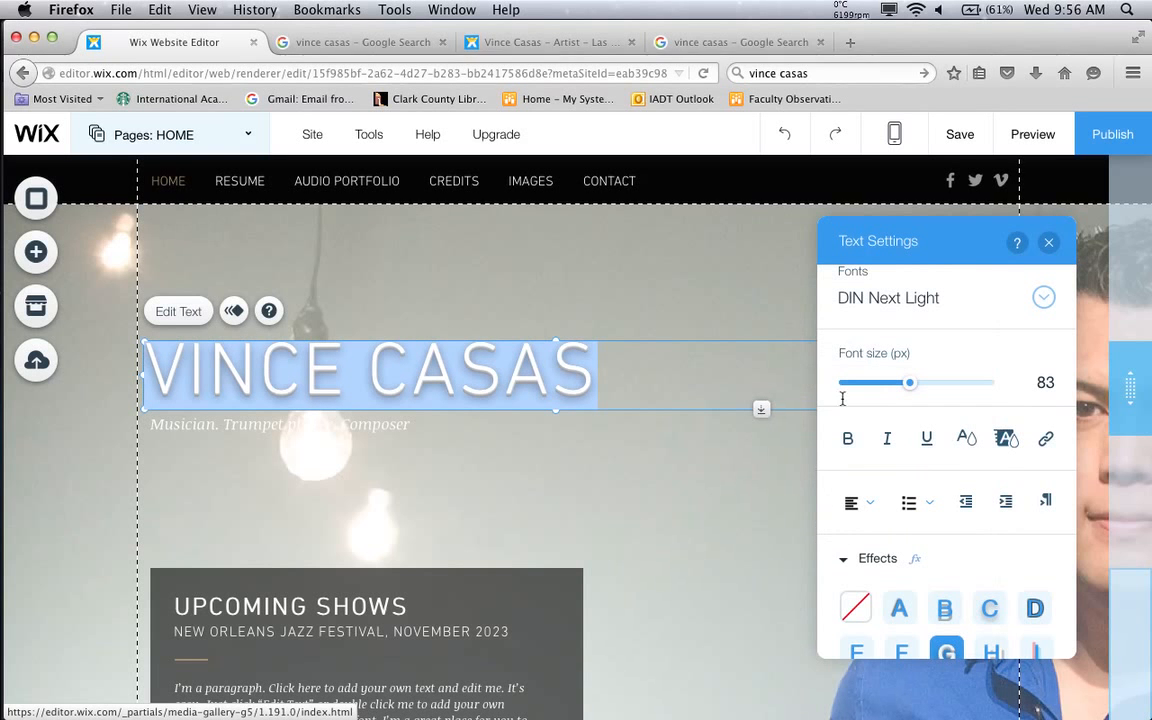
{"action": "left_click", "coordinate": [1048, 242]}
{"action": "left_click", "coordinate": [779, 316]}
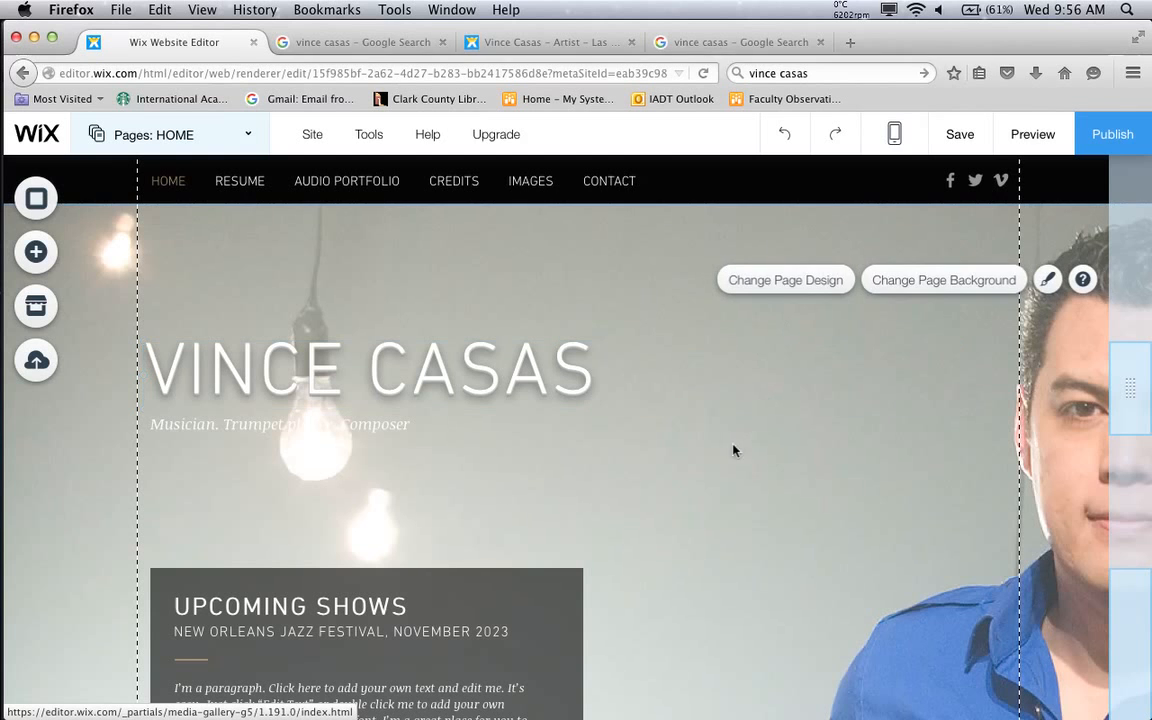
Replace the tagline under the site title with "Singer/Songwriter"
{"action": "left_click", "coordinate": [290, 418]}
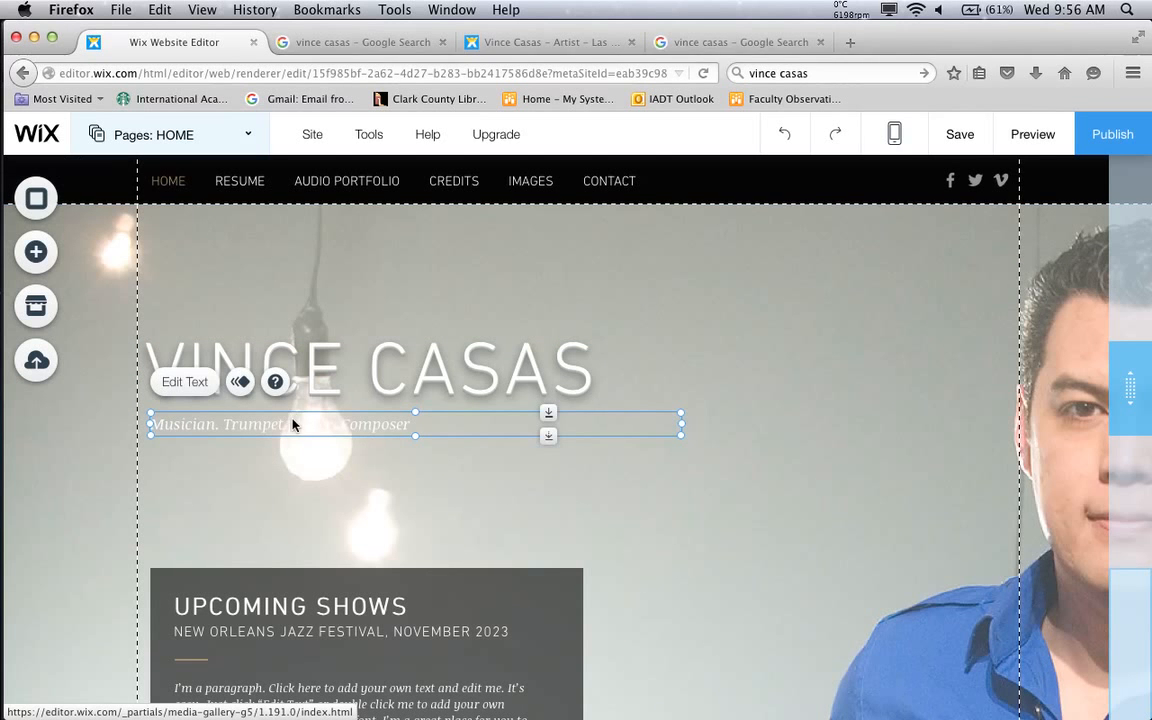
{"action": "left_click", "coordinate": [201, 382]}
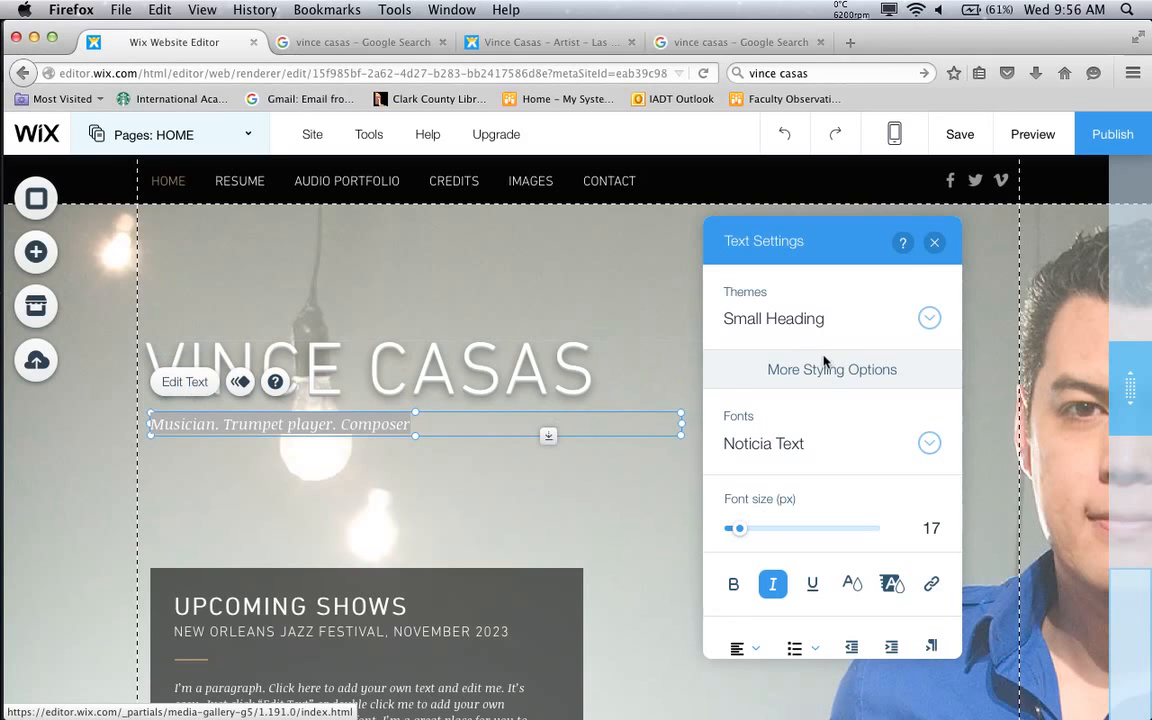
{"action": "left_click", "coordinate": [934, 244]}
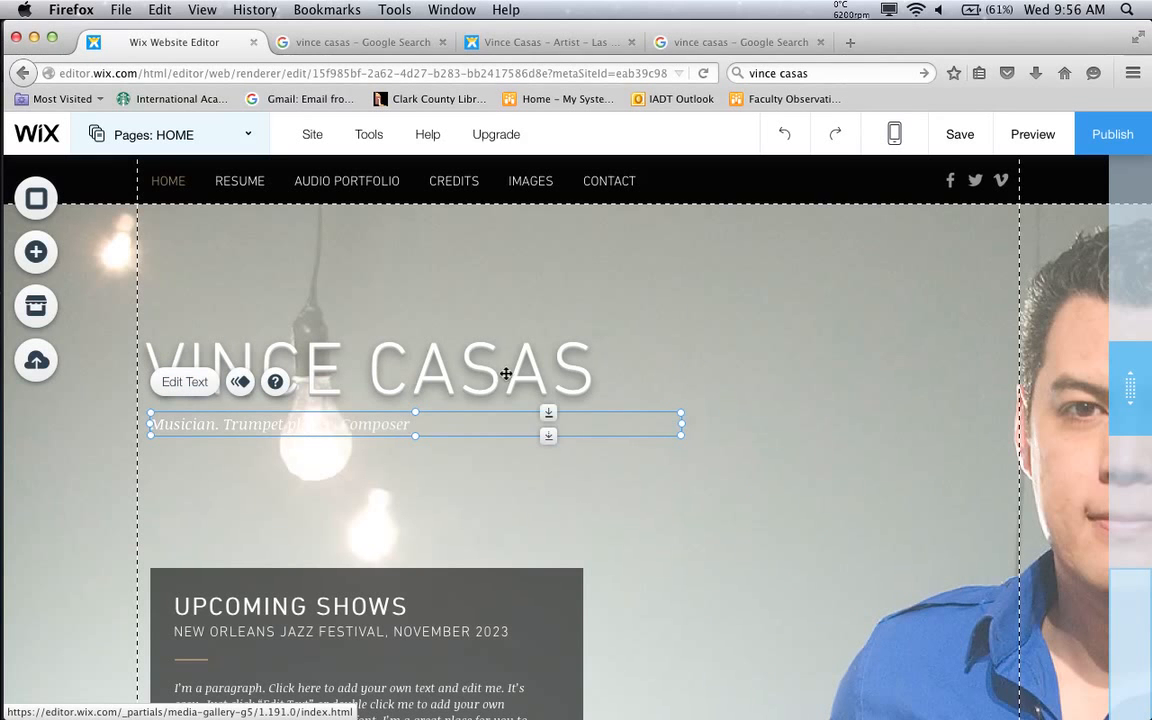
{"action": "double_click", "coordinate": [333, 419]}
{"action": "triple_click", "coordinate": [333, 420]}
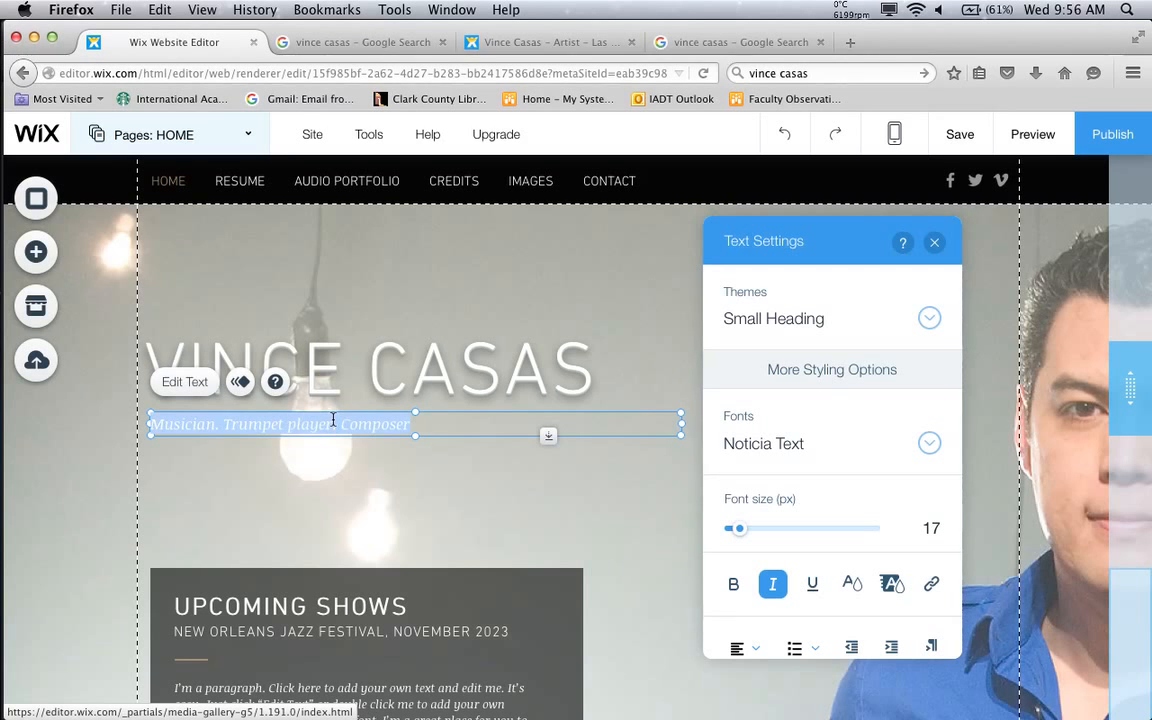
{"action": "key", "text": "BackSpace"}
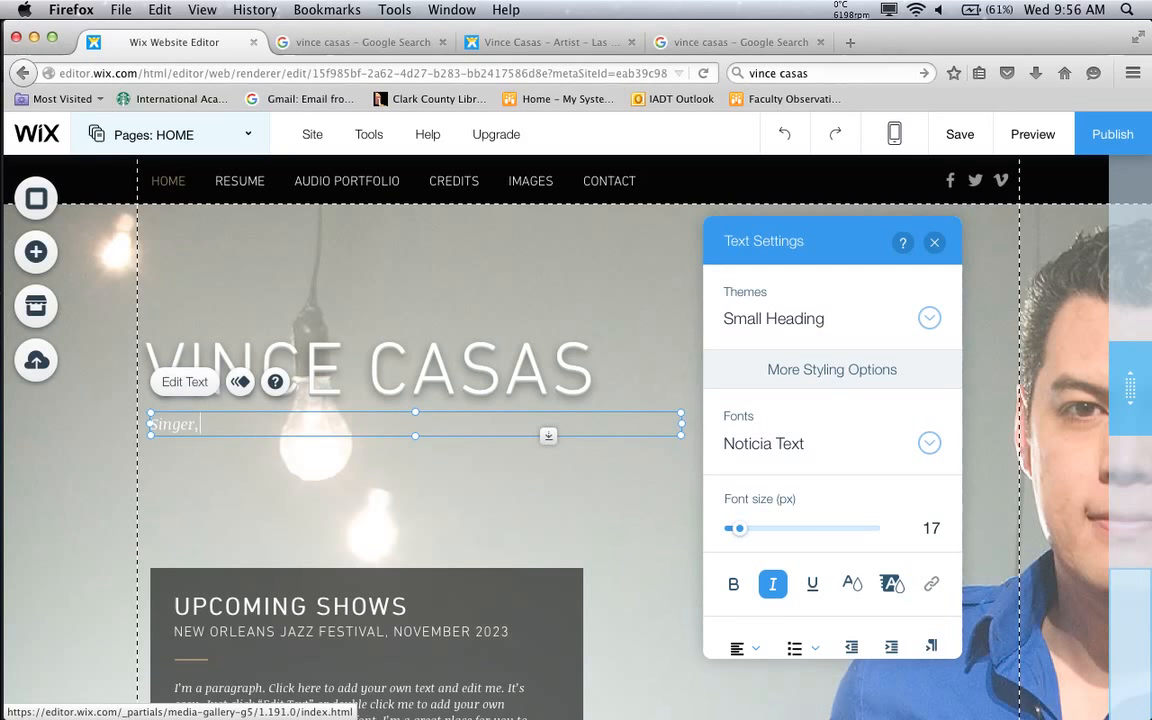
{"action": "type", "text": "Singer/Songwriter"}
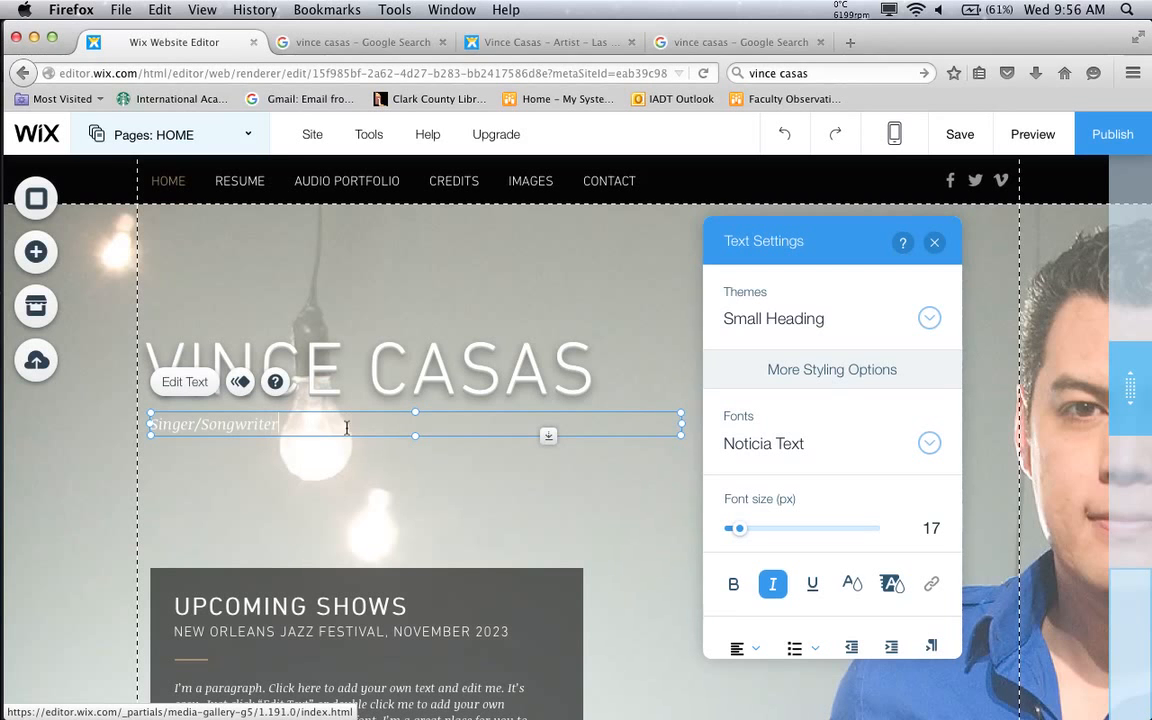
Apply a shadow text effect to the whole "Singer/Songwriter" tagline and close its text settings
{"action": "key", "text": "super+a"}
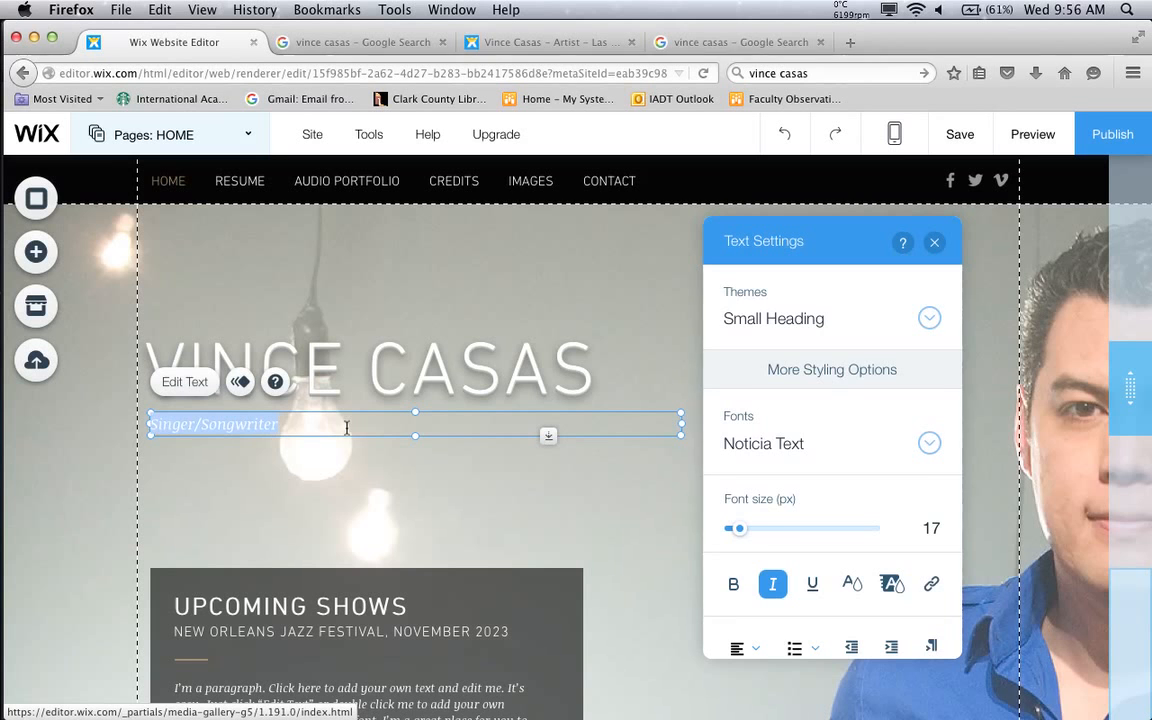
{"action": "scroll", "coordinate": [863, 568], "scroll_direction": "down", "scroll_amount": 4}
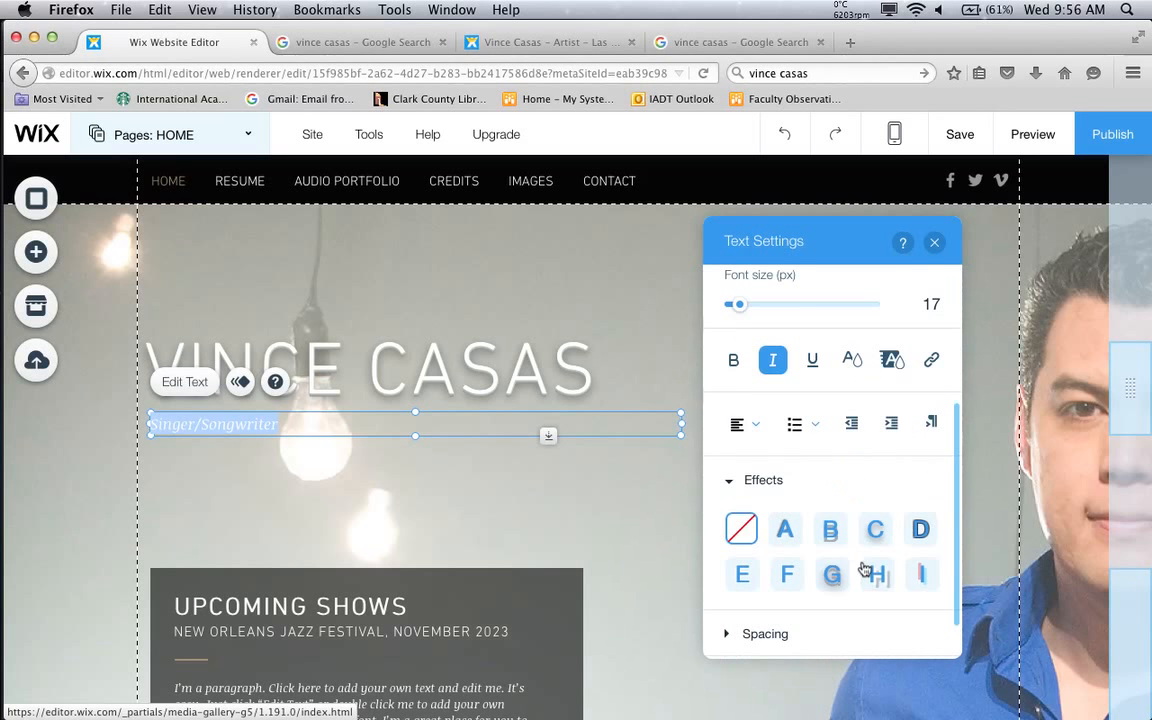
{"action": "left_click", "coordinate": [560, 515]}
Review the HOME page's layout and section spacing from the site title down to the signup form and footer
{"action": "scroll", "coordinate": [478, 528], "scroll_direction": "down", "scroll_amount": 5}
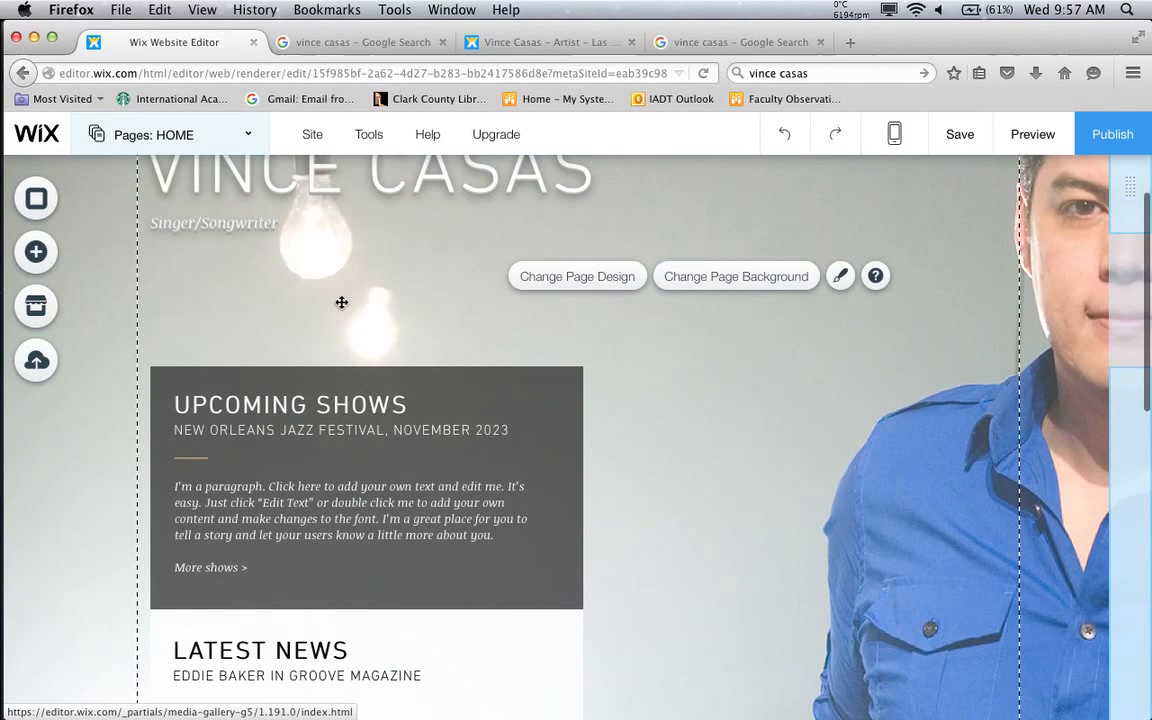
{"action": "scroll", "coordinate": [345, 300], "scroll_direction": "up", "scroll_amount": 4}
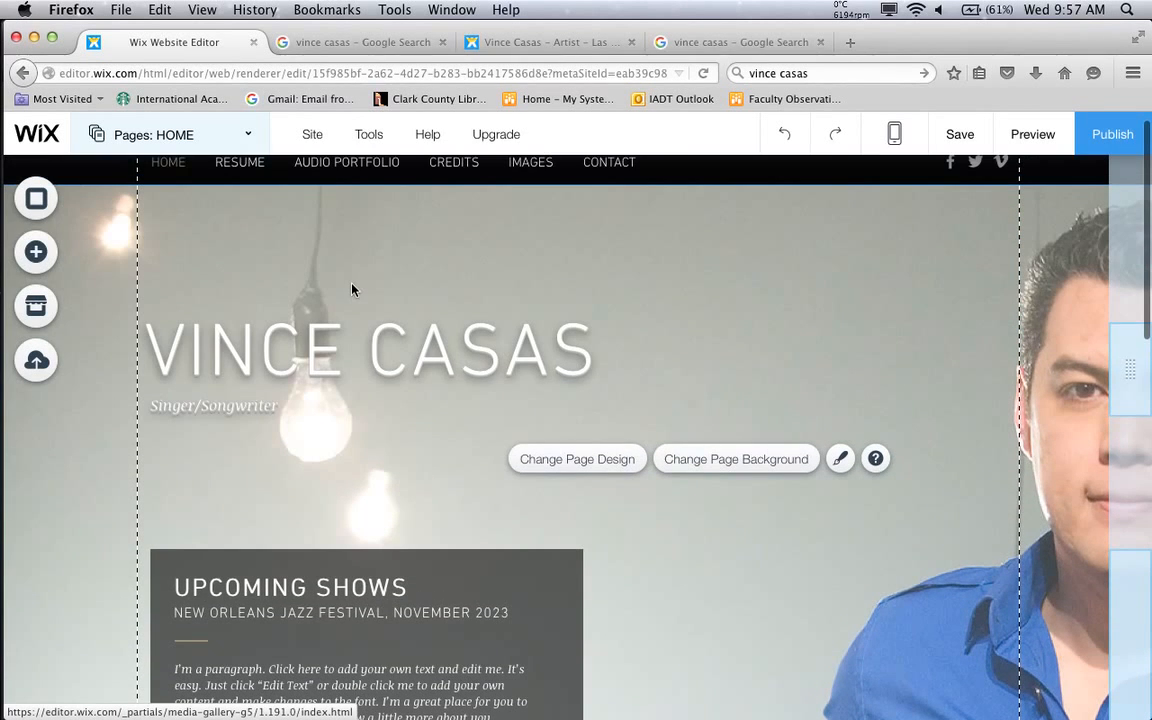
{"action": "left_click", "coordinate": [298, 346]}
{"action": "scroll", "coordinate": [347, 409], "scroll_direction": "up", "scroll_amount": 1}
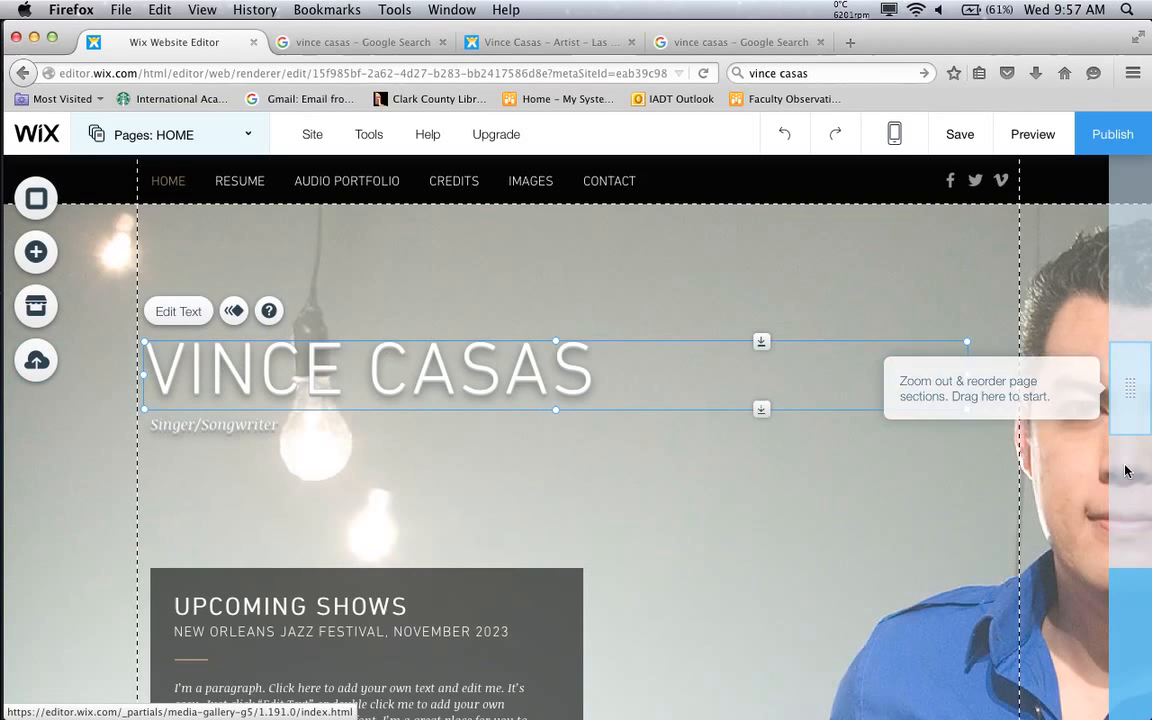
{"action": "left_click", "coordinate": [1131, 609]}
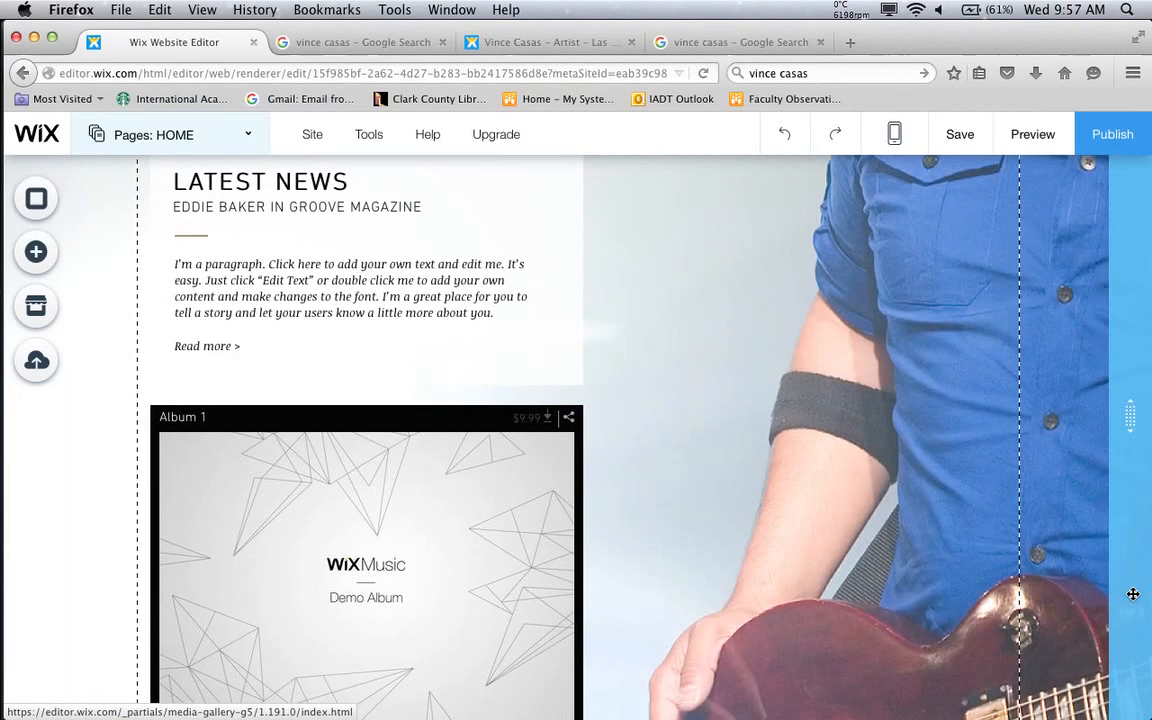
{"action": "scroll", "coordinate": [700, 390], "scroll_direction": "up", "scroll_amount": 10}
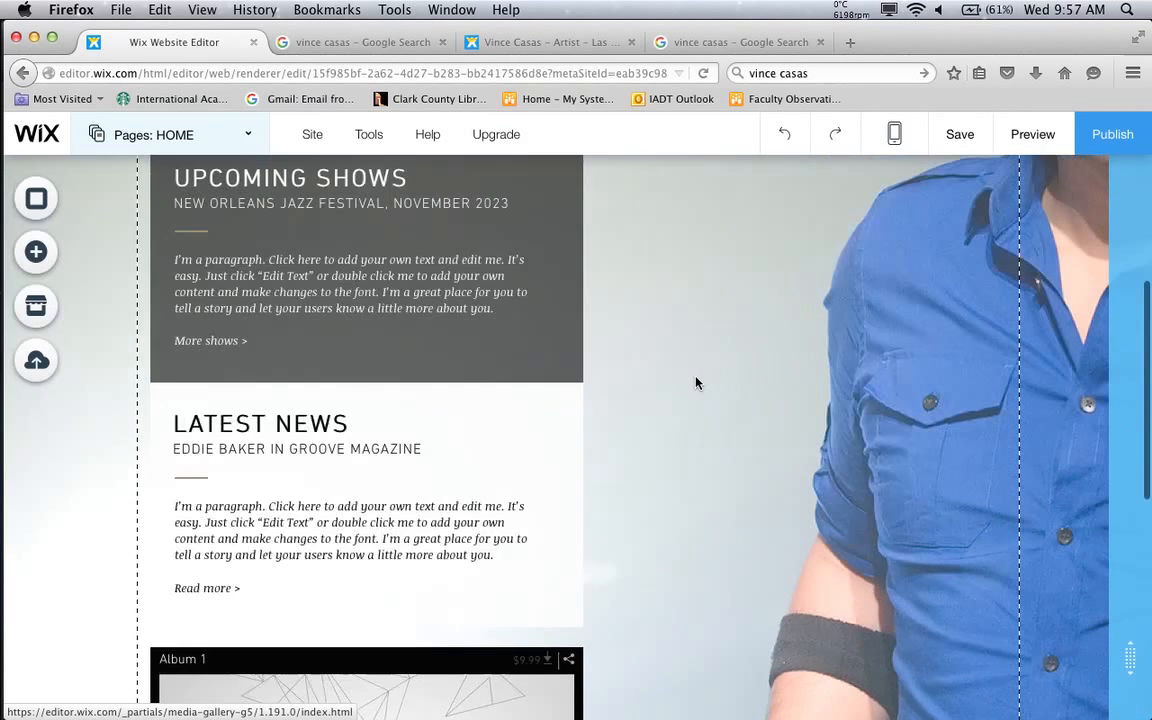
{"action": "scroll", "coordinate": [697, 383], "scroll_direction": "down", "scroll_amount": 3}
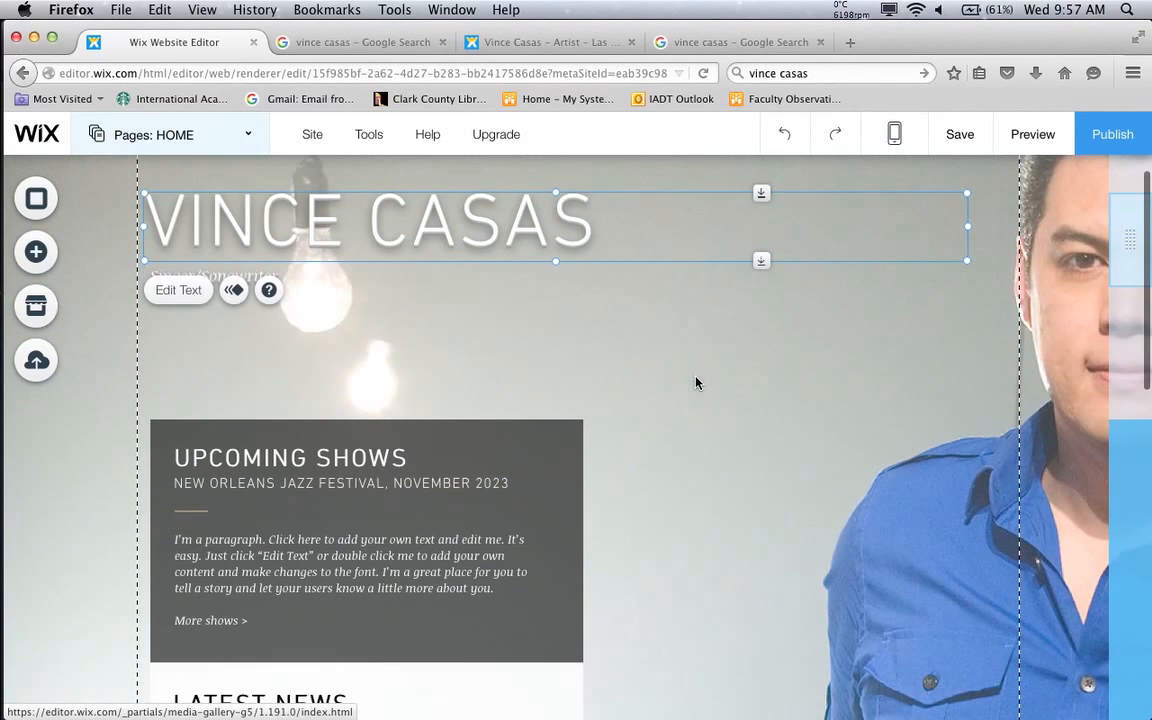
{"action": "left_click", "coordinate": [528, 463]}
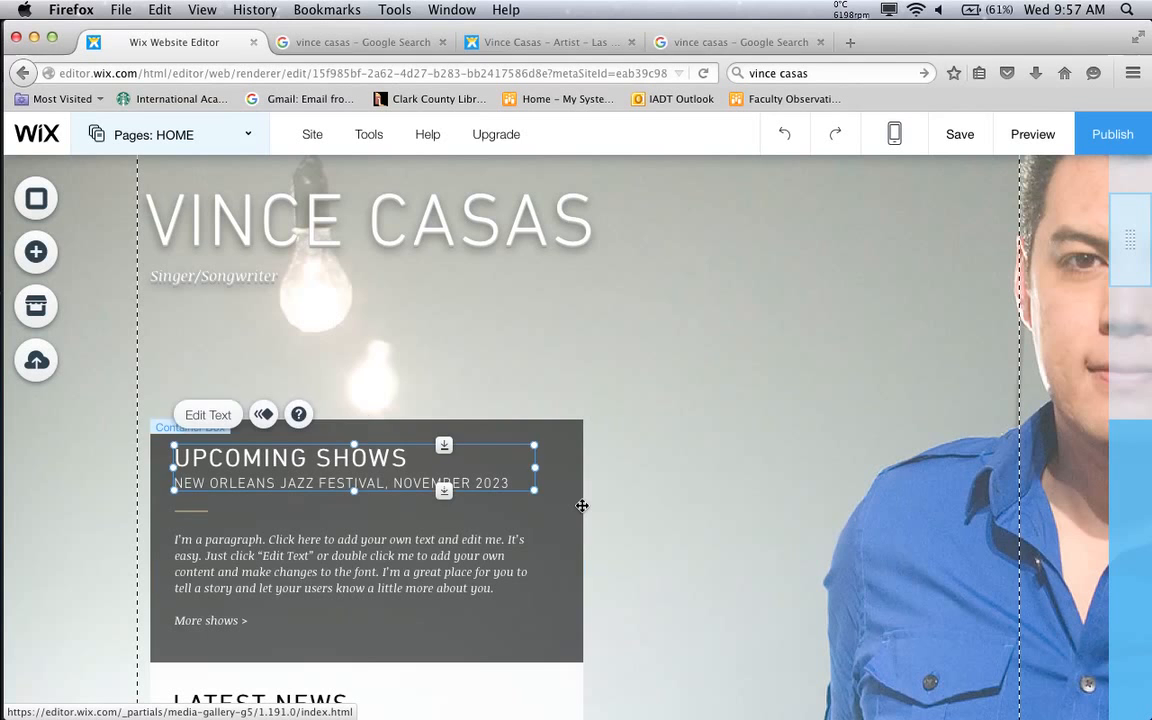
{"action": "left_click", "coordinate": [581, 503]}
{"action": "left_click", "coordinate": [821, 537]}
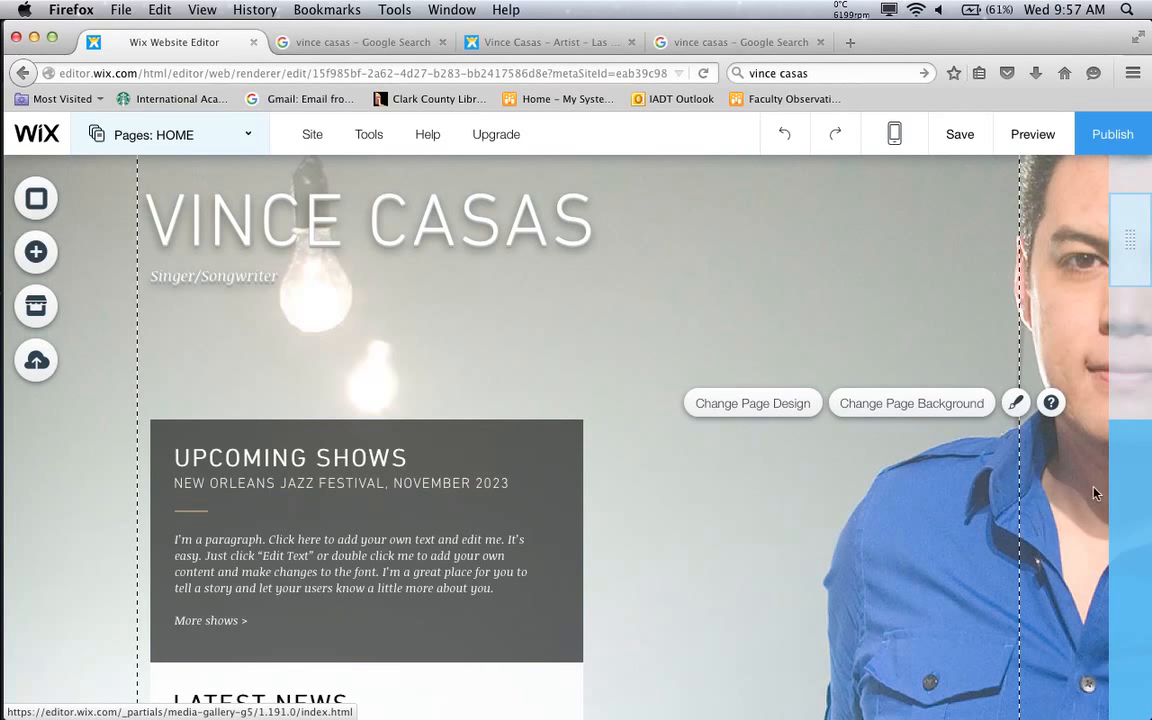
{"action": "scroll", "coordinate": [1117, 487], "scroll_direction": "down", "scroll_amount": 10}
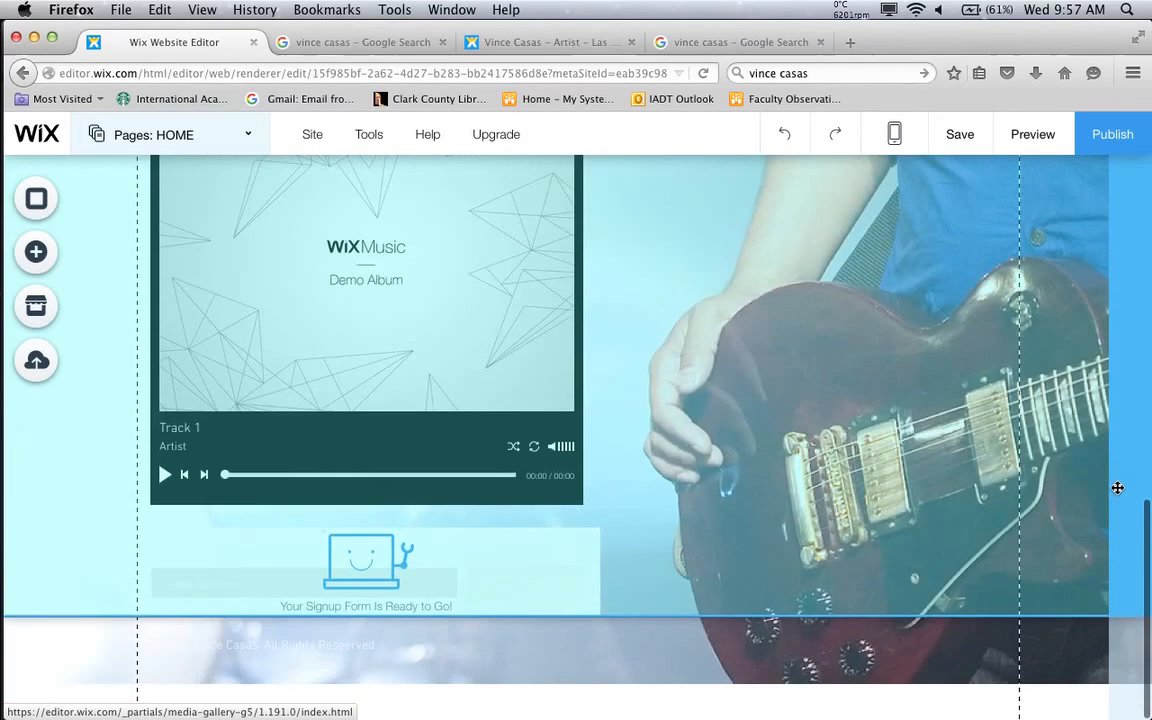
{"action": "scroll", "coordinate": [1117, 487], "scroll_direction": "up", "scroll_amount": 15}
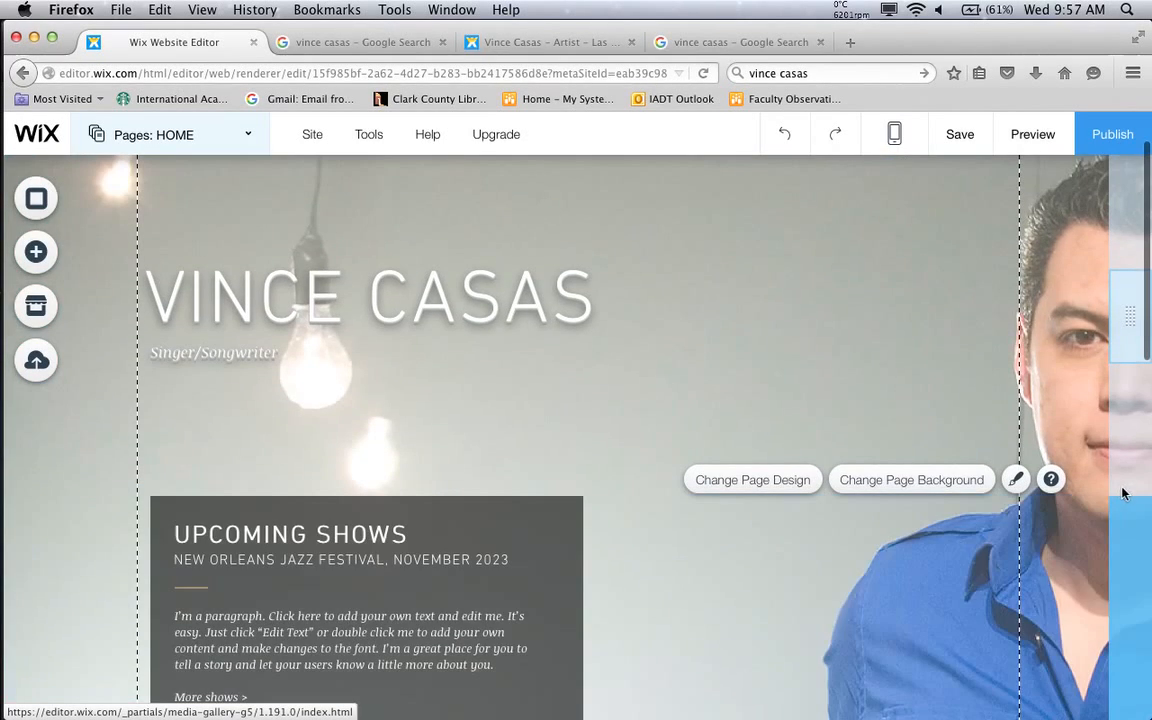
{"action": "scroll", "coordinate": [1120, 495], "scroll_direction": "down", "scroll_amount": 5}
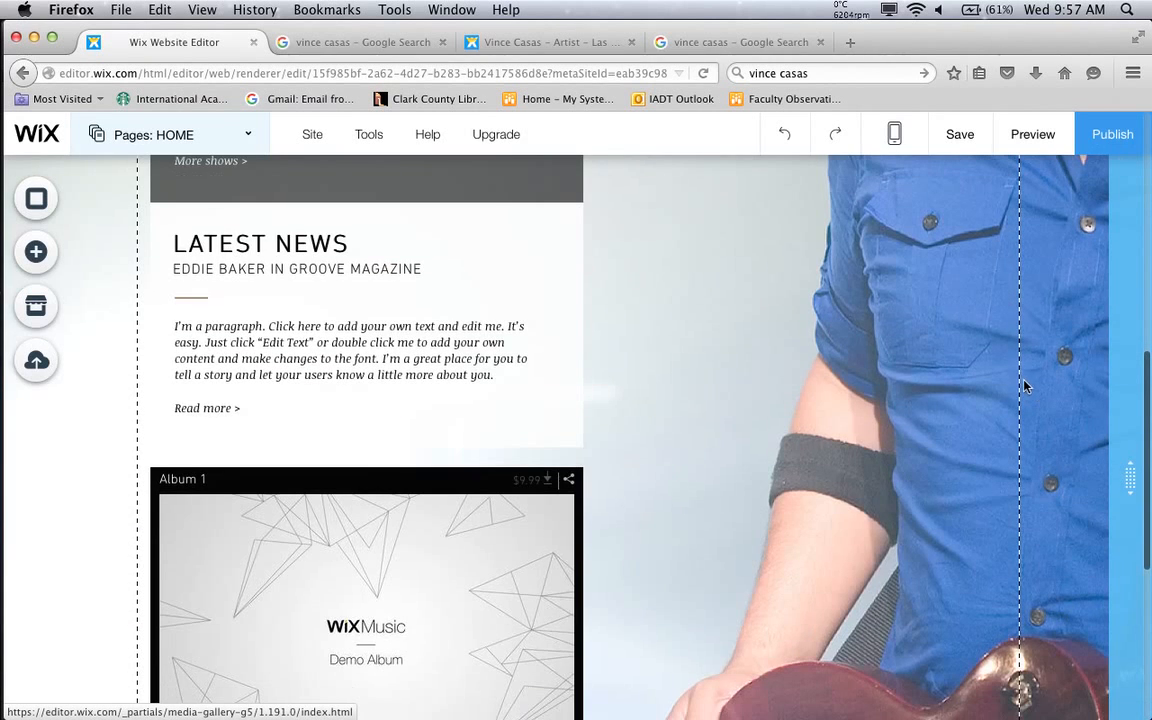
{"action": "scroll", "coordinate": [1025, 385], "scroll_direction": "up", "scroll_amount": 8}
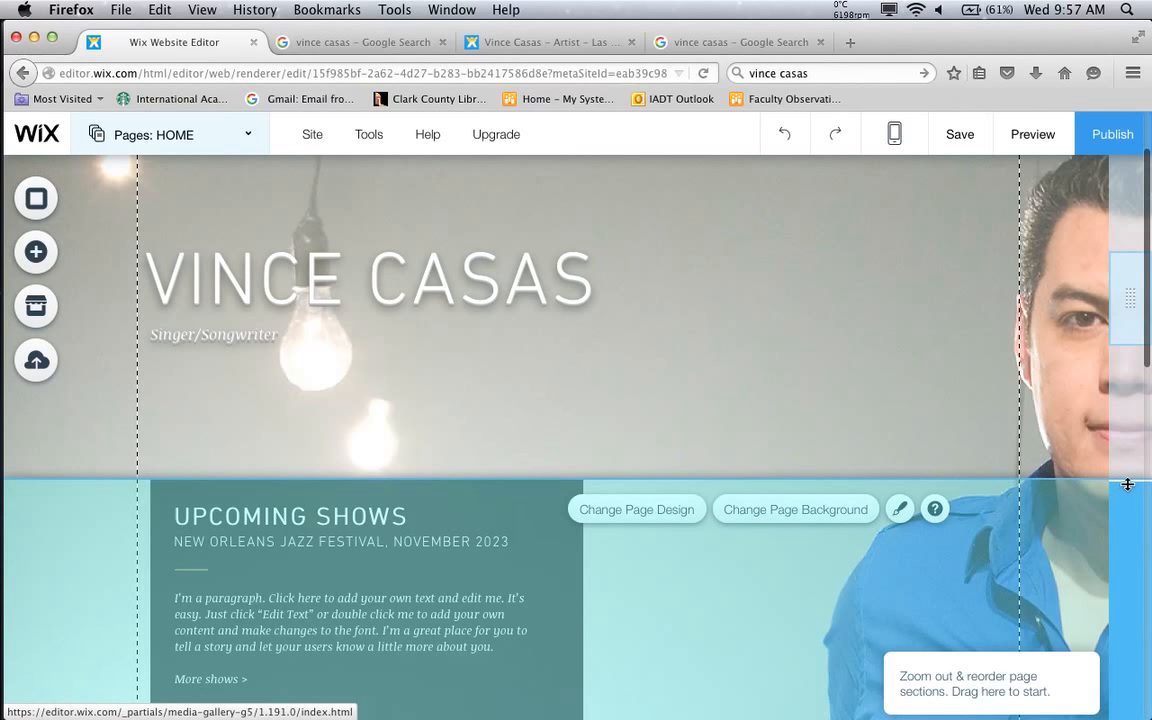
Move the UPCOMING SHOWS box and all sections below it up to just beneath the tagline
{"action": "left_click_drag", "start_coordinate": [1128, 469], "coordinate": [1132, 368]}
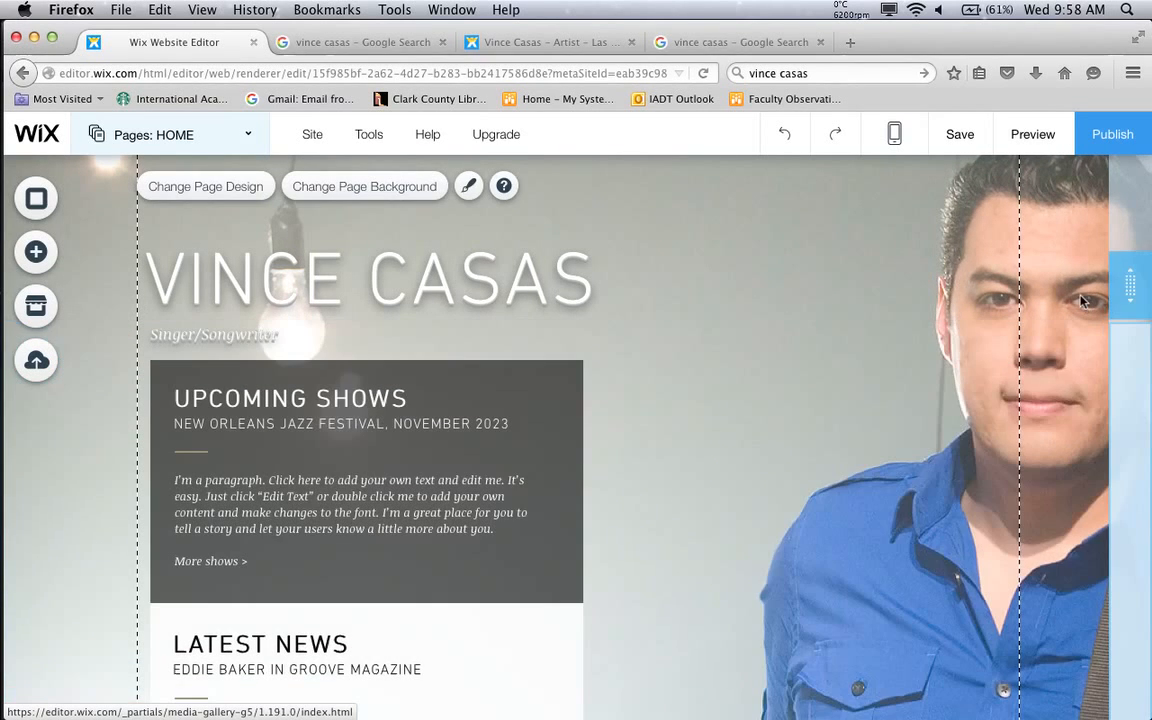
{"action": "scroll", "coordinate": [858, 371], "scroll_direction": "down", "scroll_amount": 2}
{"action": "scroll", "coordinate": [953, 418], "scroll_direction": "up", "scroll_amount": 3}
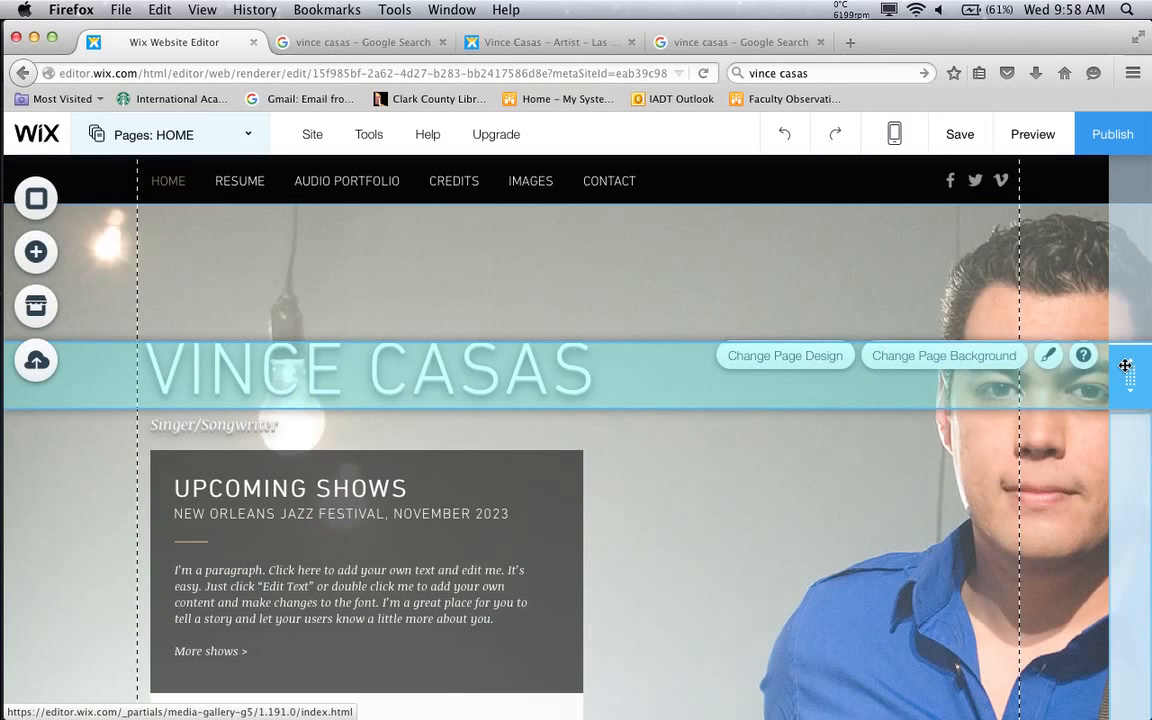
Move the site title and all content below it up together, closer to the header menu
{"action": "left_click_drag", "start_coordinate": [1126, 337], "coordinate": [1127, 224]}
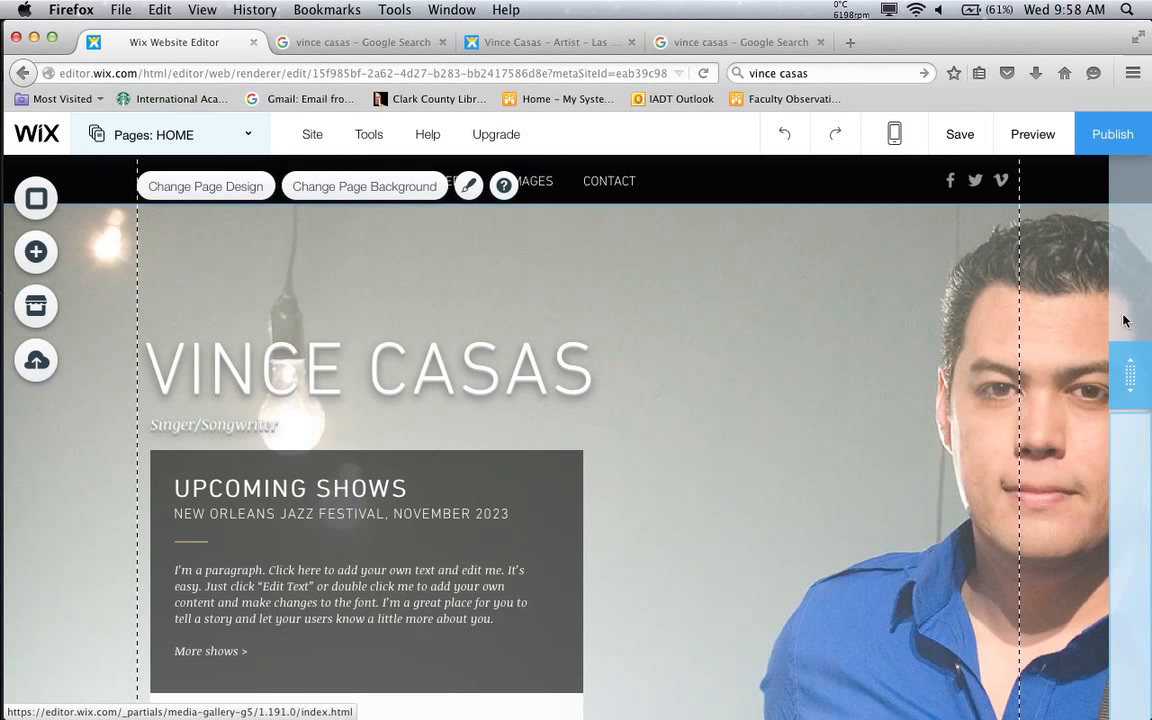
{"action": "left_click_drag", "start_coordinate": [1136, 366], "coordinate": [1133, 187]}
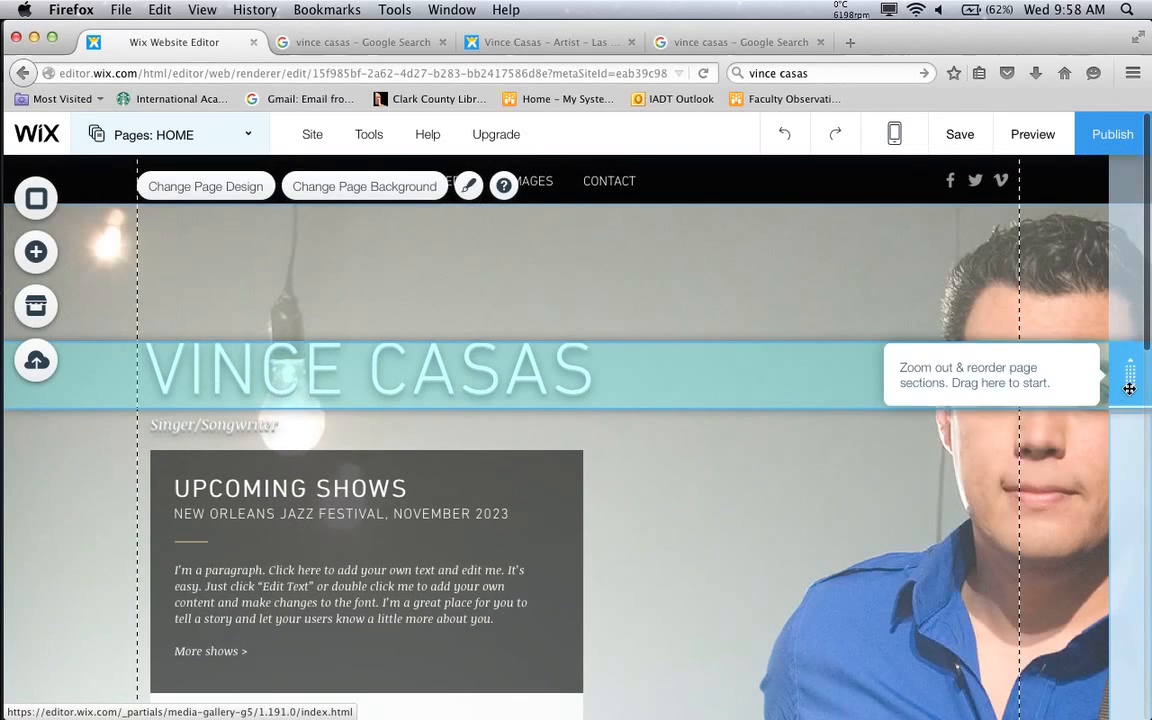
{"action": "left_click", "coordinate": [1132, 340]}
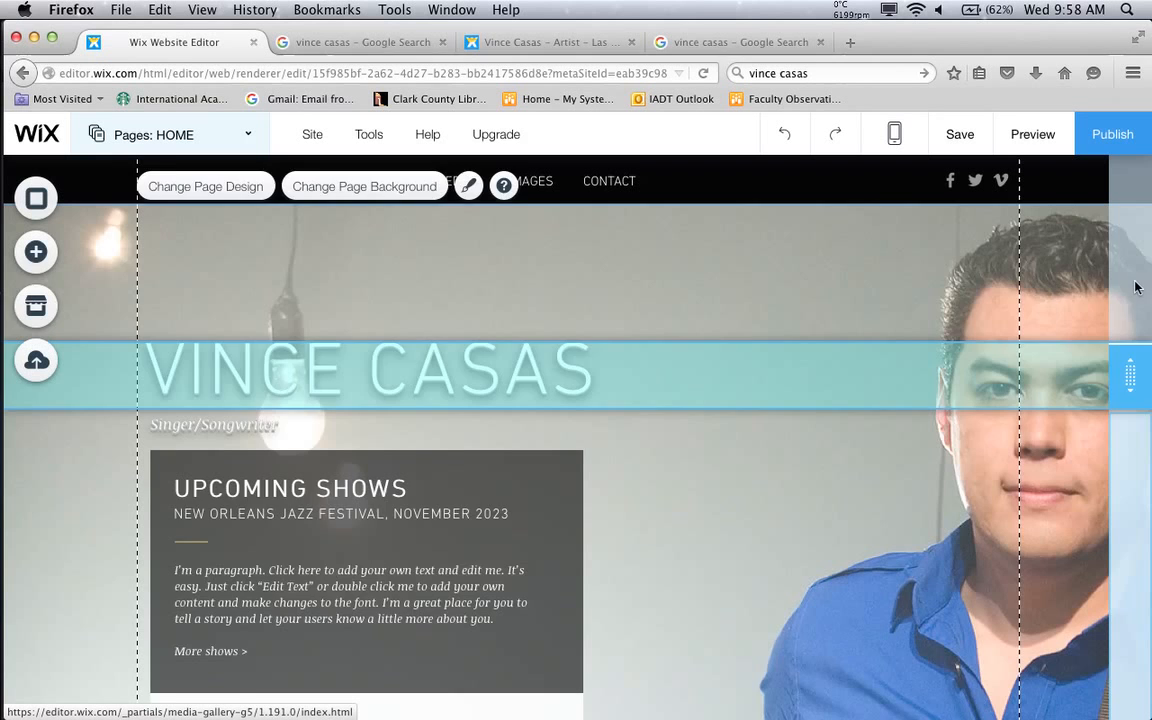
{"action": "scroll", "coordinate": [1135, 287], "scroll_direction": "down", "scroll_amount": 2}
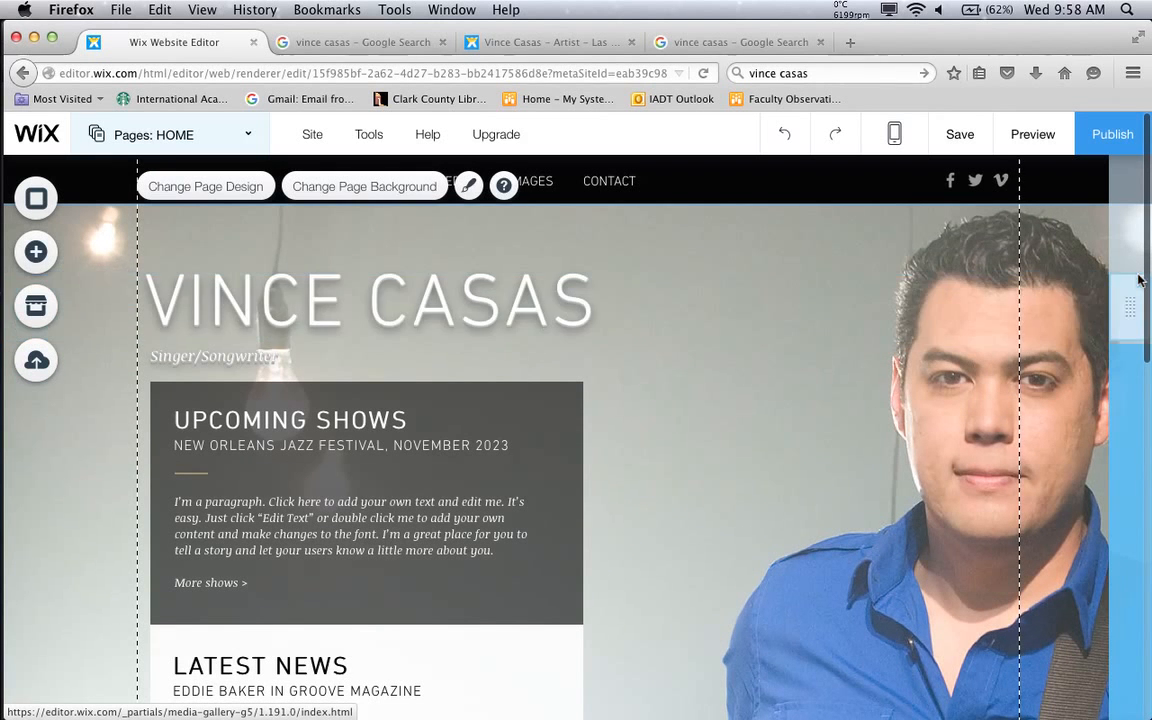
{"action": "scroll", "coordinate": [1131, 251], "scroll_direction": "down", "scroll_amount": 1}
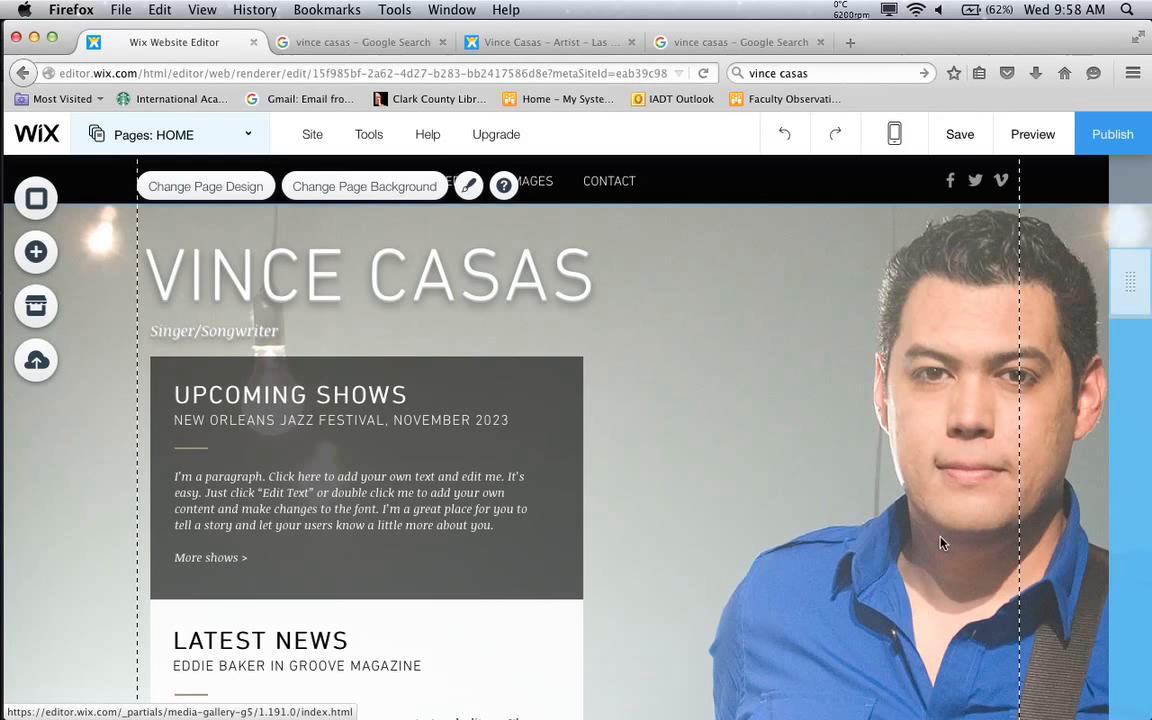
Check the tightened HOME page layout, save the site, and dismiss the save confirmation without publishing
{"action": "scroll", "coordinate": [940, 543], "scroll_direction": "down", "scroll_amount": 10}
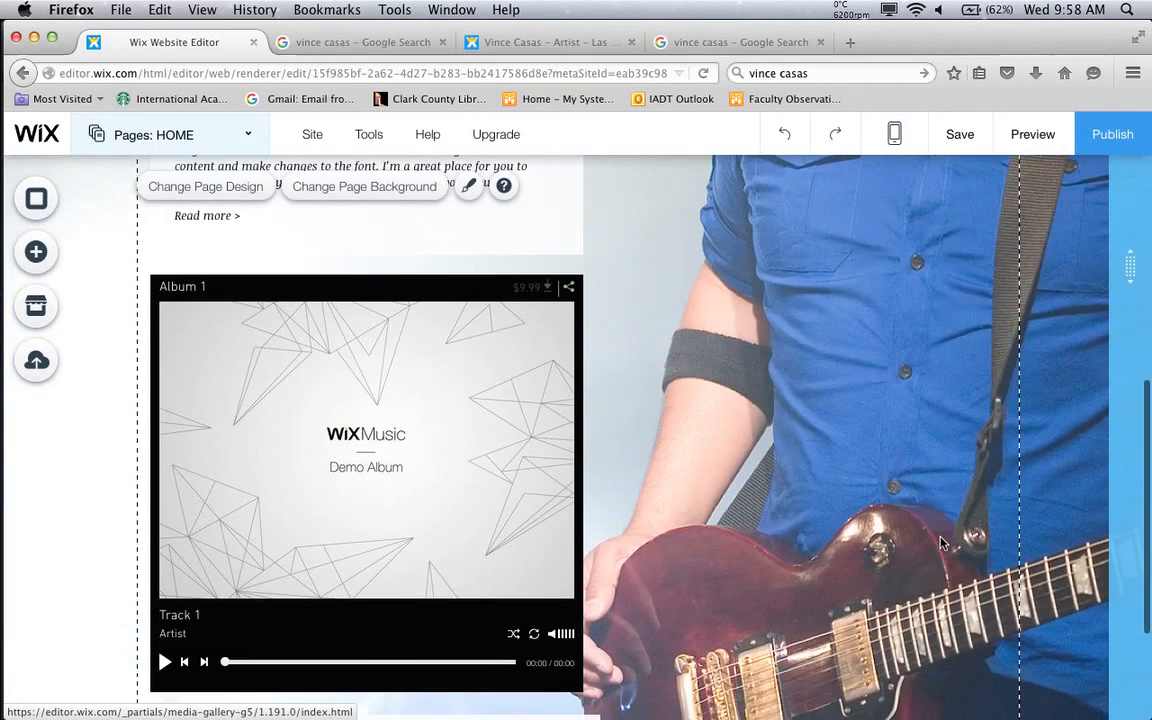
{"action": "scroll", "coordinate": [940, 543], "scroll_direction": "up", "scroll_amount": 15}
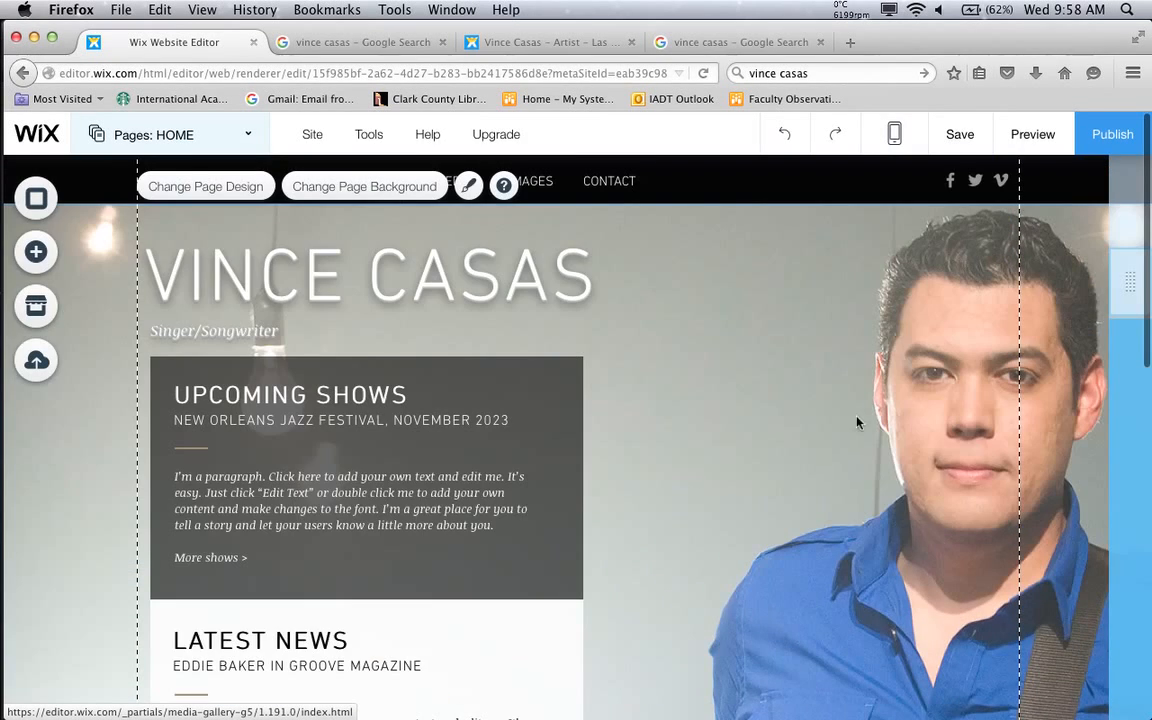
{"action": "left_click", "coordinate": [961, 136]}
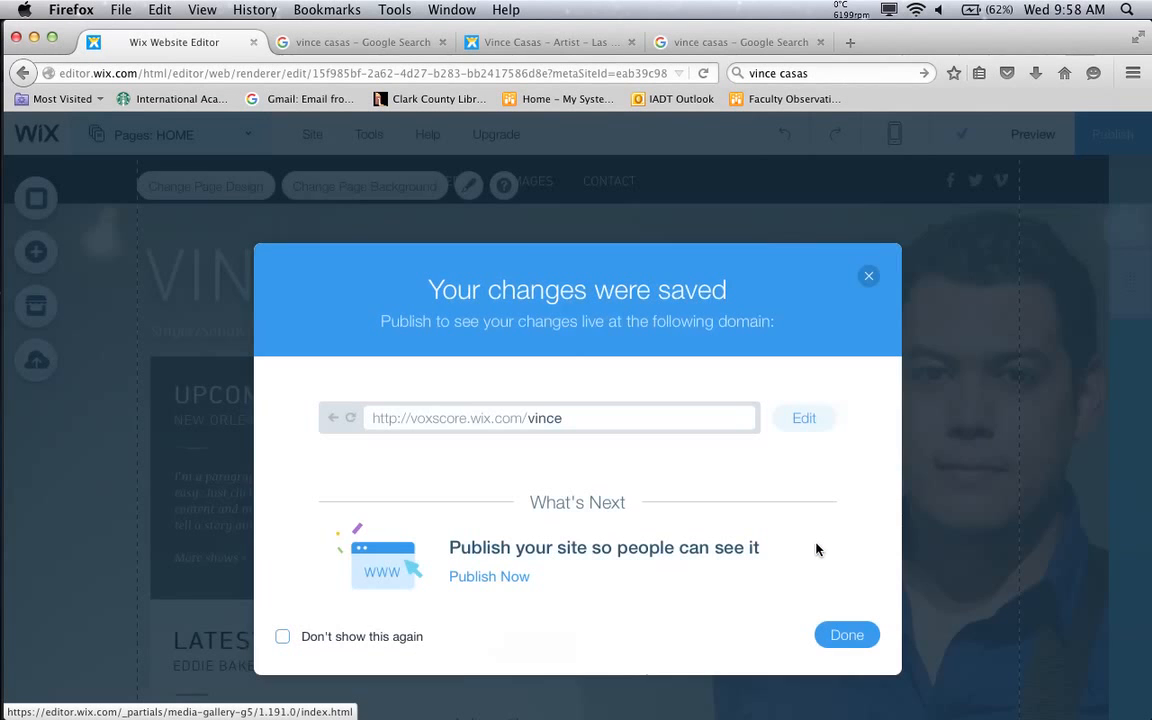
{"action": "left_click", "coordinate": [845, 636]}
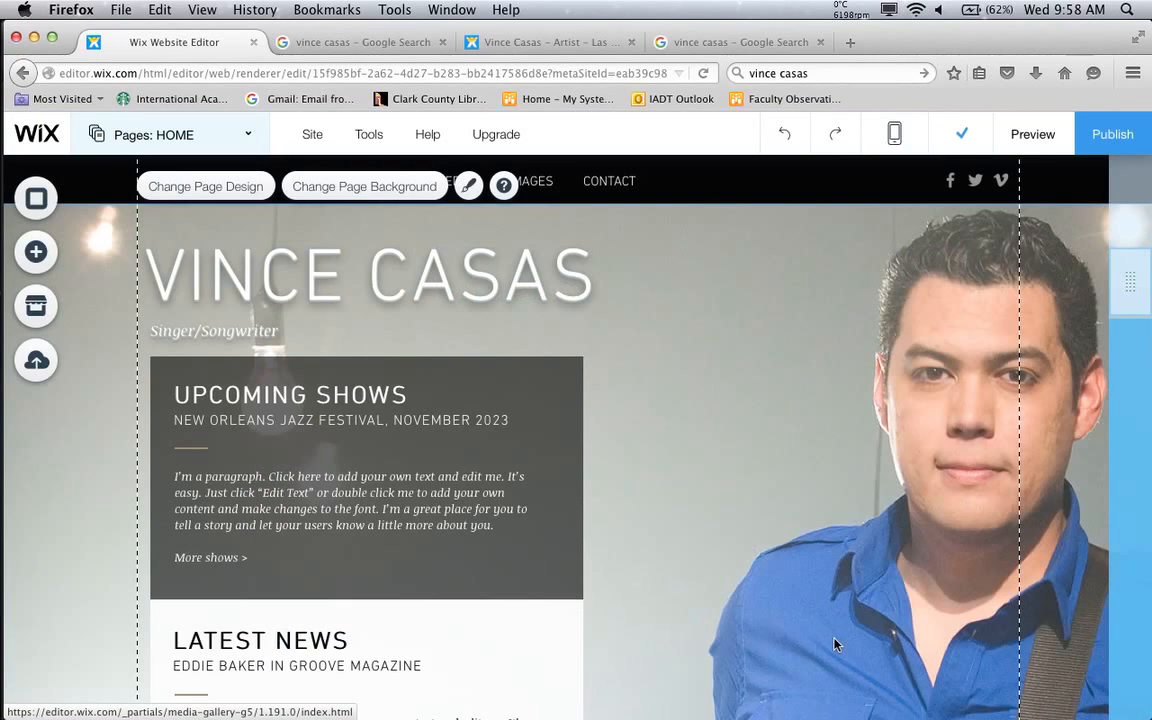
{"action": "scroll", "coordinate": [445, 463], "scroll_direction": "down", "scroll_amount": 3}
{"action": "scroll", "coordinate": [431, 446], "scroll_direction": "down", "scroll_amount": 5}
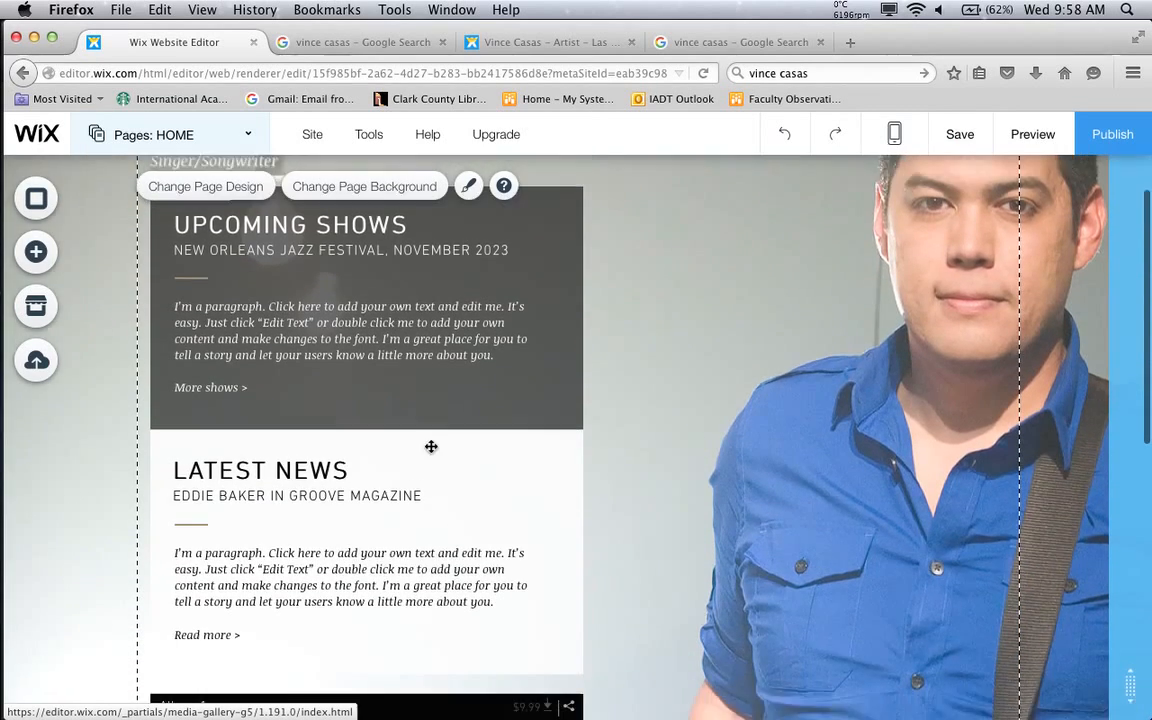
{"action": "scroll", "coordinate": [431, 446], "scroll_direction": "down", "scroll_amount": 2}
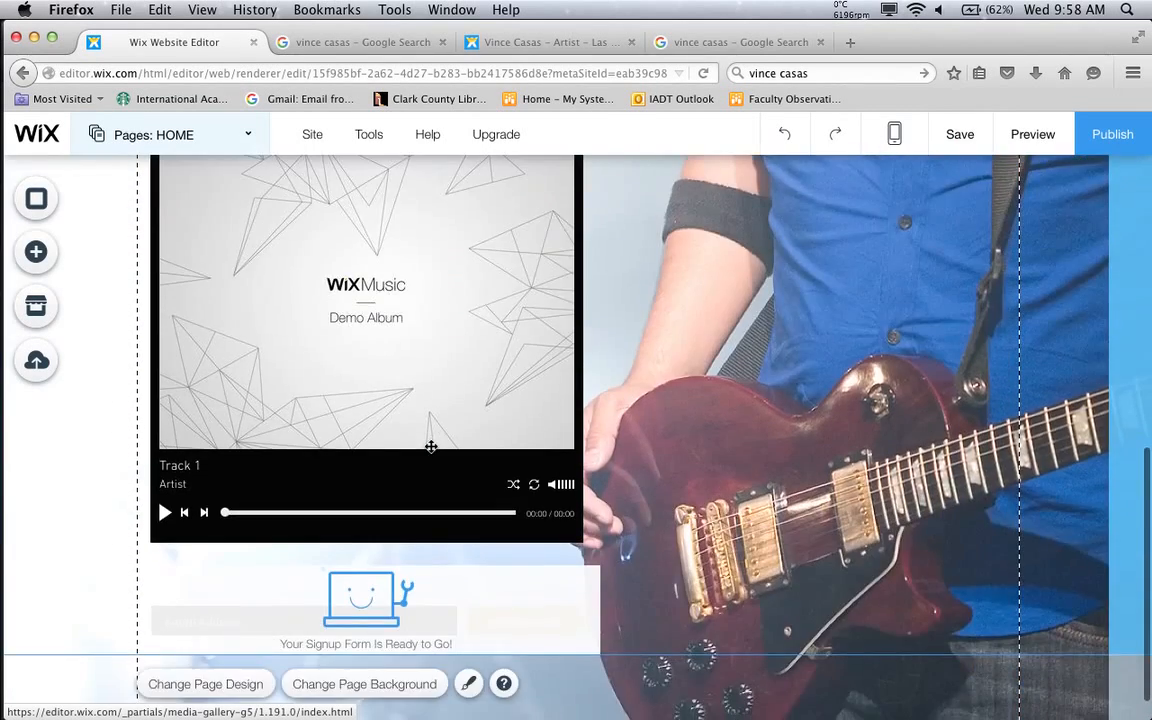
{"action": "scroll", "coordinate": [431, 446], "scroll_direction": "up", "scroll_amount": 10}
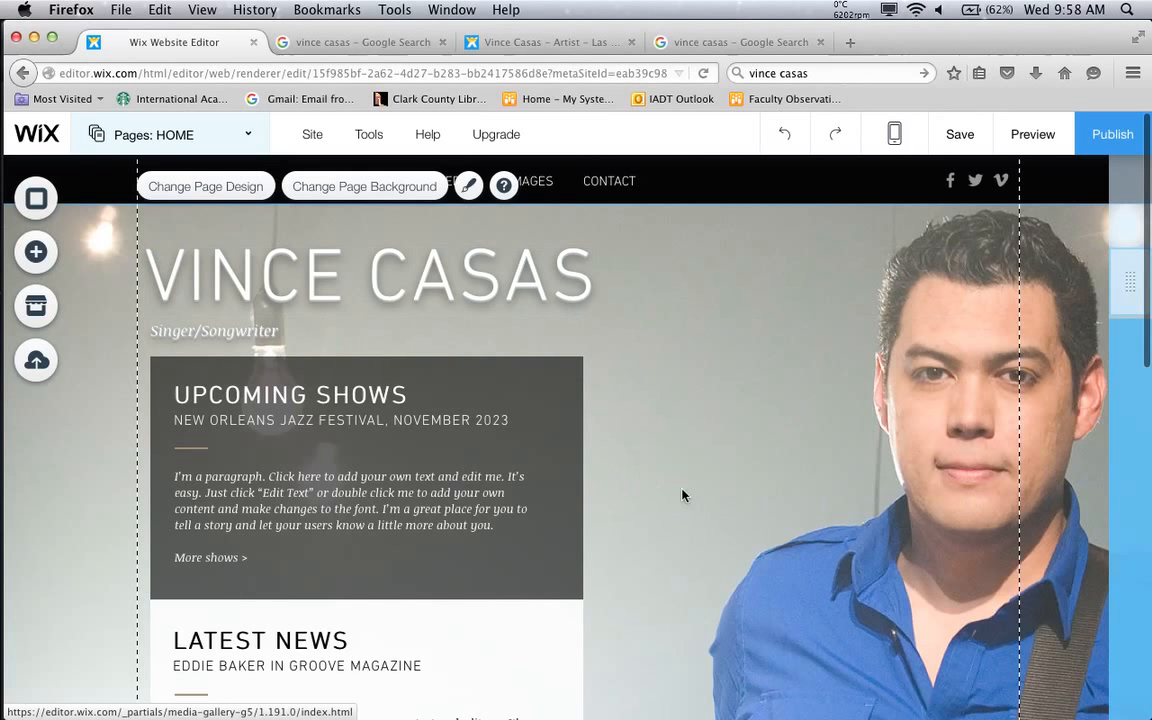
Add a themed paragraph text element and place it in the empty background area between the tagline and the guitarist's face
{"action": "left_click", "coordinate": [36, 253]}
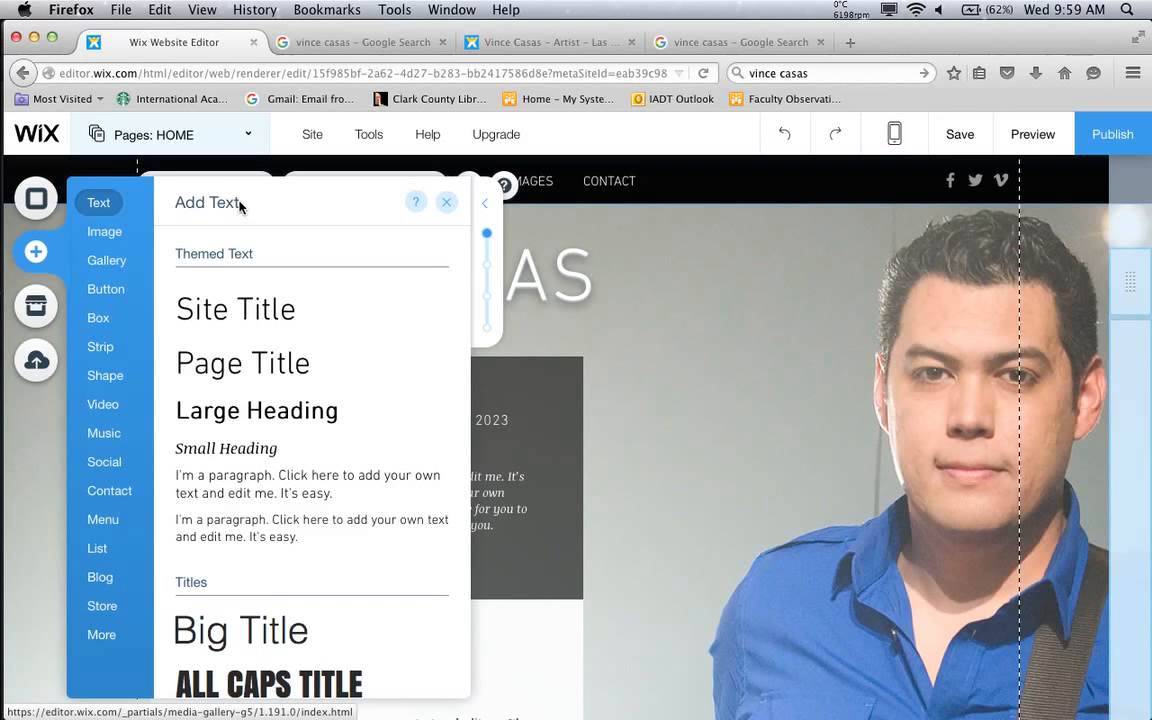
{"action": "scroll", "coordinate": [265, 408], "scroll_direction": "down", "scroll_amount": 10}
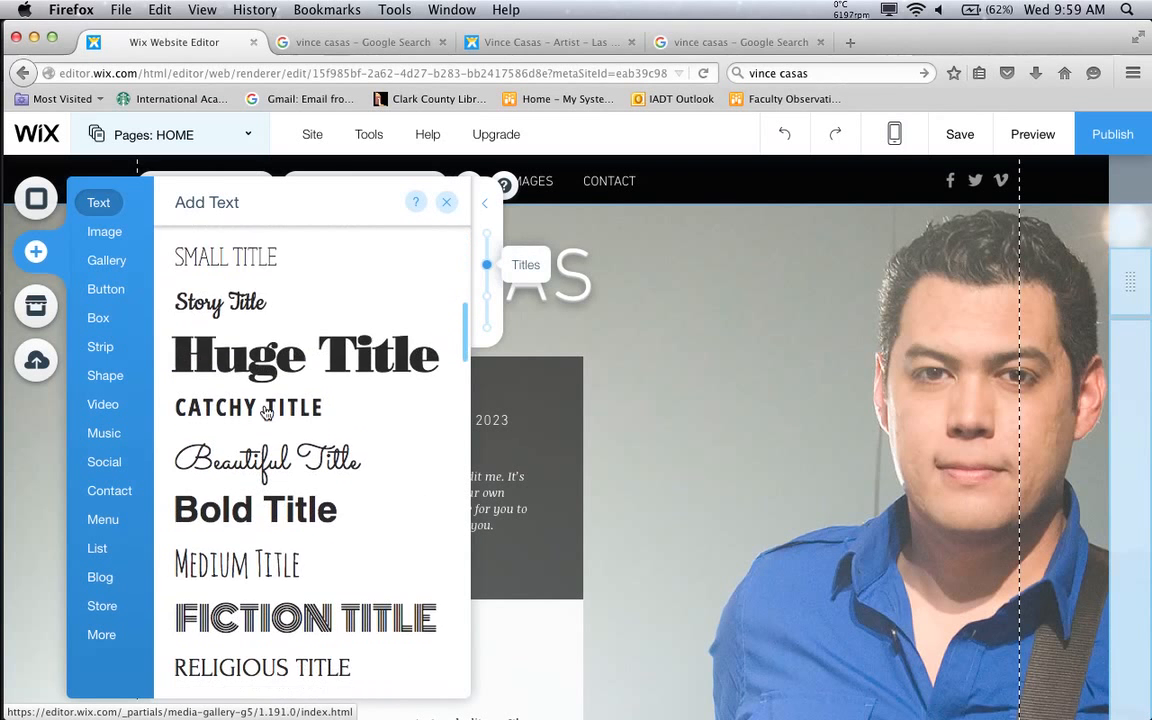
{"action": "scroll", "coordinate": [265, 408], "scroll_direction": "down", "scroll_amount": 3}
{"action": "scroll", "coordinate": [278, 382], "scroll_direction": "up", "scroll_amount": 8}
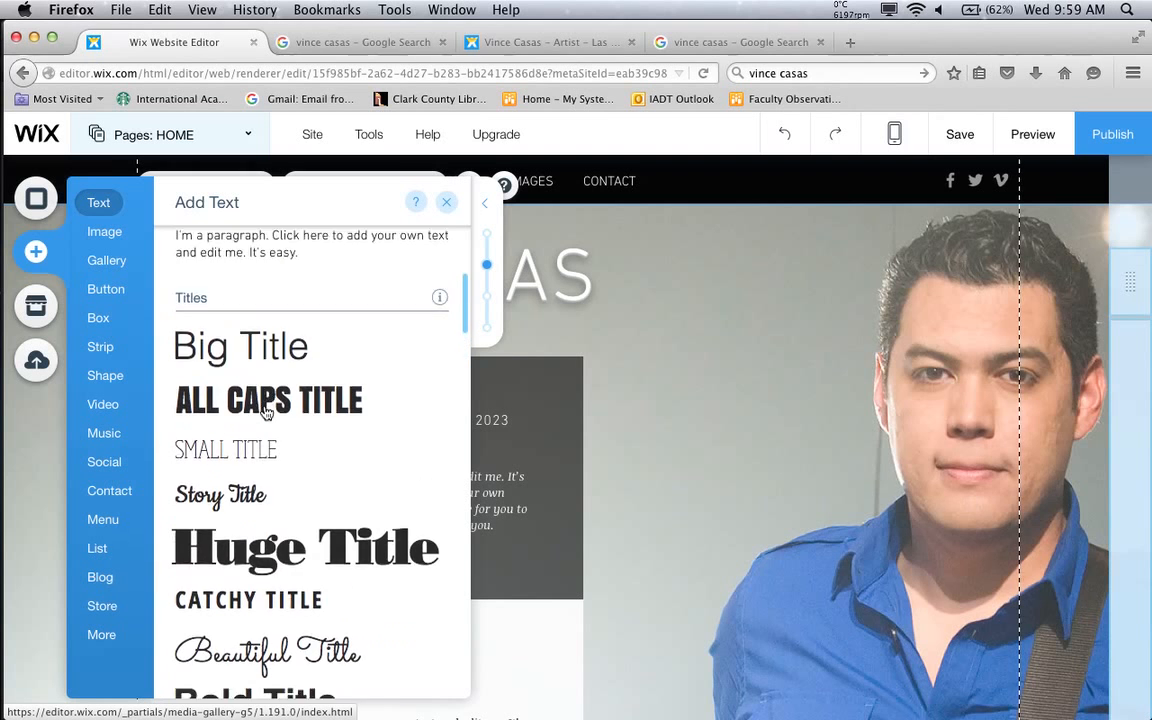
{"action": "scroll", "coordinate": [196, 239], "scroll_direction": "up", "scroll_amount": 4}
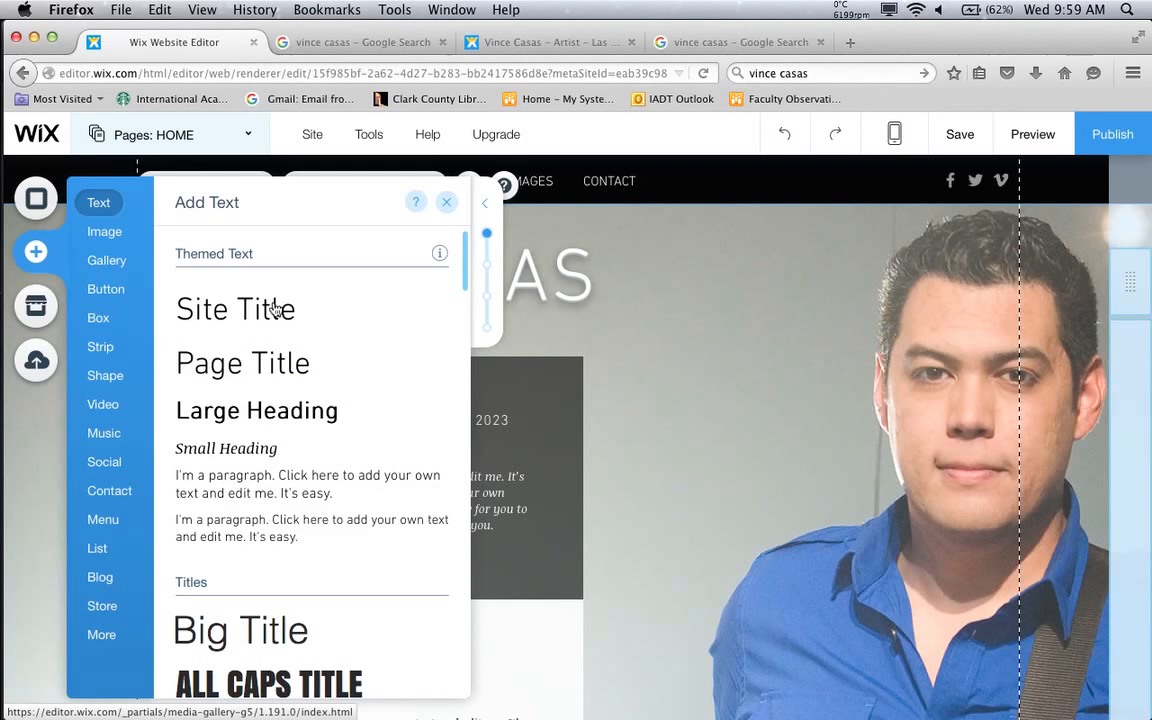
{"action": "left_click", "coordinate": [275, 483]}
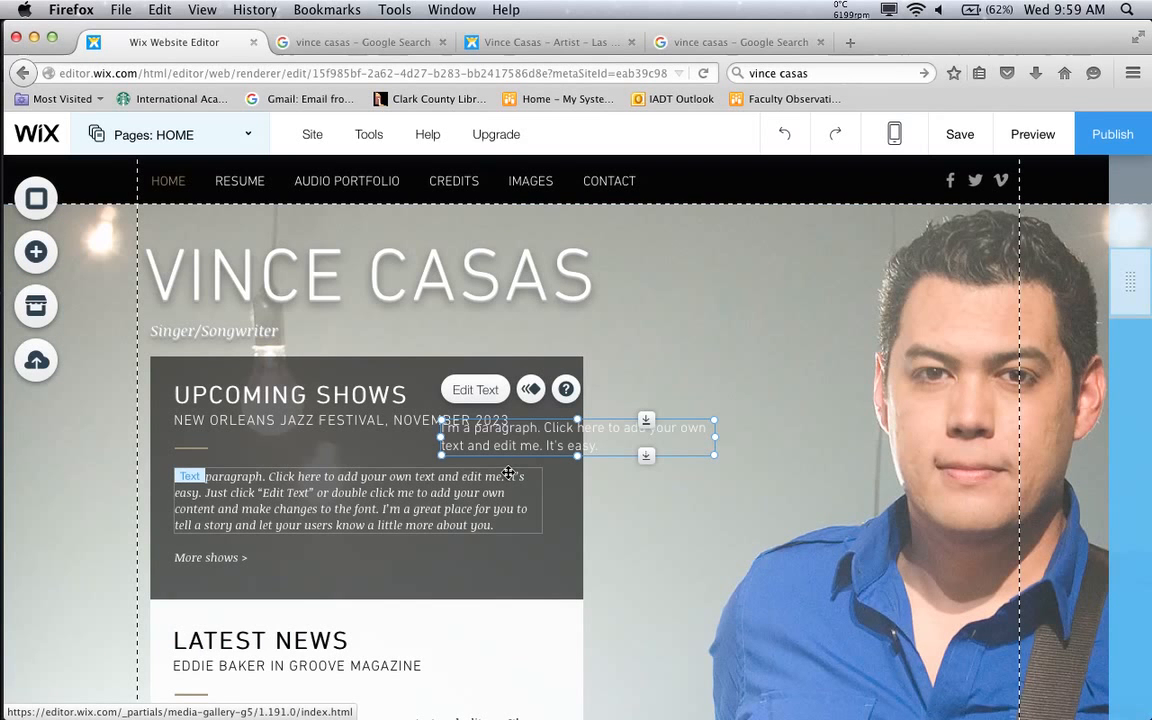
{"action": "left_click_drag", "start_coordinate": [676, 421], "coordinate": [703, 418]}
{"action": "left_click_drag", "start_coordinate": [777, 340], "coordinate": [705, 351]}
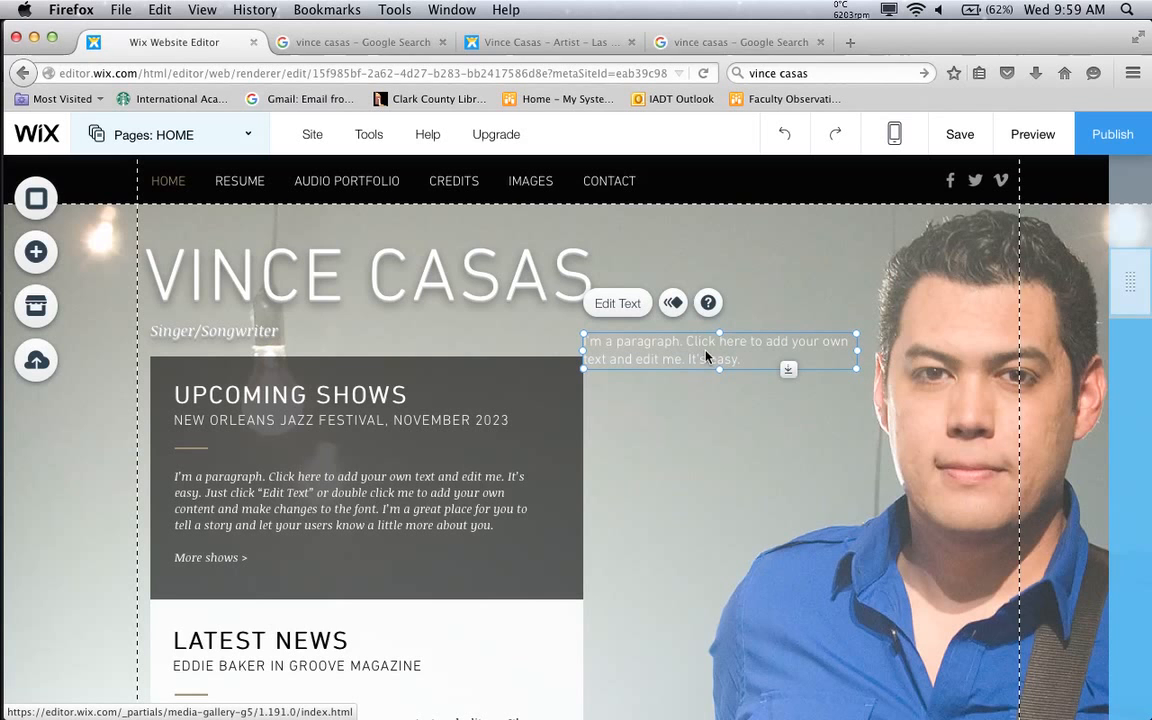
Look through the new paragraph's font, styling and effects settings without changing them, and delete the paragraph from the page
{"action": "double_click", "coordinate": [706, 355]}
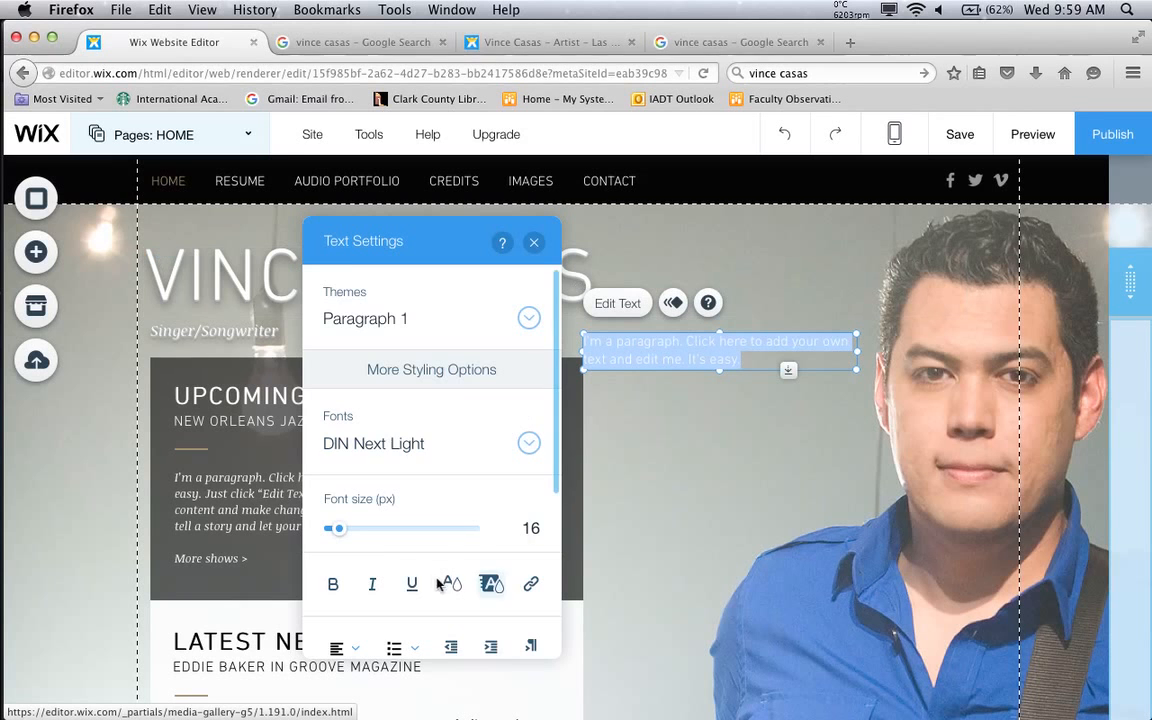
{"action": "scroll", "coordinate": [435, 580], "scroll_direction": "down", "scroll_amount": 2}
{"action": "scroll", "coordinate": [433, 580], "scroll_direction": "down", "scroll_amount": 2}
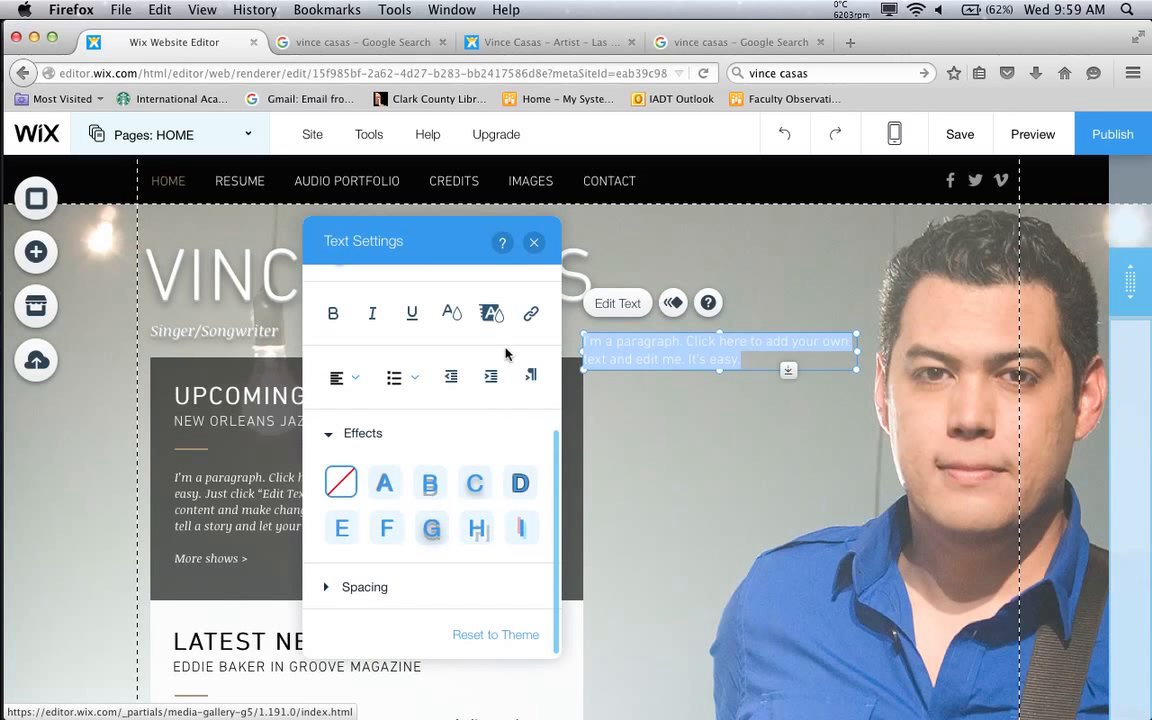
{"action": "left_click", "coordinate": [535, 244]}
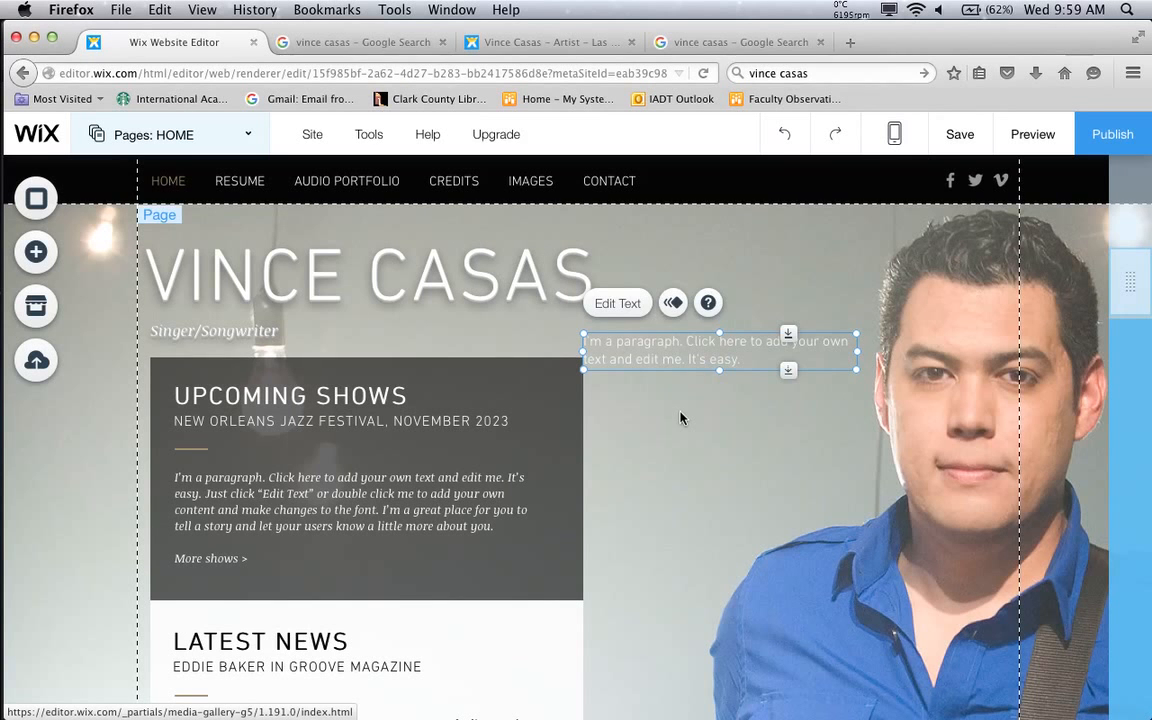
{"action": "left_click", "coordinate": [681, 450]}
{"action": "left_click", "coordinate": [641, 346]}
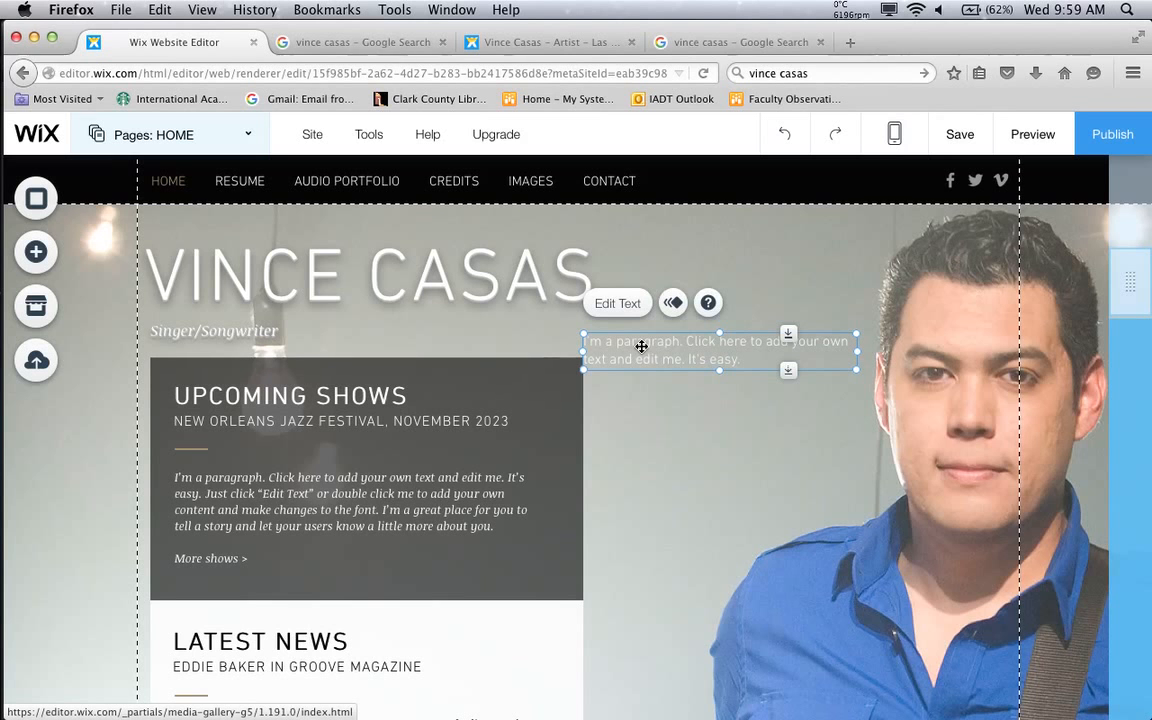
{"action": "key", "text": "Delete"}
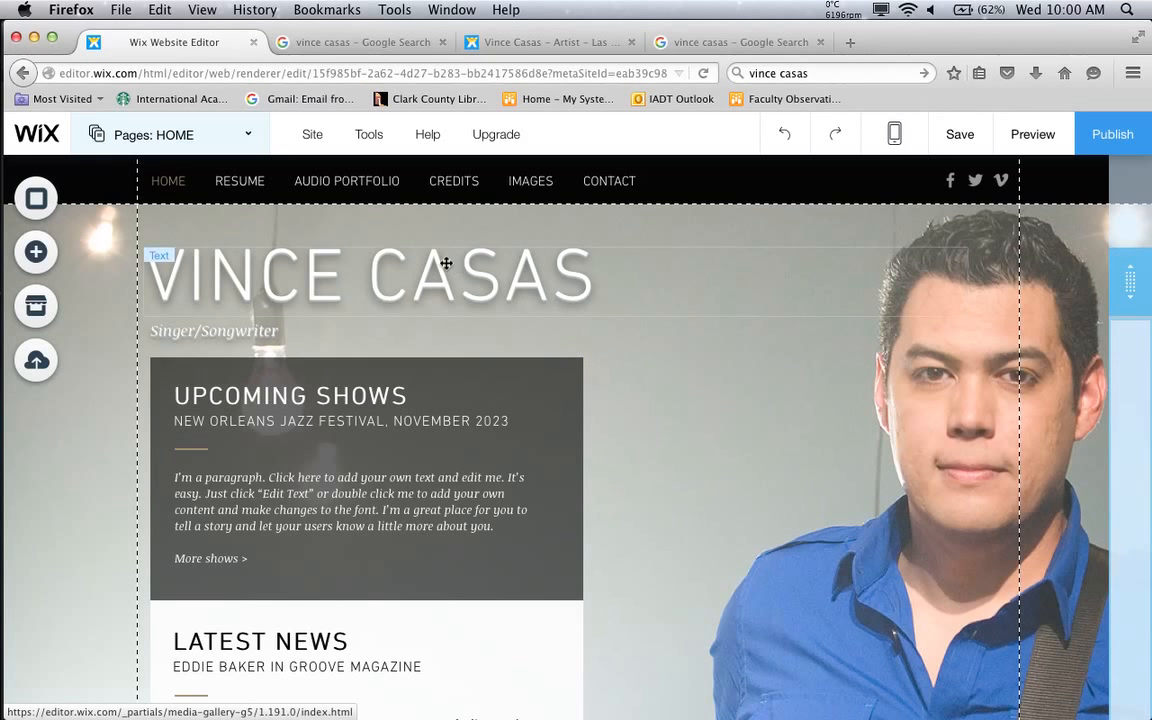
Browse the image and gallery elements and add a full-width Slideshow Strip gallery to the HOME page
{"action": "left_click", "coordinate": [42, 256]}
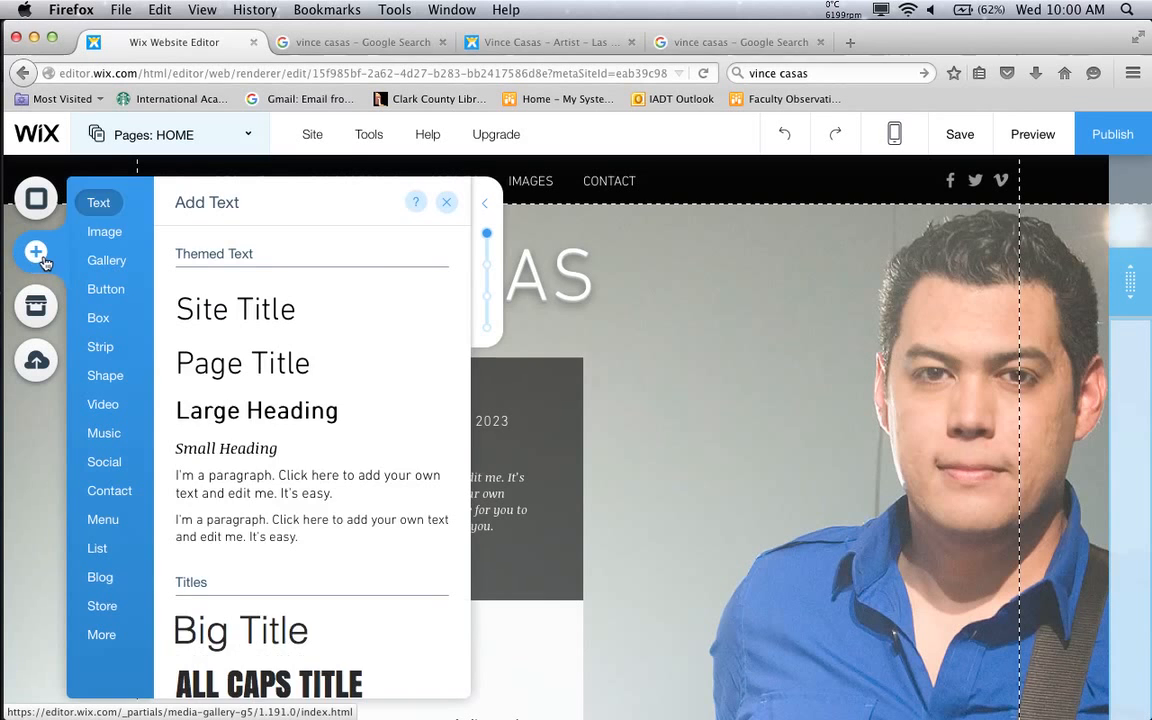
{"action": "left_click", "coordinate": [88, 235]}
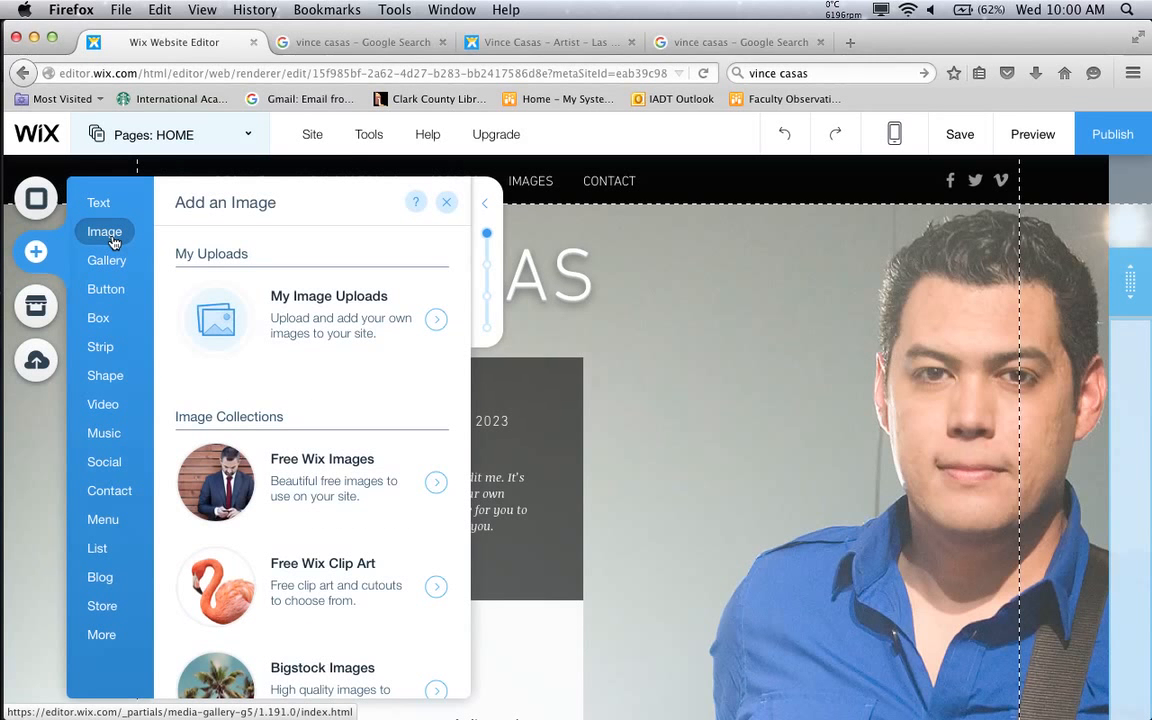
{"action": "left_click", "coordinate": [106, 261]}
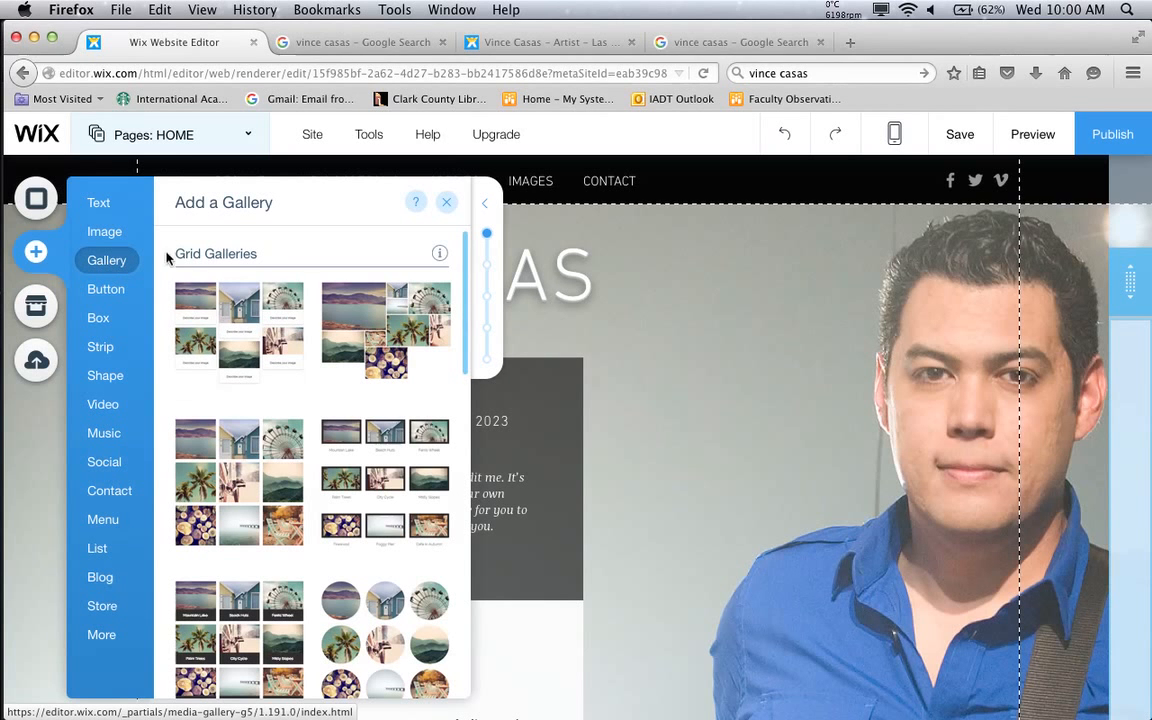
{"action": "scroll", "coordinate": [294, 396], "scroll_direction": "down", "scroll_amount": 5}
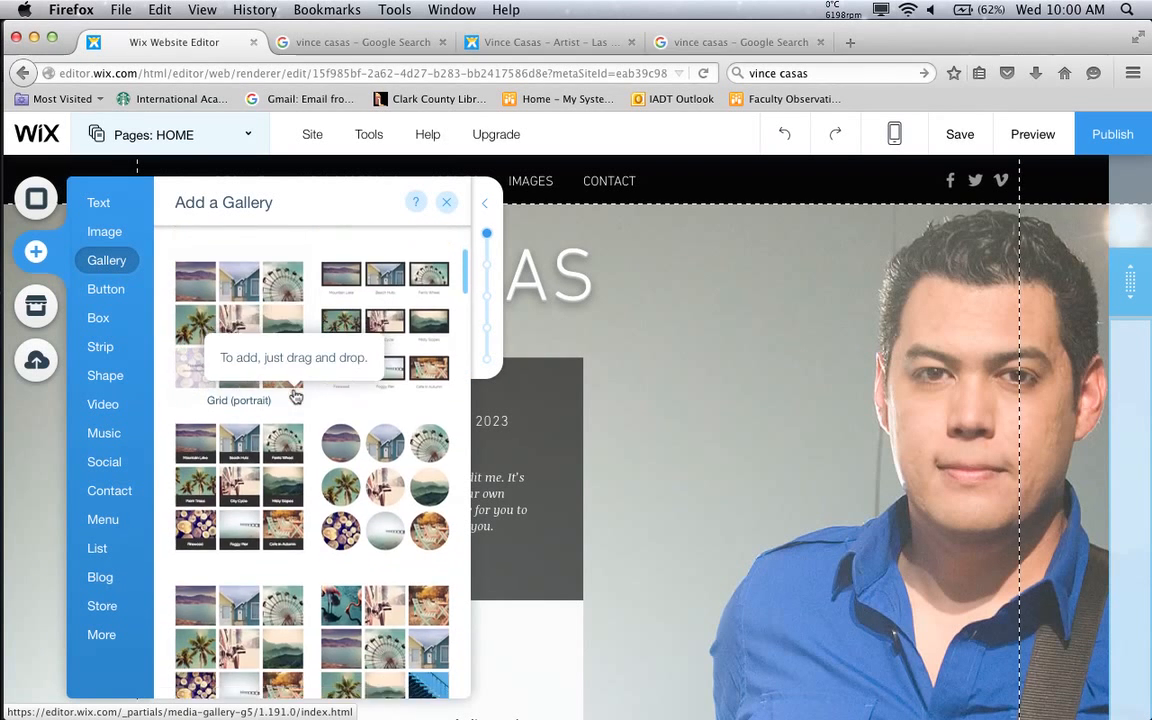
{"action": "scroll", "coordinate": [294, 396], "scroll_direction": "down", "scroll_amount": 10}
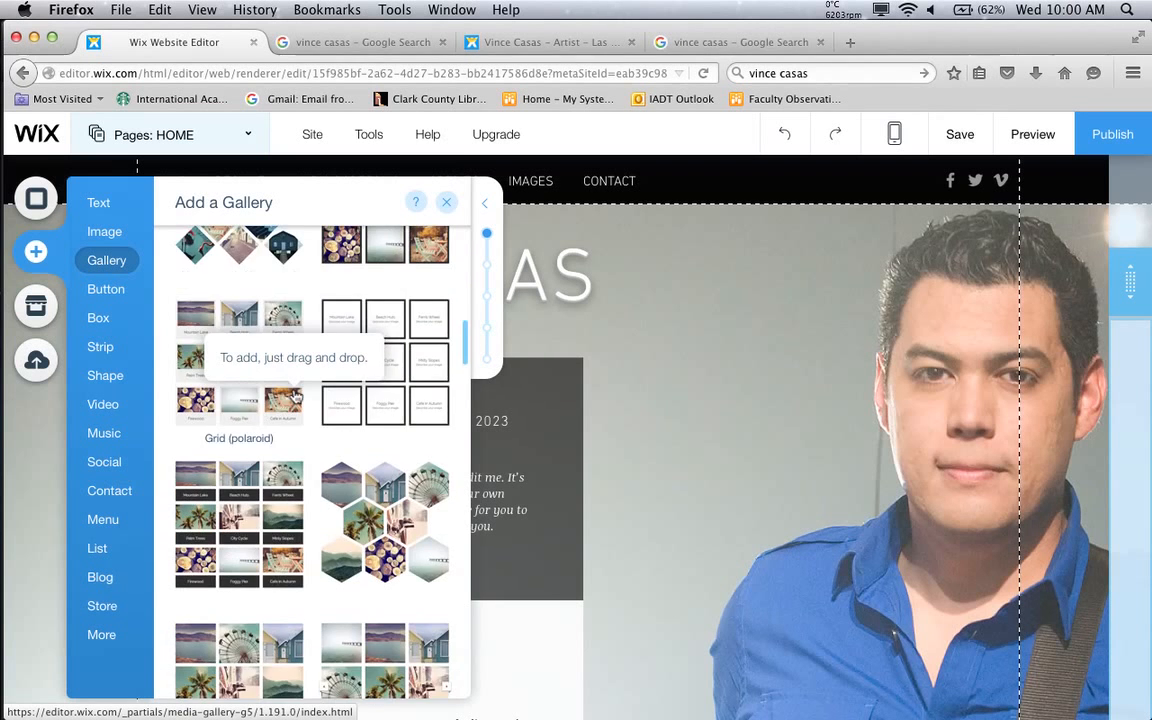
{"action": "scroll", "coordinate": [294, 396], "scroll_direction": "down", "scroll_amount": 5}
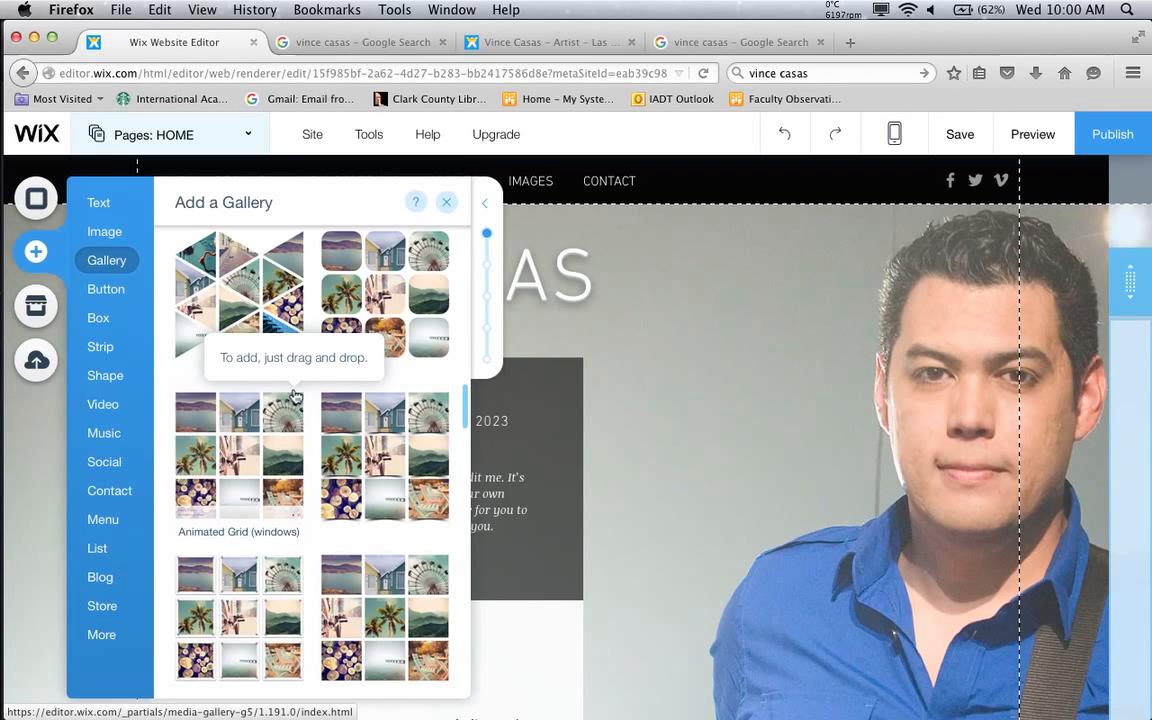
{"action": "scroll", "coordinate": [295, 397], "scroll_direction": "down", "scroll_amount": 1}
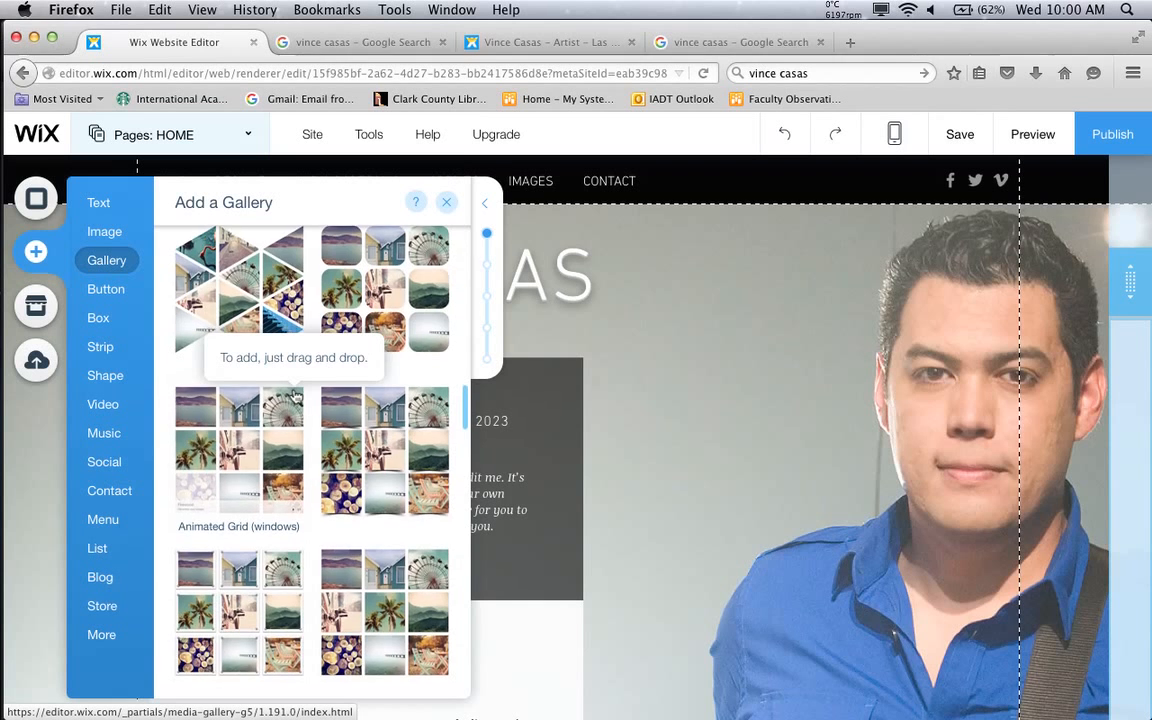
{"action": "scroll", "coordinate": [295, 397], "scroll_direction": "down", "scroll_amount": 5}
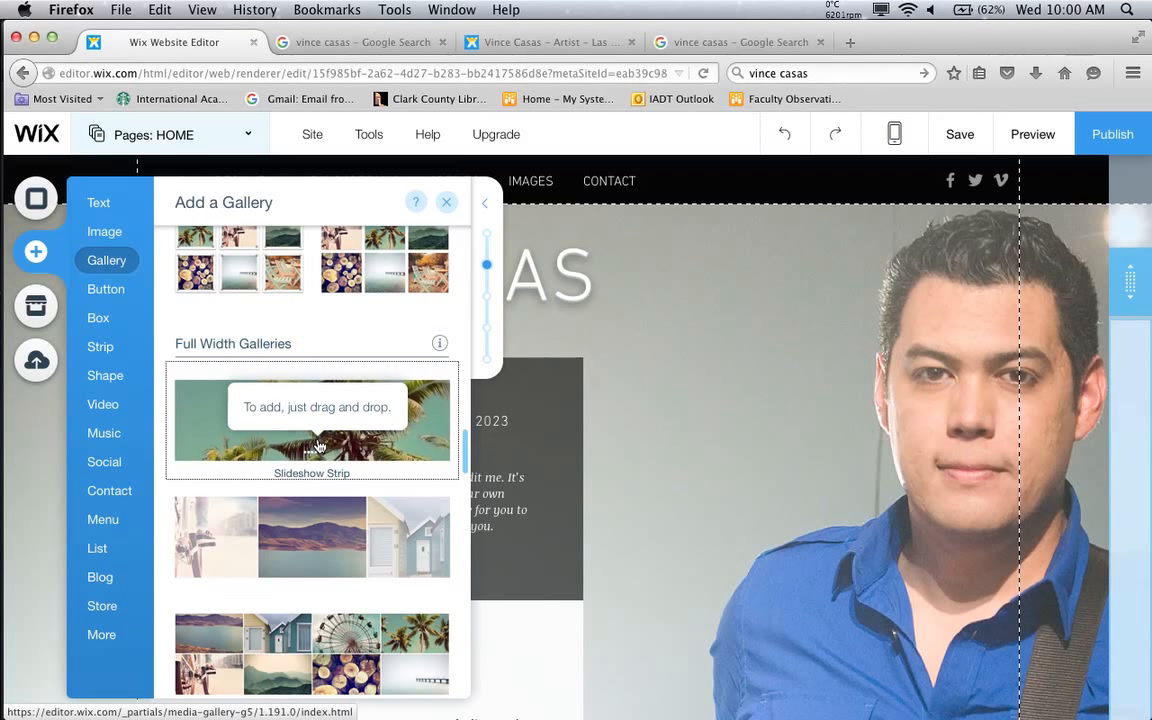
{"action": "left_click", "coordinate": [318, 444]}
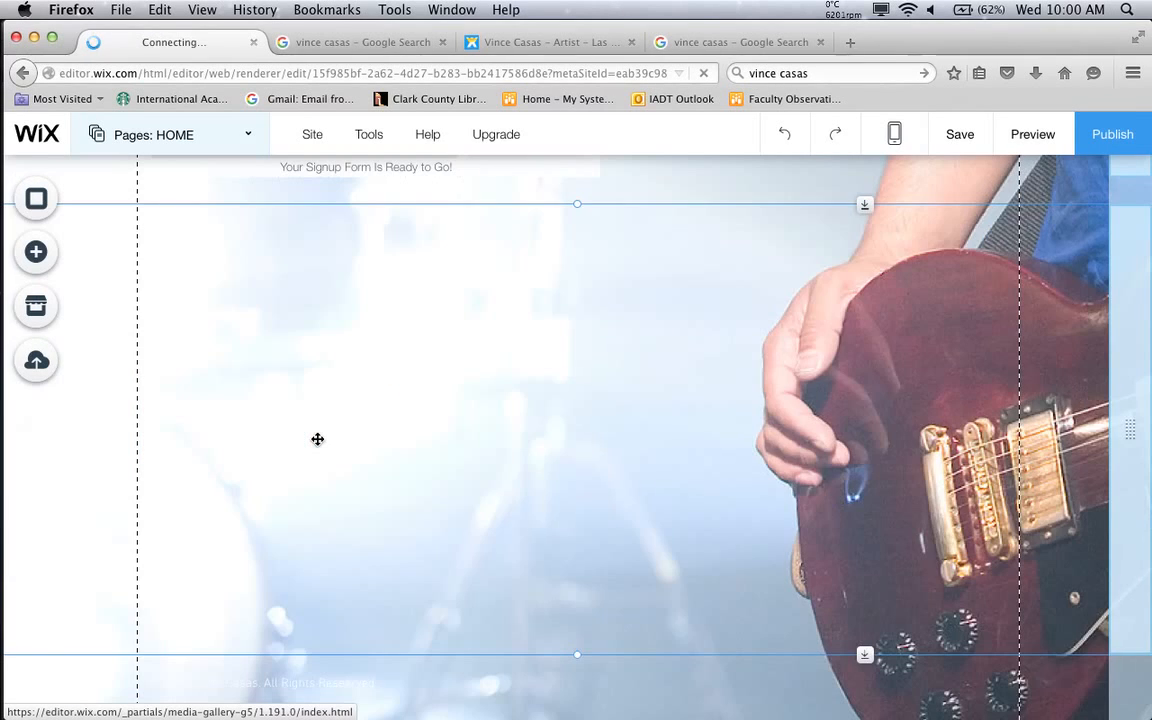
Examine the new slideshow gallery's placement and the HOME page's background and layout from the header down to the footer
{"action": "scroll", "coordinate": [412, 364], "scroll_direction": "up", "scroll_amount": 15}
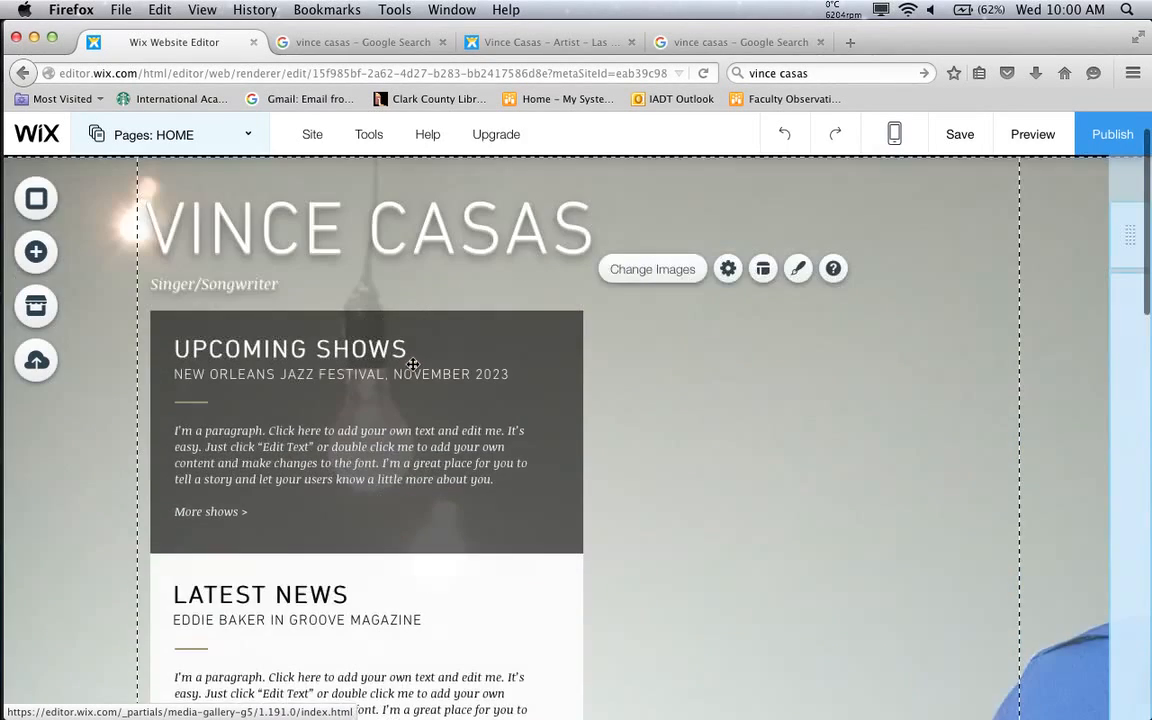
{"action": "scroll", "coordinate": [412, 364], "scroll_direction": "down", "scroll_amount": 10}
{"action": "scroll", "coordinate": [412, 364], "scroll_direction": "down", "scroll_amount": 8}
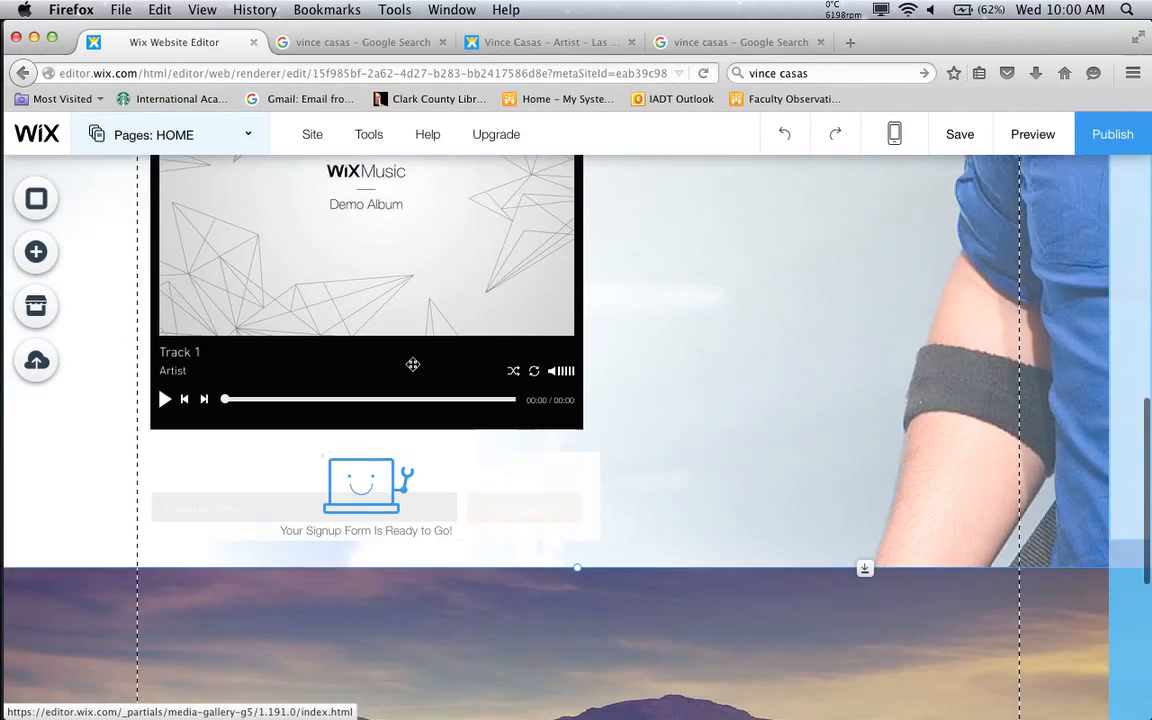
{"action": "scroll", "coordinate": [412, 364], "scroll_direction": "up", "scroll_amount": 15}
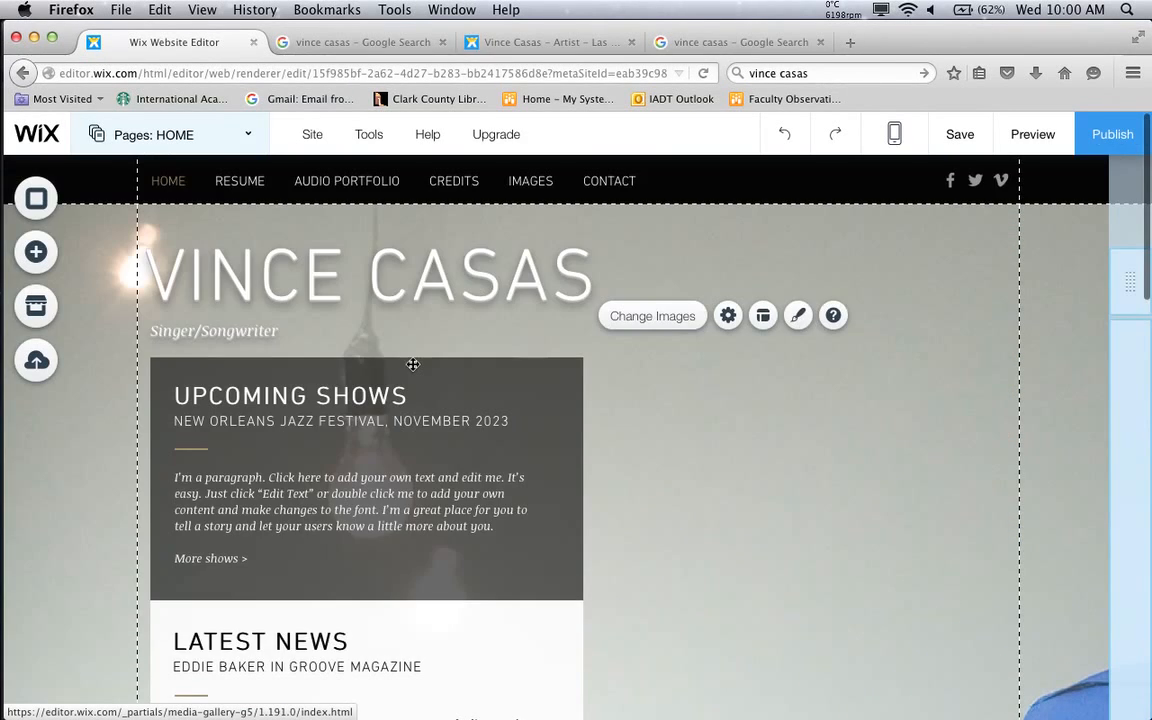
{"action": "scroll", "coordinate": [412, 364], "scroll_direction": "down", "scroll_amount": 4}
{"action": "scroll", "coordinate": [412, 364], "scroll_direction": "down", "scroll_amount": 15}
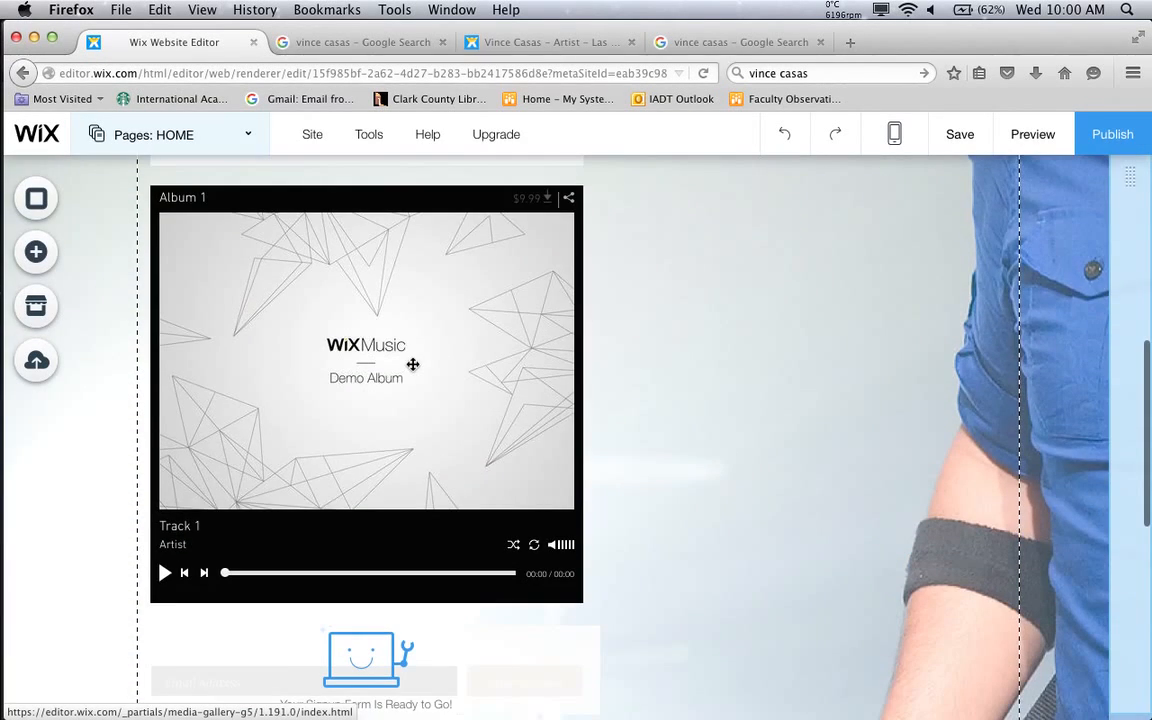
{"action": "scroll", "coordinate": [412, 364], "scroll_direction": "up", "scroll_amount": 8}
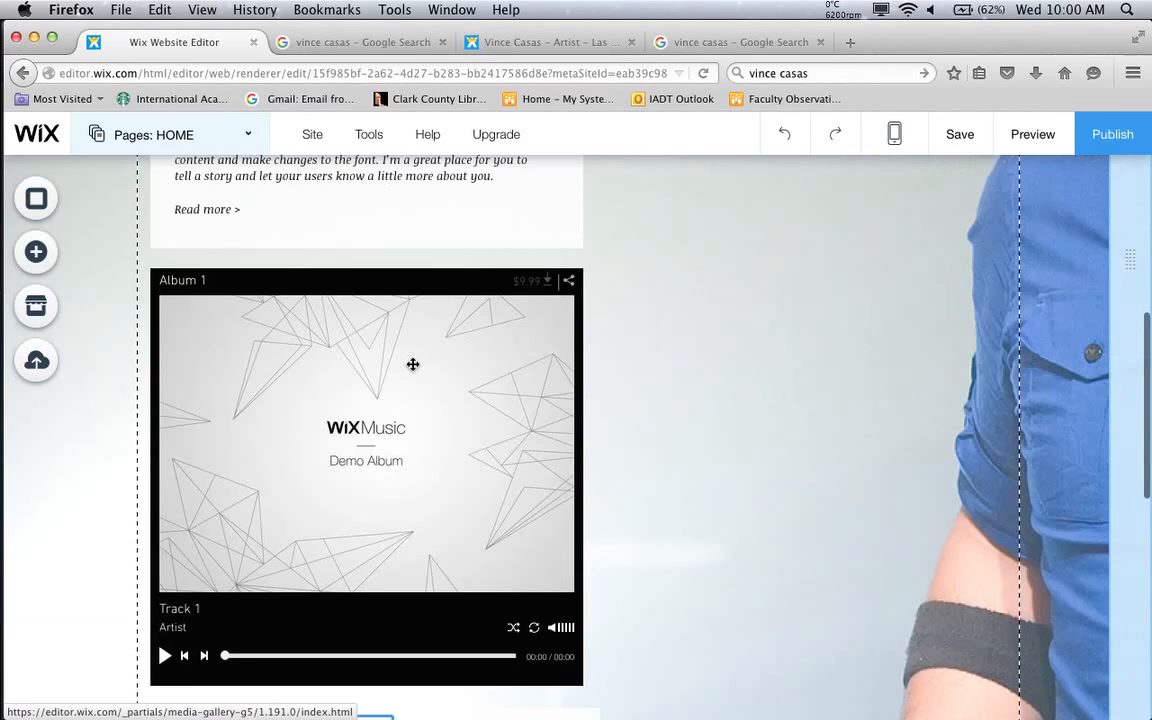
{"action": "scroll", "coordinate": [396, 269], "scroll_direction": "up", "scroll_amount": 8}
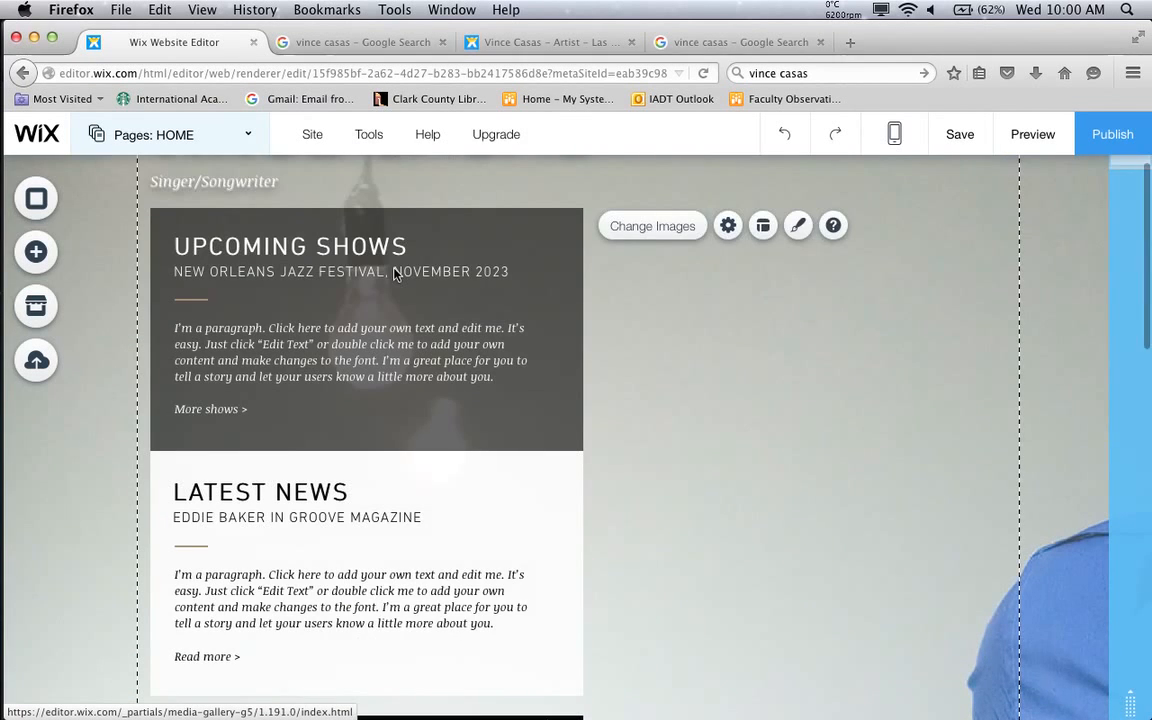
{"action": "scroll", "coordinate": [395, 272], "scroll_direction": "down", "scroll_amount": 2}
{"action": "scroll", "coordinate": [395, 274], "scroll_direction": "down", "scroll_amount": 10}
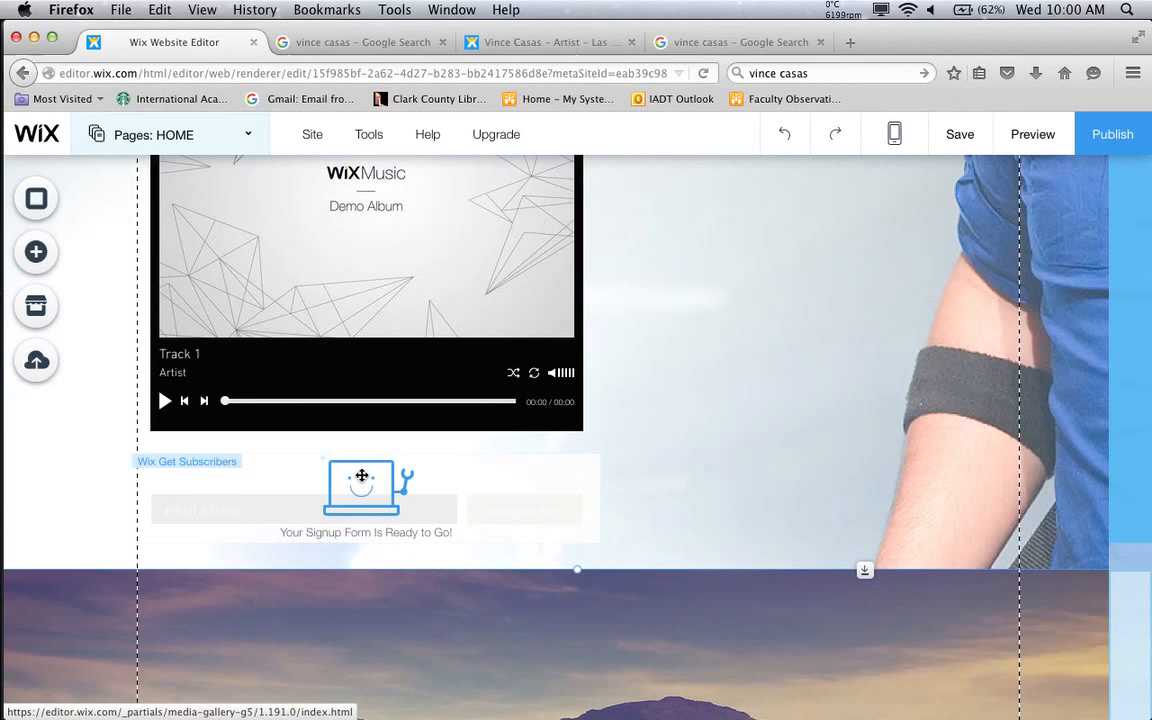
{"action": "scroll", "coordinate": [505, 465], "scroll_direction": "down", "scroll_amount": 5}
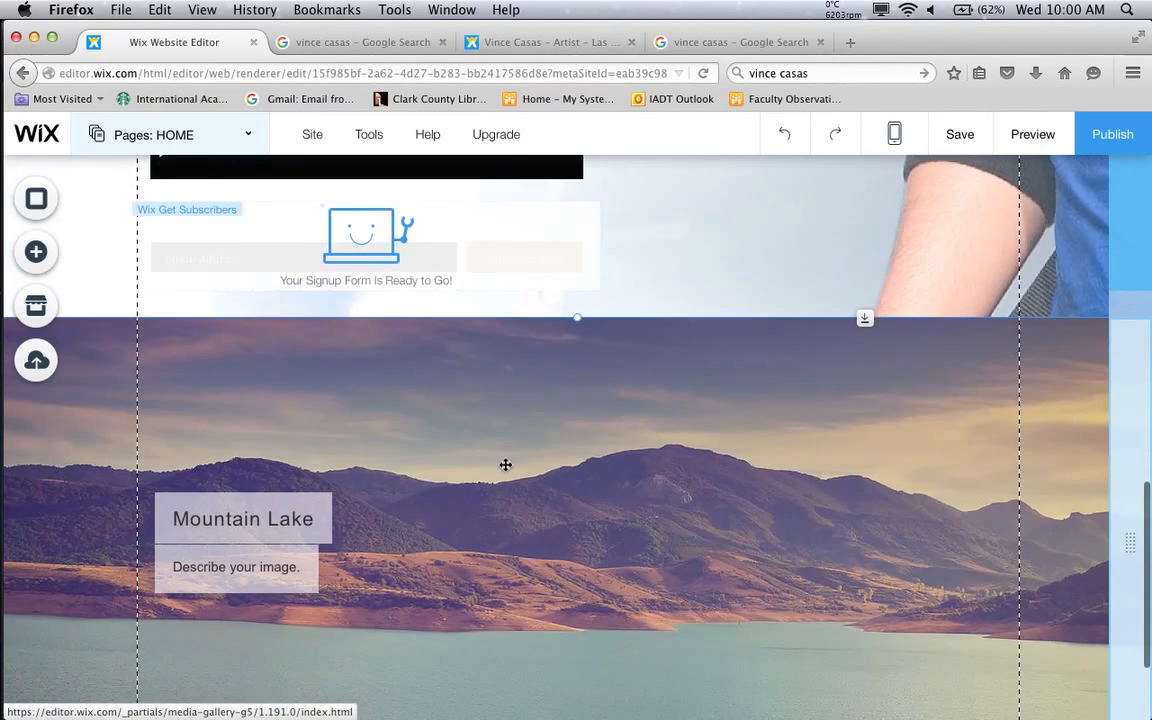
{"action": "scroll", "coordinate": [505, 465], "scroll_direction": "down", "scroll_amount": 3}
{"action": "scroll", "coordinate": [505, 465], "scroll_direction": "up", "scroll_amount": 3}
{"action": "scroll", "coordinate": [505, 465], "scroll_direction": "down", "scroll_amount": 3}
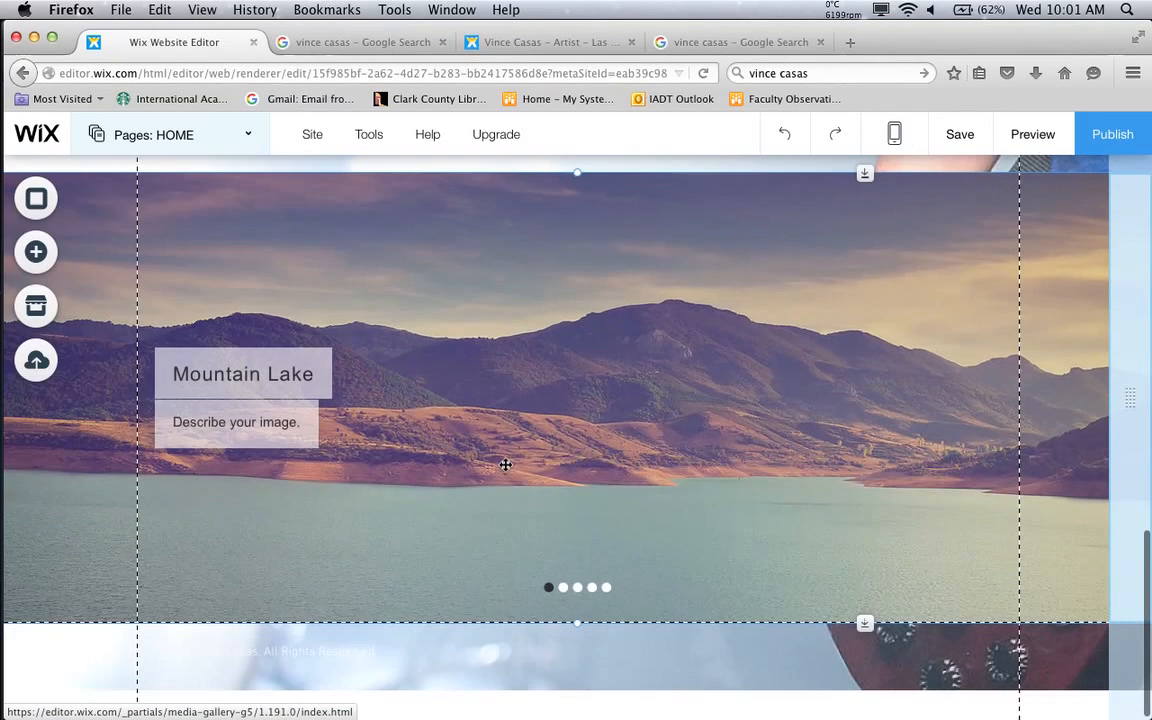
{"action": "scroll", "coordinate": [505, 465], "scroll_direction": "up", "scroll_amount": 15}
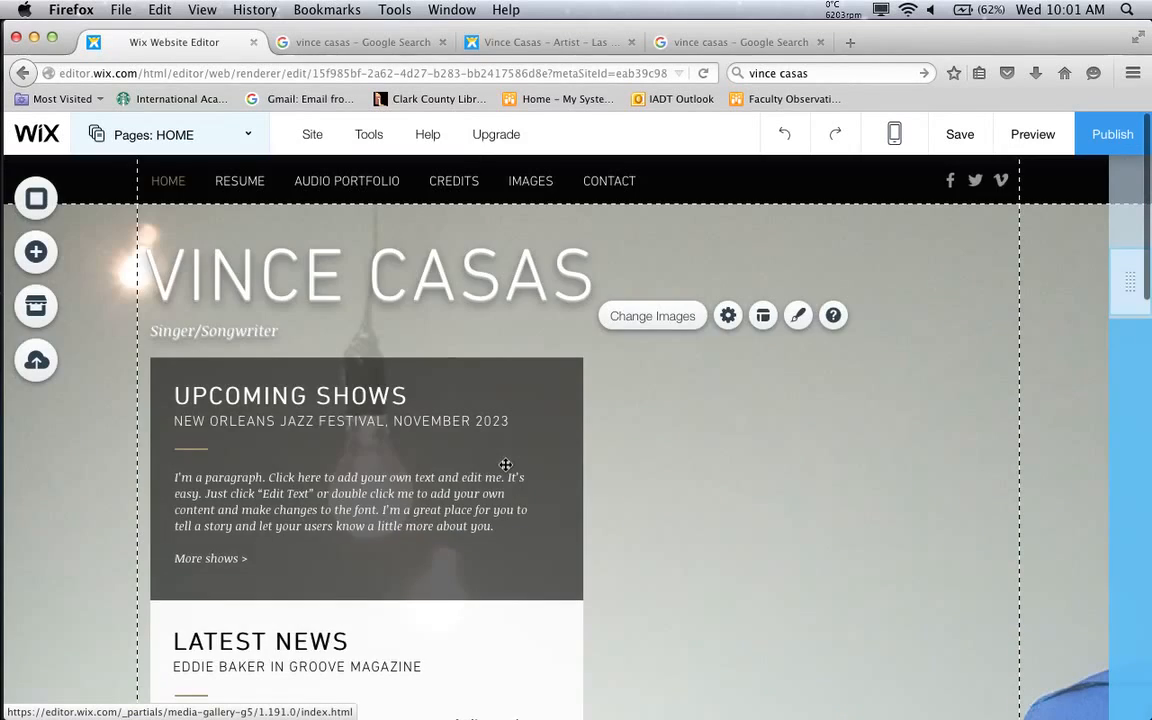
{"action": "scroll", "coordinate": [505, 465], "scroll_direction": "down", "scroll_amount": 15}
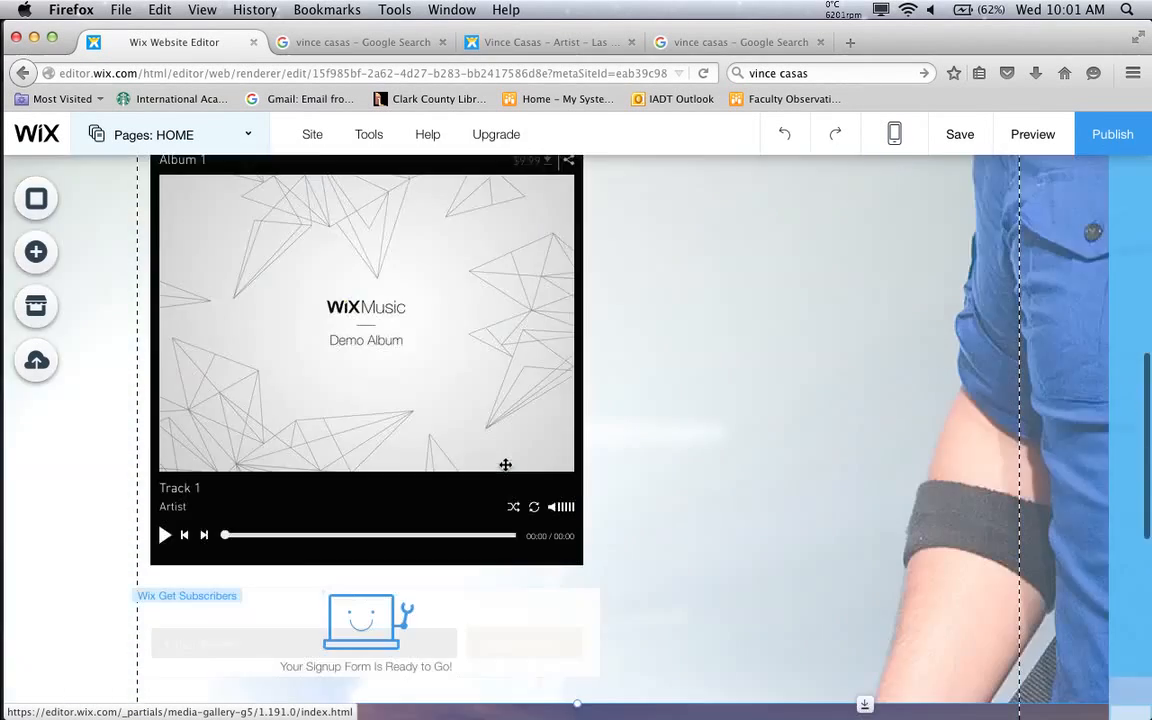
{"action": "scroll", "coordinate": [505, 465], "scroll_direction": "up", "scroll_amount": 15}
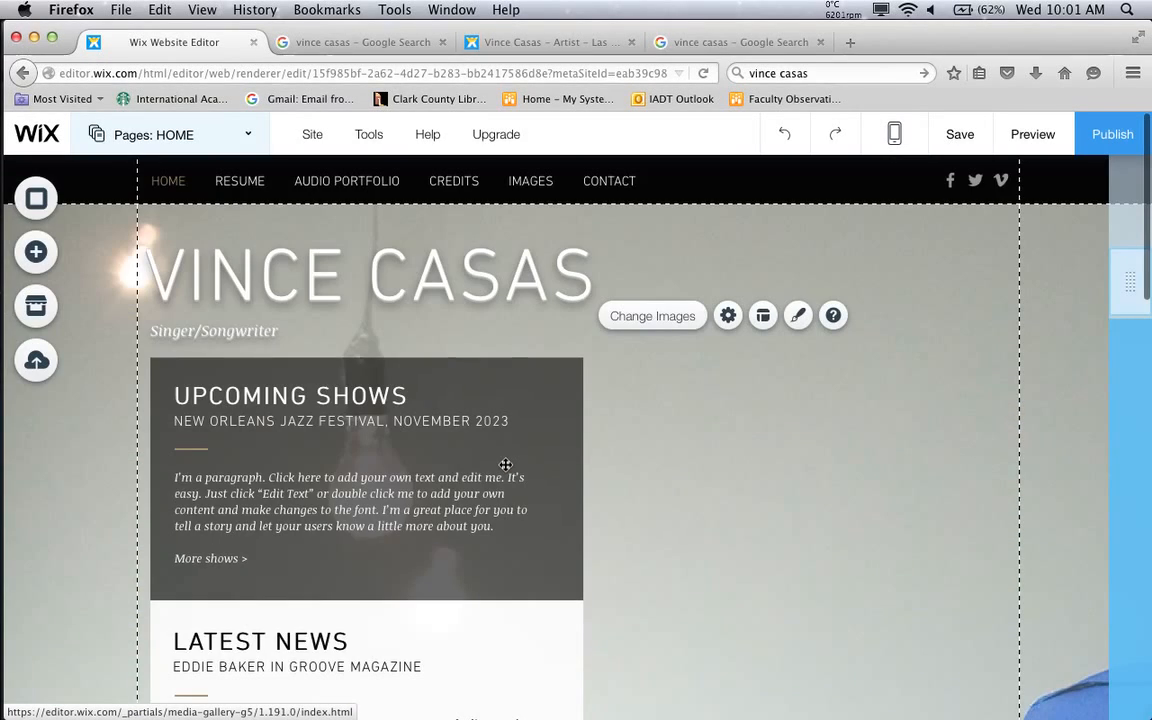
Undo adding the slideshow gallery to the HOME page and switch to the IMAGES page for editing
{"action": "scroll", "coordinate": [505, 465], "scroll_direction": "down", "scroll_amount": 10}
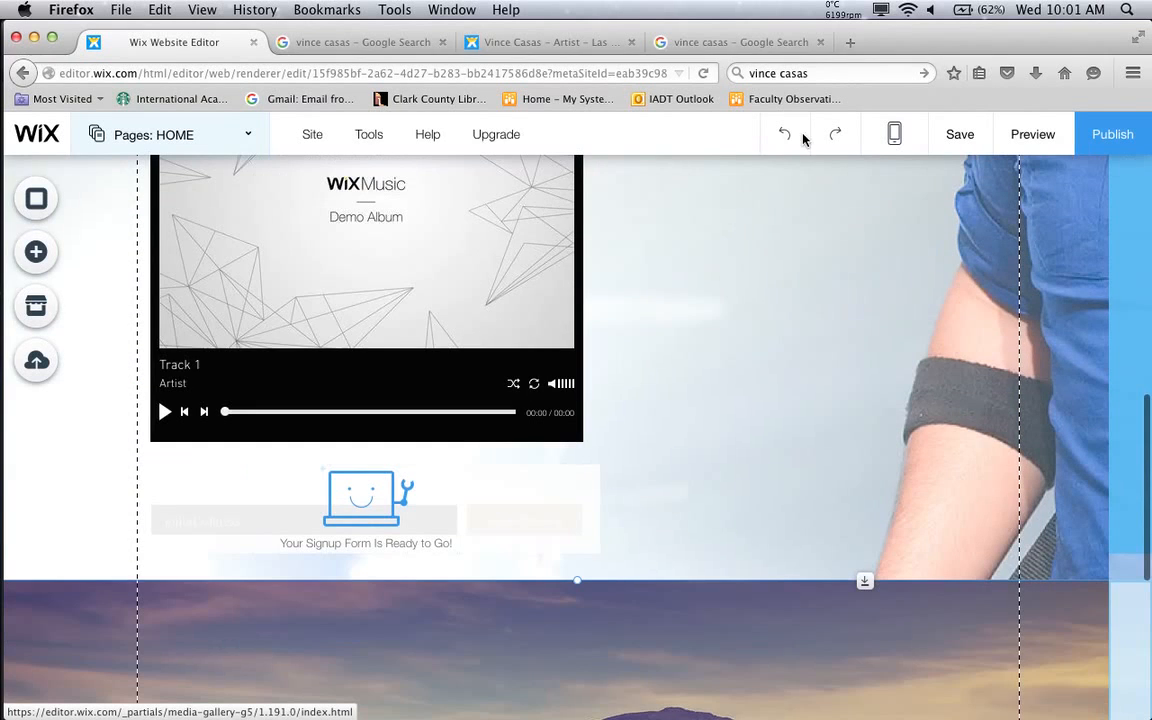
{"action": "left_click", "coordinate": [786, 137]}
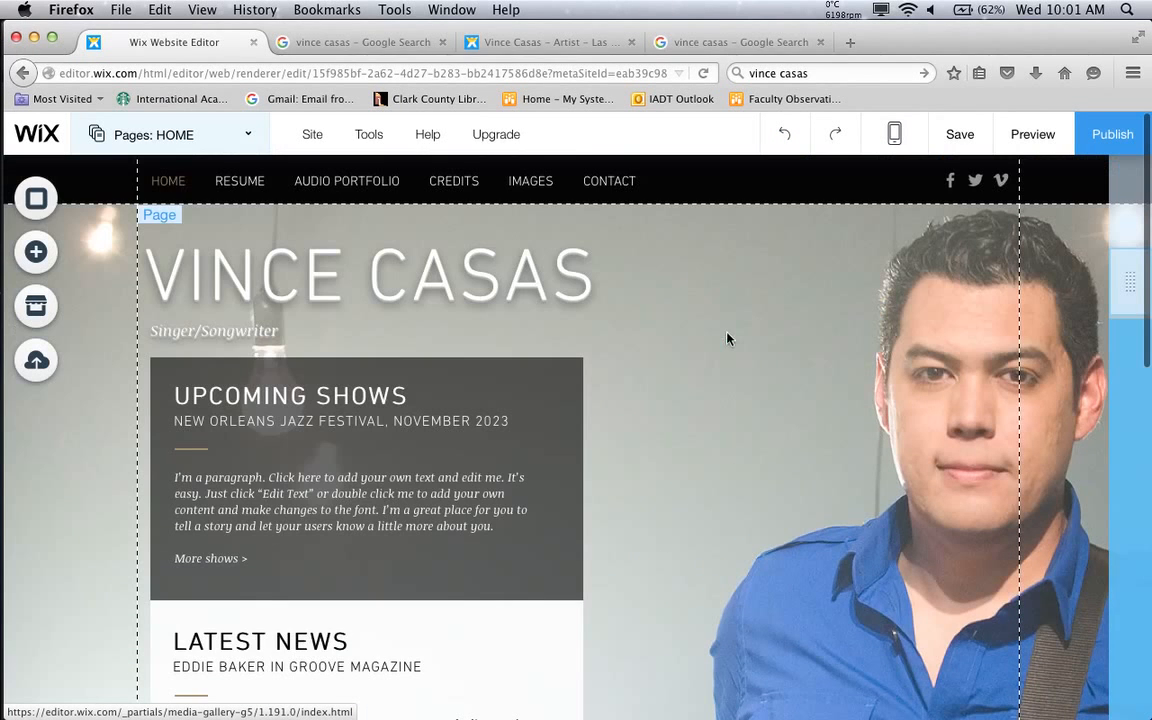
{"action": "left_click", "coordinate": [203, 137]}
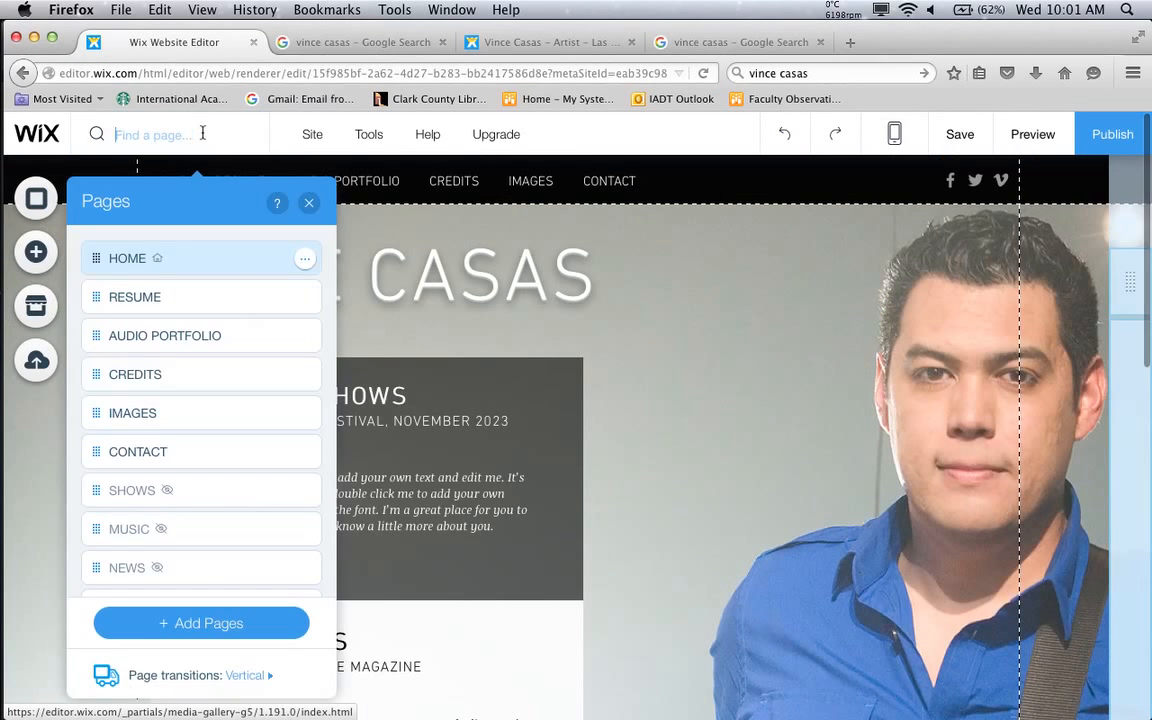
{"action": "left_click", "coordinate": [213, 410]}
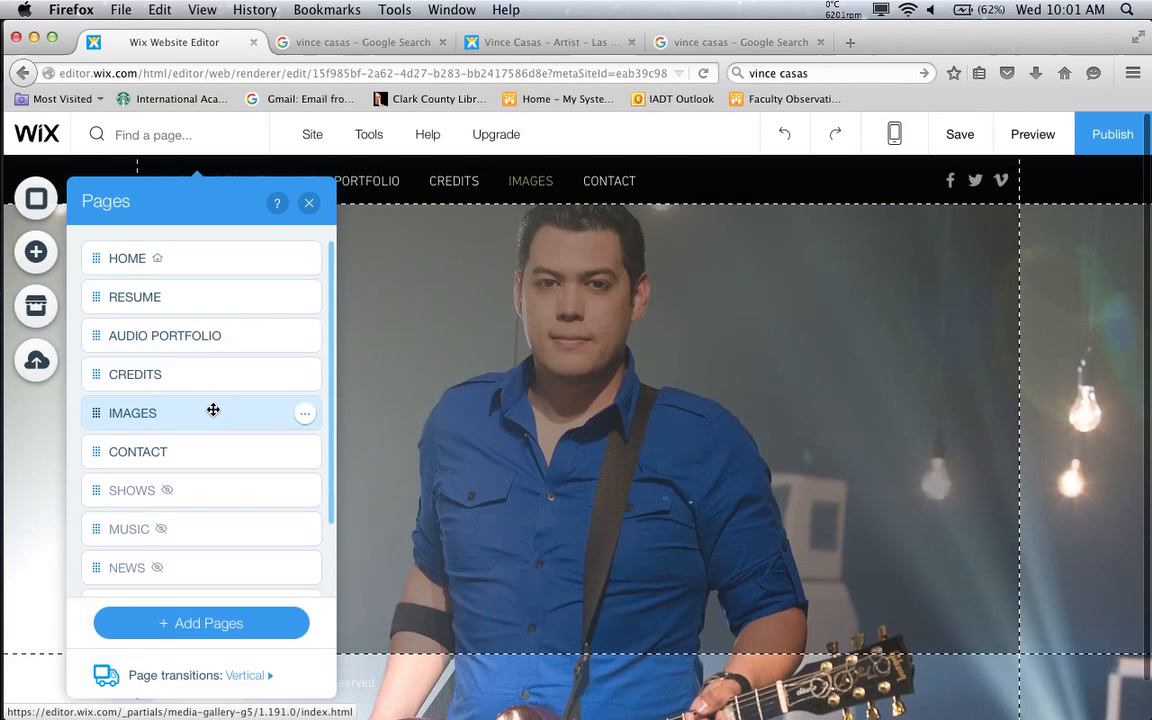
{"action": "left_click", "coordinate": [310, 204]}
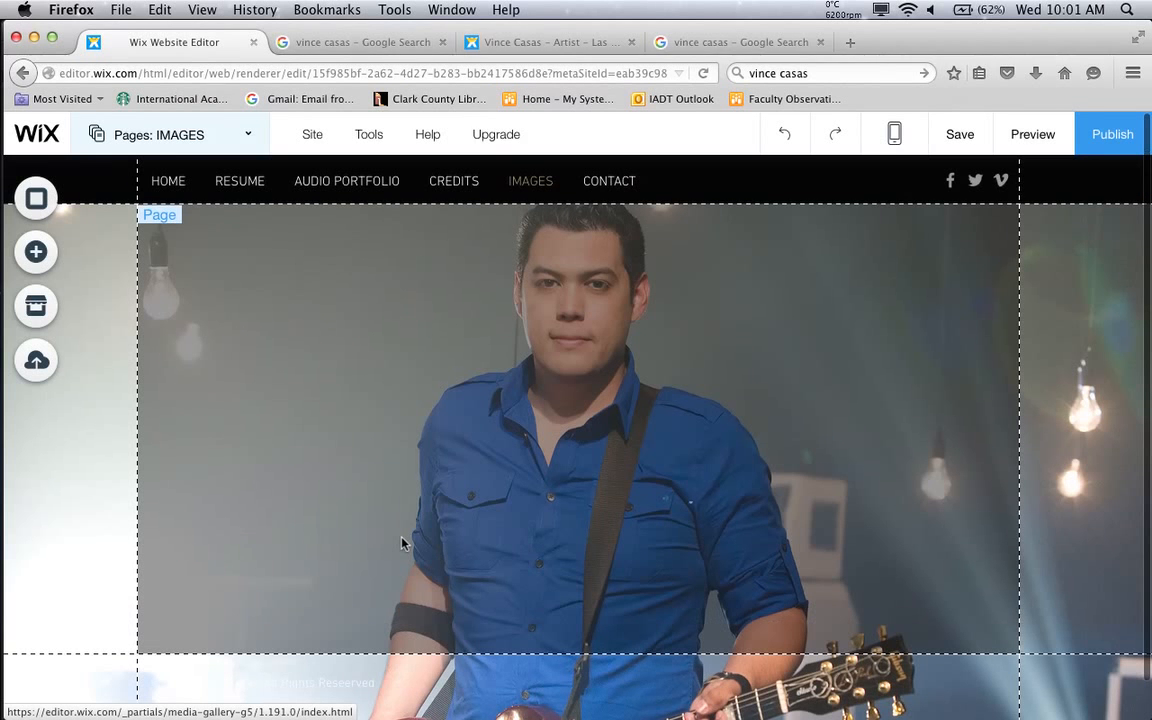
Add a full-width Slideshow Strip gallery to the IMAGES page and move it down below the guitarist's face
{"action": "left_click", "coordinate": [36, 251]}
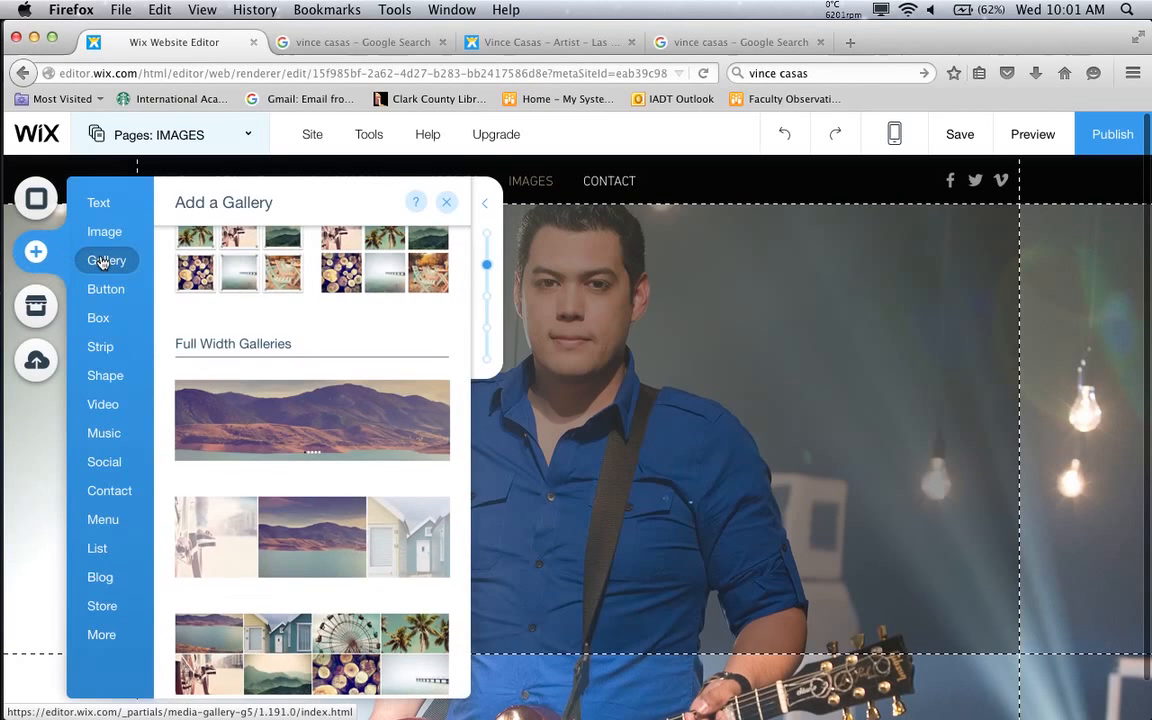
{"action": "left_click", "coordinate": [263, 441]}
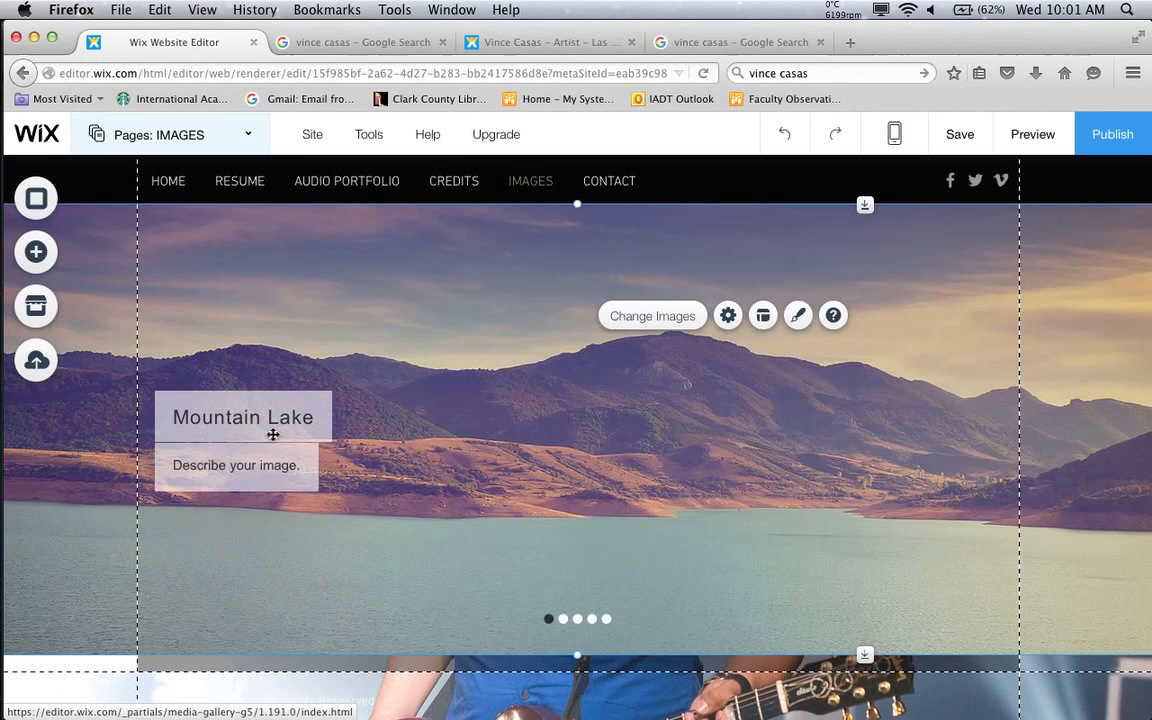
{"action": "left_click_drag", "start_coordinate": [633, 434], "coordinate": [613, 645]}
{"action": "scroll", "coordinate": [793, 398], "scroll_direction": "down", "scroll_amount": 4}
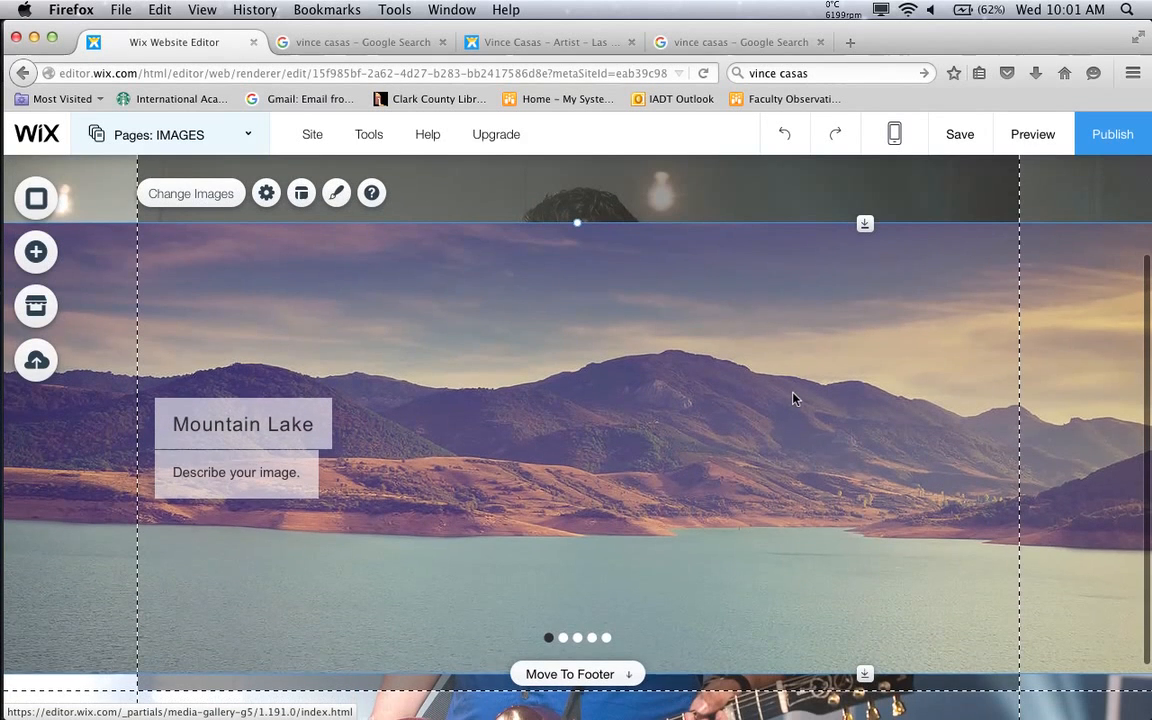
{"action": "scroll", "coordinate": [793, 482], "scroll_direction": "up", "scroll_amount": 2}
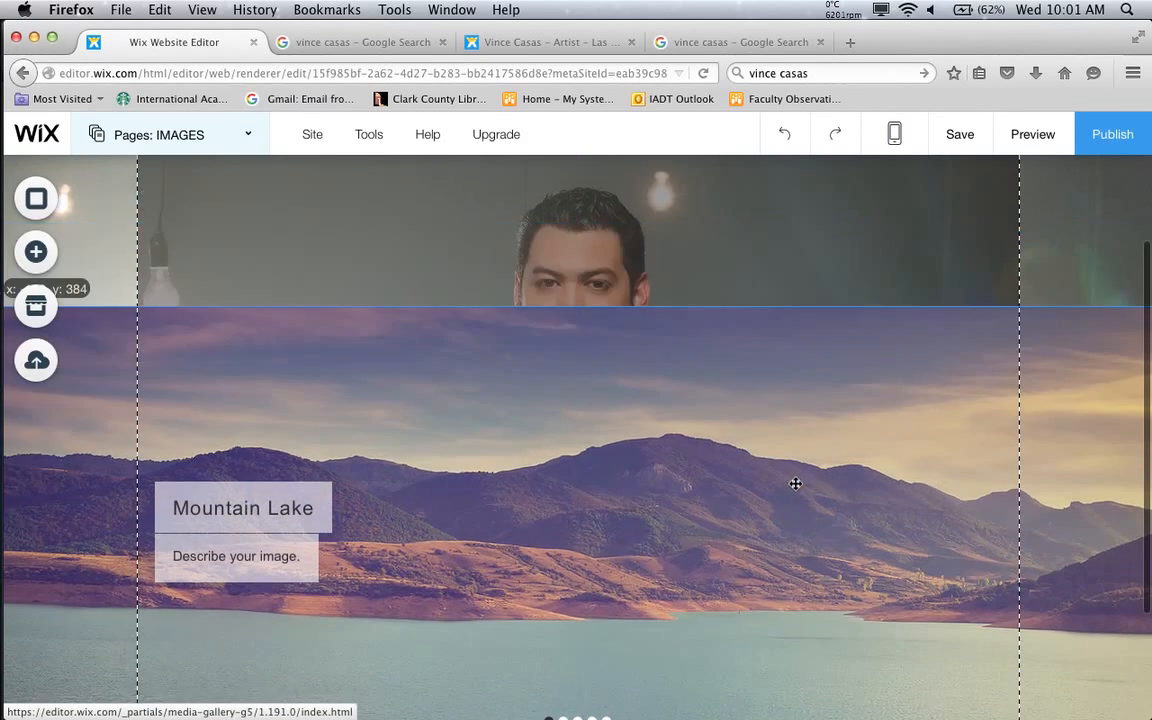
{"action": "scroll", "coordinate": [836, 289], "scroll_direction": "up", "scroll_amount": 4}
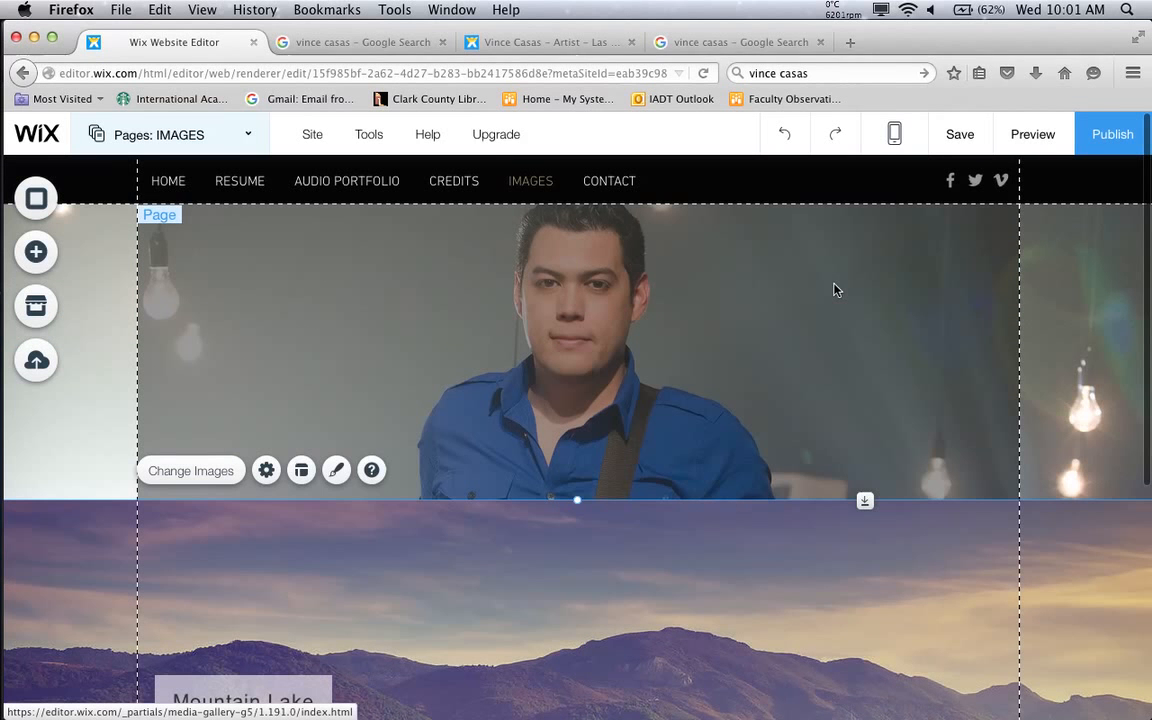
{"action": "left_click_drag", "start_coordinate": [768, 538], "coordinate": [768, 527]}
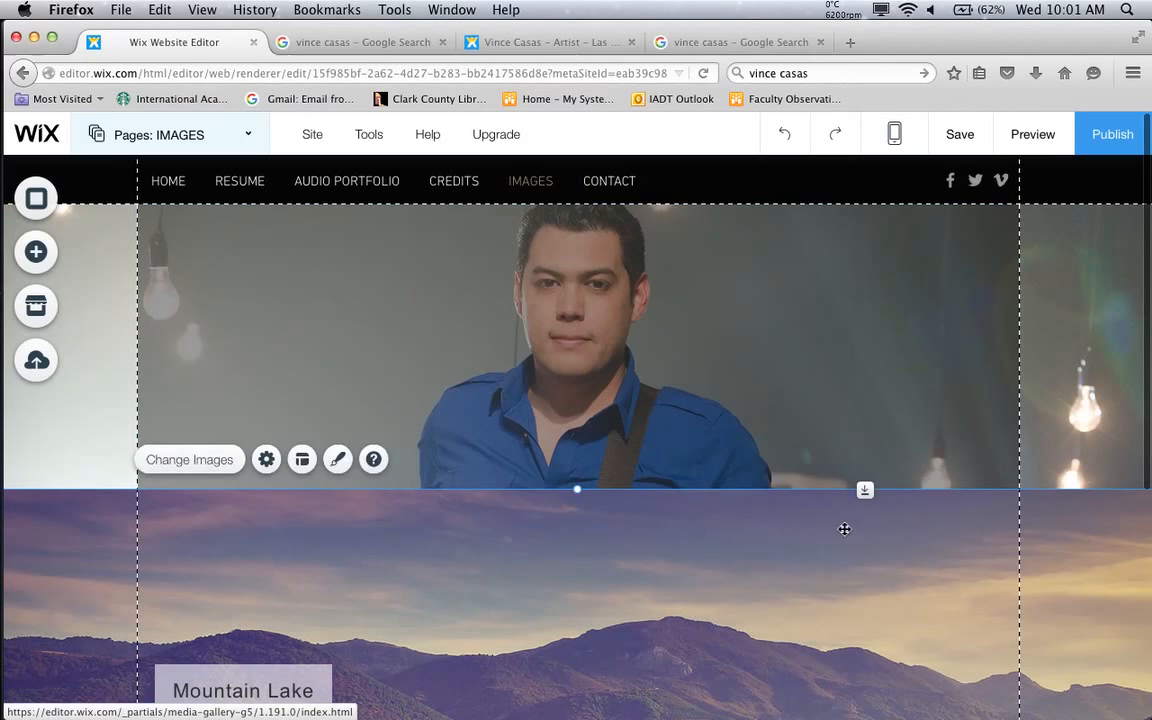
{"action": "left_click", "coordinate": [851, 530]}
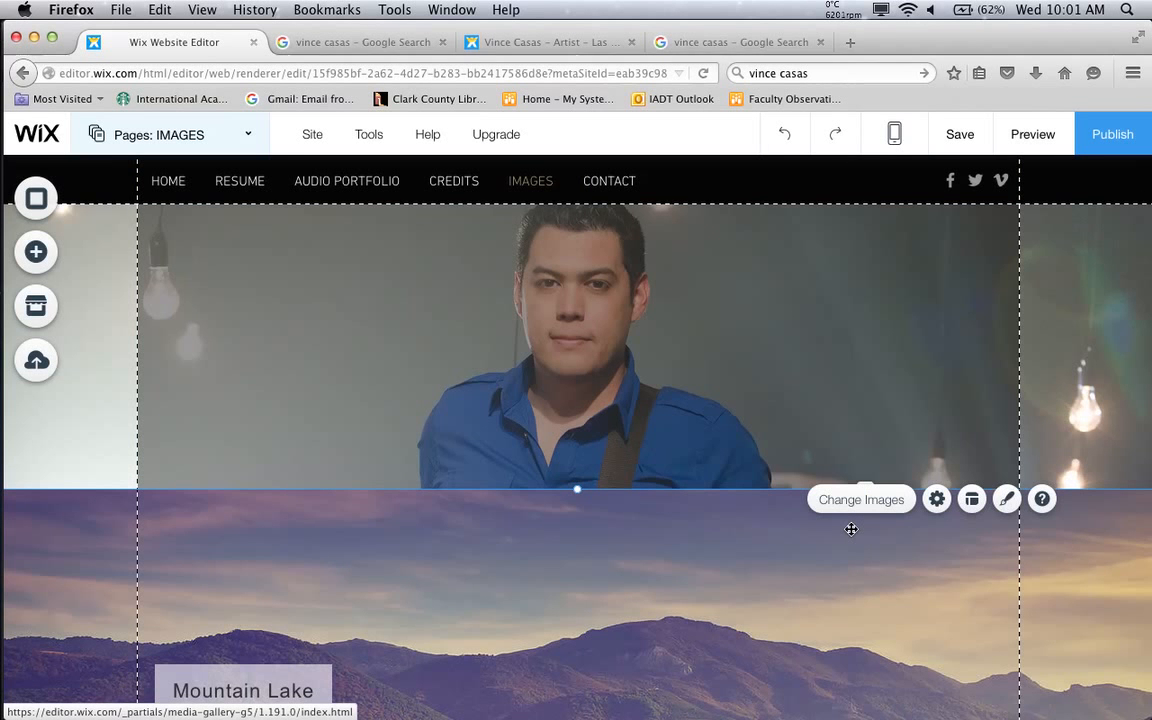
Examine how the slideshow gallery sits on the IMAGES page between the header, the background photo and the footer
{"action": "scroll", "coordinate": [800, 612], "scroll_direction": "down", "scroll_amount": 5}
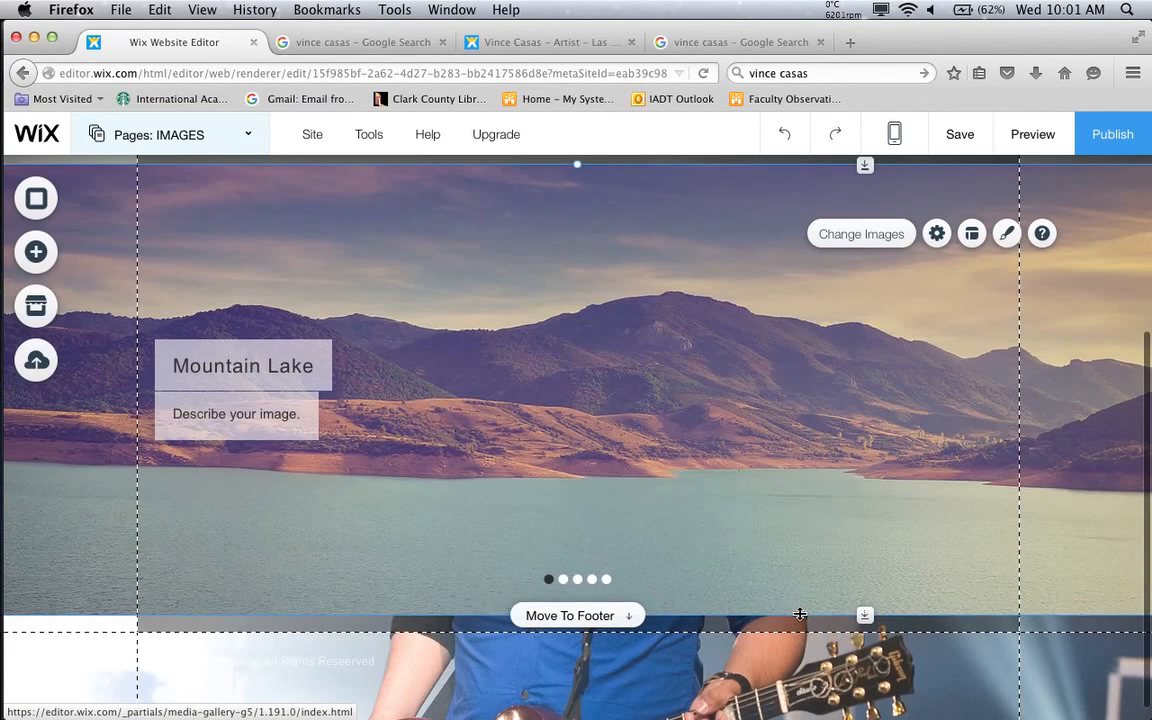
{"action": "scroll", "coordinate": [797, 612], "scroll_direction": "up", "scroll_amount": 1}
{"action": "scroll", "coordinate": [800, 613], "scroll_direction": "down", "scroll_amount": 1}
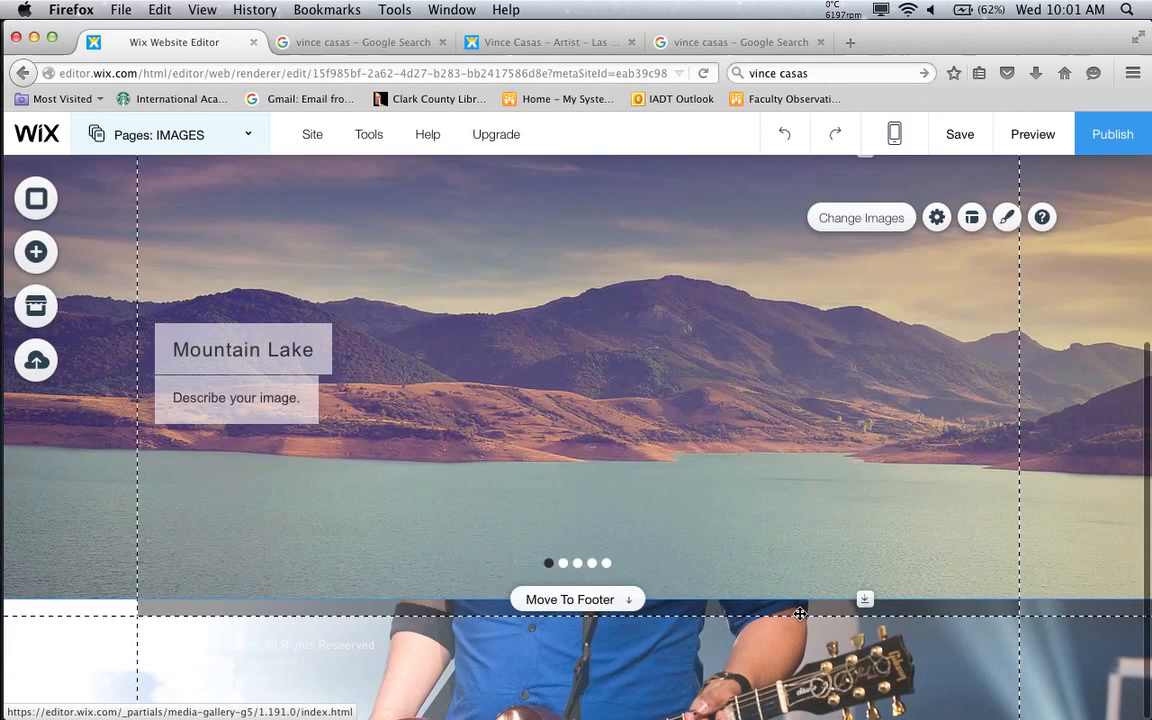
{"action": "scroll", "coordinate": [800, 612], "scroll_direction": "up", "scroll_amount": 1}
{"action": "scroll", "coordinate": [740, 474], "scroll_direction": "up", "scroll_amount": 3}
{"action": "scroll", "coordinate": [740, 474], "scroll_direction": "down", "scroll_amount": 3}
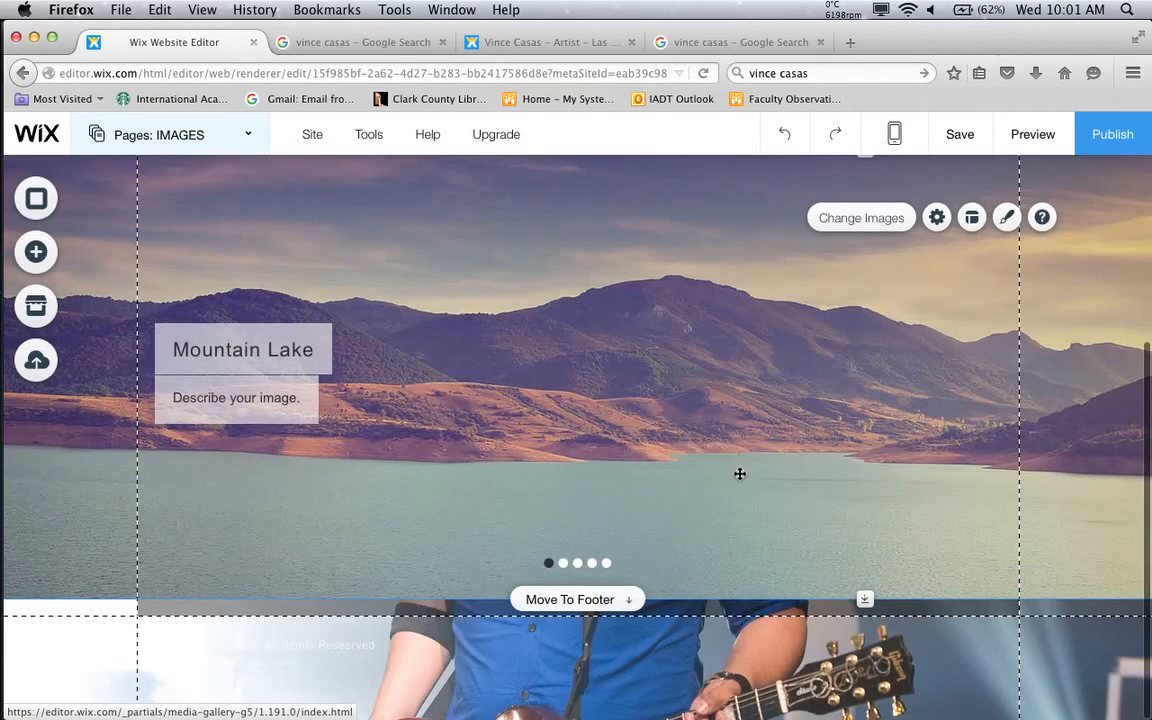
{"action": "scroll", "coordinate": [740, 474], "scroll_direction": "up", "scroll_amount": 4}
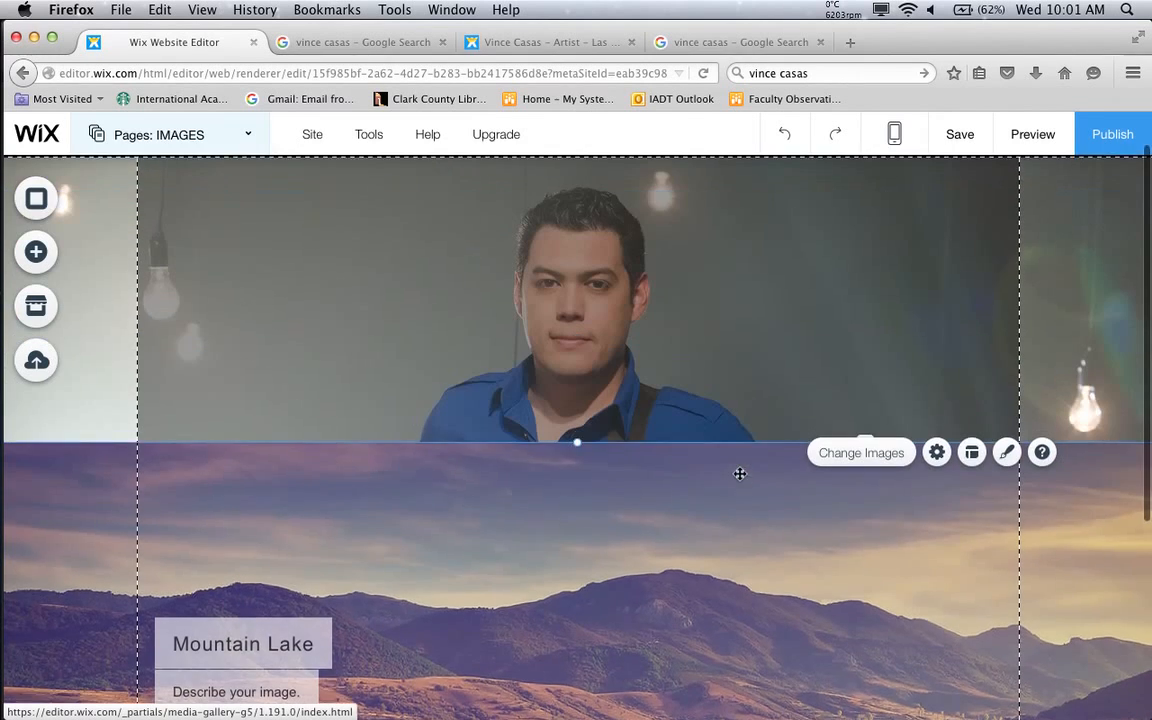
{"action": "scroll", "coordinate": [740, 474], "scroll_direction": "down", "scroll_amount": 2}
{"action": "scroll", "coordinate": [740, 474], "scroll_direction": "down", "scroll_amount": 2}
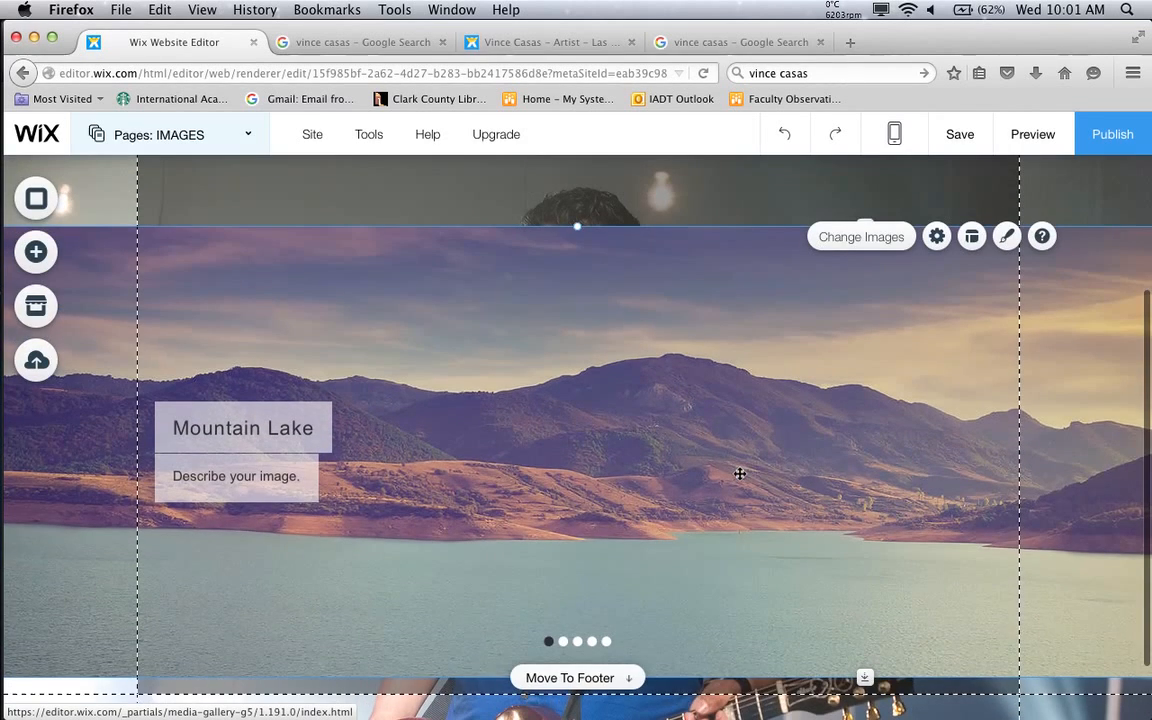
{"action": "scroll", "coordinate": [740, 474], "scroll_direction": "down", "scroll_amount": 2}
{"action": "scroll", "coordinate": [740, 474], "scroll_direction": "up", "scroll_amount": 5}
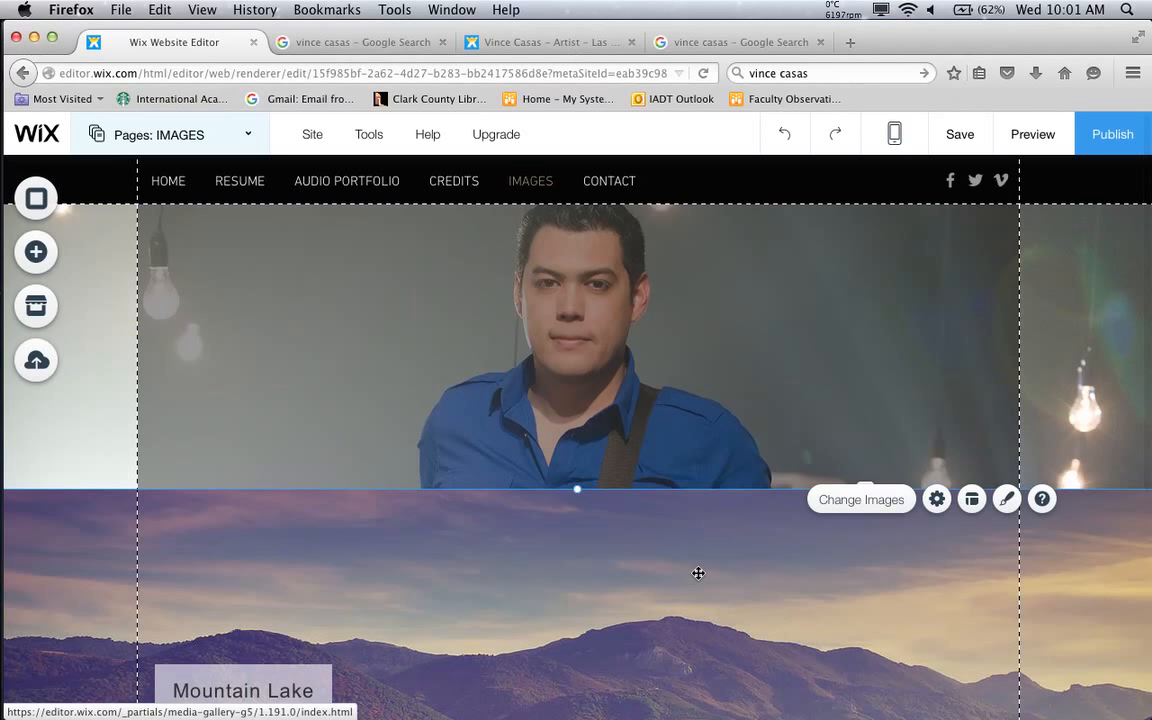
Move the slideshow gallery up beneath the header and stack a duplicate of it directly below the original
{"action": "left_click_drag", "start_coordinate": [698, 573], "coordinate": [720, 275]}
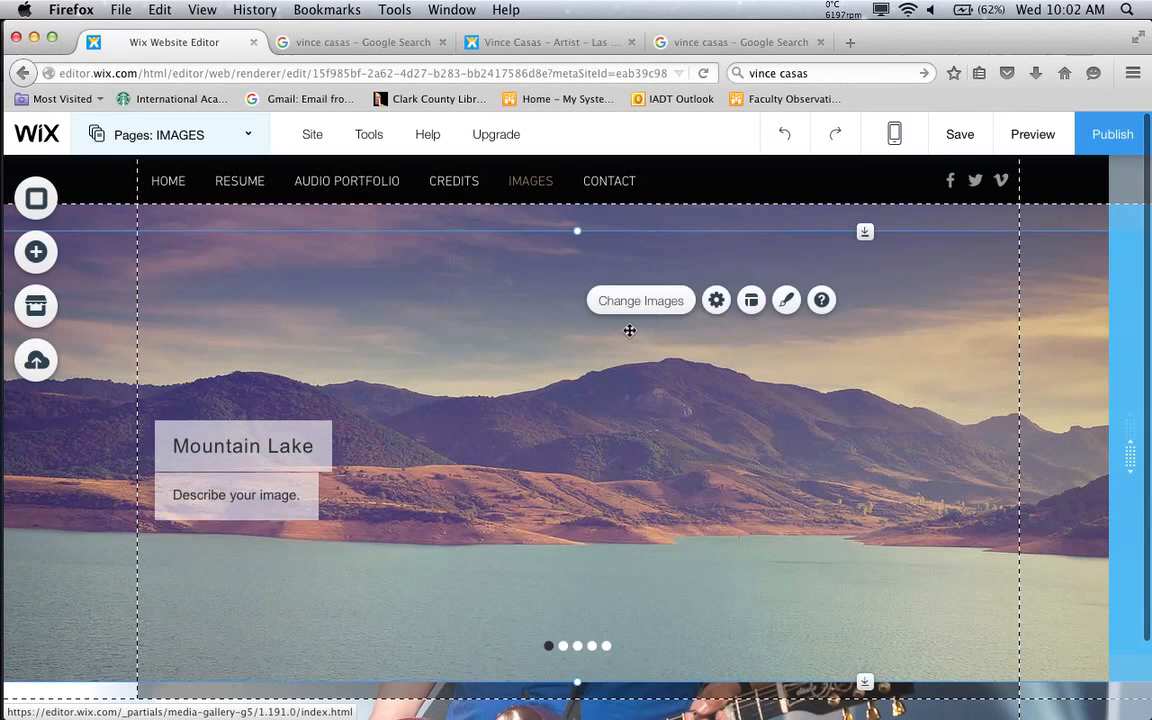
{"action": "left_click_drag", "start_coordinate": [629, 330], "coordinate": [607, 716]}
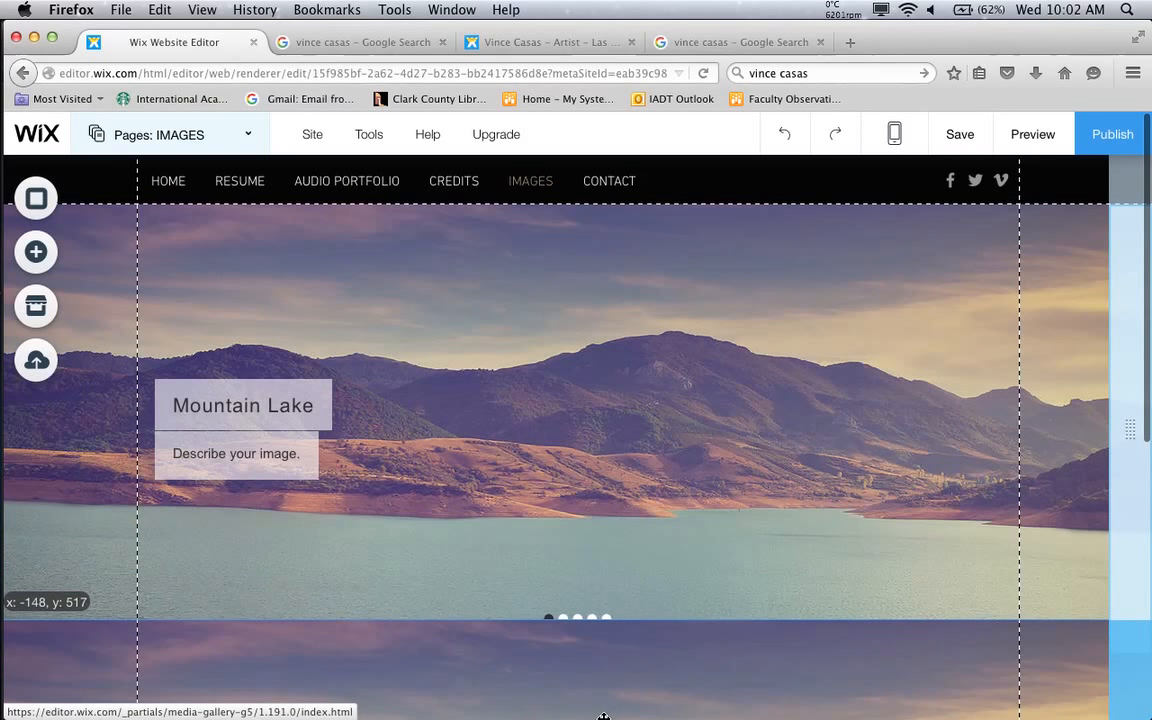
{"action": "left_click_drag", "start_coordinate": [607, 714], "coordinate": [607, 712]}
{"action": "scroll", "coordinate": [679, 599], "scroll_direction": "down", "scroll_amount": 4}
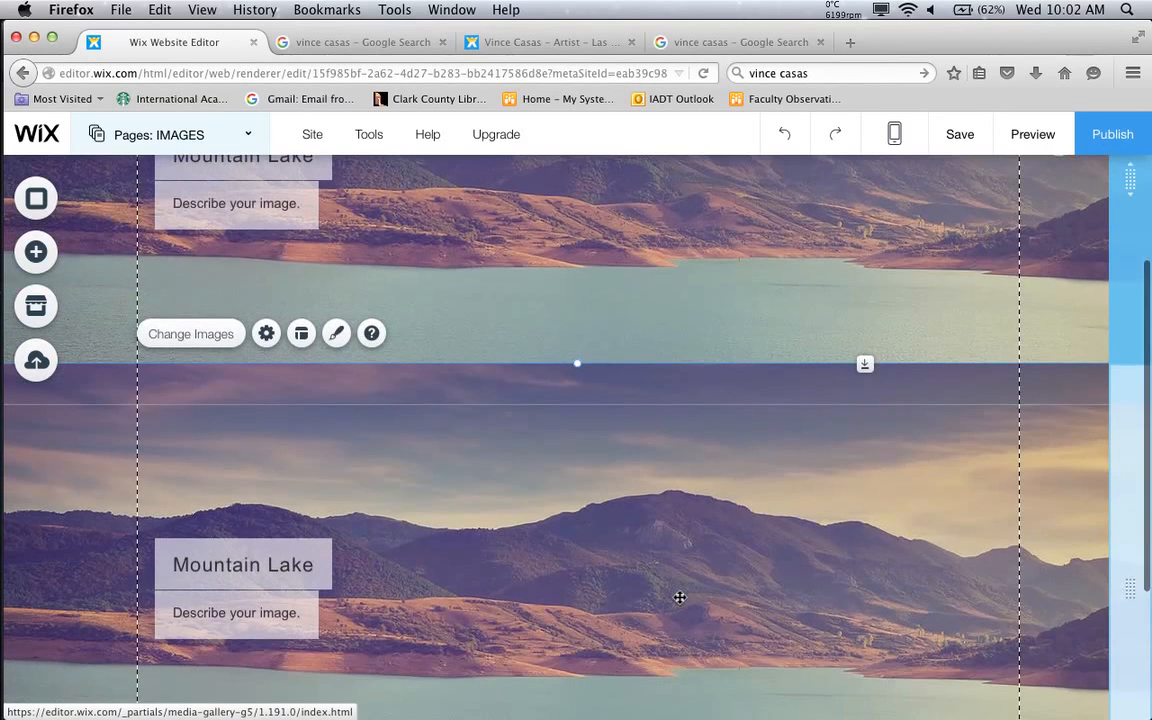
{"action": "mouse_move", "coordinate": [679, 557]}
{"action": "left_mouse_down"}
{"action": "mouse_move", "coordinate": [679, 582]}
{"action": "mouse_move", "coordinate": [680, 565]}
{"action": "left_mouse_up"}
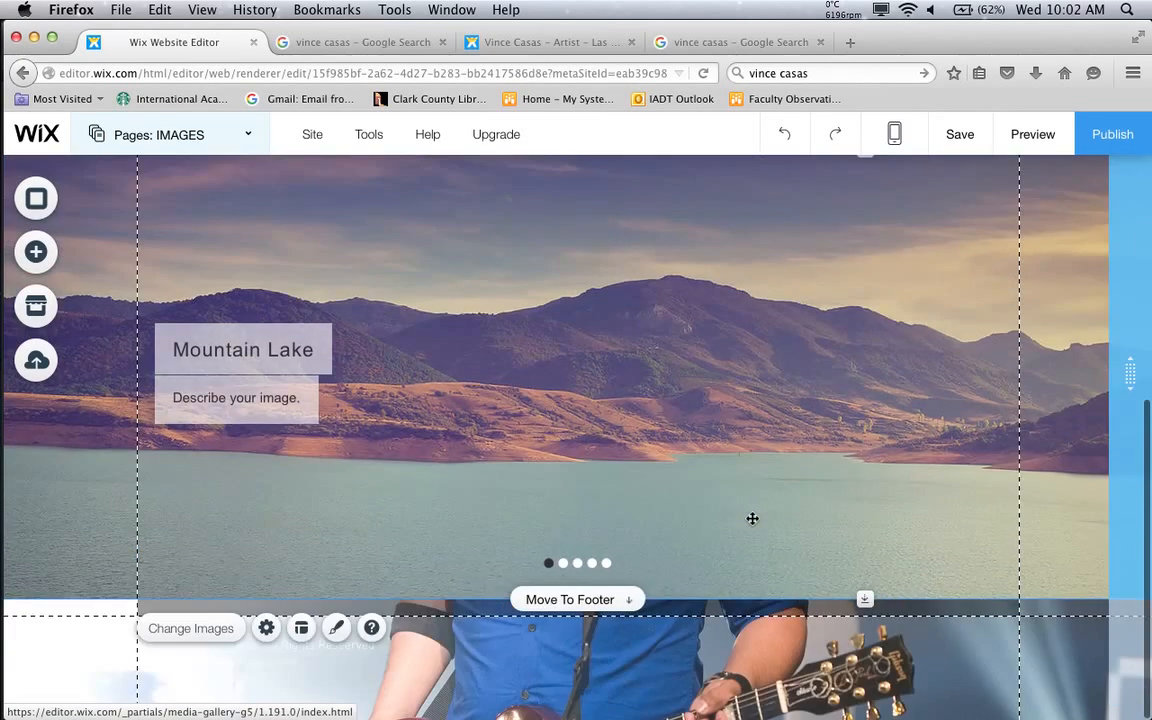
{"action": "scroll", "coordinate": [752, 518], "scroll_direction": "up", "scroll_amount": 3}
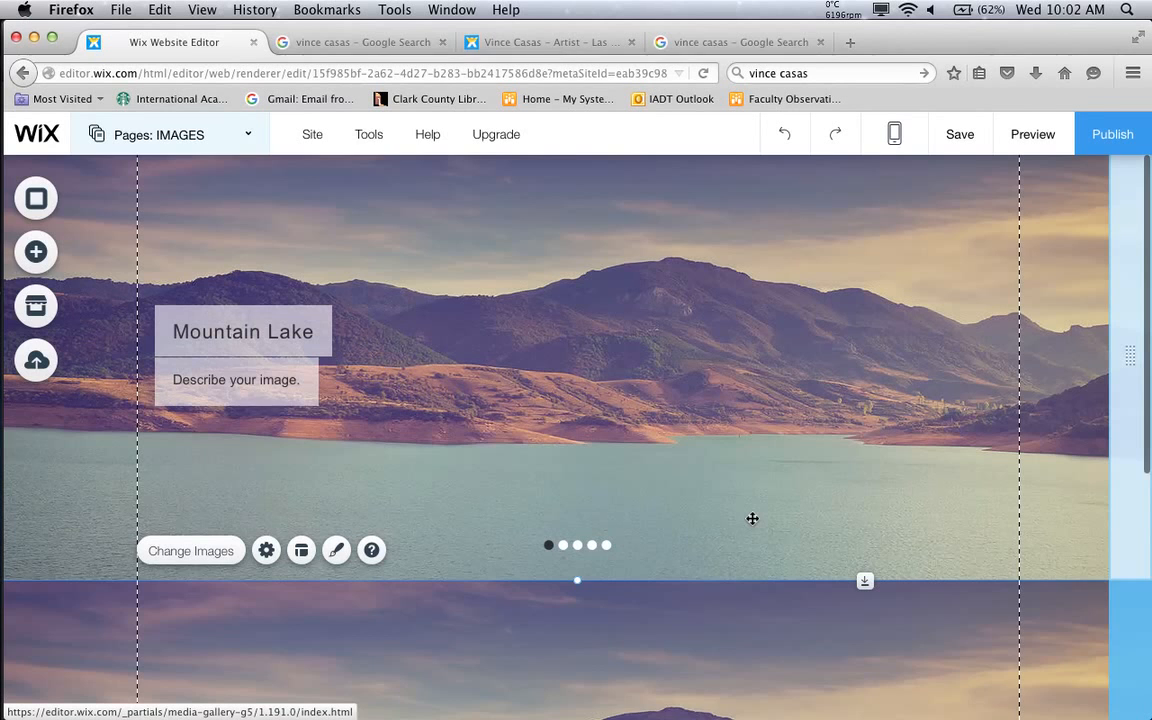
{"action": "scroll", "coordinate": [752, 518], "scroll_direction": "up", "scroll_amount": 1}
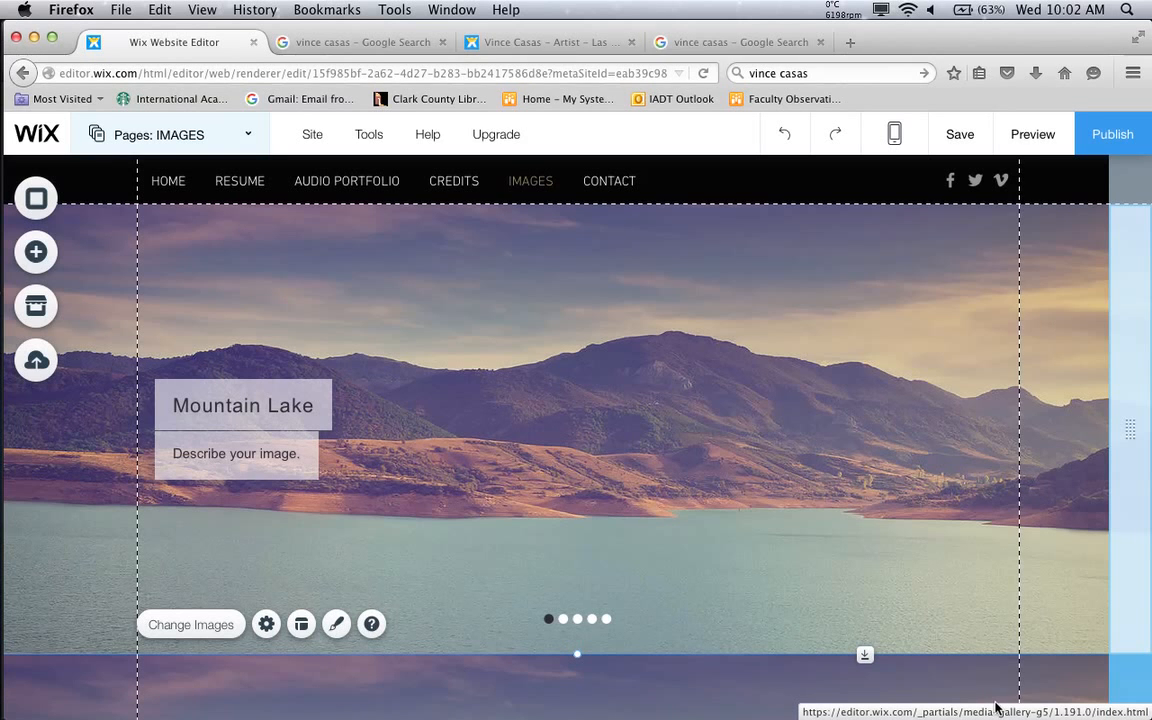
{"action": "scroll", "coordinate": [1001, 653], "scroll_direction": "down", "scroll_amount": 5}
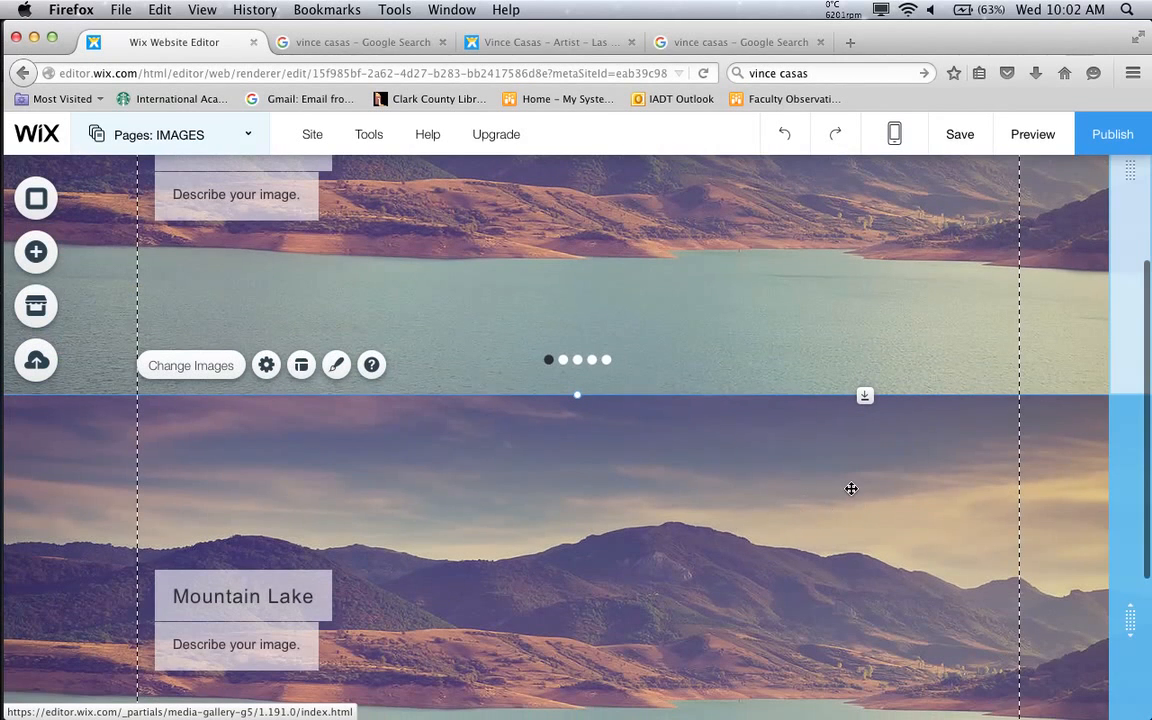
{"action": "scroll", "coordinate": [851, 488], "scroll_direction": "up", "scroll_amount": 5}
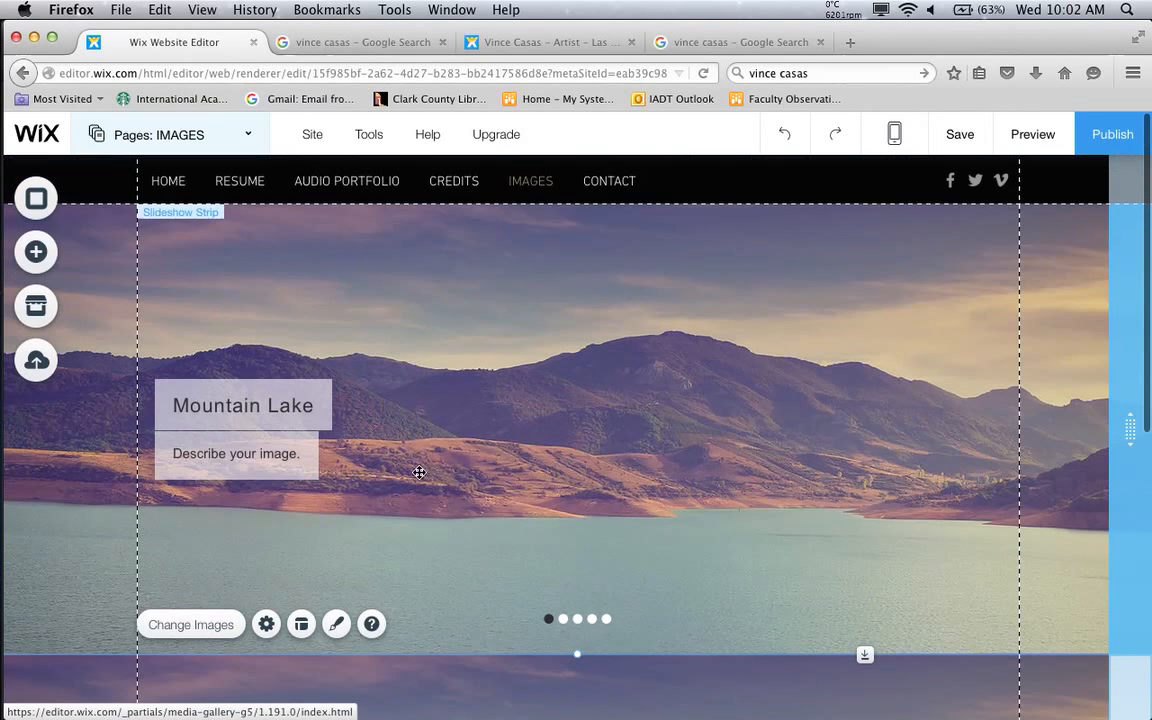
Start adding images to the lower slideshow gallery and select the band group photo and the band photo with the American flag
{"action": "left_click", "coordinate": [186, 624]}
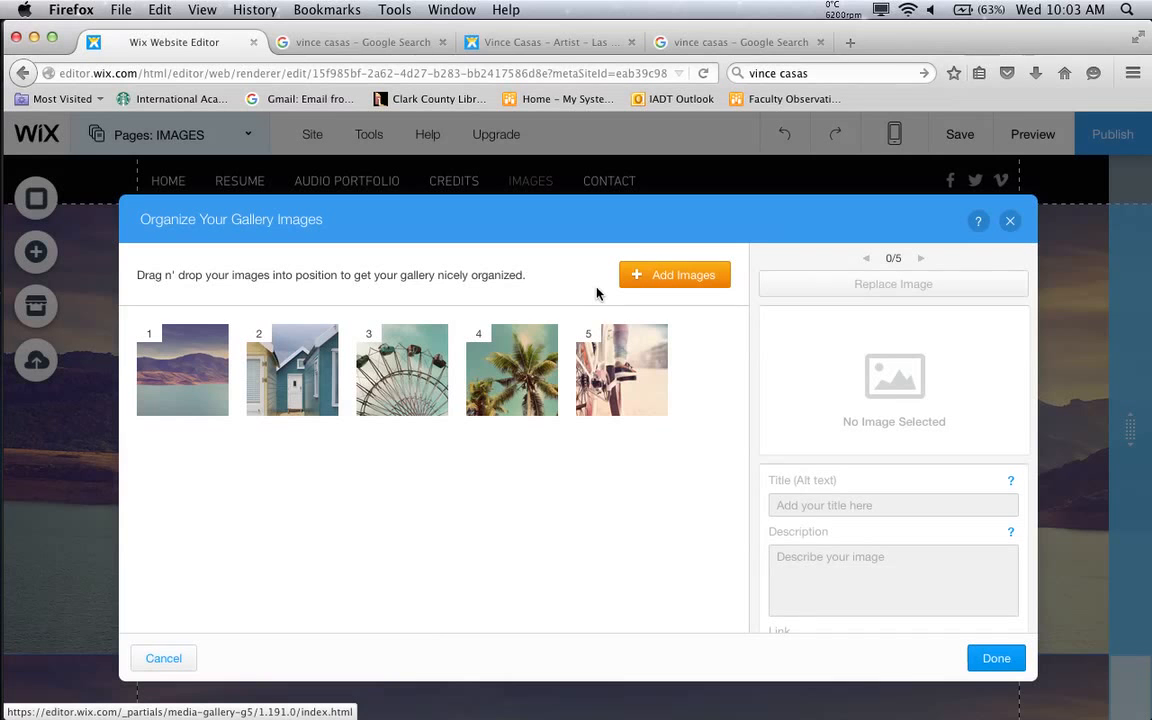
{"action": "left_click", "coordinate": [650, 277]}
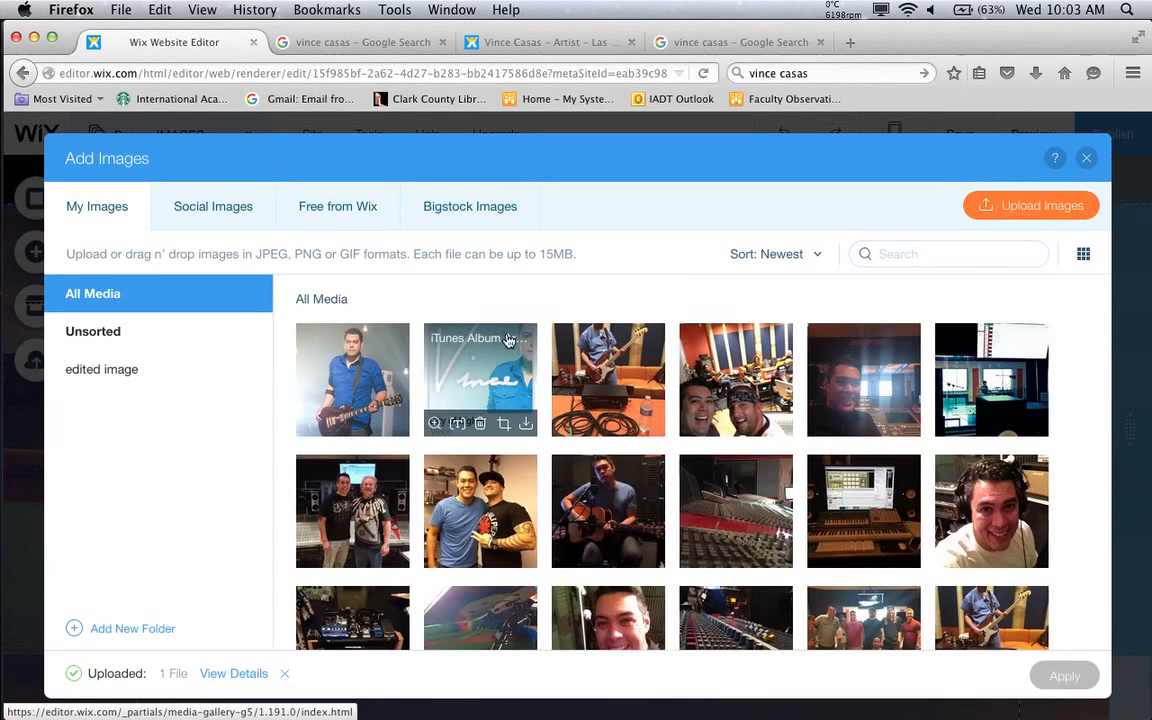
{"action": "scroll", "coordinate": [724, 478], "scroll_direction": "down", "scroll_amount": 5}
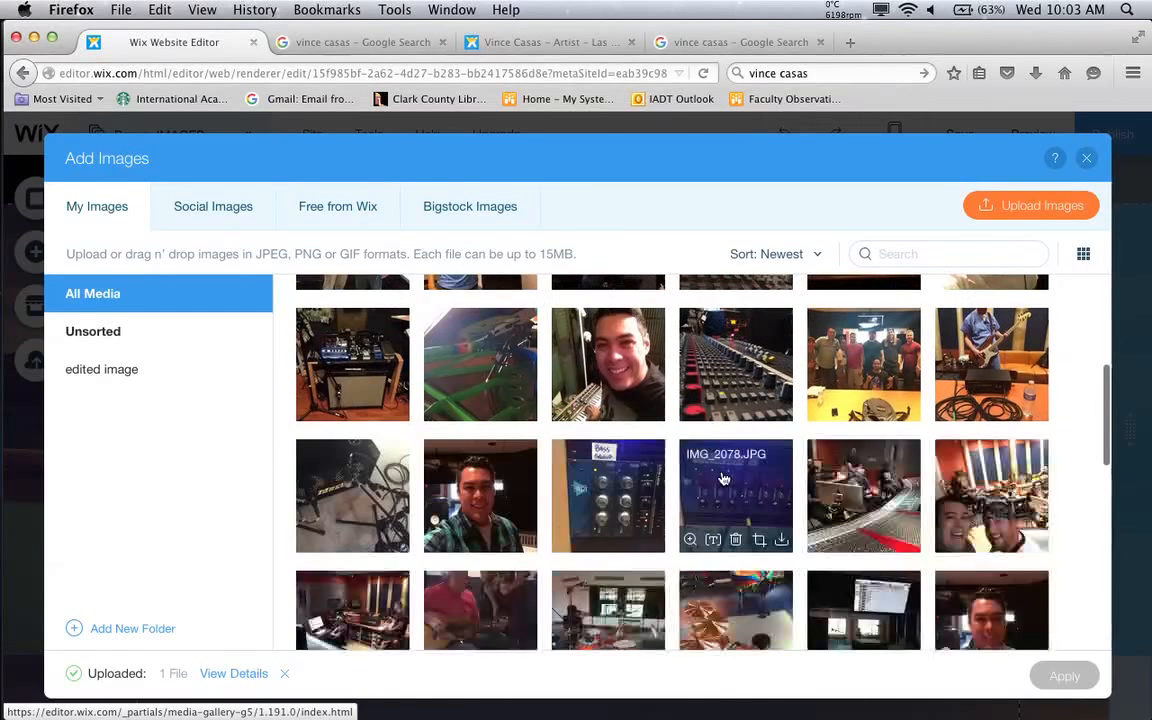
{"action": "scroll", "coordinate": [724, 478], "scroll_direction": "down", "scroll_amount": 5}
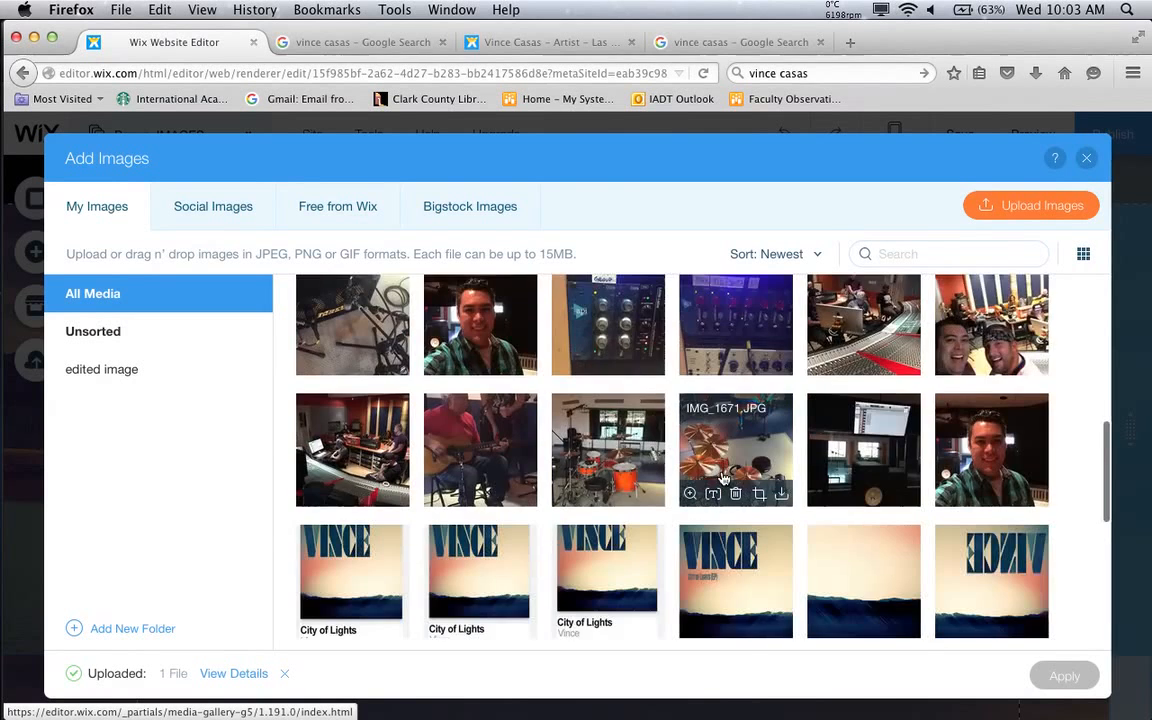
{"action": "scroll", "coordinate": [724, 478], "scroll_direction": "down", "scroll_amount": 10}
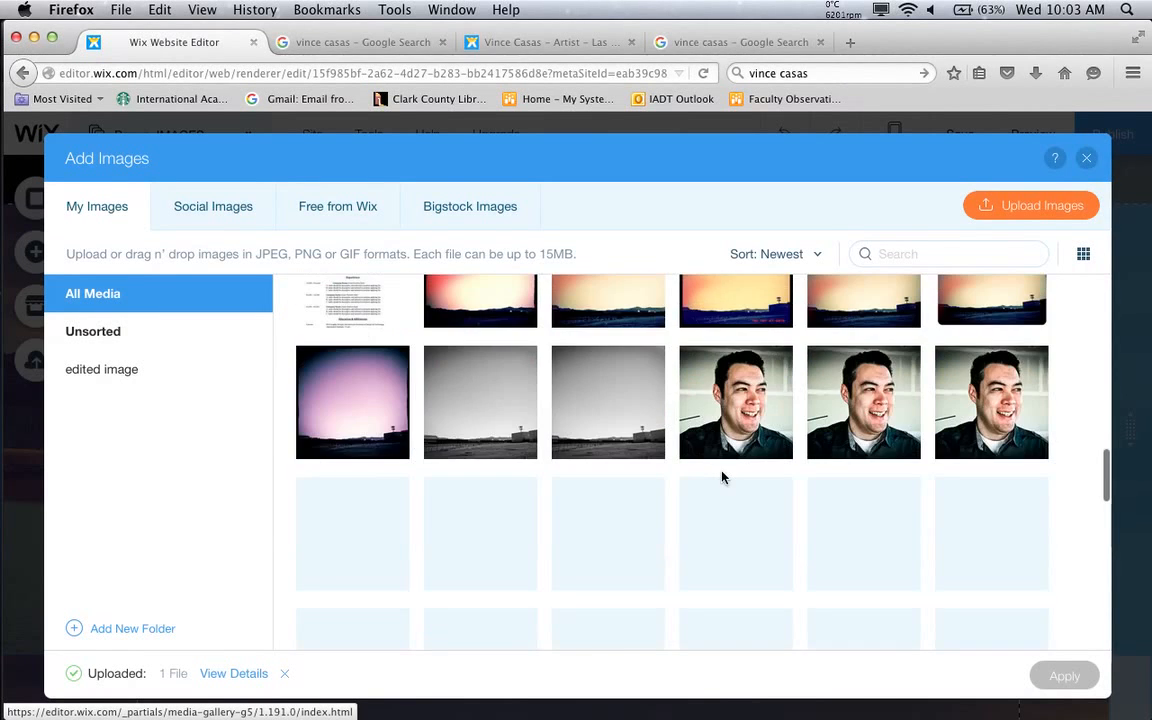
{"action": "scroll", "coordinate": [724, 478], "scroll_direction": "down", "scroll_amount": 5}
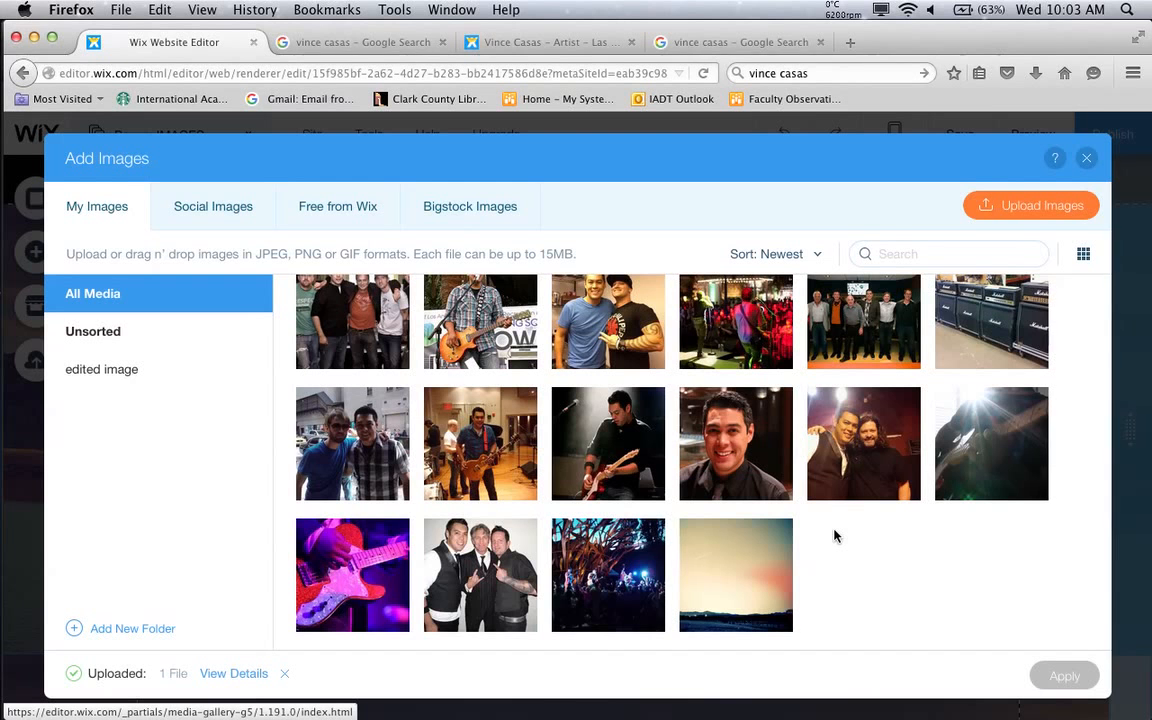
{"action": "scroll", "coordinate": [835, 537], "scroll_direction": "up", "scroll_amount": 5}
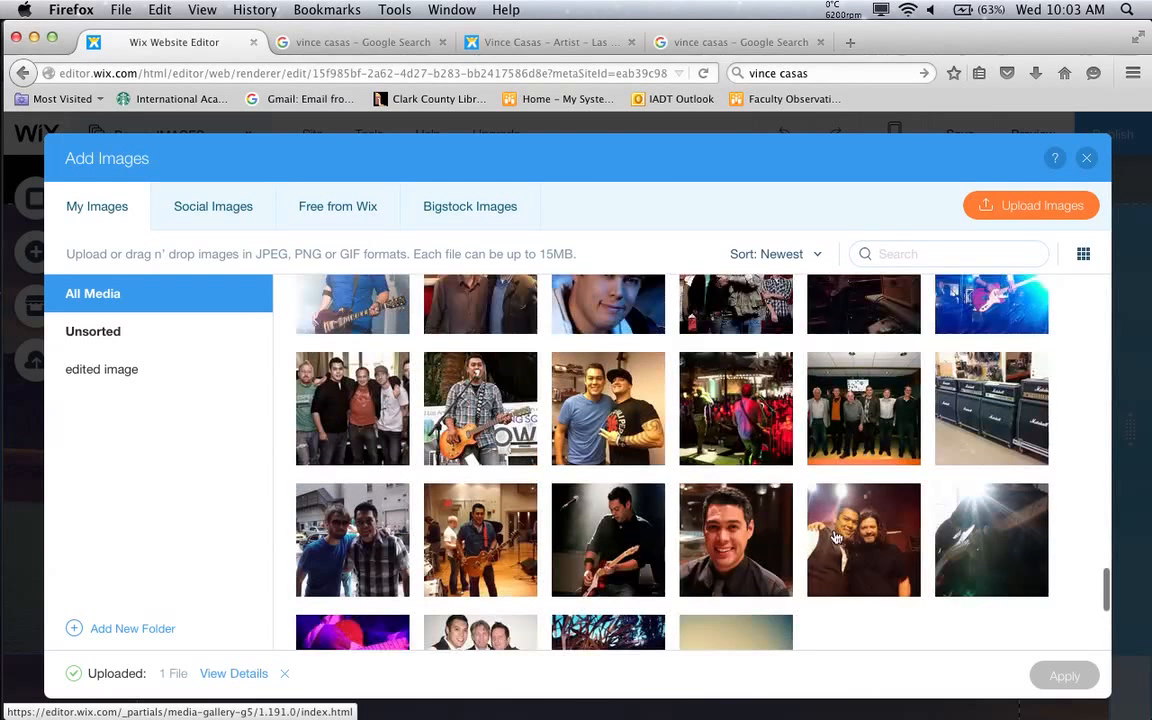
{"action": "scroll", "coordinate": [835, 537], "scroll_direction": "down", "scroll_amount": 3}
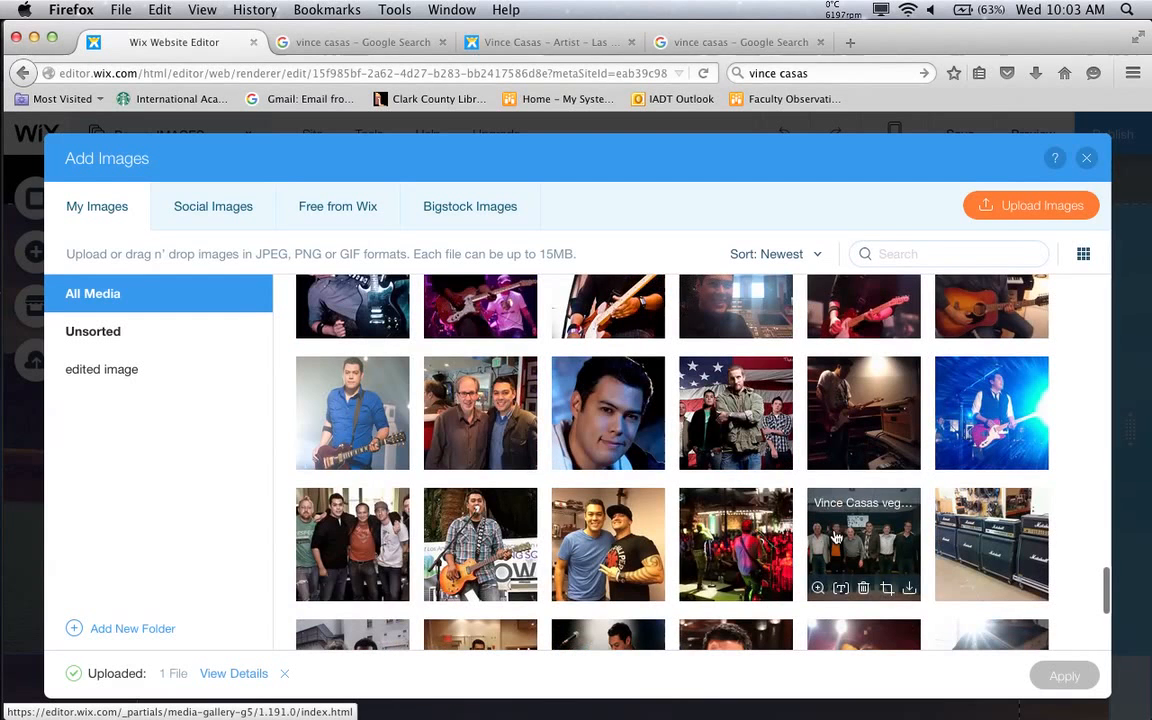
{"action": "left_click", "coordinate": [350, 500]}
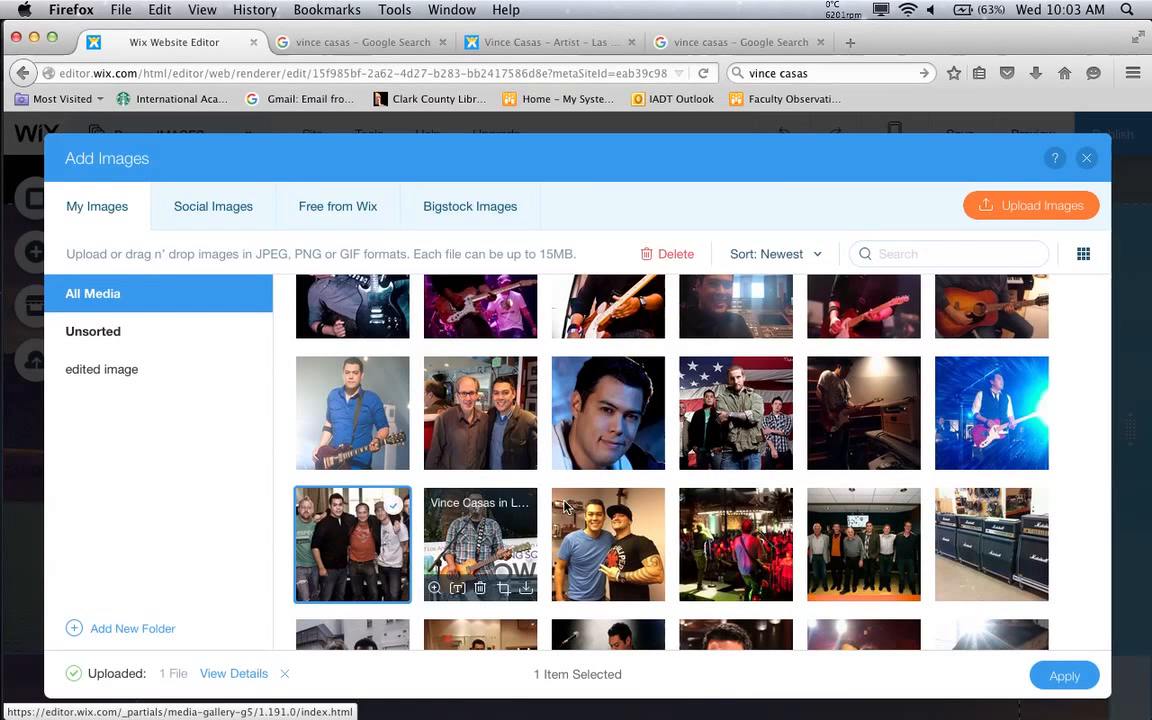
{"action": "left_click", "coordinate": [737, 438]}
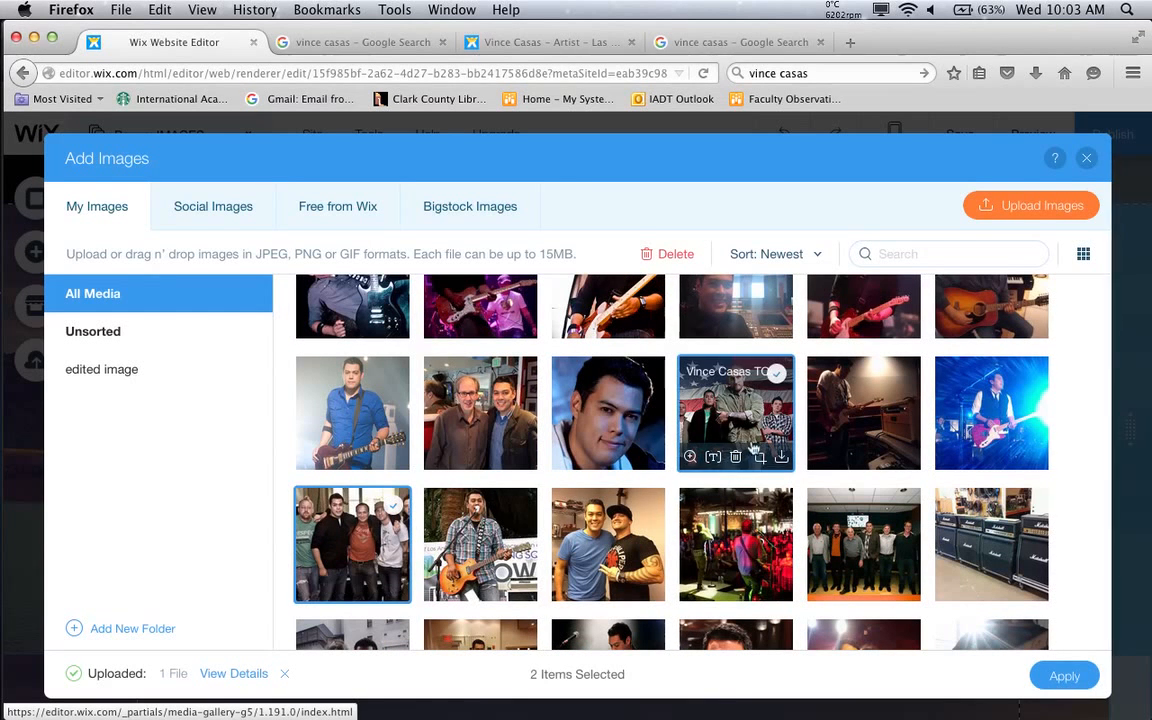
Add the pink-lit guitar close-up and the dark stage photo of two guitarists to the image selection
{"action": "scroll", "coordinate": [874, 500], "scroll_direction": "down", "scroll_amount": 4}
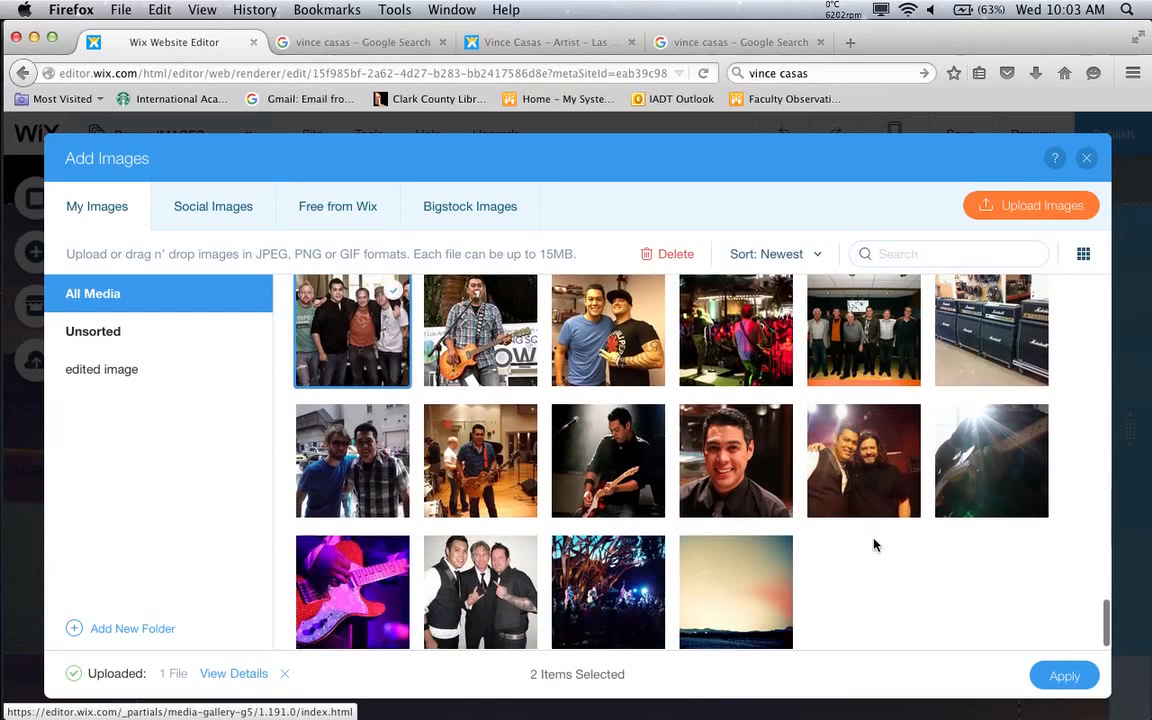
{"action": "scroll", "coordinate": [874, 545], "scroll_direction": "up", "scroll_amount": 1}
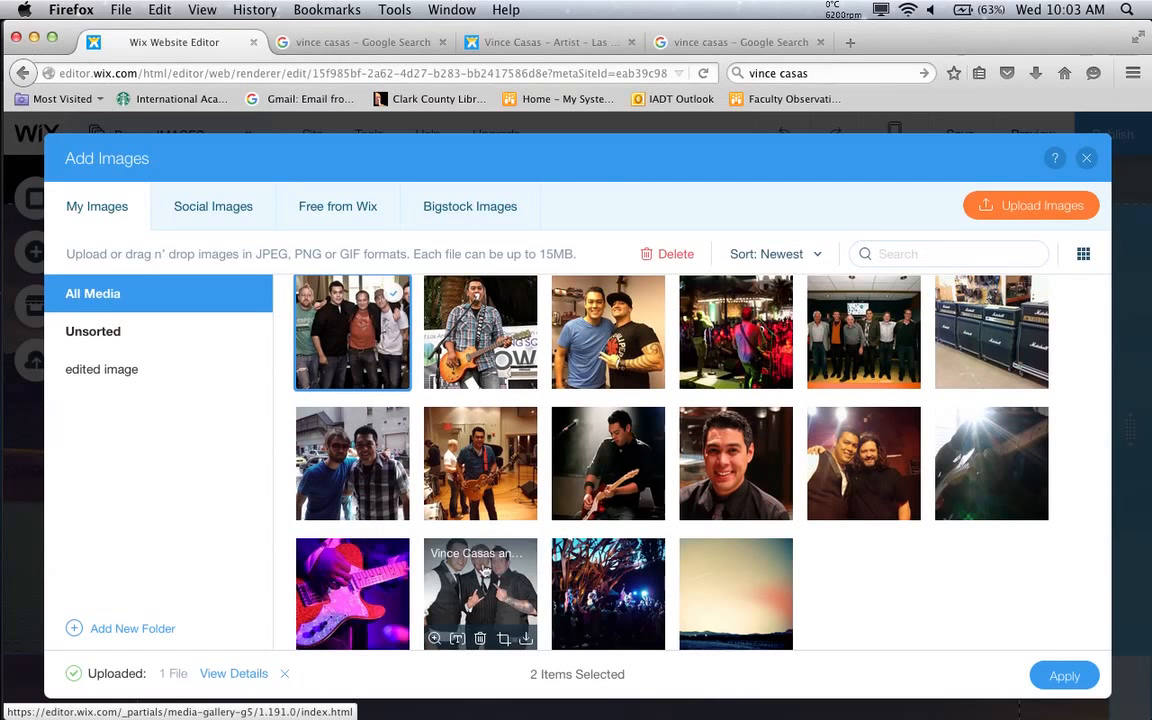
{"action": "left_click", "coordinate": [387, 571]}
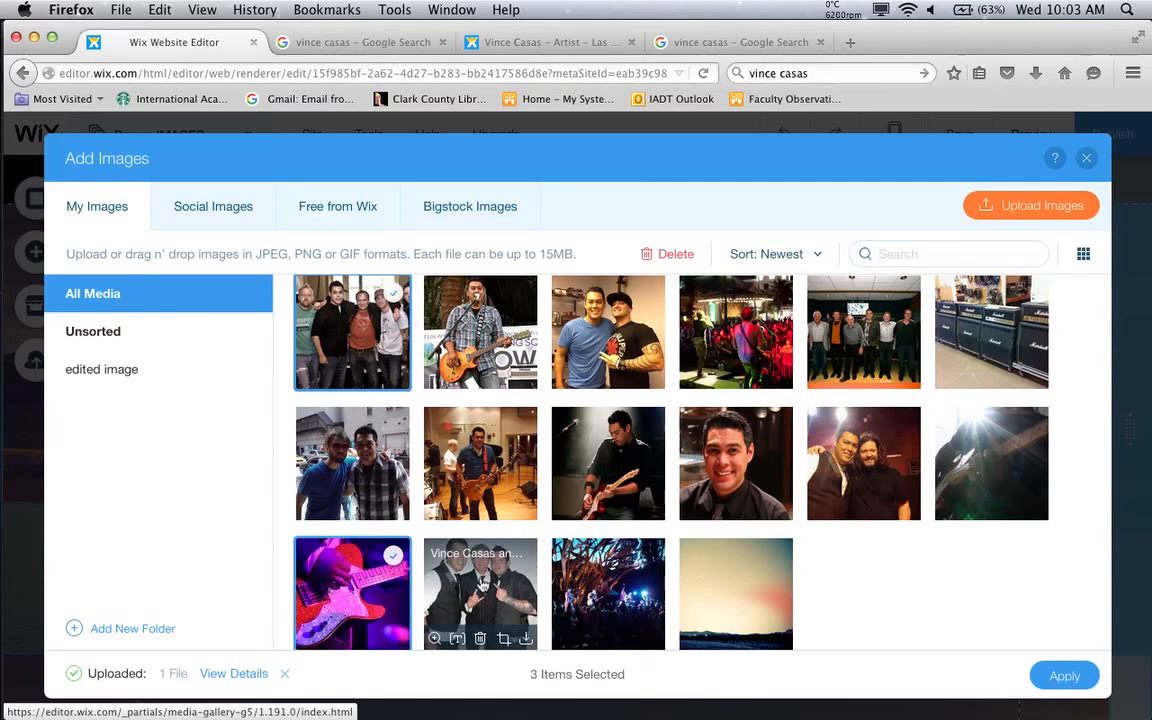
{"action": "scroll", "coordinate": [483, 580], "scroll_direction": "up", "scroll_amount": 5}
{"action": "scroll", "coordinate": [483, 580], "scroll_direction": "up", "scroll_amount": 6}
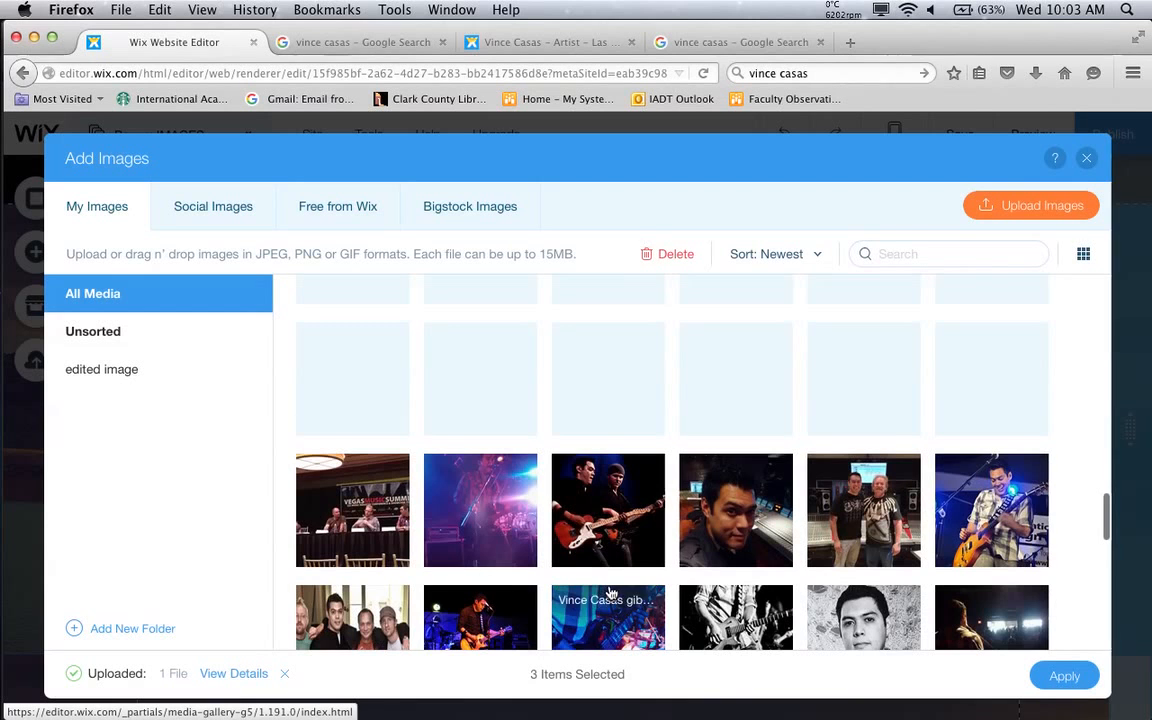
{"action": "scroll", "coordinate": [638, 600], "scroll_direction": "up", "scroll_amount": 1}
{"action": "scroll", "coordinate": [638, 600], "scroll_direction": "up", "scroll_amount": 1}
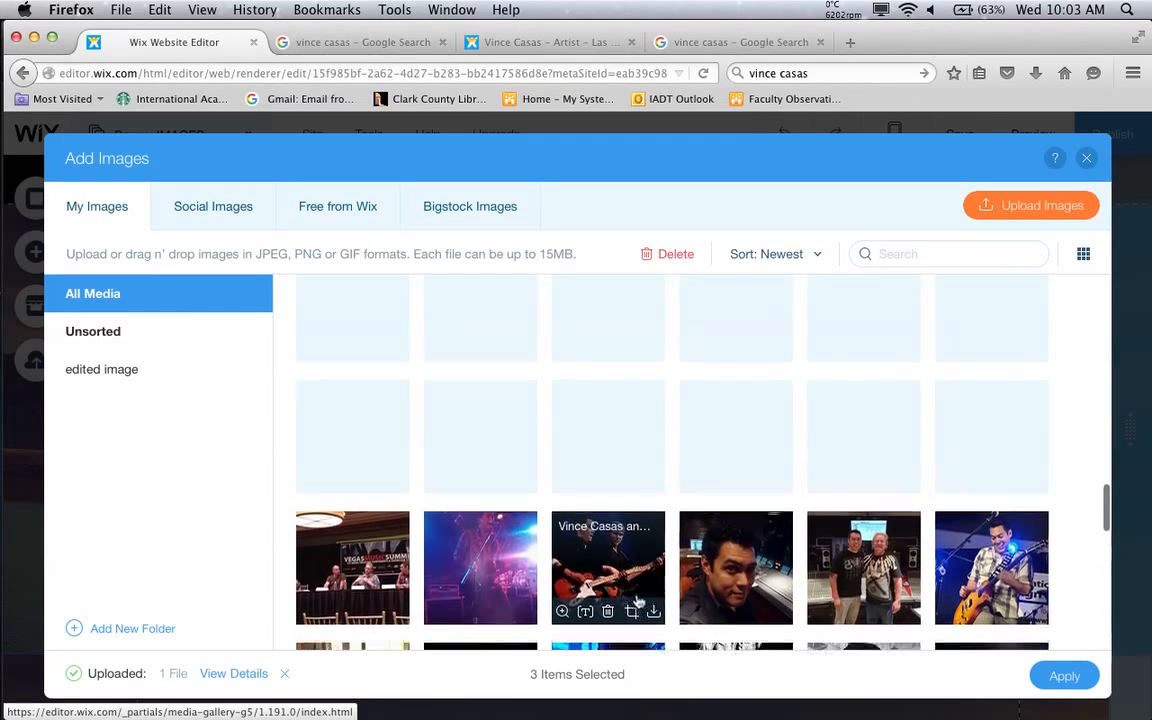
{"action": "scroll", "coordinate": [638, 600], "scroll_direction": "up", "scroll_amount": 3}
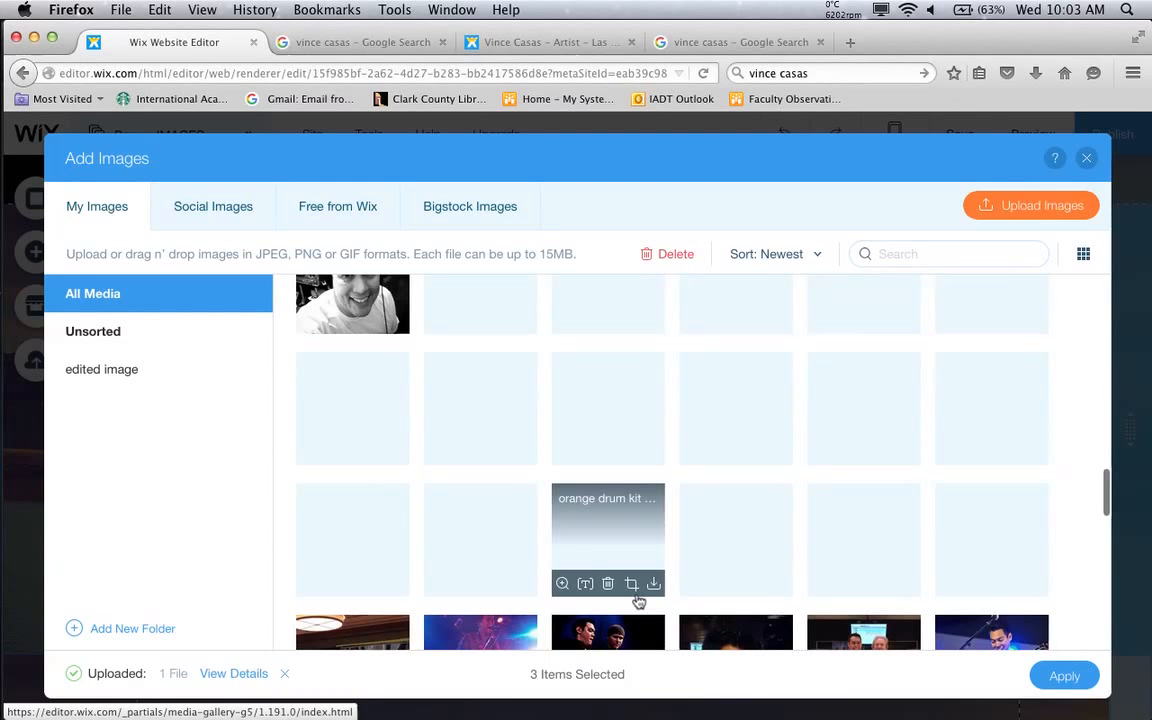
{"action": "scroll", "coordinate": [638, 600], "scroll_direction": "down", "scroll_amount": 2}
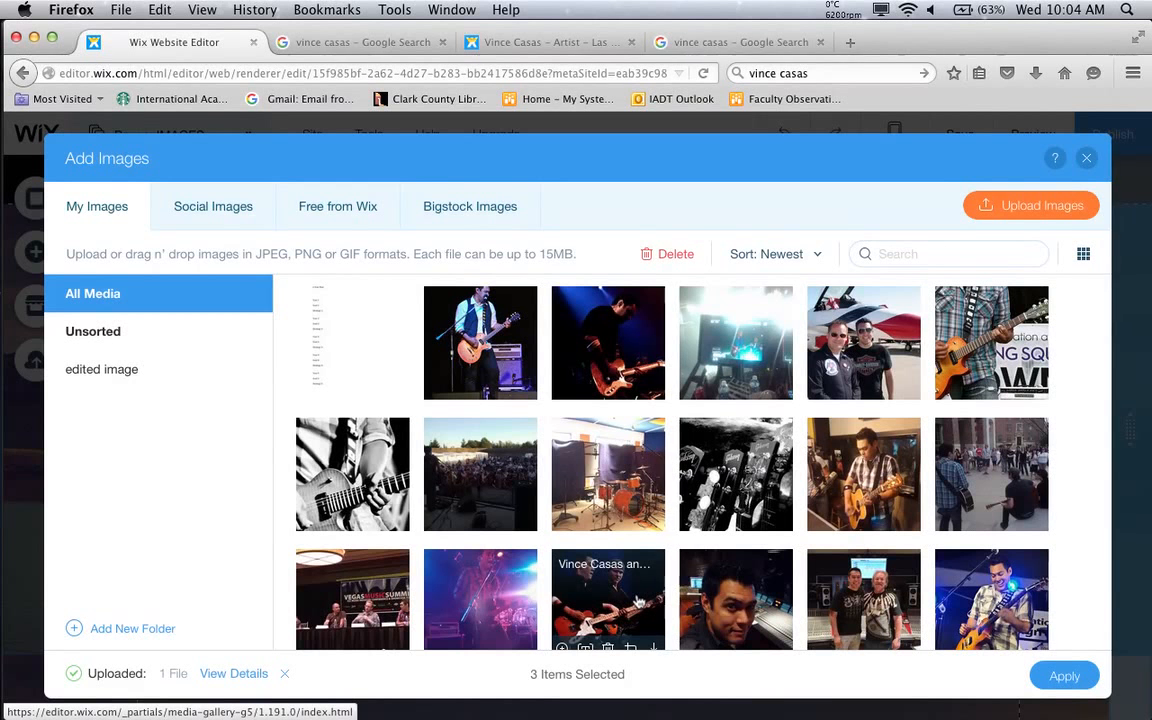
{"action": "left_click", "coordinate": [638, 600]}
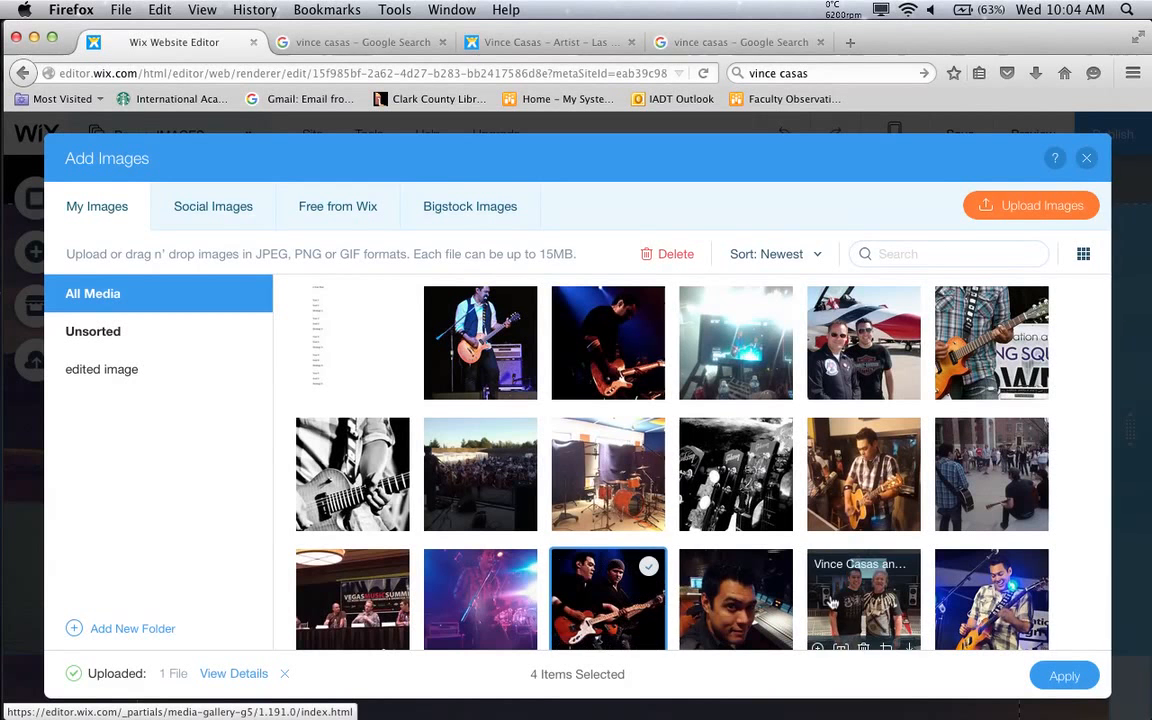
Include the photo of the guitarist in bright blue light and insert all selected photos into the lower slideshow gallery
{"action": "scroll", "coordinate": [795, 598], "scroll_direction": "down", "scroll_amount": 5}
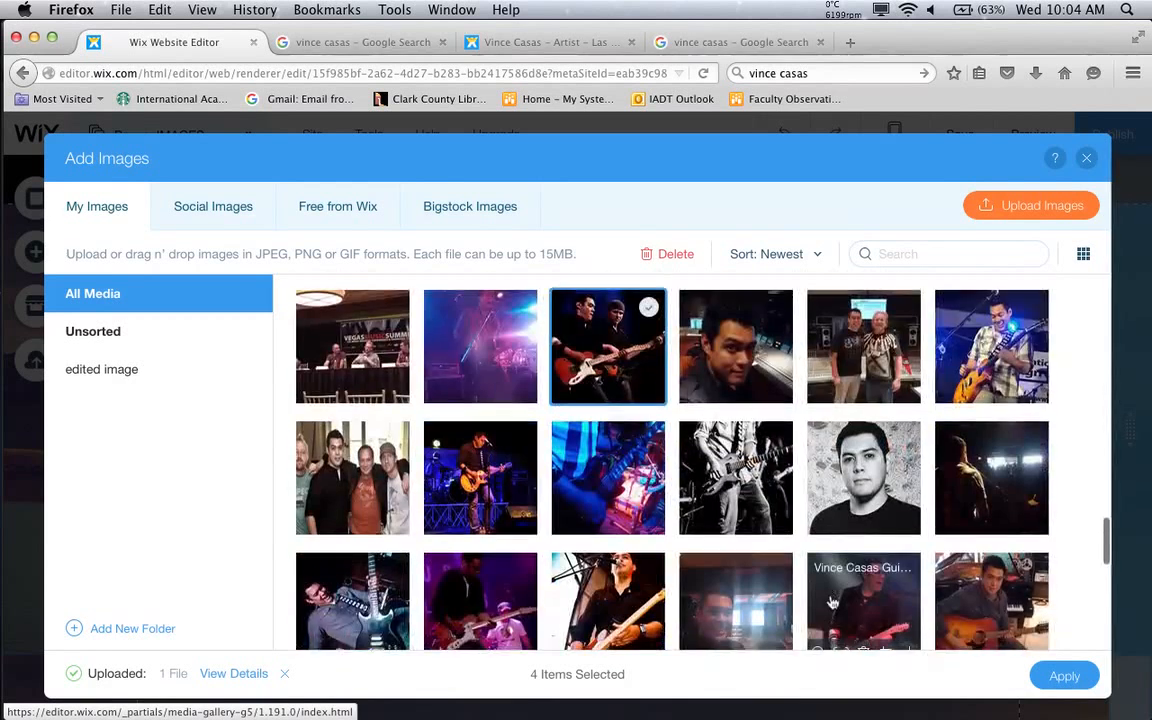
{"action": "scroll", "coordinate": [831, 601], "scroll_direction": "down", "scroll_amount": 5}
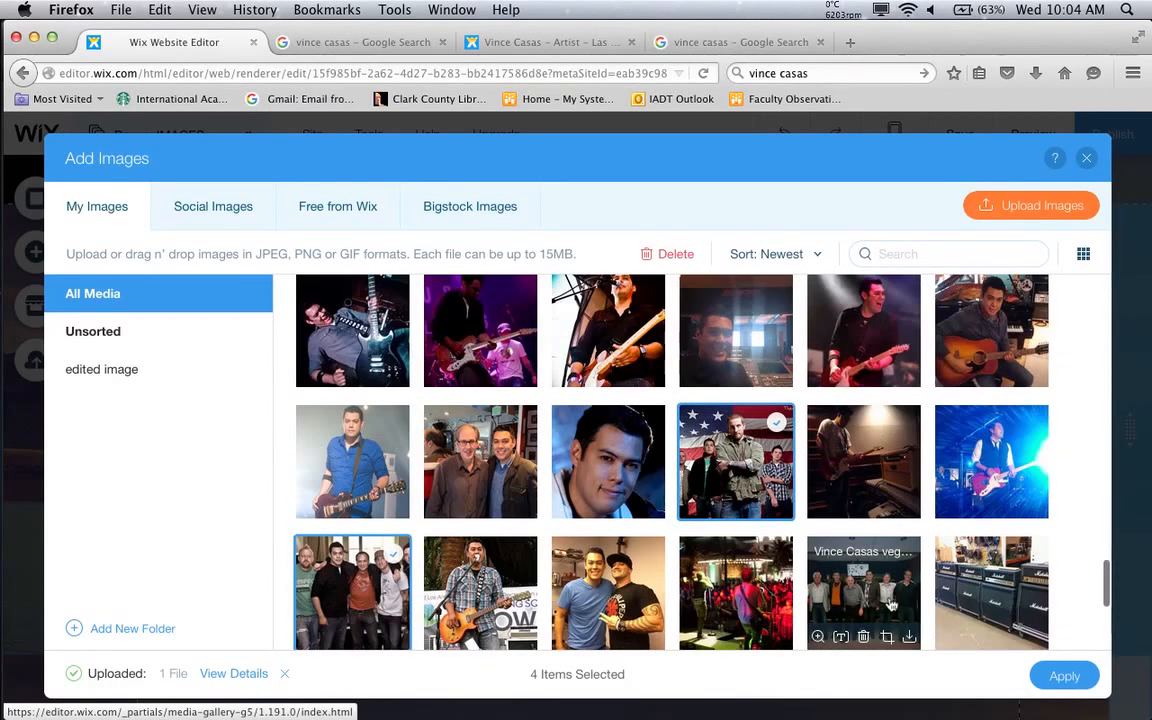
{"action": "scroll", "coordinate": [891, 604], "scroll_direction": "down", "scroll_amount": 2}
{"action": "left_click", "coordinate": [1029, 376]}
{"action": "left_click", "coordinate": [1060, 676]}
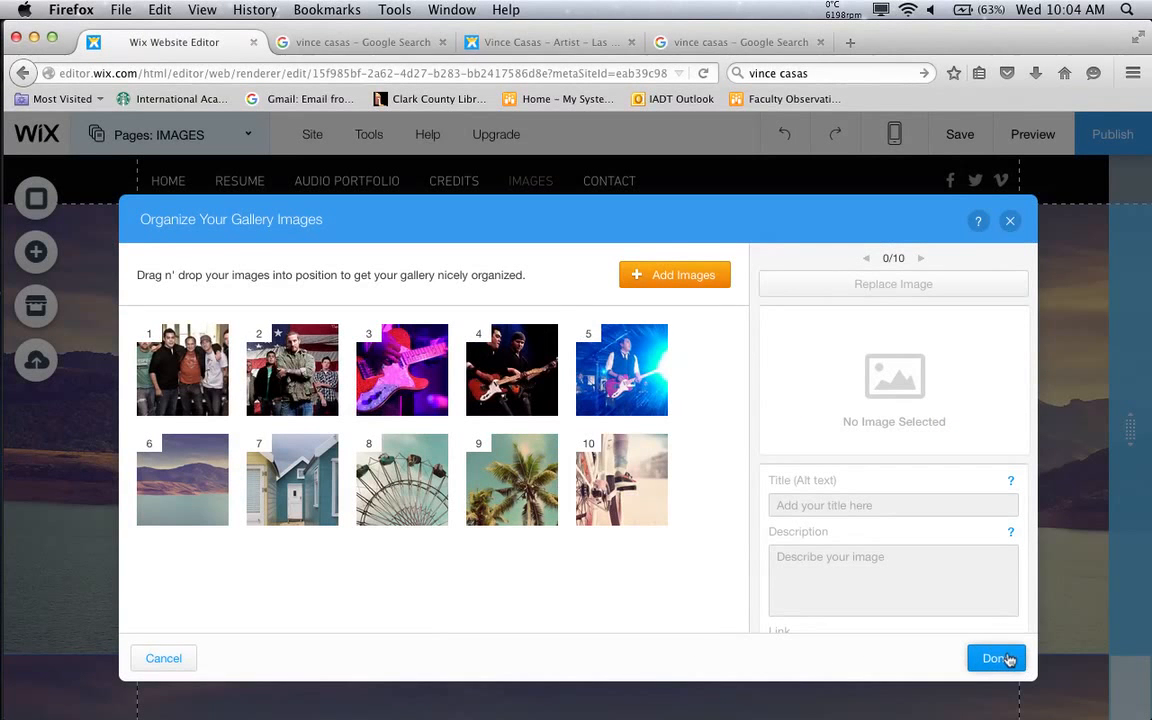
{"action": "left_click", "coordinate": [996, 657]}
Move the Mountain Lake slideshow down behind the band-photo slideshow on the IMAGES page and check the resulting layout
{"action": "scroll", "coordinate": [1007, 653], "scroll_direction": "down", "scroll_amount": 5}
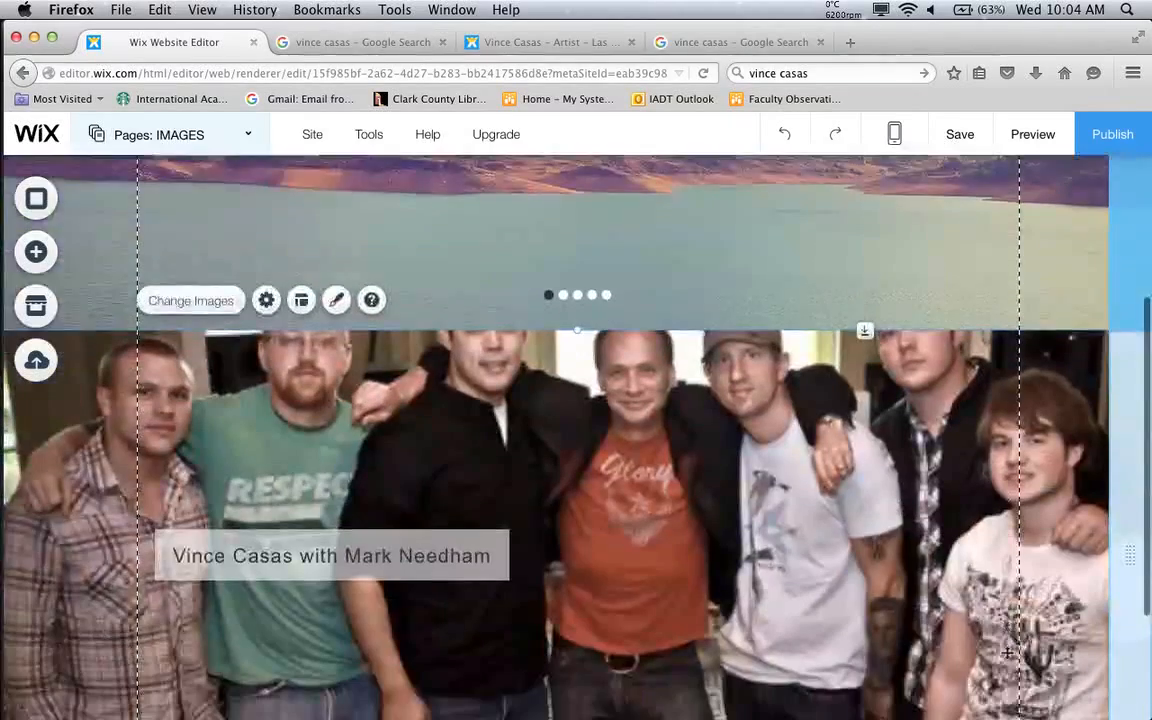
{"action": "scroll", "coordinate": [1006, 652], "scroll_direction": "up", "scroll_amount": 3}
{"action": "scroll", "coordinate": [1007, 653], "scroll_direction": "down", "scroll_amount": 4}
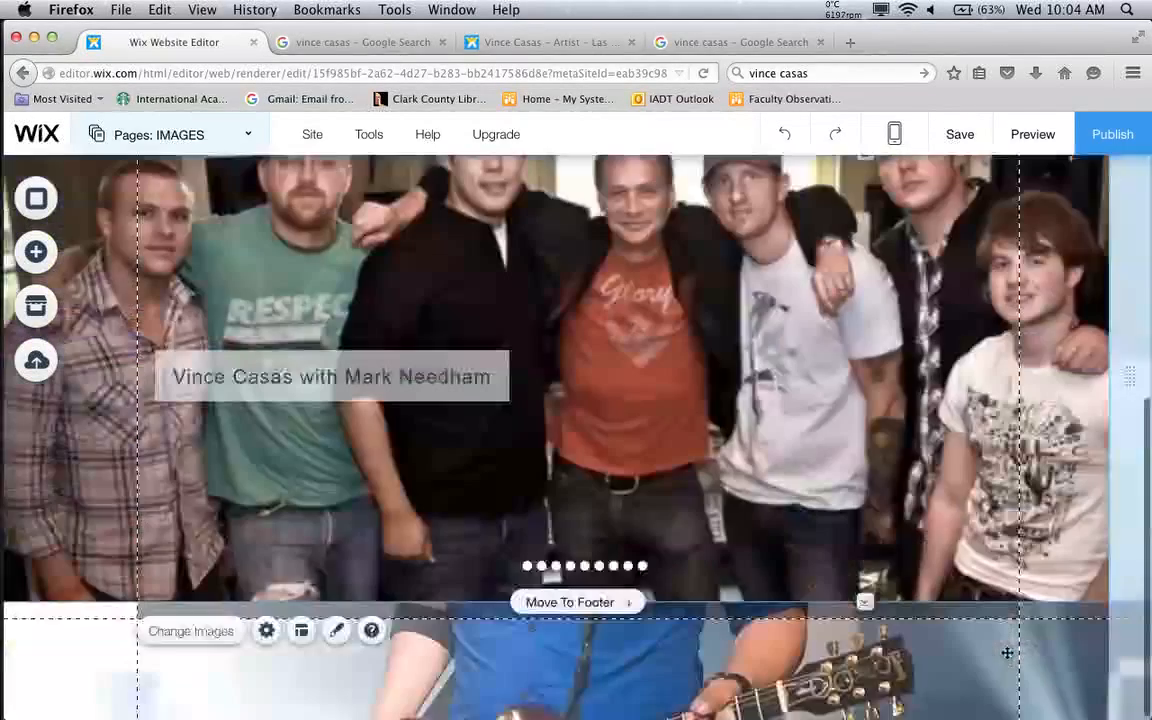
{"action": "scroll", "coordinate": [1007, 653], "scroll_direction": "up", "scroll_amount": 4}
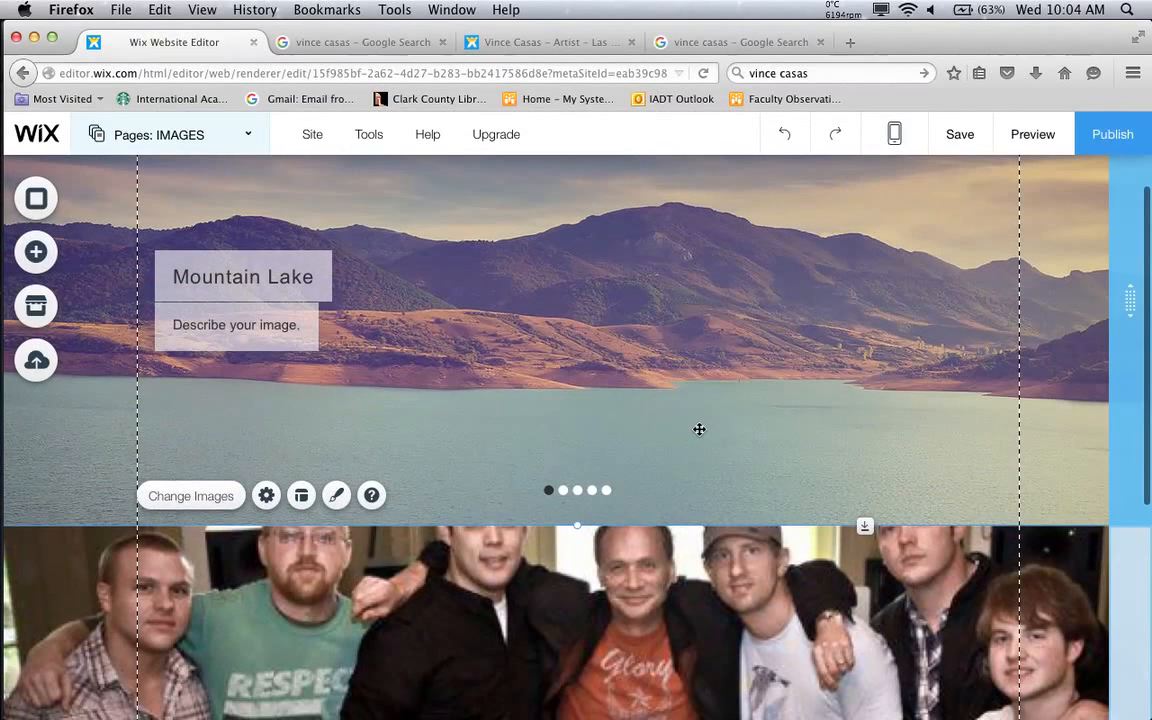
{"action": "left_click_drag", "start_coordinate": [689, 522], "coordinate": [725, 717]}
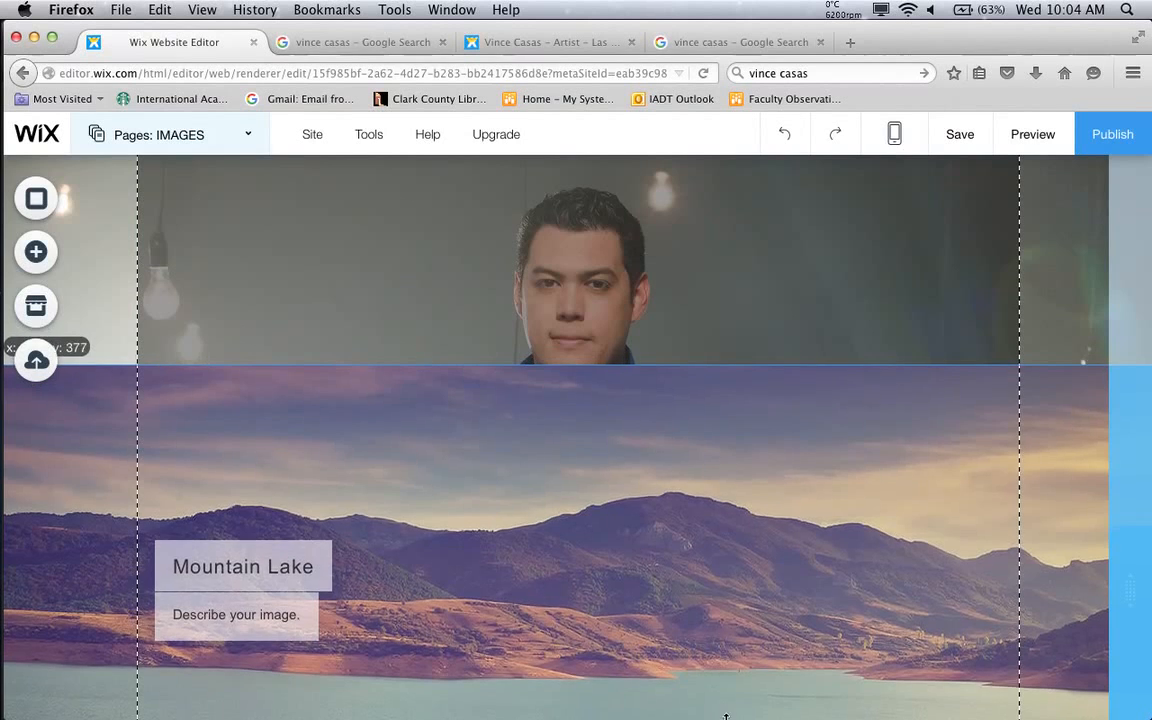
{"action": "scroll", "coordinate": [742, 517], "scroll_direction": "down", "scroll_amount": 4}
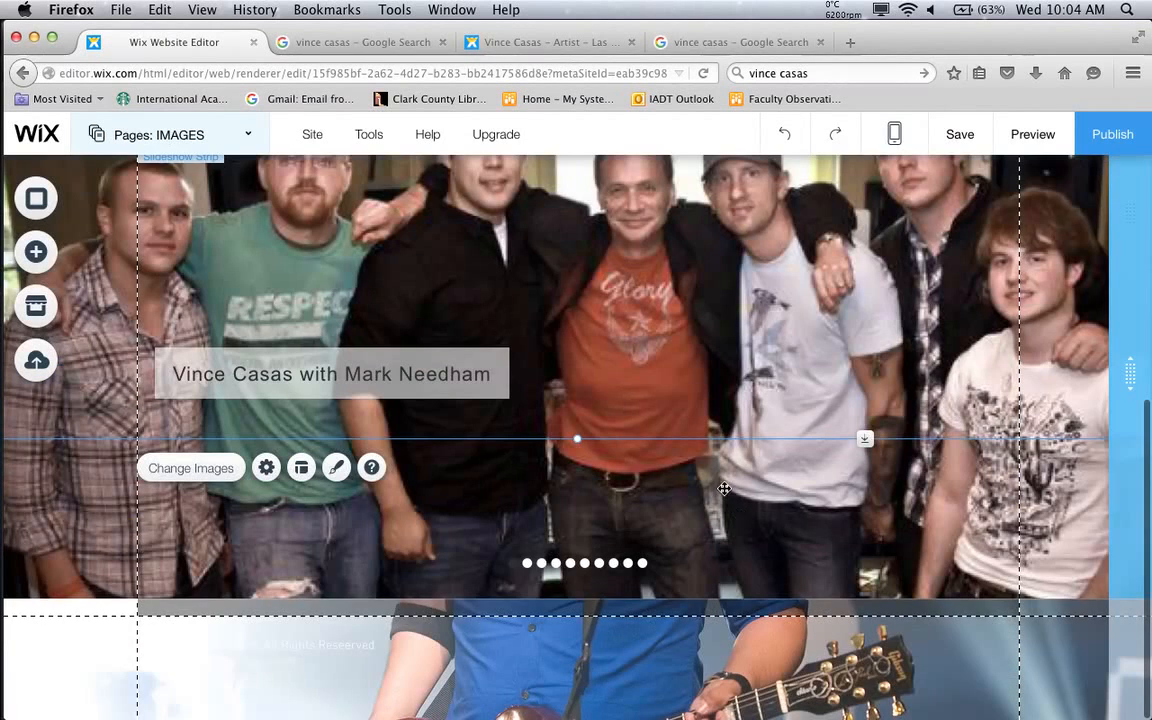
{"action": "scroll", "coordinate": [719, 445], "scroll_direction": "up", "scroll_amount": 3}
{"action": "scroll", "coordinate": [719, 445], "scroll_direction": "up", "scroll_amount": 1}
{"action": "scroll", "coordinate": [660, 339], "scroll_direction": "down", "scroll_amount": 1}
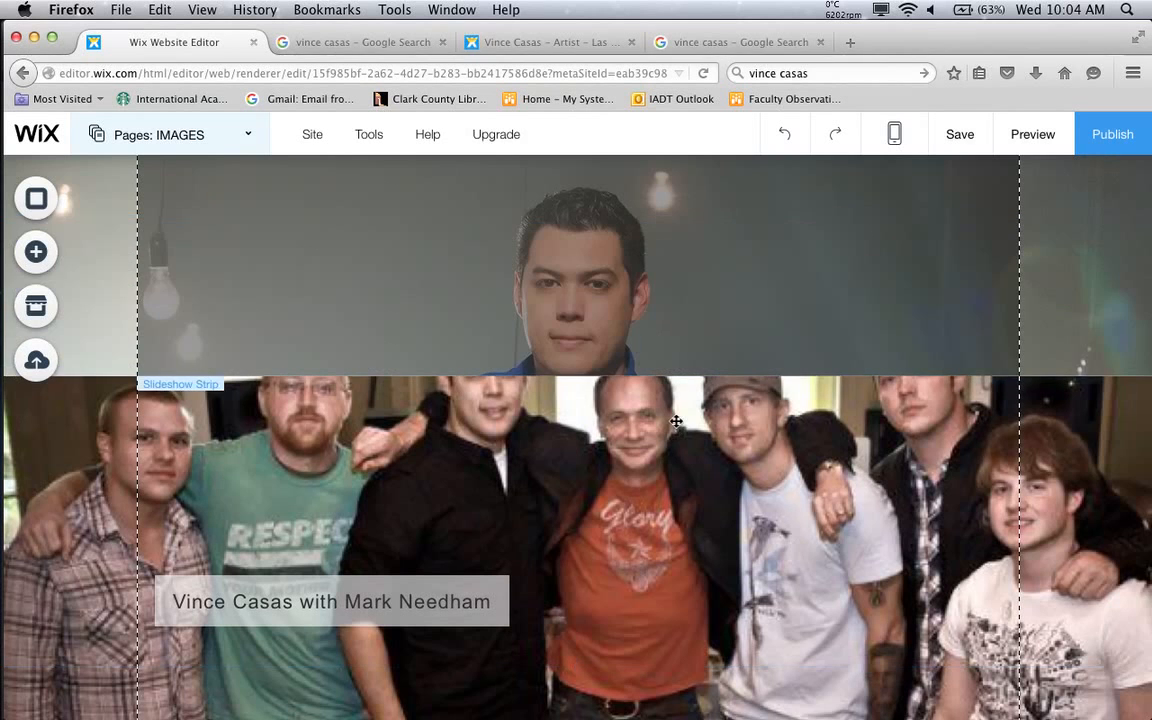
{"action": "scroll", "coordinate": [676, 421], "scroll_direction": "down", "scroll_amount": 3}
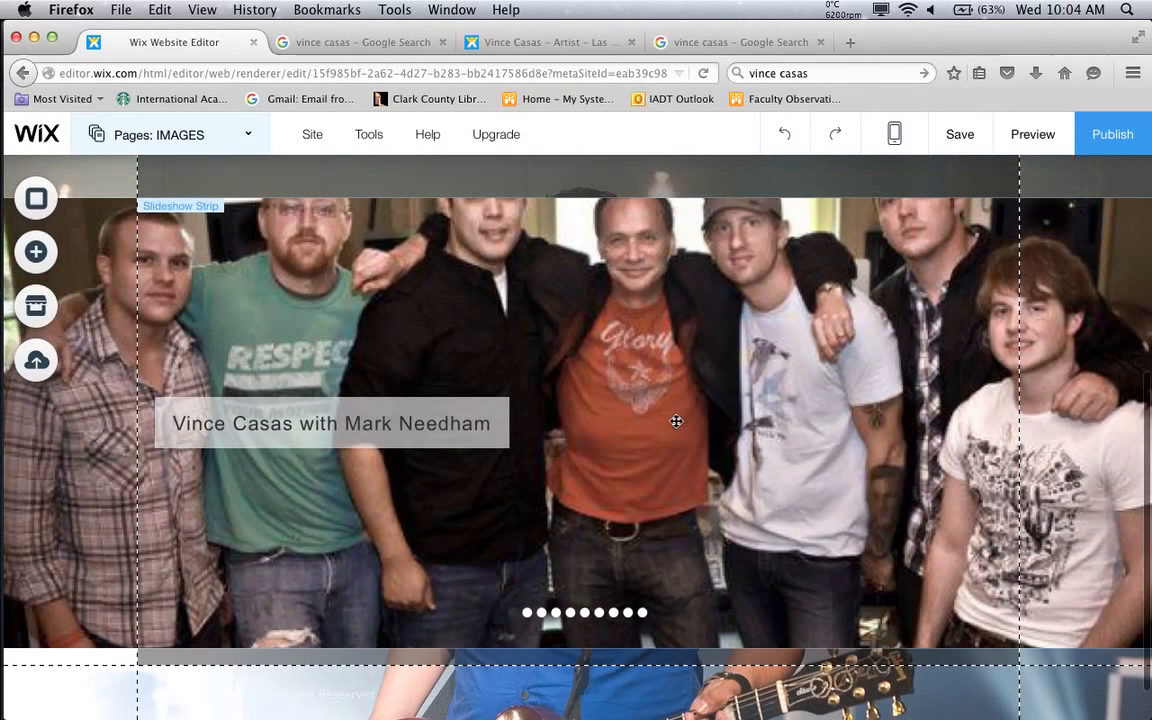
Open the image organizer of the band-photo slideshow and examine the title, description and link settings of the first group photo
{"action": "right_click", "coordinate": [676, 453]}
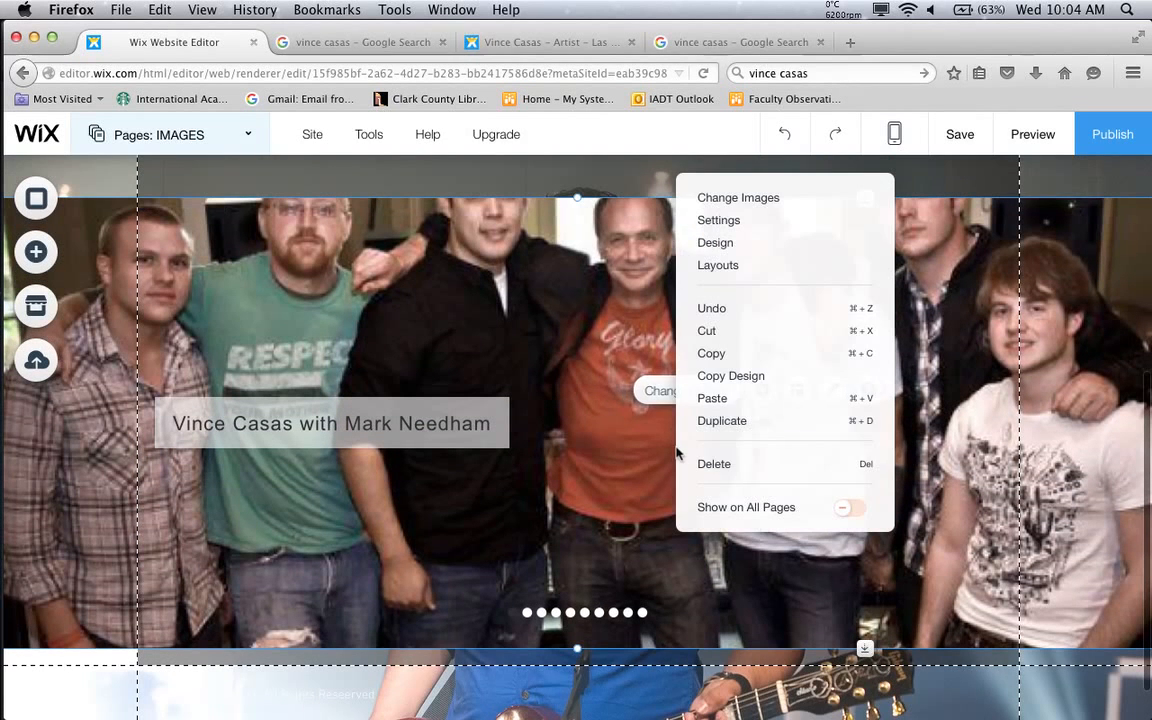
{"action": "left_click", "coordinate": [593, 451]}
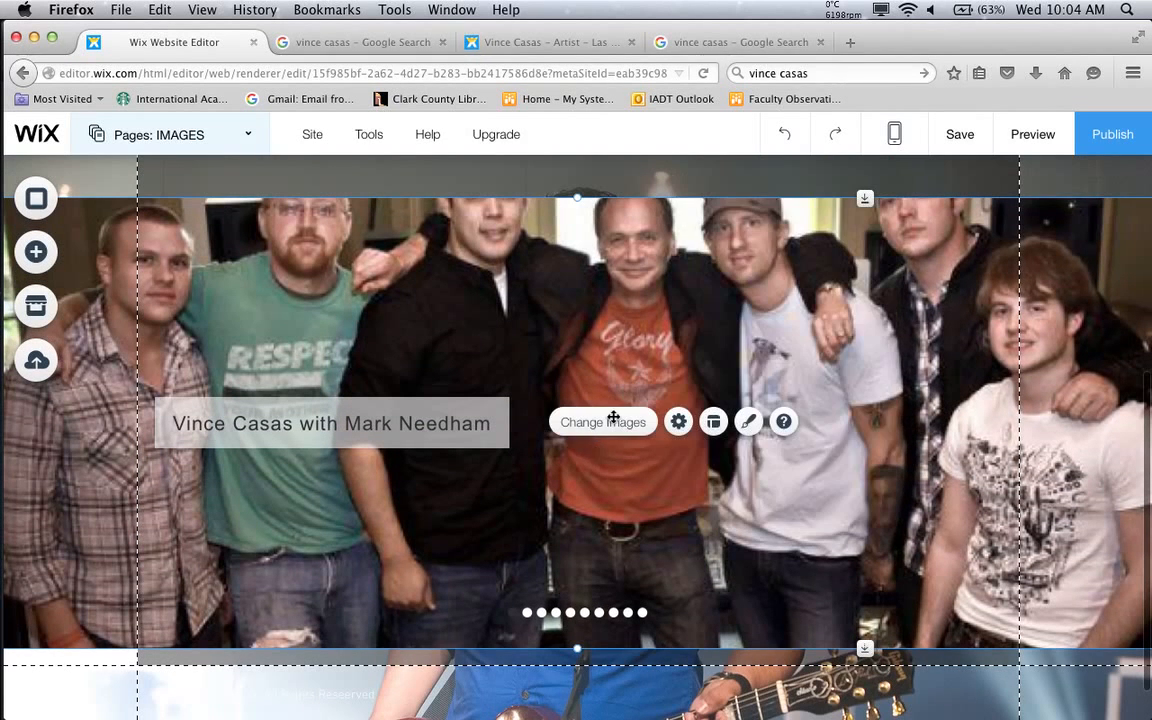
{"action": "left_click", "coordinate": [618, 423]}
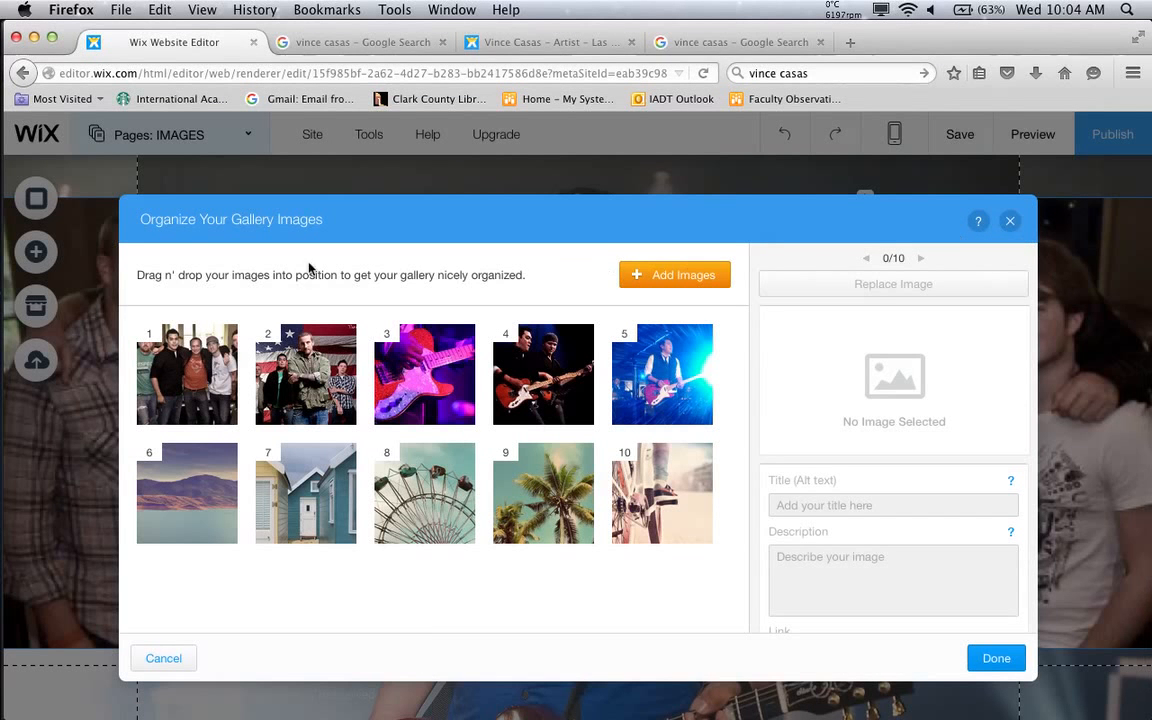
{"action": "left_click", "coordinate": [163, 348]}
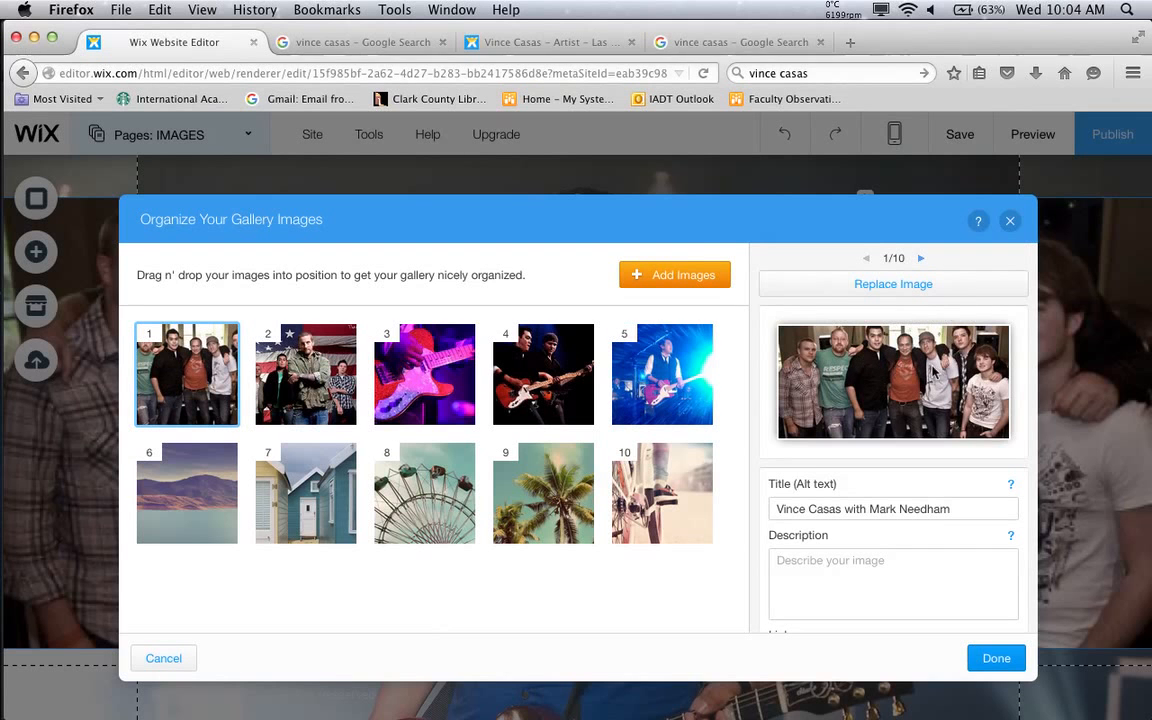
{"action": "scroll", "coordinate": [931, 374], "scroll_direction": "down", "scroll_amount": 2}
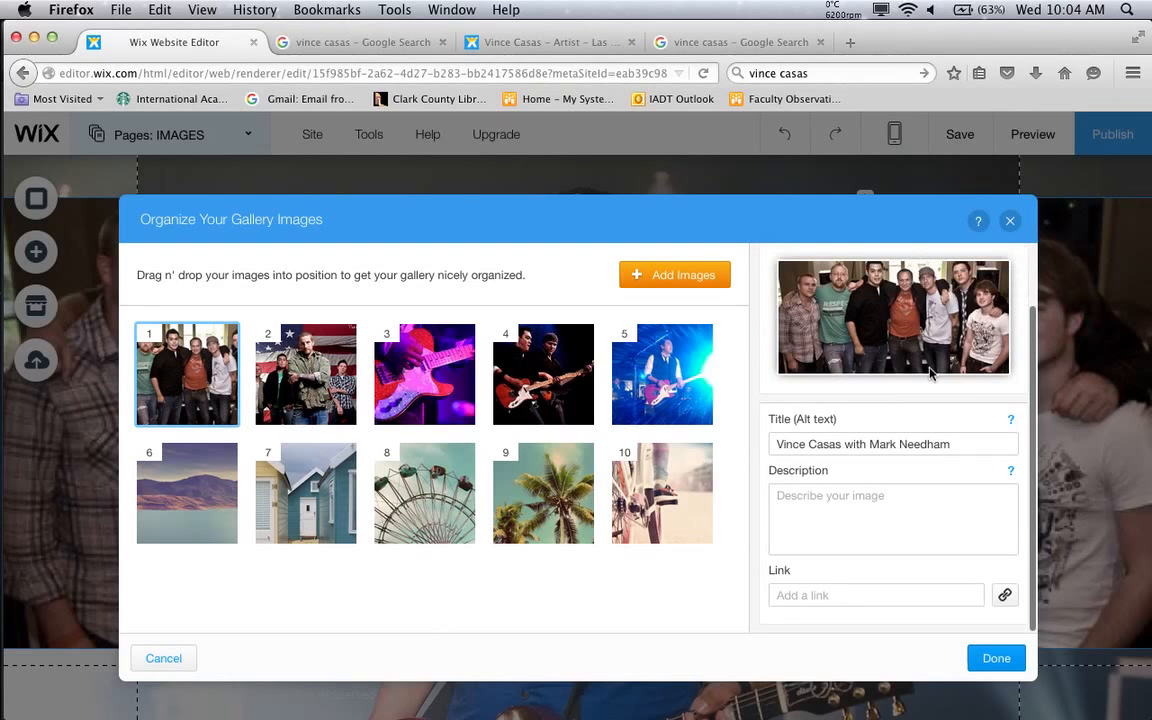
{"action": "scroll", "coordinate": [931, 374], "scroll_direction": "up", "scroll_amount": 2}
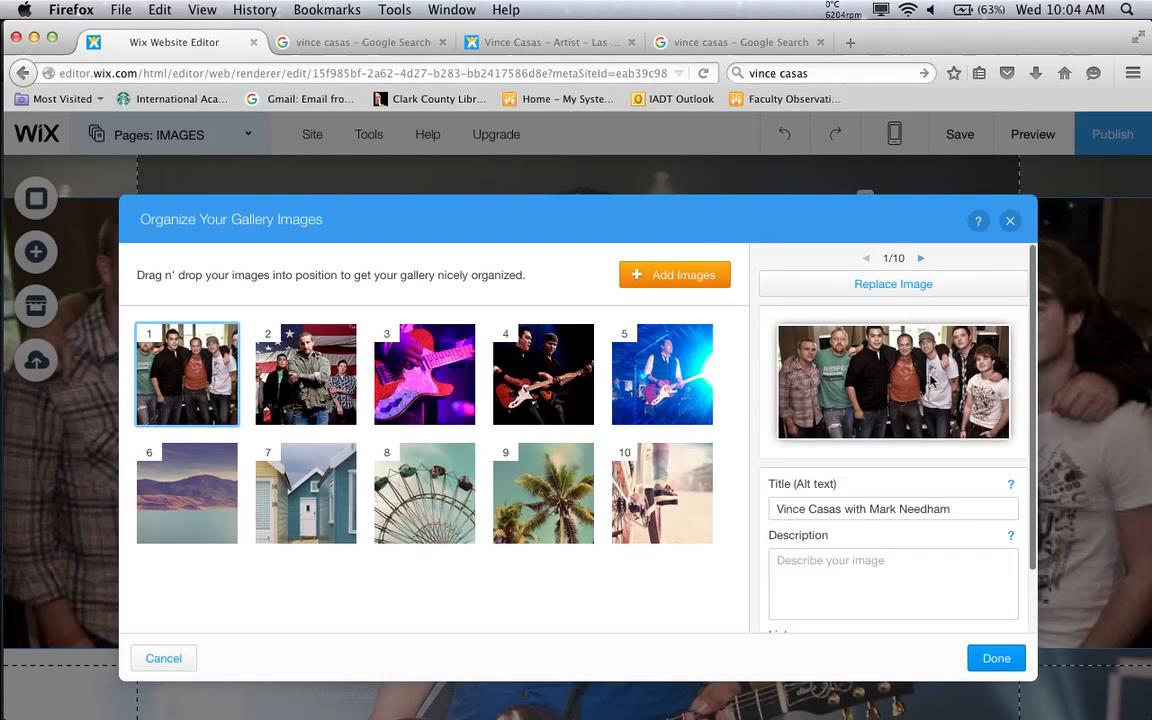
Check the titles of the first five photos in the slideshow's image organizer and close the organizer
{"action": "left_click", "coordinate": [328, 360]}
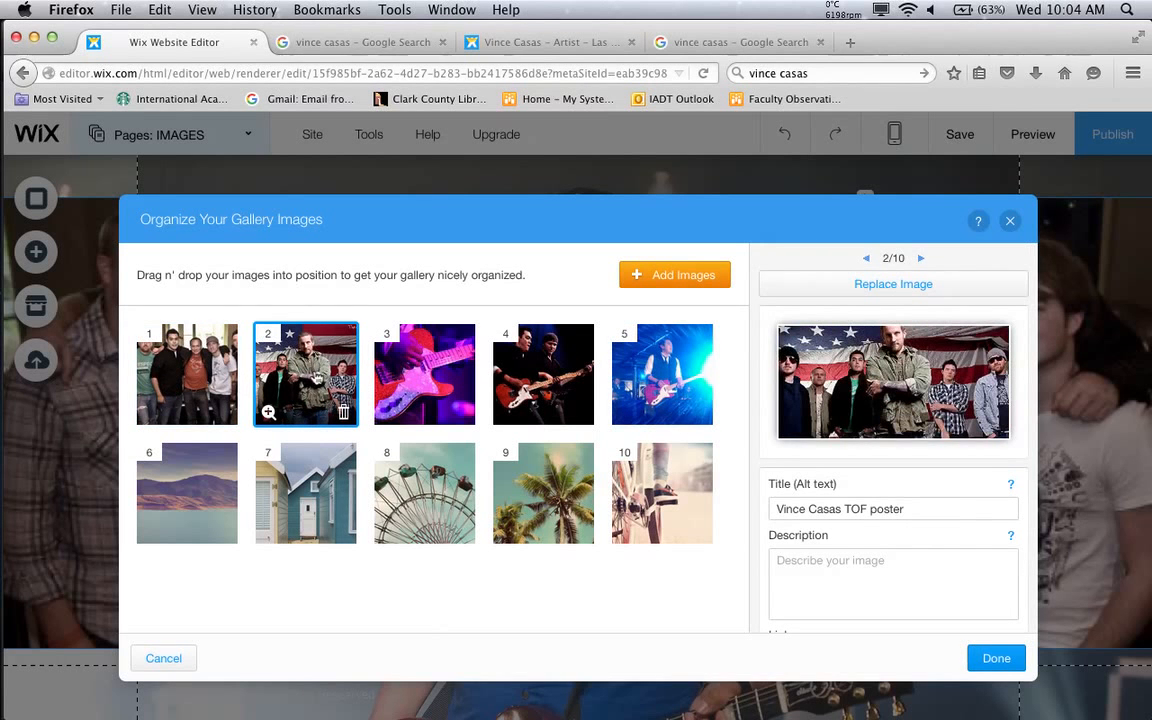
{"action": "left_click", "coordinate": [228, 387]}
{"action": "mouse_move", "coordinate": [150, 413]}
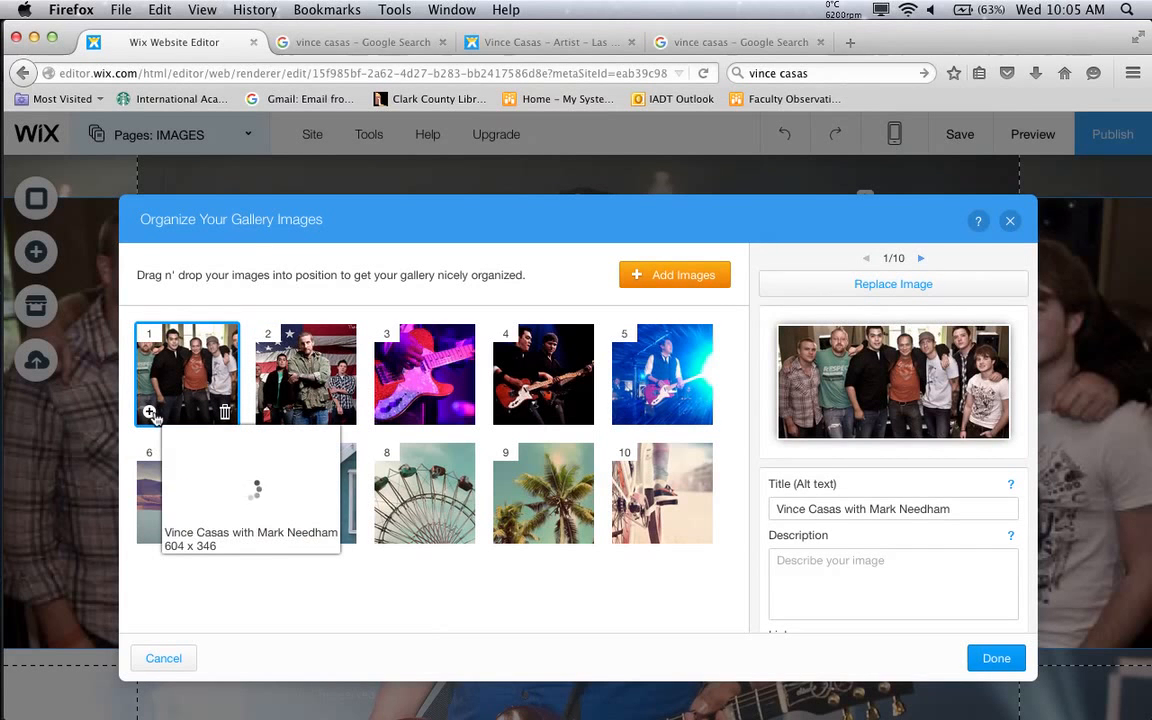
{"action": "left_click", "coordinate": [300, 395]}
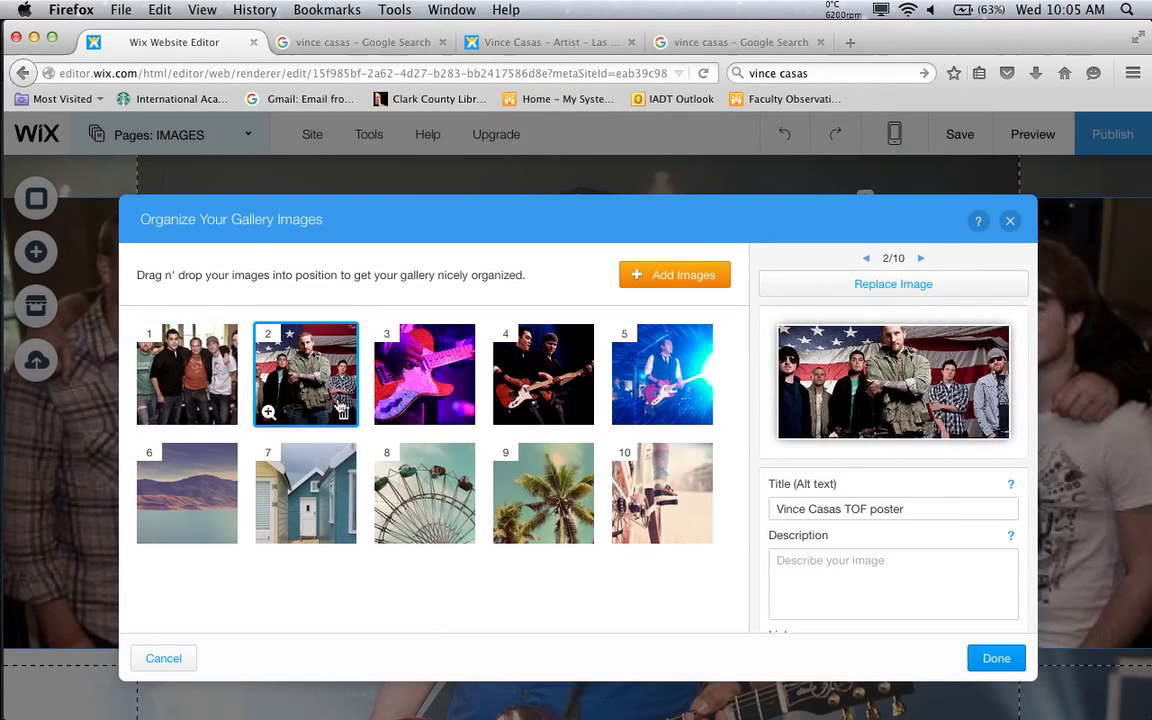
{"action": "left_click", "coordinate": [438, 371]}
{"action": "left_click", "coordinate": [545, 375]}
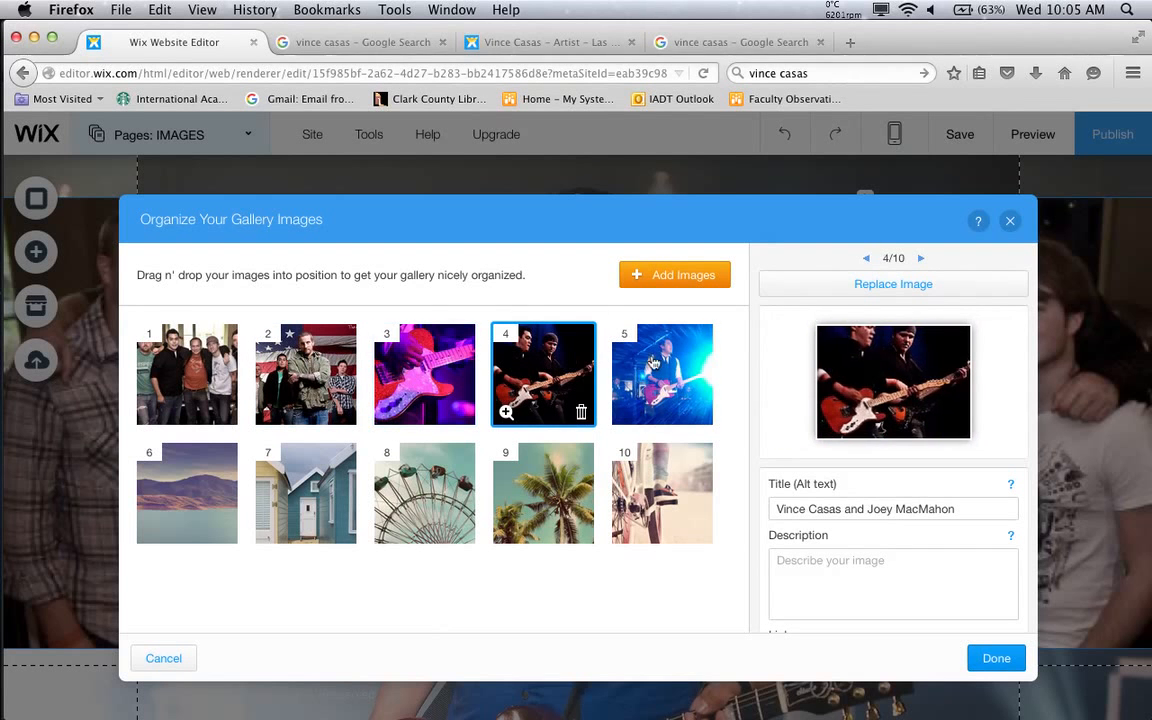
{"action": "left_click", "coordinate": [680, 363]}
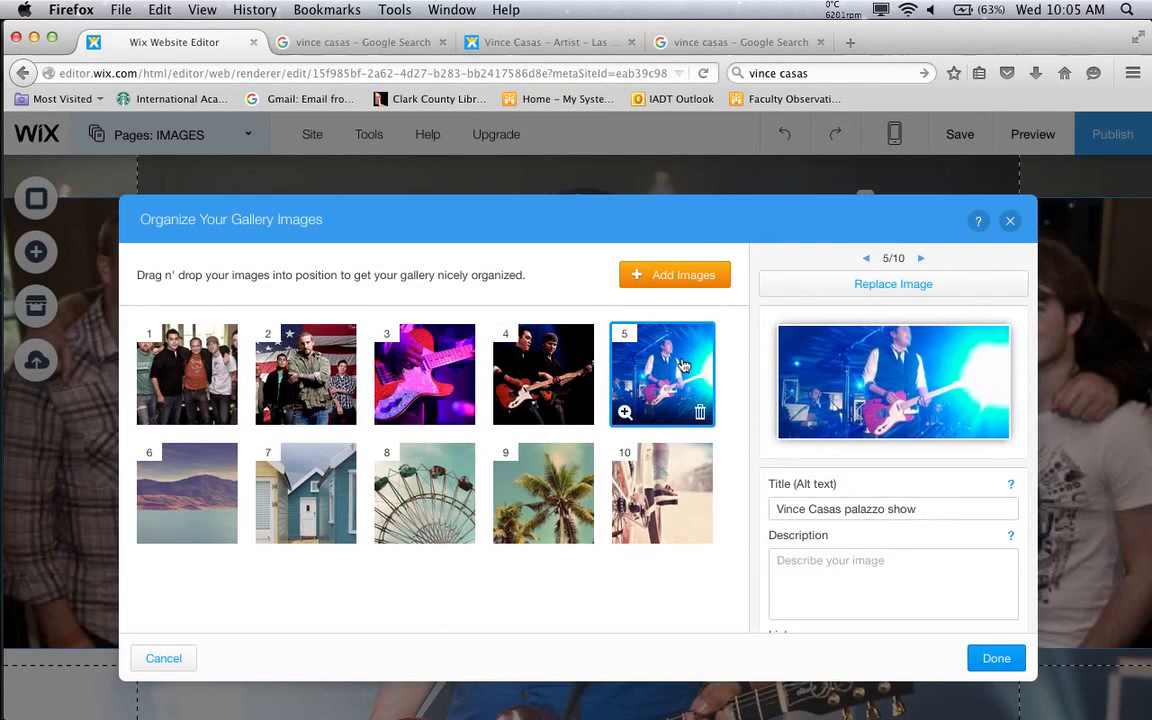
{"action": "left_click", "coordinate": [548, 370]}
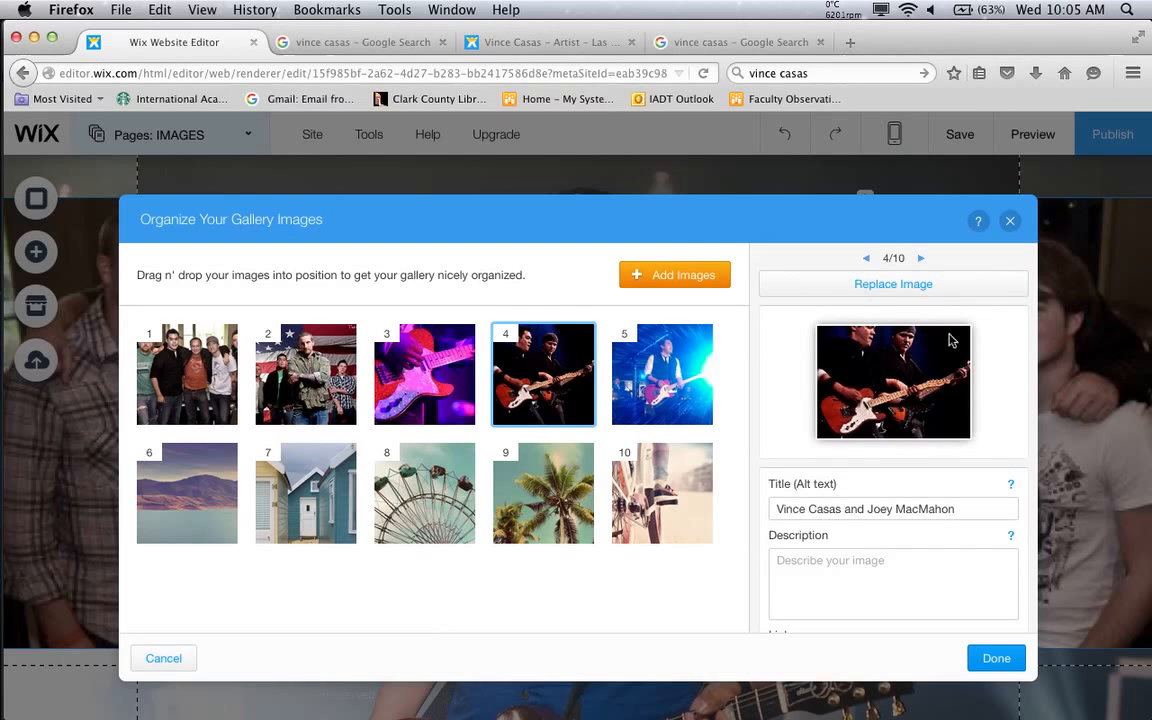
{"action": "left_click", "coordinate": [996, 659]}
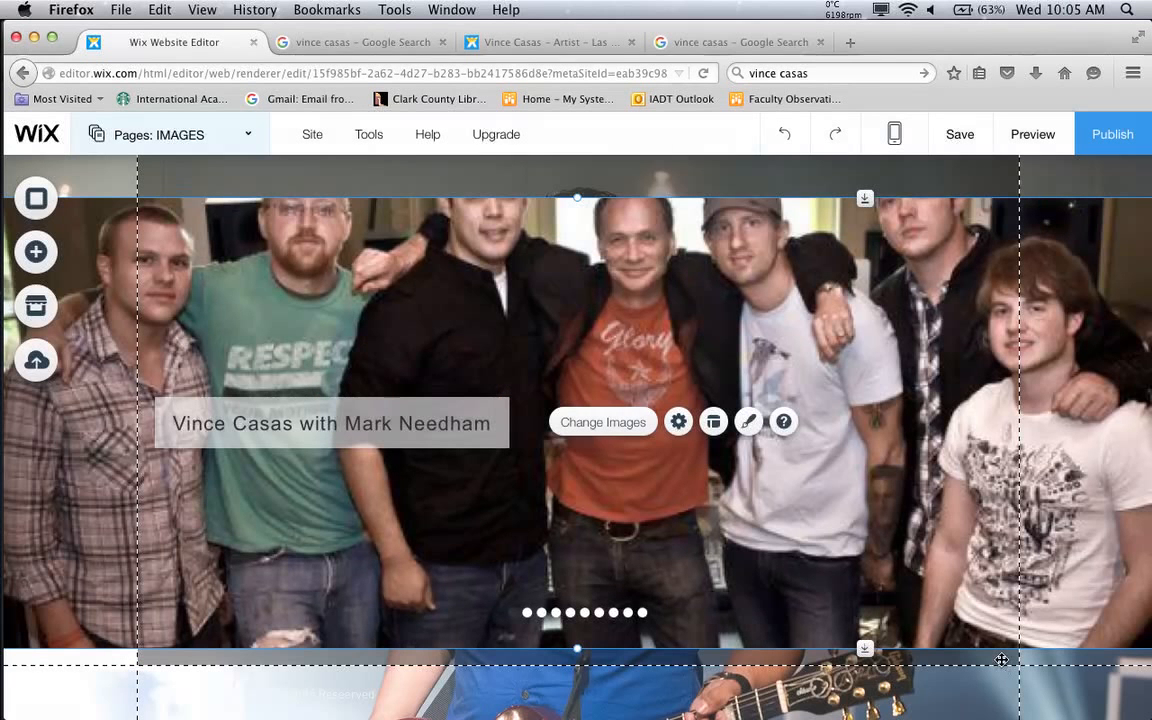
Preview the IMAGES page and examine several slides of the full-width slideshow using its navigation dots
{"action": "left_click", "coordinate": [546, 613]}
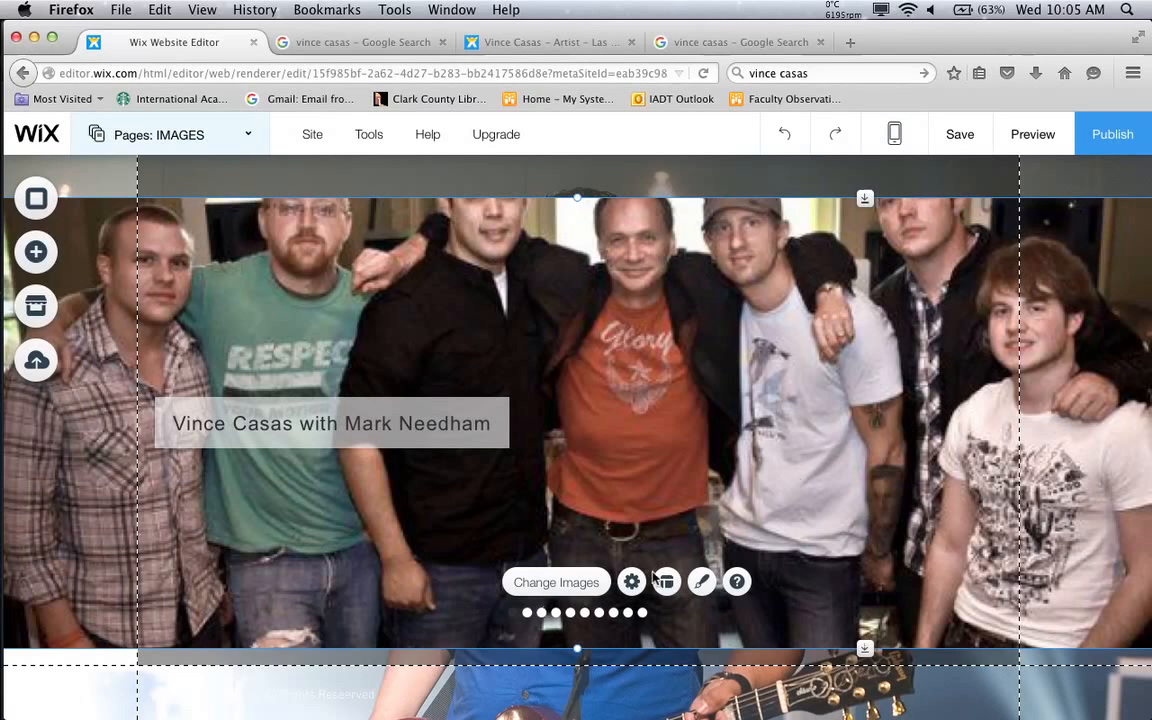
{"action": "scroll", "coordinate": [807, 466], "scroll_direction": "down", "scroll_amount": 1}
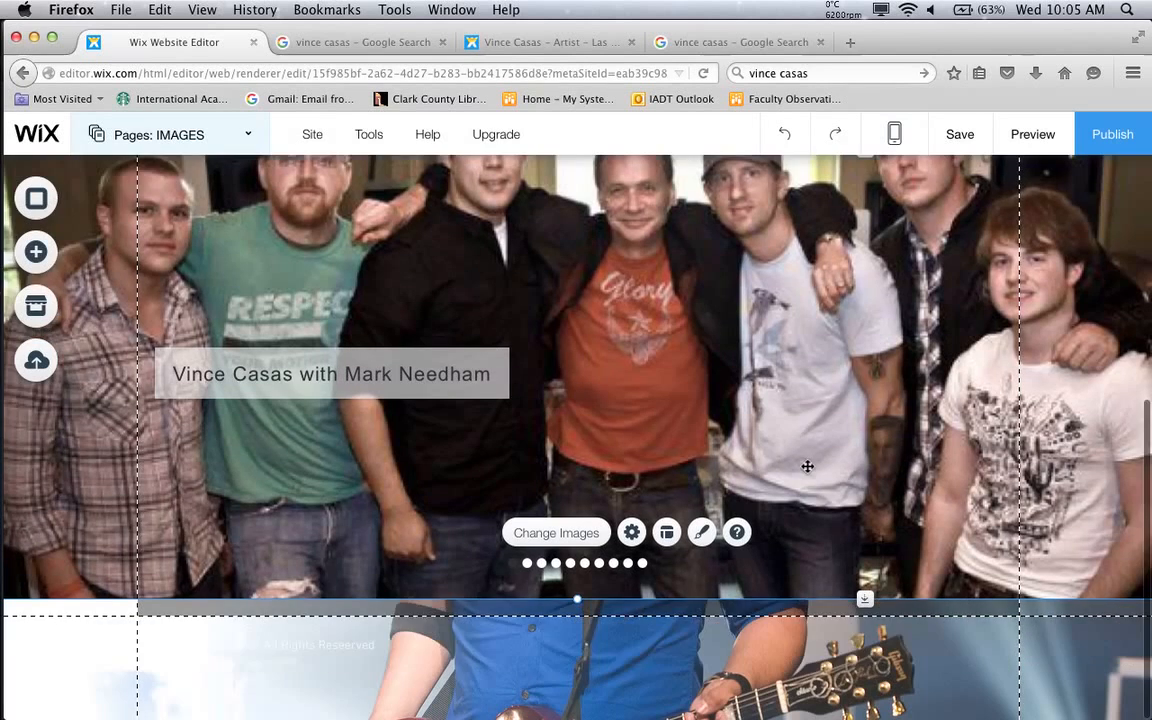
{"action": "scroll", "coordinate": [807, 466], "scroll_direction": "up", "scroll_amount": 5}
{"action": "scroll", "coordinate": [807, 466], "scroll_direction": "down", "scroll_amount": 4}
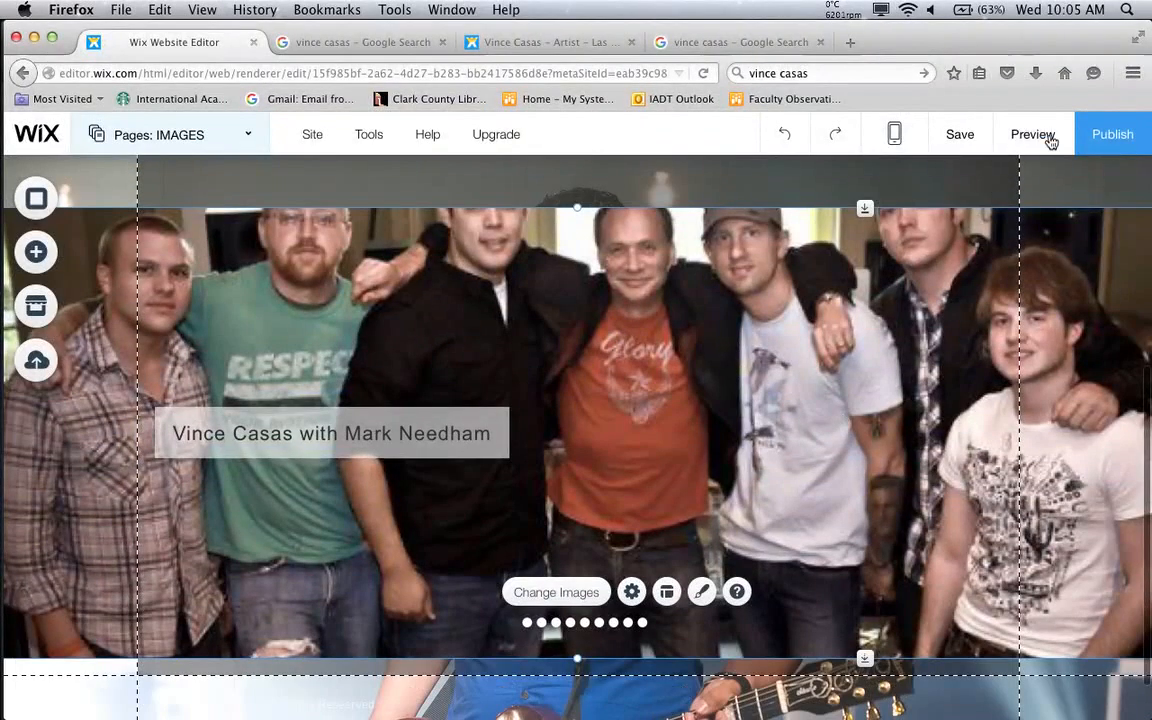
{"action": "left_click", "coordinate": [1039, 137]}
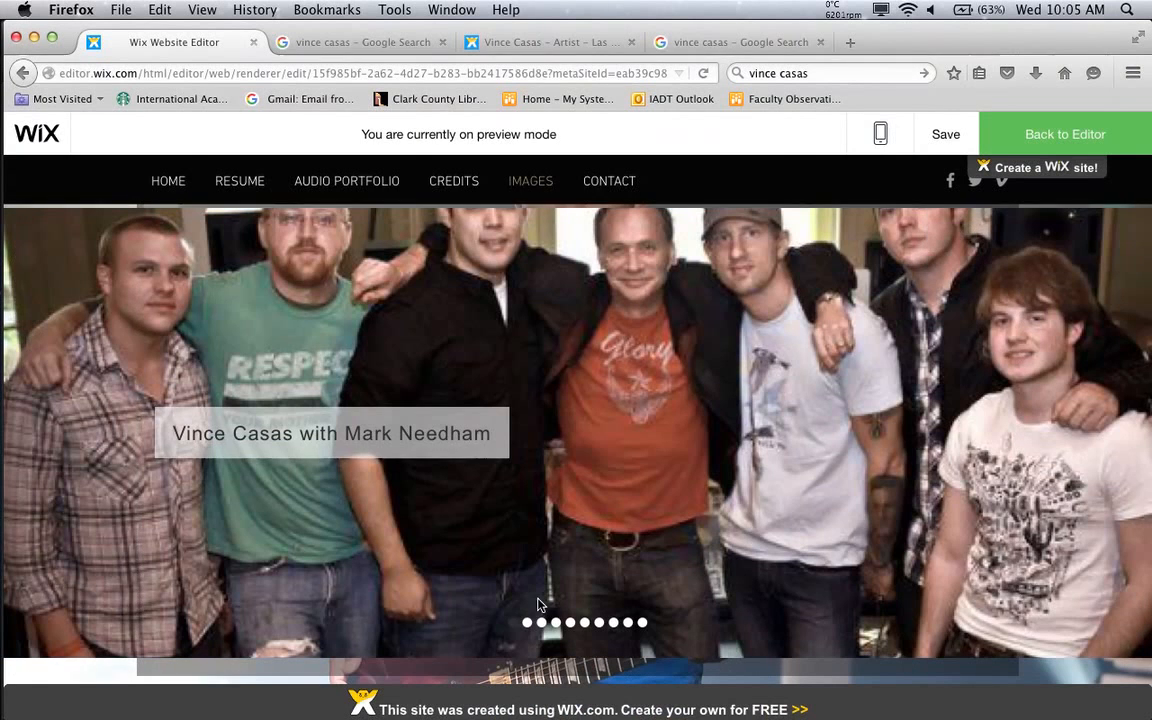
{"action": "left_click", "coordinate": [544, 623]}
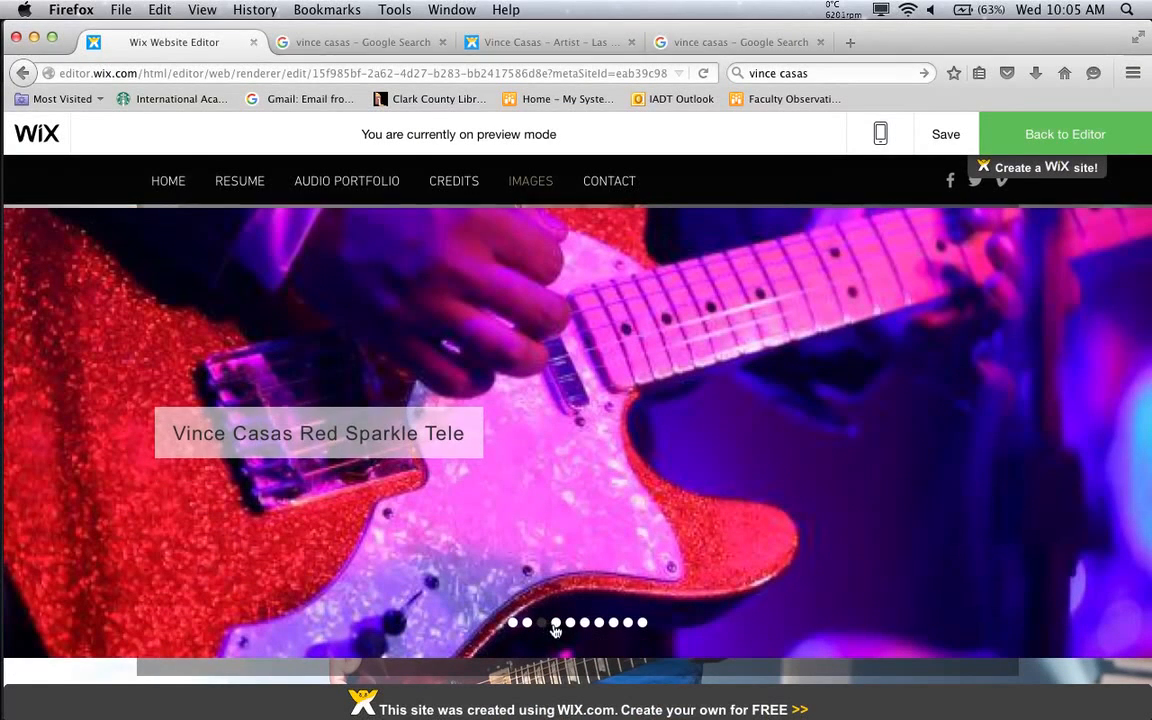
{"action": "left_click", "coordinate": [529, 623]}
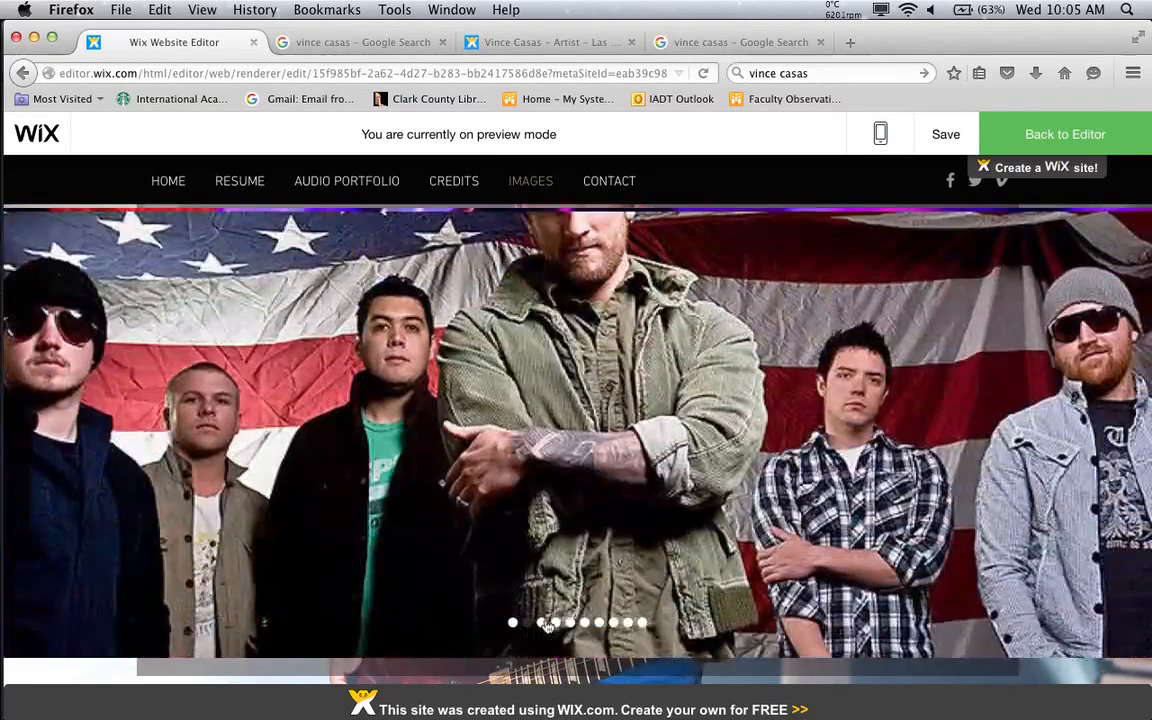
{"action": "left_click", "coordinate": [570, 623]}
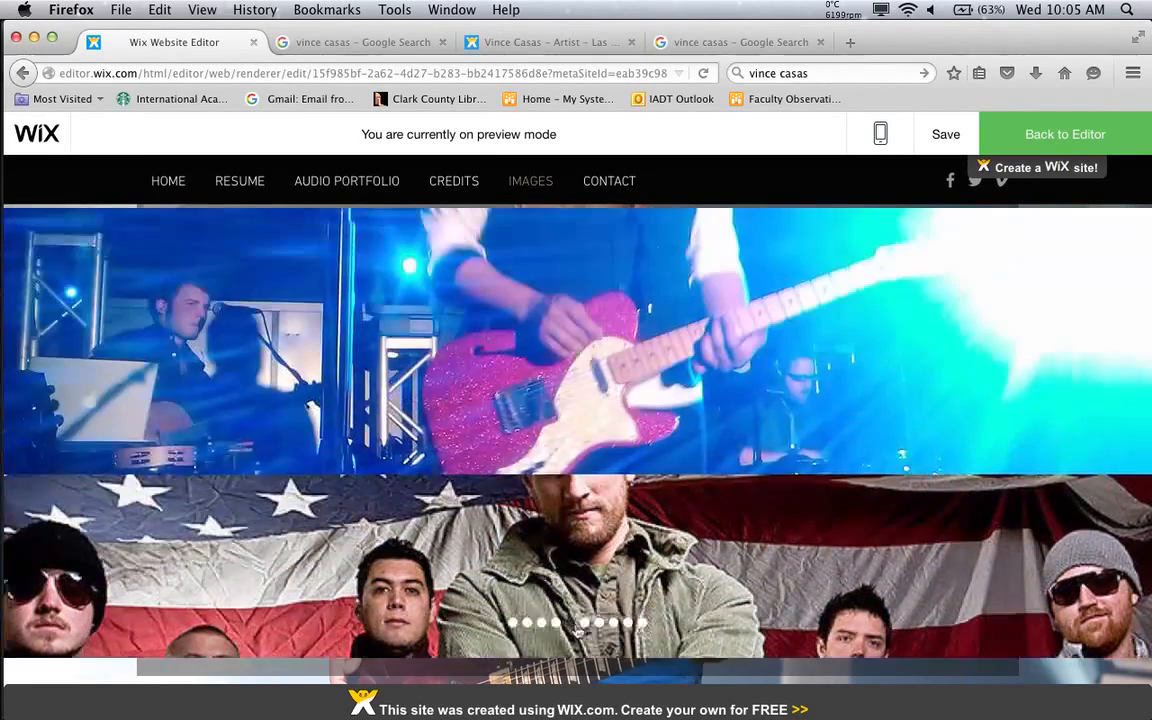
{"action": "left_click", "coordinate": [585, 624]}
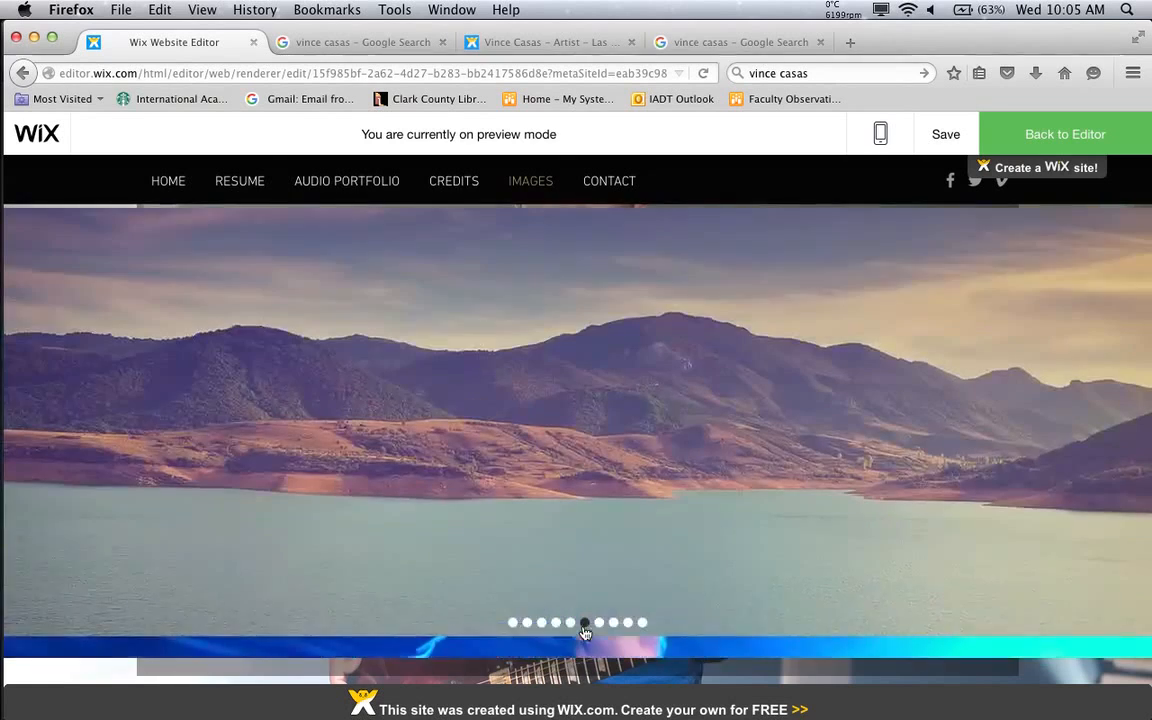
{"action": "left_click", "coordinate": [548, 628]}
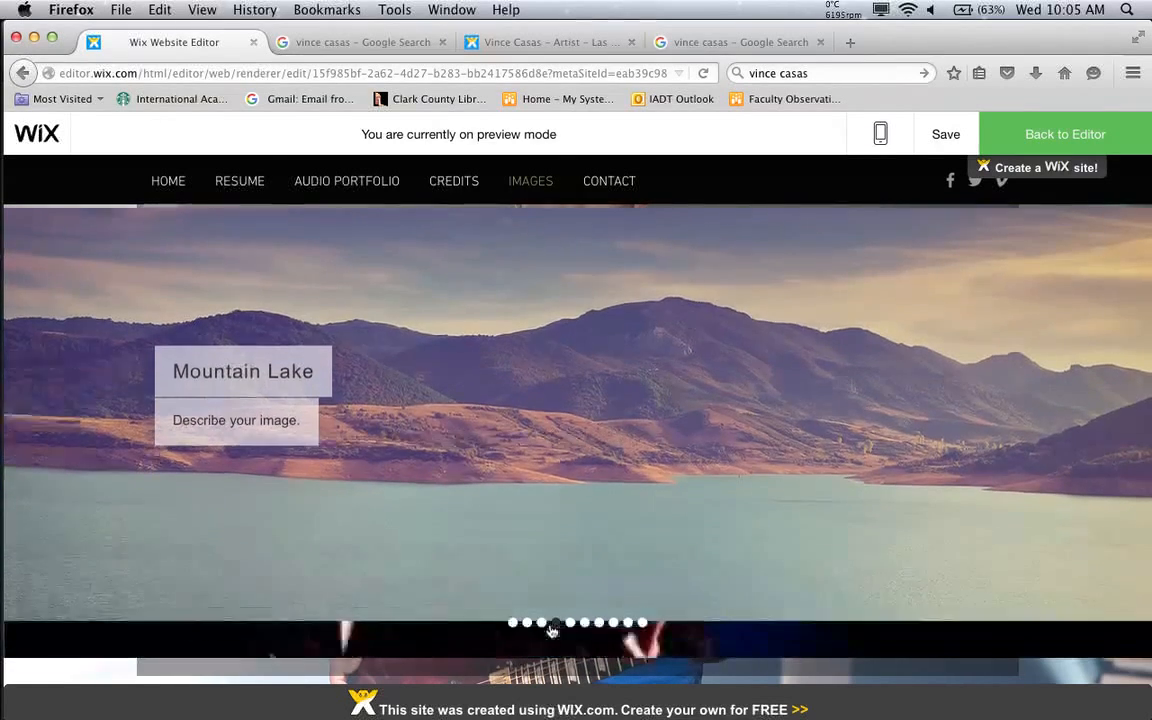
{"action": "left_click", "coordinate": [542, 626]}
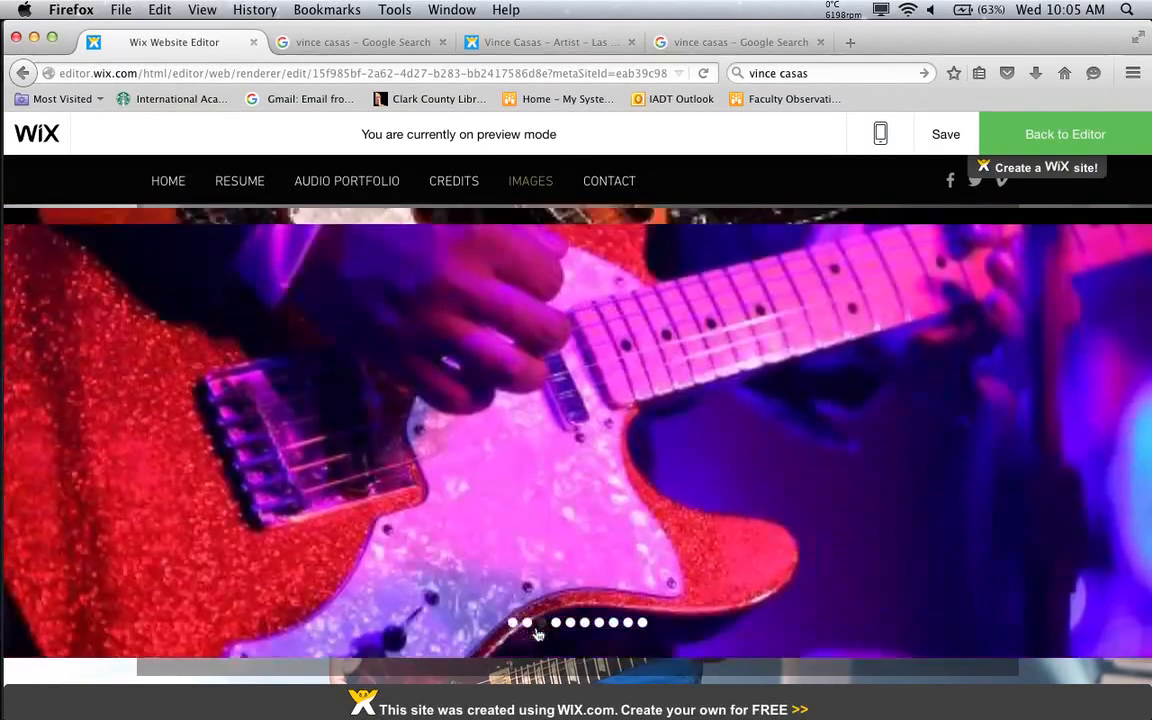
{"action": "left_click", "coordinate": [515, 625]}
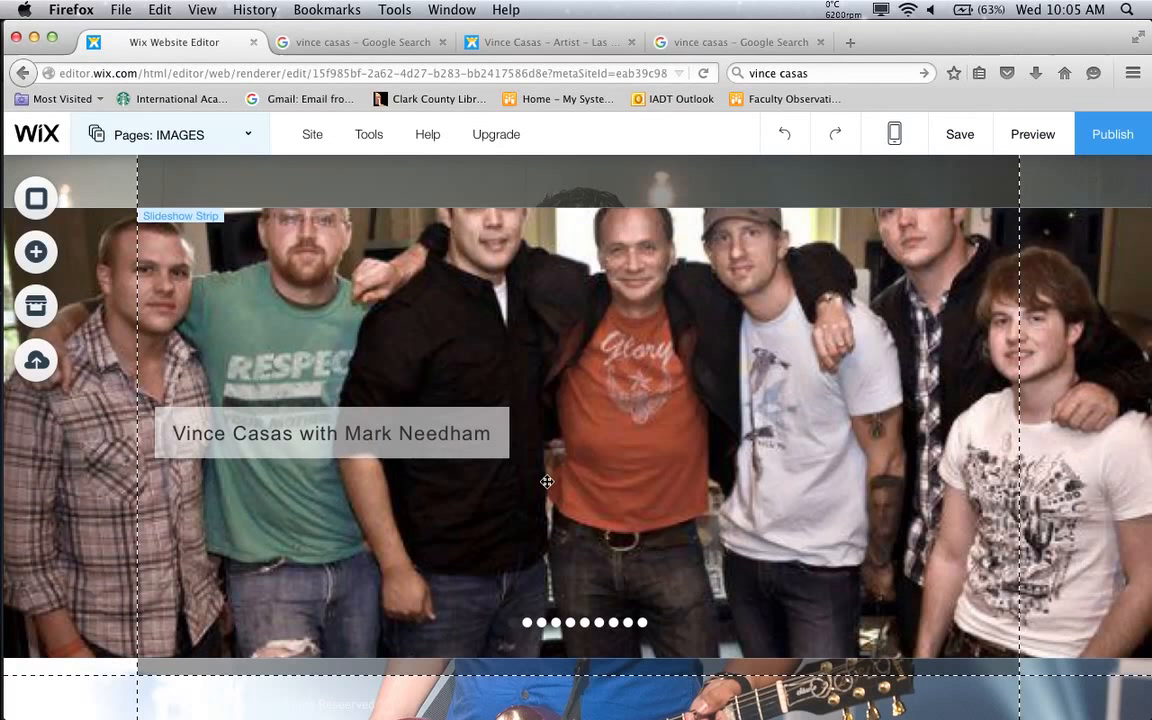
Delete the full-width band-photo slideshow from the IMAGES page
{"action": "left_click", "coordinate": [430, 306]}
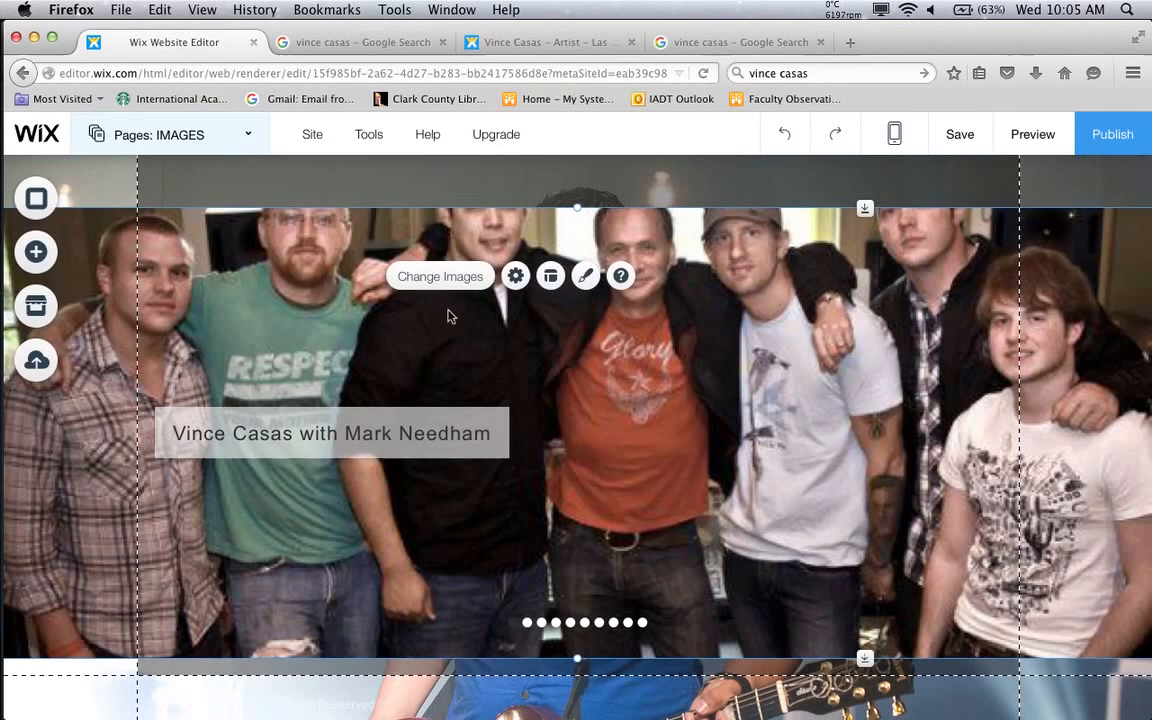
{"action": "key", "text": "Delete"}
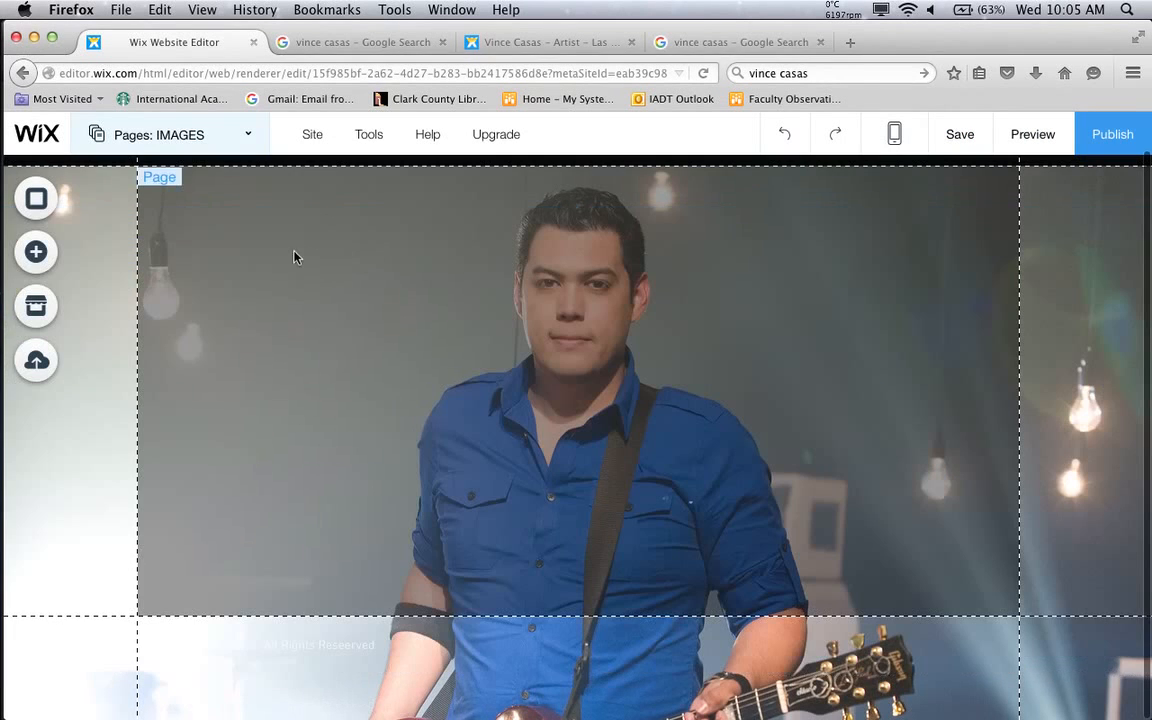
Examine the gallery, button and box designs available for adding to the page
{"action": "left_click", "coordinate": [40, 250]}
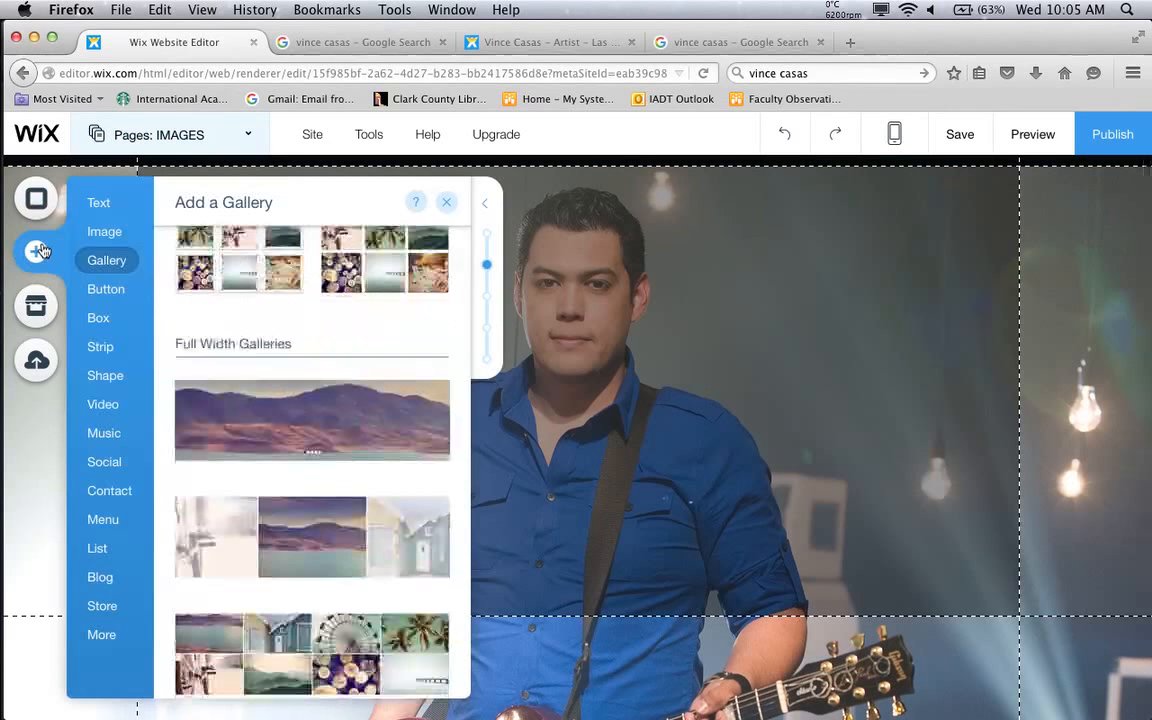
{"action": "left_click", "coordinate": [115, 290]}
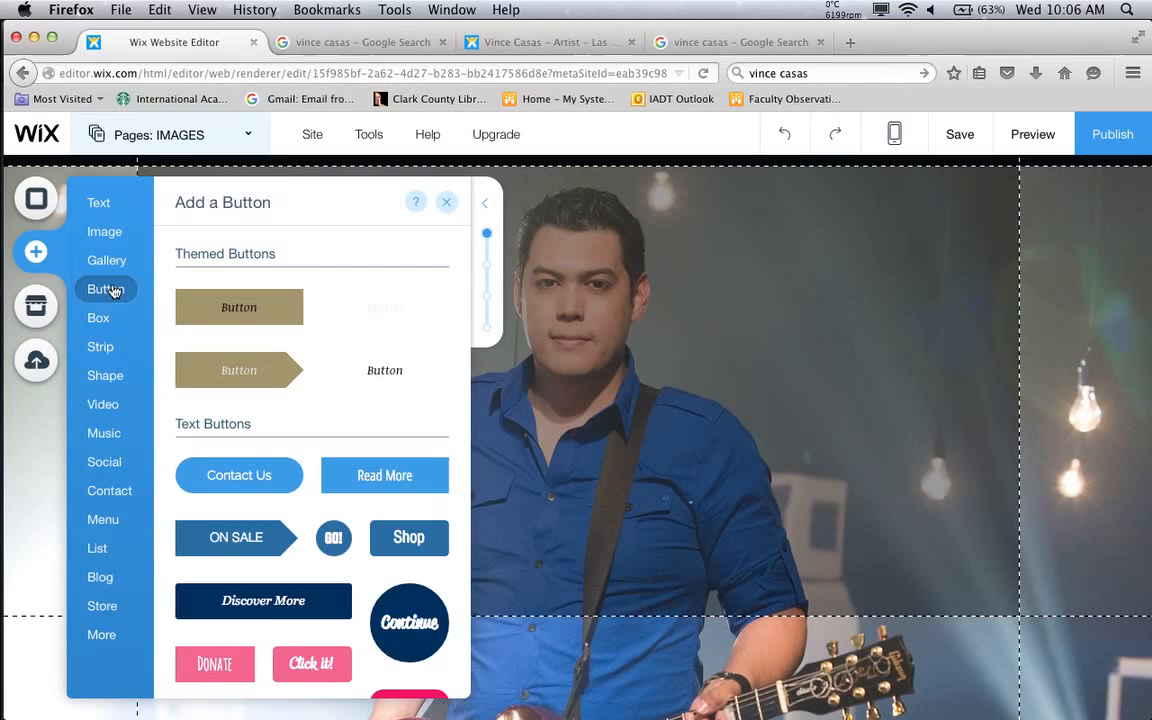
{"action": "scroll", "coordinate": [320, 420], "scroll_direction": "down", "scroll_amount": 5}
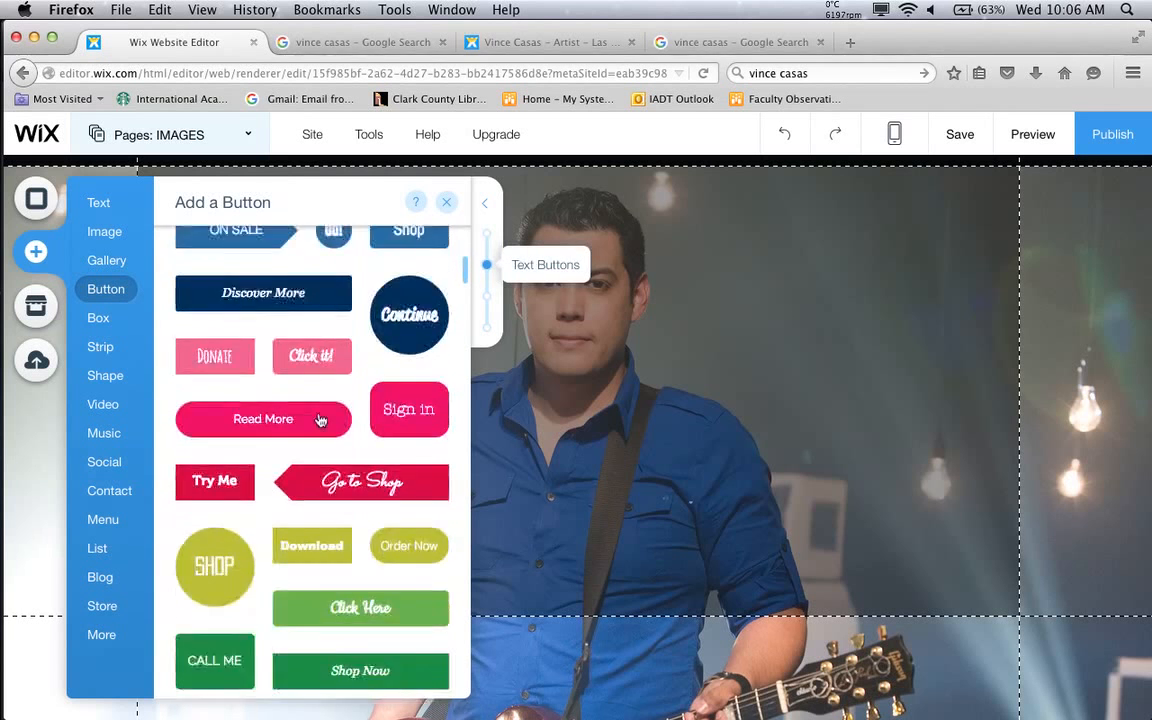
{"action": "scroll", "coordinate": [320, 418], "scroll_direction": "up", "scroll_amount": 5}
{"action": "scroll", "coordinate": [320, 420], "scroll_direction": "down", "scroll_amount": 5}
{"action": "scroll", "coordinate": [320, 420], "scroll_direction": "up", "scroll_amount": 5}
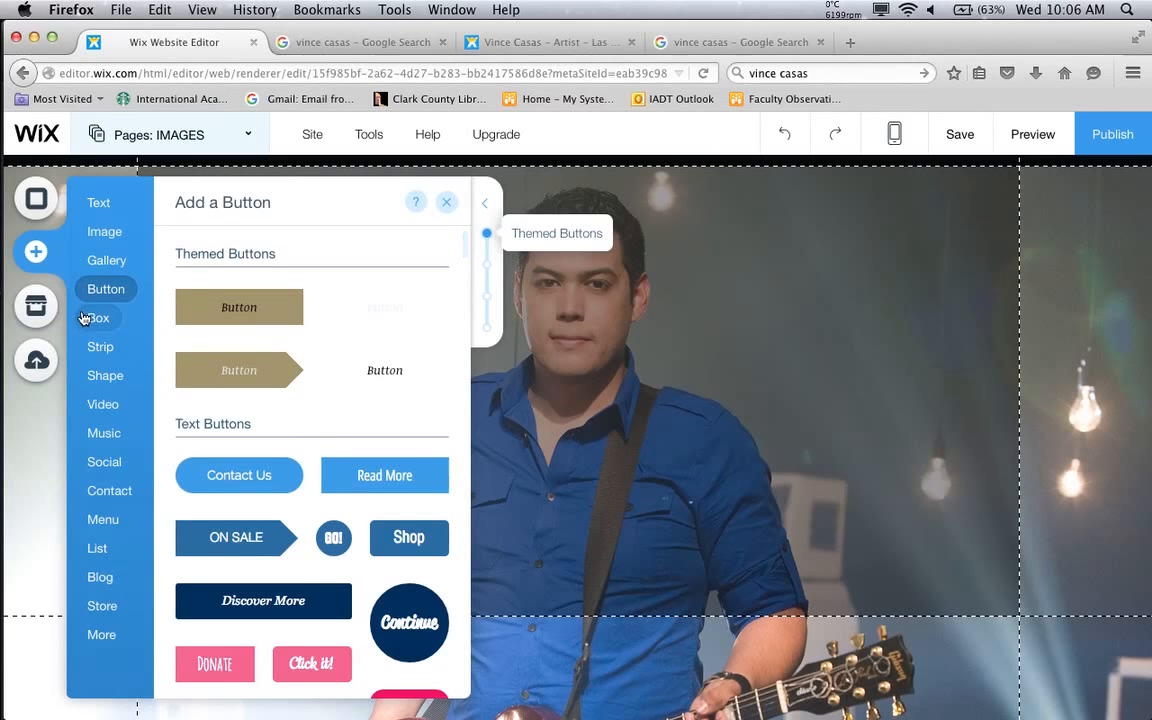
{"action": "left_click", "coordinate": [84, 320]}
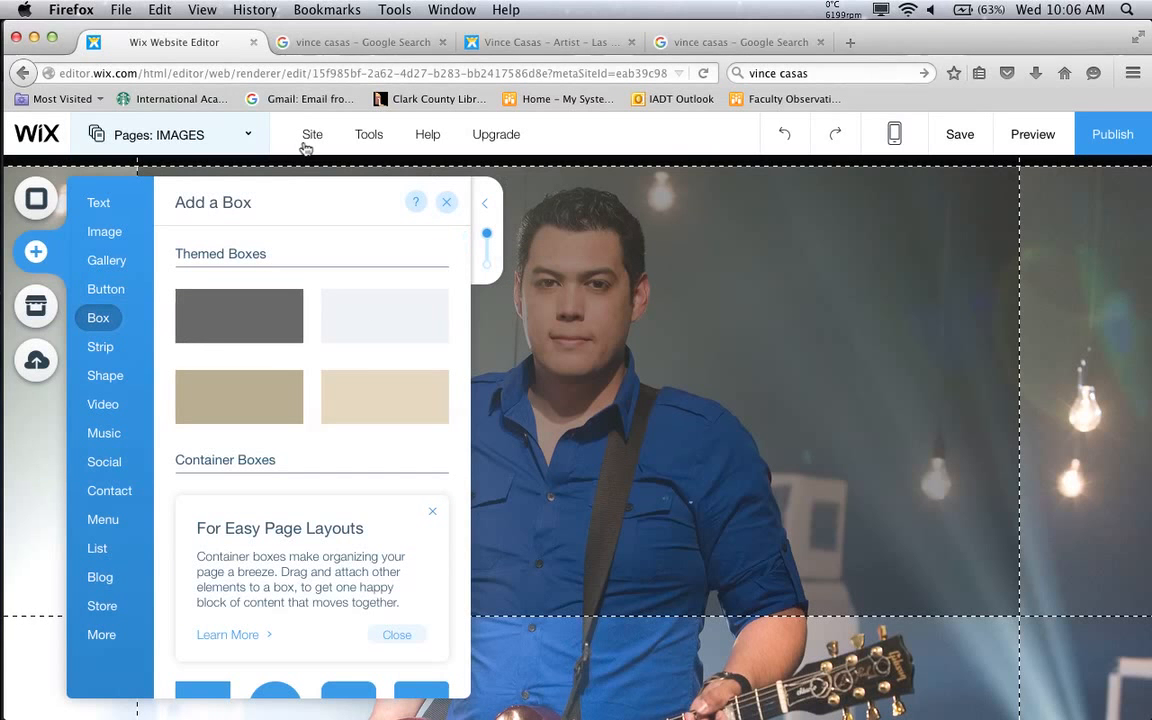
Switch to editing the HOME page and close the page list
{"action": "left_click", "coordinate": [249, 136]}
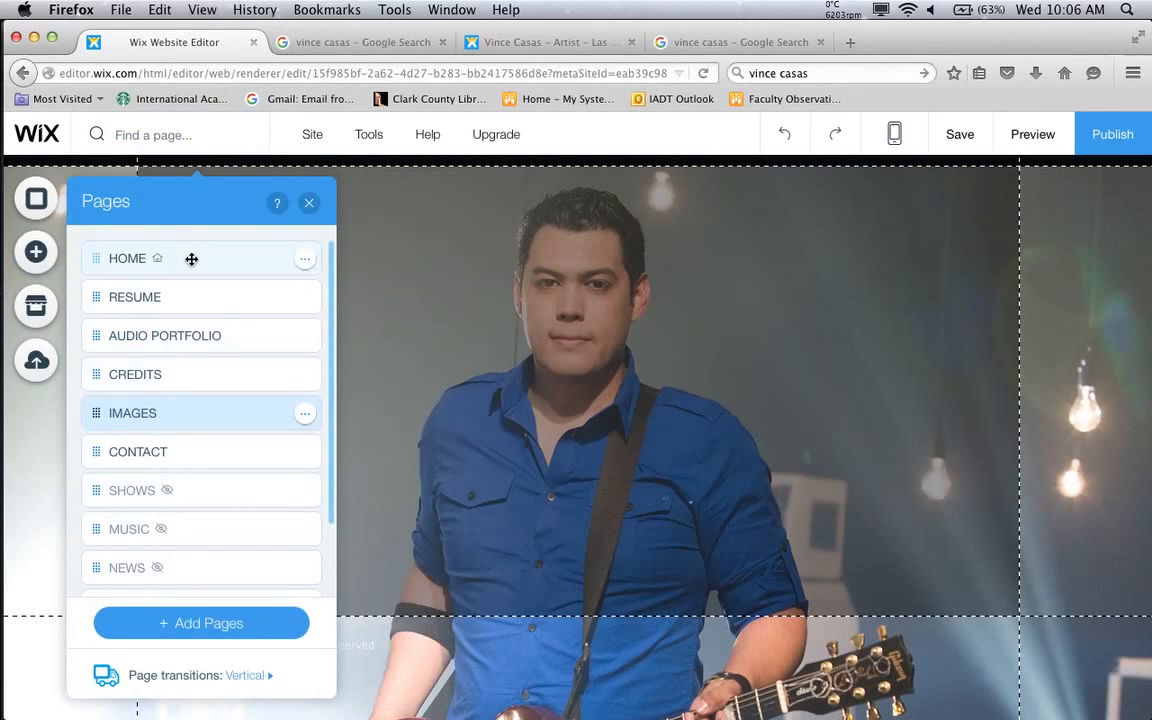
{"action": "left_click", "coordinate": [193, 257]}
{"action": "left_click", "coordinate": [308, 204]}
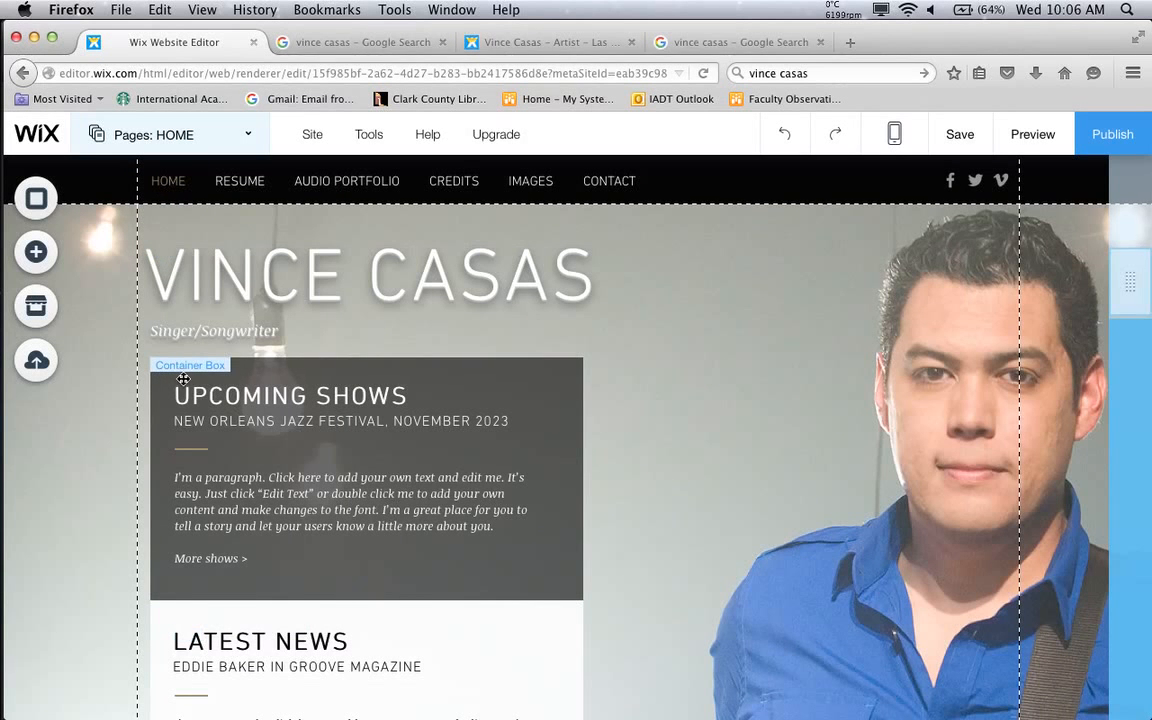
Examine the themed and container box designs available for adding to the HOME page
{"action": "left_click", "coordinate": [36, 251]}
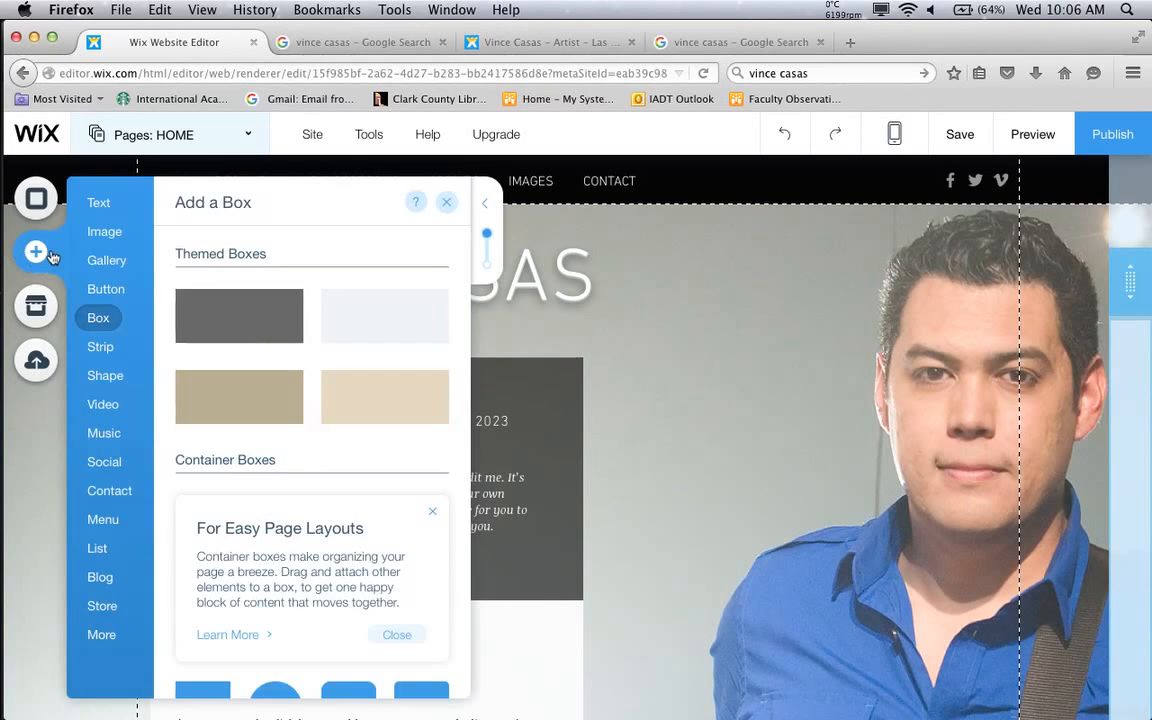
{"action": "left_click", "coordinate": [110, 346]}
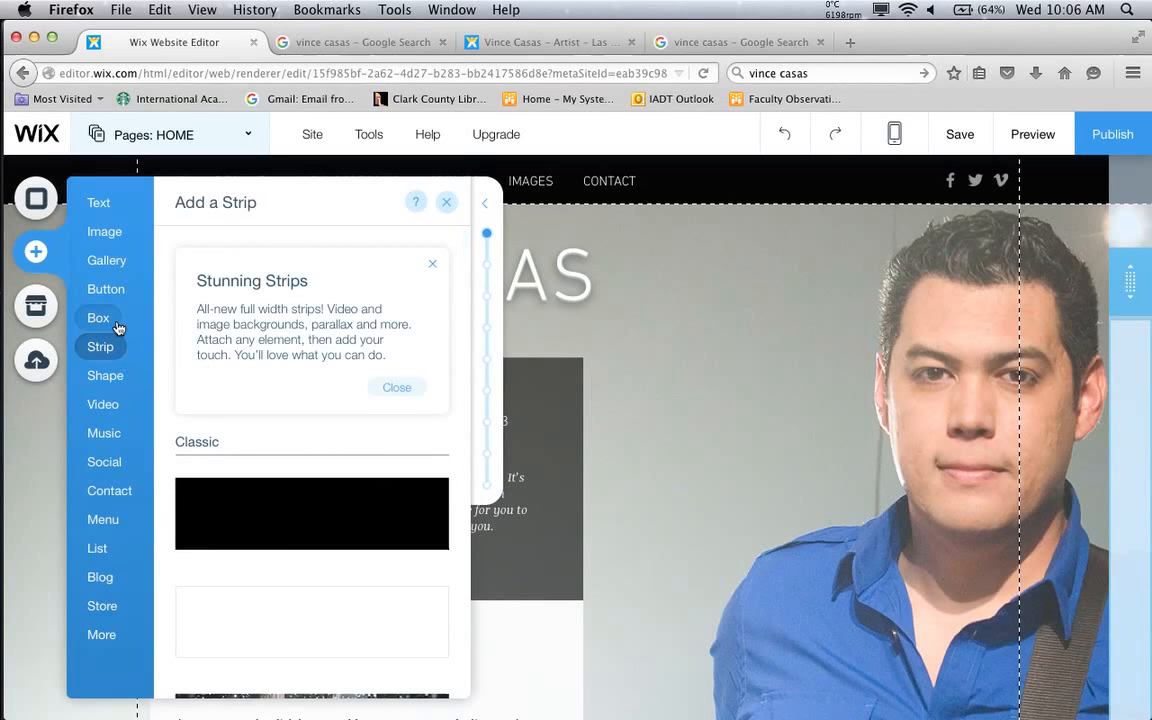
{"action": "left_click", "coordinate": [118, 327]}
{"action": "scroll", "coordinate": [278, 443], "scroll_direction": "down", "scroll_amount": 3}
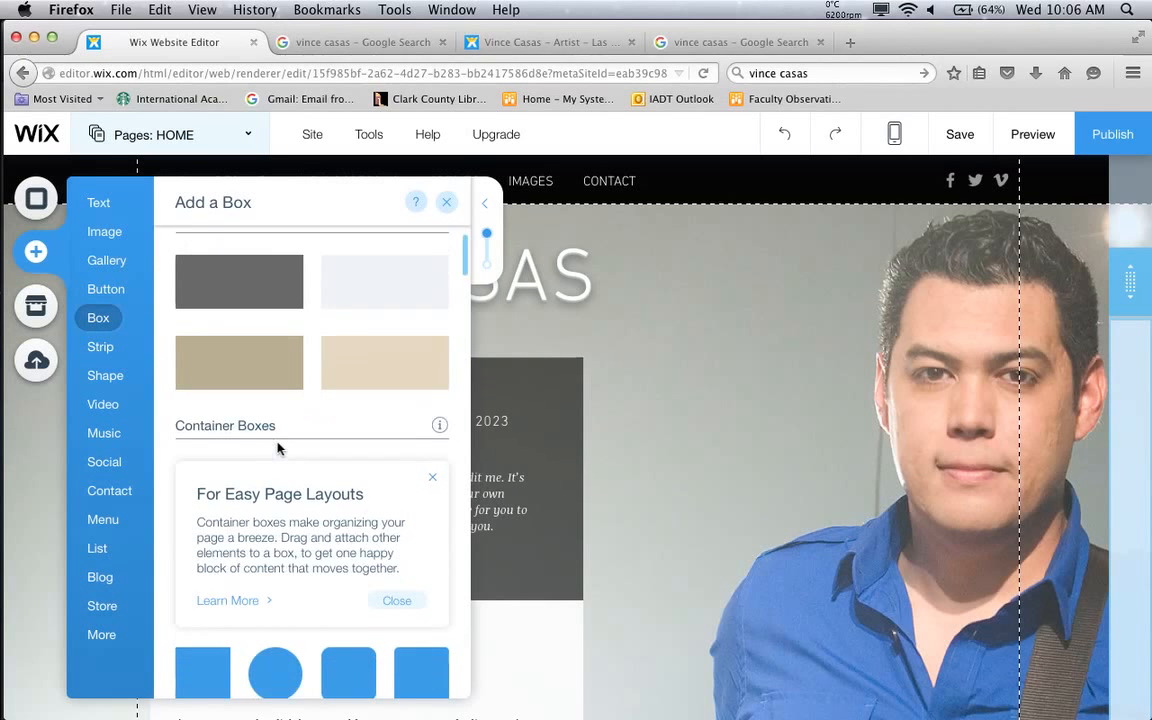
{"action": "scroll", "coordinate": [278, 443], "scroll_direction": "down", "scroll_amount": 3}
{"action": "scroll", "coordinate": [278, 448], "scroll_direction": "up", "scroll_amount": 6}
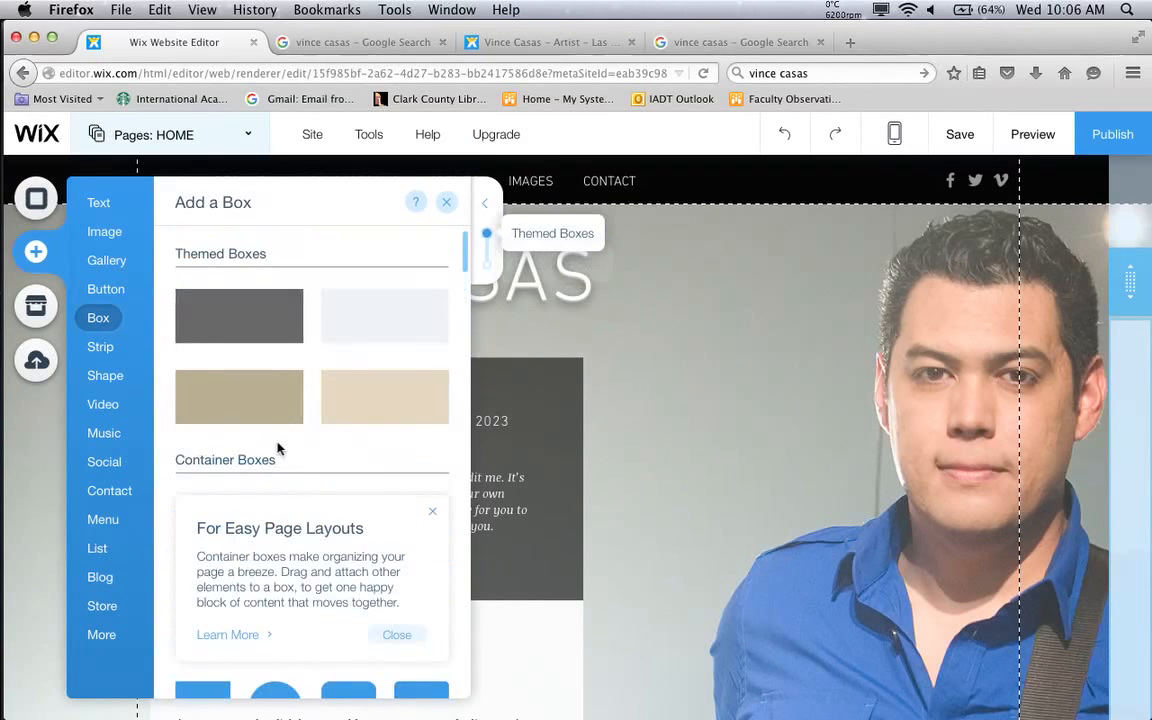
Add the Parallax strip with the "Your Logo" title and tagline to the HOME page
{"action": "left_click", "coordinate": [99, 346]}
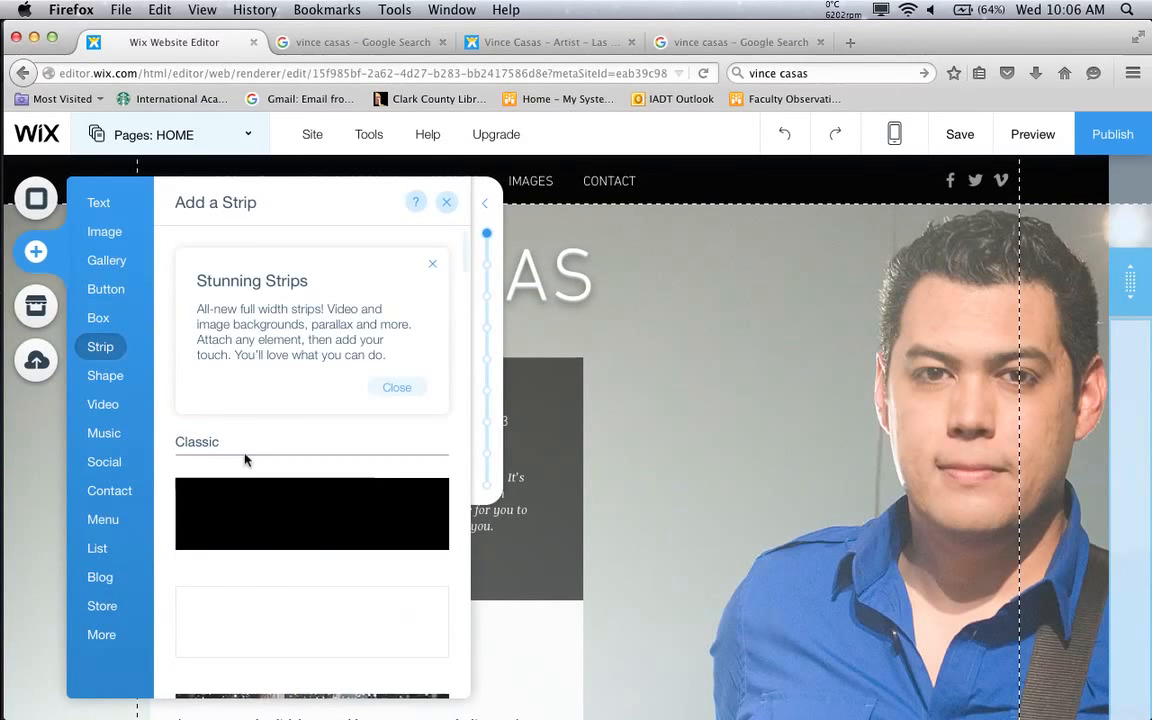
{"action": "scroll", "coordinate": [276, 507], "scroll_direction": "down", "scroll_amount": 10}
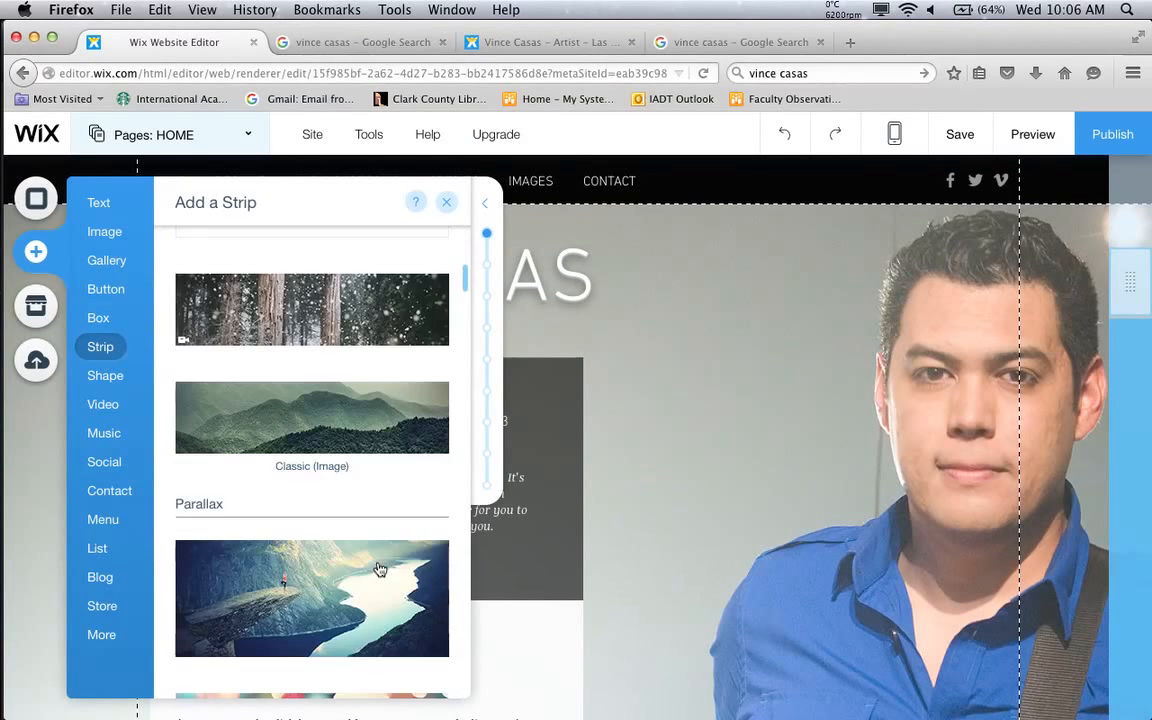
{"action": "scroll", "coordinate": [379, 569], "scroll_direction": "down", "scroll_amount": 3}
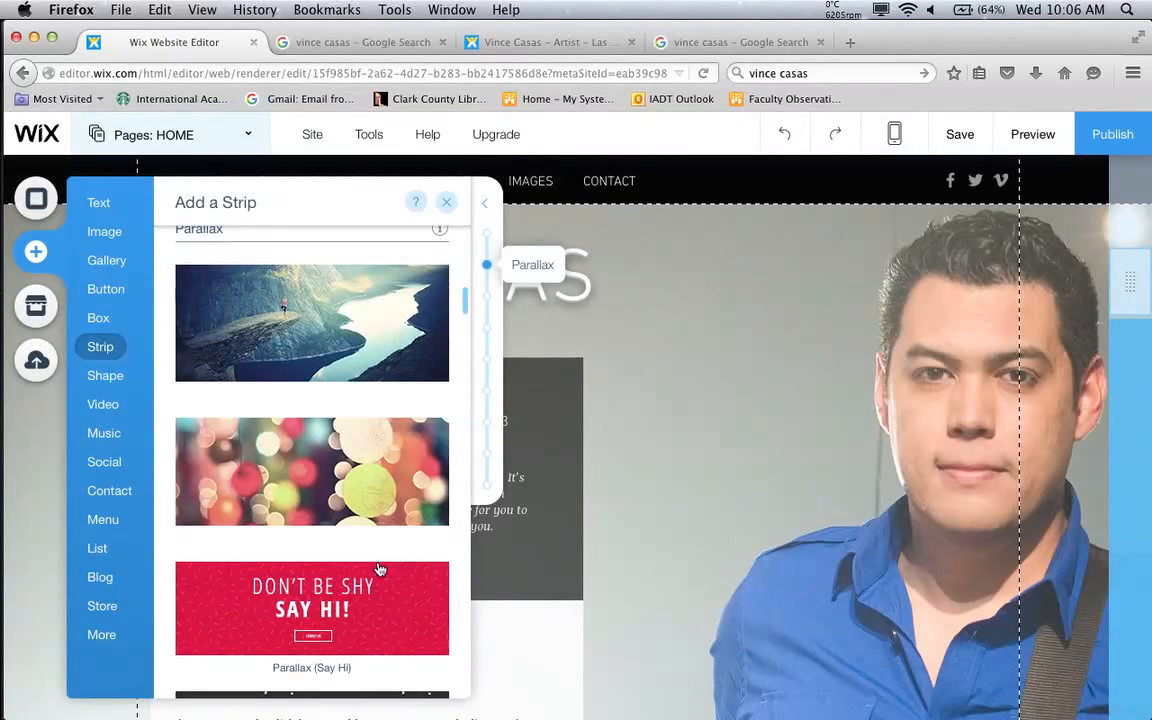
{"action": "scroll", "coordinate": [379, 569], "scroll_direction": "down", "scroll_amount": 3}
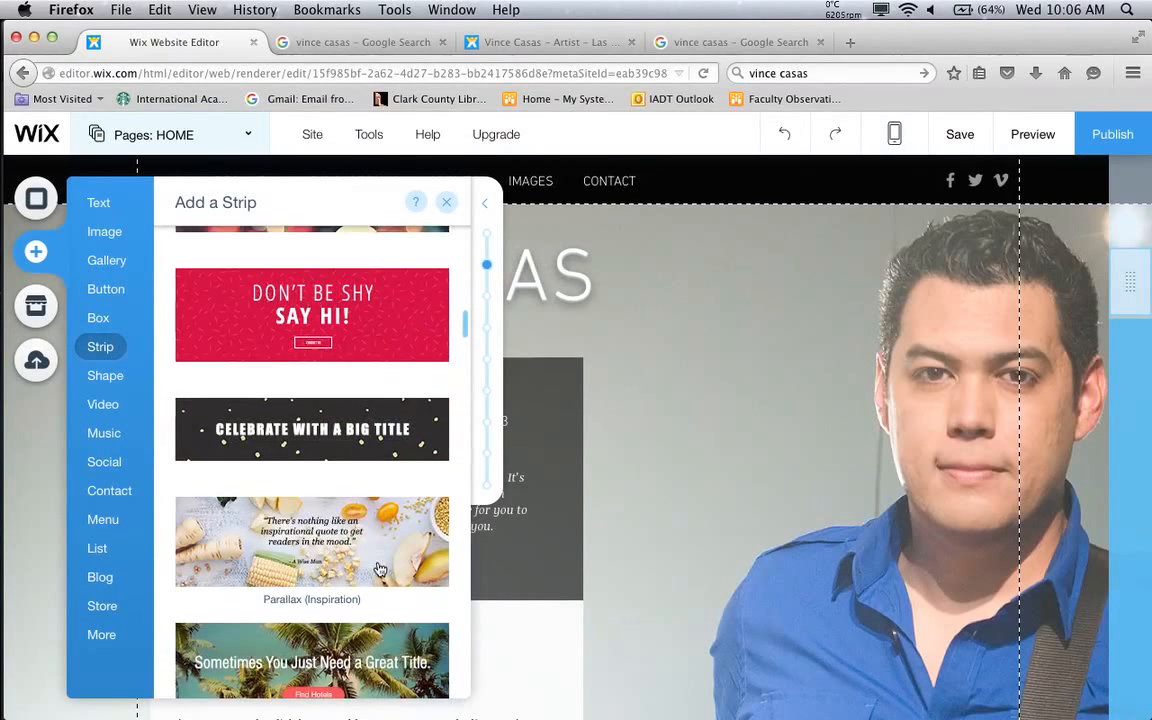
{"action": "scroll", "coordinate": [379, 569], "scroll_direction": "down", "scroll_amount": 6}
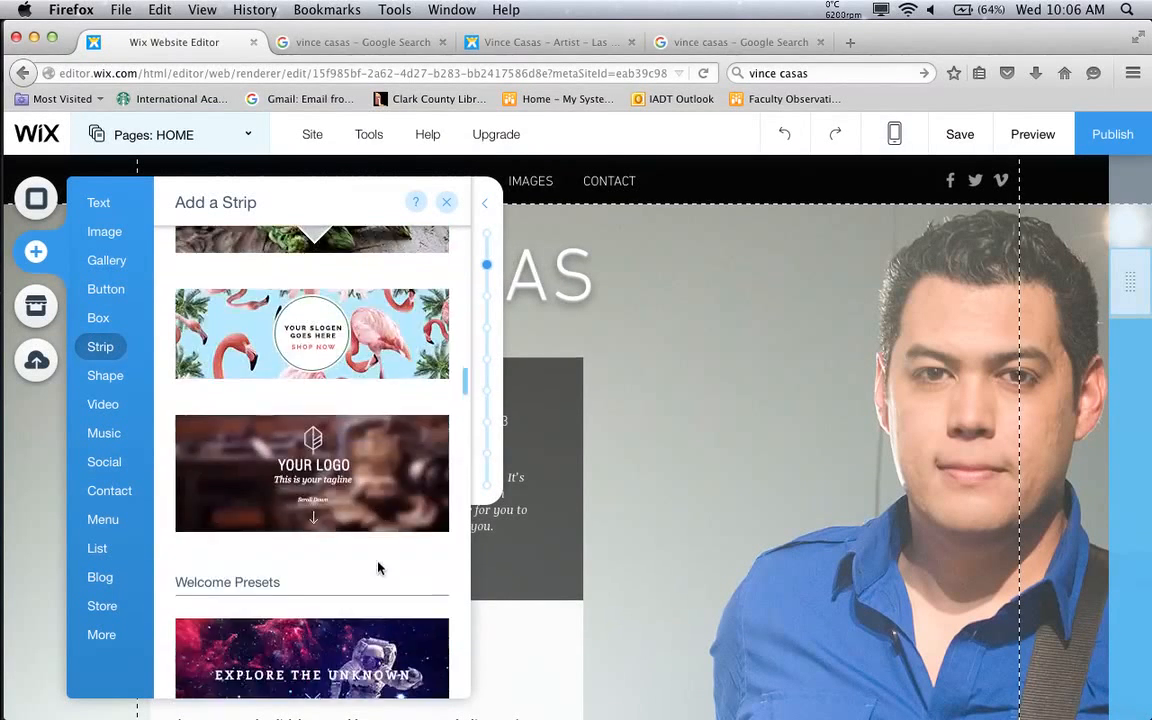
{"action": "scroll", "coordinate": [379, 568], "scroll_direction": "down", "scroll_amount": 3}
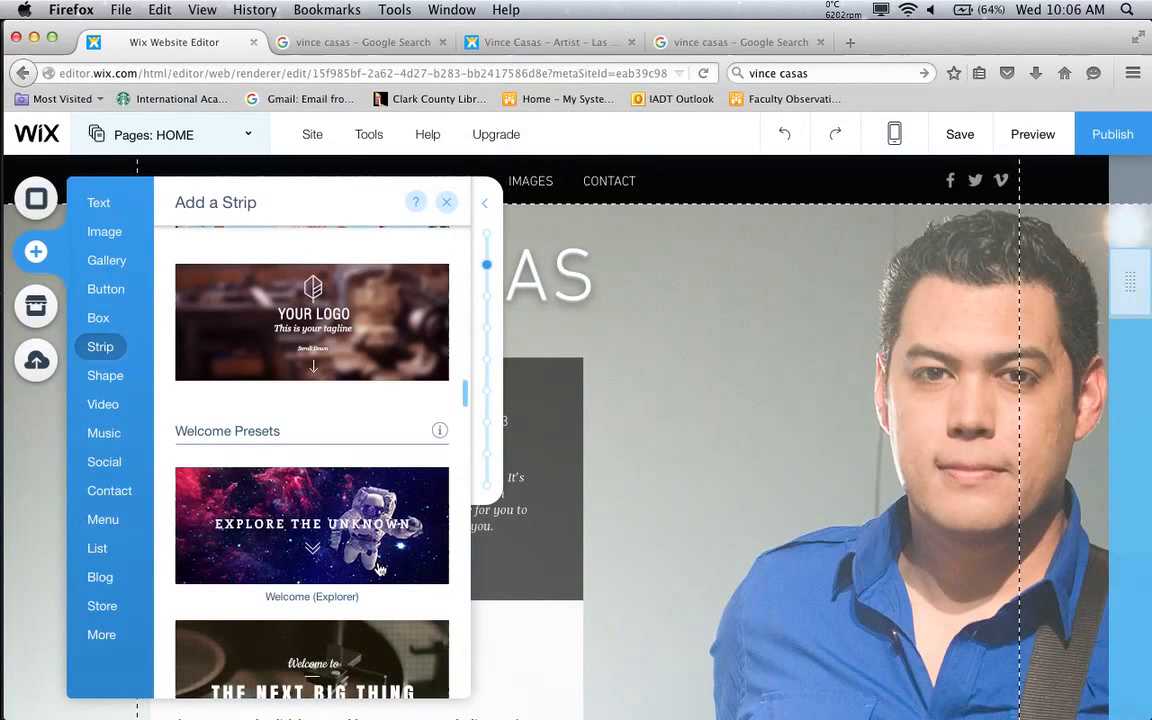
{"action": "scroll", "coordinate": [379, 569], "scroll_direction": "down", "scroll_amount": 3}
{"action": "scroll", "coordinate": [379, 569], "scroll_direction": "up", "scroll_amount": 2}
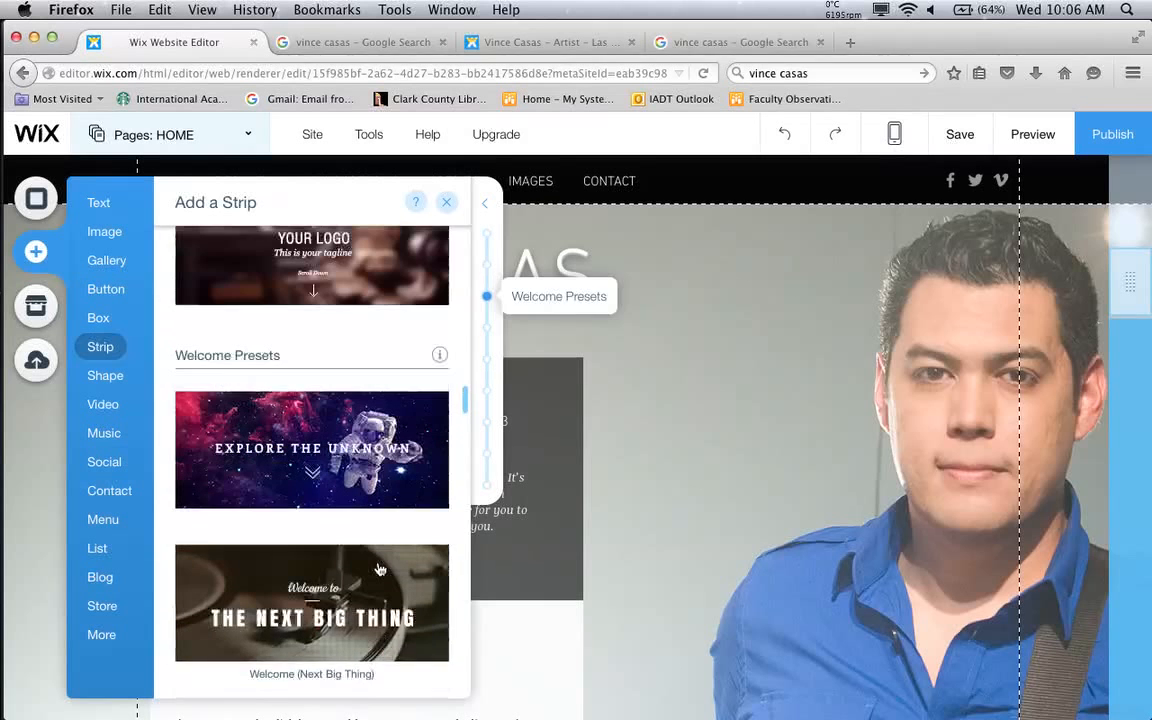
{"action": "scroll", "coordinate": [379, 568], "scroll_direction": "up", "scroll_amount": 1}
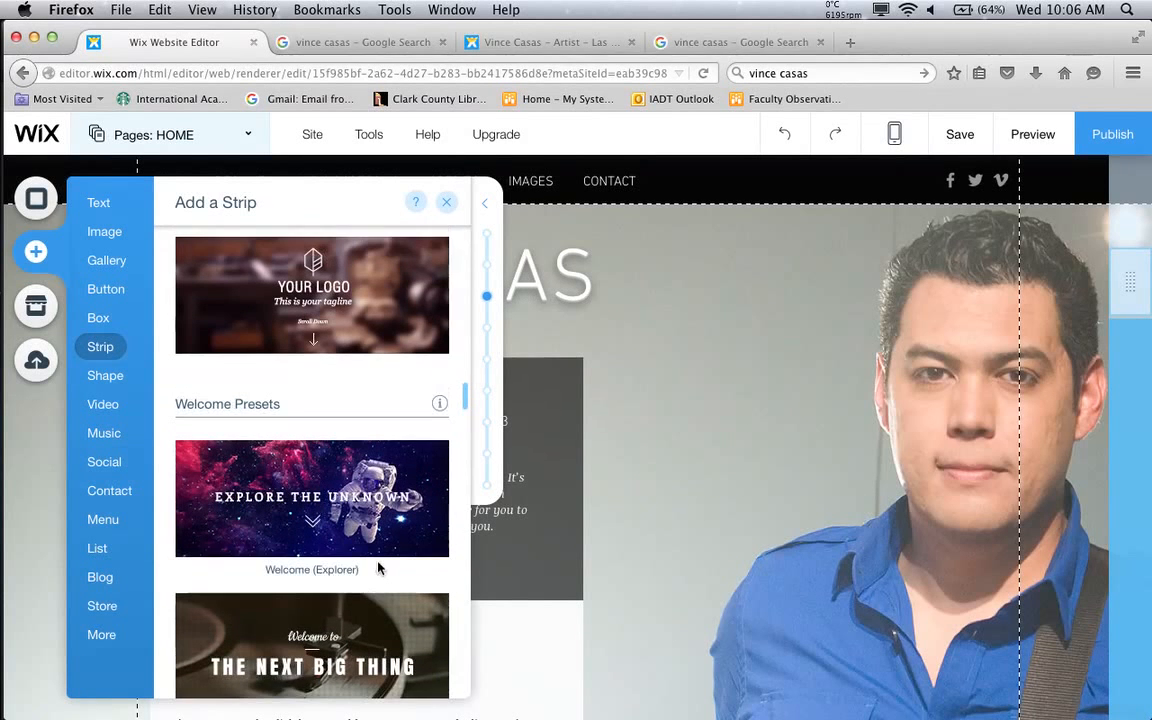
{"action": "scroll", "coordinate": [373, 620], "scroll_direction": "down", "scroll_amount": 3}
{"action": "scroll", "coordinate": [371, 618], "scroll_direction": "down", "scroll_amount": 1}
{"action": "scroll", "coordinate": [371, 618], "scroll_direction": "up", "scroll_amount": 6}
{"action": "scroll", "coordinate": [373, 620], "scroll_direction": "up", "scroll_amount": 1}
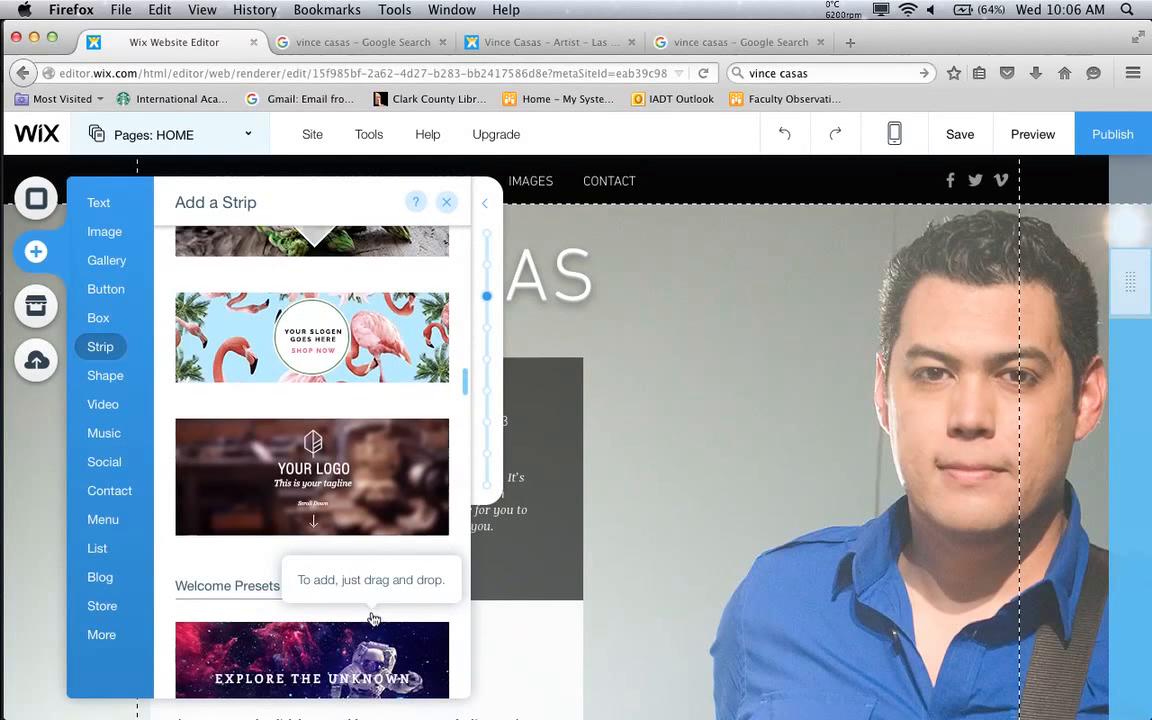
{"action": "left_click", "coordinate": [355, 503]}
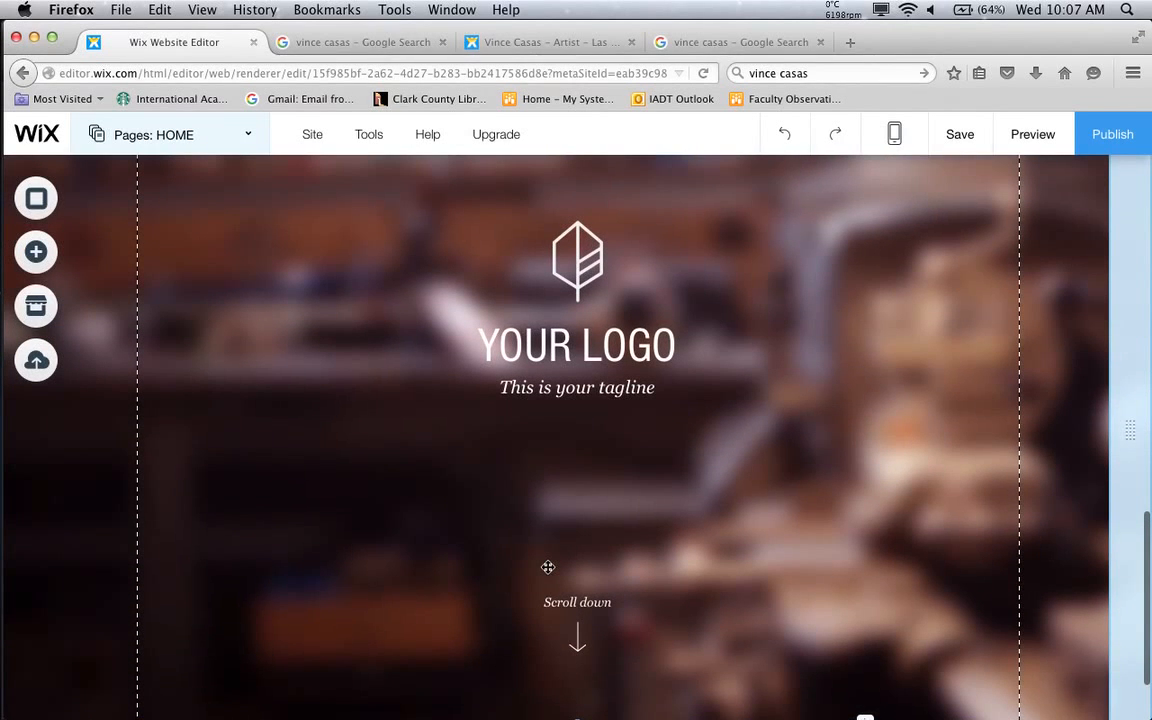
Examine the added logo strip from its upper edge down to the page footer, then return to the page's beginning
{"action": "scroll", "coordinate": [548, 567], "scroll_direction": "up", "scroll_amount": 1}
{"action": "scroll", "coordinate": [548, 567], "scroll_direction": "down", "scroll_amount": 1}
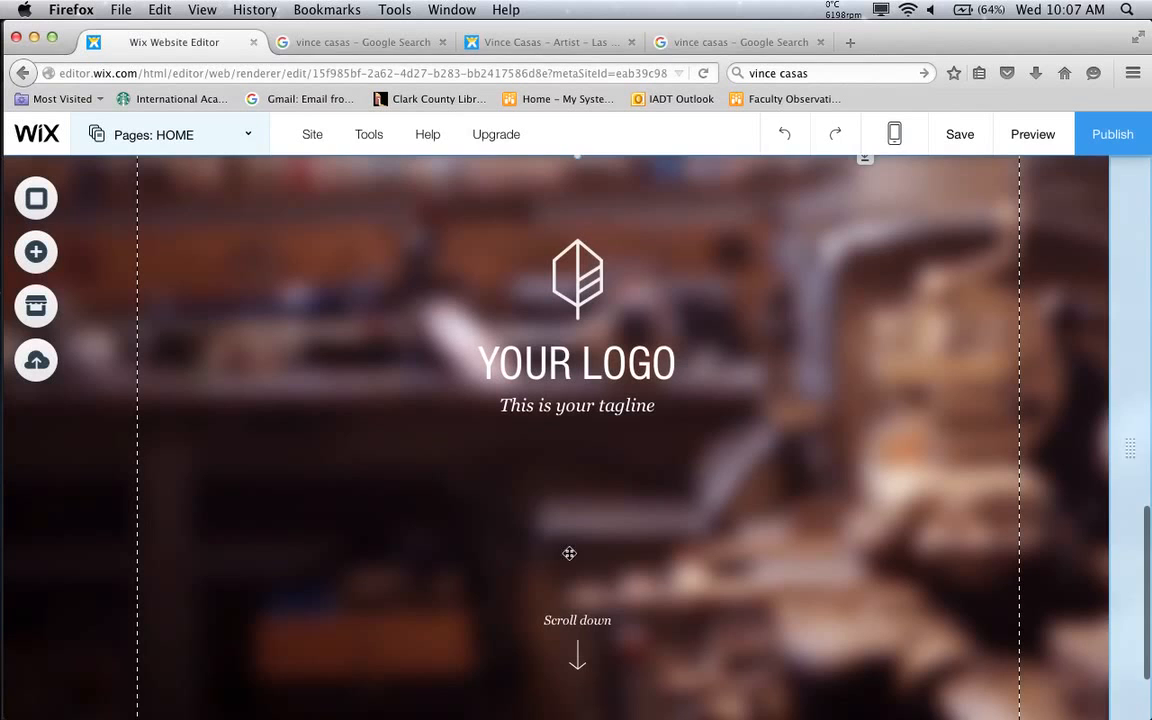
{"action": "scroll", "coordinate": [643, 553], "scroll_direction": "down", "scroll_amount": 1}
{"action": "scroll", "coordinate": [643, 553], "scroll_direction": "up", "scroll_amount": 2}
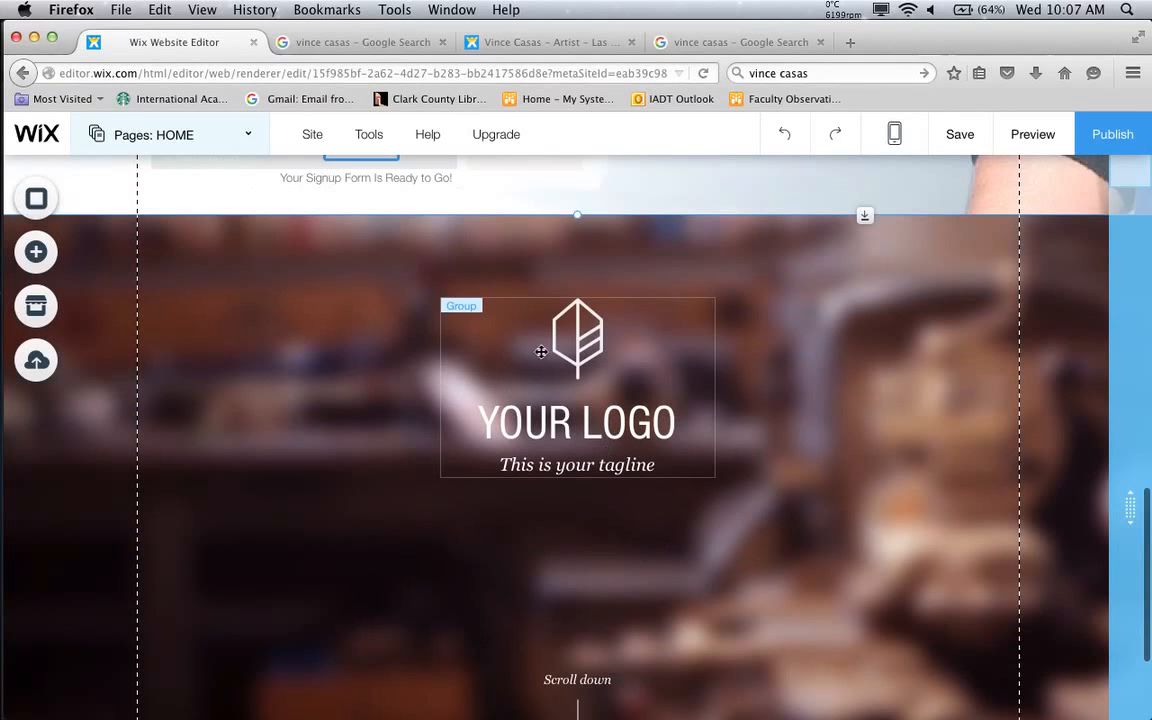
{"action": "scroll", "coordinate": [619, 510], "scroll_direction": "down", "scroll_amount": 3}
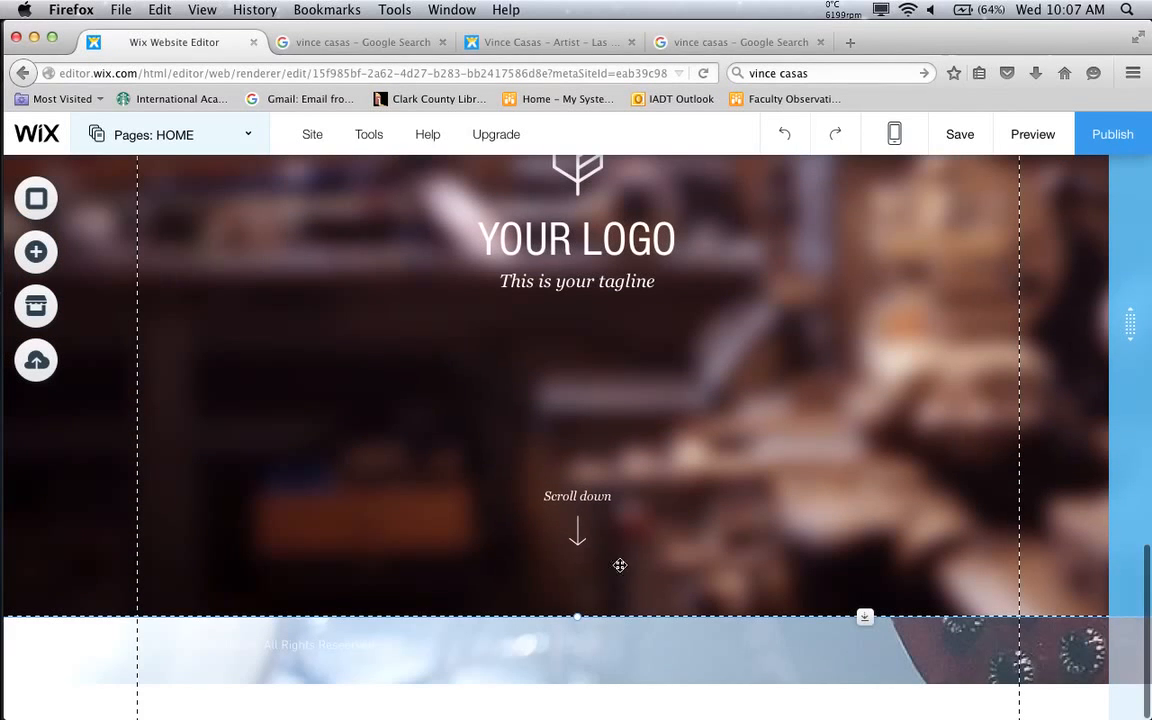
{"action": "scroll", "coordinate": [694, 509], "scroll_direction": "up", "scroll_amount": 4}
{"action": "scroll", "coordinate": [697, 509], "scroll_direction": "down", "scroll_amount": 4}
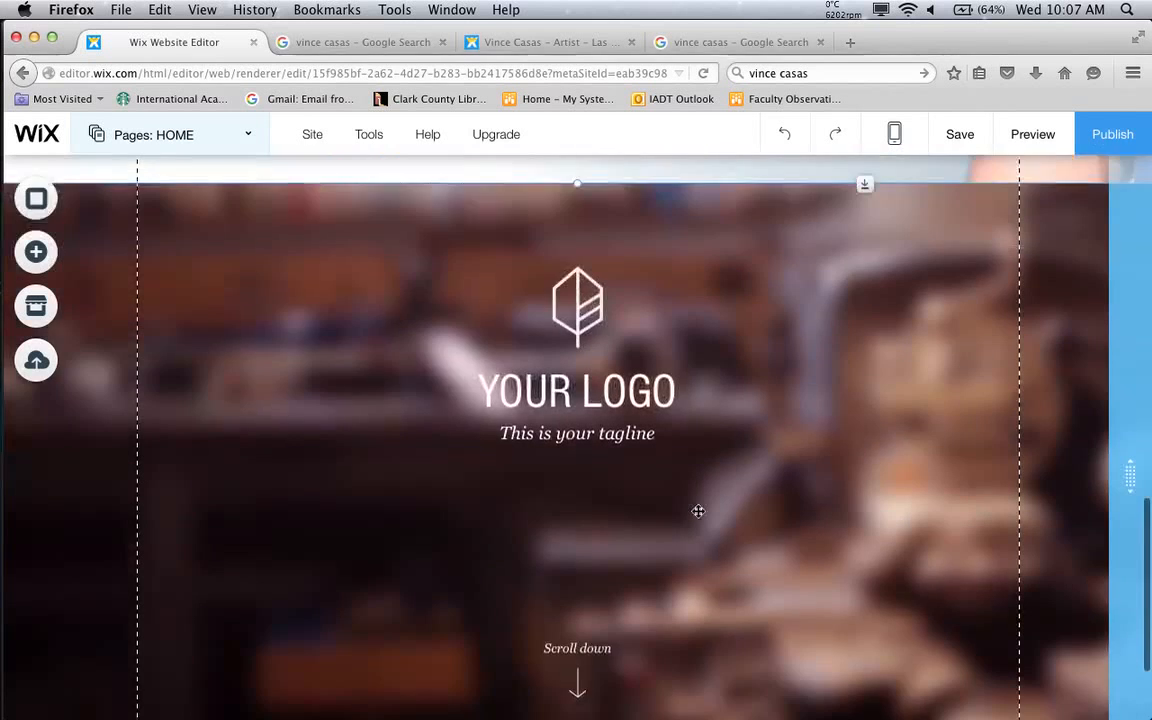
{"action": "scroll", "coordinate": [698, 511], "scroll_direction": "up", "scroll_amount": 10}
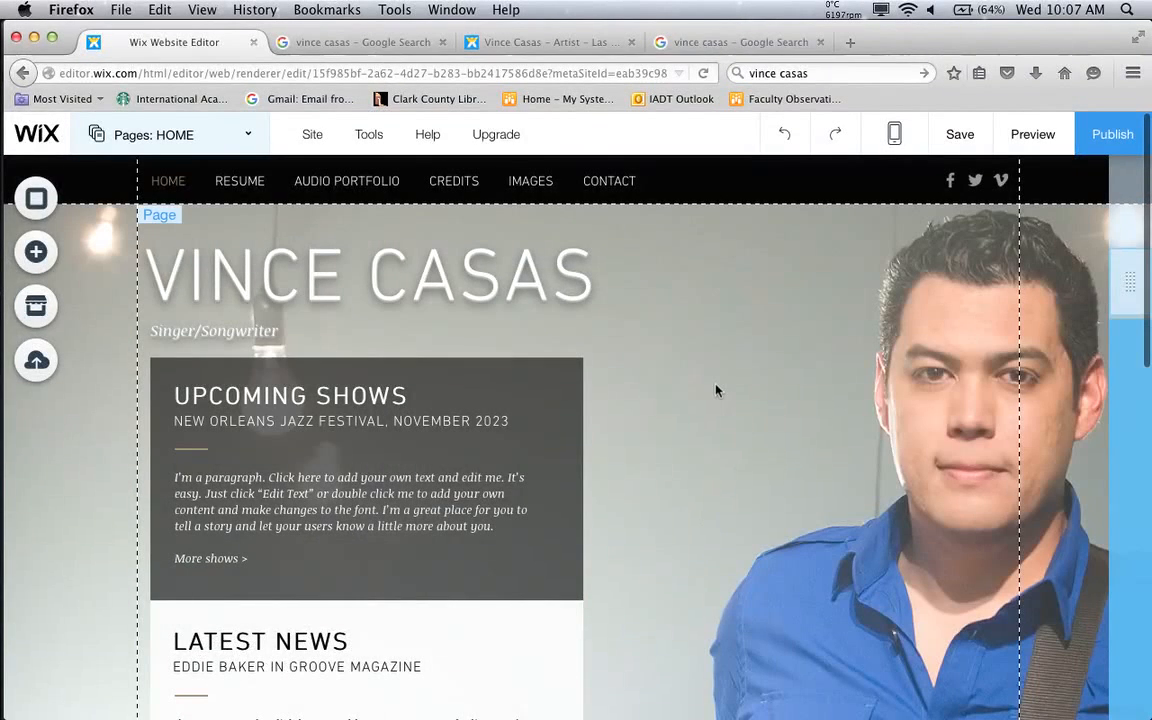
Examine the shapes, video players and related video apps available for adding to the page
{"action": "left_click", "coordinate": [36, 252]}
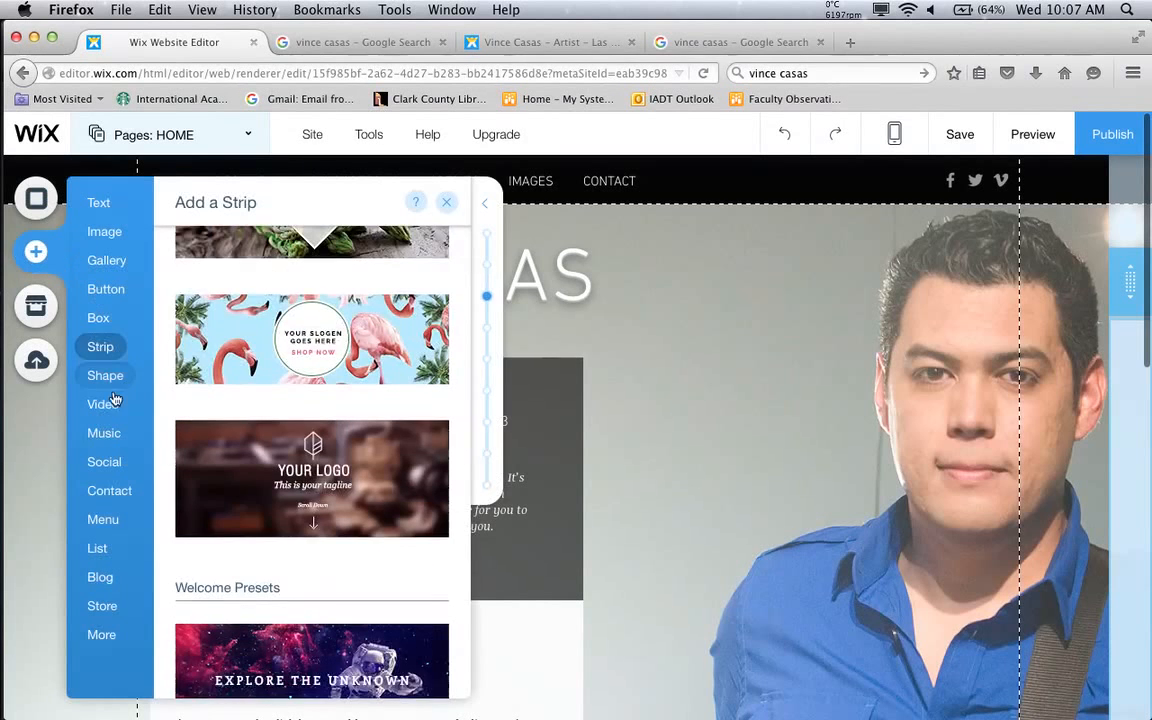
{"action": "left_click", "coordinate": [104, 380]}
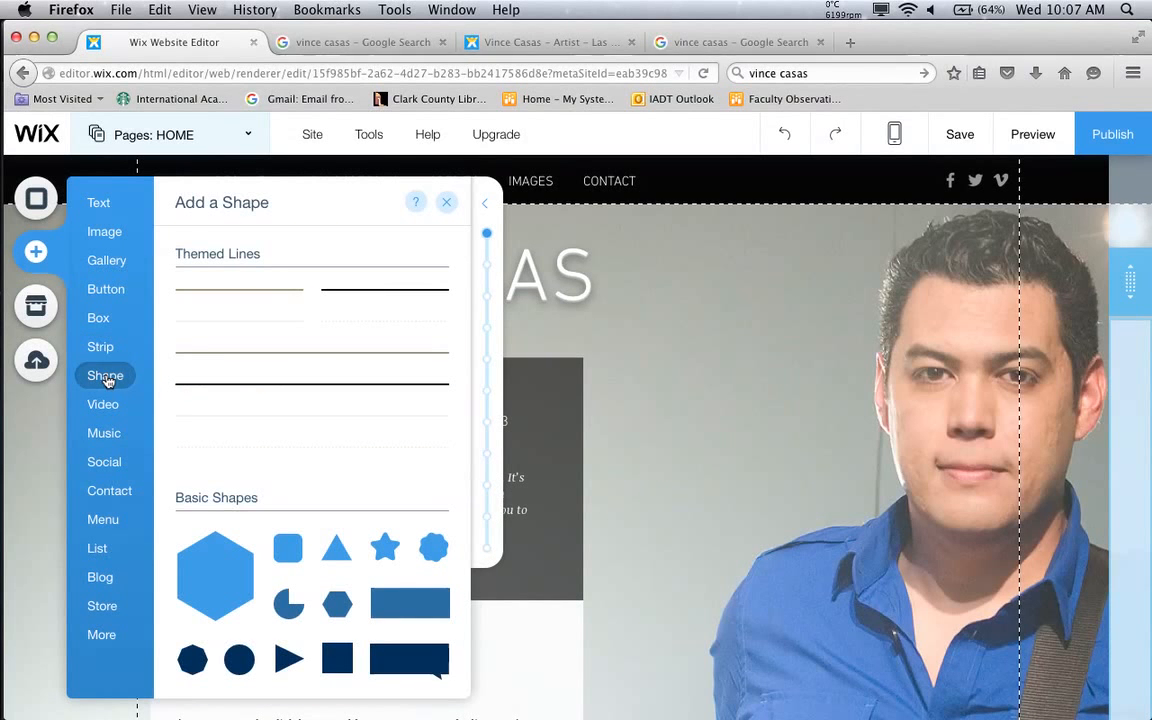
{"action": "left_click", "coordinate": [104, 406]}
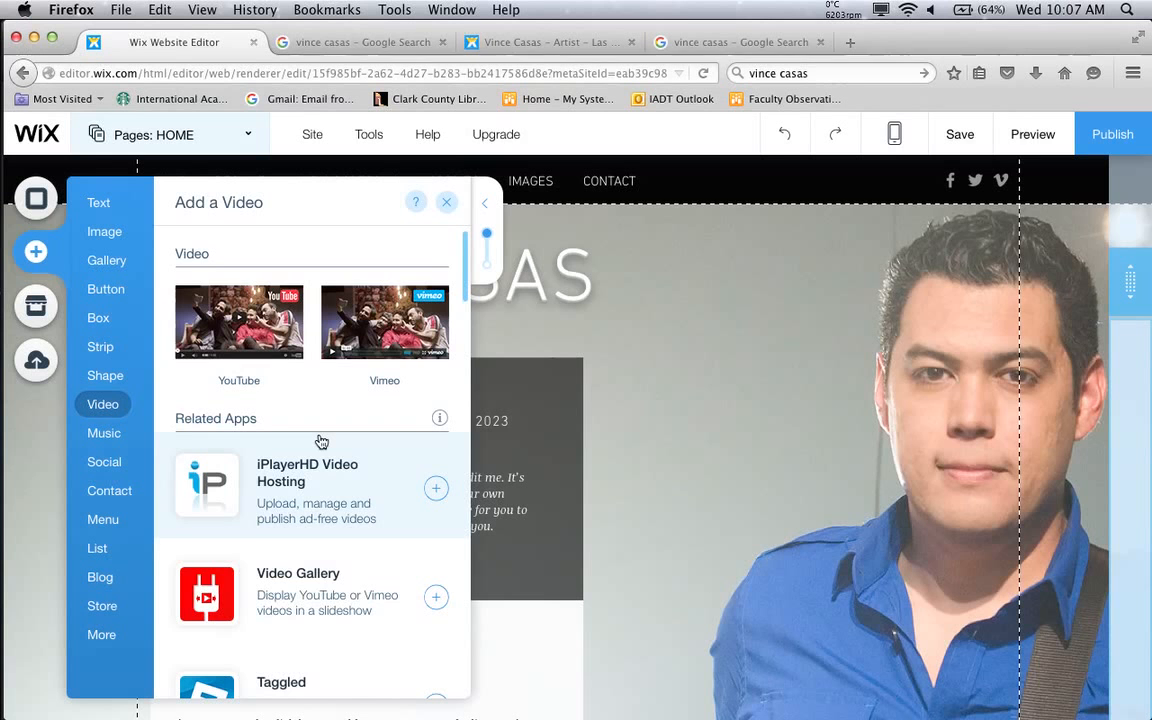
{"action": "scroll", "coordinate": [320, 442], "scroll_direction": "down", "scroll_amount": 3}
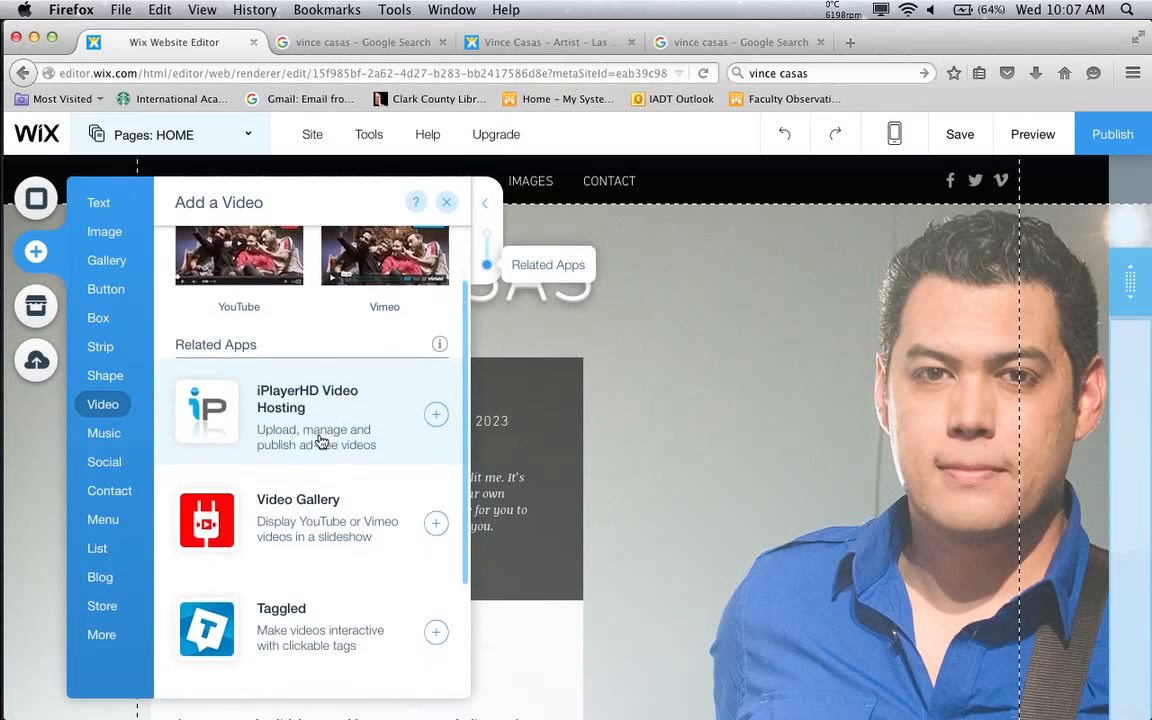
{"action": "scroll", "coordinate": [320, 442], "scroll_direction": "down", "scroll_amount": 2}
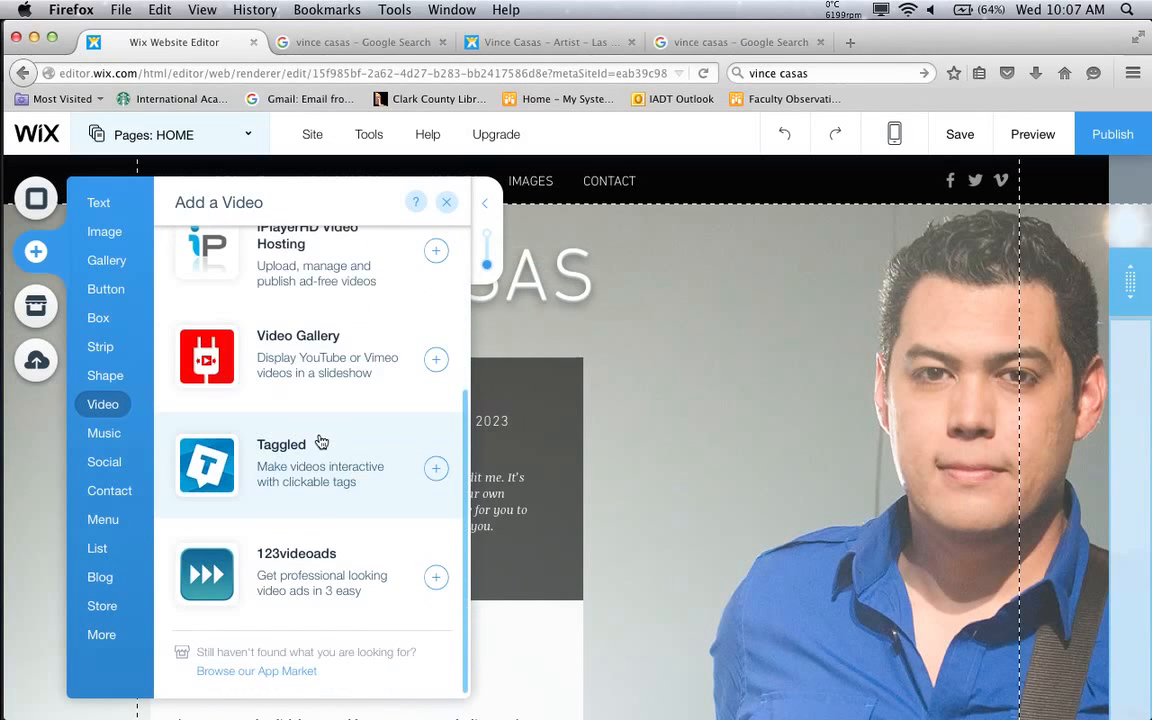
{"action": "scroll", "coordinate": [320, 442], "scroll_direction": "up", "scroll_amount": 5}
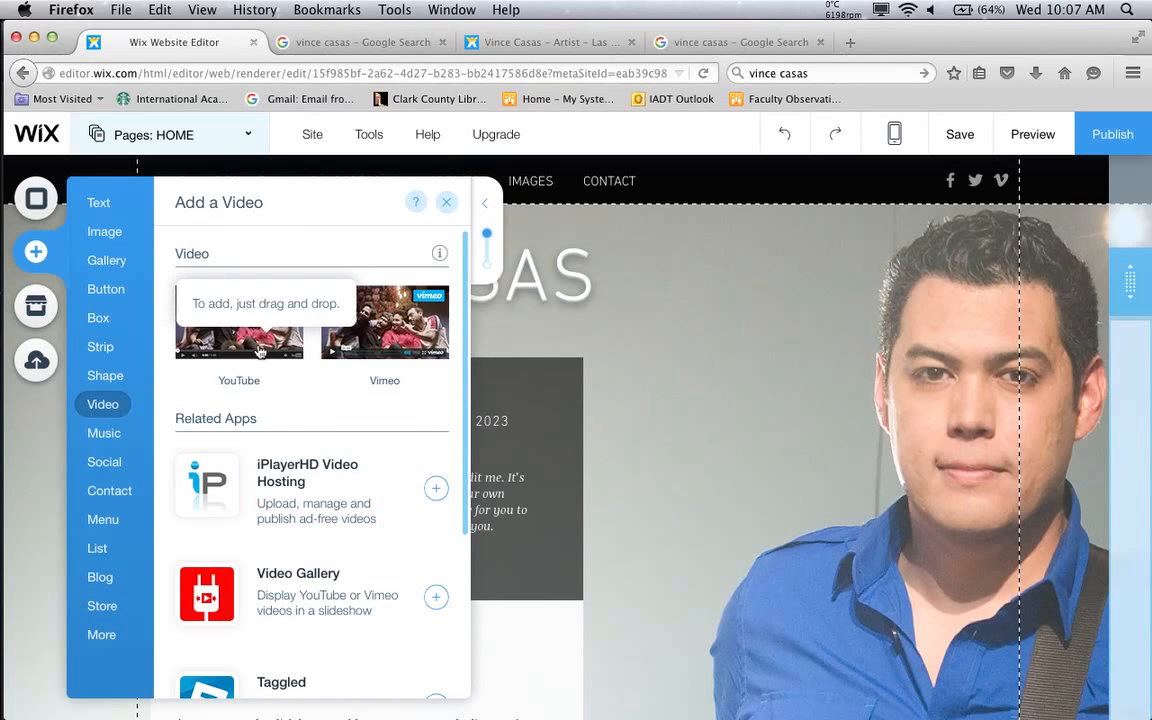
Examine the available music players, including the Wix Music, SoundCloud and Spotify players
{"action": "left_click", "coordinate": [104, 434]}
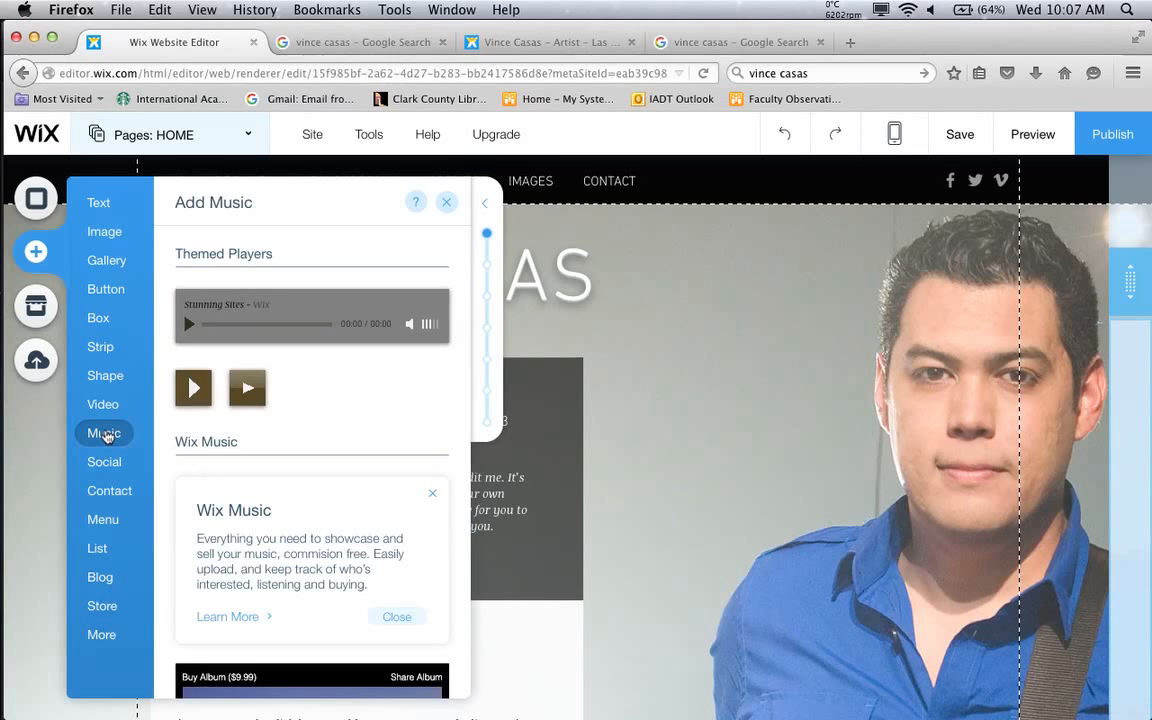
{"action": "scroll", "coordinate": [368, 497], "scroll_direction": "down", "scroll_amount": 5}
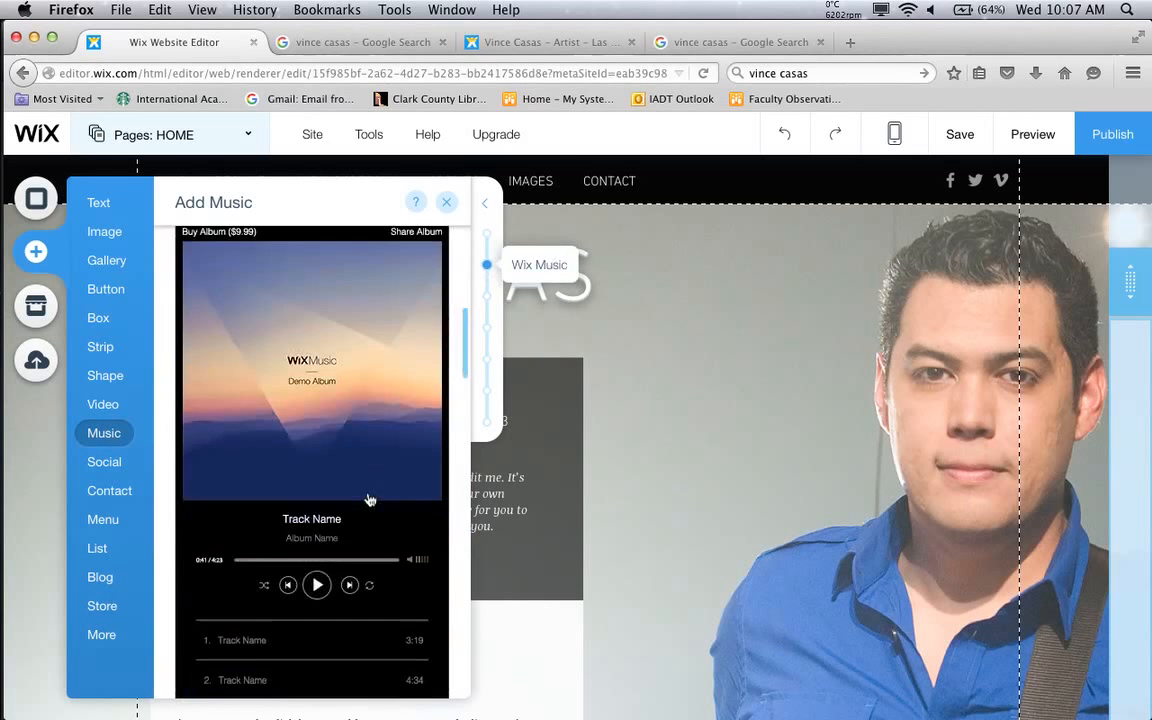
{"action": "scroll", "coordinate": [368, 497], "scroll_direction": "down", "scroll_amount": 5}
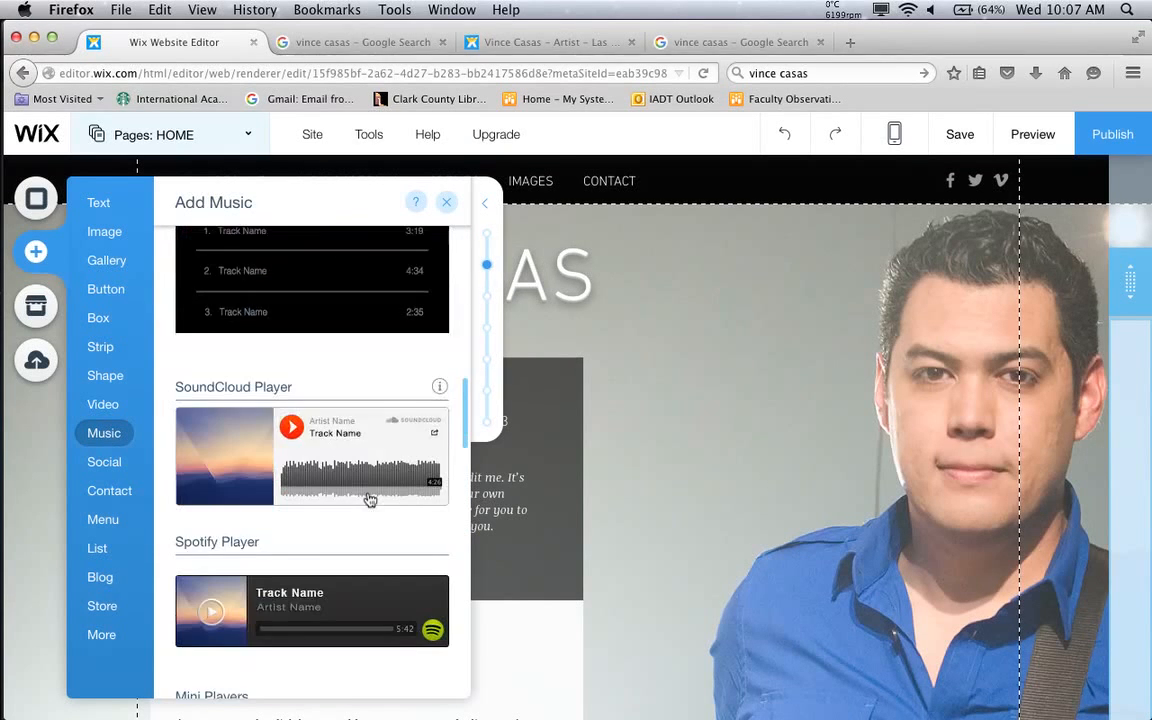
{"action": "scroll", "coordinate": [368, 497], "scroll_direction": "down", "scroll_amount": 3}
{"action": "scroll", "coordinate": [362, 500], "scroll_direction": "up", "scroll_amount": 10}
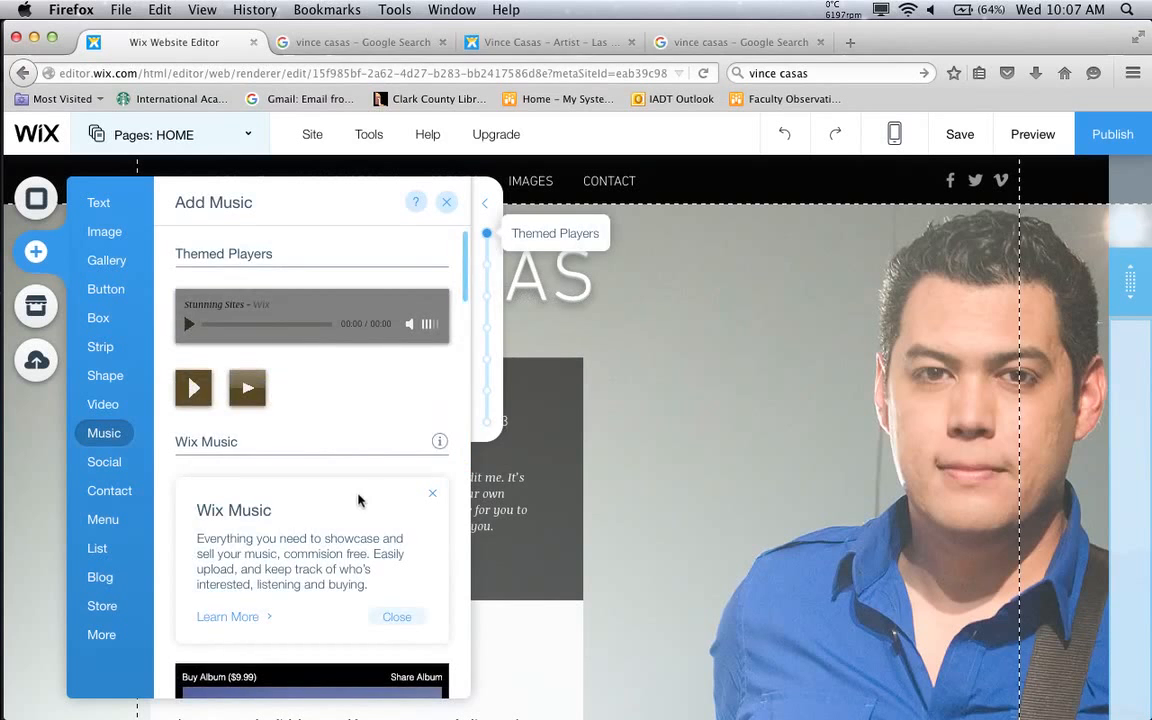
Add a YouTube video player to the HOME page and open its video settings
{"action": "left_click", "coordinate": [116, 404]}
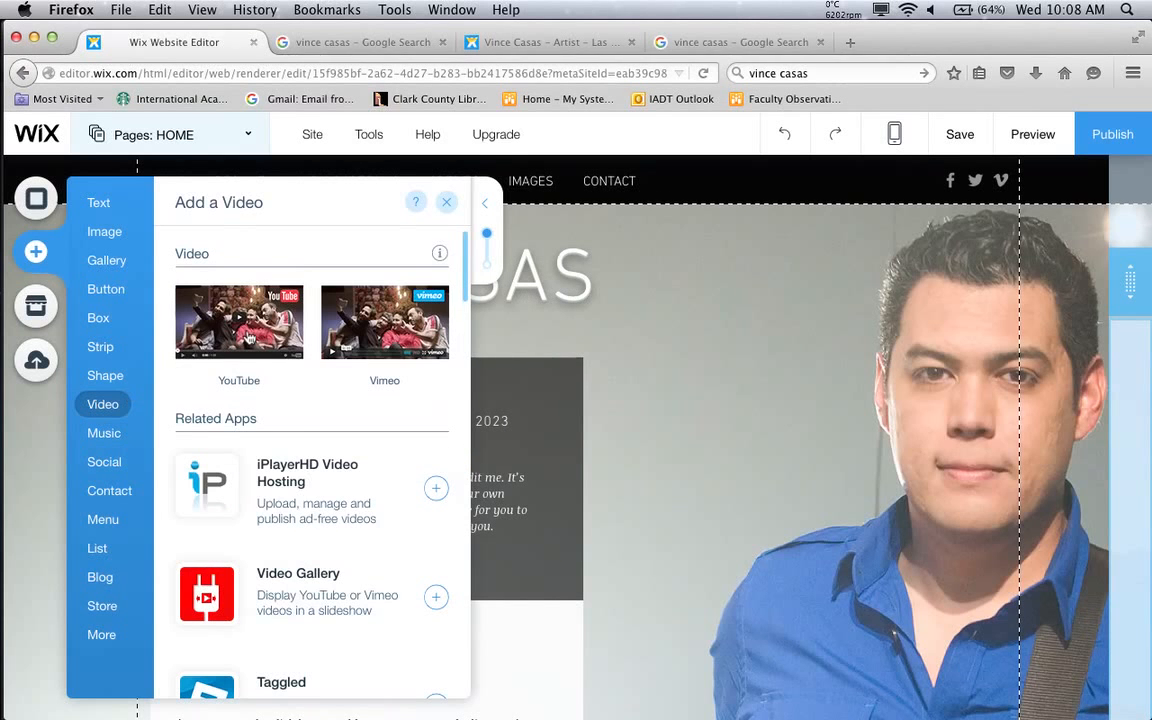
{"action": "left_click", "coordinate": [249, 338]}
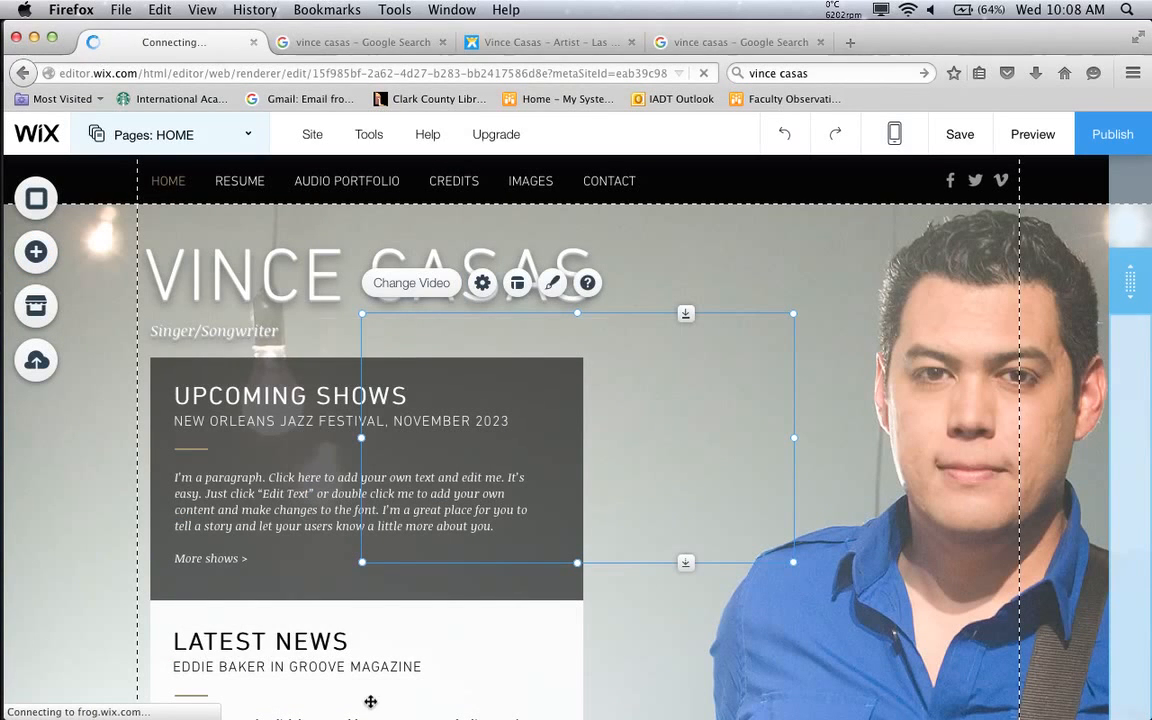
{"action": "scroll", "coordinate": [289, 497], "scroll_direction": "down", "scroll_amount": 10}
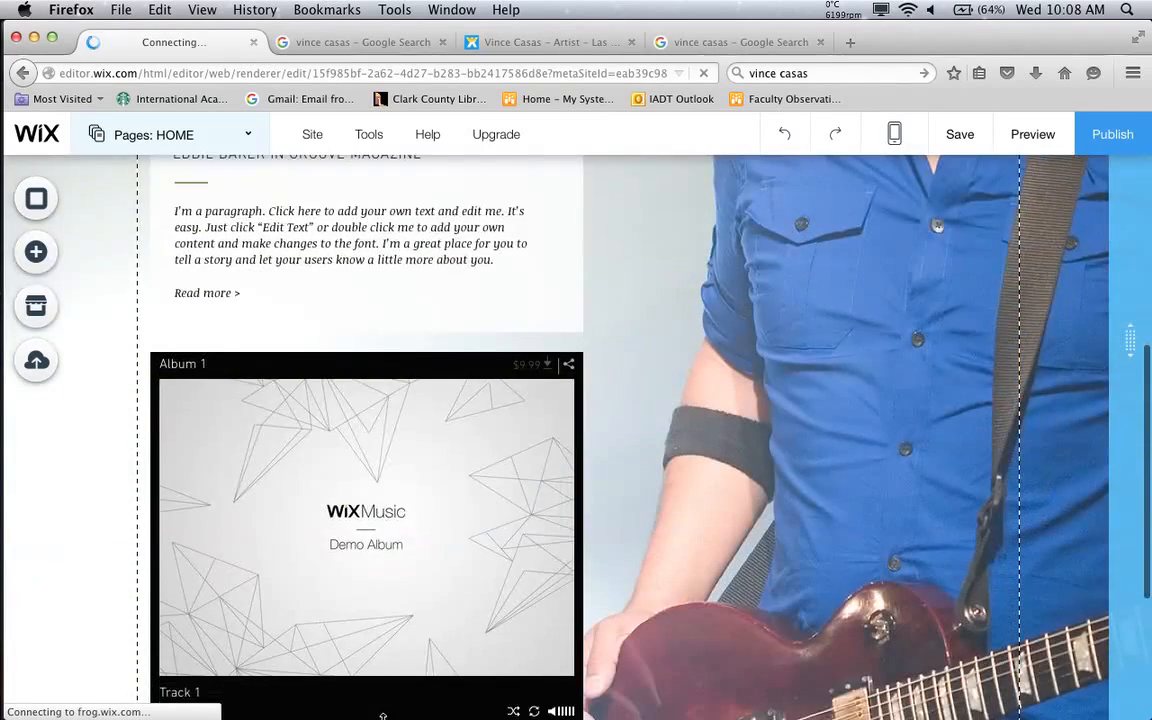
{"action": "scroll", "coordinate": [383, 716], "scroll_direction": "down", "scroll_amount": 3}
{"action": "scroll", "coordinate": [383, 716], "scroll_direction": "up", "scroll_amount": 10}
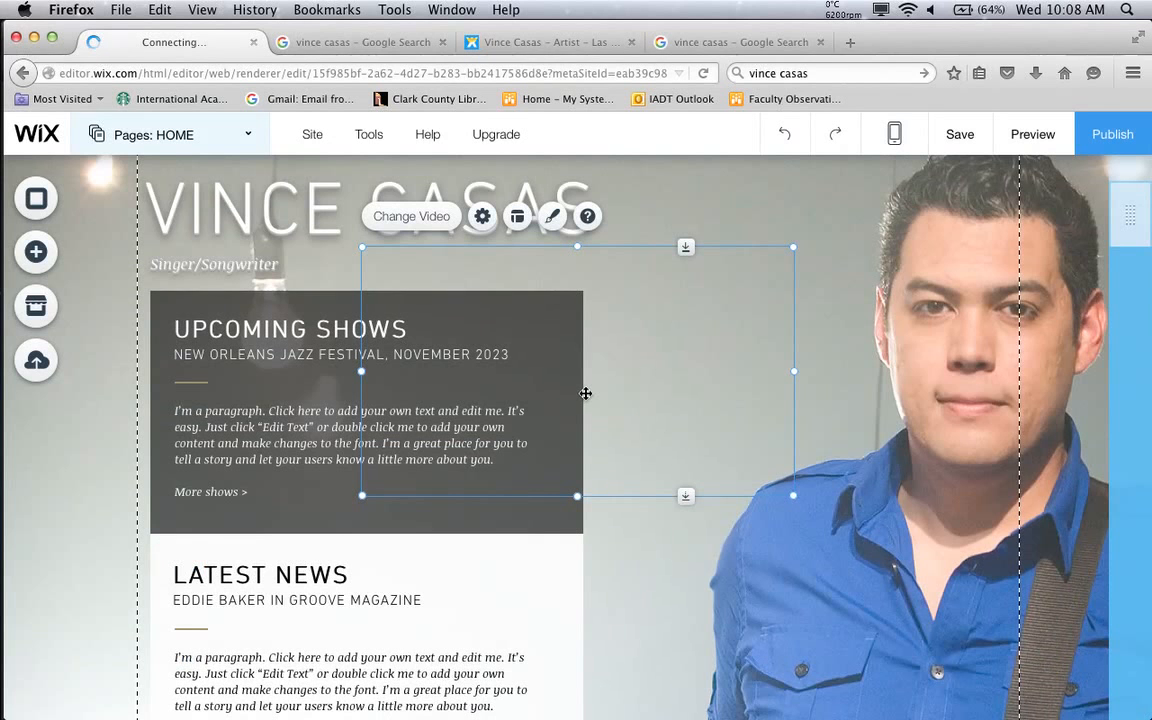
{"action": "left_click", "coordinate": [482, 216]}
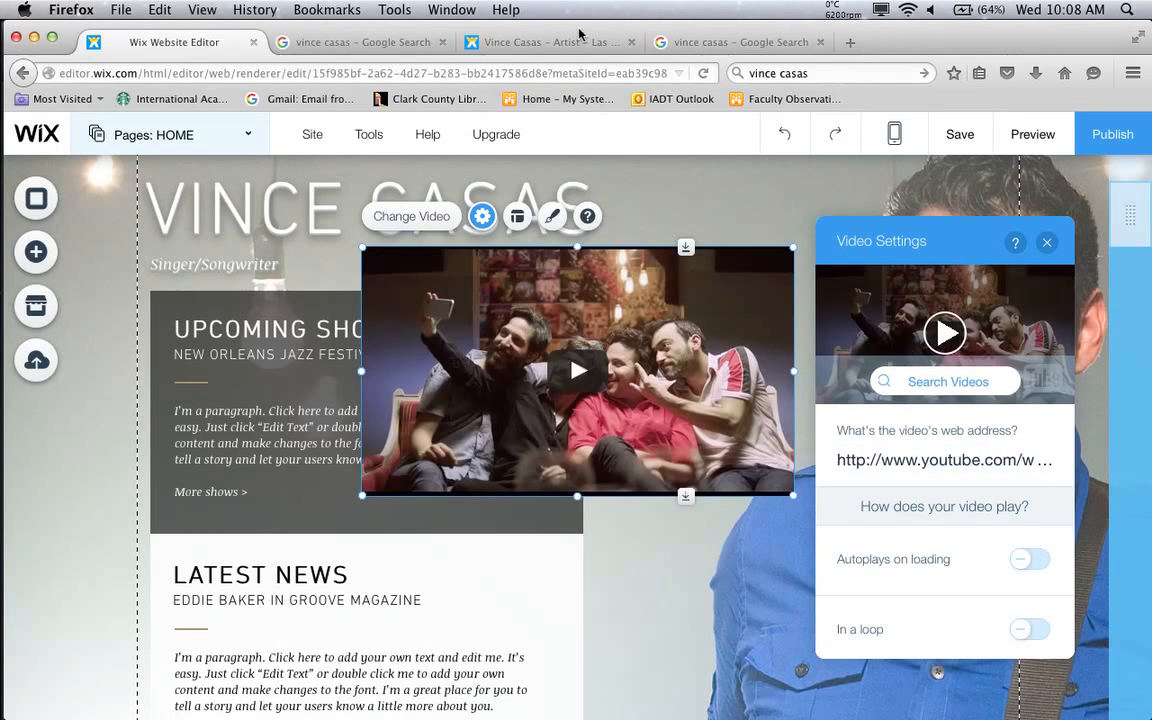
Run a Google search for the artist's name in a new browser tab
{"action": "left_click", "coordinate": [710, 45]}
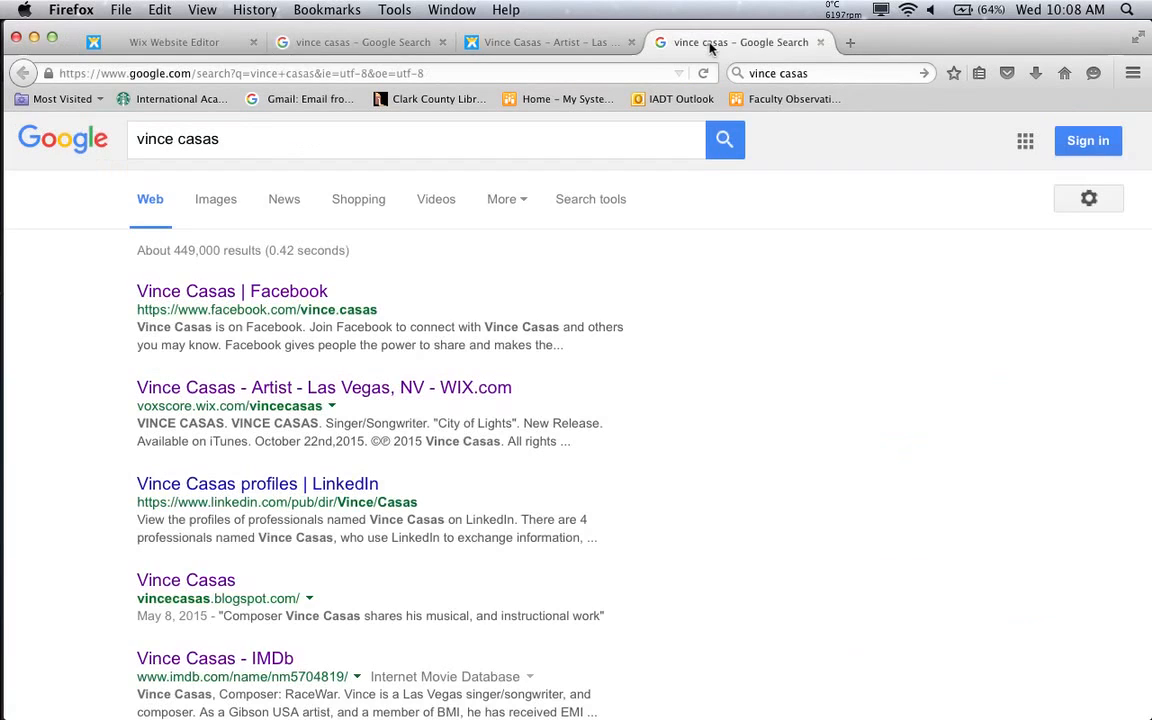
{"action": "left_click", "coordinate": [849, 43]}
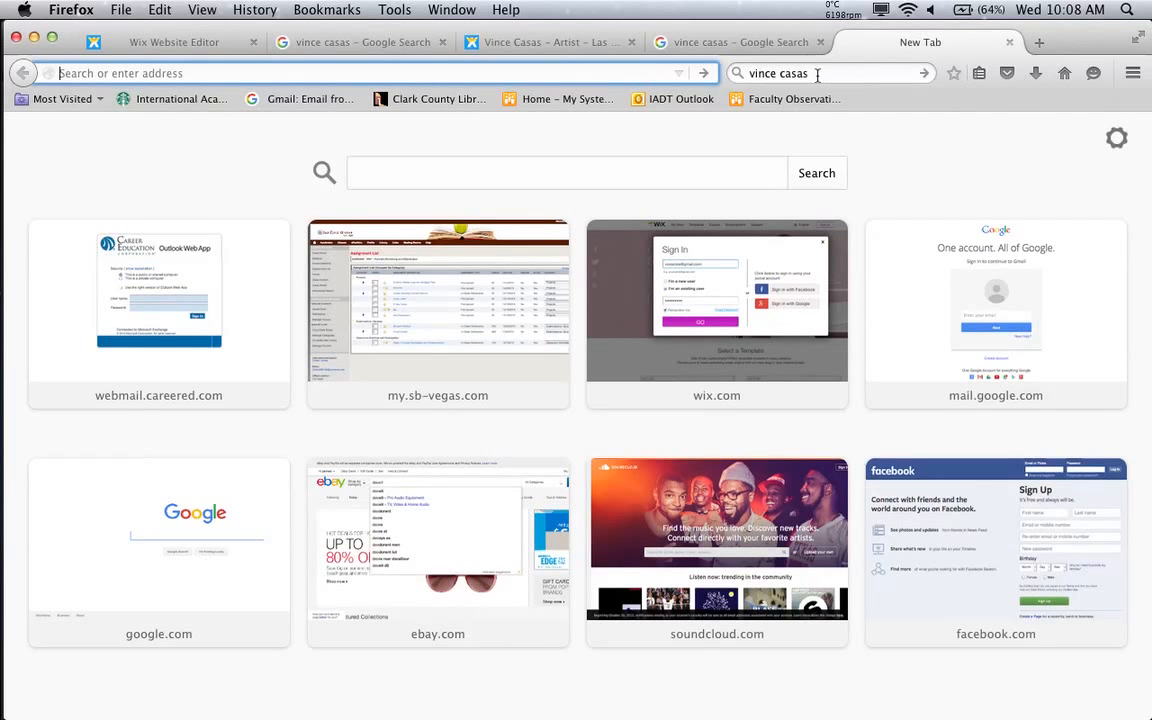
{"action": "left_click", "coordinate": [817, 74]}
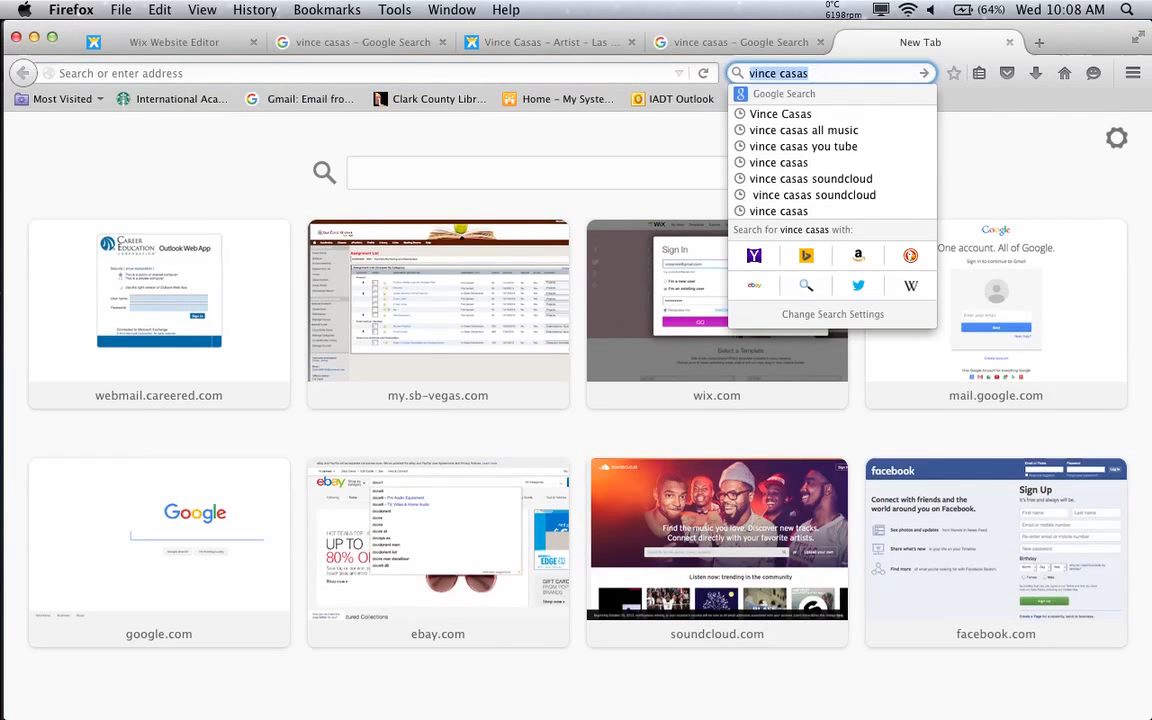
{"action": "key", "text": "Return"}
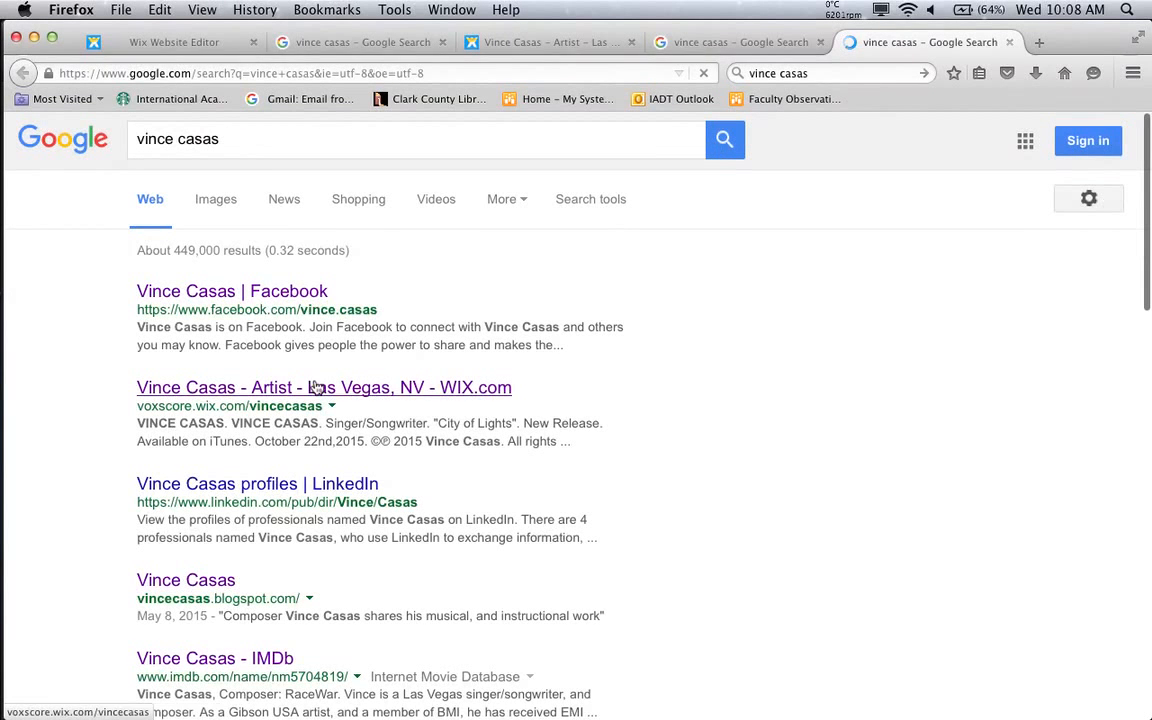
Search the web for the musician's YouTube channel and open its original music video for "Race War"
{"action": "left_click", "coordinate": [247, 141]}
{"action": "type", "text": "y  tube"}
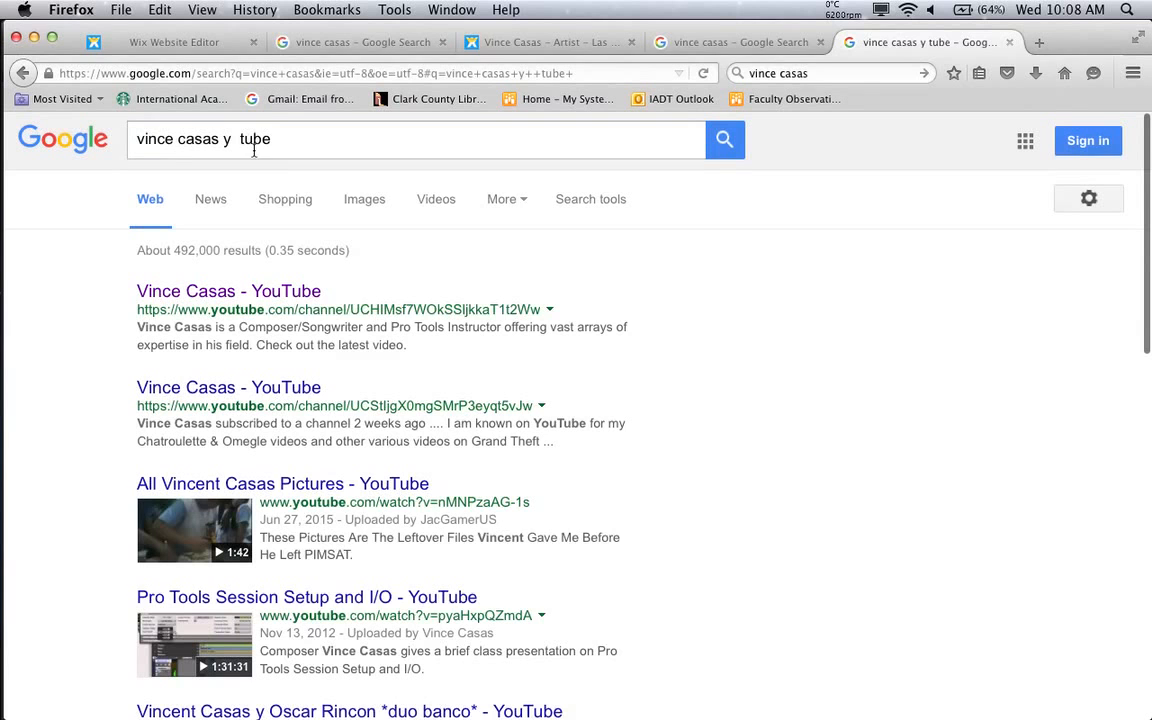
{"action": "left_click", "coordinate": [287, 293]}
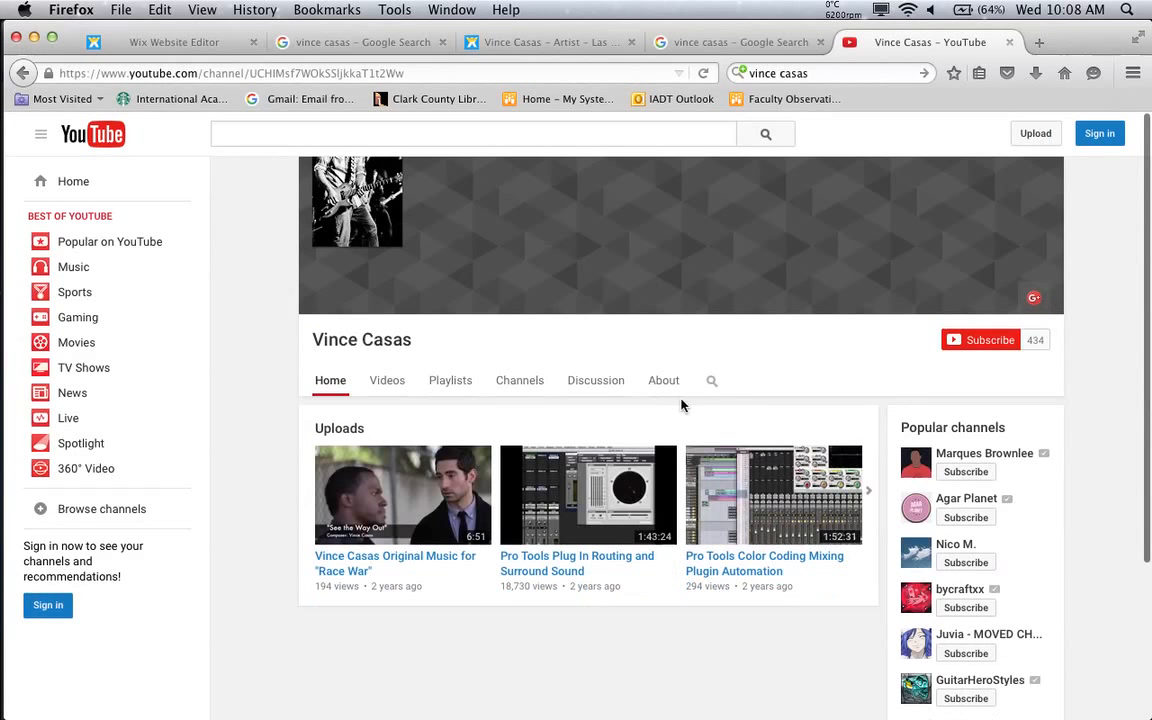
{"action": "scroll", "coordinate": [681, 404], "scroll_direction": "down", "scroll_amount": 3}
{"action": "left_click", "coordinate": [419, 429]}
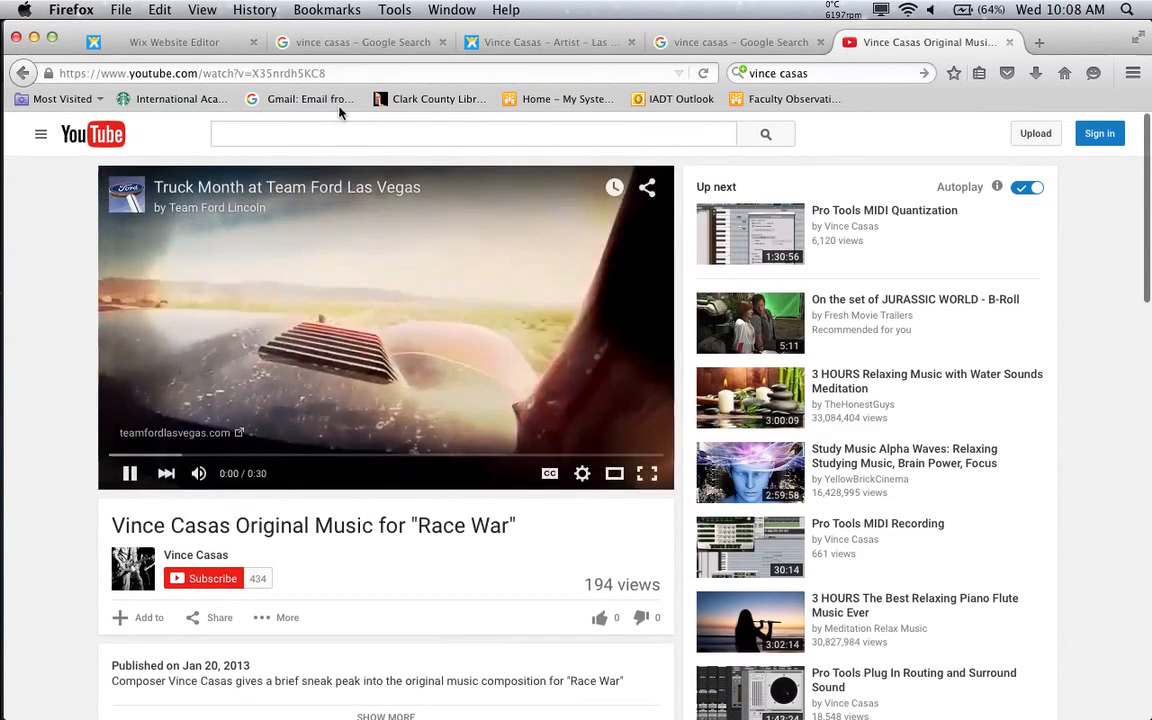
Pause the "Race War" video, copy its web address and switch to the Wix Website Editor
{"action": "left_click", "coordinate": [131, 473]}
{"action": "left_click", "coordinate": [362, 70]}
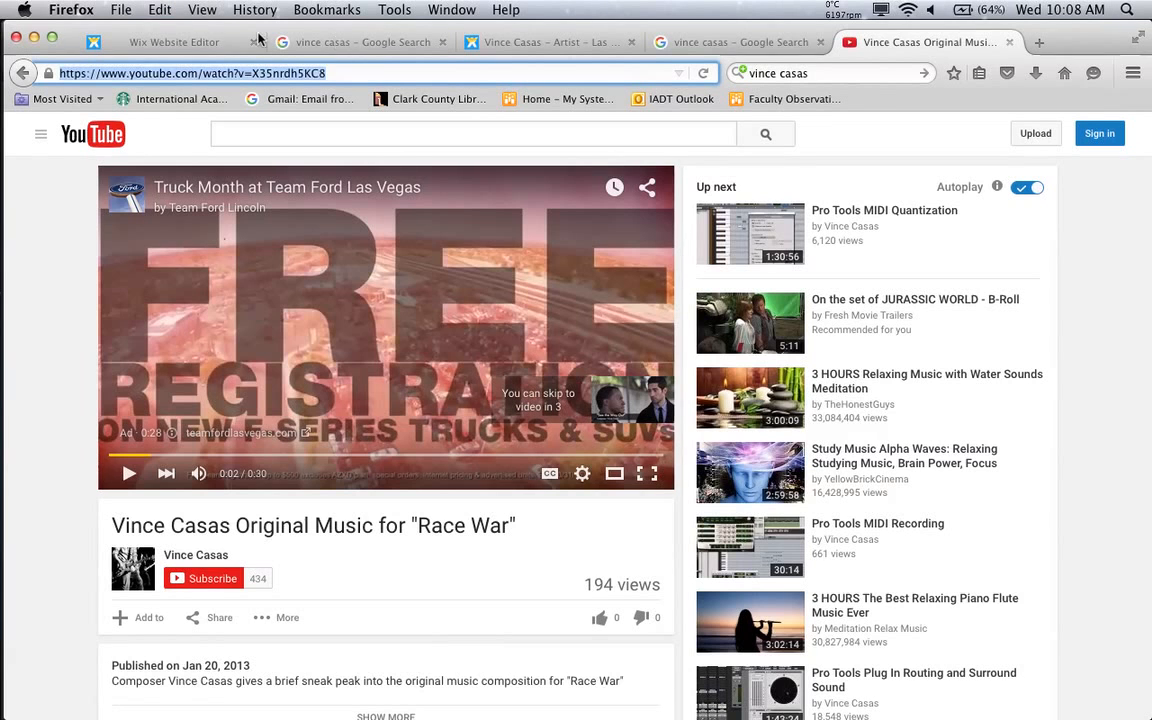
{"action": "left_click", "coordinate": [172, 40]}
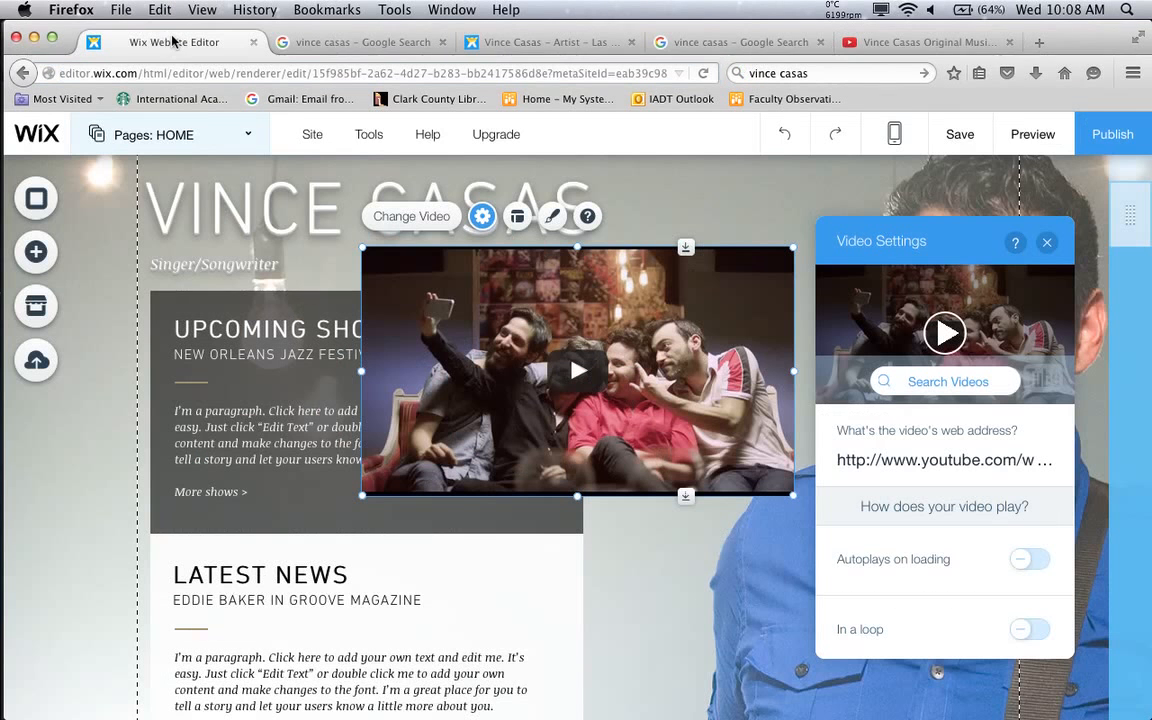
{"action": "left_click", "coordinate": [951, 453]}
{"action": "double_click", "coordinate": [952, 458]}
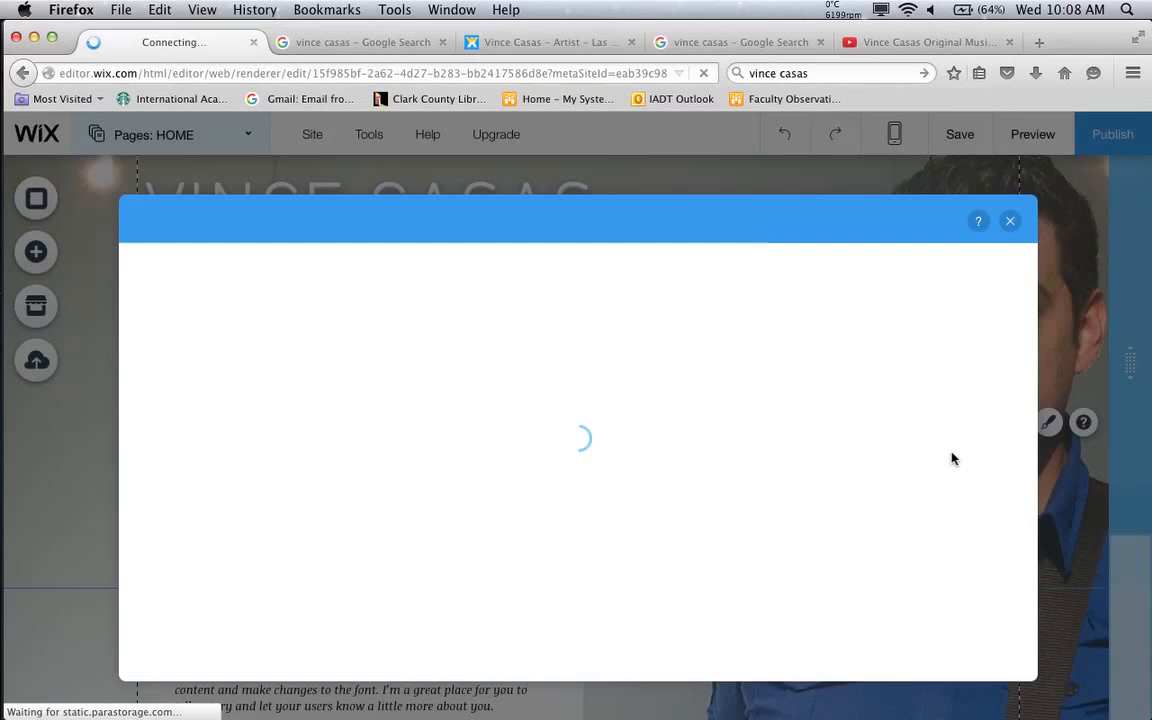
{"action": "left_click", "coordinate": [1012, 221]}
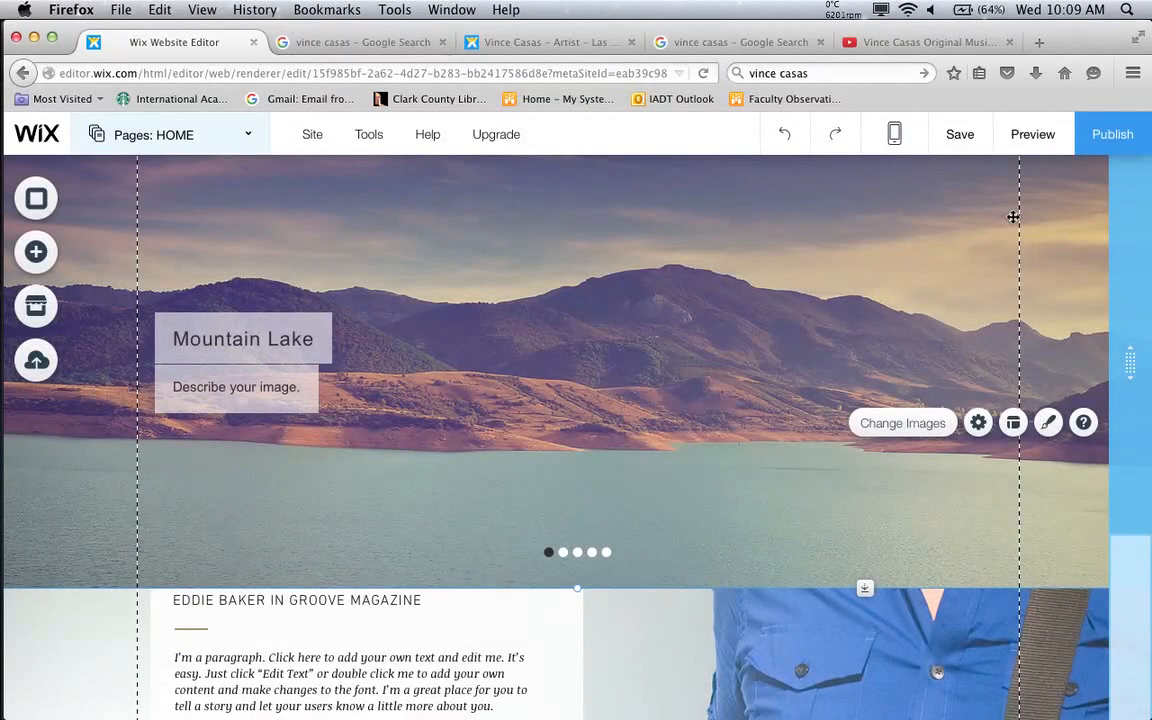
{"action": "key", "text": "Delete"}
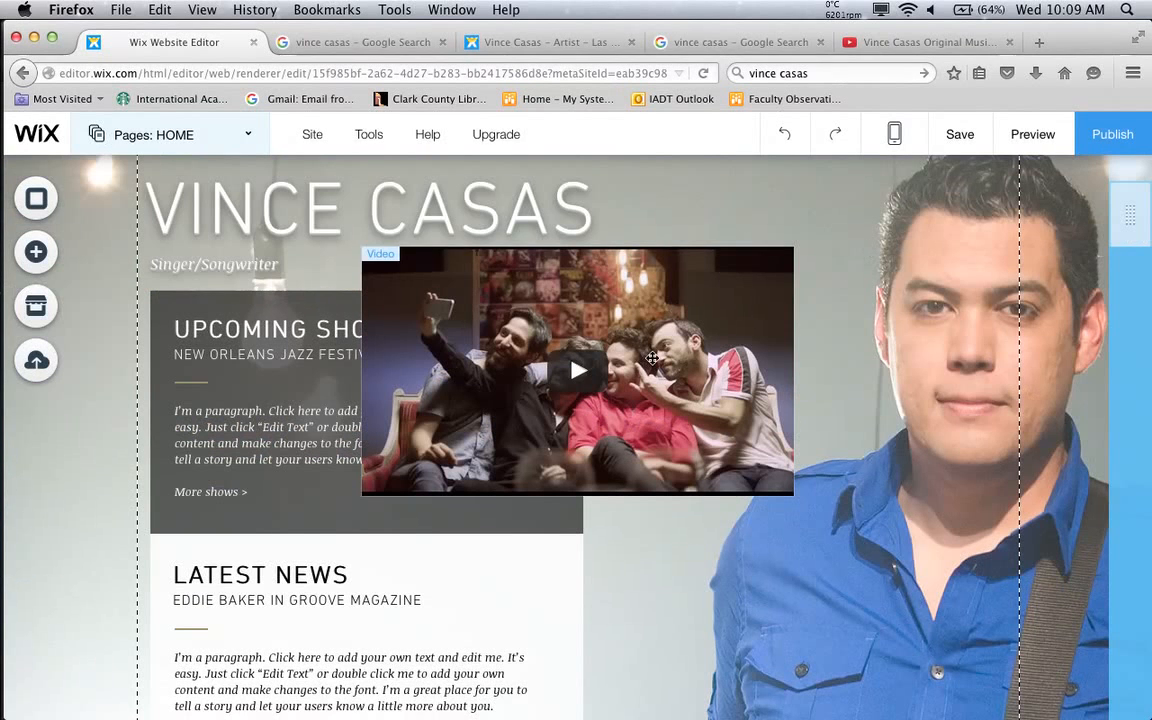
Replace the home page video's web address with the copied YouTube link ending in watch?v=X35nrdh5KC8
{"action": "left_click", "coordinate": [779, 358]}
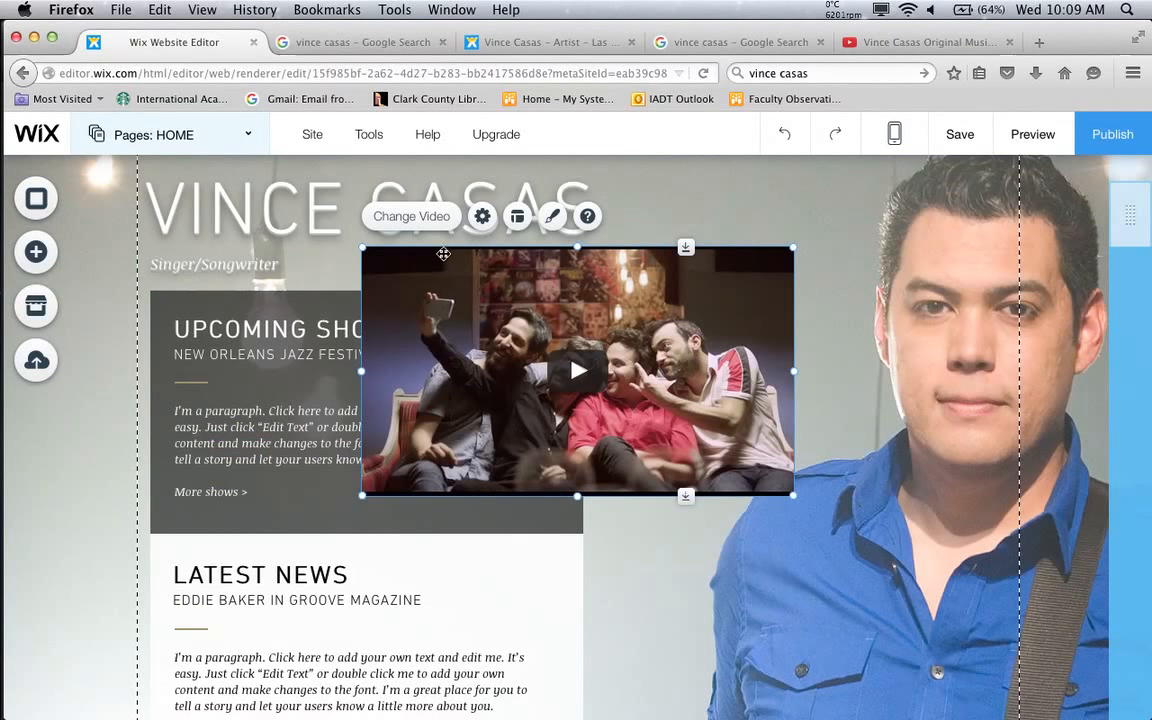
{"action": "left_click", "coordinate": [482, 216]}
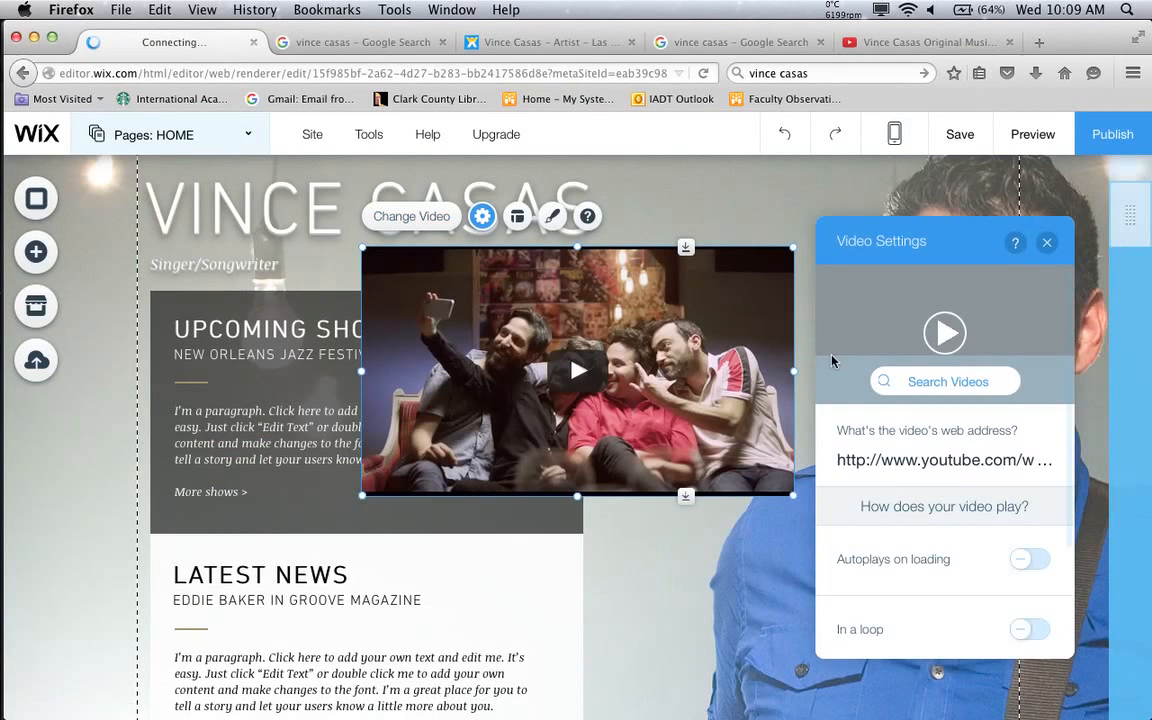
{"action": "left_click", "coordinate": [983, 462]}
{"action": "key", "text": "super+v"}
{"action": "left_click", "coordinate": [946, 500]}
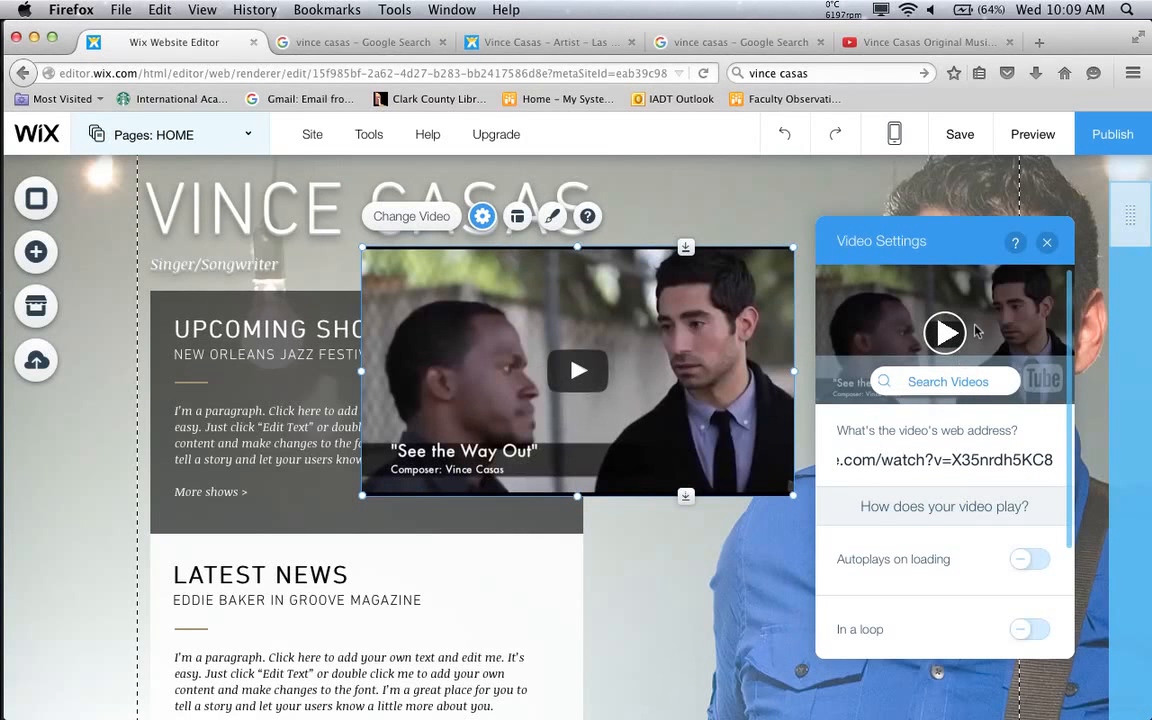
{"action": "left_click", "coordinate": [1046, 245]}
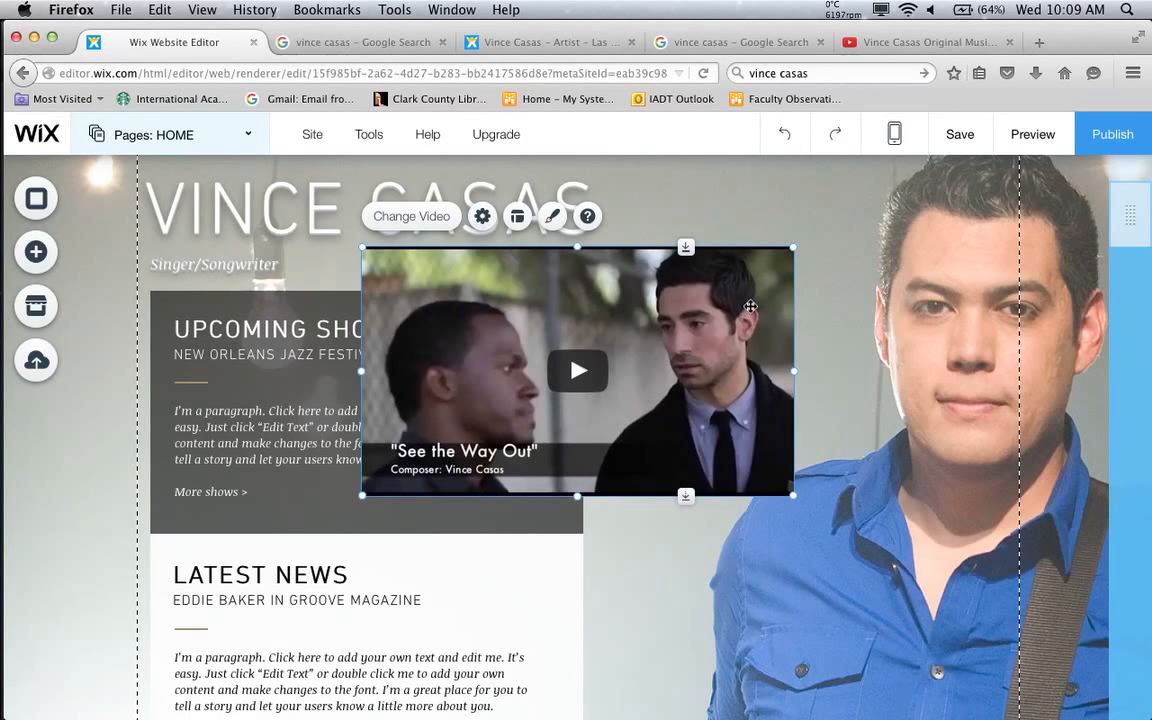
Move the video over the Latest News box so it fits between Upcoming Shows and the Album 1 player
{"action": "left_click_drag", "start_coordinate": [453, 353], "coordinate": [334, 534]}
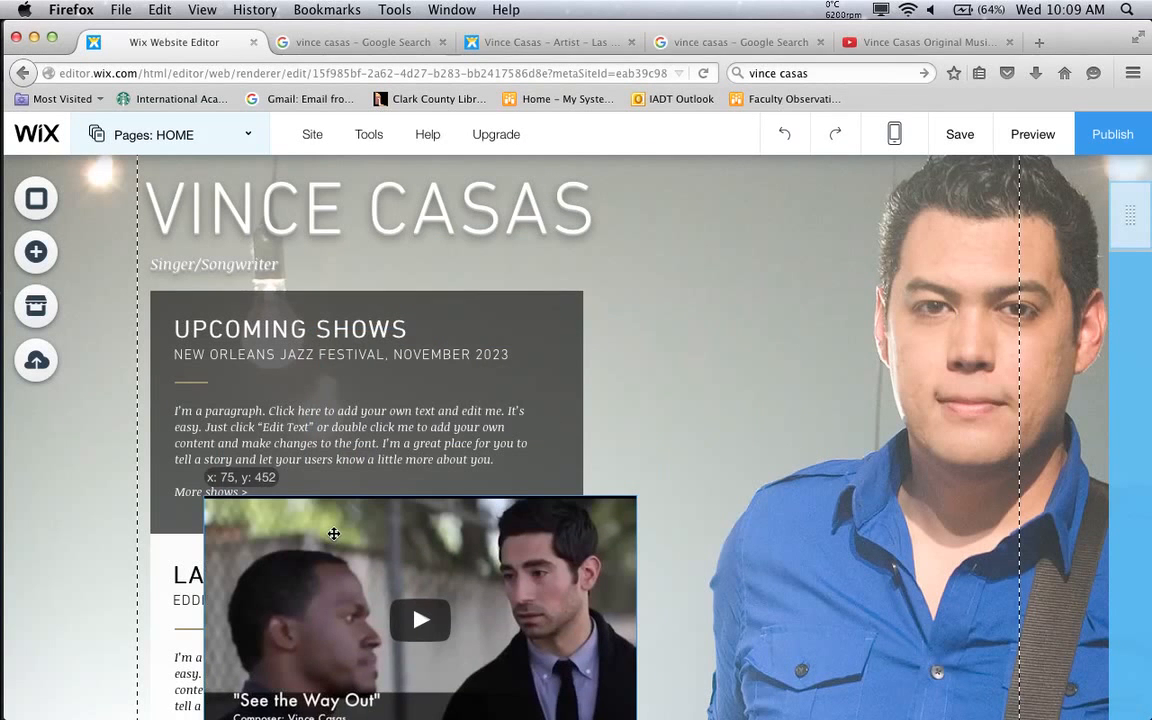
{"action": "scroll", "coordinate": [334, 534], "scroll_direction": "down", "scroll_amount": 3}
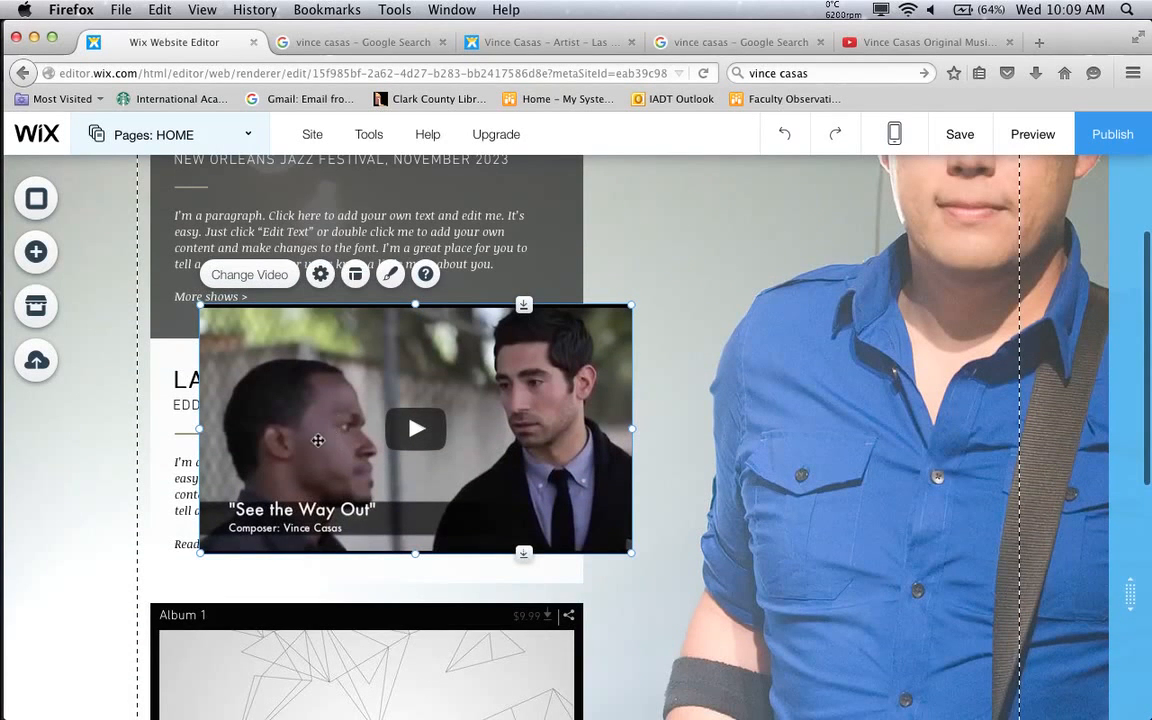
{"action": "left_click_drag", "start_coordinate": [246, 477], "coordinate": [285, 457]}
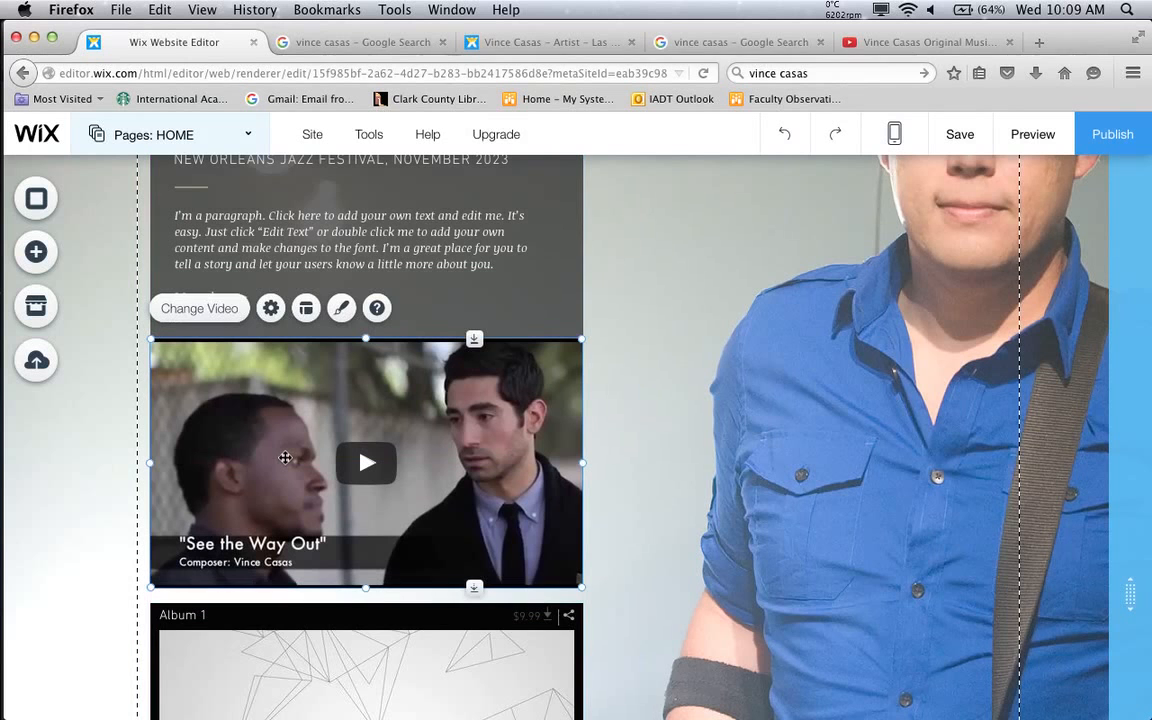
Review the video's layout options, try showing its controls On hover and restore them to Always
{"action": "left_click", "coordinate": [307, 309]}
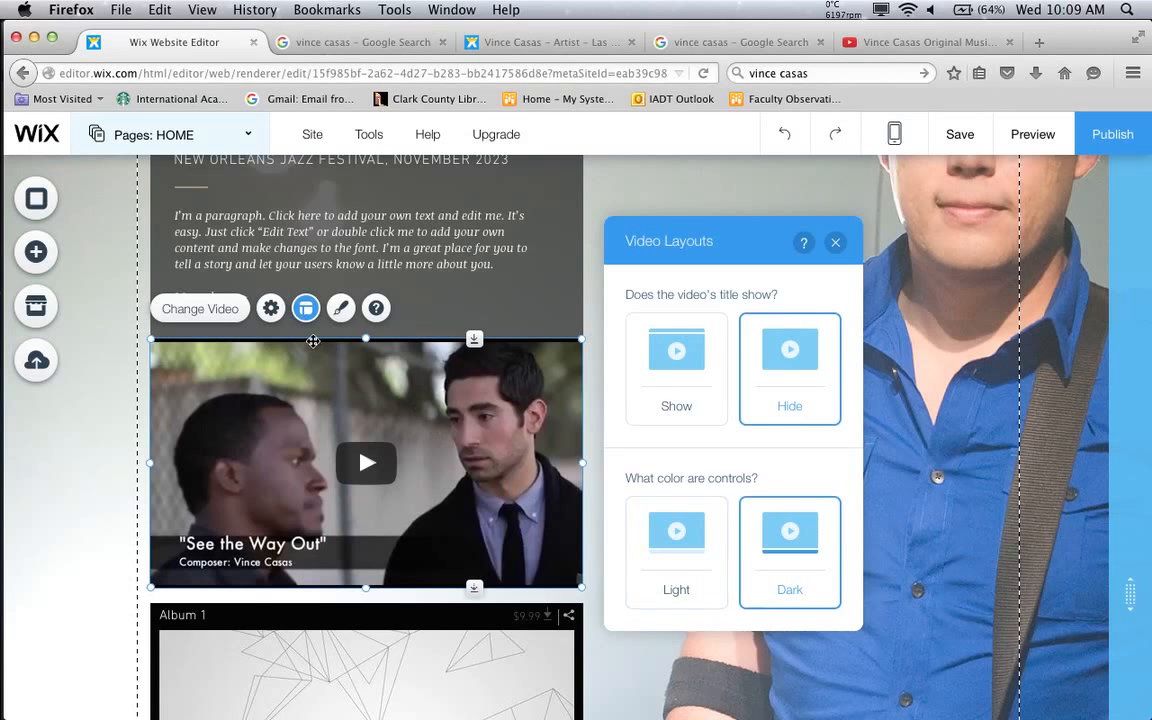
{"action": "left_click", "coordinate": [279, 312]}
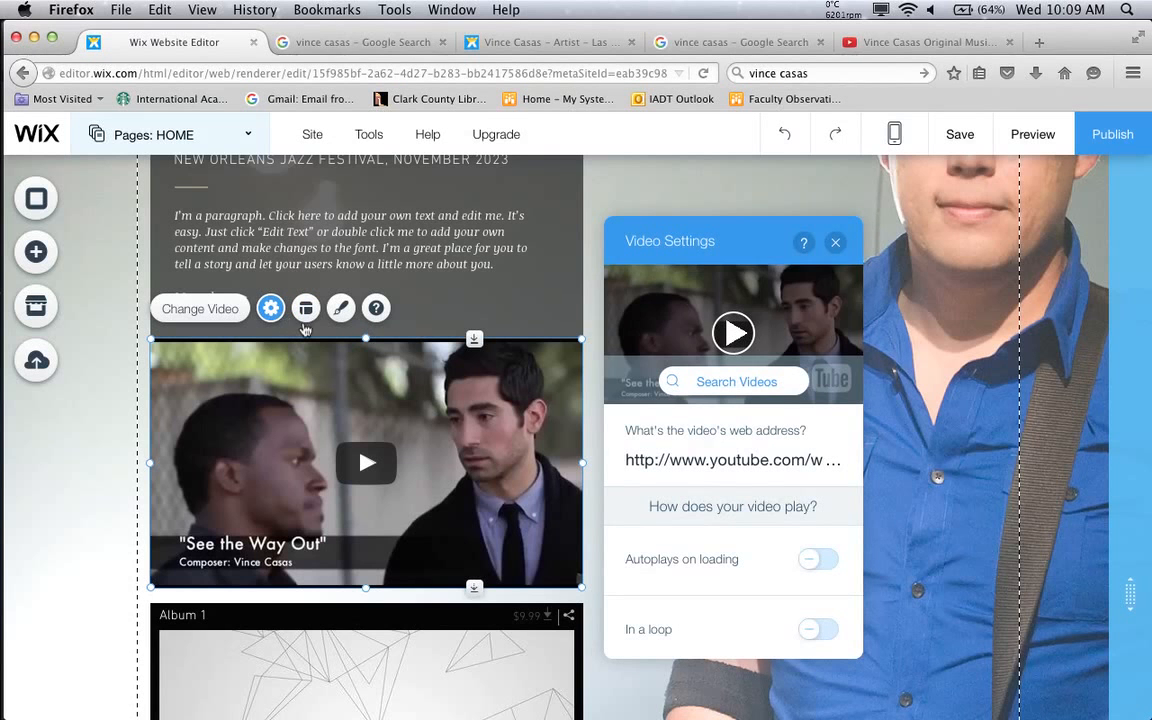
{"action": "scroll", "coordinate": [711, 586], "scroll_direction": "down", "scroll_amount": 5}
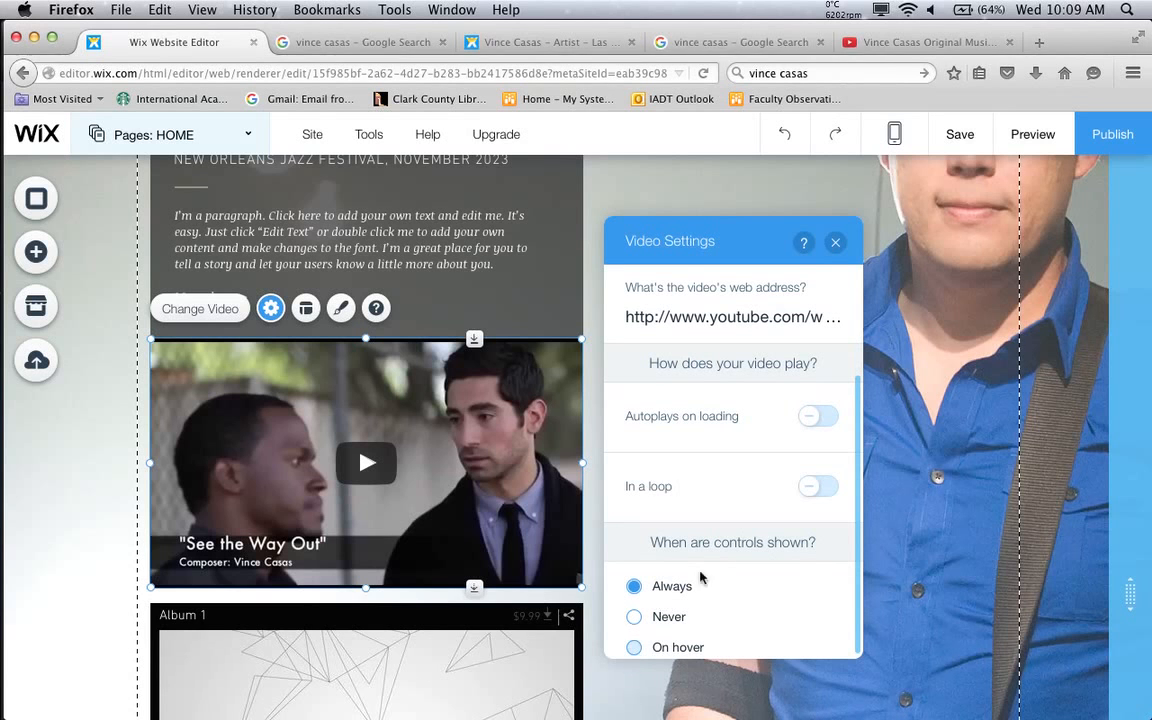
{"action": "left_click", "coordinate": [635, 648]}
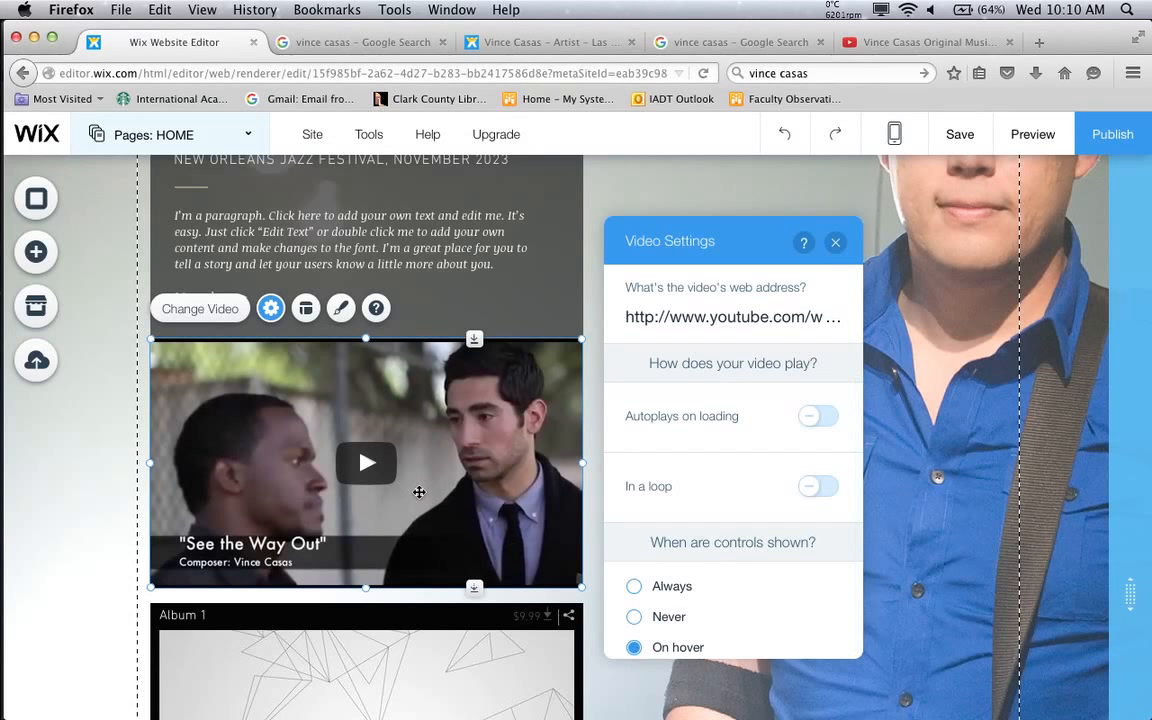
{"action": "left_click", "coordinate": [635, 590]}
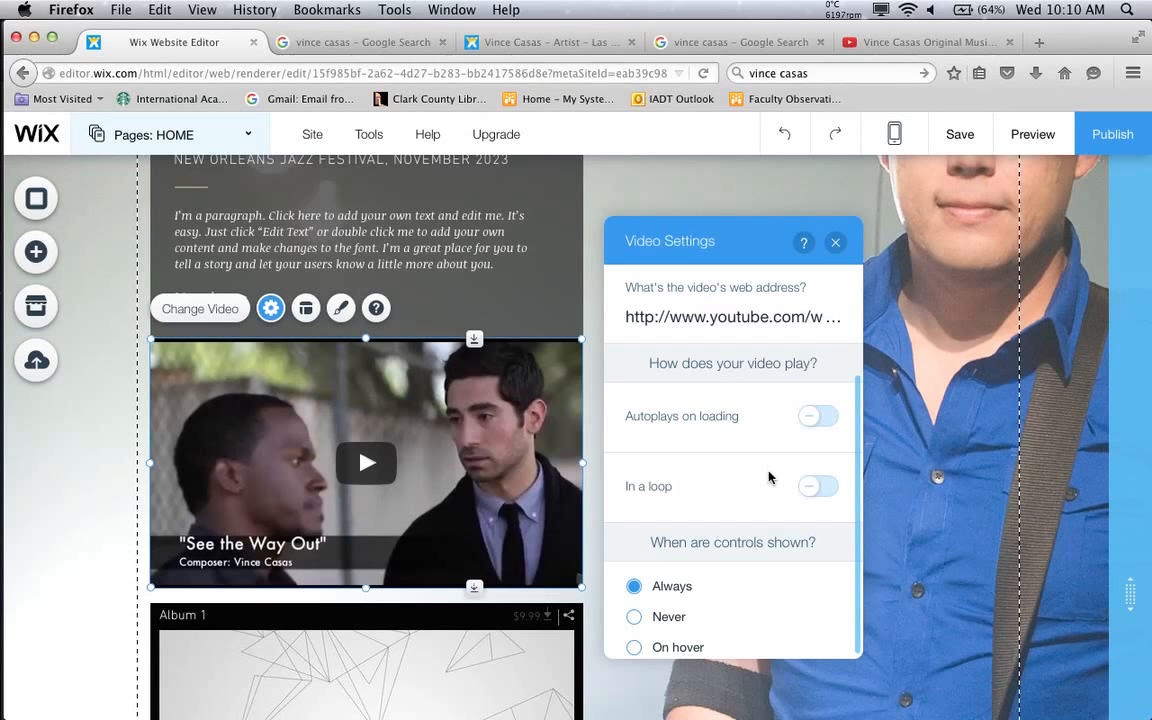
{"action": "left_click", "coordinate": [837, 250]}
Preview the home page, play and pause the embedded video, and return to the editor
{"action": "left_click", "coordinate": [1033, 135]}
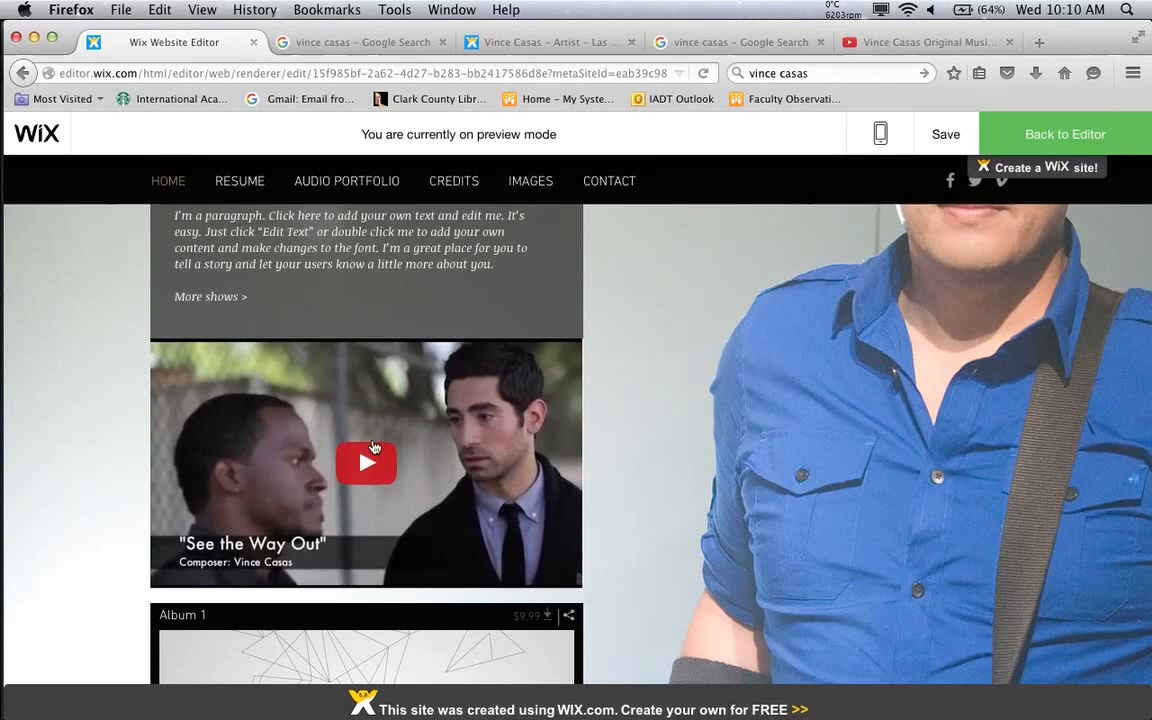
{"action": "left_click", "coordinate": [363, 469]}
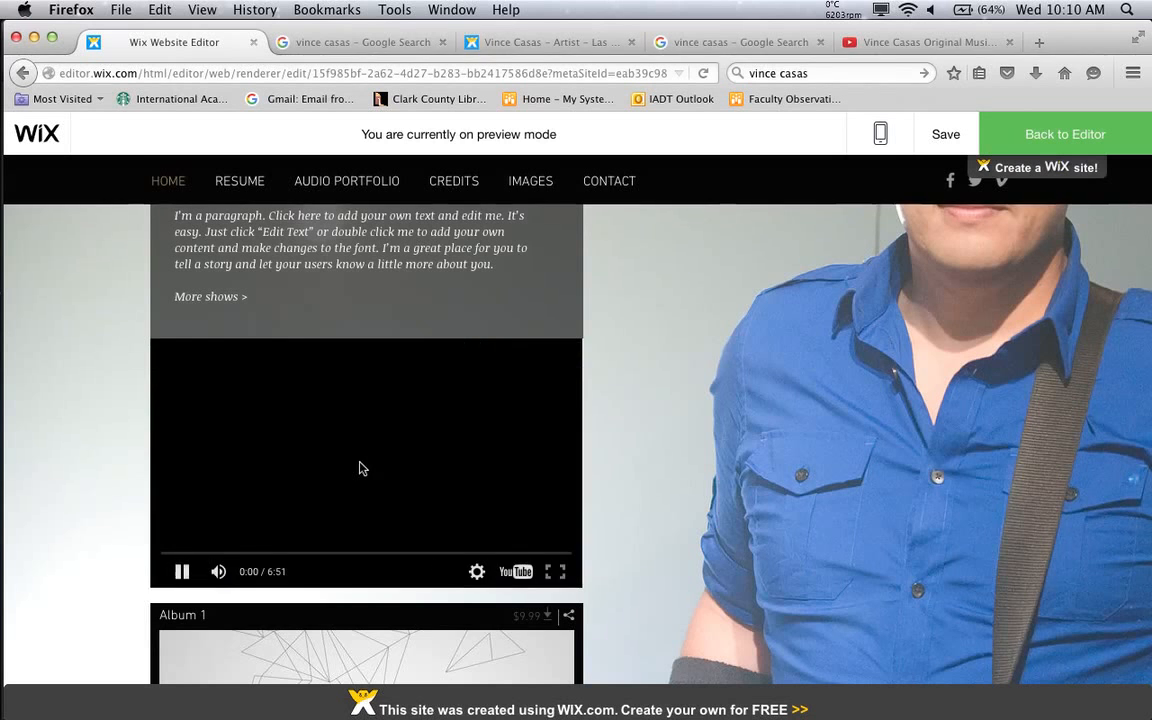
{"action": "left_click", "coordinate": [182, 571]}
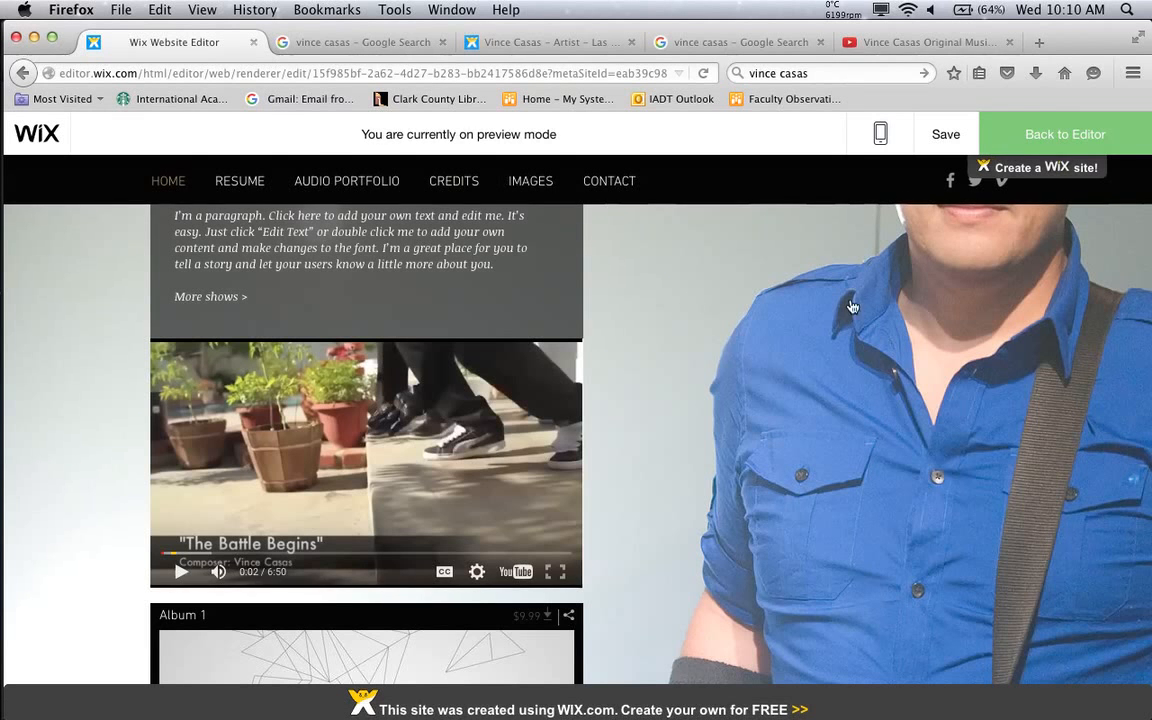
{"action": "left_click", "coordinate": [1013, 148]}
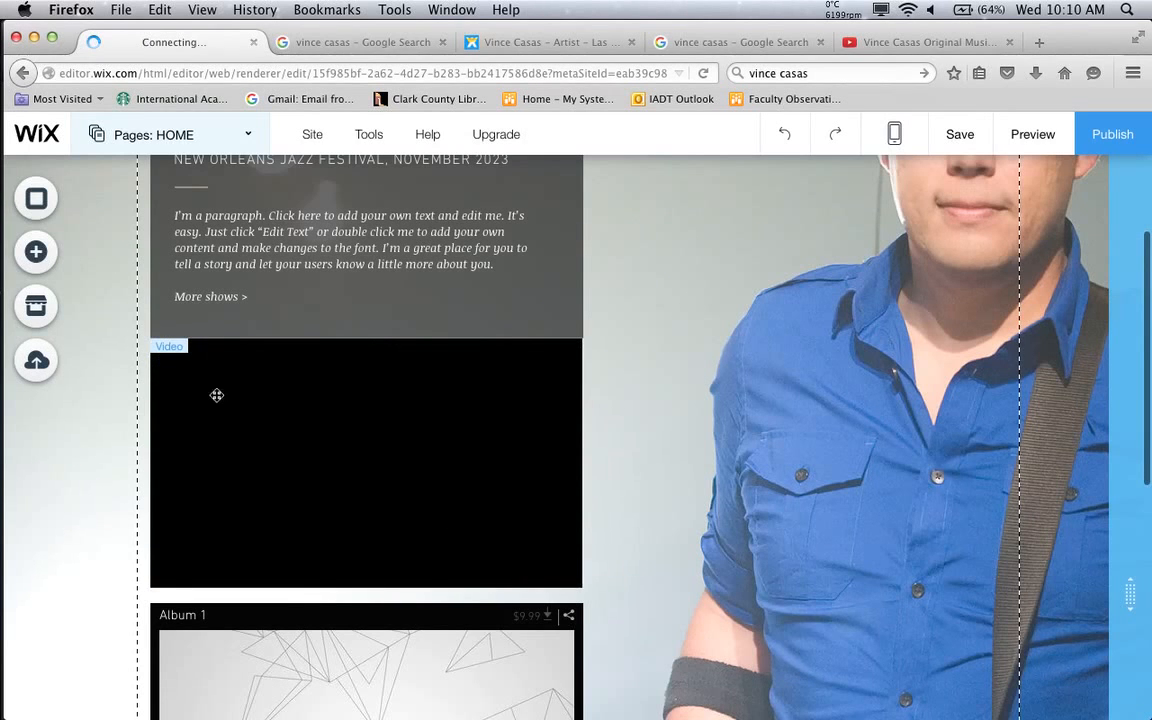
Examine the music elements available to add, including the themed, Wix Music, SoundCloud, Spotify and mini players
{"action": "left_click", "coordinate": [38, 249]}
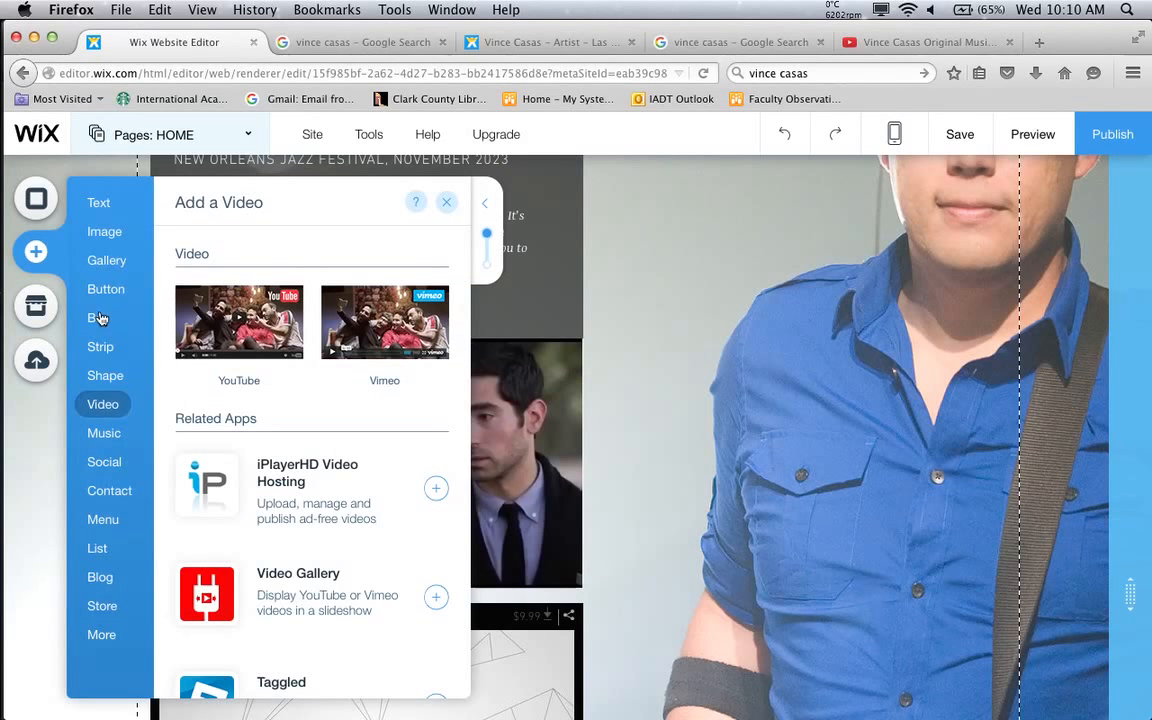
{"action": "left_click", "coordinate": [104, 436]}
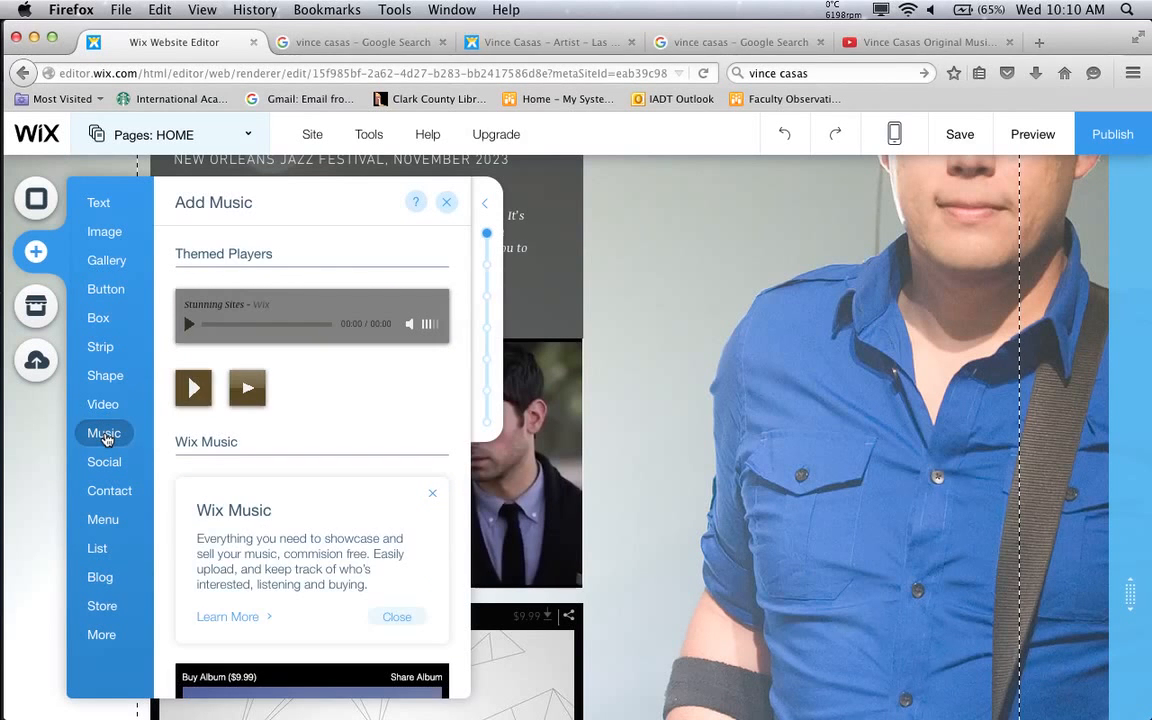
{"action": "scroll", "coordinate": [367, 422], "scroll_direction": "down", "scroll_amount": 6}
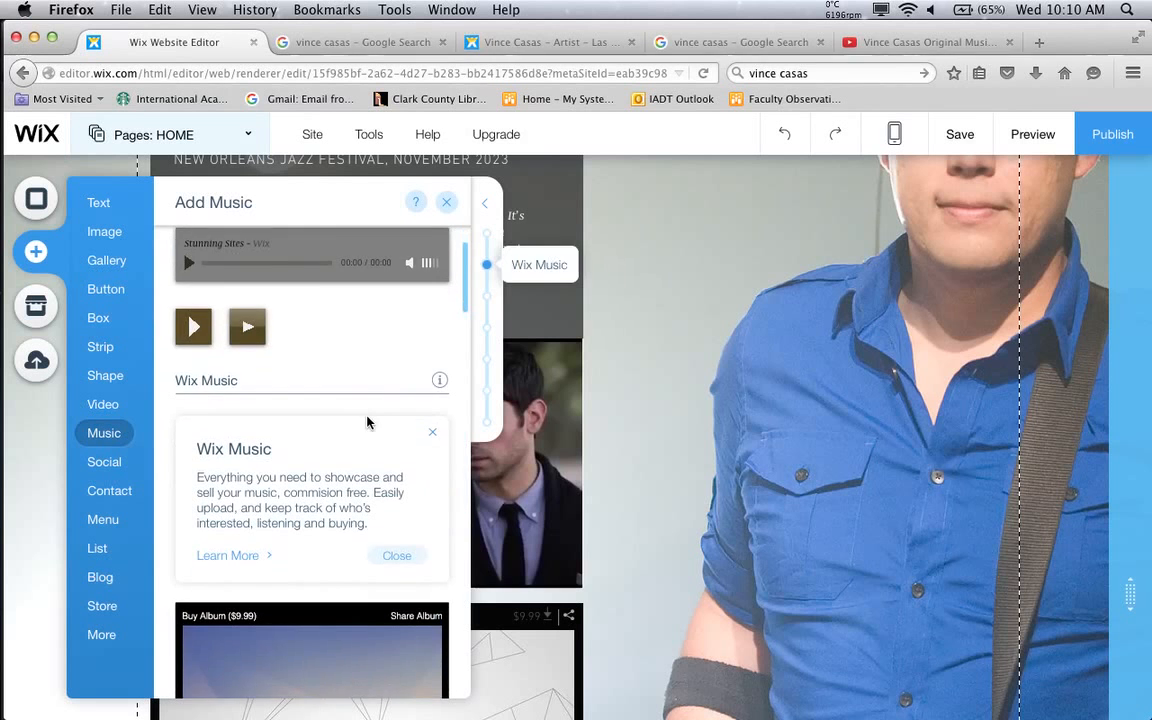
{"action": "scroll", "coordinate": [367, 417], "scroll_direction": "down", "scroll_amount": 4}
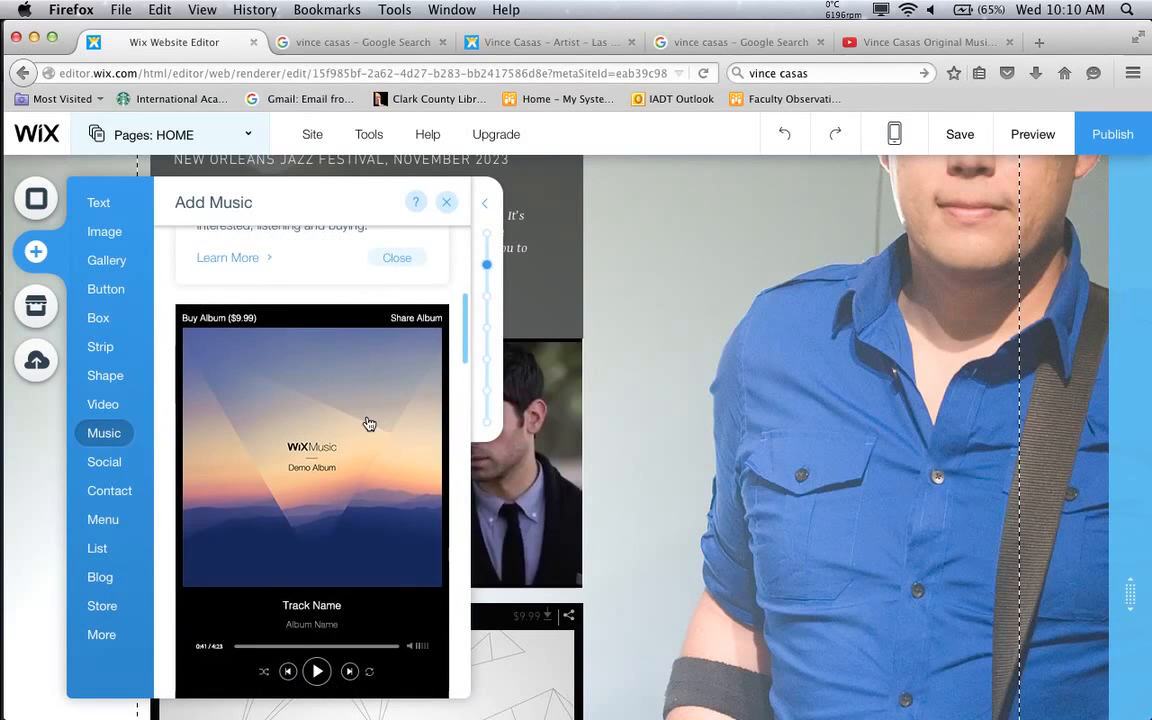
{"action": "scroll", "coordinate": [367, 422], "scroll_direction": "down", "scroll_amount": 4}
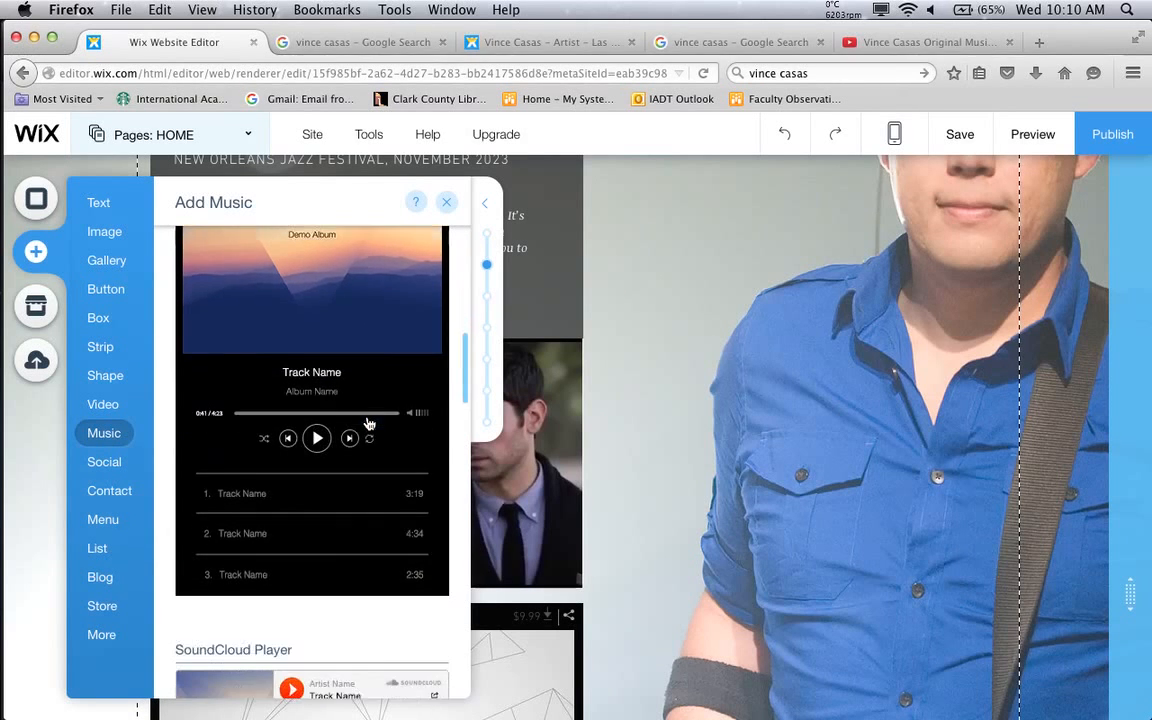
{"action": "scroll", "coordinate": [369, 424], "scroll_direction": "down", "scroll_amount": 3}
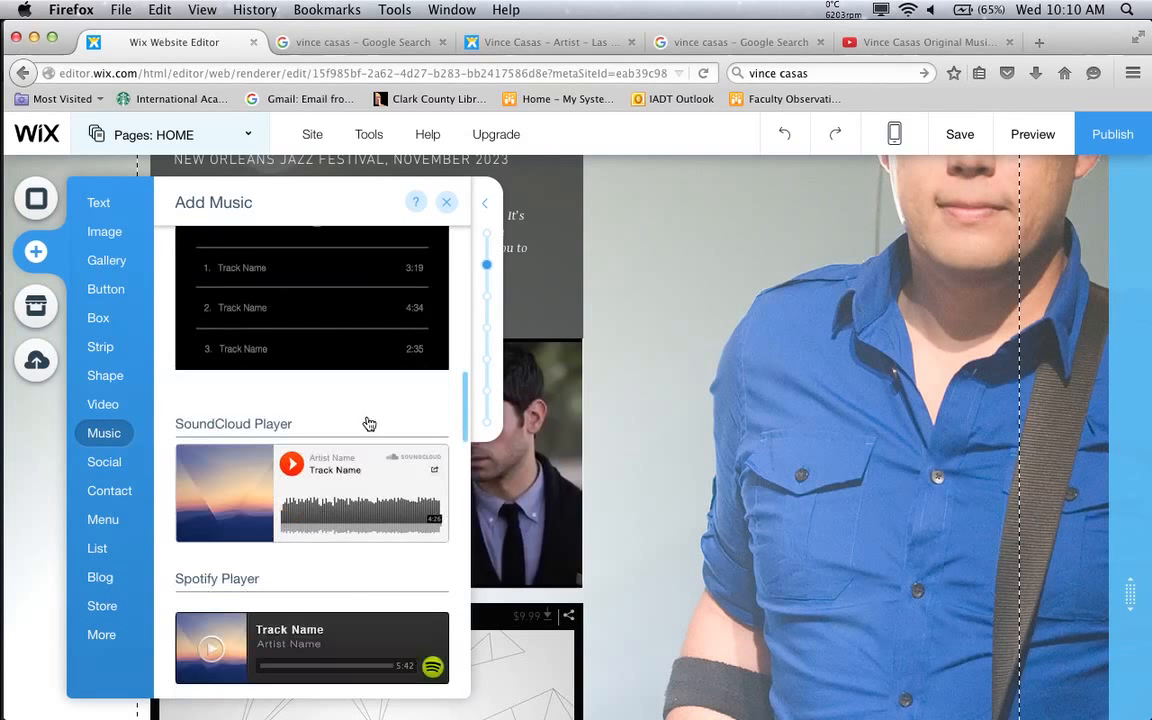
{"action": "scroll", "coordinate": [369, 424], "scroll_direction": "down", "scroll_amount": 2}
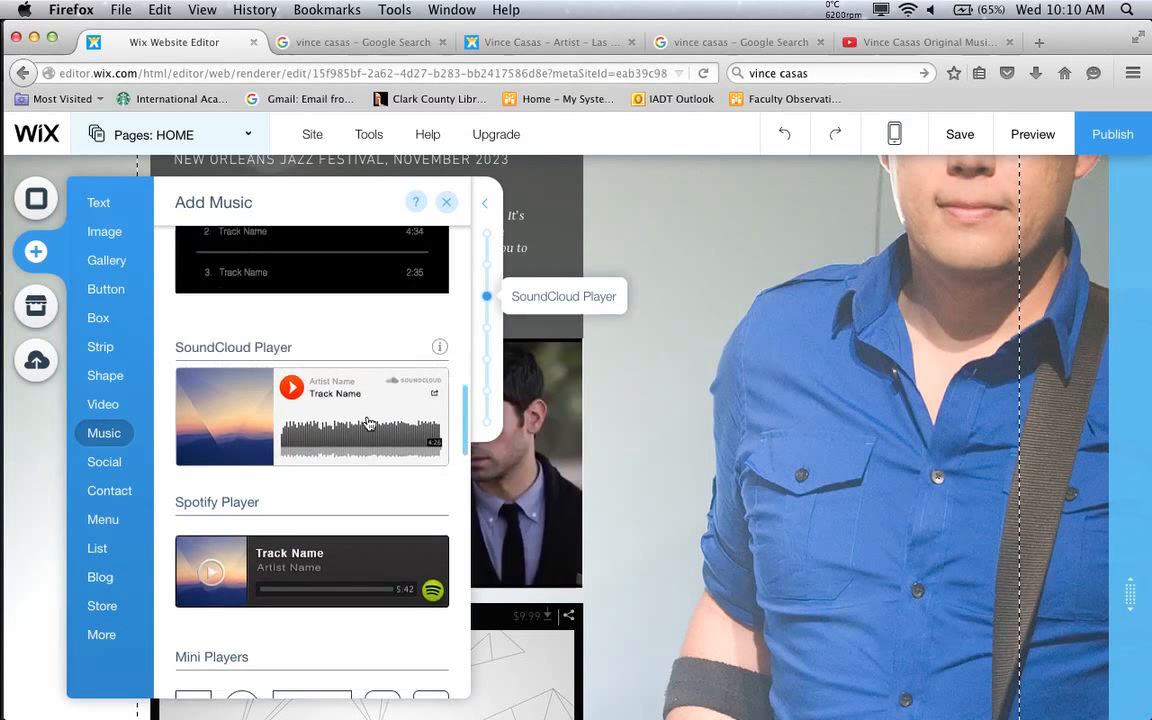
{"action": "scroll", "coordinate": [369, 424], "scroll_direction": "down", "scroll_amount": 1}
{"action": "scroll", "coordinate": [368, 424], "scroll_direction": "down", "scroll_amount": 3}
{"action": "scroll", "coordinate": [368, 424], "scroll_direction": "up", "scroll_amount": 5}
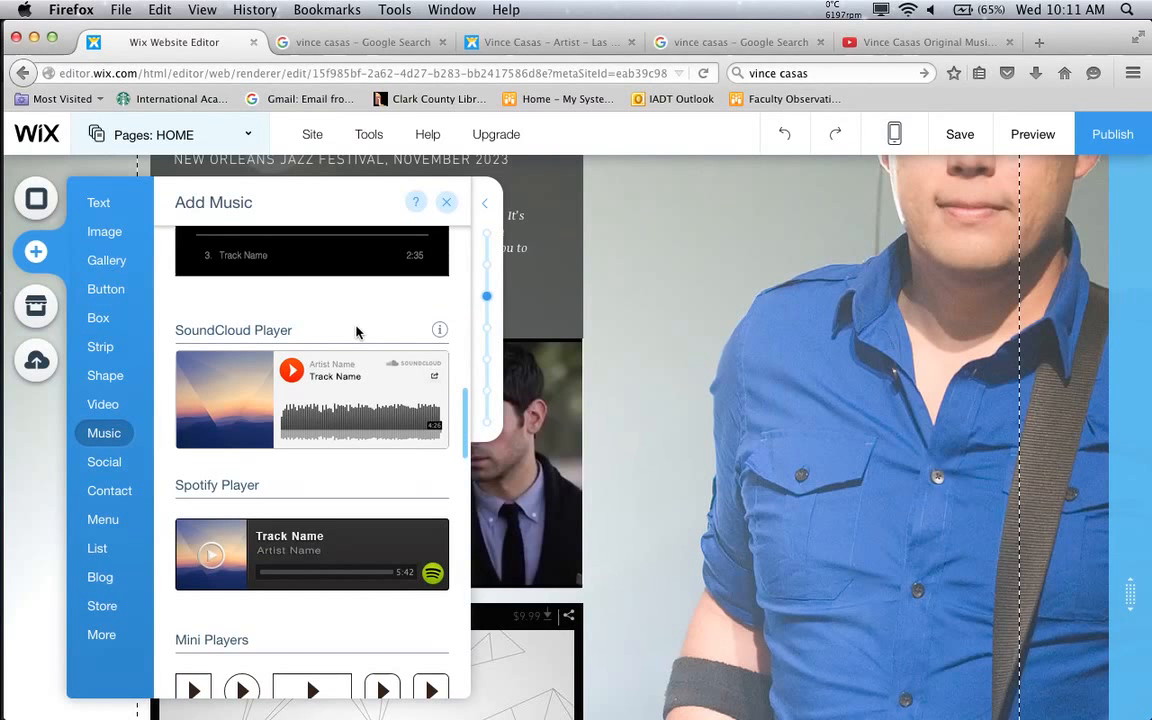
{"action": "scroll", "coordinate": [356, 332], "scroll_direction": "up", "scroll_amount": 6}
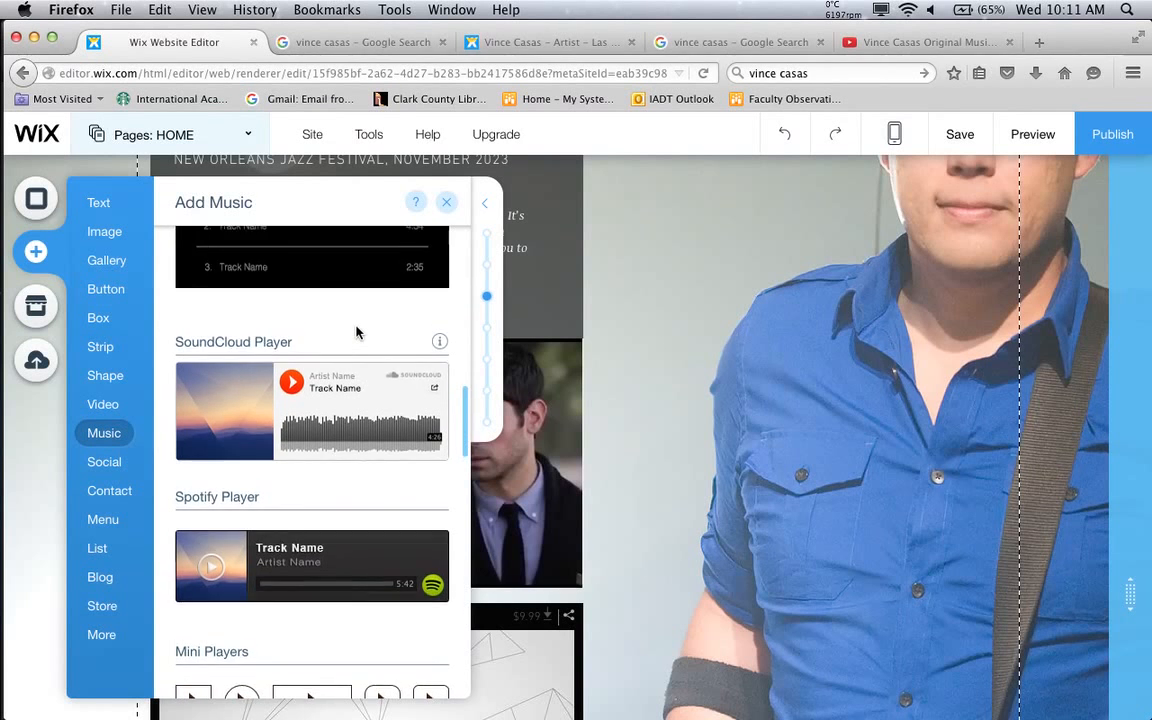
{"action": "scroll", "coordinate": [358, 334], "scroll_direction": "up", "scroll_amount": 5}
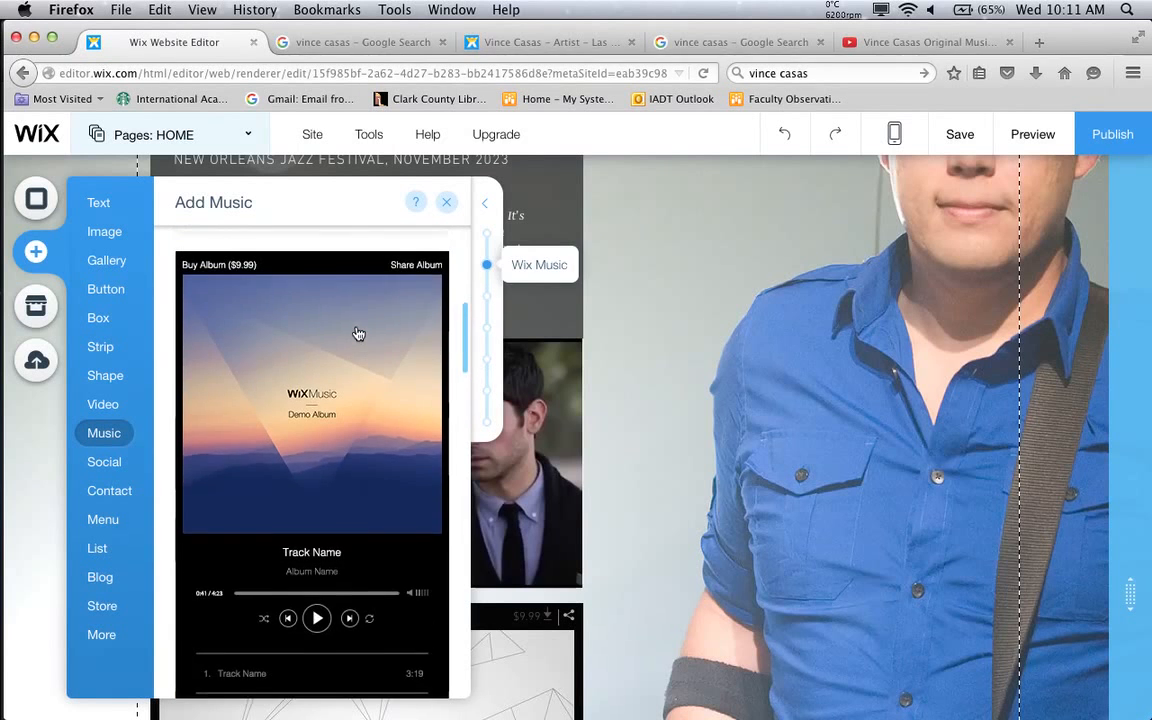
{"action": "scroll", "coordinate": [358, 334], "scroll_direction": "down", "scroll_amount": 4}
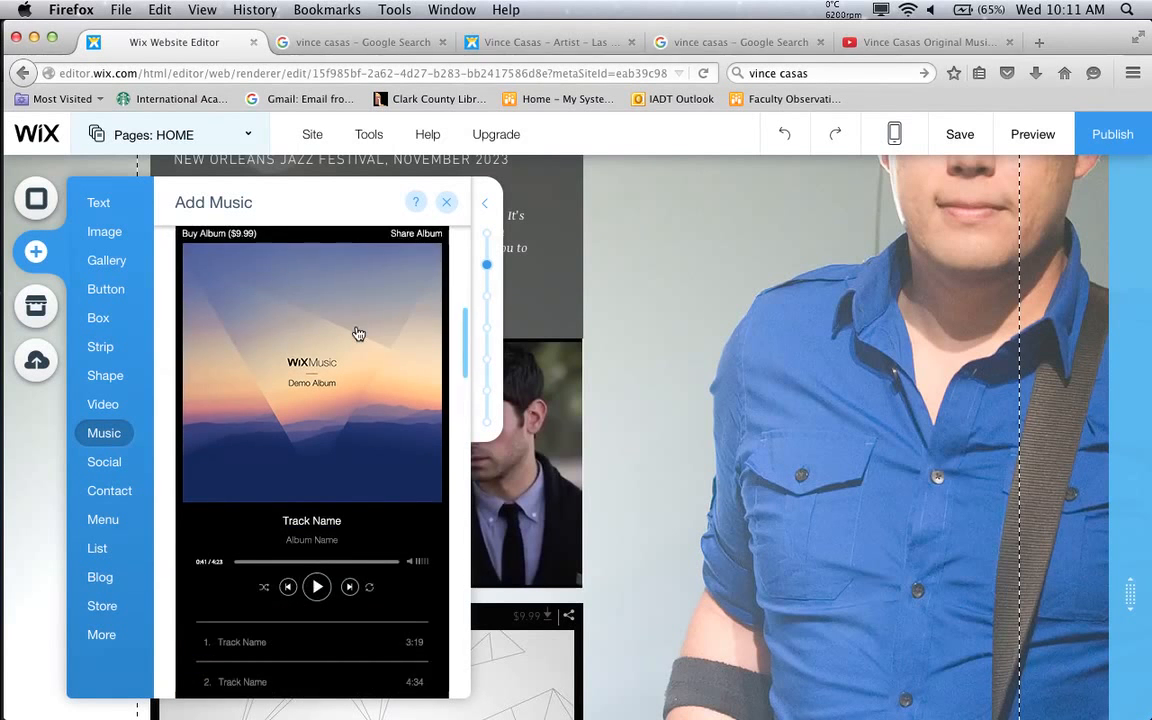
Examine the Wix Music demo album player among the music elements available to add, and close the list
{"action": "scroll", "coordinate": [358, 333], "scroll_direction": "down", "scroll_amount": 3}
{"action": "scroll", "coordinate": [358, 333], "scroll_direction": "up", "scroll_amount": 1}
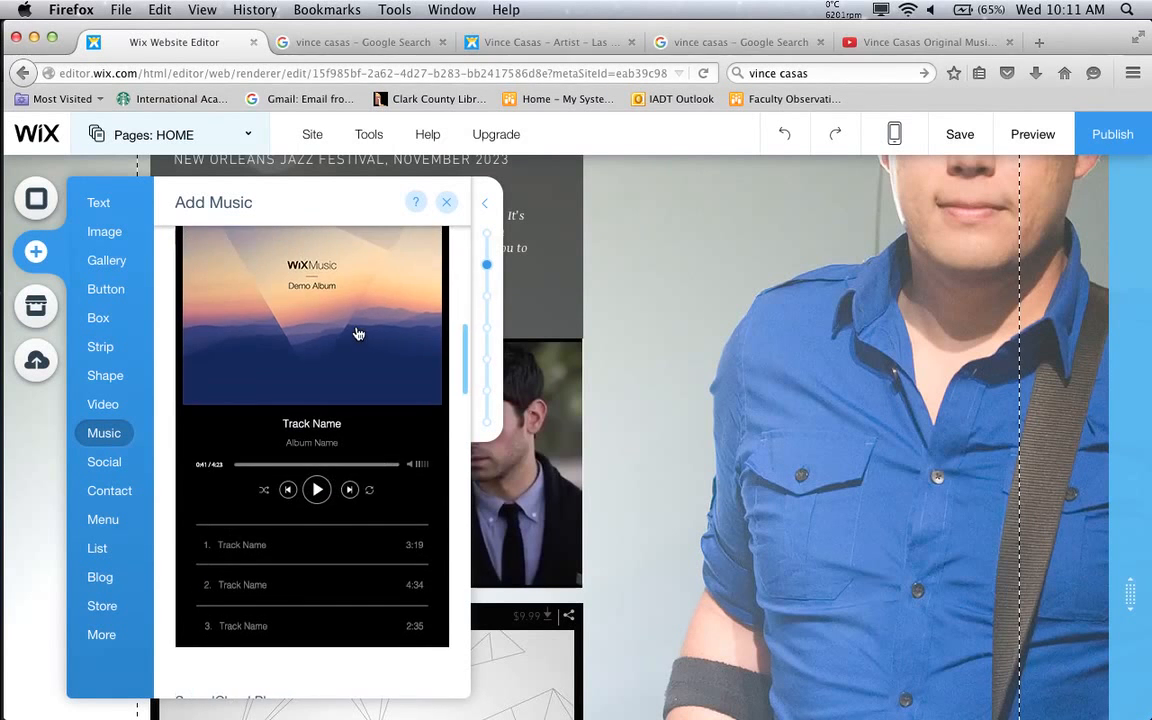
{"action": "scroll", "coordinate": [358, 333], "scroll_direction": "up", "scroll_amount": 1}
{"action": "scroll", "coordinate": [358, 334], "scroll_direction": "up", "scroll_amount": 5}
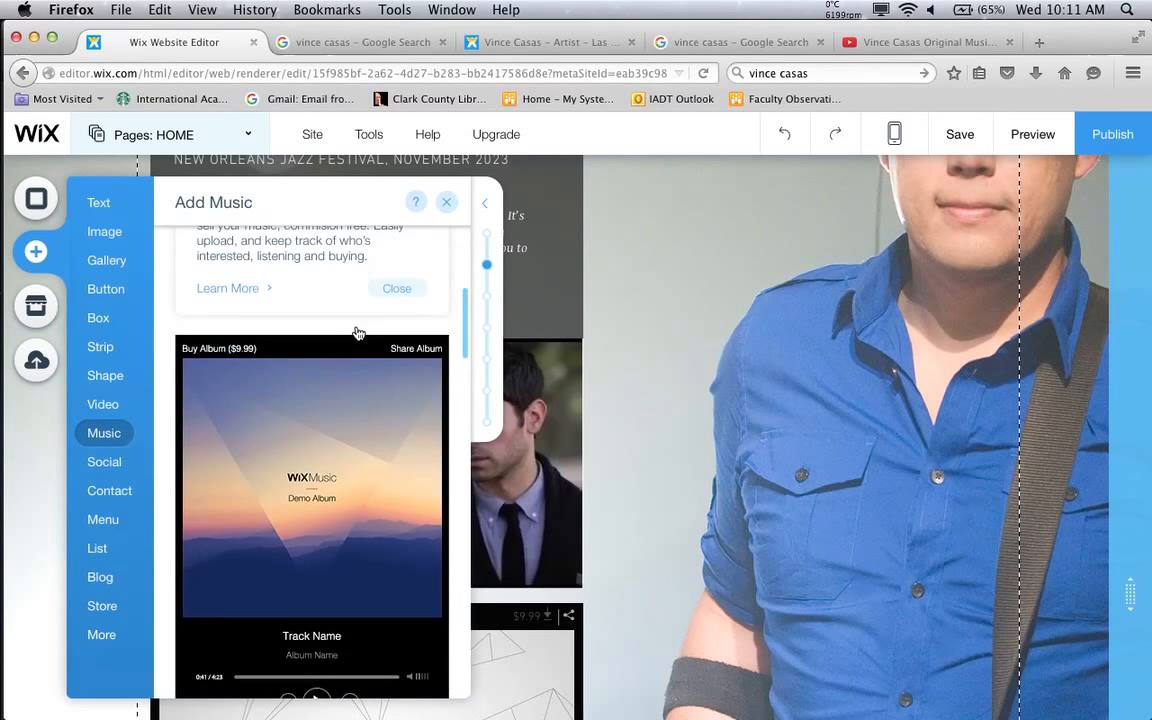
{"action": "scroll", "coordinate": [358, 333], "scroll_direction": "down", "scroll_amount": 3}
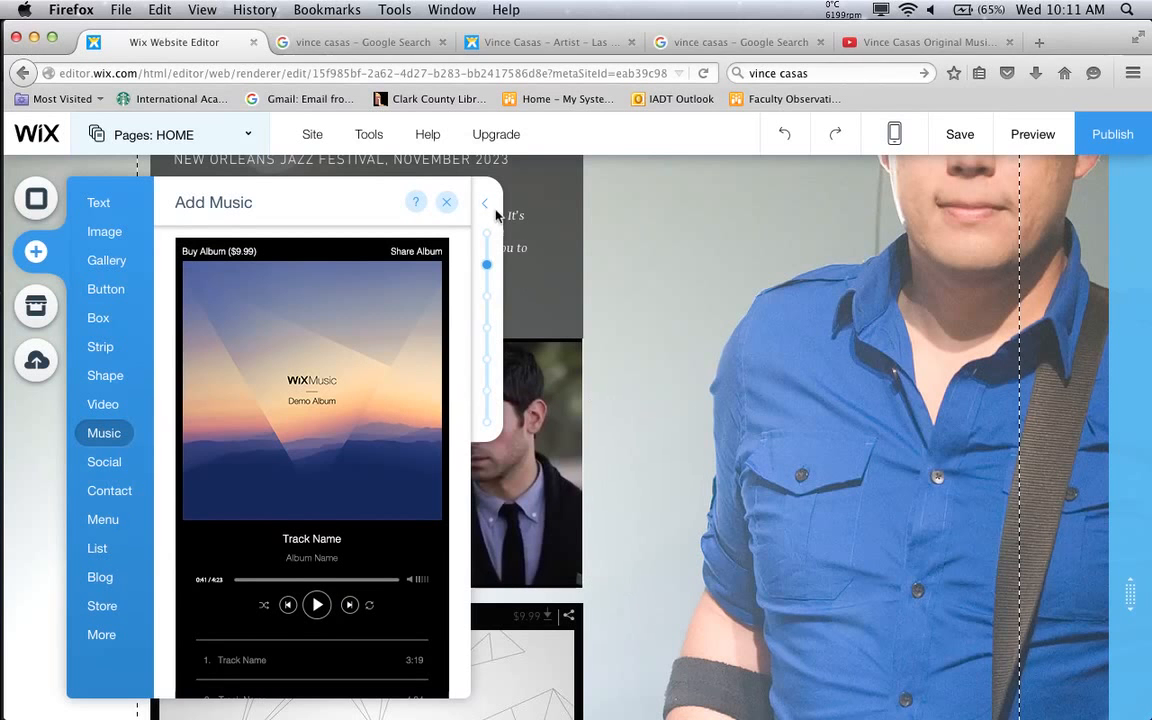
{"action": "left_click", "coordinate": [446, 202]}
Open the Album 1 player's design settings, skipping the promotional page, and move the dialog clear of the player
{"action": "scroll", "coordinate": [558, 528], "scroll_direction": "down", "scroll_amount": 3}
{"action": "scroll", "coordinate": [558, 528], "scroll_direction": "down", "scroll_amount": 2}
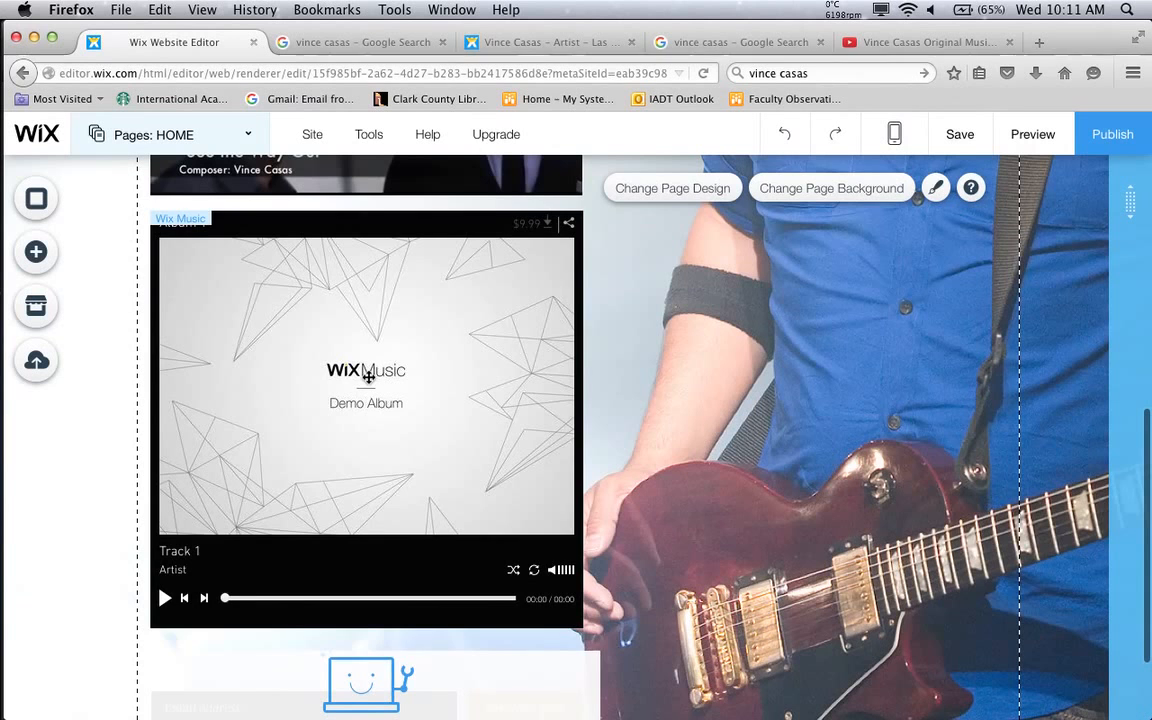
{"action": "double_click", "coordinate": [368, 376]}
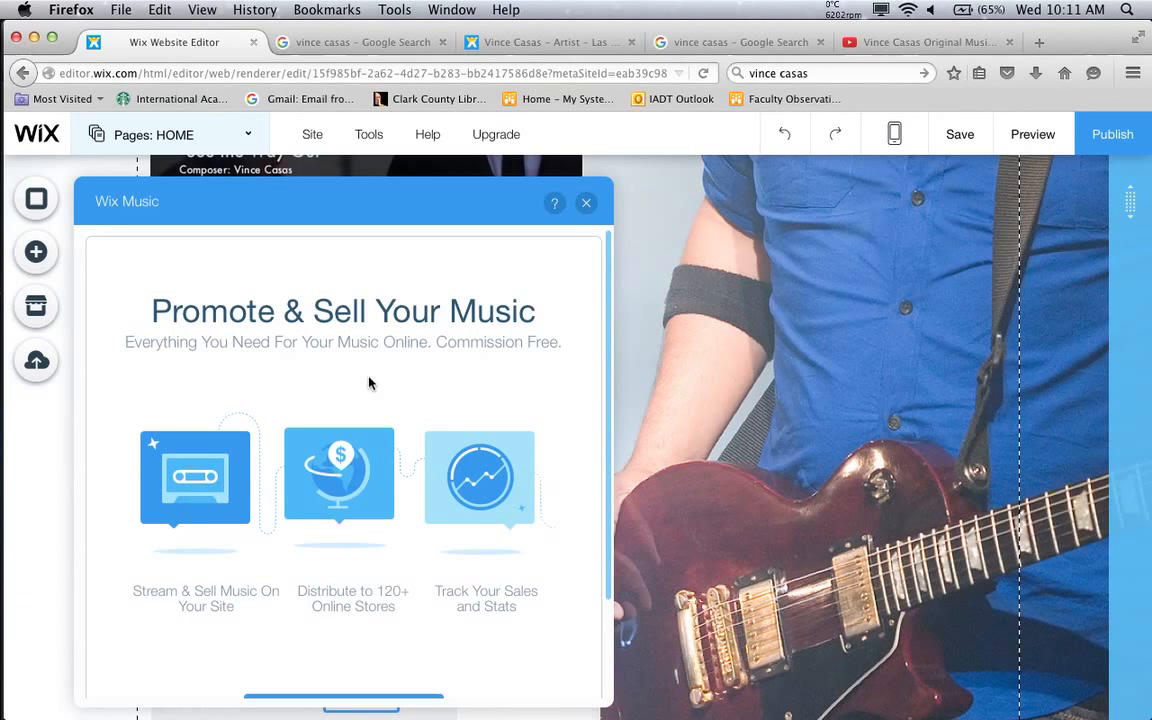
{"action": "scroll", "coordinate": [368, 383], "scroll_direction": "down", "scroll_amount": 3}
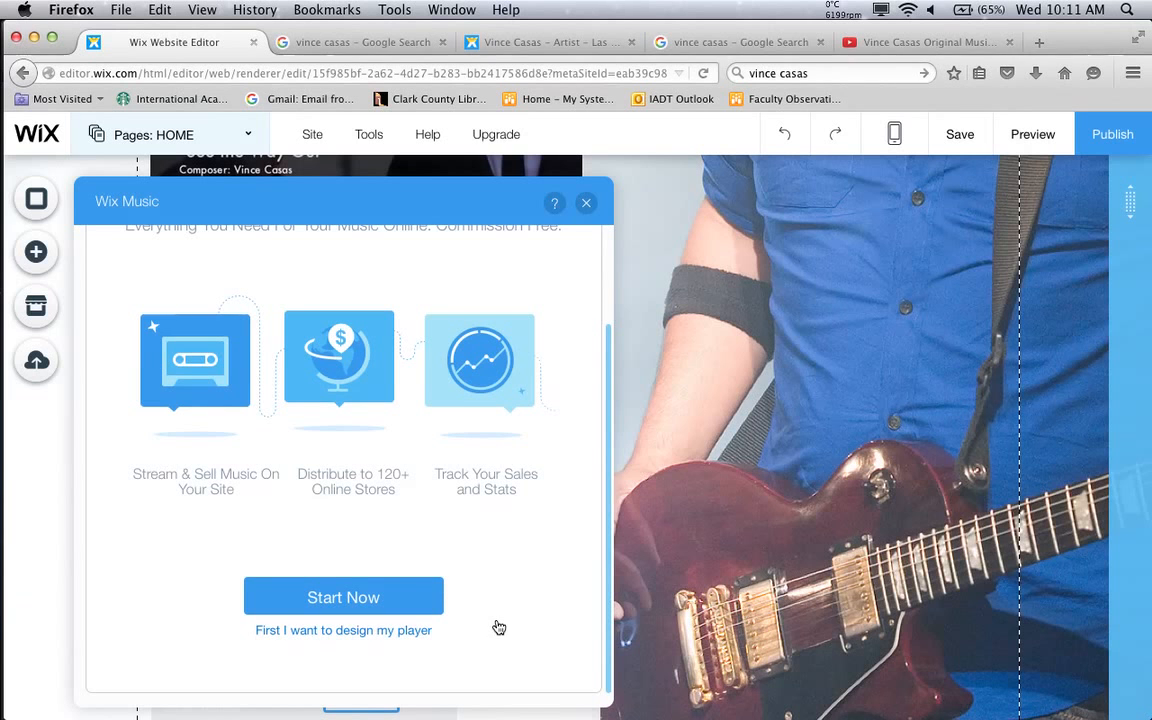
{"action": "left_click", "coordinate": [426, 633]}
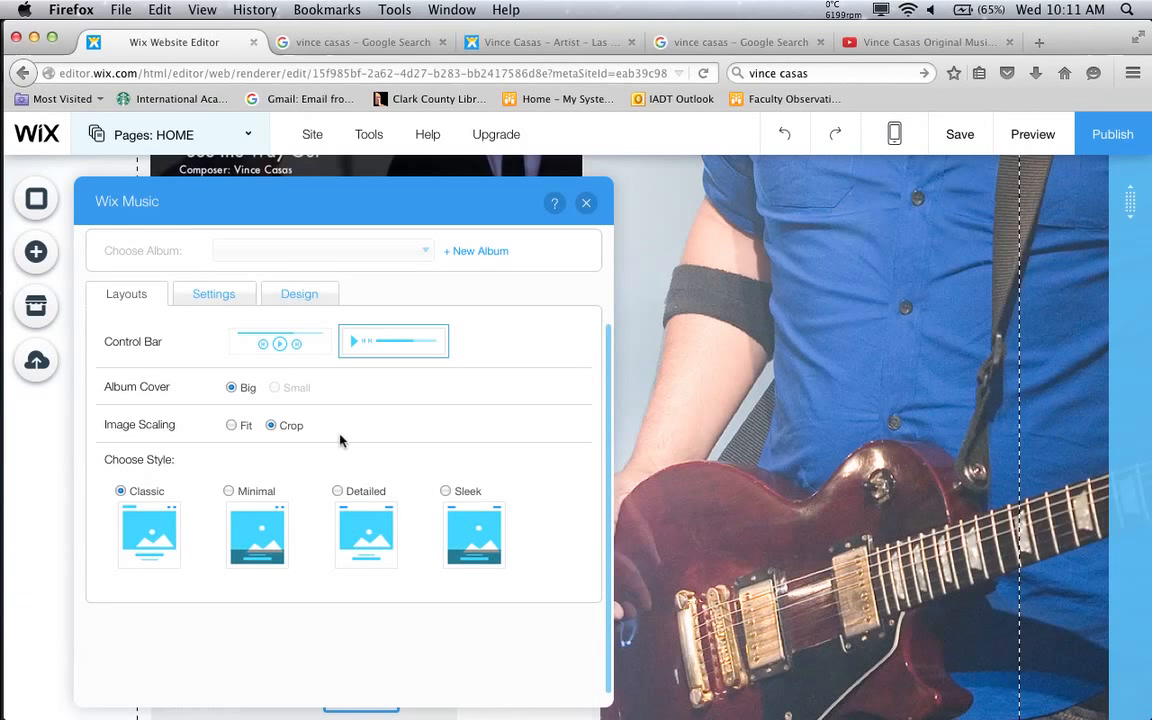
{"action": "left_click_drag", "start_coordinate": [265, 192], "coordinate": [783, 185]}
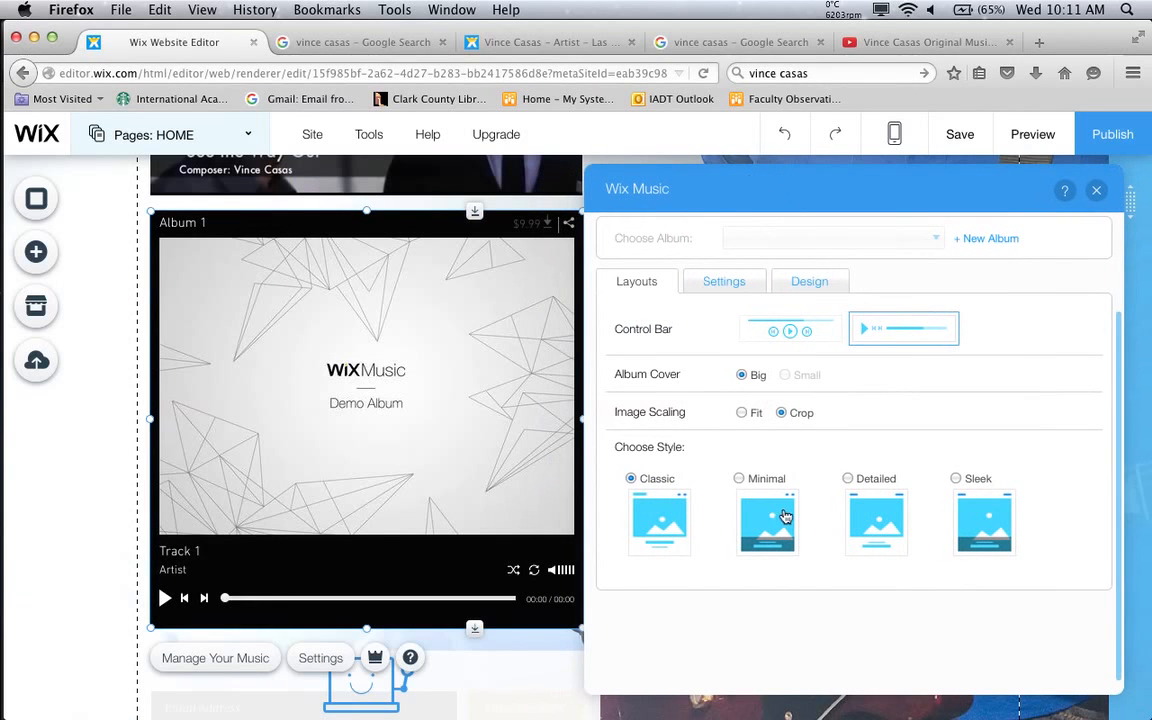
Try the Minimal style and the centered control bar, restore Classic and the inline bar, and set Image Scaling to Fit
{"action": "left_click", "coordinate": [743, 482]}
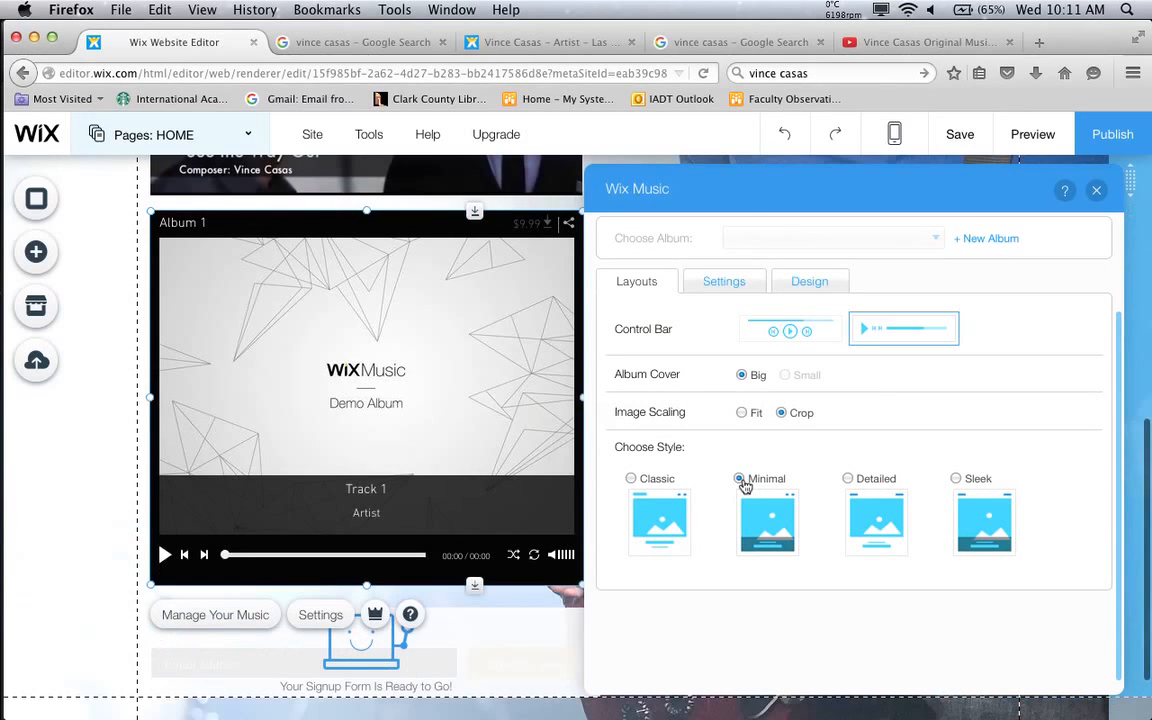
{"action": "left_click", "coordinate": [632, 480]}
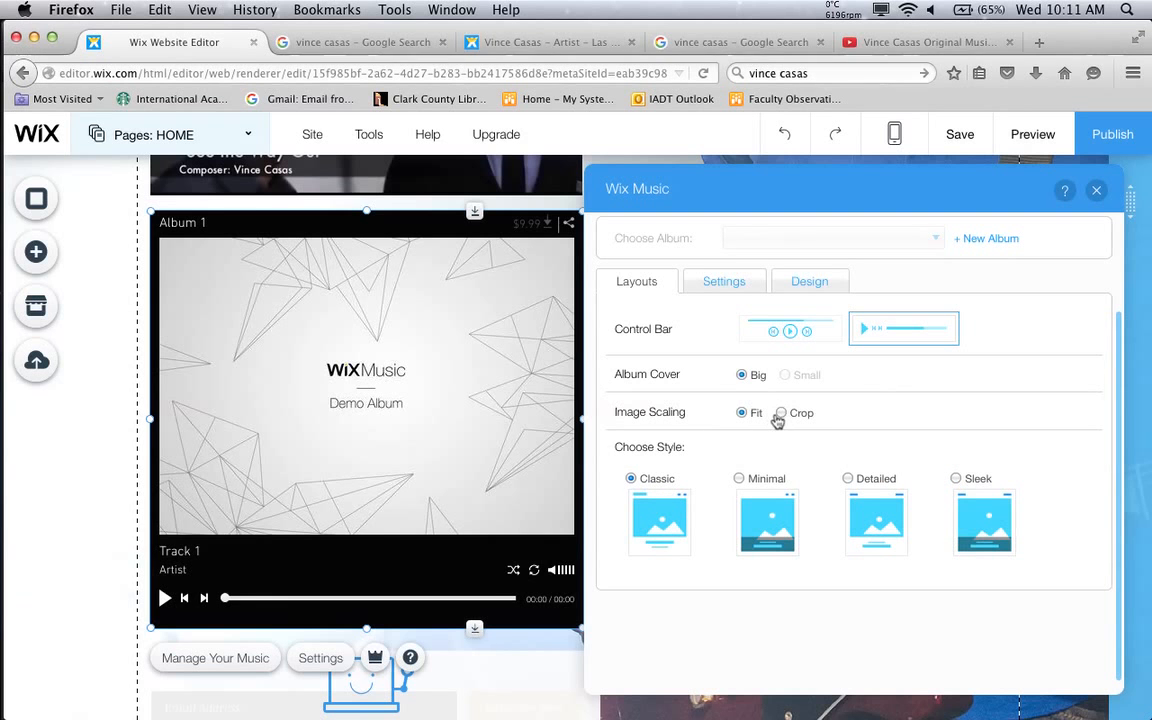
{"action": "left_click", "coordinate": [779, 414]}
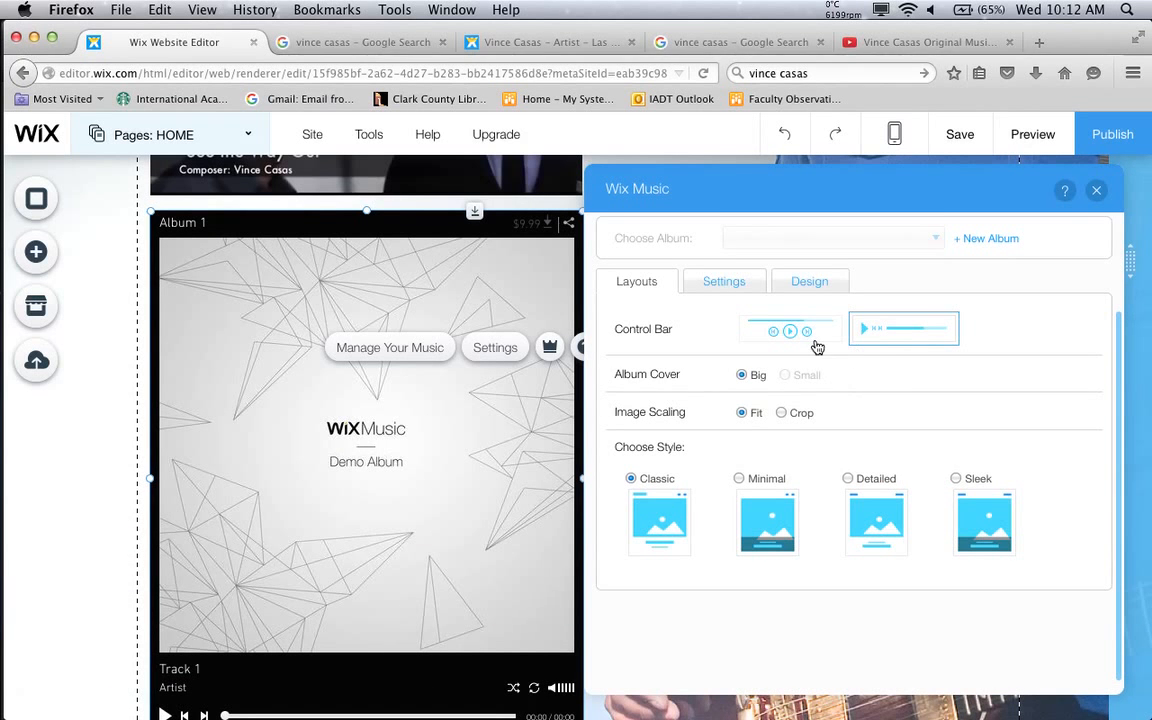
{"action": "left_click", "coordinate": [816, 343]}
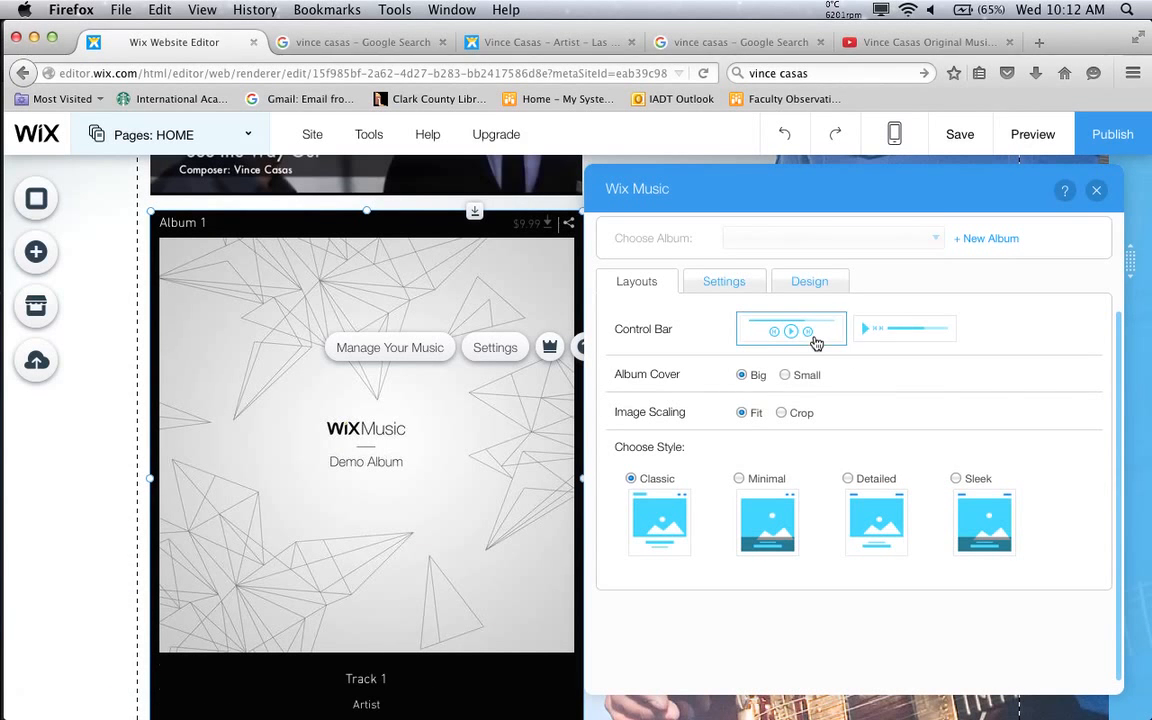
{"action": "left_click", "coordinate": [881, 338]}
Review the Album 1 player's tracklist, sharing and autoplay settings and its color and font options
{"action": "left_click", "coordinate": [724, 283]}
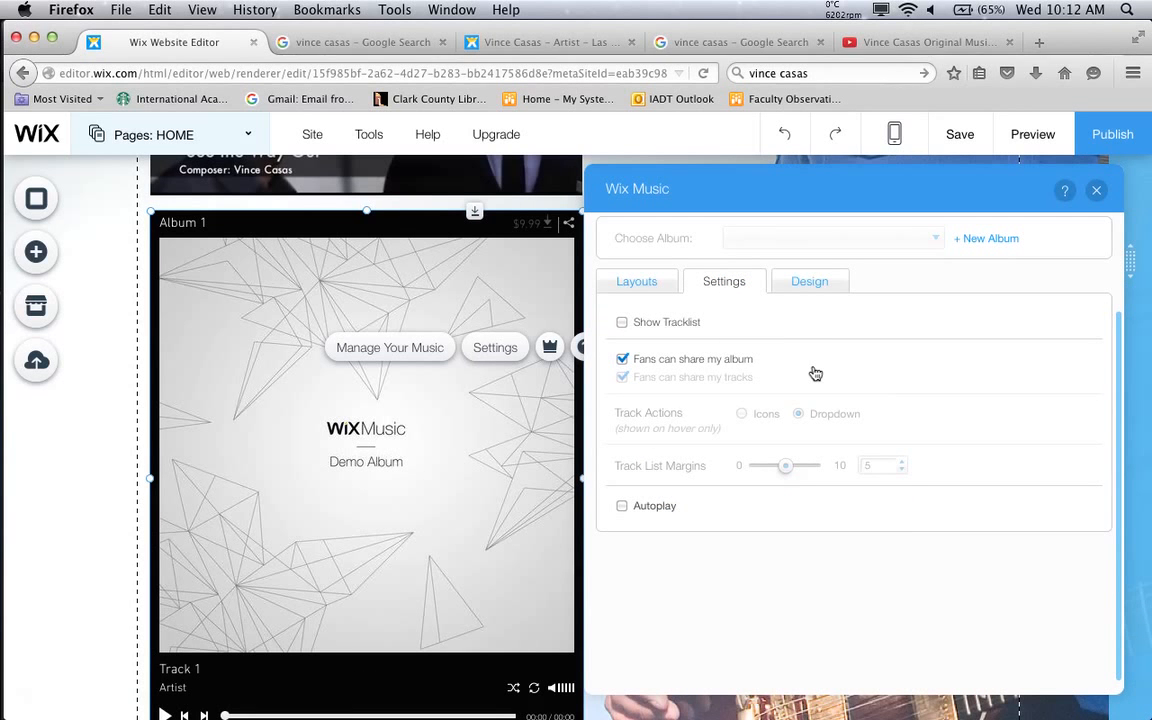
{"action": "left_click", "coordinate": [821, 290]}
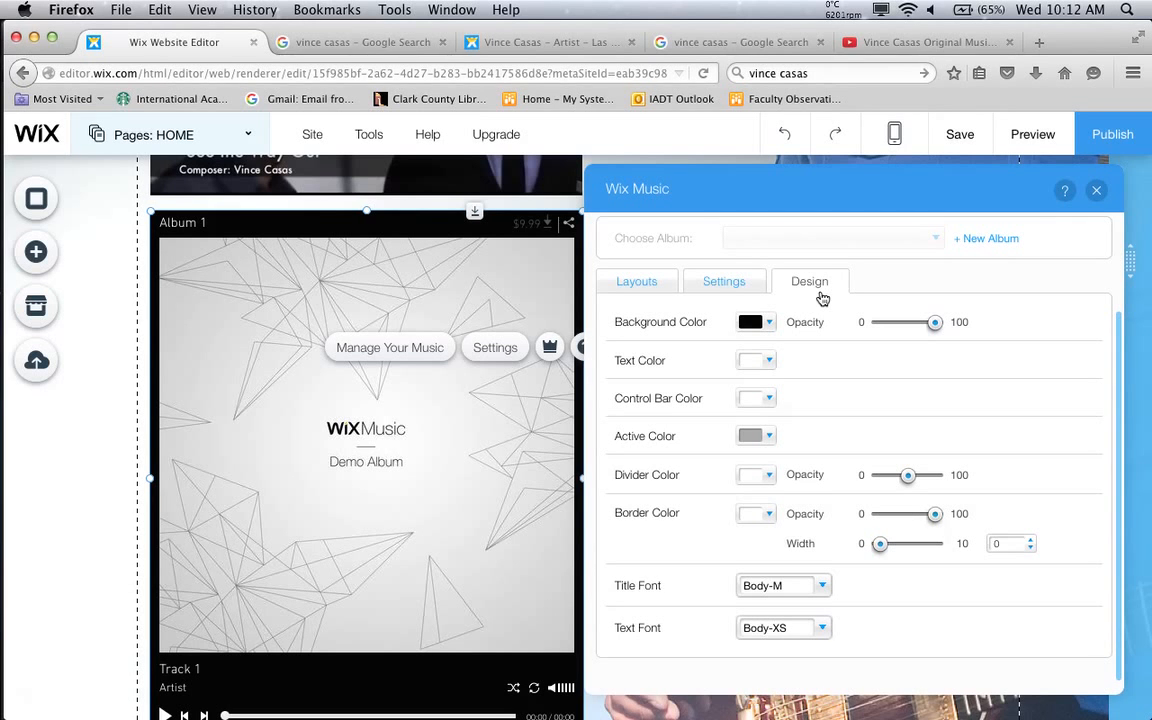
{"action": "scroll", "coordinate": [843, 407], "scroll_direction": "down", "scroll_amount": 3}
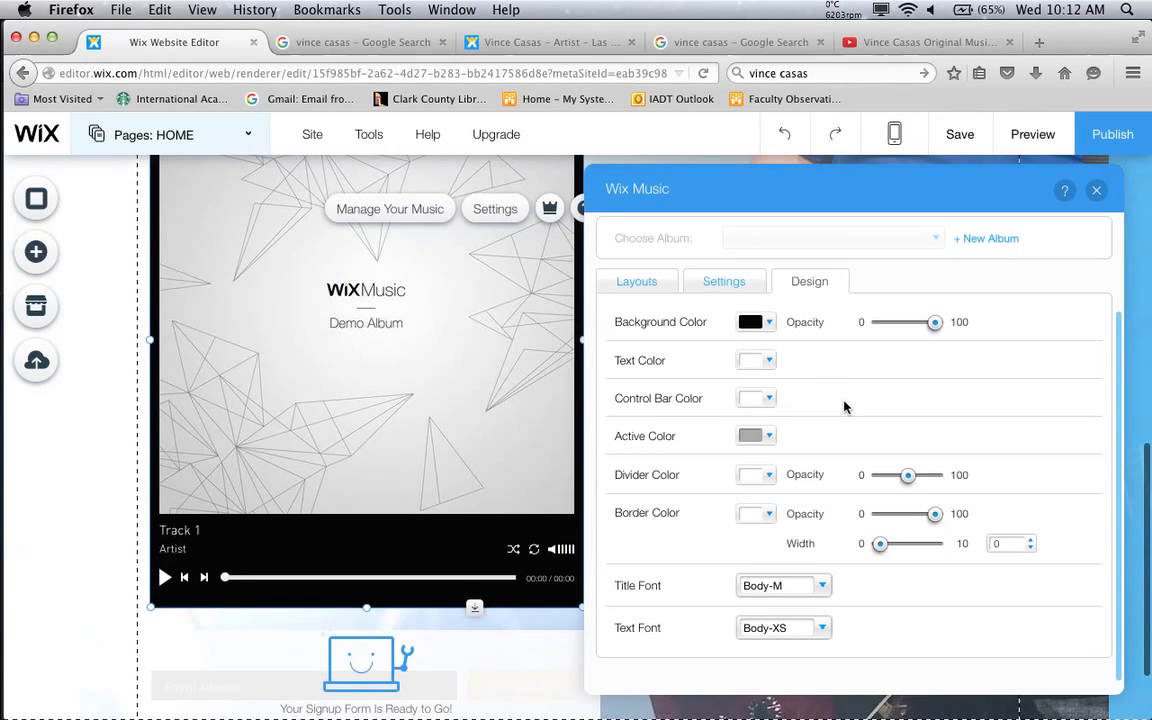
{"action": "scroll", "coordinate": [843, 407], "scroll_direction": "up", "scroll_amount": 5}
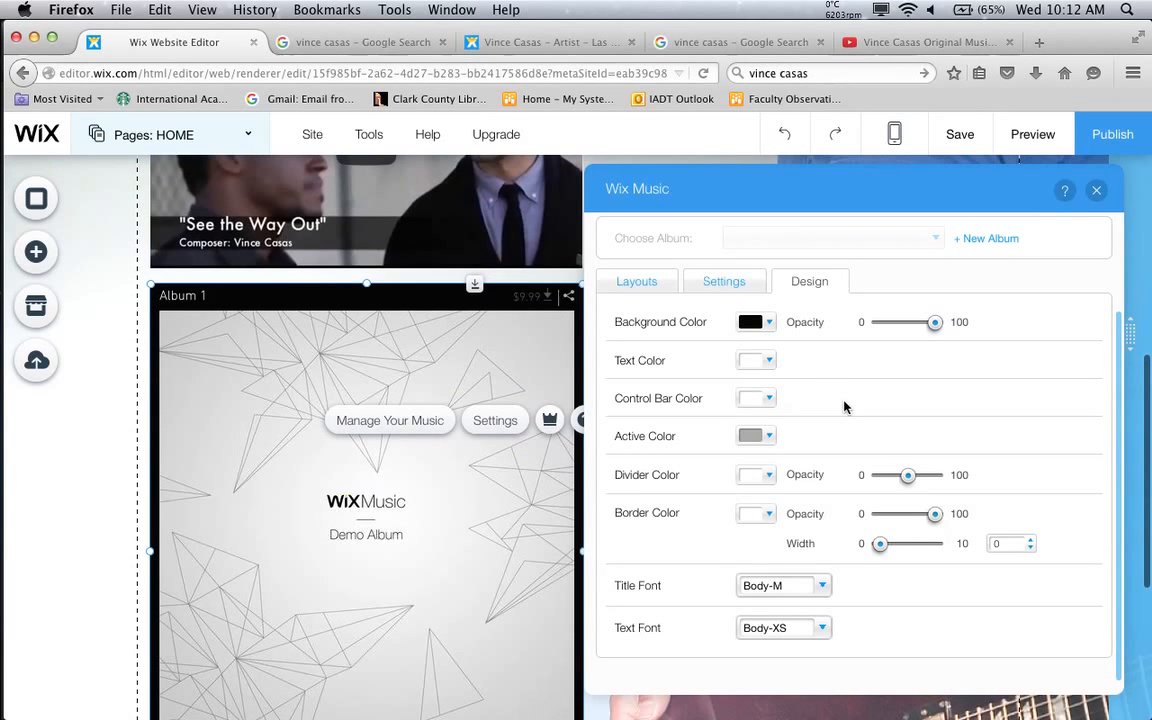
{"action": "scroll", "coordinate": [843, 405], "scroll_direction": "down", "scroll_amount": 2}
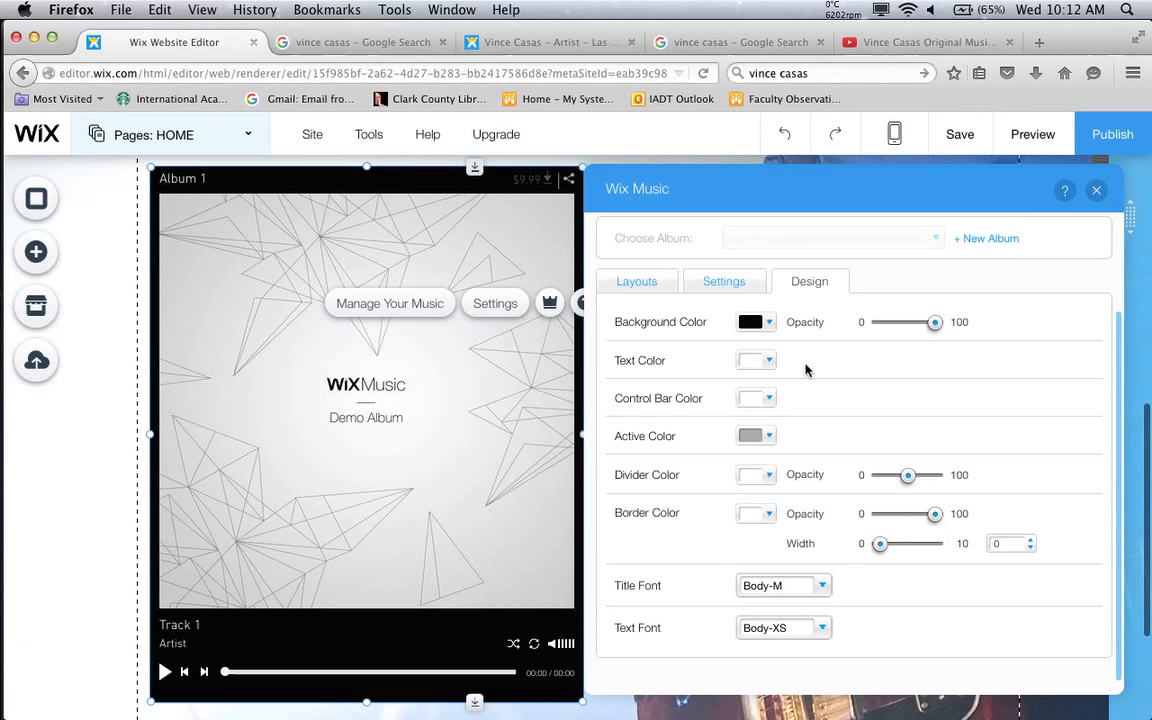
Apply the Sleek style to the Album 1 player and check its color and font options
{"action": "left_click", "coordinate": [654, 284]}
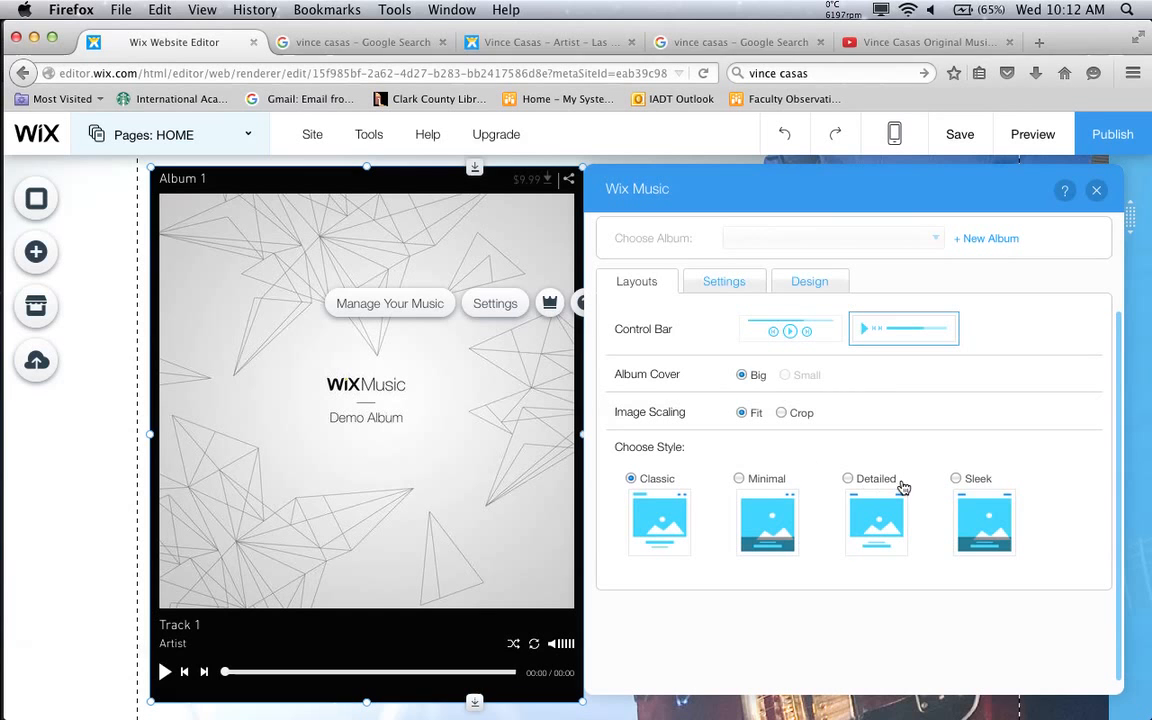
{"action": "left_click", "coordinate": [956, 479]}
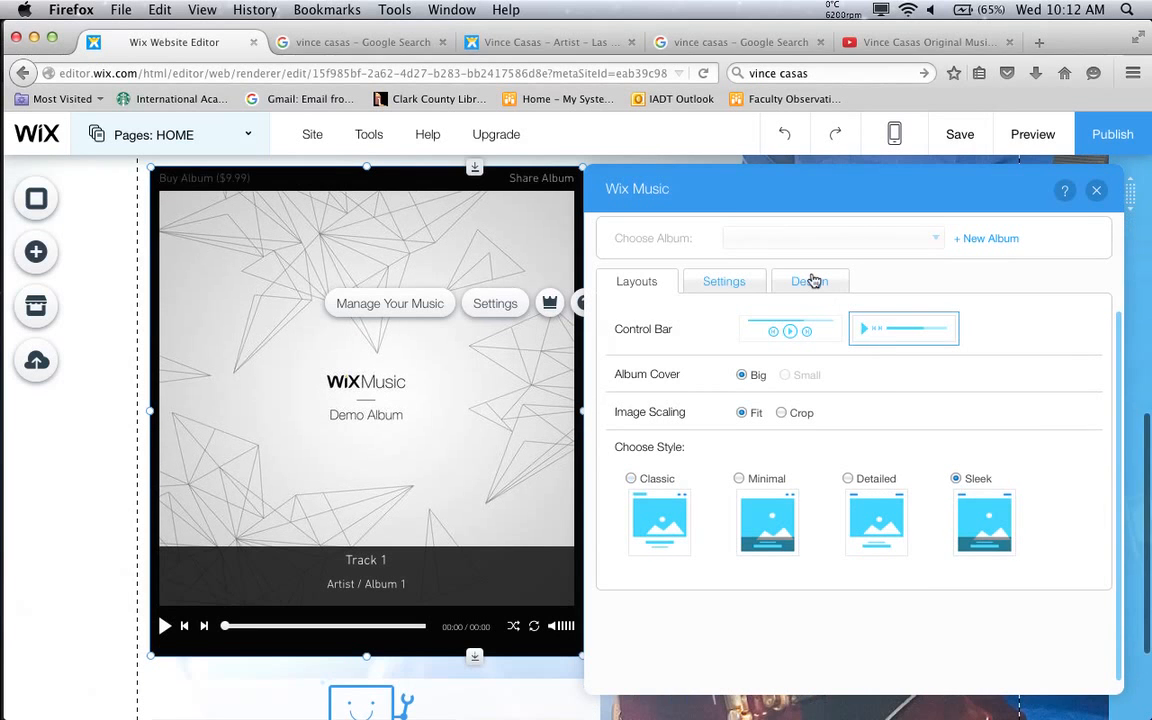
{"action": "left_click", "coordinate": [810, 281]}
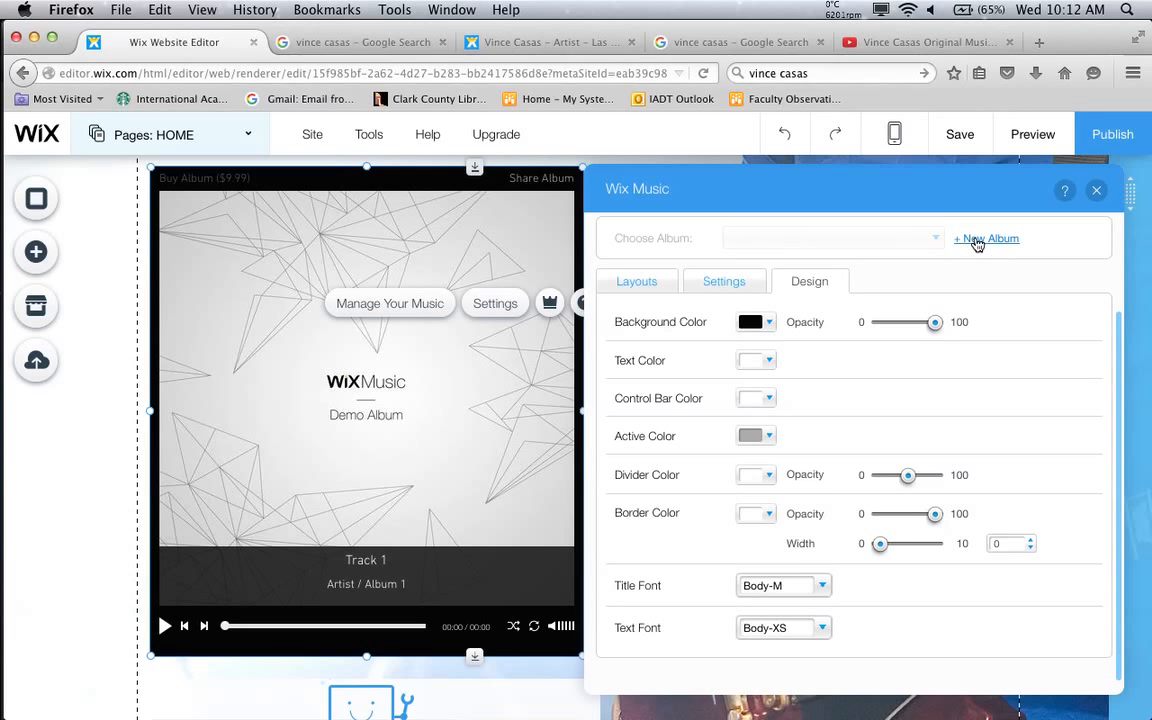
Review the new album form without saving it, check the payment settings, and close the music manager
{"action": "left_click", "coordinate": [976, 242]}
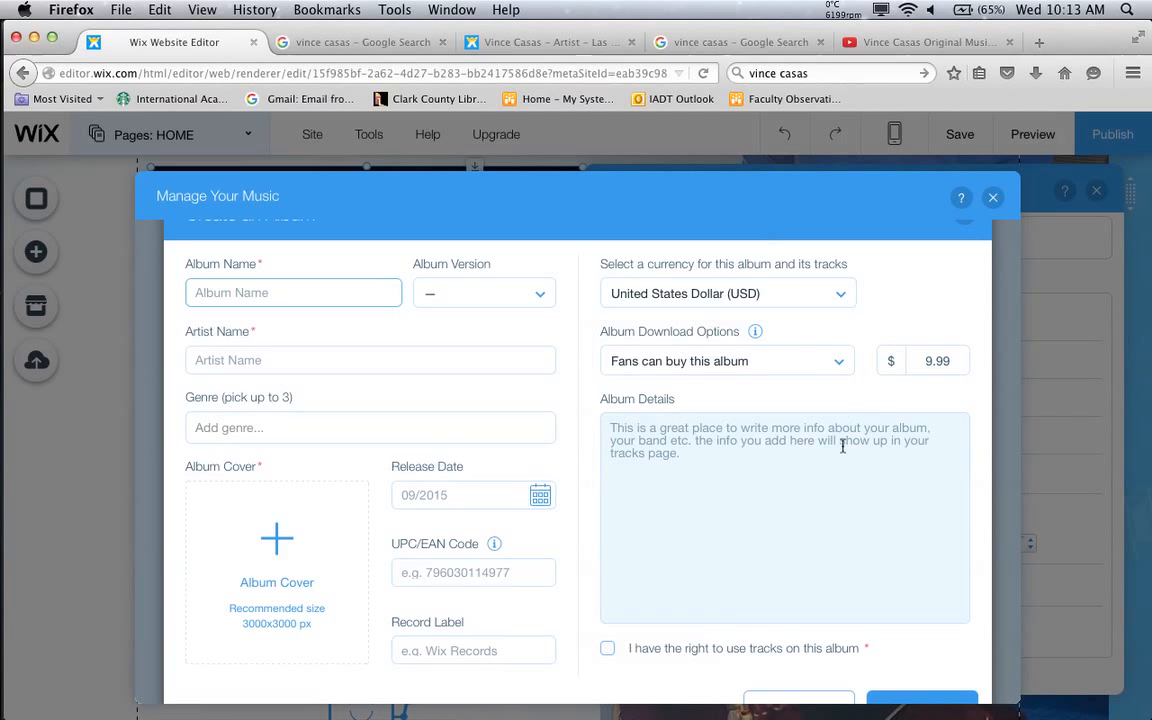
{"action": "scroll", "coordinate": [842, 446], "scroll_direction": "down", "scroll_amount": 1}
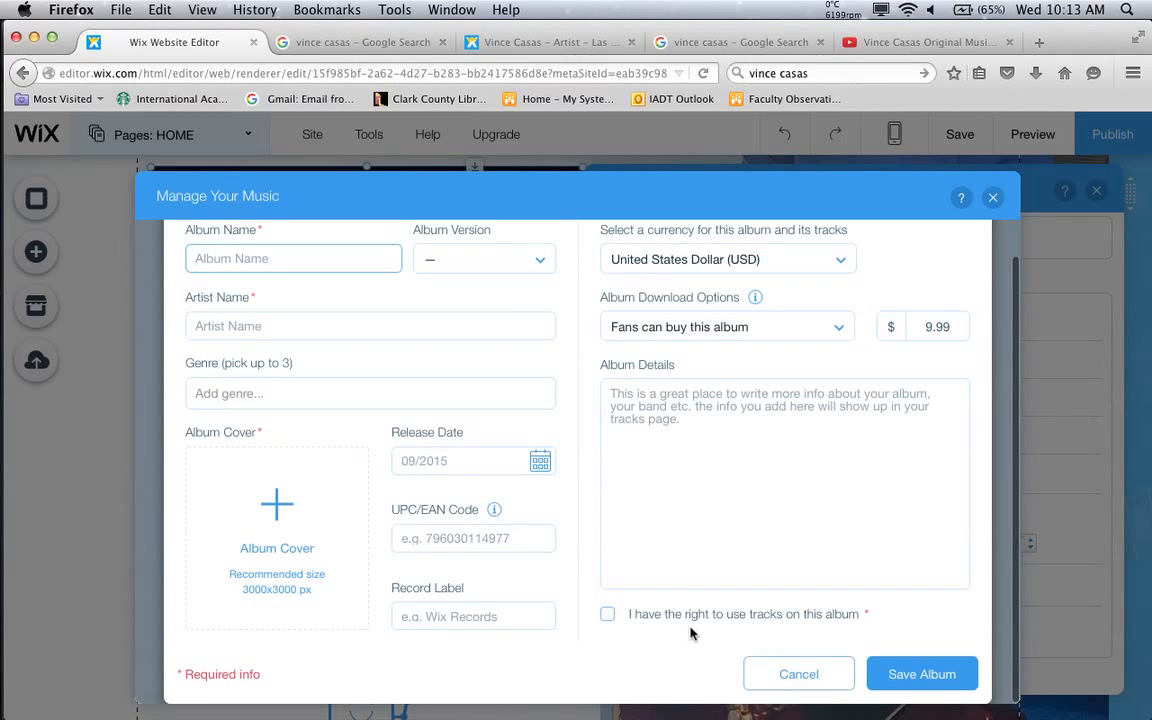
{"action": "scroll", "coordinate": [698, 634], "scroll_direction": "up", "scroll_amount": 1}
{"action": "scroll", "coordinate": [698, 634], "scroll_direction": "down", "scroll_amount": 1}
{"action": "left_click", "coordinate": [780, 666]}
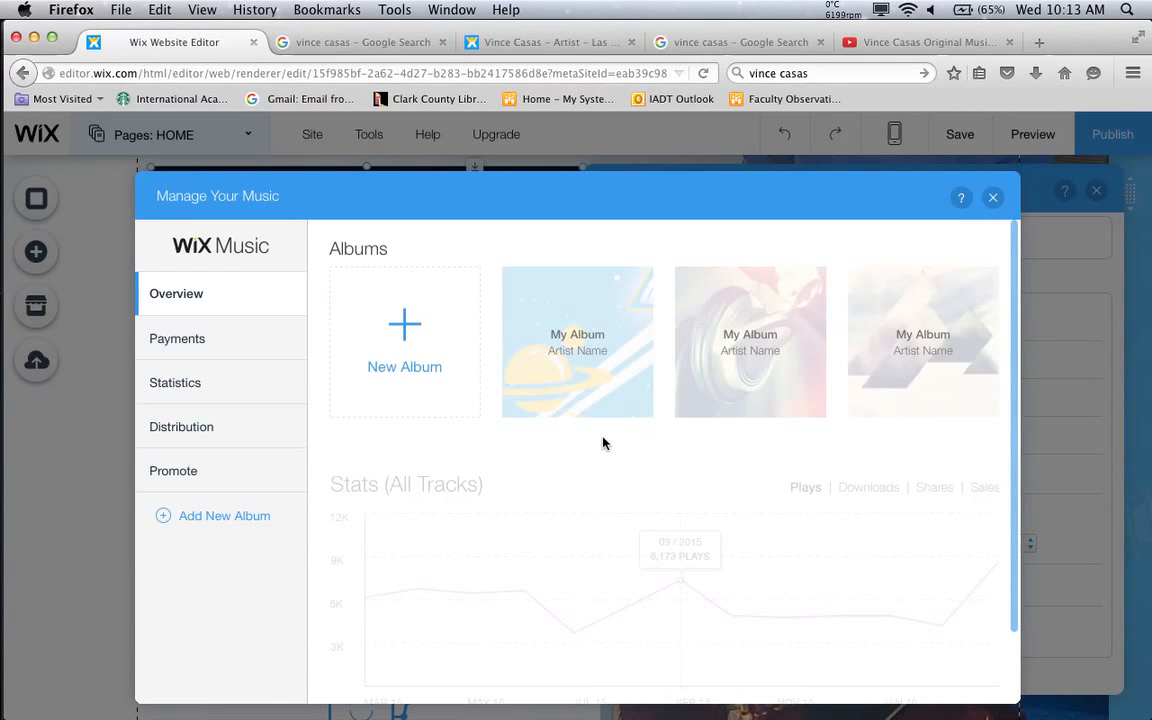
{"action": "left_click", "coordinate": [281, 336]}
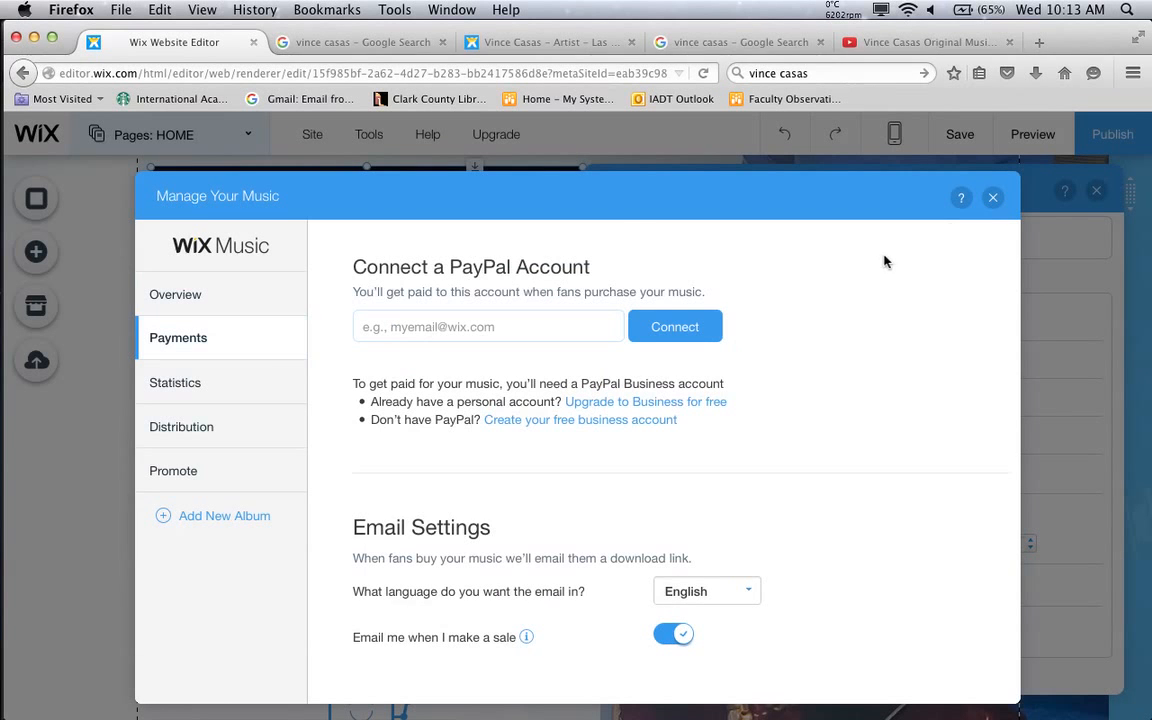
{"action": "left_click", "coordinate": [993, 199]}
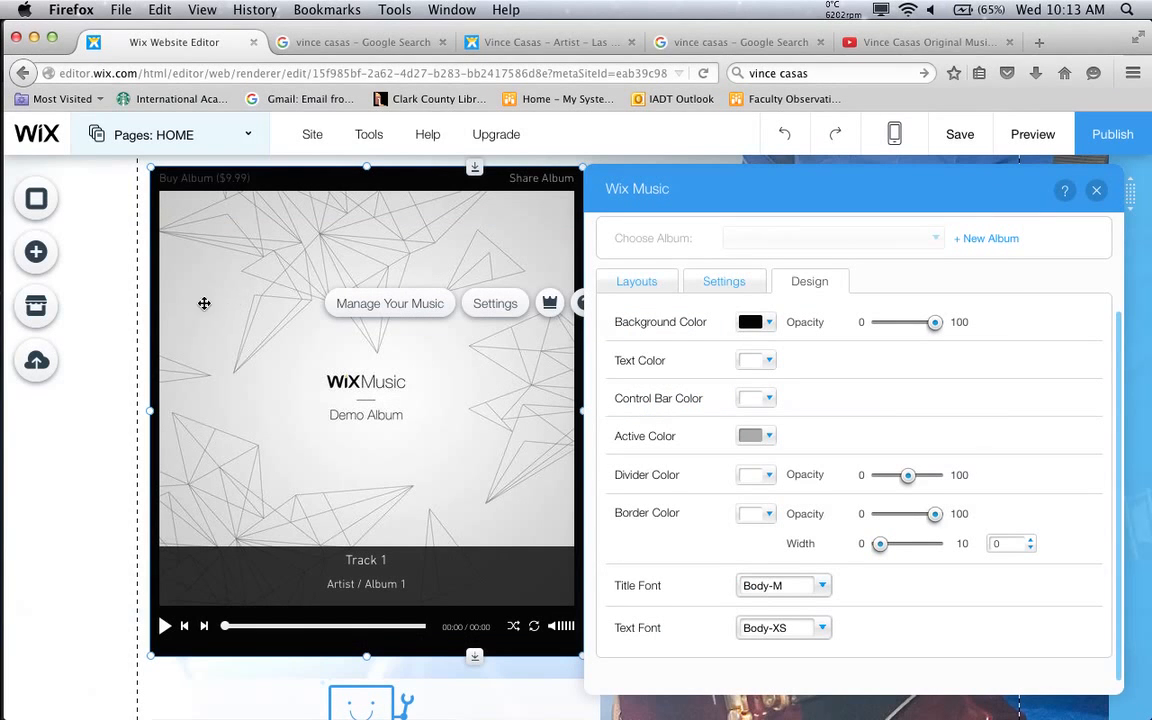
Examine the SoundCloud, Spotify and mini players and the related apps among the music elements available to add
{"action": "left_click", "coordinate": [52, 248]}
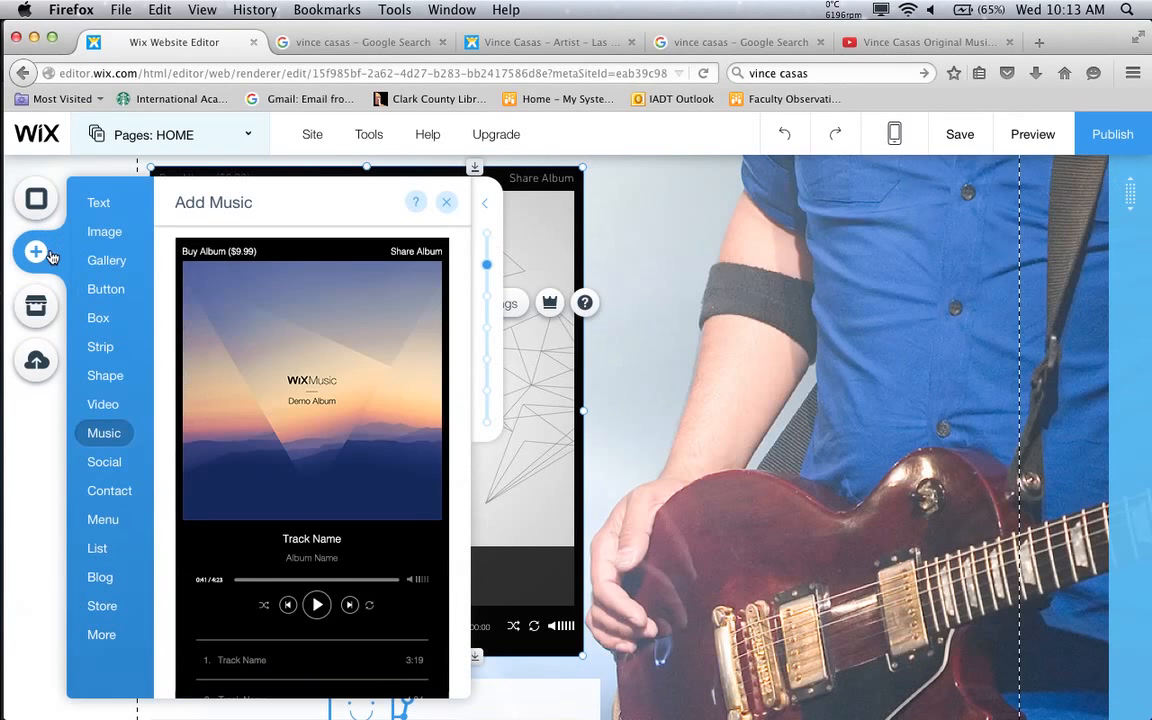
{"action": "left_click", "coordinate": [103, 519]}
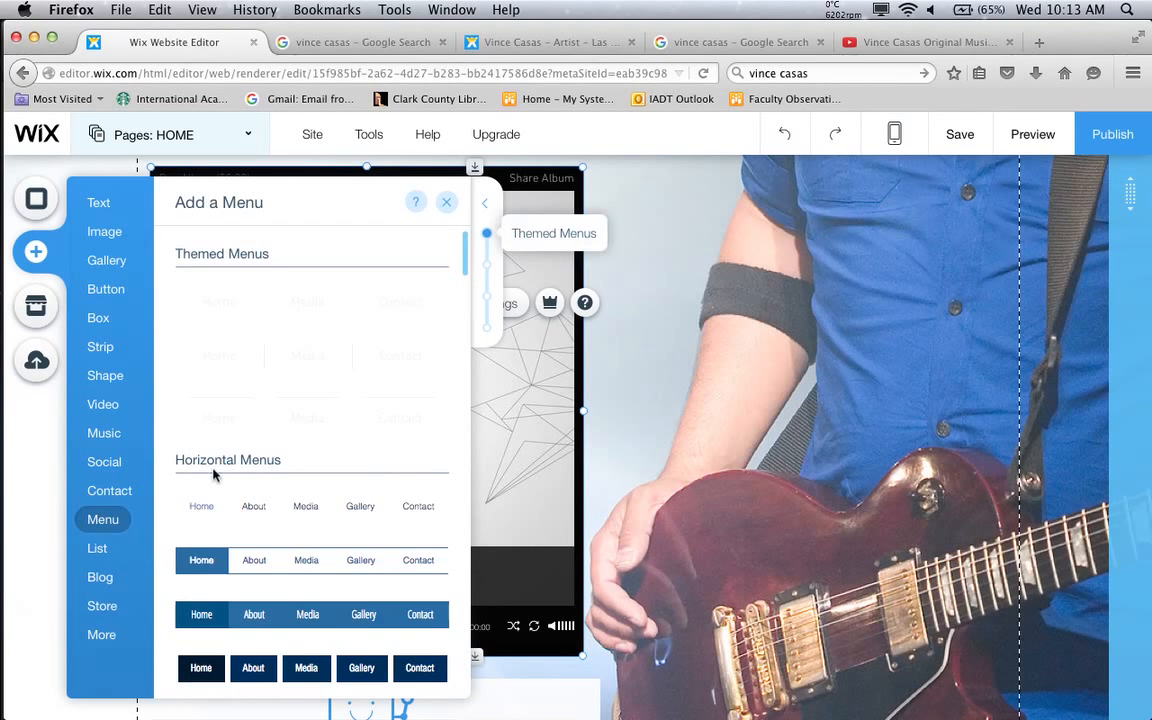
{"action": "left_click", "coordinate": [103, 433]}
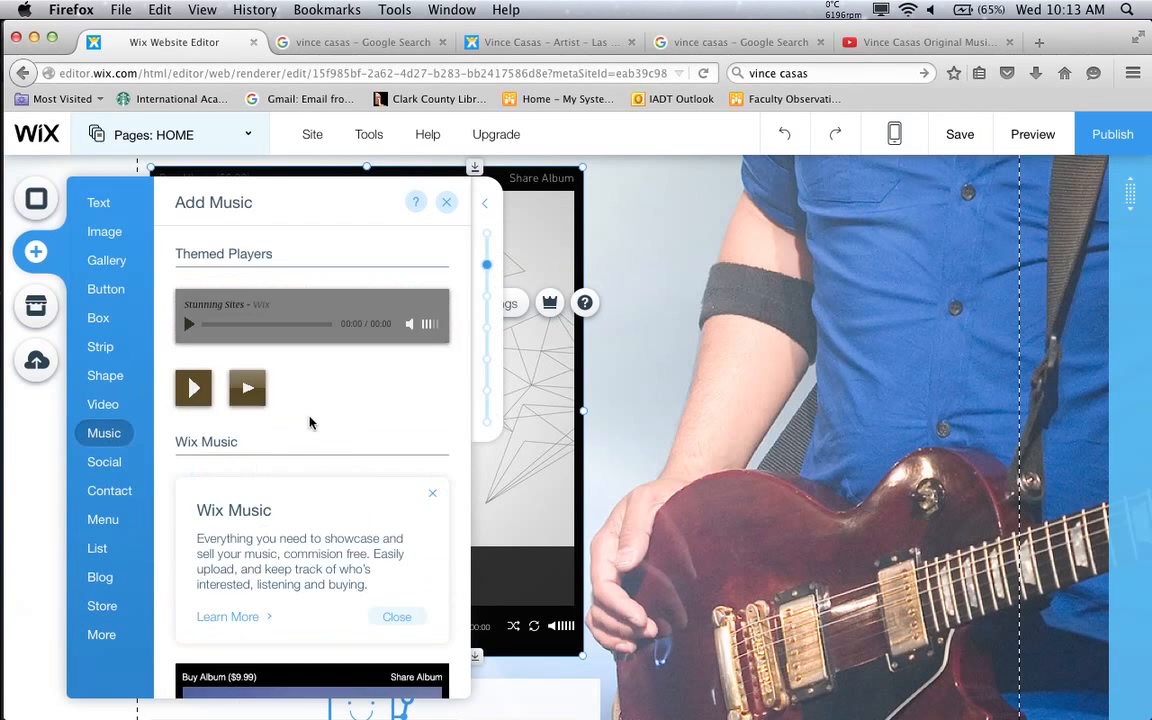
{"action": "scroll", "coordinate": [310, 422], "scroll_direction": "down", "scroll_amount": 10}
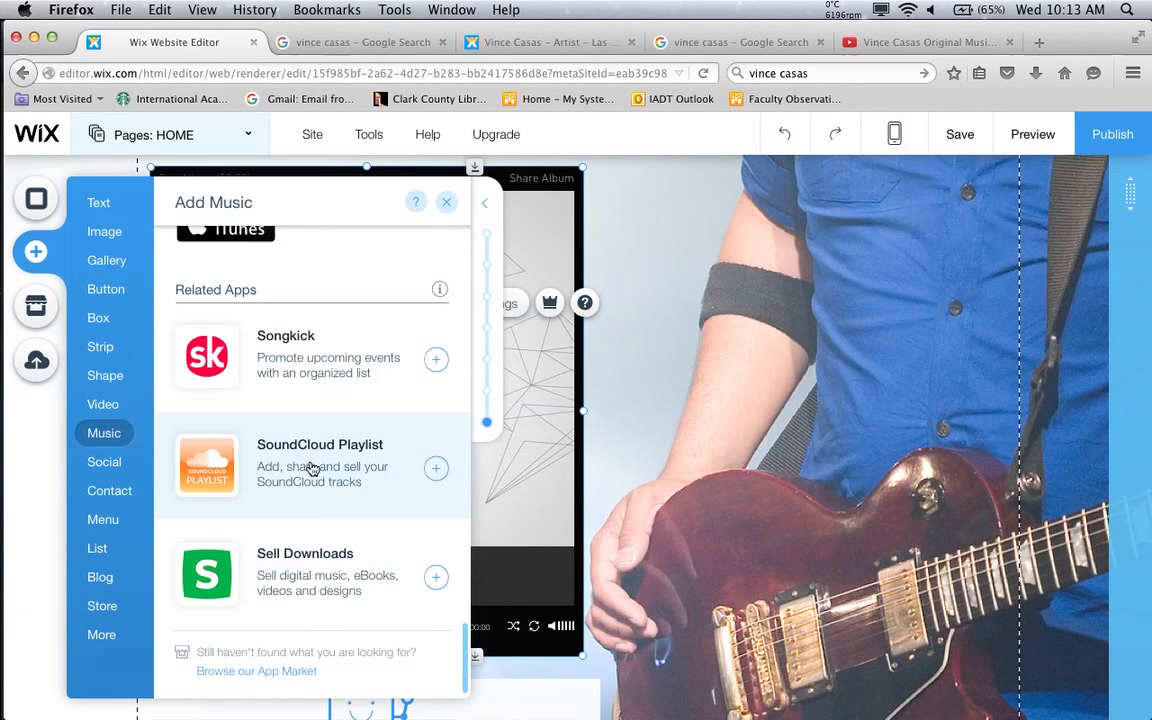
{"action": "scroll", "coordinate": [310, 468], "scroll_direction": "up", "scroll_amount": 3}
{"action": "scroll", "coordinate": [310, 468], "scroll_direction": "down", "scroll_amount": 3}
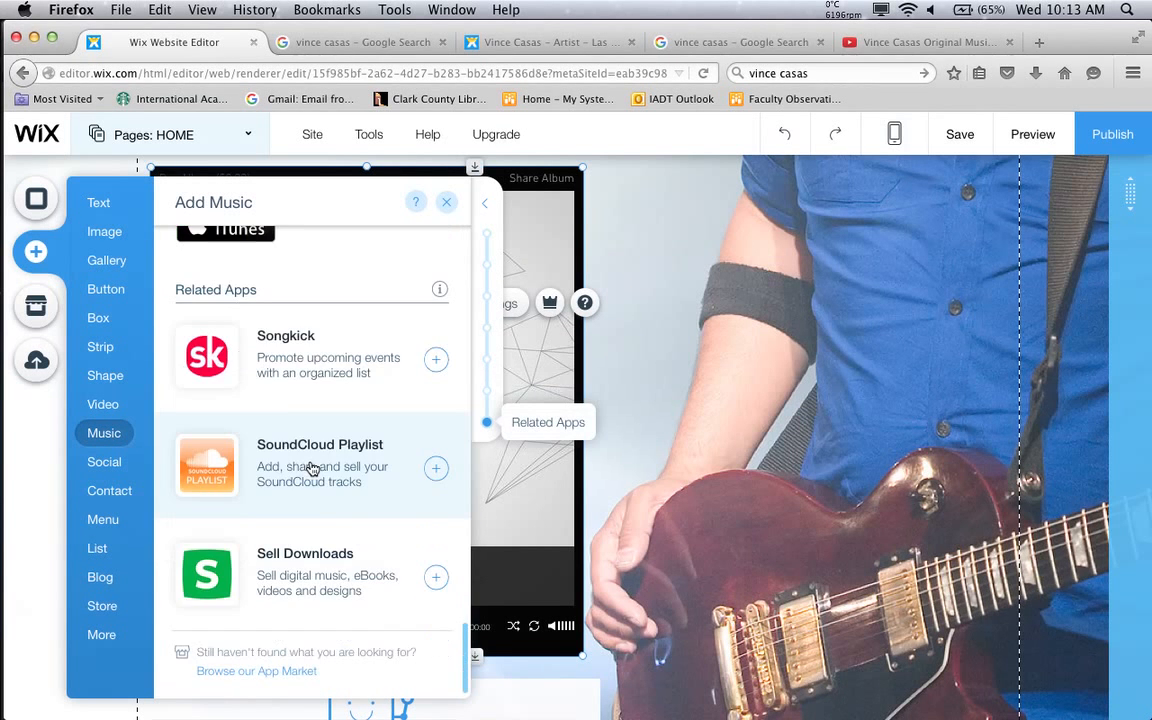
{"action": "scroll", "coordinate": [313, 468], "scroll_direction": "up", "scroll_amount": 10}
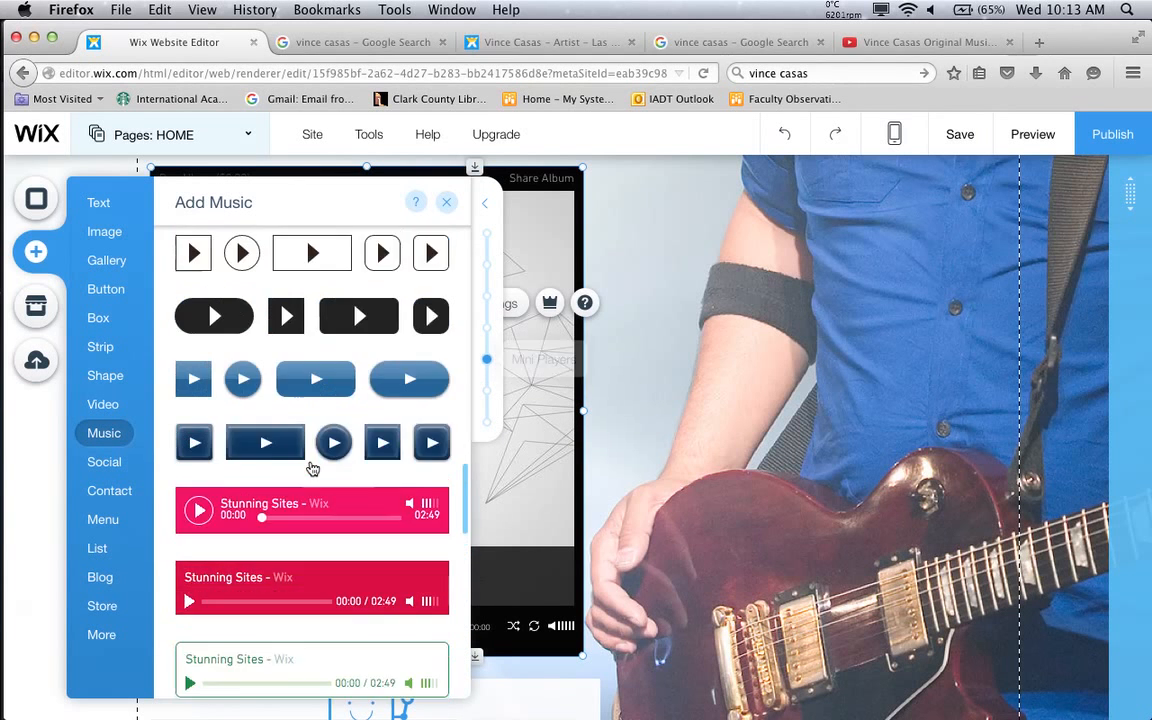
{"action": "scroll", "coordinate": [312, 468], "scroll_direction": "up", "scroll_amount": 5}
{"action": "scroll", "coordinate": [312, 468], "scroll_direction": "up", "scroll_amount": 1}
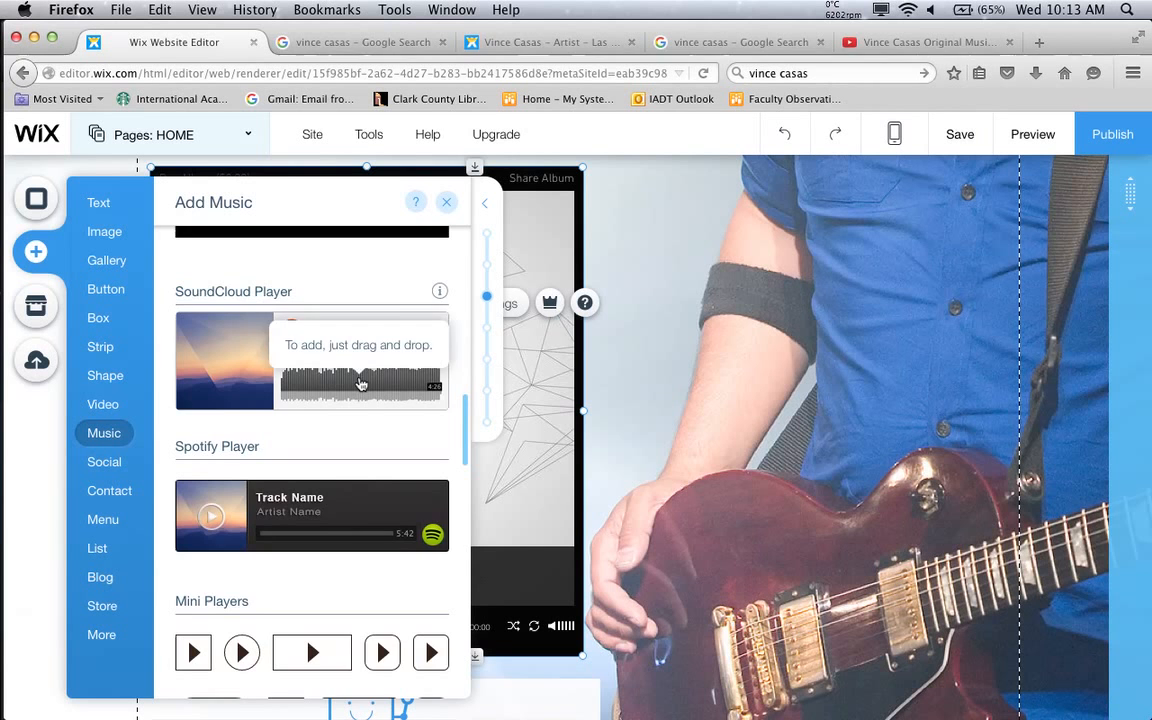
Open the App Market page of the SoundCloud Playlist app from the related music apps
{"action": "scroll", "coordinate": [361, 384], "scroll_direction": "down", "scroll_amount": 8}
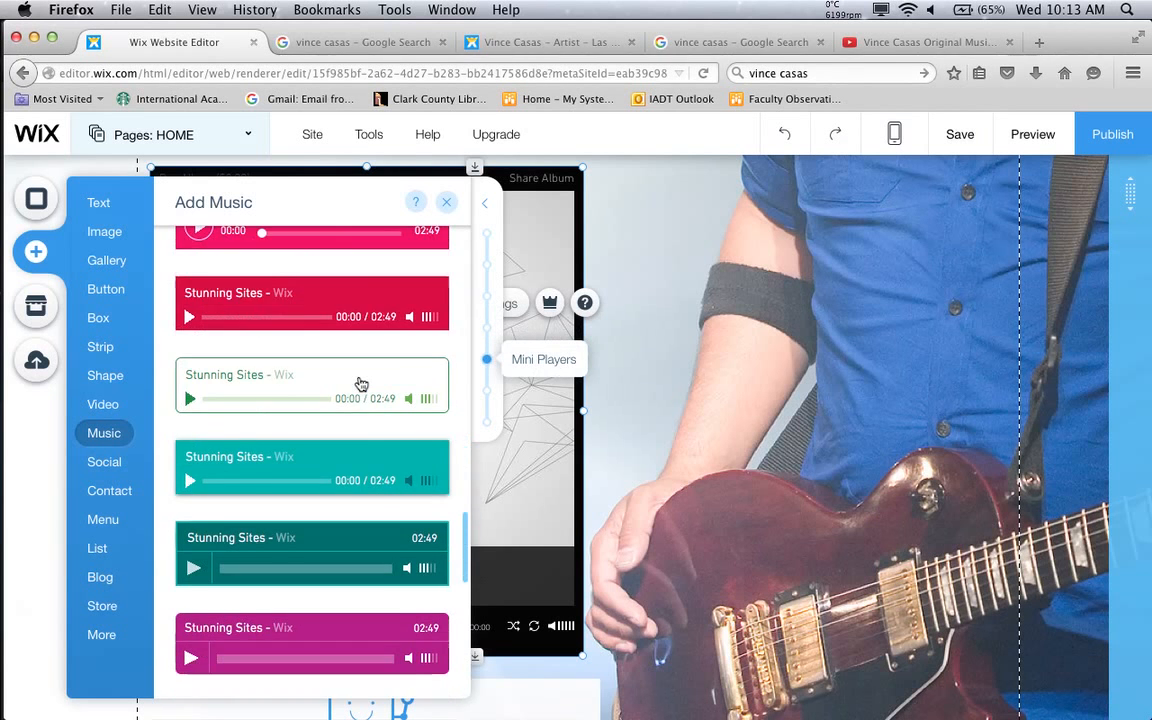
{"action": "scroll", "coordinate": [361, 384], "scroll_direction": "down", "scroll_amount": 10}
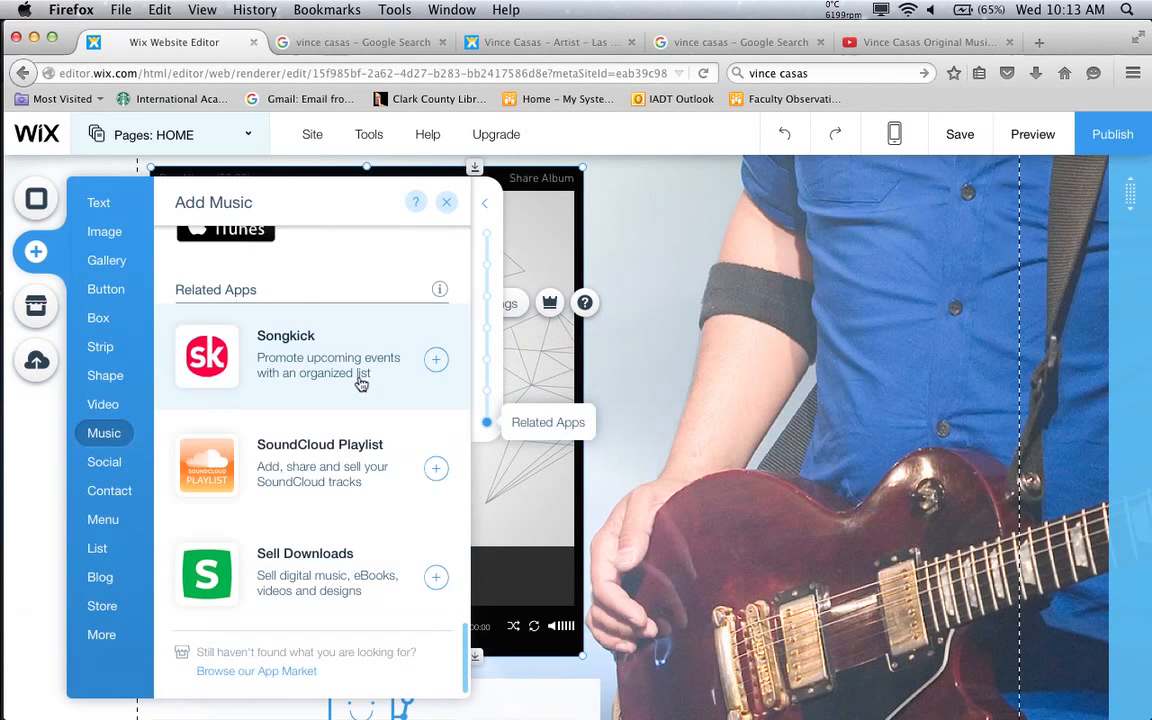
{"action": "left_click", "coordinate": [352, 476]}
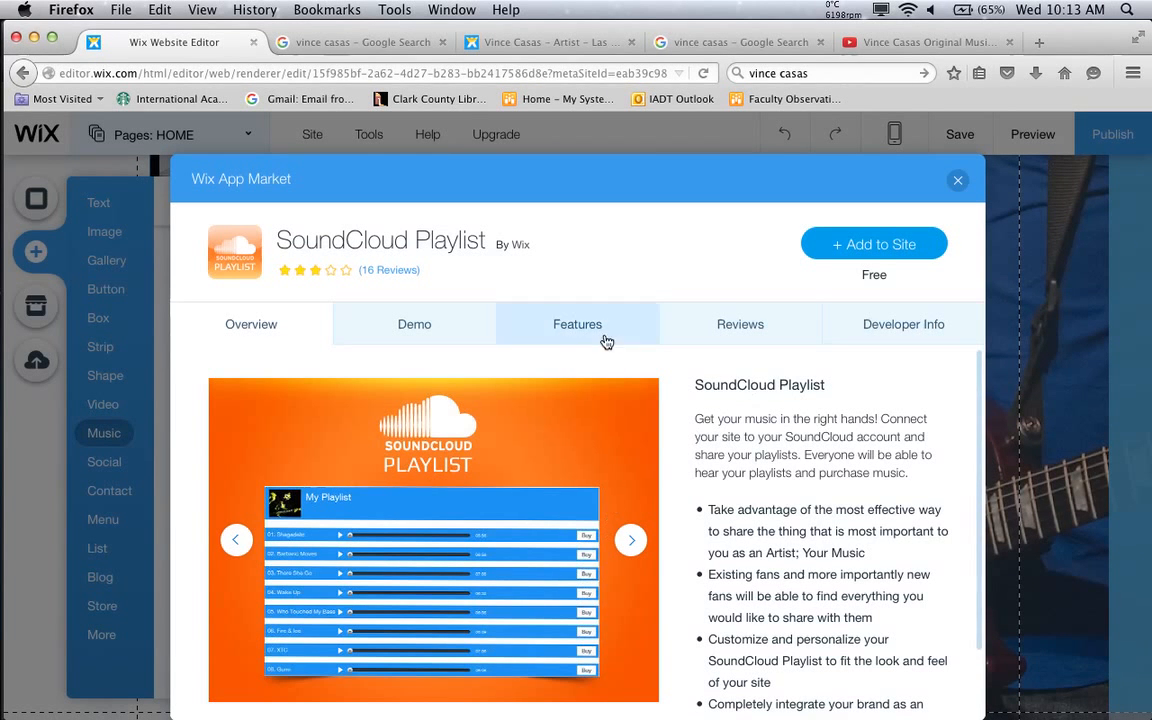
Check the SoundCloud Playlist app's demo and overview, add the app to the page, and close the music elements list
{"action": "left_click", "coordinate": [429, 324]}
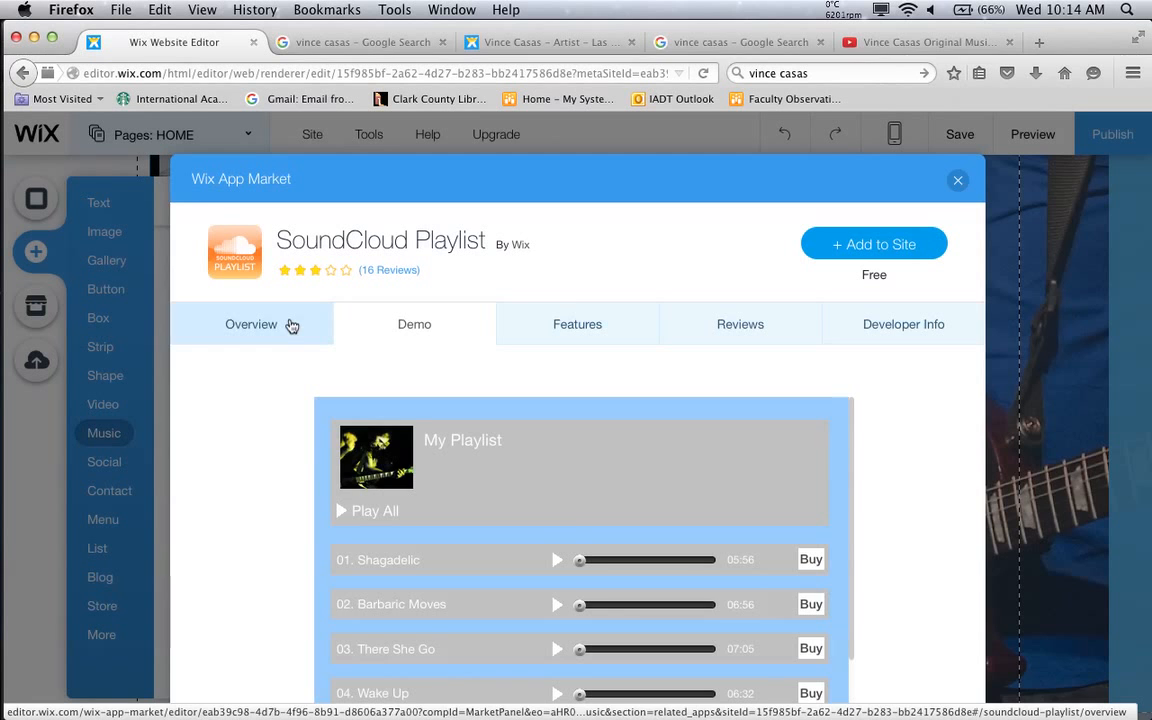
{"action": "left_click", "coordinate": [297, 323]}
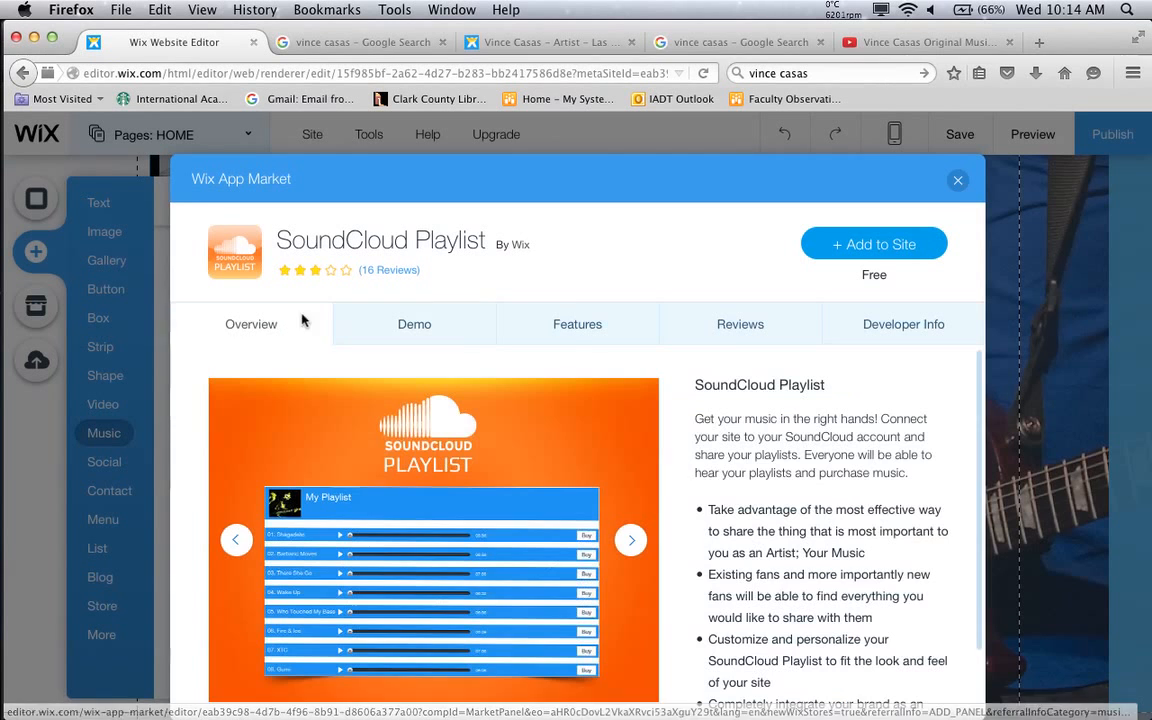
{"action": "left_click", "coordinate": [881, 246]}
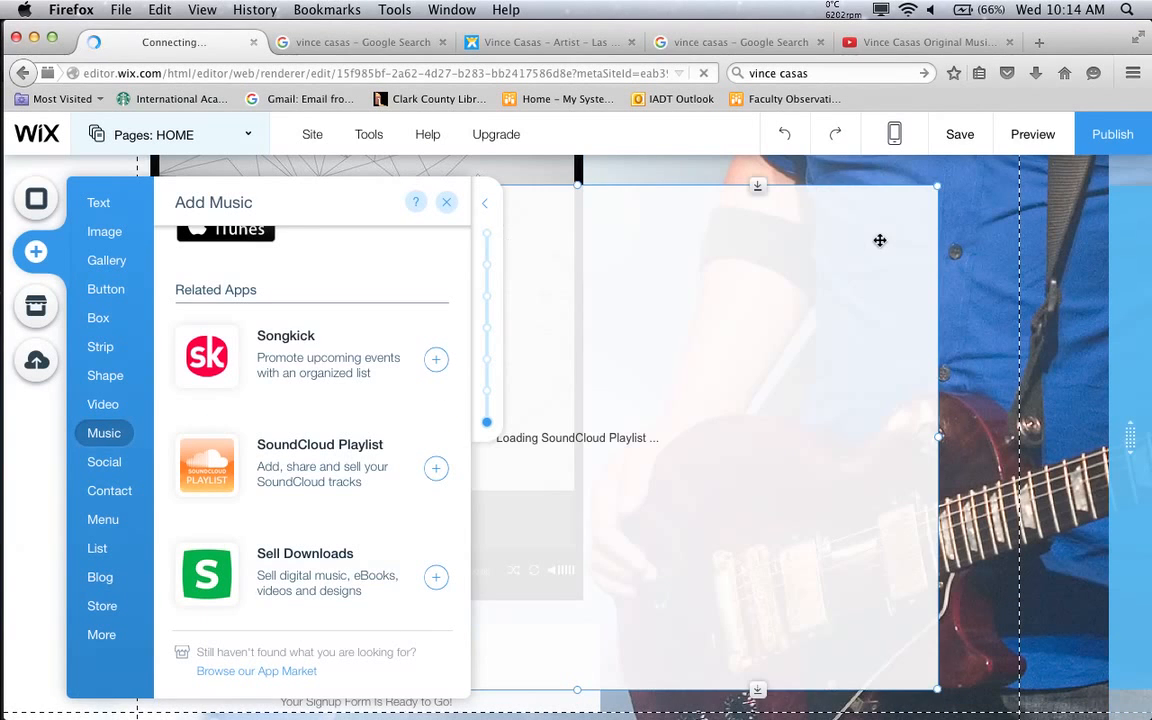
{"action": "left_click", "coordinate": [447, 205]}
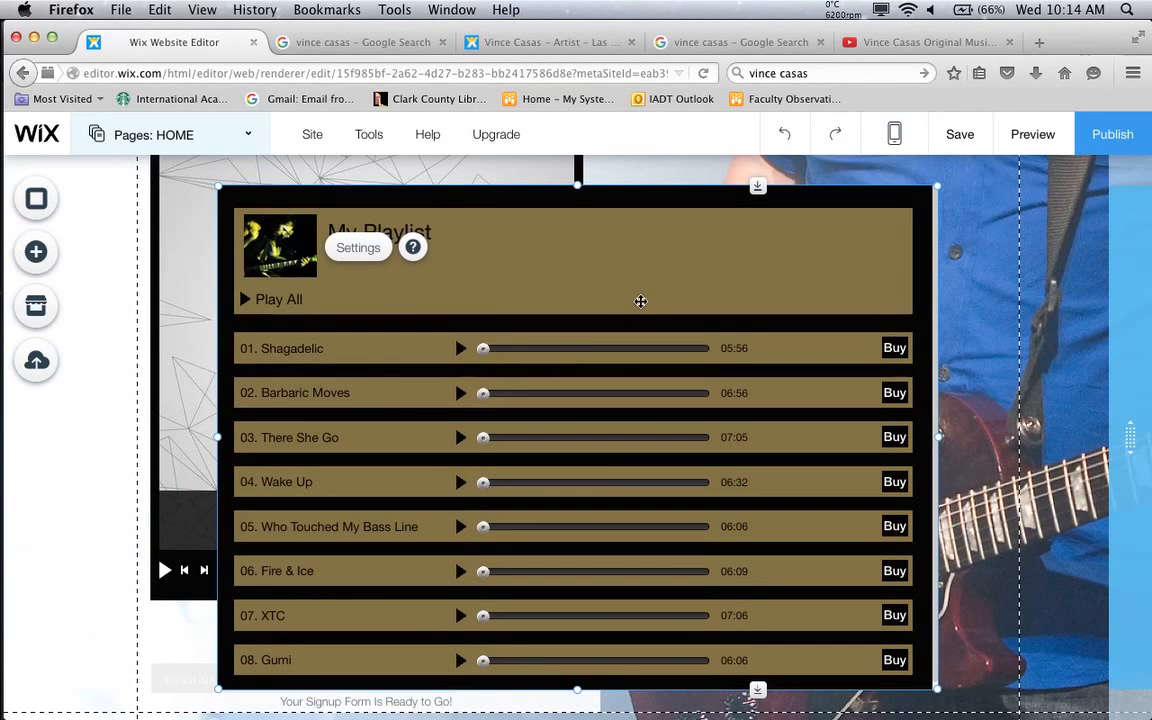
Try red as the SoundCloud playlist's background color and change it to blue
{"action": "left_click", "coordinate": [378, 250]}
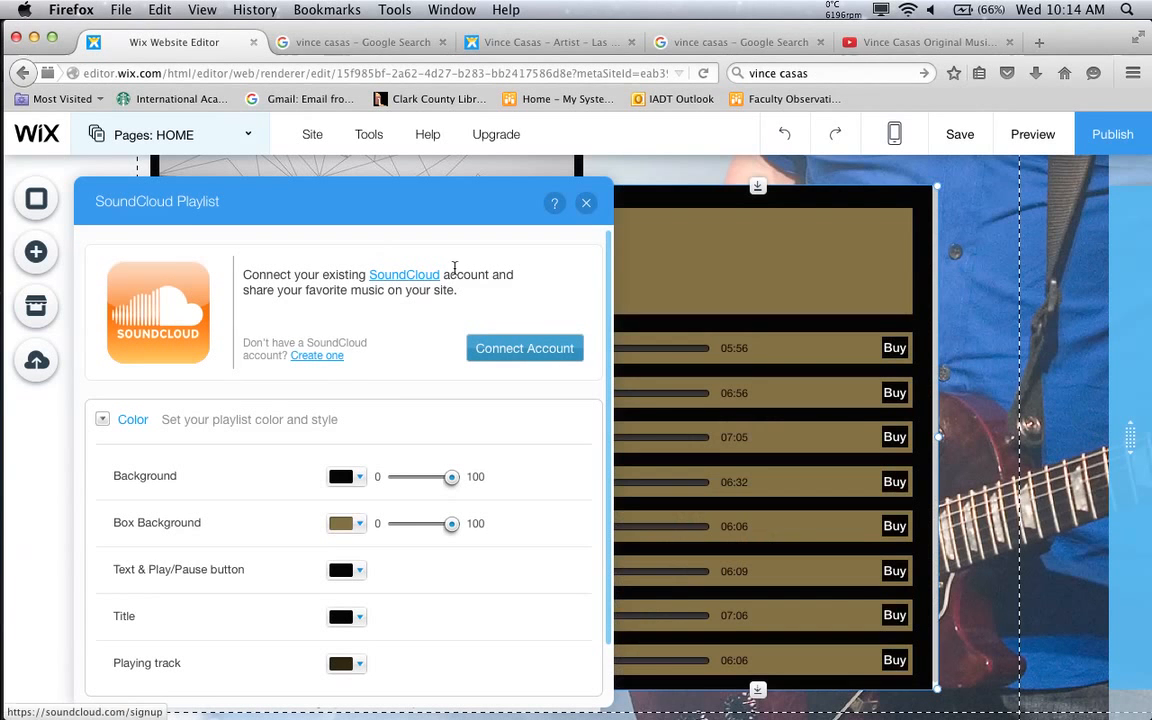
{"action": "left_click", "coordinate": [345, 475]}
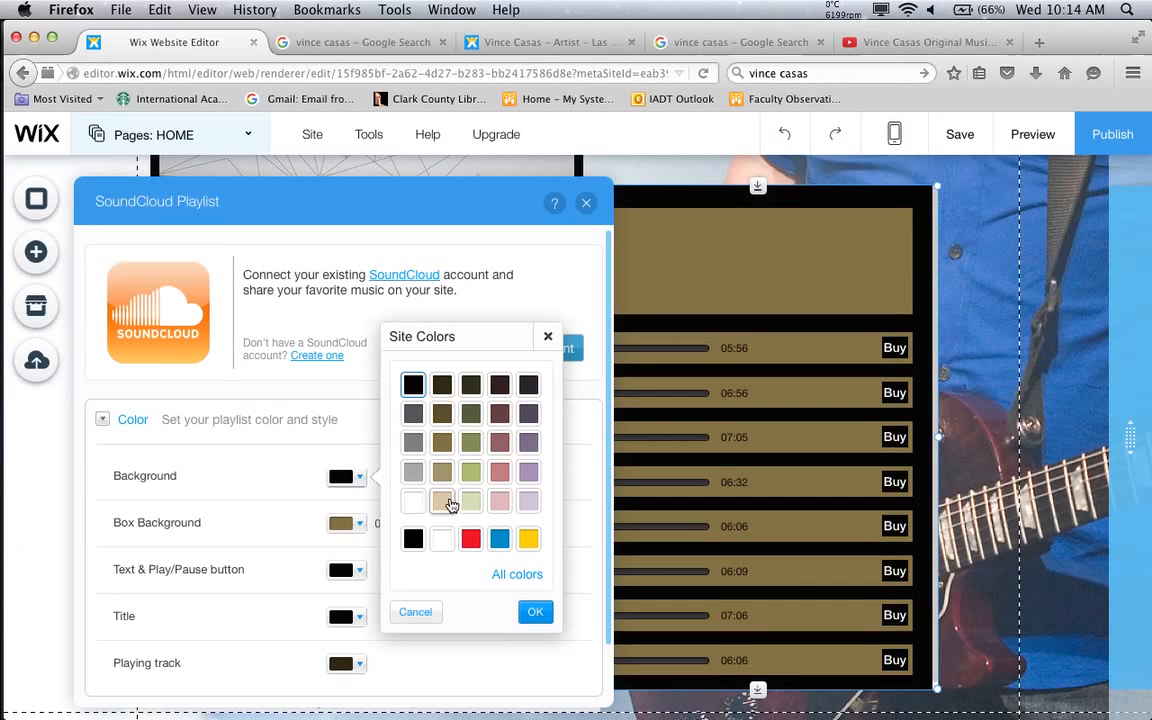
{"action": "left_click", "coordinate": [470, 539]}
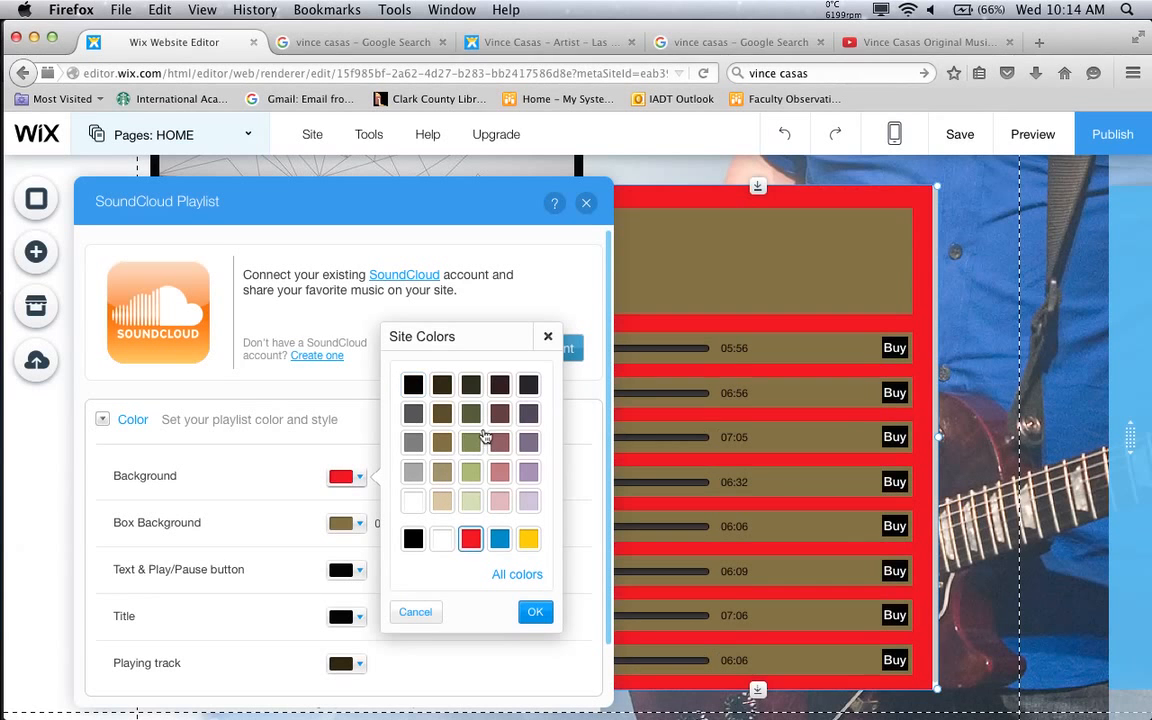
{"action": "left_click", "coordinate": [499, 539]}
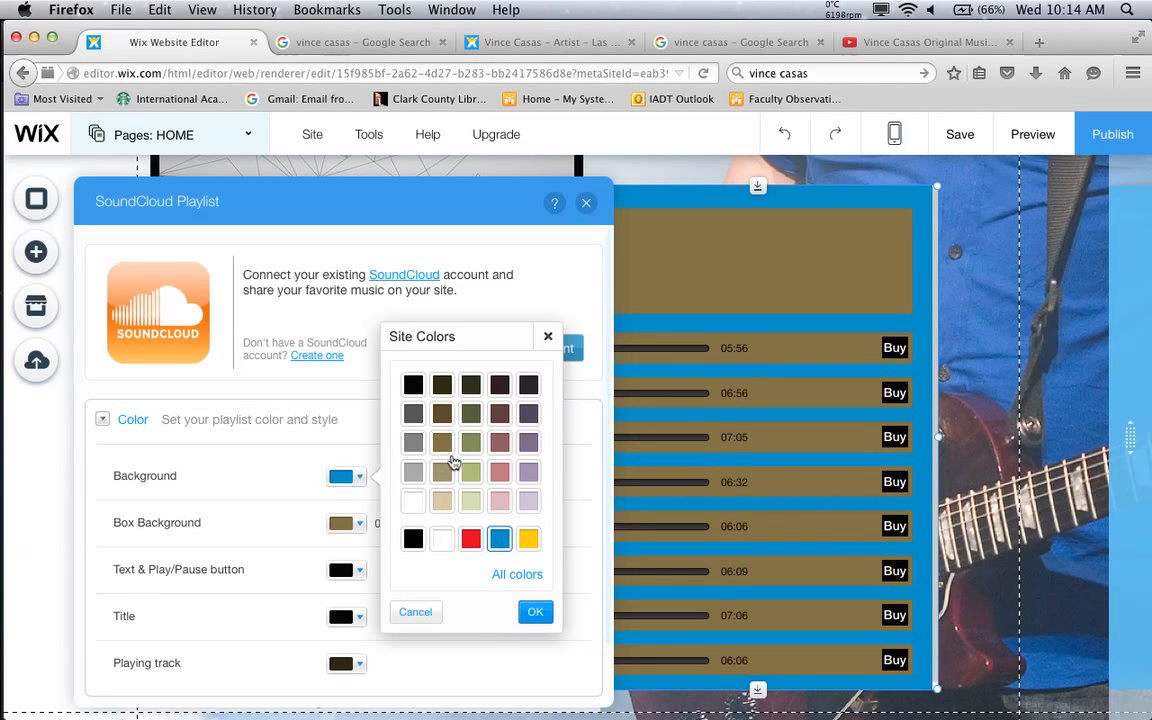
Try white as the playlist's box background color without confirming it, and close the playlist settings
{"action": "left_click", "coordinate": [341, 525]}
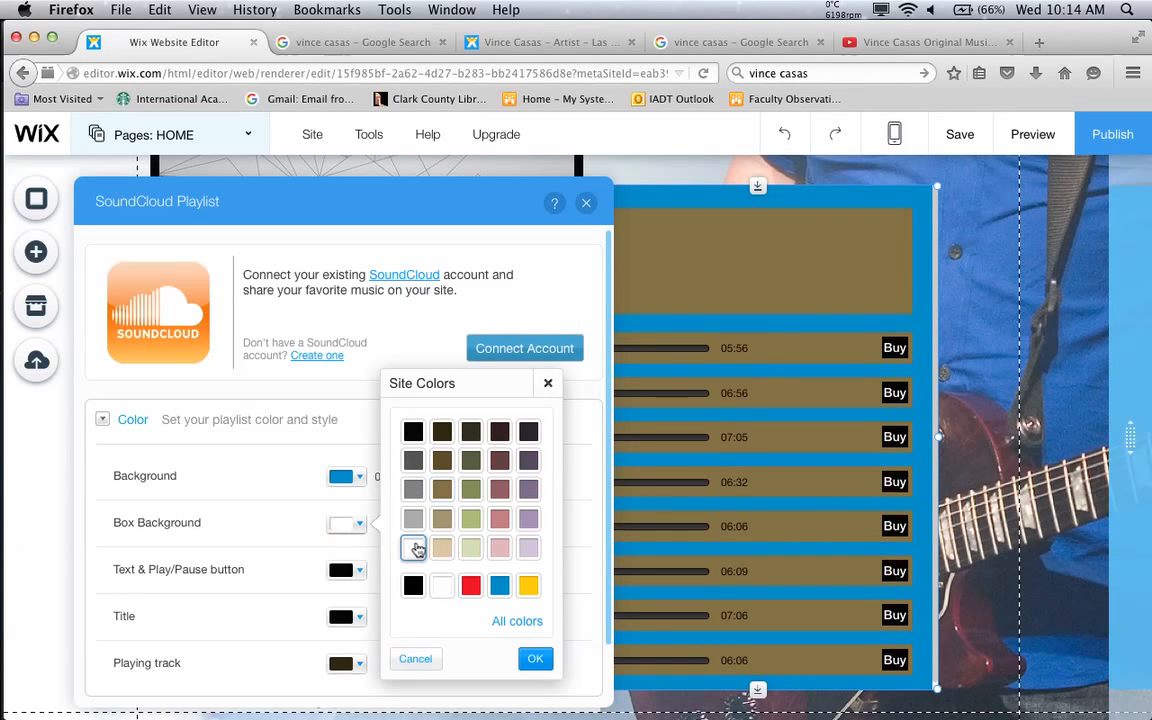
{"action": "left_click", "coordinate": [414, 547]}
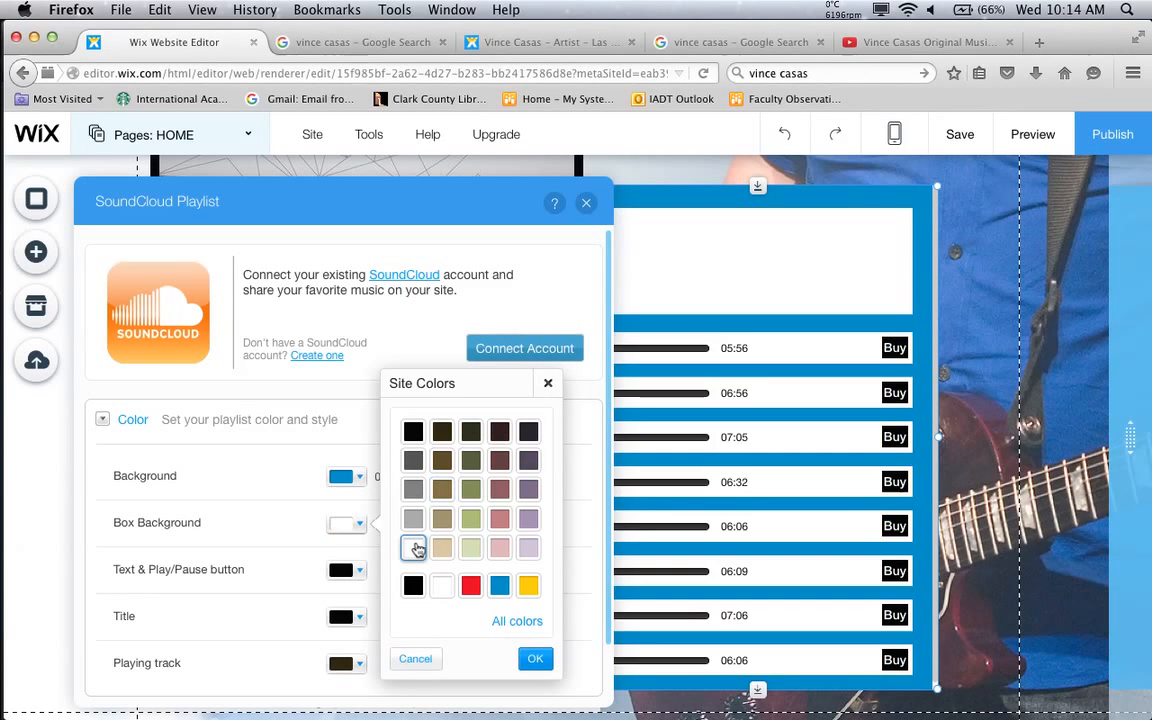
{"action": "left_click", "coordinate": [290, 572]}
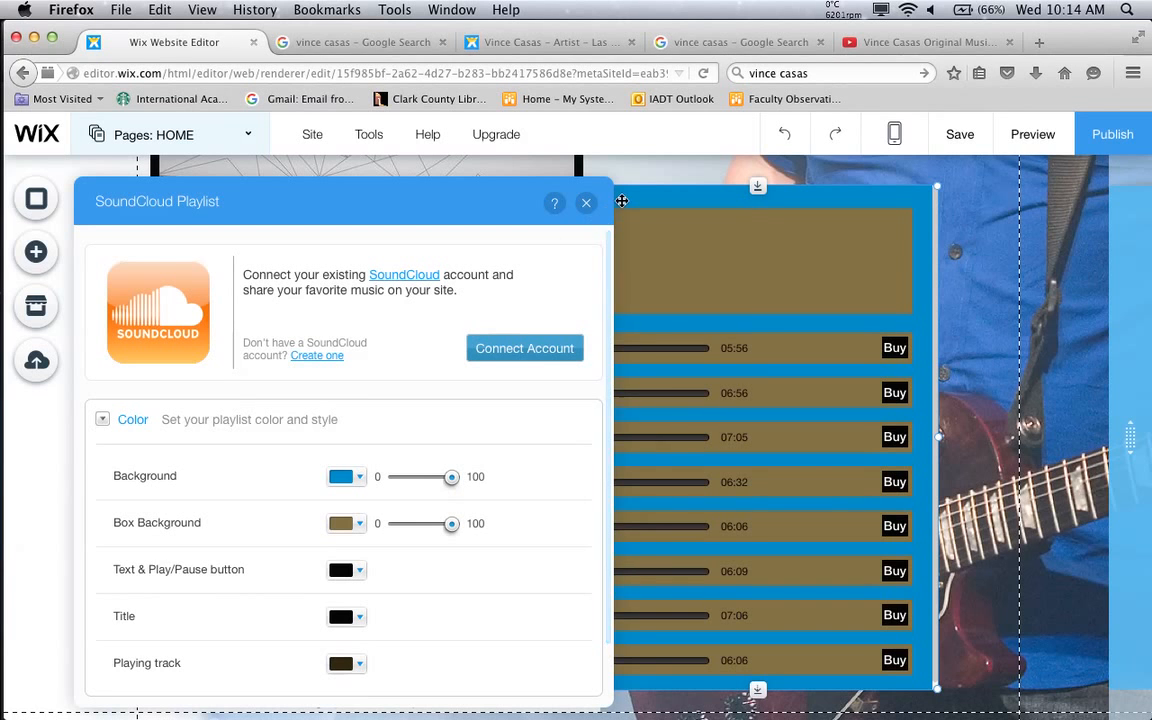
{"action": "left_click", "coordinate": [587, 204]}
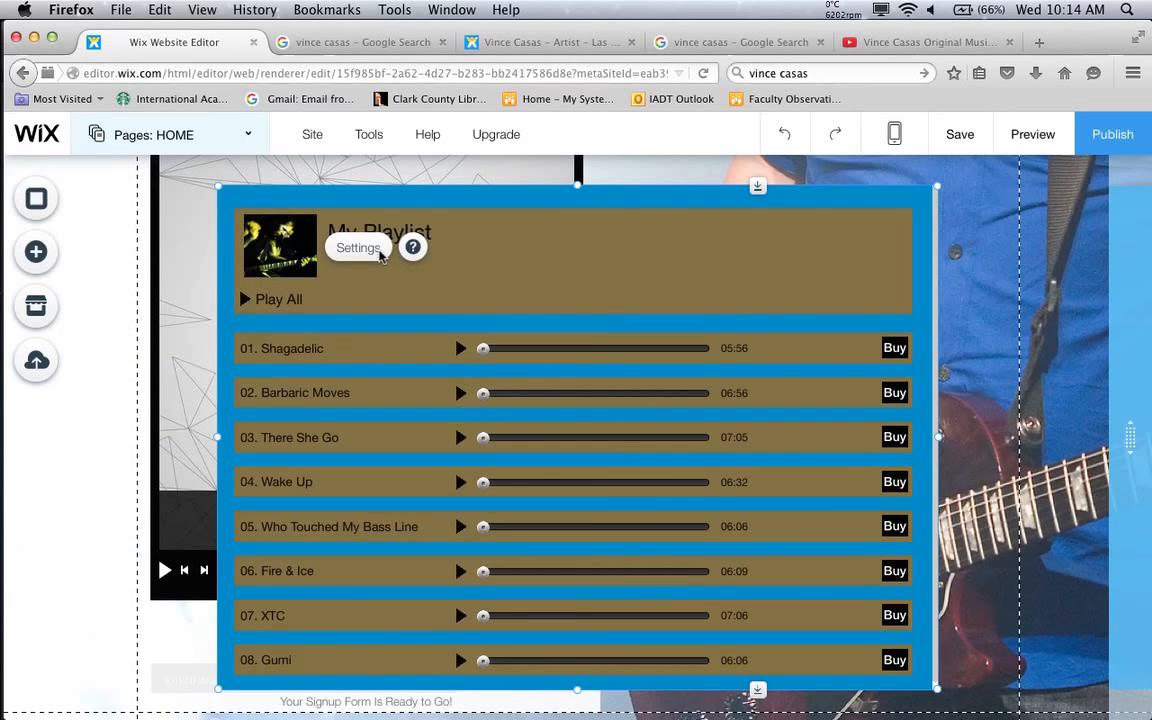
Try to connect a SoundCloud account to the playlist with the prefilled credentials, and leave the authorization window
{"action": "left_click", "coordinate": [379, 252]}
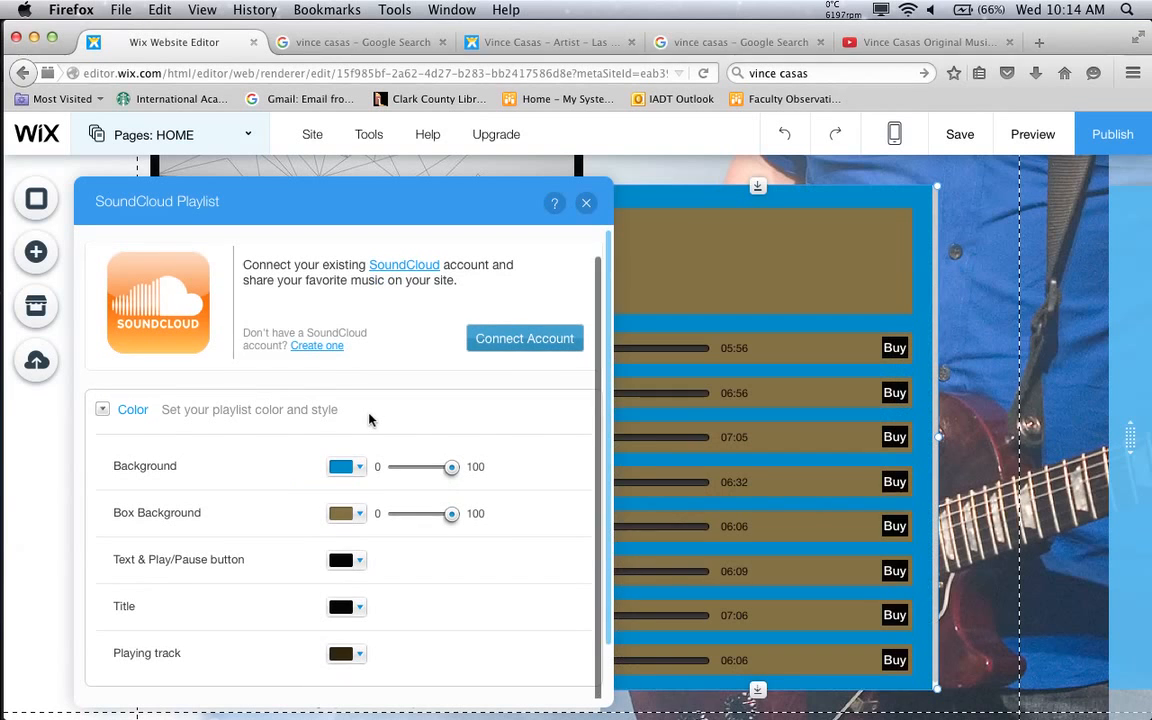
{"action": "left_click", "coordinate": [587, 204]}
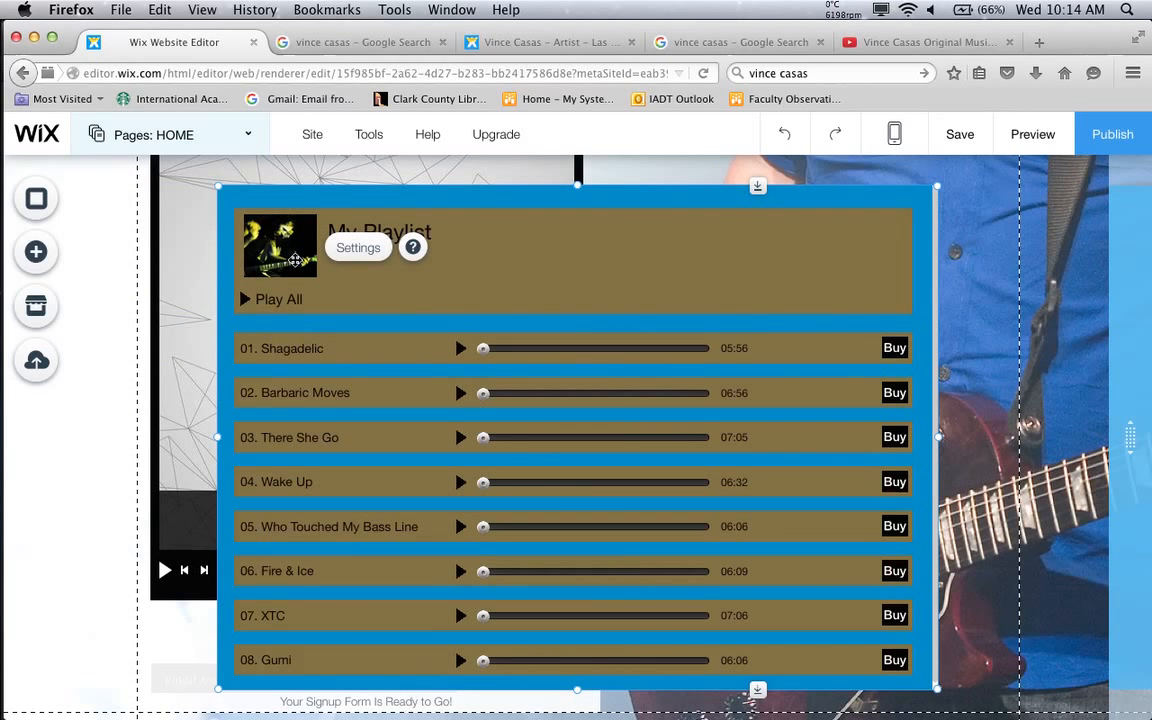
{"action": "left_click", "coordinate": [360, 250]}
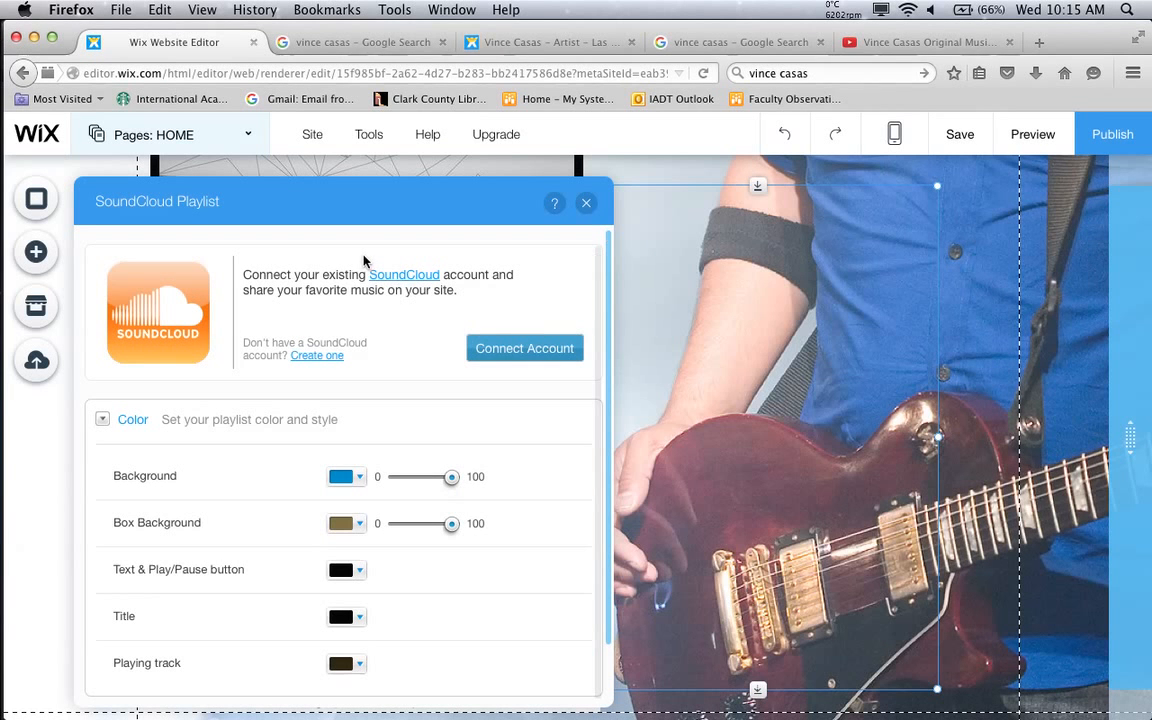
{"action": "left_click", "coordinate": [493, 348]}
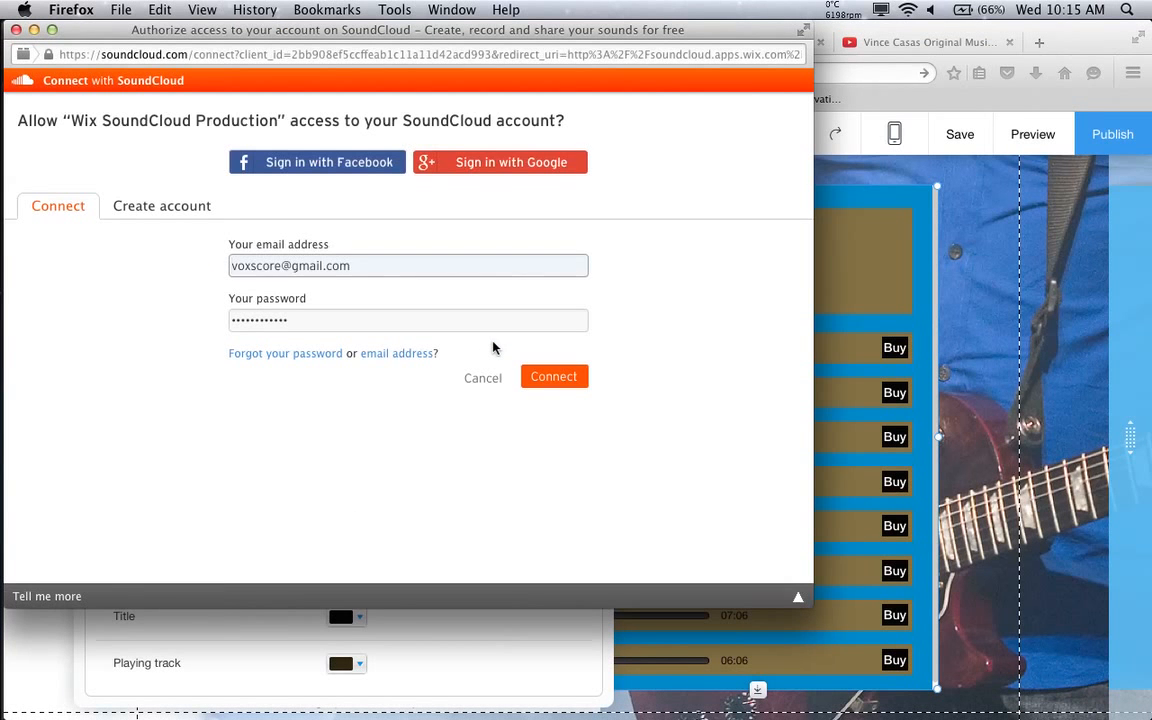
{"action": "left_click", "coordinate": [553, 377]}
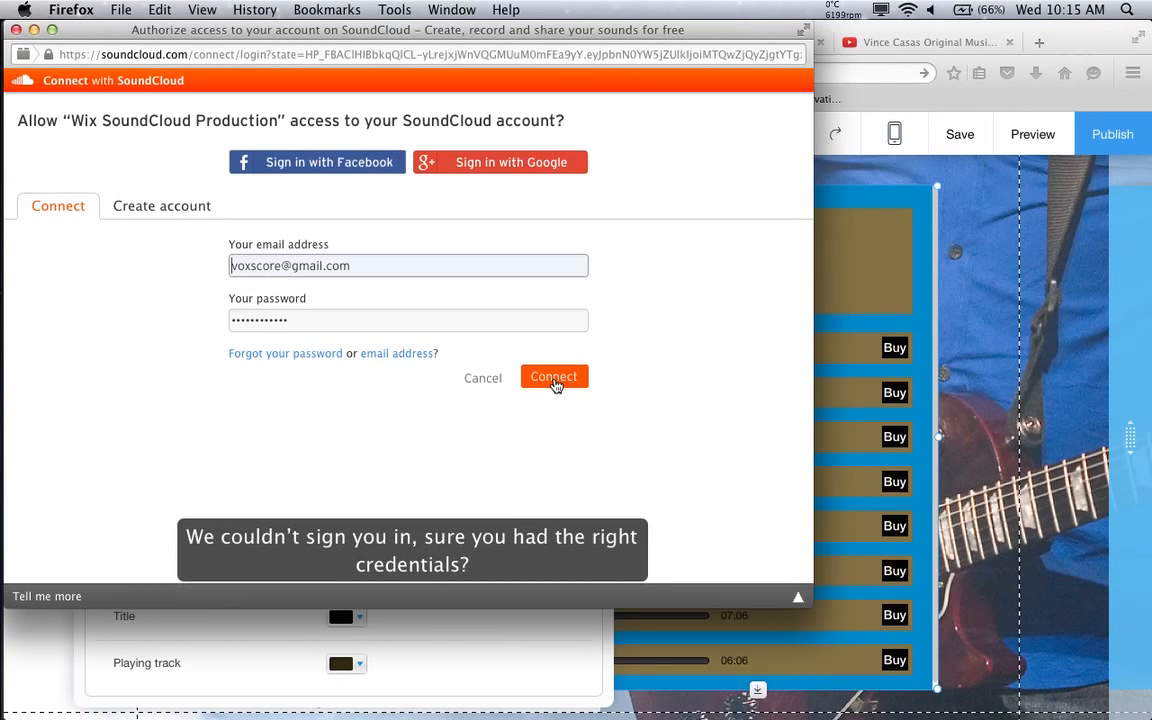
{"action": "left_click", "coordinate": [555, 382]}
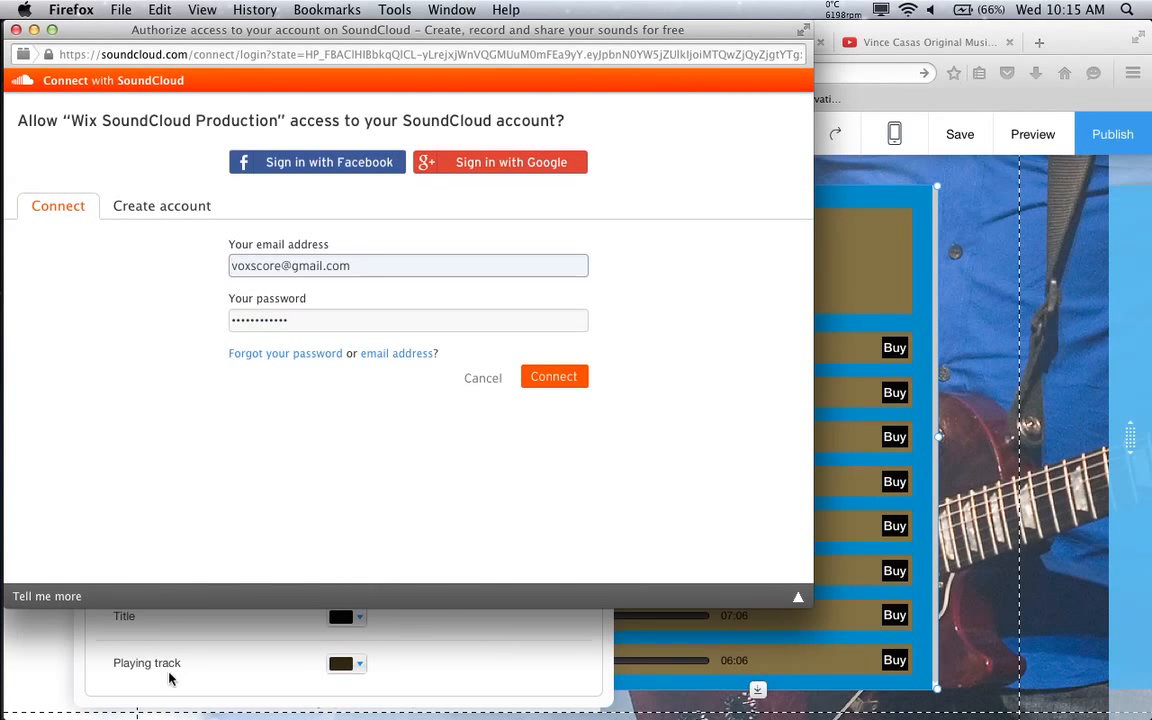
{"action": "left_click", "coordinate": [64, 652]}
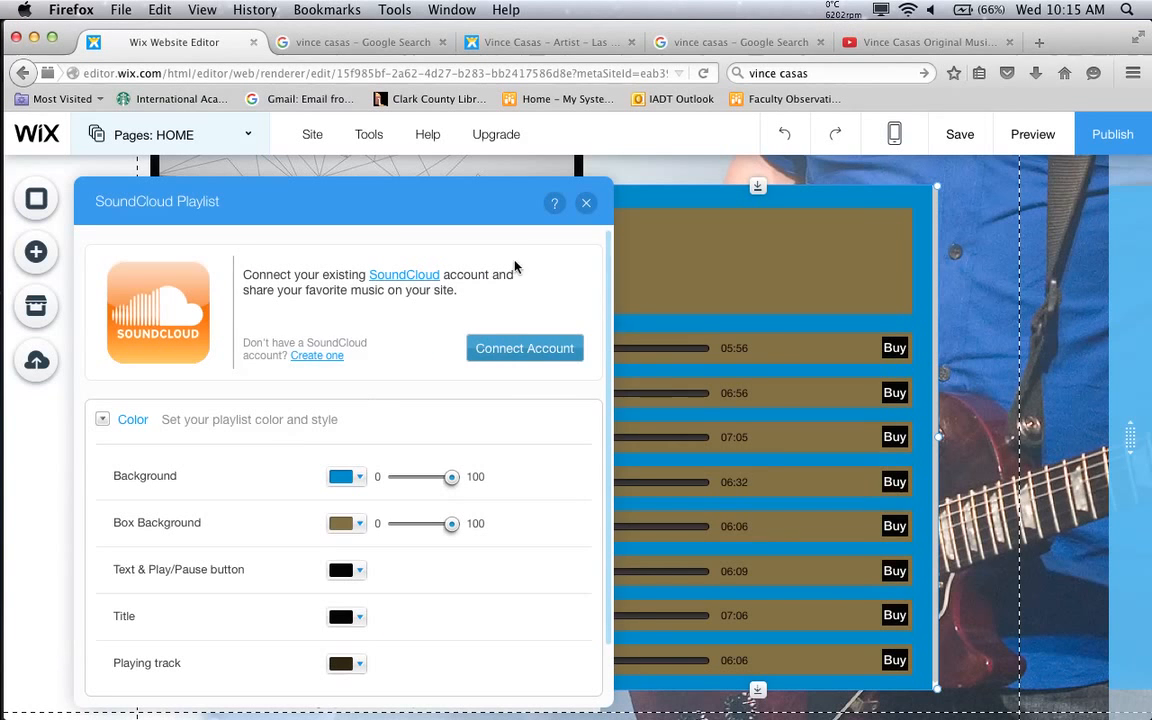
Close the playlist settings and delete the SoundCloud playlist from the page
{"action": "left_click", "coordinate": [586, 203]}
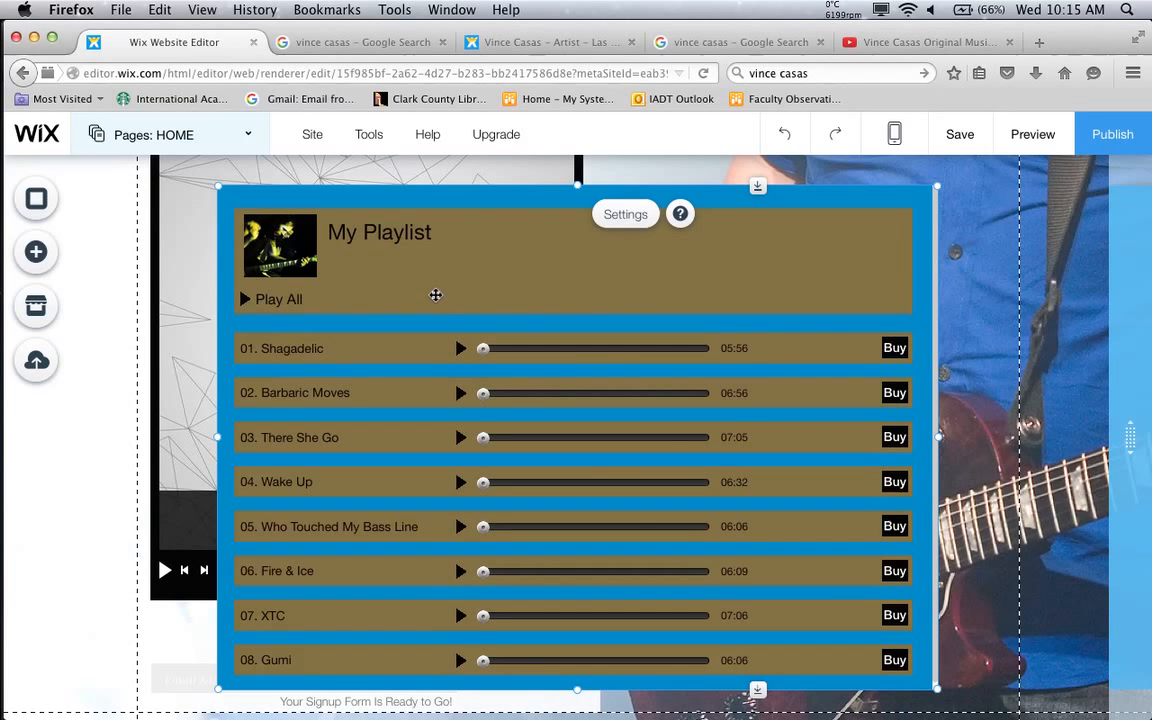
{"action": "key", "text": "Delete"}
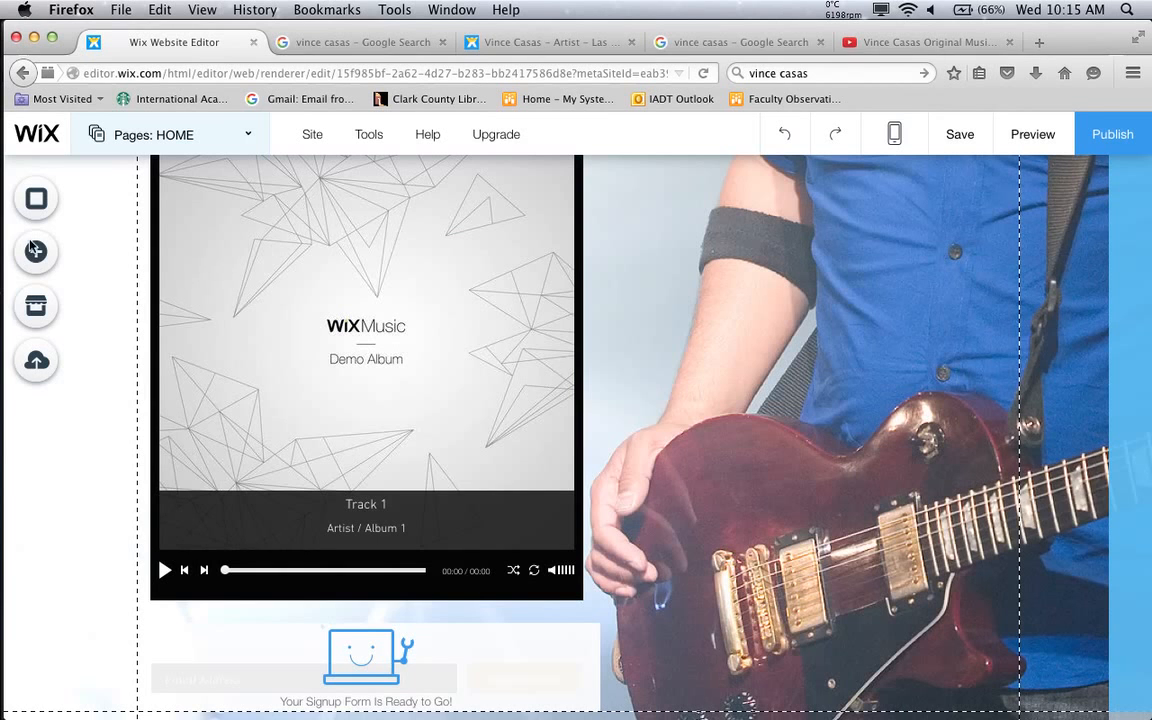
Add an HTML Code element to the page beside the music player and open its settings for entering code
{"action": "left_click", "coordinate": [50, 269]}
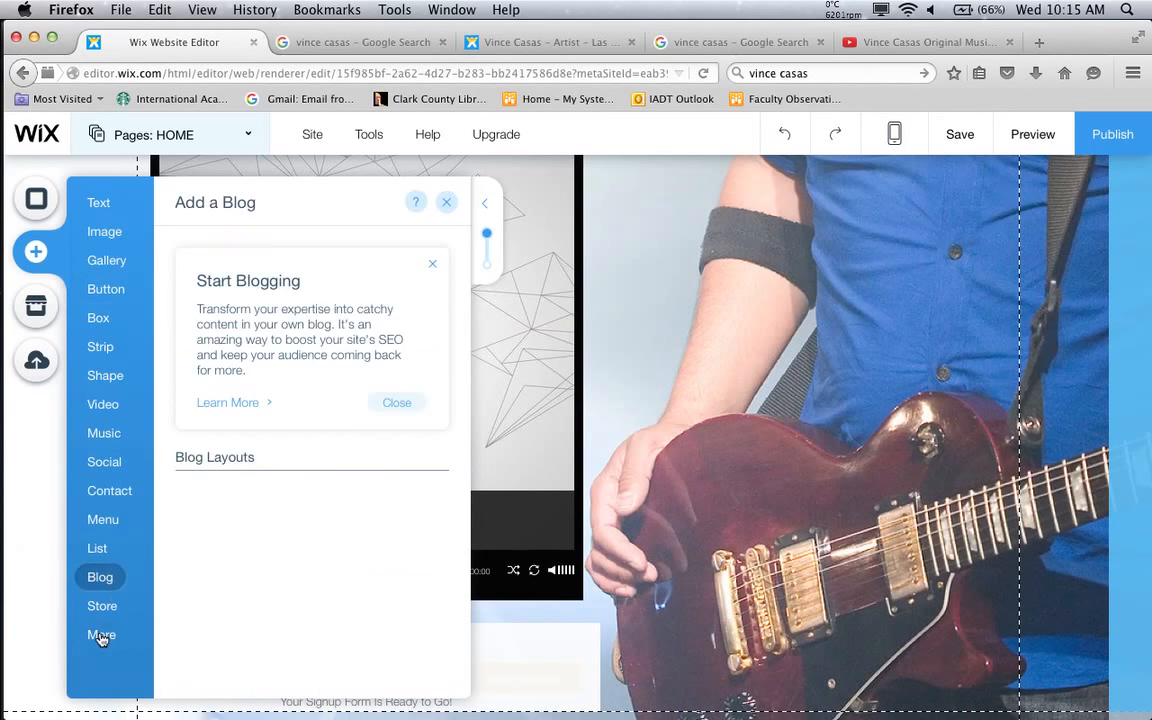
{"action": "mouse_move", "coordinate": [103, 635]}
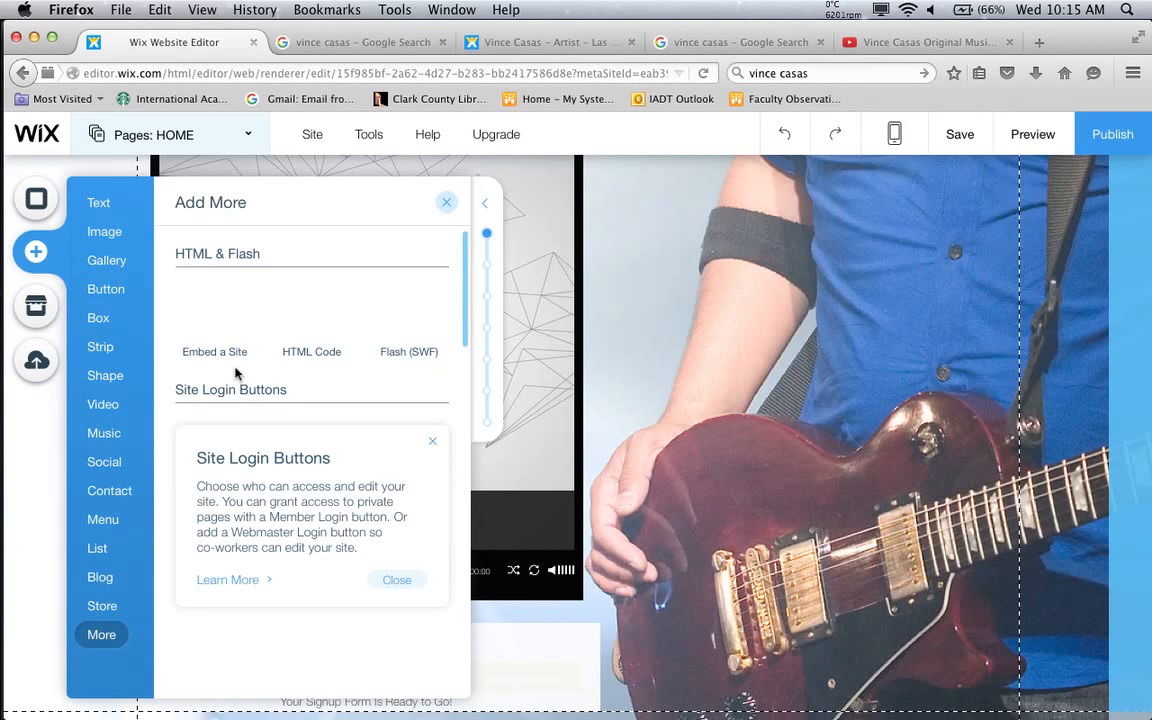
{"action": "left_click", "coordinate": [305, 343]}
{"action": "left_click", "coordinate": [305, 343]}
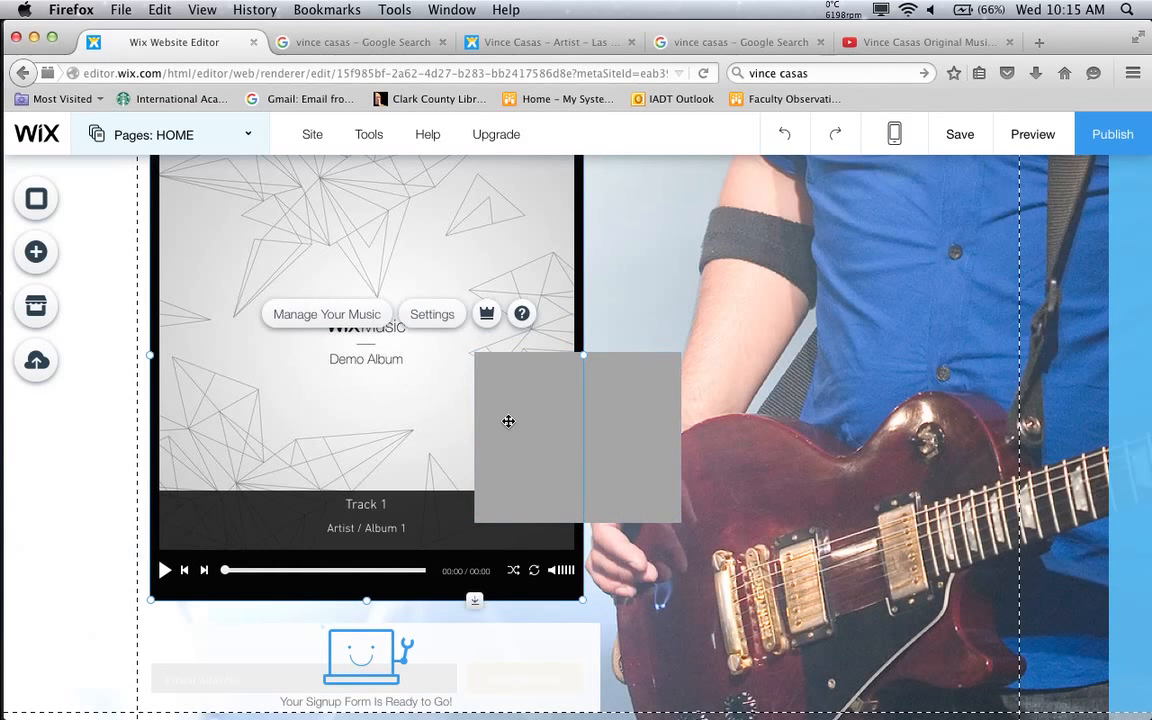
{"action": "left_click", "coordinate": [558, 391]}
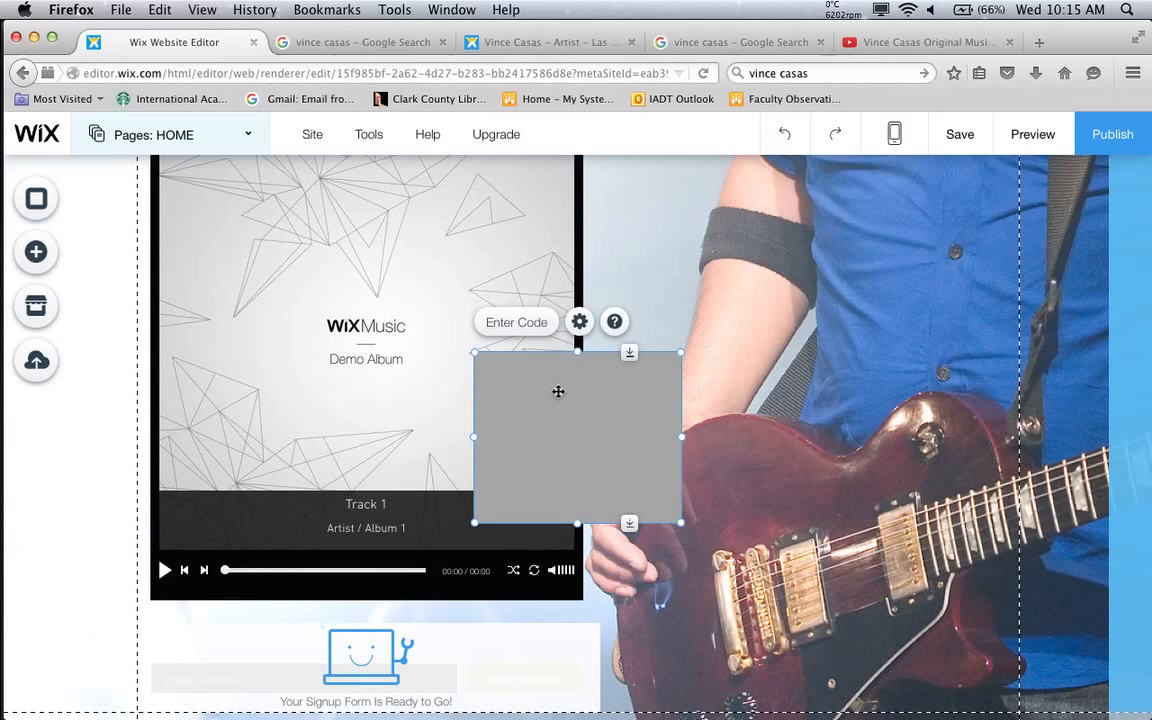
{"action": "left_click", "coordinate": [535, 325]}
{"action": "left_click", "coordinate": [537, 330]}
{"action": "left_click", "coordinate": [536, 328]}
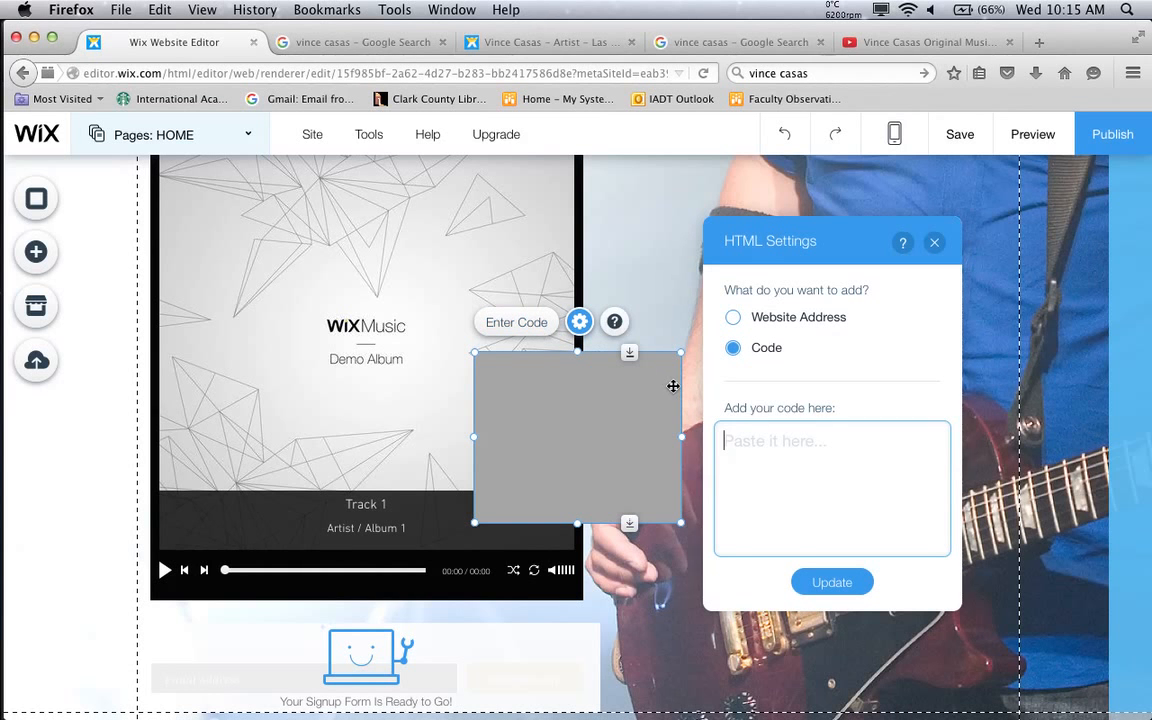
Open the SoundCloud website in a new browser tab and try to sign in with the prefilled credentials
{"action": "left_click", "coordinate": [1039, 42]}
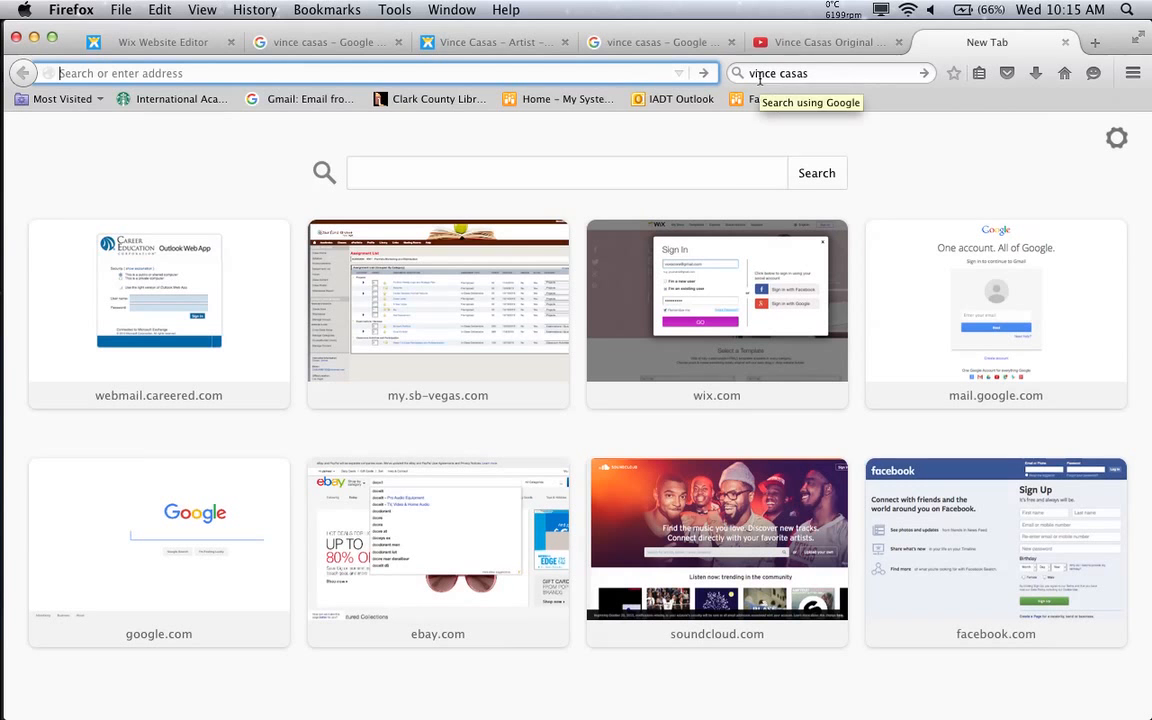
{"action": "type", "text": "www.s"}
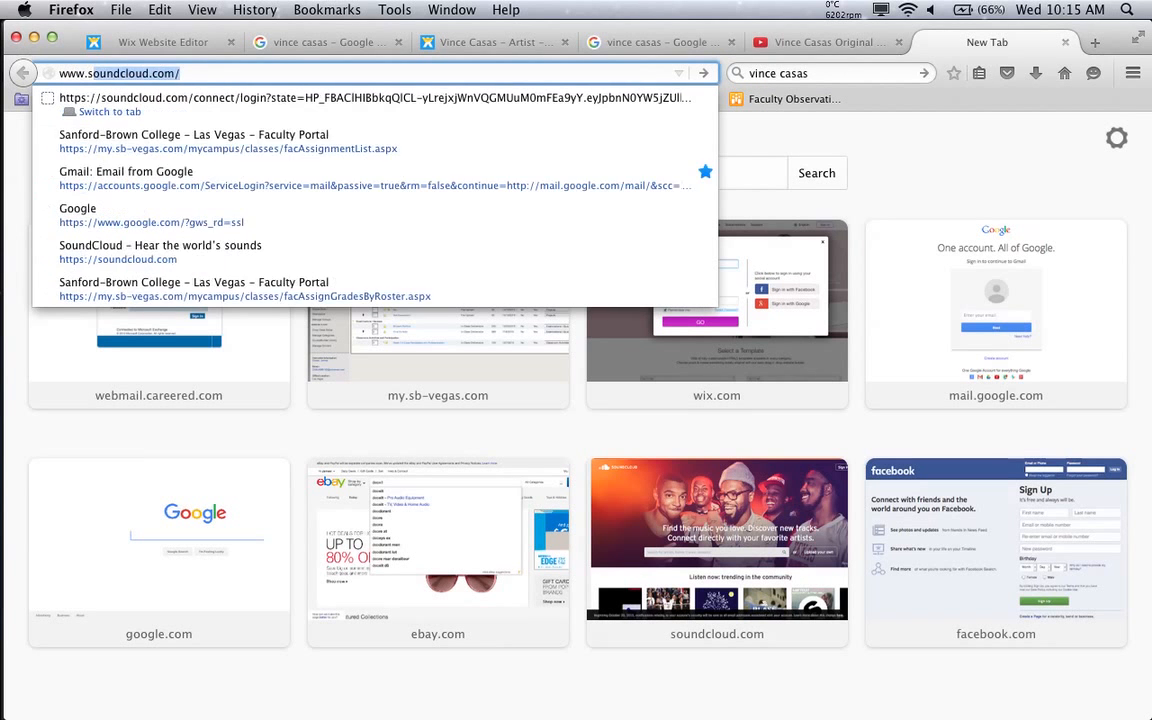
{"action": "type", "text": "o"}
{"action": "key", "text": "Return"}
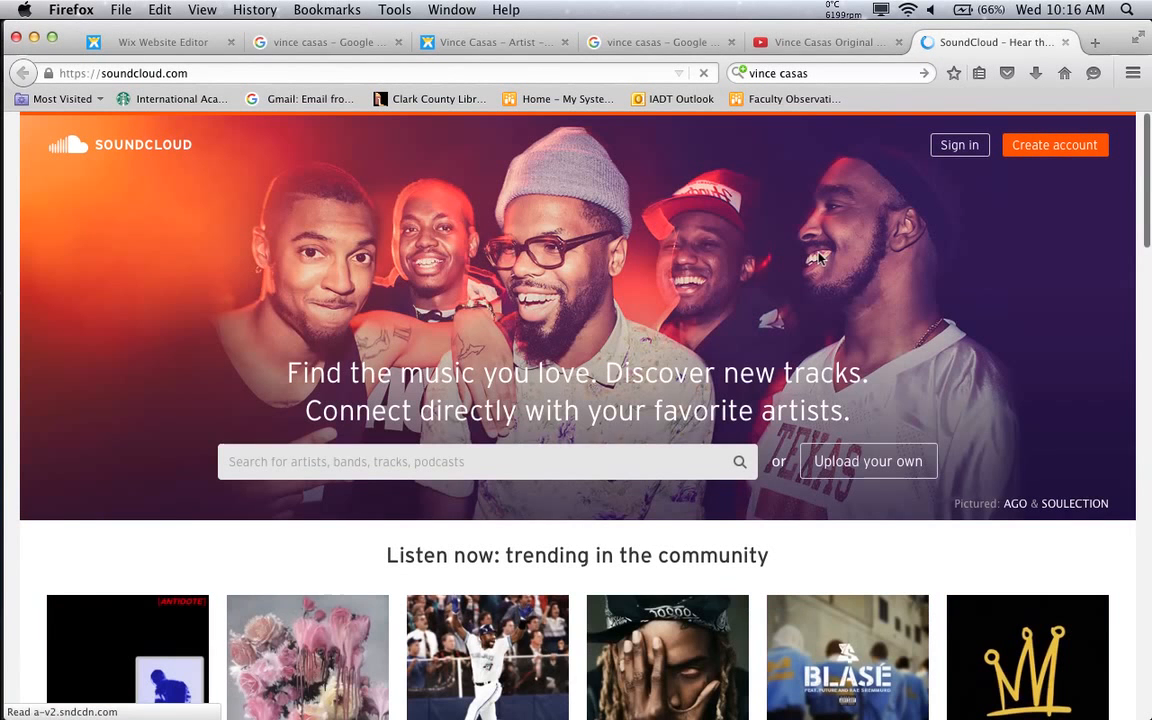
{"action": "left_click", "coordinate": [959, 145]}
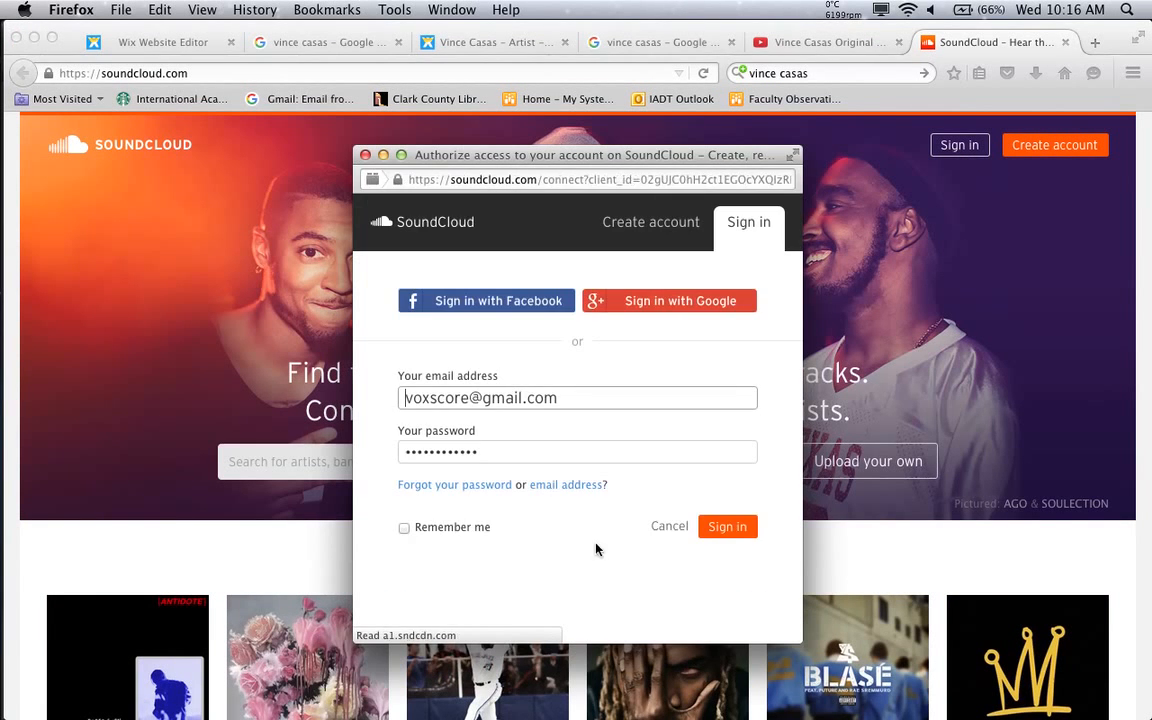
{"action": "left_click", "coordinate": [718, 528]}
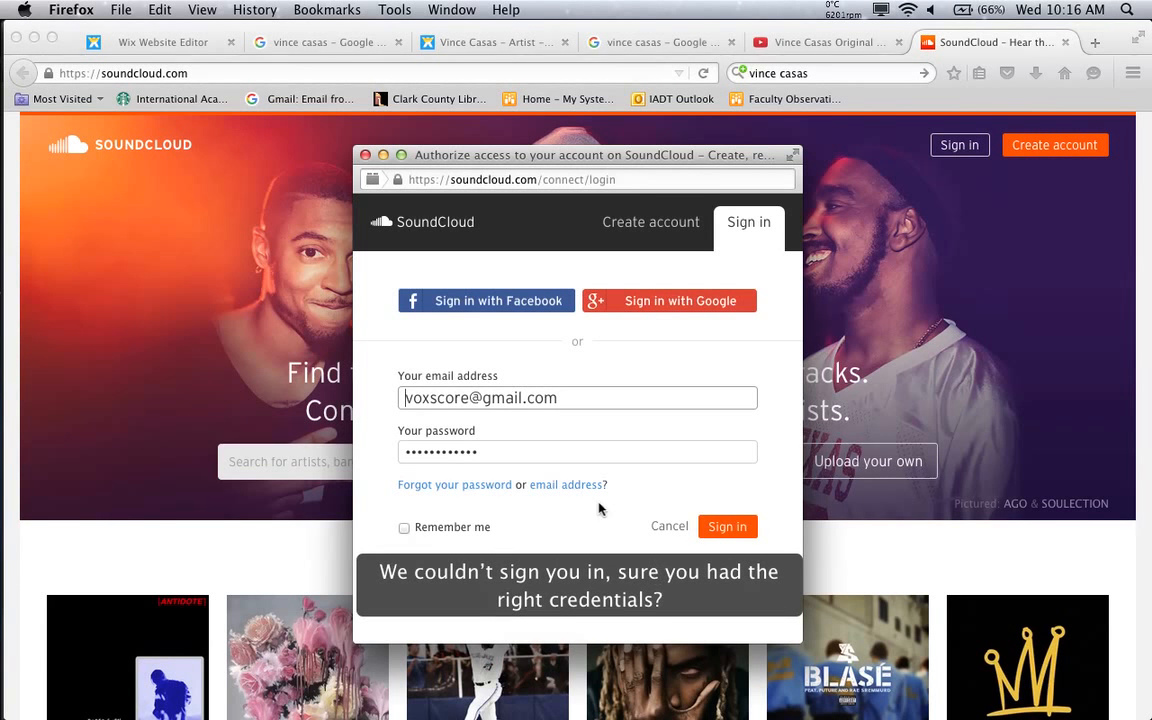
Switch to Finder and open a new window ready for a file search
{"action": "key", "text": "super+Tab"}
{"action": "key", "text": "super+Tab"}
{"action": "key", "text": "super+Tab"}
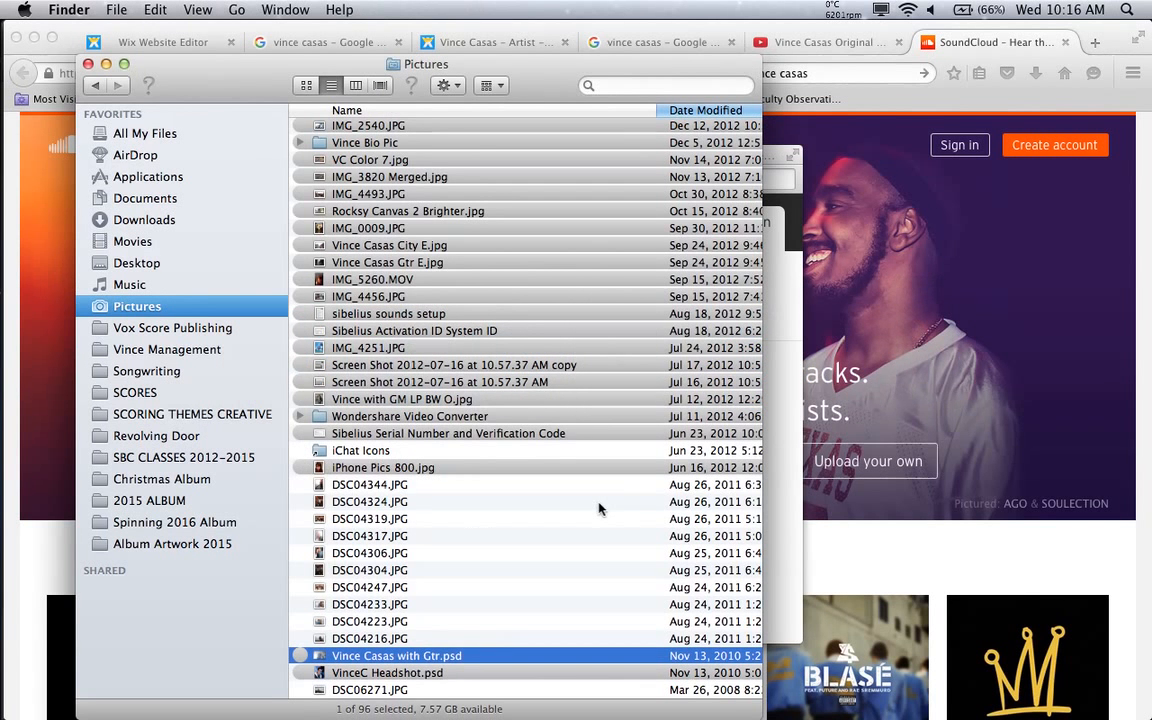
{"action": "key", "text": "super+n"}
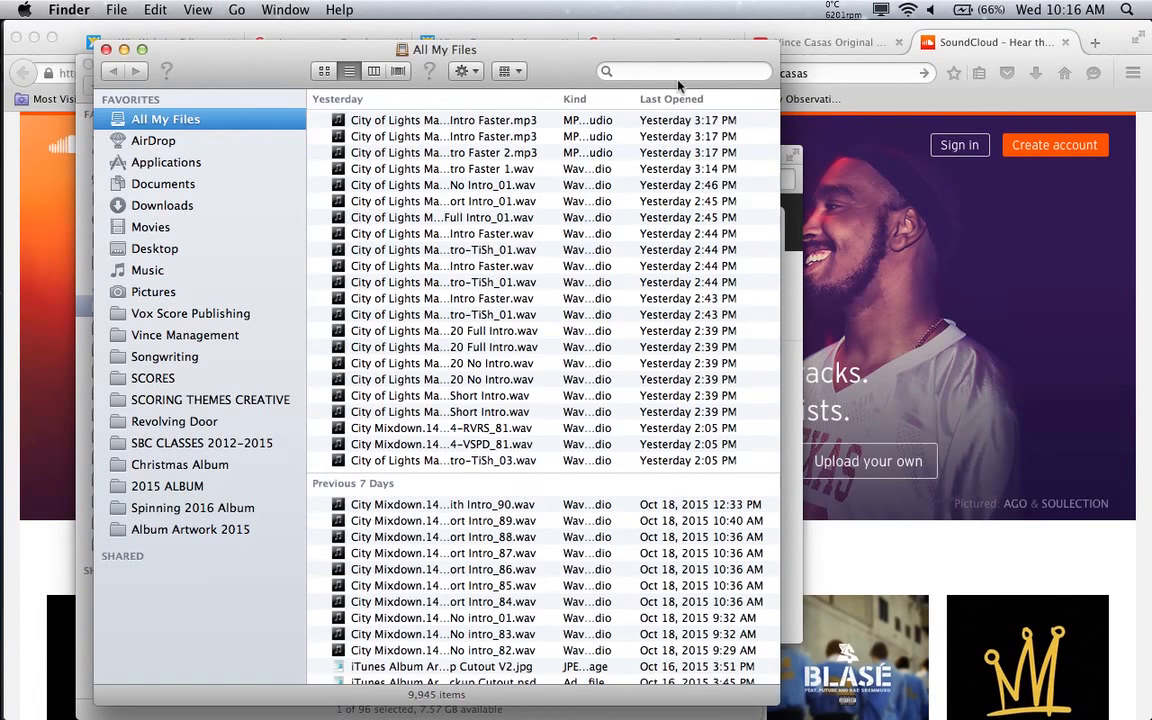
{"action": "left_click", "coordinate": [676, 72]}
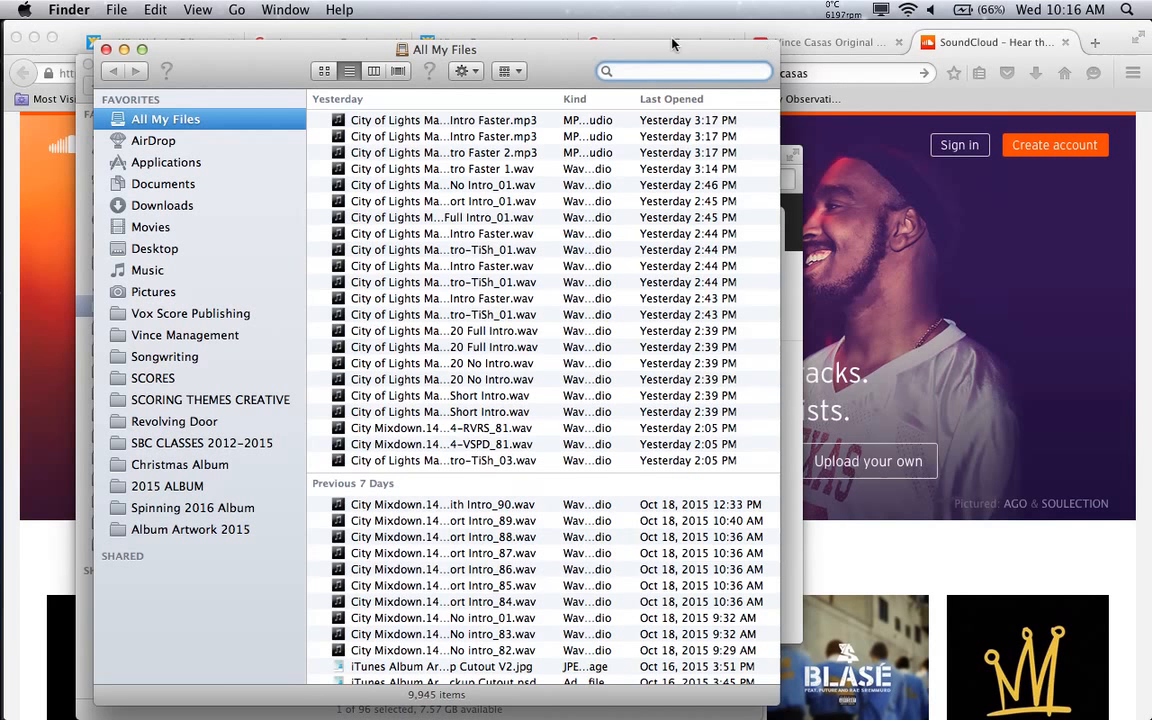
Switch back to the Wix Website Editor page with the HTML element's settings
{"action": "left_click", "coordinate": [82, 52]}
{"action": "left_click", "coordinate": [82, 52]}
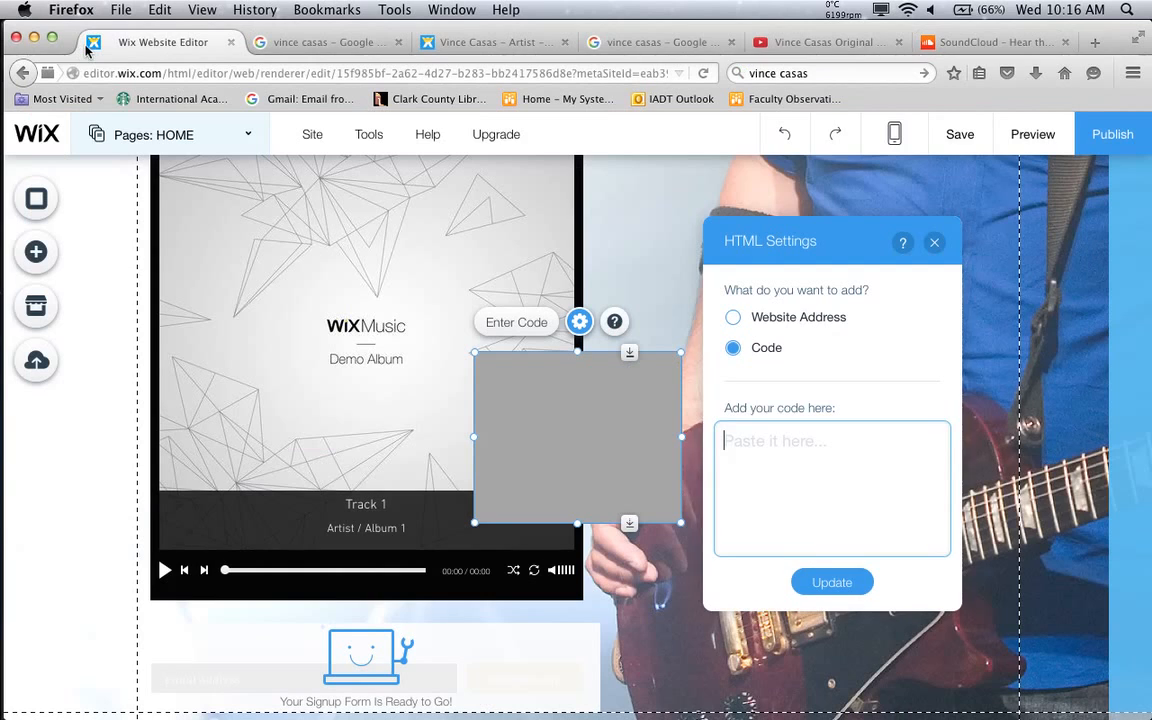
Switch to the musician's existing Wix site and view the SoundCloud players on its Music page
{"action": "left_click", "coordinate": [495, 43]}
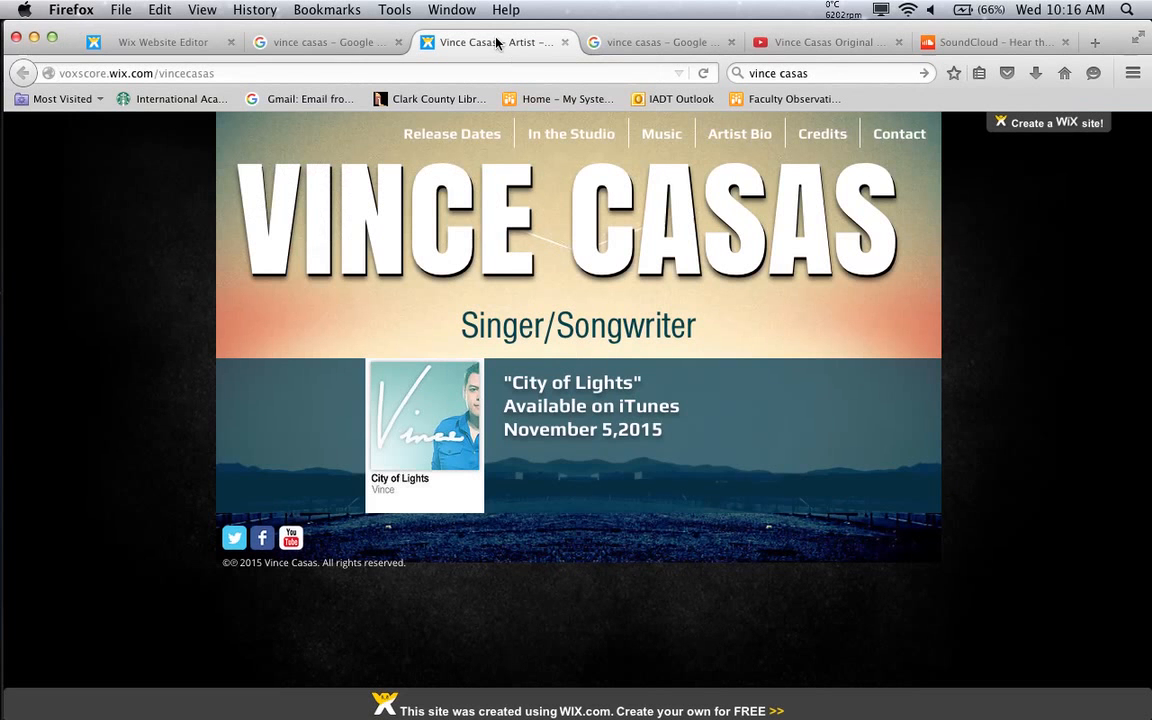
{"action": "left_click", "coordinate": [675, 139]}
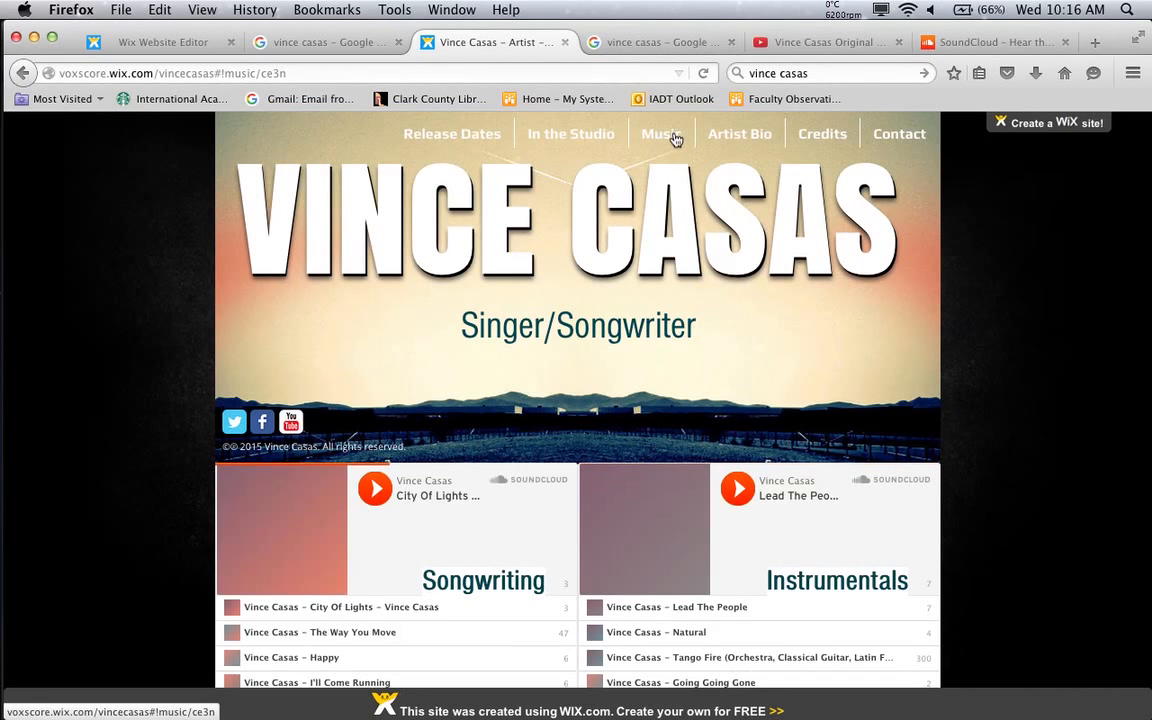
{"action": "scroll", "coordinate": [1115, 524], "scroll_direction": "down", "scroll_amount": 5}
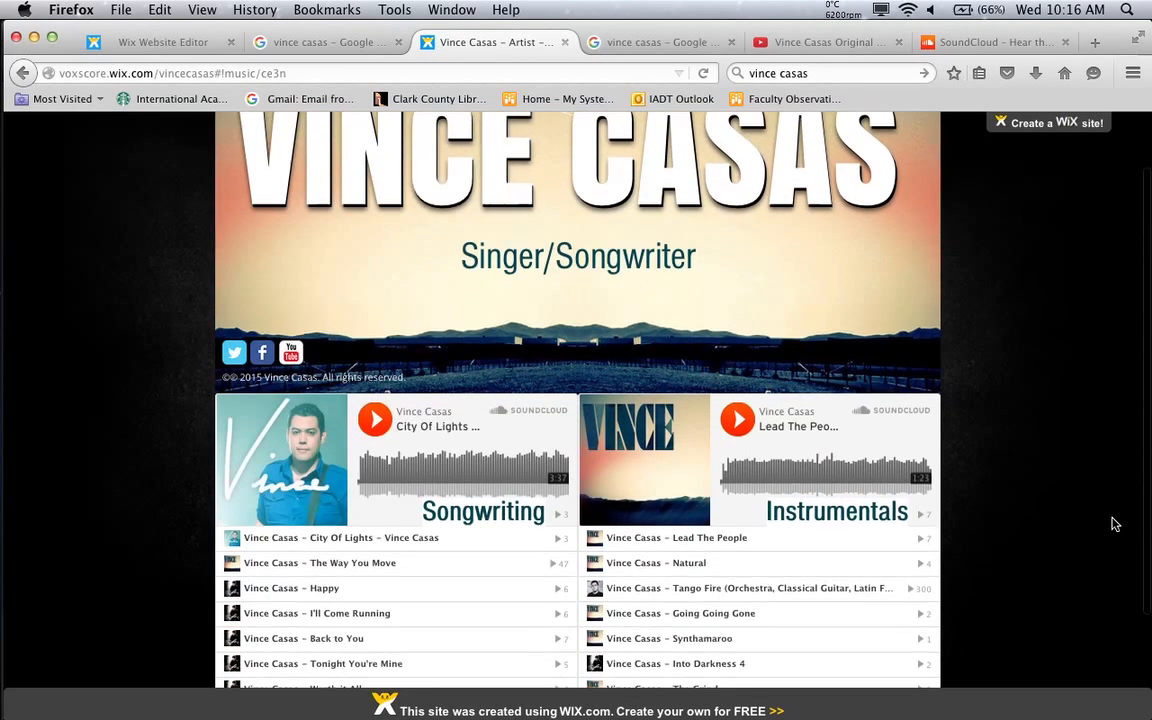
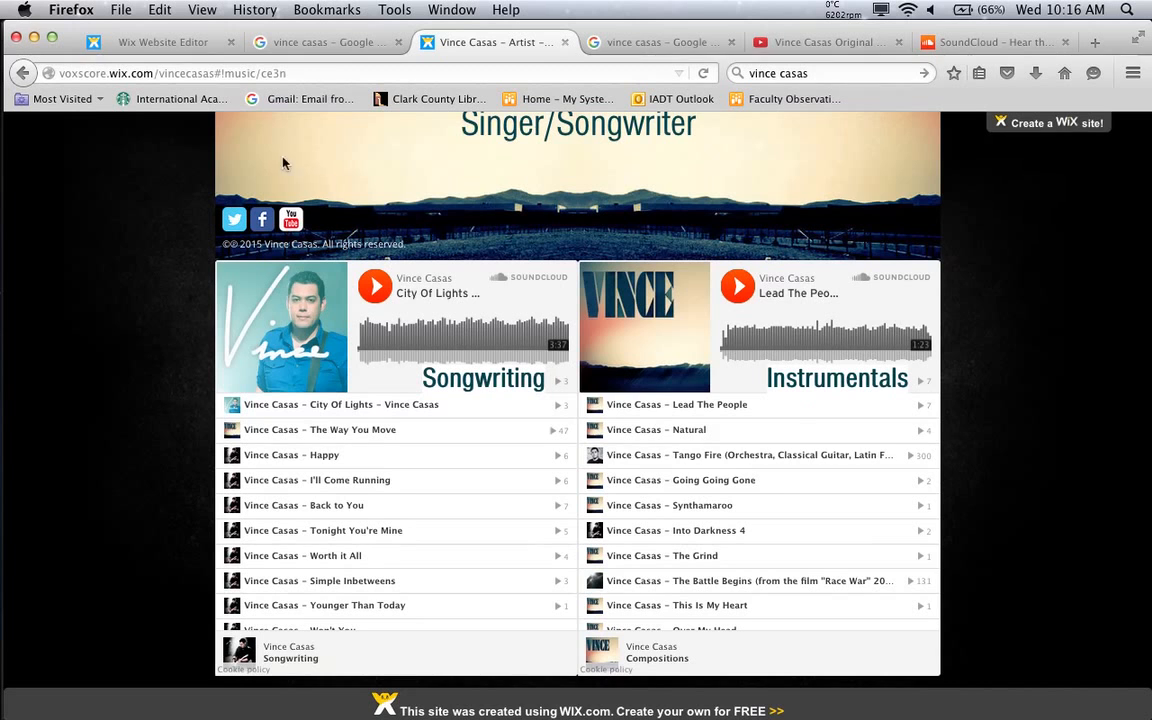
Return to the Wix Website Editor, close the HTML settings and delete the empty HTML element
{"action": "left_click", "coordinate": [172, 42]}
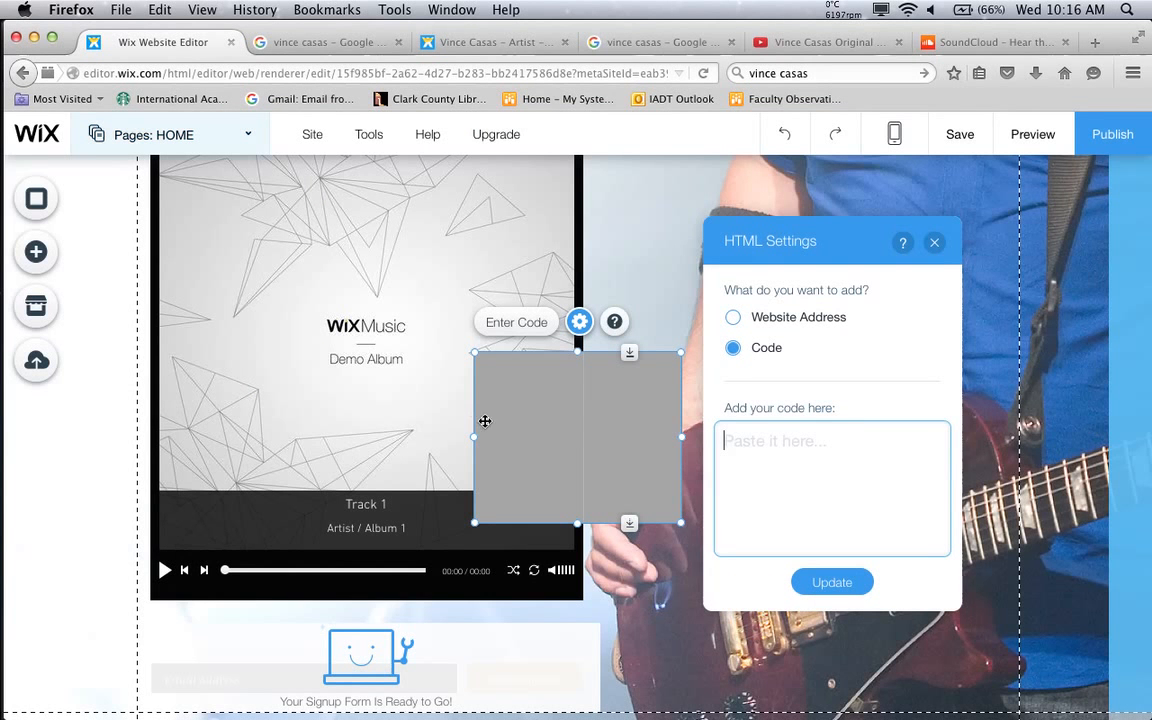
{"action": "left_click", "coordinate": [935, 244]}
{"action": "key", "text": "Delete"}
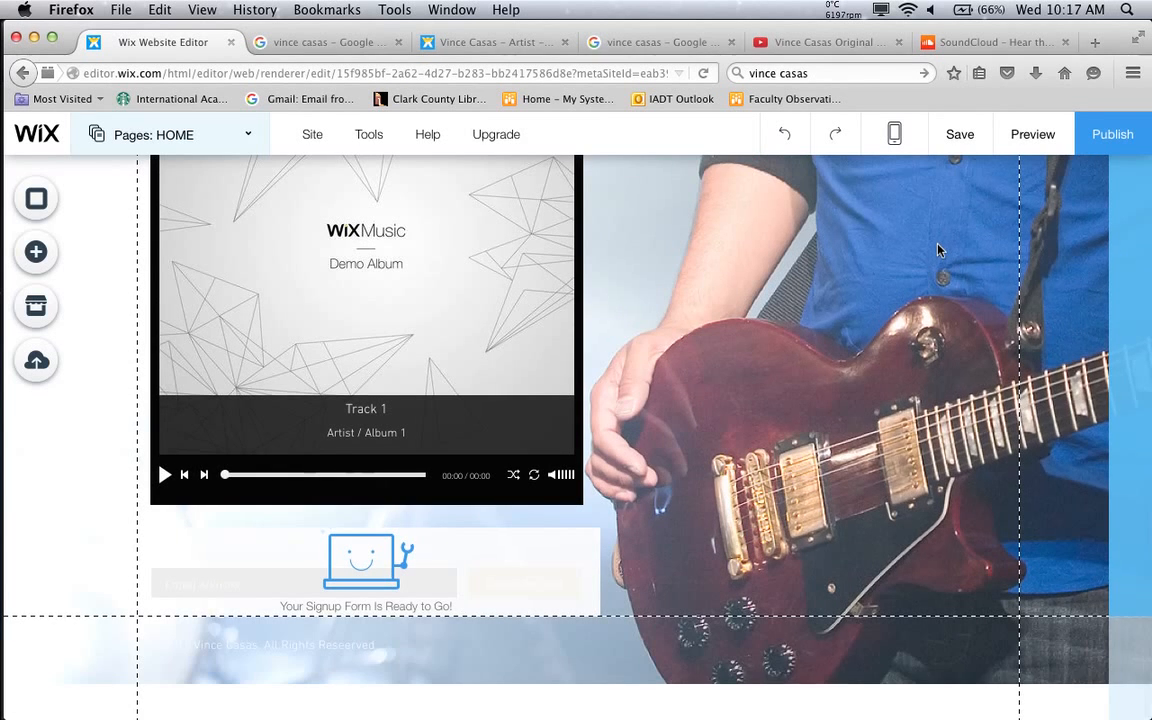
Open the header social bar's link settings and check which address the Facebook icon links to
{"action": "scroll", "coordinate": [938, 250], "scroll_direction": "up", "scroll_amount": 10}
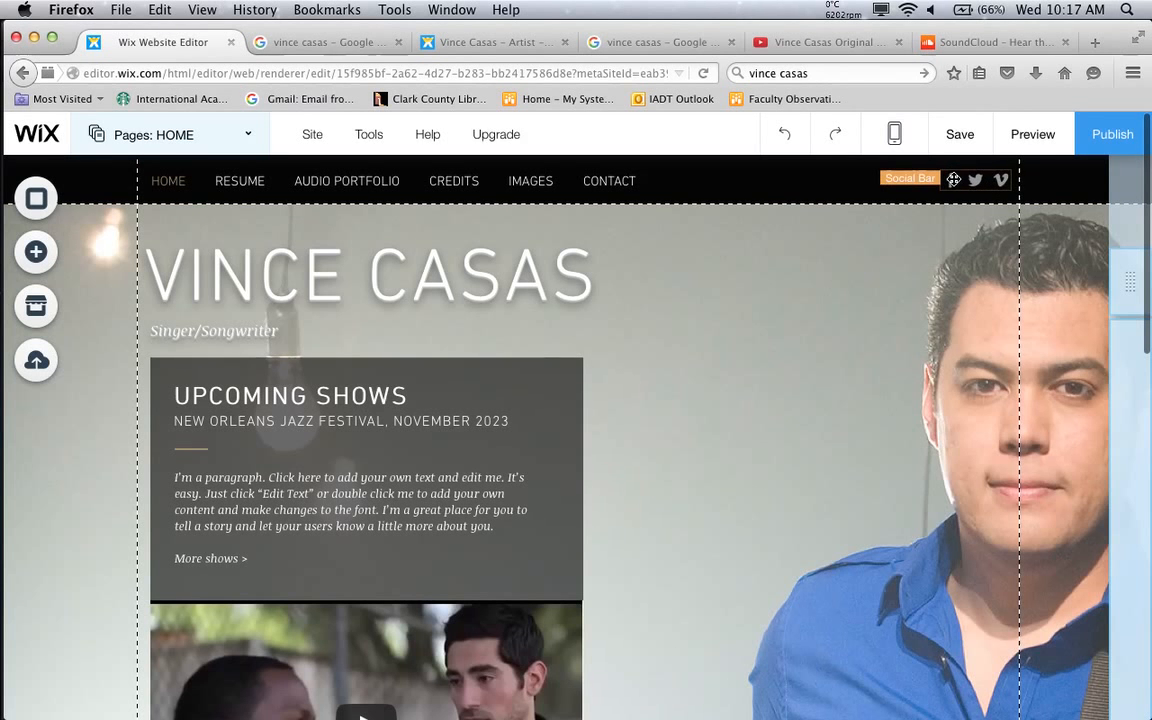
{"action": "left_click", "coordinate": [953, 179]}
{"action": "left_click", "coordinate": [953, 179]}
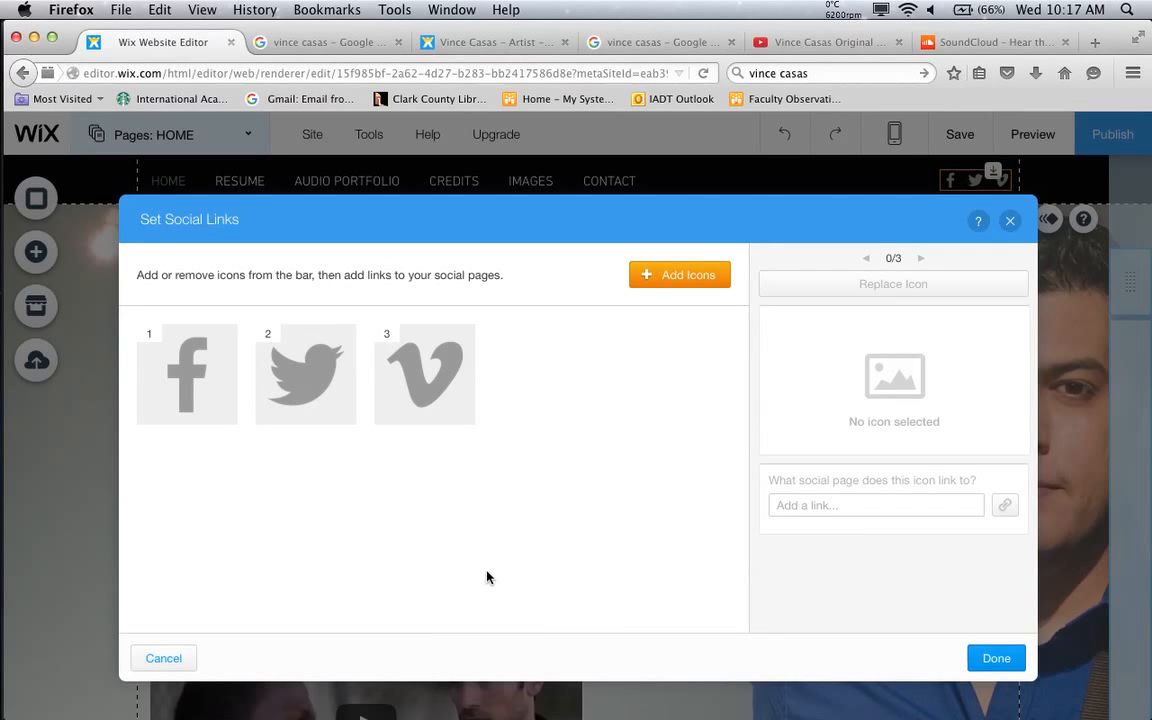
{"action": "left_click", "coordinate": [210, 414]}
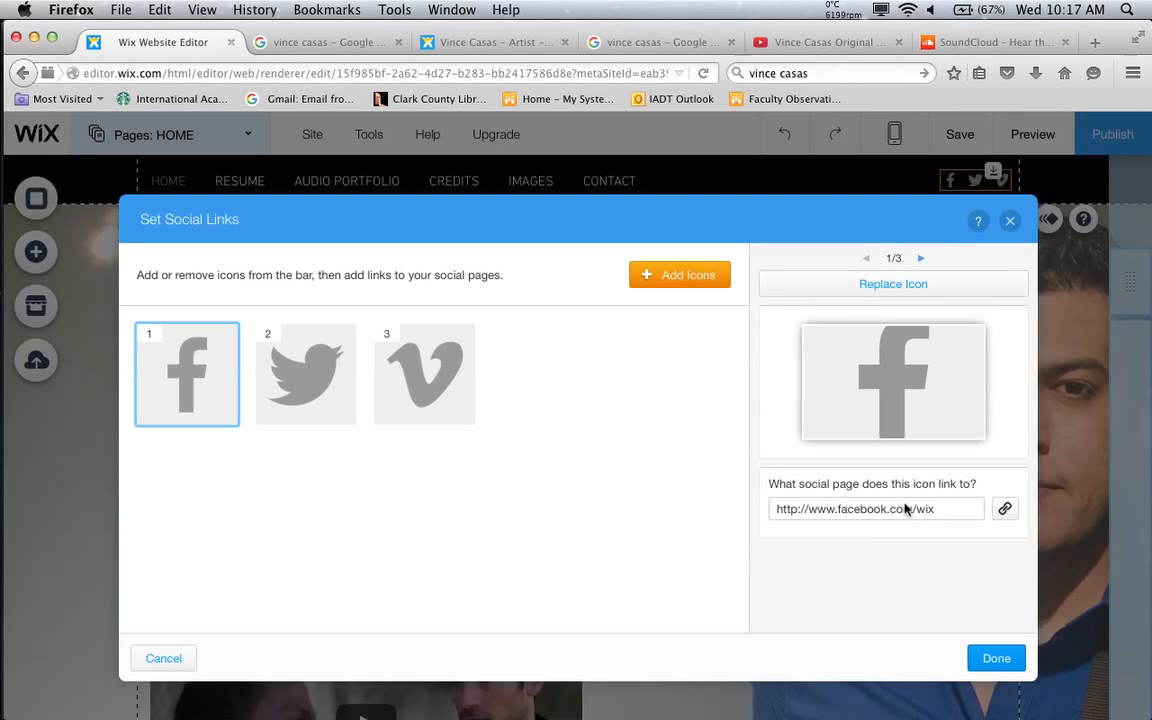
{"action": "left_click", "coordinate": [996, 658]}
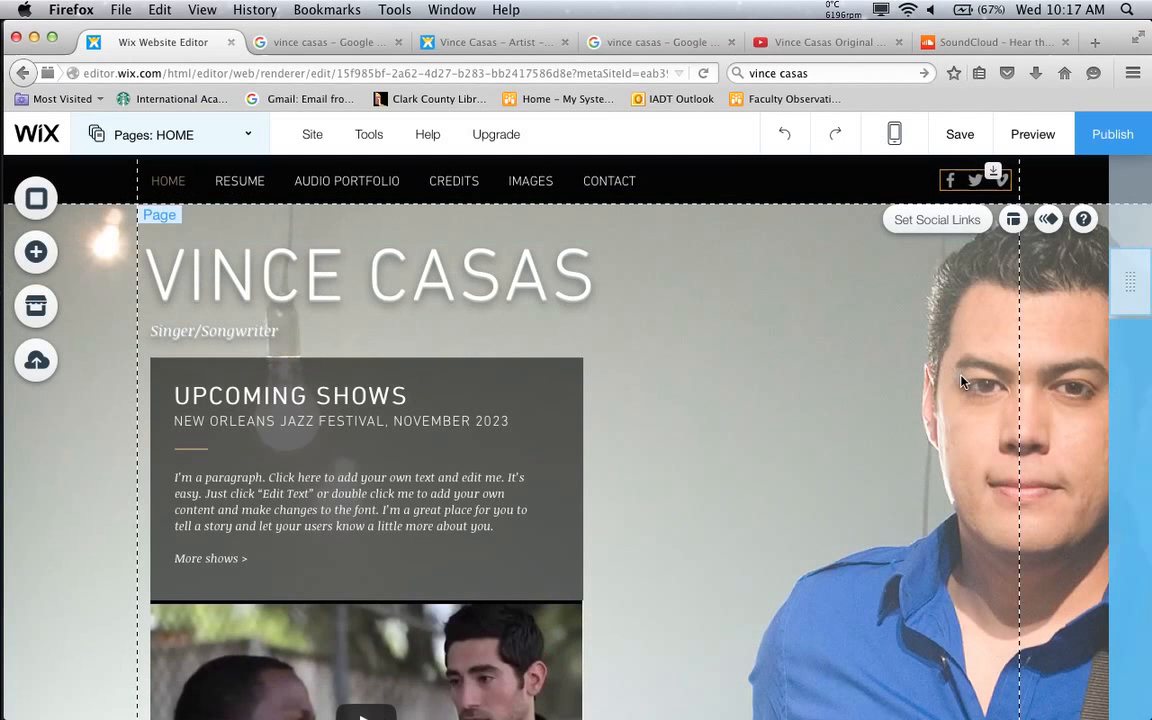
Open the Twitter profile from the musician's existing site and copy its web address
{"action": "left_click", "coordinate": [405, 42]}
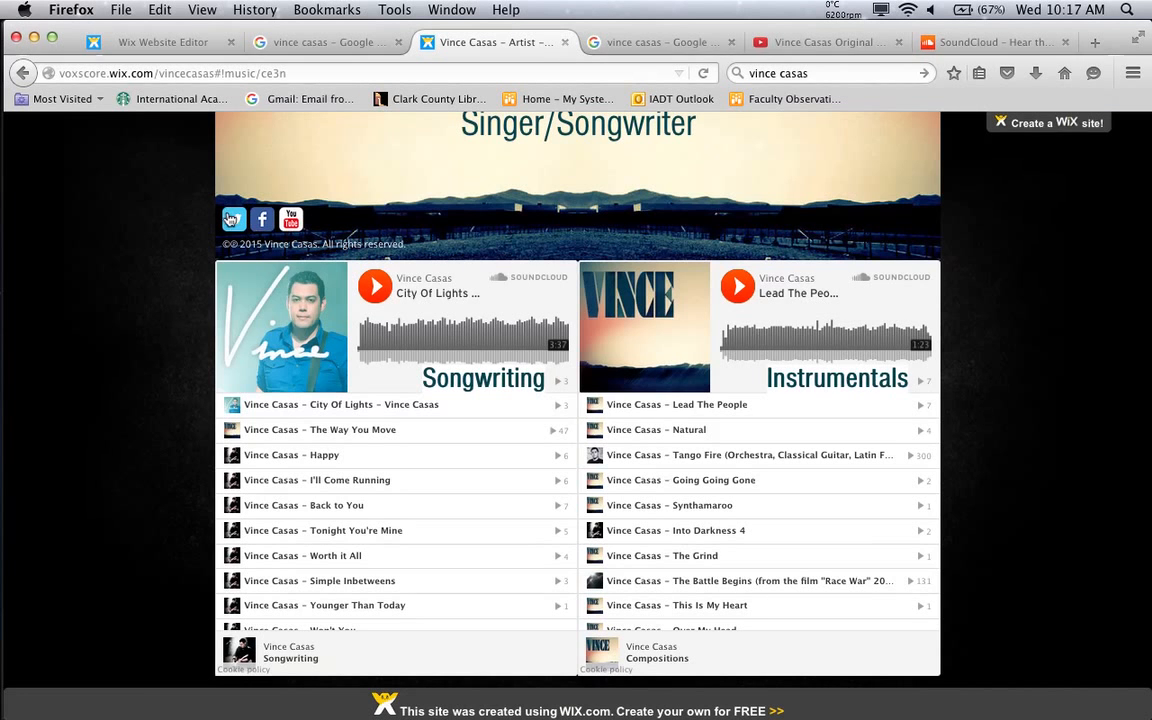
{"action": "left_click", "coordinate": [233, 221]}
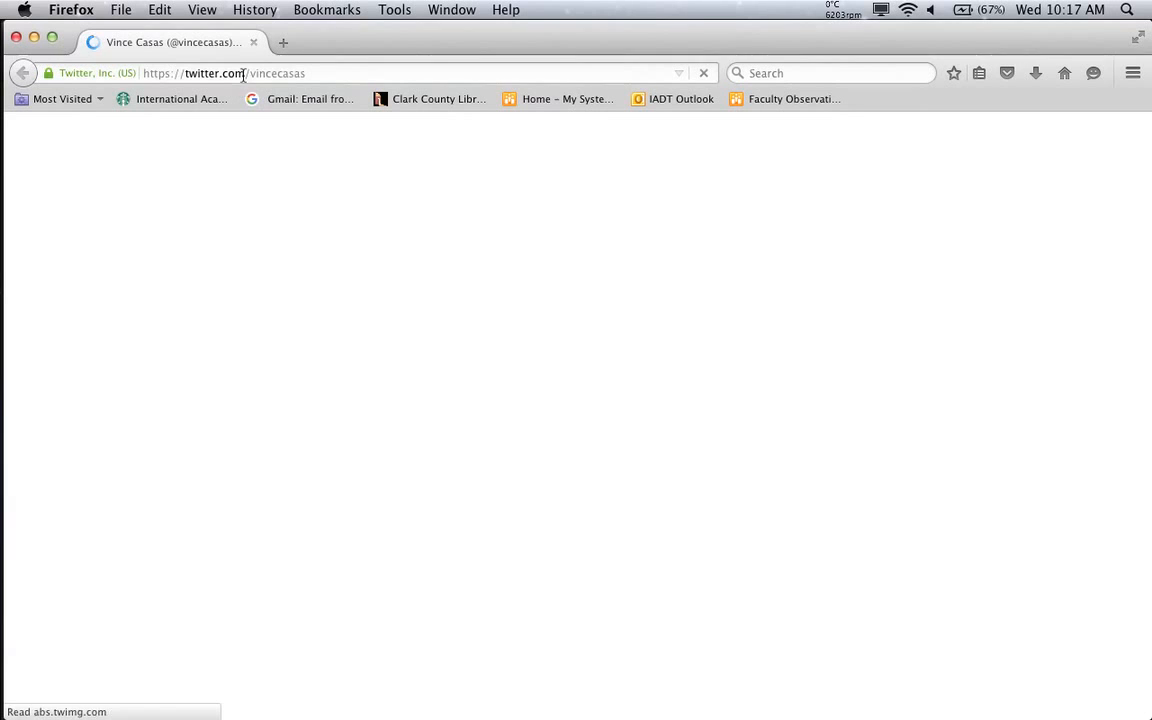
{"action": "left_click", "coordinate": [257, 72]}
{"action": "key", "text": "super+c"}
{"action": "left_click_drag", "start_coordinate": [338, 36], "coordinate": [442, 198]}
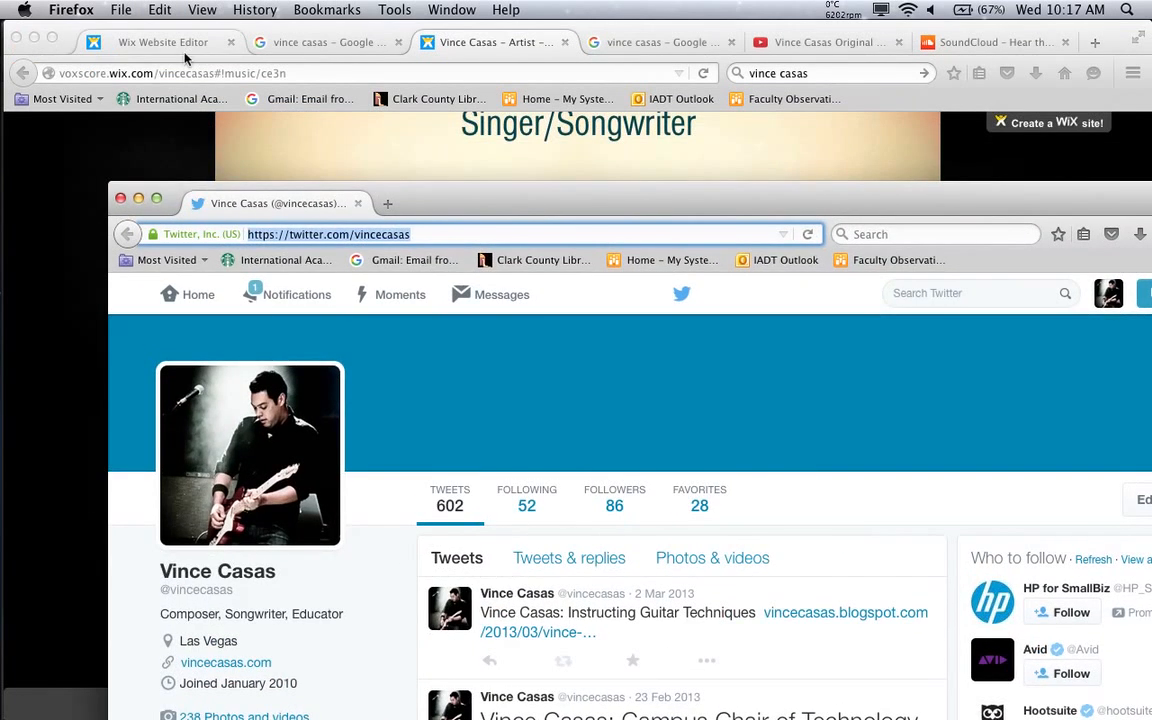
In the Wix Website Editor, set the social bar's Twitter icon to link to the copied Twitter profile address
{"action": "left_click", "coordinate": [165, 45]}
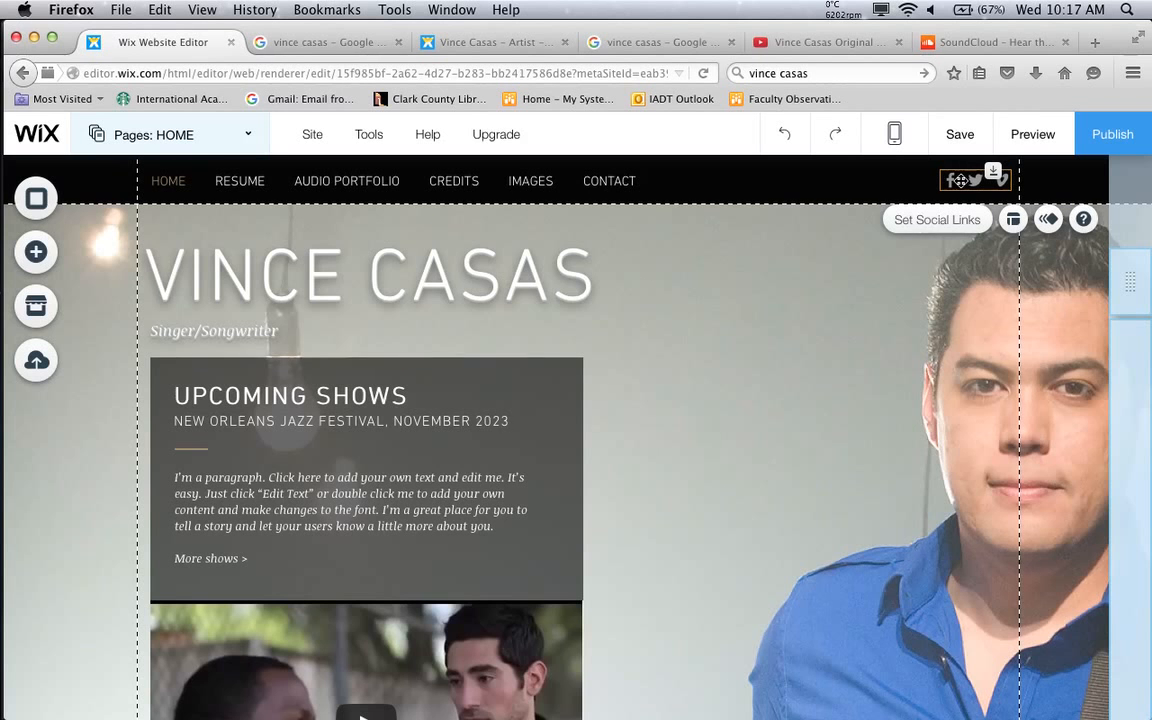
{"action": "double_click", "coordinate": [1002, 180]}
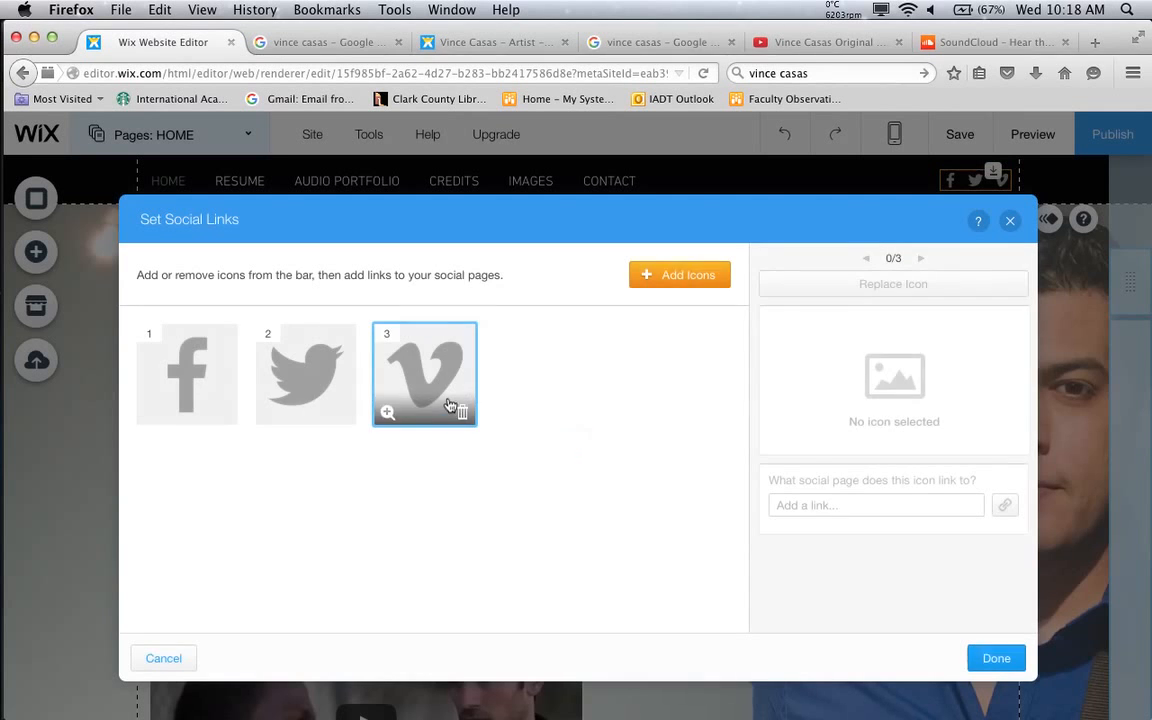
{"action": "left_click", "coordinate": [305, 372]}
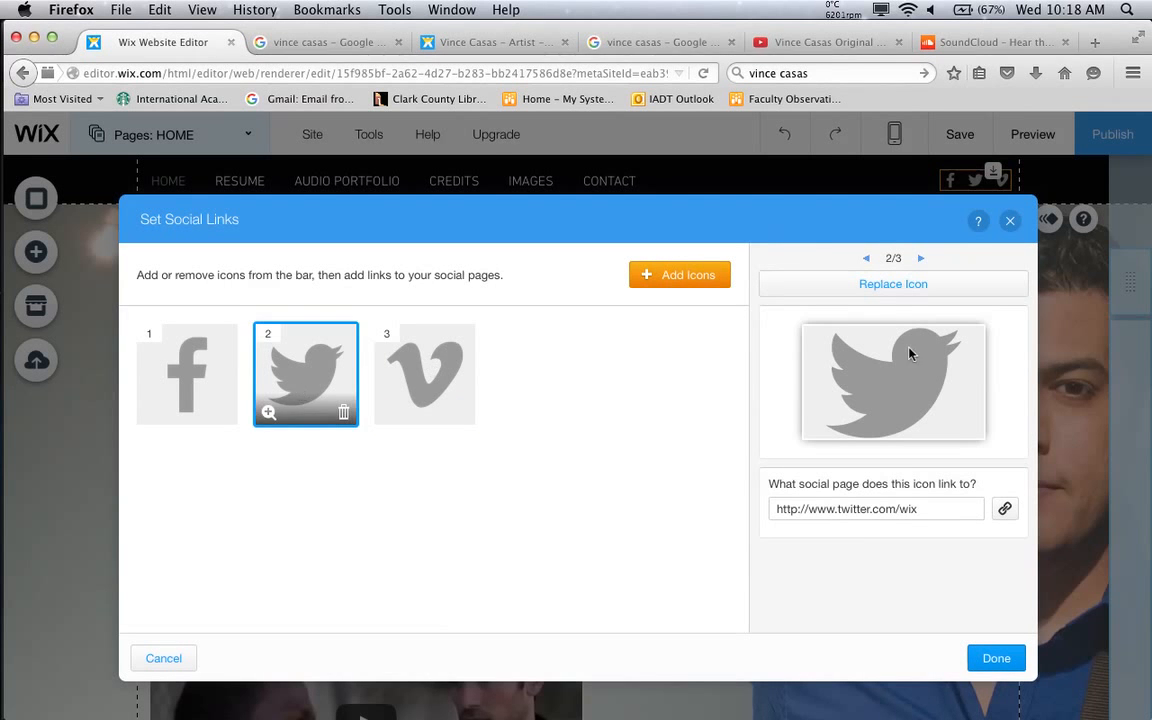
{"action": "left_click", "coordinate": [875, 512]}
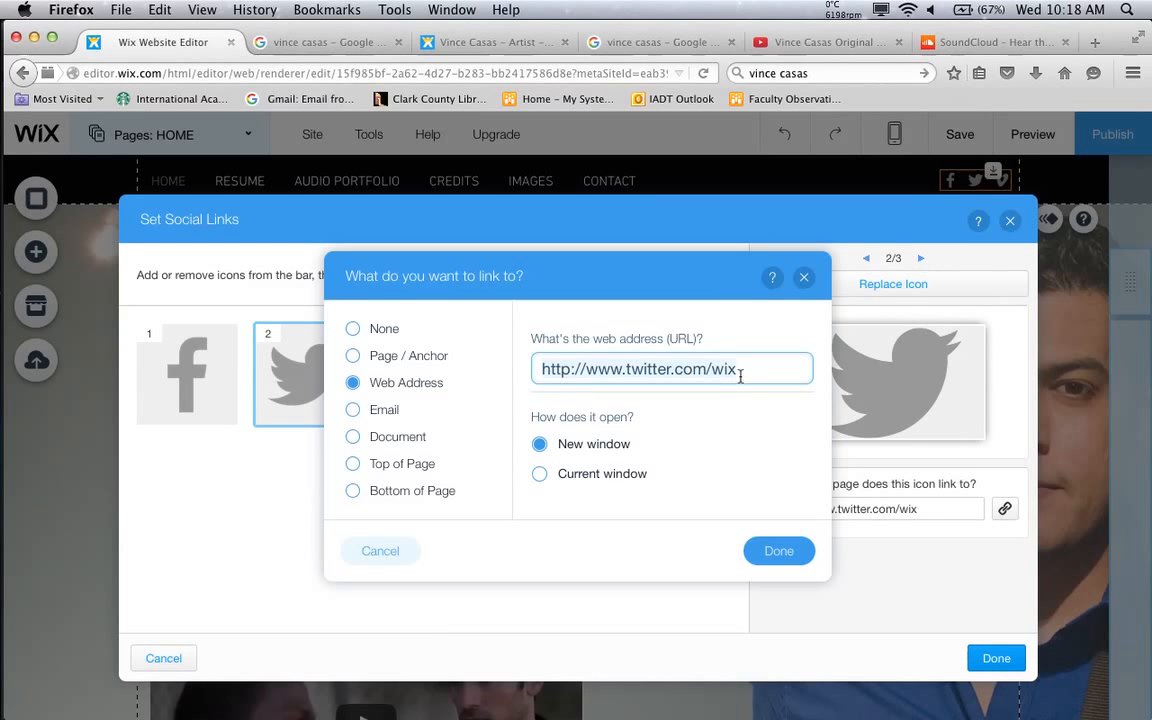
{"action": "key", "text": "ctrl+a"}
{"action": "key", "text": "ctrl+v"}
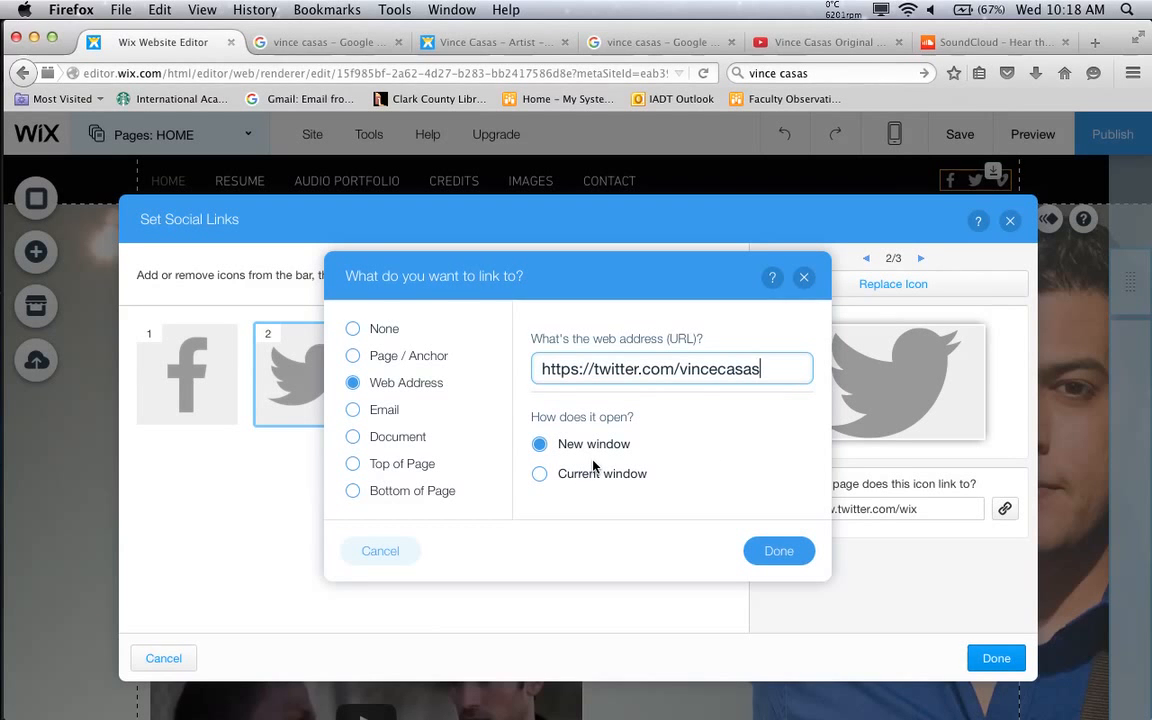
{"action": "left_click", "coordinate": [784, 550]}
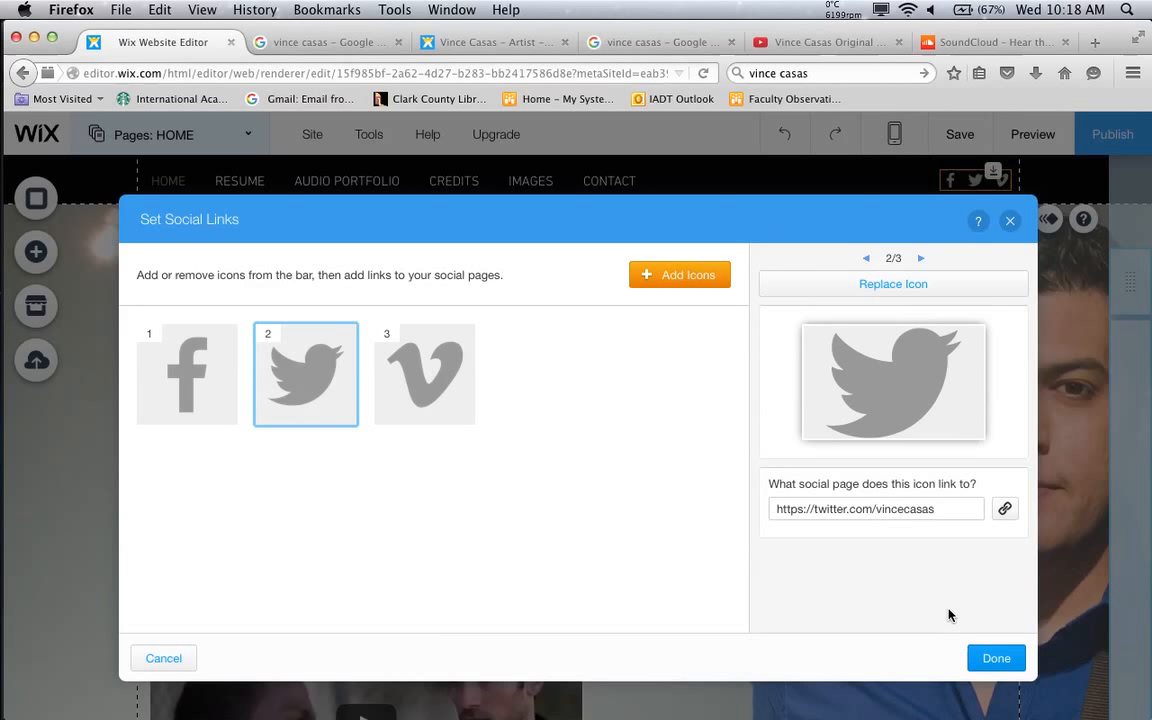
{"action": "left_click", "coordinate": [1012, 661]}
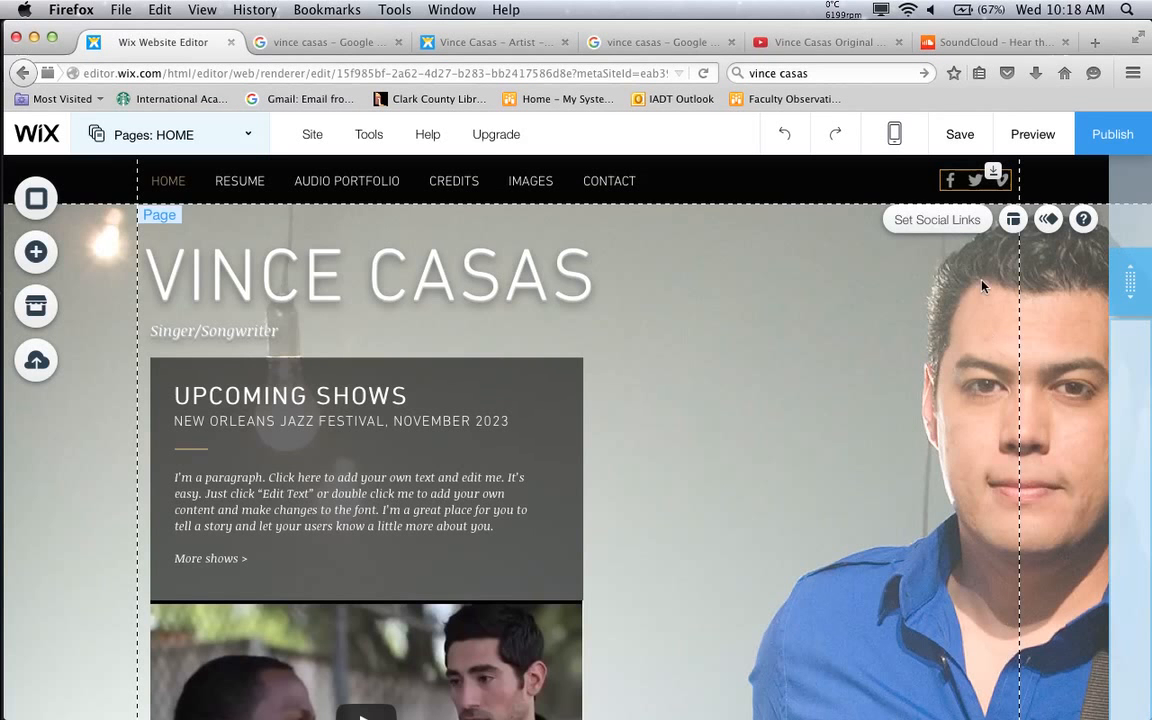
Open the Facebook page from the musician's existing site and copy its web address
{"action": "left_click", "coordinate": [462, 50]}
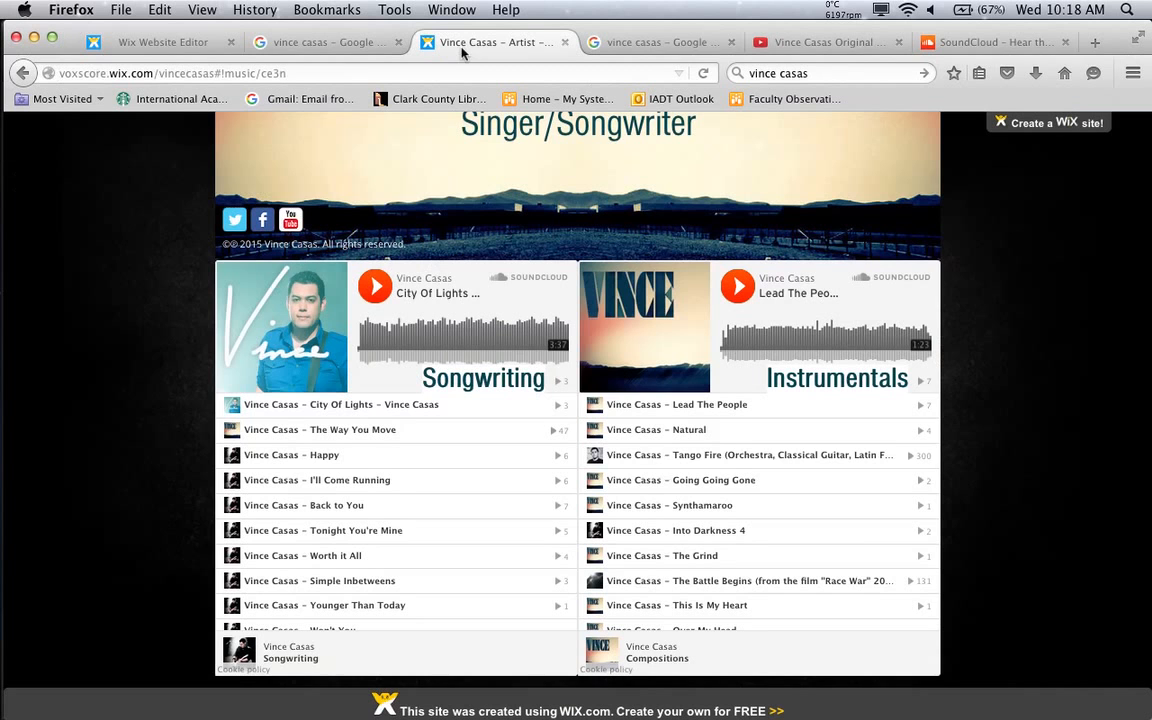
{"action": "left_click", "coordinate": [268, 224]}
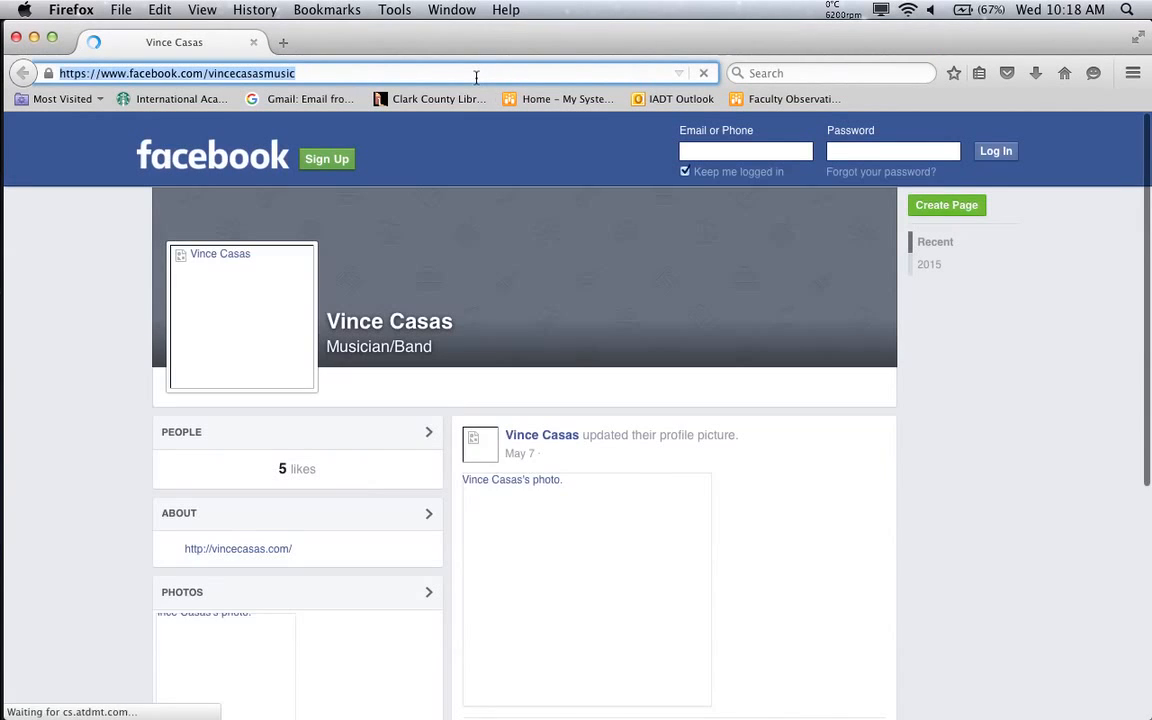
{"action": "left_click_drag", "start_coordinate": [463, 33], "coordinate": [639, 209]}
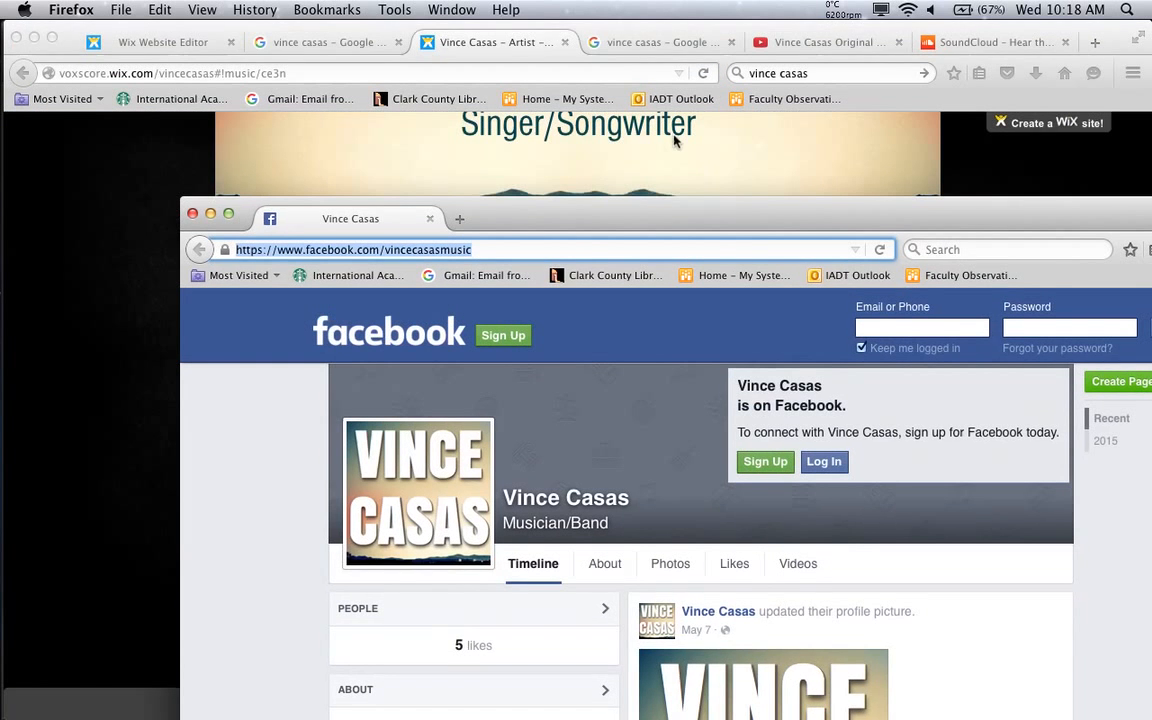
In the Wix Website Editor, set the social bar's Facebook icon to link to the copied Facebook page address
{"action": "left_click", "coordinate": [187, 38]}
{"action": "left_click", "coordinate": [181, 43]}
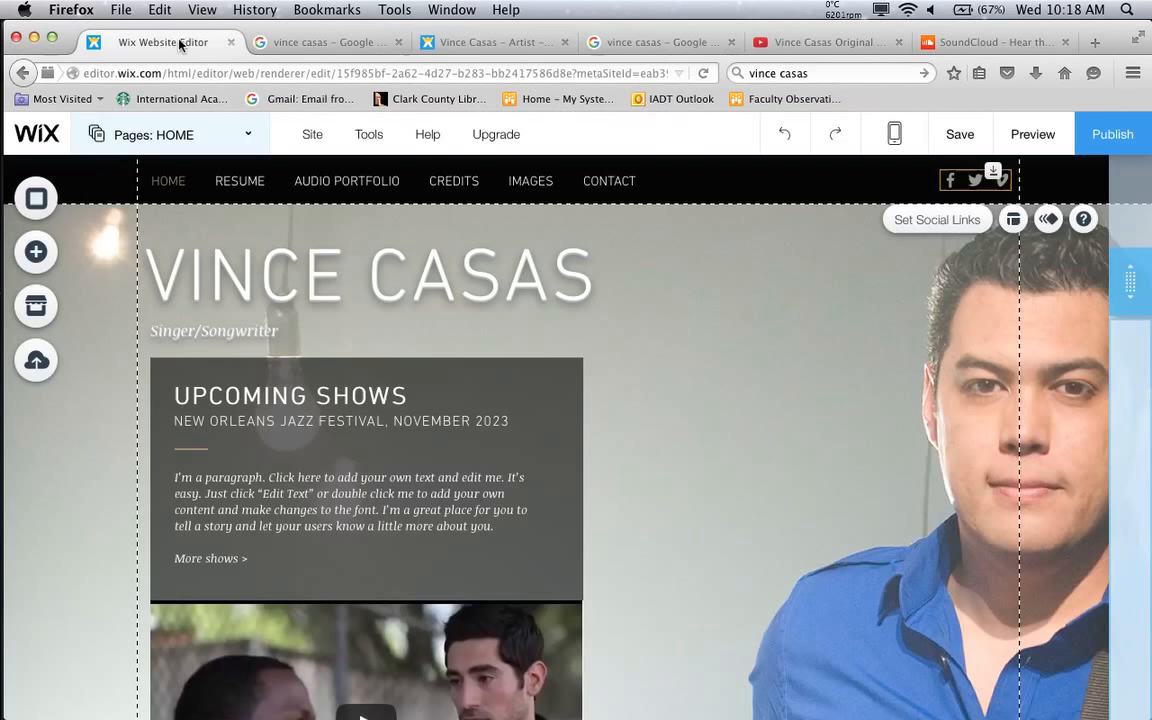
{"action": "mouse_move", "coordinate": [962, 133]}
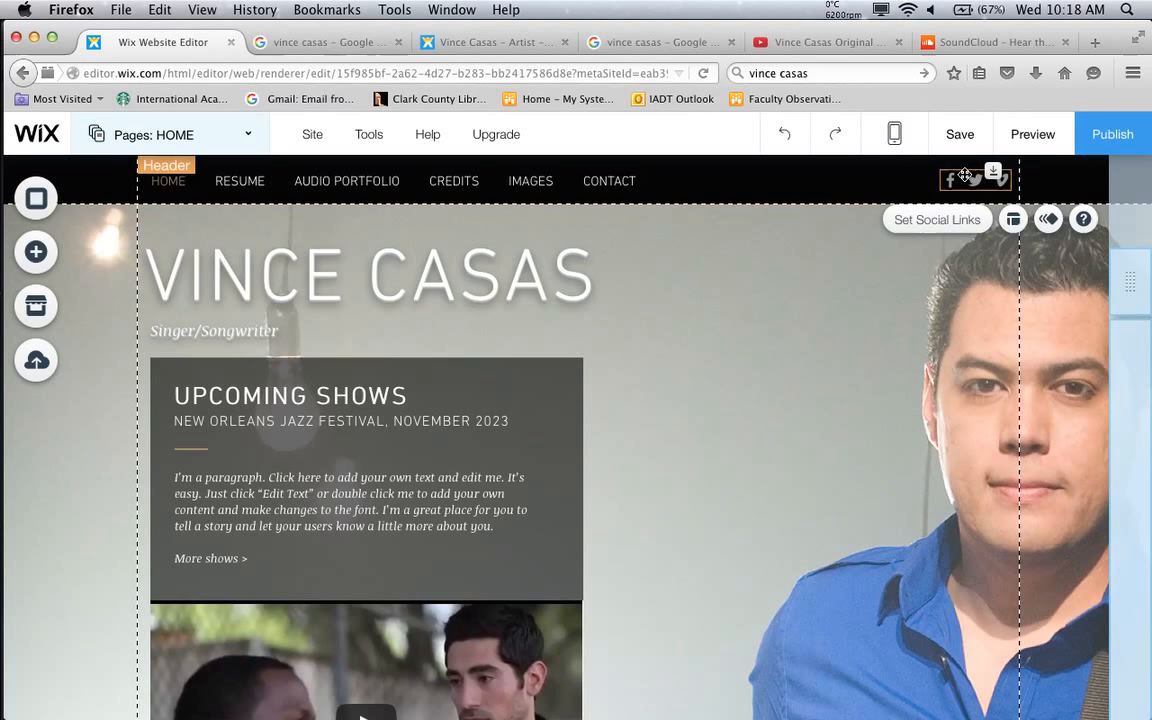
{"action": "double_click", "coordinate": [965, 175]}
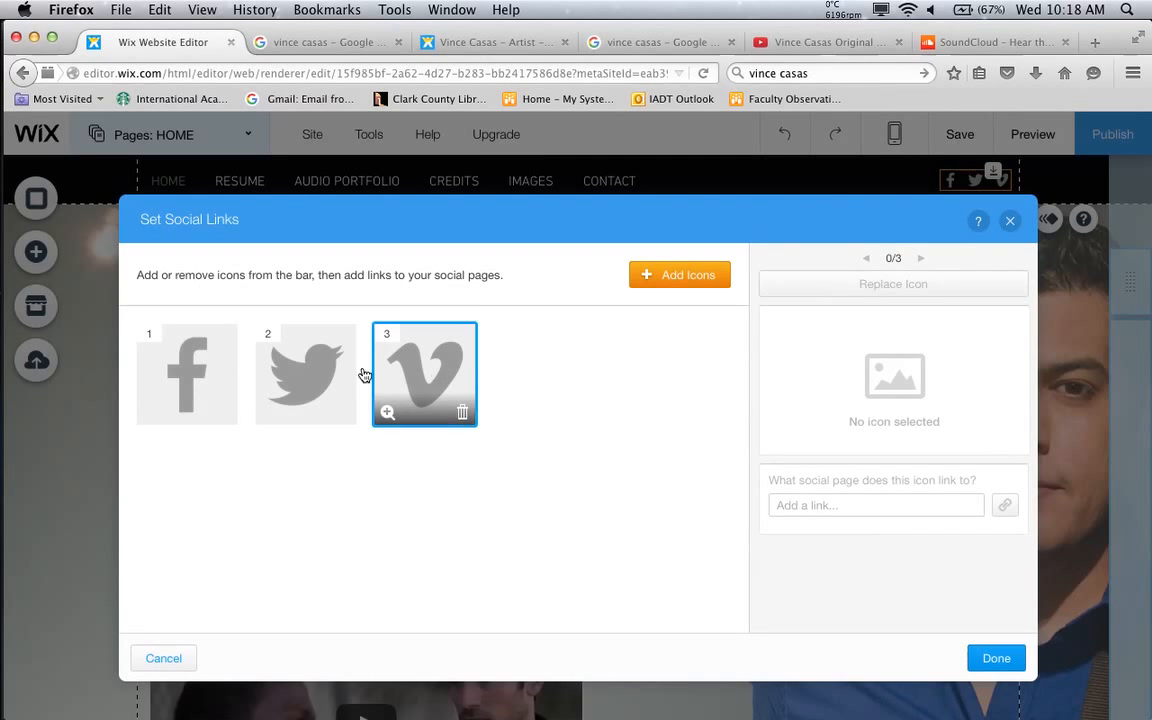
{"action": "left_click", "coordinate": [219, 386]}
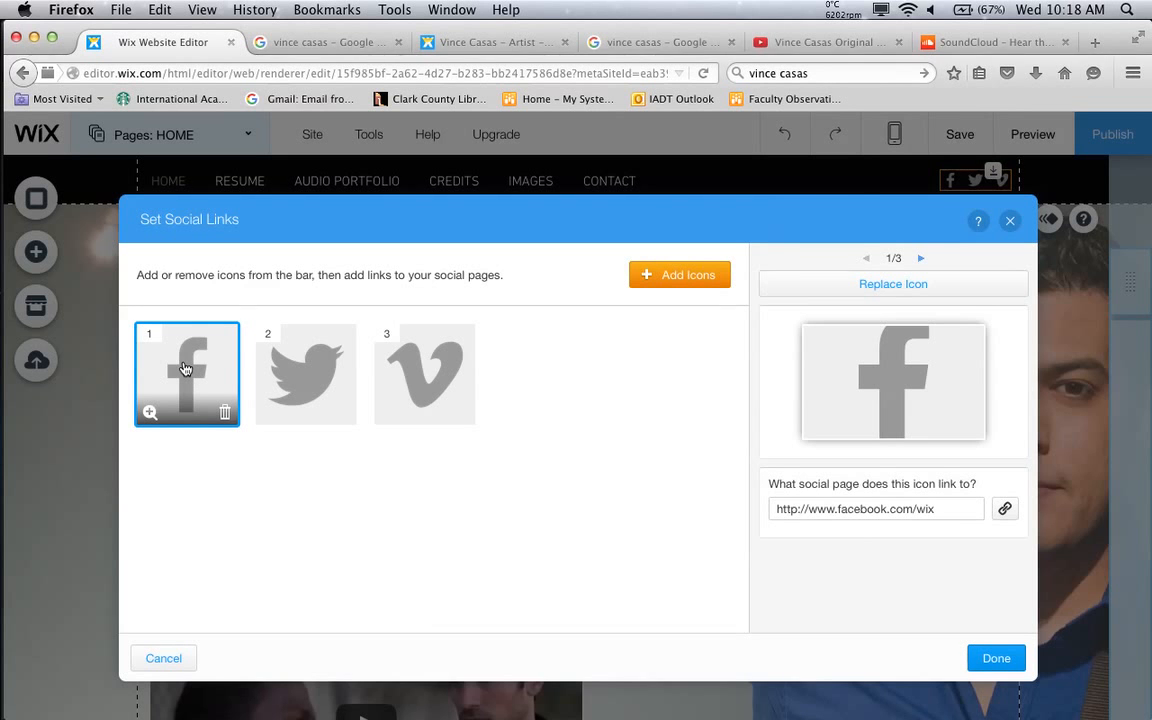
{"action": "left_click", "coordinate": [870, 508]}
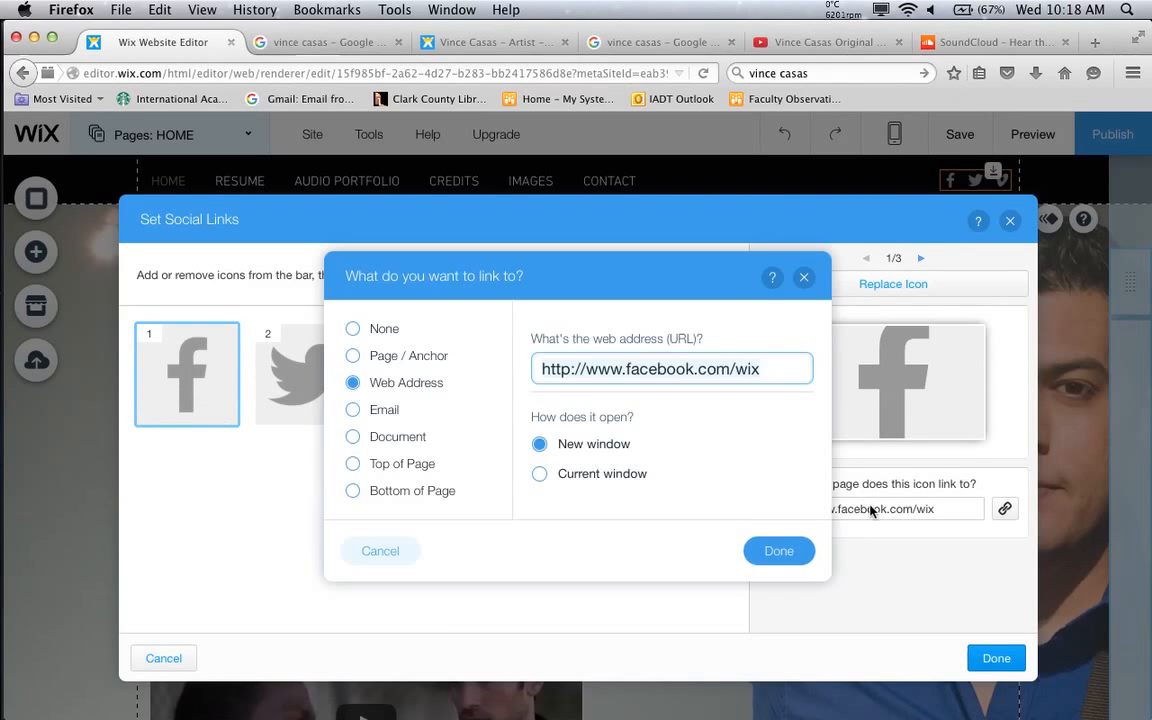
{"action": "key", "text": "super+v"}
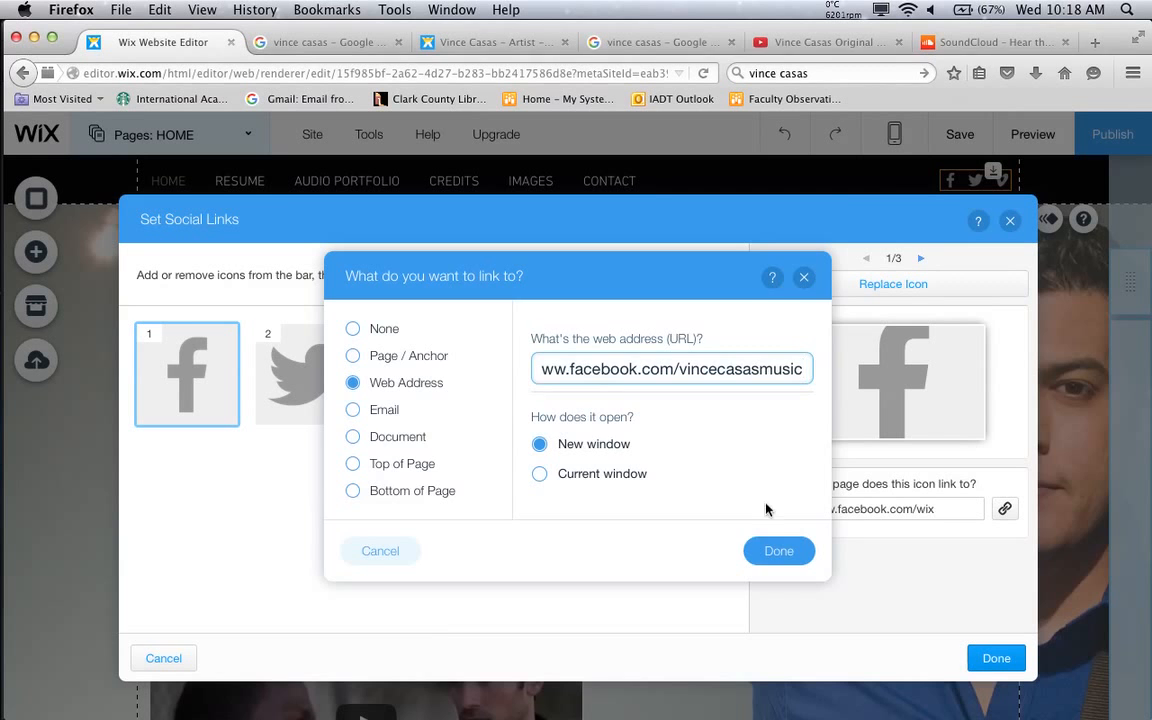
{"action": "left_click", "coordinate": [779, 551]}
{"action": "left_click", "coordinate": [996, 658]}
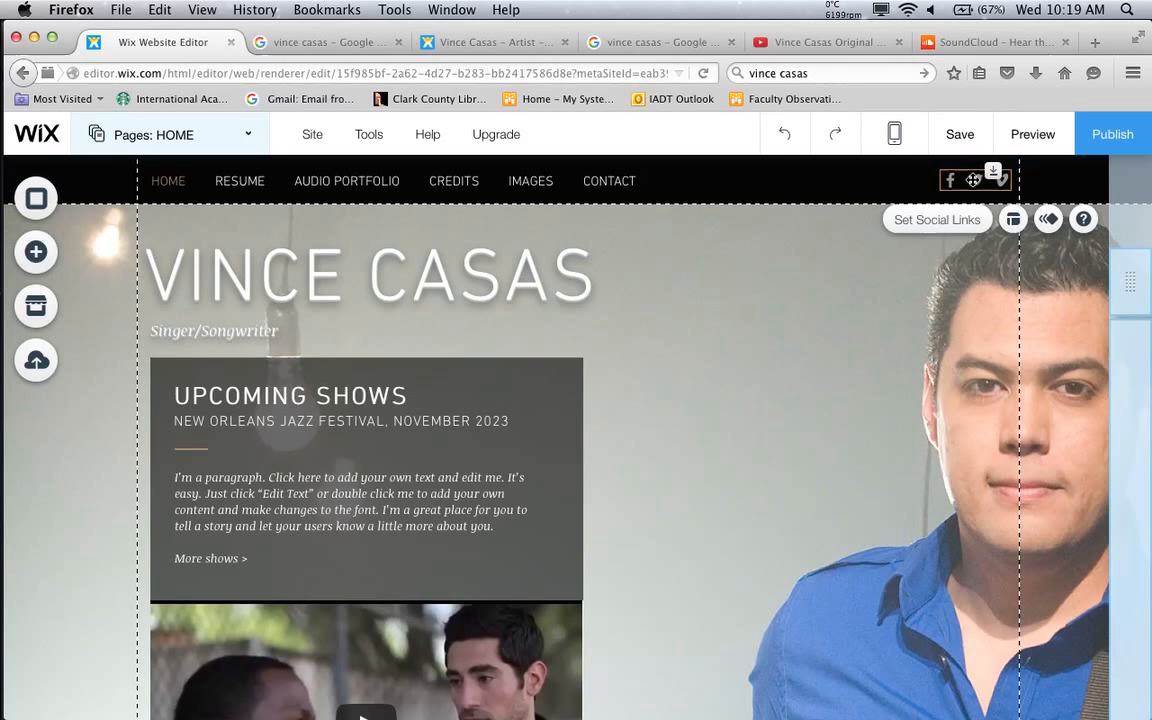
Delete the Vimeo icon from the header's social bar
{"action": "double_click", "coordinate": [973, 180]}
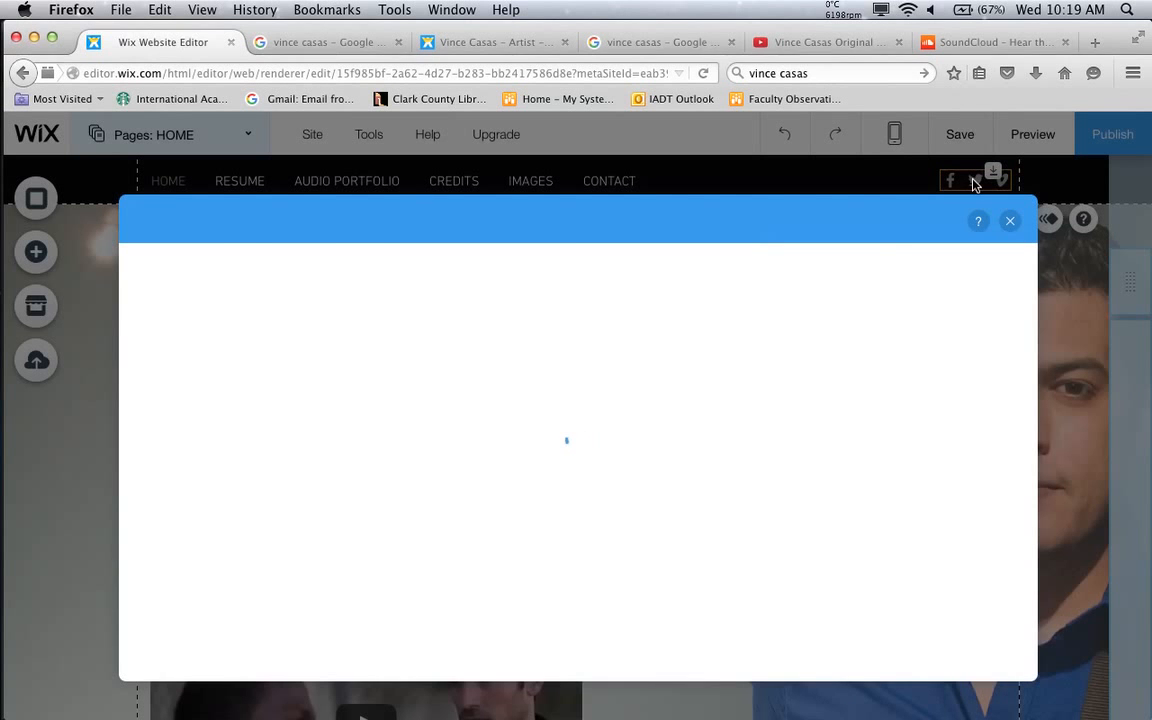
{"action": "left_click", "coordinate": [440, 406]}
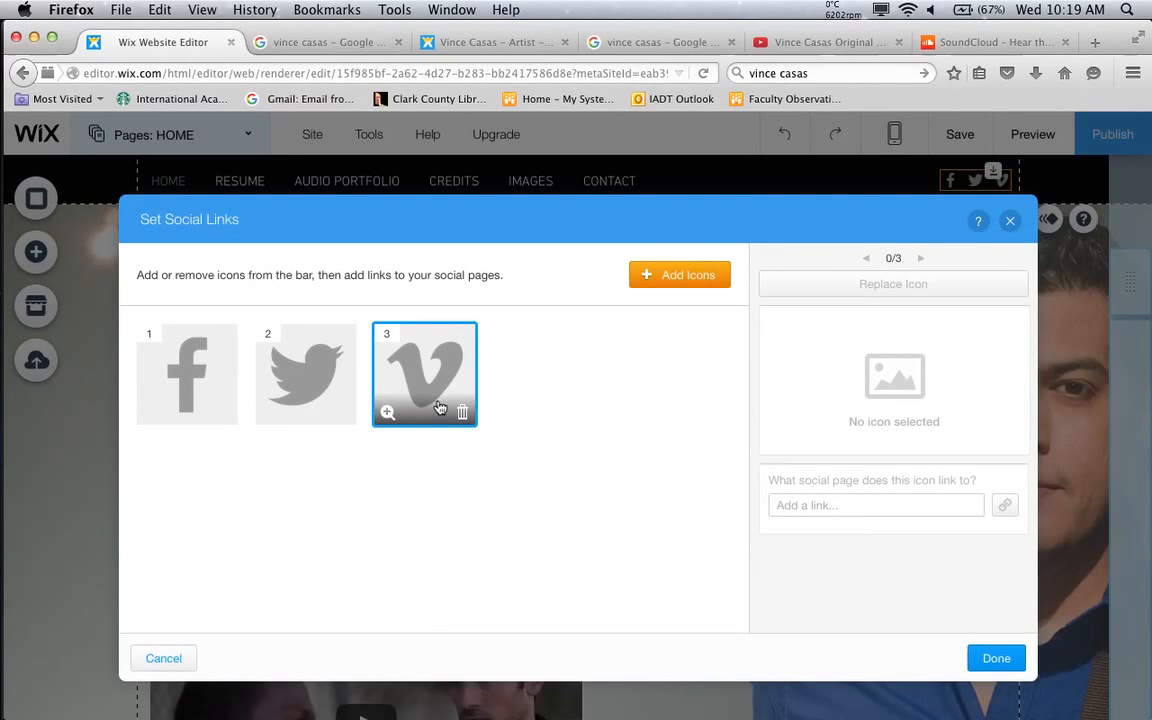
{"action": "left_click", "coordinate": [462, 411]}
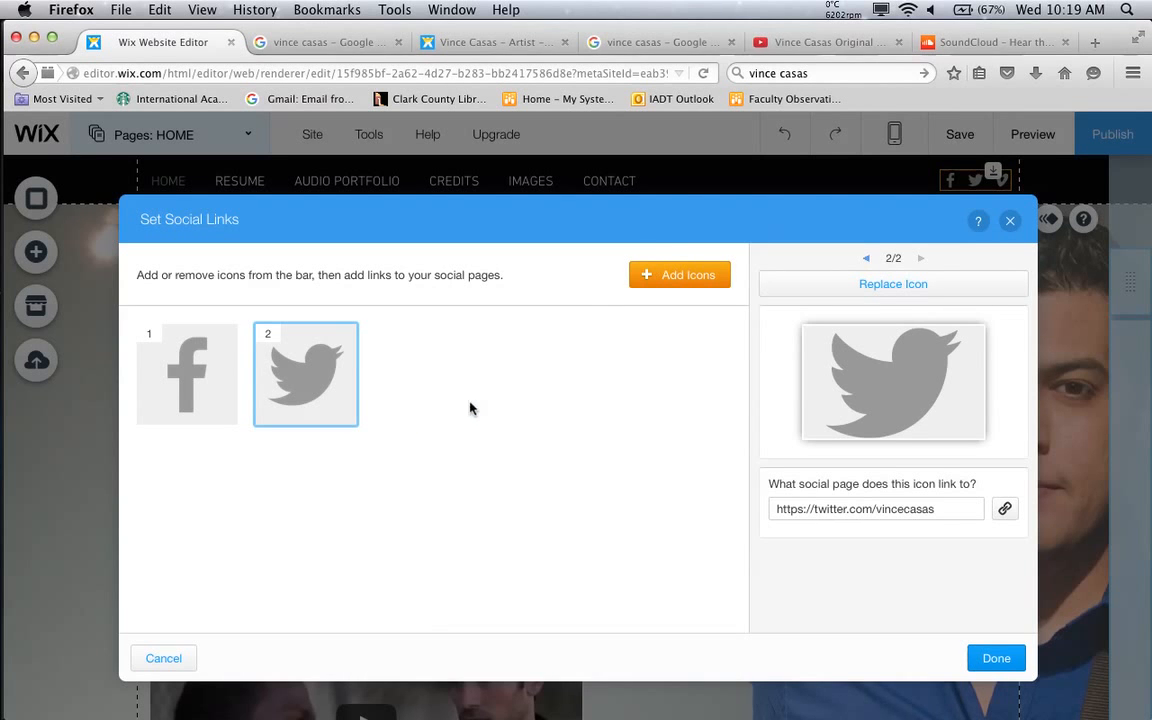
Add the free Grey YouTube Icon from Wix to the header's social bar
{"action": "left_click", "coordinate": [669, 272]}
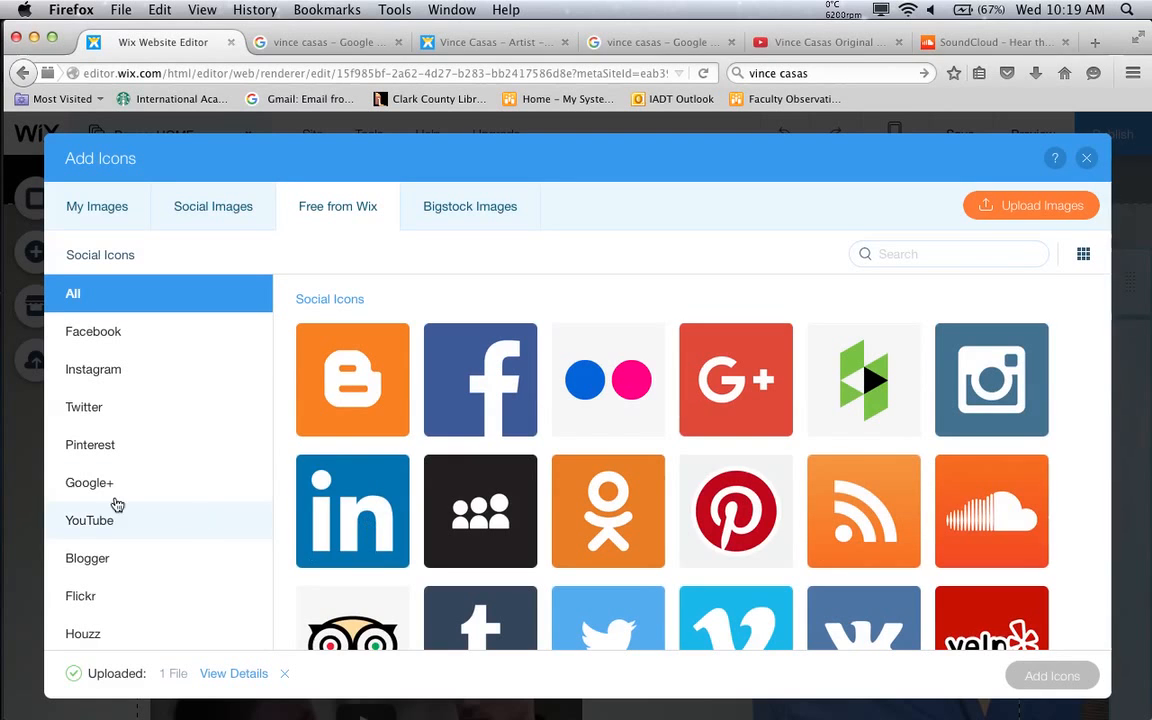
{"action": "left_click", "coordinate": [102, 526]}
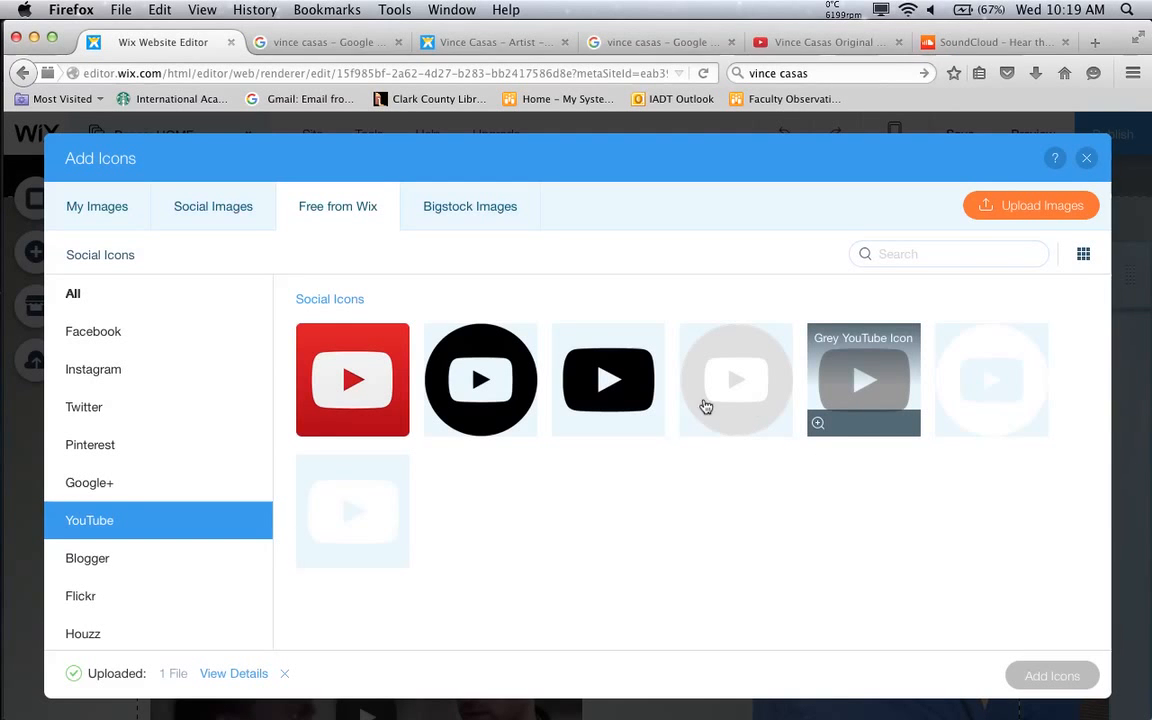
{"action": "left_click", "coordinate": [902, 381]}
{"action": "left_click", "coordinate": [1042, 676]}
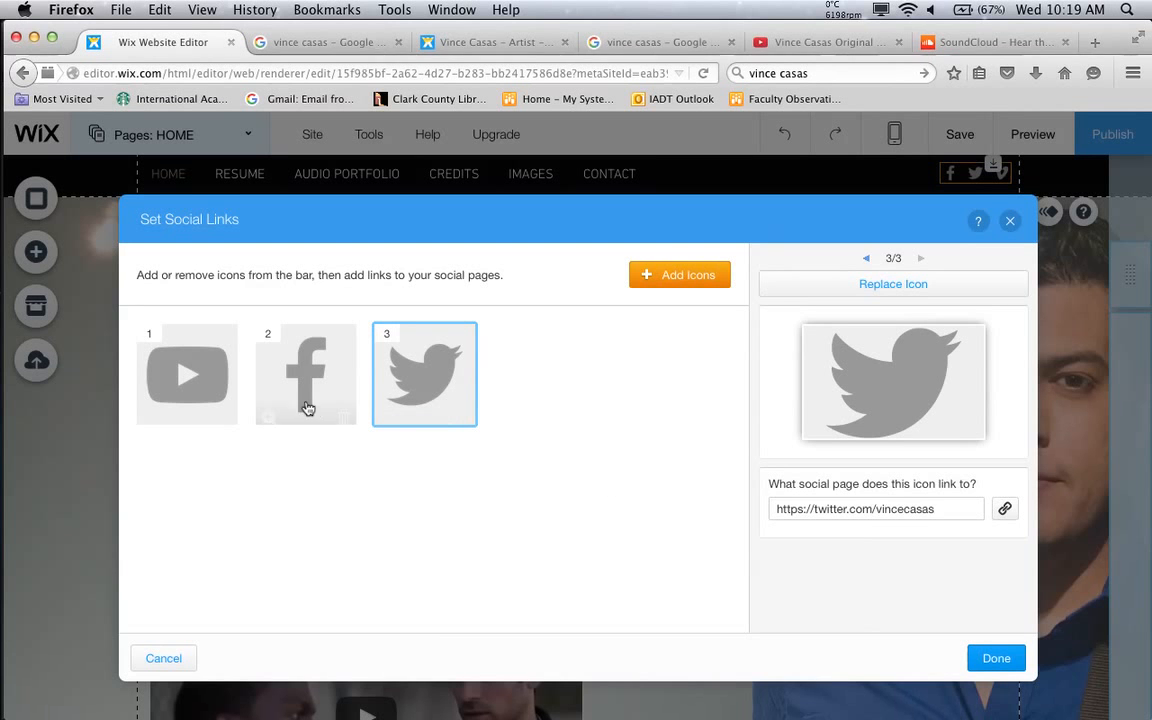
{"action": "left_click", "coordinate": [205, 390]}
{"action": "left_click", "coordinate": [995, 660]}
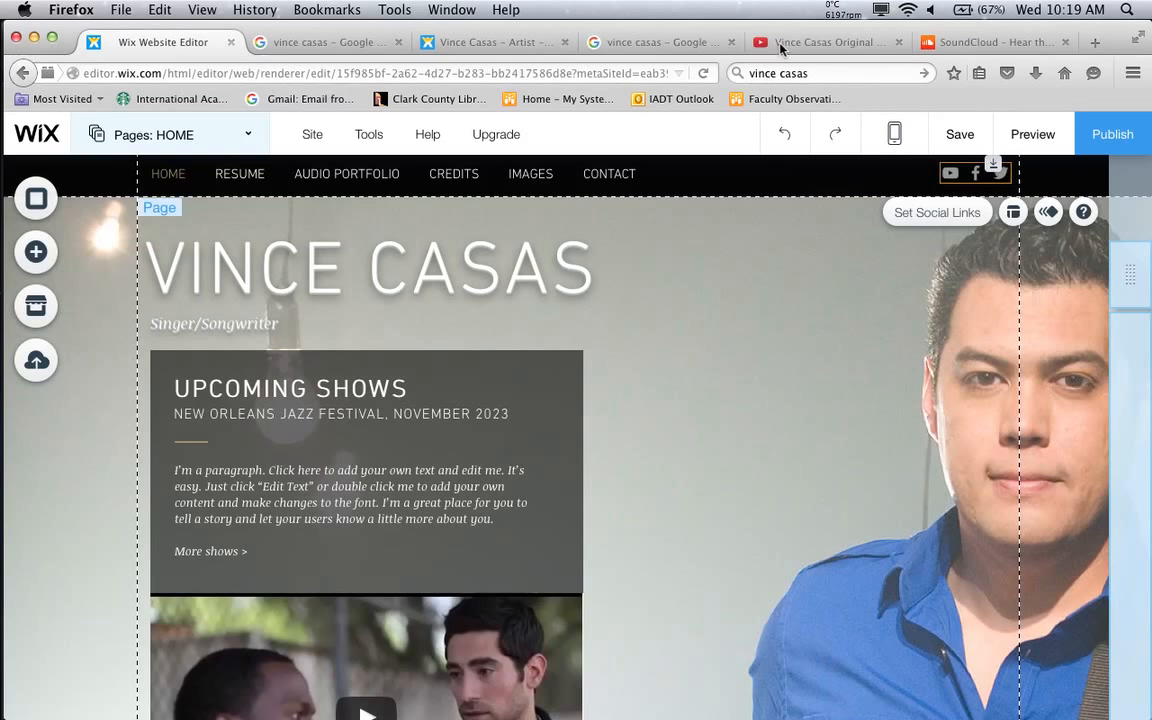
Return from the open YouTube video to the musician's channel page and copy the channel's web address
{"action": "left_click", "coordinate": [800, 42]}
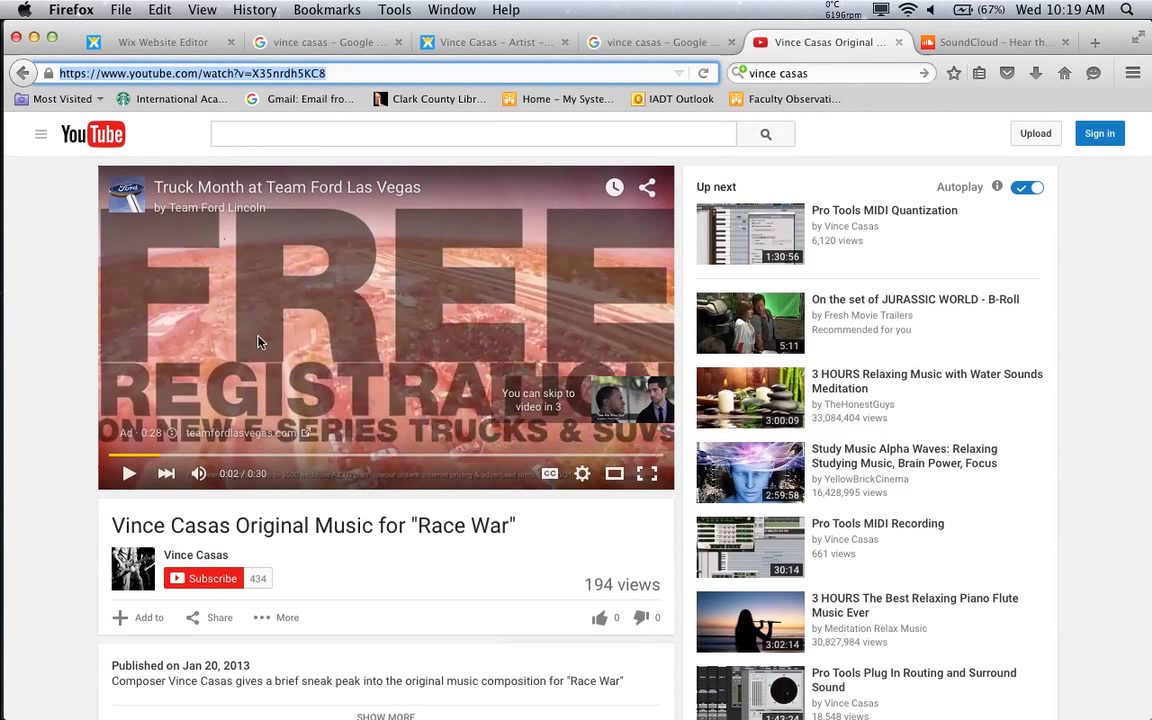
{"action": "left_click", "coordinate": [24, 73]}
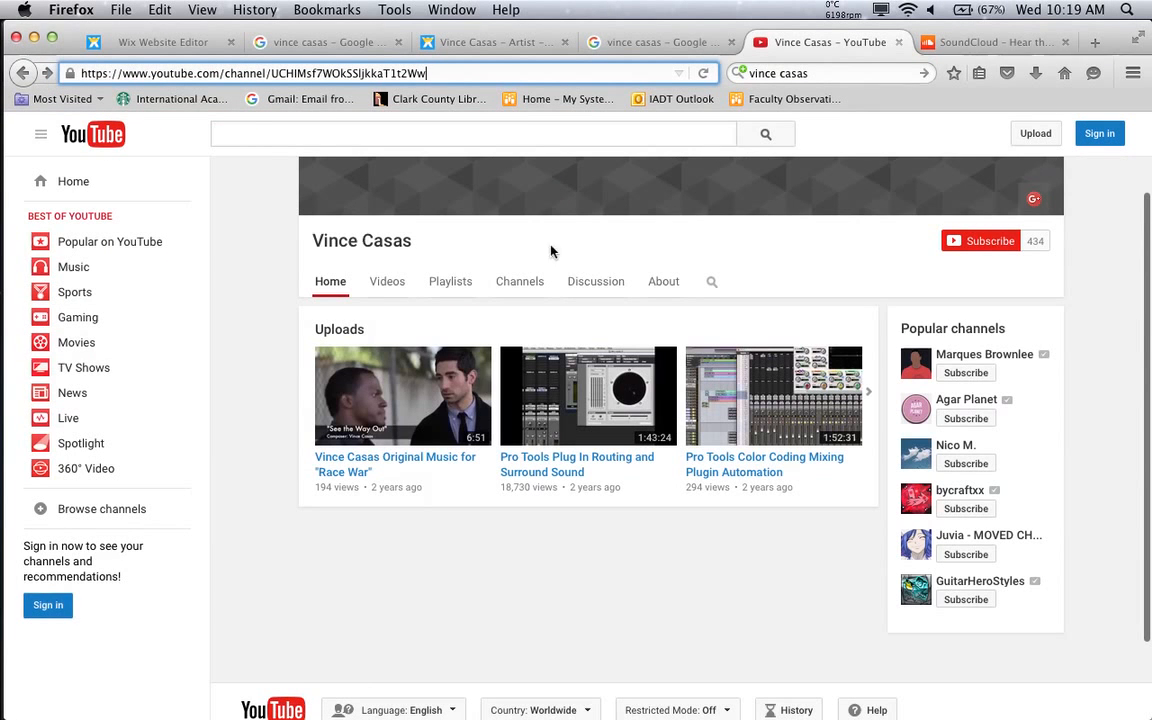
{"action": "double_click", "coordinate": [416, 76]}
{"action": "left_click", "coordinate": [416, 76]}
{"action": "triple_click", "coordinate": [416, 76]}
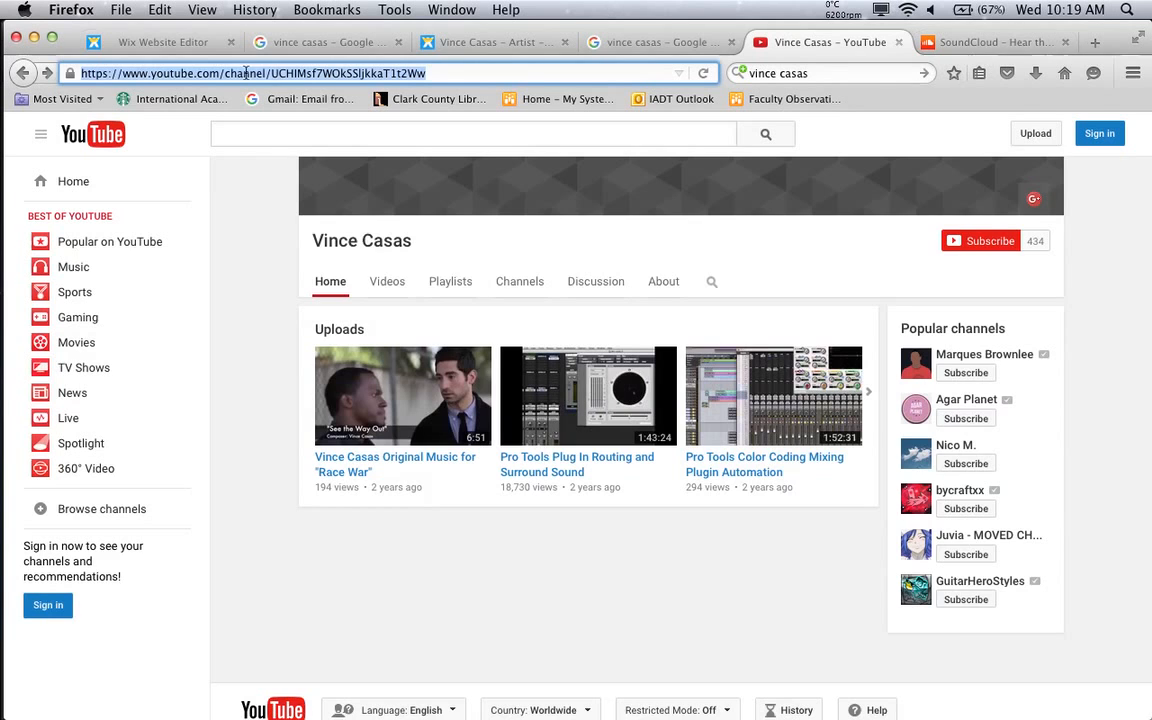
In the Wix Website Editor, set the social bar's YouTube icon to link to the copied channel address, opening in a new window
{"action": "left_click", "coordinate": [186, 44]}
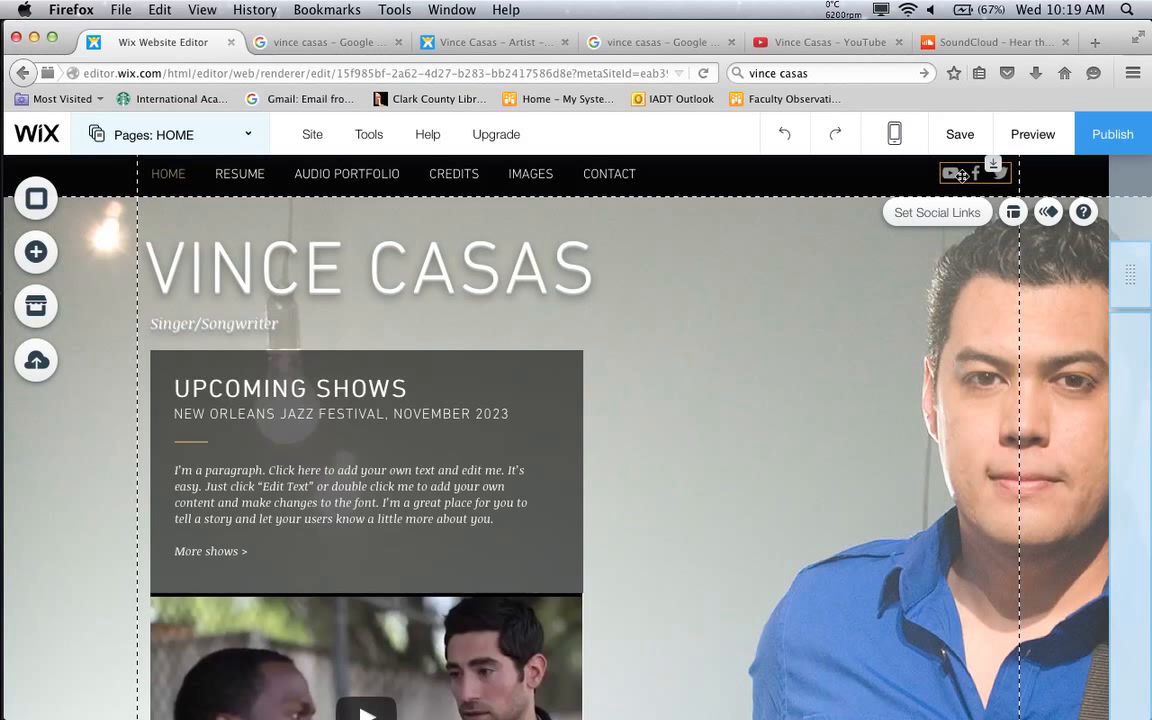
{"action": "double_click", "coordinate": [962, 178]}
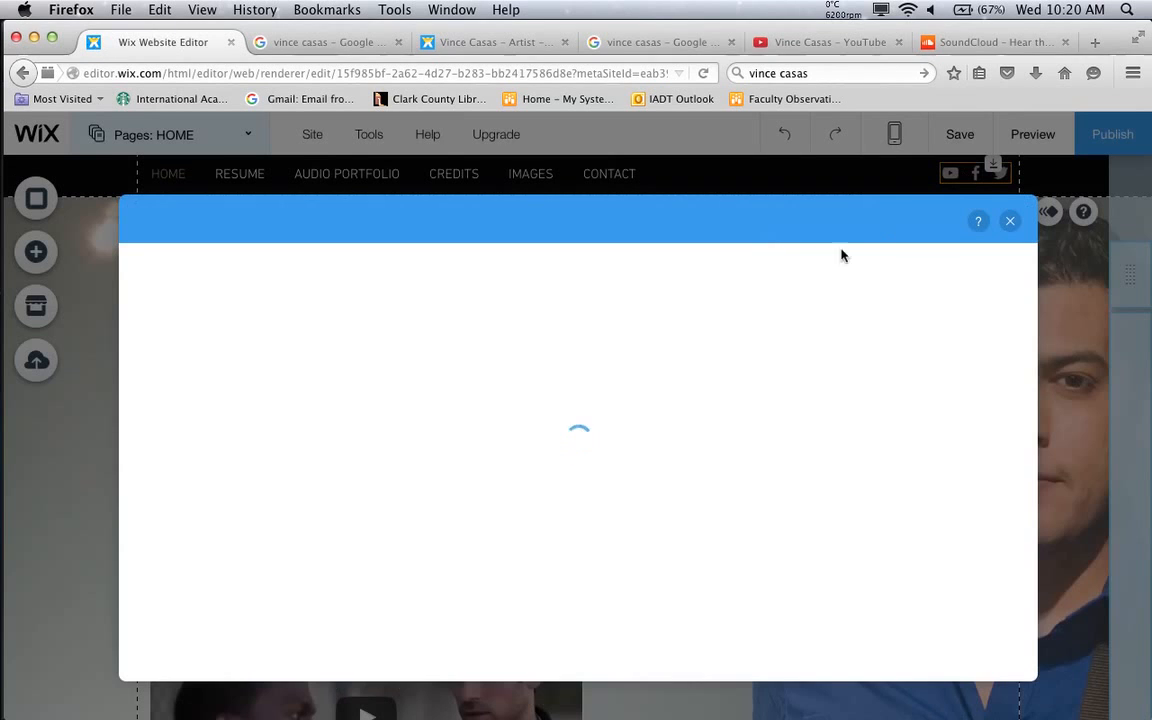
{"action": "left_click", "coordinate": [206, 426]}
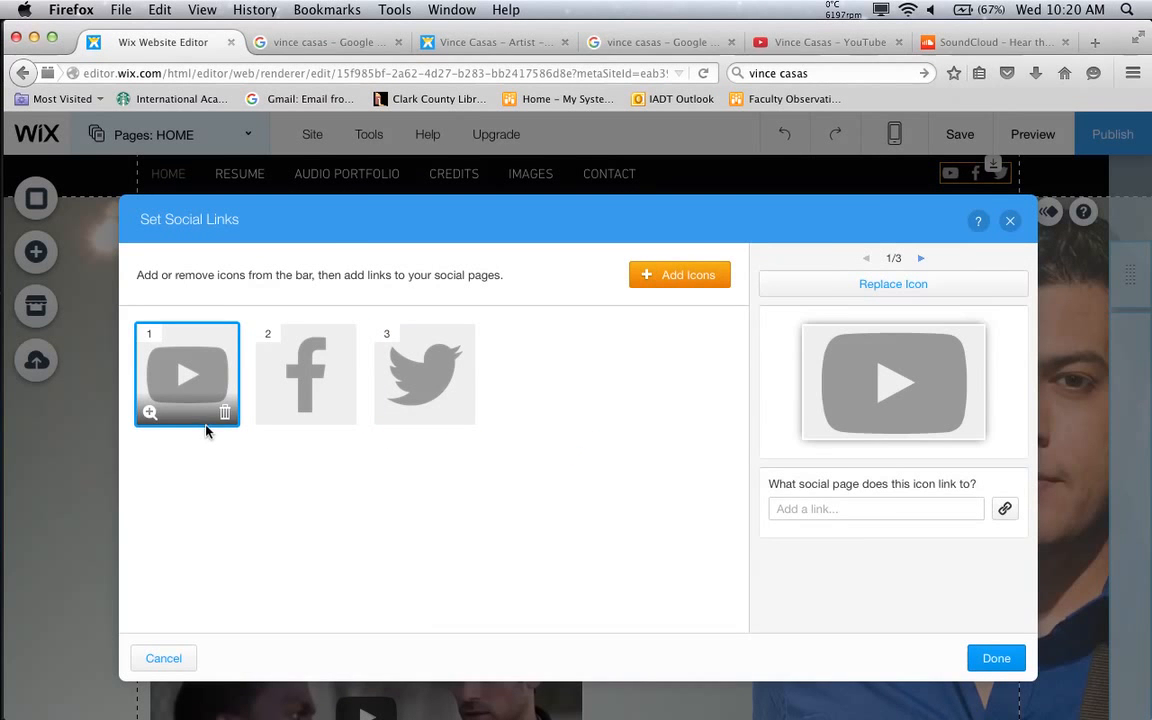
{"action": "left_click", "coordinate": [883, 508]}
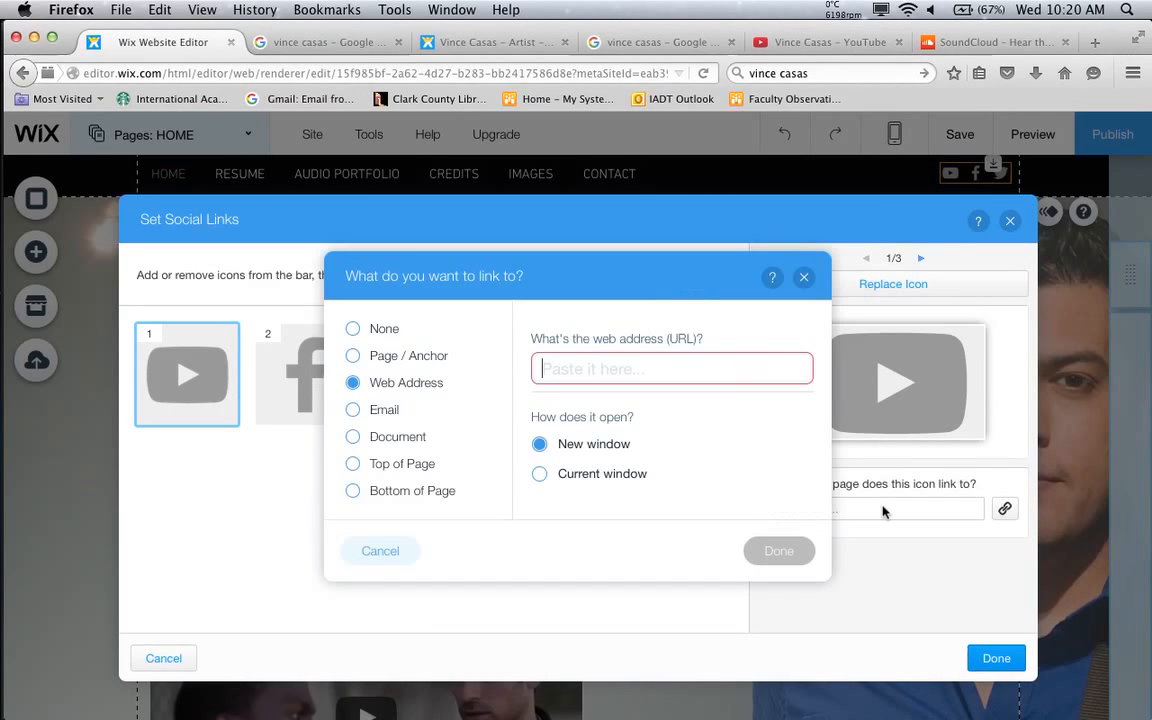
{"action": "type", "text": "nnel/UCHIMsf7WOkSSljkkaT1t2Ww"}
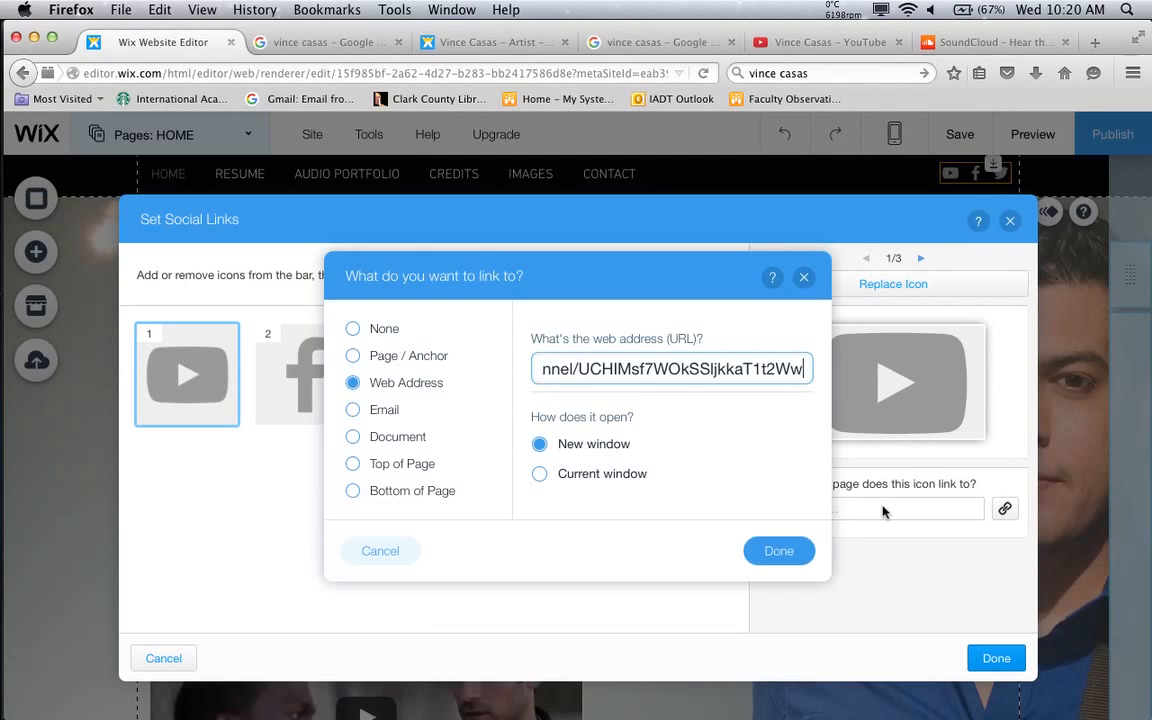
{"action": "left_click", "coordinate": [790, 549]}
{"action": "left_click", "coordinate": [995, 658]}
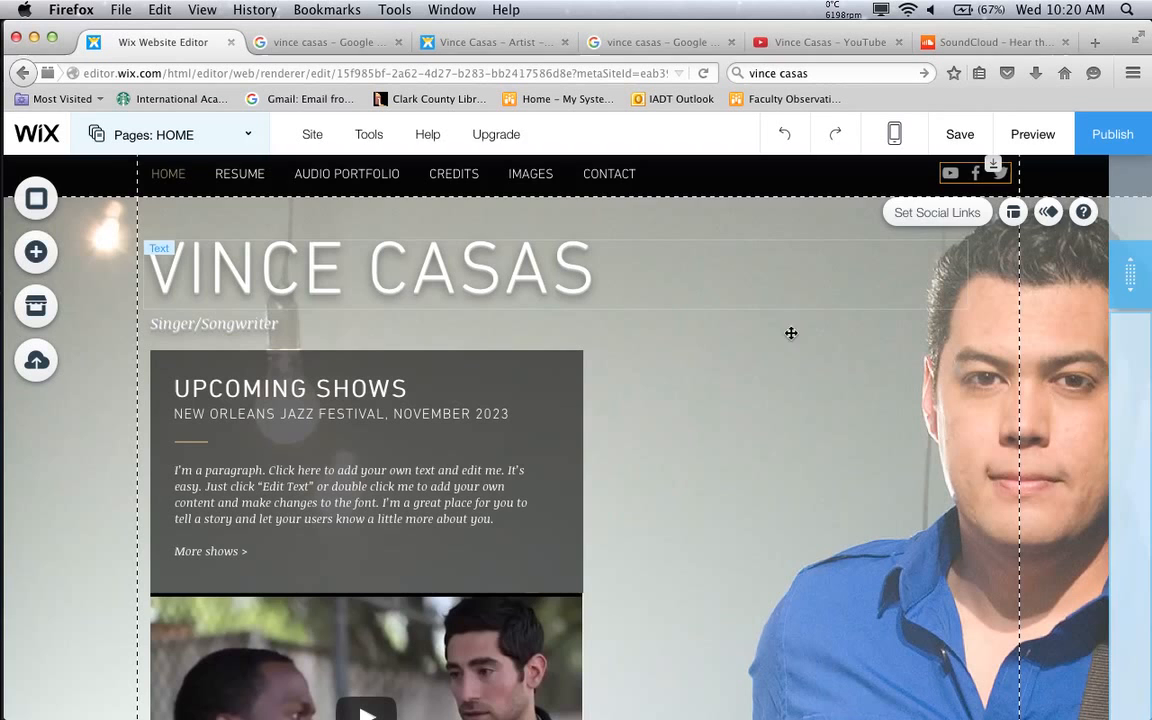
Save the site and dismiss the save dialog without publishing
{"action": "scroll", "coordinate": [787, 357], "scroll_direction": "down", "scroll_amount": 1}
{"action": "scroll", "coordinate": [787, 359], "scroll_direction": "up", "scroll_amount": 1}
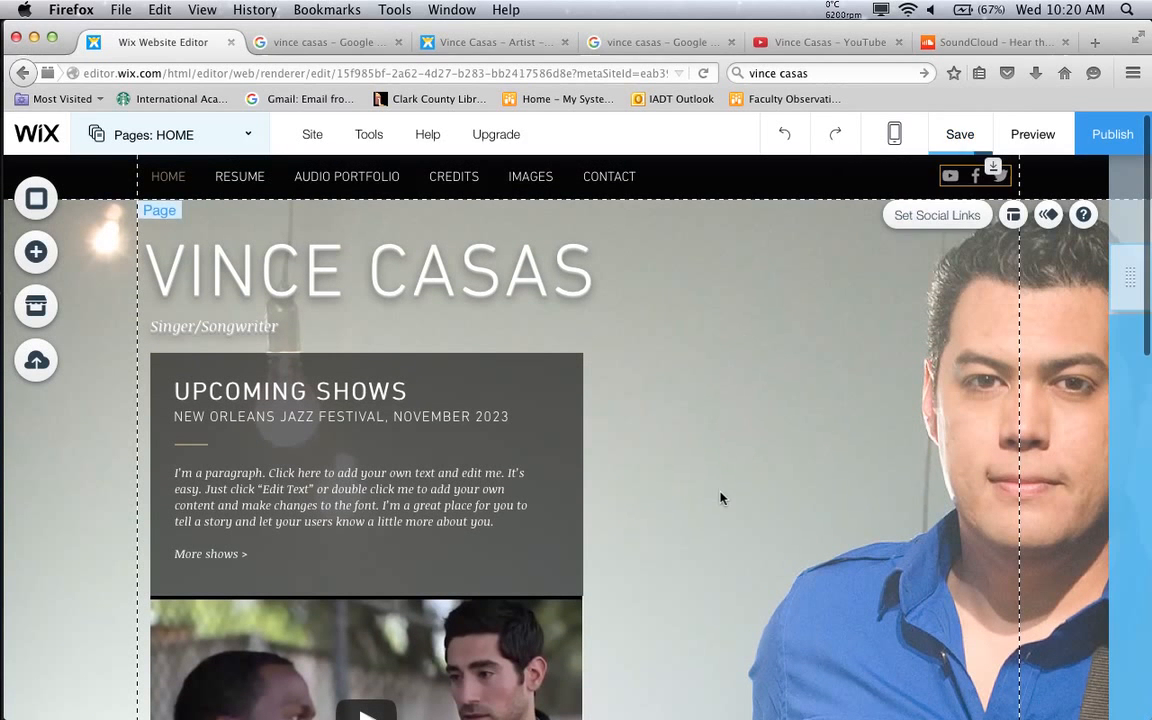
{"action": "key", "text": "super+s"}
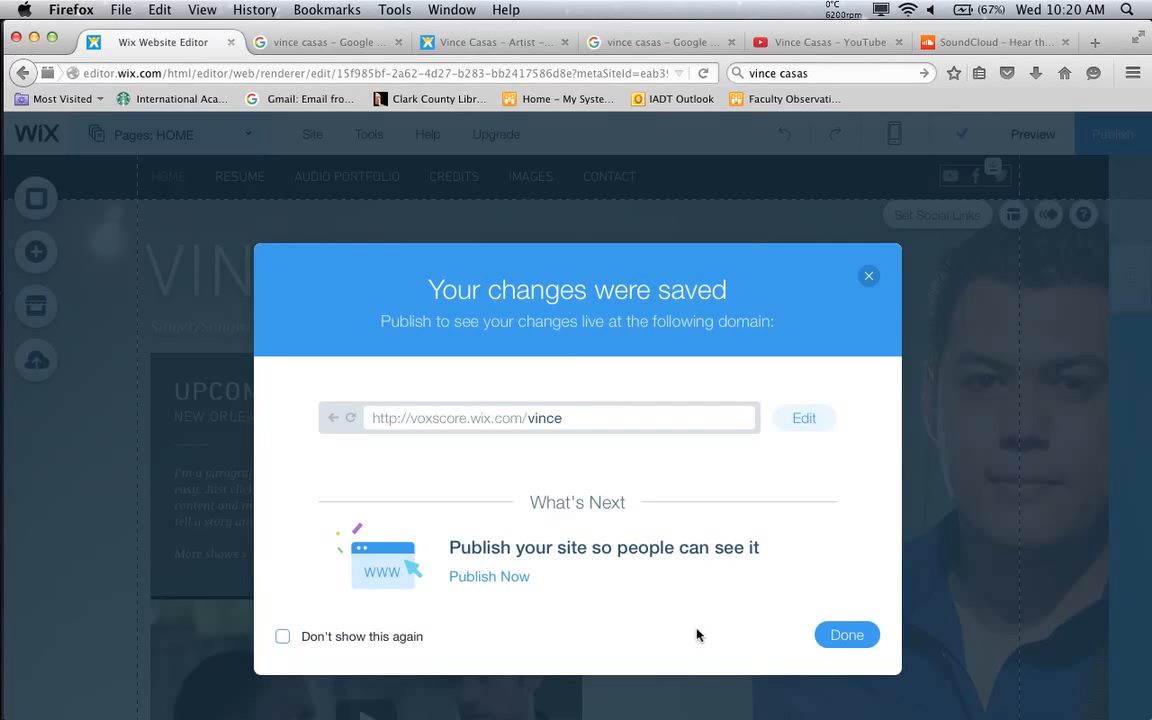
{"action": "left_click", "coordinate": [853, 634]}
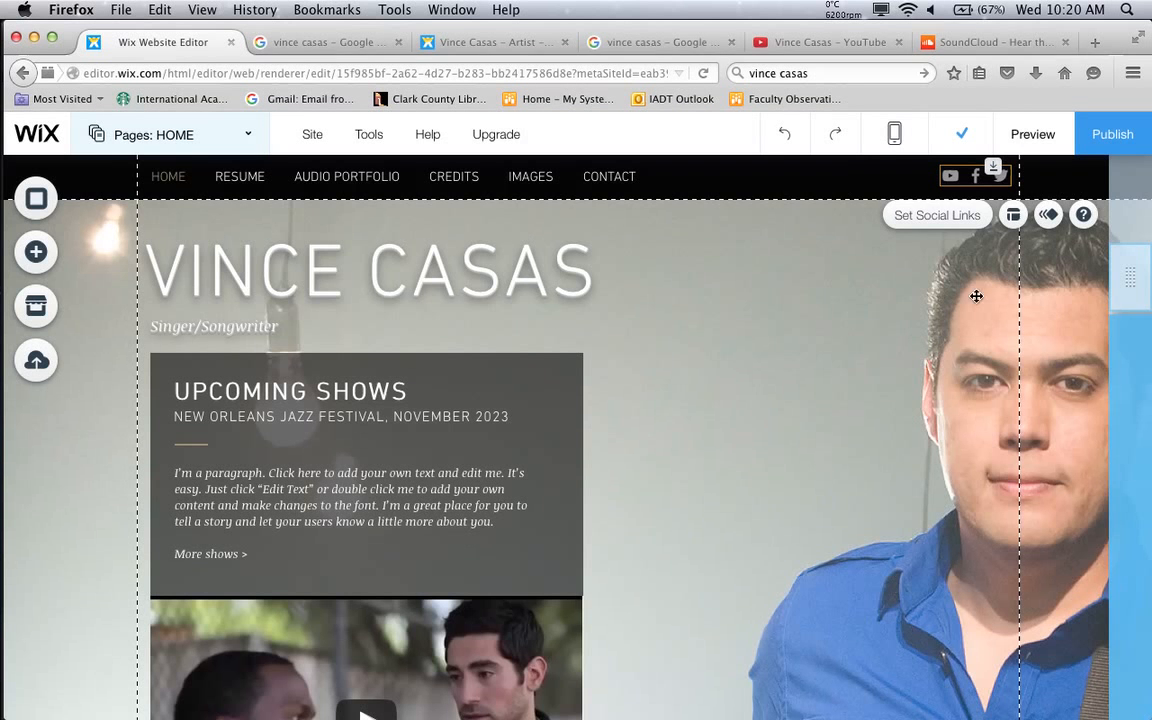
Preview the site, test the YouTube, Facebook and Twitter icon links, and return to the editor
{"action": "left_click", "coordinate": [1036, 136]}
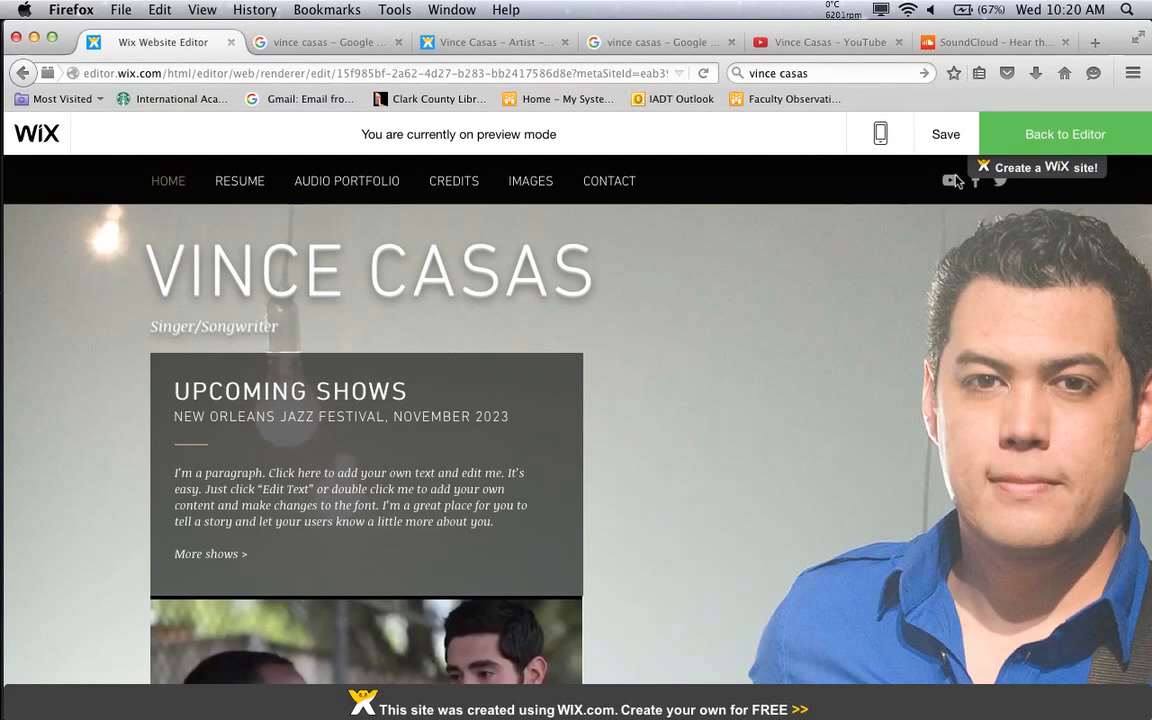
{"action": "left_click", "coordinate": [955, 180]}
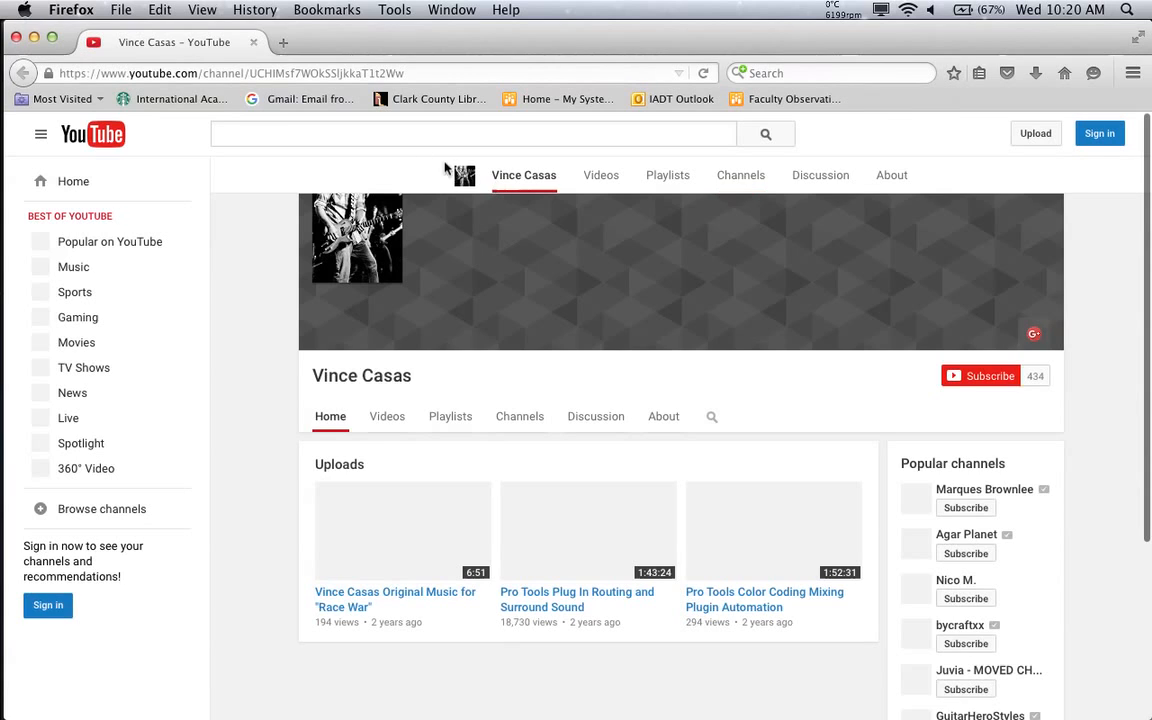
{"action": "left_click", "coordinate": [16, 37]}
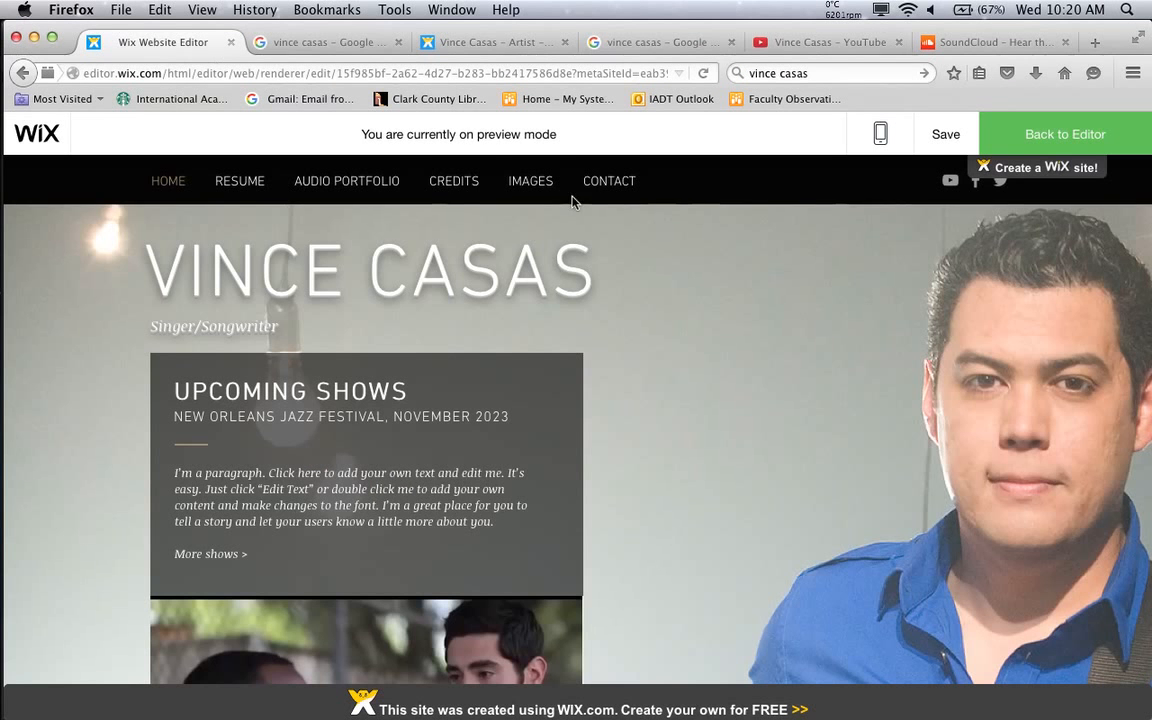
{"action": "left_click", "coordinate": [975, 181]}
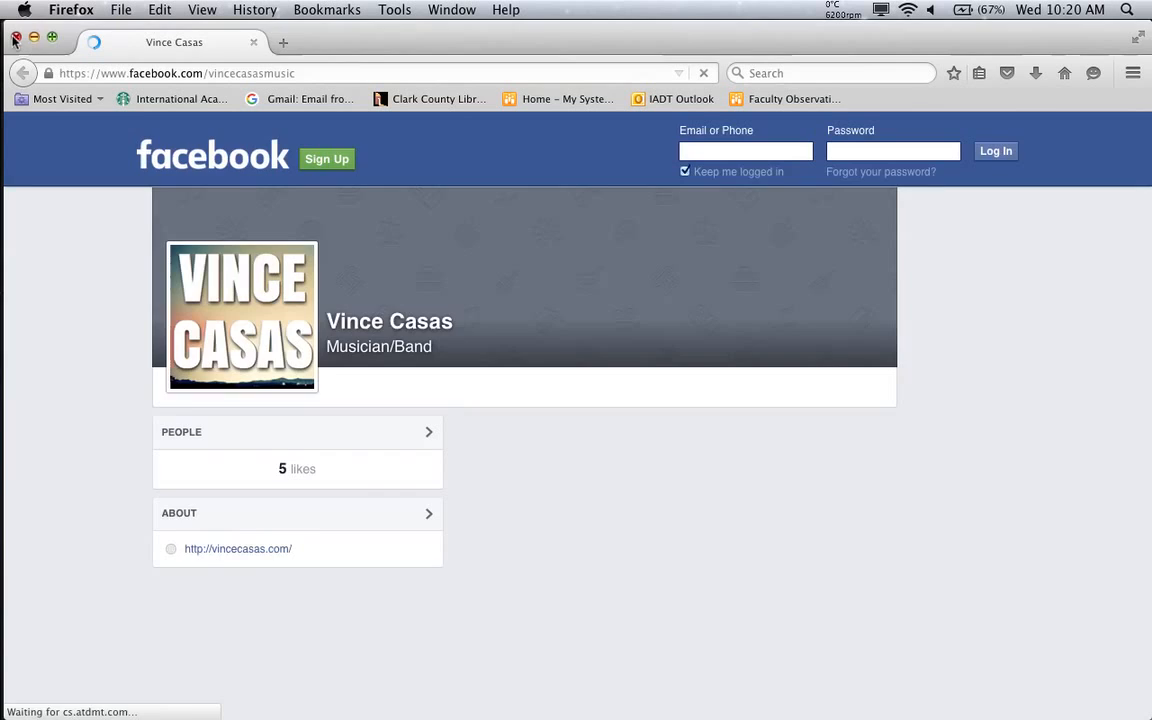
{"action": "left_click", "coordinate": [14, 38]}
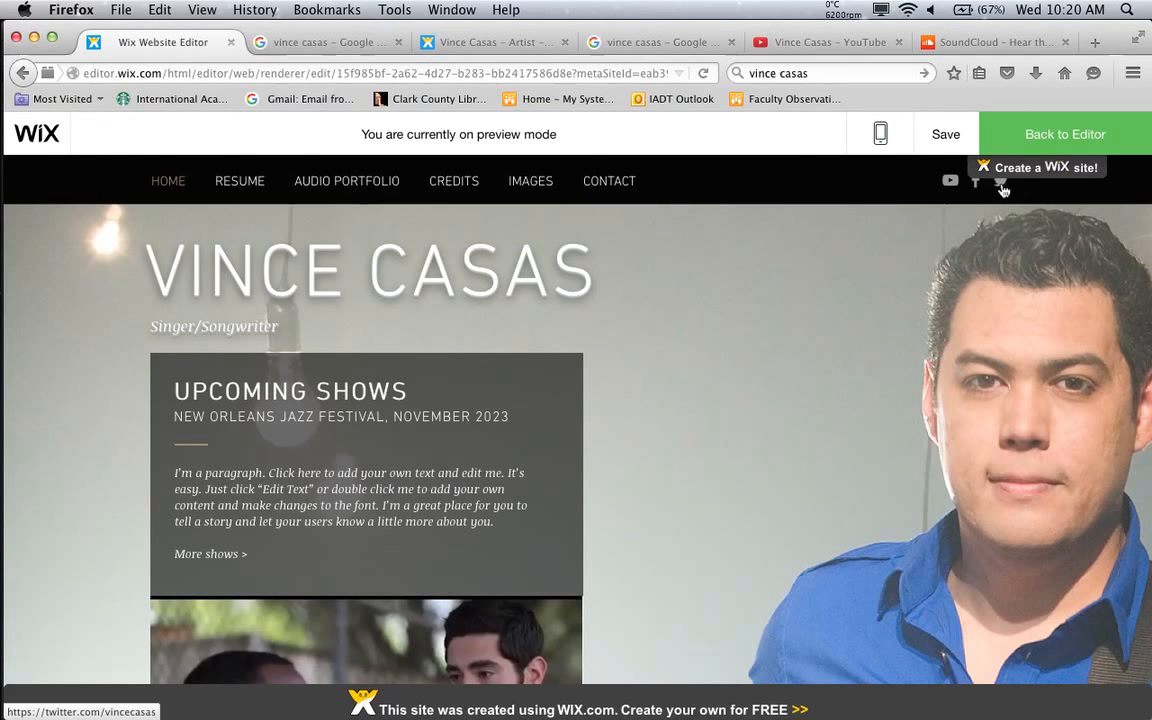
{"action": "left_click", "coordinate": [1001, 186]}
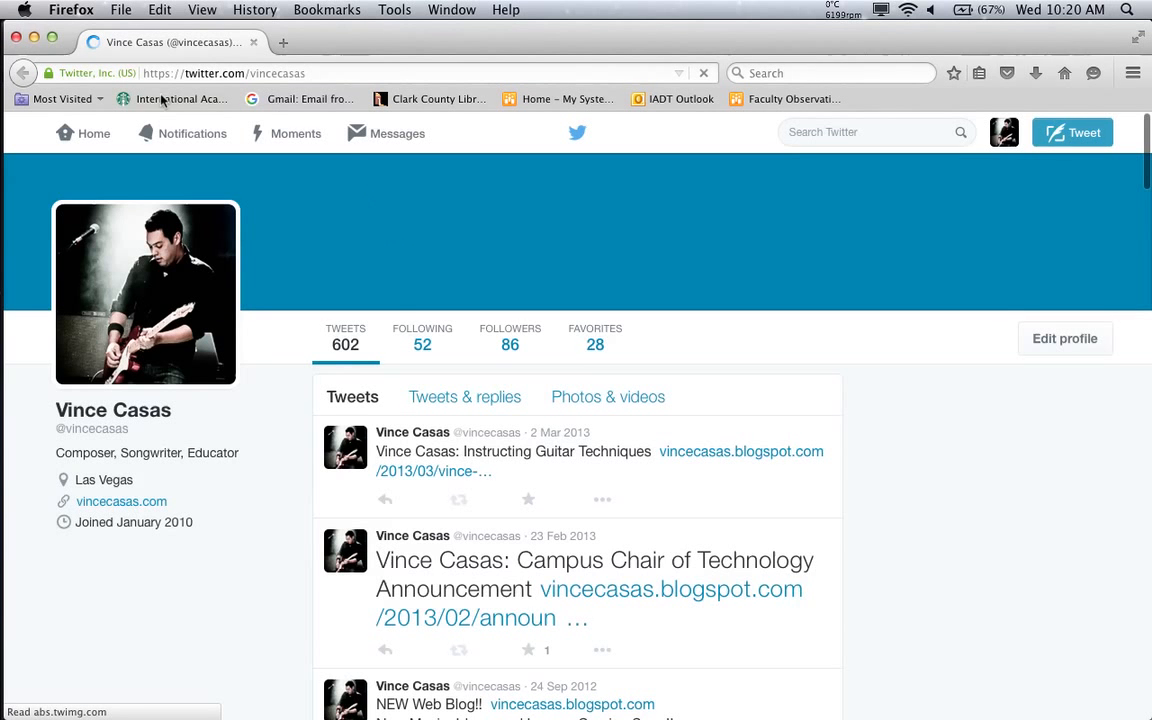
{"action": "left_click", "coordinate": [16, 37]}
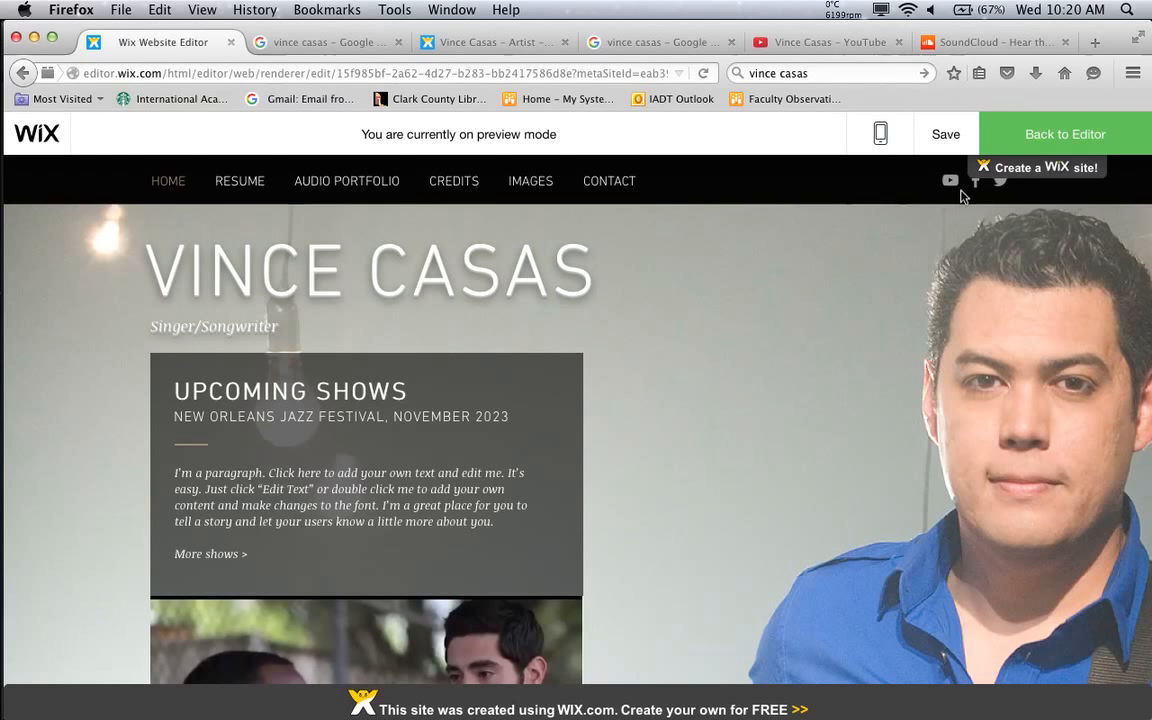
{"action": "left_click", "coordinate": [1061, 135]}
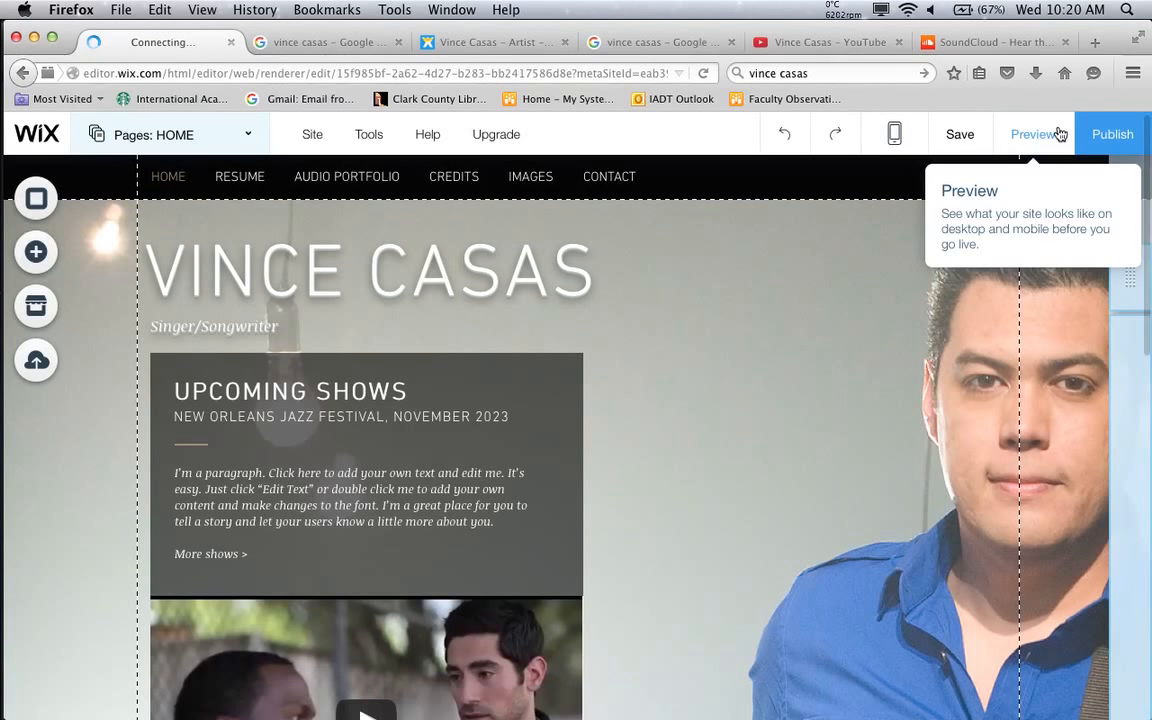
Shift the header's social bar left, clear of the "Create a Wix site!" badge, and save the site
{"action": "left_click", "coordinate": [908, 285]}
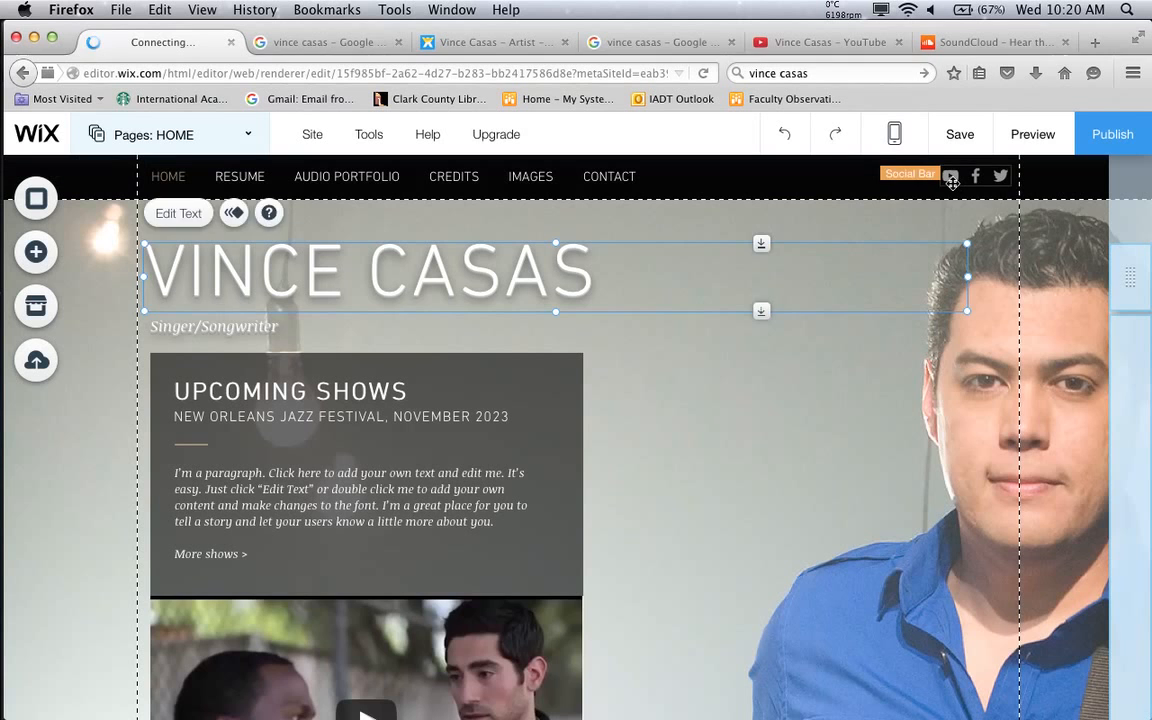
{"action": "left_click", "coordinate": [951, 180]}
{"action": "key", "text": "Left"}
{"action": "key", "text": "Left"}
{"action": "key", "text": "Left"}
{"action": "key", "text": "Left"}
{"action": "key", "text": "Left"}
{"action": "key", "text": "Left"}
{"action": "key", "text": "Left"}
{"action": "key", "text": "Left"}
{"action": "key", "text": "Left"}
{"action": "key", "text": "Left"}
{"action": "key", "text": "Left"}
{"action": "key", "text": "Left"}
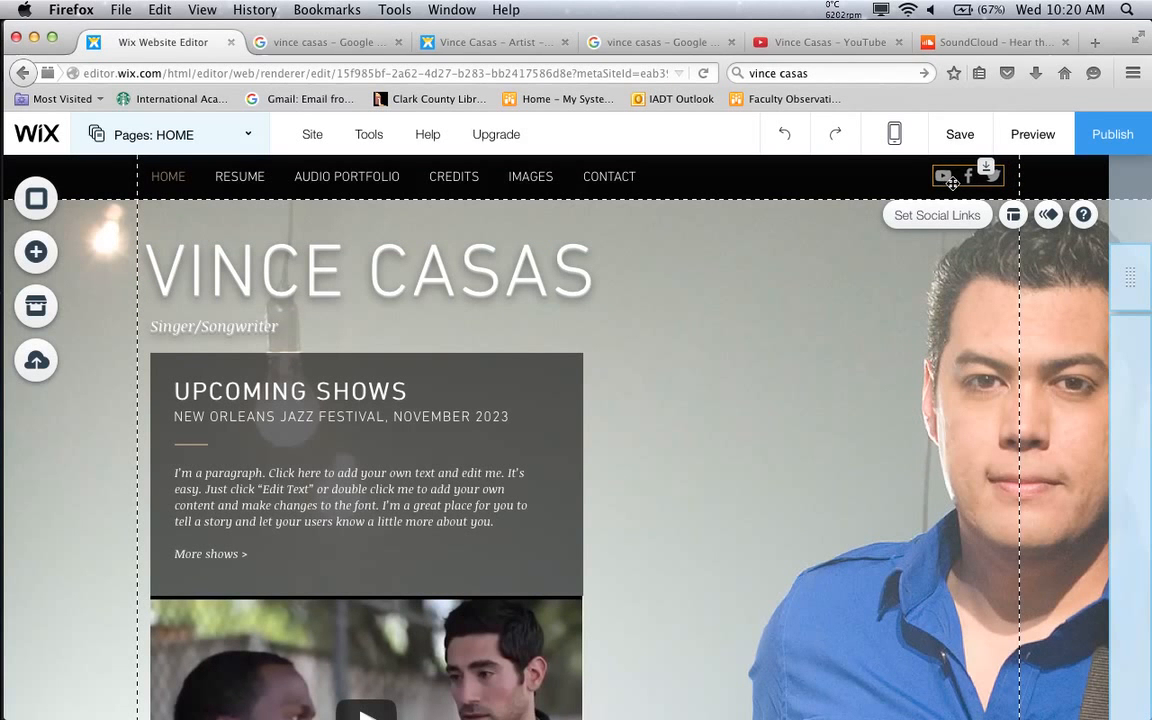
{"action": "key", "text": "Left"}
{"action": "key", "text": "Left"}
{"action": "key", "text": "Left"}
{"action": "key", "text": "Left"}
{"action": "key", "text": "Left"}
{"action": "key", "text": "Left"}
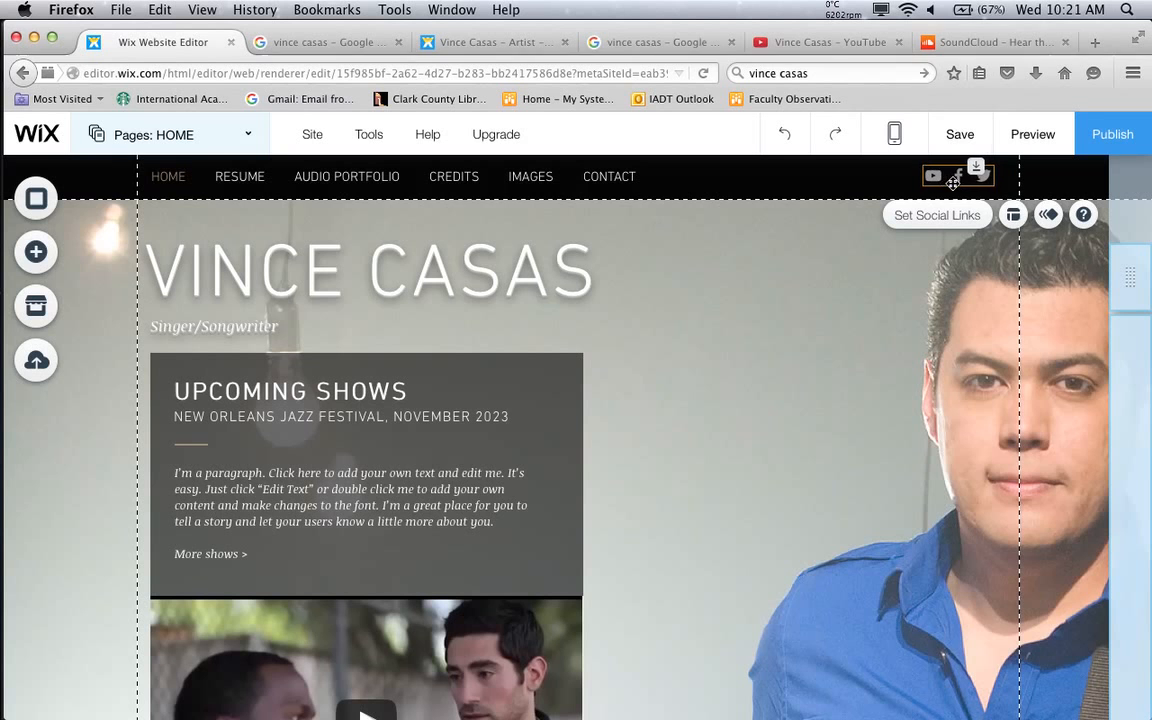
{"action": "left_click_drag", "start_coordinate": [922, 176], "coordinate": [909, 175]}
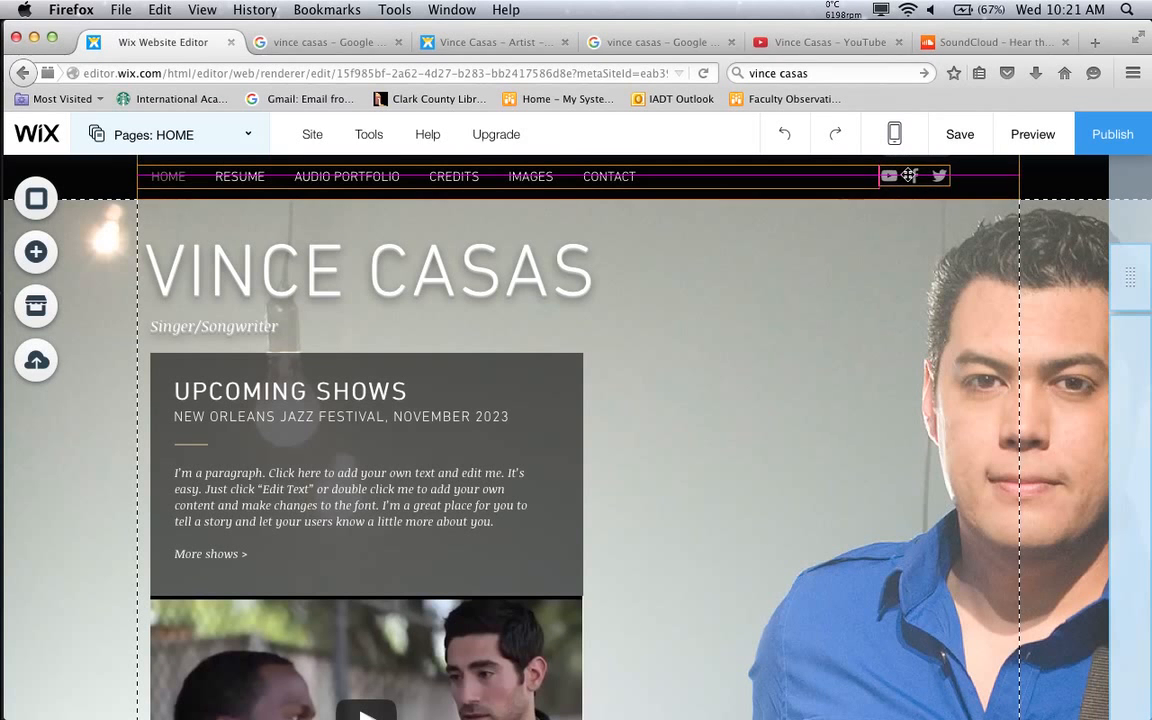
{"action": "left_click_drag", "start_coordinate": [899, 176], "coordinate": [831, 178]}
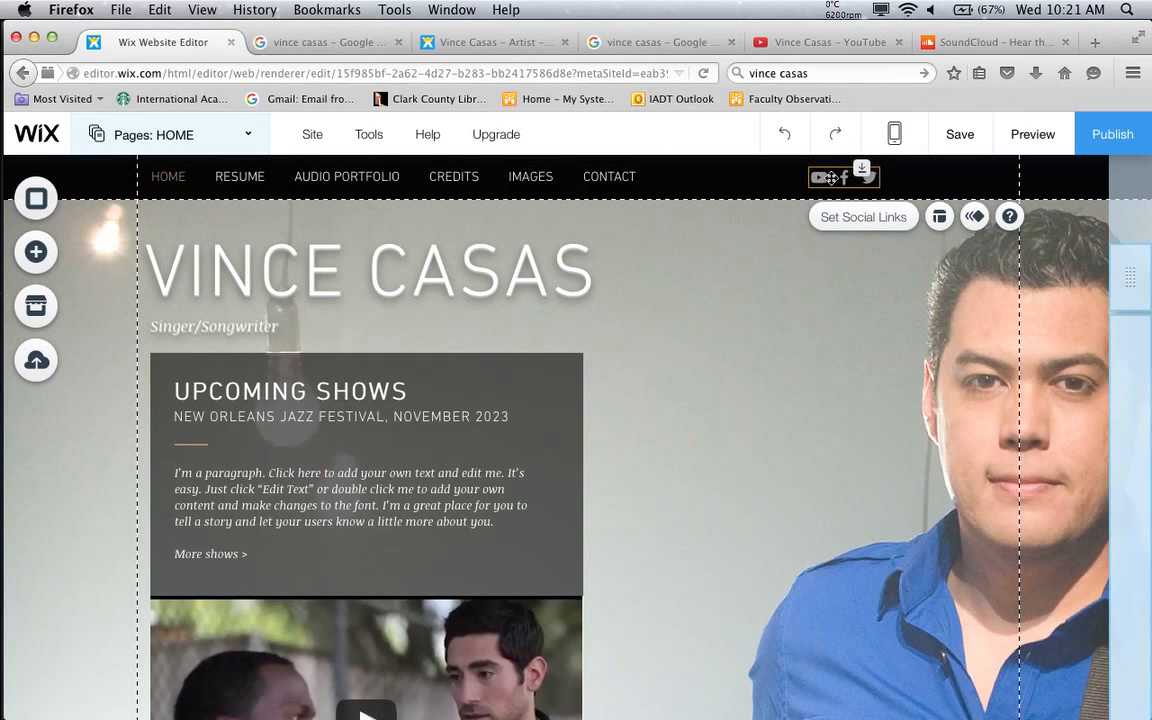
{"action": "left_click_drag", "start_coordinate": [831, 177], "coordinate": [826, 178]}
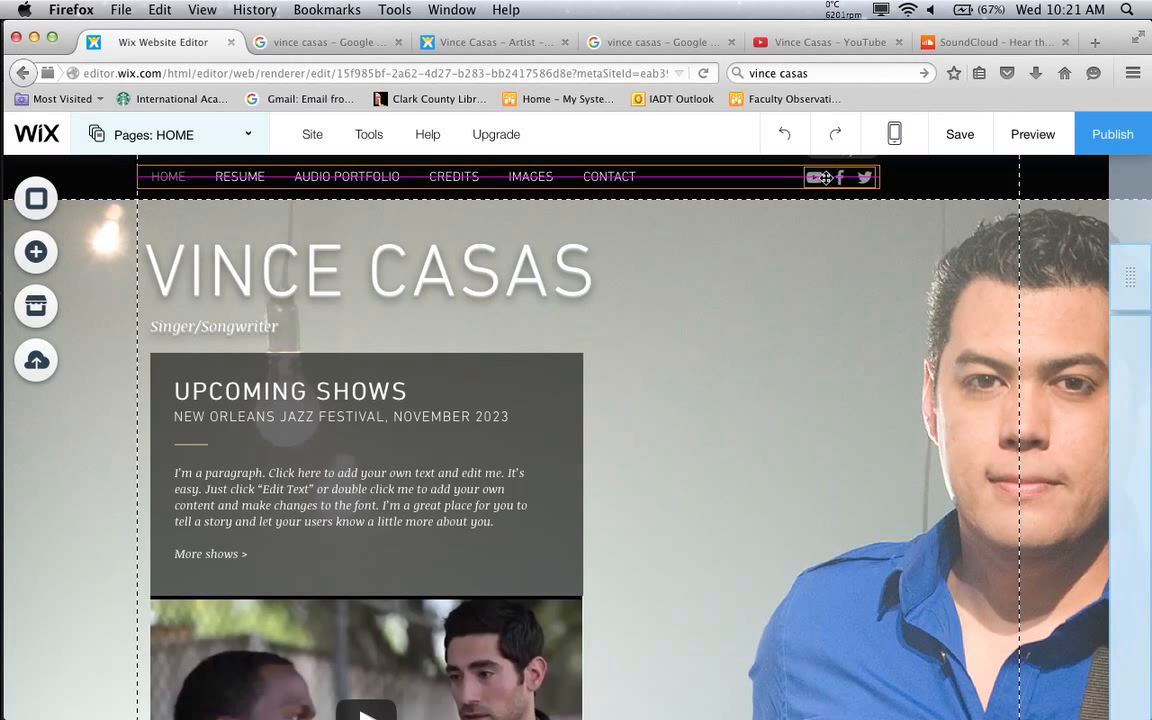
{"action": "left_click_drag", "start_coordinate": [826, 178], "coordinate": [826, 178]}
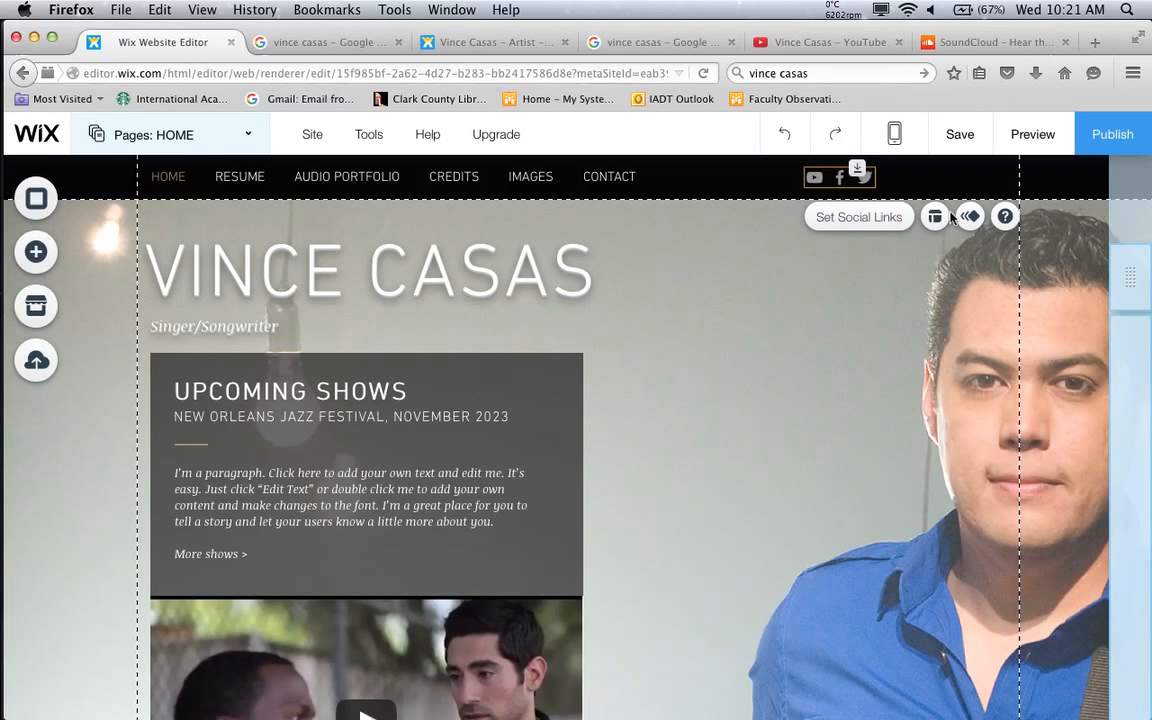
{"action": "mouse_move", "coordinate": [958, 140]}
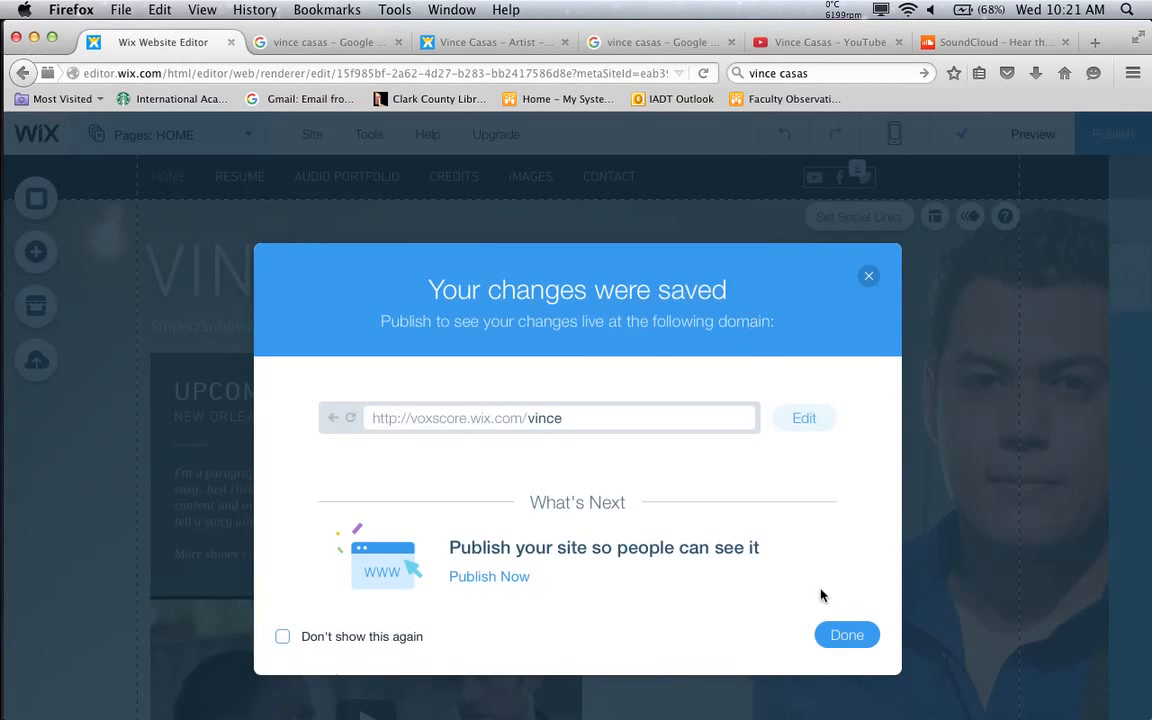
{"action": "left_click", "coordinate": [847, 636]}
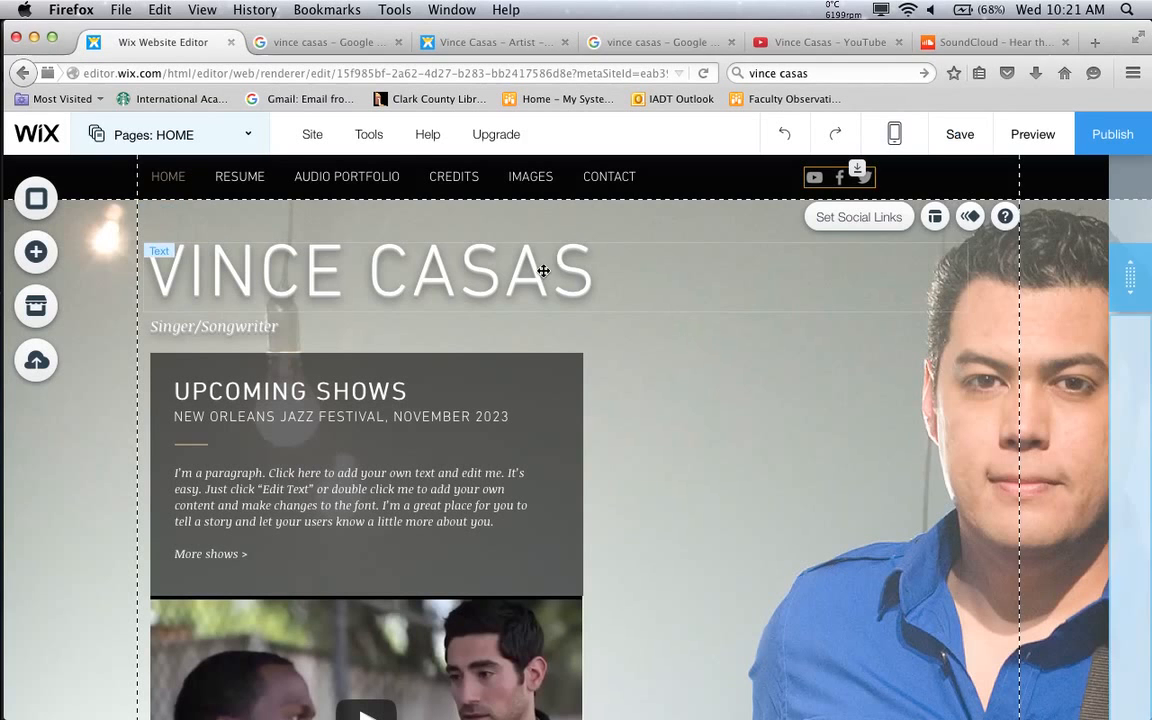
Inspect the text settings and context options of the placeholder paragraph in the Upcoming Shows box without changing it
{"action": "scroll", "coordinate": [502, 443], "scroll_direction": "down", "scroll_amount": 2}
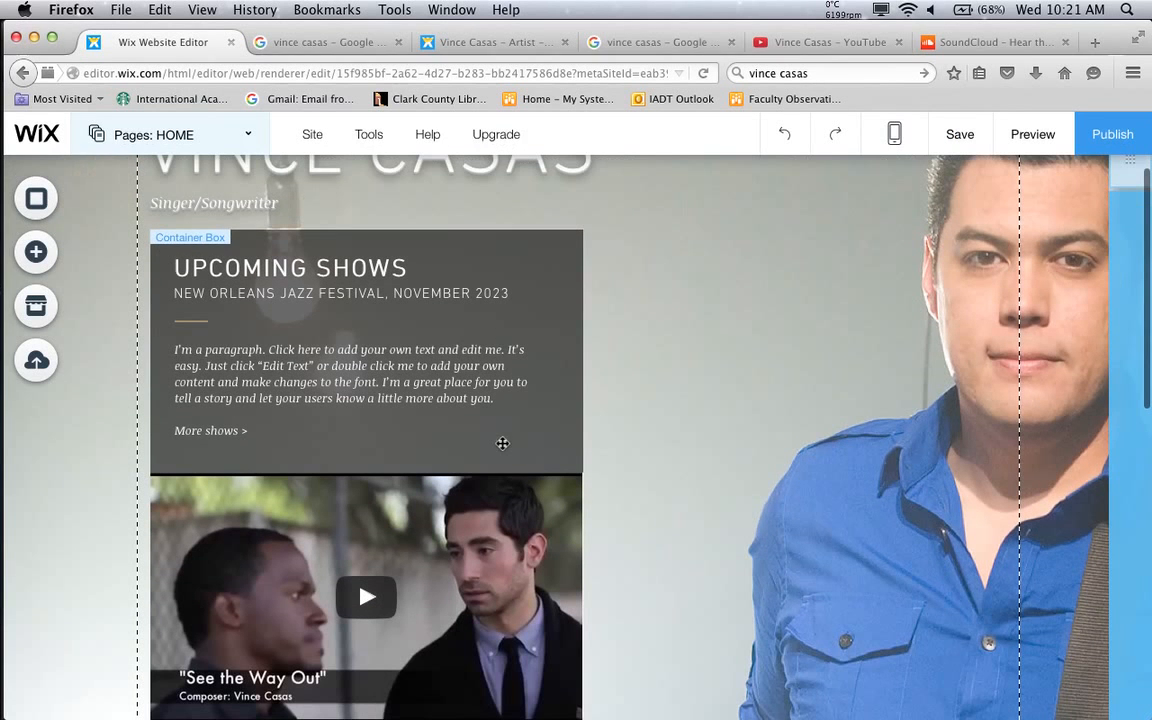
{"action": "left_click", "coordinate": [467, 382]}
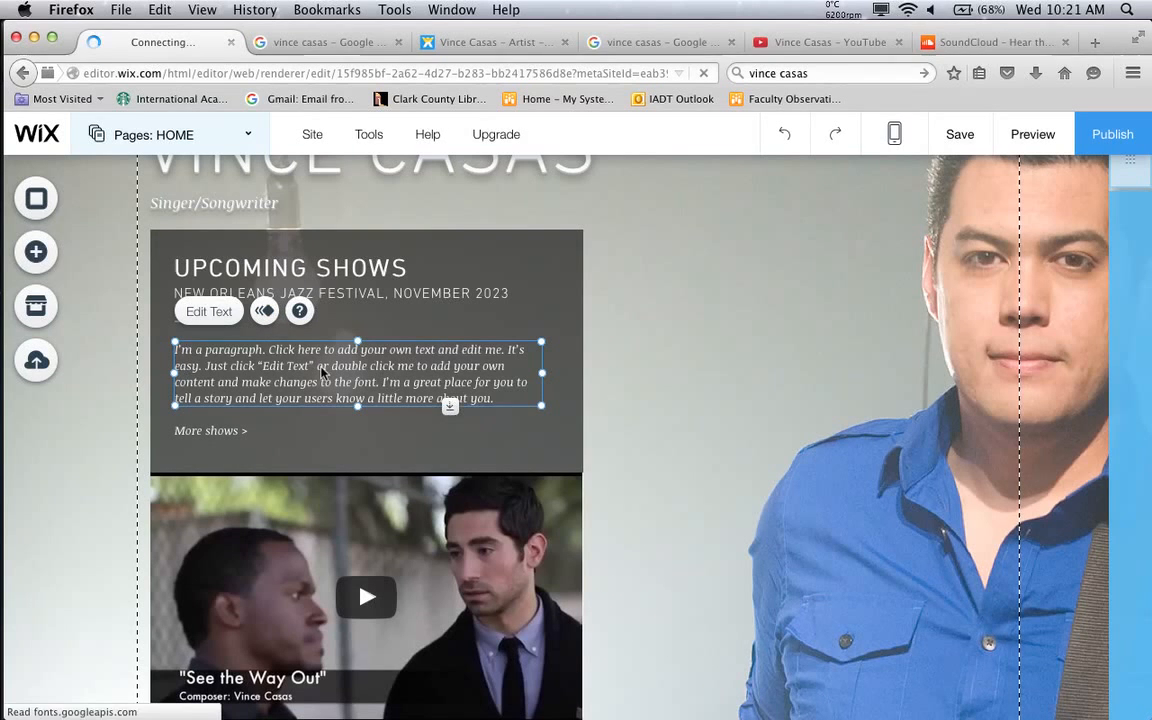
{"action": "left_click", "coordinate": [222, 320]}
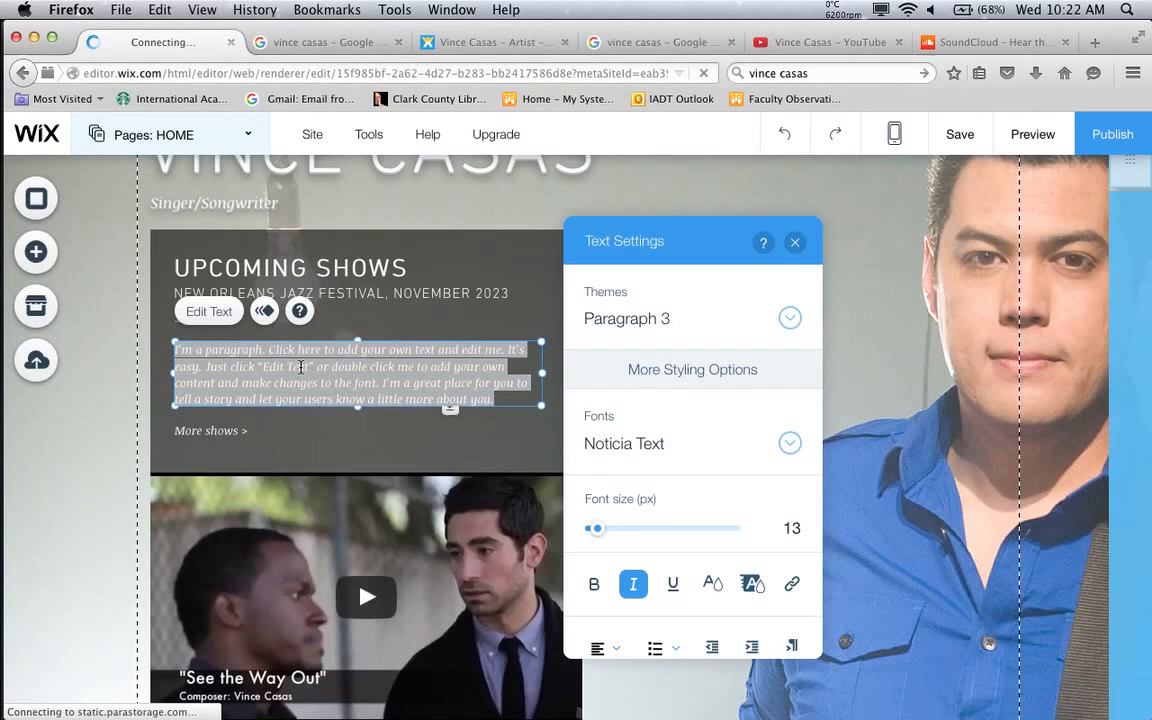
{"action": "left_click", "coordinate": [531, 341]}
{"action": "left_click", "coordinate": [481, 368]}
{"action": "left_click", "coordinate": [481, 368]}
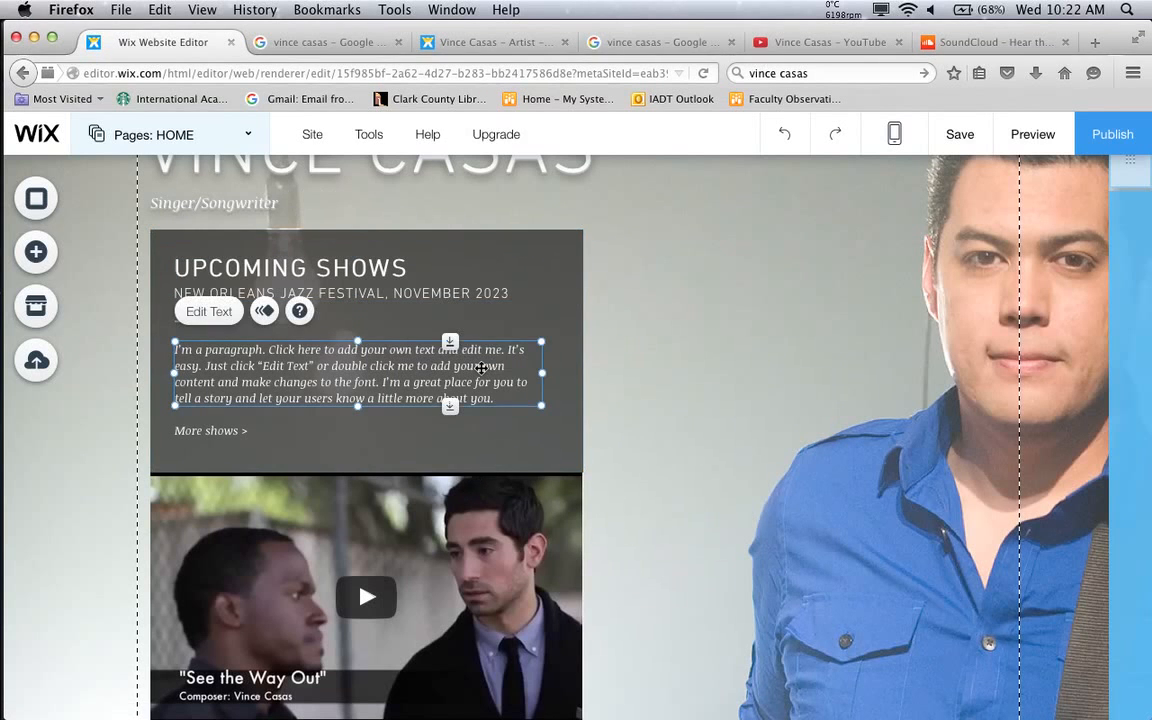
{"action": "right_click", "coordinate": [481, 370]}
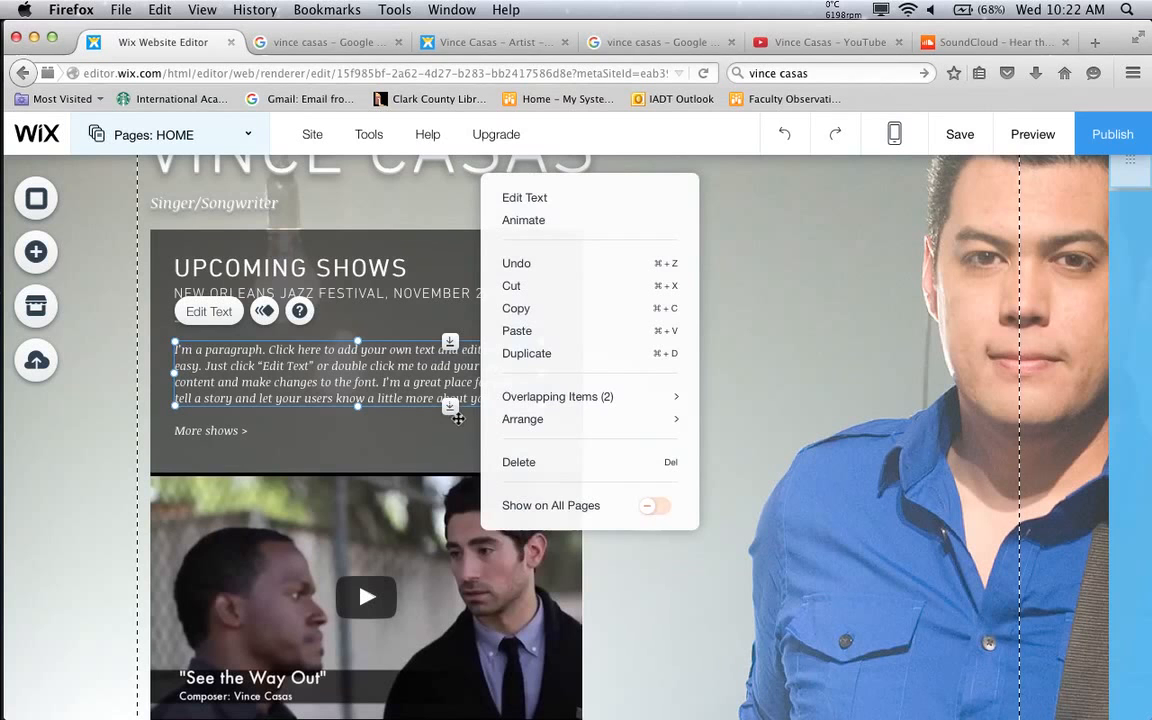
{"action": "left_click", "coordinate": [466, 405]}
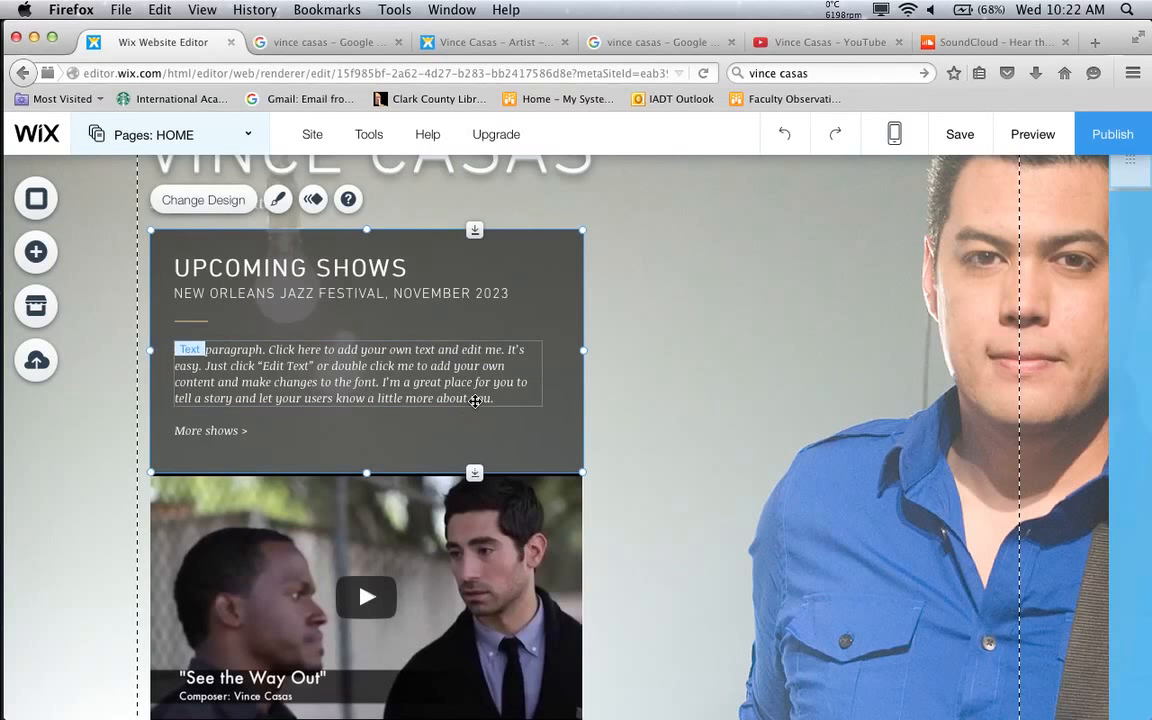
{"action": "left_click", "coordinate": [475, 401]}
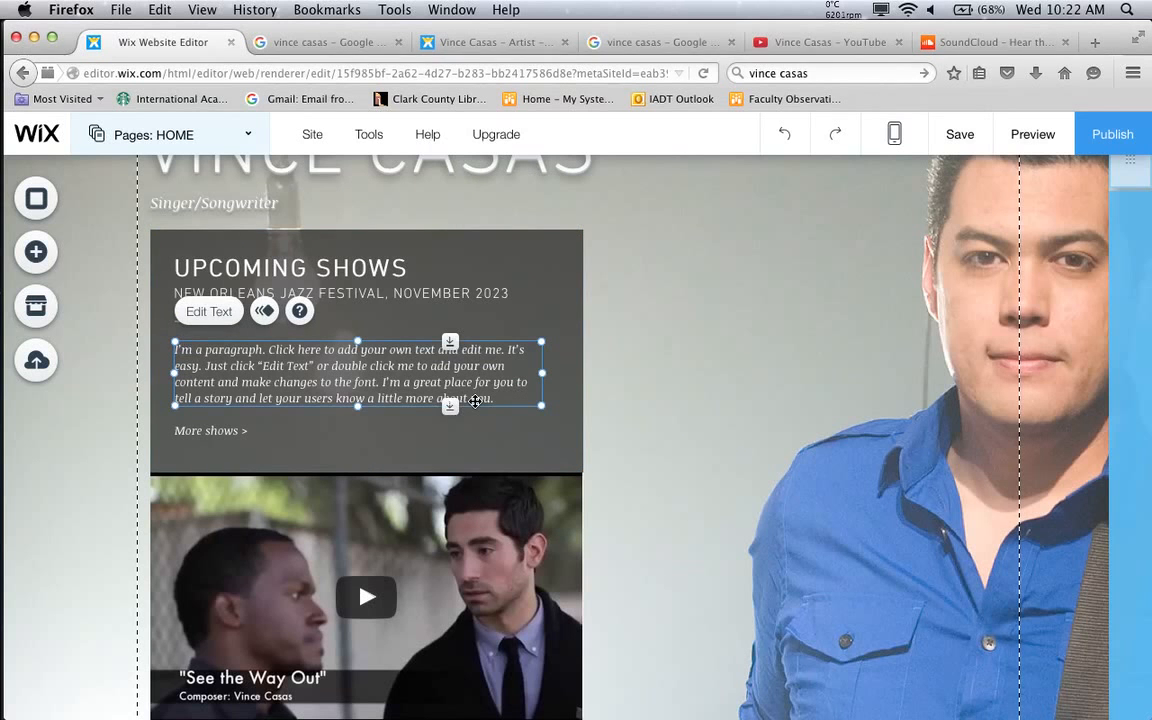
Delete the placeholder paragraph in the Upcoming Shows box and undo the deletion
{"action": "right_click", "coordinate": [495, 396]}
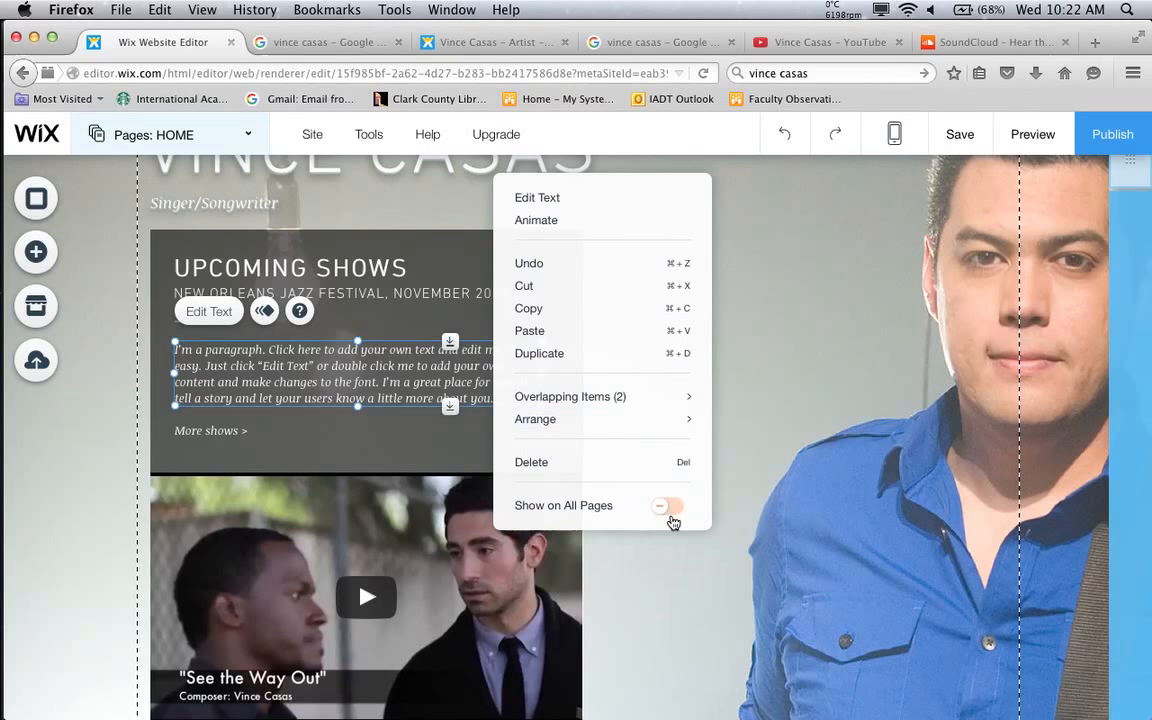
{"action": "left_click", "coordinate": [612, 468]}
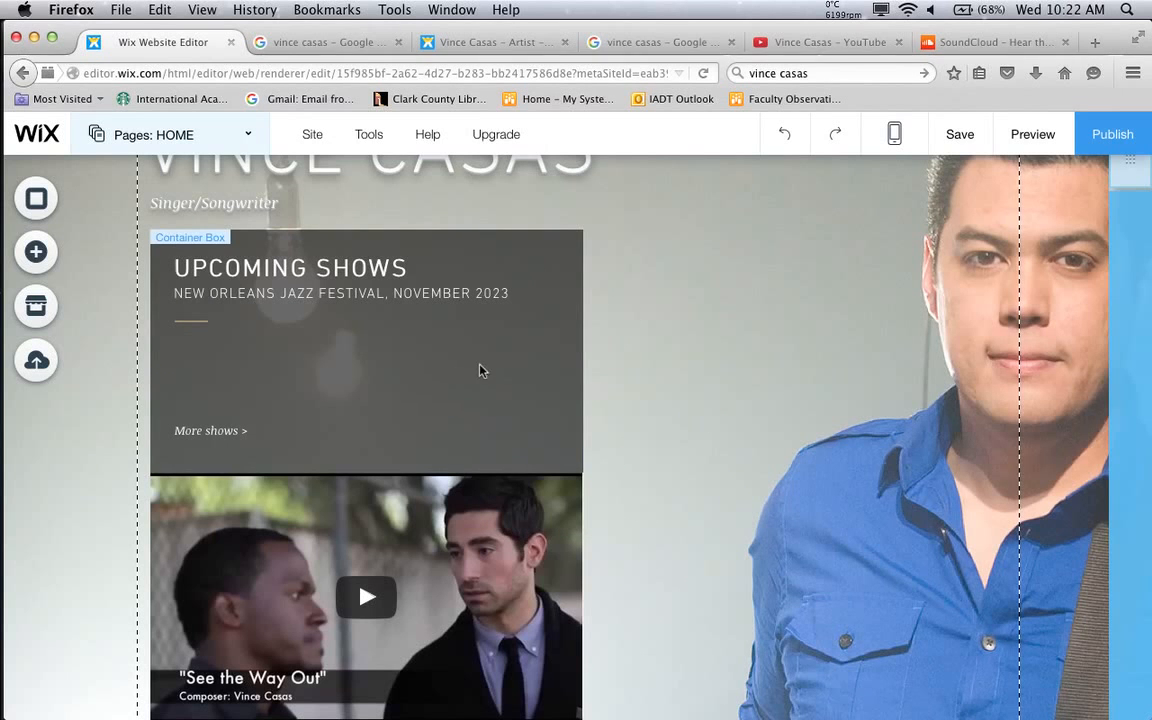
{"action": "key", "text": "super+z"}
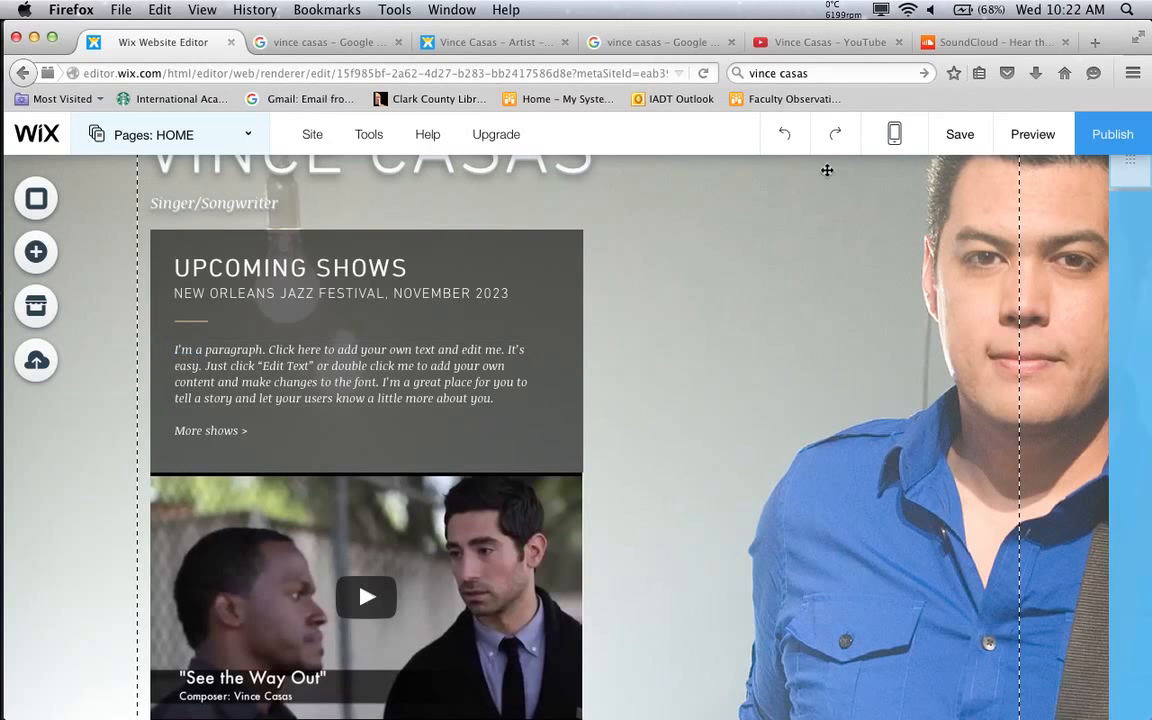
Review the Arrange options for the placeholder paragraph in the Upcoming Shows box and dismiss them
{"action": "right_click", "coordinate": [507, 373]}
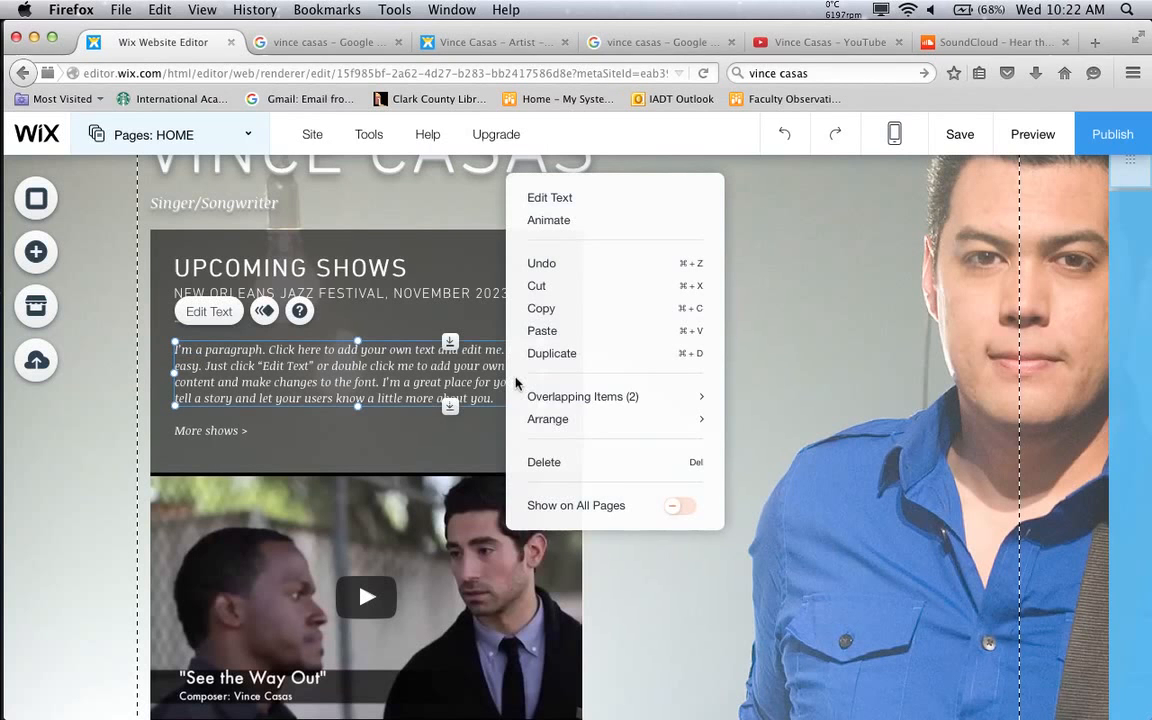
{"action": "mouse_move", "coordinate": [575, 418]}
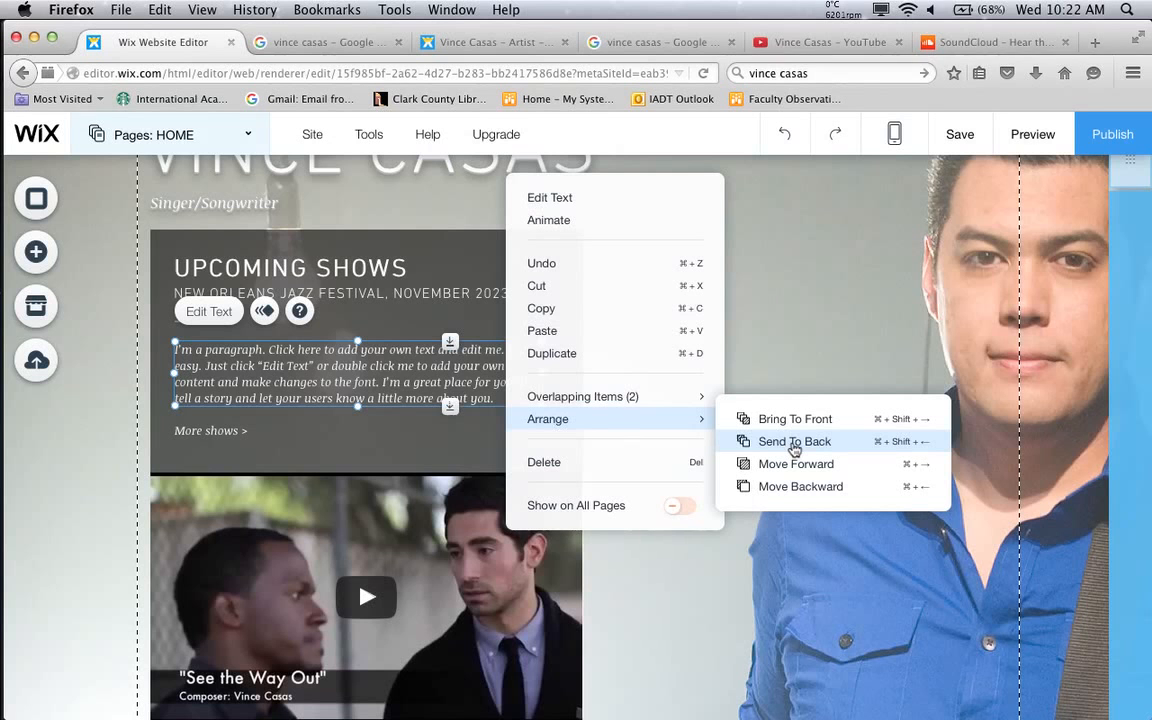
{"action": "left_click", "coordinate": [737, 608]}
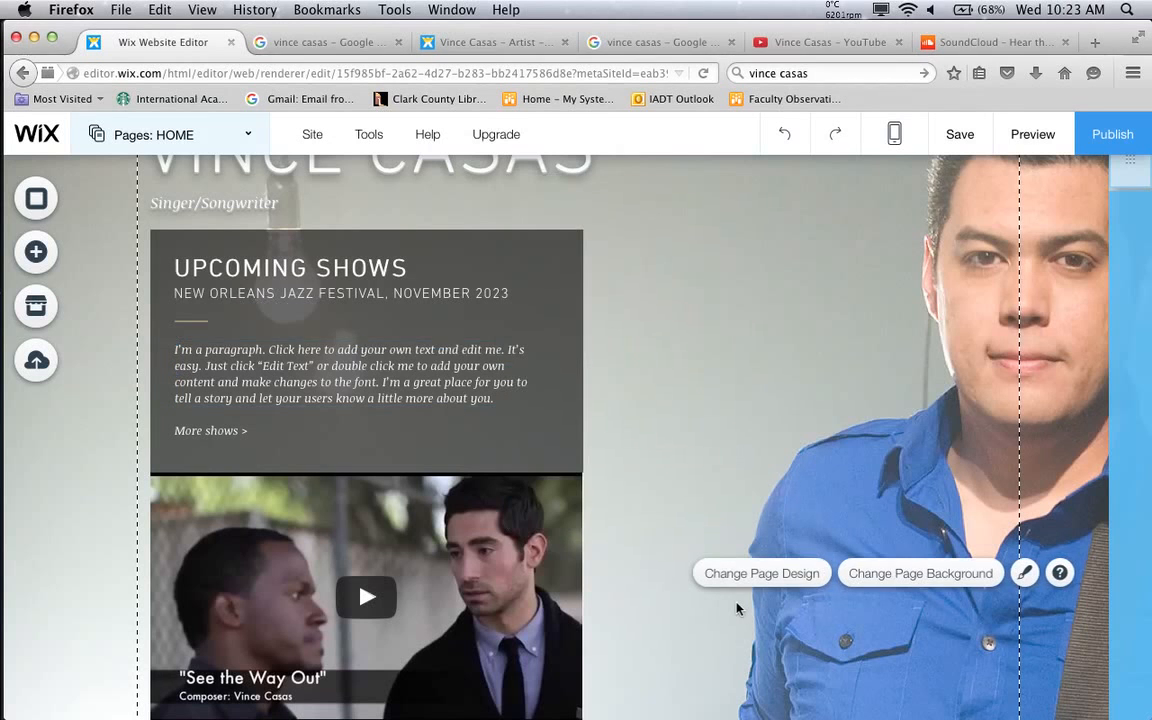
Add a themed paragraph text to the page and place it on the empty background beside the Upcoming Shows box
{"action": "left_click", "coordinate": [40, 254]}
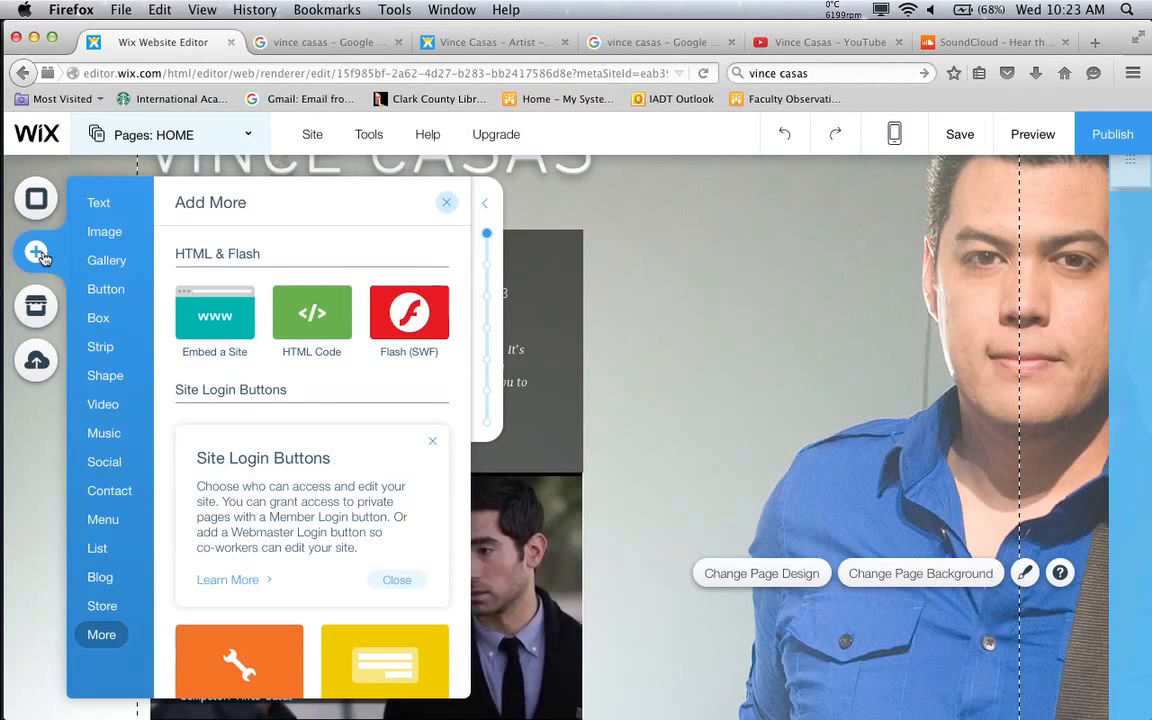
{"action": "left_click", "coordinate": [104, 231]}
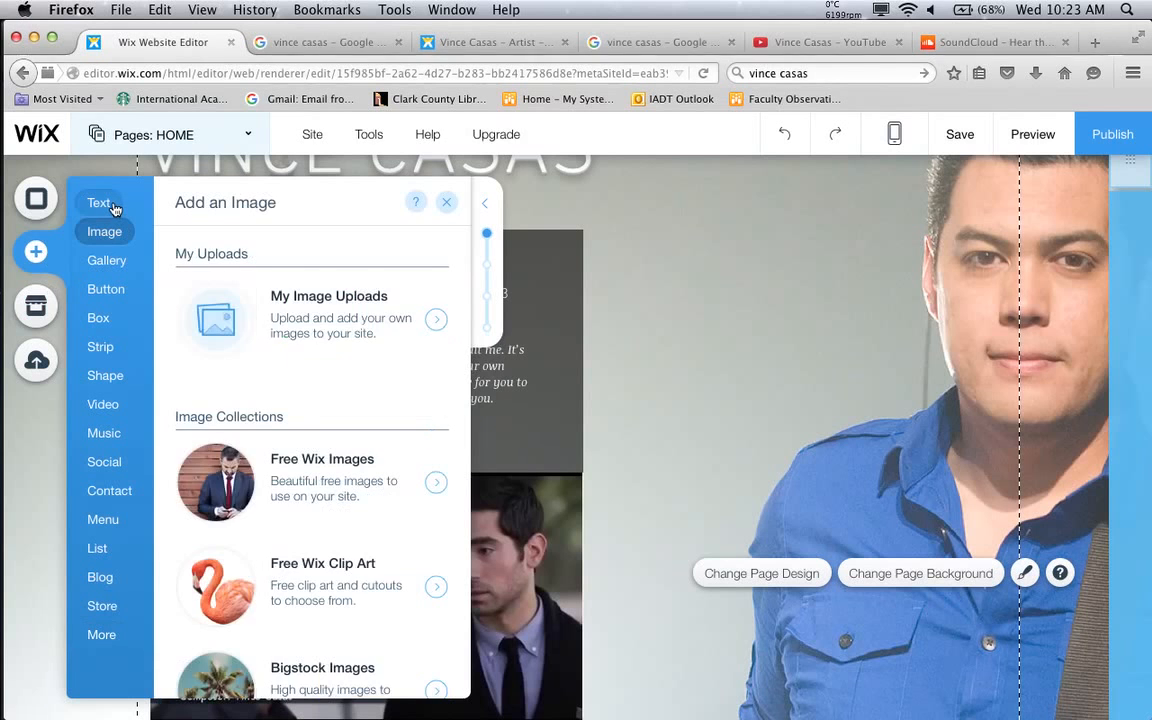
{"action": "left_click", "coordinate": [113, 205]}
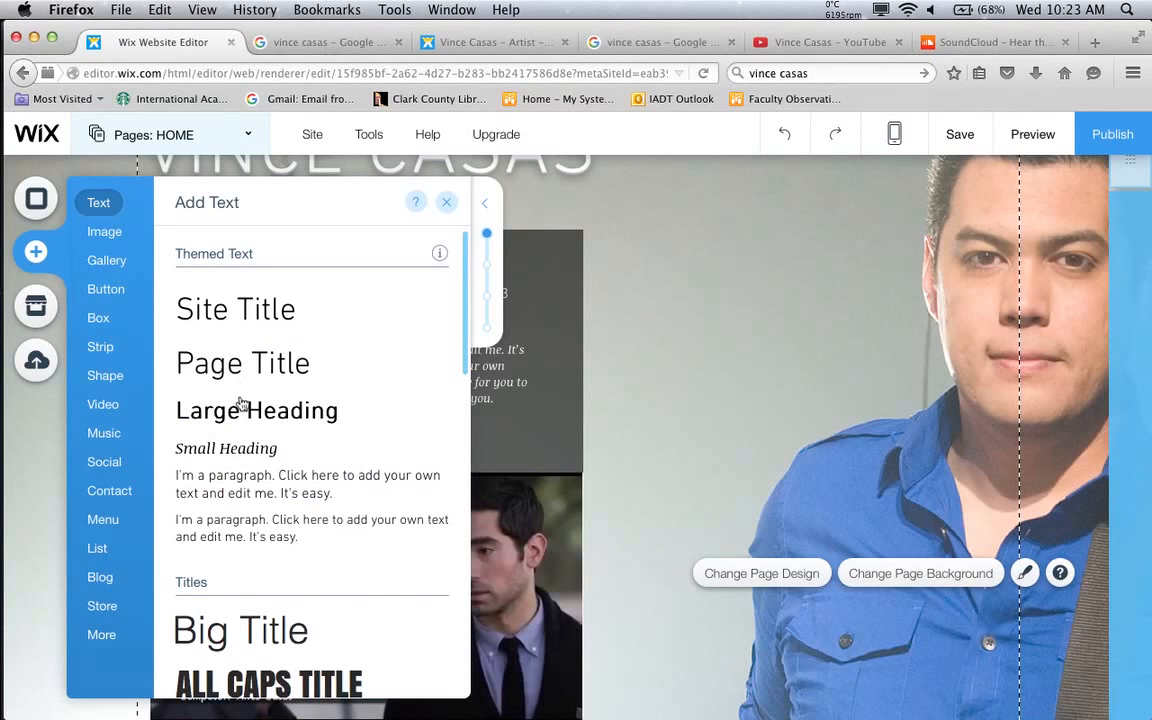
{"action": "left_click", "coordinate": [228, 485]}
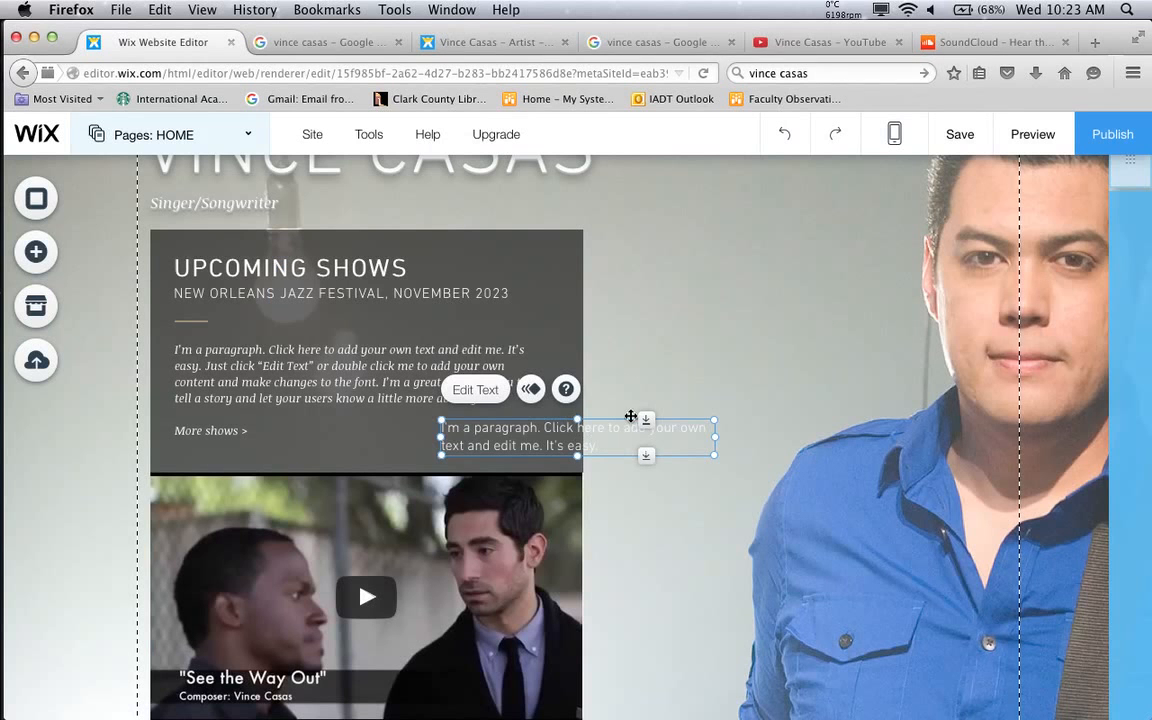
{"action": "left_click_drag", "start_coordinate": [576, 438], "coordinate": [733, 283]}
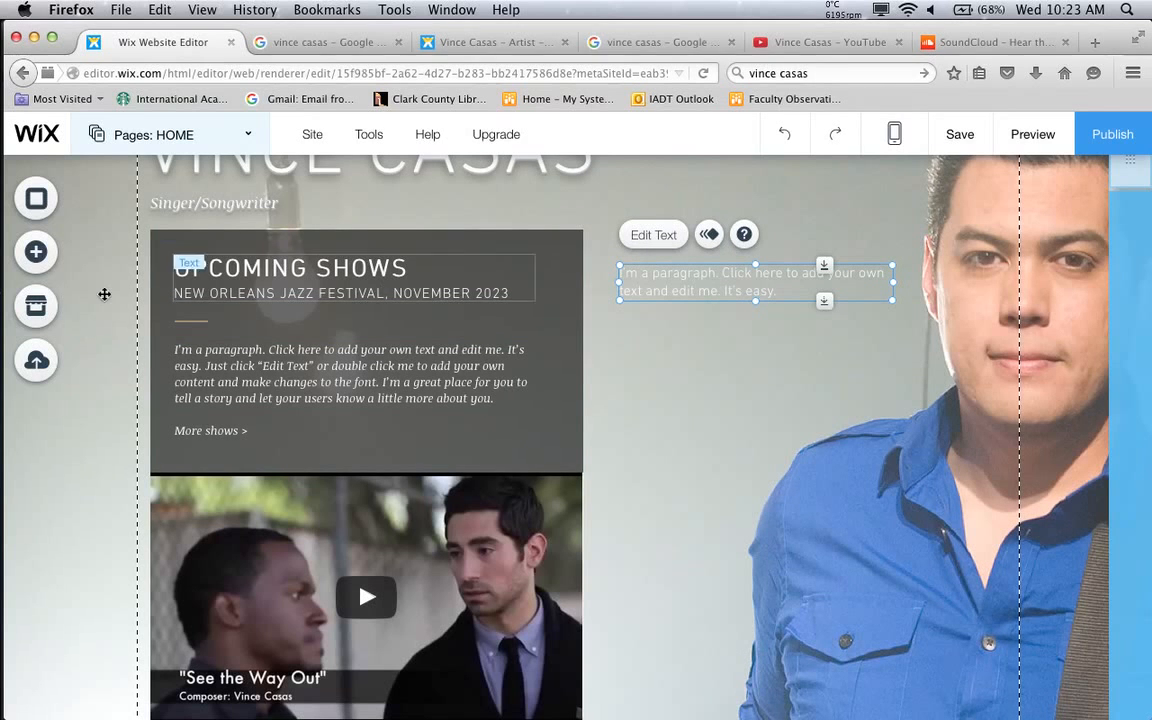
Add the dark grey themed box, place it against the Upcoming Shows box over the new paragraph, and resize it to the same height
{"action": "left_click", "coordinate": [36, 253]}
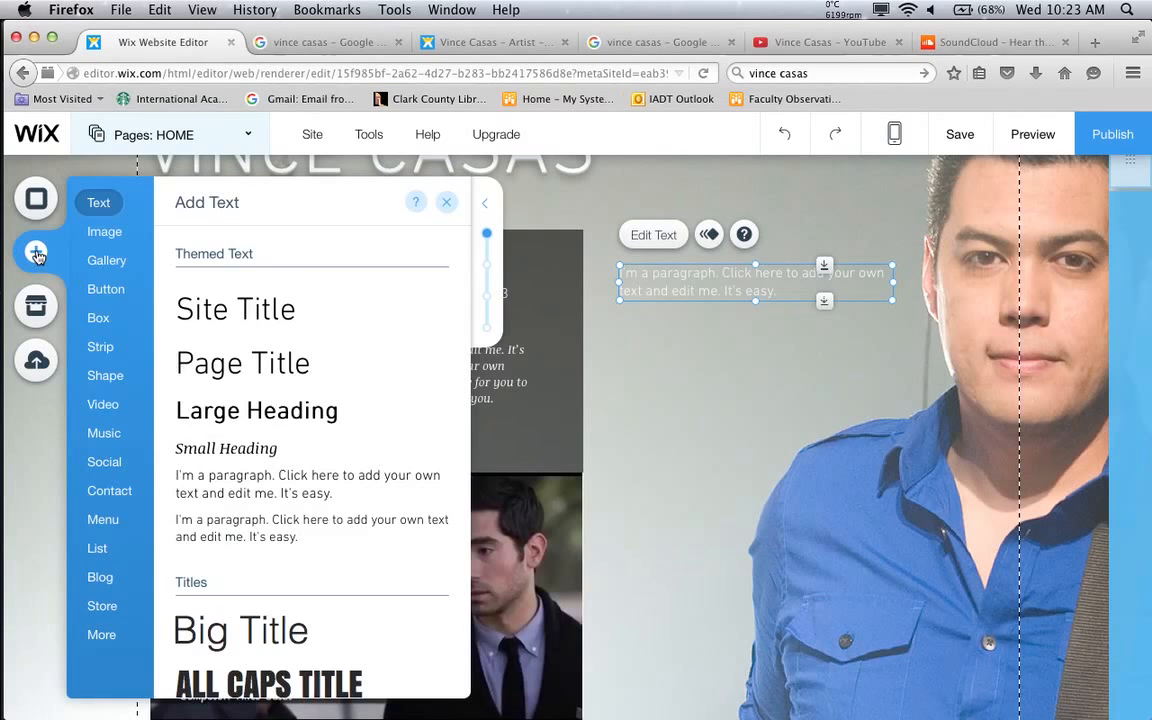
{"action": "left_click", "coordinate": [101, 262]}
{"action": "left_click", "coordinate": [111, 324]}
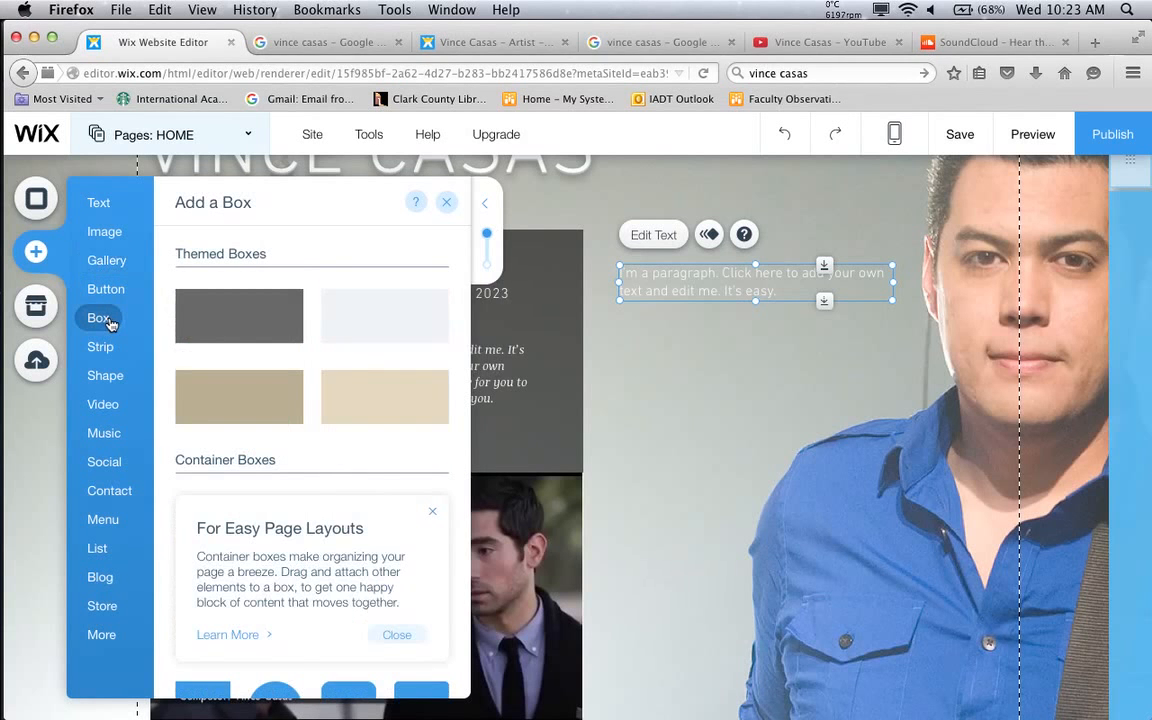
{"action": "left_click", "coordinate": [229, 313]}
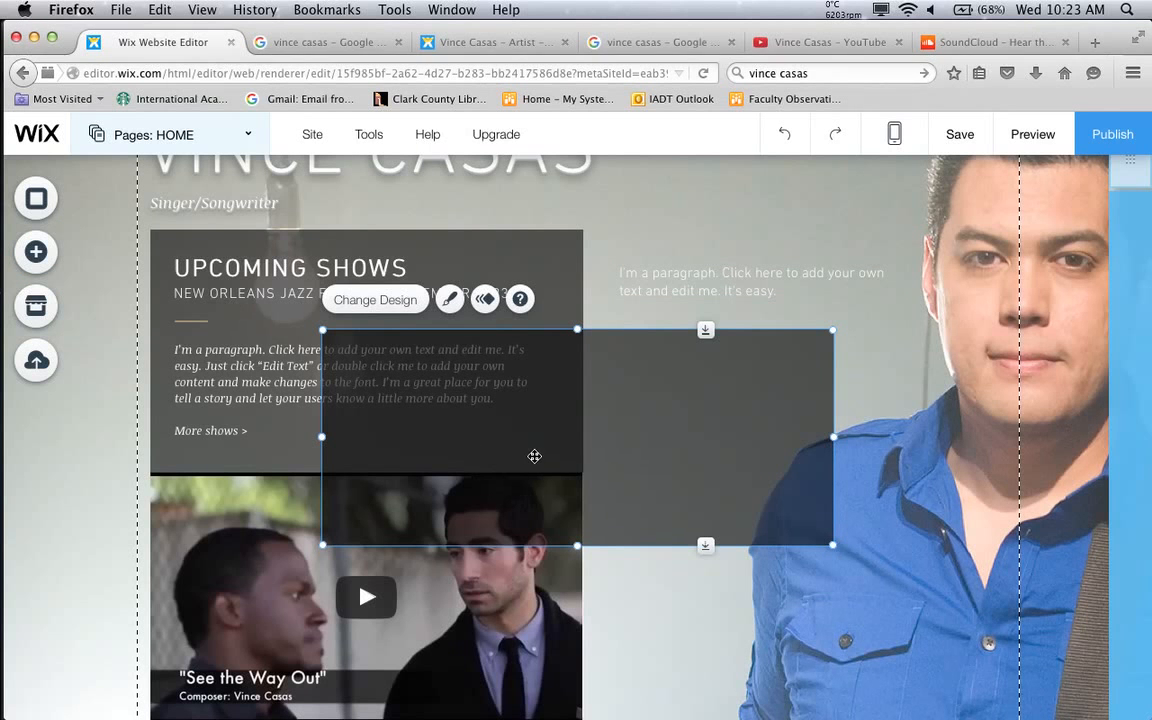
{"action": "left_click_drag", "start_coordinate": [619, 436], "coordinate": [793, 363]}
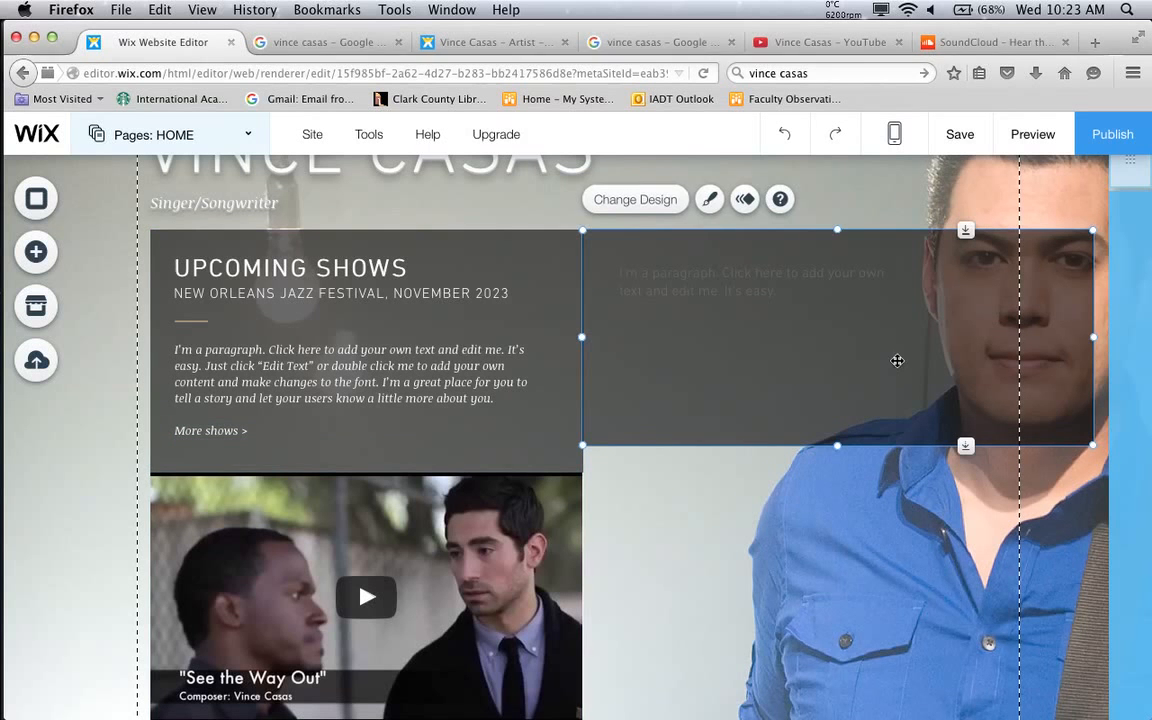
{"action": "left_click_drag", "start_coordinate": [1055, 447], "coordinate": [1001, 474]}
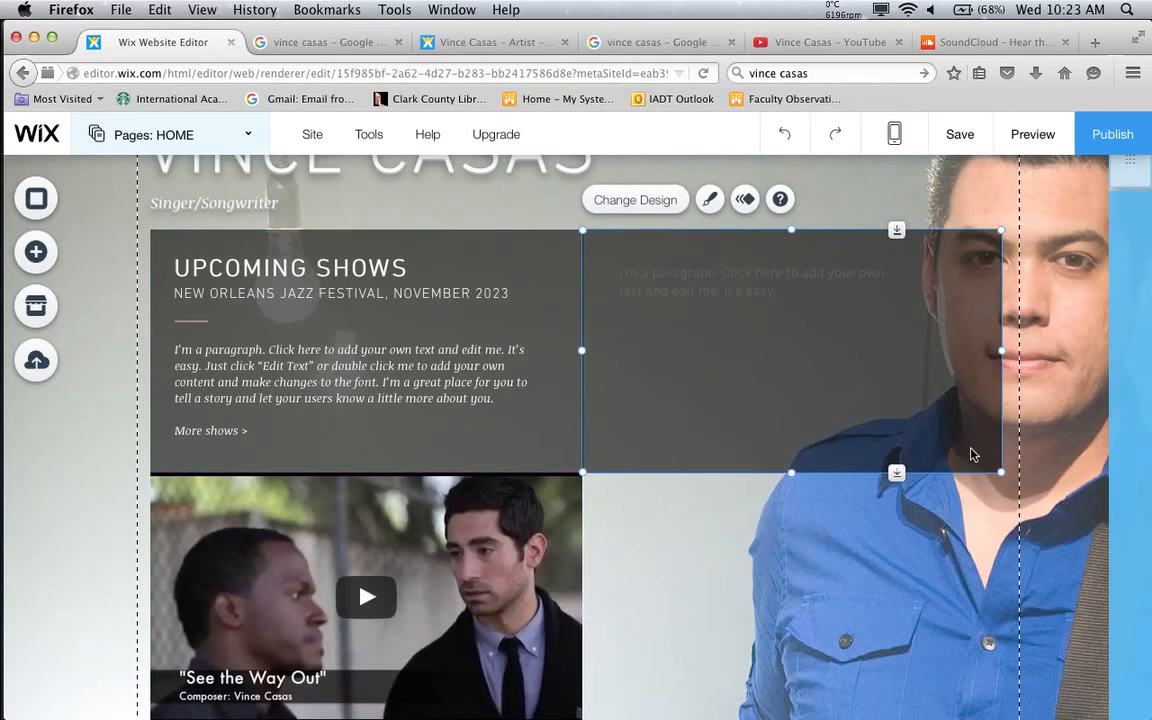
Move the new dark grey box backward in the stacking order, behind the added paragraph
{"action": "right_click", "coordinate": [890, 355]}
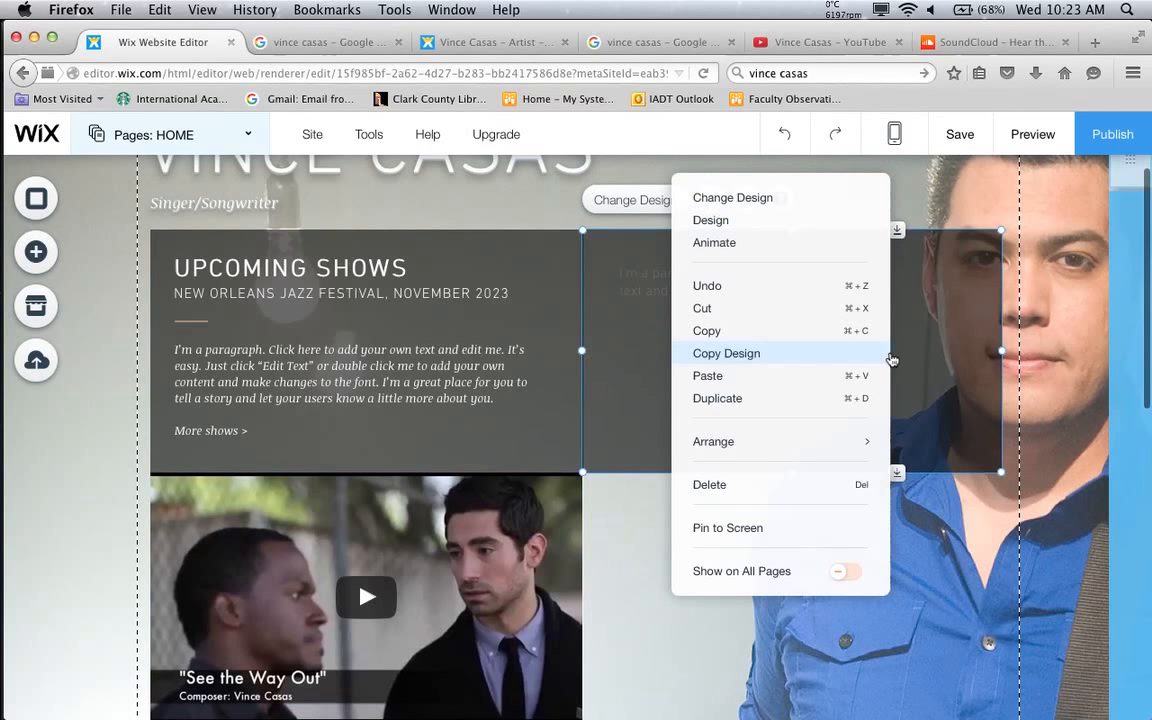
{"action": "mouse_move", "coordinate": [766, 447]}
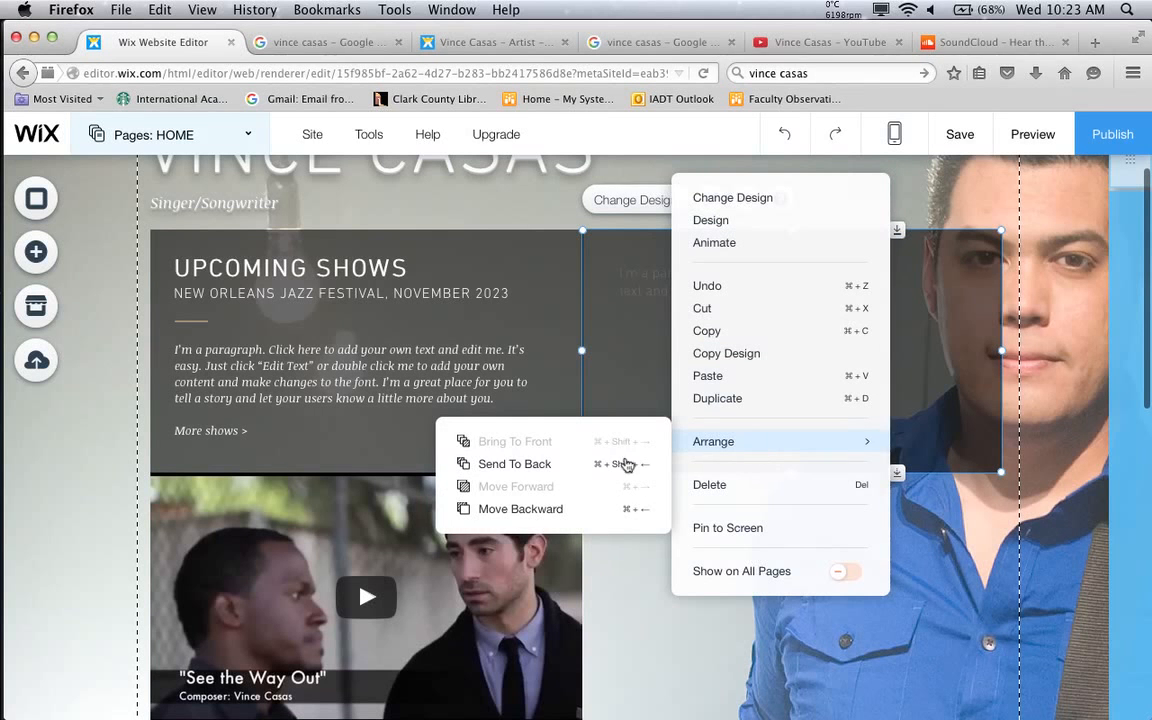
{"action": "left_click", "coordinate": [538, 511]}
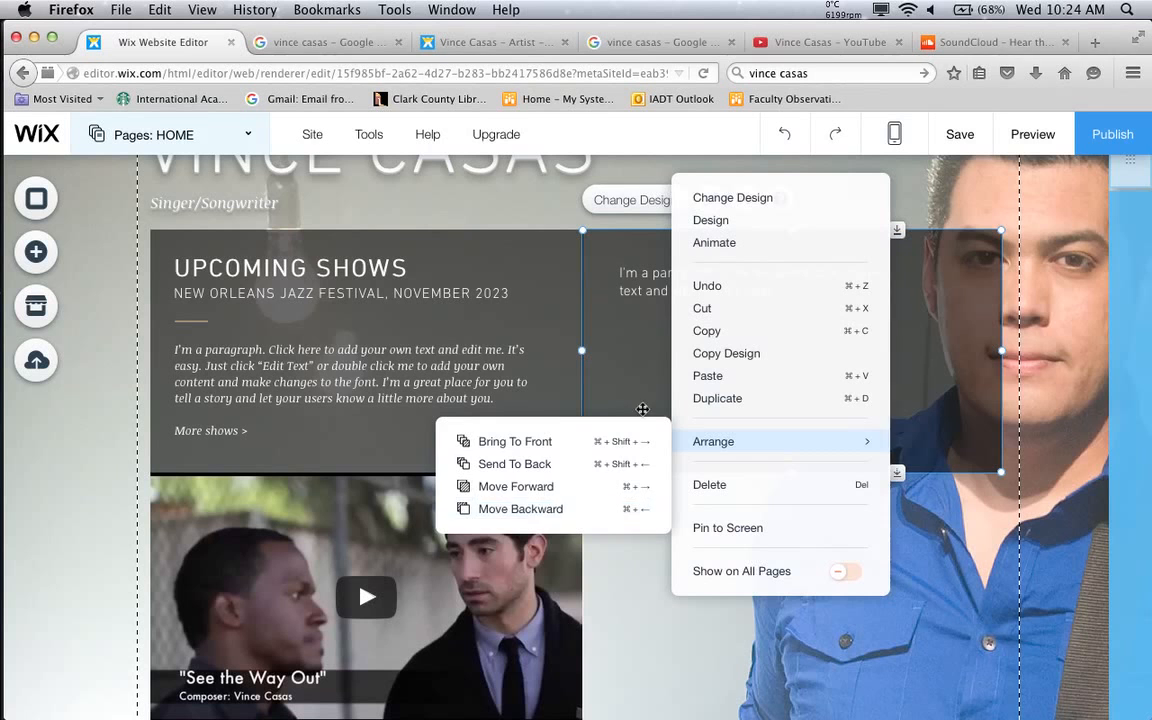
{"action": "left_click", "coordinate": [640, 364]}
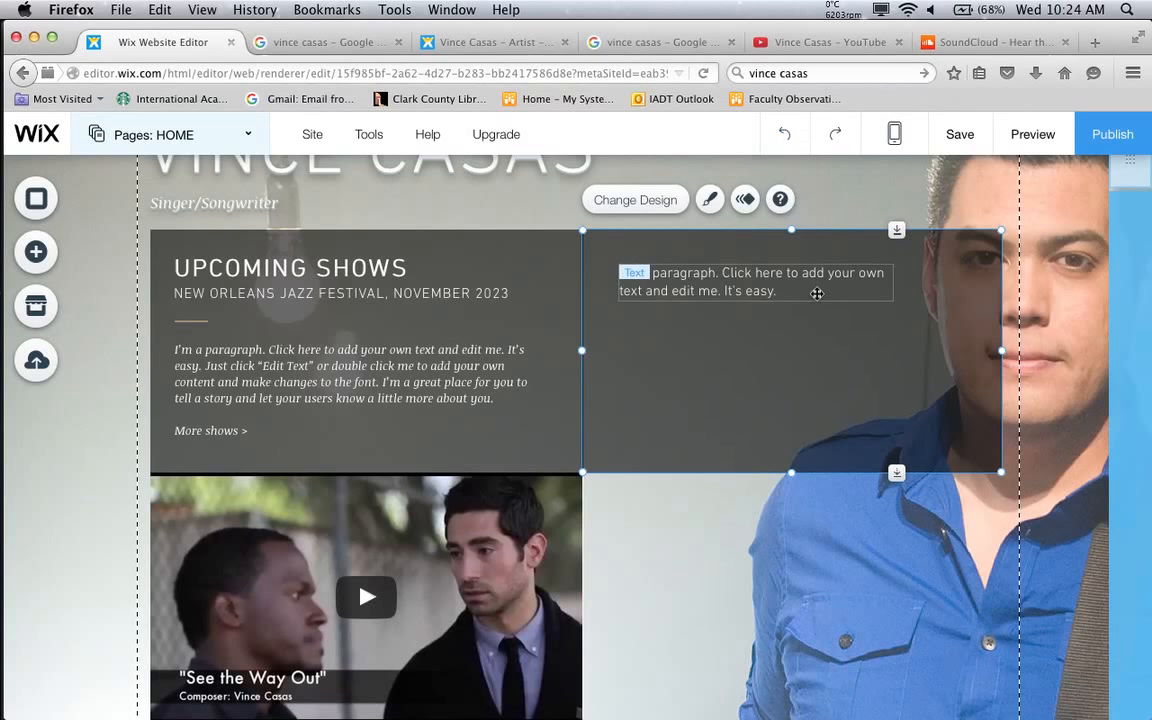
Delete the new dark grey box, and undo all the recent edits back to before the extra paragraph was added
{"action": "key", "text": "Delete"}
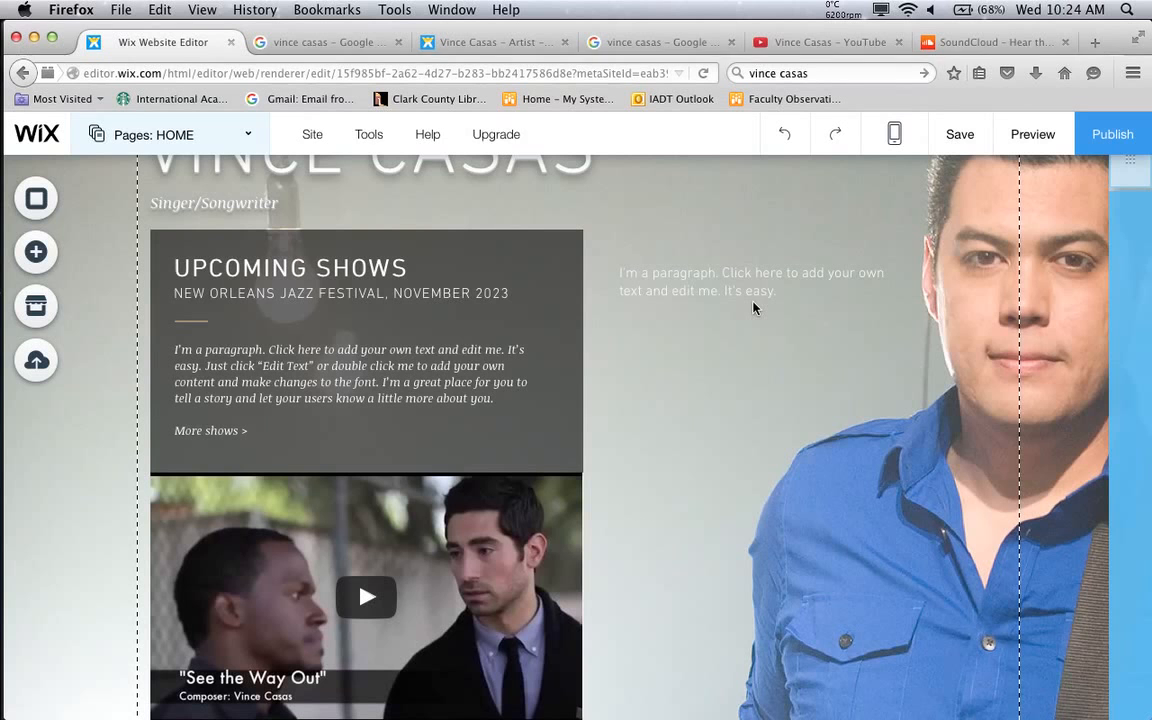
{"action": "left_click", "coordinate": [794, 148]}
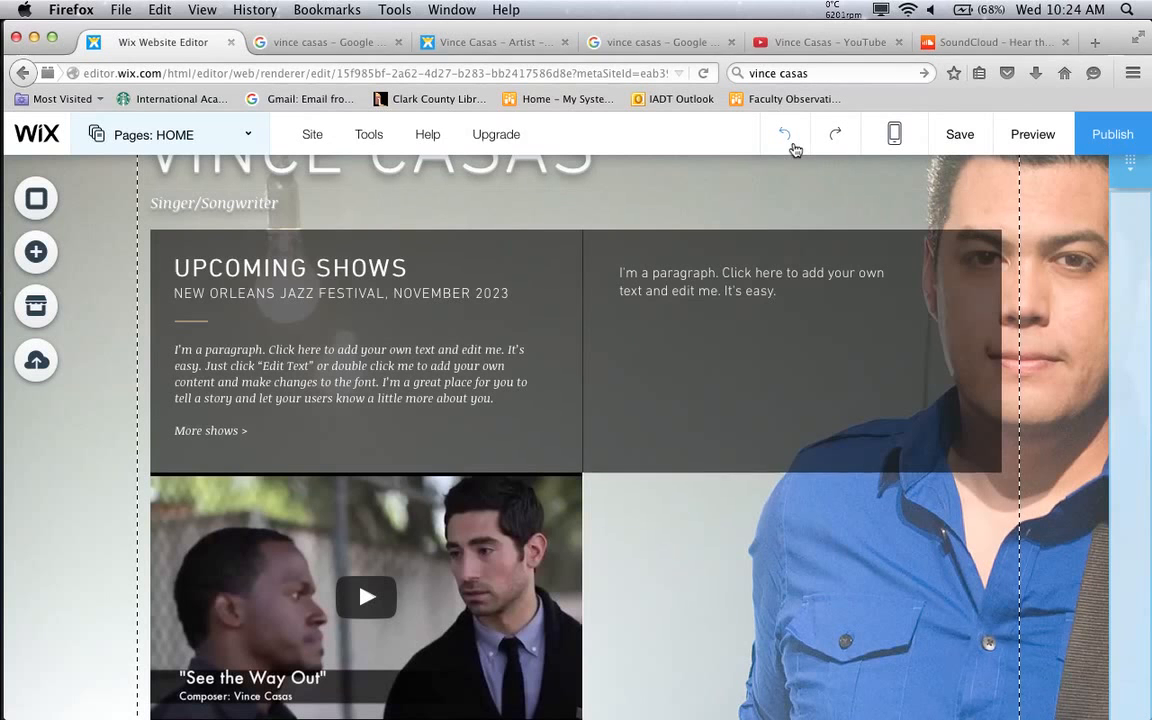
{"action": "left_click", "coordinate": [785, 134]}
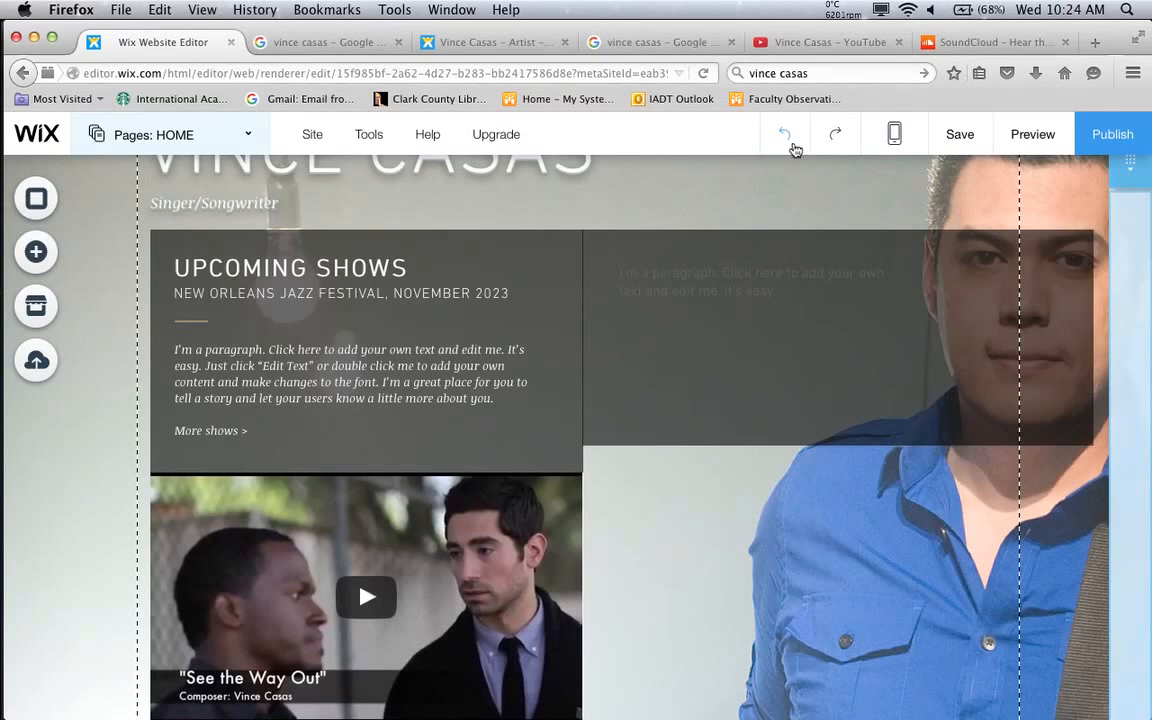
{"action": "left_click", "coordinate": [785, 134]}
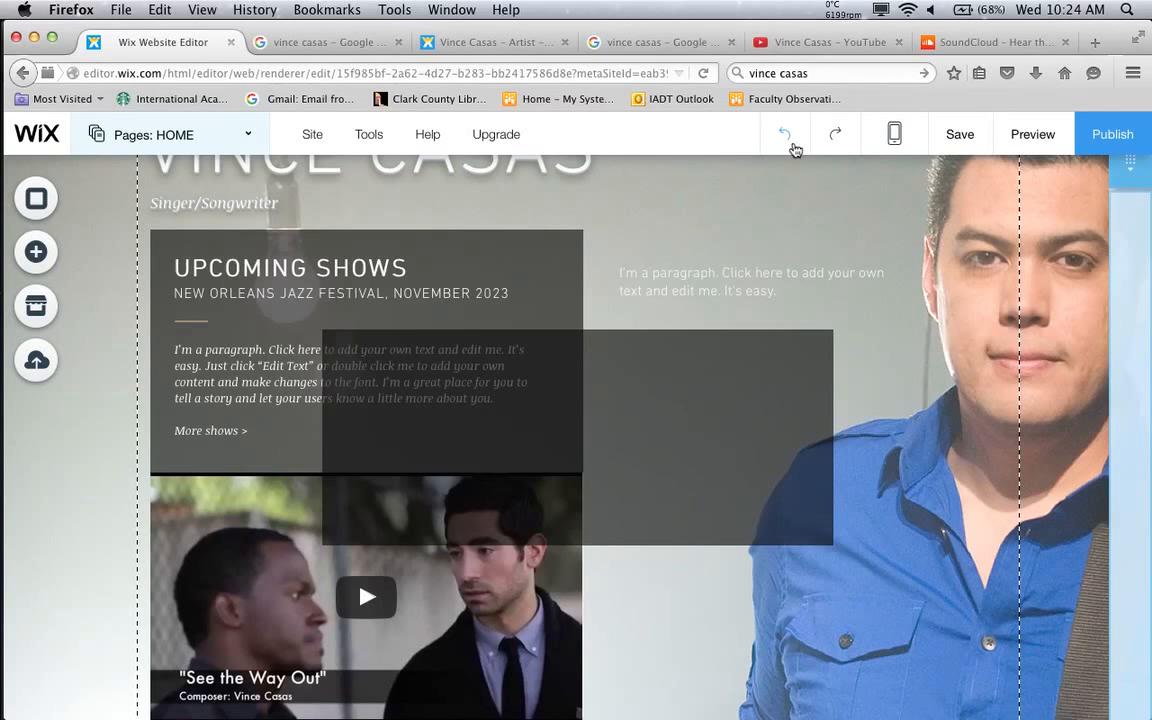
{"action": "left_click", "coordinate": [785, 134]}
{"action": "left_click", "coordinate": [783, 136]}
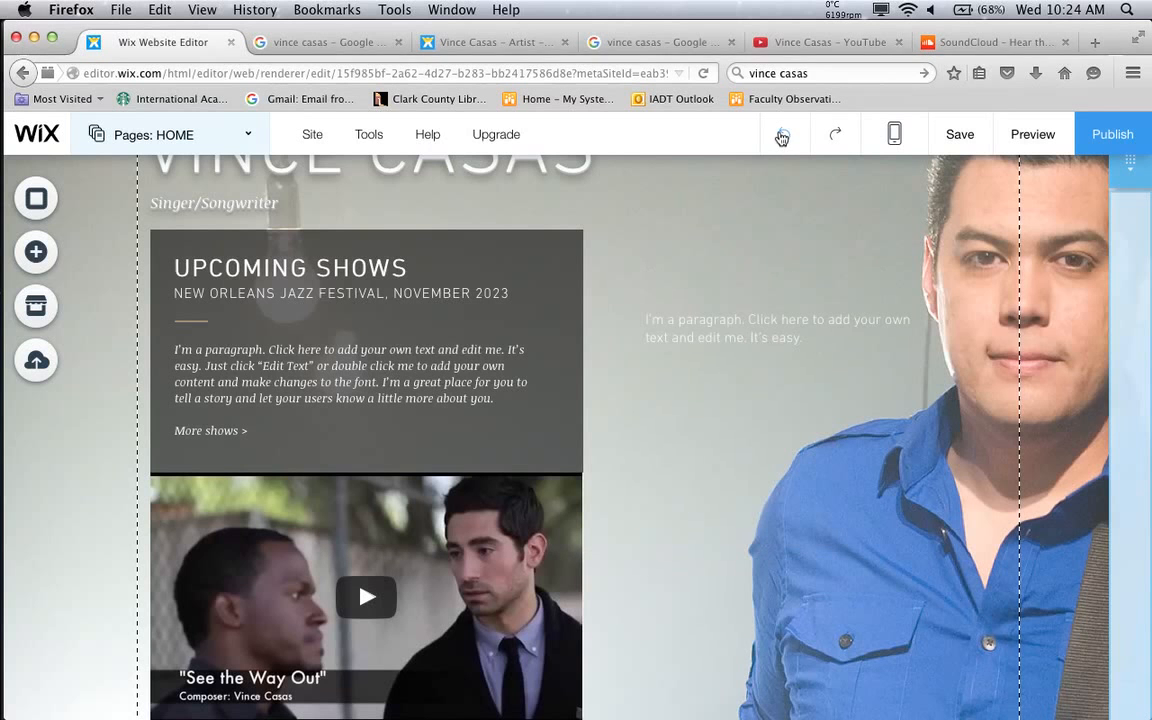
{"action": "left_click", "coordinate": [776, 134]}
{"action": "left_click", "coordinate": [785, 134]}
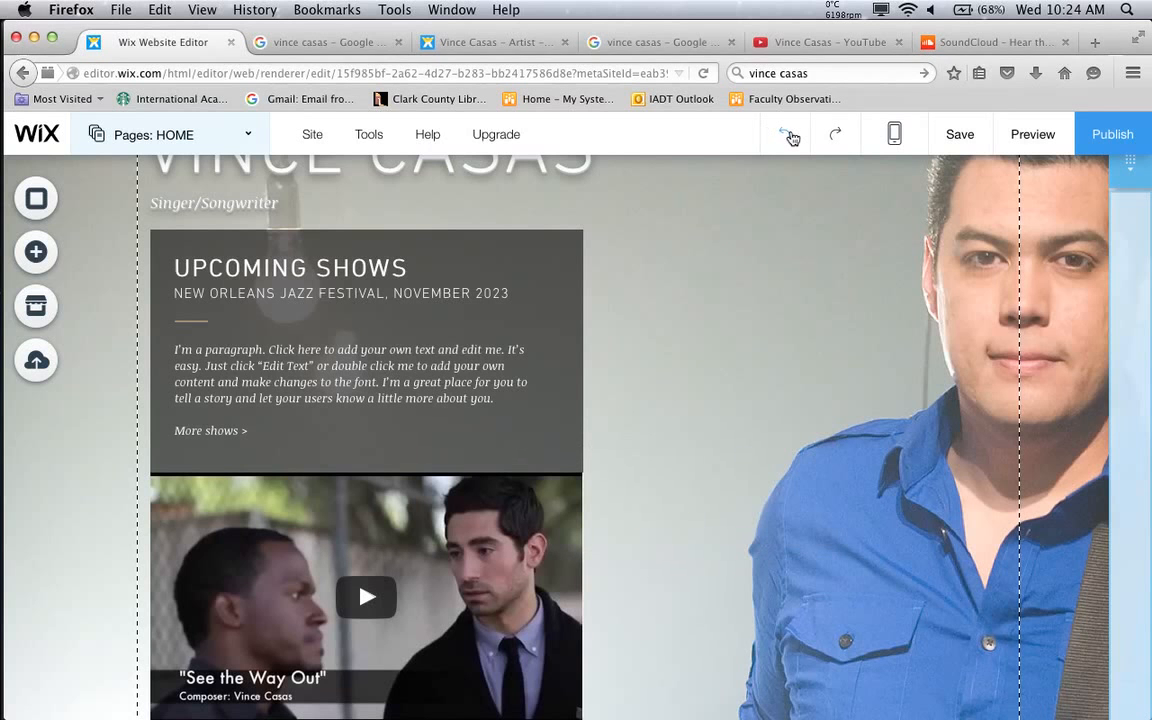
View the Resume and Audio Portfolio pages, and open the Contact page for editing
{"action": "scroll", "coordinate": [783, 294], "scroll_direction": "up", "scroll_amount": 3}
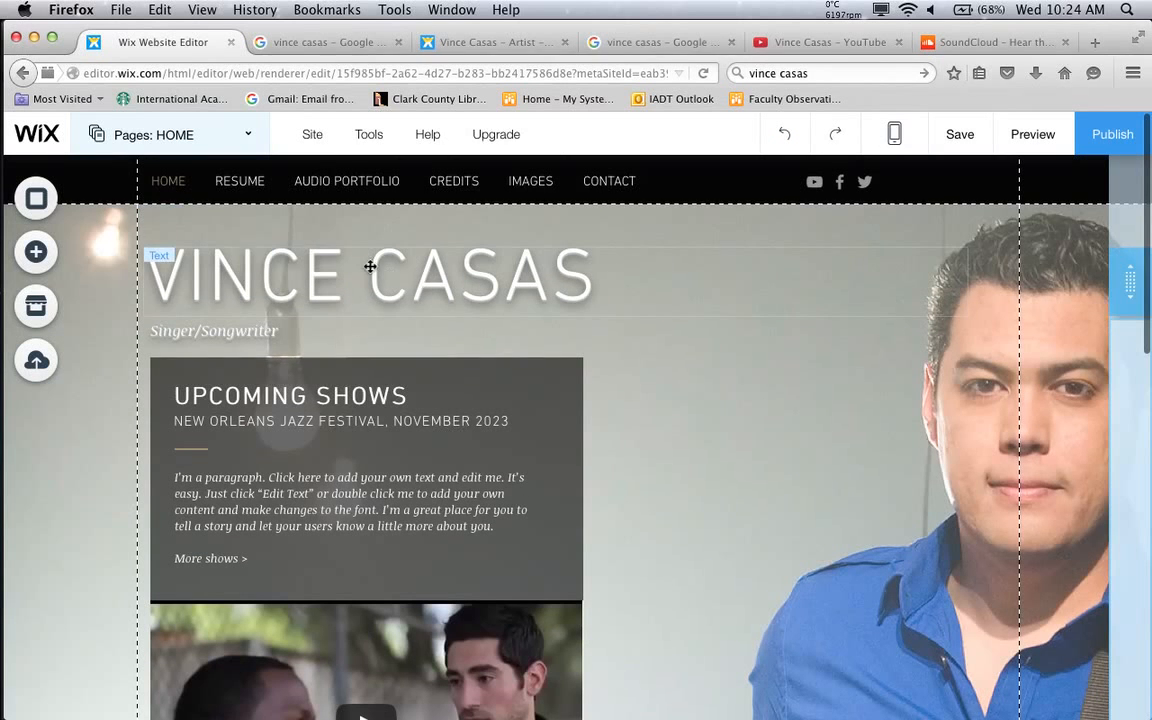
{"action": "left_click", "coordinate": [250, 181]}
{"action": "left_click", "coordinate": [248, 136]}
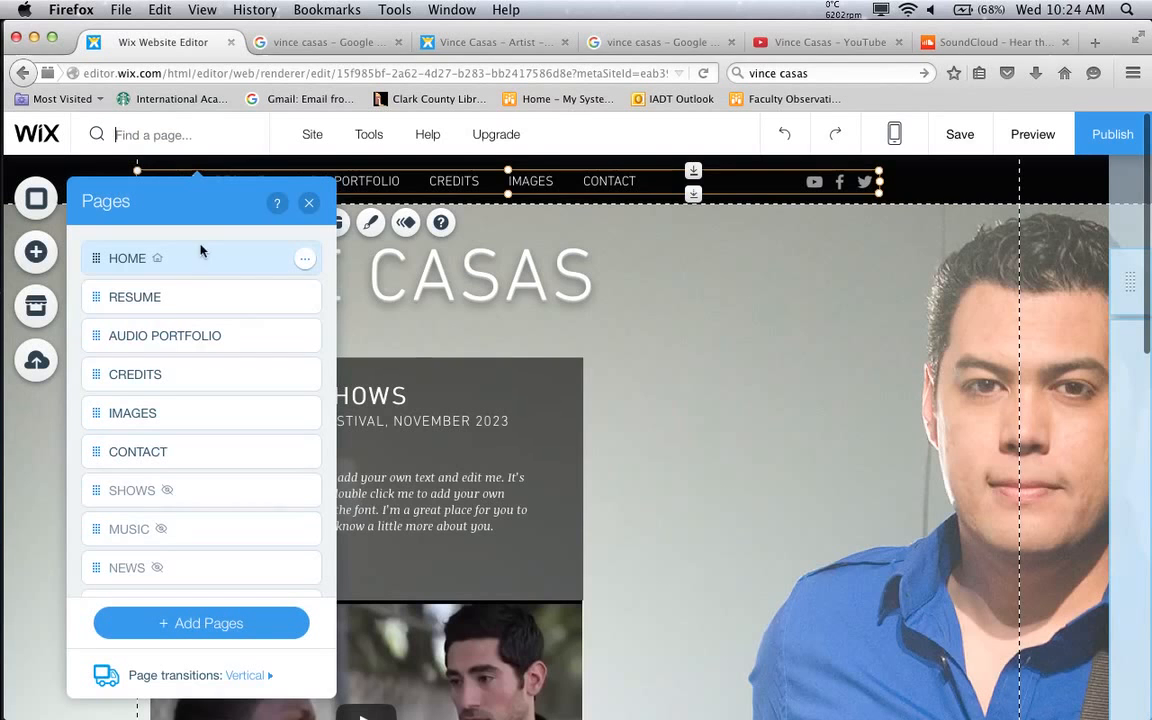
{"action": "left_click", "coordinate": [160, 298]}
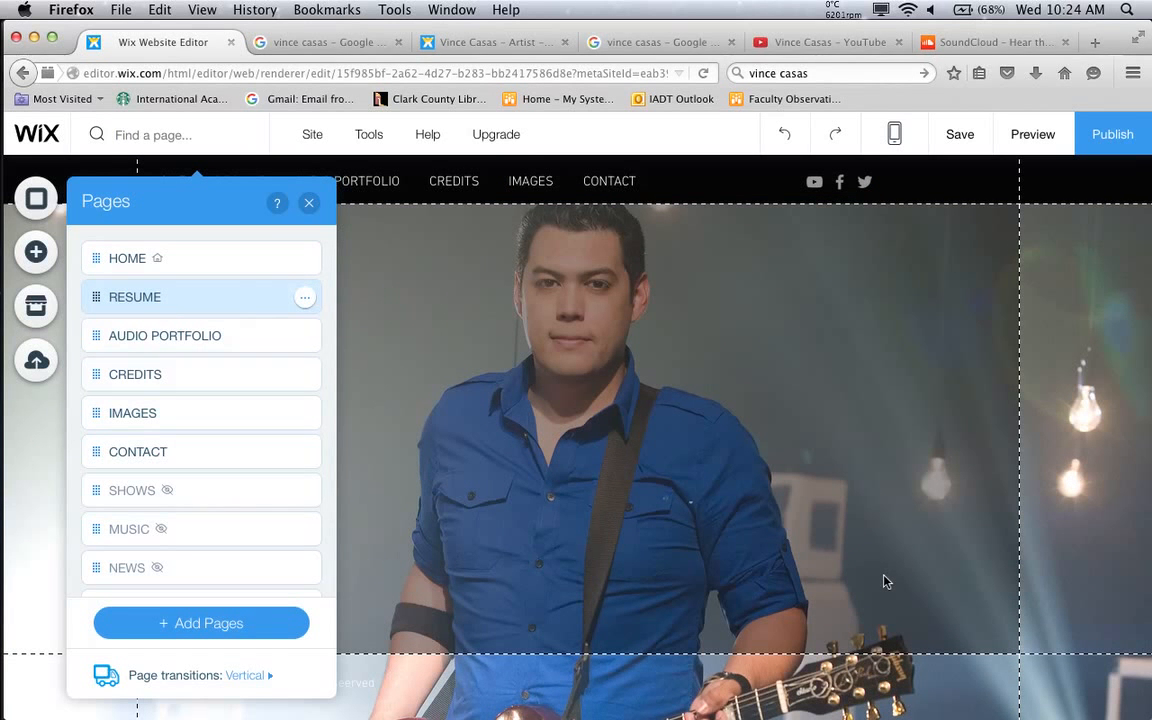
{"action": "left_click", "coordinate": [214, 341]}
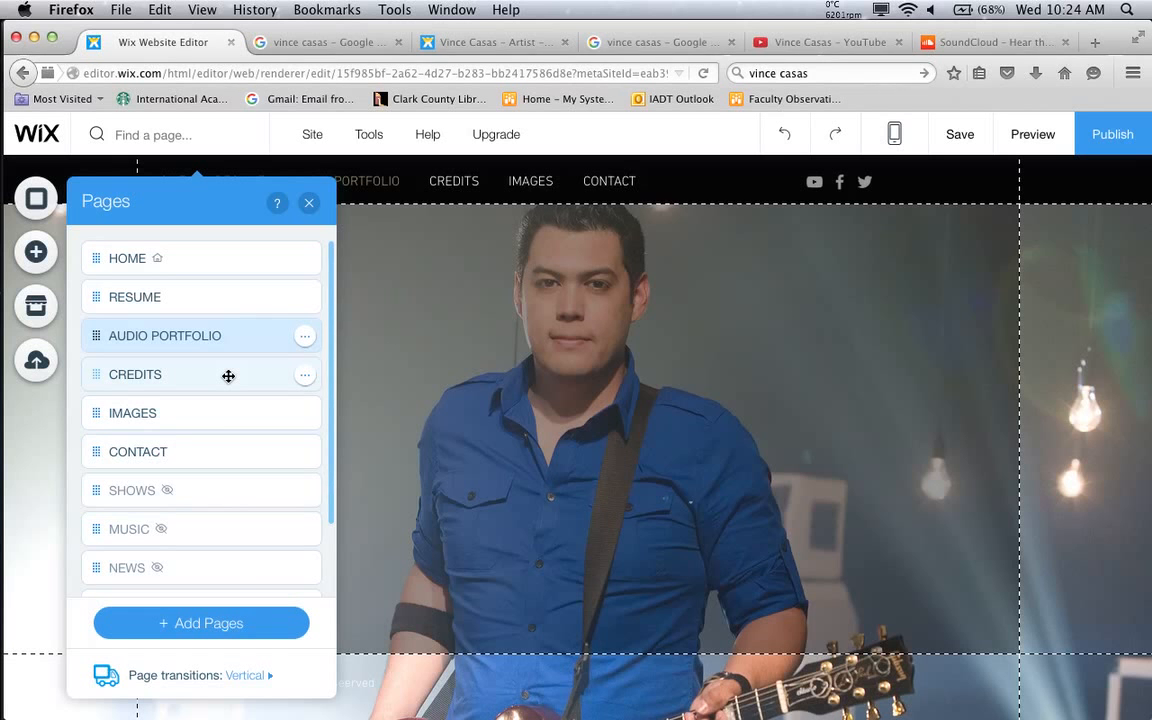
{"action": "left_click", "coordinate": [226, 444]}
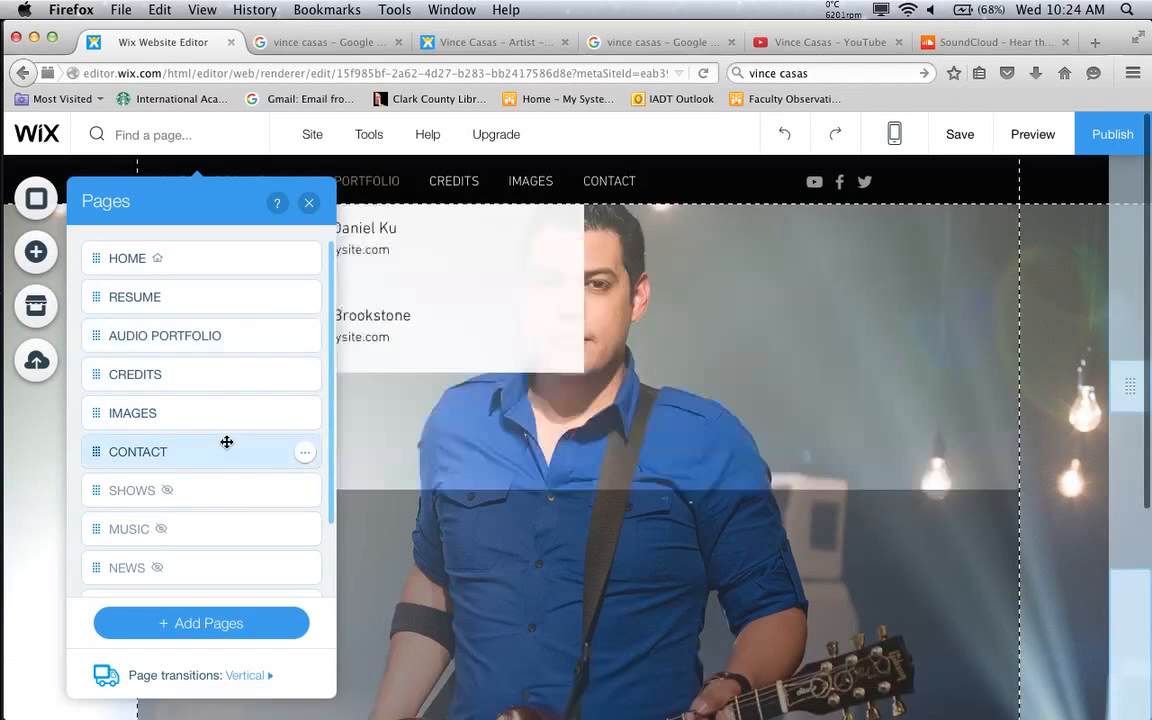
{"action": "left_click", "coordinate": [309, 204]}
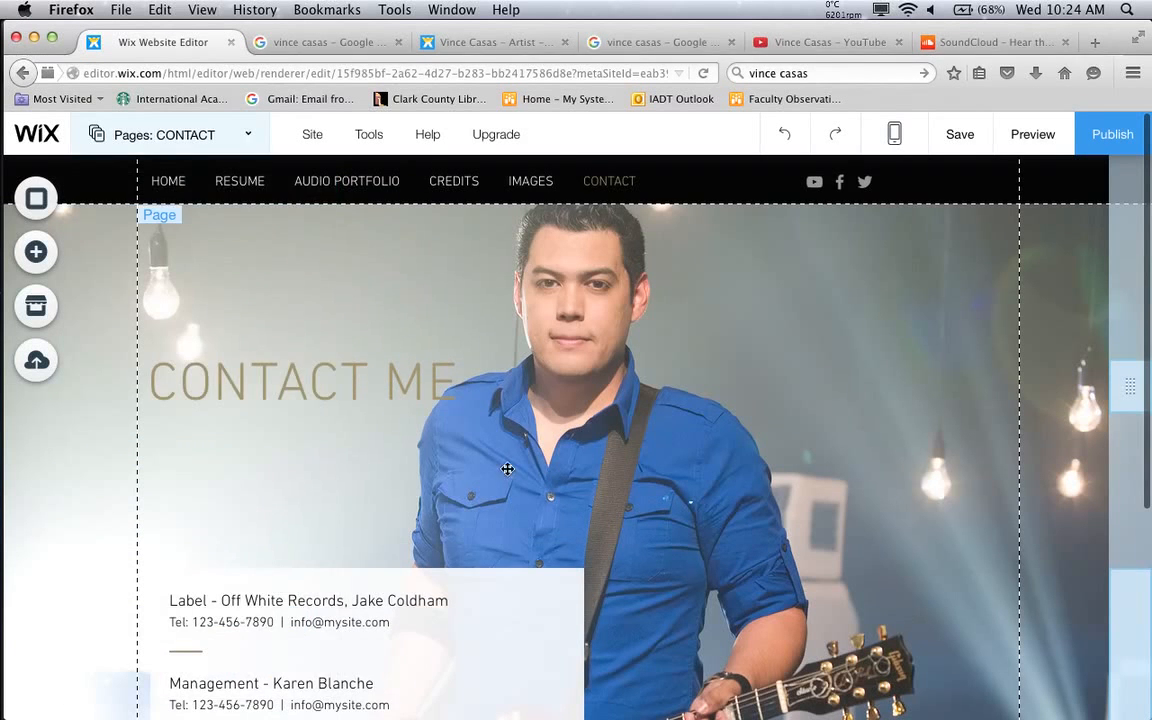
Delete the white box with the label, management, booking and PR contact details from the Contact page
{"action": "scroll", "coordinate": [507, 472], "scroll_direction": "down", "scroll_amount": 5}
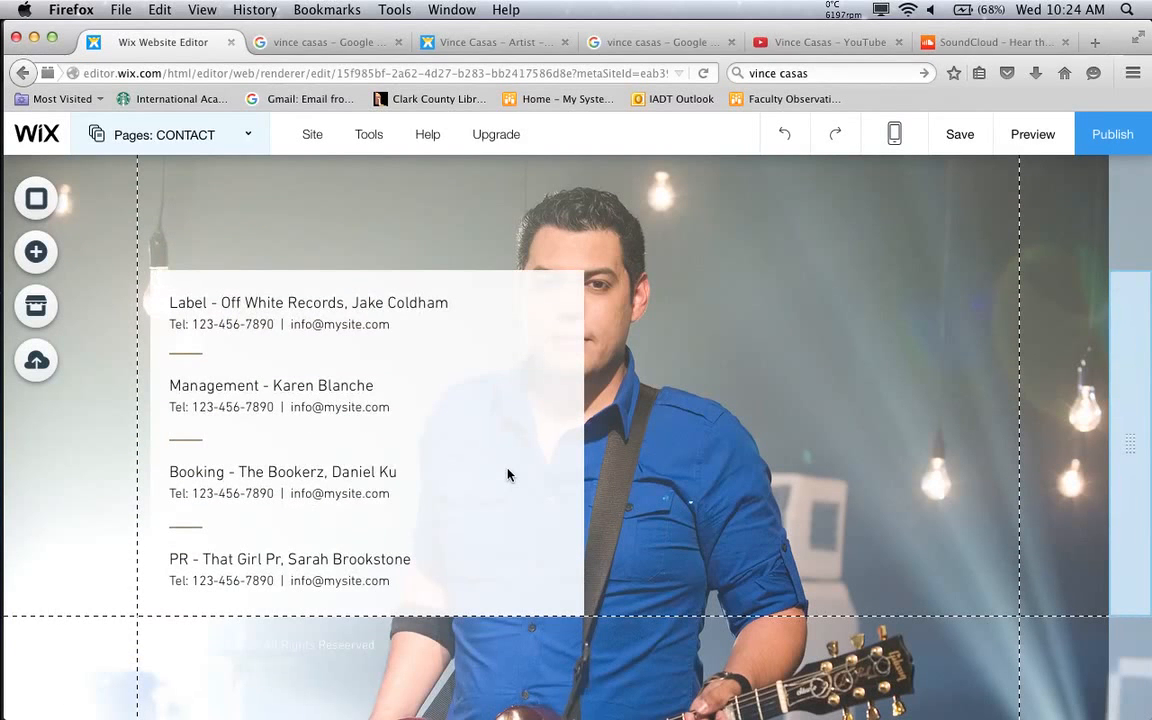
{"action": "scroll", "coordinate": [508, 474], "scroll_direction": "up", "scroll_amount": 3}
{"action": "scroll", "coordinate": [508, 474], "scroll_direction": "down", "scroll_amount": 3}
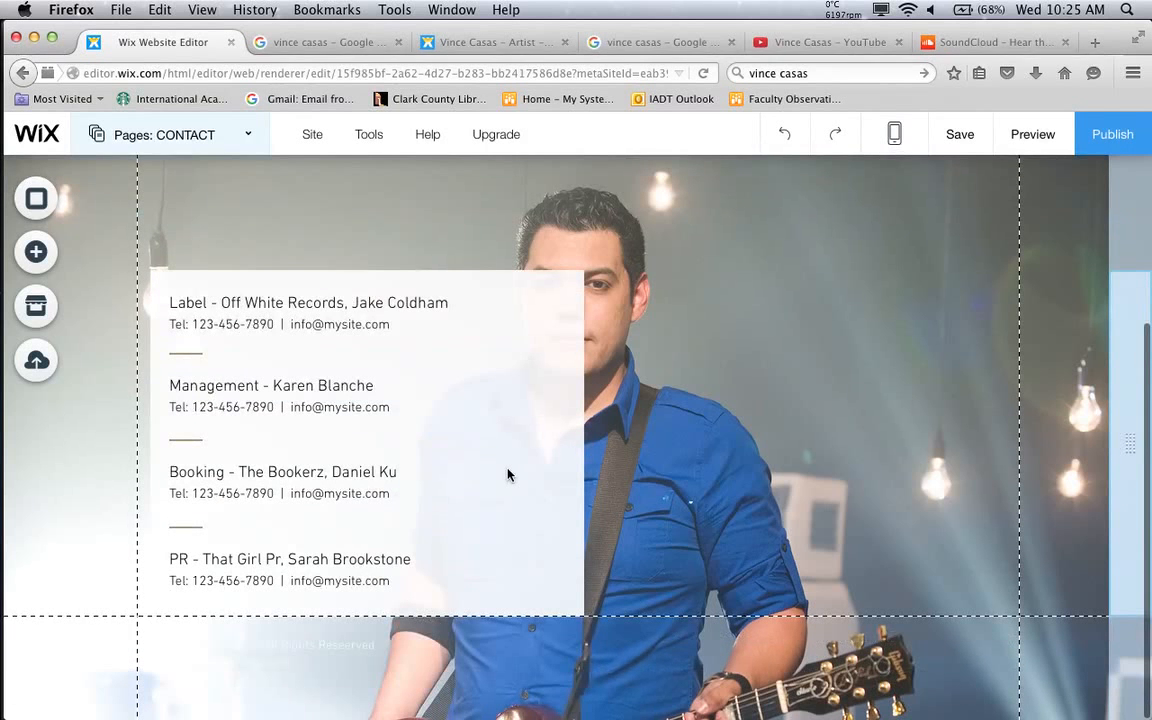
{"action": "scroll", "coordinate": [508, 474], "scroll_direction": "up", "scroll_amount": 2}
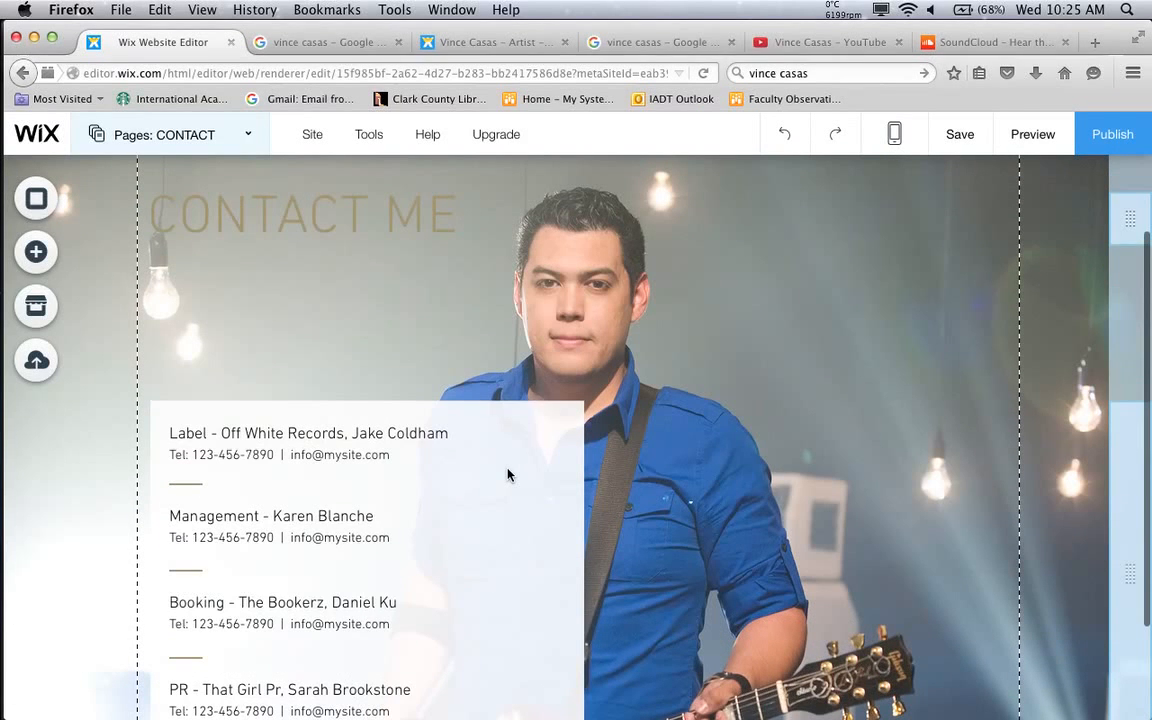
{"action": "left_click", "coordinate": [507, 470]}
{"action": "key", "text": "Delete"}
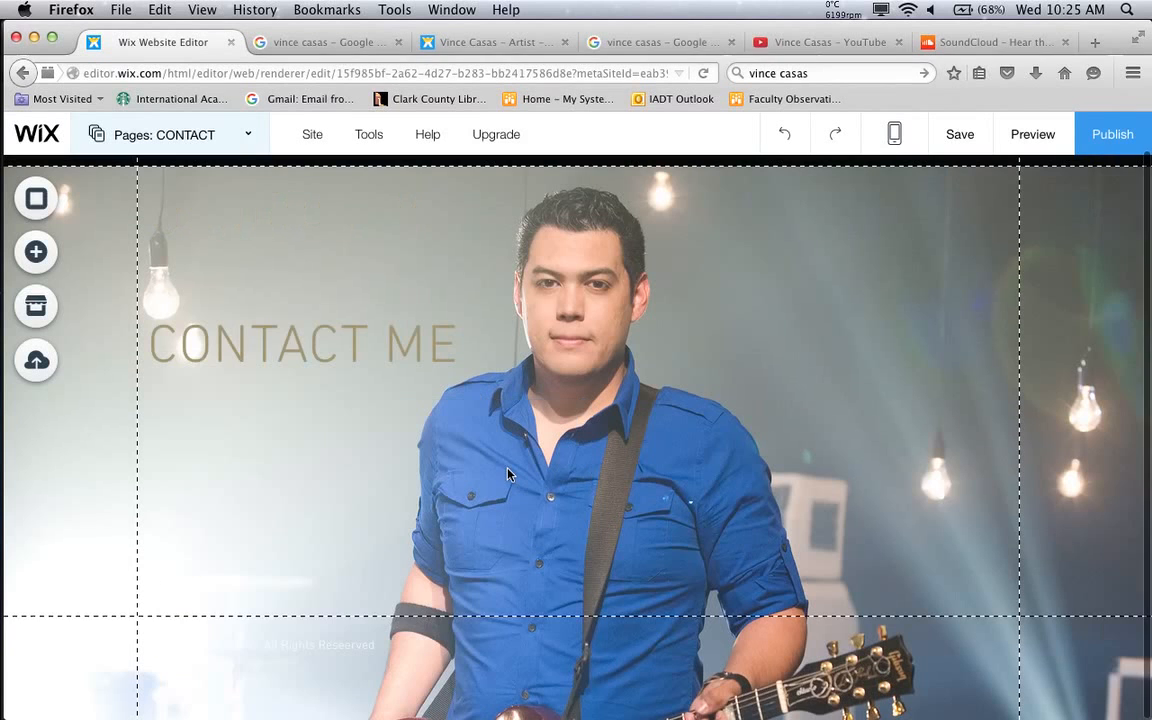
{"action": "scroll", "coordinate": [508, 474], "scroll_direction": "up", "scroll_amount": 2}
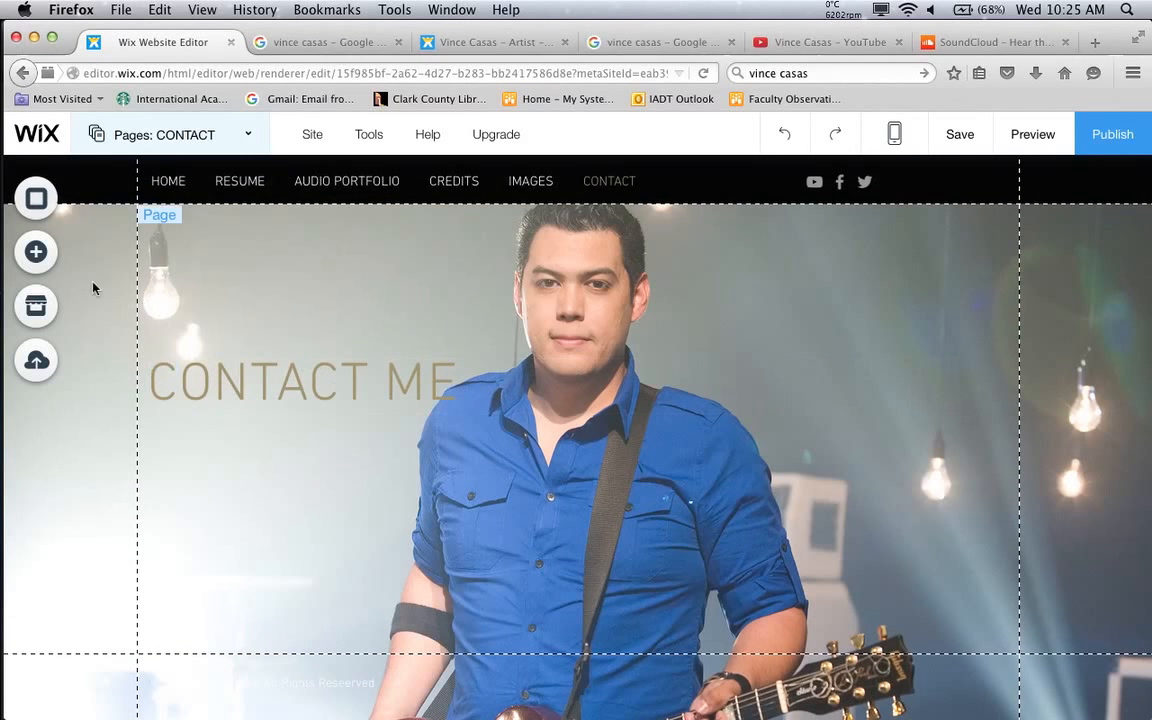
Browse the available contact tools, examining the themed forms, mailing list signup, contact forms and Google Maps designs
{"action": "left_click", "coordinate": [44, 255]}
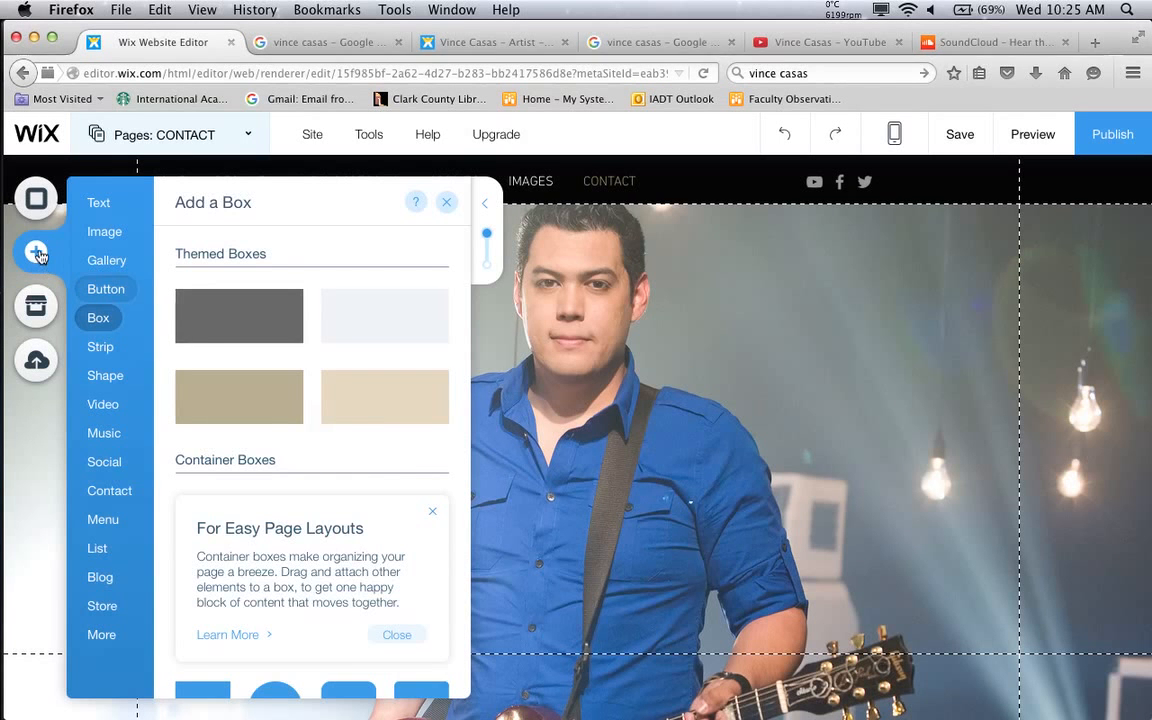
{"action": "left_click", "coordinate": [106, 289]}
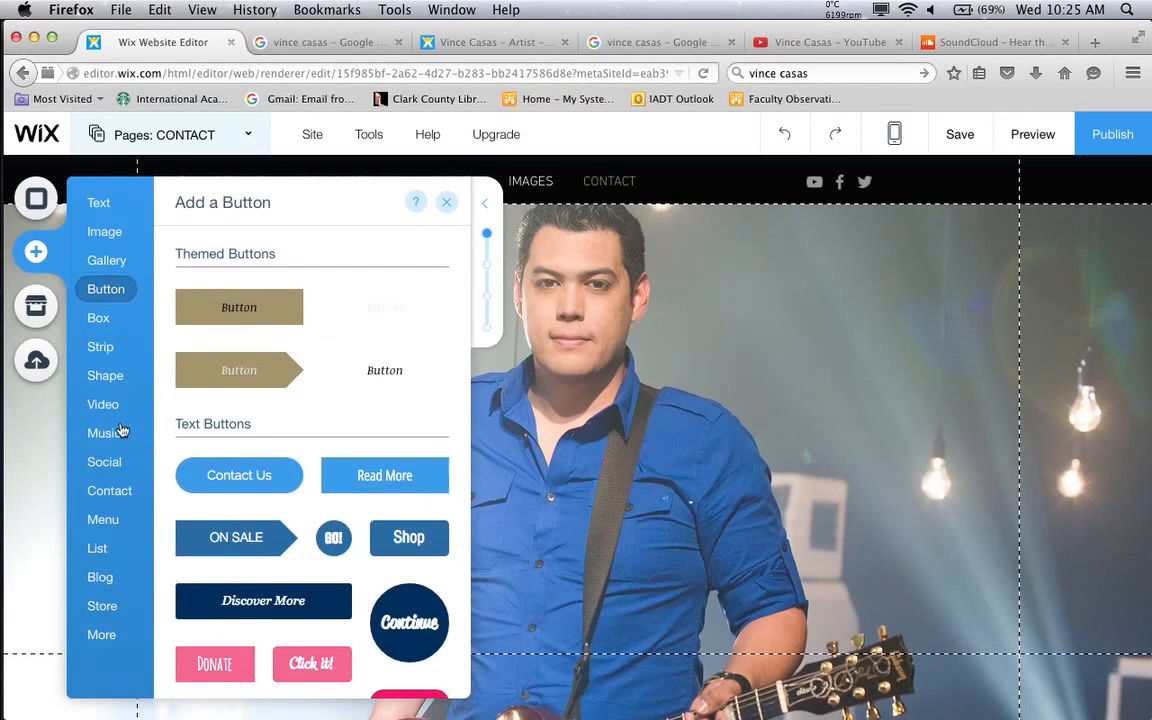
{"action": "left_click", "coordinate": [109, 491]}
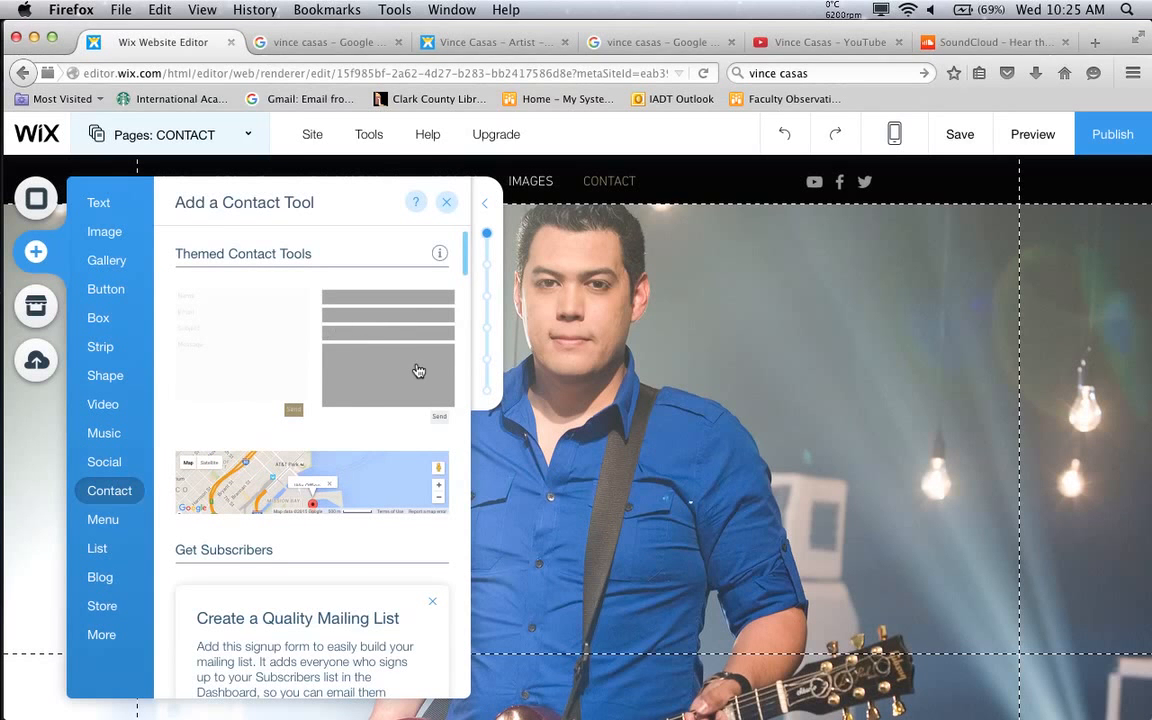
{"action": "scroll", "coordinate": [419, 371], "scroll_direction": "down", "scroll_amount": 5}
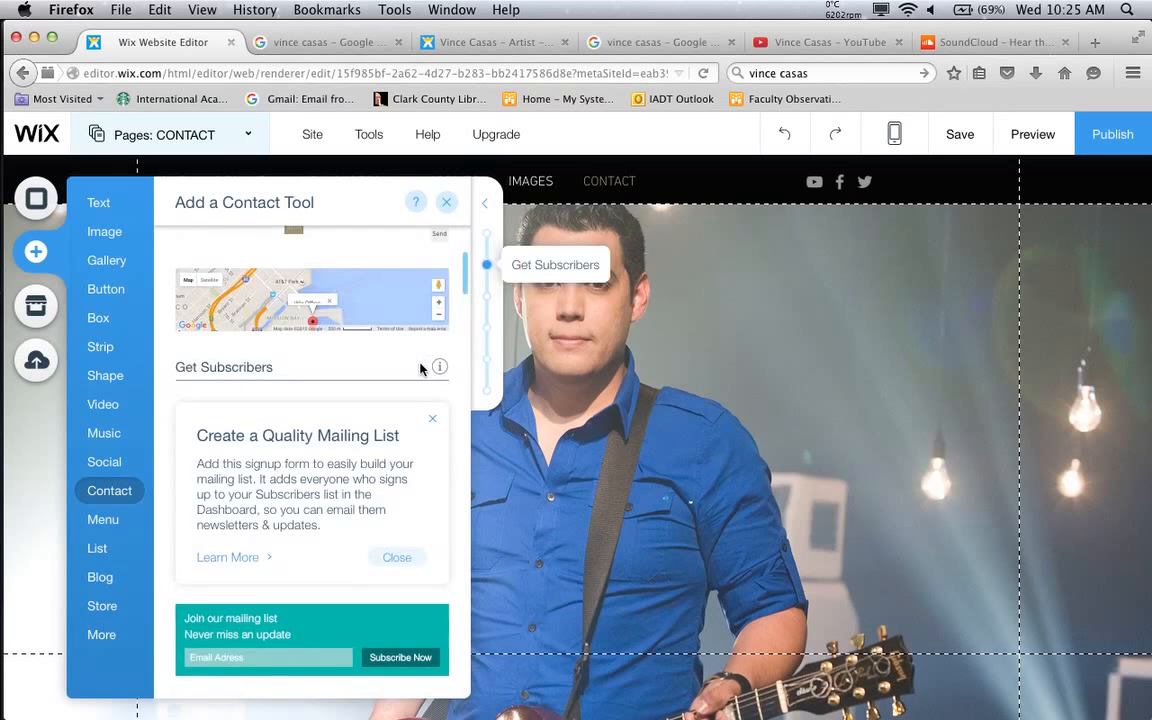
{"action": "scroll", "coordinate": [420, 369], "scroll_direction": "down", "scroll_amount": 2}
{"action": "scroll", "coordinate": [420, 369], "scroll_direction": "down", "scroll_amount": 2}
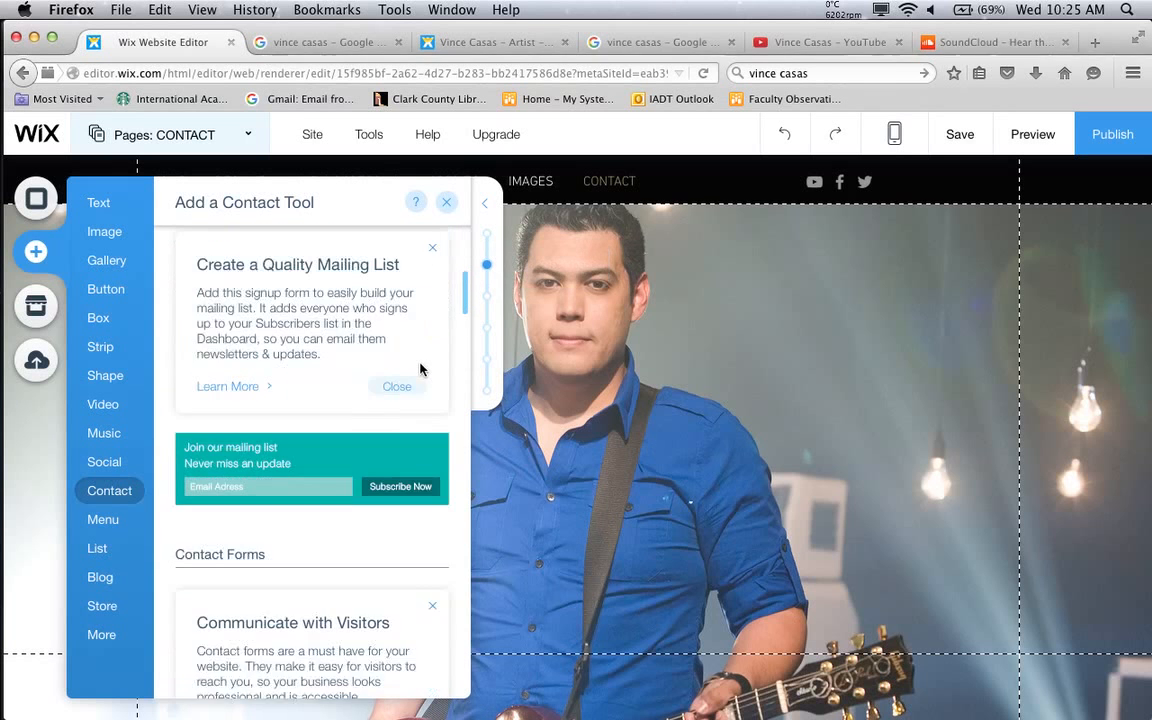
{"action": "scroll", "coordinate": [420, 369], "scroll_direction": "down", "scroll_amount": 1}
{"action": "scroll", "coordinate": [421, 371], "scroll_direction": "down", "scroll_amount": 8}
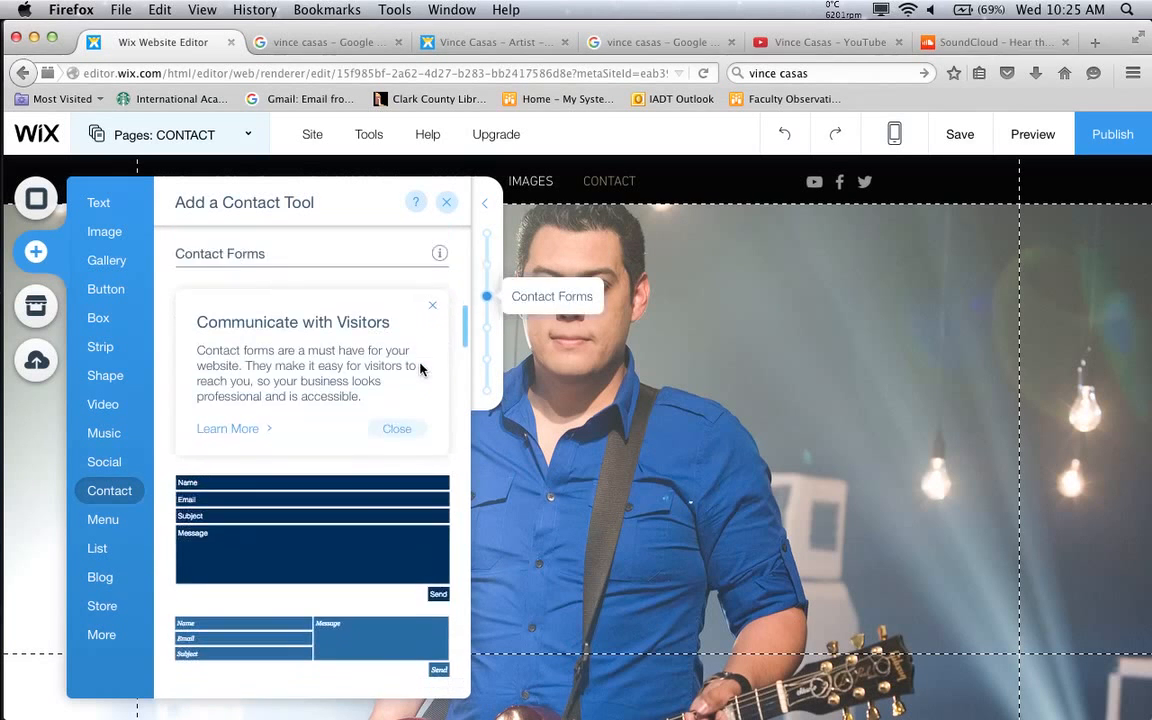
{"action": "scroll", "coordinate": [421, 371], "scroll_direction": "down", "scroll_amount": 2}
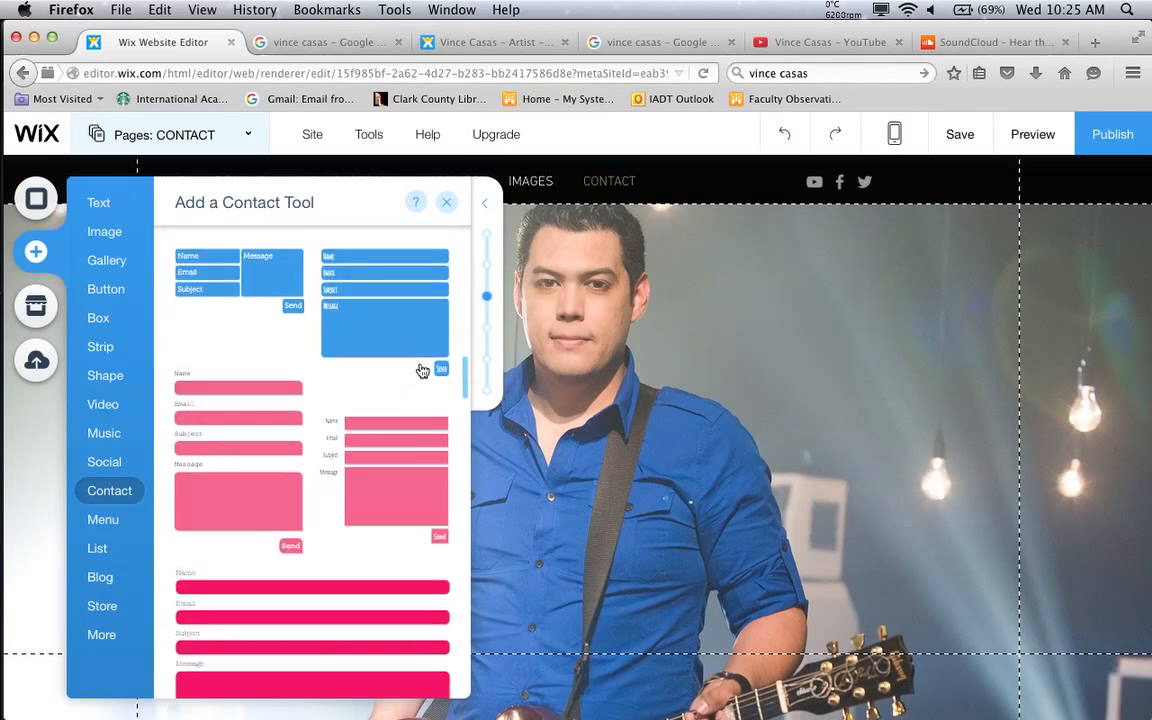
{"action": "scroll", "coordinate": [422, 370], "scroll_direction": "down", "scroll_amount": 3}
{"action": "scroll", "coordinate": [422, 371], "scroll_direction": "down", "scroll_amount": 4}
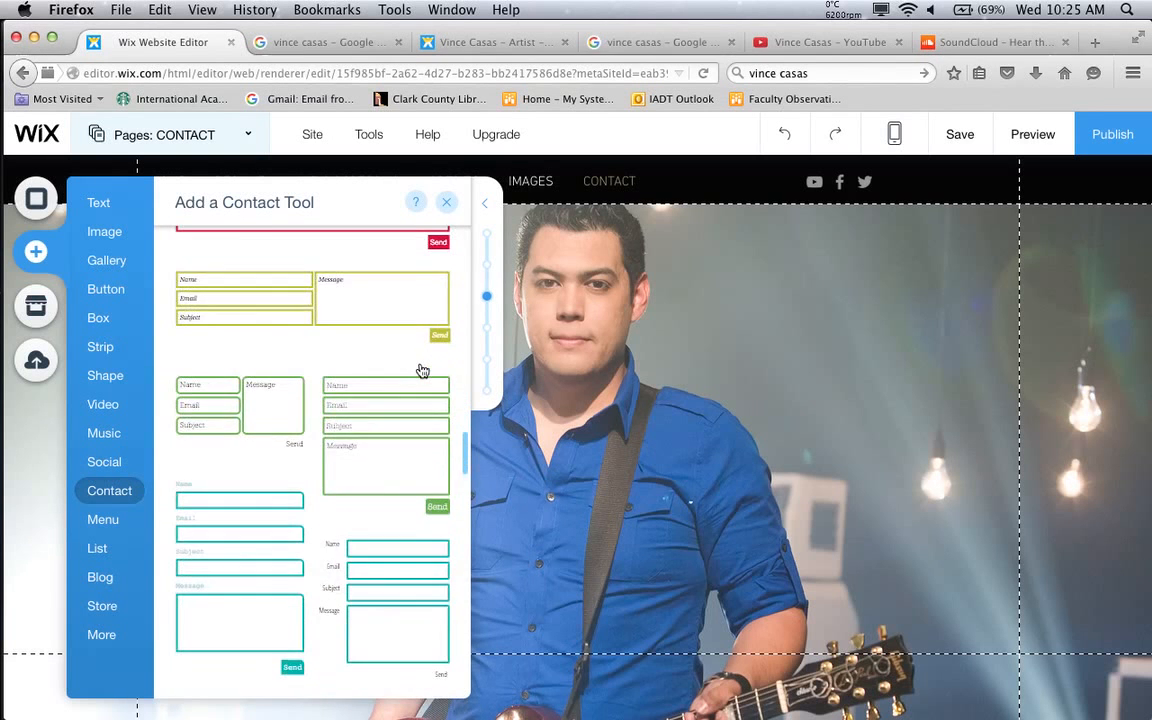
{"action": "scroll", "coordinate": [421, 371], "scroll_direction": "down", "scroll_amount": 5}
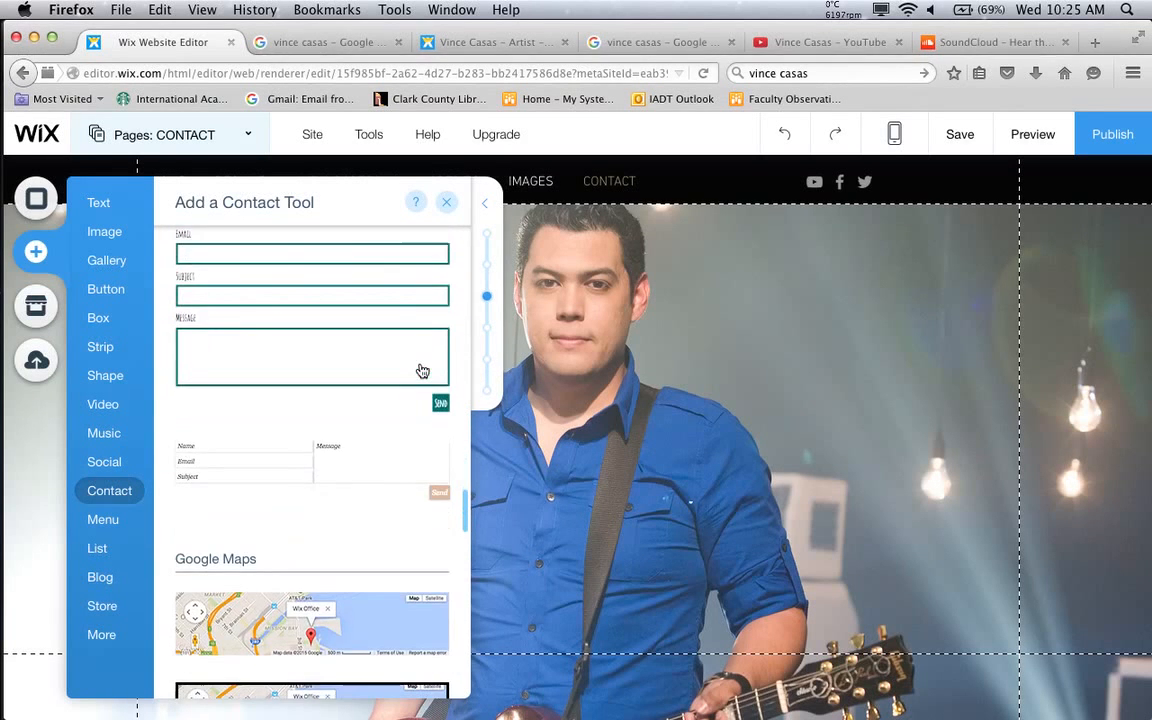
{"action": "scroll", "coordinate": [421, 370], "scroll_direction": "down", "scroll_amount": 5}
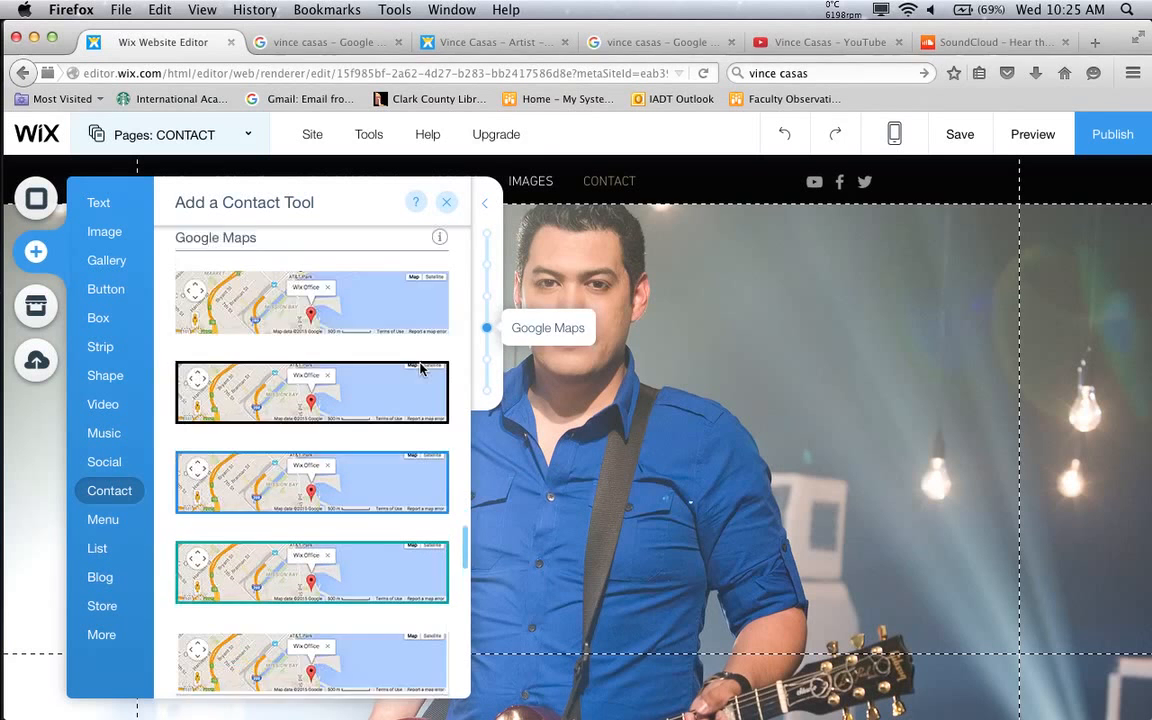
{"action": "scroll", "coordinate": [420, 370], "scroll_direction": "up", "scroll_amount": 7}
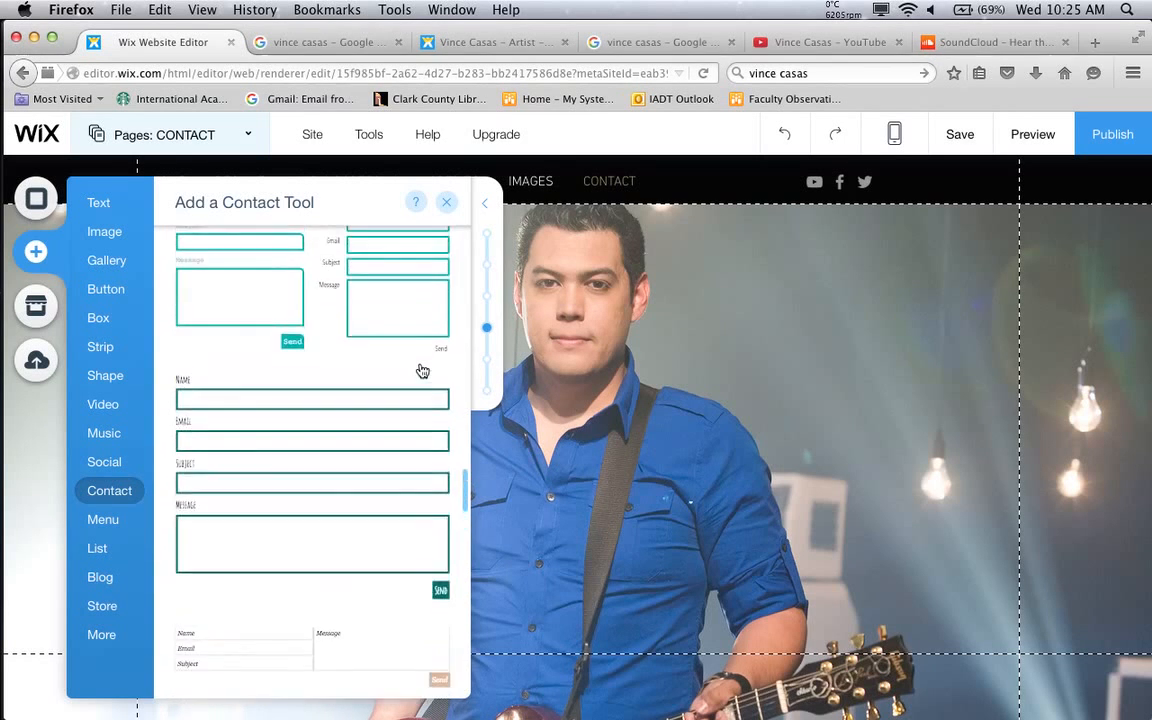
{"action": "scroll", "coordinate": [422, 371], "scroll_direction": "up", "scroll_amount": 2}
{"action": "scroll", "coordinate": [422, 371], "scroll_direction": "up", "scroll_amount": 5}
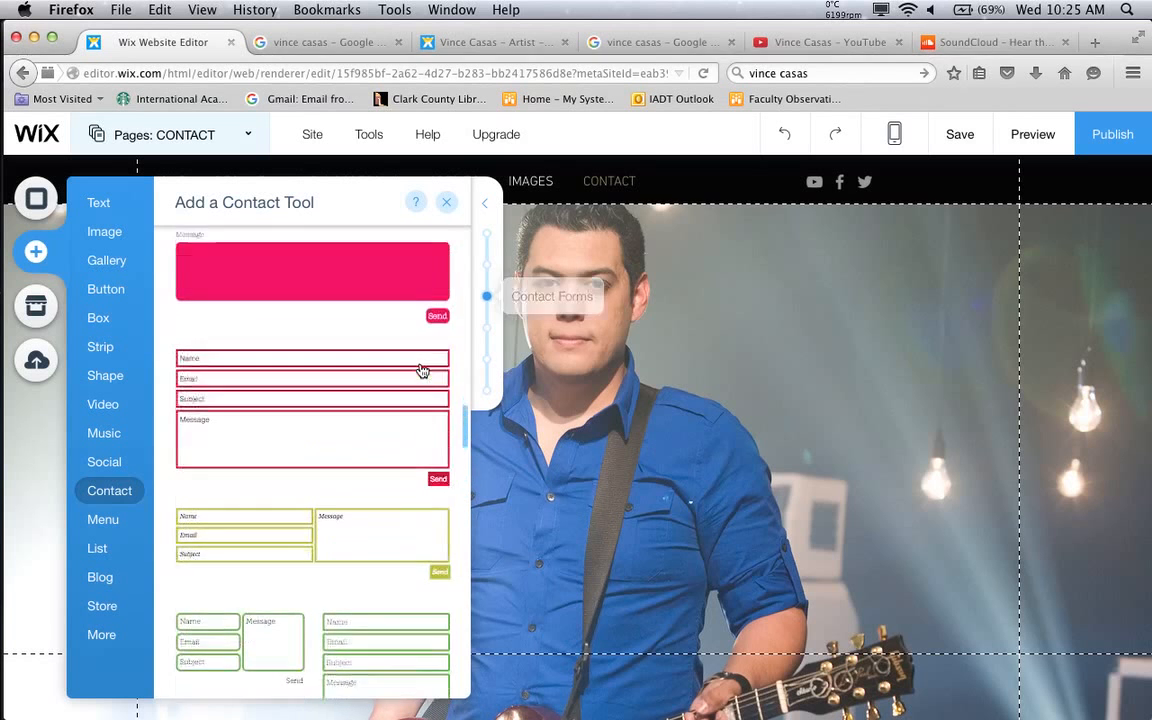
{"action": "scroll", "coordinate": [422, 371], "scroll_direction": "up", "scroll_amount": 2}
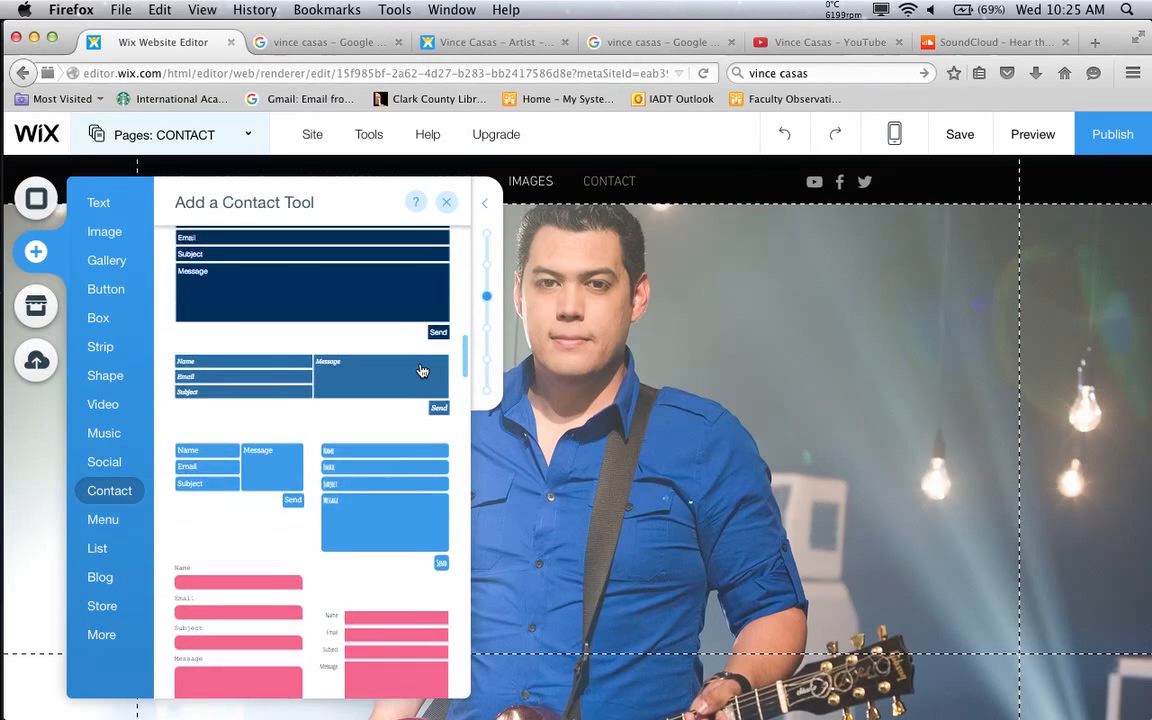
{"action": "scroll", "coordinate": [422, 371], "scroll_direction": "up", "scroll_amount": 5}
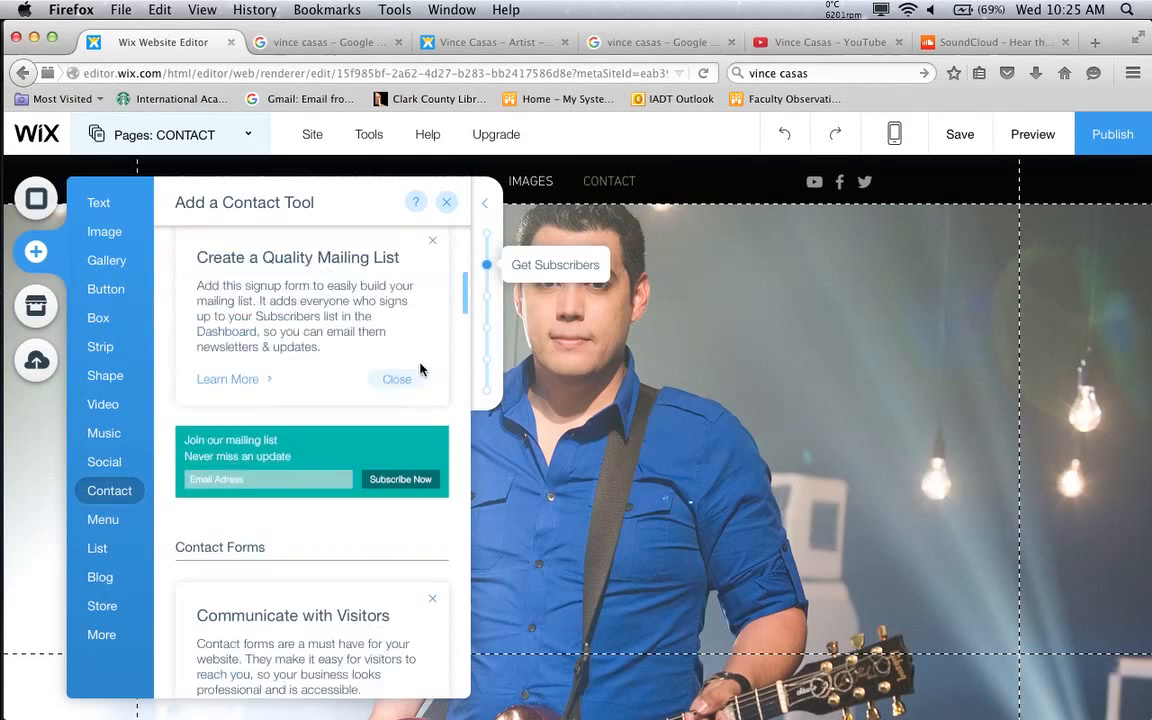
{"action": "scroll", "coordinate": [422, 371], "scroll_direction": "down", "scroll_amount": 6}
{"action": "scroll", "coordinate": [422, 370], "scroll_direction": "down", "scroll_amount": 3}
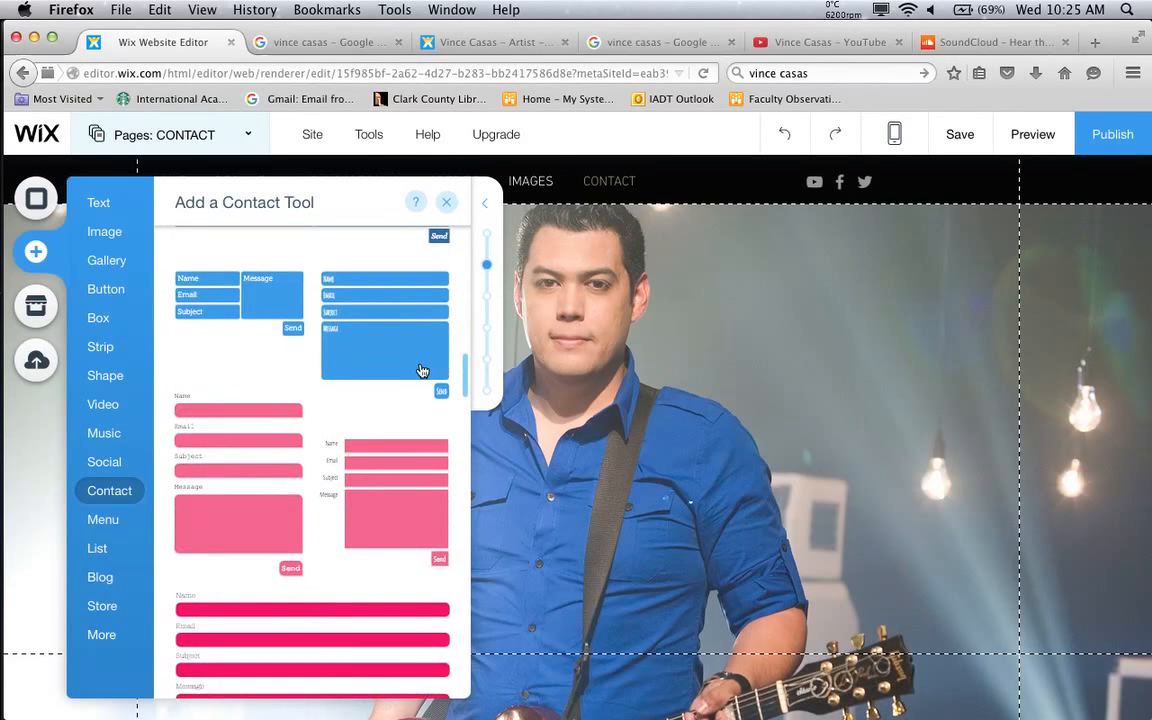
{"action": "scroll", "coordinate": [422, 371], "scroll_direction": "up", "scroll_amount": 10}
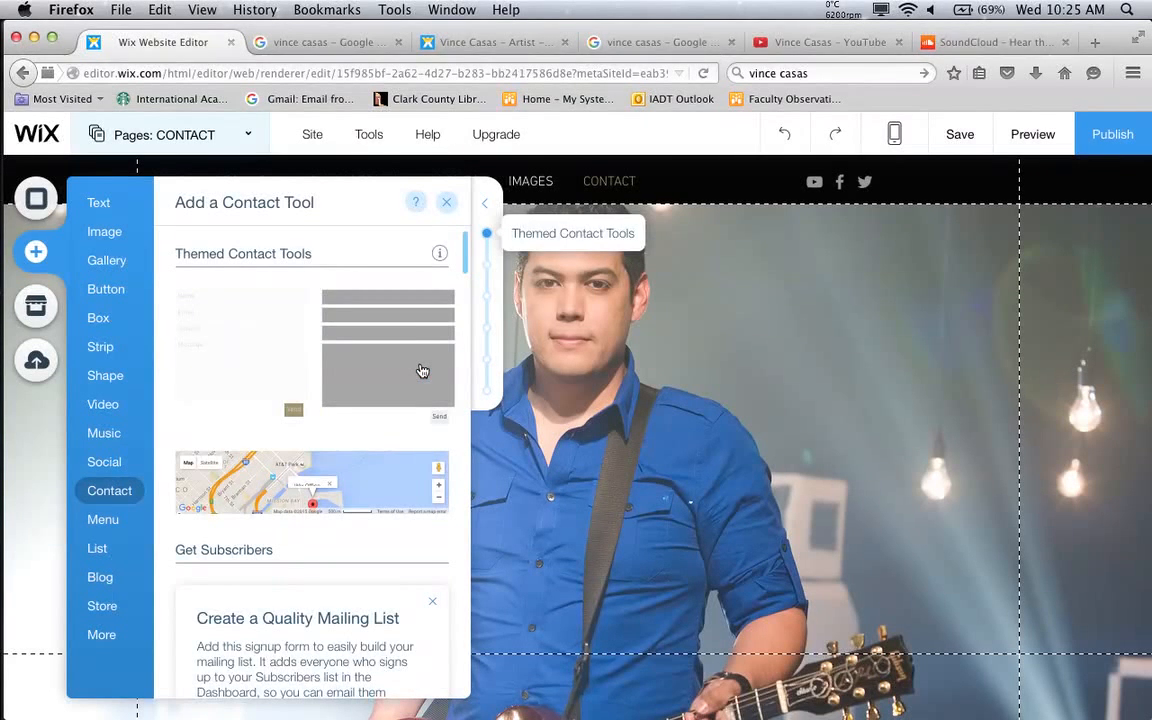
Add the dark grey themed contact form to the Contact page and widen it by about half
{"action": "left_click", "coordinate": [422, 371]}
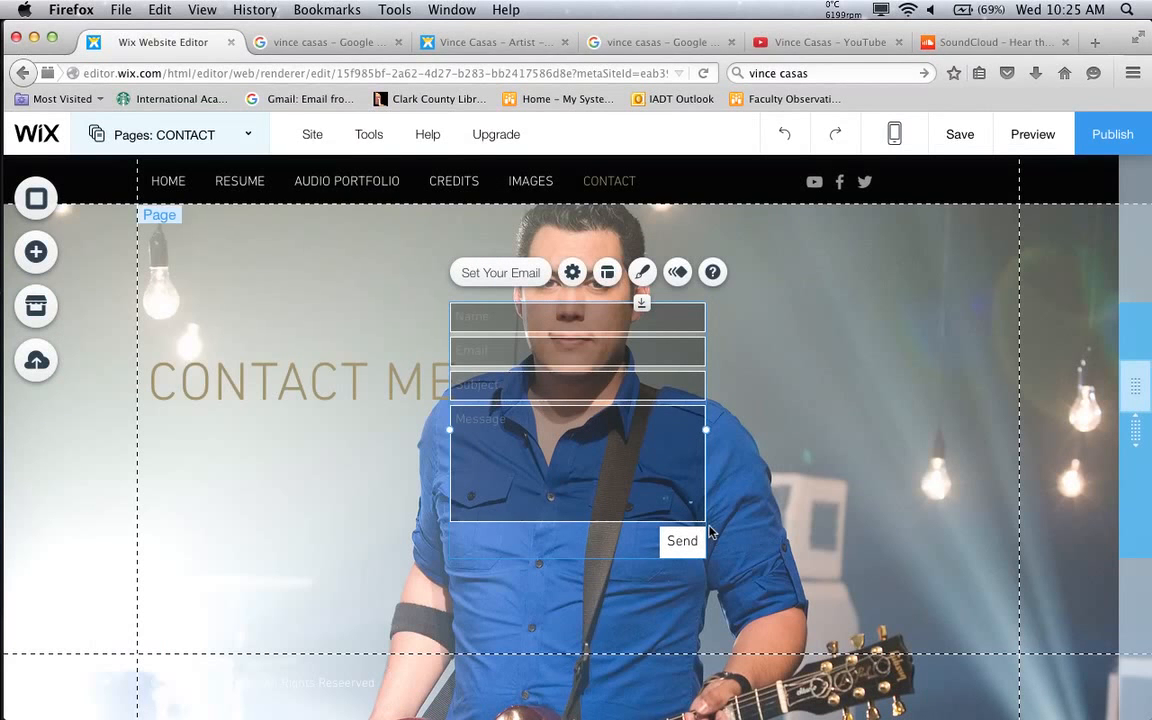
{"action": "left_click_drag", "start_coordinate": [703, 519], "coordinate": [763, 549]}
{"action": "left_click_drag", "start_coordinate": [826, 595], "coordinate": [825, 594]}
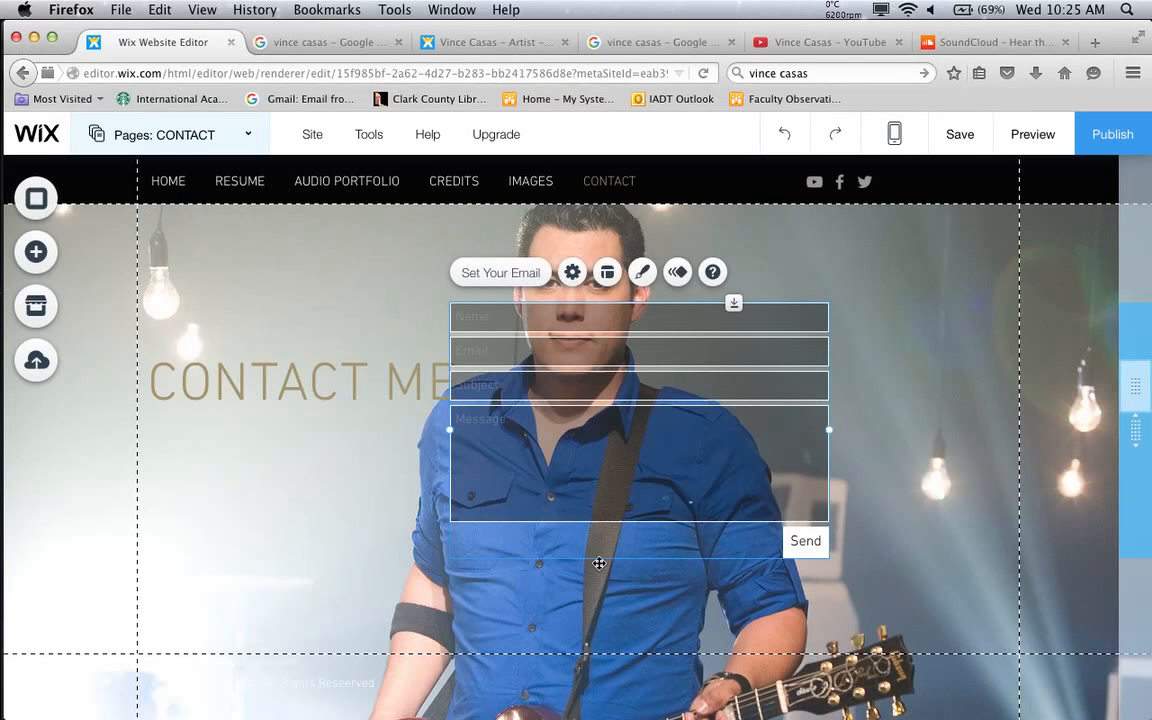
Move the contact form directly beneath the CONTACT ME heading, lining up its left edge with the heading
{"action": "left_click_drag", "start_coordinate": [596, 521], "coordinate": [598, 567]}
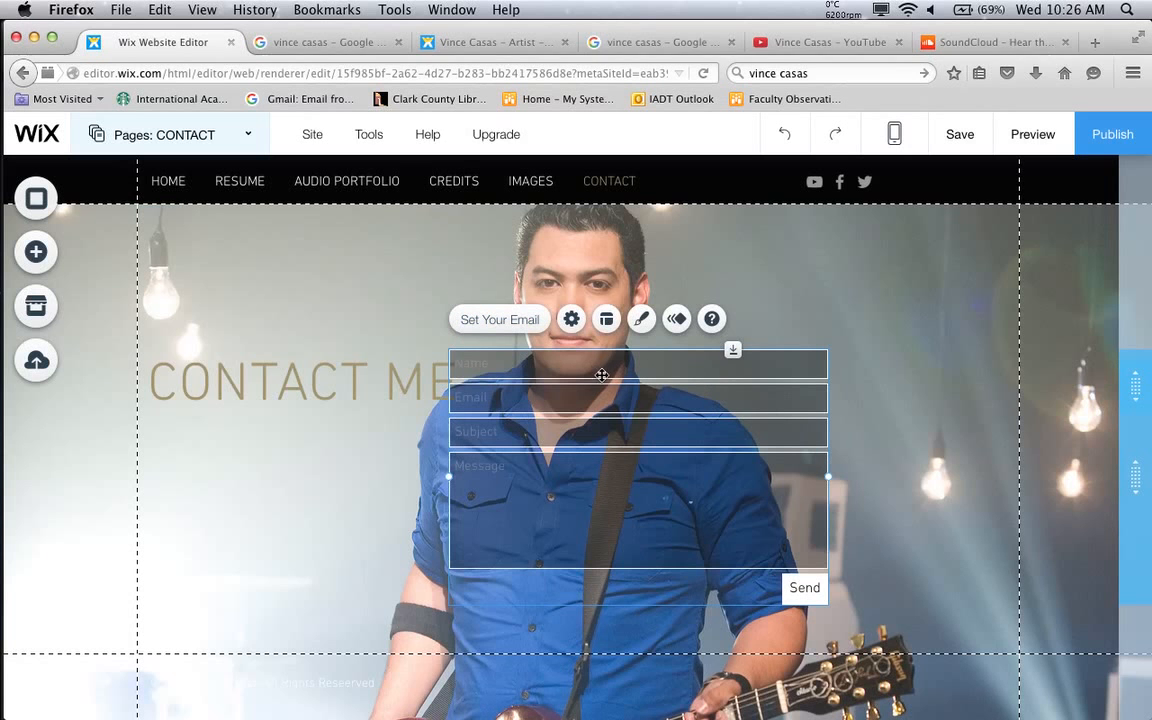
{"action": "left_click_drag", "start_coordinate": [598, 423], "coordinate": [296, 425]}
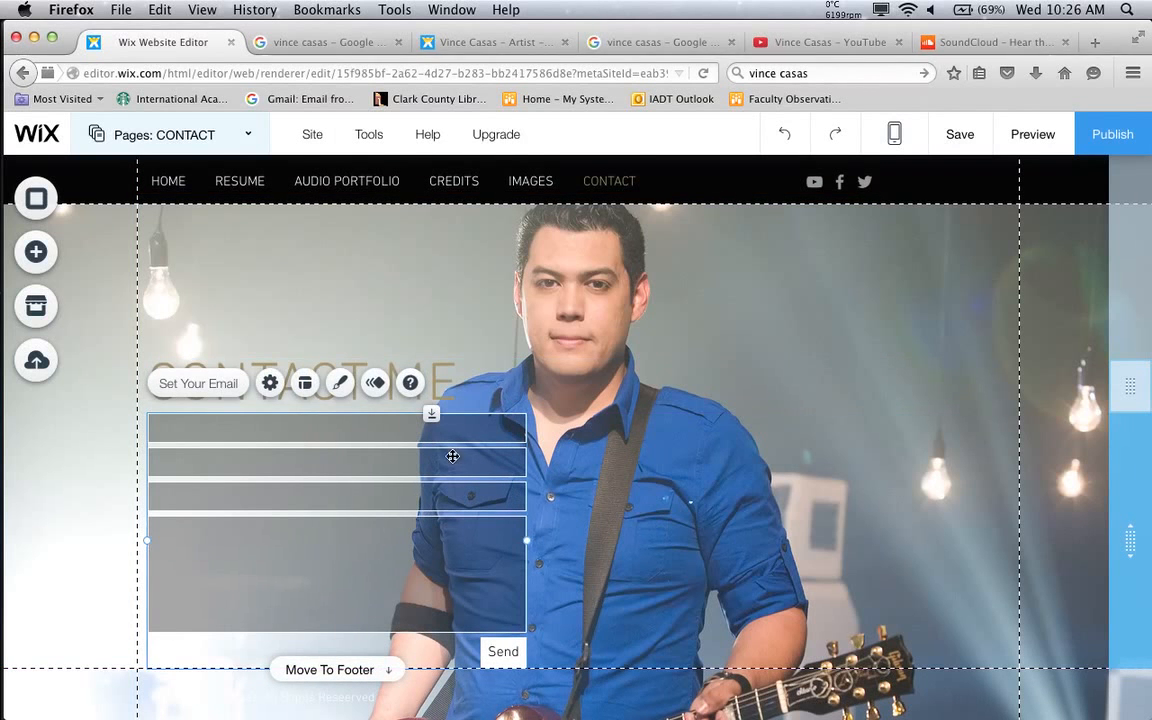
{"action": "left_click", "coordinate": [565, 558]}
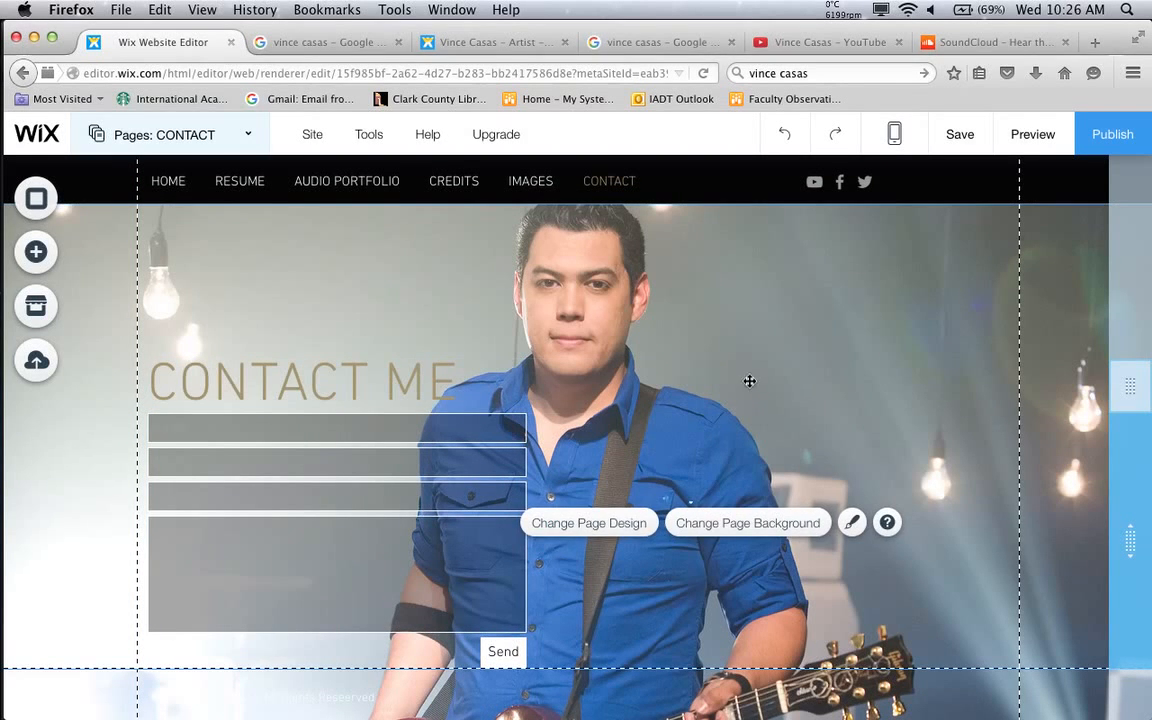
{"action": "scroll", "coordinate": [868, 582], "scroll_direction": "down", "scroll_amount": 1}
{"action": "scroll", "coordinate": [868, 582], "scroll_direction": "down", "scroll_amount": 1}
{"action": "scroll", "coordinate": [868, 582], "scroll_direction": "up", "scroll_amount": 1}
{"action": "scroll", "coordinate": [868, 582], "scroll_direction": "down", "scroll_amount": 1}
{"action": "scroll", "coordinate": [868, 582], "scroll_direction": "up", "scroll_amount": 1}
{"action": "scroll", "coordinate": [868, 582], "scroll_direction": "down", "scroll_amount": 3}
{"action": "scroll", "coordinate": [868, 582], "scroll_direction": "up", "scroll_amount": 3}
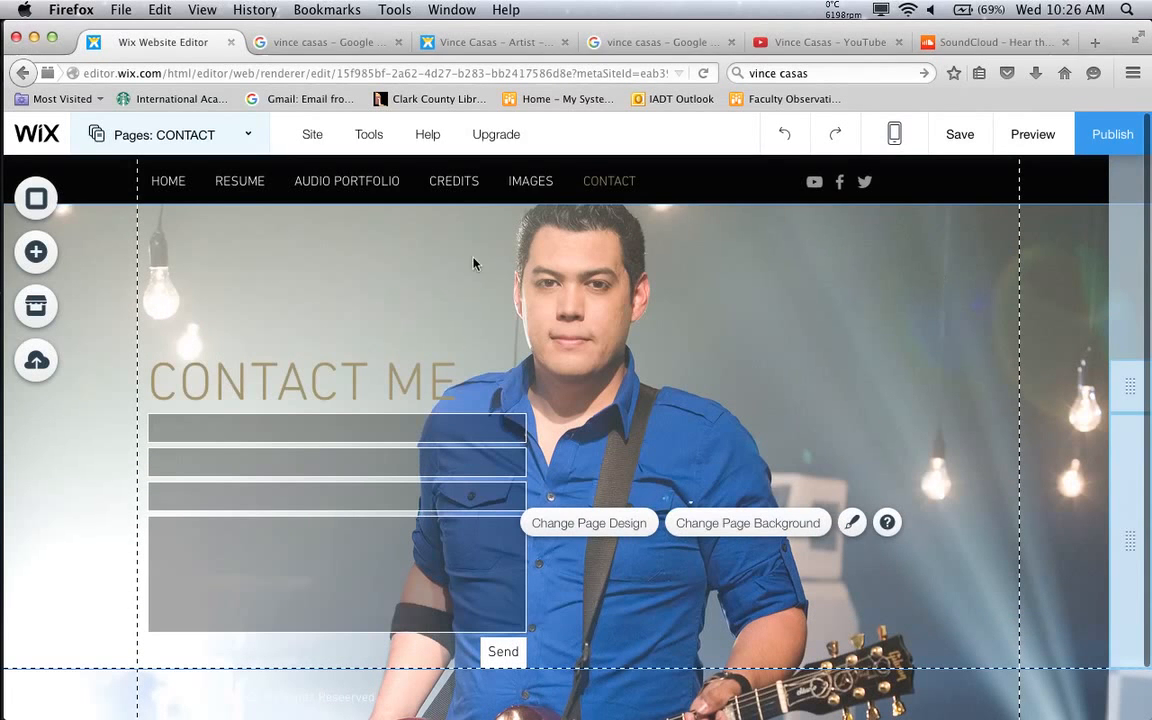
Switch from the Contact page back to the Home page for editing
{"action": "left_click", "coordinate": [170, 135]}
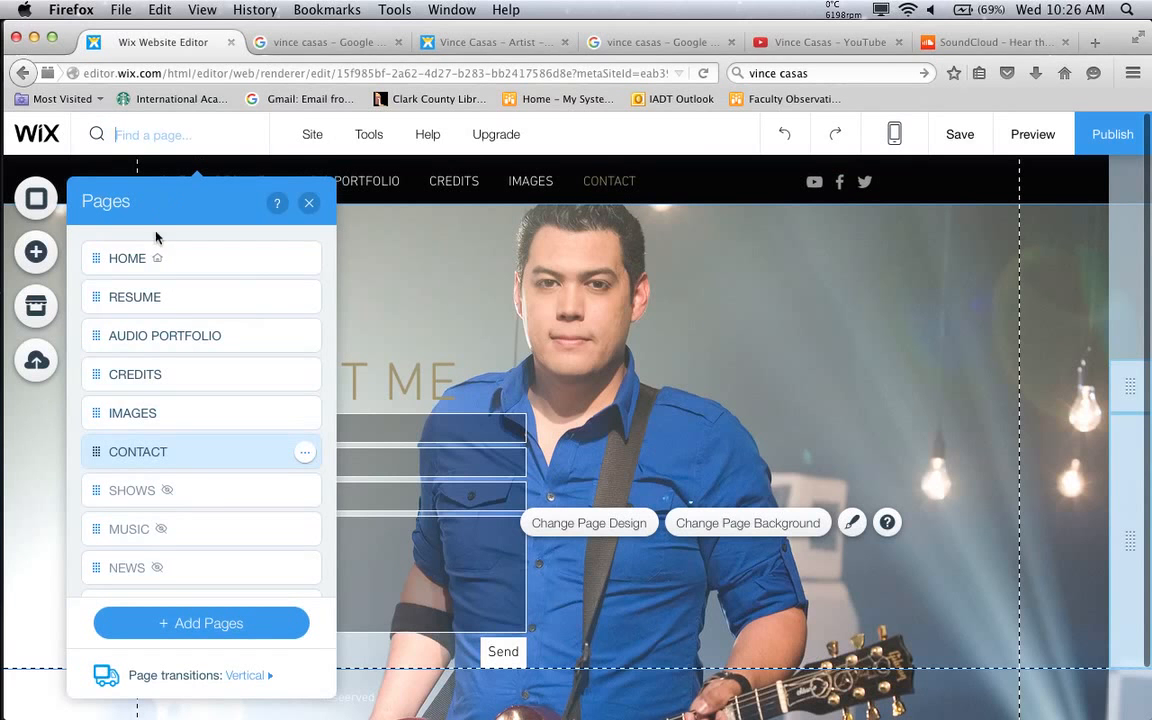
{"action": "left_click", "coordinate": [192, 263]}
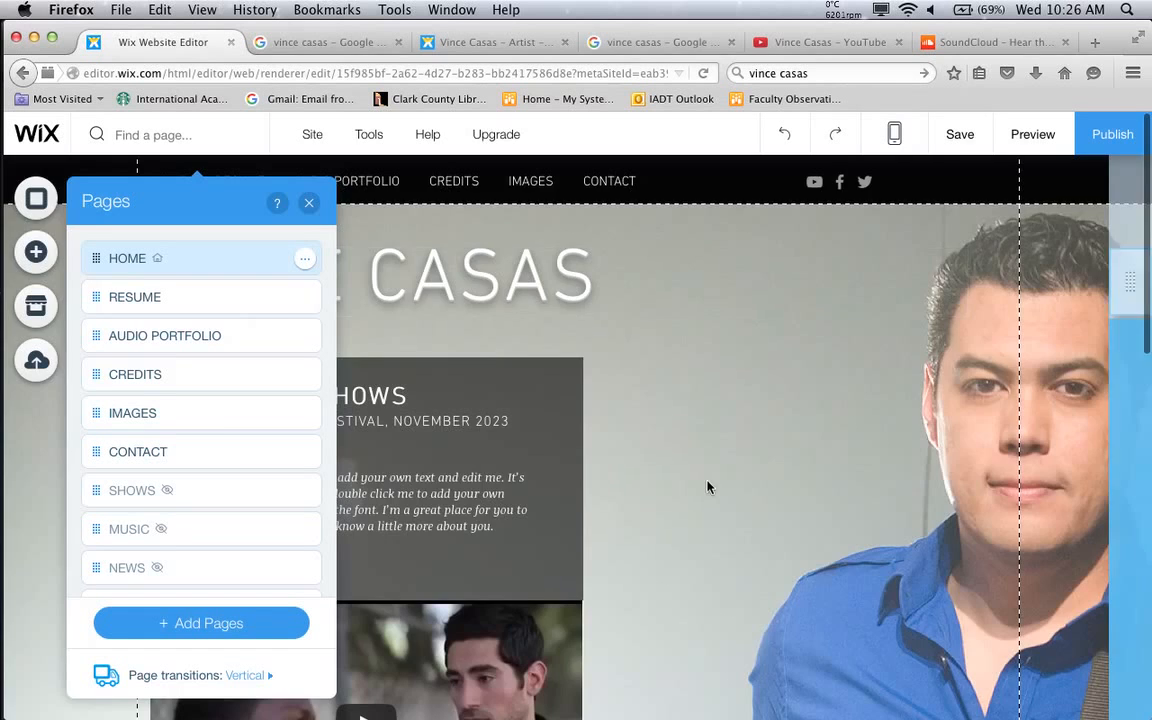
Change the color of the footer's copyright text to black from the site colors
{"action": "scroll", "coordinate": [710, 470], "scroll_direction": "down", "scroll_amount": 5}
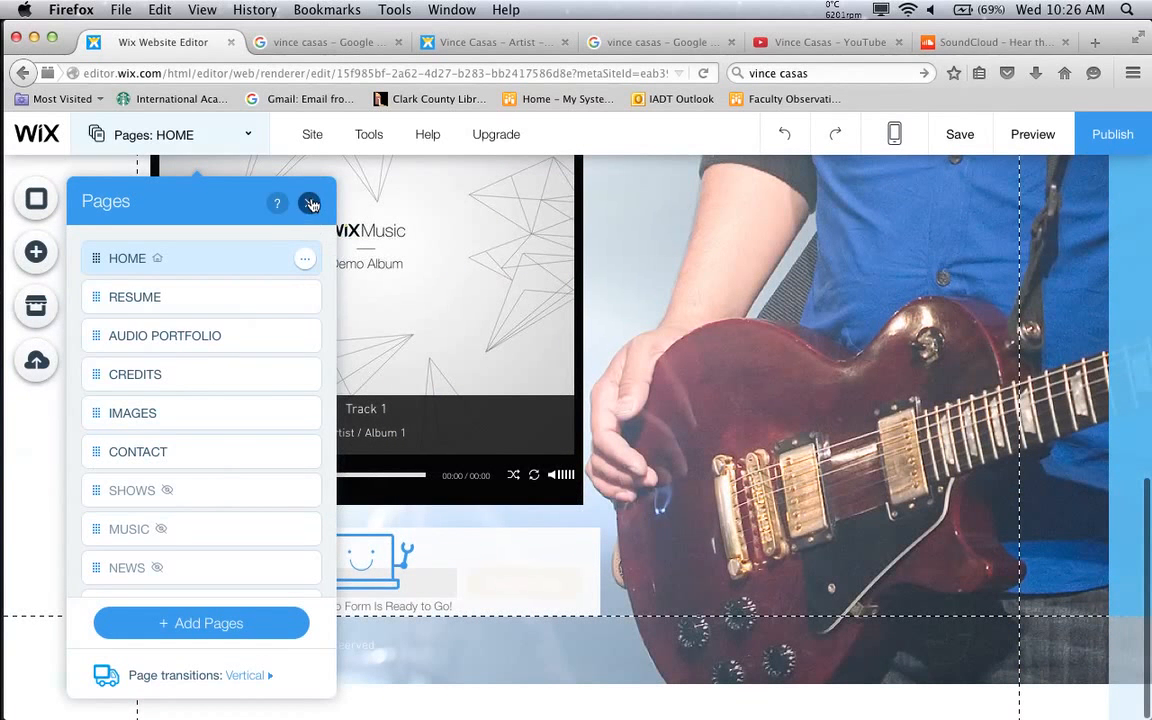
{"action": "left_click", "coordinate": [309, 203]}
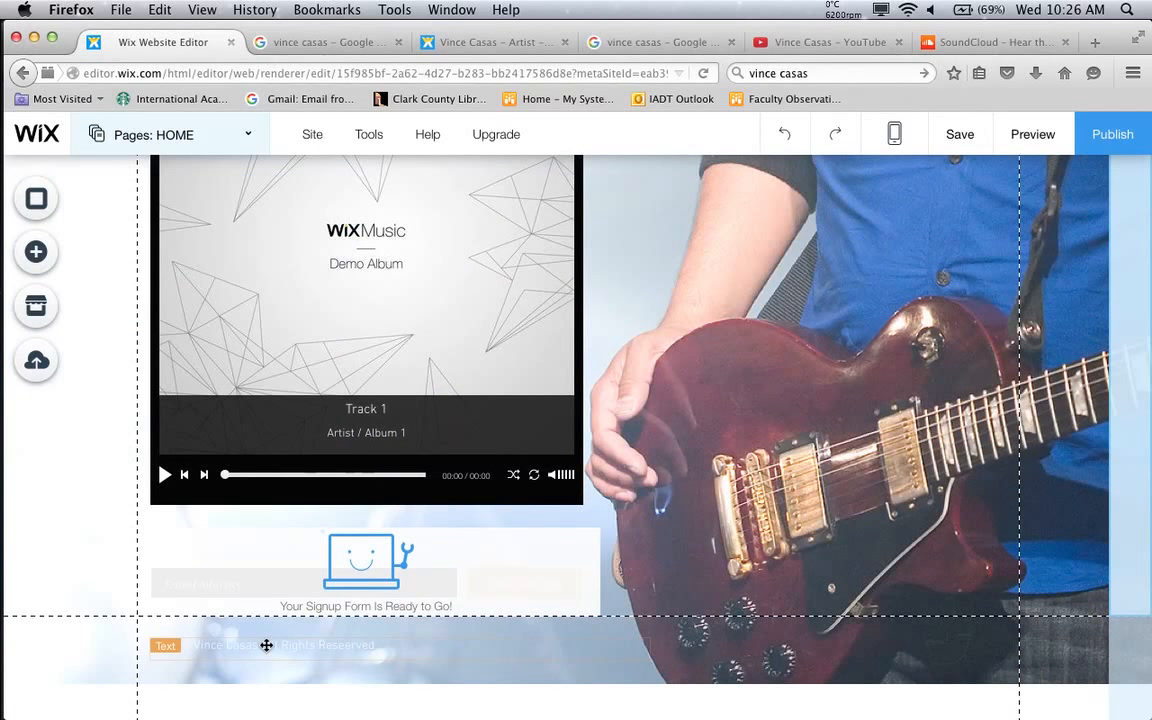
{"action": "left_click", "coordinate": [266, 645]}
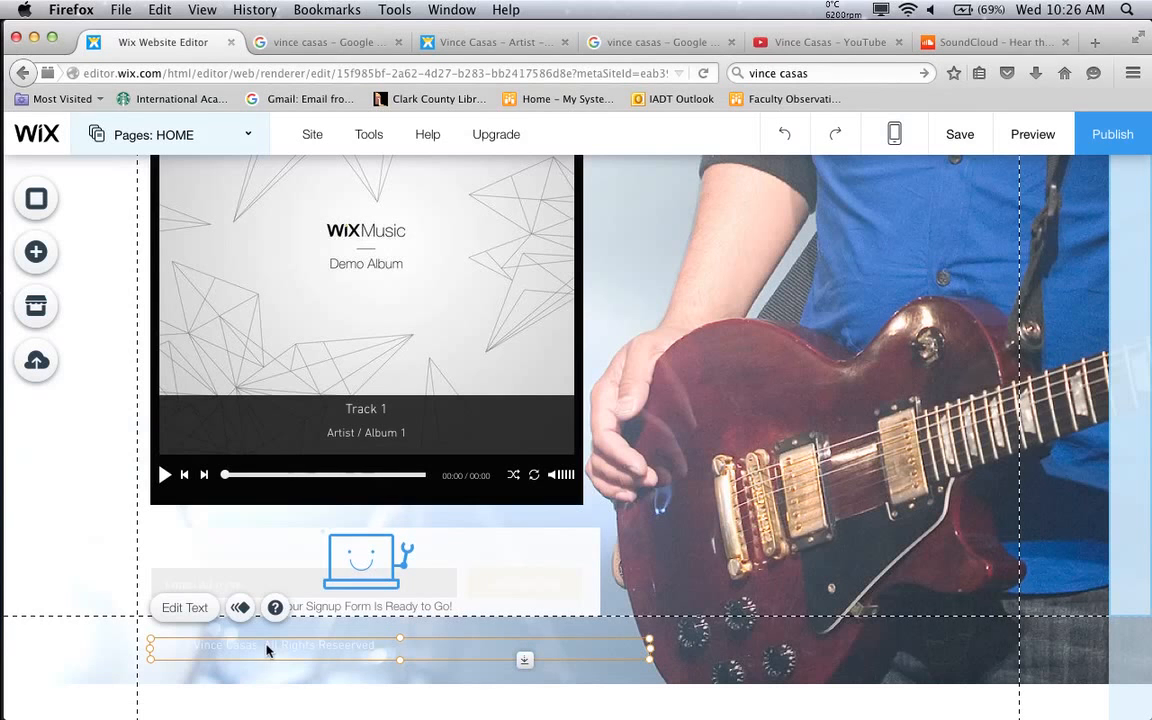
{"action": "double_click", "coordinate": [266, 645]}
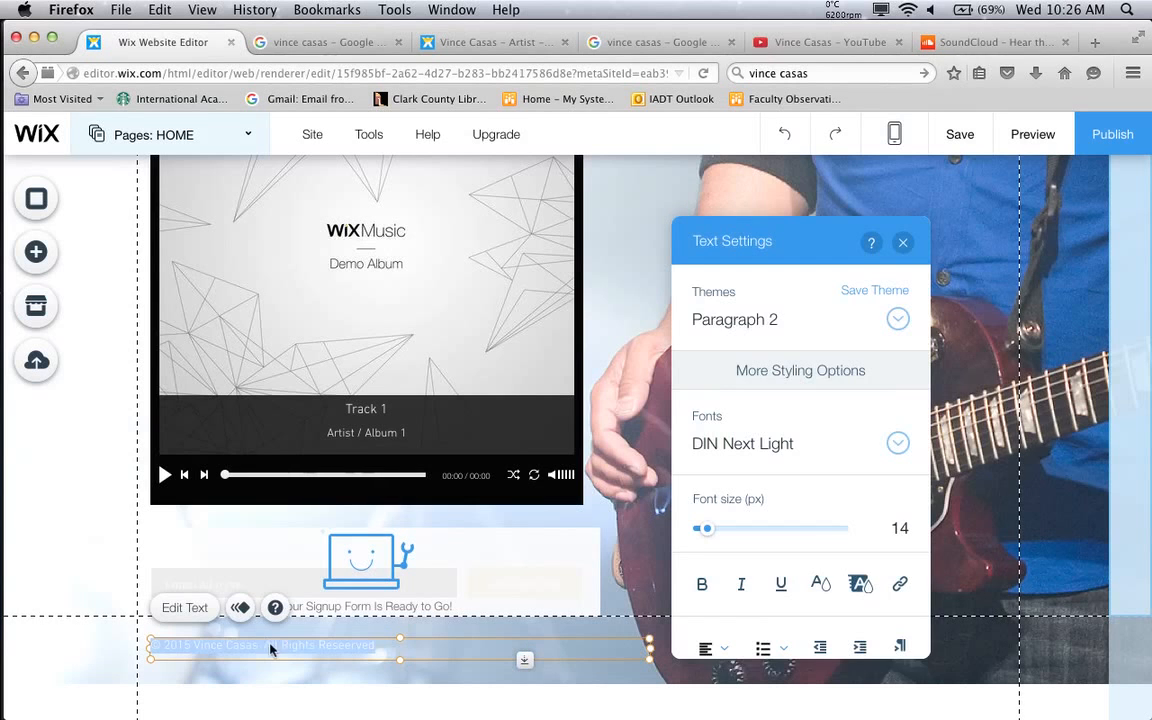
{"action": "scroll", "coordinate": [808, 533], "scroll_direction": "down", "scroll_amount": 3}
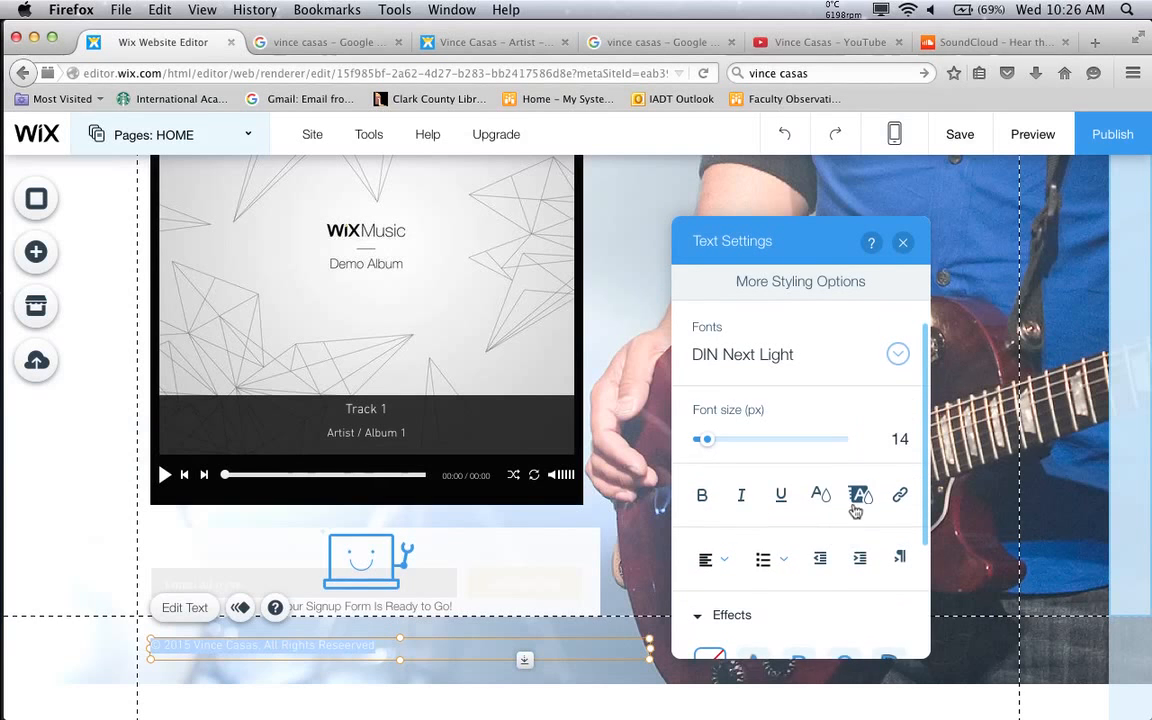
{"action": "left_click", "coordinate": [821, 496]}
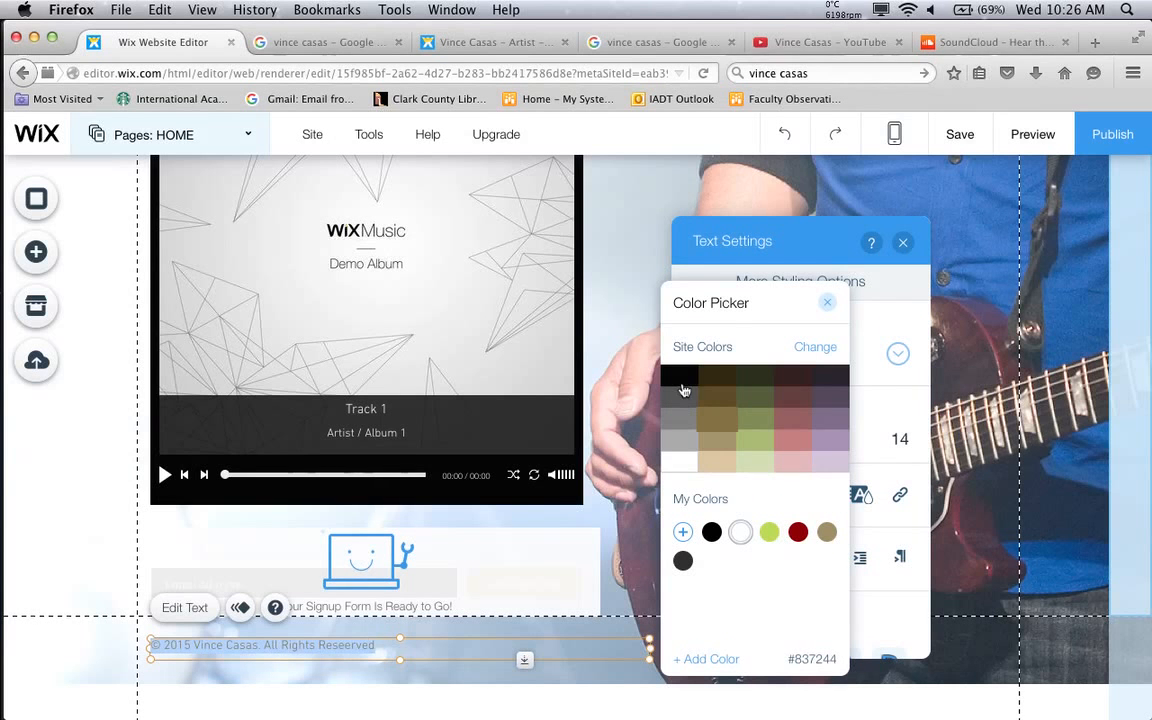
{"action": "left_click", "coordinate": [680, 378]}
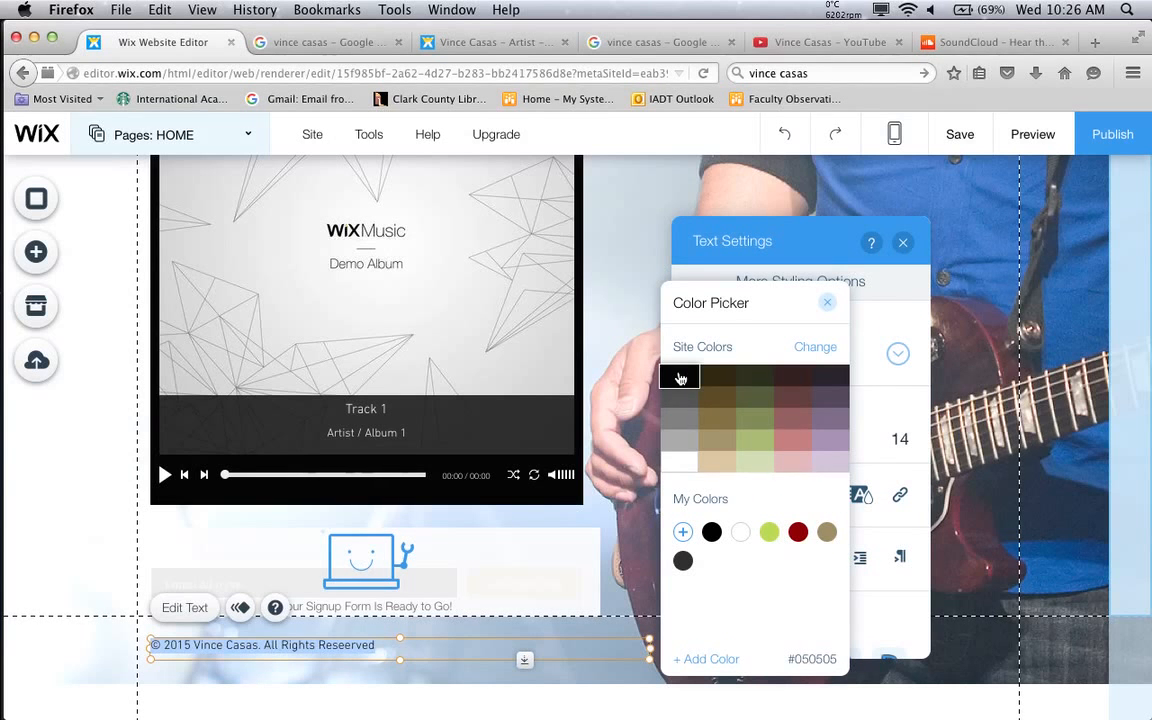
Correct the spelling of "Reserved" in the footer's copyright line and finish editing the text
{"action": "left_click", "coordinate": [345, 646]}
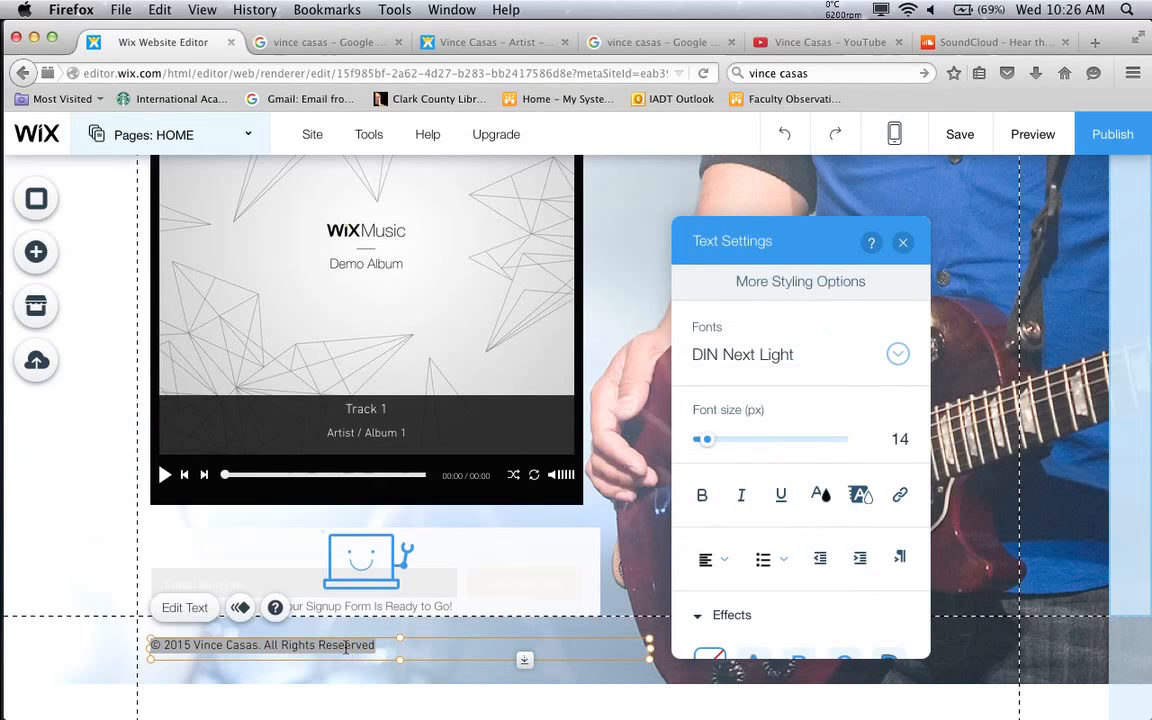
{"action": "left_click", "coordinate": [345, 646]}
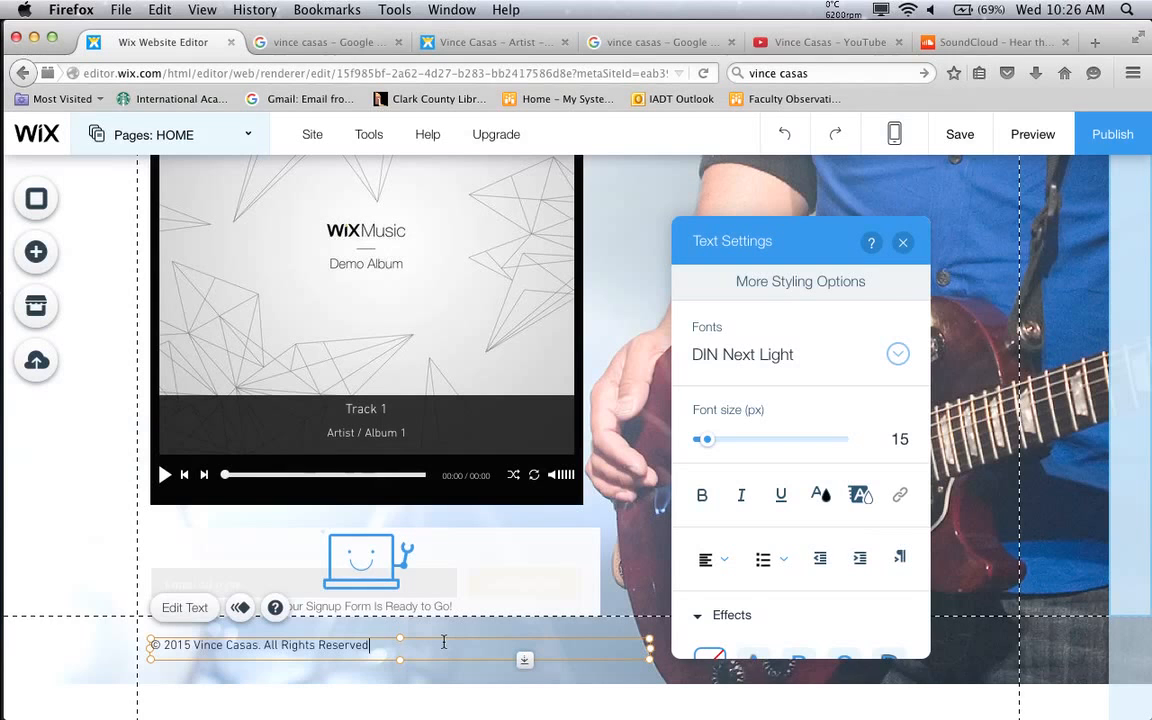
{"action": "left_click", "coordinate": [420, 679]}
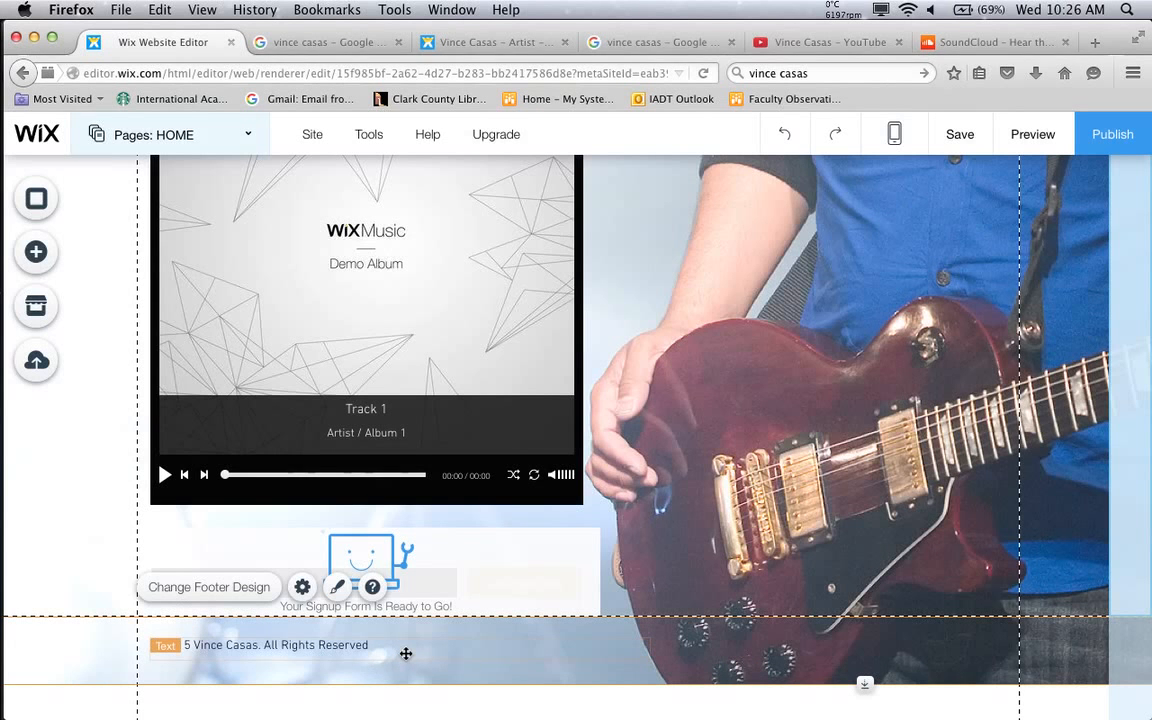
Examine the footer copyright text's settings, effects and available actions without changing anything
{"action": "left_click", "coordinate": [406, 656]}
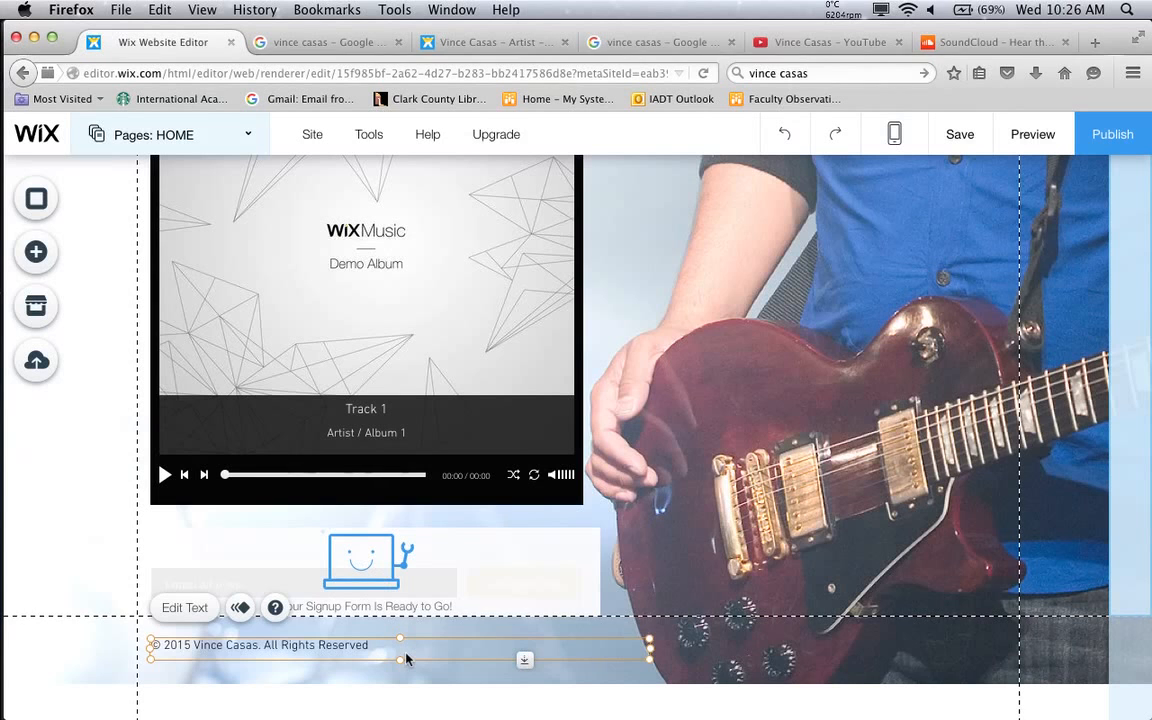
{"action": "right_click", "coordinate": [406, 656]}
{"action": "left_click", "coordinate": [469, 671]}
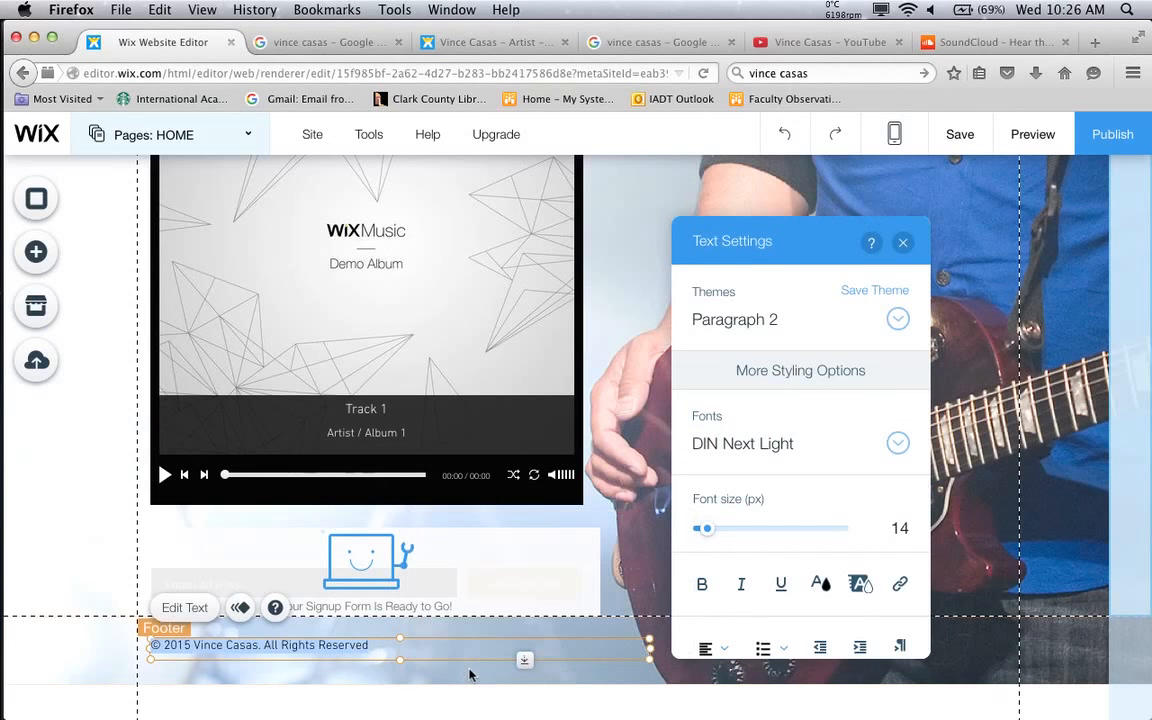
{"action": "left_click", "coordinate": [563, 657]}
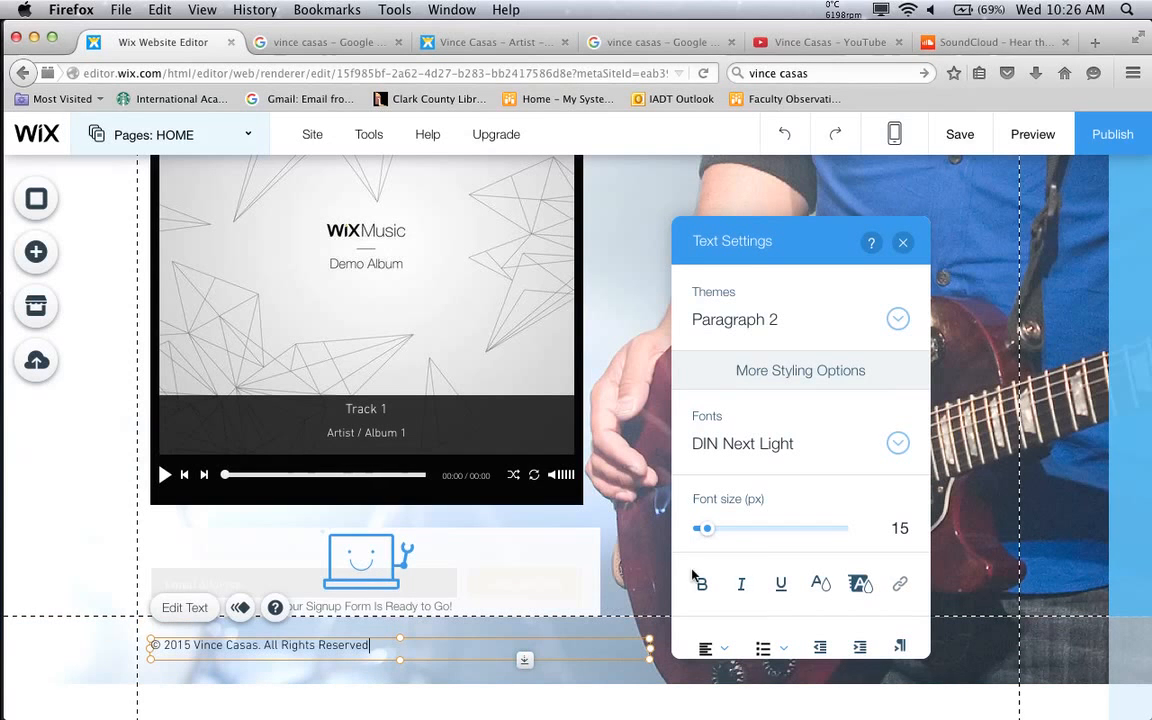
{"action": "scroll", "coordinate": [800, 500], "scroll_direction": "down", "scroll_amount": 5}
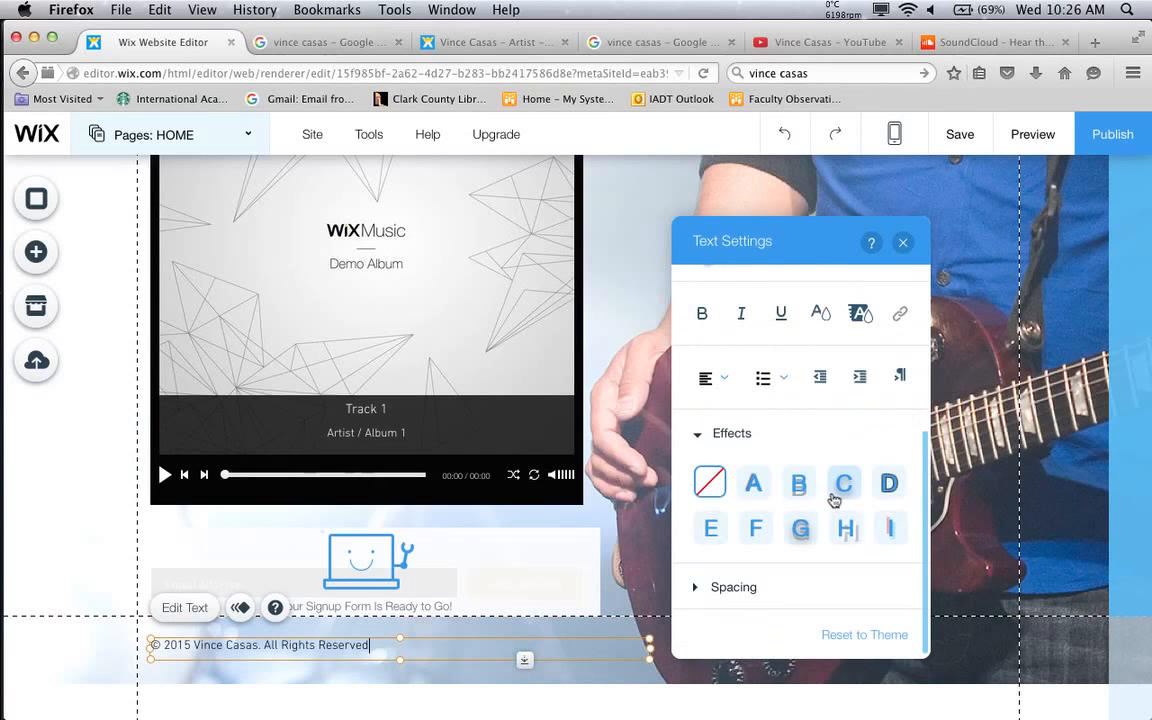
{"action": "left_click", "coordinate": [594, 558]}
{"action": "left_click", "coordinate": [637, 559]}
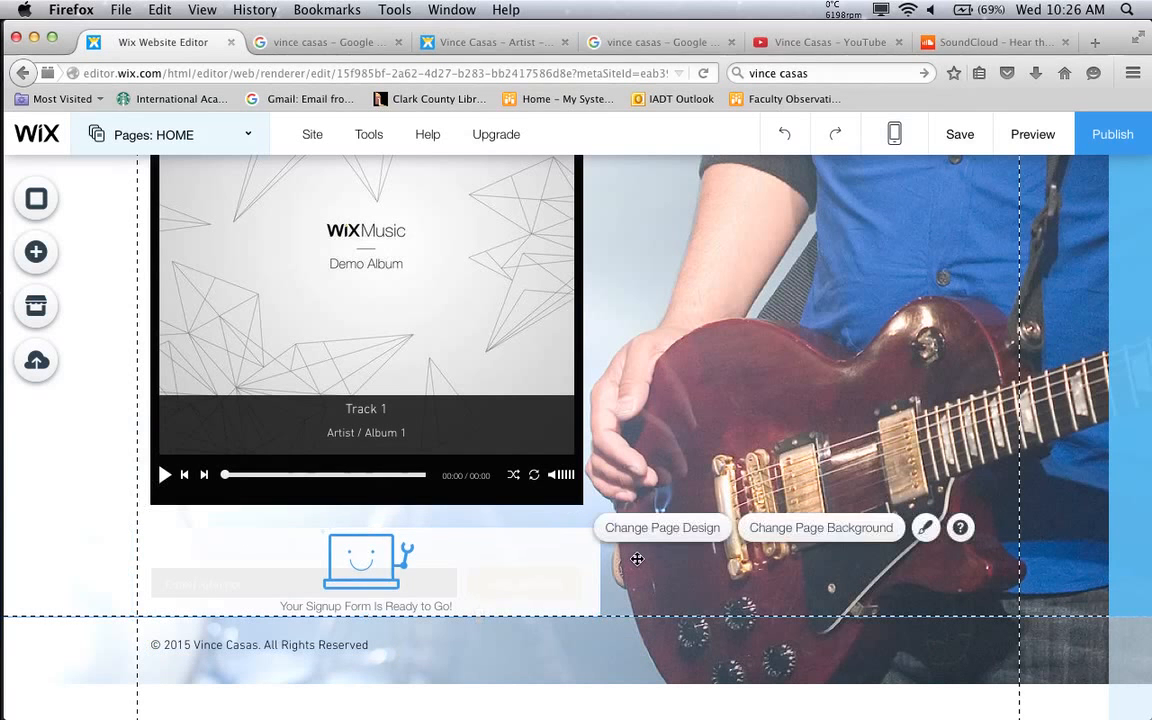
{"action": "right_click", "coordinate": [345, 645]}
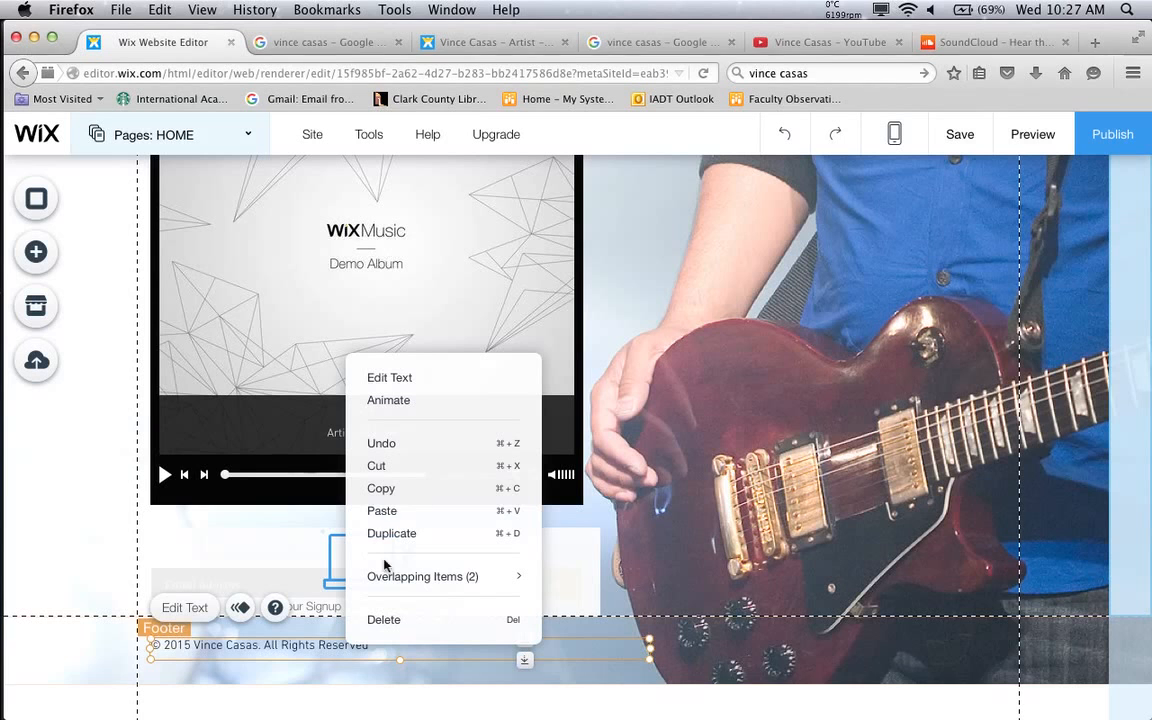
{"action": "left_click", "coordinate": [257, 684]}
Open the Contact page and review its page info and layout settings
{"action": "left_click", "coordinate": [250, 141]}
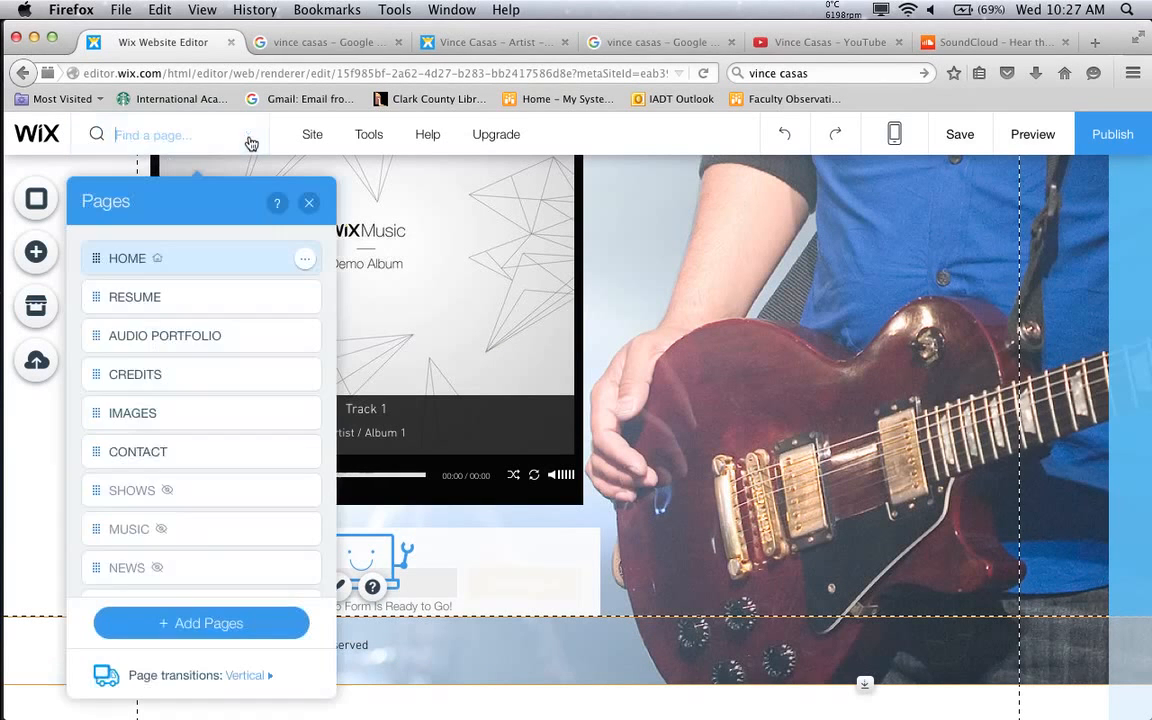
{"action": "left_click", "coordinate": [200, 446]}
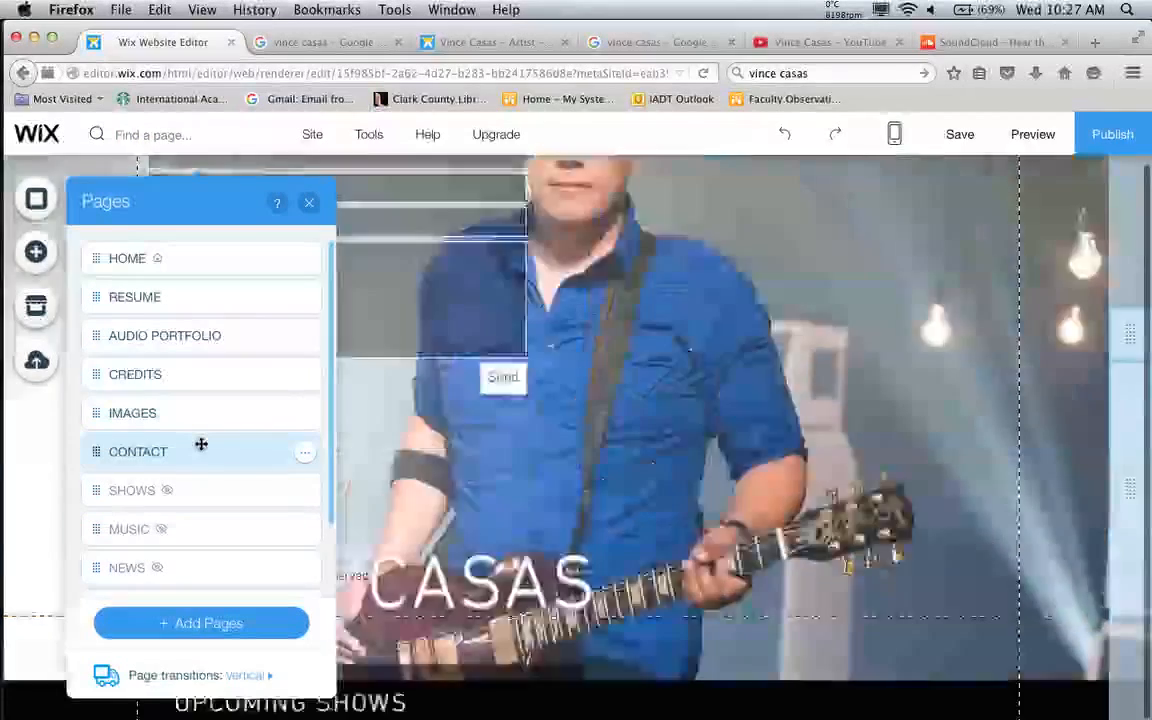
{"action": "left_click", "coordinate": [307, 455]}
{"action": "left_click", "coordinate": [354, 458]}
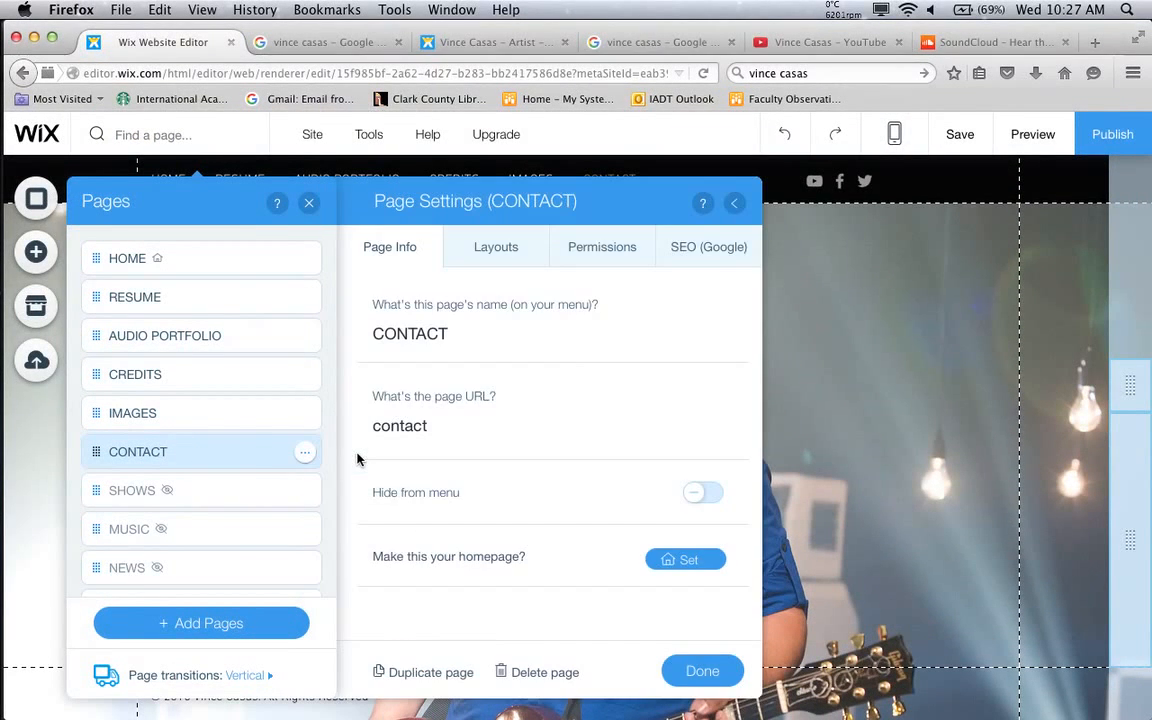
{"action": "left_click", "coordinate": [506, 244]}
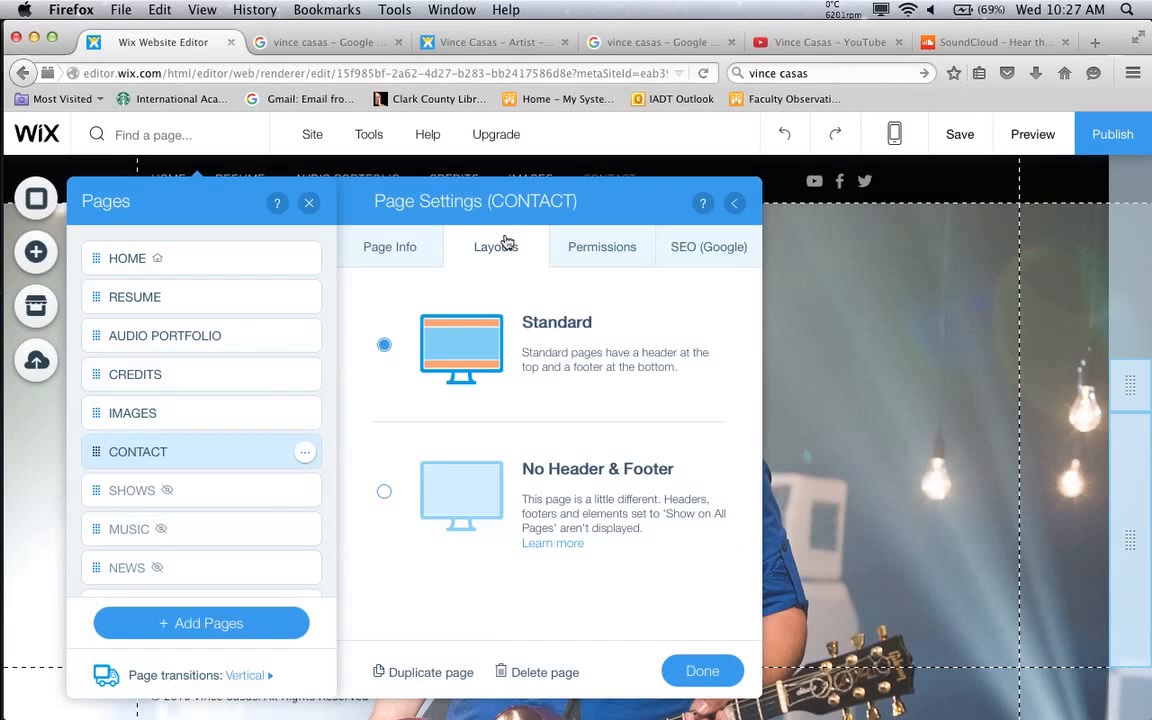
{"action": "left_click", "coordinate": [700, 670]}
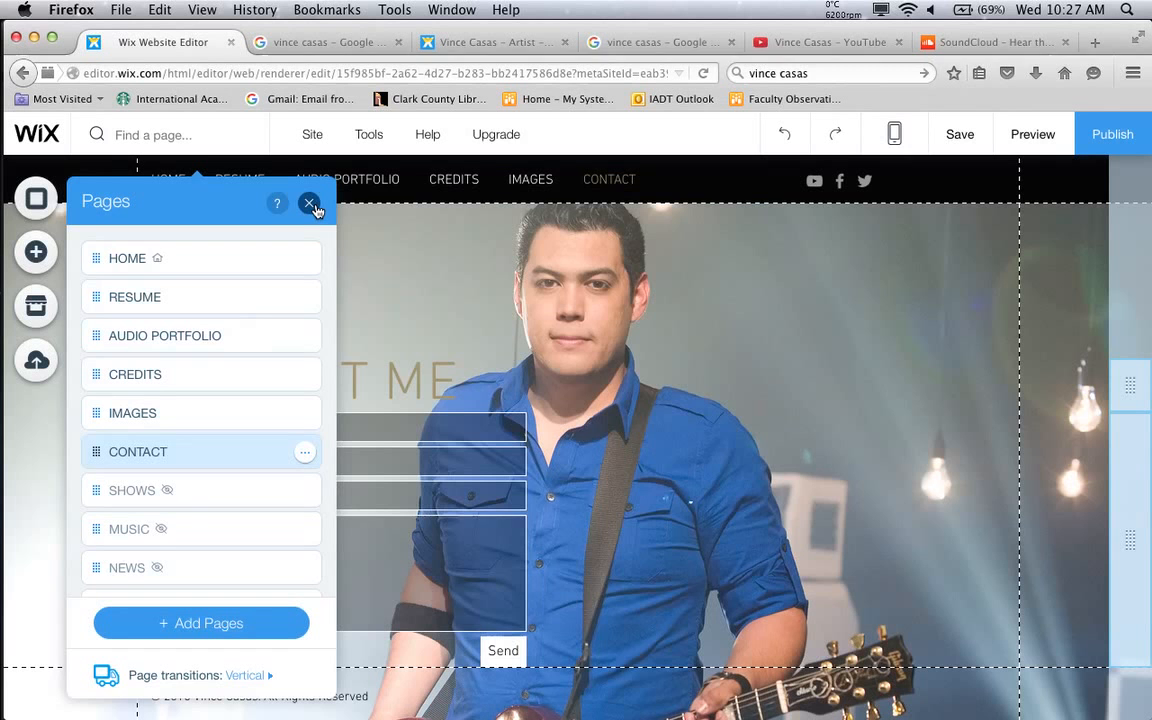
Look through the Resume, Audio Portfolio, Credits and Images pages, ending on the Contact page
{"action": "left_click", "coordinate": [218, 309]}
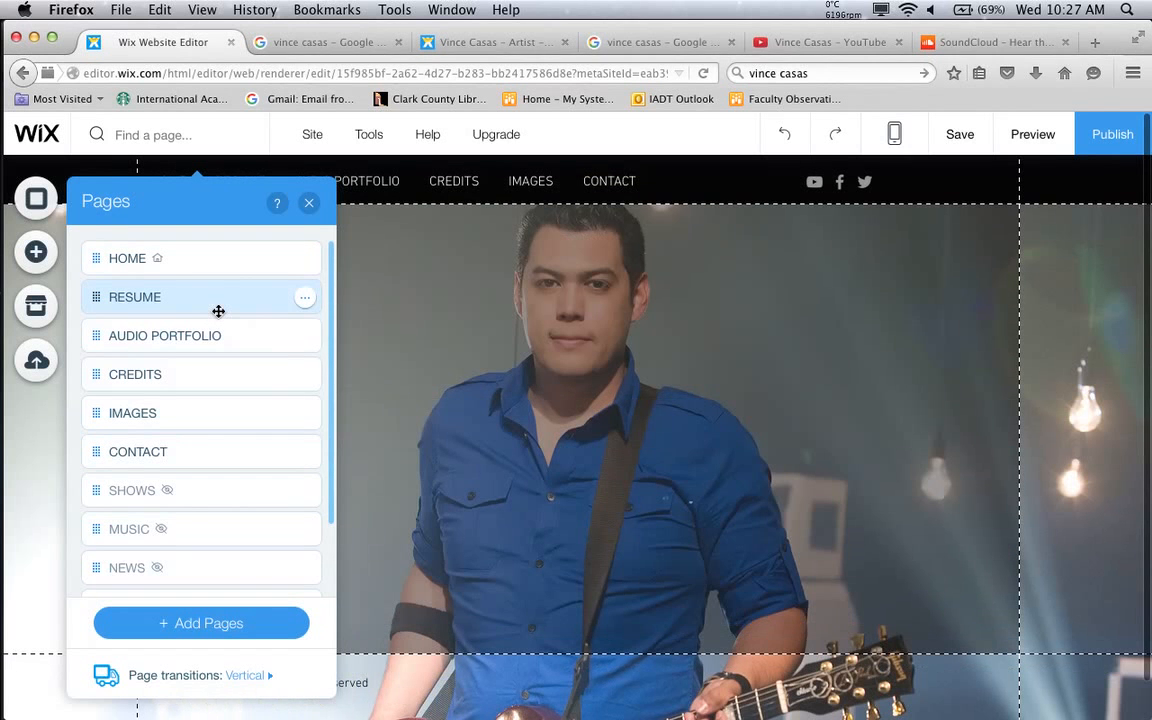
{"action": "left_click", "coordinate": [208, 331]}
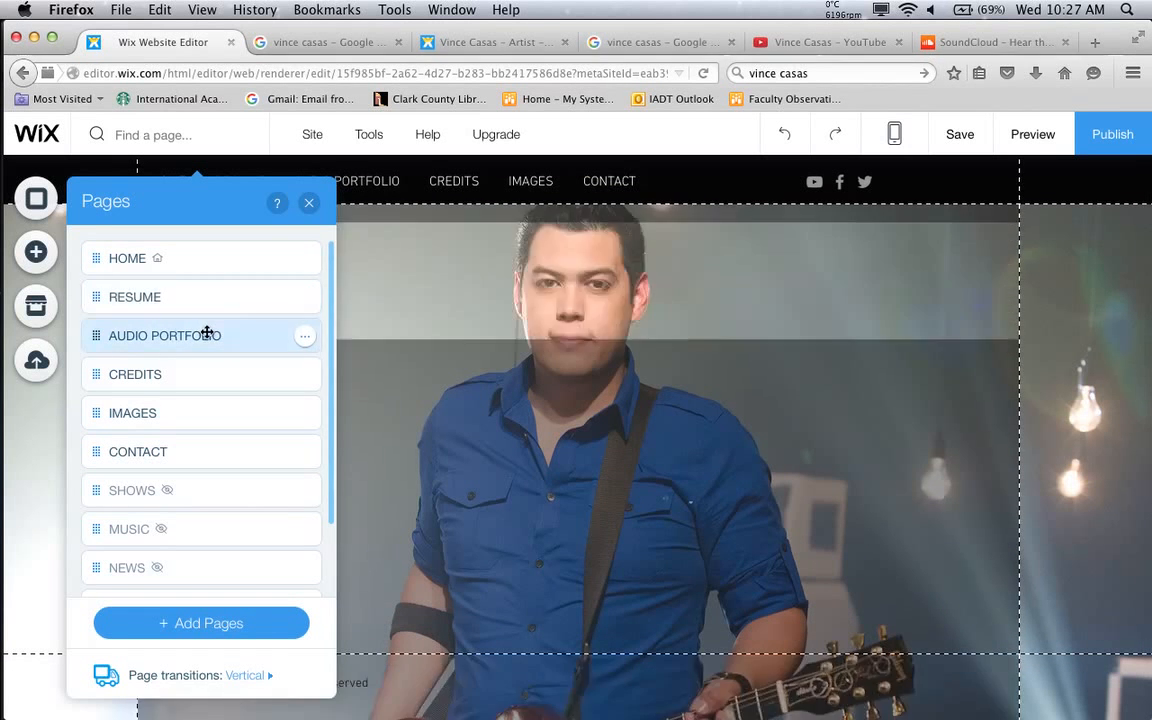
{"action": "left_click", "coordinate": [210, 372]}
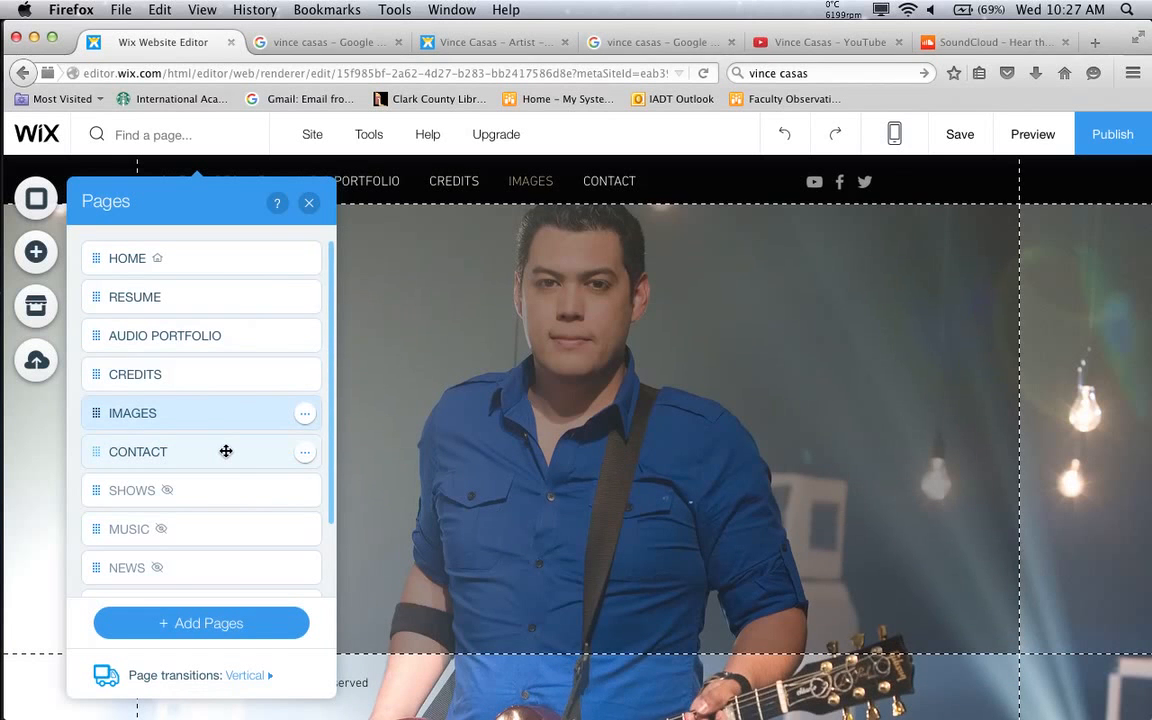
{"action": "left_click", "coordinate": [226, 451]}
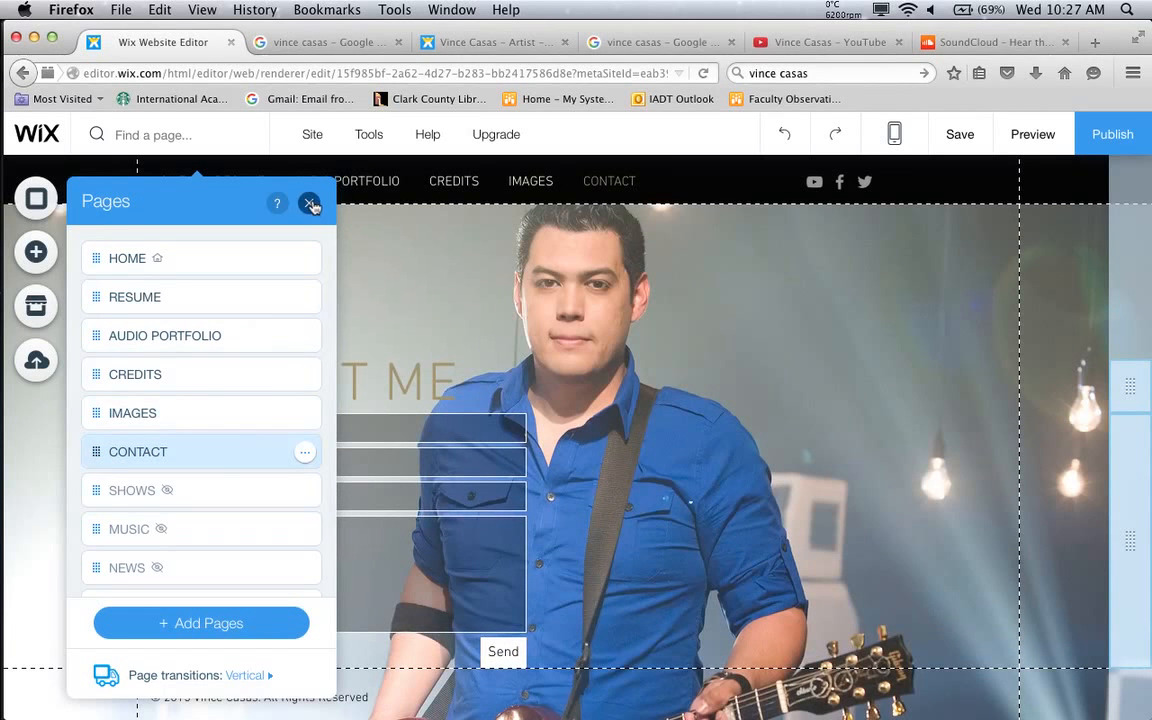
{"action": "left_click", "coordinate": [309, 203]}
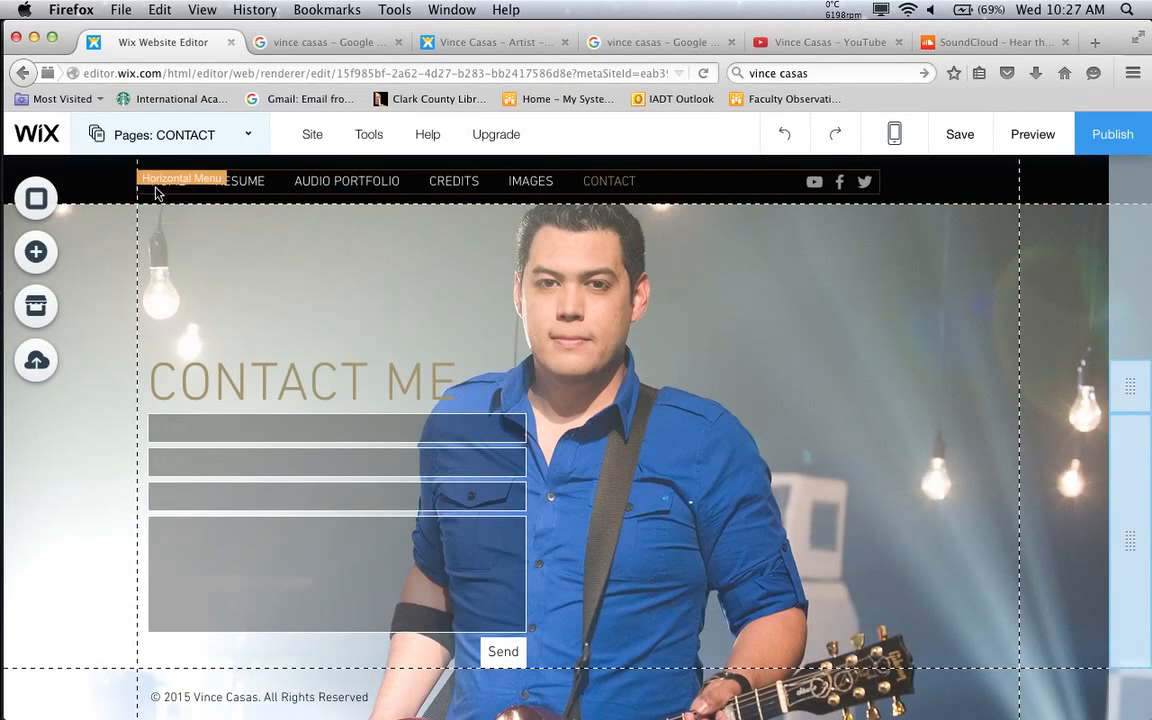
Return to the Home page and close the page list
{"action": "left_click", "coordinate": [188, 122]}
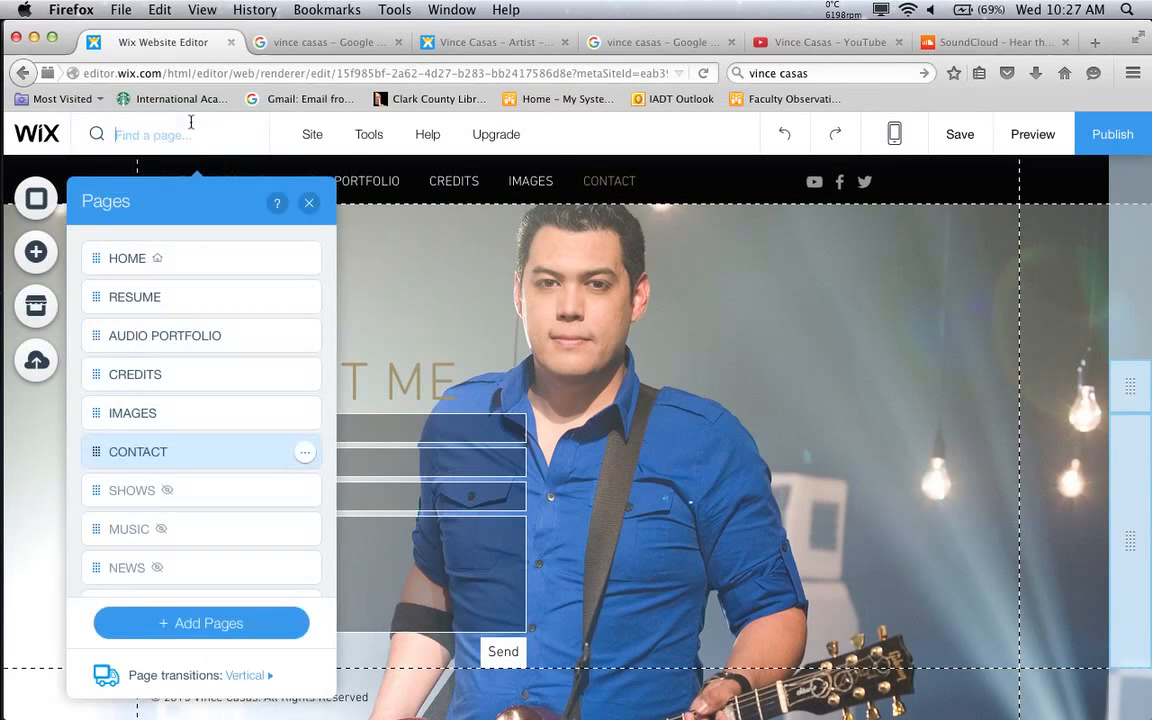
{"action": "left_click", "coordinate": [140, 261]}
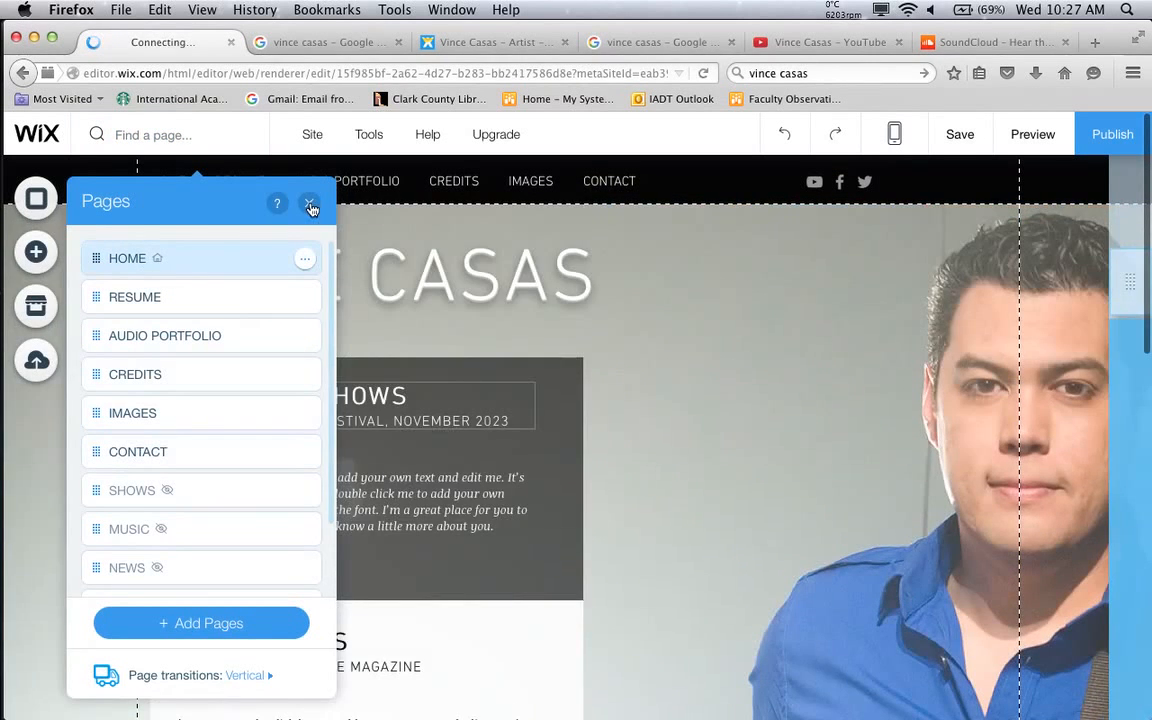
{"action": "left_click", "coordinate": [309, 203]}
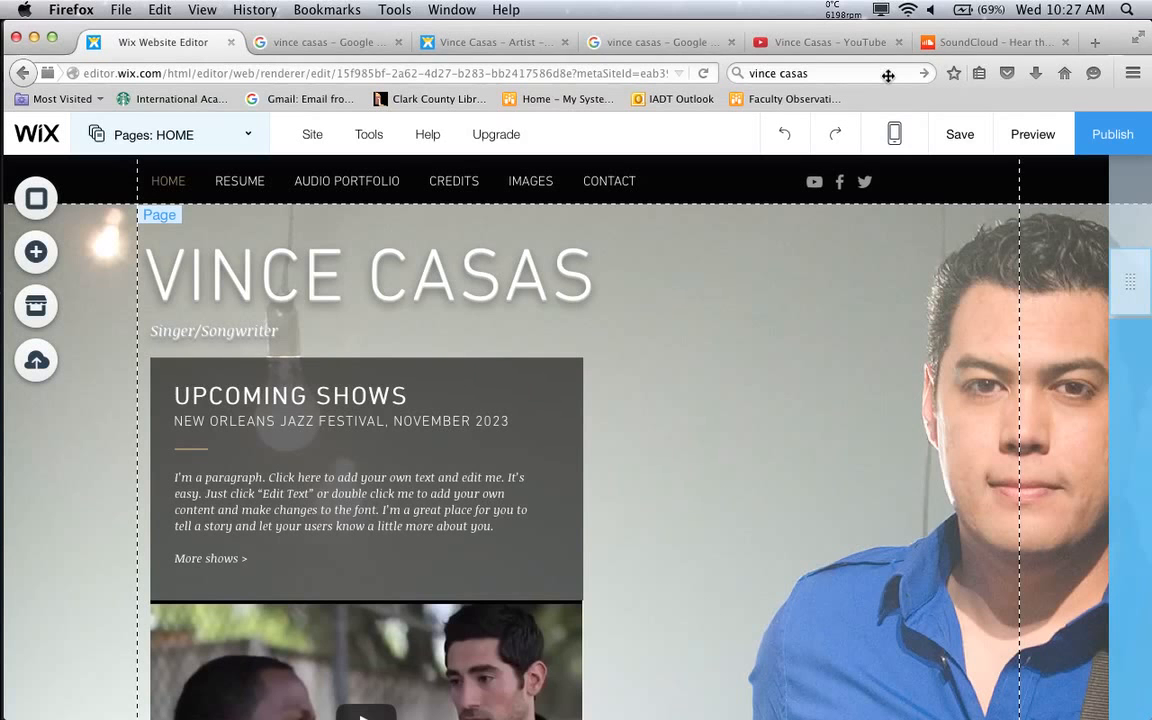
Try to save the site several times, dismissing the error dialog after each attempt
{"action": "left_click", "coordinate": [958, 140]}
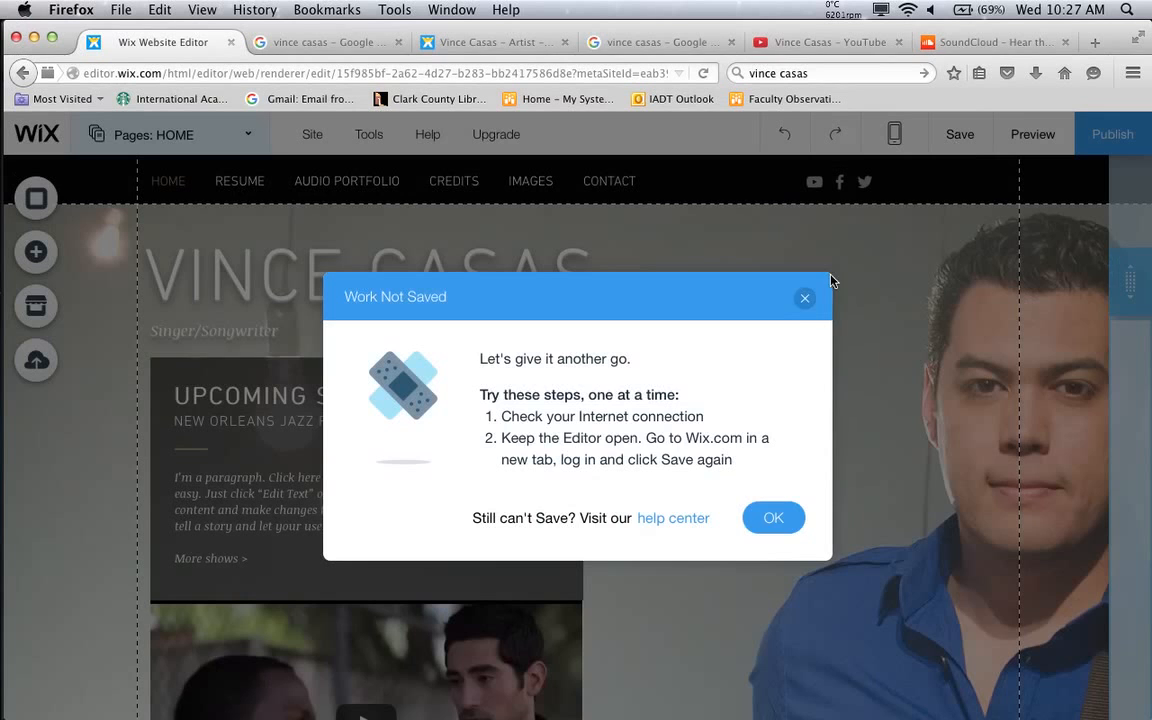
{"action": "left_click", "coordinate": [777, 518]}
{"action": "left_click", "coordinate": [966, 148]}
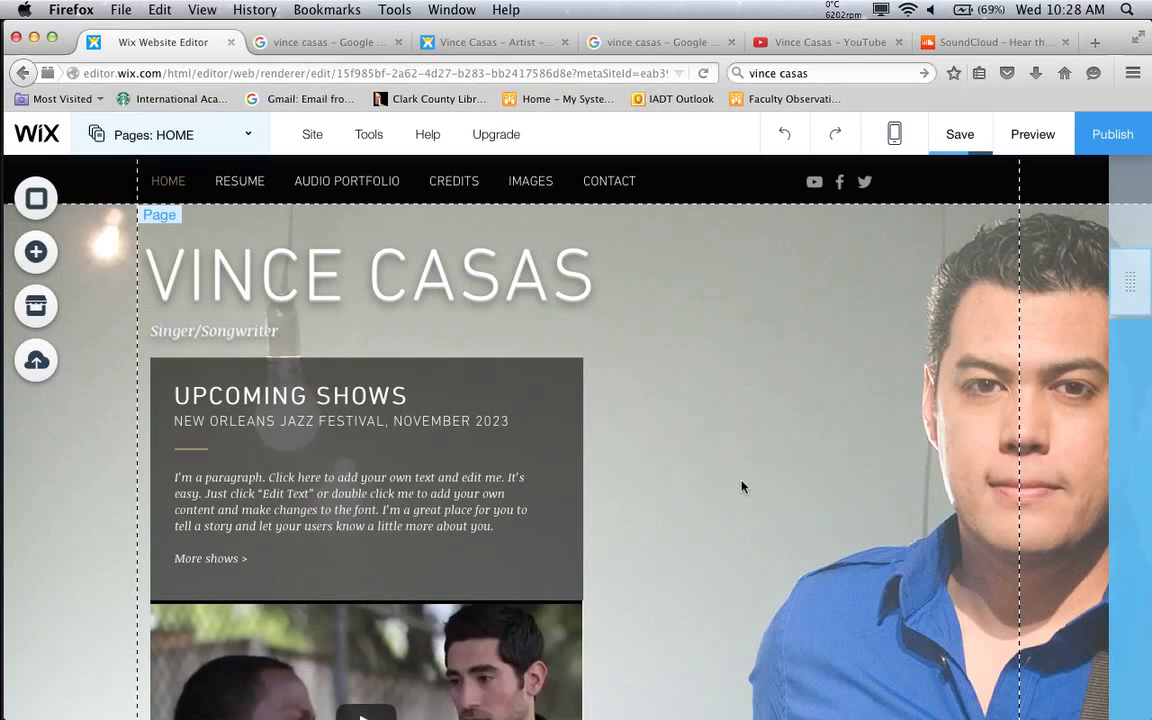
{"action": "scroll", "coordinate": [742, 487], "scroll_direction": "down", "scroll_amount": 2}
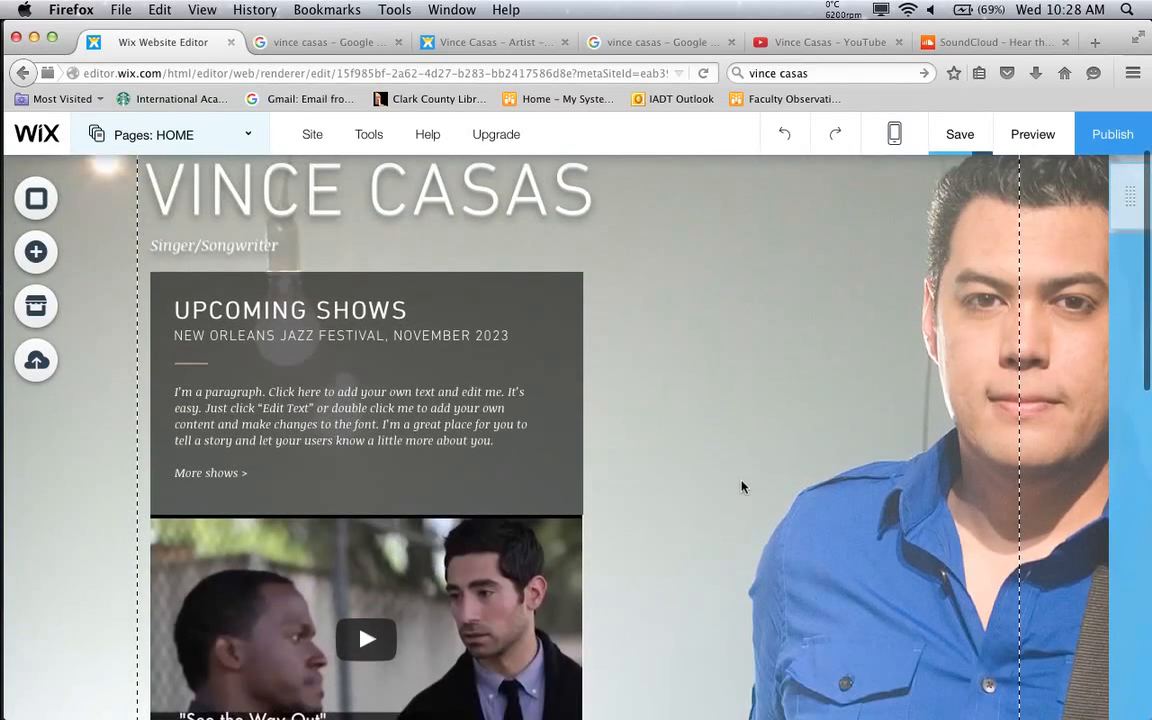
{"action": "scroll", "coordinate": [742, 487], "scroll_direction": "down", "scroll_amount": 15}
{"action": "scroll", "coordinate": [742, 487], "scroll_direction": "up", "scroll_amount": 17}
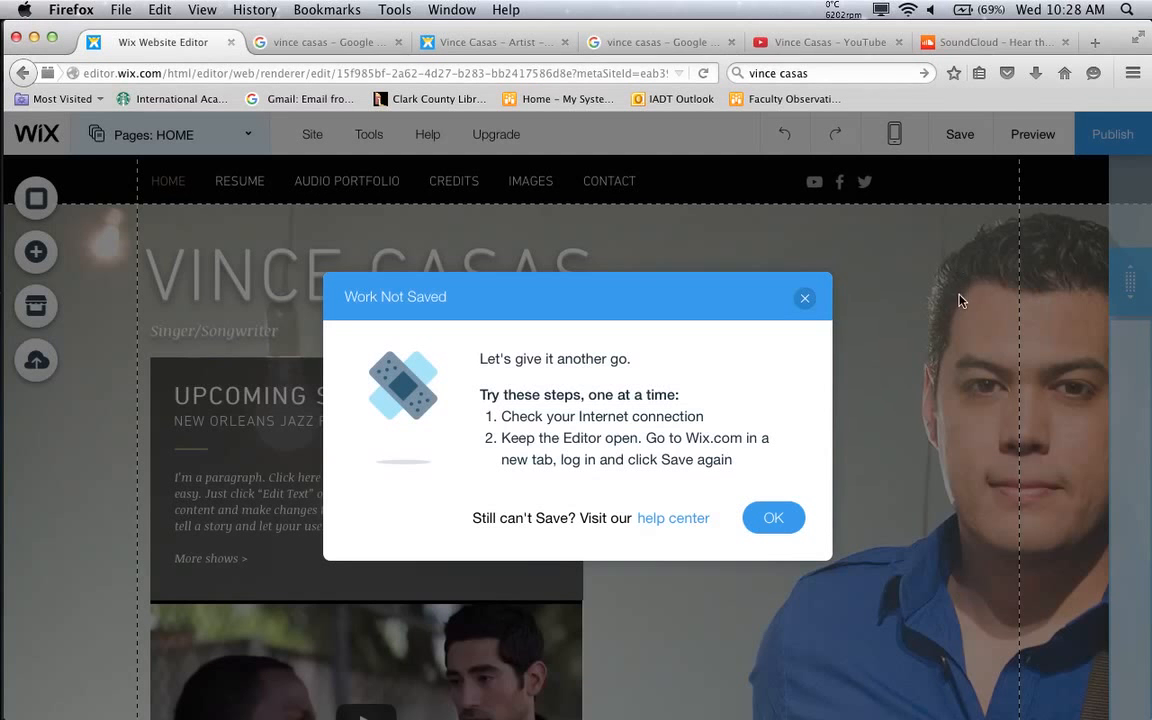
{"action": "left_click", "coordinate": [775, 519]}
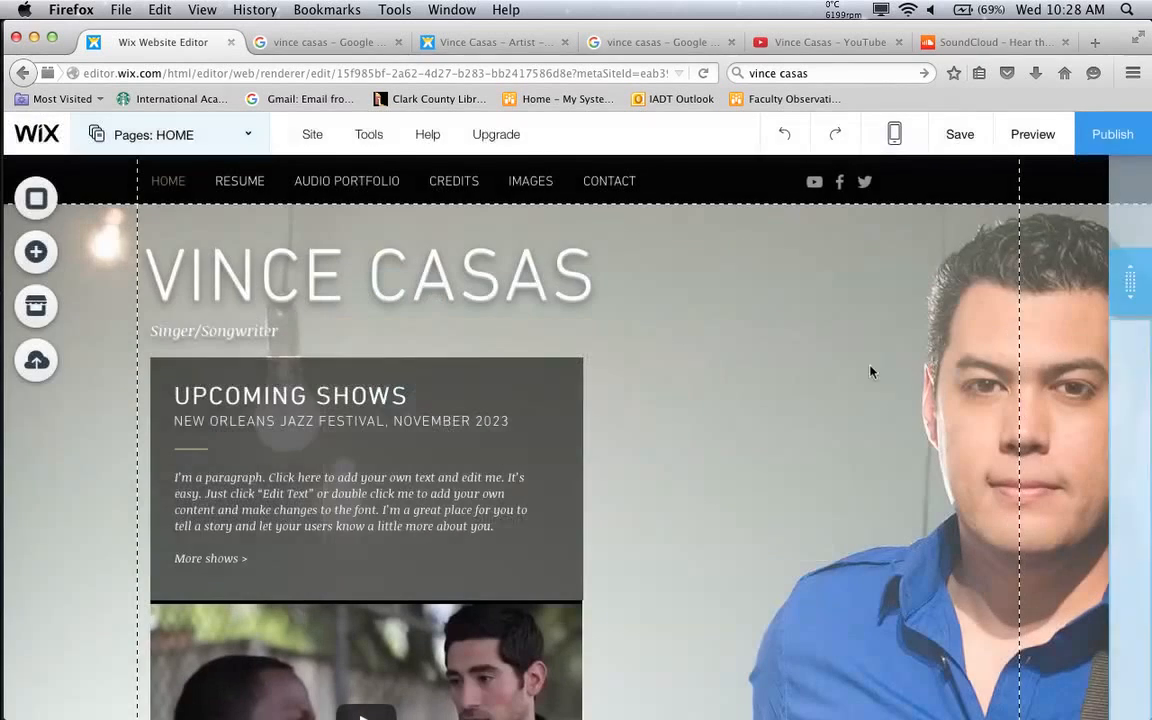
{"action": "left_click", "coordinate": [962, 139]}
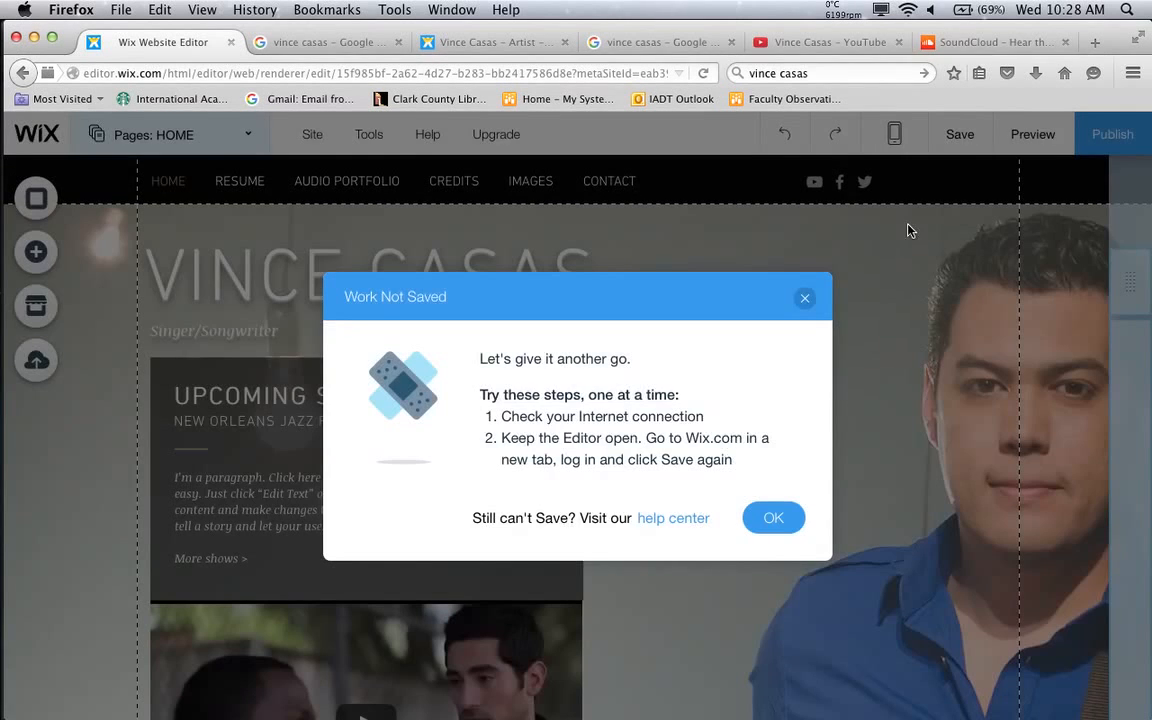
{"action": "left_click", "coordinate": [774, 519]}
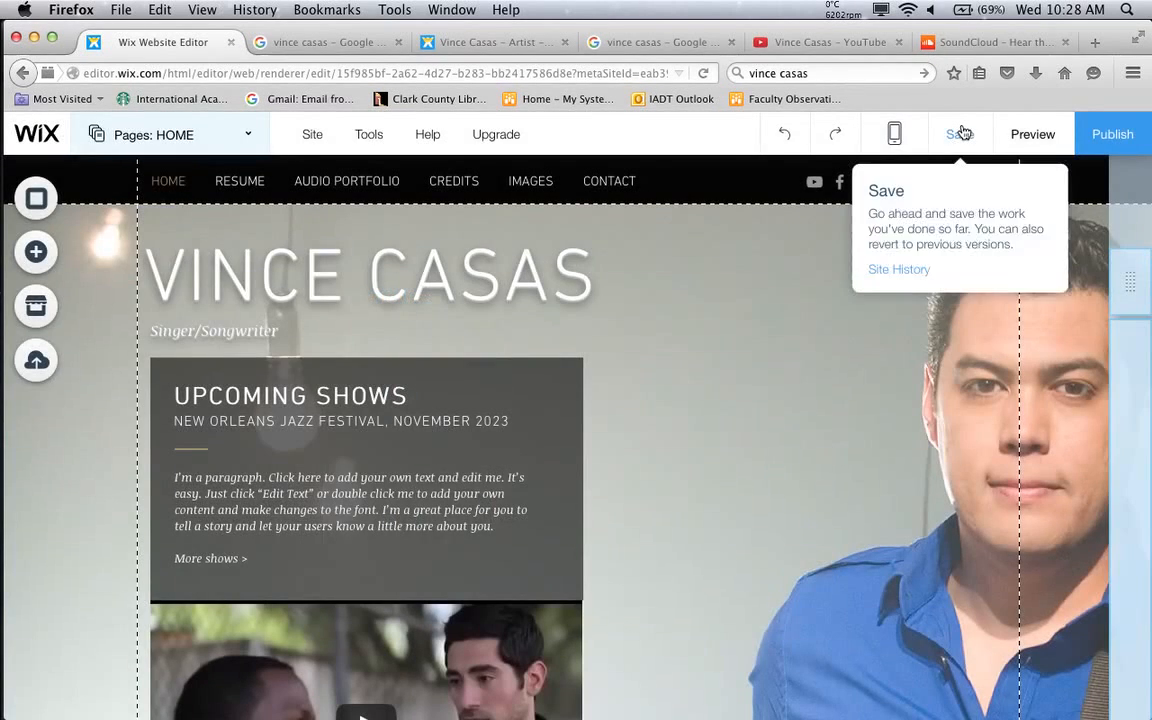
{"action": "left_click", "coordinate": [960, 133]}
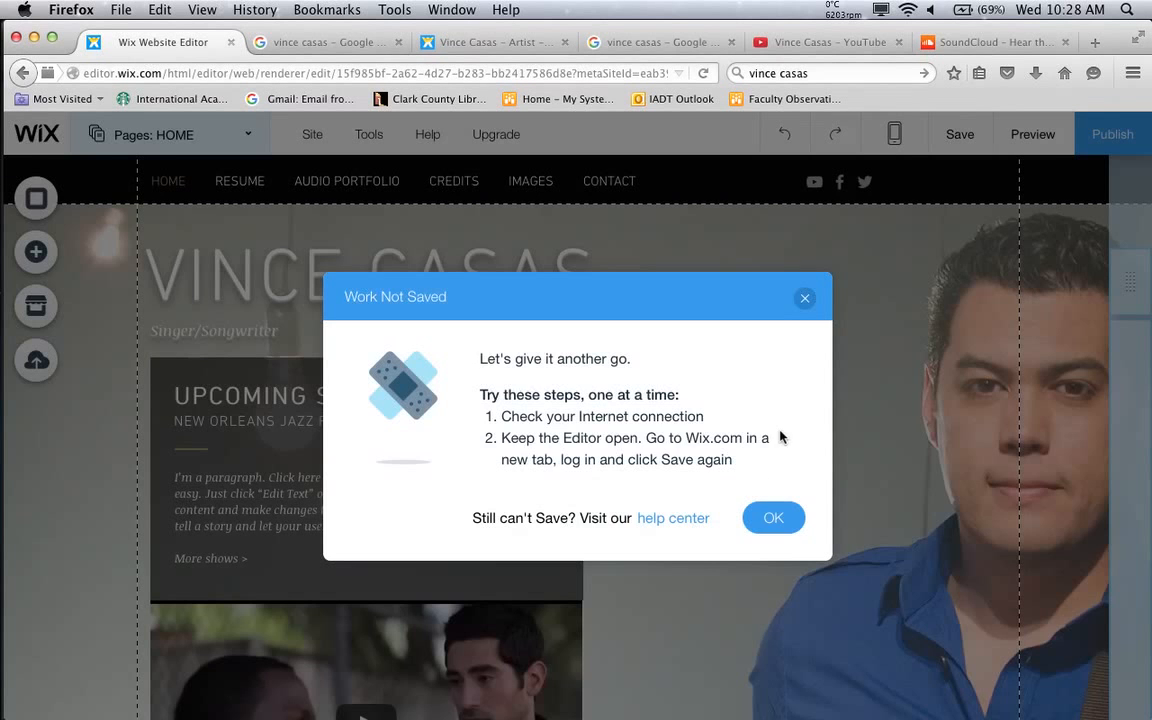
{"action": "left_click", "coordinate": [773, 517]}
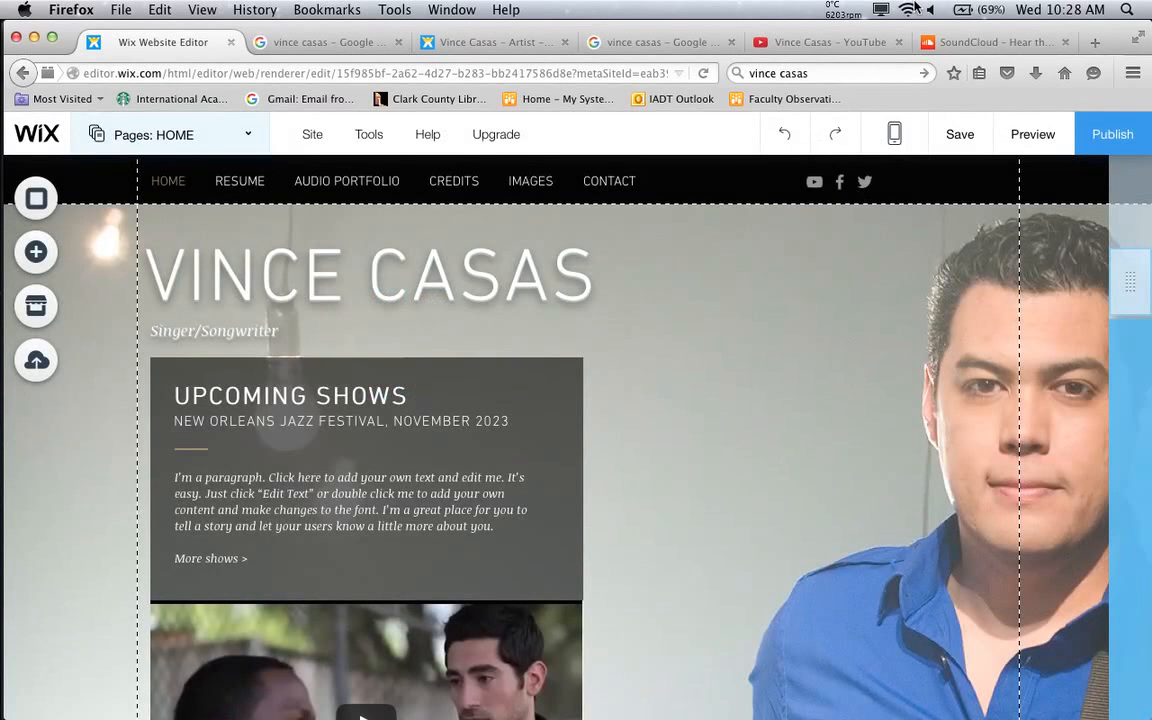
Switch the Wi-Fi connection to the SB-Vegas-Student network and save the site again
{"action": "left_click", "coordinate": [910, 9]}
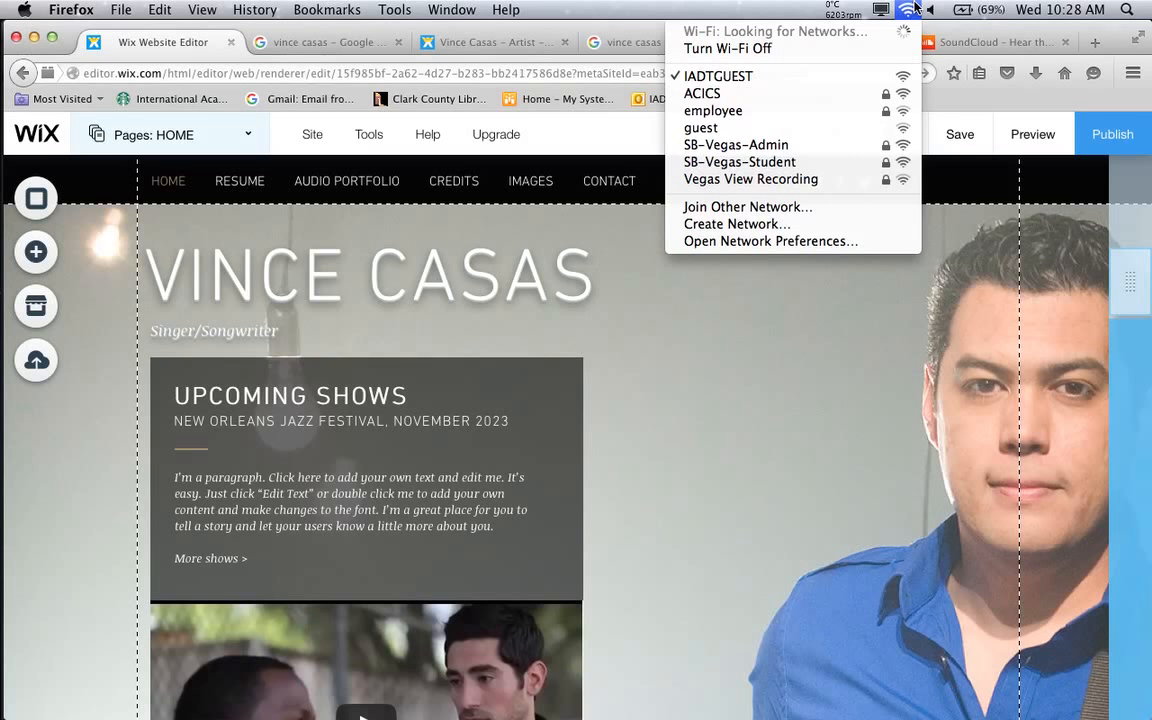
{"action": "left_click", "coordinate": [885, 163]}
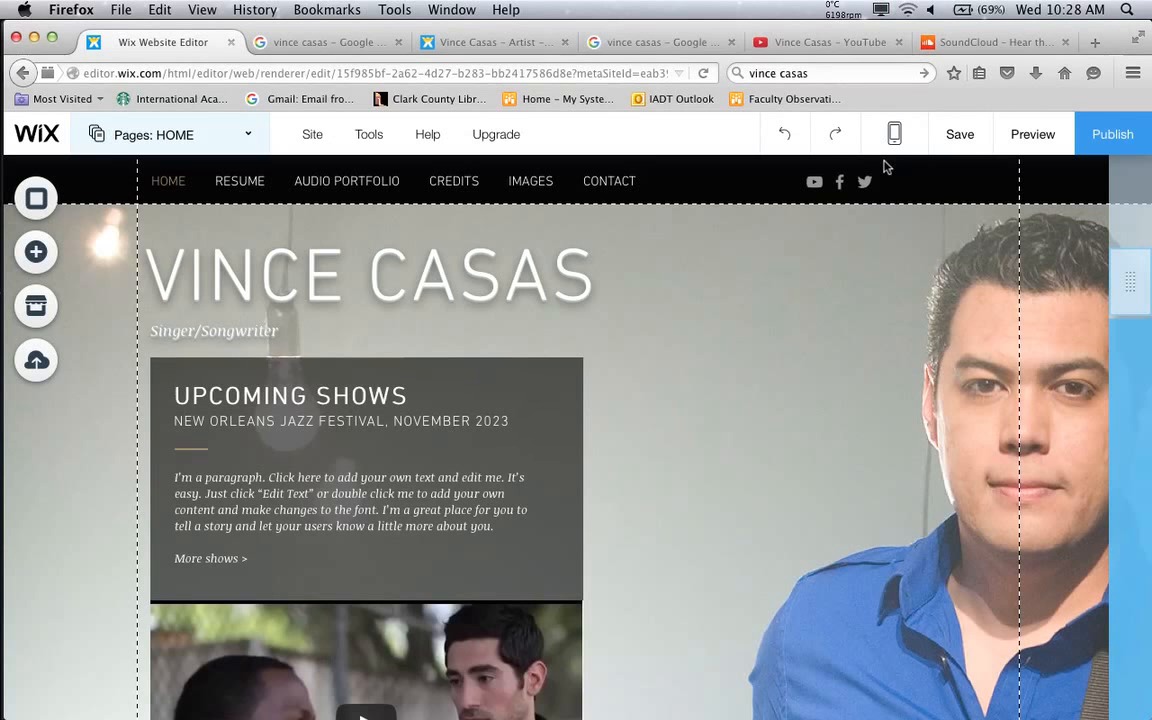
{"action": "left_click", "coordinate": [970, 136]}
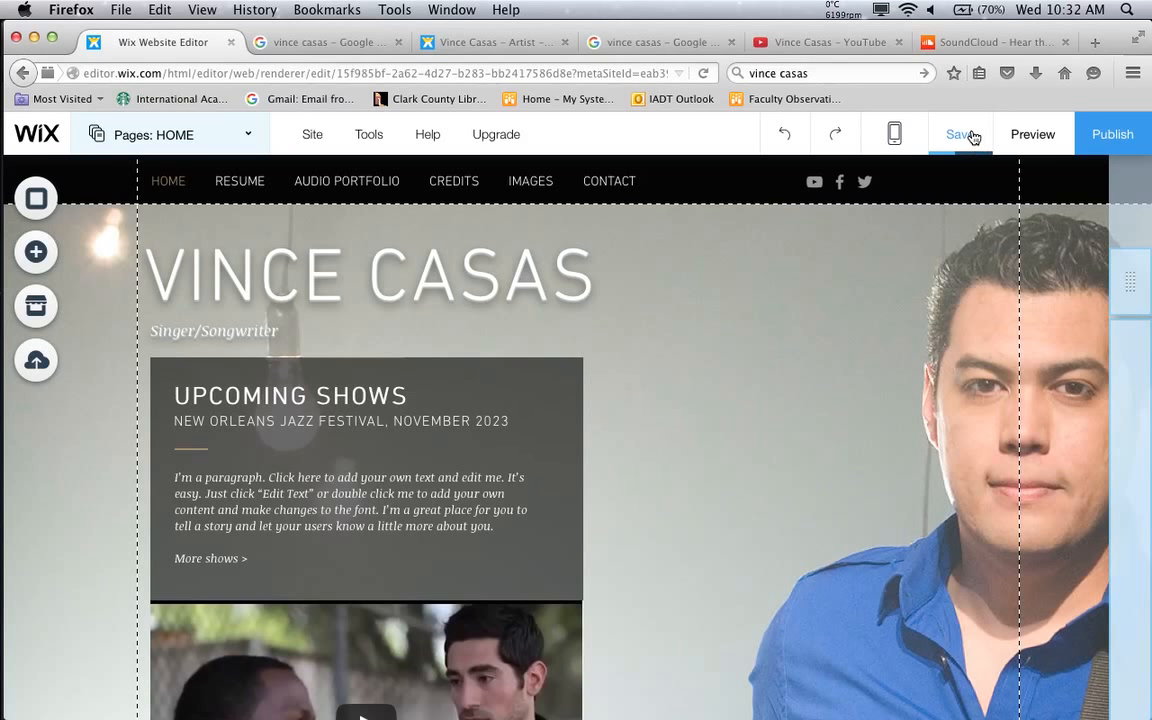
Preview the Home page, return to the editor, and check which Wi-Fi network is connected
{"action": "left_click", "coordinate": [1033, 134]}
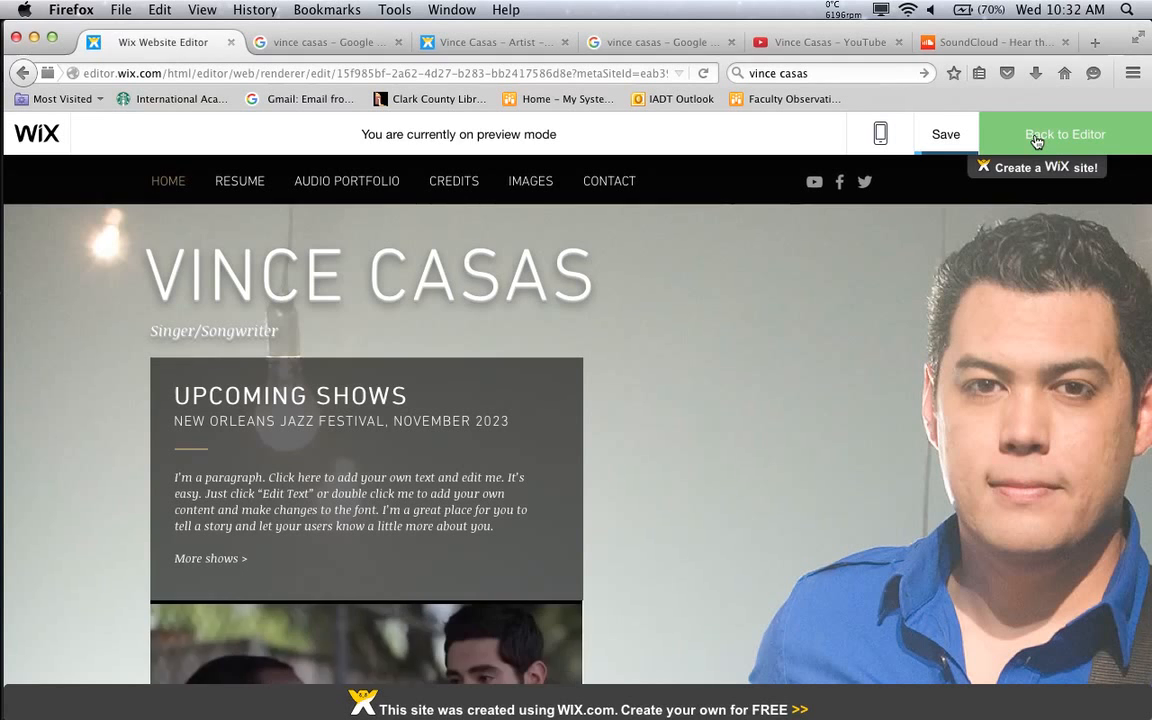
{"action": "left_click", "coordinate": [1037, 140]}
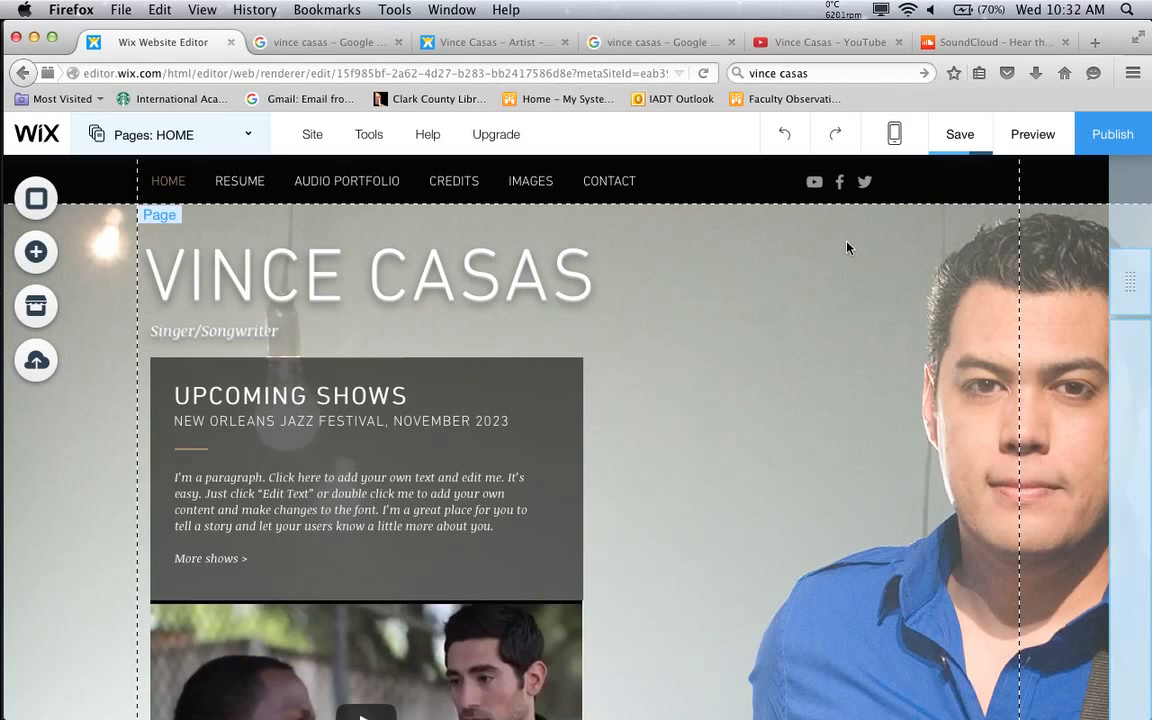
{"action": "left_click", "coordinate": [908, 10]}
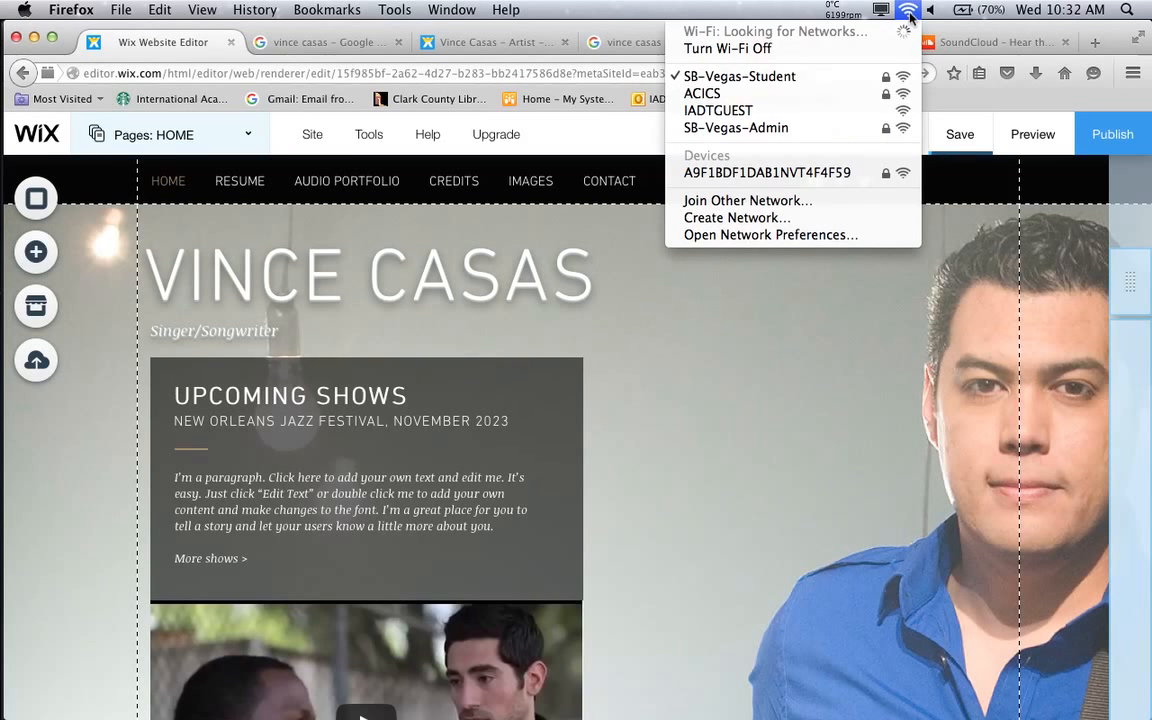
{"action": "left_click", "coordinate": [910, 16]}
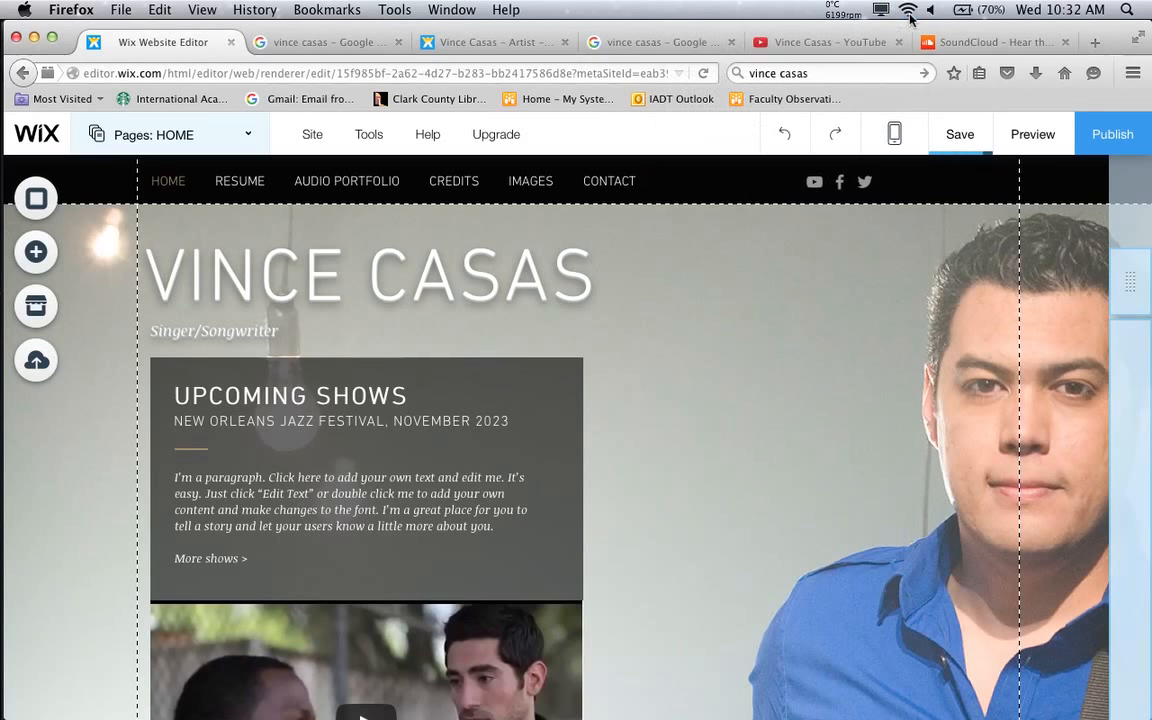
Close both Google search tabs and the YouTube and SoundCloud tabs, keeping the Wix editor and the musician's existing Wix site open
{"action": "left_click", "coordinate": [337, 48]}
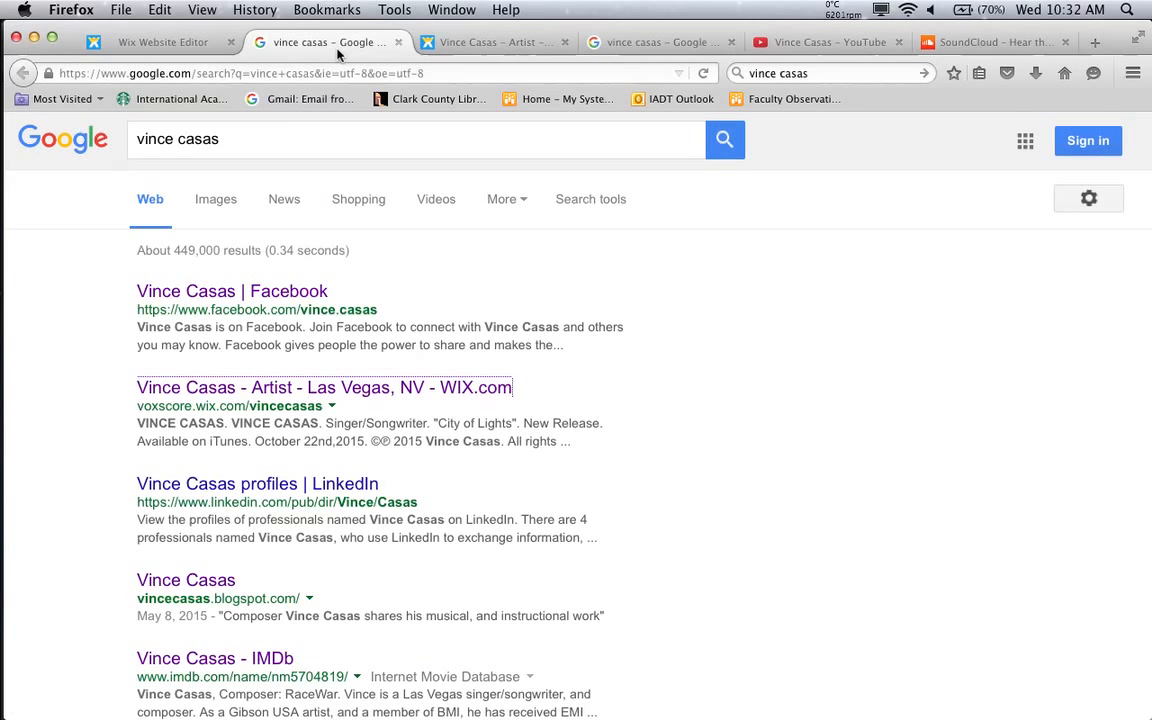
{"action": "left_click", "coordinate": [399, 43]}
{"action": "left_click", "coordinate": [512, 44]}
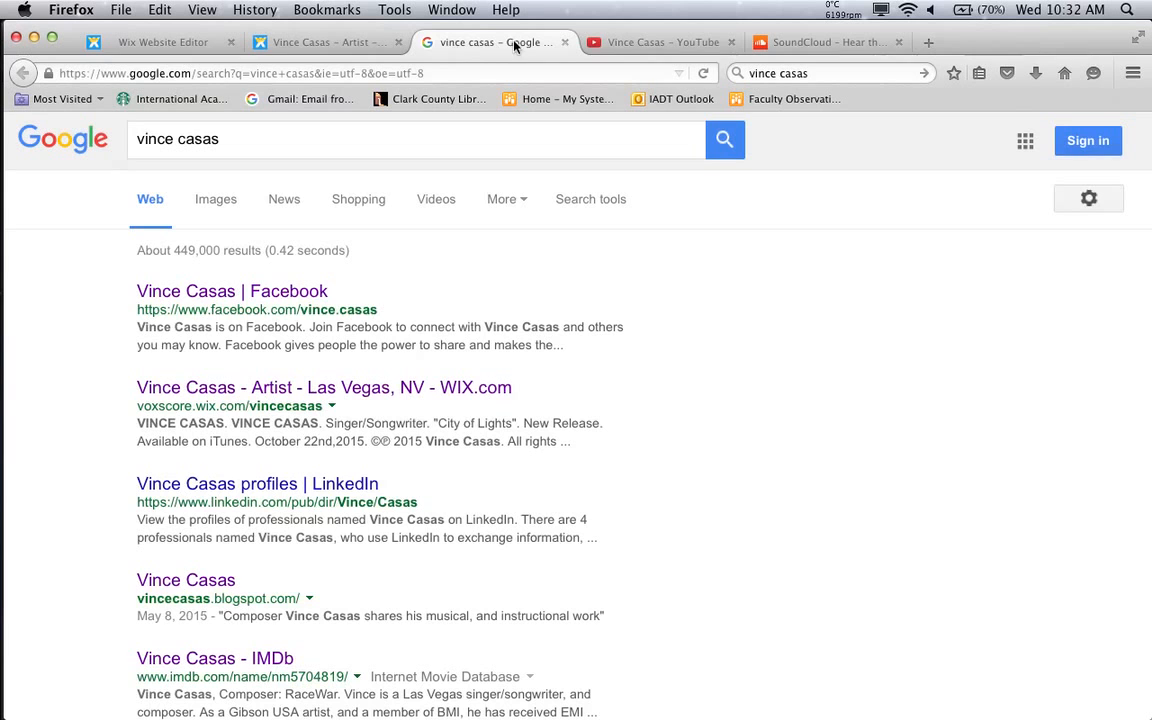
{"action": "left_click", "coordinate": [559, 43]}
{"action": "left_click", "coordinate": [559, 43]}
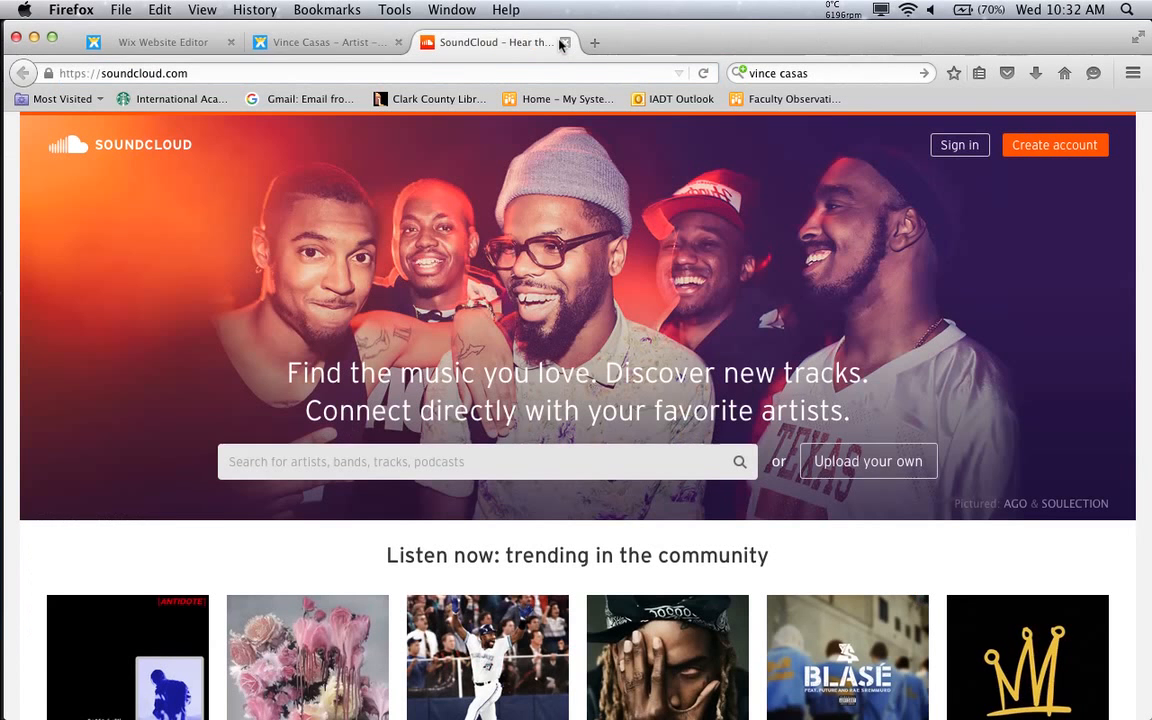
{"action": "left_click", "coordinate": [559, 43]}
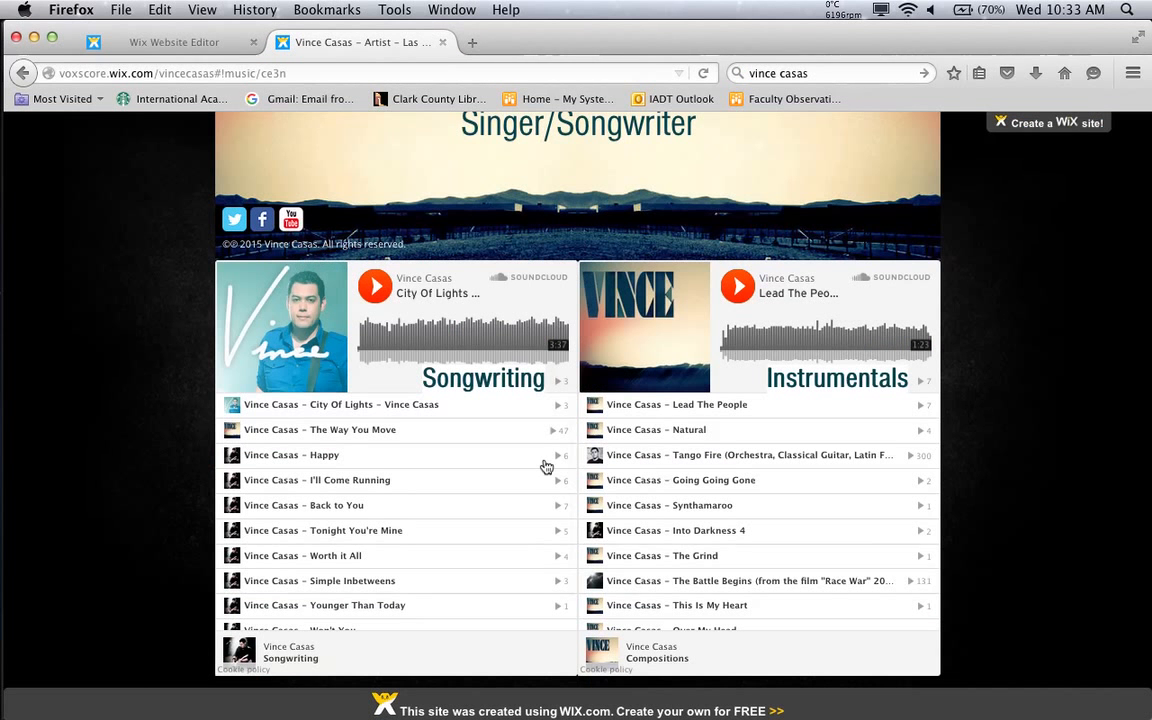